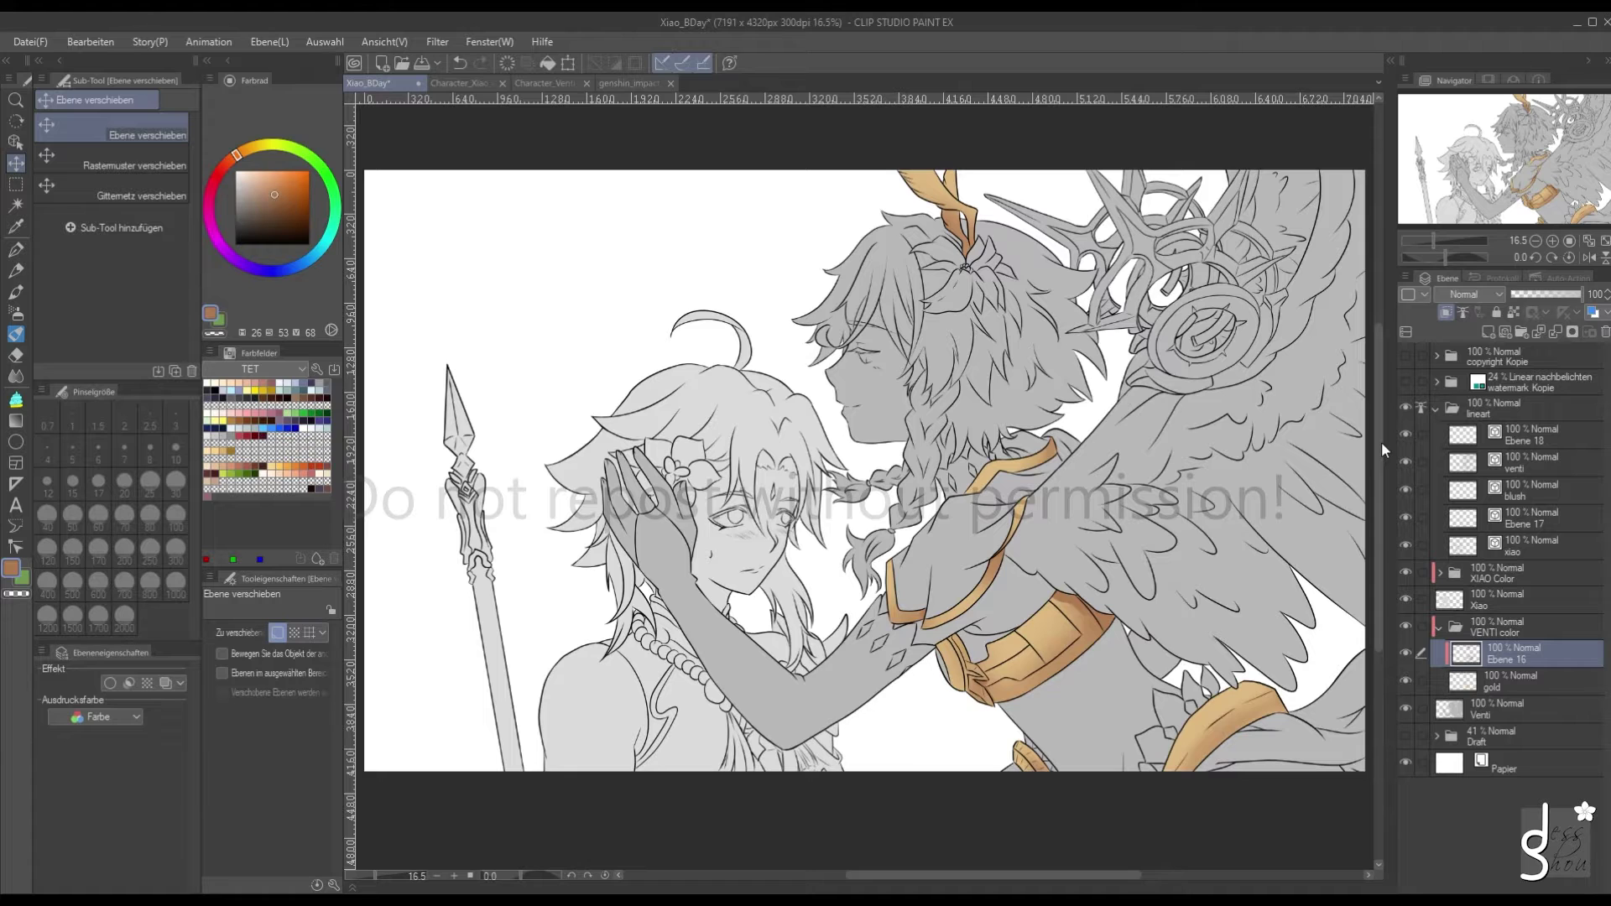
# Look through the Xiao, Venti and comic-page reference images, returning to the Xiao_BDay drawing
pyautogui.moveTo(992, 878); pyautogui.dragTo(987, 878)
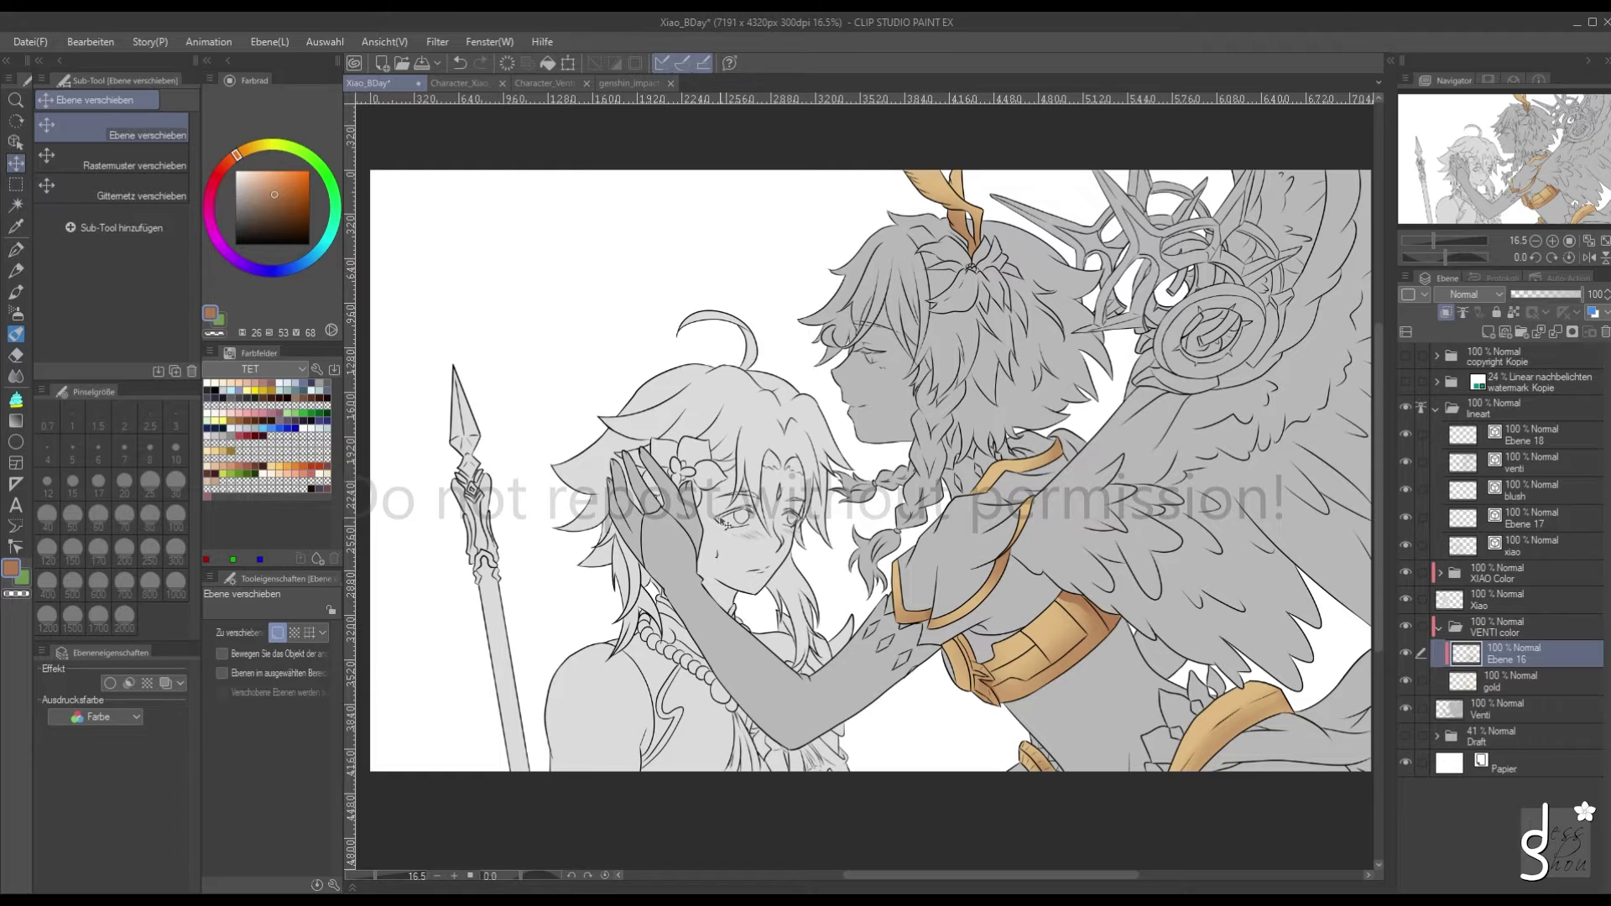
pyautogui.click(475, 82)
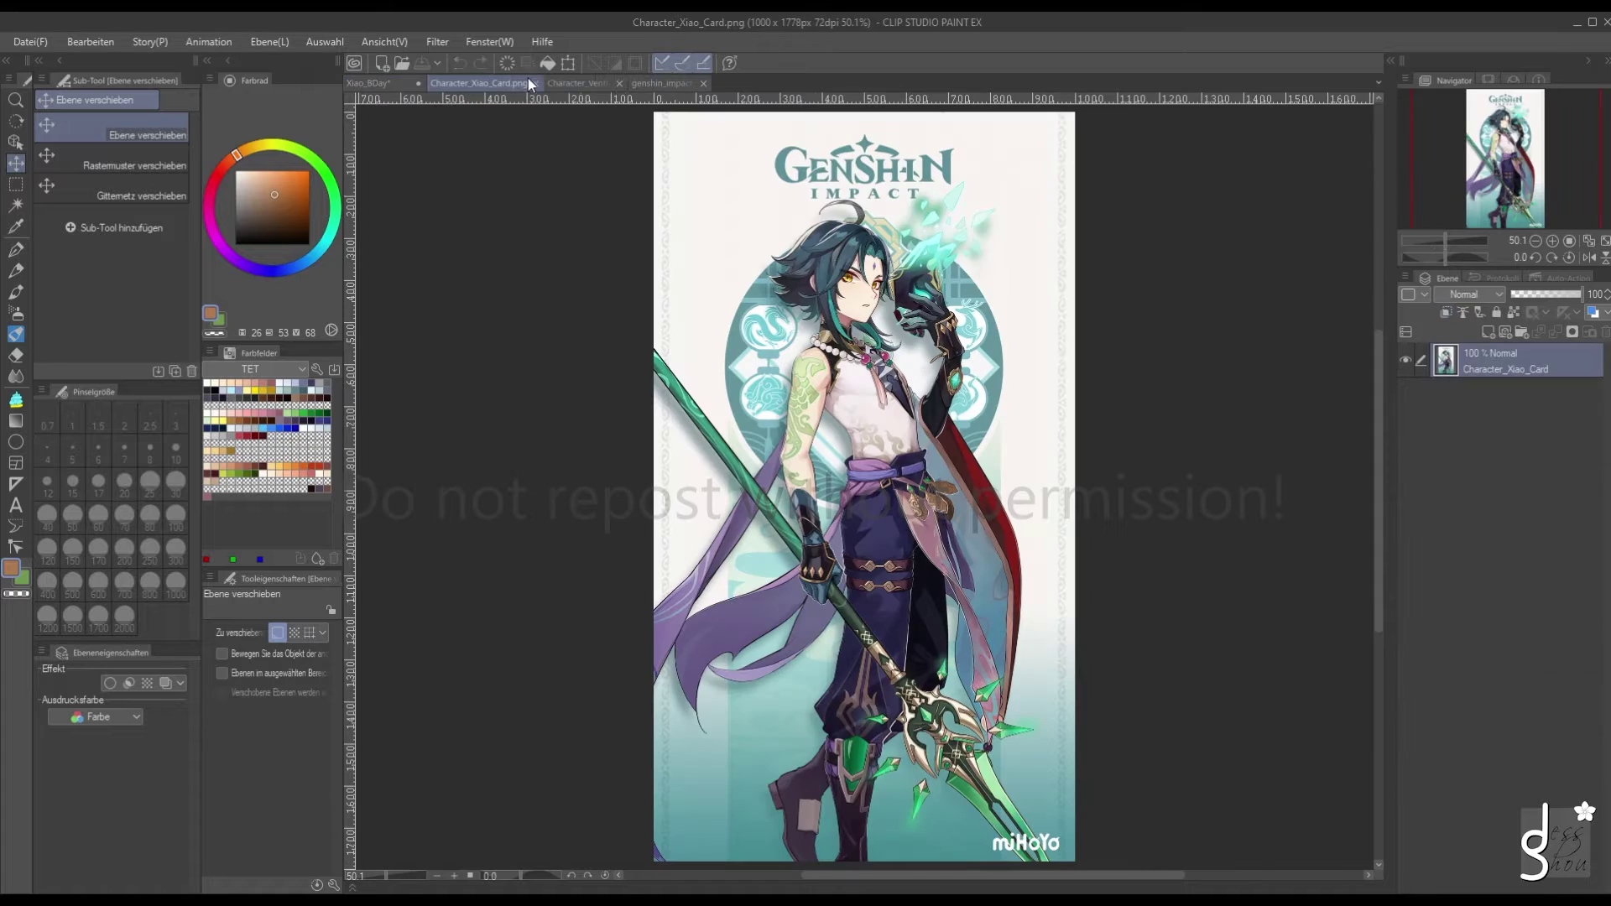
pyautogui.click(570, 80)
pyautogui.click(635, 82)
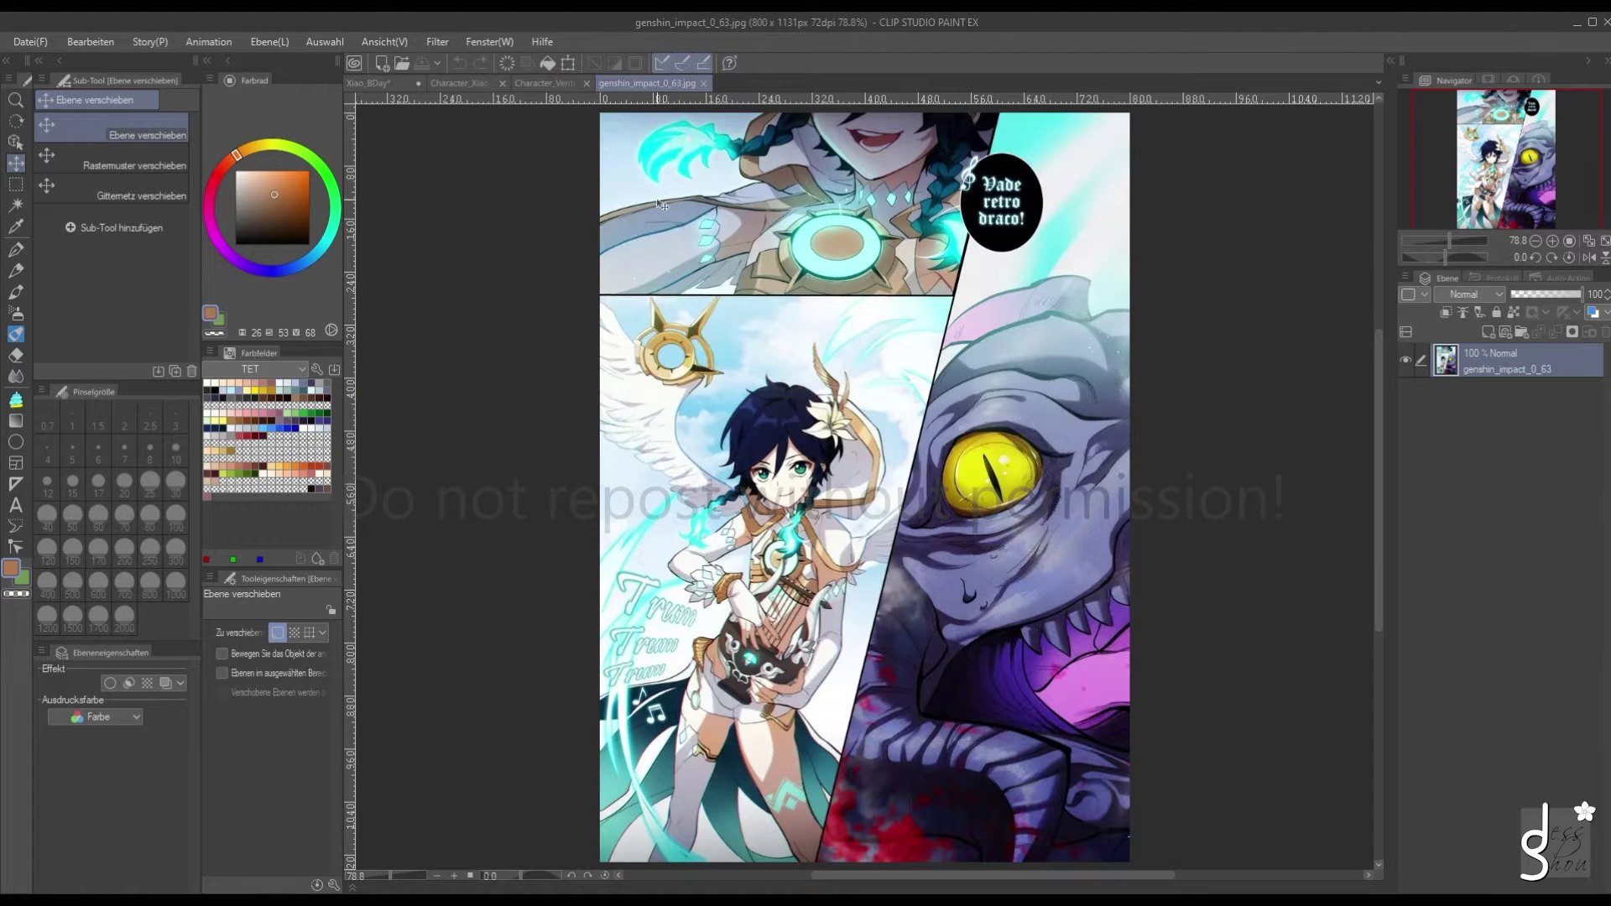
pyautogui.click(377, 84)
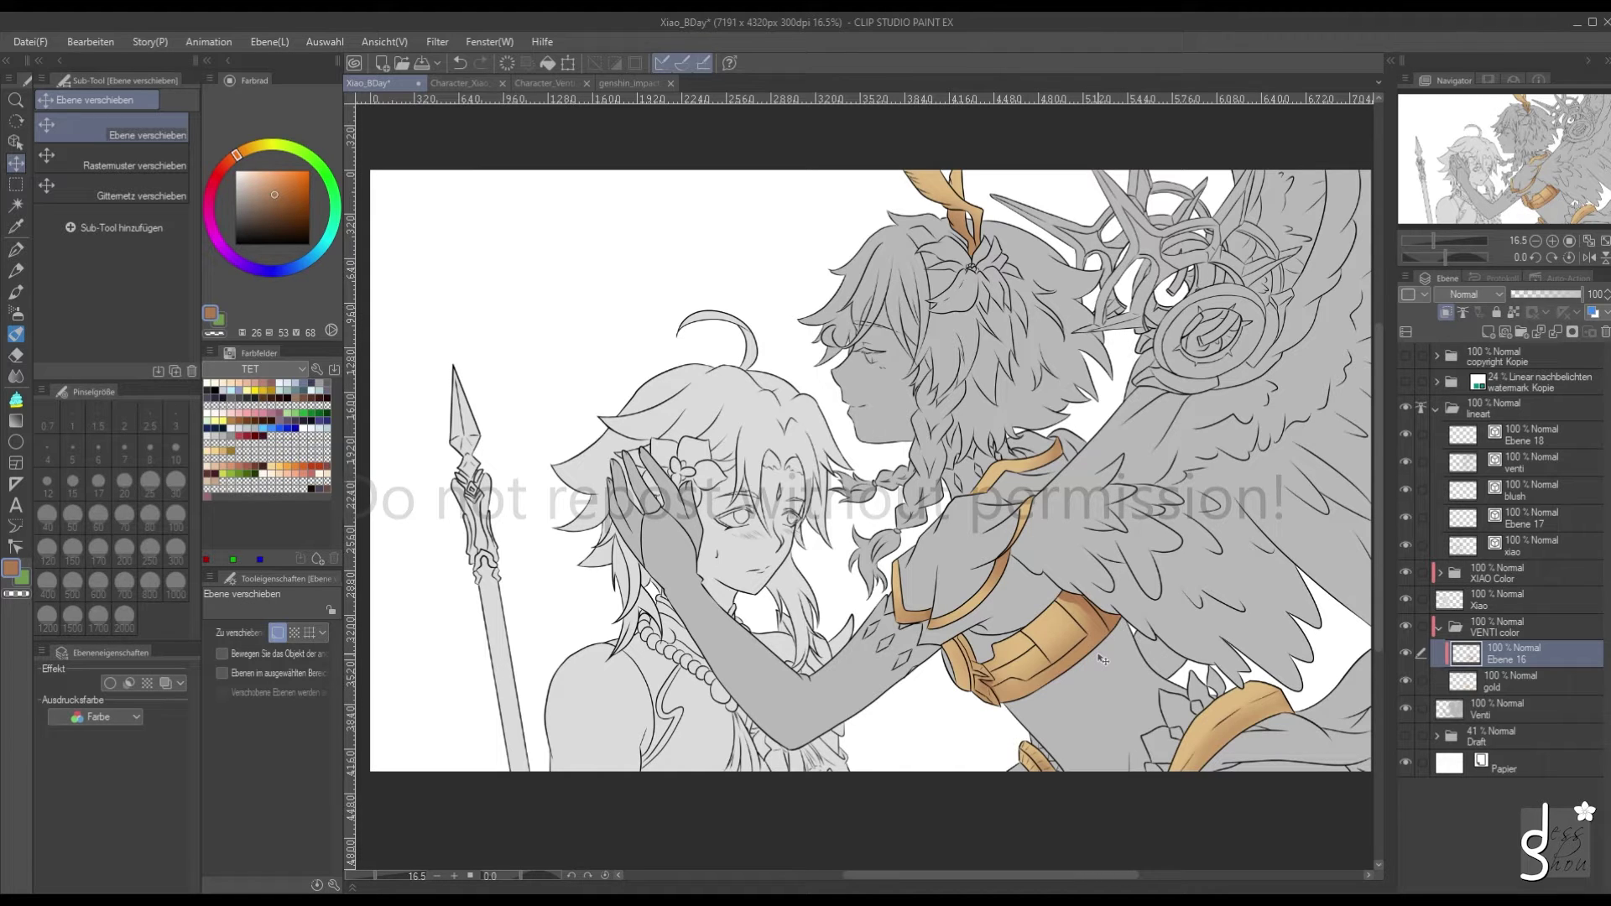
# Mix a dark brown drawing colour with hue 23, saturation 77 and brightness 44
pyautogui.click(276, 210)
pyautogui.moveTo(265, 178)
pyautogui.mouseDown()
pyautogui.moveTo(295, 183)
pyautogui.moveTo(292, 212)
pyautogui.mouseUp()
pyautogui.moveTo(238, 153); pyautogui.dragTo(269, 155)
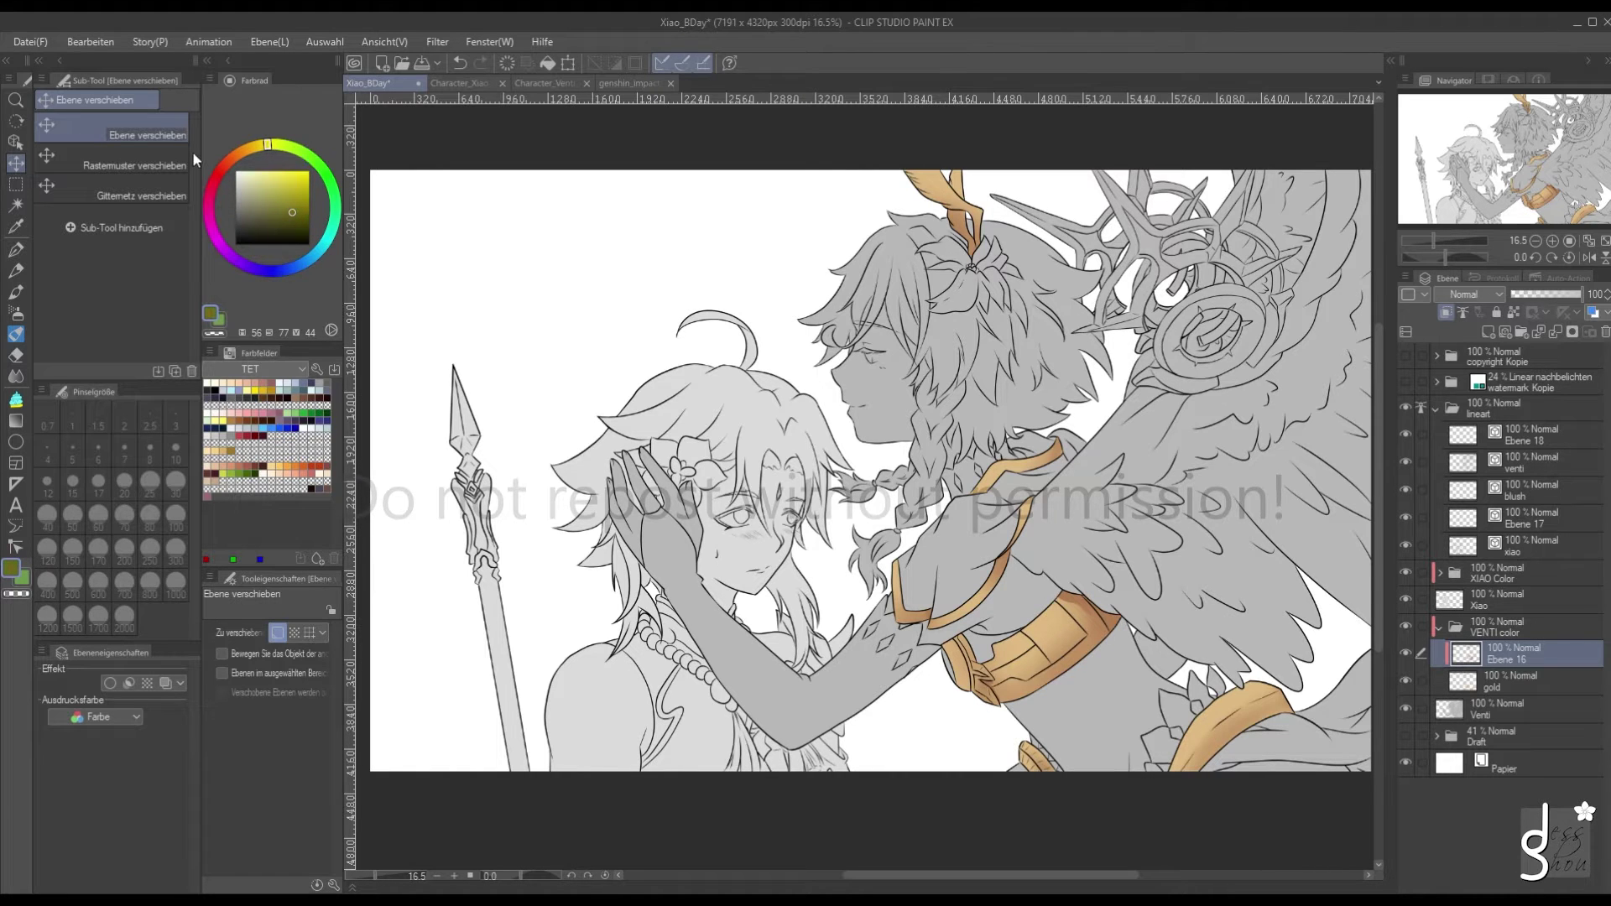
pyautogui.click(234, 159)
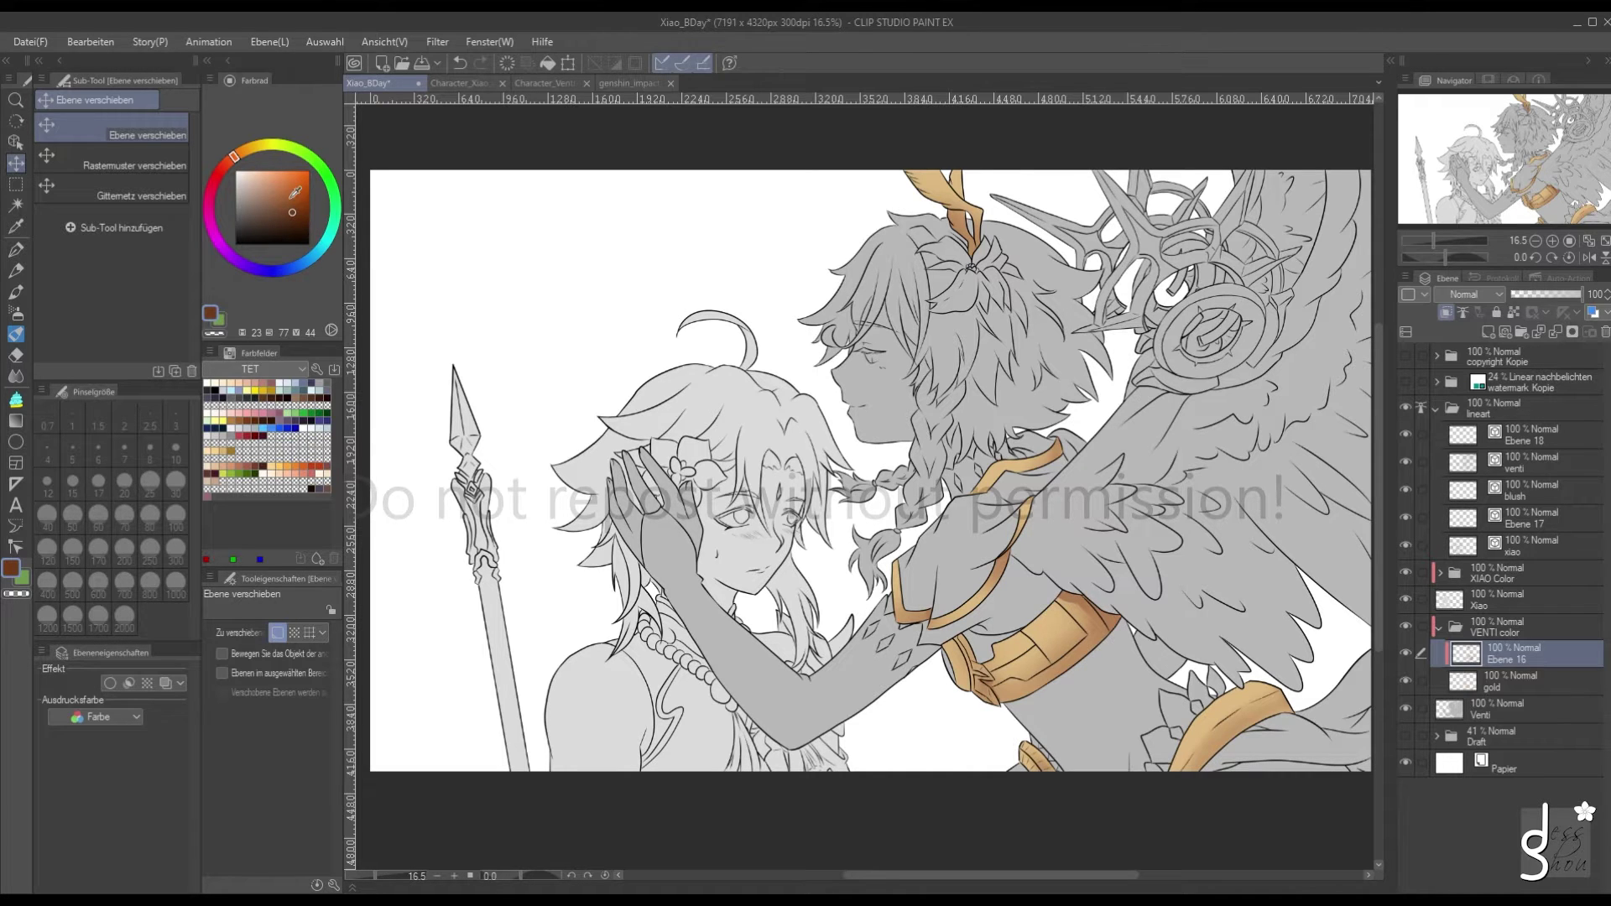
# Check the Xiao and Venti character cards again and select the gold layer in the Xiao_BDay drawing
pyautogui.click(460, 84)
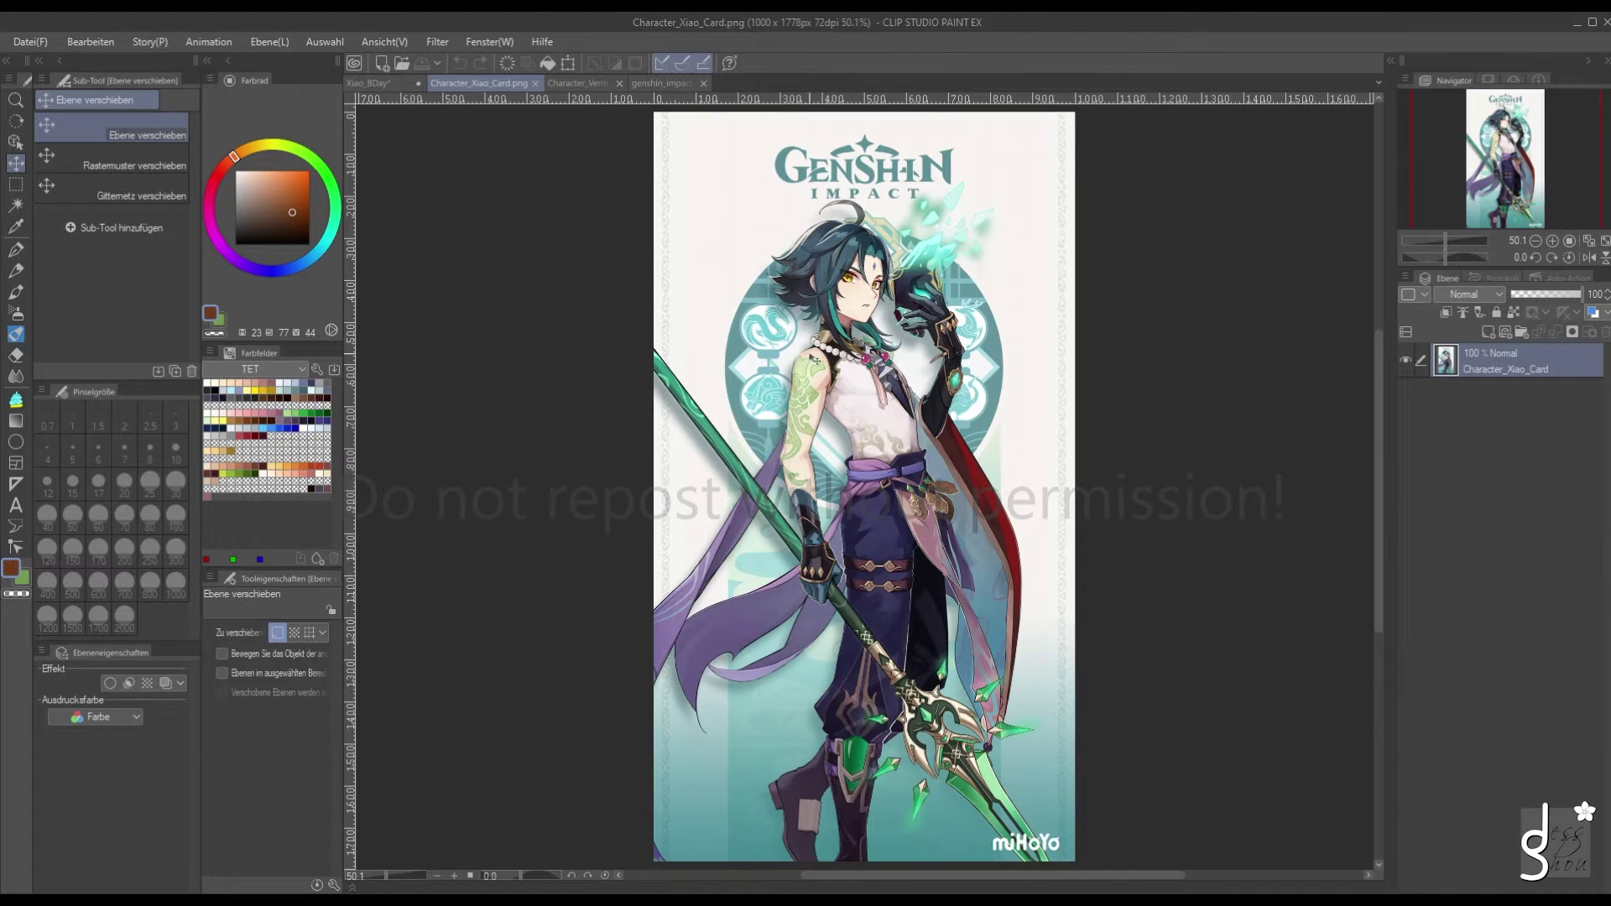
pyautogui.click(571, 83)
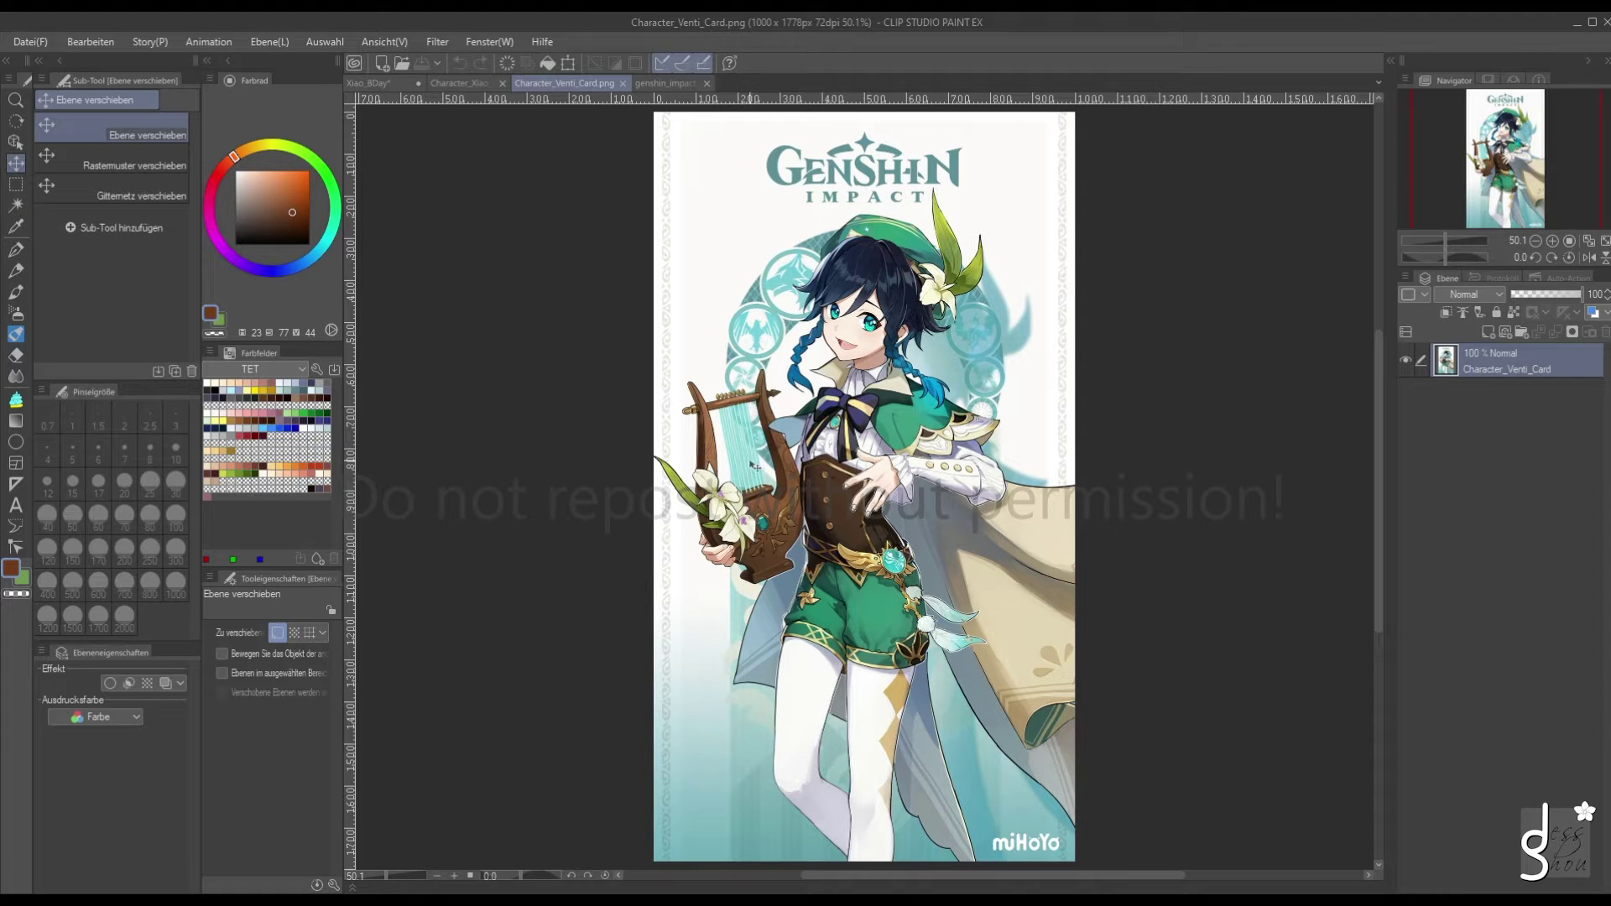
pyautogui.click(384, 82)
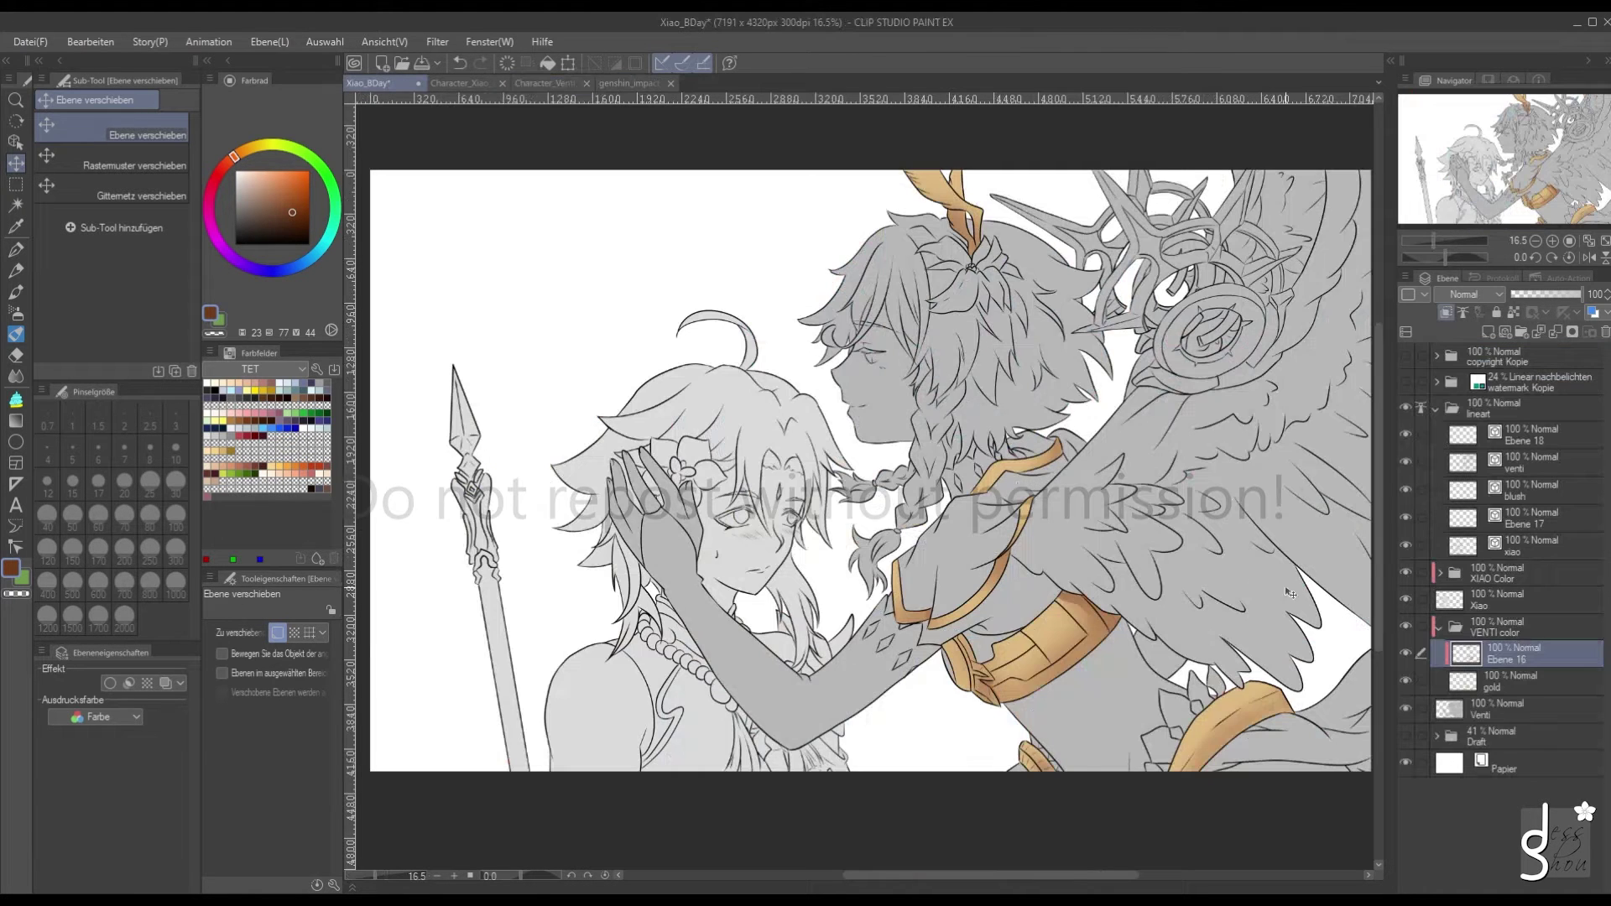
pyautogui.click(1470, 684)
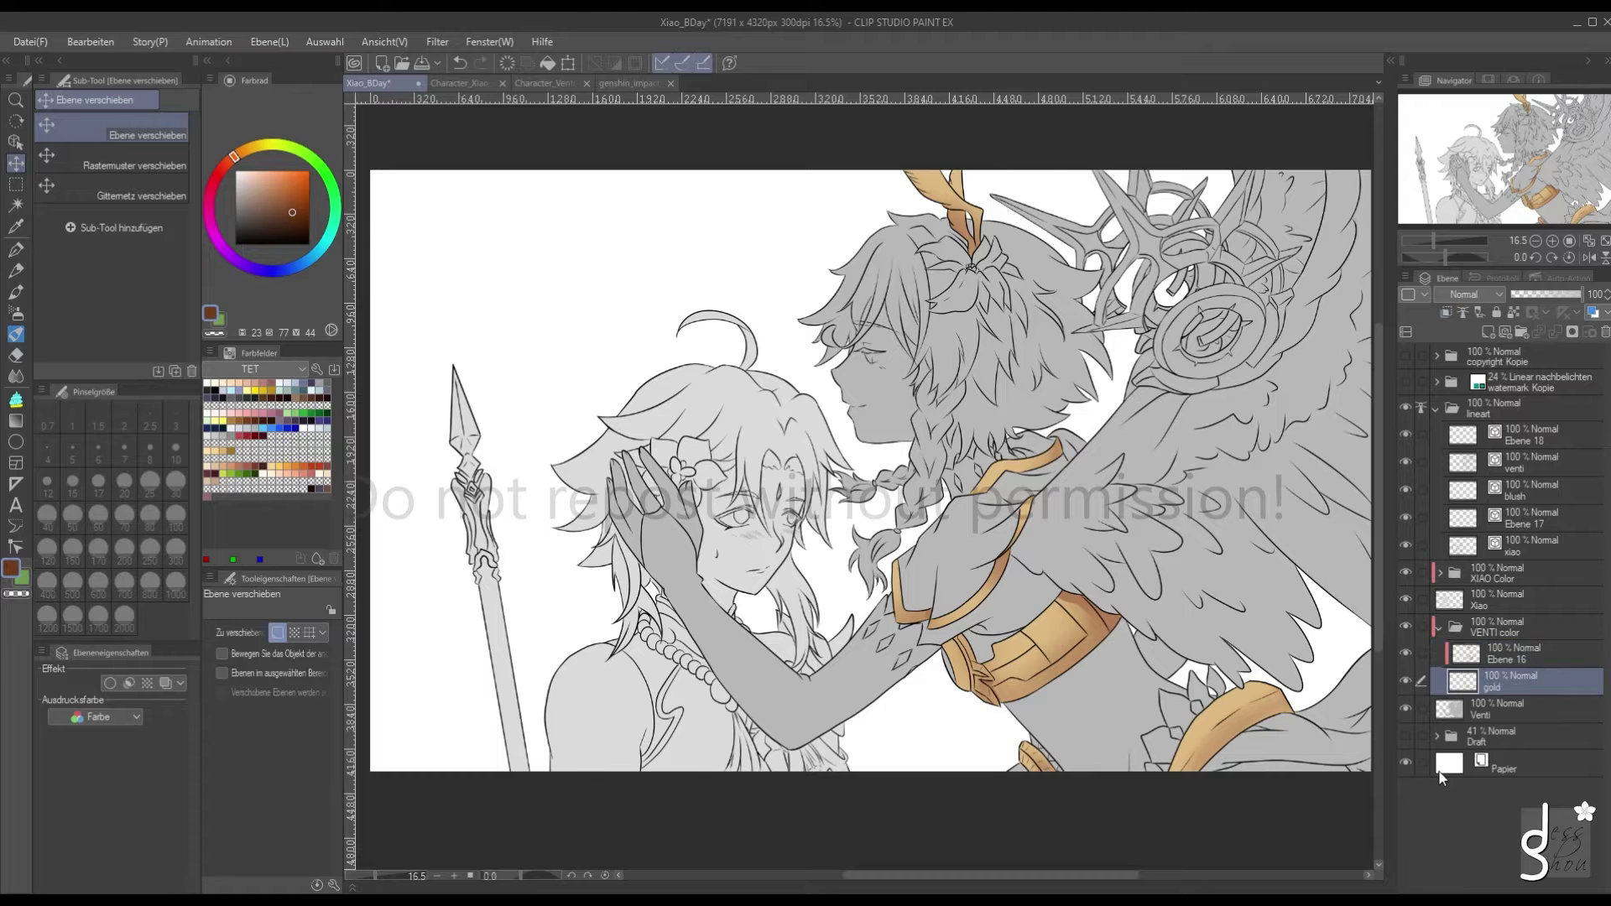
# Sample colours across Venti's shoulder, cape and chest in the genshin_impact_0_63 reference
pyautogui.click(614, 83)
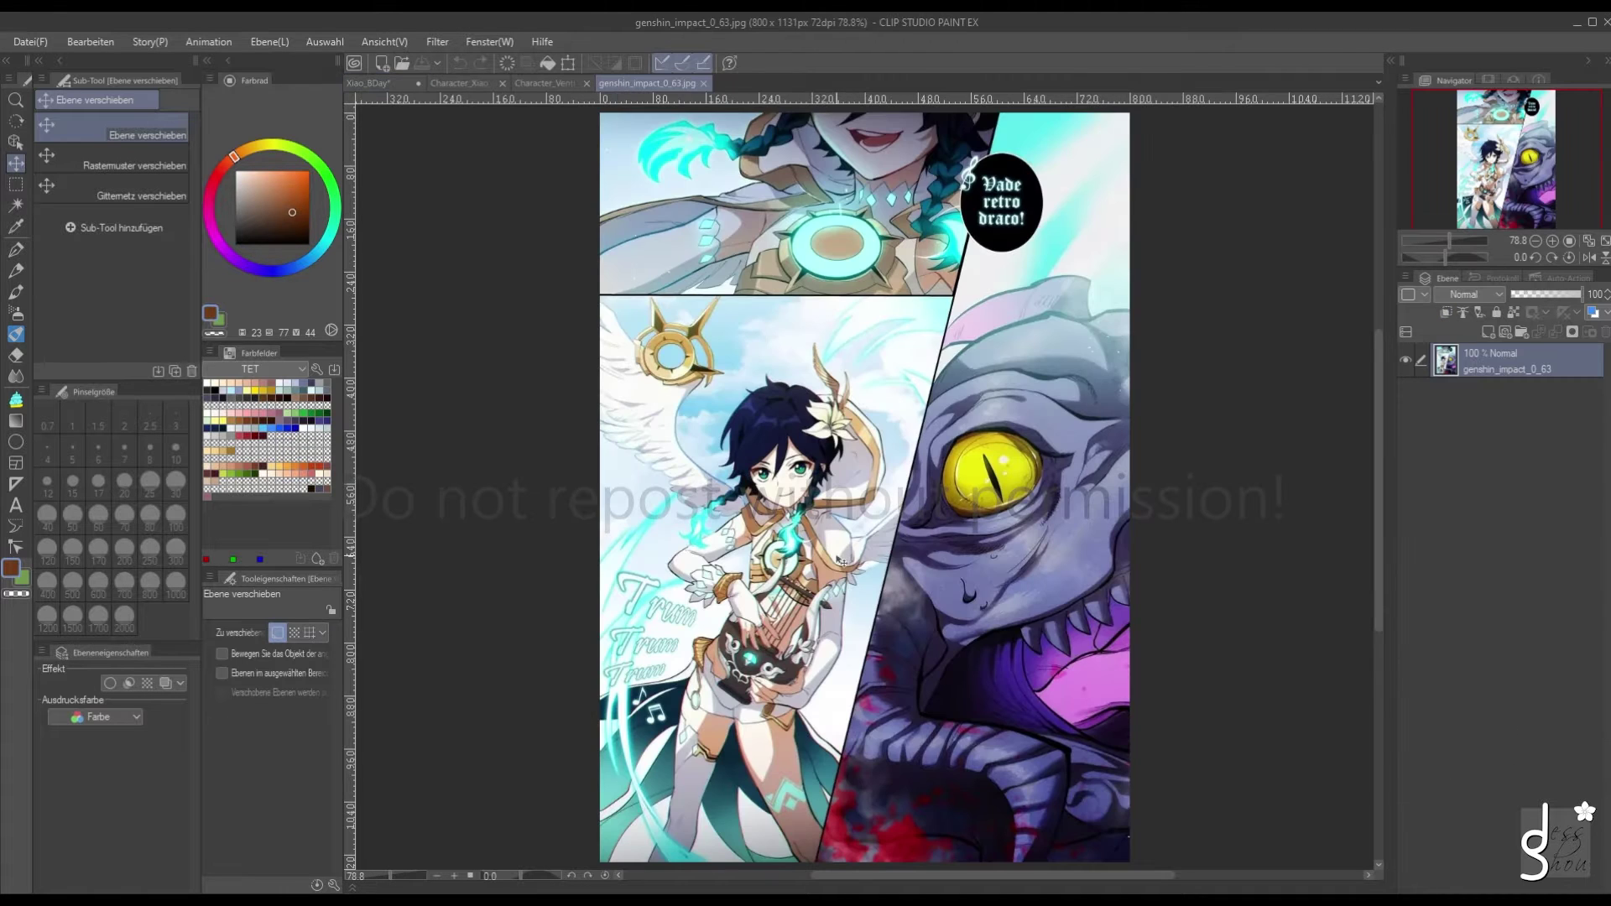
pyautogui.keyDown('alt'); pyautogui.click(839, 560); pyautogui.keyUp('alt')
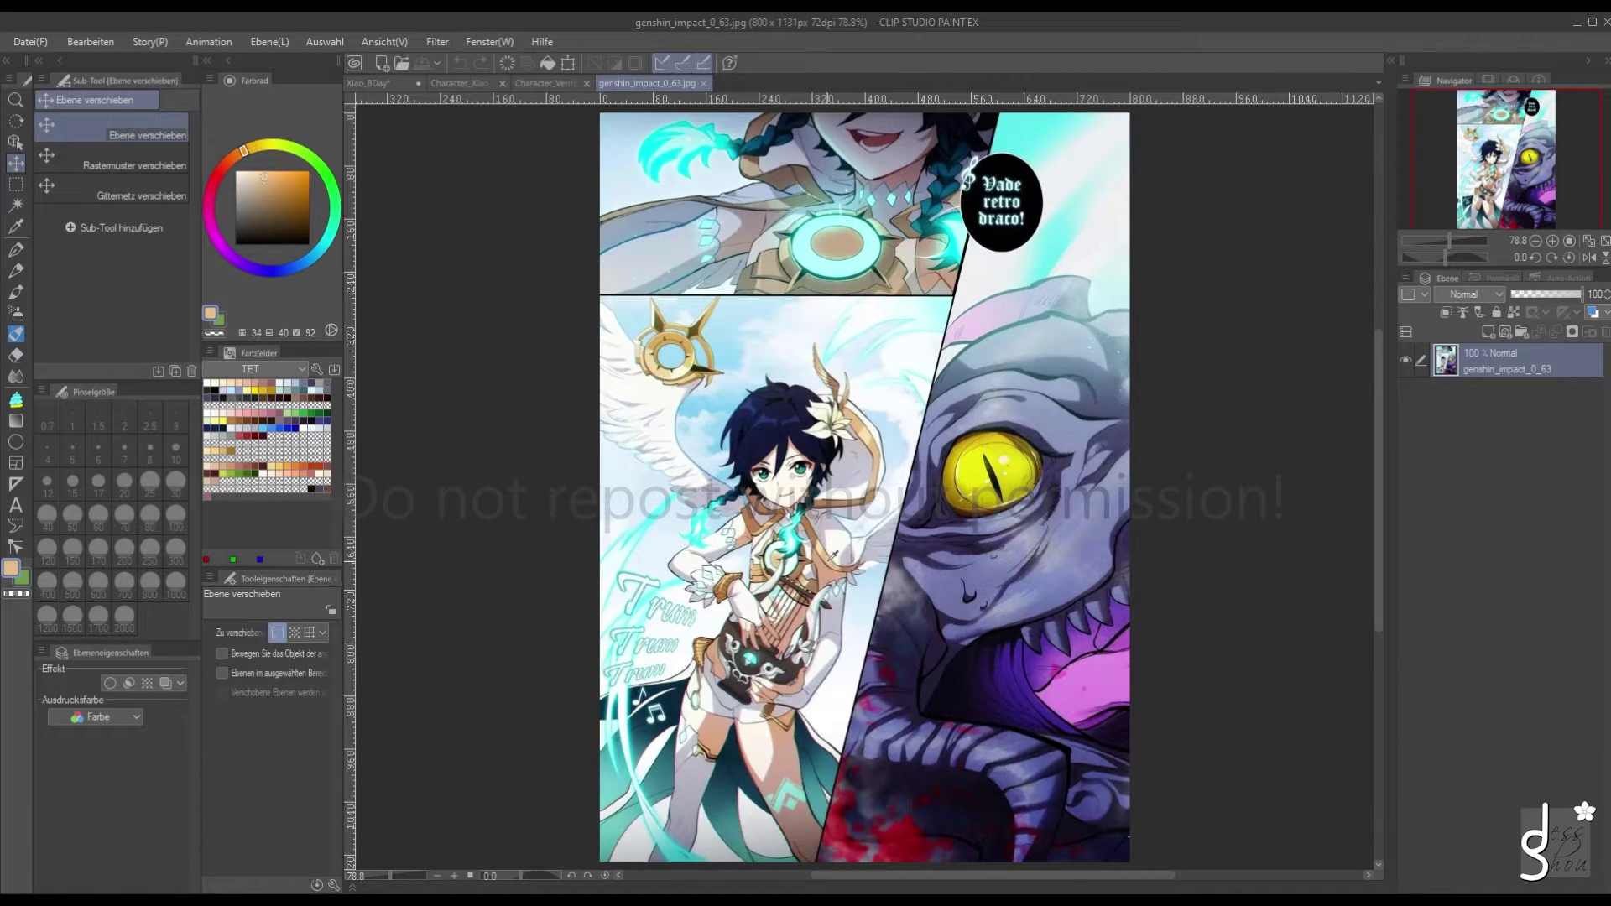
pyautogui.keyDown('alt'); pyautogui.click(834, 567); pyautogui.keyUp('alt')
pyautogui.keyDown('alt'); pyautogui.click(830, 555); pyautogui.keyUp('alt')
pyautogui.keyDown('alt'); pyautogui.click(834, 554); pyautogui.keyUp('alt')
pyautogui.keyDown('alt'); pyautogui.click(833, 553); pyautogui.keyUp('alt')
pyautogui.keyDown('alt'); pyautogui.click(832, 551); pyautogui.keyUp('alt')
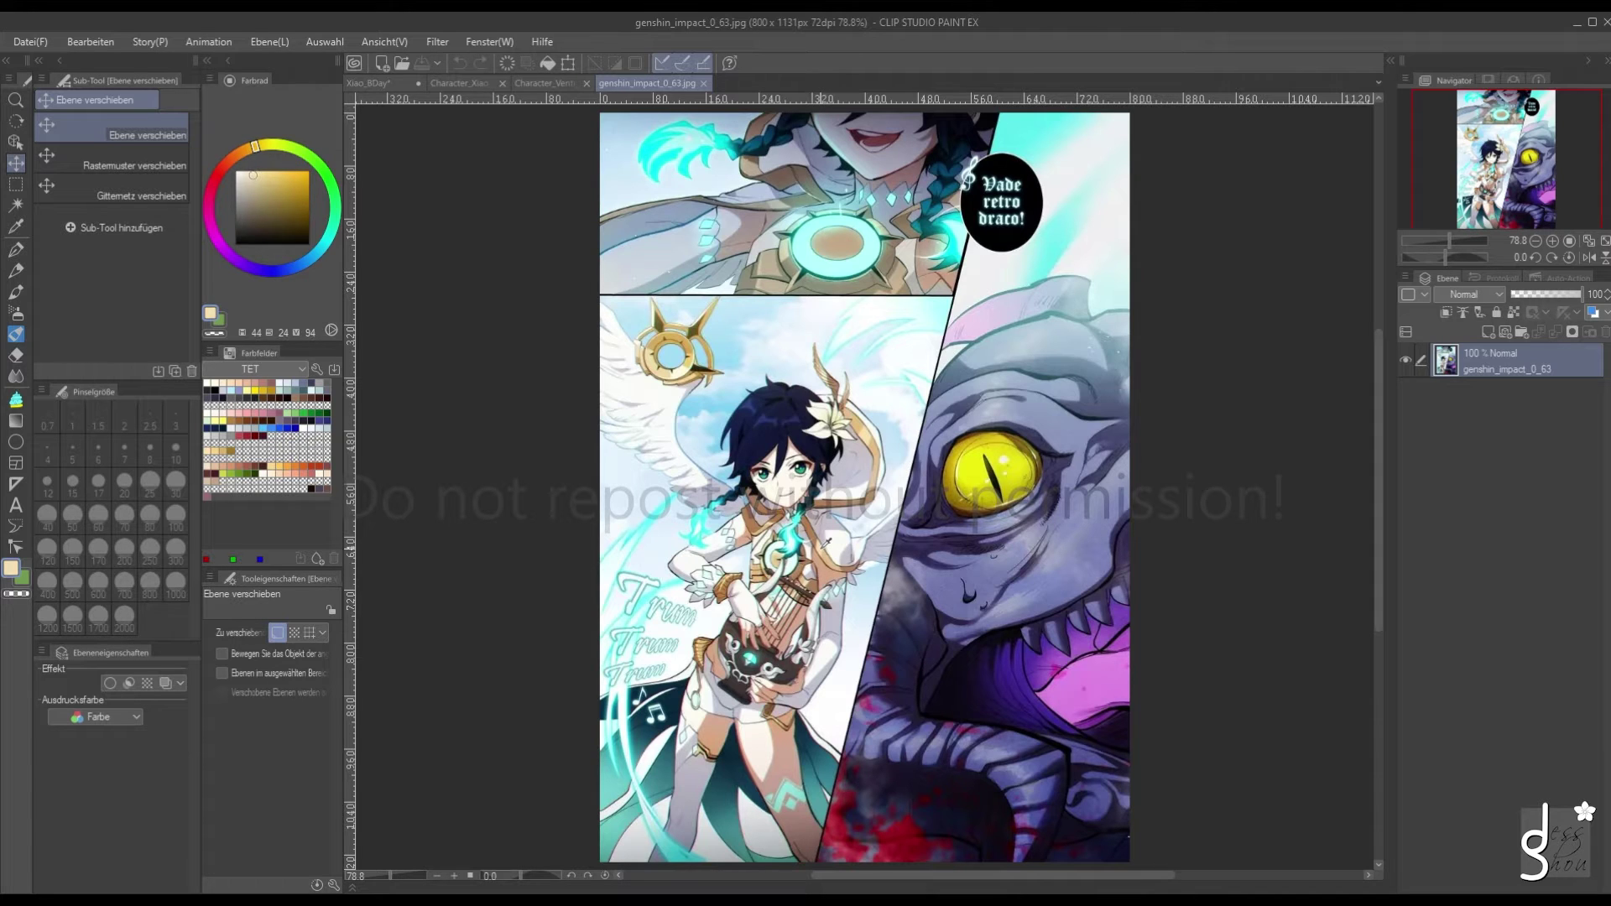
pyautogui.keyDown('alt'); pyautogui.click(830, 548); pyautogui.keyUp('alt')
pyautogui.keyDown('alt'); pyautogui.click(827, 546); pyautogui.keyUp('alt')
pyautogui.keyDown('alt'); pyautogui.click(827, 546); pyautogui.keyUp('alt')
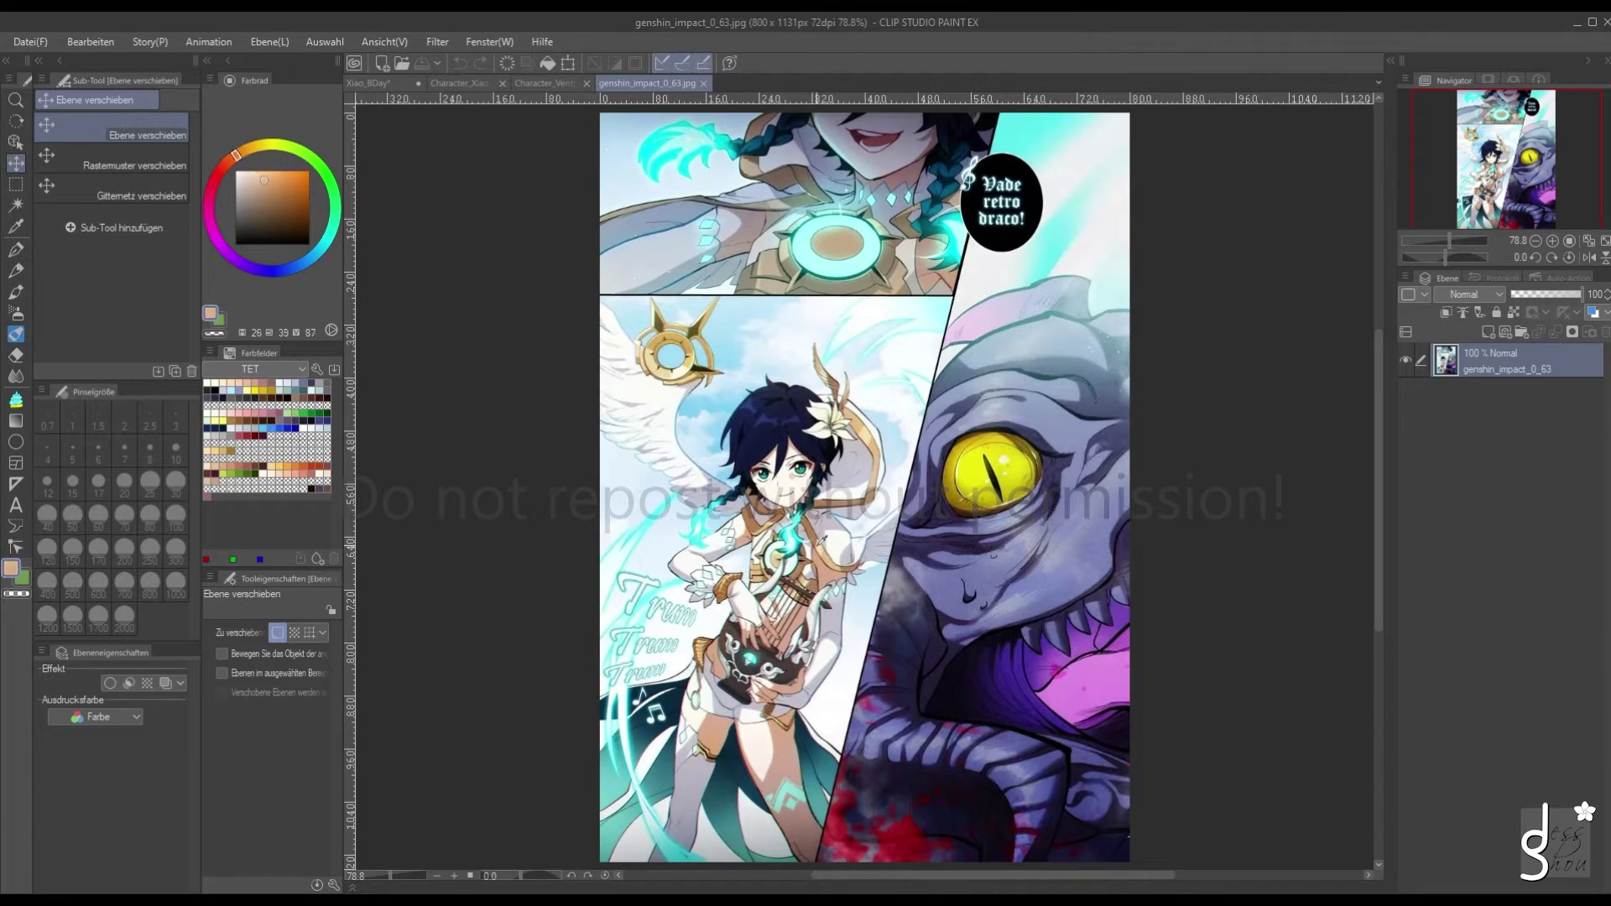
pyautogui.keyDown('alt'); pyautogui.click(827, 544); pyautogui.keyUp('alt')
pyautogui.keyDown('alt'); pyautogui.click(827, 543); pyautogui.keyUp('alt')
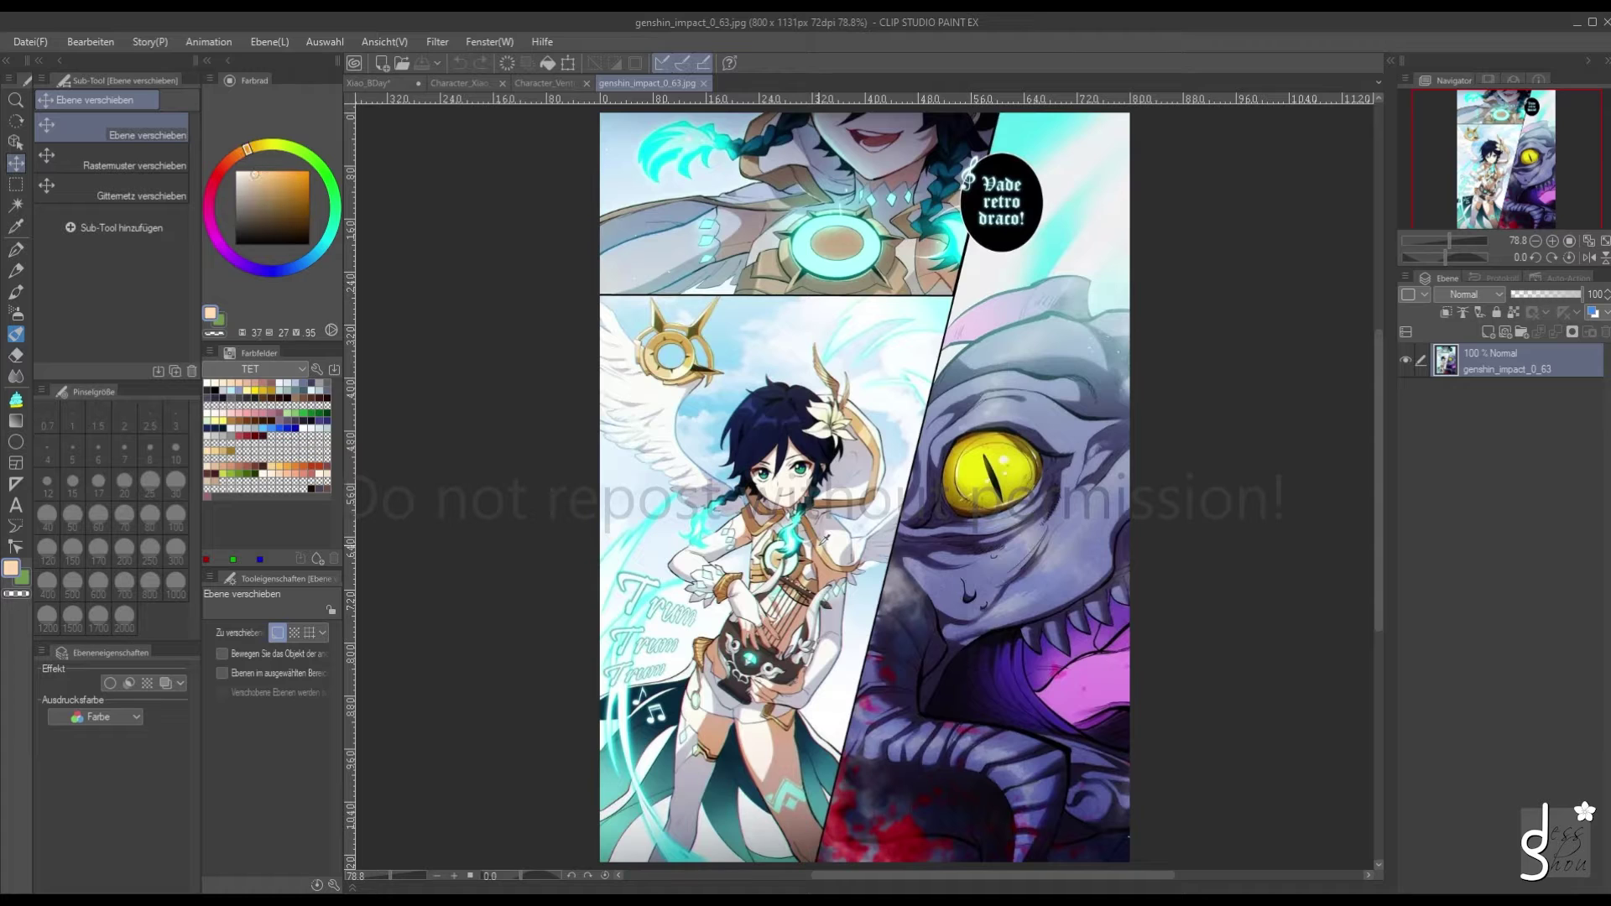
pyautogui.keyDown('alt'); pyautogui.click(826, 538); pyautogui.keyUp('alt')
pyautogui.keyDown('alt'); pyautogui.click(825, 536); pyautogui.keyUp('alt')
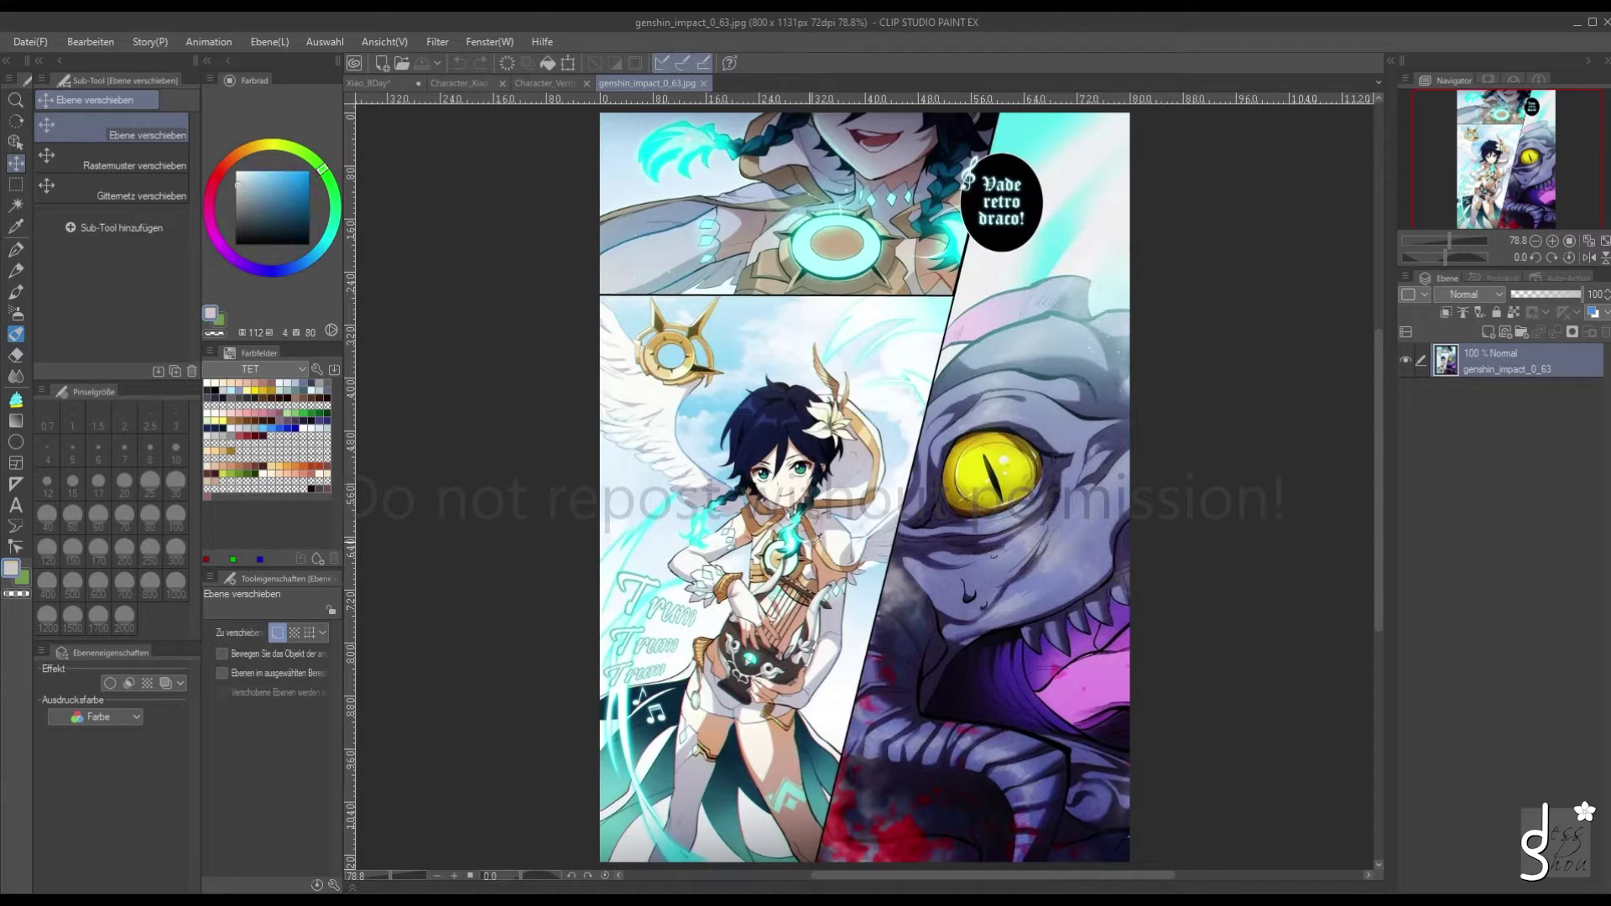
pyautogui.keyDown('alt'); pyautogui.click(823, 535); pyautogui.keyUp('alt')
pyautogui.keyDown('alt'); pyautogui.click(821, 532); pyautogui.keyUp('alt')
pyautogui.keyDown('alt'); pyautogui.click(818, 528); pyautogui.keyUp('alt')
pyautogui.keyDown('alt'); pyautogui.click(813, 525); pyautogui.keyUp('alt')
pyautogui.keyDown('alt'); pyautogui.click(812, 524); pyautogui.keyUp('alt')
pyautogui.keyDown('alt'); pyautogui.click(812, 522); pyautogui.keyUp('alt')
pyautogui.keyDown('alt'); pyautogui.click(811, 521); pyautogui.keyUp('alt')
pyautogui.keyDown('alt'); pyautogui.click(810, 516); pyautogui.keyUp('alt')
pyautogui.keyDown('alt'); pyautogui.click(810, 517); pyautogui.keyUp('alt')
pyautogui.keyDown('alt'); pyautogui.click(811, 517); pyautogui.keyUp('alt')
pyautogui.keyDown('alt'); pyautogui.click(811, 517); pyautogui.keyUp('alt')
pyautogui.keyDown('alt'); pyautogui.click(791, 508); pyautogui.keyUp('alt')
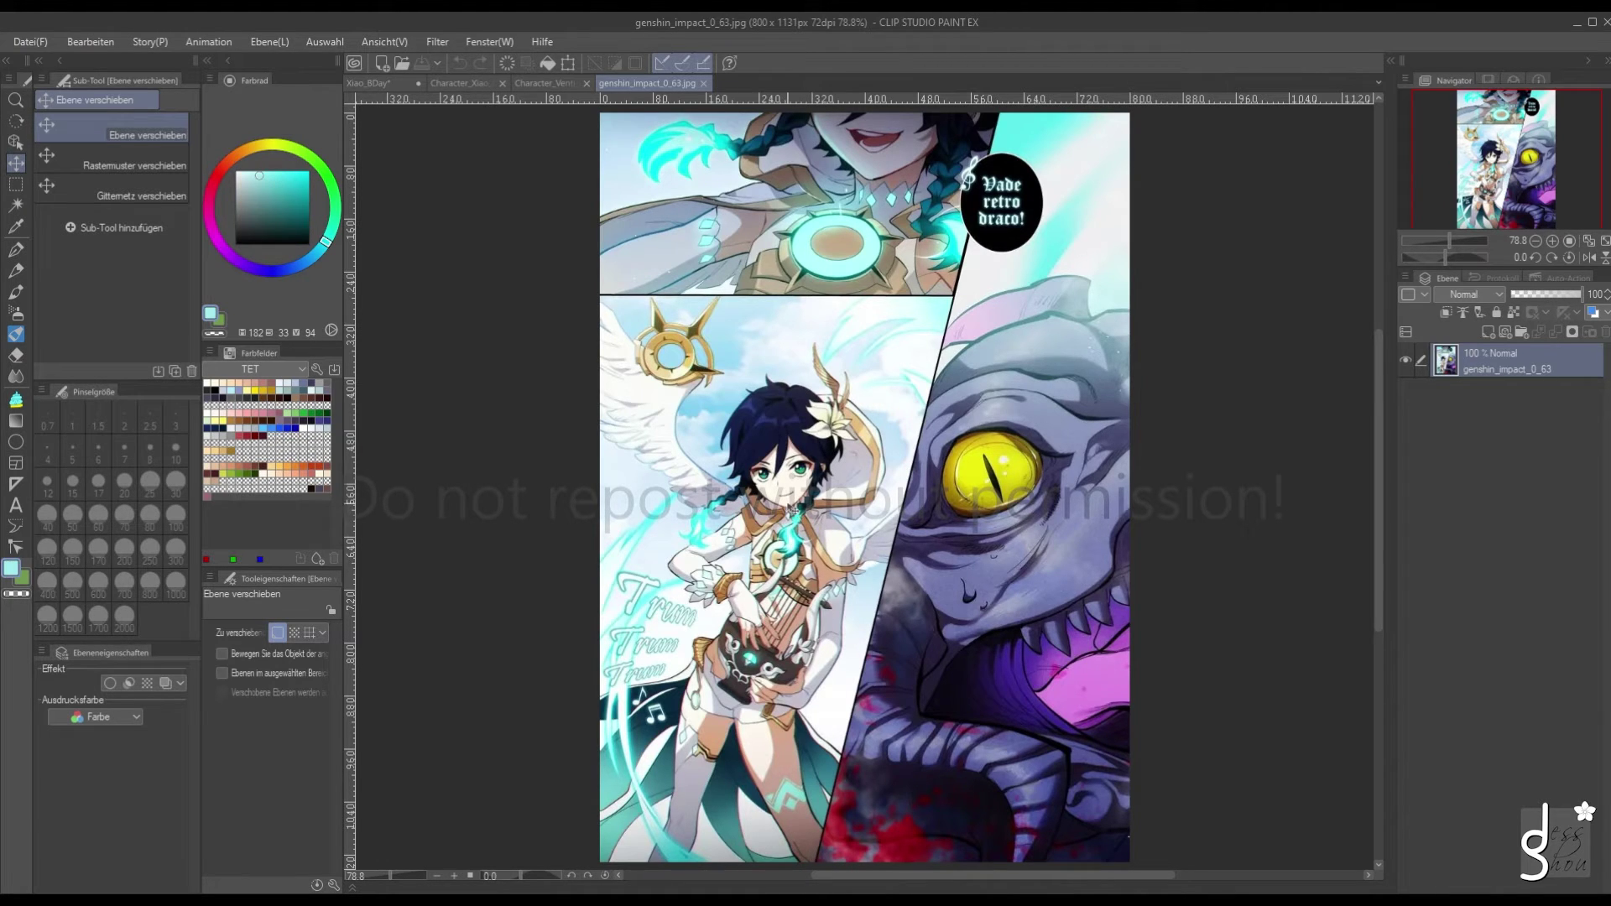
# Sample a golden brown from Venti's bracelet and cape trim in the comic-page reference
pyautogui.keyDown('alt'); pyautogui.click(743, 589); pyautogui.keyUp('alt')
pyautogui.scroll(4, 703, 600)
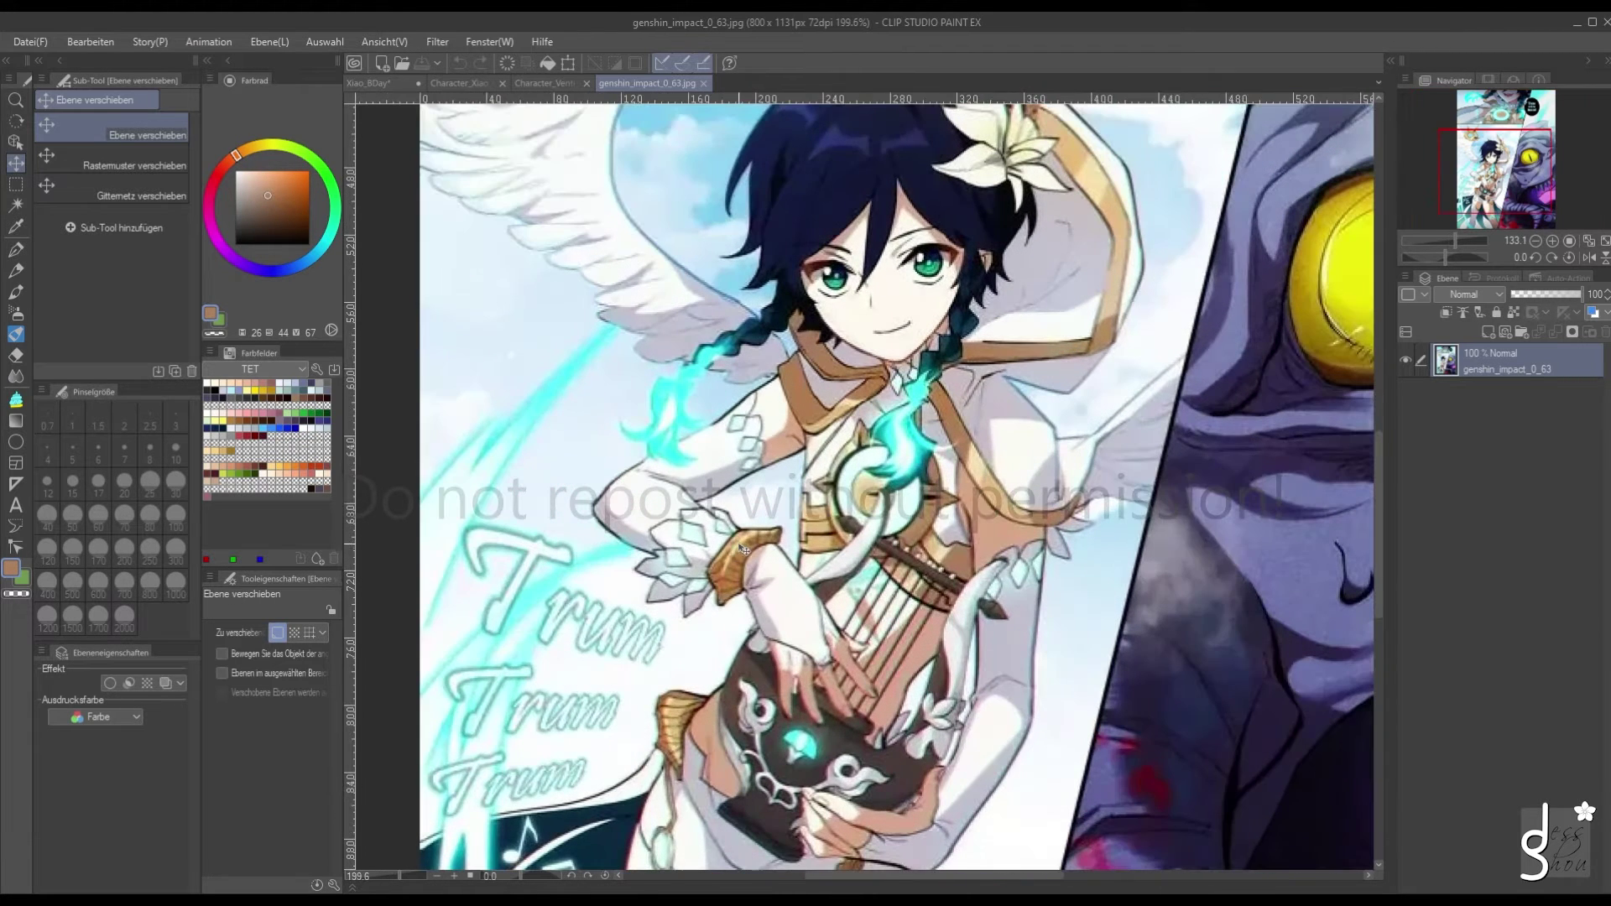
pyautogui.keyDown('alt'); pyautogui.click(746, 550); pyautogui.keyUp('alt')
pyautogui.keyDown('alt'); pyautogui.click(746, 550); pyautogui.keyUp('alt')
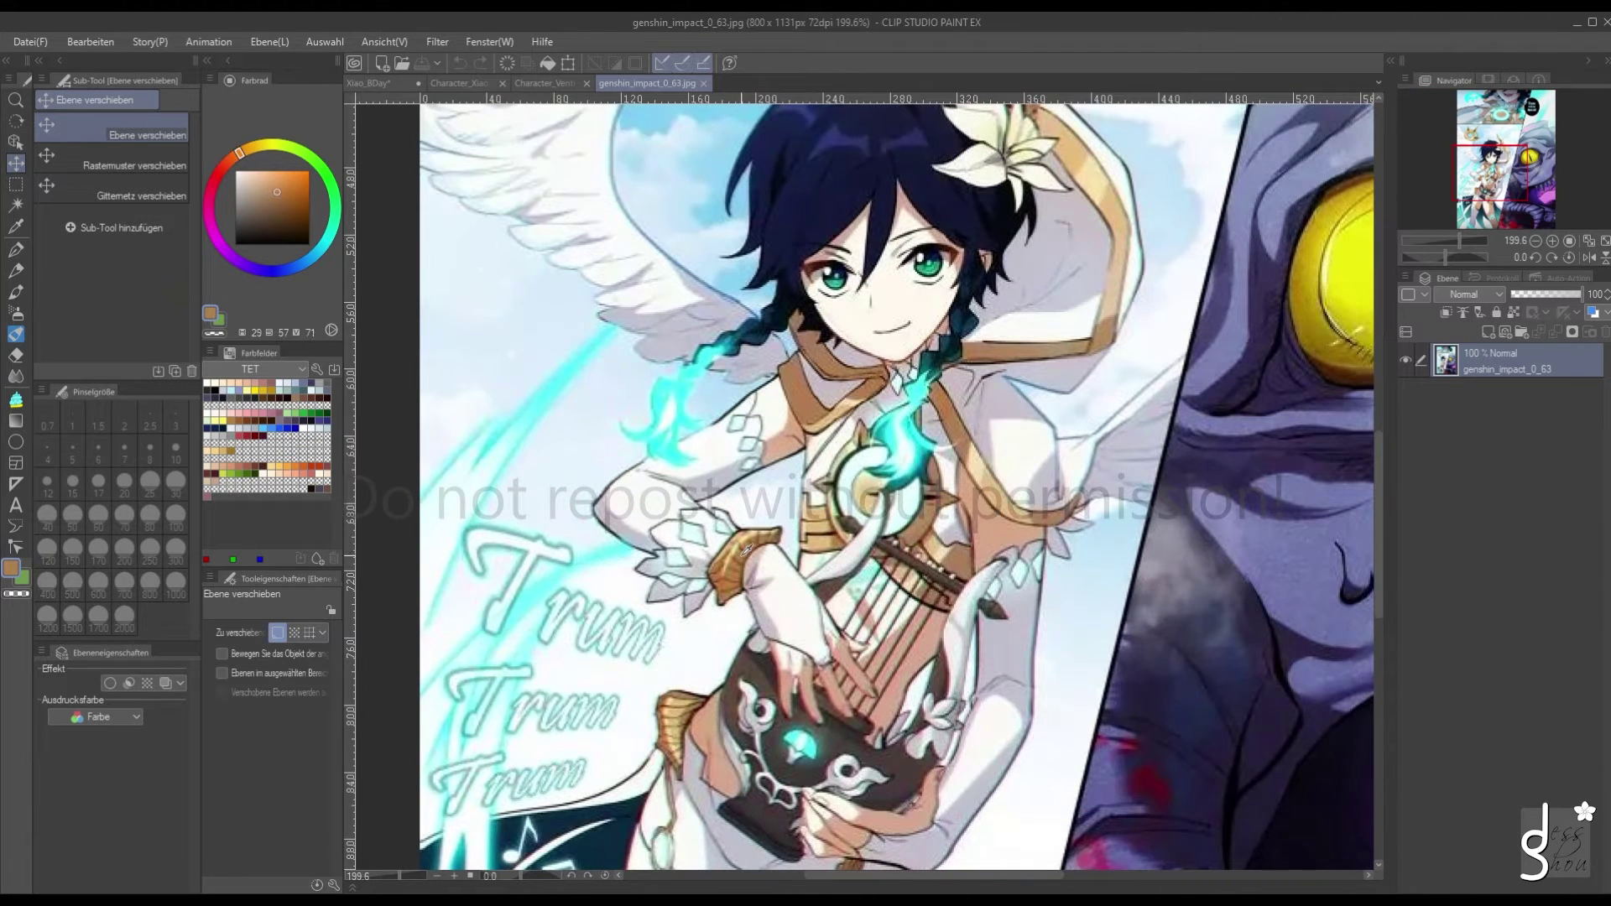
pyautogui.keyDown('alt'); pyautogui.click(950, 415); pyautogui.keyUp('alt')
pyautogui.keyDown('alt'); pyautogui.click(745, 551); pyautogui.keyUp('alt')
pyautogui.keyDown('alt'); pyautogui.click(951, 409); pyautogui.keyUp('alt')
pyautogui.keyDown('alt'); pyautogui.click(741, 564); pyautogui.keyUp('alt')
pyautogui.keyDown('alt'); pyautogui.click(740, 558); pyautogui.keyUp('alt')
pyautogui.keyDown('alt'); pyautogui.click(950, 395); pyautogui.keyUp('alt')
pyautogui.scroll(-5, 949, 394)
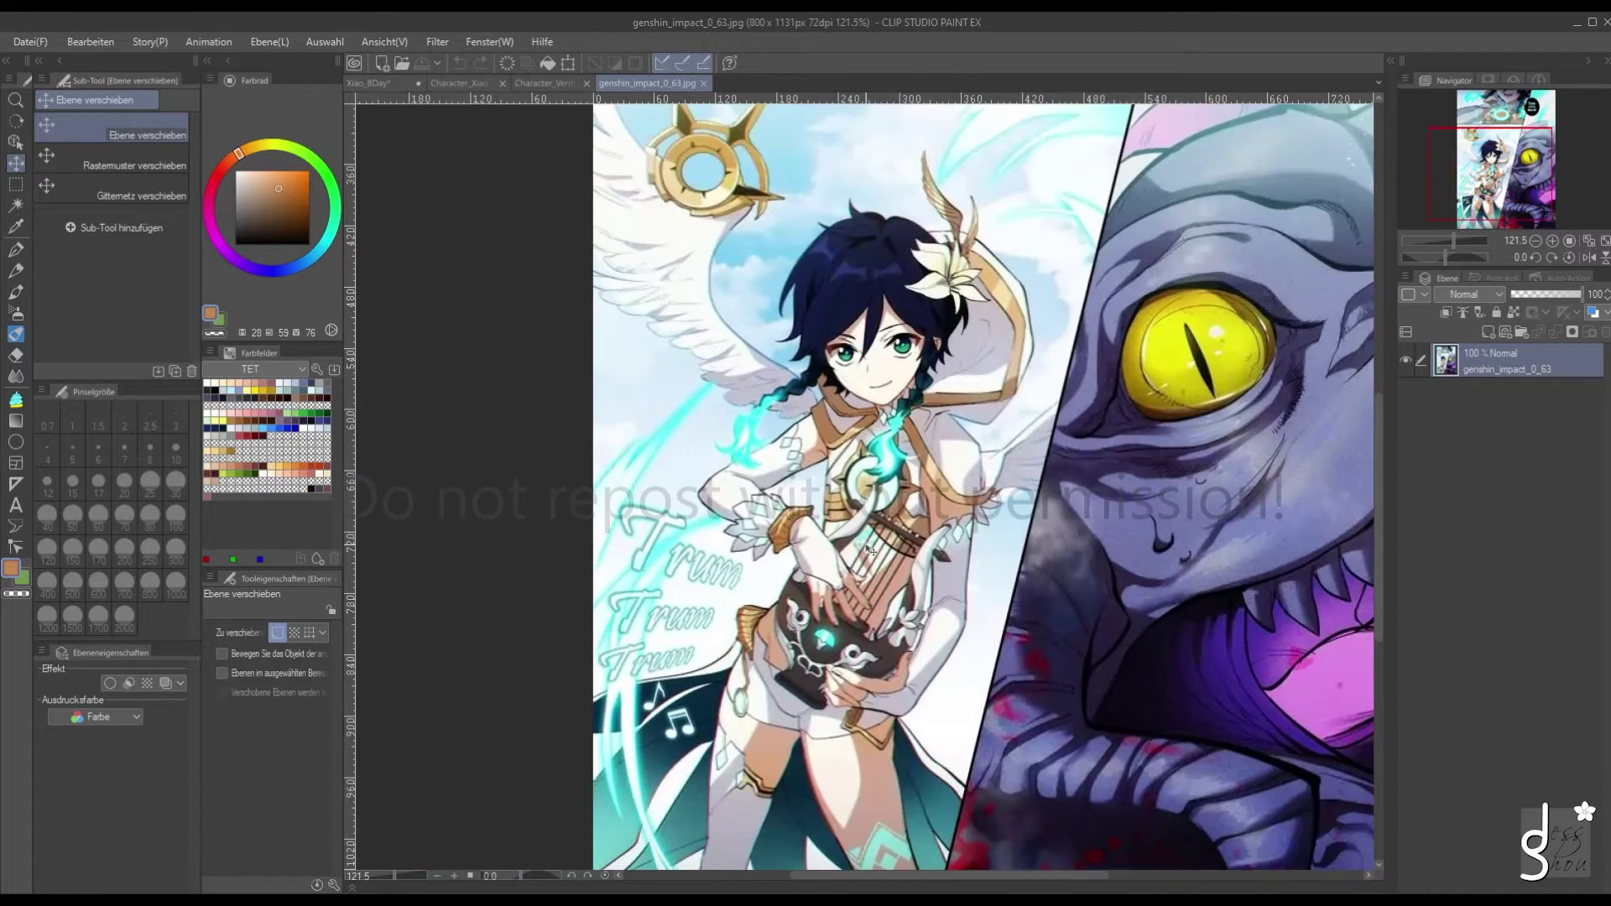
# Add a new raster layer above Ebene 16 in the VENTI color folder of the Xiao_BDay drawing
pyautogui.click(369, 86)
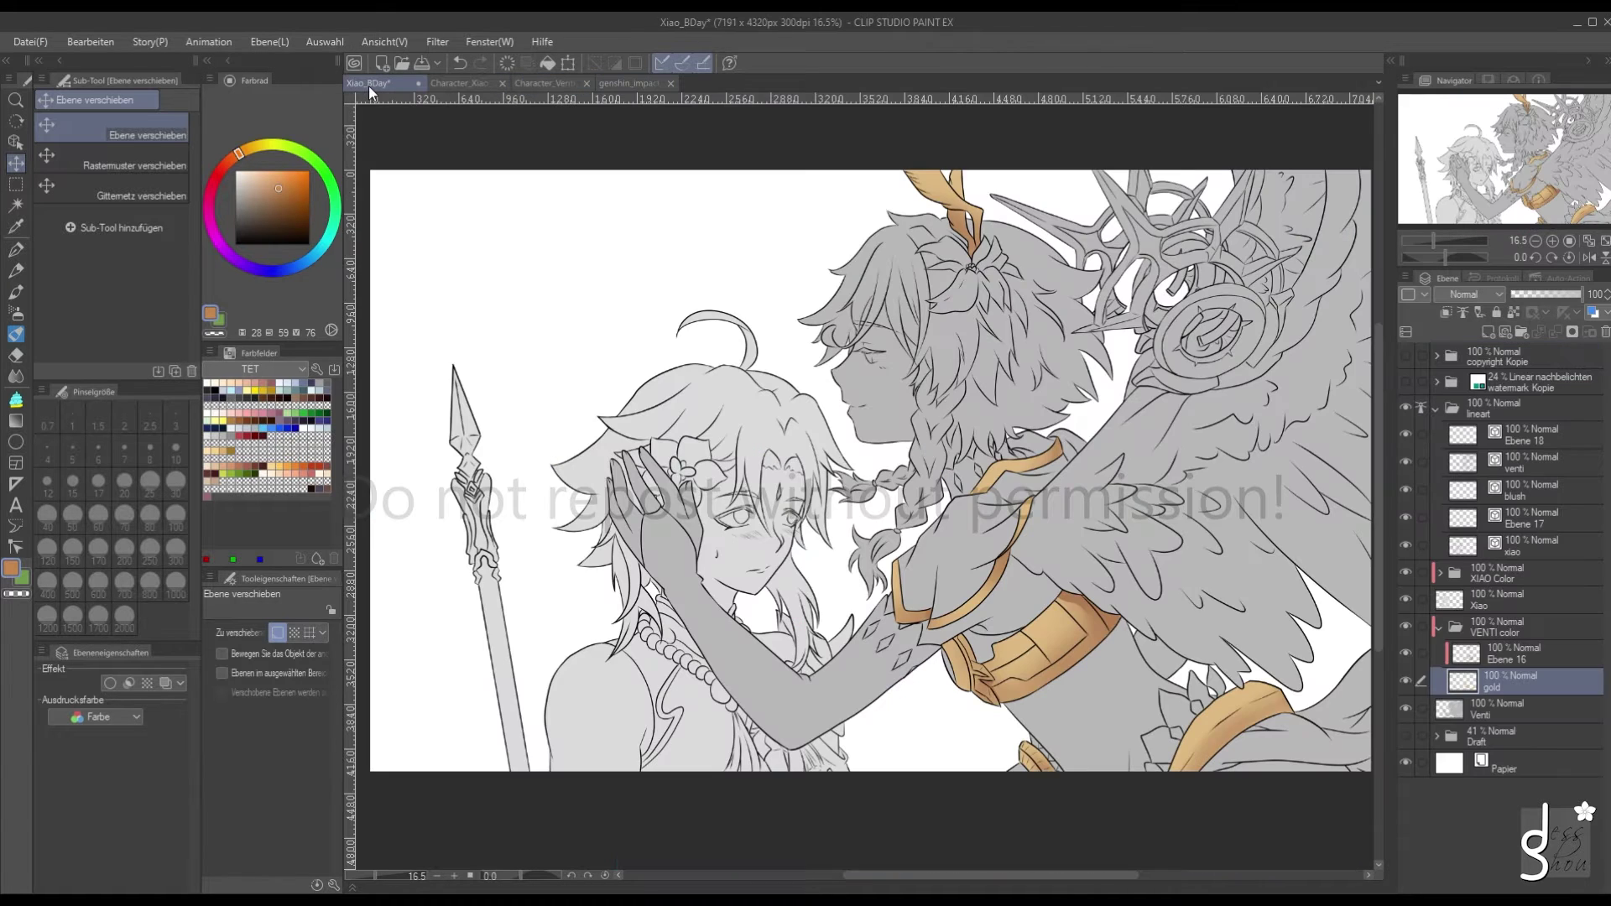
pyautogui.click(1474, 656)
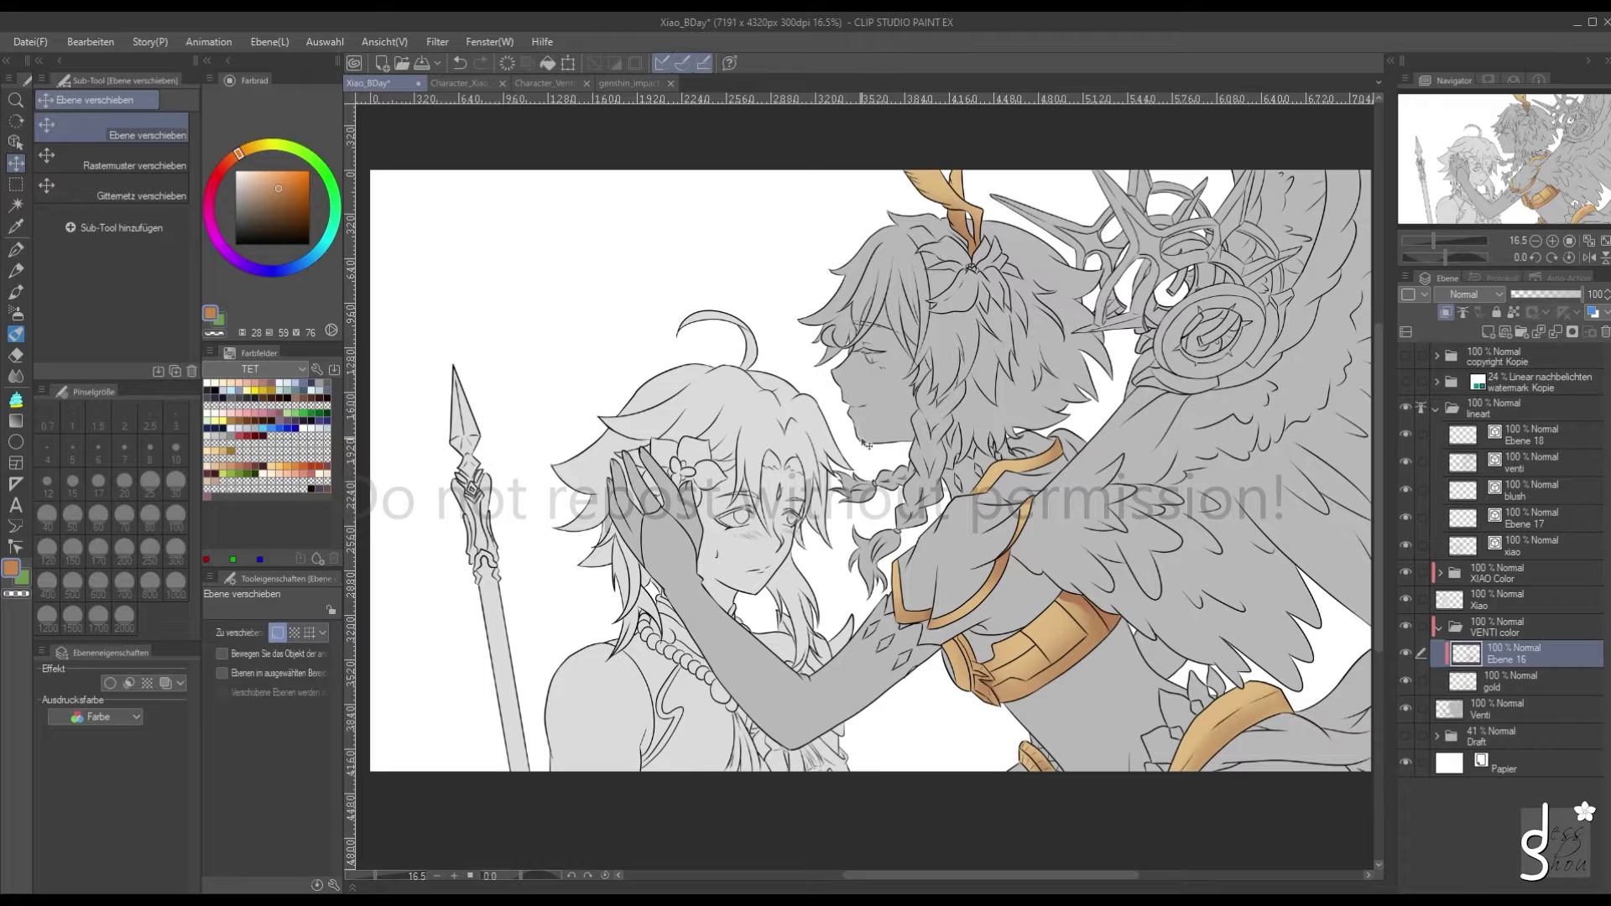
pyautogui.click(1485, 331)
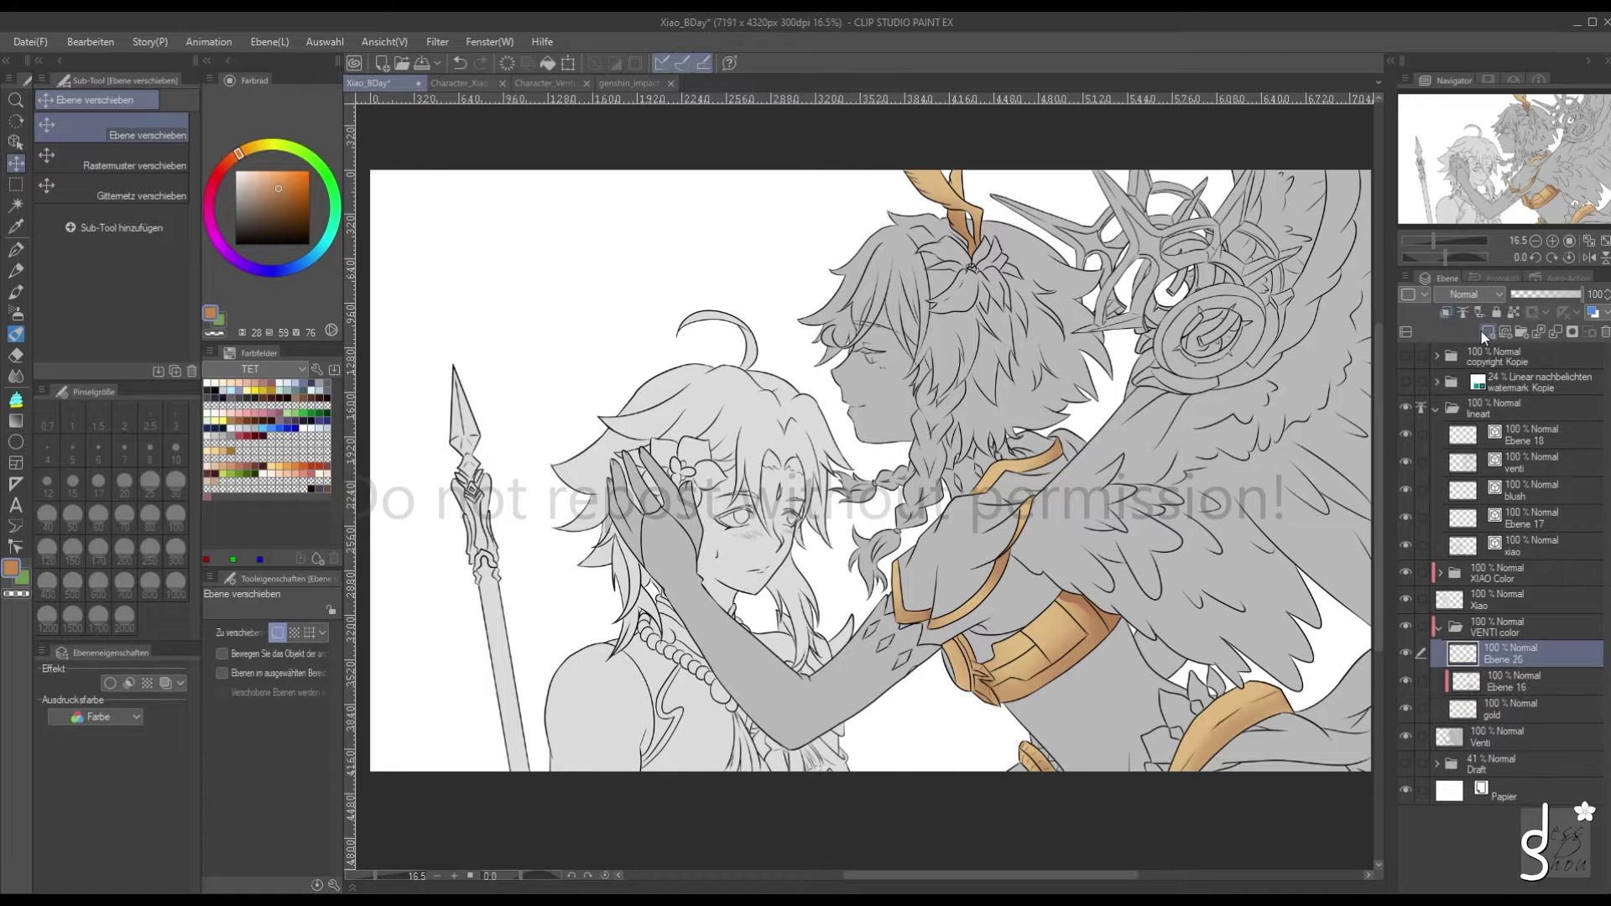
# Sample the pale skin colour from Venti's character card and return to the Xiao_BDay drawing
pyautogui.click(550, 84)
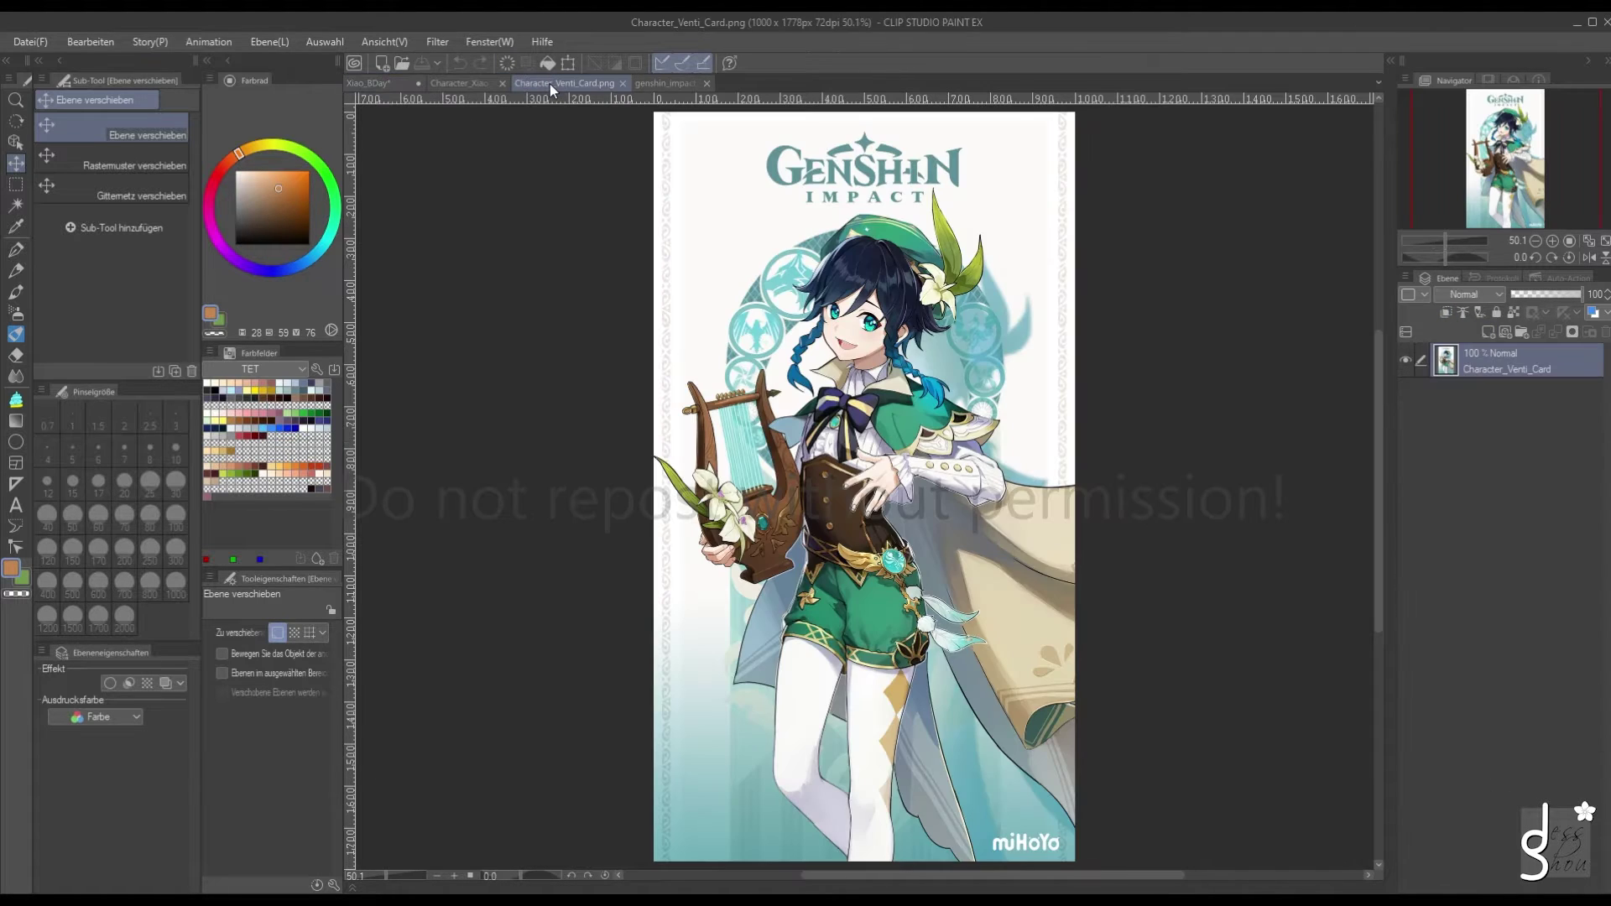
pyautogui.keyDown('alt'); pyautogui.click(856, 330); pyautogui.keyUp('alt')
pyautogui.click(367, 82)
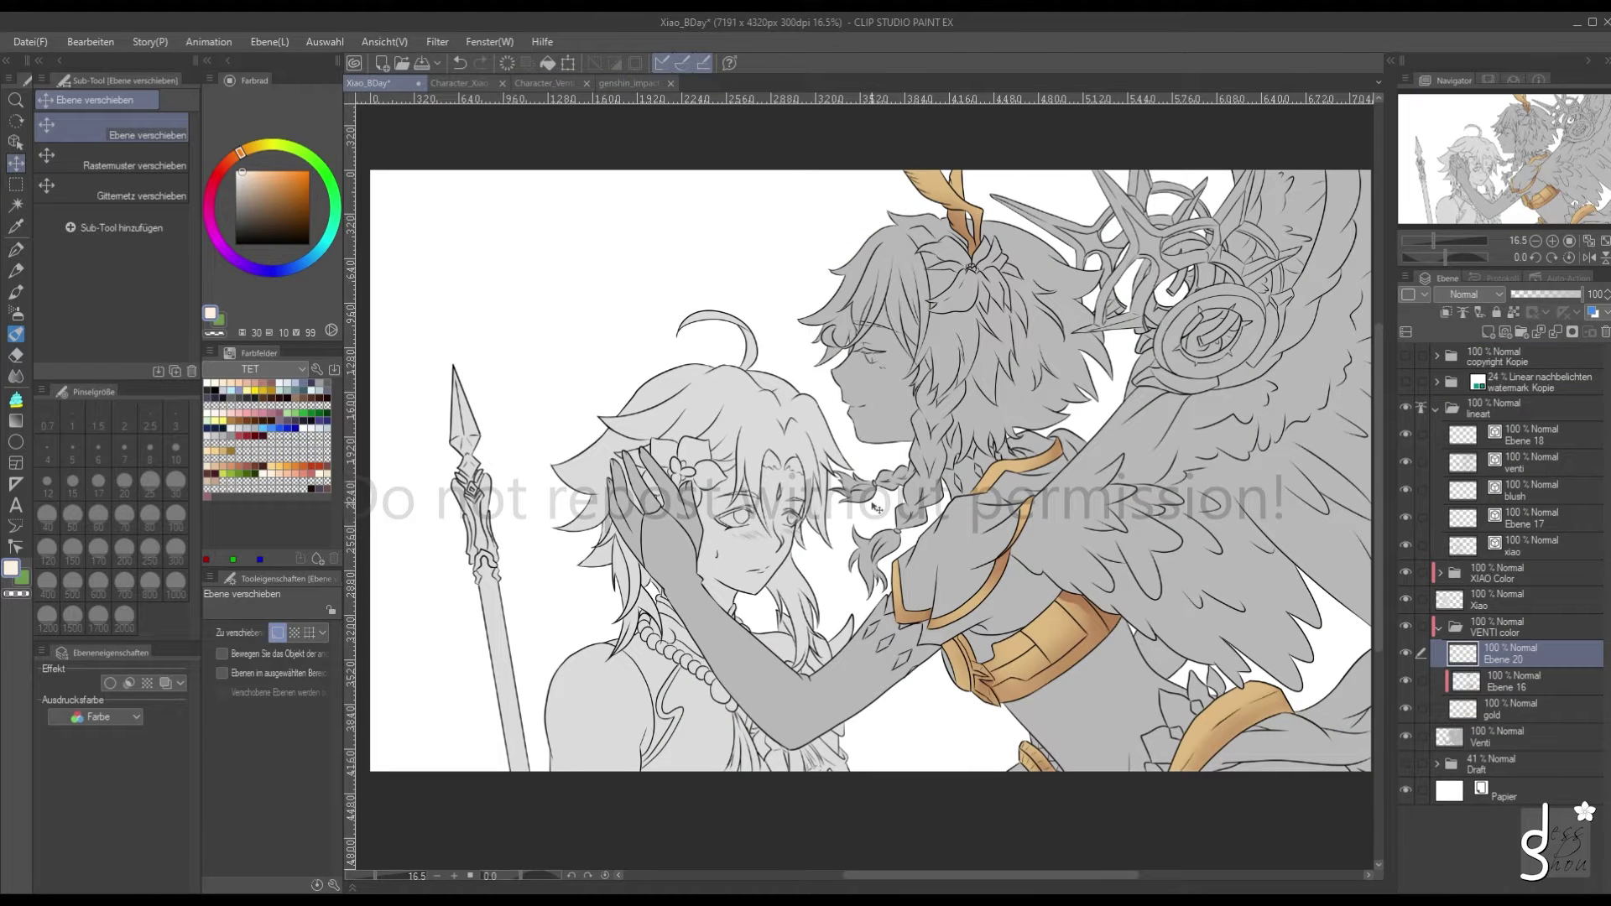
# Fill Venti's face, neck, bare torso and hand with the pale skin colour using the enclose-and-fill tool
pyautogui.click(15, 401)
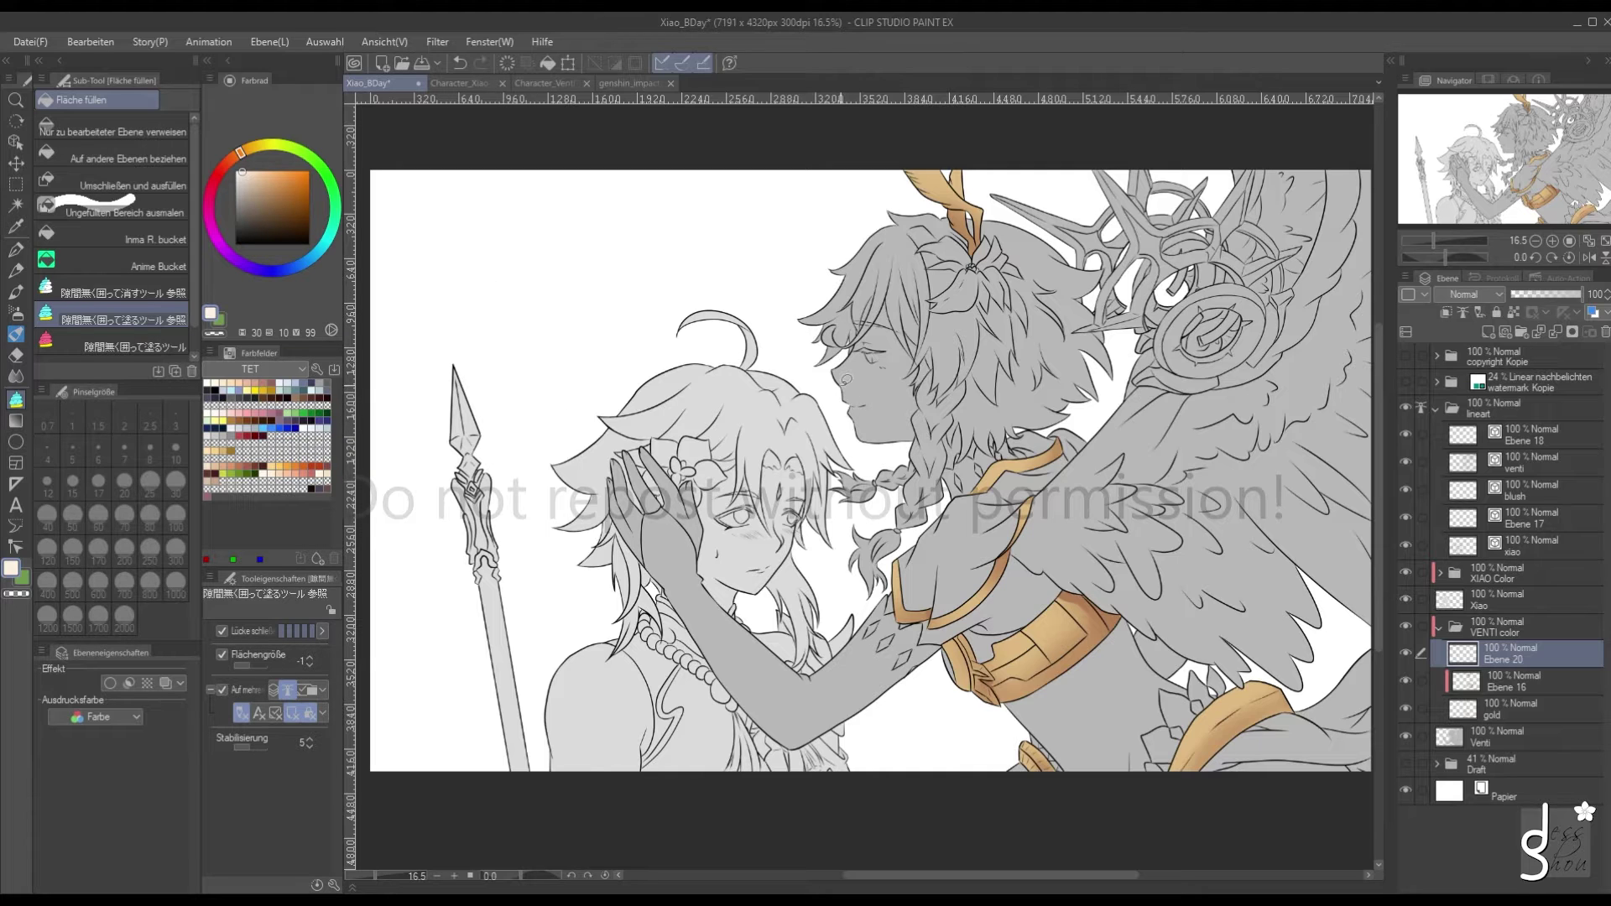
pyautogui.moveTo(839, 412)
pyautogui.mouseDown()
pyautogui.moveTo(898, 426)
pyautogui.moveTo(913, 446)
pyautogui.moveTo(931, 425)
pyautogui.moveTo(931, 338)
pyautogui.moveTo(894, 275)
pyautogui.moveTo(864, 292)
pyautogui.moveTo(843, 410)
pyautogui.mouseUp()
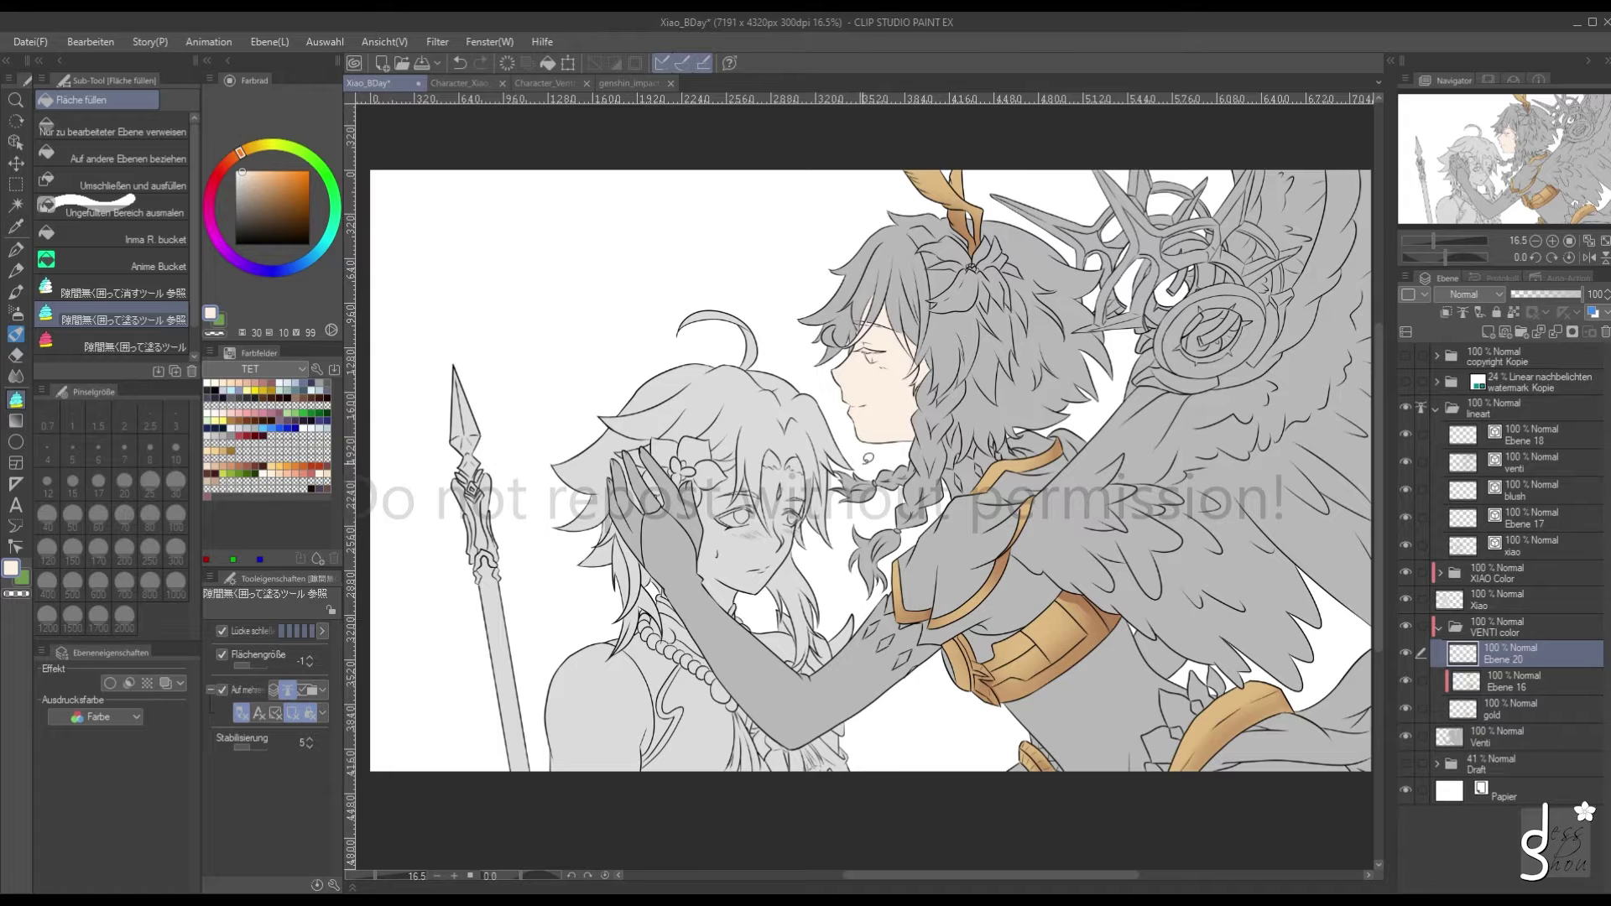
pyautogui.moveTo(964, 406)
pyautogui.mouseDown()
pyautogui.moveTo(941, 461)
pyautogui.moveTo(978, 461)
pyautogui.moveTo(999, 444)
pyautogui.moveTo(955, 401)
pyautogui.mouseUp()
pyautogui.moveTo(876, 590)
pyautogui.mouseDown()
pyautogui.moveTo(901, 629)
pyautogui.moveTo(922, 614)
pyautogui.moveTo(902, 583)
pyautogui.moveTo(920, 645)
pyautogui.moveTo(968, 628)
pyautogui.moveTo(1037, 640)
pyautogui.moveTo(1081, 610)
pyautogui.moveTo(1074, 564)
pyautogui.moveTo(1006, 527)
pyautogui.moveTo(946, 615)
pyautogui.mouseUp()
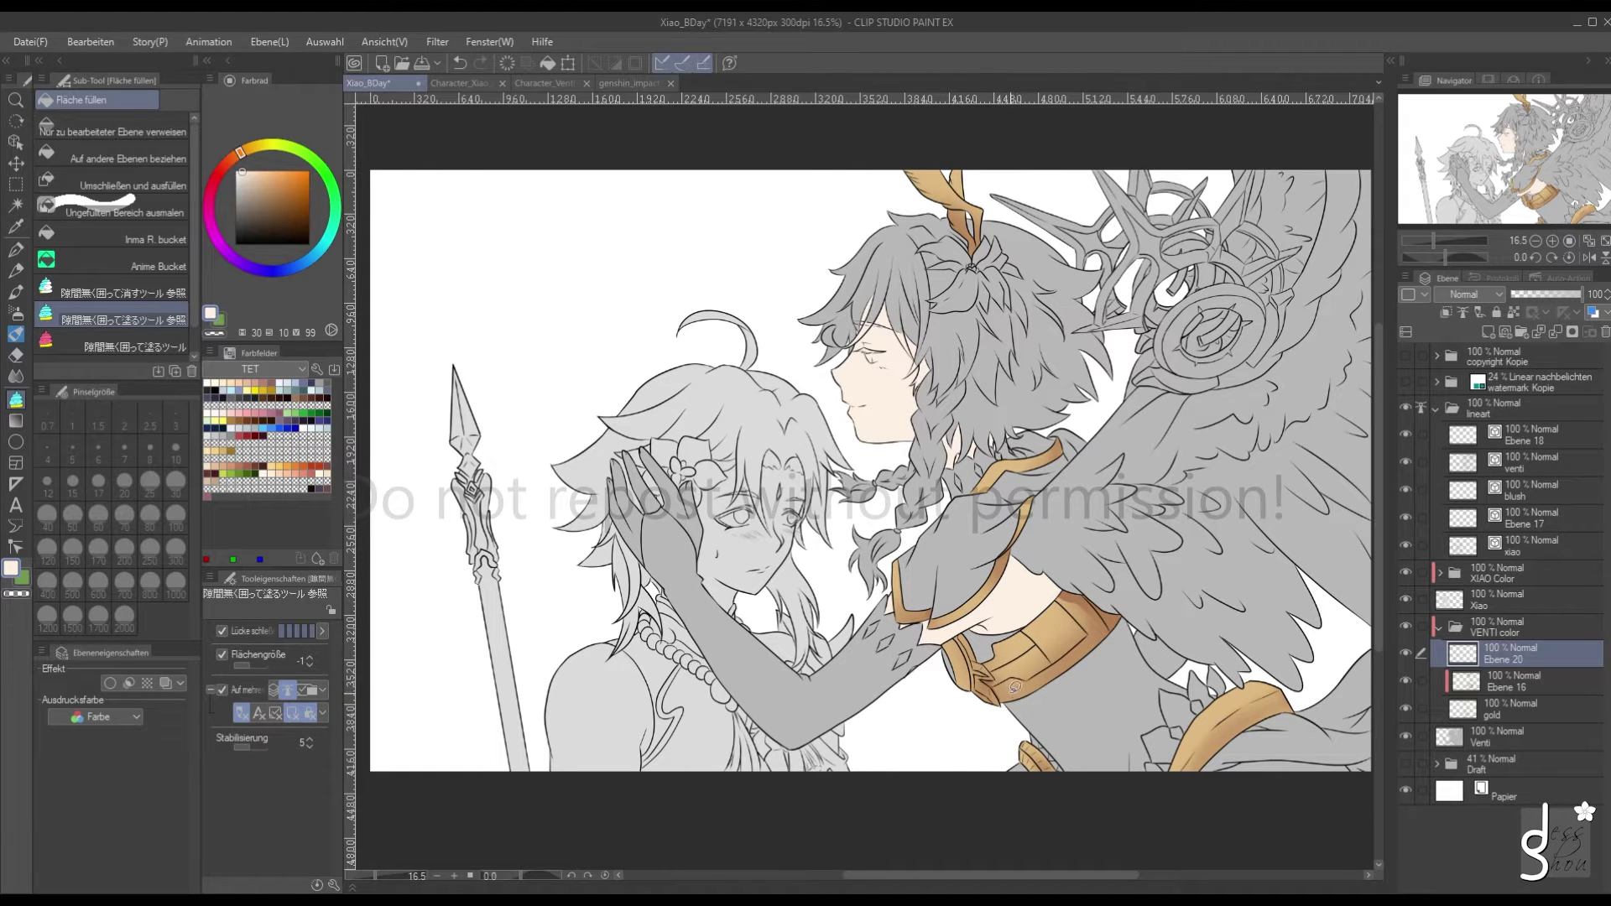
pyautogui.moveTo(997, 690)
pyautogui.mouseDown()
pyautogui.moveTo(1093, 791)
pyautogui.moveTo(1164, 797)
pyautogui.moveTo(1236, 687)
pyautogui.moveTo(1182, 677)
pyautogui.moveTo(1126, 602)
pyautogui.moveTo(1065, 630)
pyautogui.moveTo(1002, 691)
pyautogui.mouseUp()
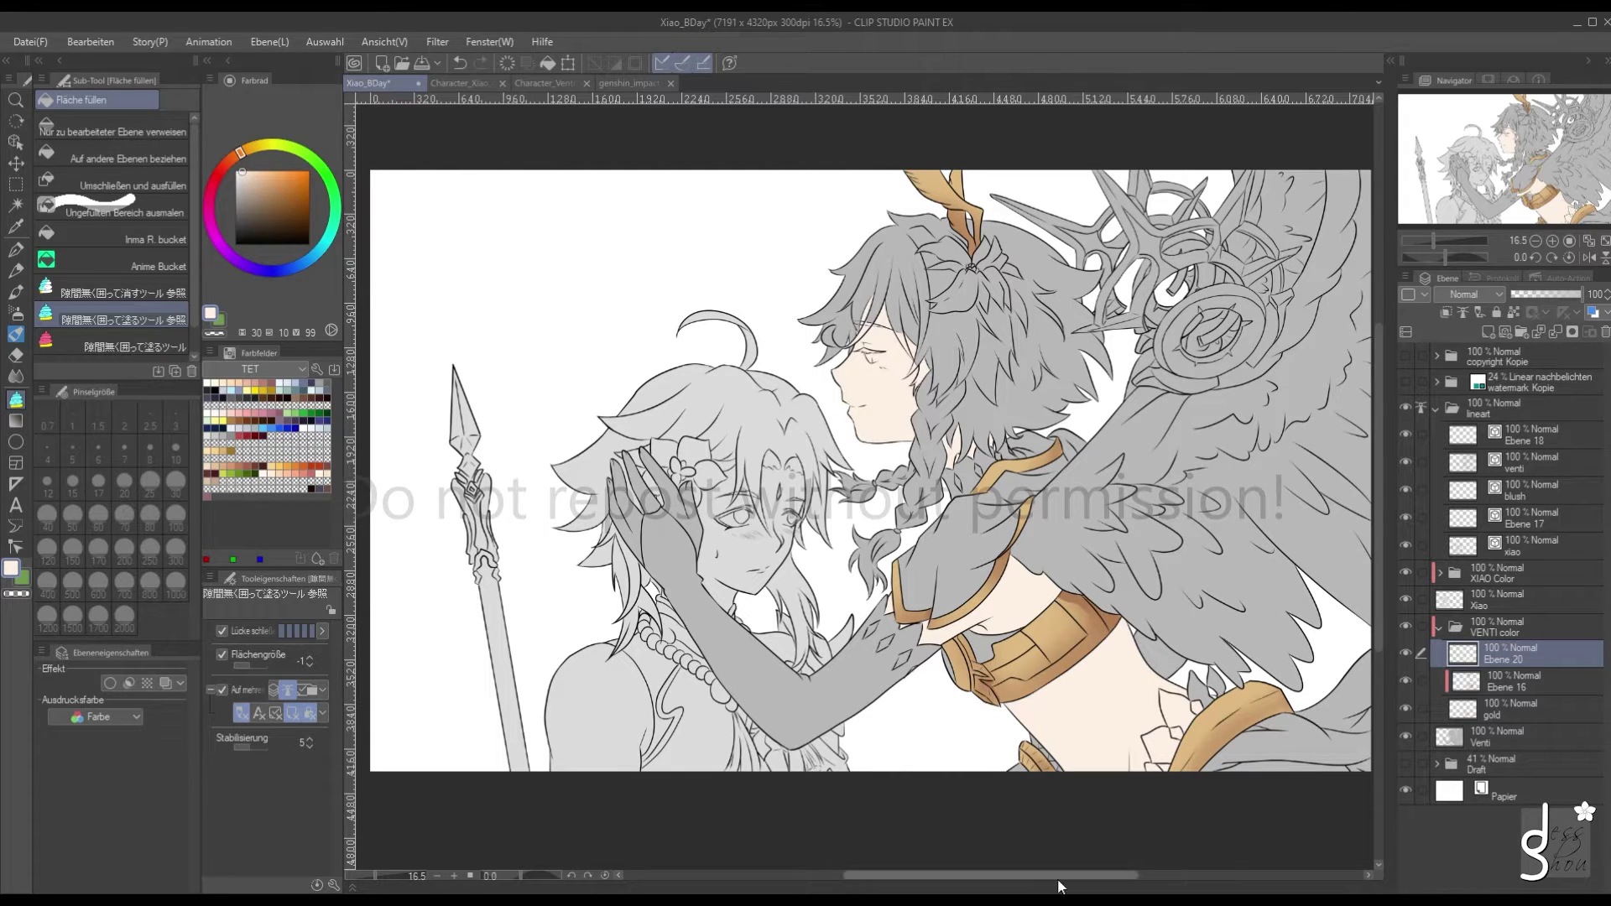
pyautogui.moveTo(685, 523)
pyautogui.mouseDown()
pyautogui.moveTo(691, 567)
pyautogui.moveTo(714, 513)
pyautogui.moveTo(704, 473)
pyautogui.mouseUp()
pyautogui.moveTo(652, 445)
pyautogui.mouseDown()
pyautogui.moveTo(580, 469)
pyautogui.moveTo(605, 569)
pyautogui.moveTo(675, 549)
pyautogui.mouseUp()
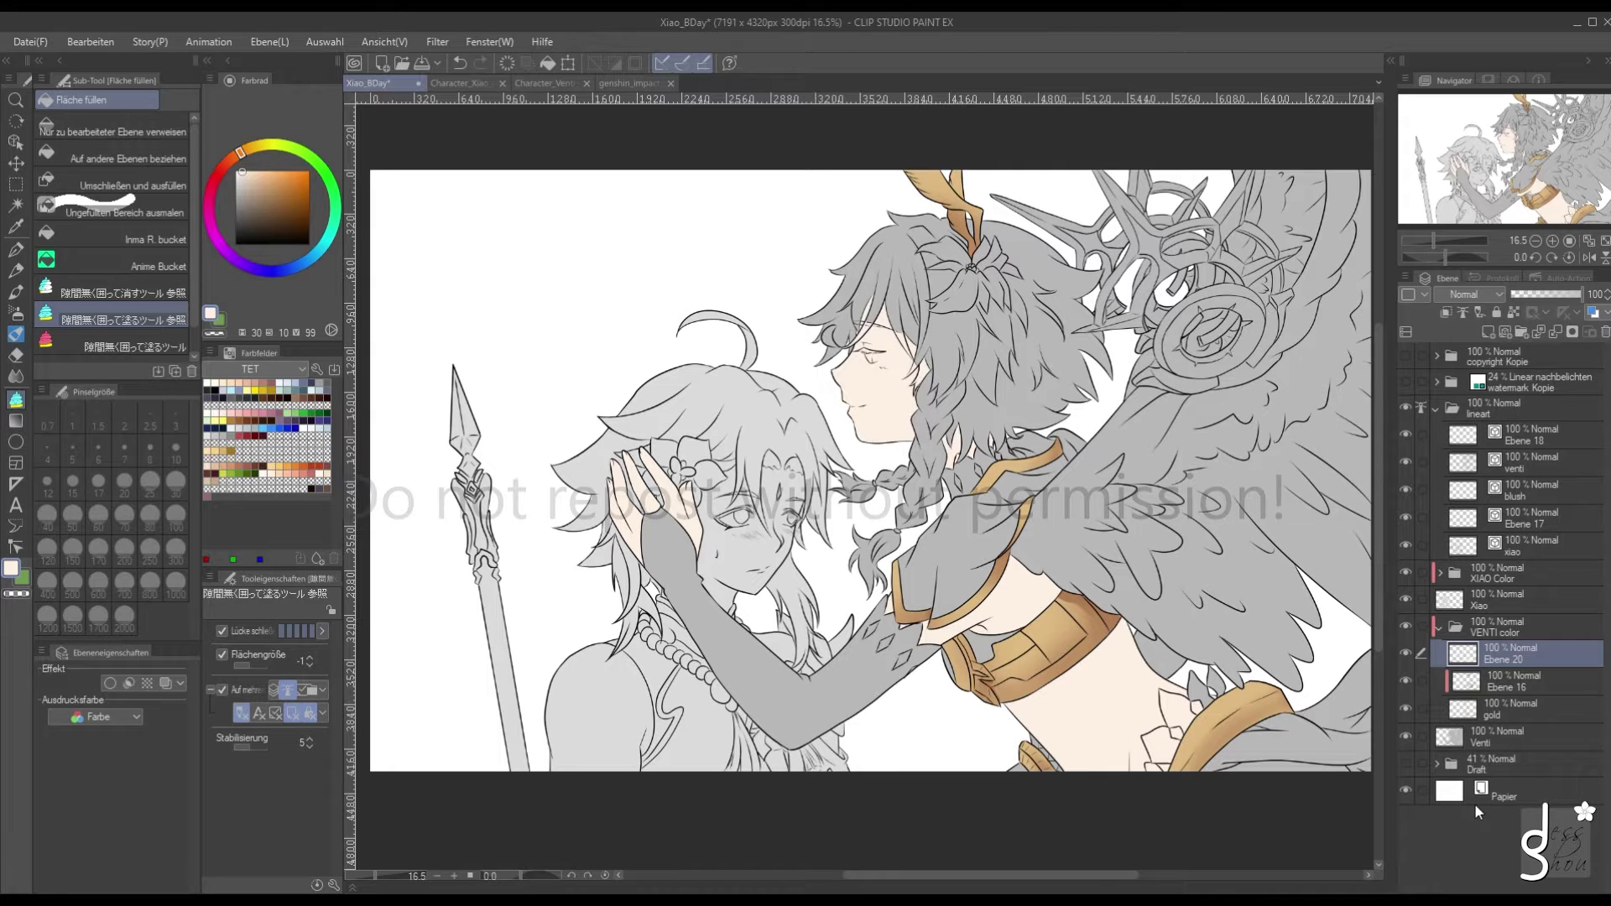
# Add another raster layer above the skin fill and sample the dark blue hair colour from Venti's character card
pyautogui.click(1487, 329)
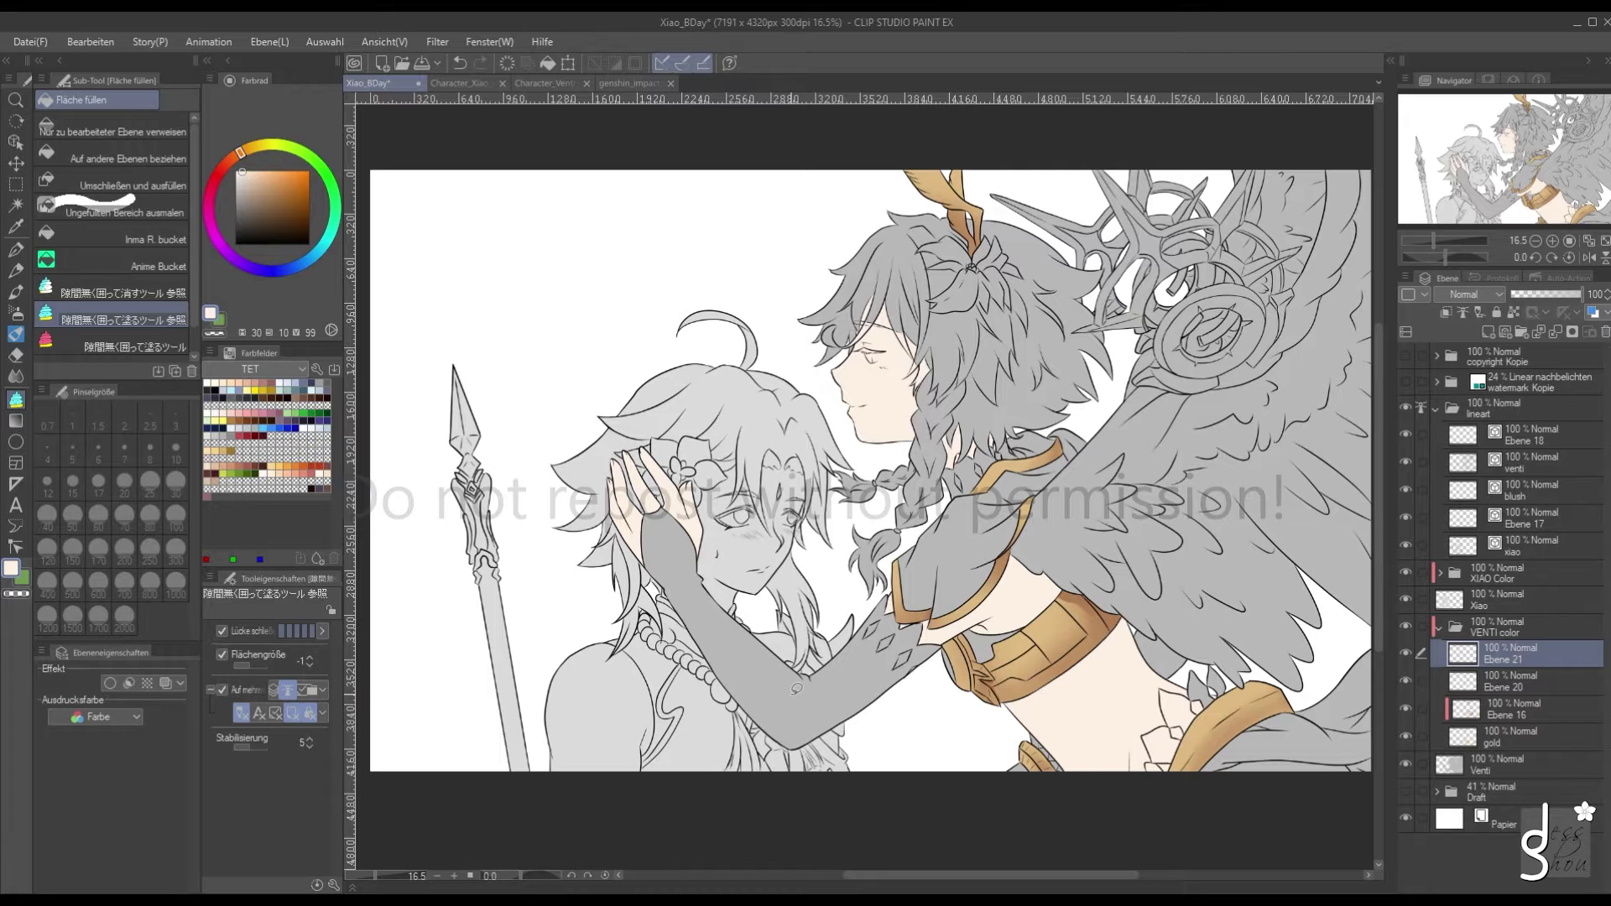
pyautogui.click(539, 85)
pyautogui.keyDown('alt'); pyautogui.click(841, 259); pyautogui.keyUp('alt')
pyautogui.keyDown('alt'); pyautogui.click(864, 252); pyautogui.keyUp('alt')
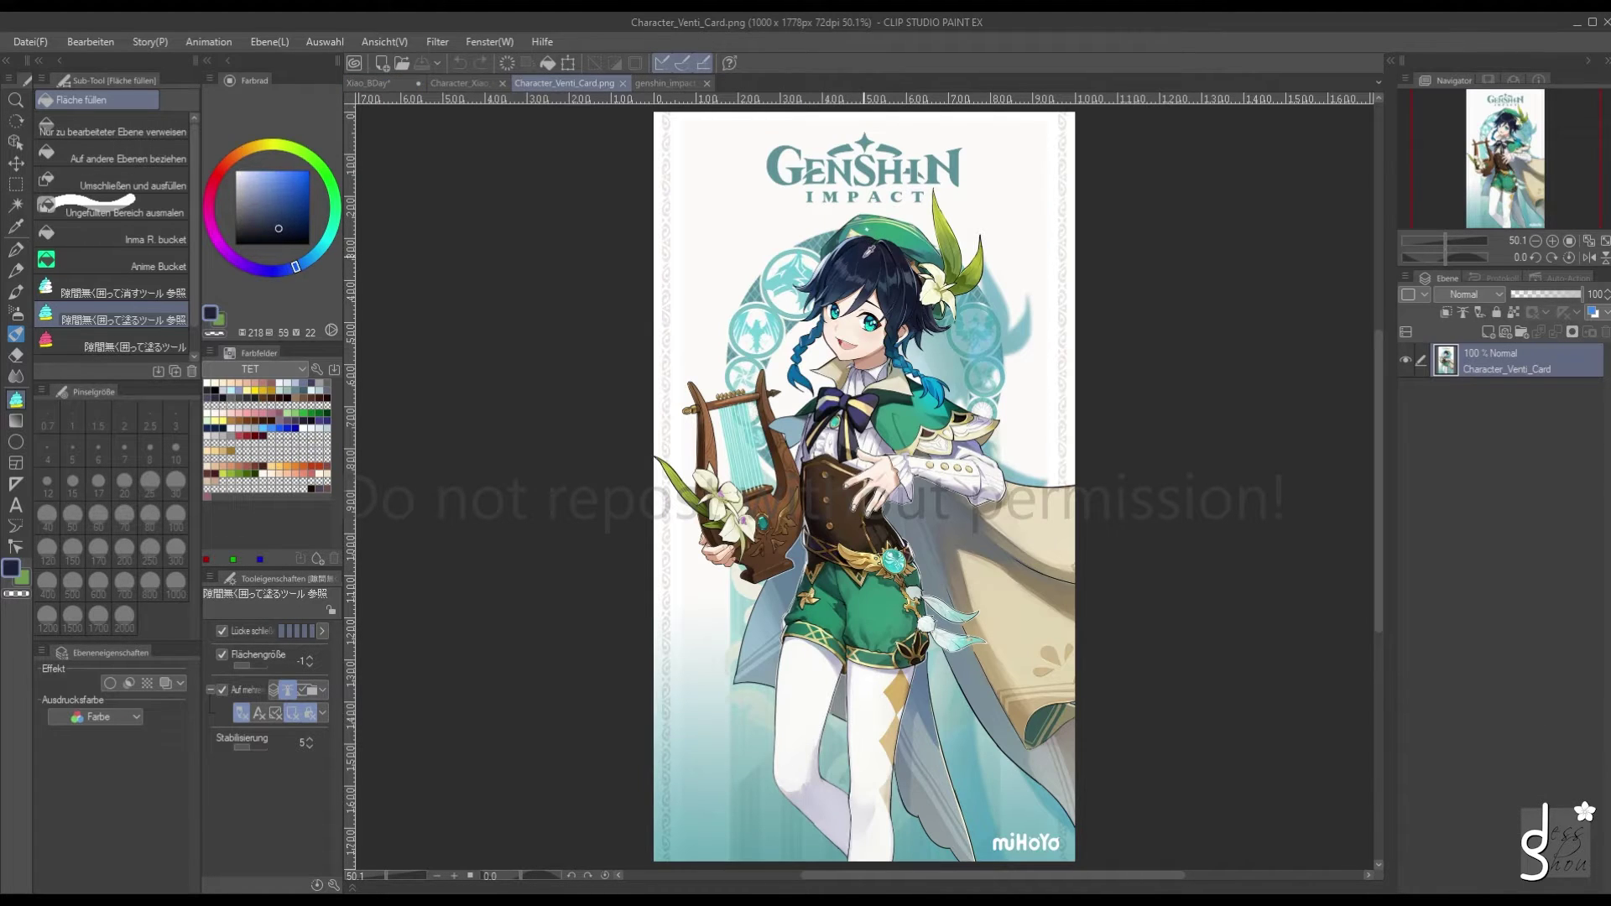
pyautogui.click(364, 83)
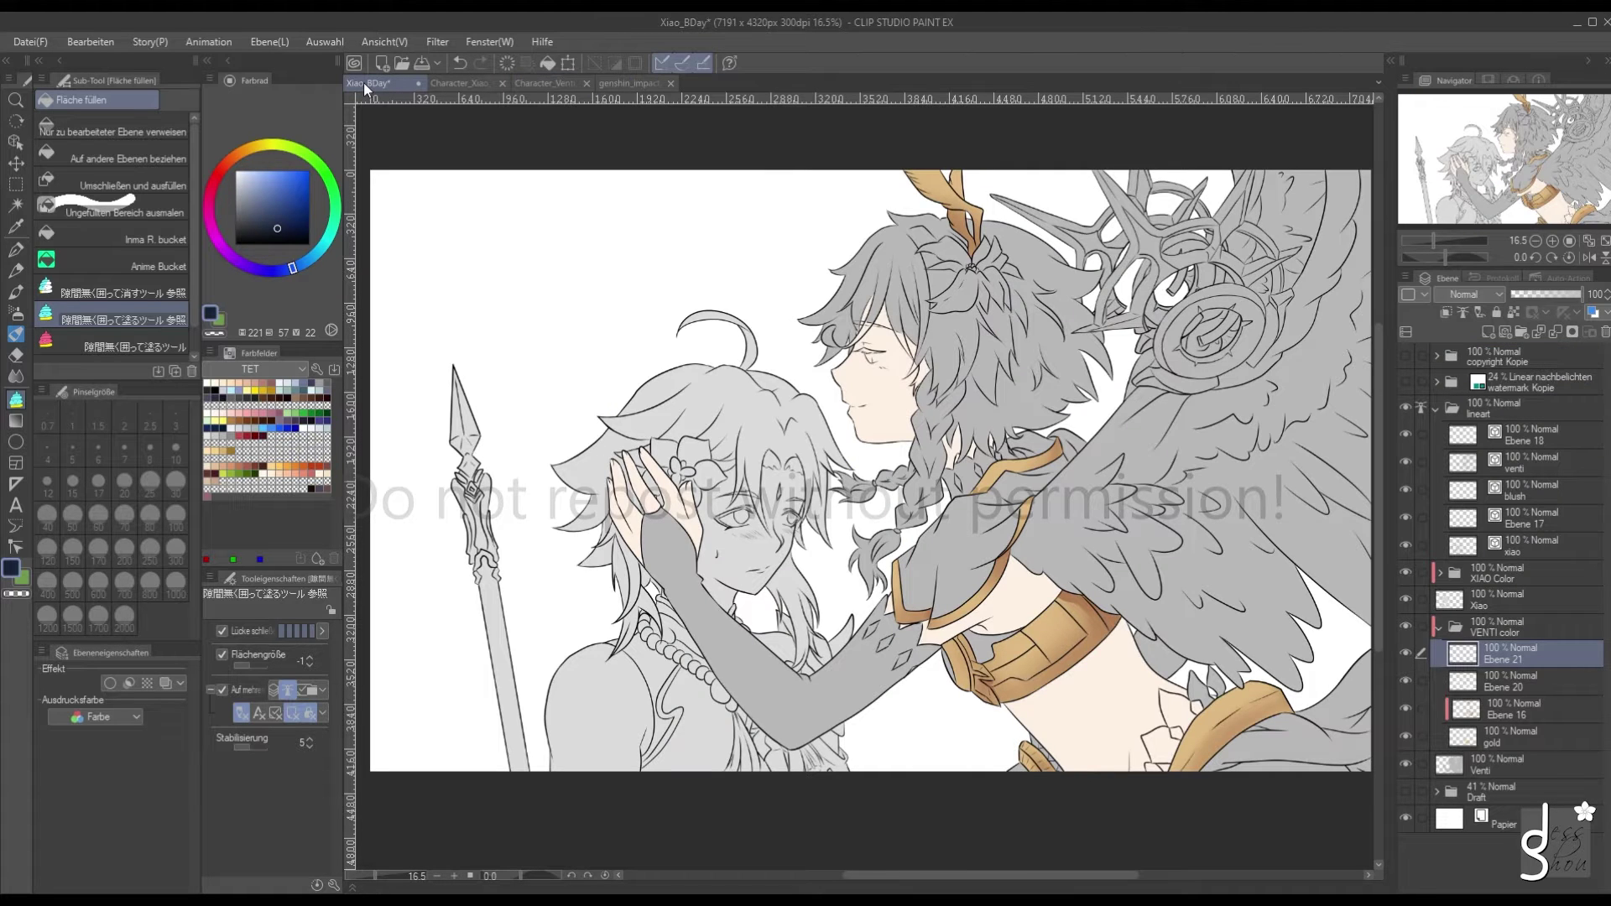
# Rename the layer with the skin fill as skin and the empty layer above it as hair
pyautogui.click(1497, 684)
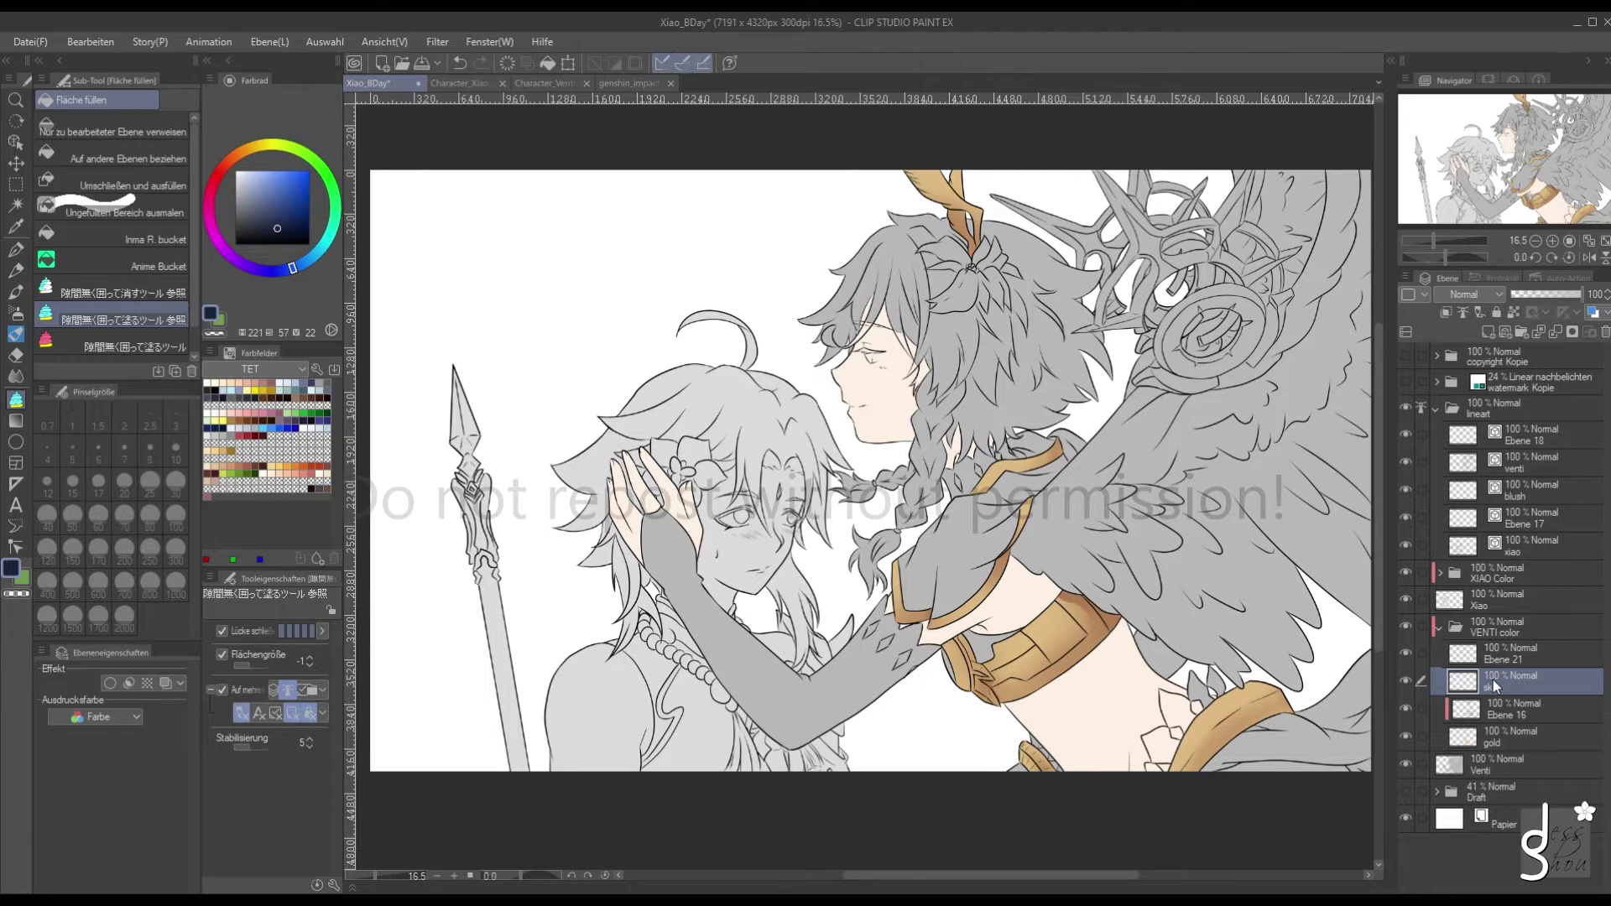
pyautogui.click(1502, 660)
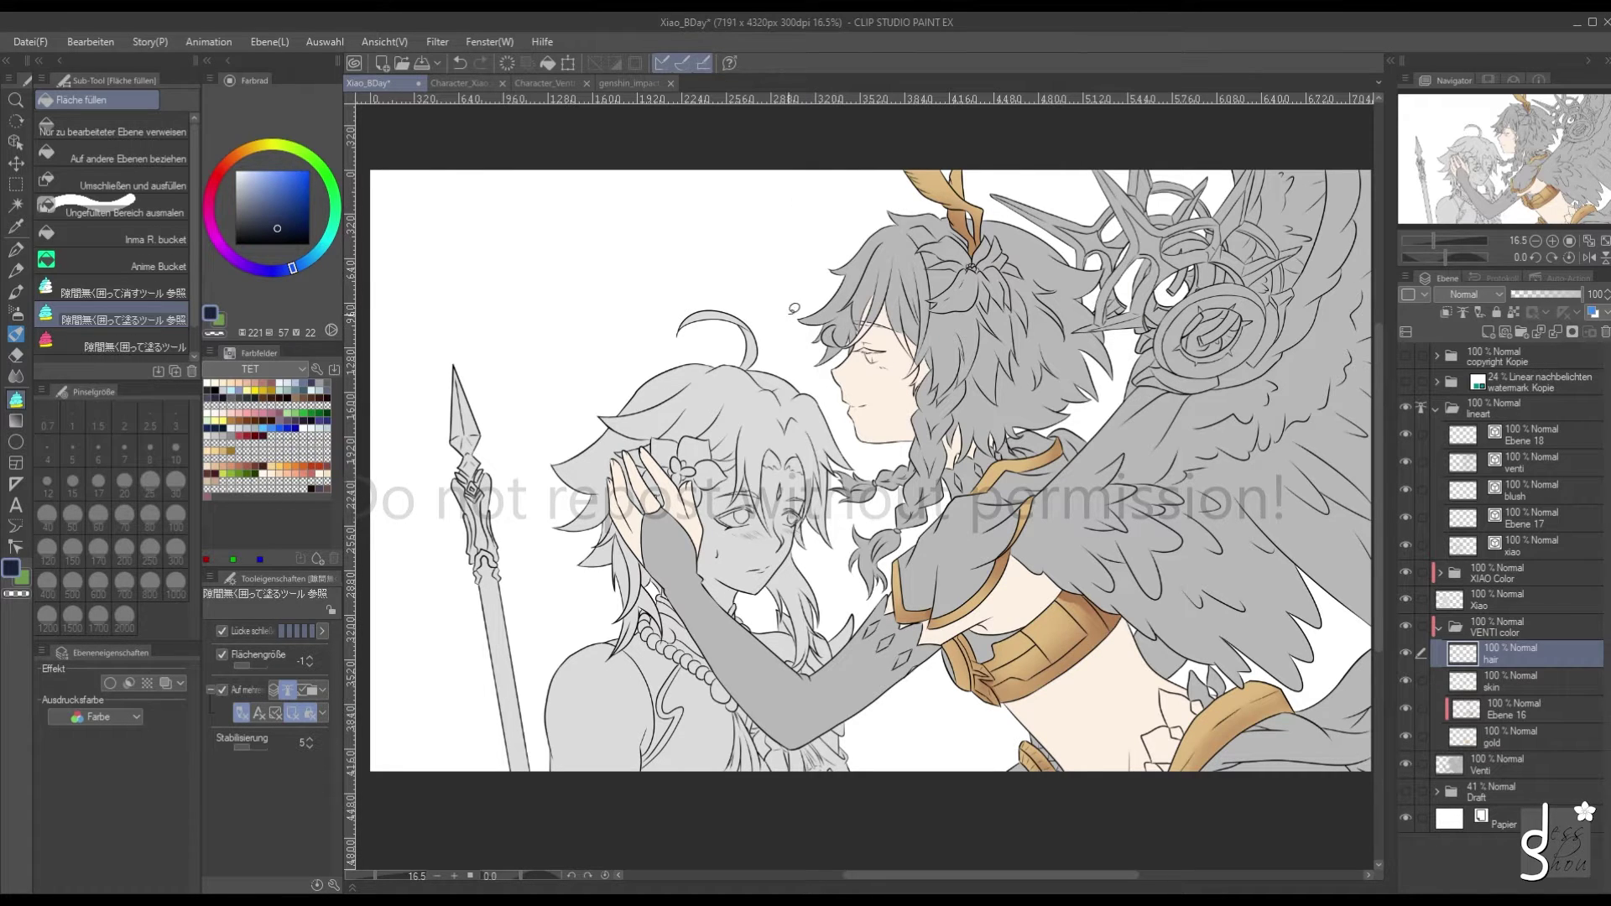
# Fill Venti's hair and both braids with the dark blue colour on the hair layer using the enclose-and-fill tool
pyautogui.moveTo(789, 302)
pyautogui.mouseDown()
pyautogui.moveTo(807, 369)
pyautogui.moveTo(822, 367)
pyautogui.moveTo(858, 344)
pyautogui.moveTo(863, 287)
pyautogui.moveTo(870, 321)
pyautogui.moveTo(888, 313)
pyautogui.moveTo(907, 351)
pyautogui.moveTo(903, 391)
pyautogui.moveTo(948, 410)
pyautogui.moveTo(958, 461)
pyautogui.moveTo(1116, 381)
pyautogui.moveTo(1118, 324)
pyautogui.moveTo(1083, 292)
pyautogui.moveTo(1112, 263)
pyautogui.moveTo(999, 205)
pyautogui.moveTo(864, 199)
pyautogui.moveTo(781, 298)
pyautogui.mouseUp()
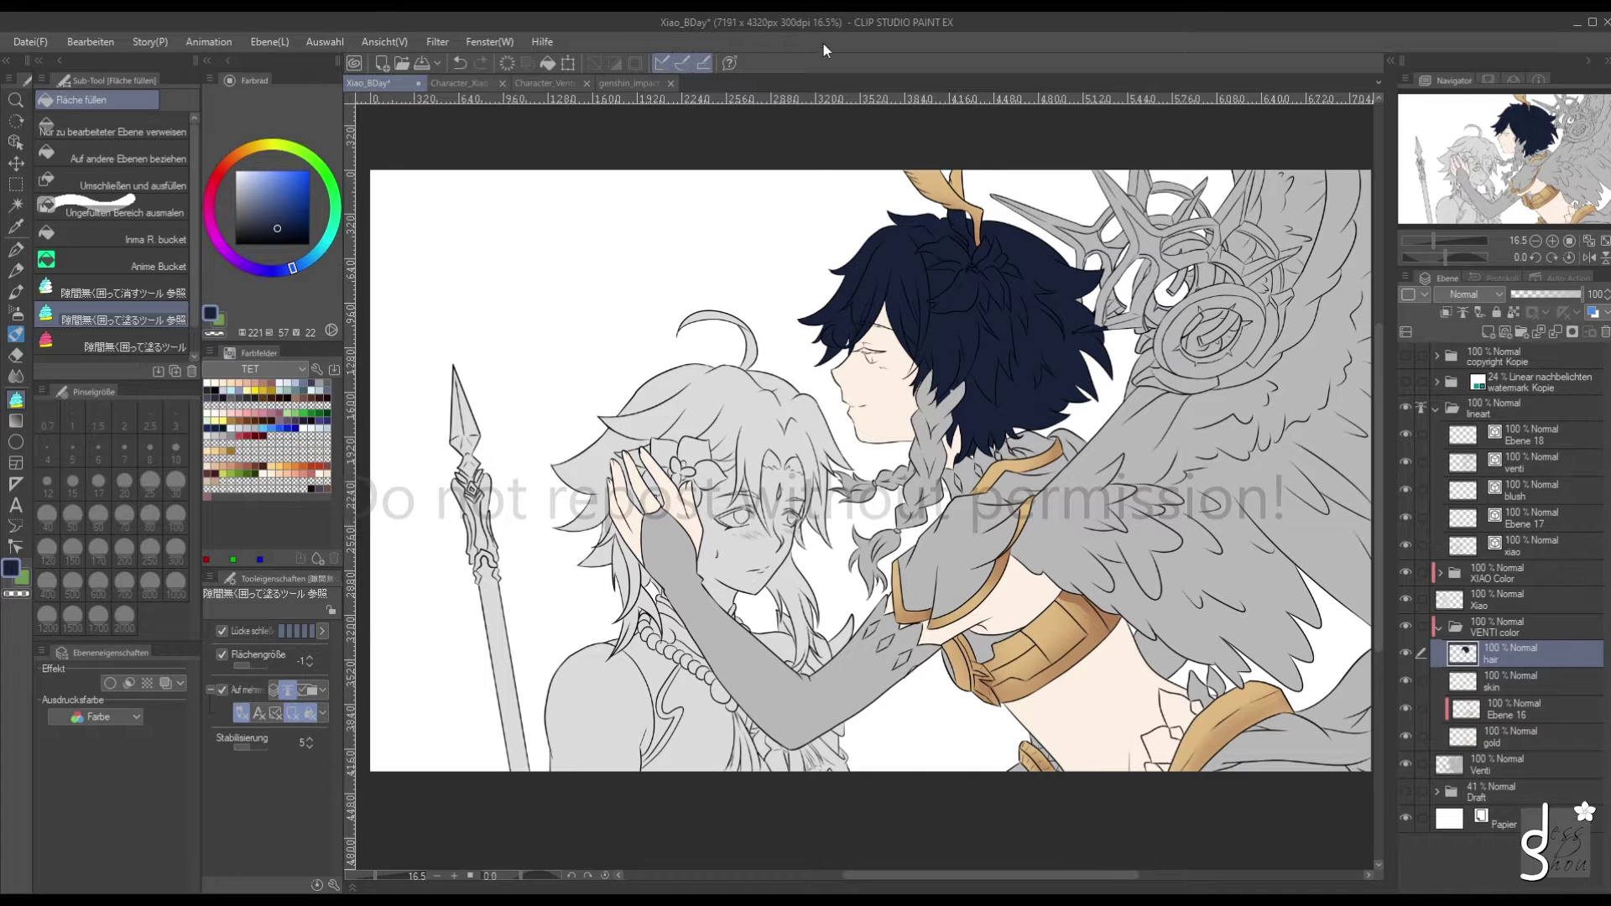
pyautogui.moveTo(919, 378)
pyautogui.mouseDown()
pyautogui.moveTo(911, 467)
pyautogui.moveTo(841, 571)
pyautogui.moveTo(885, 597)
pyautogui.moveTo(954, 463)
pyautogui.moveTo(965, 352)
pyautogui.moveTo(935, 339)
pyautogui.mouseUp()
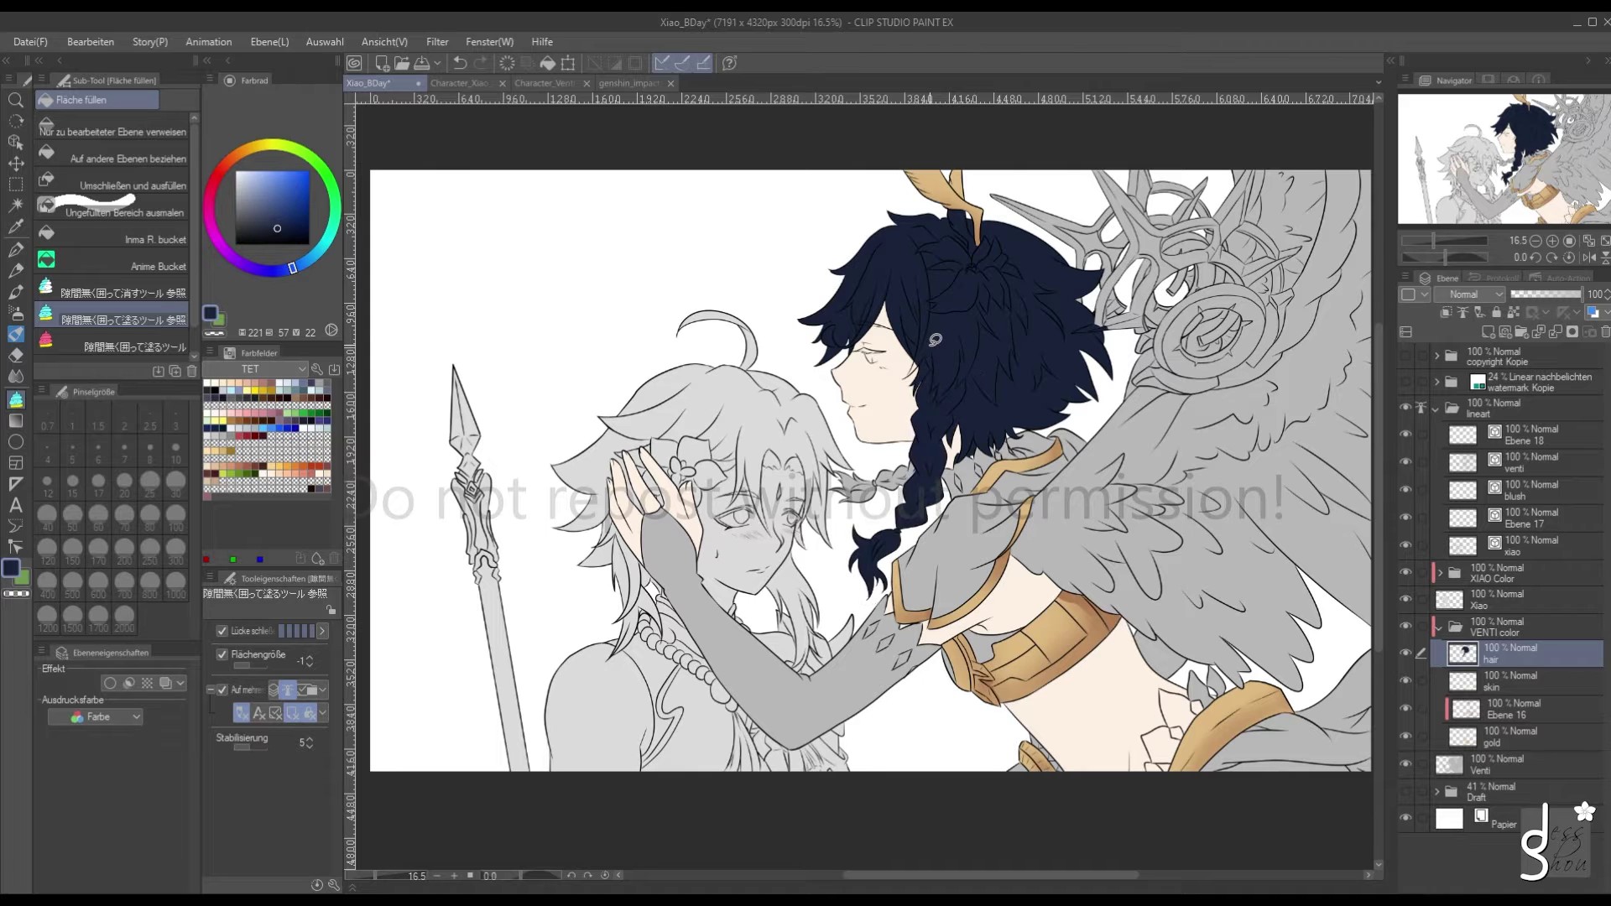
pyautogui.moveTo(907, 449)
pyautogui.mouseDown()
pyautogui.moveTo(858, 461)
pyautogui.moveTo(818, 499)
pyautogui.moveTo(923, 478)
pyautogui.moveTo(904, 443)
pyautogui.mouseUp()
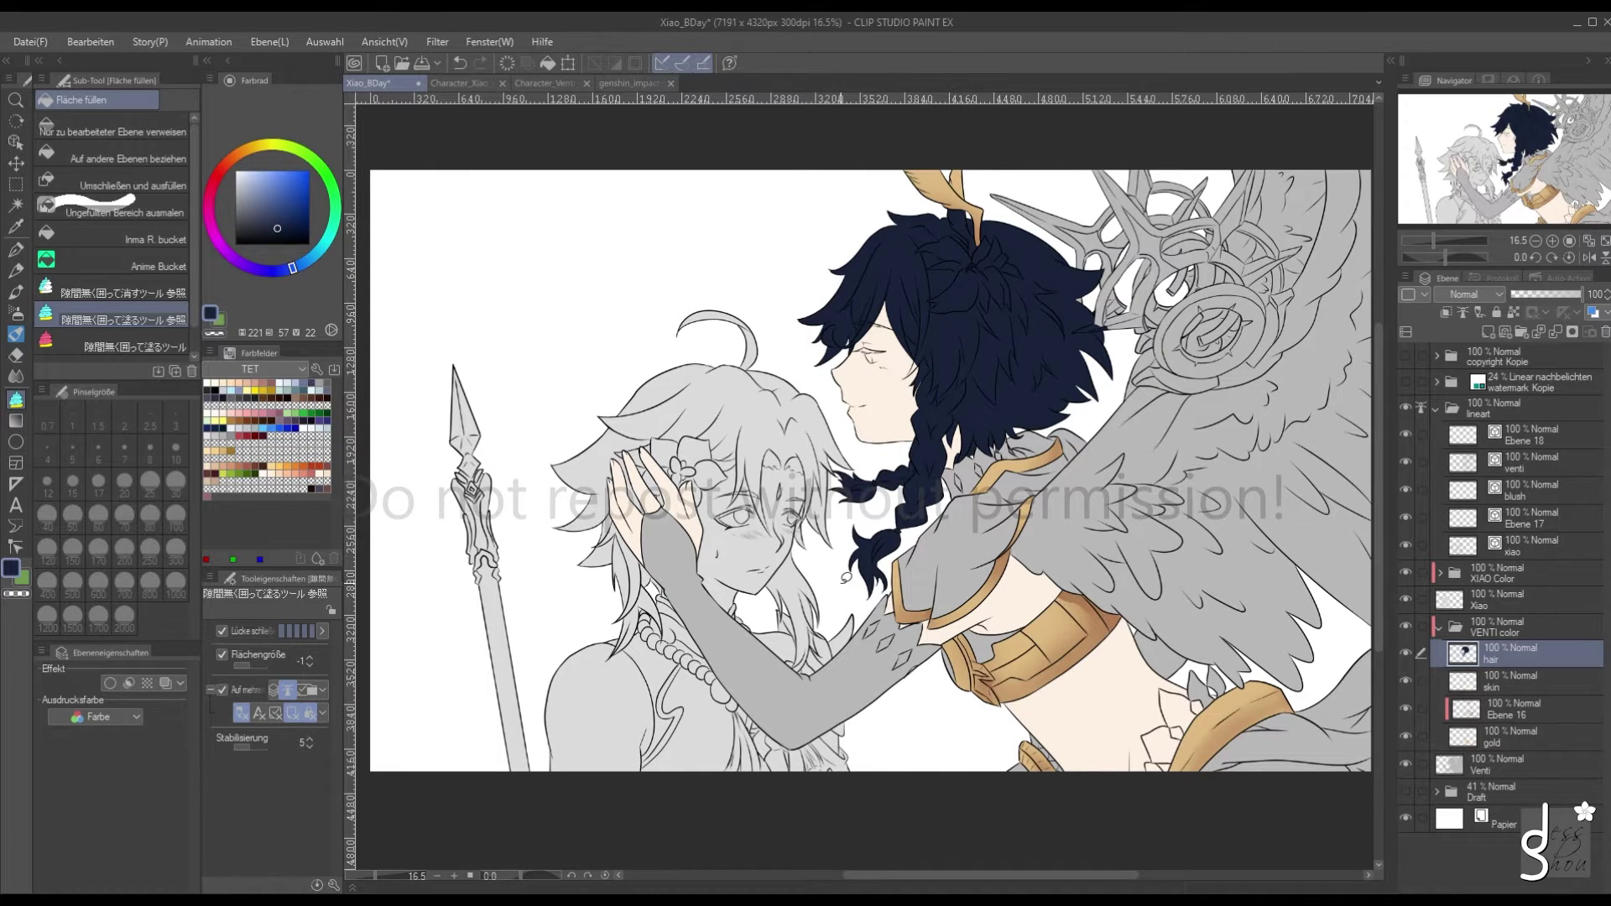
# Remove the excess hair fill from the neck gaps between the loose strands behind the braid and above the collar
pyautogui.scroll(5, 953, 449)
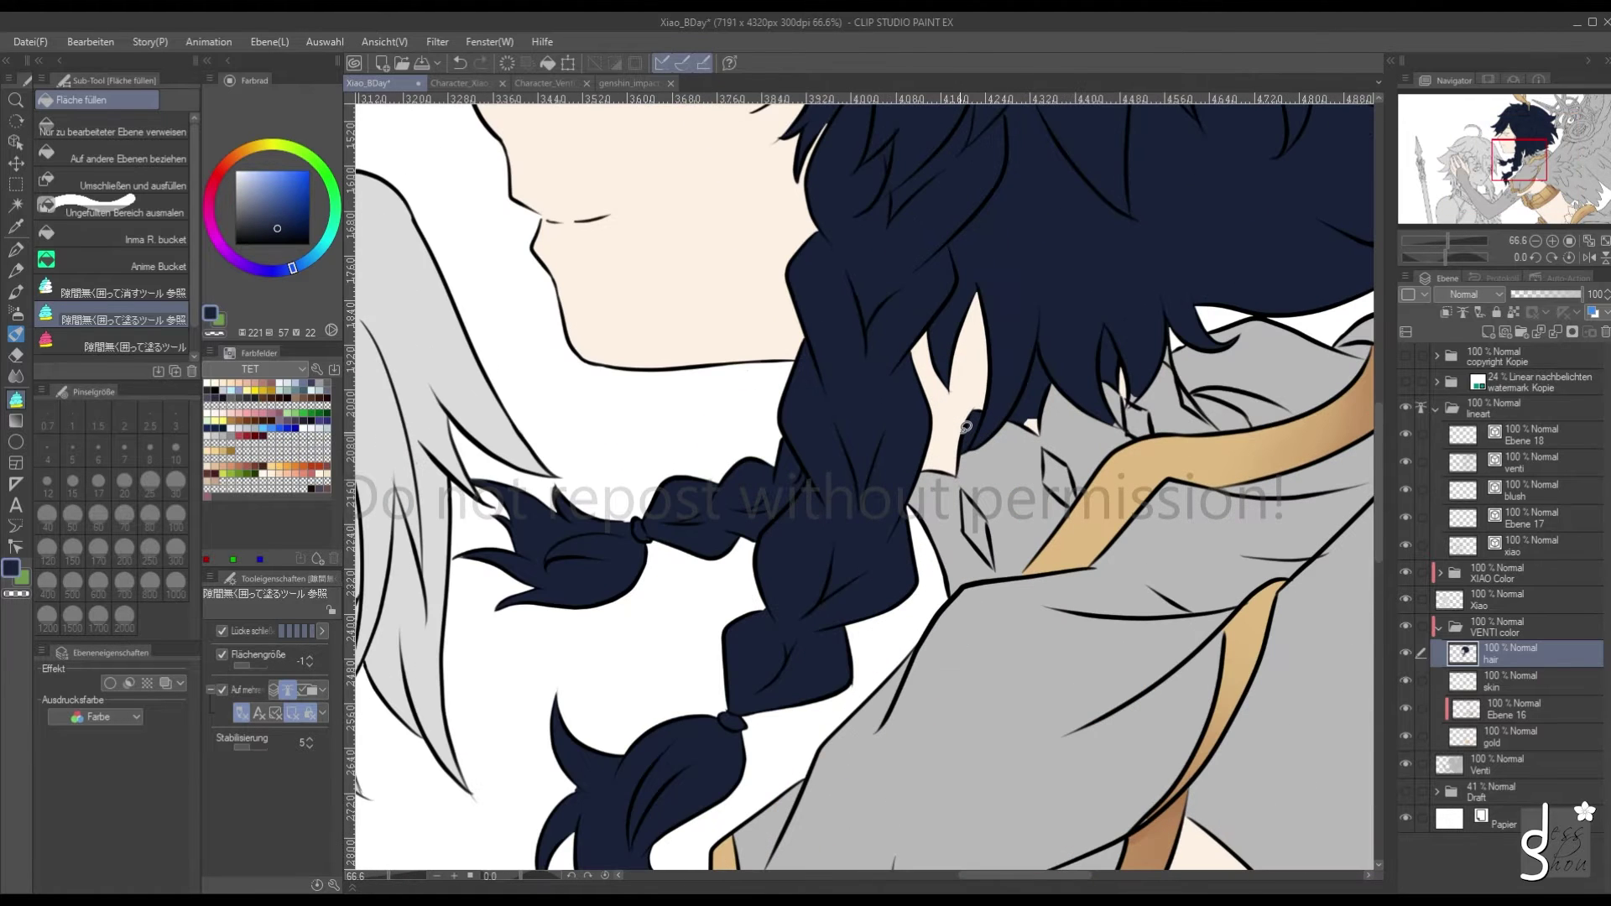
pyautogui.click(53, 291)
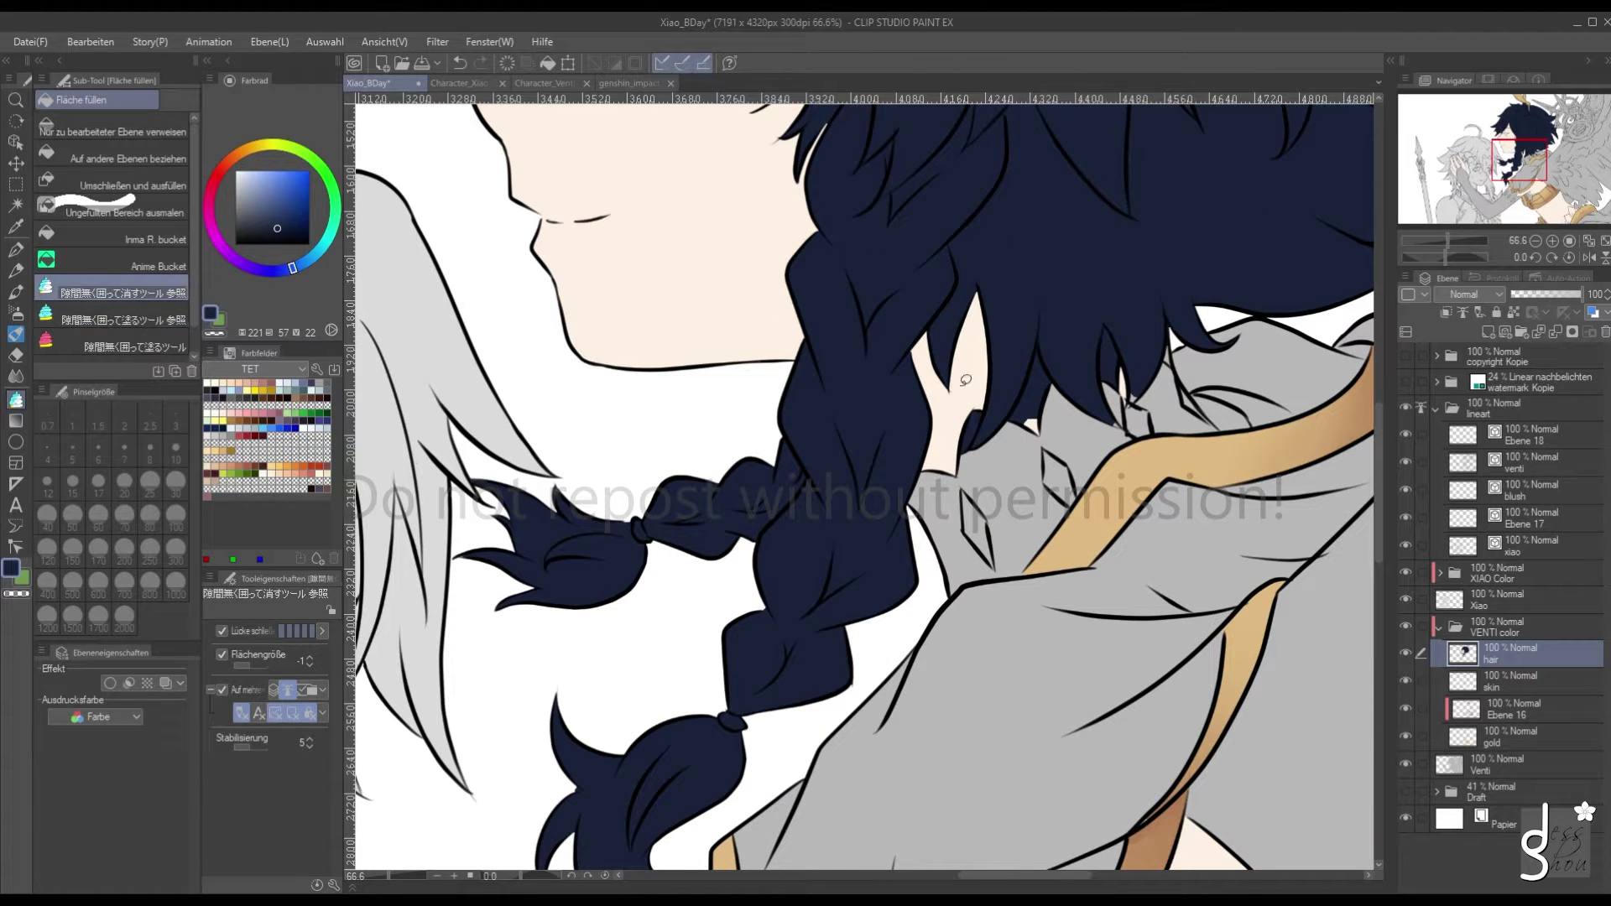
pyautogui.moveTo(946, 413)
pyautogui.mouseDown()
pyautogui.moveTo(946, 449)
pyautogui.moveTo(973, 449)
pyautogui.moveTo(988, 426)
pyautogui.moveTo(965, 398)
pyautogui.moveTo(1028, 382)
pyautogui.moveTo(1046, 335)
pyautogui.moveTo(1017, 443)
pyautogui.moveTo(1042, 327)
pyautogui.moveTo(1041, 437)
pyautogui.mouseUp()
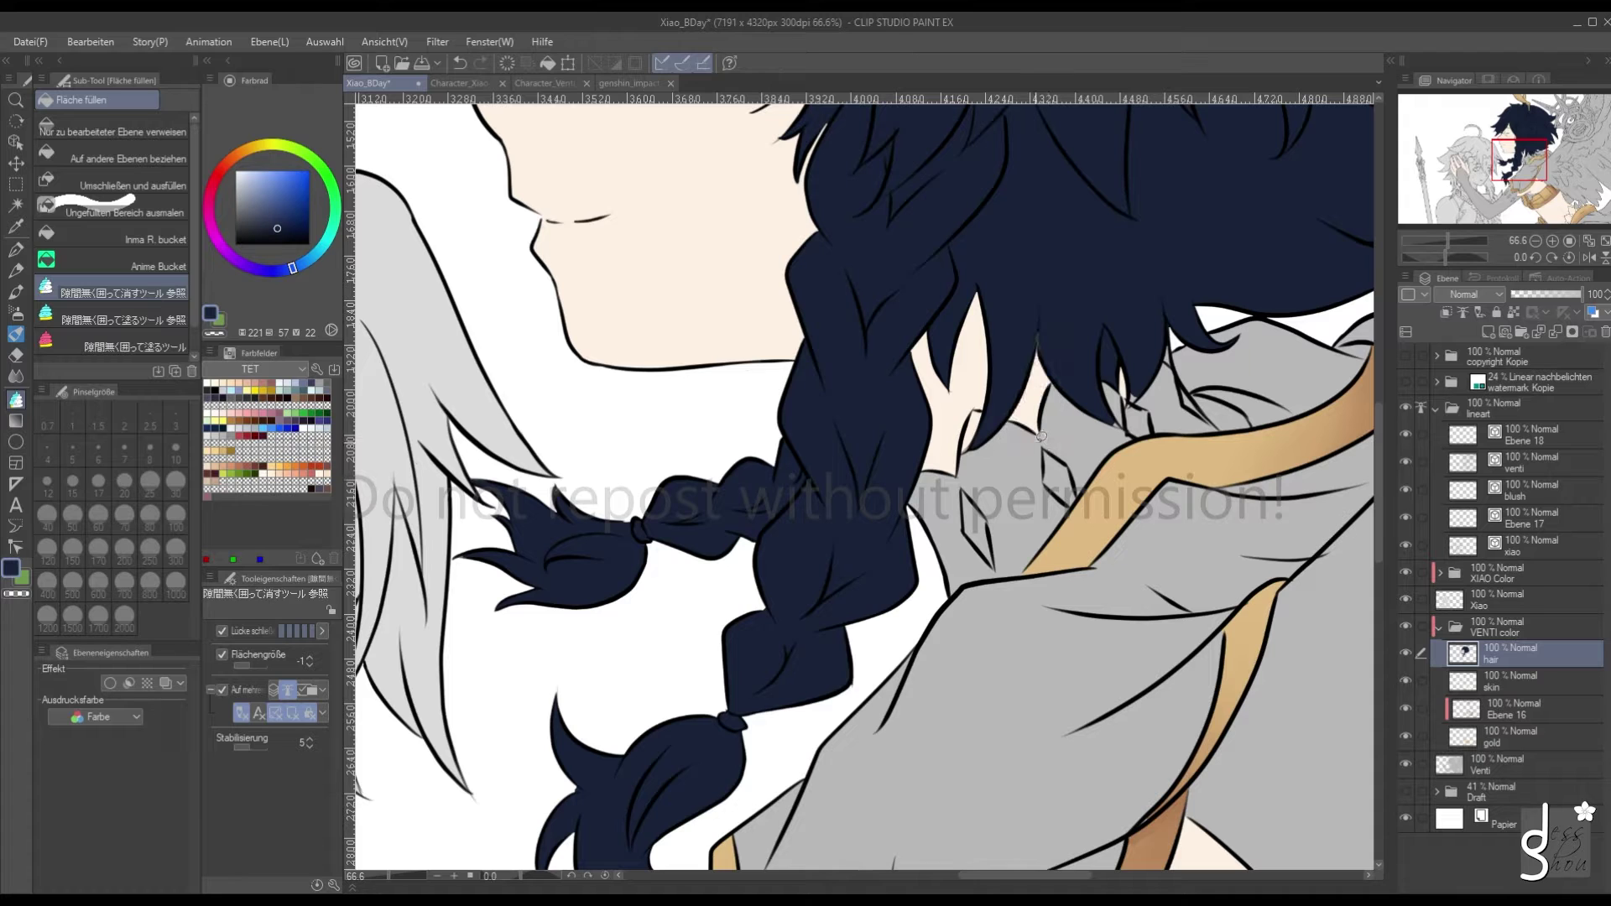
pyautogui.press('.')
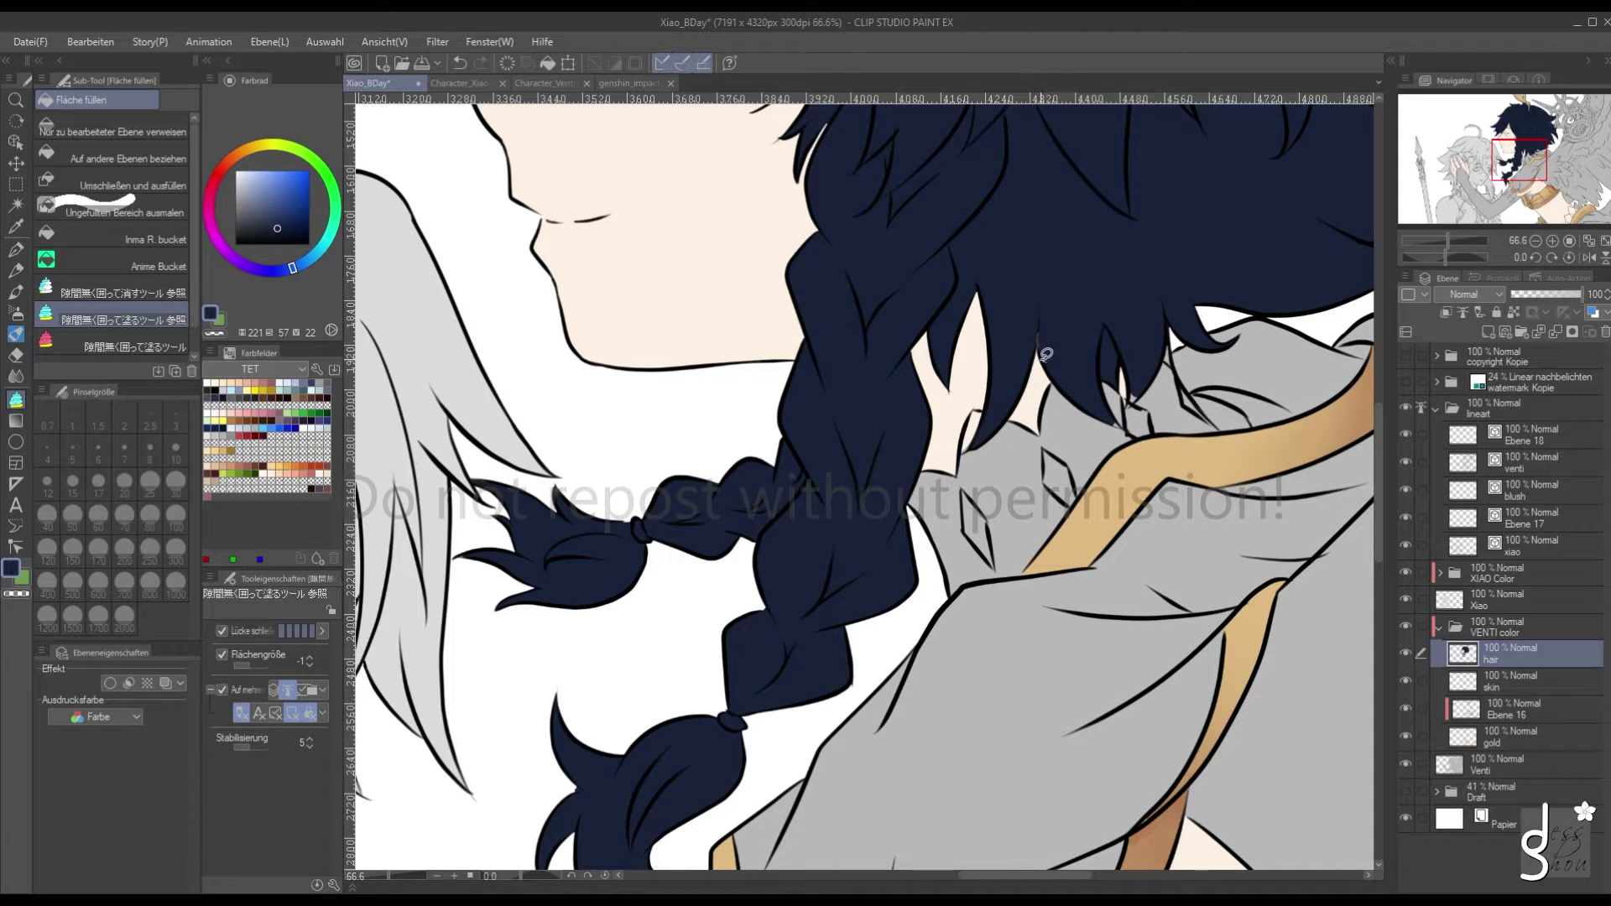
pyautogui.moveTo(1042, 333)
pyautogui.mouseDown()
pyautogui.moveTo(1032, 348)
pyautogui.moveTo(1055, 319)
pyautogui.moveTo(1032, 340)
pyautogui.moveTo(1045, 319)
pyautogui.moveTo(1055, 361)
pyautogui.mouseUp()
pyautogui.moveTo(1021, 324)
pyautogui.mouseDown()
pyautogui.moveTo(1040, 335)
pyautogui.moveTo(1011, 313)
pyautogui.mouseUp()
pyautogui.press(',')
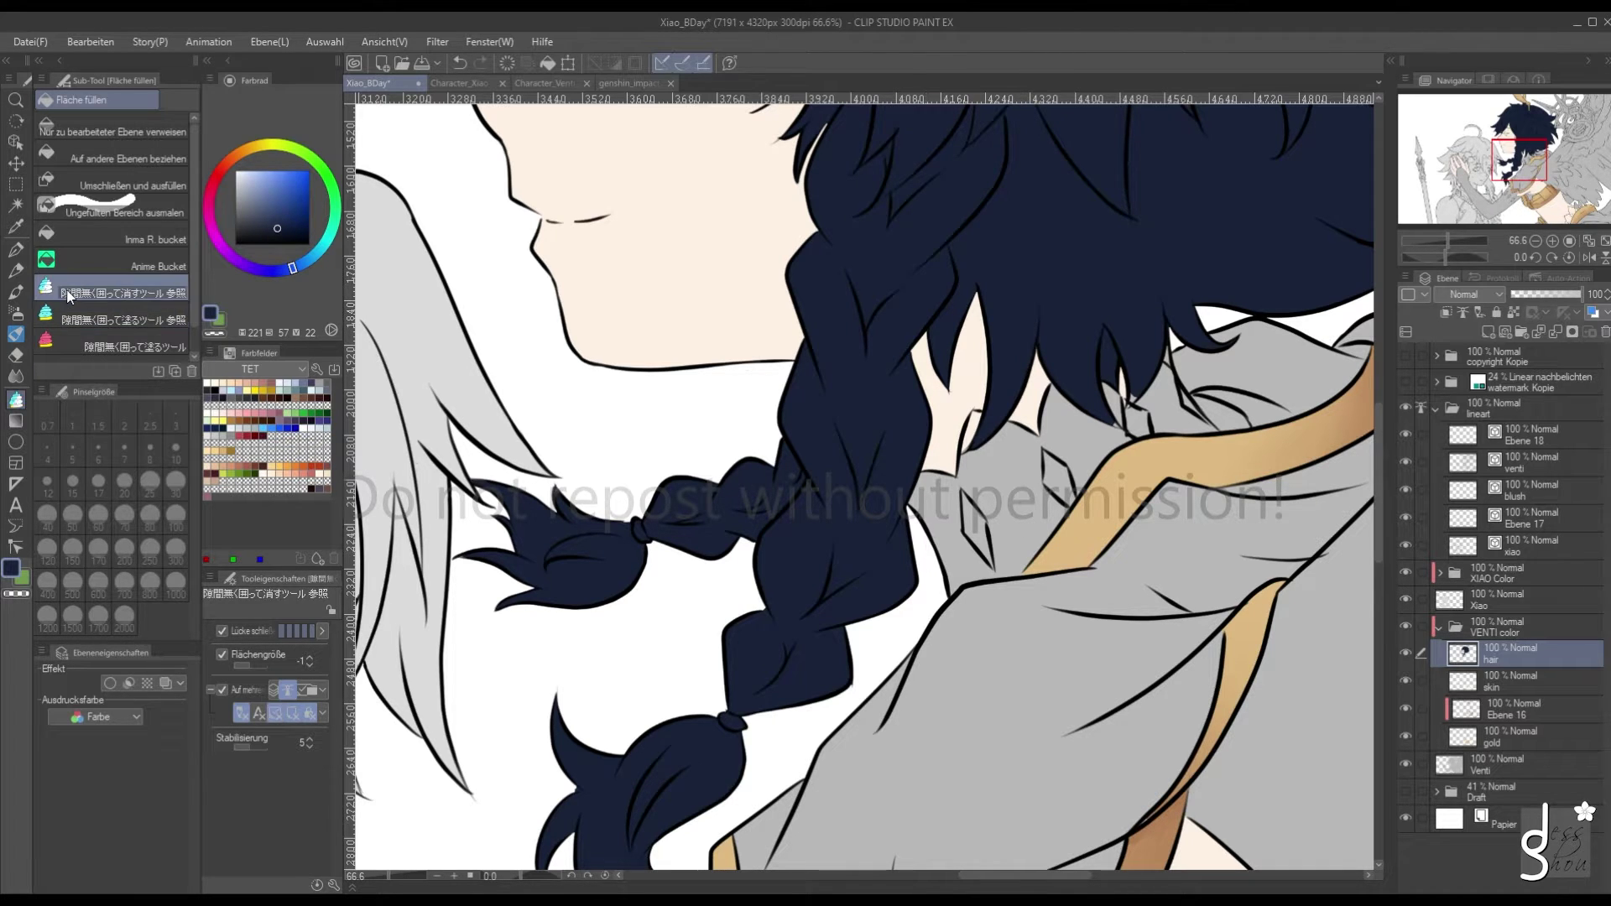
pyautogui.moveTo(1105, 322)
pyautogui.mouseDown()
pyautogui.moveTo(1099, 373)
pyautogui.moveTo(1125, 401)
pyautogui.moveTo(1137, 369)
pyautogui.moveTo(1106, 316)
pyautogui.mouseUp()
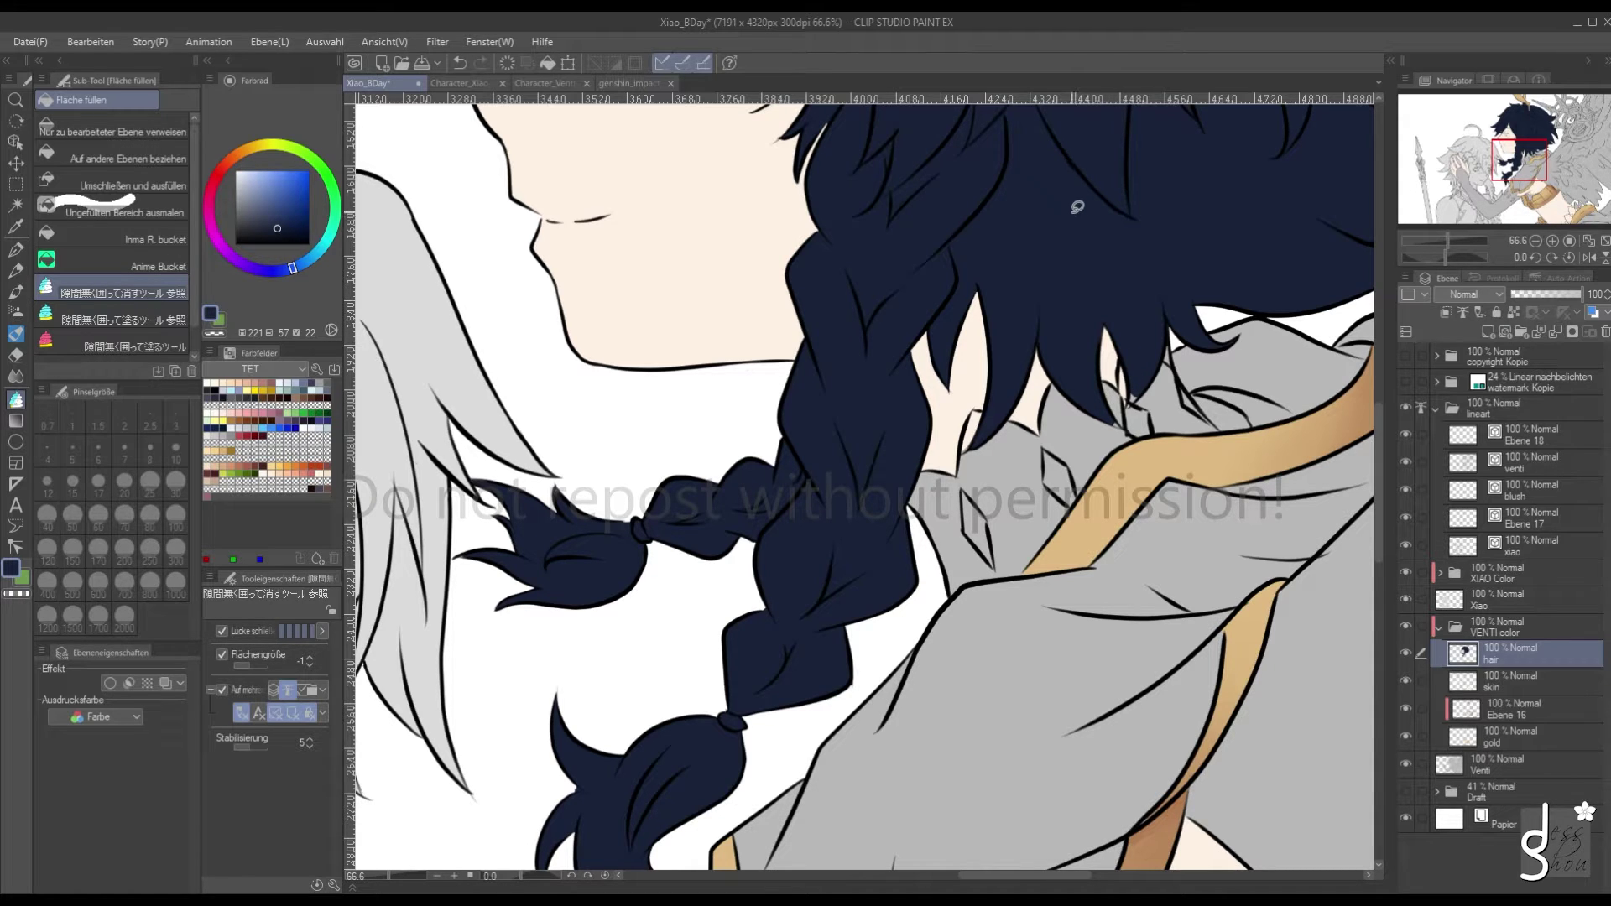
pyautogui.click(67, 310)
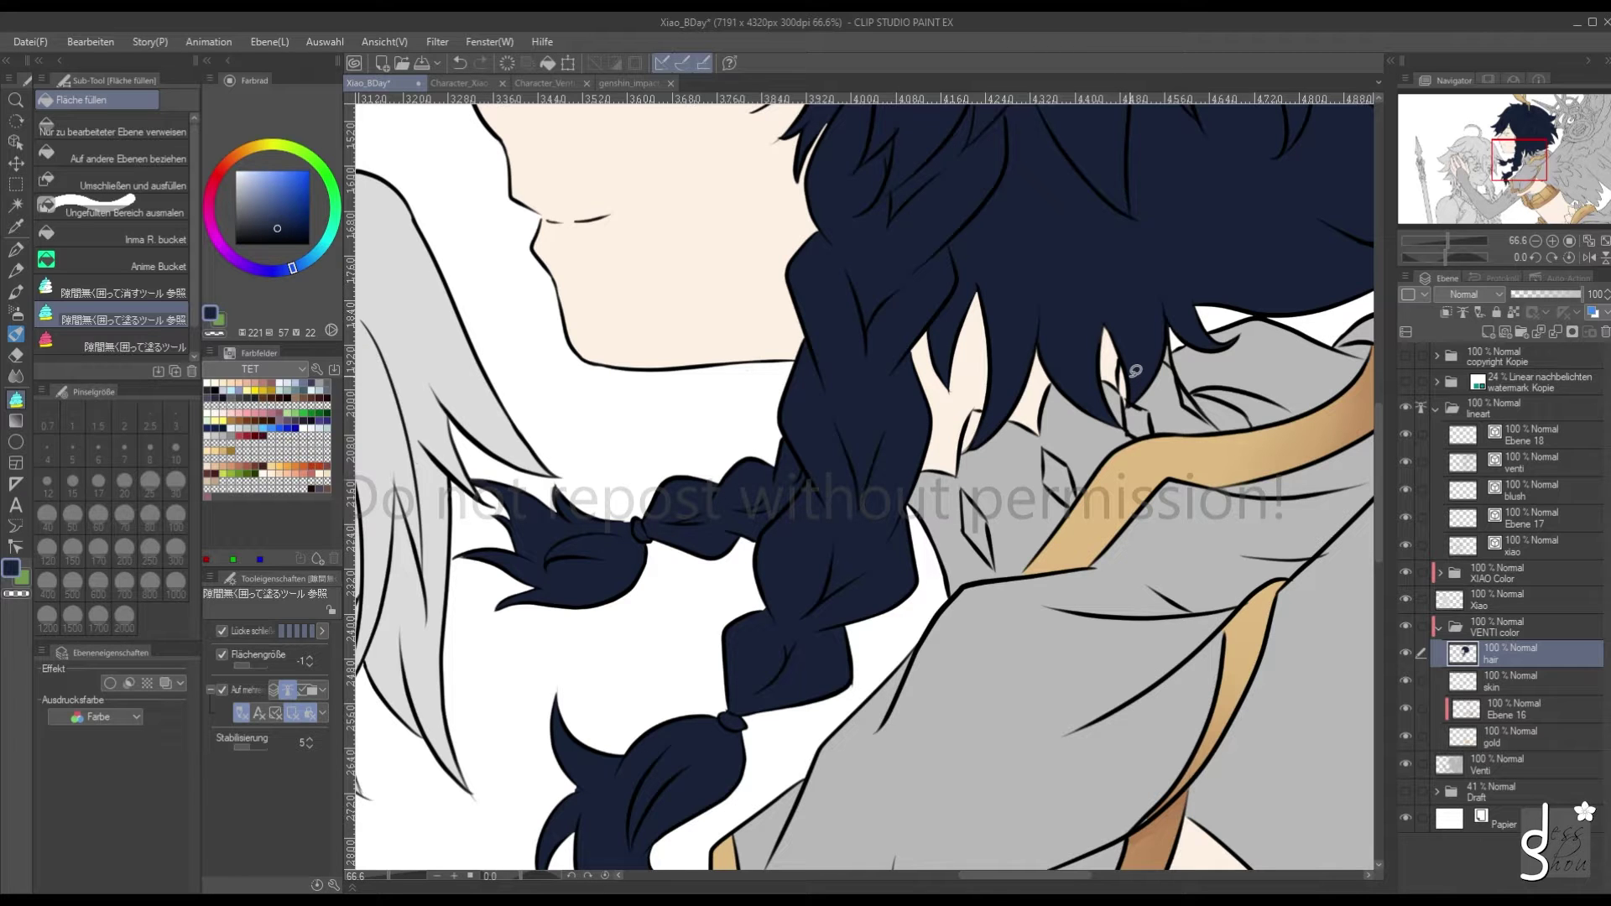
# Remove the dark blue hair fill from the wing ornament's spike that overlaps the back of the hair
pyautogui.scroll(-4, 1134, 370)
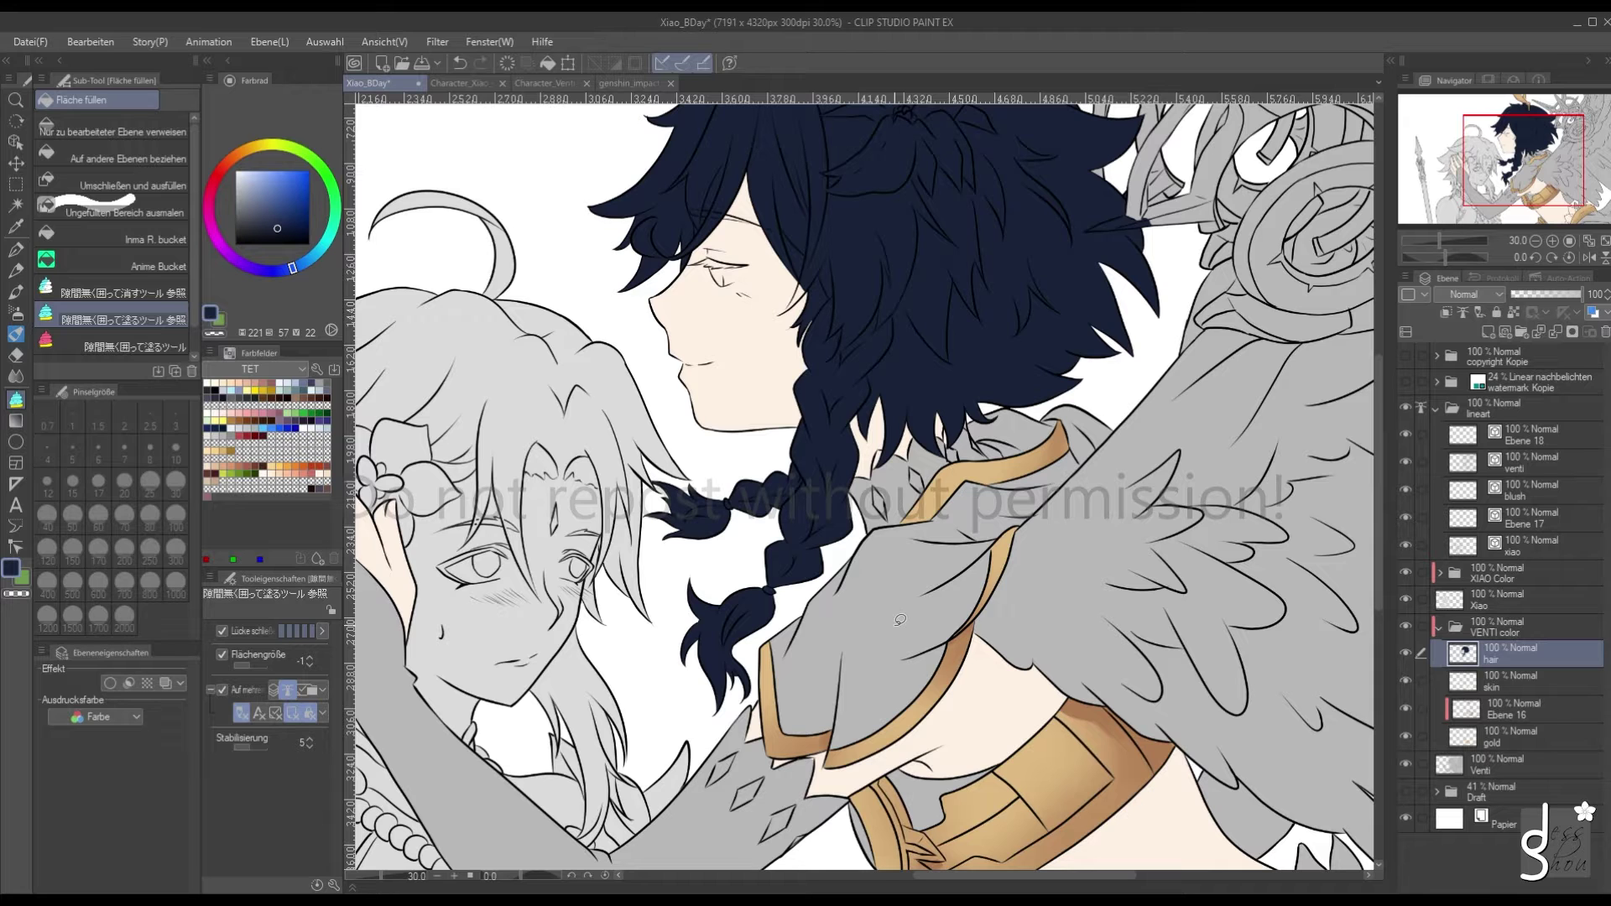
pyautogui.click(122, 293)
pyautogui.scroll(5, 1091, 252)
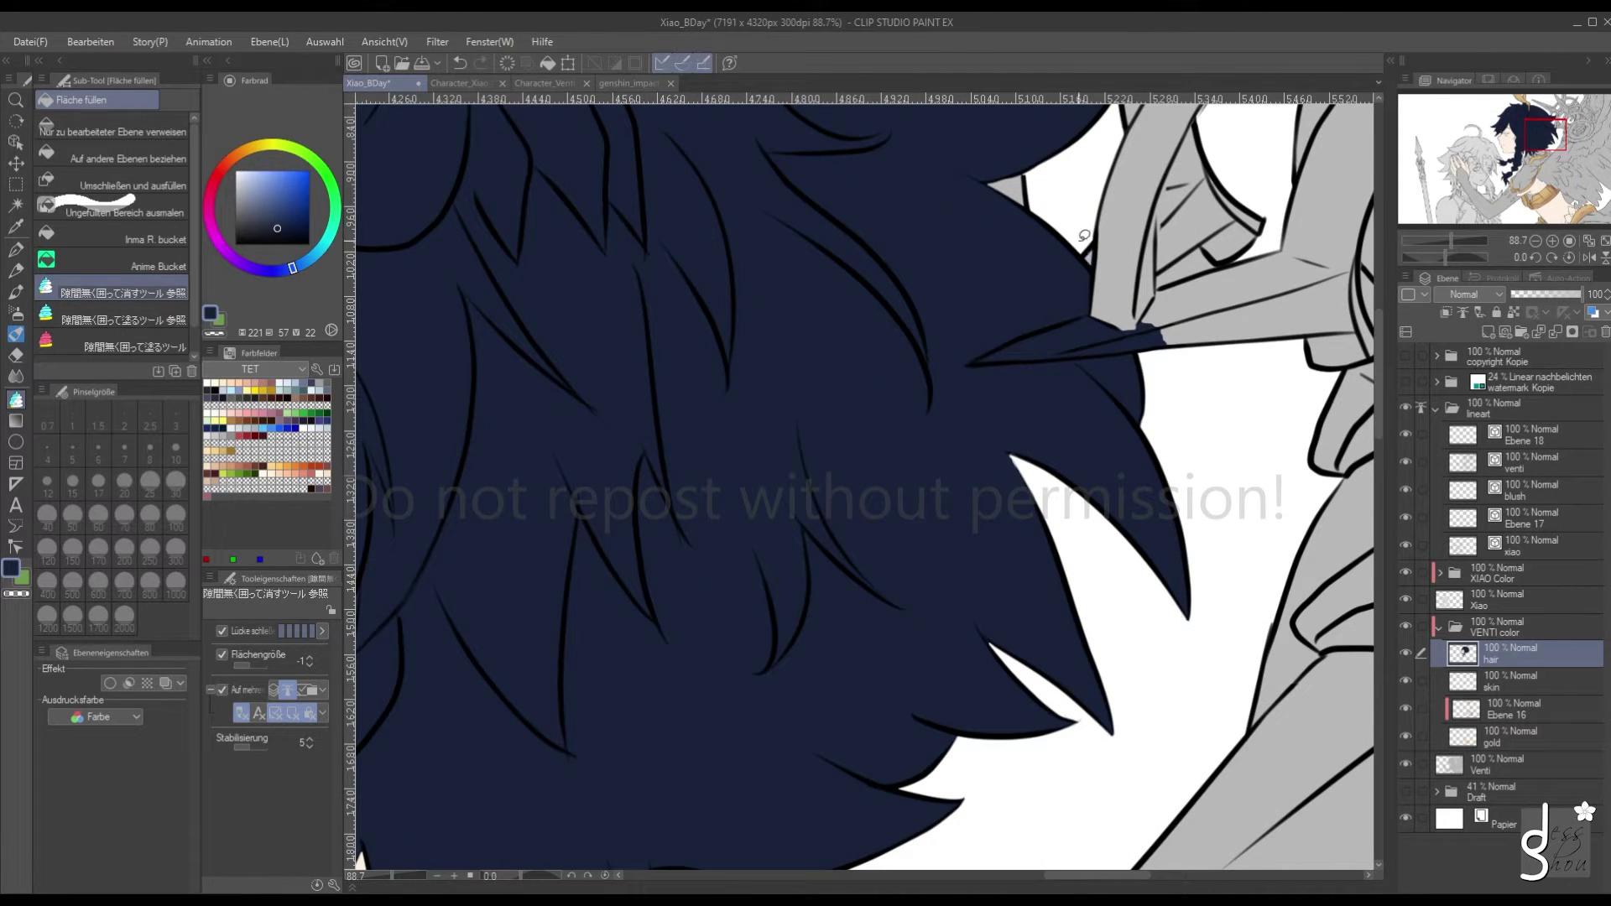
pyautogui.moveTo(969, 362)
pyautogui.mouseDown()
pyautogui.moveTo(1130, 304)
pyautogui.moveTo(1183, 314)
pyautogui.moveTo(1189, 349)
pyautogui.moveTo(967, 364)
pyautogui.mouseUp()
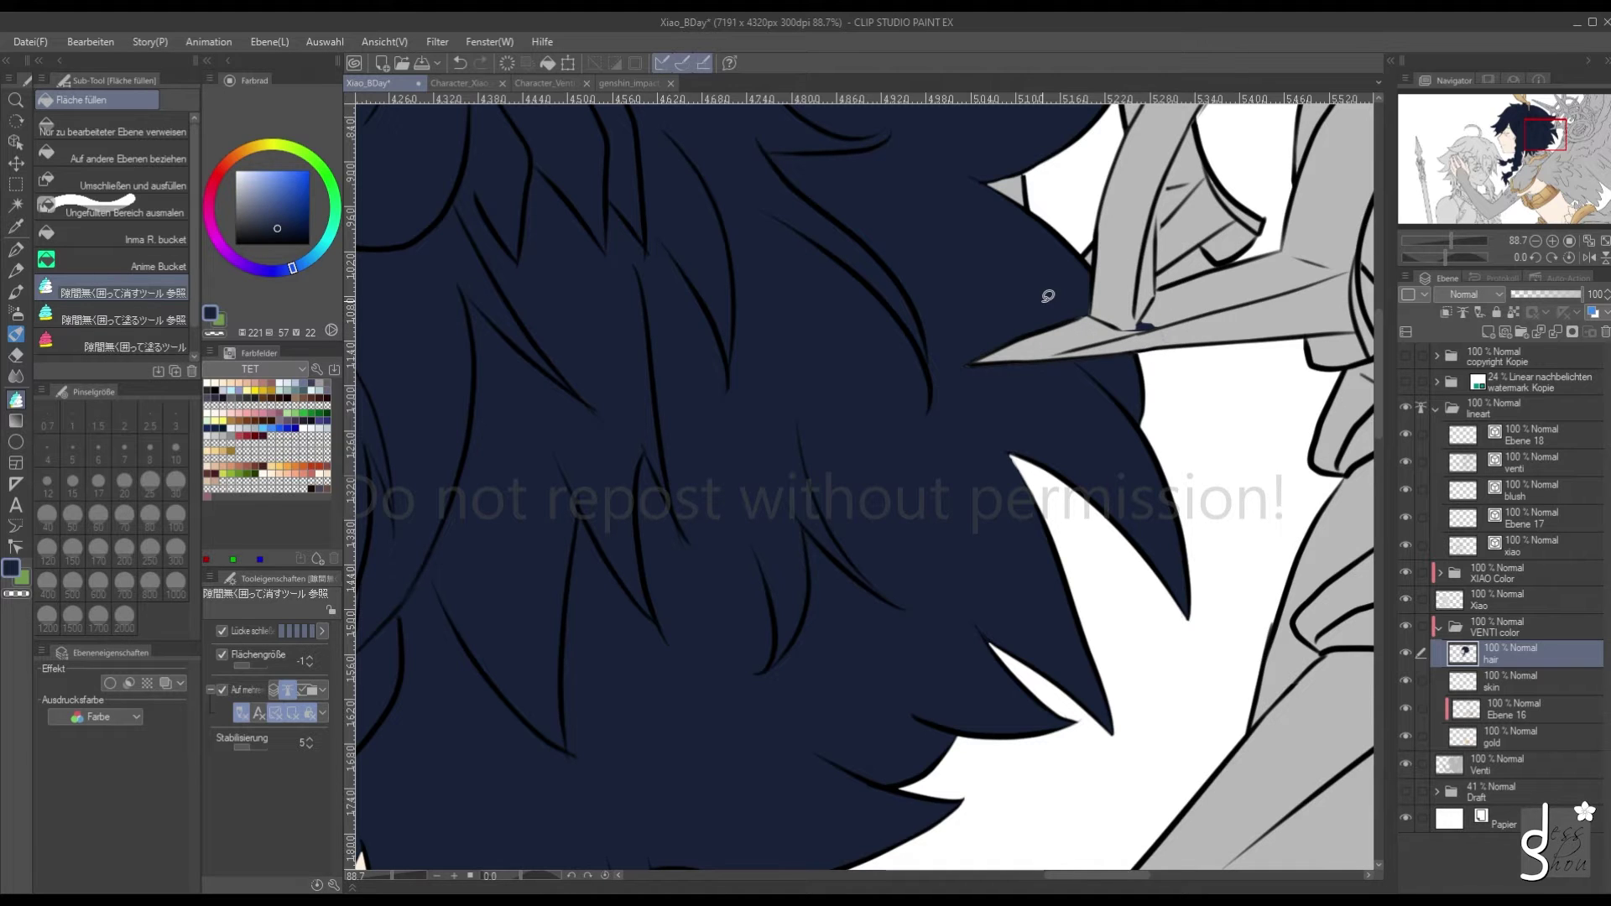
pyautogui.click(1143, 327)
pyautogui.scroll(-5, 1120, 319)
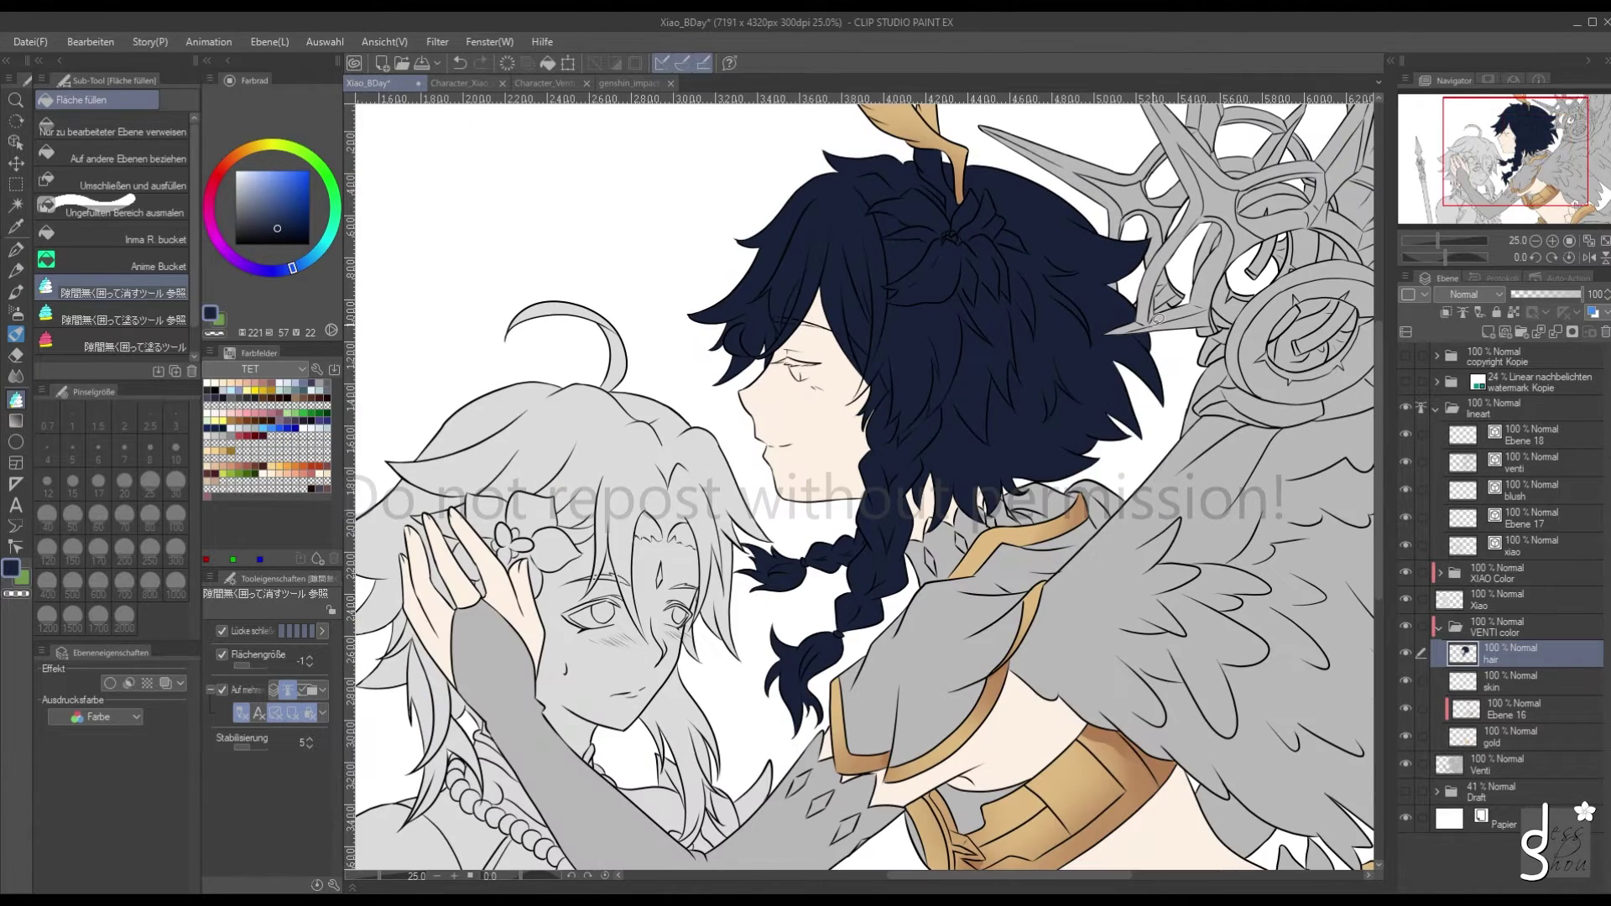
# Move the gold and Ebene 16 layers together above the hair layer so the gold headpiece covers the hair
pyautogui.scroll(-2, 1022, 190)
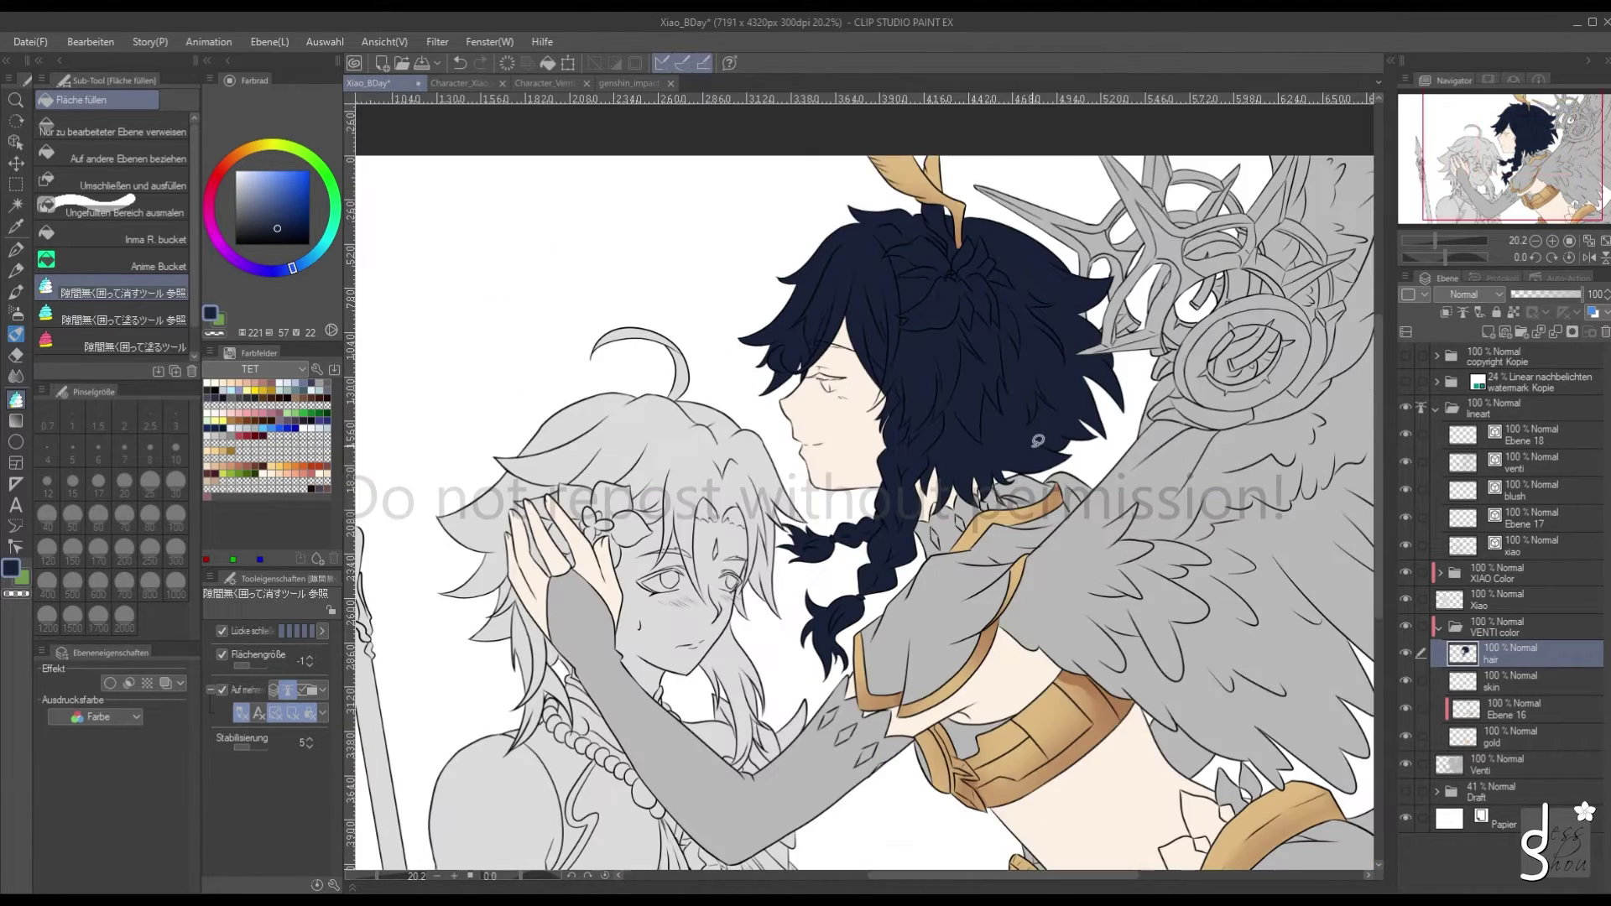
pyautogui.scroll(4, 1022, 190)
pyautogui.scroll(2, 940, 227)
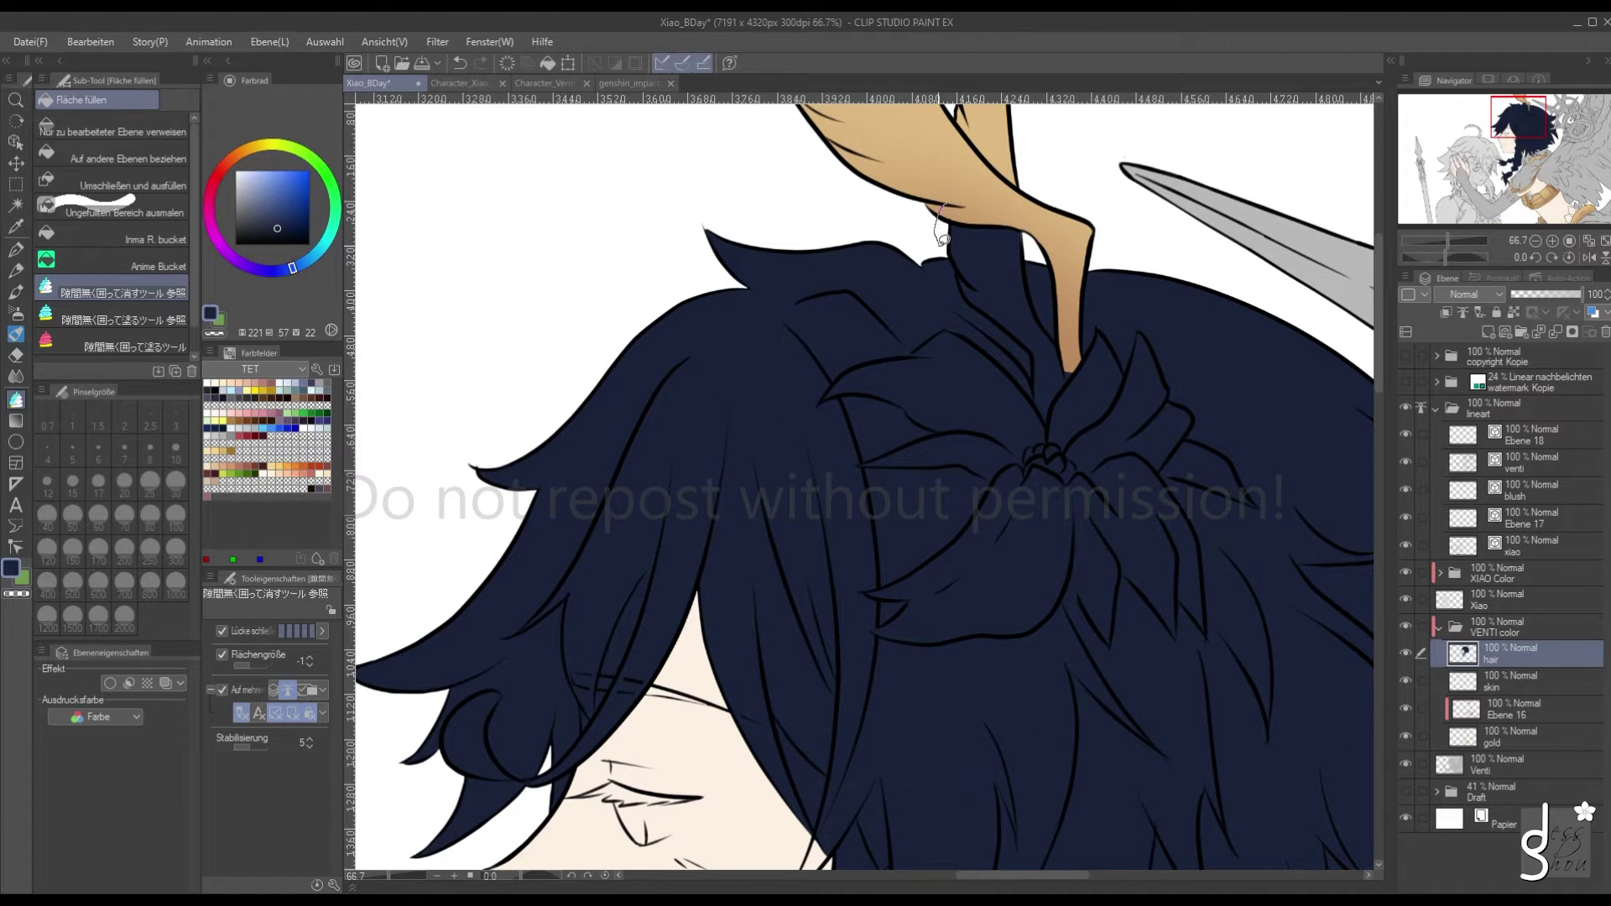
pyautogui.click(1467, 720)
pyautogui.keyDown('ctrl'); pyautogui.click(1469, 736); pyautogui.keyUp('ctrl')
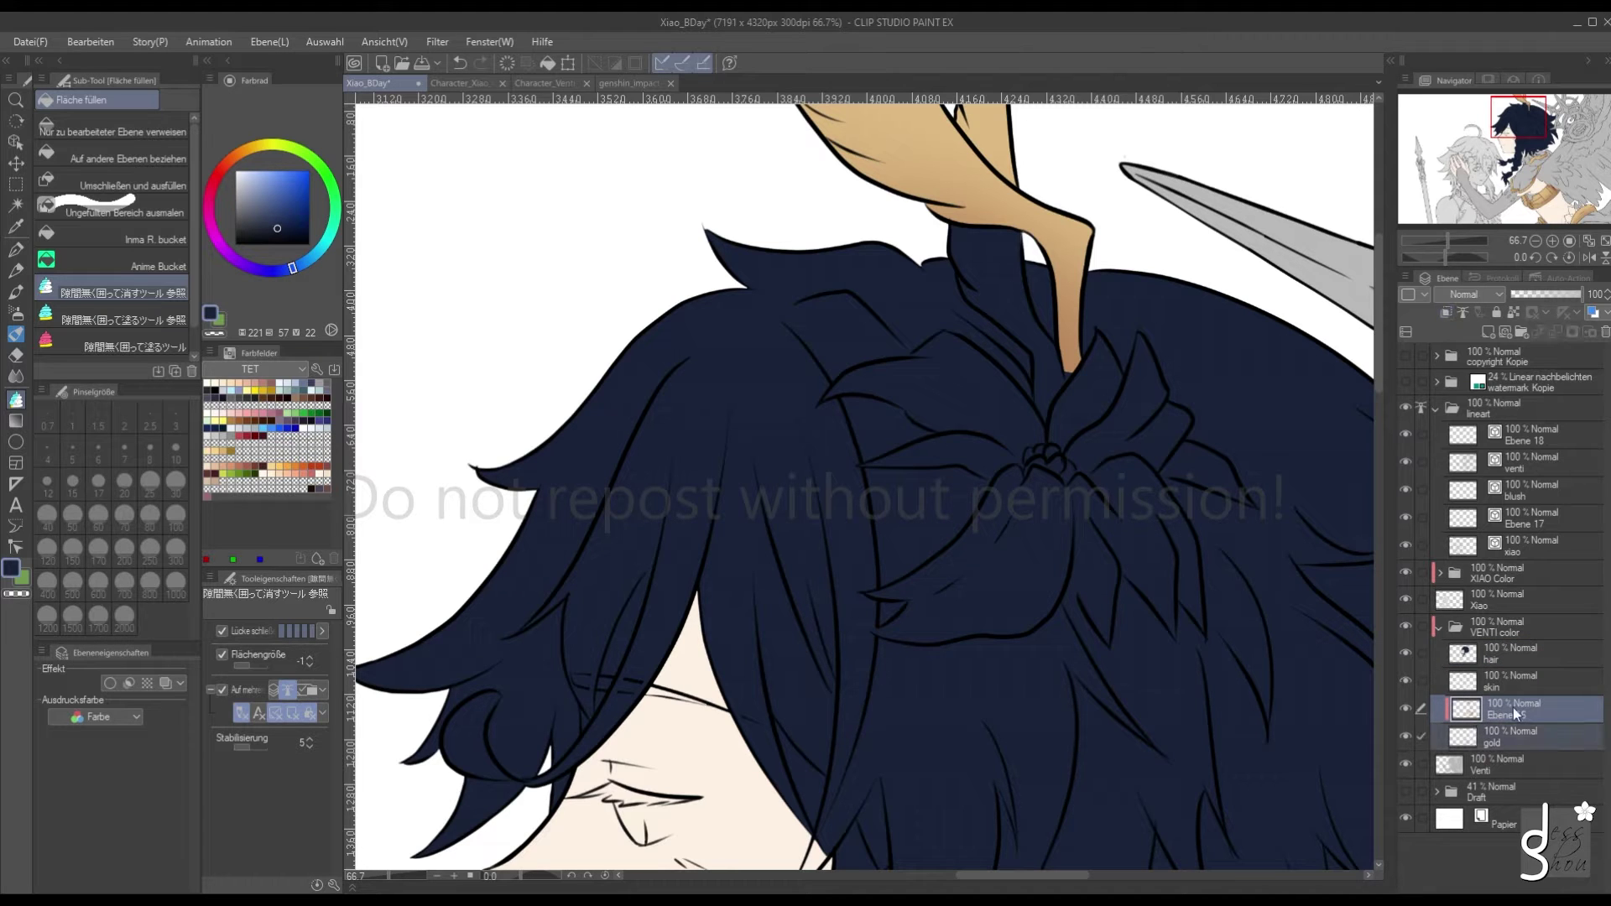
pyautogui.moveTo(1518, 648); pyautogui.dragTo(1518, 651)
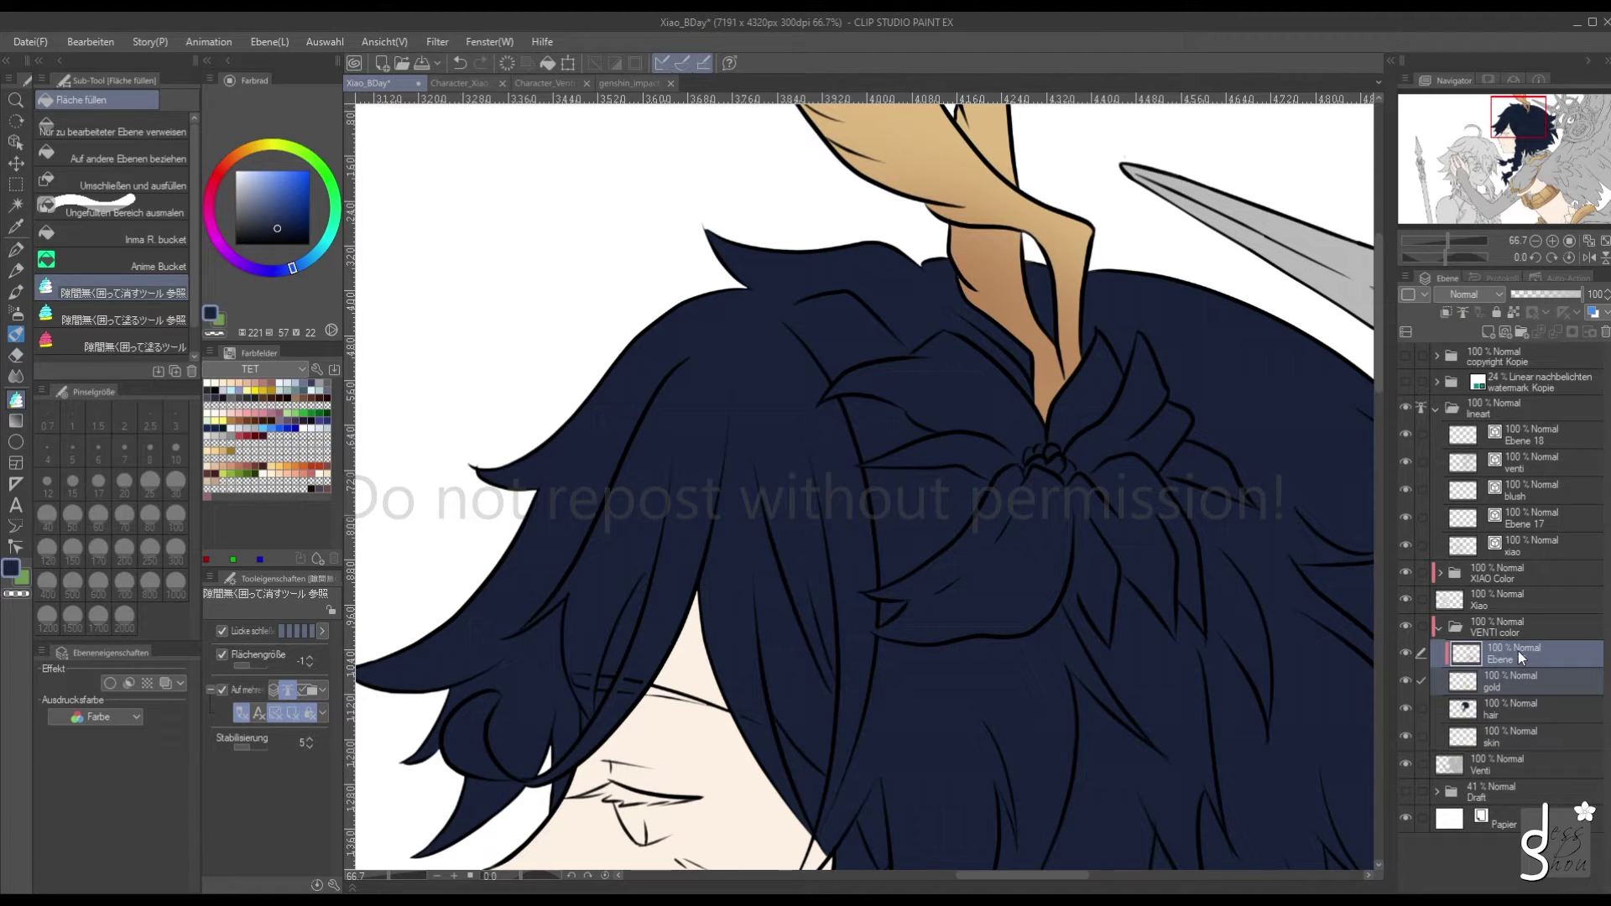
pyautogui.scroll(-6, 643, 185)
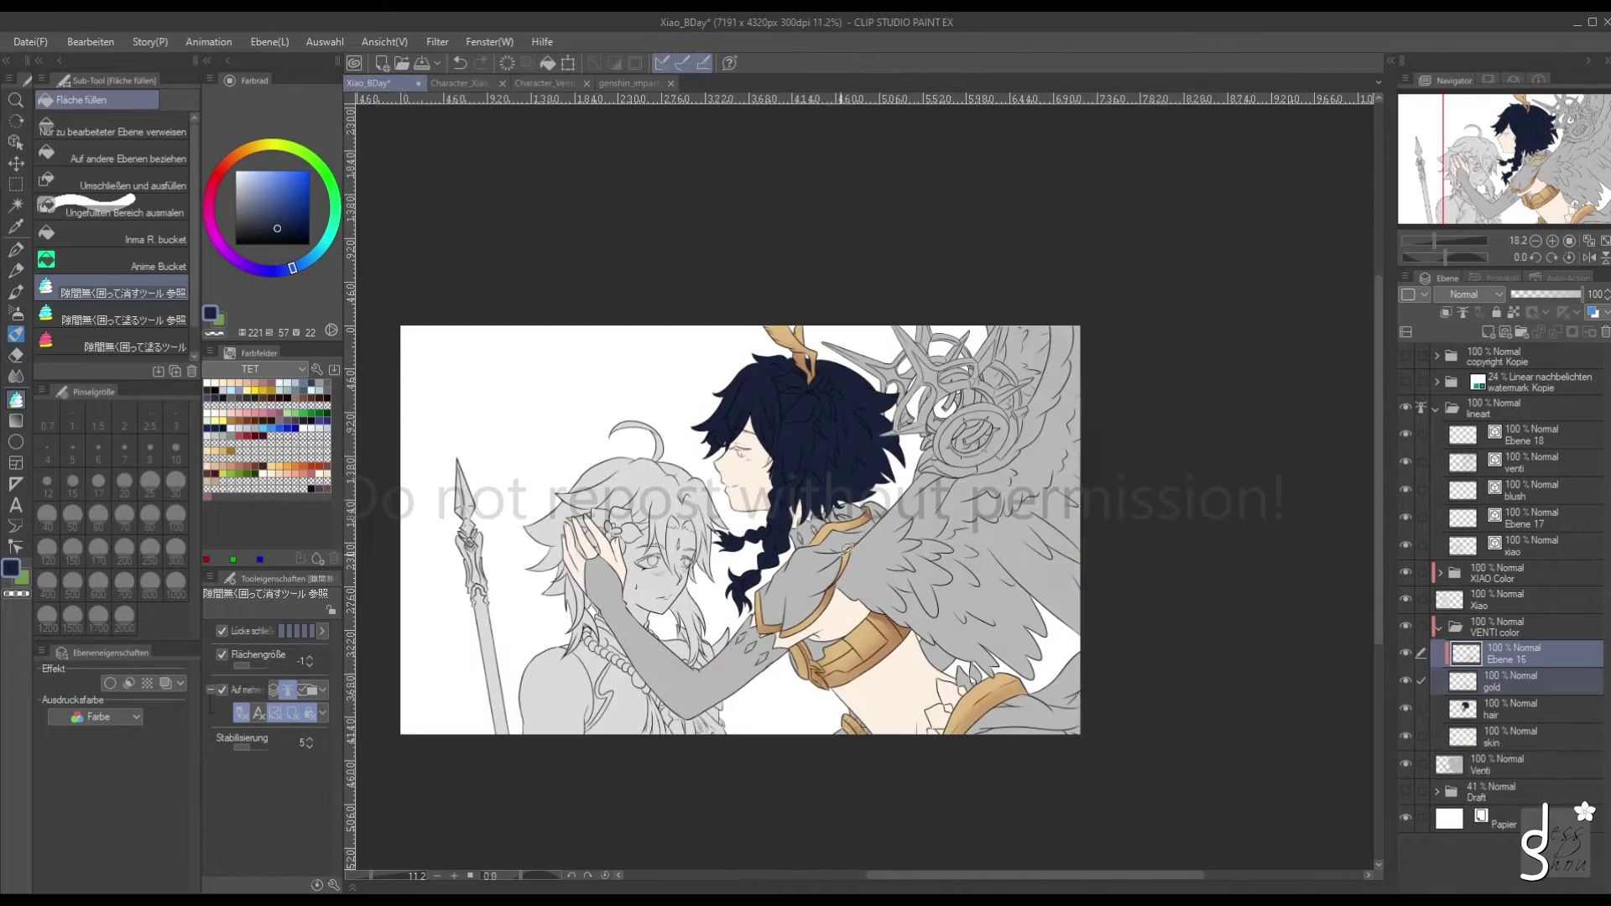
pyautogui.scroll(2, 712, 667)
pyautogui.scroll(-2, 718, 683)
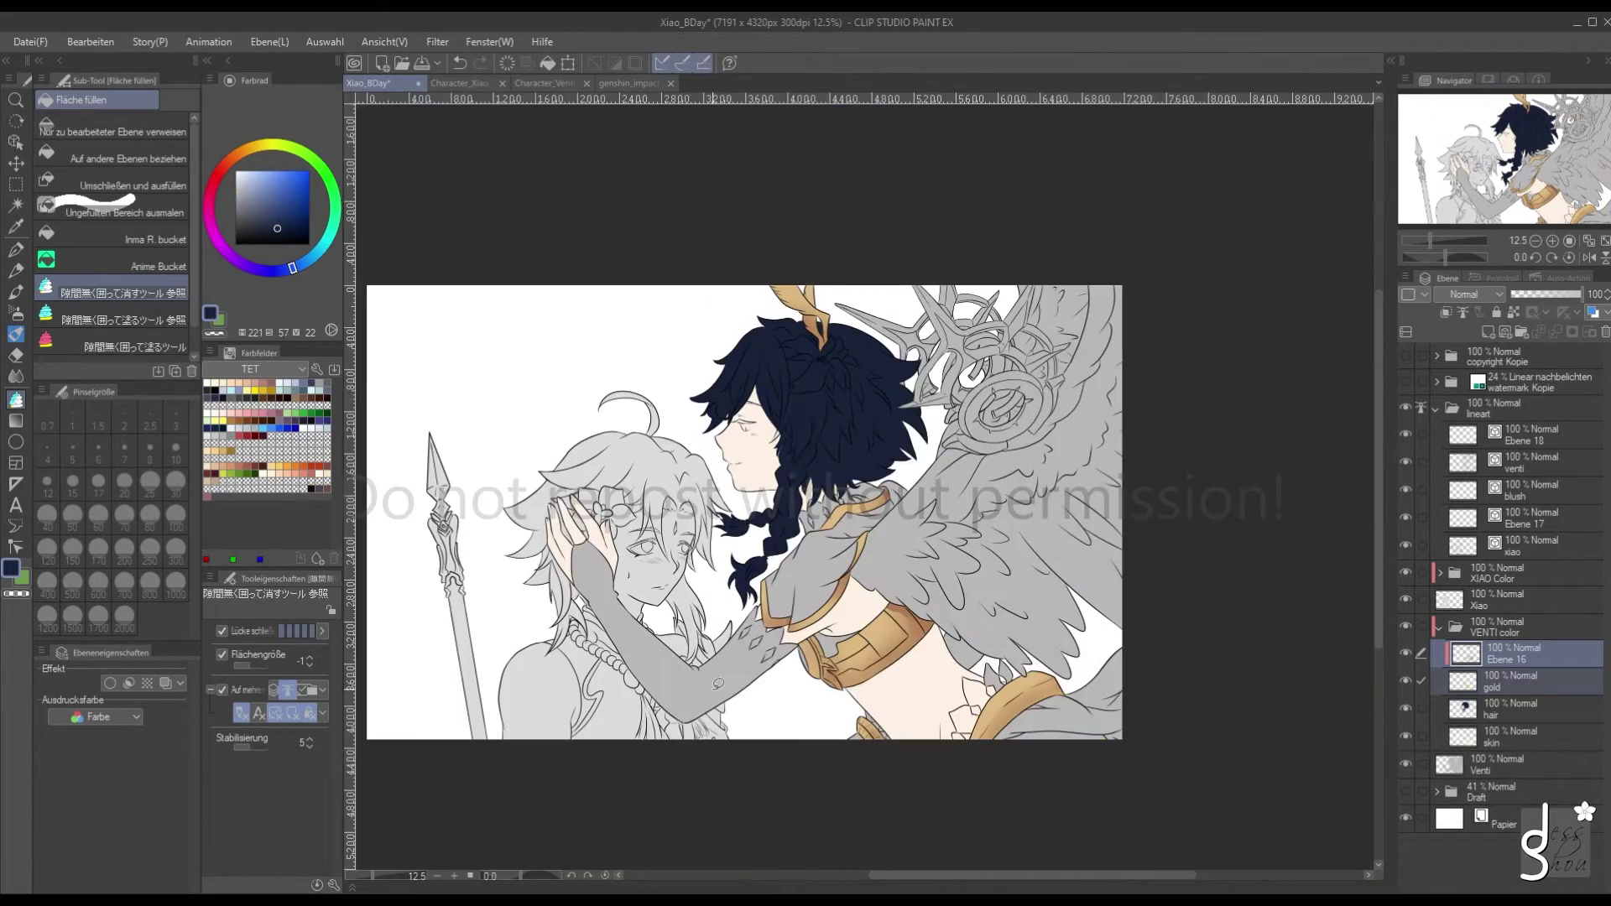
pyautogui.scroll(2, 719, 683)
pyautogui.scroll(-2, 676, 309)
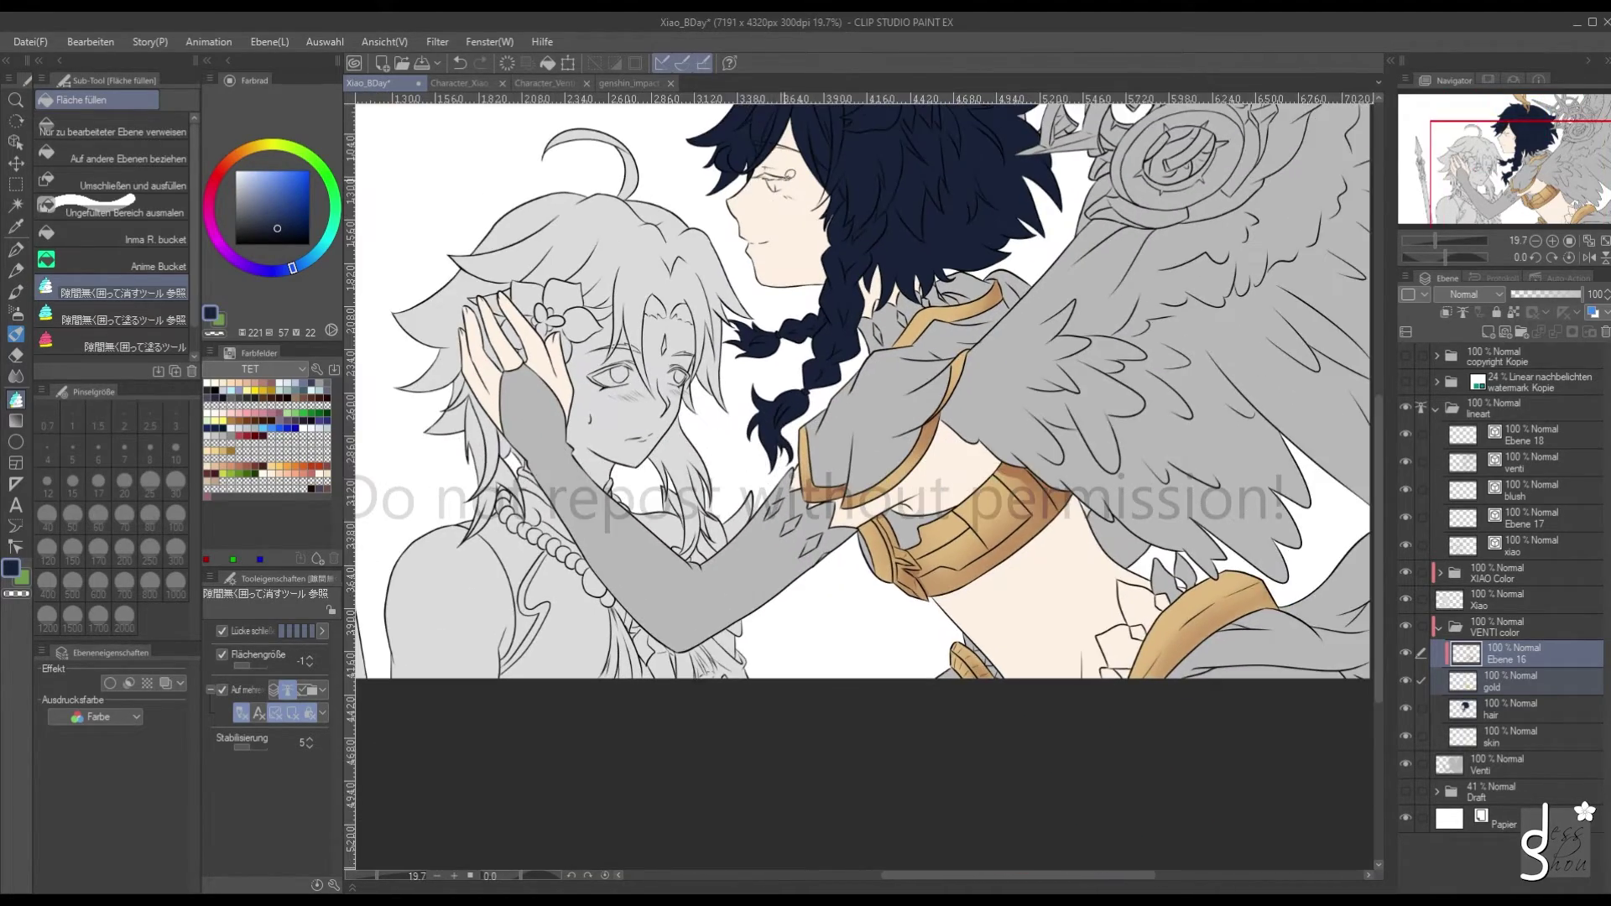
pyautogui.scroll(4, 758, 289)
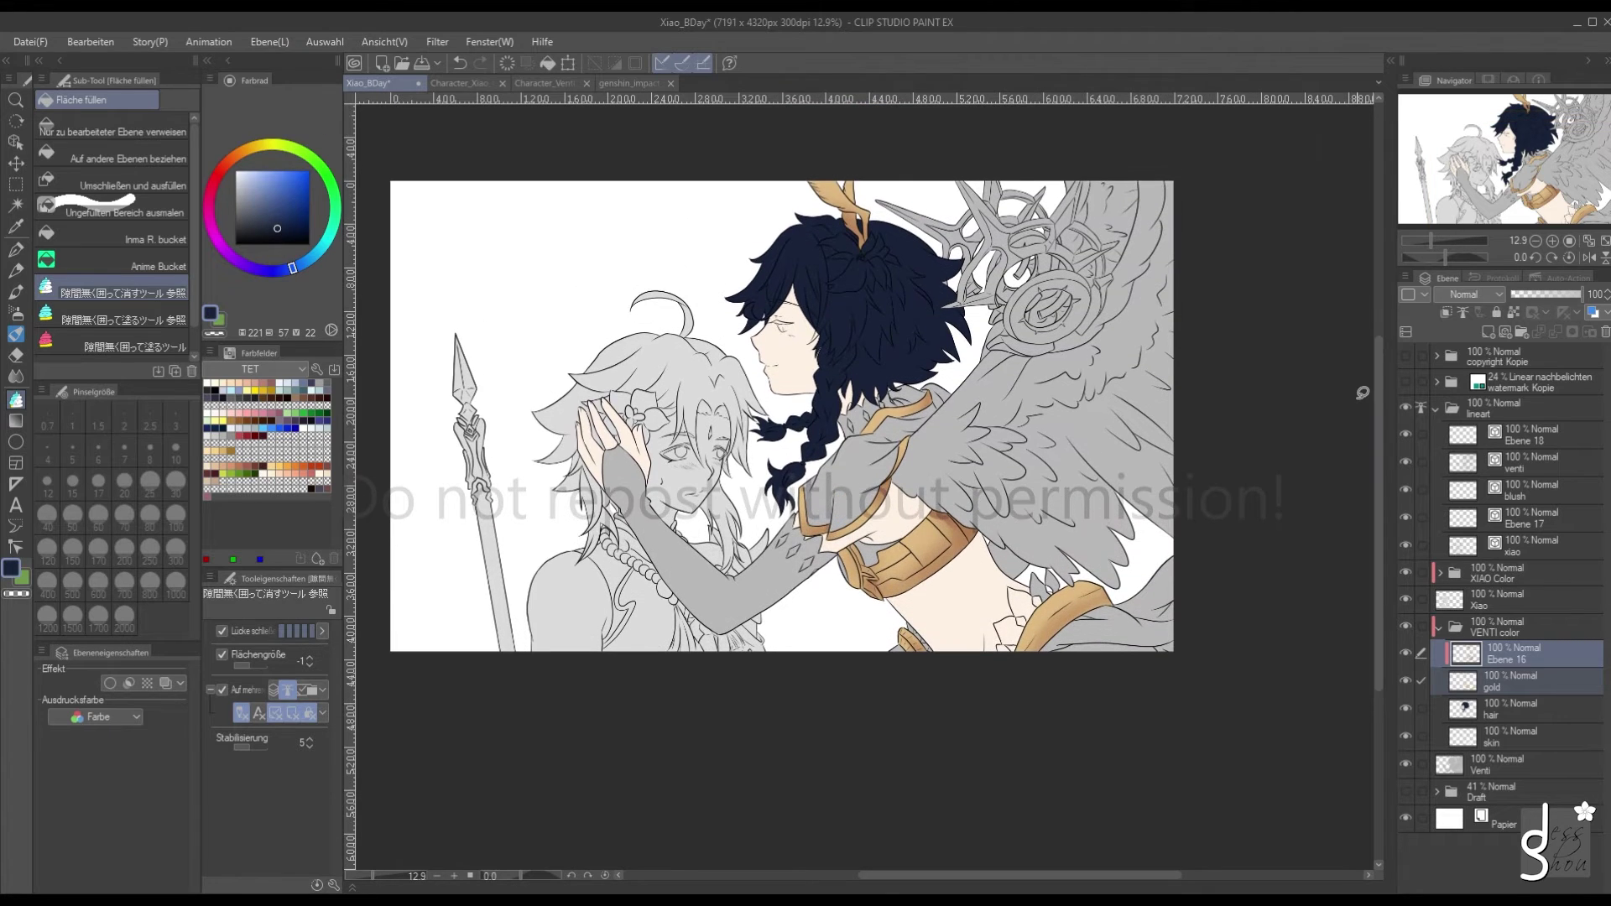
# Clear the hair fill from the narrow forehead gap between the bangs and erase the remnant at its upper tip
pyautogui.scroll(1, 758, 290)
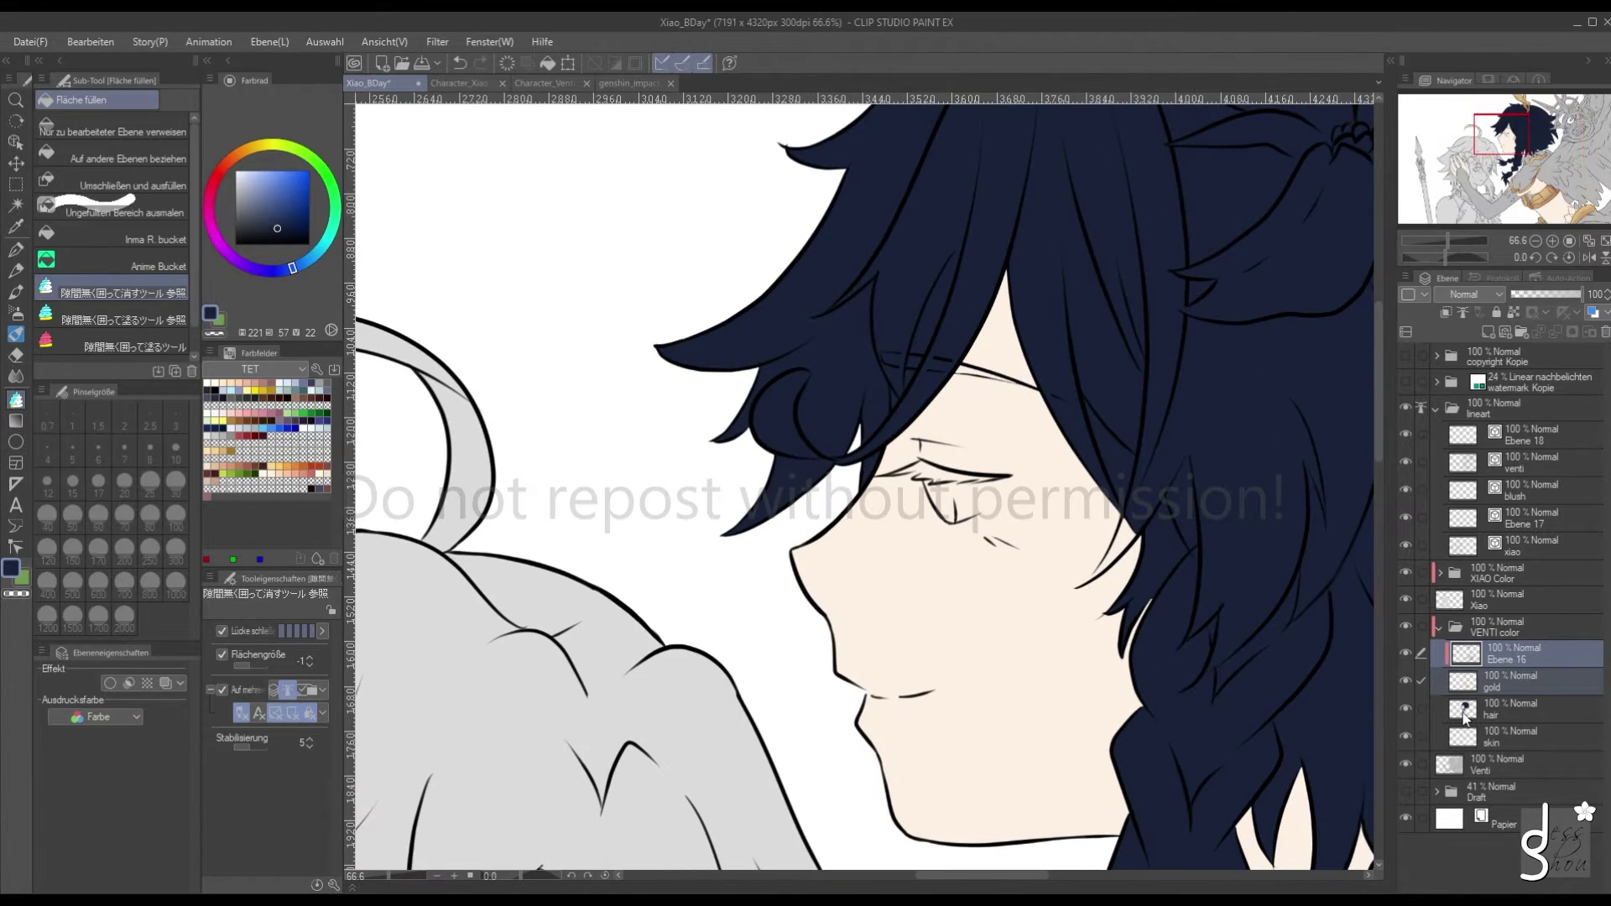
pyautogui.click(1462, 712)
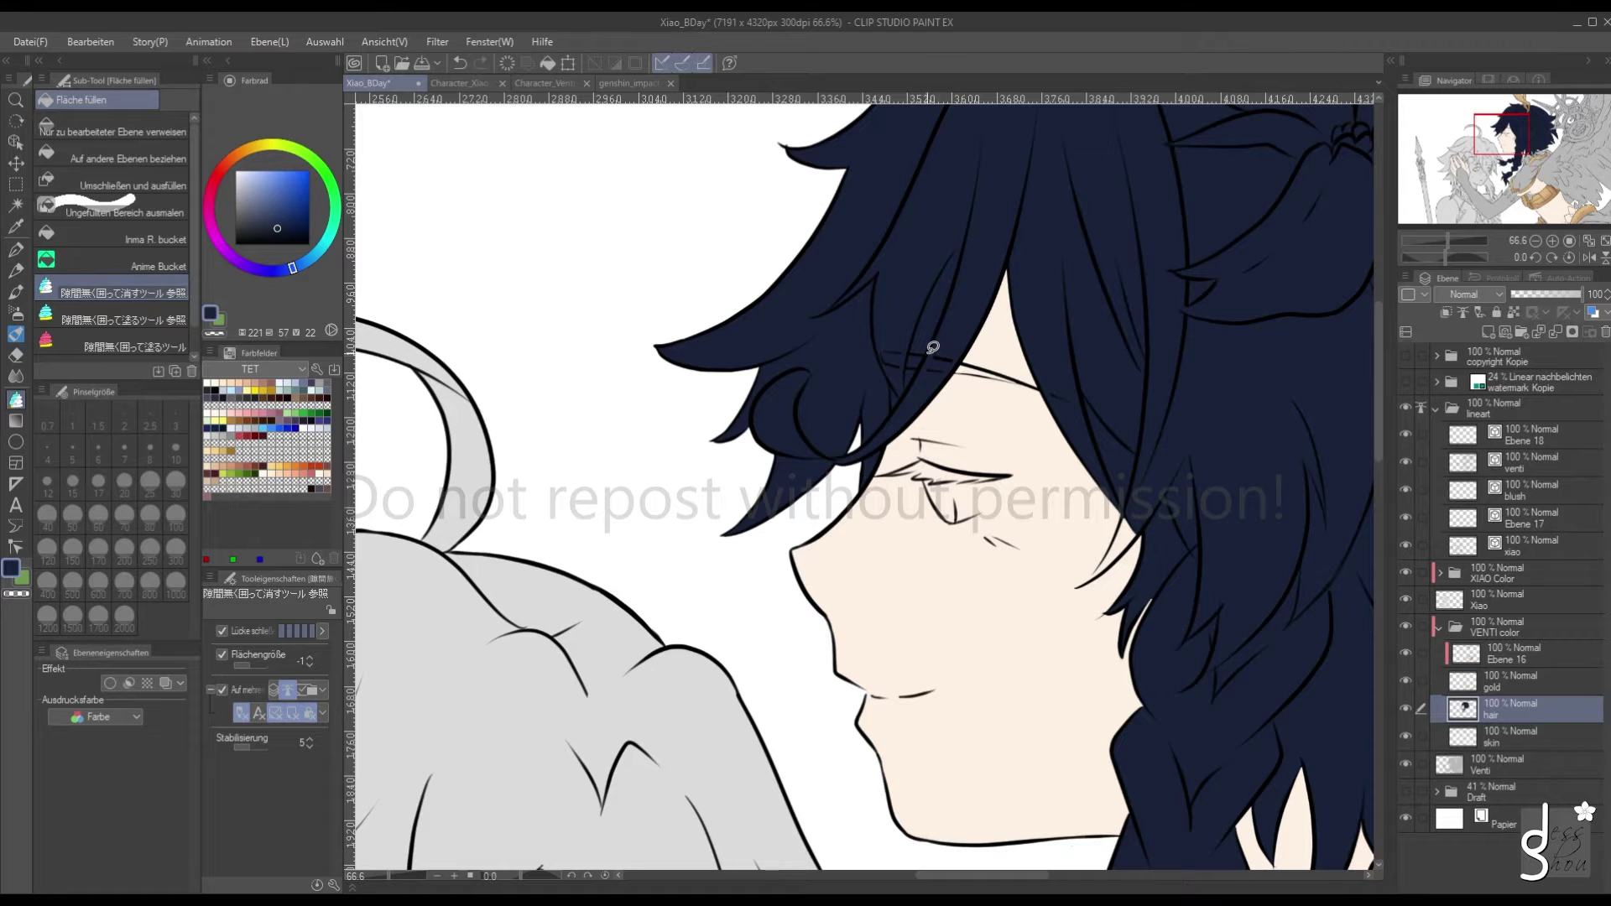
pyautogui.moveTo(930, 348)
pyautogui.mouseDown()
pyautogui.moveTo(906, 349)
pyautogui.moveTo(949, 238)
pyautogui.moveTo(947, 319)
pyautogui.mouseUp()
pyautogui.click(16, 356)
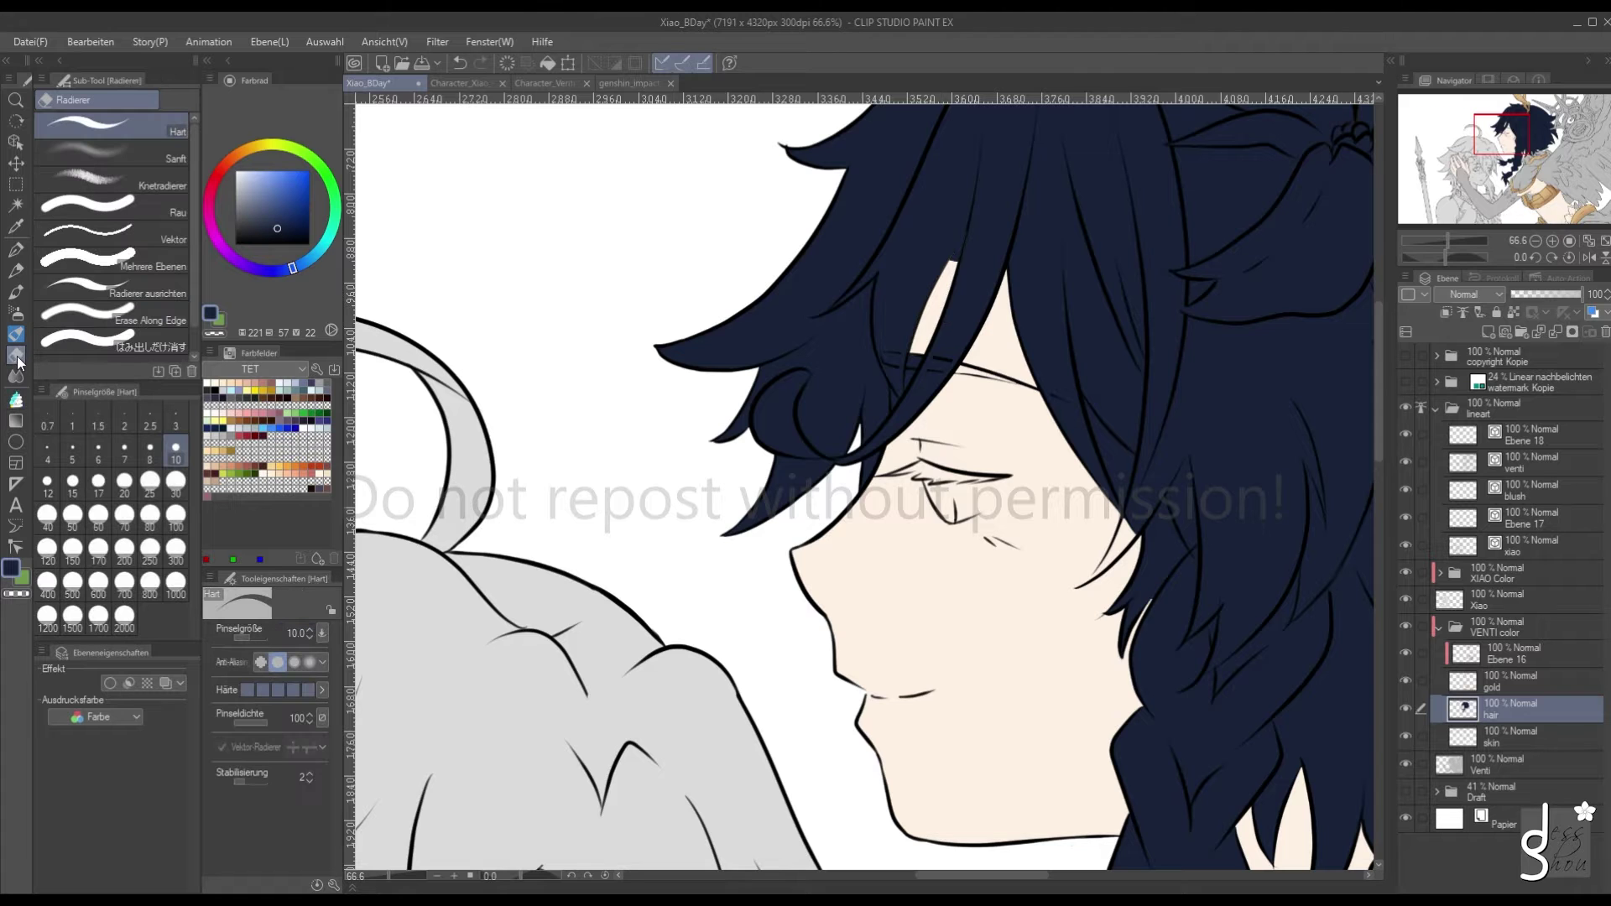
pyautogui.scroll(3, 973, 227)
pyautogui.scroll(3, 973, 226)
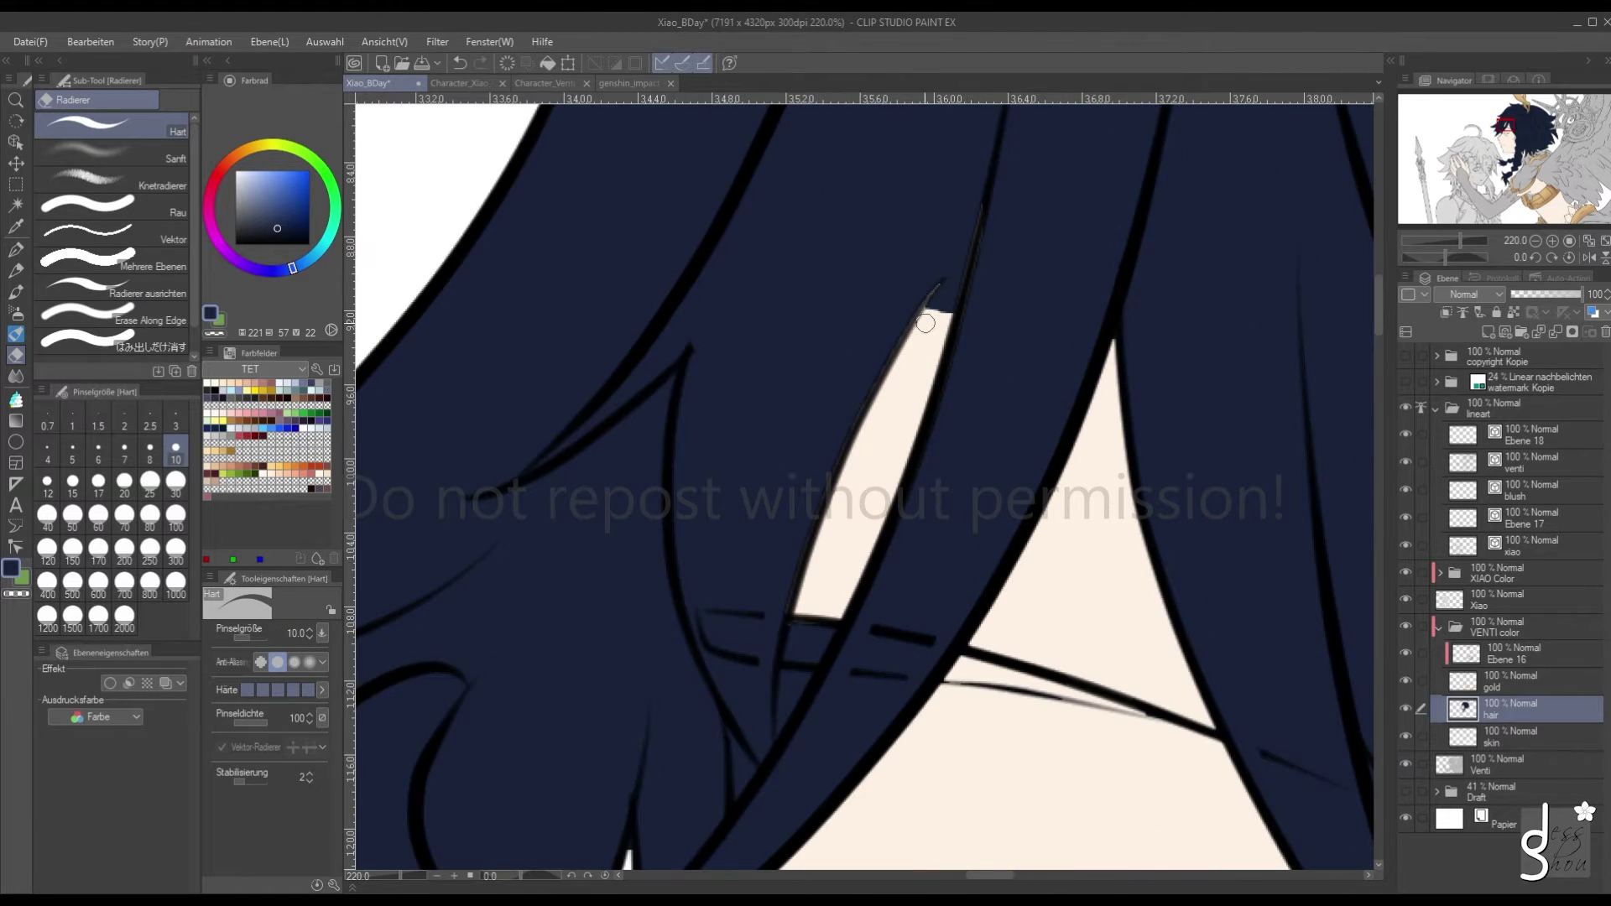
pyautogui.moveTo(924, 314)
pyautogui.mouseDown()
pyautogui.moveTo(956, 275)
pyautogui.moveTo(943, 333)
pyautogui.moveTo(965, 262)
pyautogui.mouseUp()
# Remove the hair fill from the small skin gap between the bangs just below the eyebrow
pyautogui.scroll(-3, 916, 373)
pyautogui.scroll(-3, 915, 373)
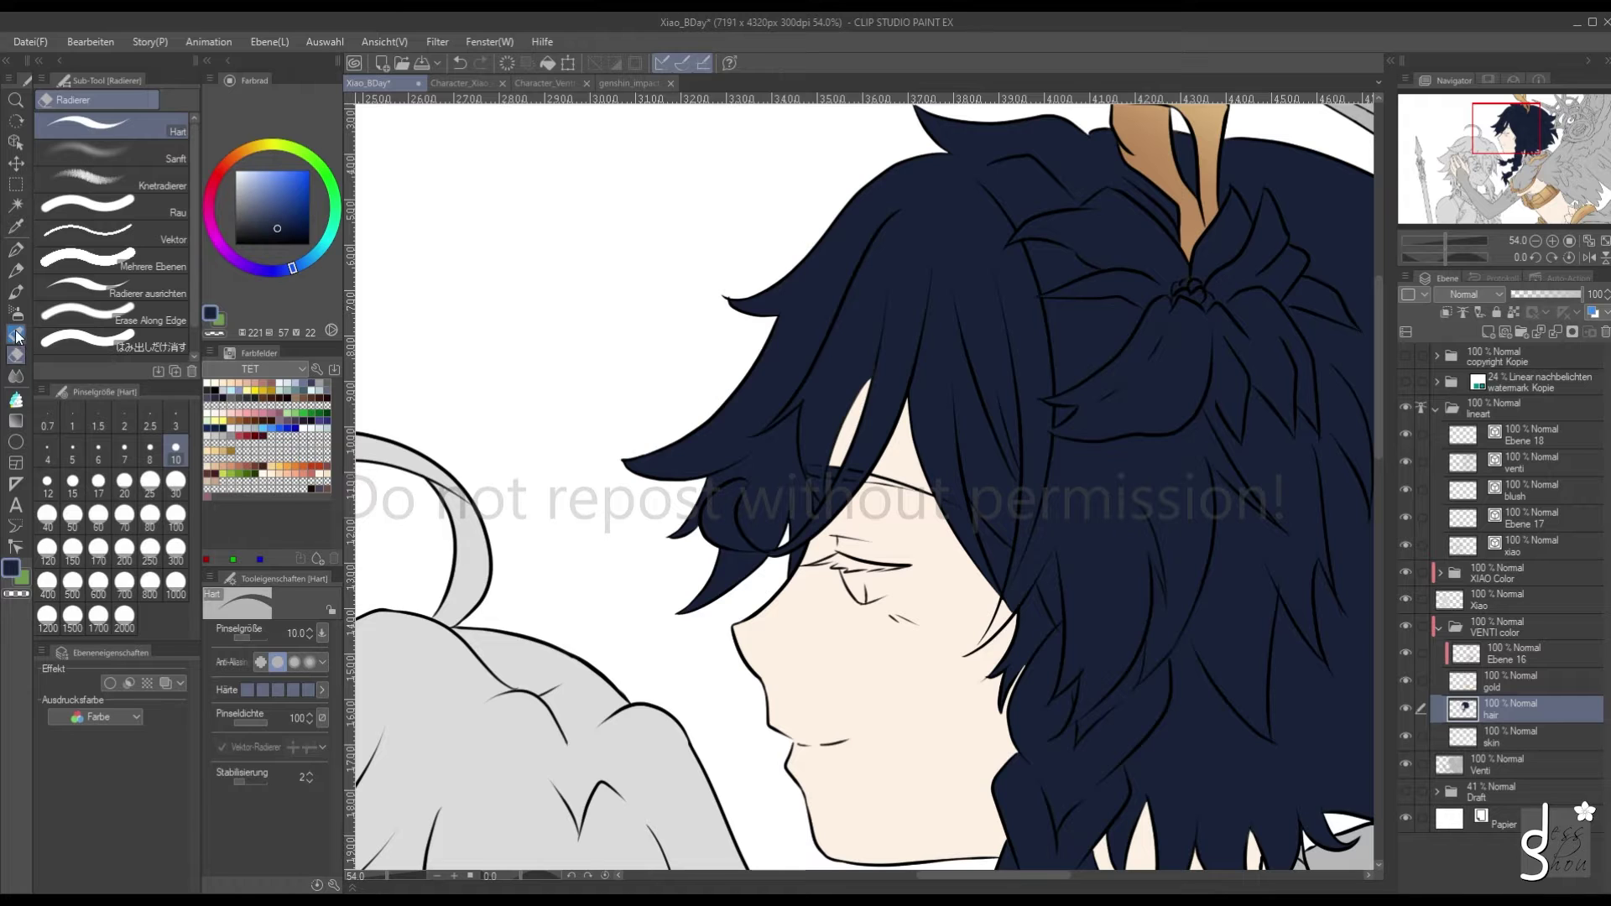
pyautogui.click(16, 400)
pyautogui.scroll(5, 823, 498)
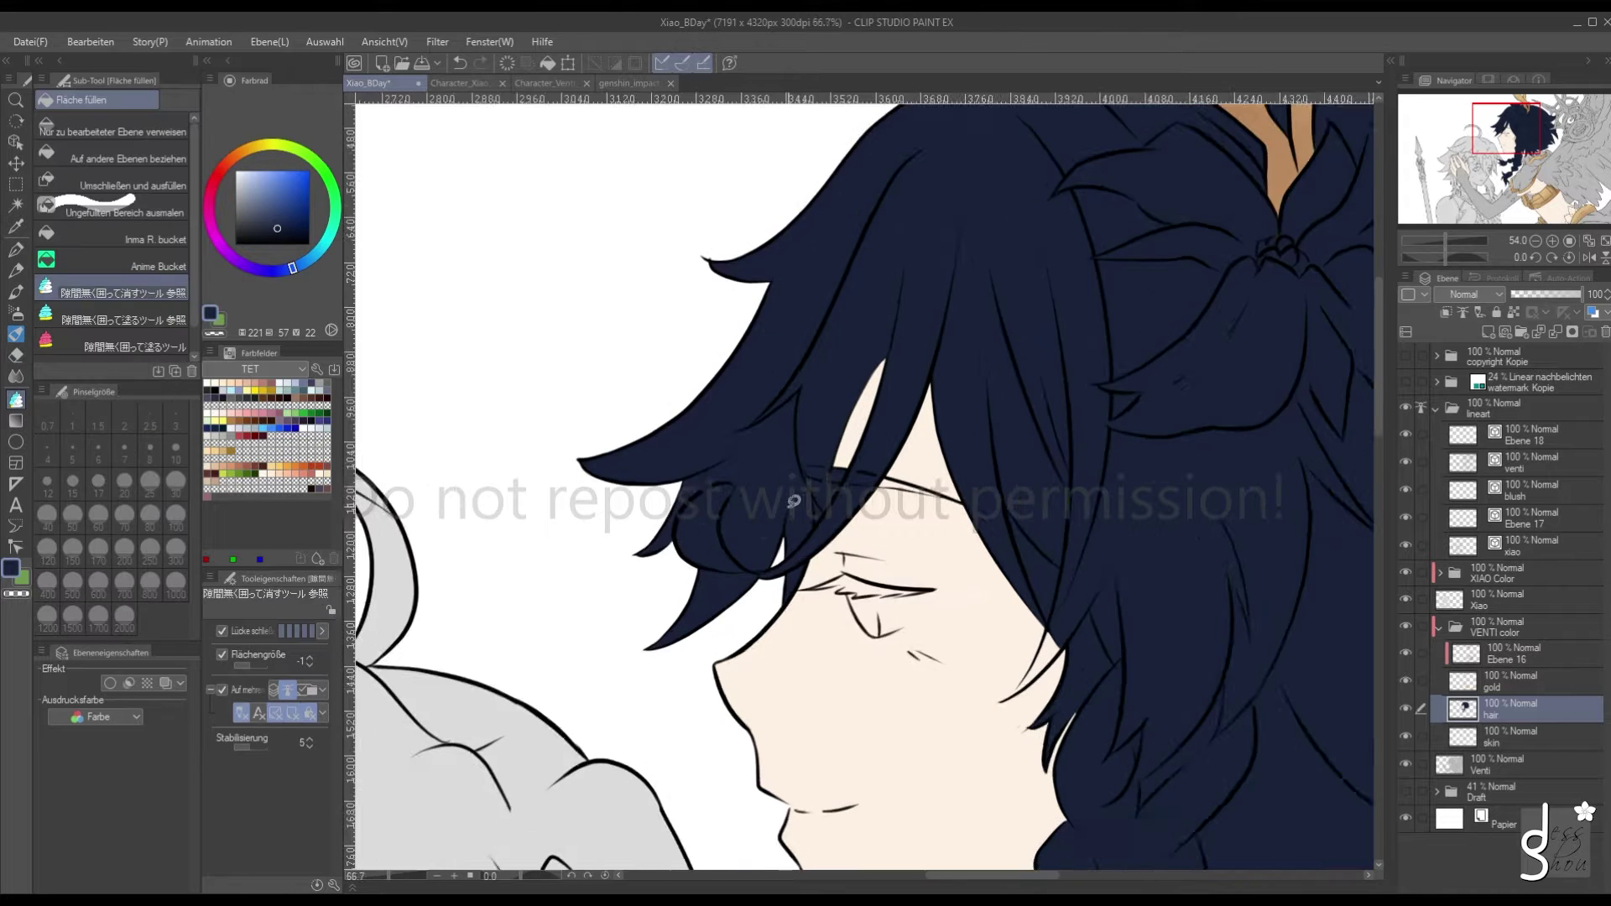
pyautogui.moveTo(843, 525)
pyautogui.mouseDown()
pyautogui.moveTo(883, 457)
pyautogui.moveTo(873, 422)
pyautogui.moveTo(845, 460)
pyautogui.moveTo(851, 513)
pyautogui.mouseUp()
pyautogui.scroll(-2, 809, 407)
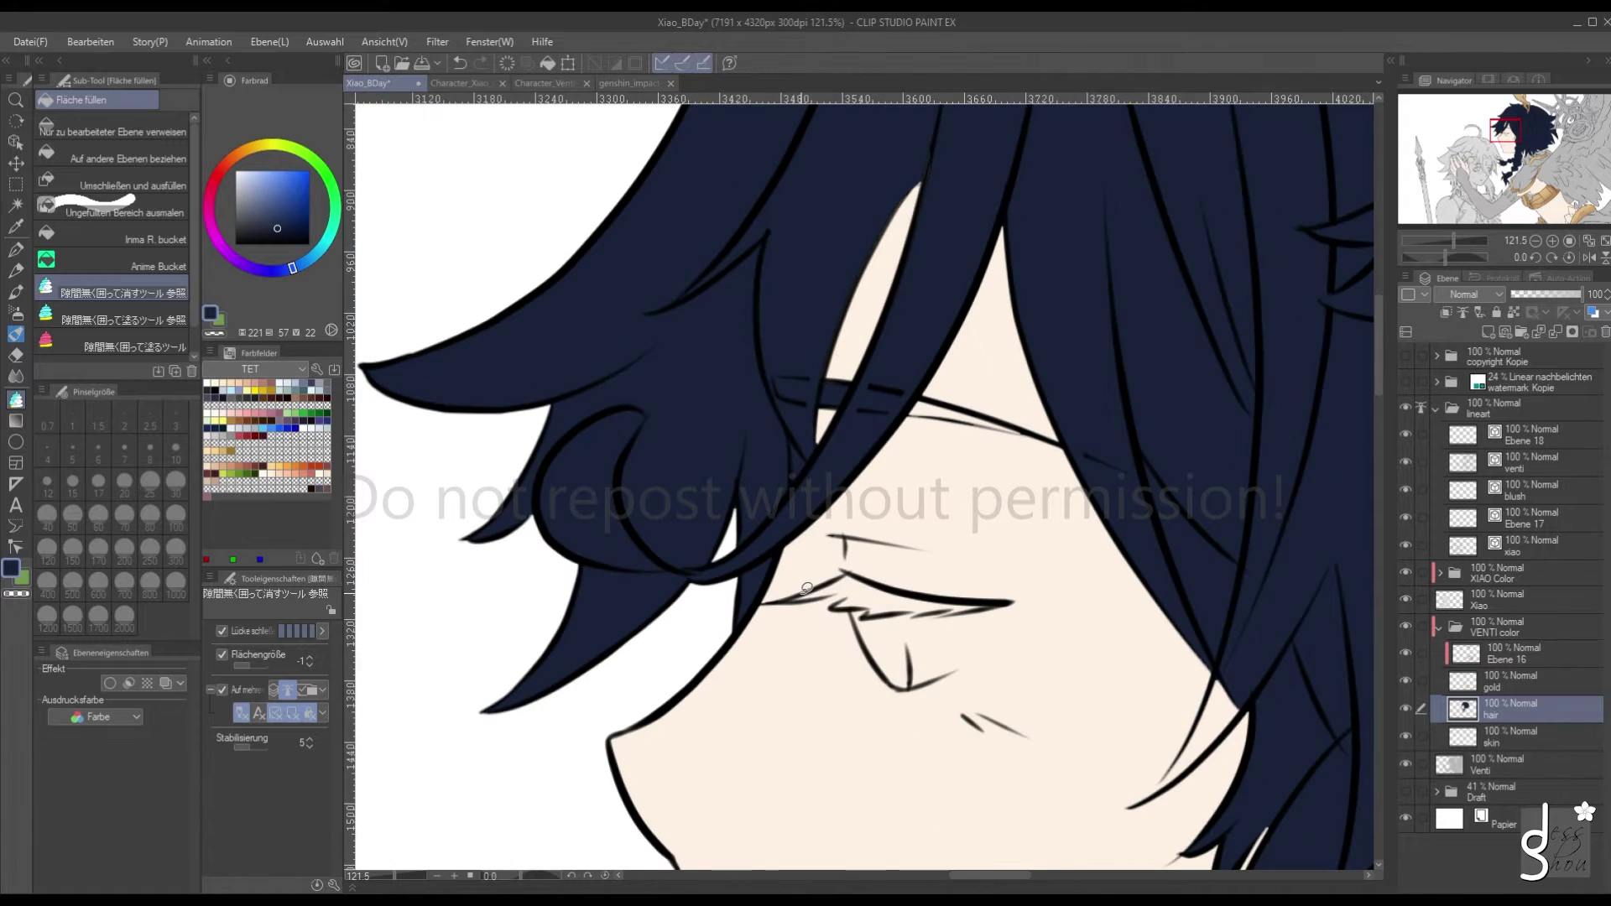
# Touch up the dark blue hair fill along the bangs around the forehead gap and eyebrow with the enclose-and-fill tool
pyautogui.click(123, 320)
pyautogui.scroll(1, 833, 367)
pyautogui.scroll(4, 833, 368)
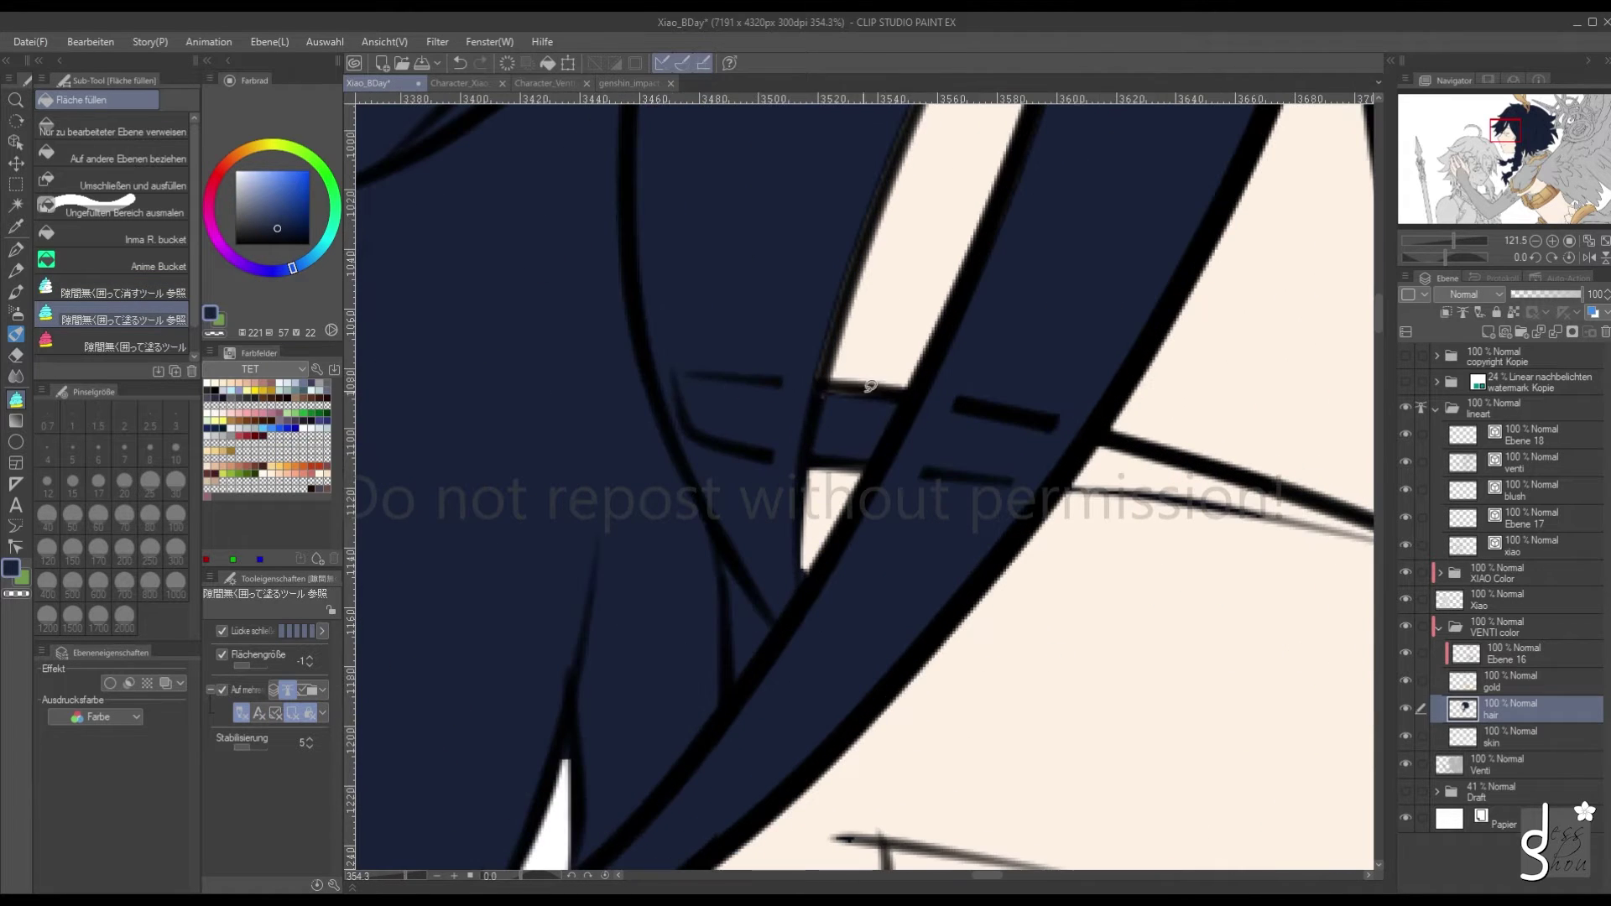
pyautogui.moveTo(863, 385)
pyautogui.mouseDown()
pyautogui.moveTo(812, 388)
pyautogui.moveTo(904, 402)
pyautogui.moveTo(852, 301)
pyautogui.moveTo(905, 141)
pyautogui.moveTo(832, 189)
pyautogui.moveTo(773, 442)
pyautogui.mouseUp()
pyautogui.scroll(-2, 773, 443)
pyautogui.scroll(1, 733, 560)
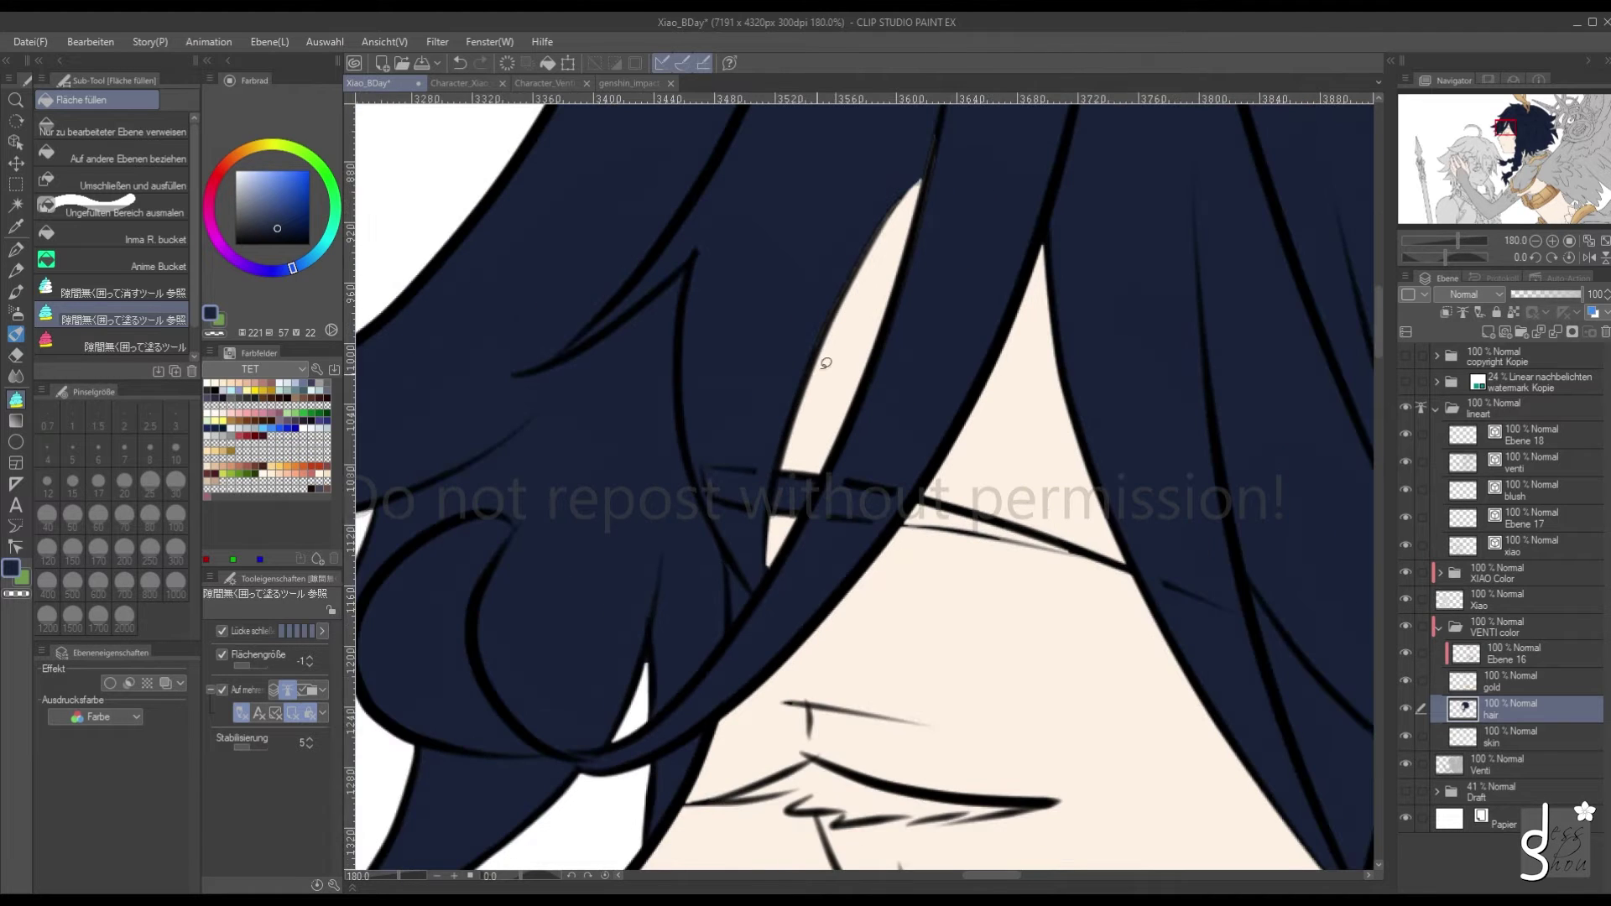
pyautogui.moveTo(760, 381)
pyautogui.mouseDown()
pyautogui.moveTo(749, 451)
pyautogui.moveTo(910, 186)
pyautogui.moveTo(845, 235)
pyautogui.moveTo(783, 357)
pyautogui.mouseUp()
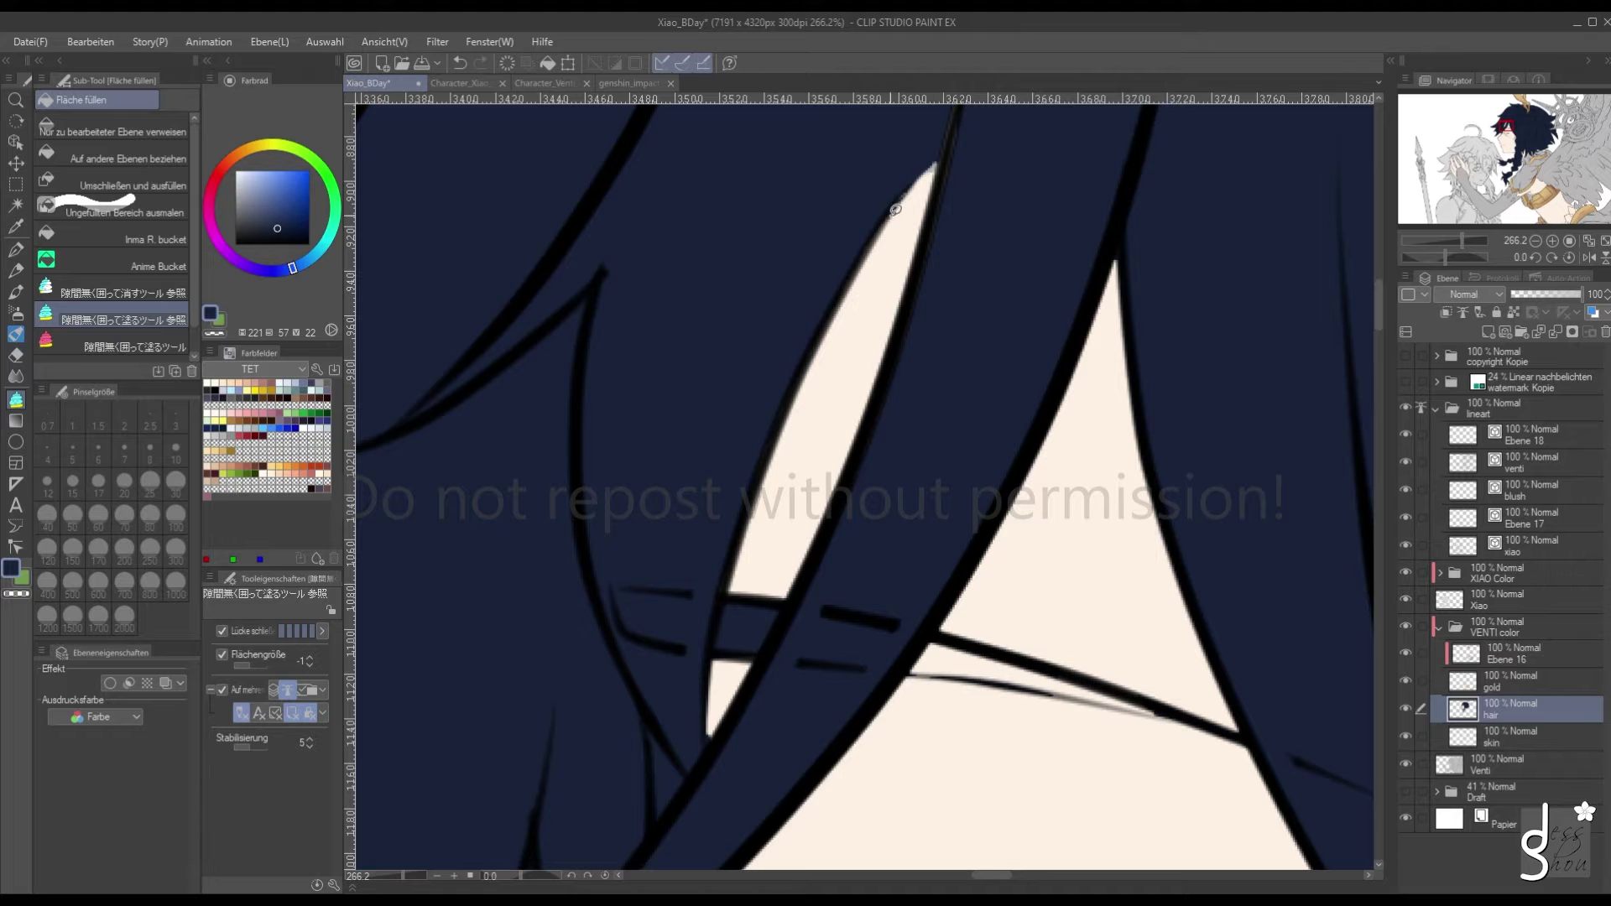
pyautogui.scroll(-4, 863, 234)
pyautogui.scroll(2, 910, 146)
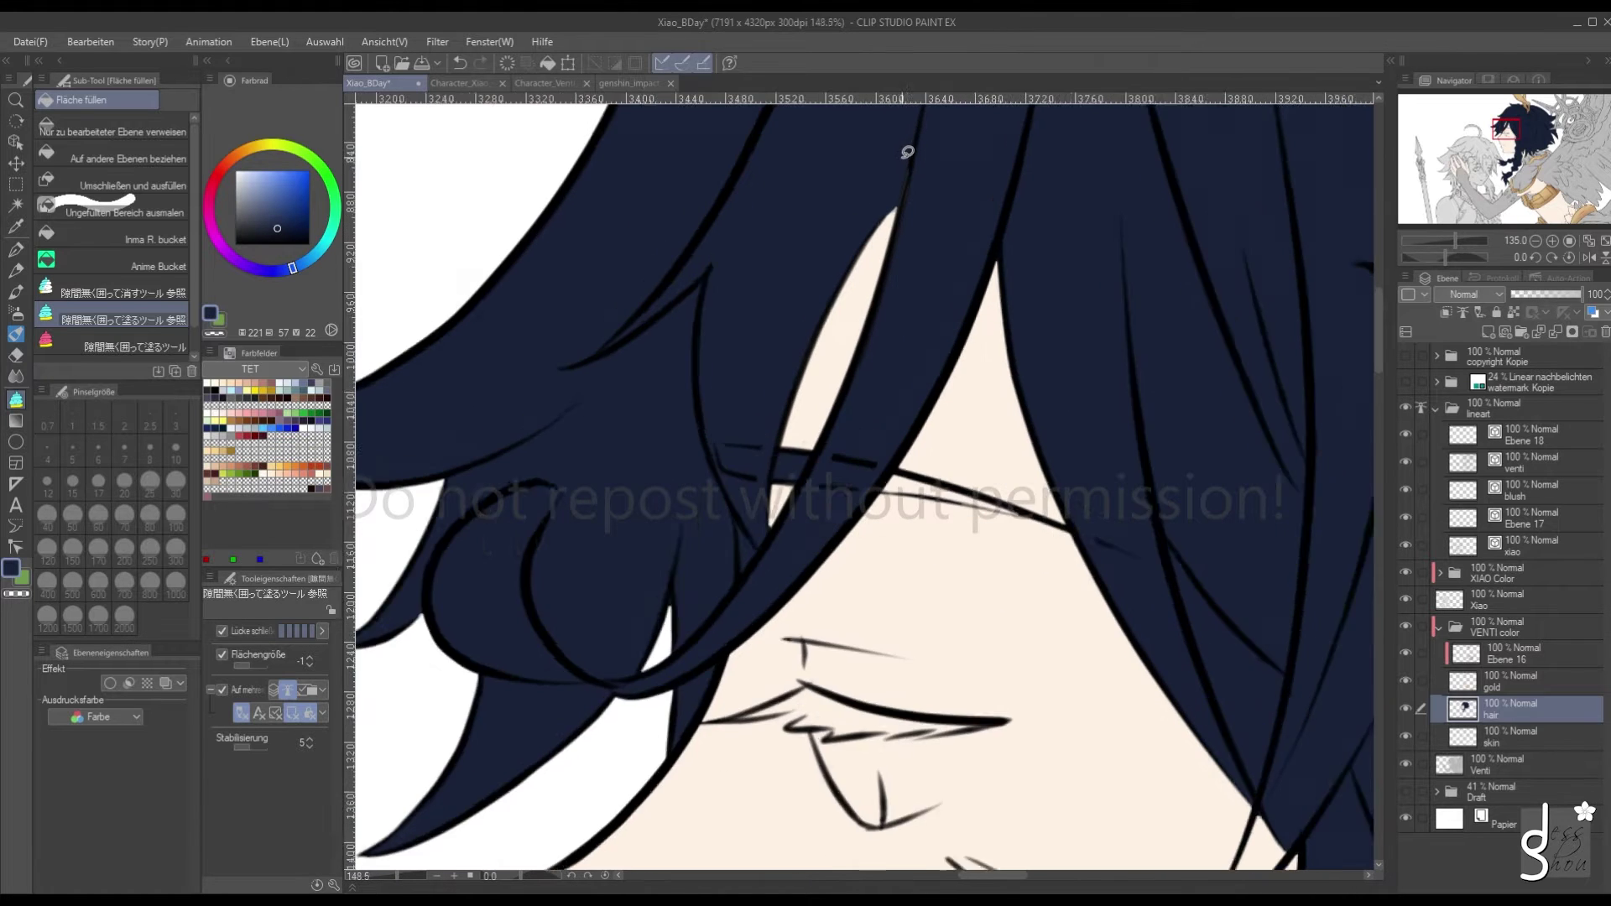
pyautogui.moveTo(906, 151)
pyautogui.mouseDown()
pyautogui.moveTo(883, 286)
pyautogui.moveTo(908, 275)
pyautogui.moveTo(895, 147)
pyautogui.mouseUp()
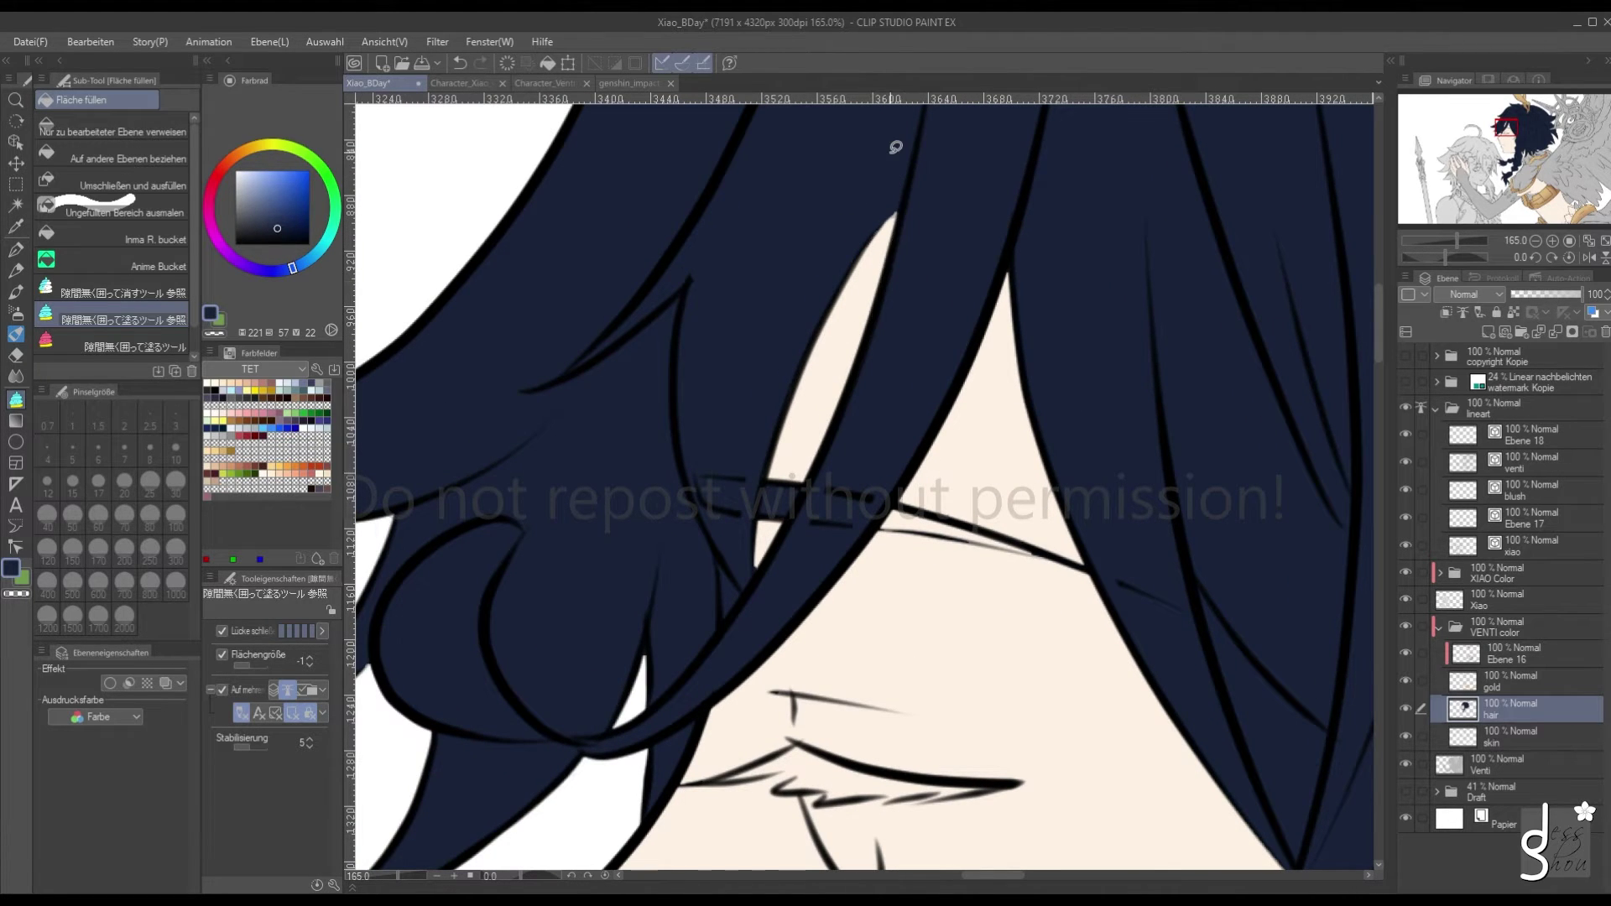
pyautogui.scroll(-3, 892, 139)
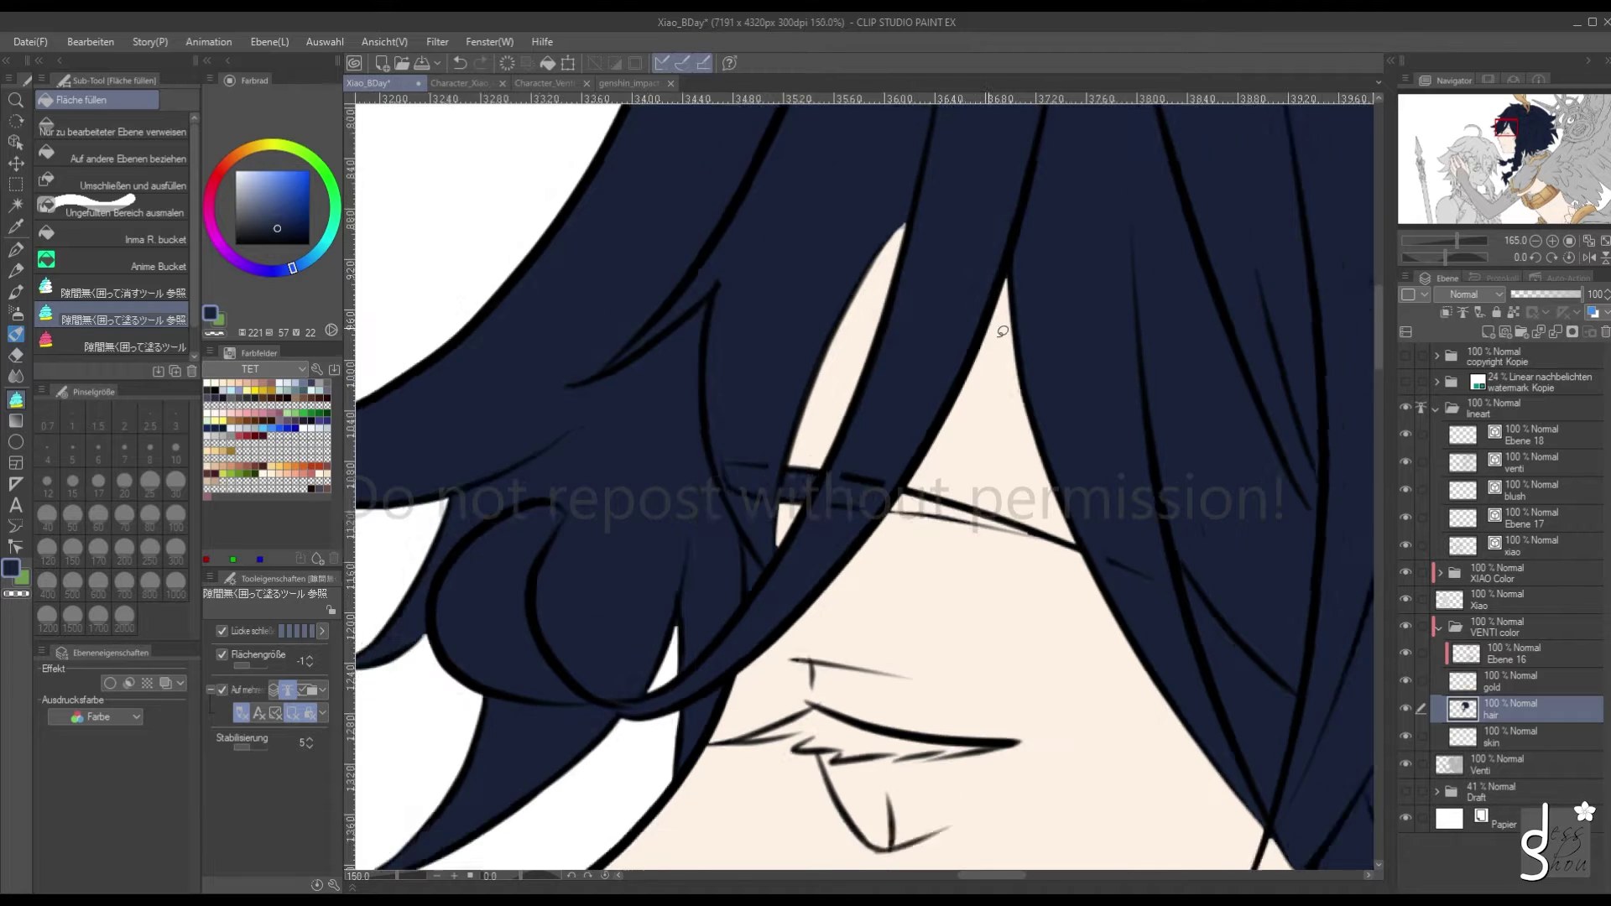
# Clear the hair fill from the tiny triangular gap between the bangs beside the lower end of the forehead opening
pyautogui.scroll(2, 923, 671)
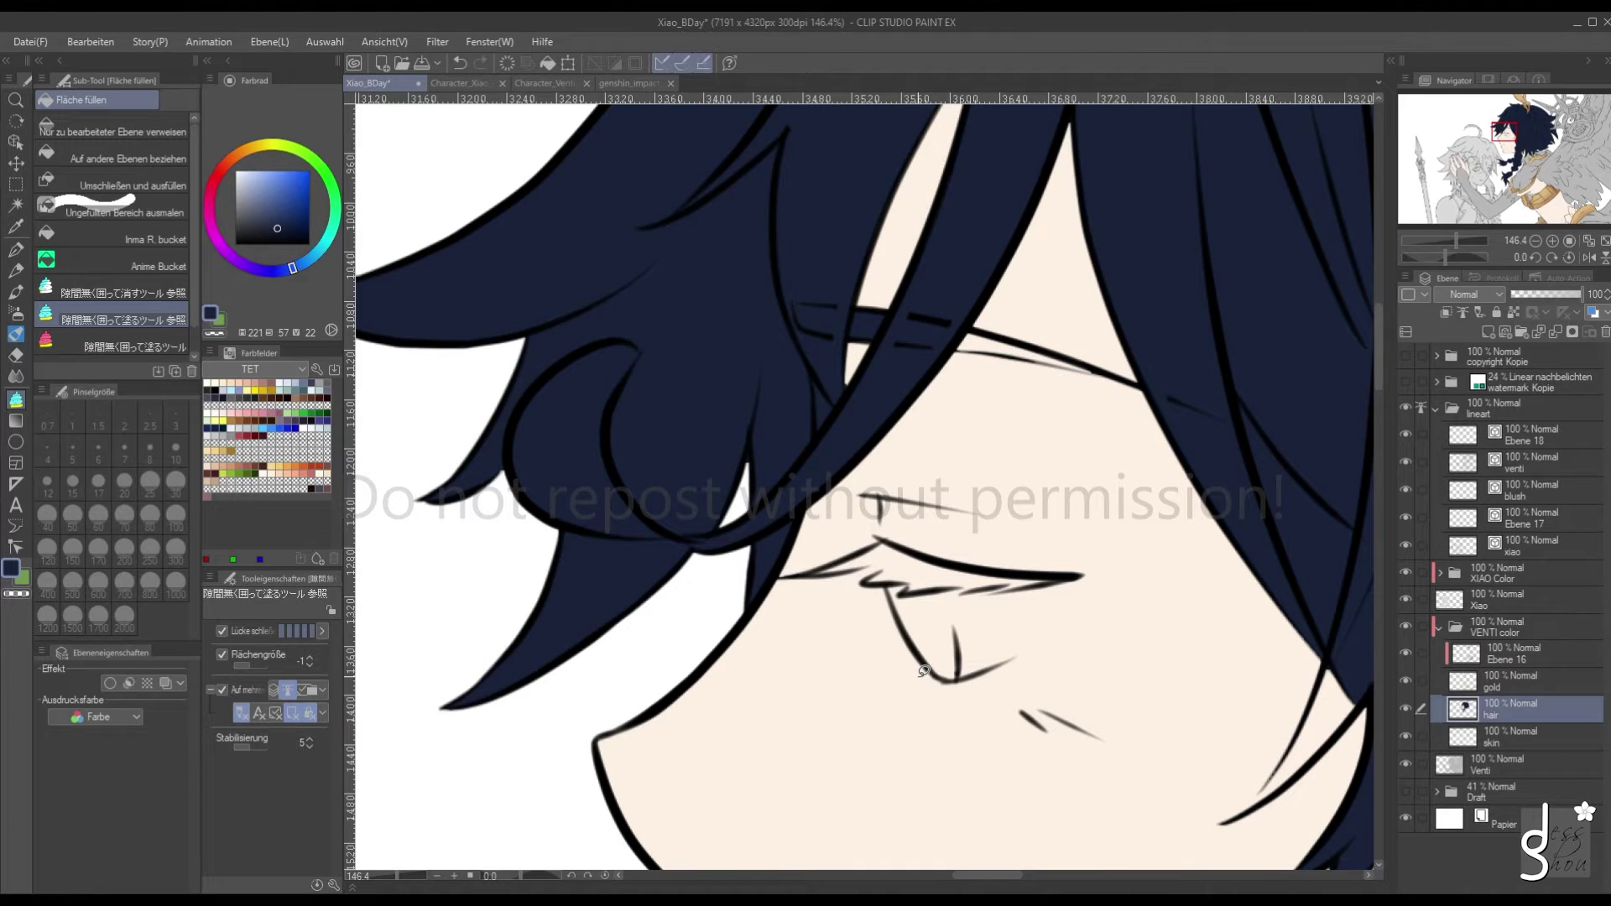
pyautogui.scroll(4, 923, 671)
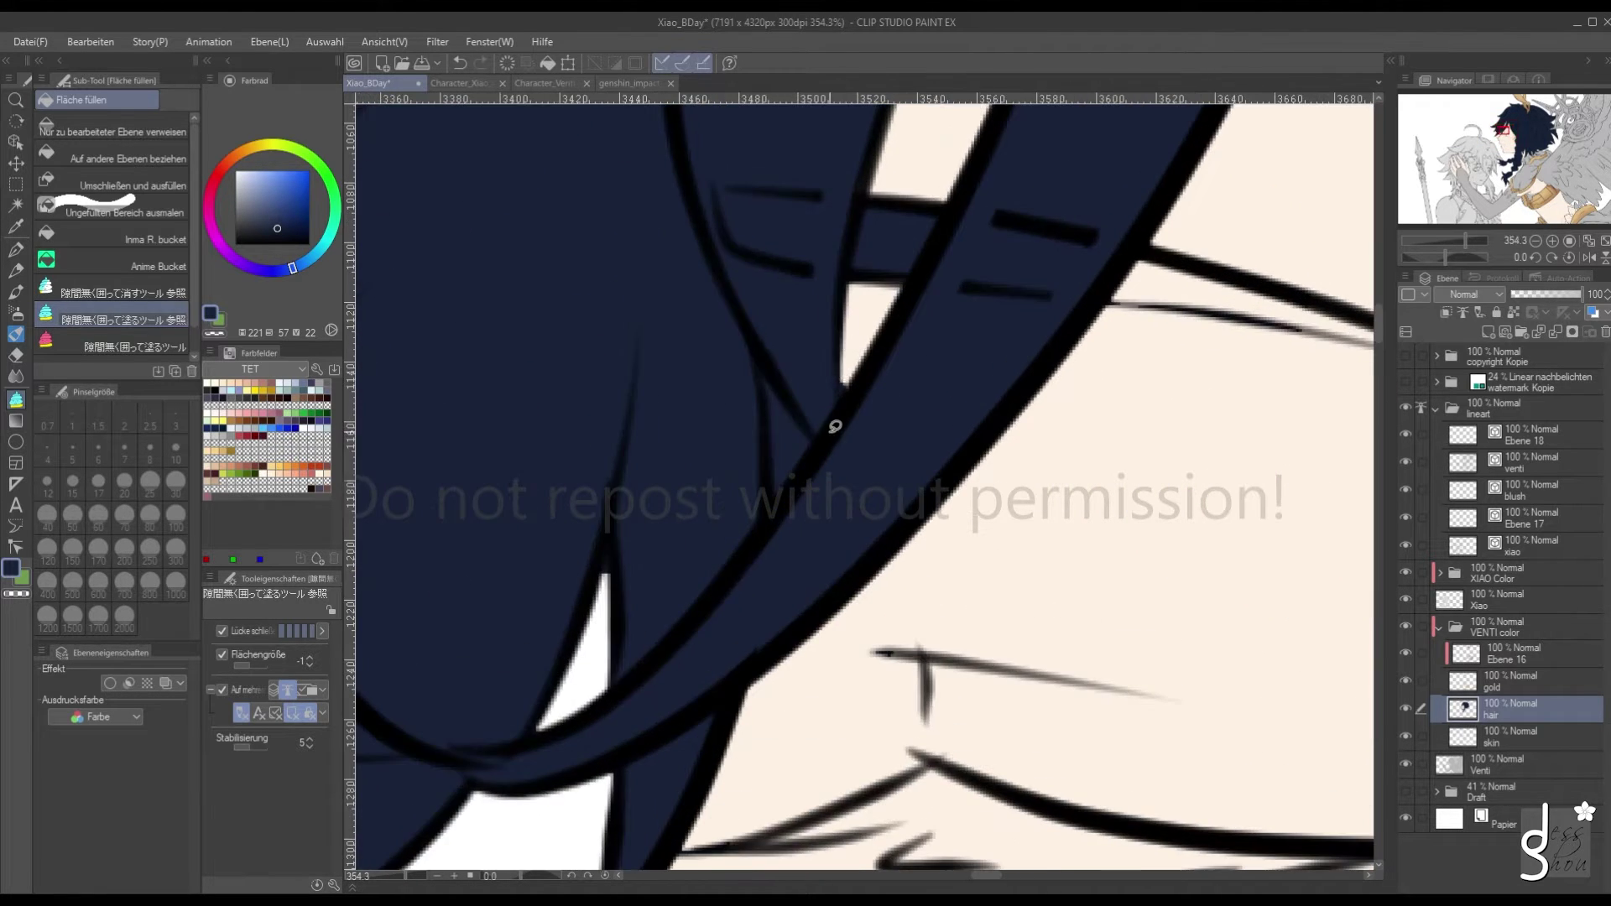
pyautogui.press(',')
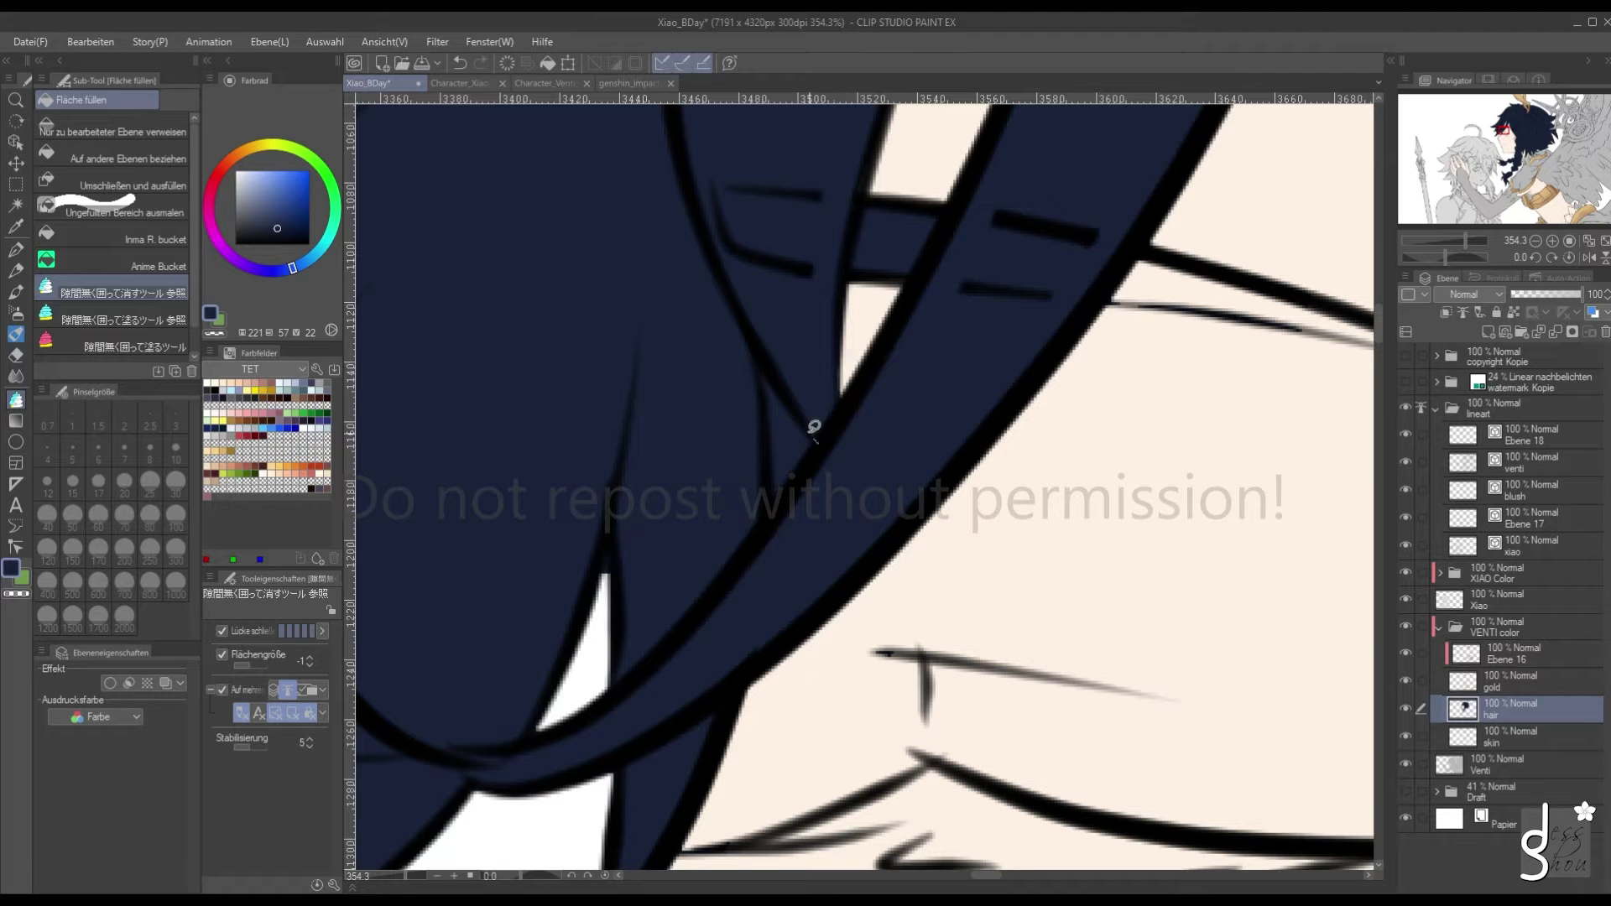
pyautogui.moveTo(818, 442)
pyautogui.mouseDown()
pyautogui.moveTo(761, 361)
pyautogui.moveTo(769, 456)
pyautogui.moveTo(816, 439)
pyautogui.moveTo(813, 425)
pyautogui.mouseUp()
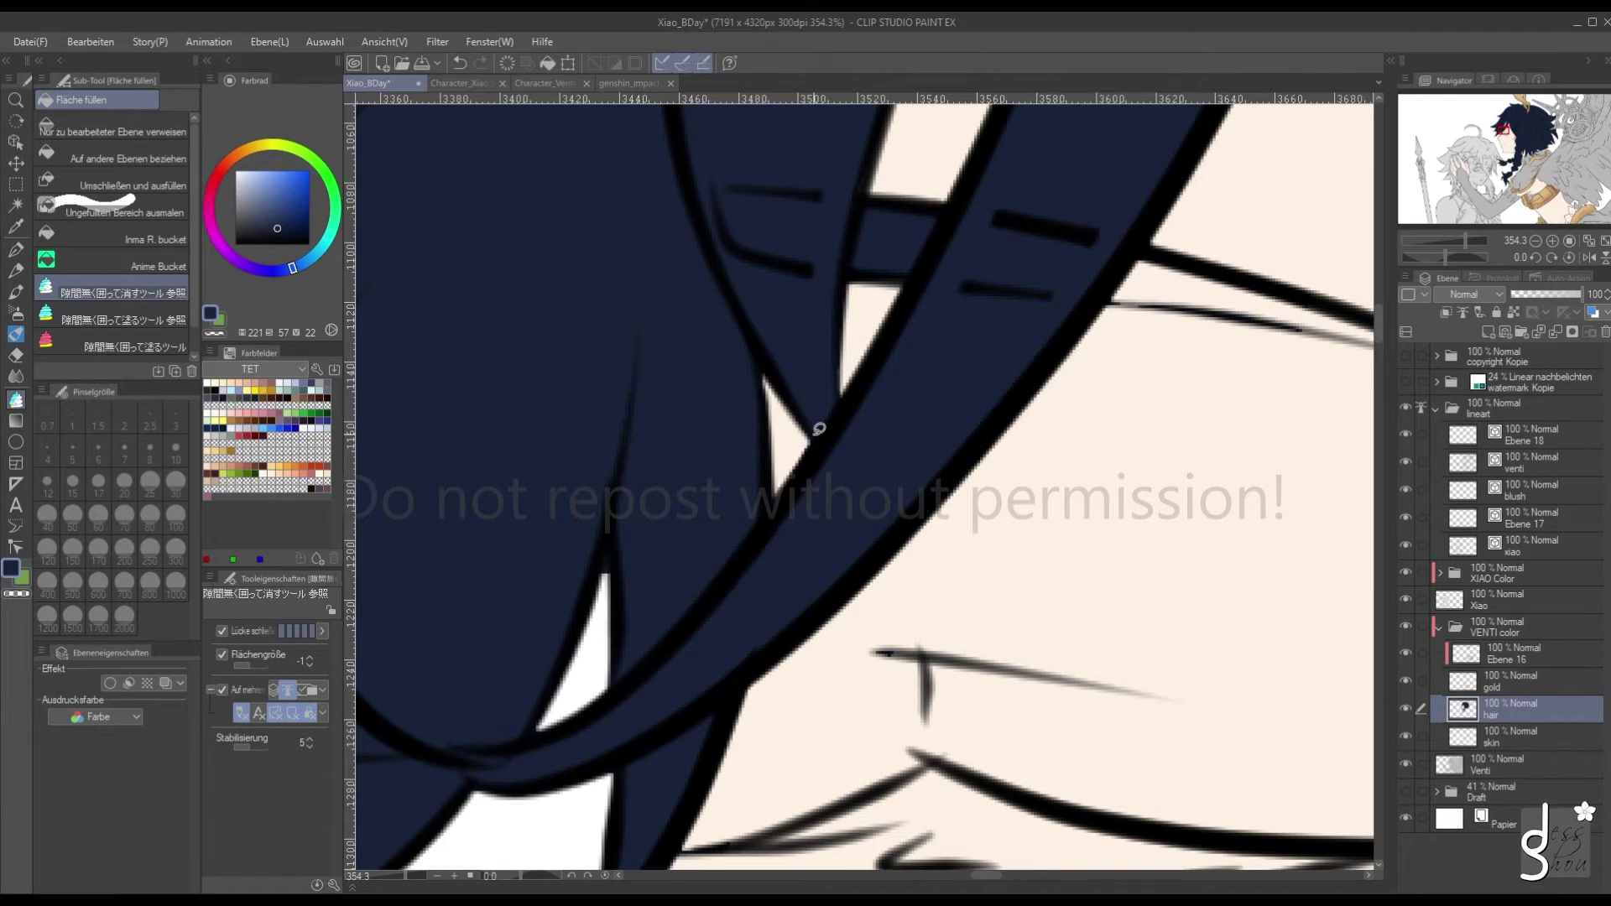
pyautogui.scroll(-5, 813, 424)
pyautogui.scroll(-1, 787, 602)
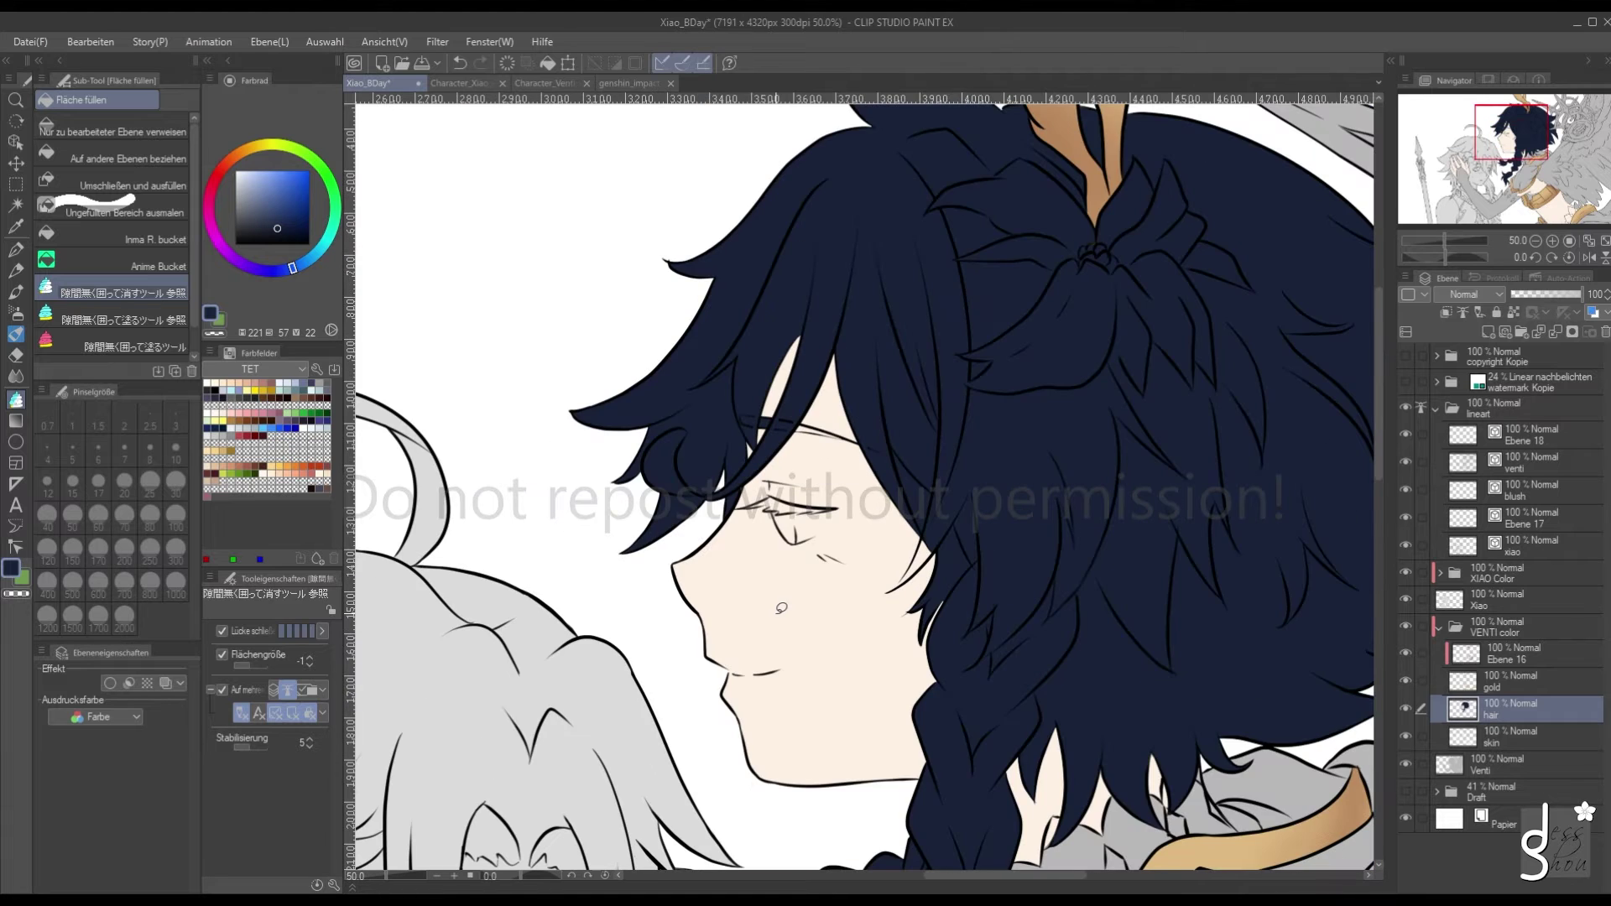
# Try to fill the loose strand tip beside the cheek with dark blue using the enclose-and-fill tool
pyautogui.scroll(1, 781, 608)
pyautogui.click(124, 320)
pyautogui.scroll(2, 1012, 415)
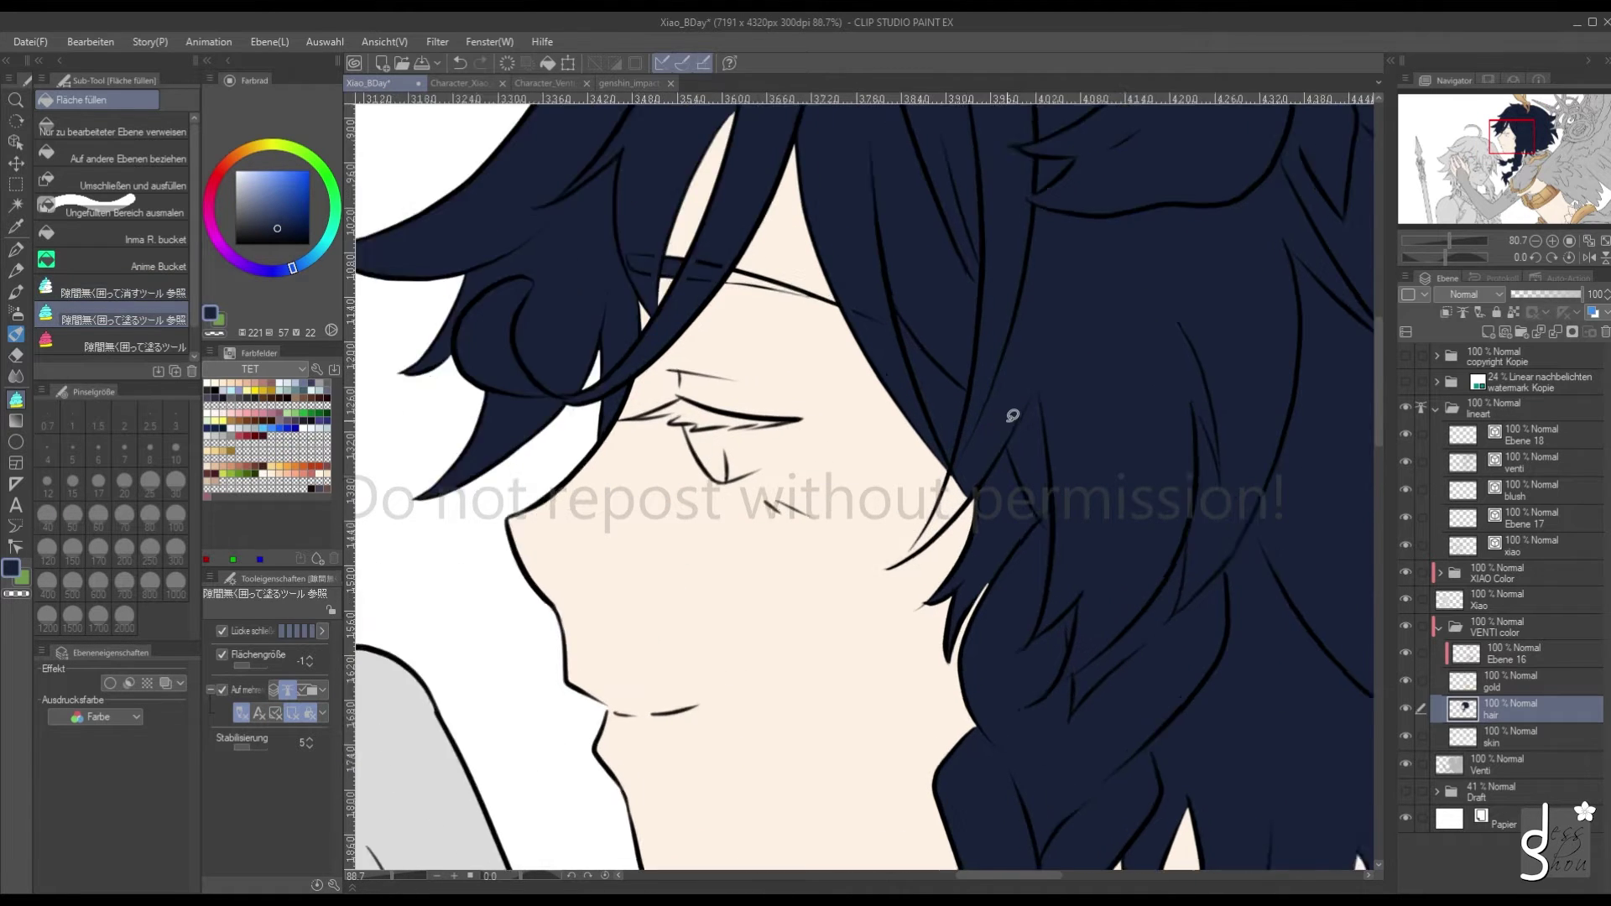
pyautogui.scroll(3, 1012, 415)
pyautogui.moveTo(848, 648)
pyautogui.mouseDown()
pyautogui.moveTo(928, 496)
pyautogui.moveTo(954, 486)
pyautogui.moveTo(966, 538)
pyautogui.moveTo(860, 642)
pyautogui.mouseUp()
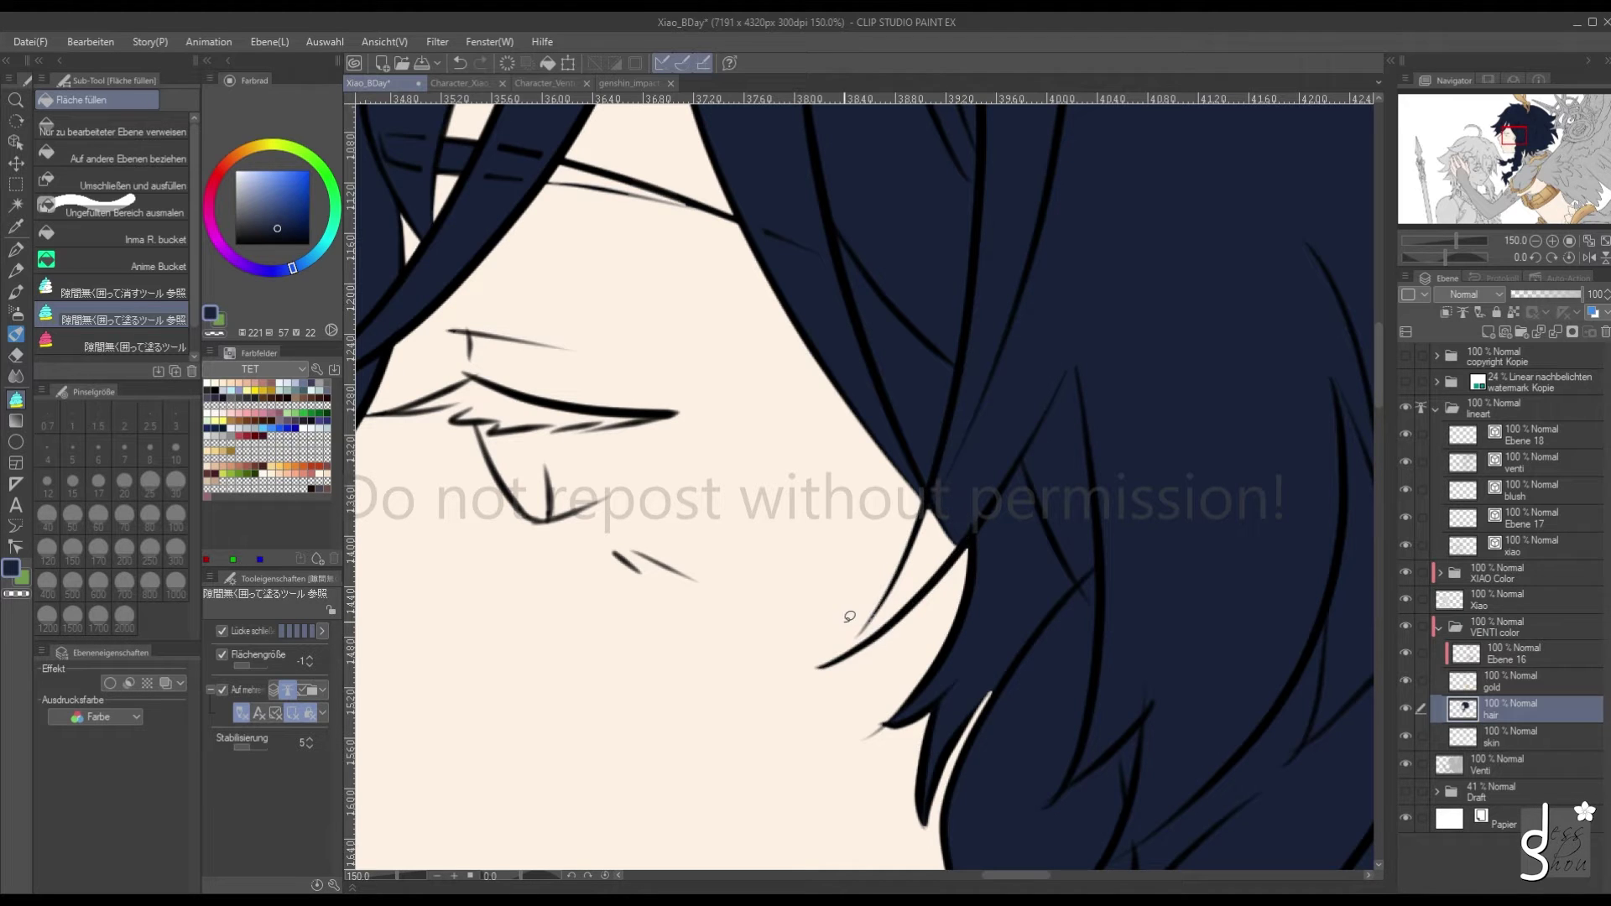
# Pull the end anchor point of the thin cheek strand on the venti lineart layer down to meet the neighbouring strand line
pyautogui.click(13, 251)
pyautogui.click(16, 547)
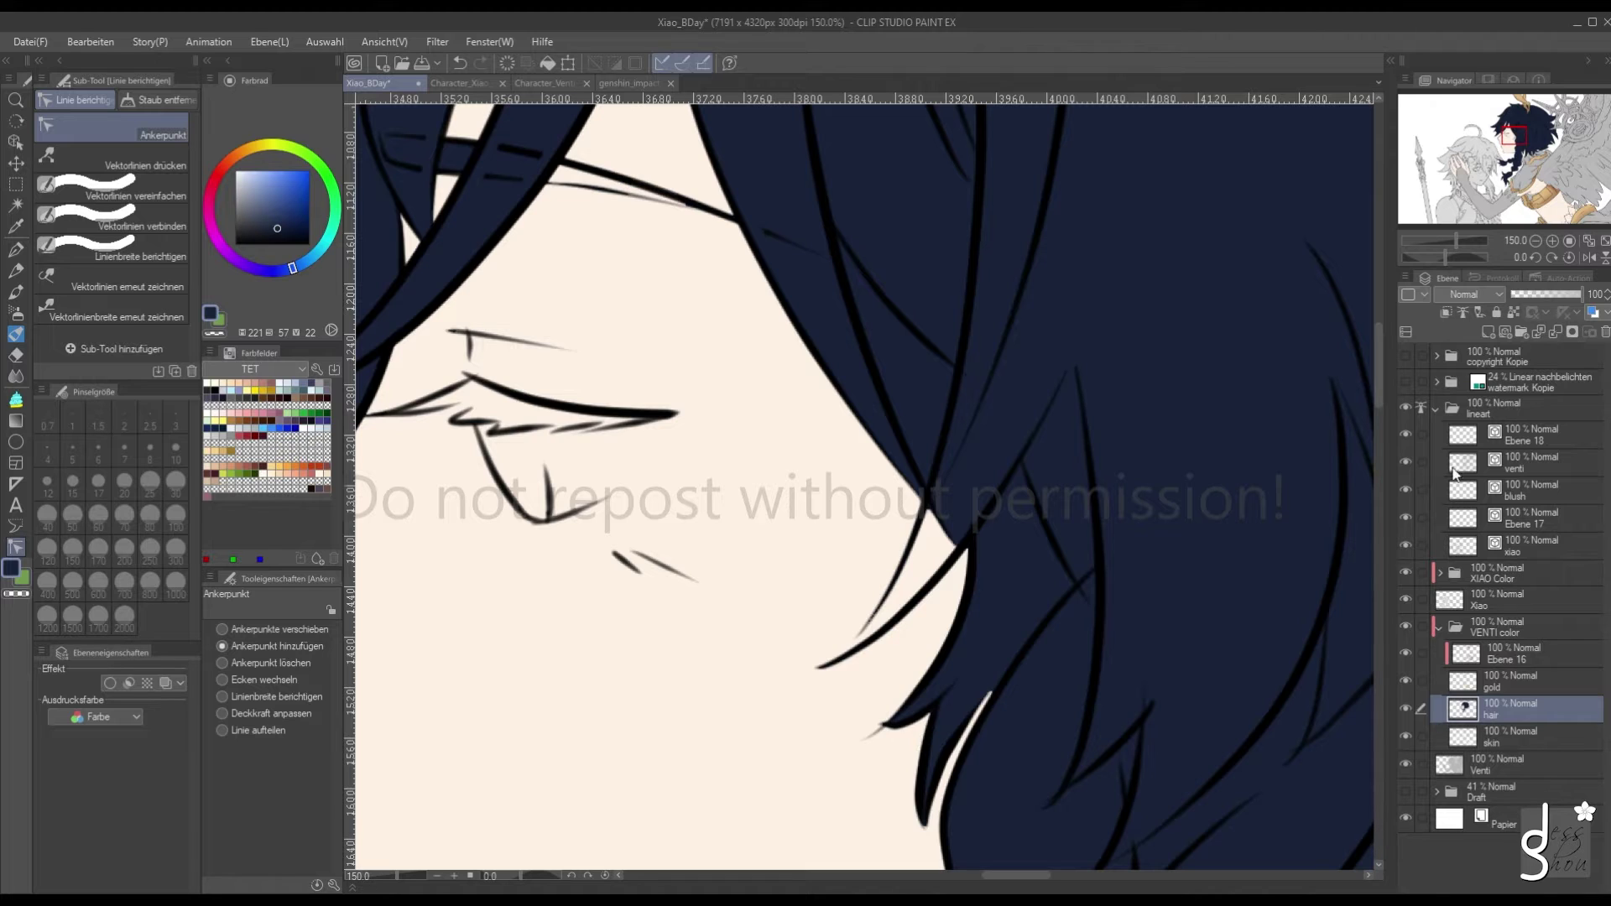
pyautogui.click(1466, 470)
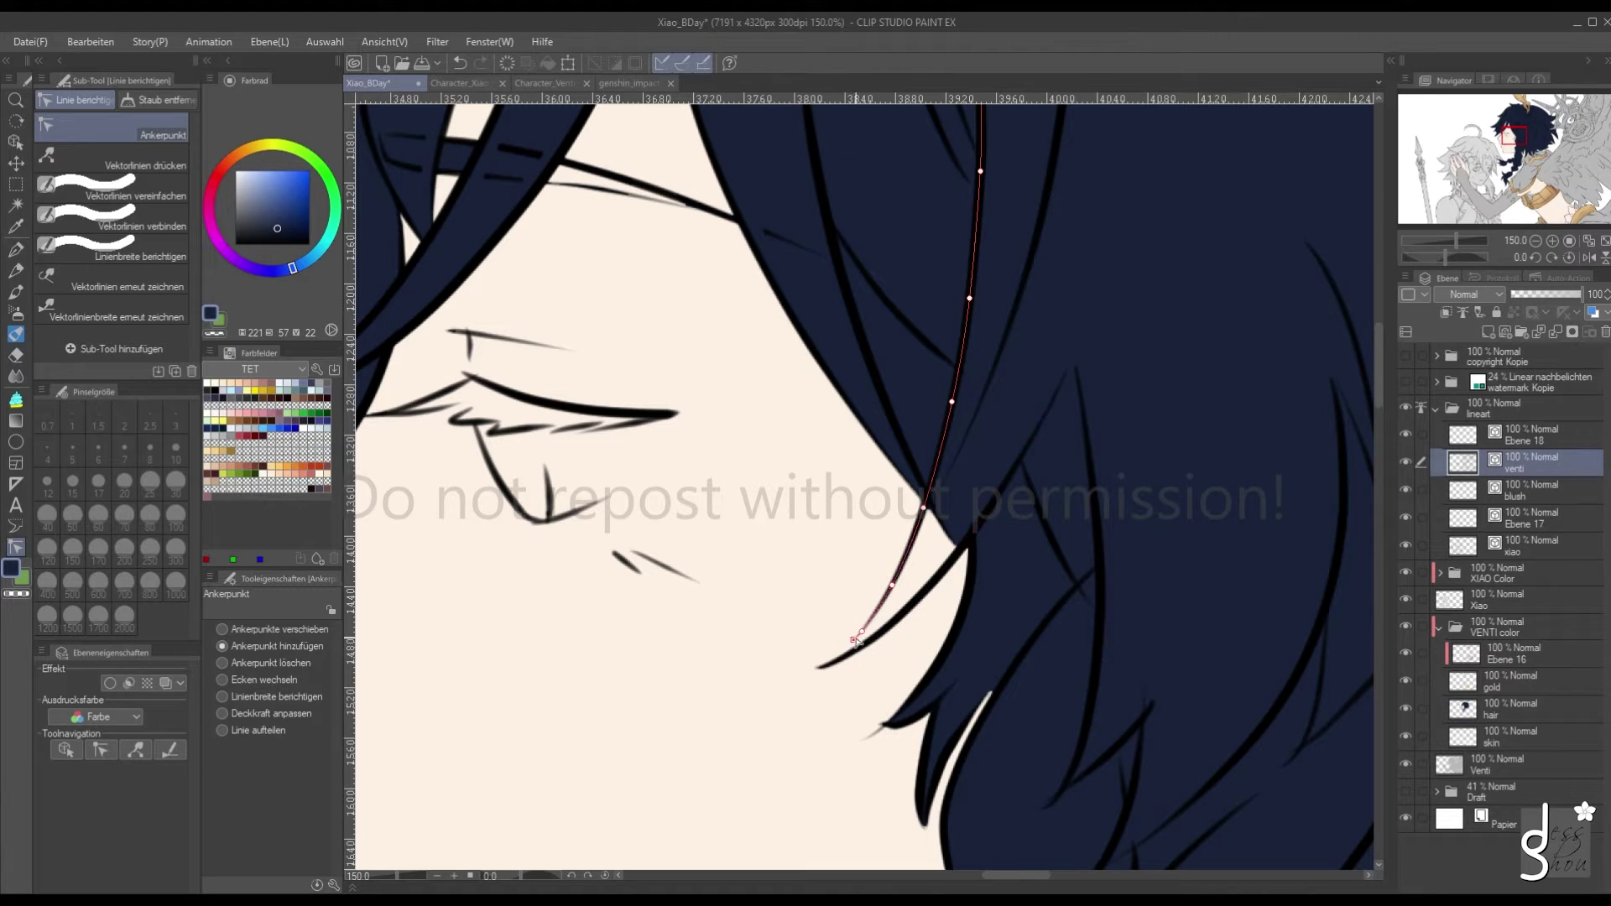
pyautogui.moveTo(860, 638); pyautogui.dragTo(848, 652)
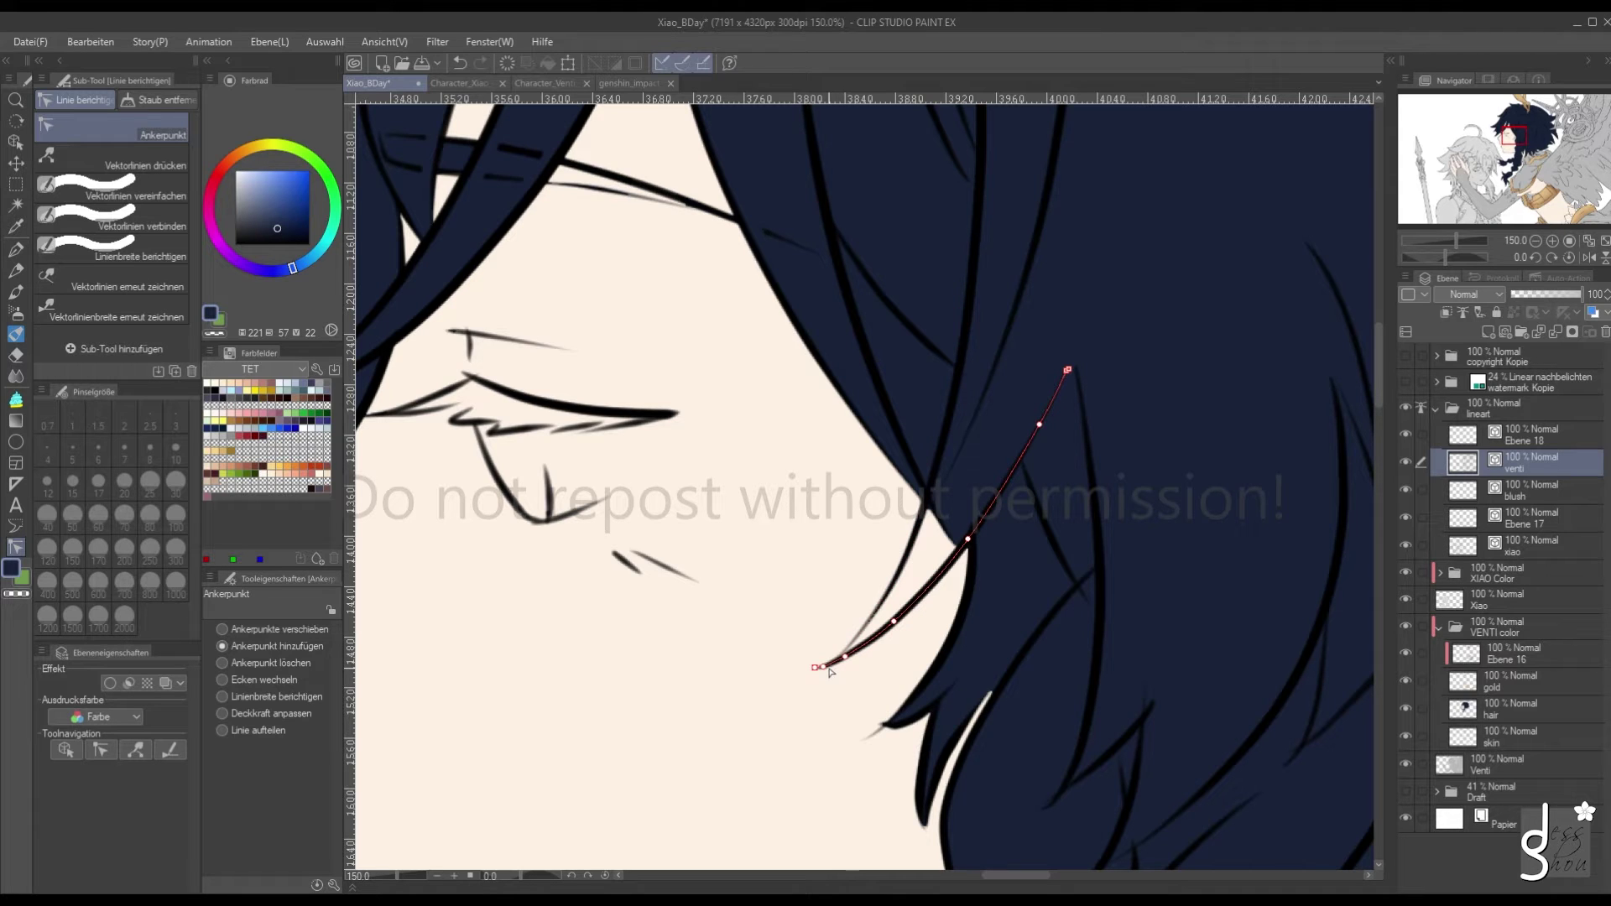
# Fill the closed strand tip beside the cheek with dark blue on the hair layer
pyautogui.click(1461, 713)
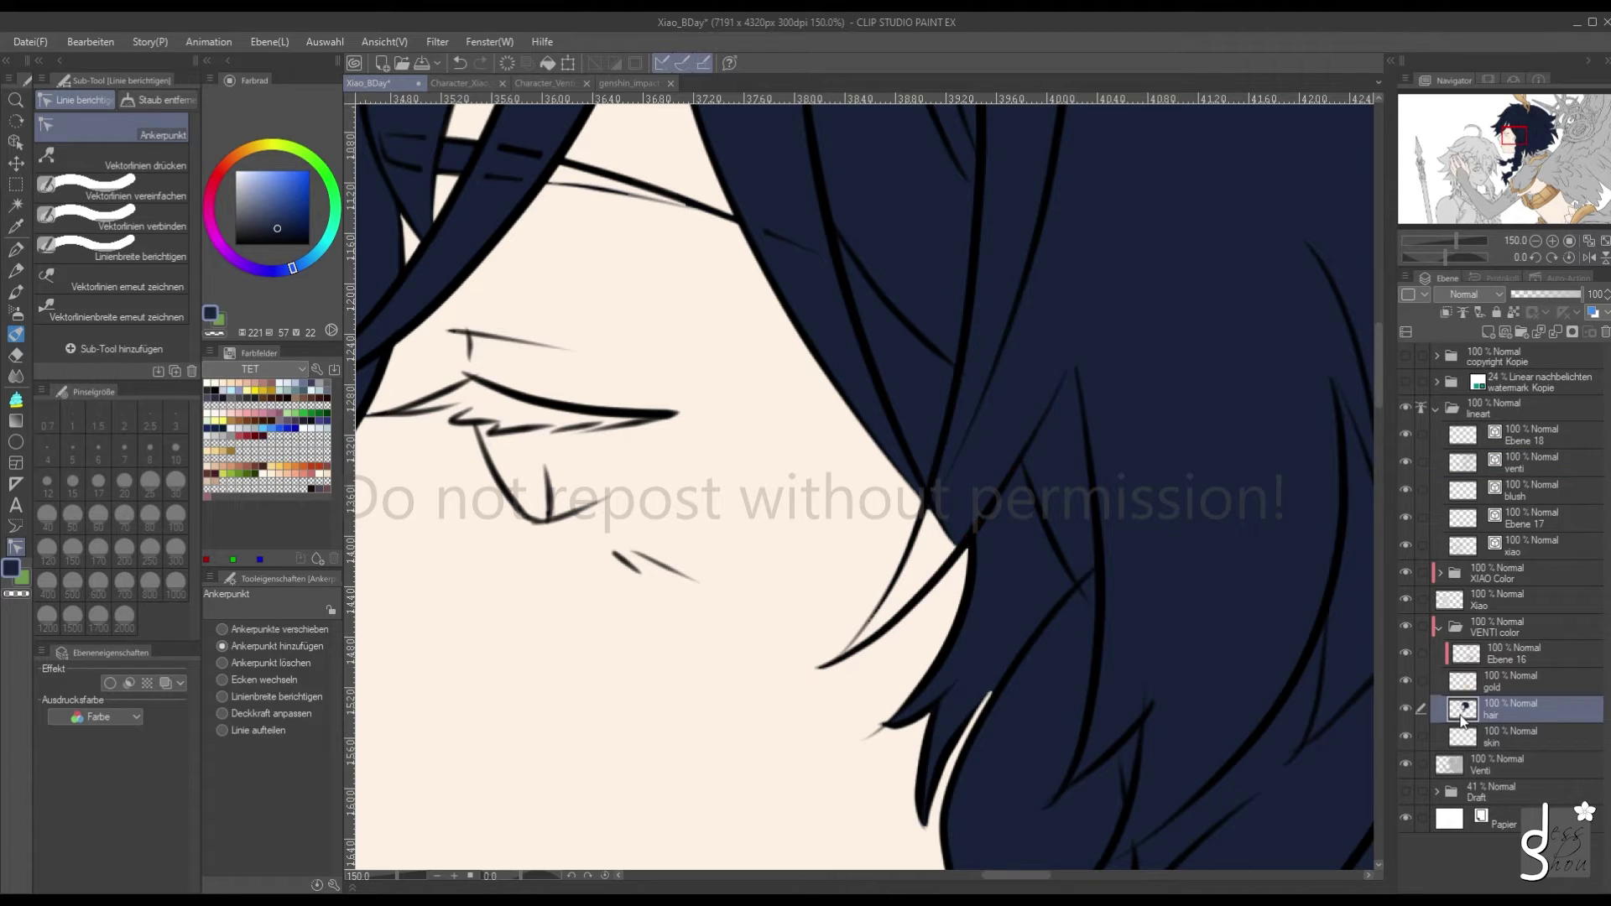
pyautogui.click(16, 399)
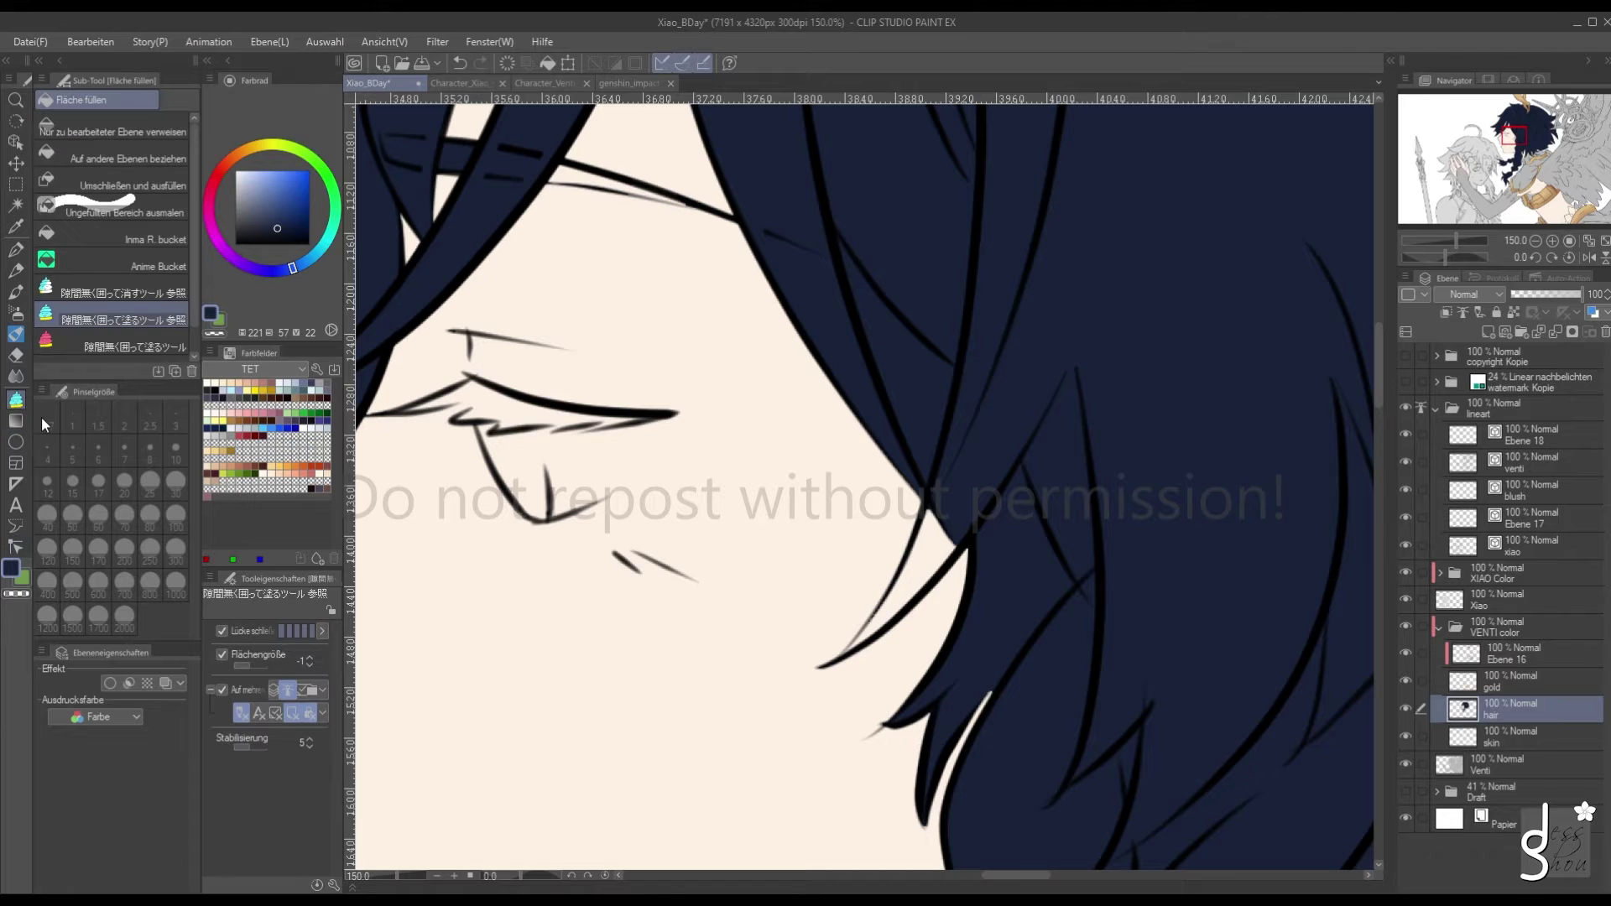
pyautogui.moveTo(927, 493)
pyautogui.mouseDown()
pyautogui.moveTo(891, 579)
pyautogui.moveTo(803, 672)
pyautogui.moveTo(890, 634)
pyautogui.moveTo(960, 556)
pyautogui.moveTo(952, 506)
pyautogui.moveTo(853, 648)
pyautogui.moveTo(965, 541)
pyautogui.moveTo(956, 484)
pyautogui.moveTo(923, 482)
pyautogui.mouseUp()
pyautogui.scroll(-2, 786, 253)
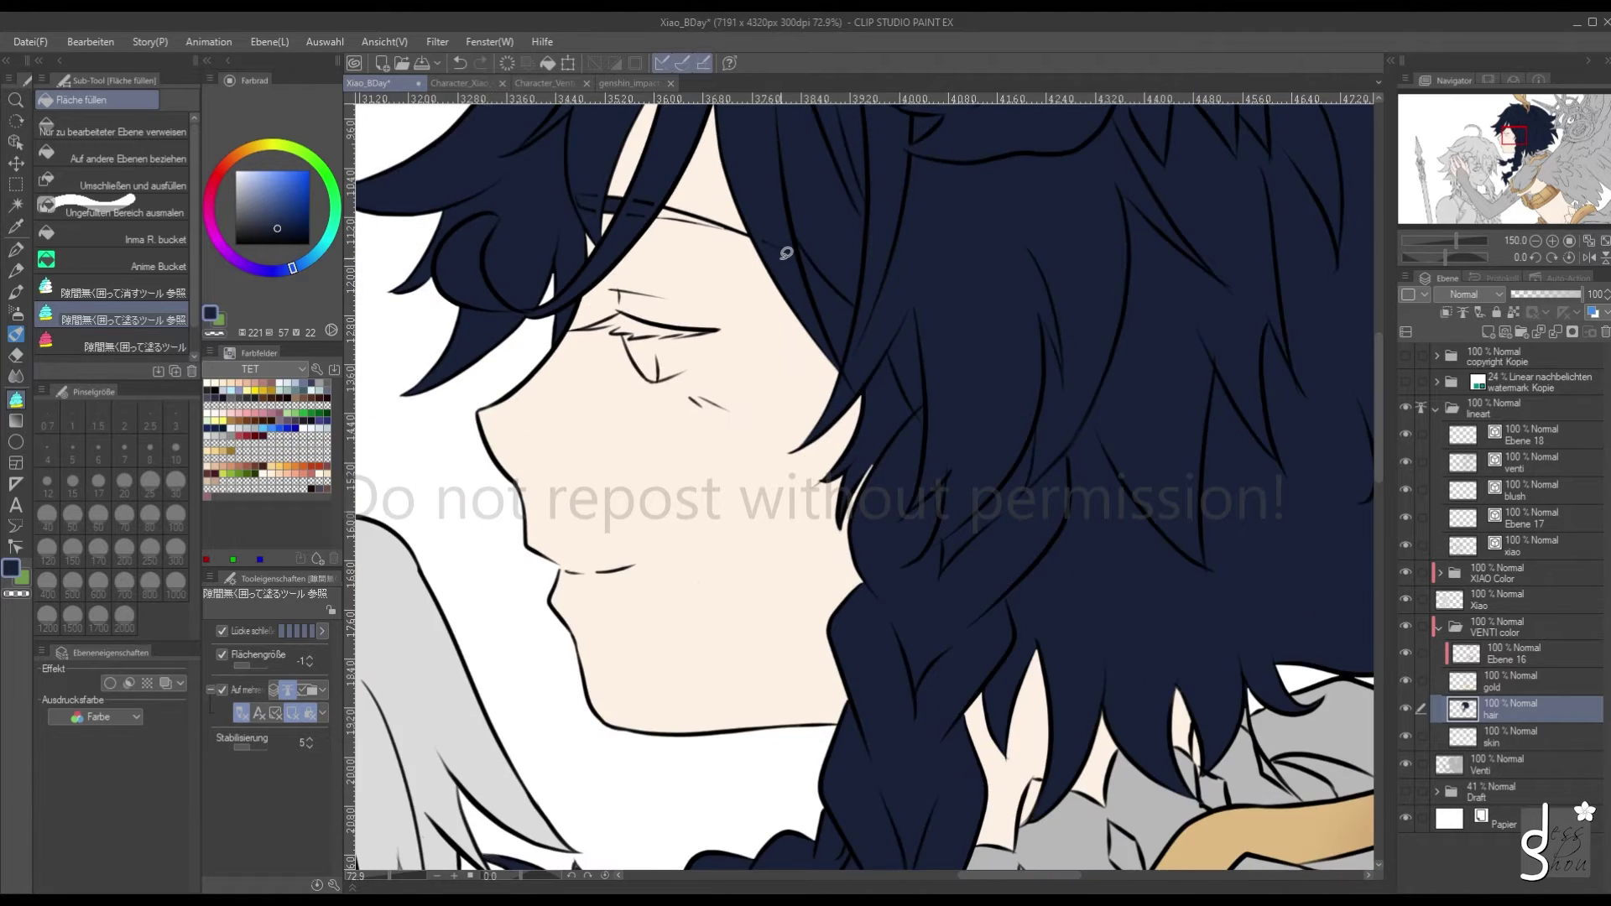
pyautogui.scroll(4, 813, 470)
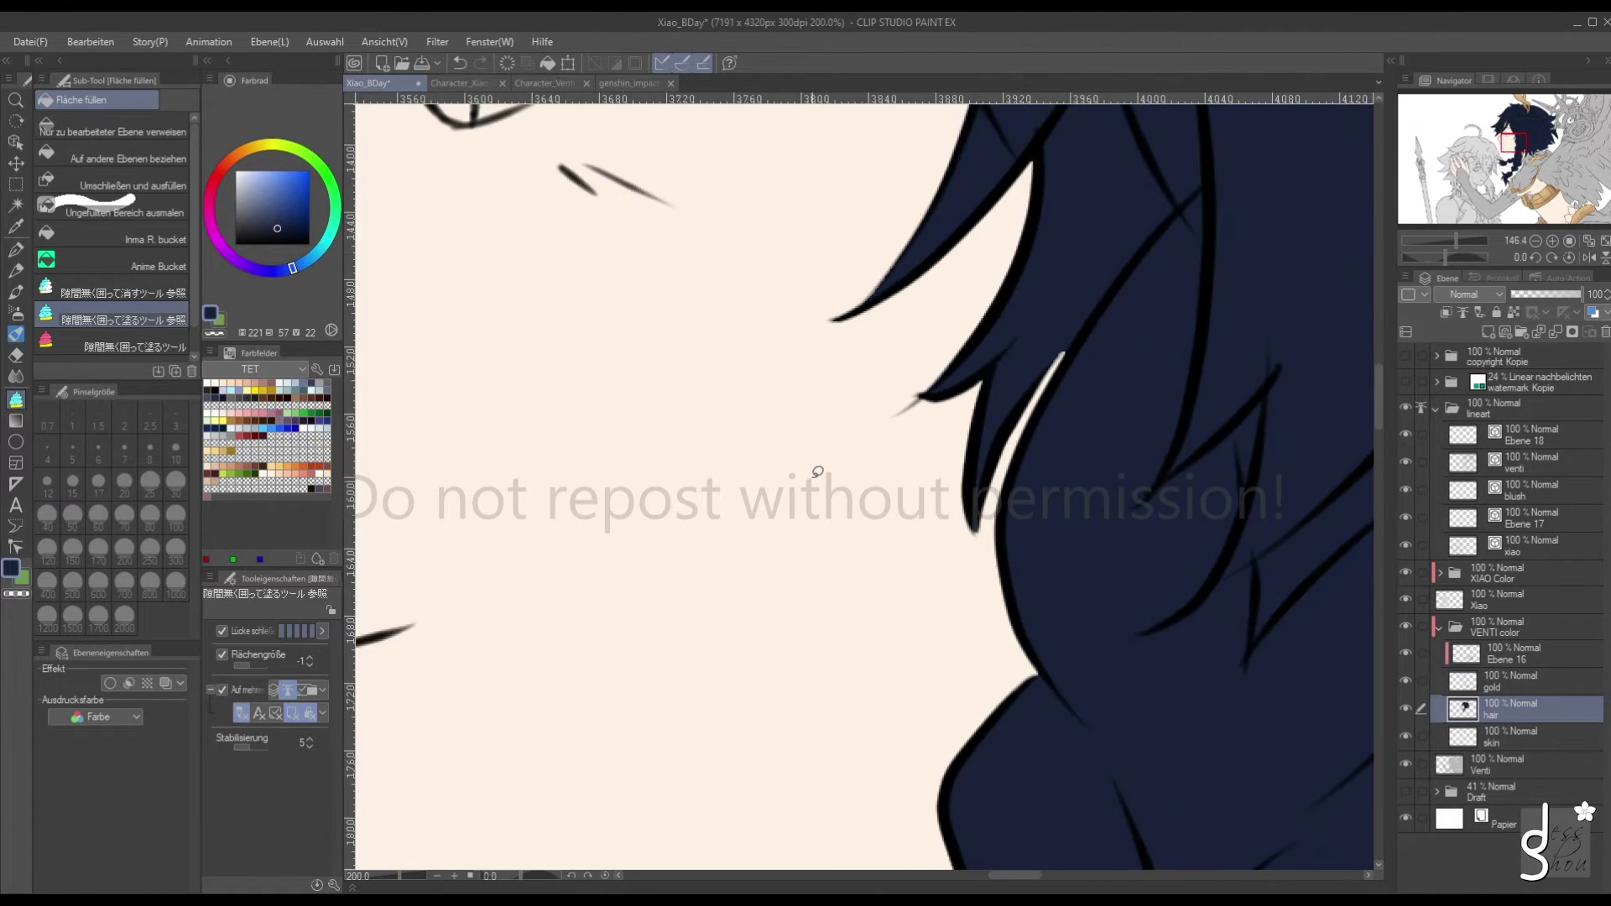
pyautogui.scroll(-4, 817, 471)
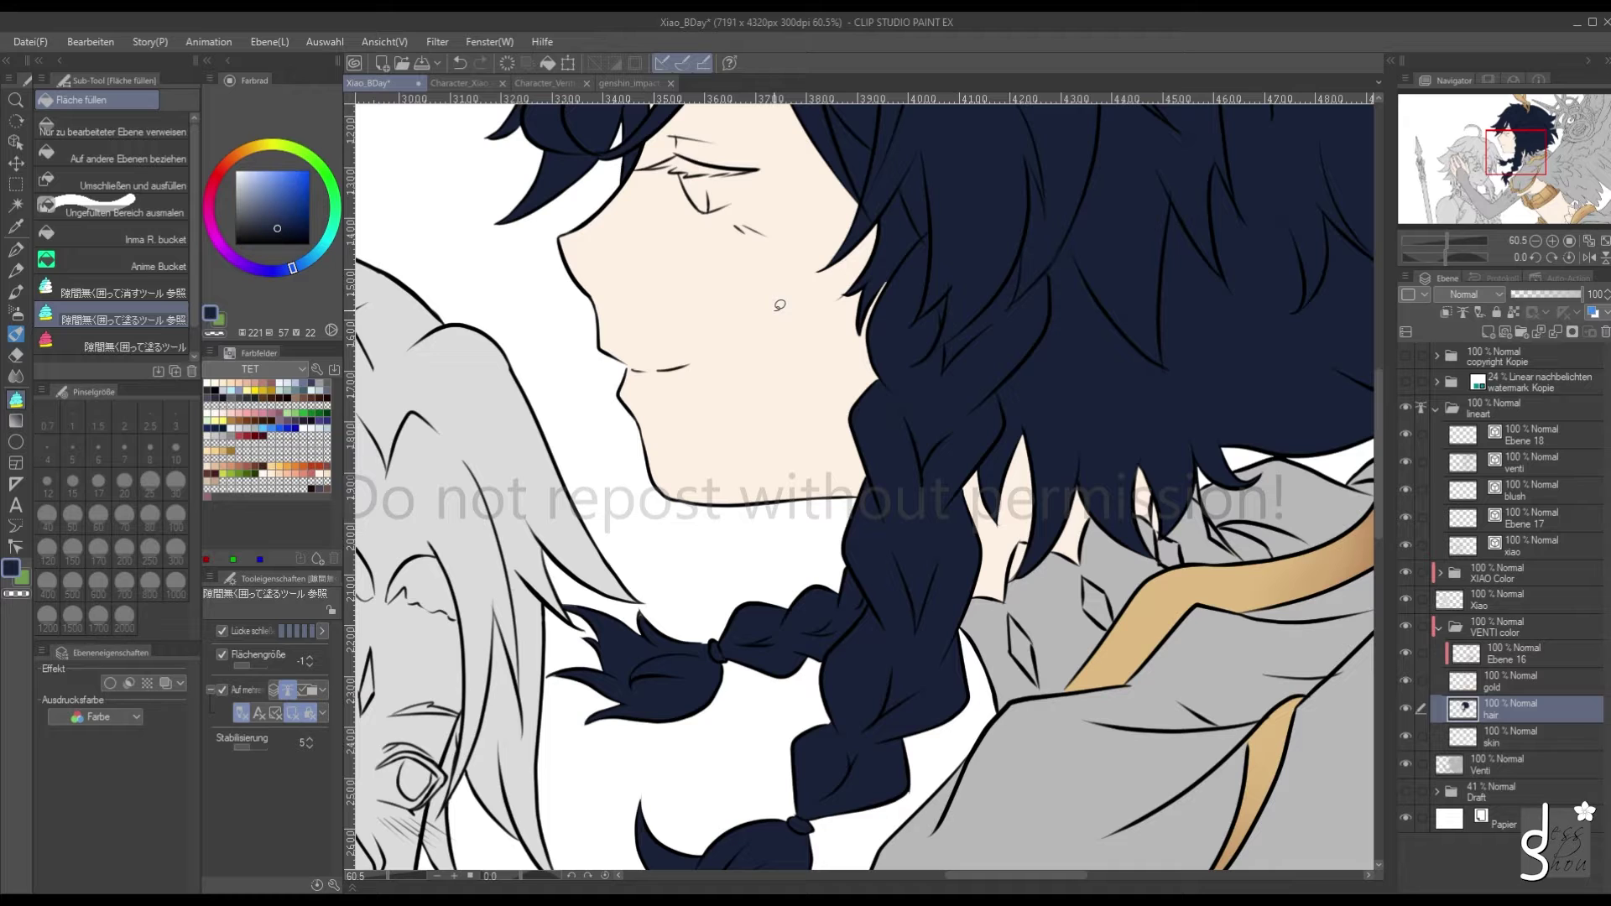
# Sample the grey base of the braid tuft on the Venti layer with the hair hidden, restore the hair and ready the G-Pen
pyautogui.scroll(-2, 778, 305)
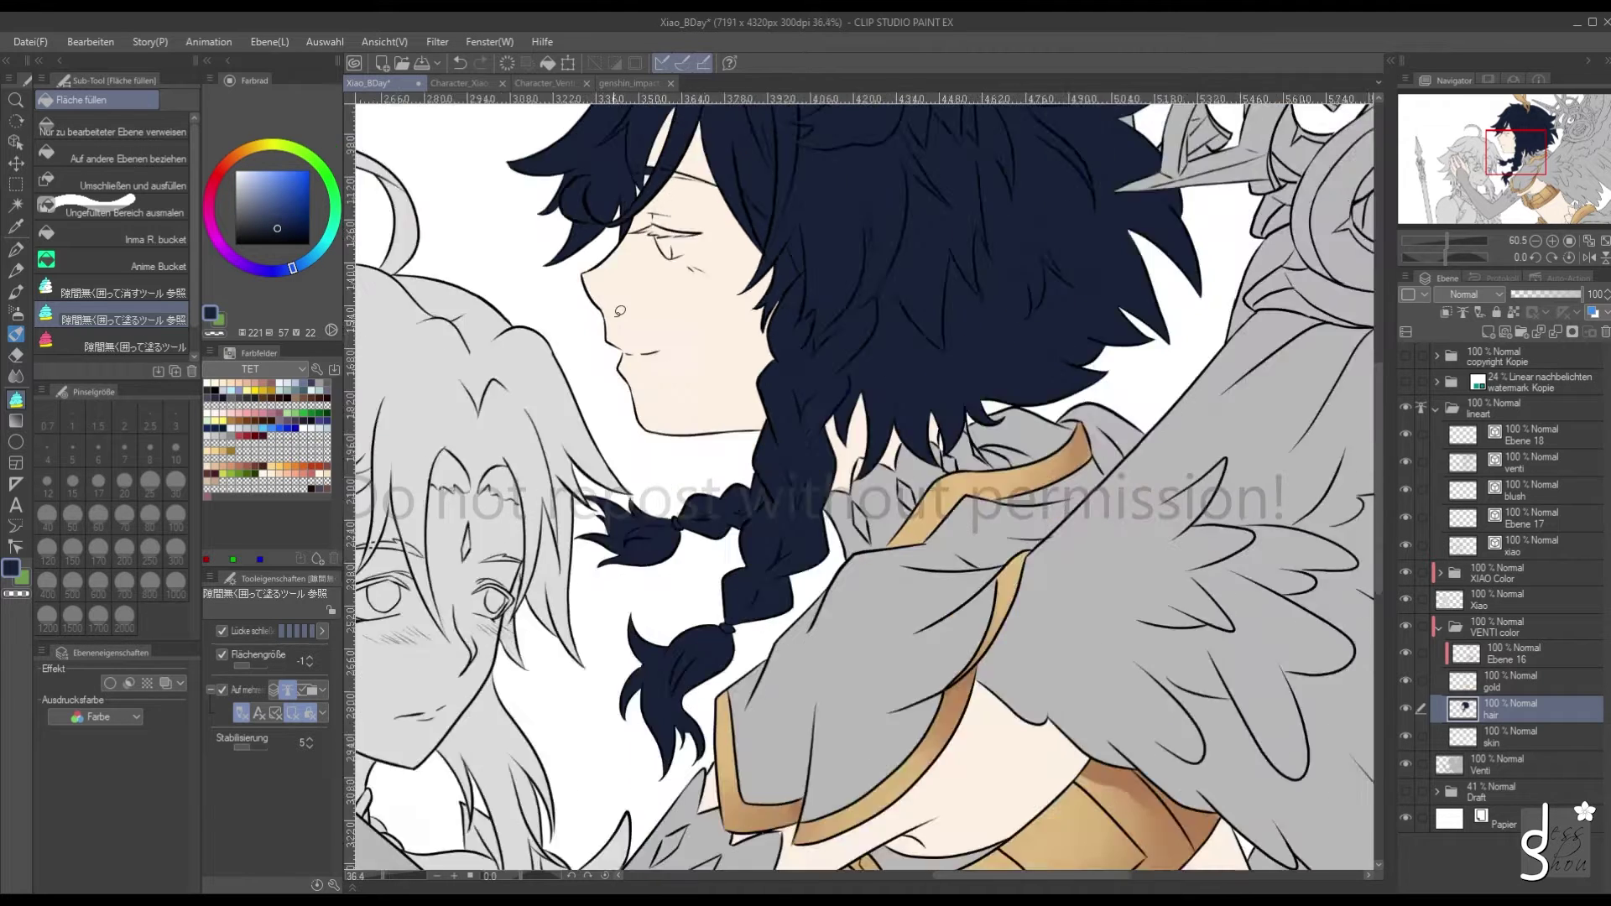
pyautogui.scroll(5, 597, 514)
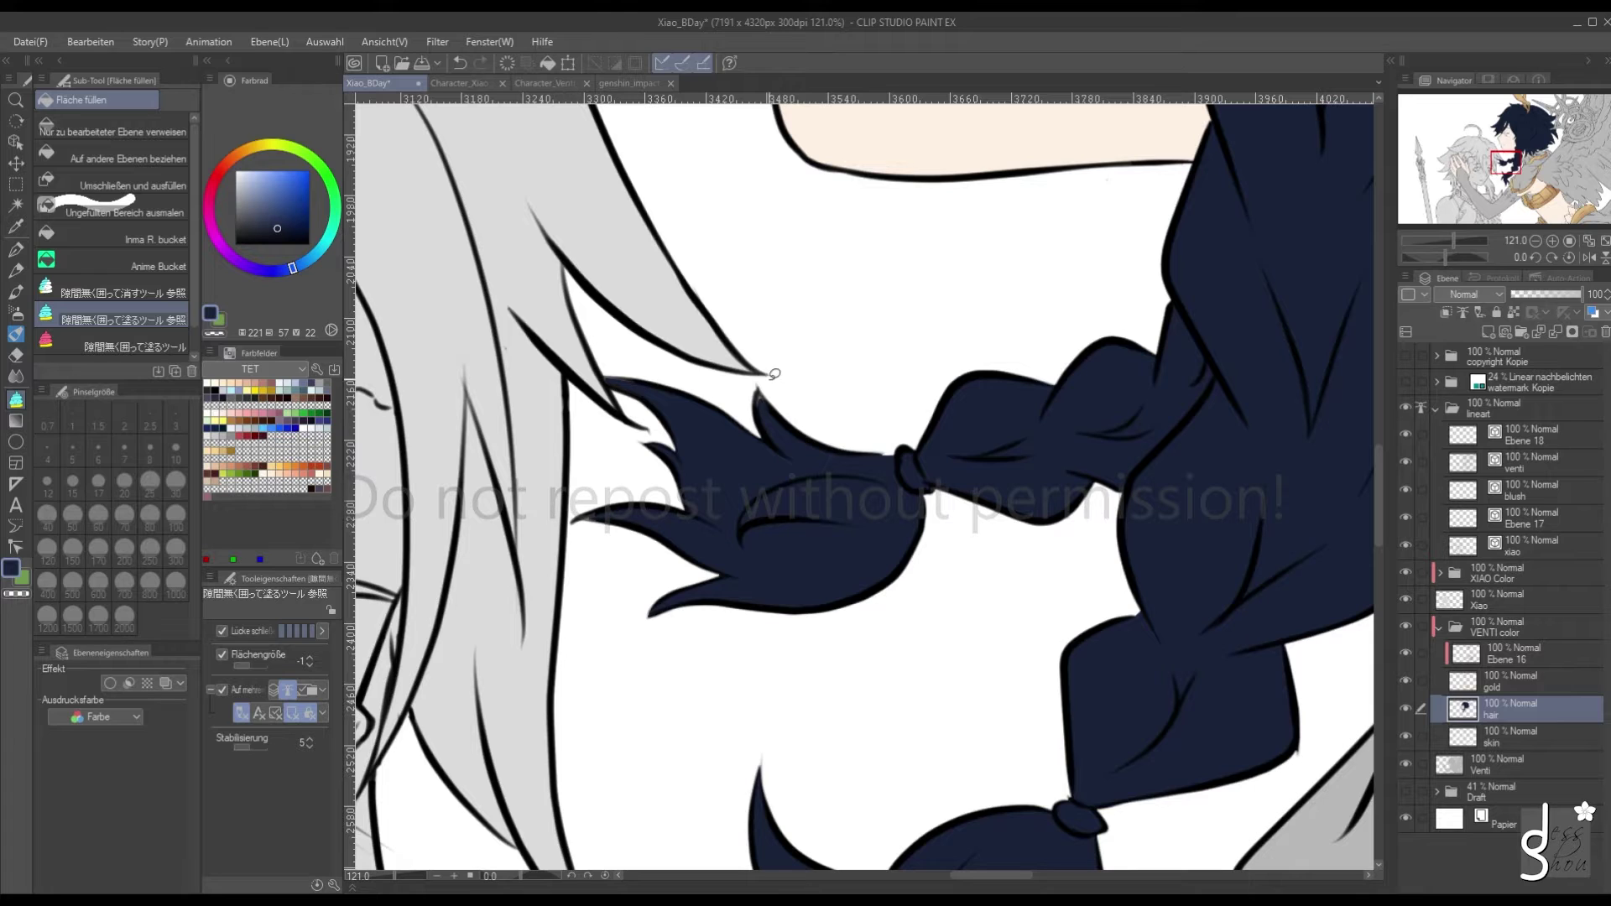
pyautogui.click(1407, 710)
pyautogui.click(1502, 764)
pyautogui.keyDown('alt'); pyautogui.click(808, 443); pyautogui.keyUp('alt')
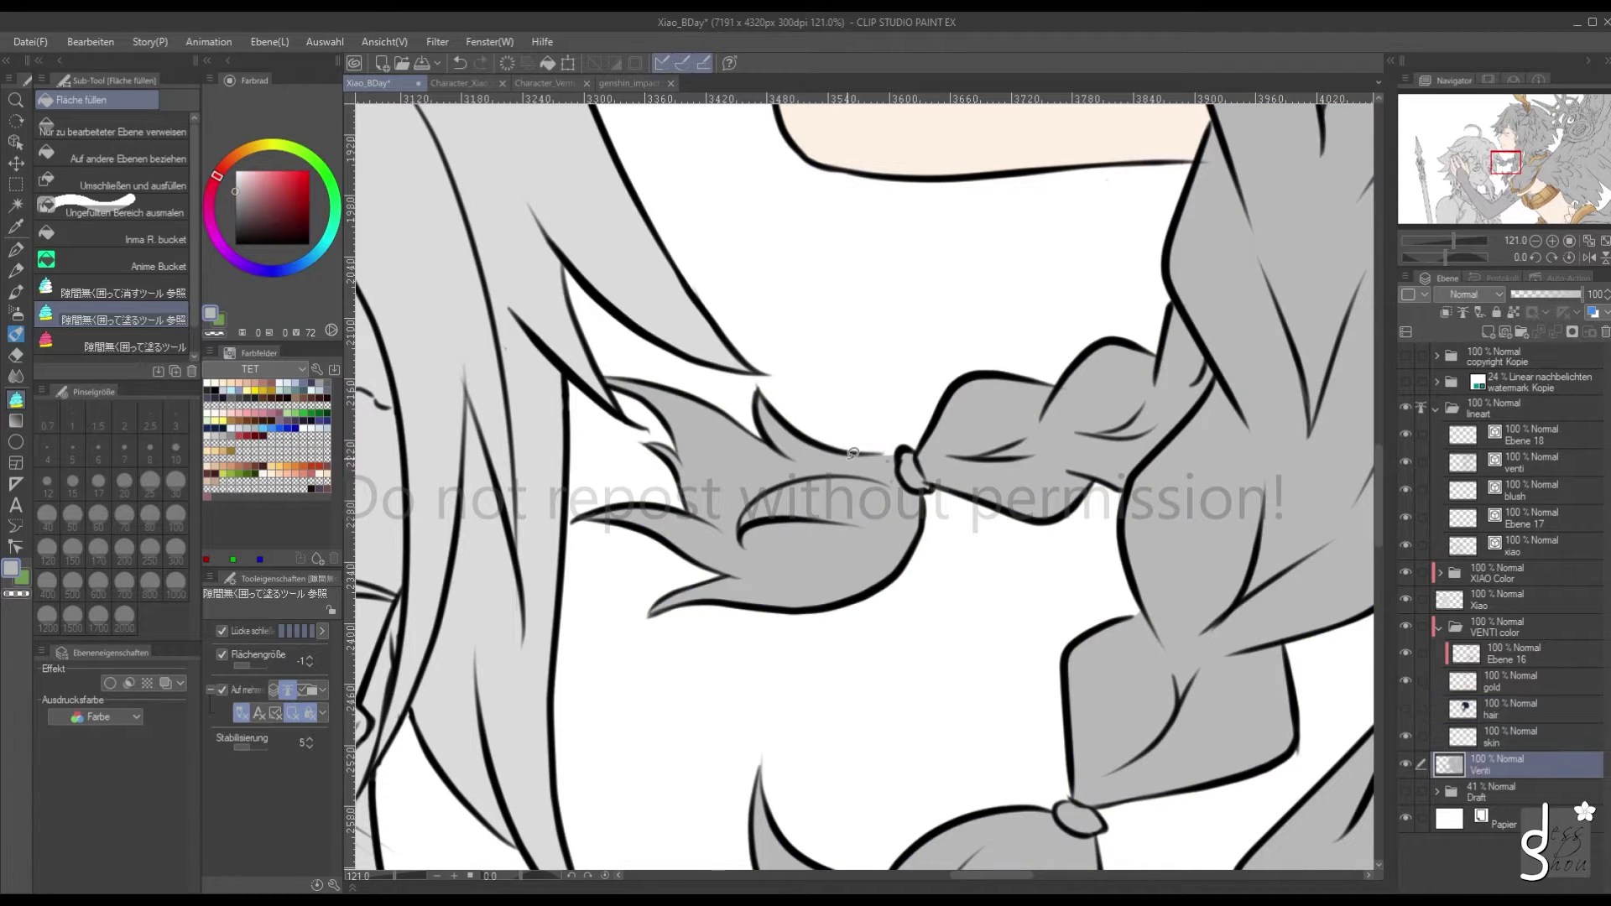
pyautogui.click(1407, 710)
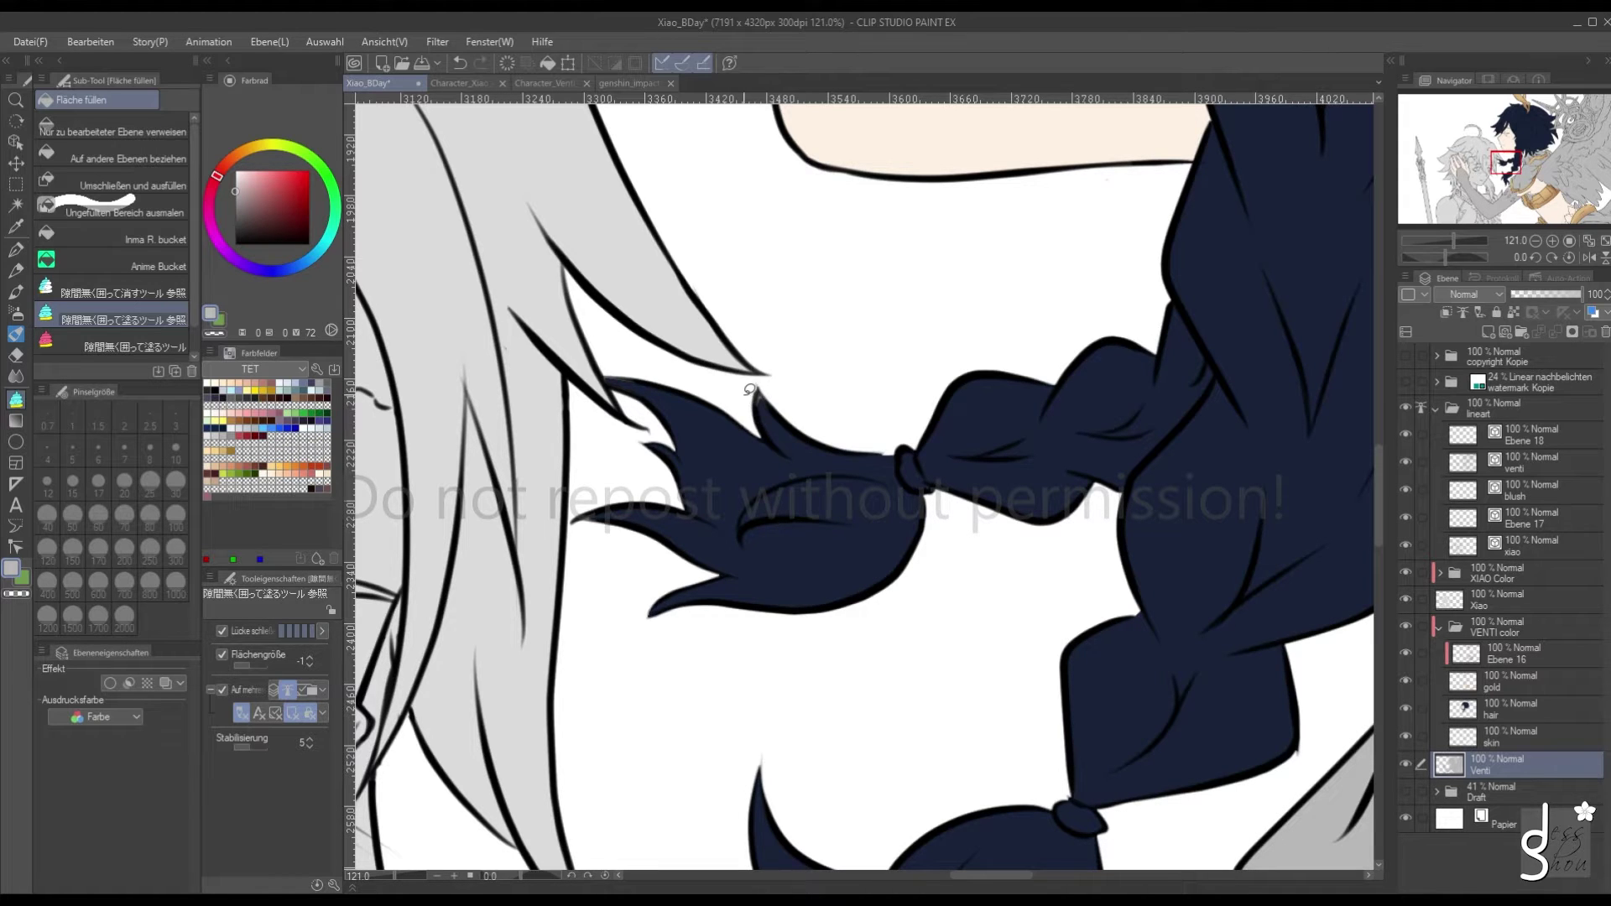
pyautogui.click(15, 249)
pyautogui.scroll(3, 767, 399)
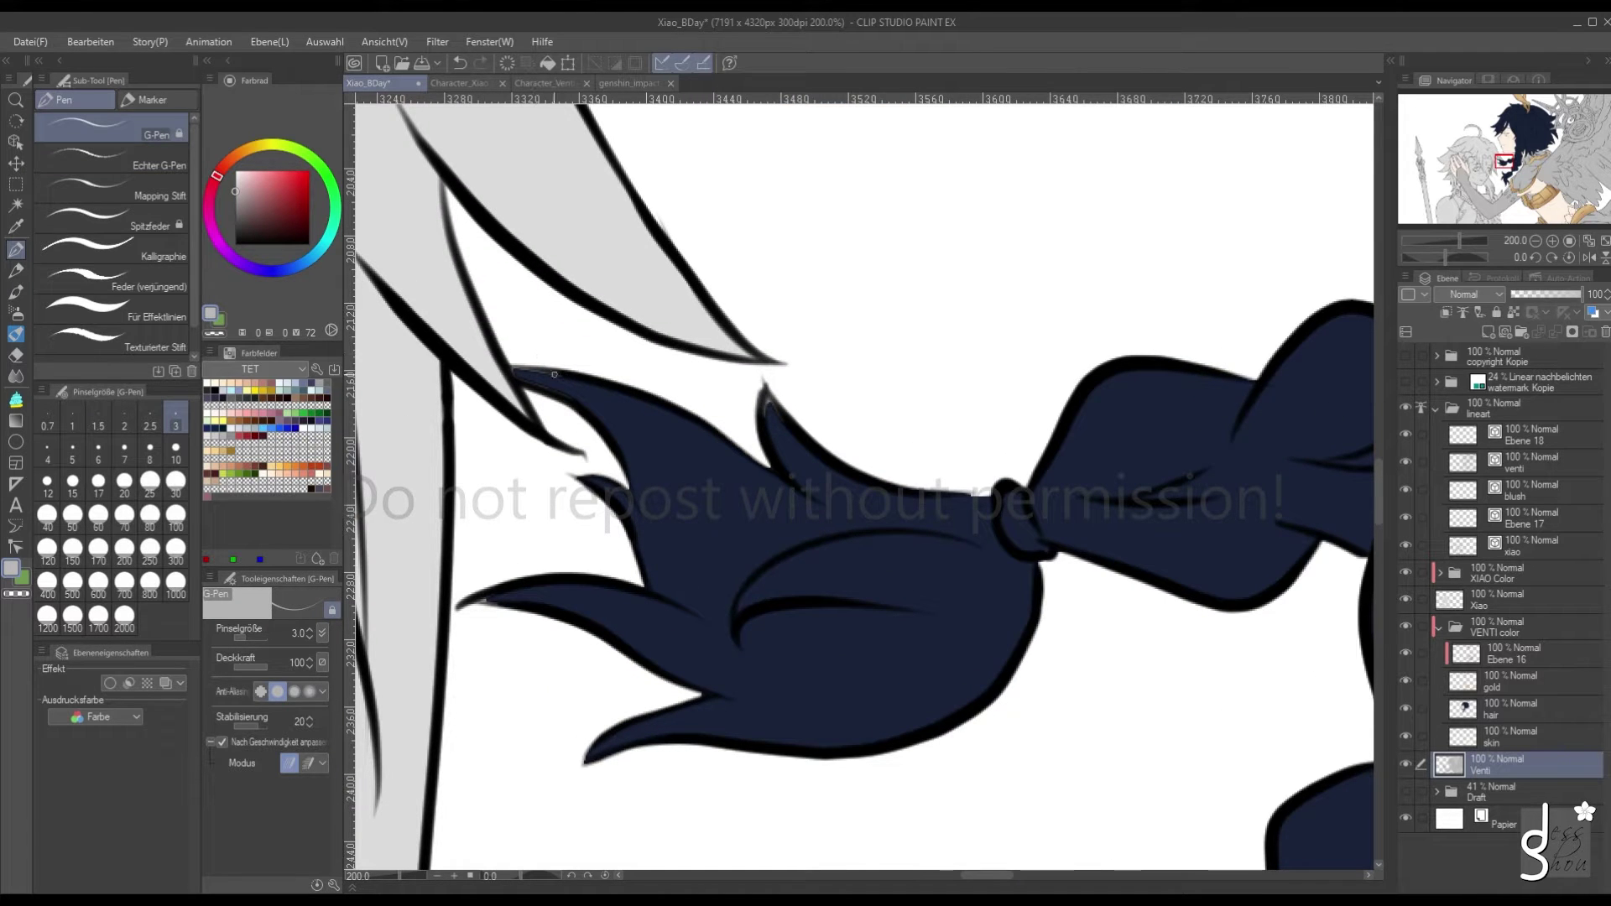
# Sample the dark blue of the braid tuft on the hair layer and return to the enclose-and-fill tool
pyautogui.click(1481, 709)
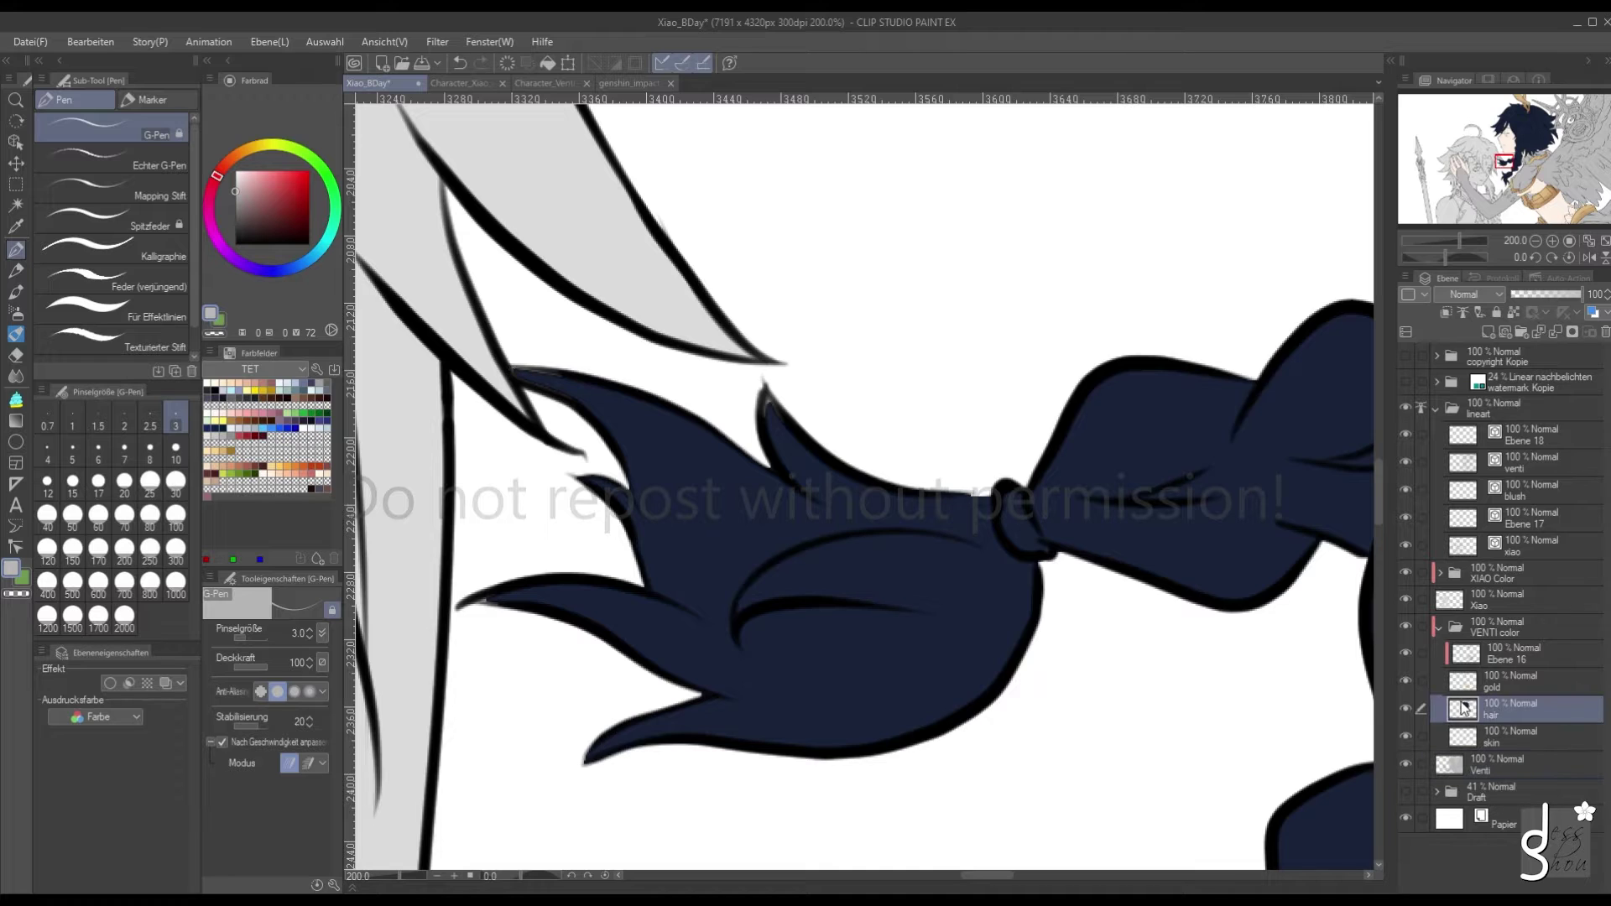
pyautogui.keyDown('alt'); pyautogui.click(829, 487); pyautogui.keyUp('alt')
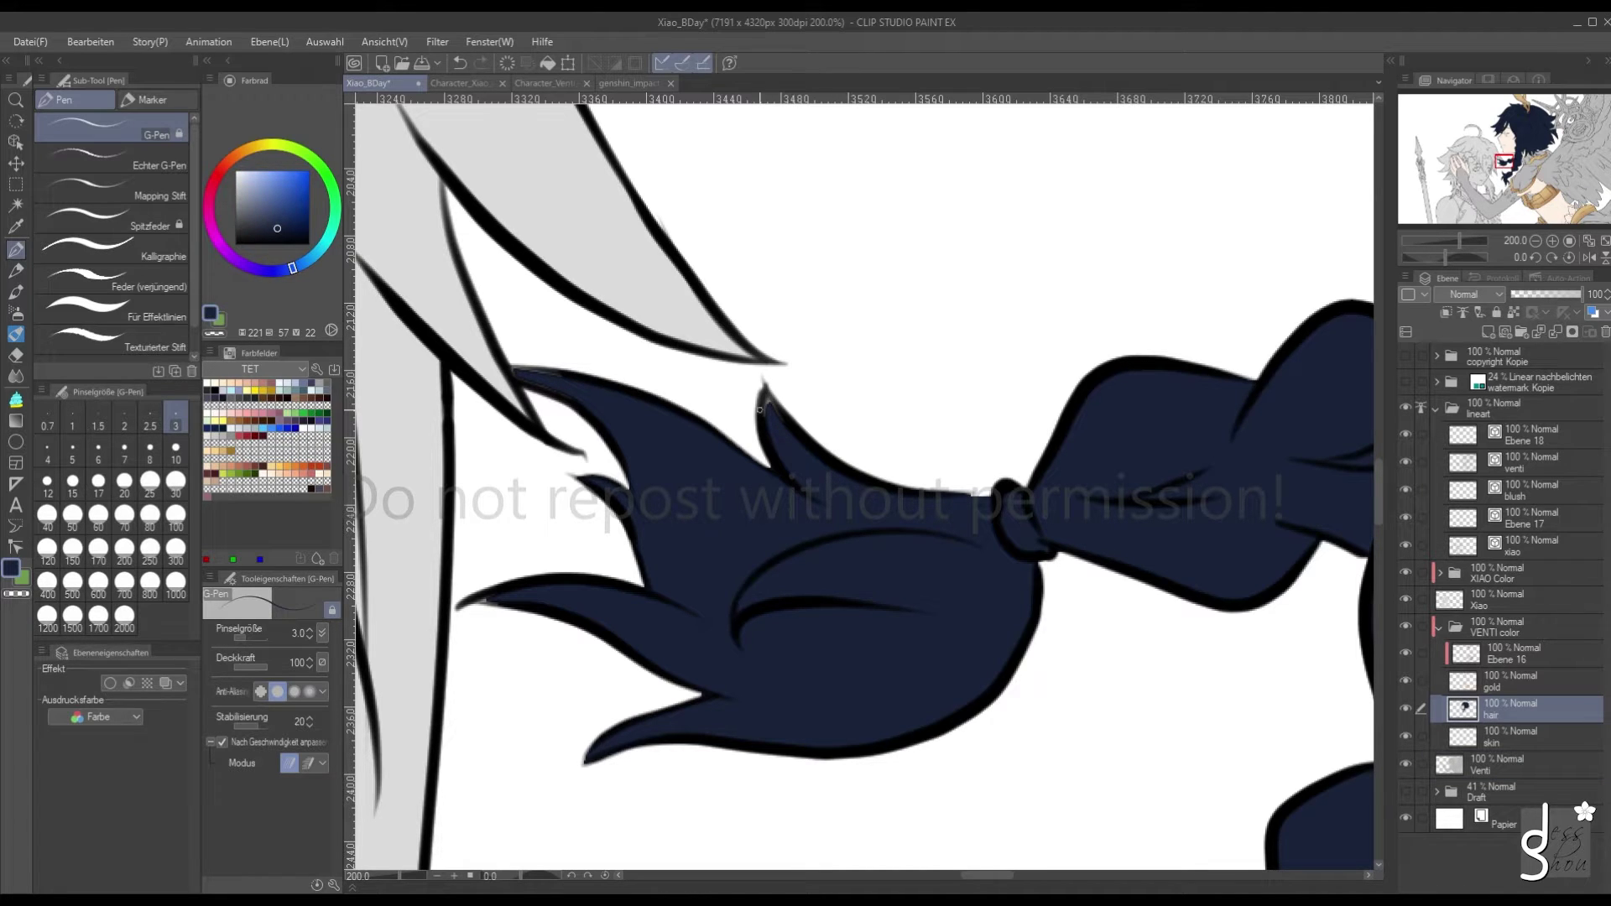
pyautogui.click(16, 334)
pyautogui.click(16, 399)
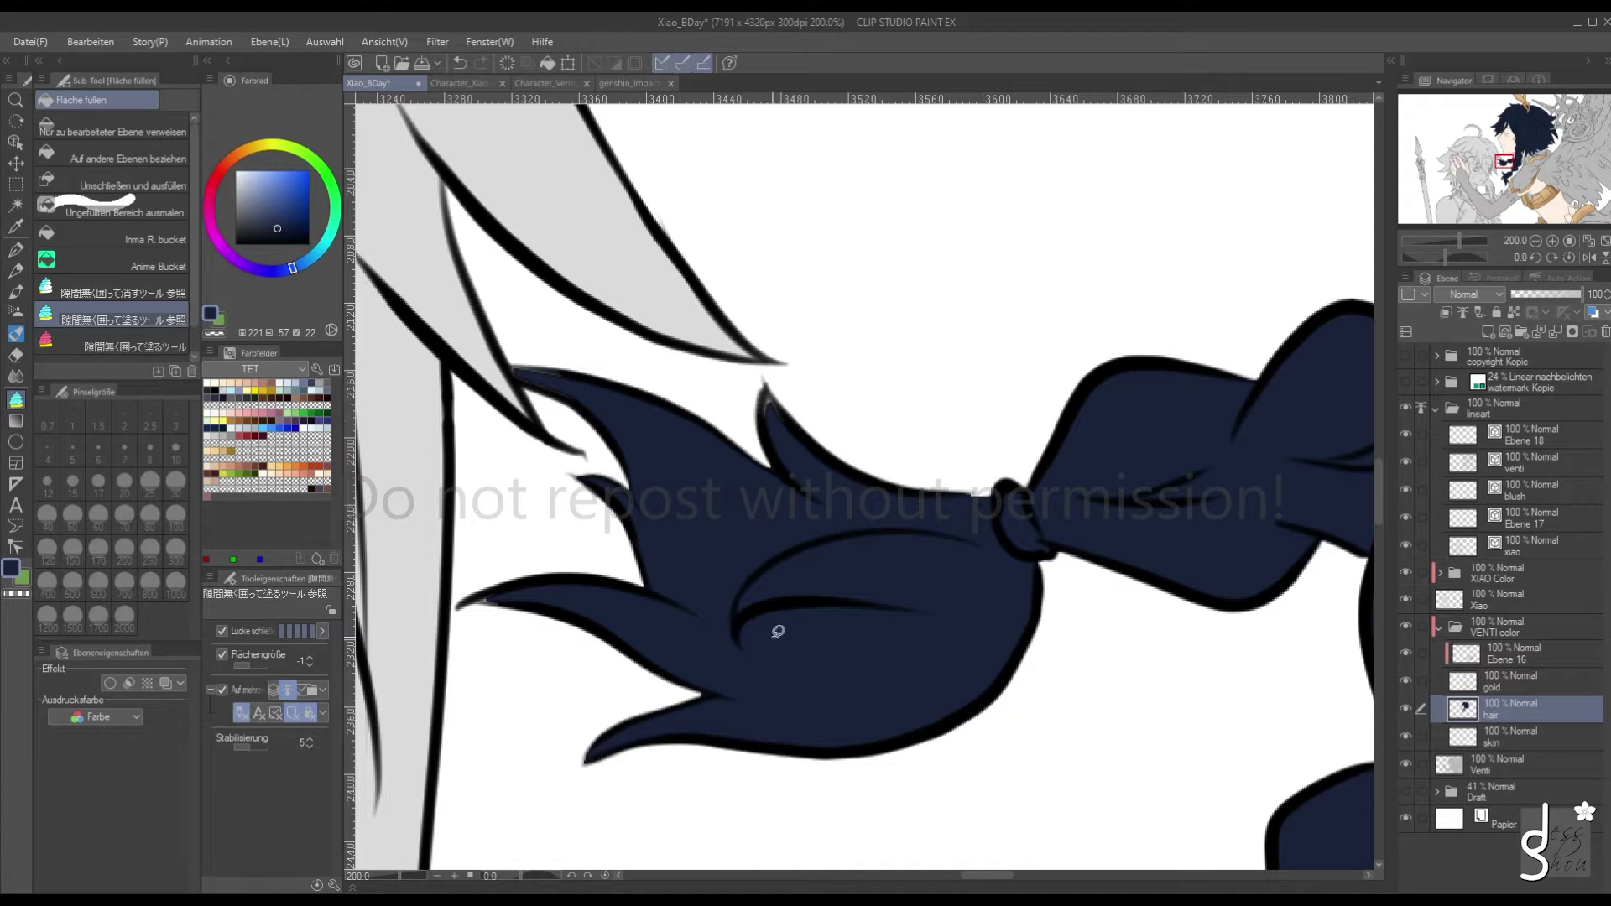
# Compare the braid tuft's dark blue fill with the grey Venti base by toggling the hair and skin layers' visibility
pyautogui.click(1406, 707)
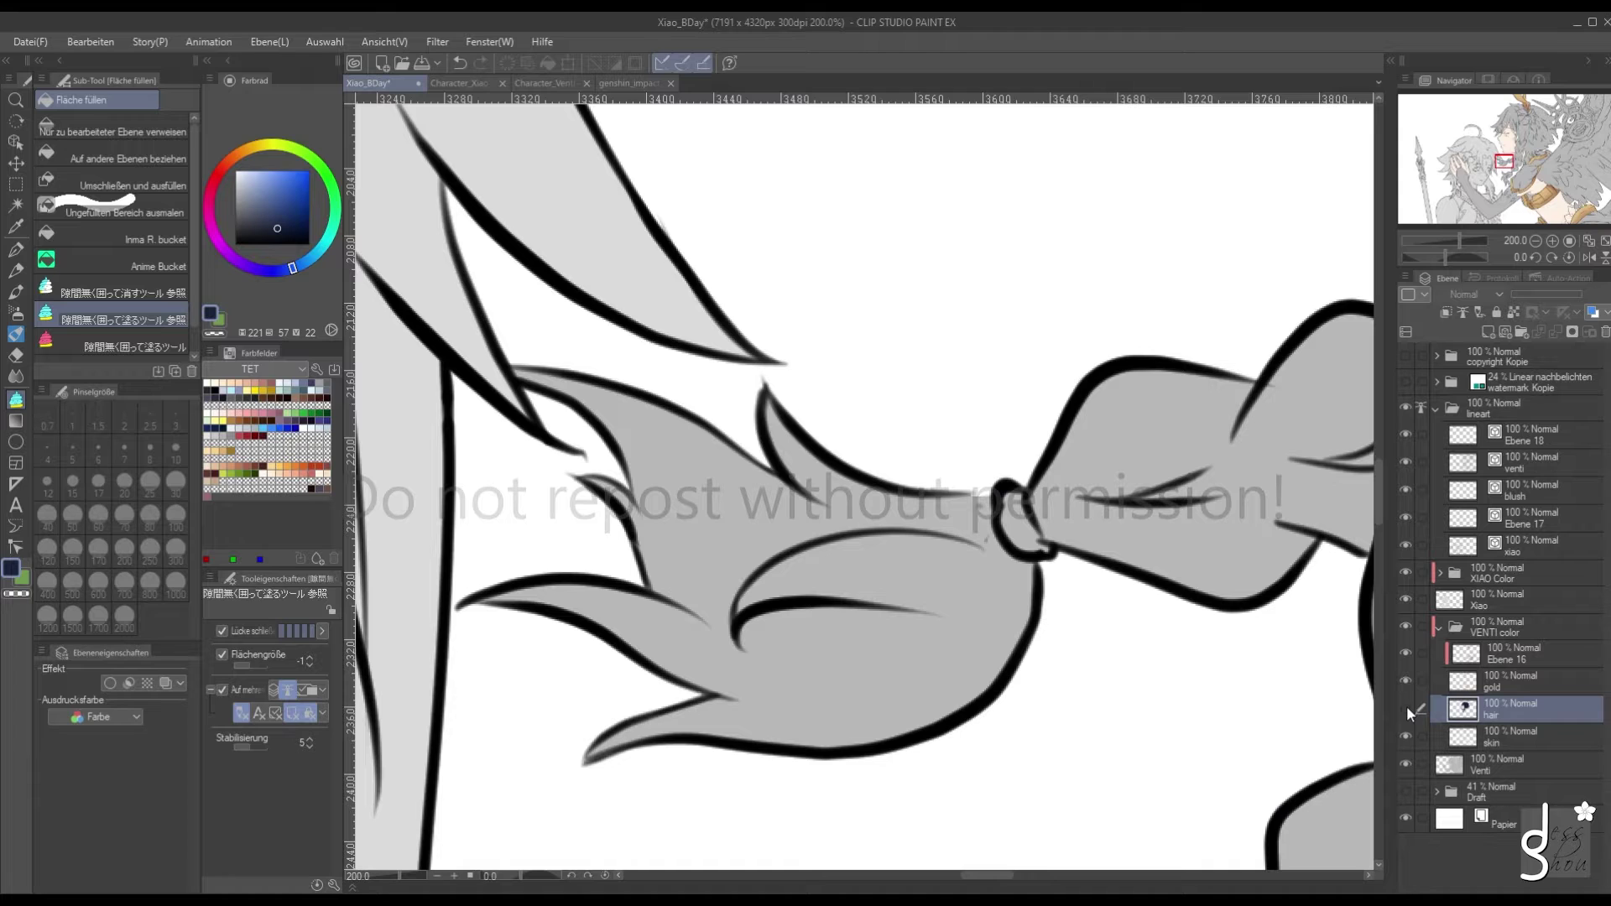
pyautogui.click(1406, 735)
pyautogui.click(1406, 735)
pyautogui.click(1406, 706)
pyautogui.click(1431, 765)
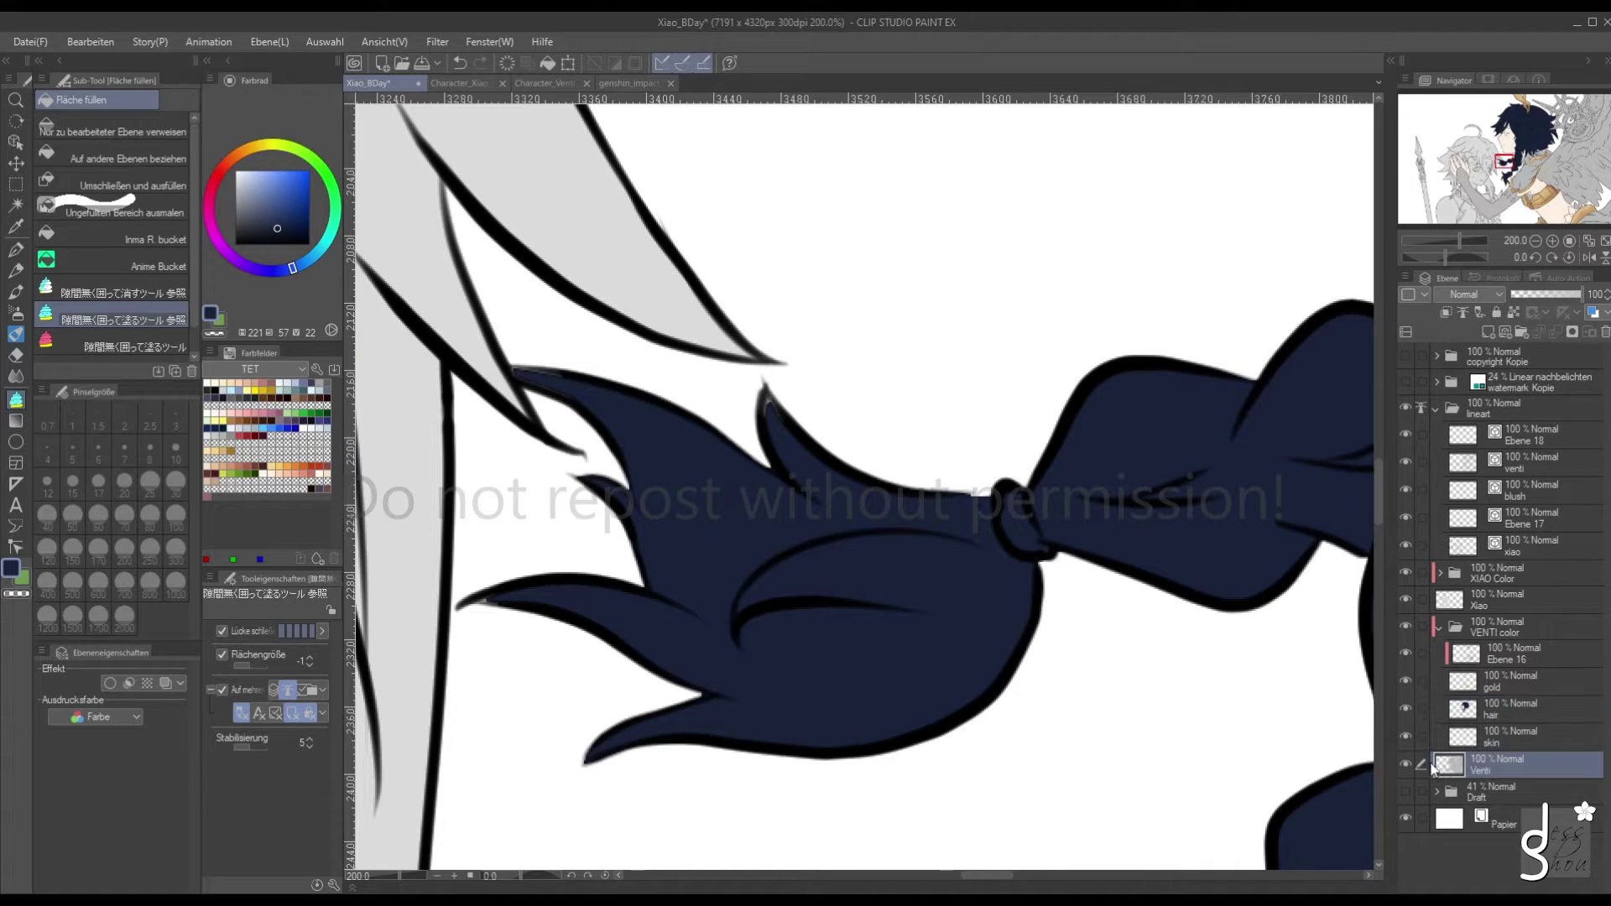
pyautogui.click(1407, 714)
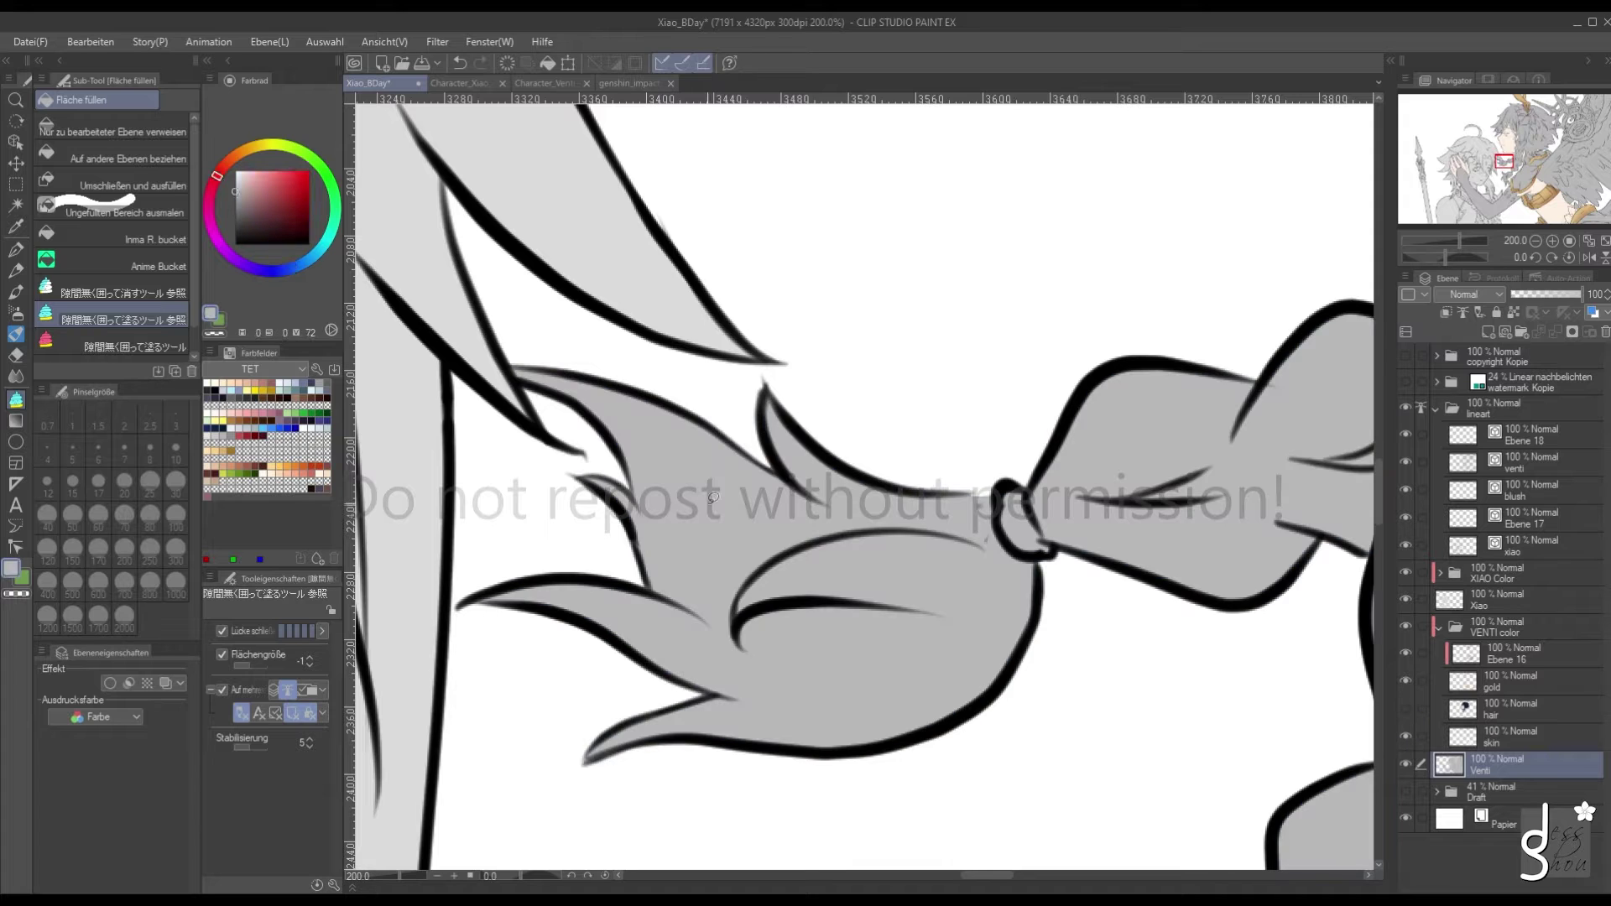
pyautogui.click(1407, 707)
pyautogui.click(1406, 709)
pyautogui.click(1407, 708)
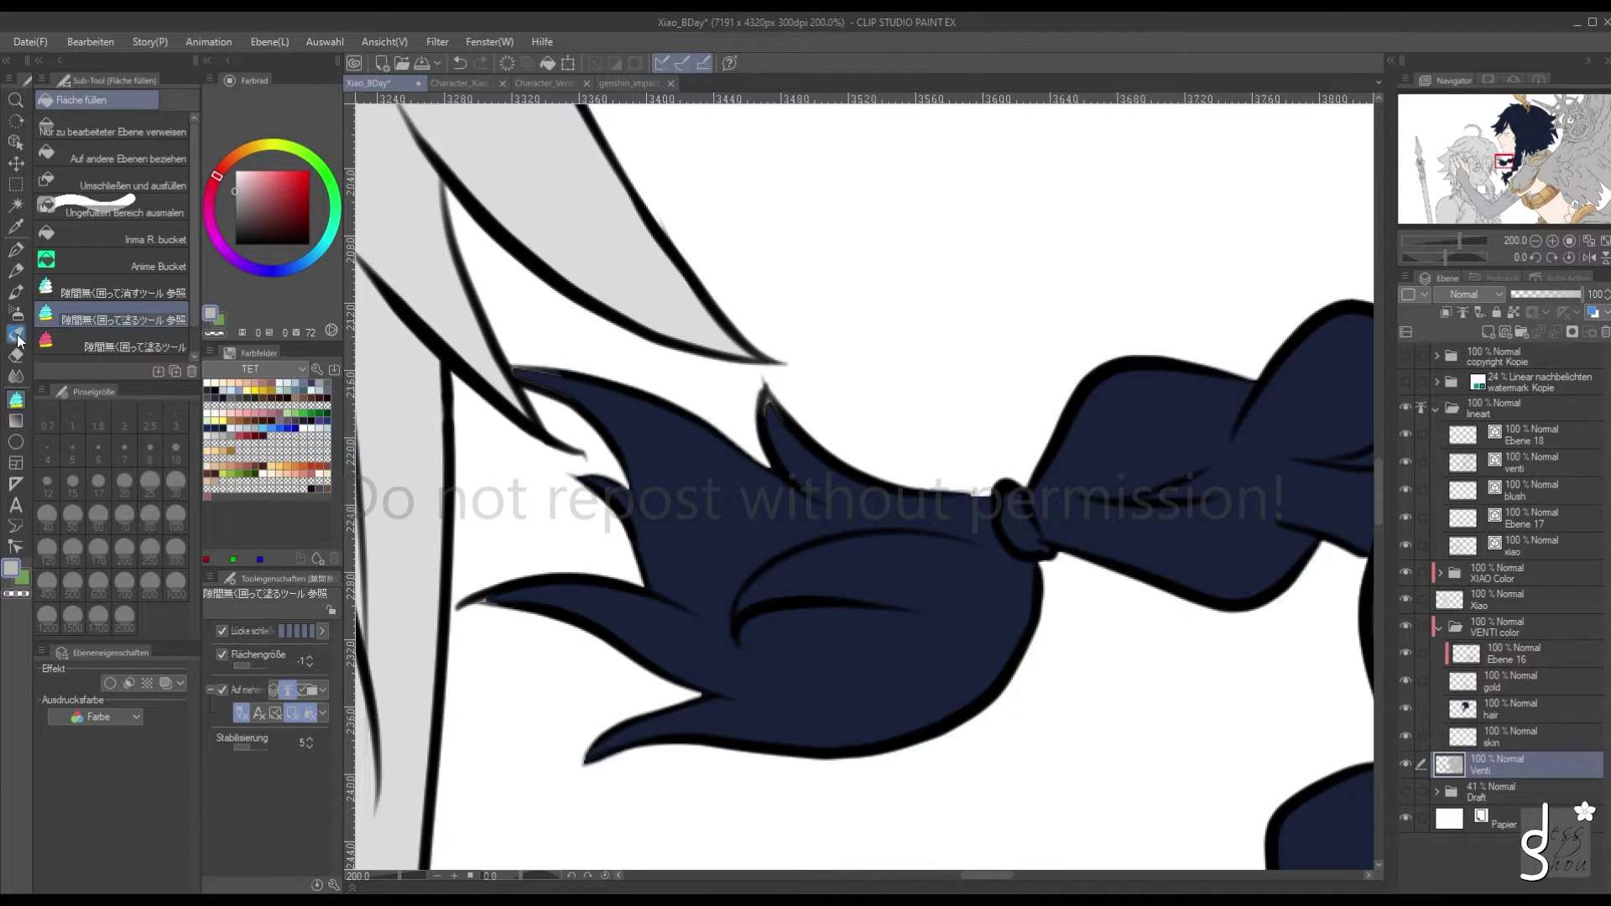
# Touch up the braid tuft's pointed tips on the hair layer with a size 10 G-Pen in the sampled dark blue
pyautogui.click(16, 250)
pyautogui.click(178, 485)
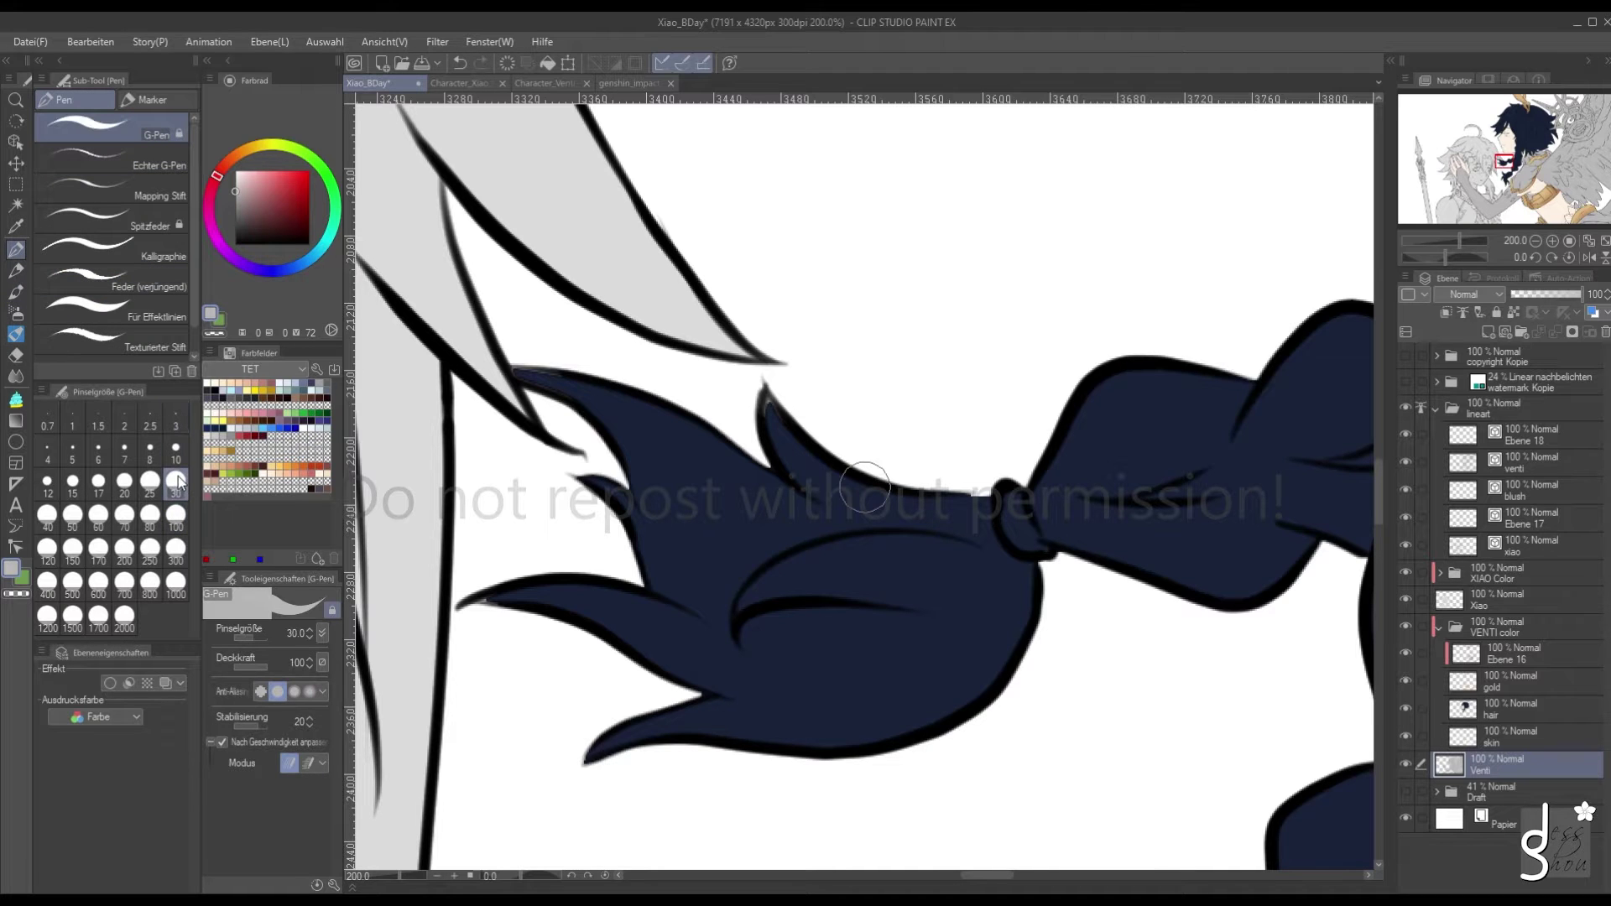
pyautogui.click(176, 449)
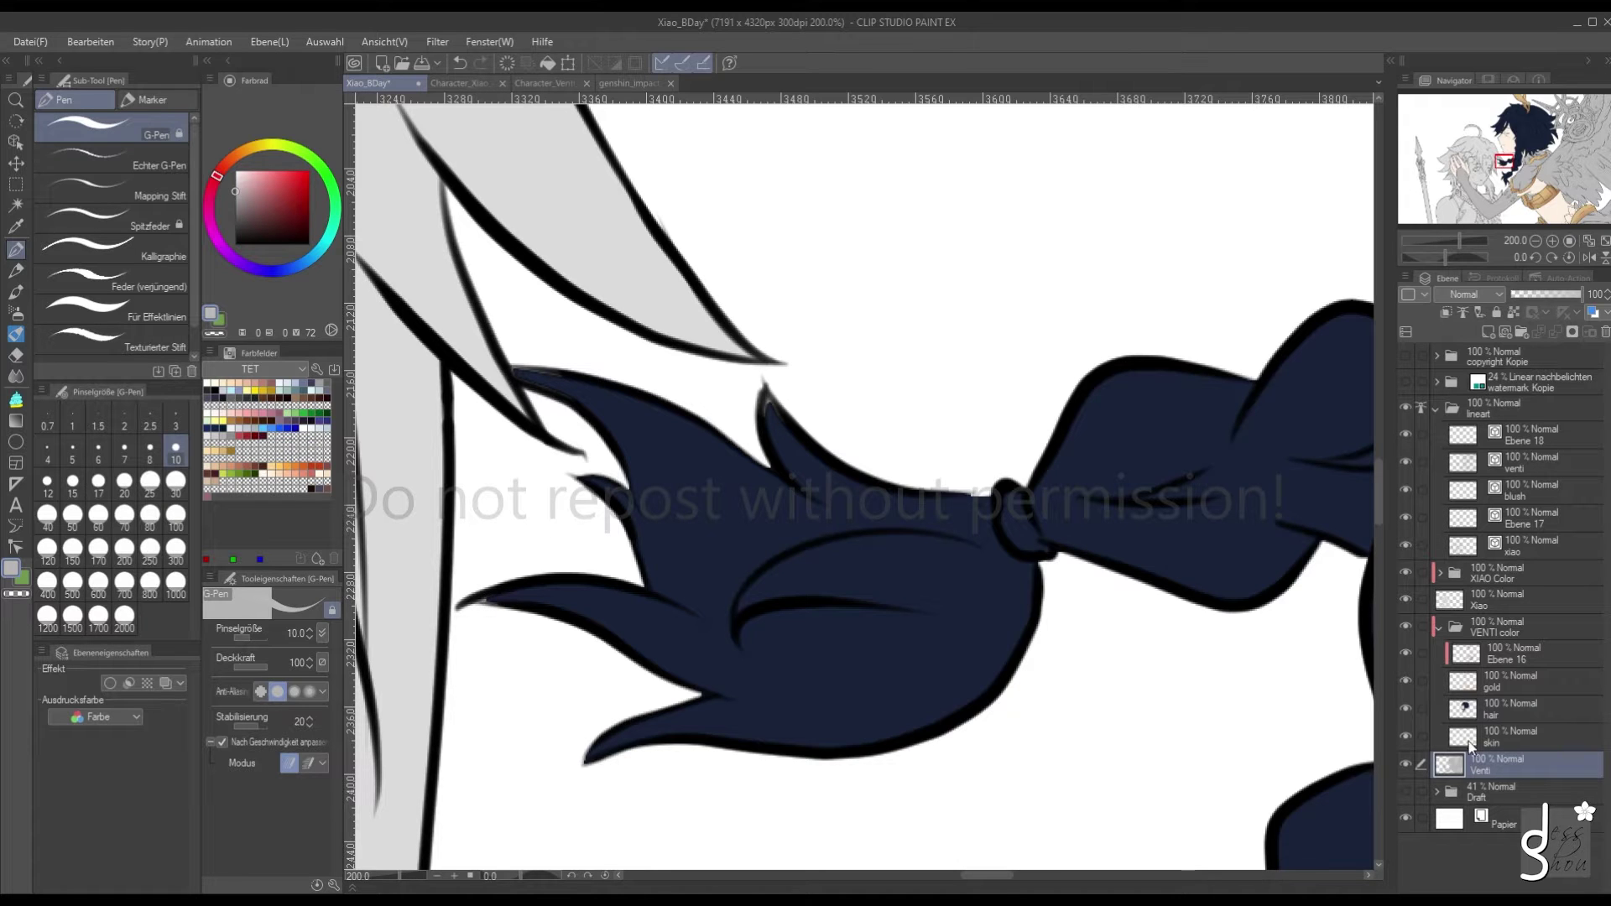
pyautogui.click(1405, 762)
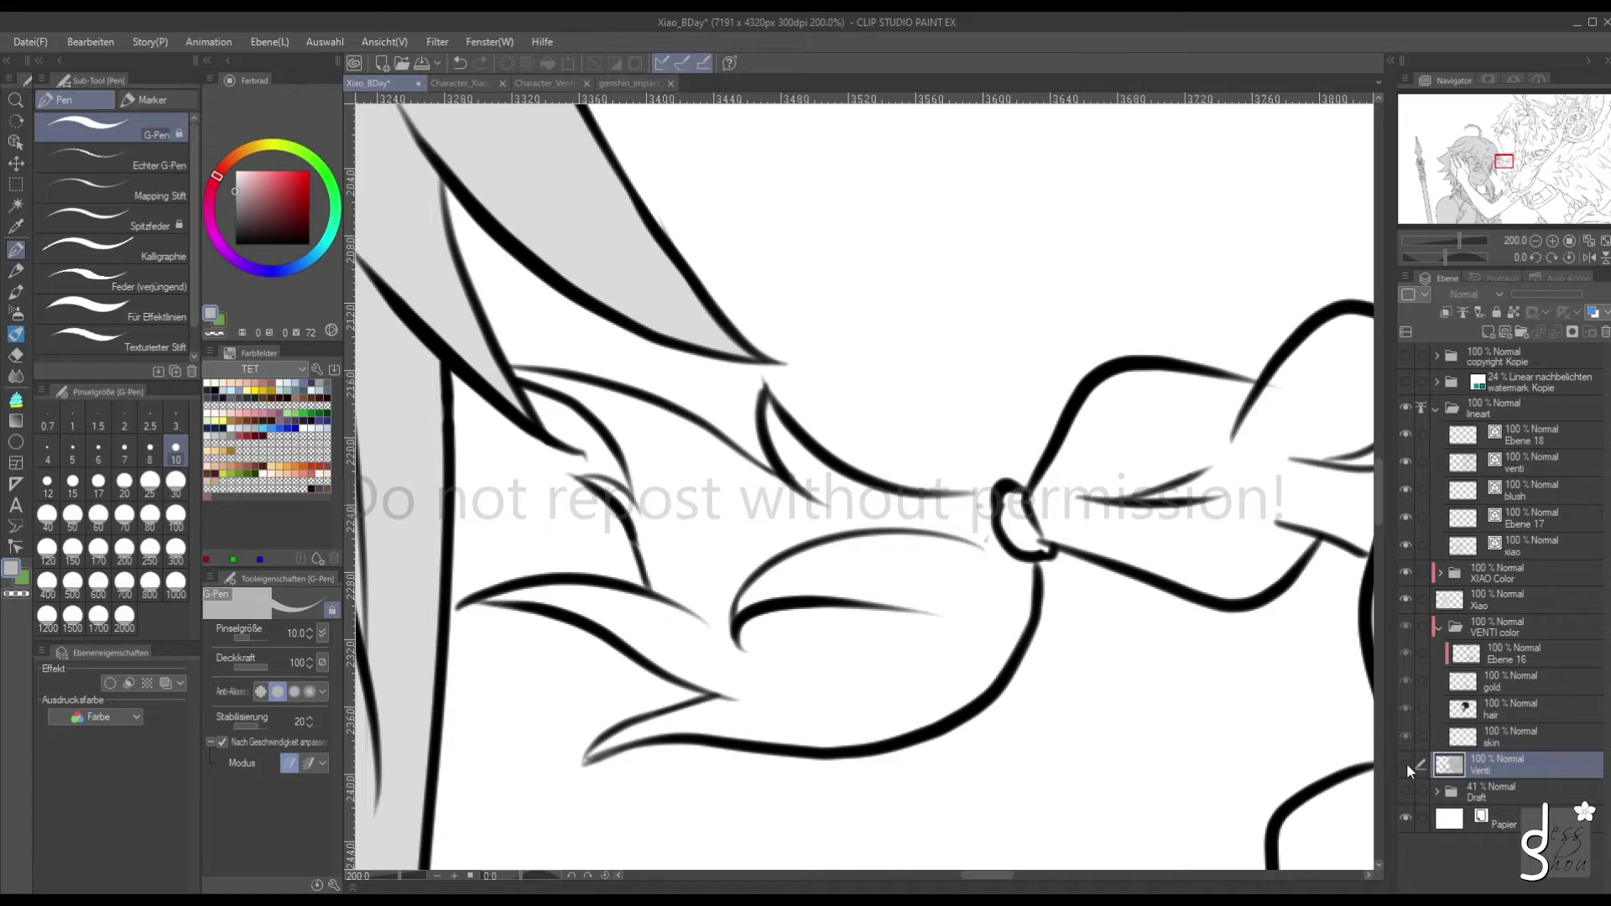
pyautogui.click(1406, 763)
pyautogui.click(1472, 707)
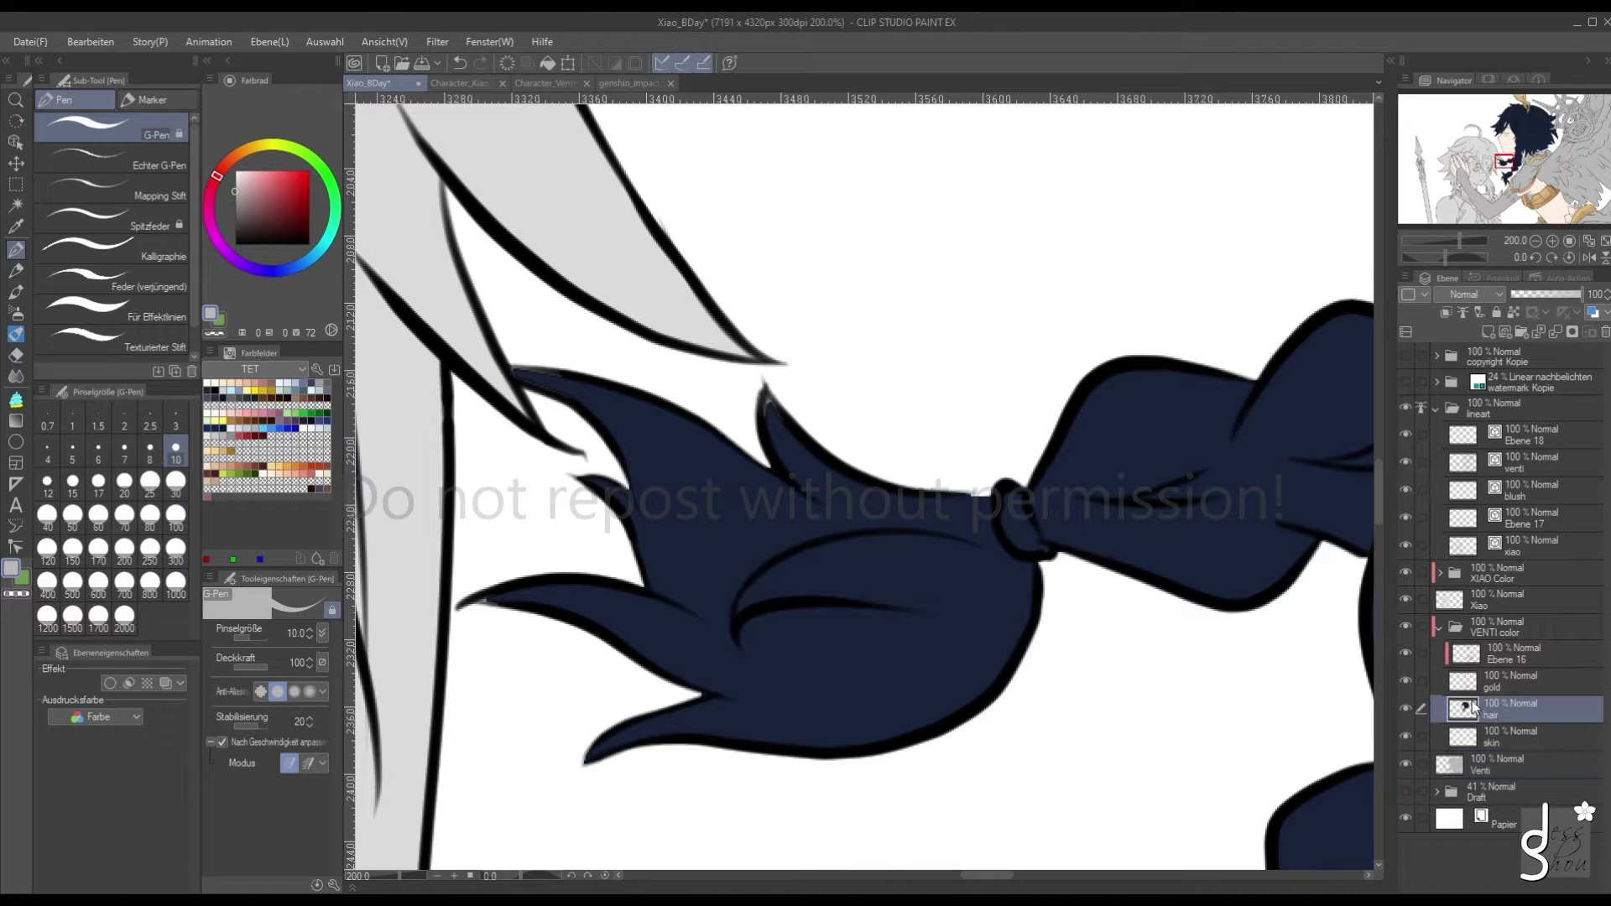
pyautogui.keyDown('alt'); pyautogui.click(798, 509); pyautogui.keyUp('alt')
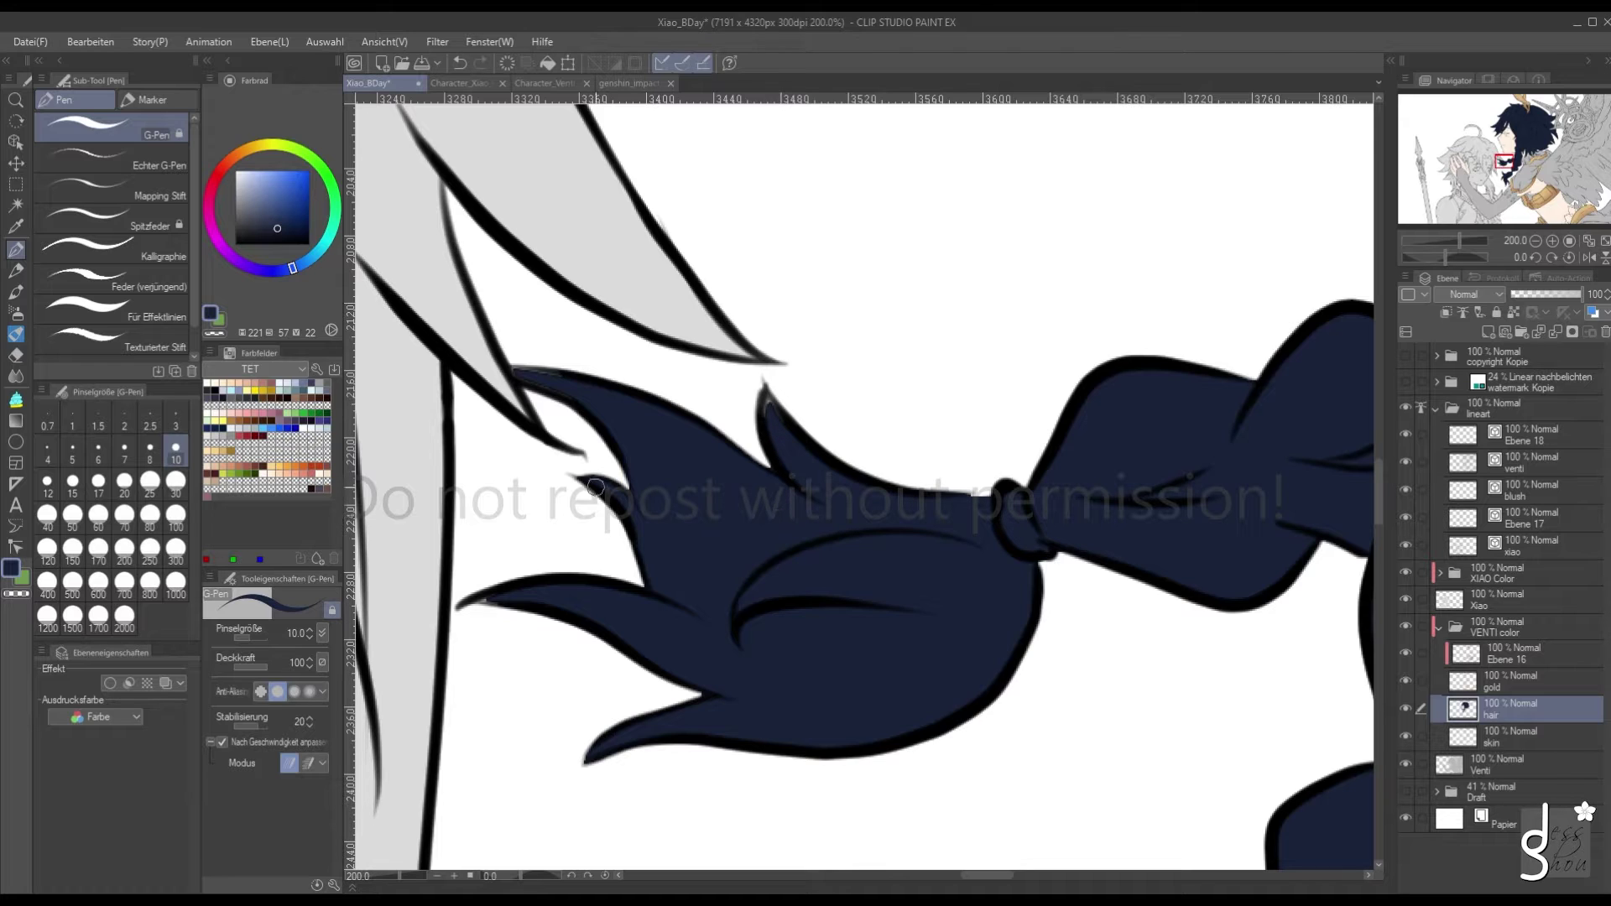
pyautogui.moveTo(486, 604); pyautogui.dragTo(534, 601)
# Check the braid tuft's edges by toggling the Venti and hair layers' visibility, and switch back to the enclose-and-fill tool
pyautogui.click(1404, 762)
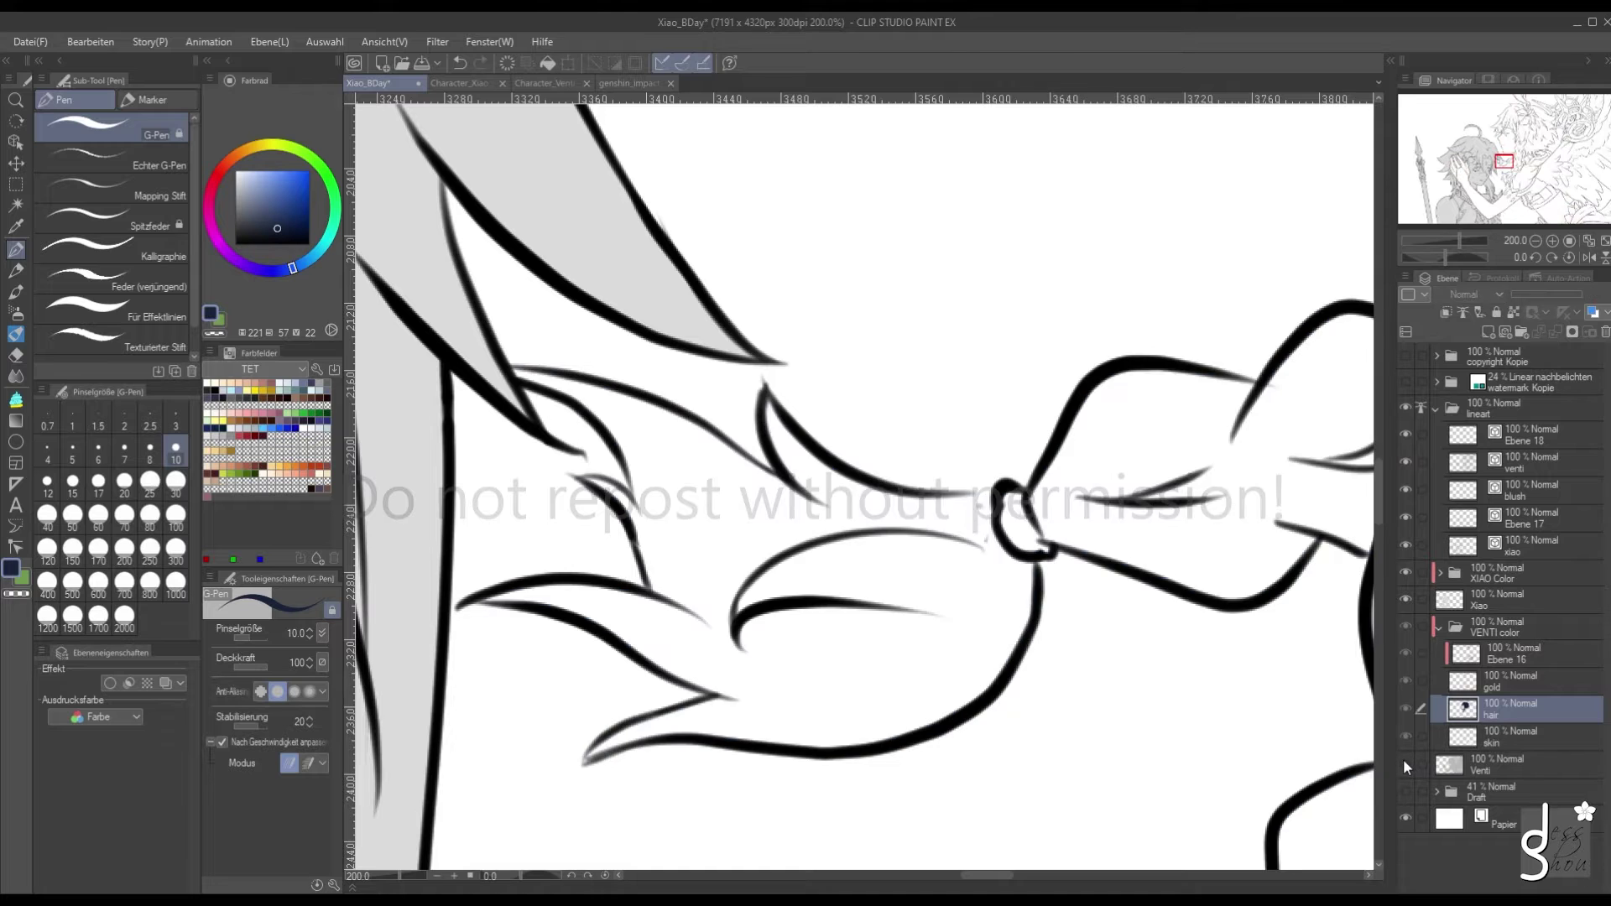
pyautogui.click(1404, 761)
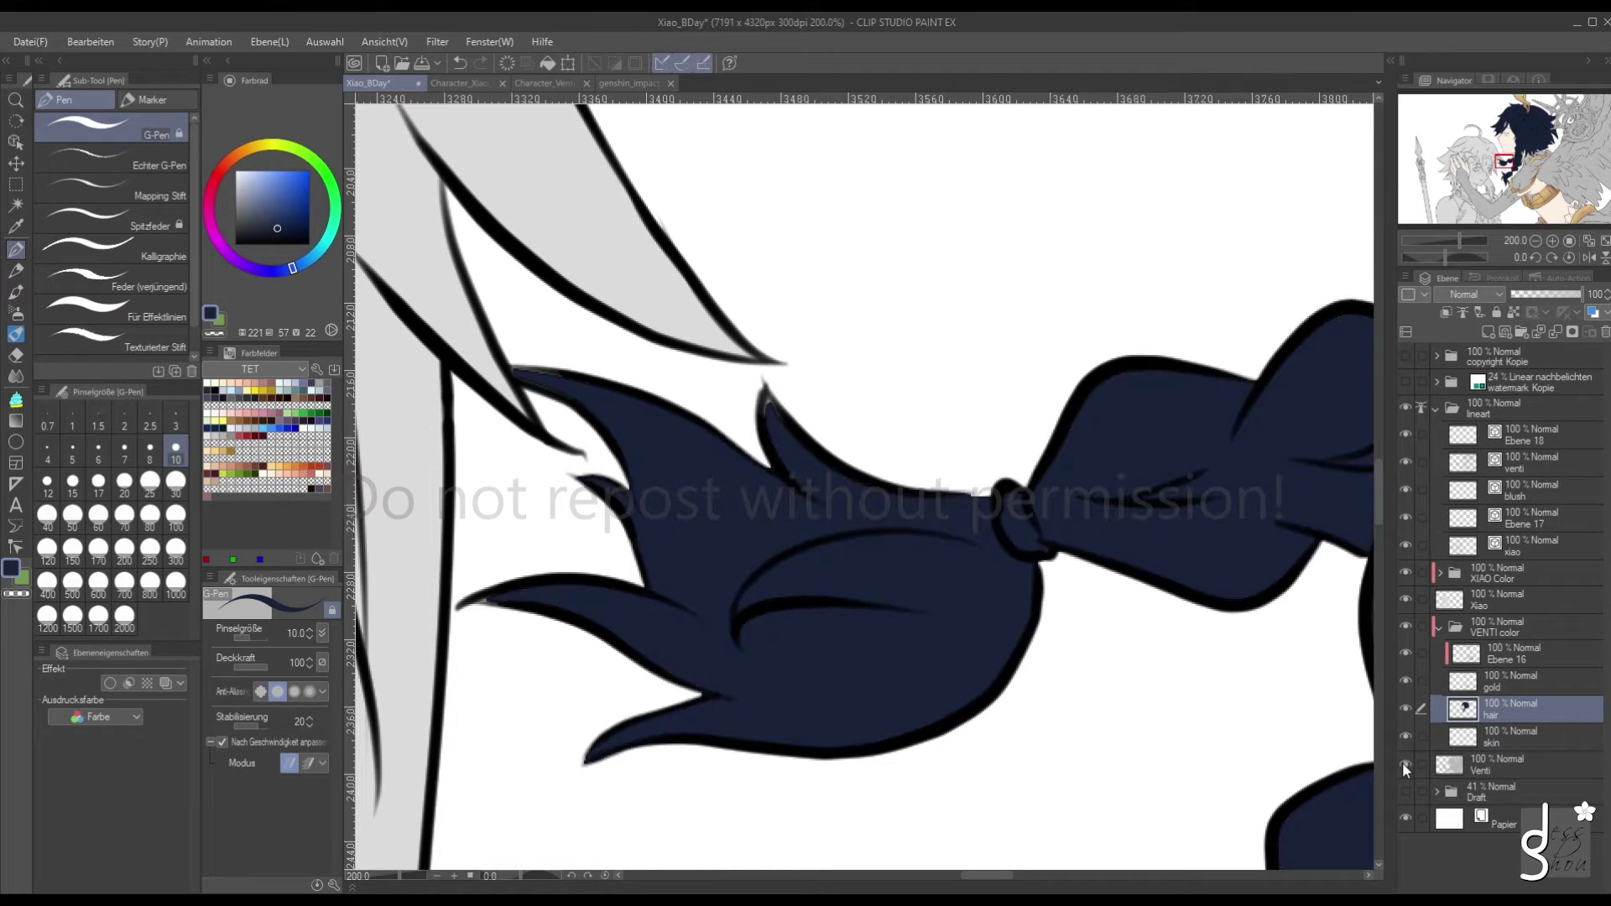
pyautogui.click(1405, 762)
pyautogui.click(1404, 762)
pyautogui.click(1406, 707)
pyautogui.click(1406, 707)
pyautogui.click(17, 401)
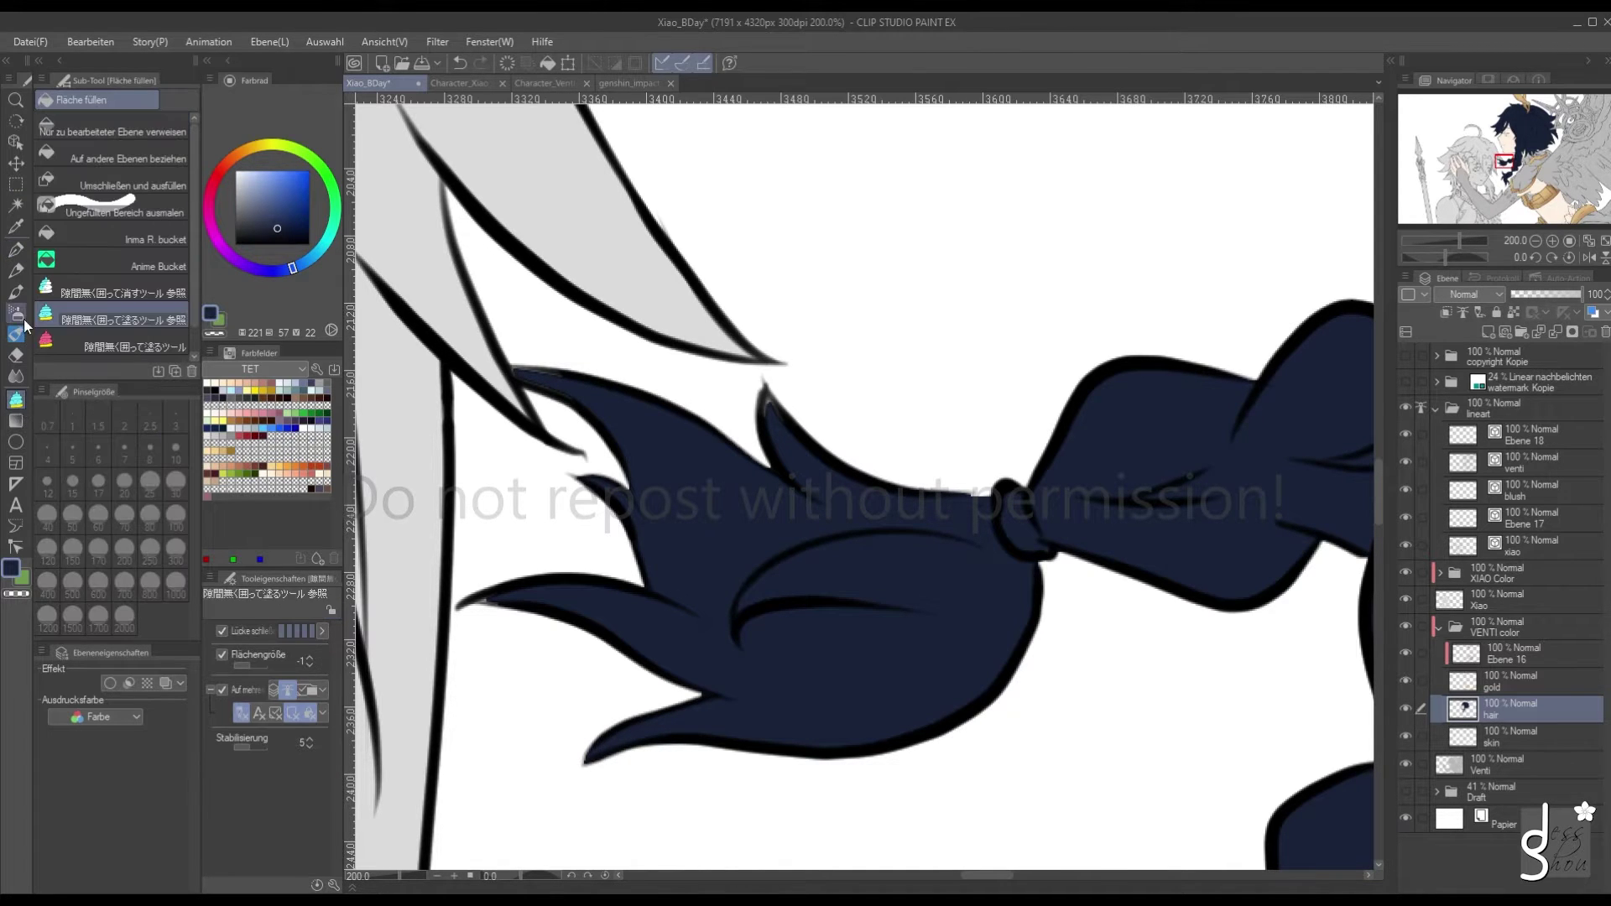
# Try a dark blue test stroke with the size 3 G-Pen on the Venti layer with the hair layer hidden, and undo it
pyautogui.click(17, 250)
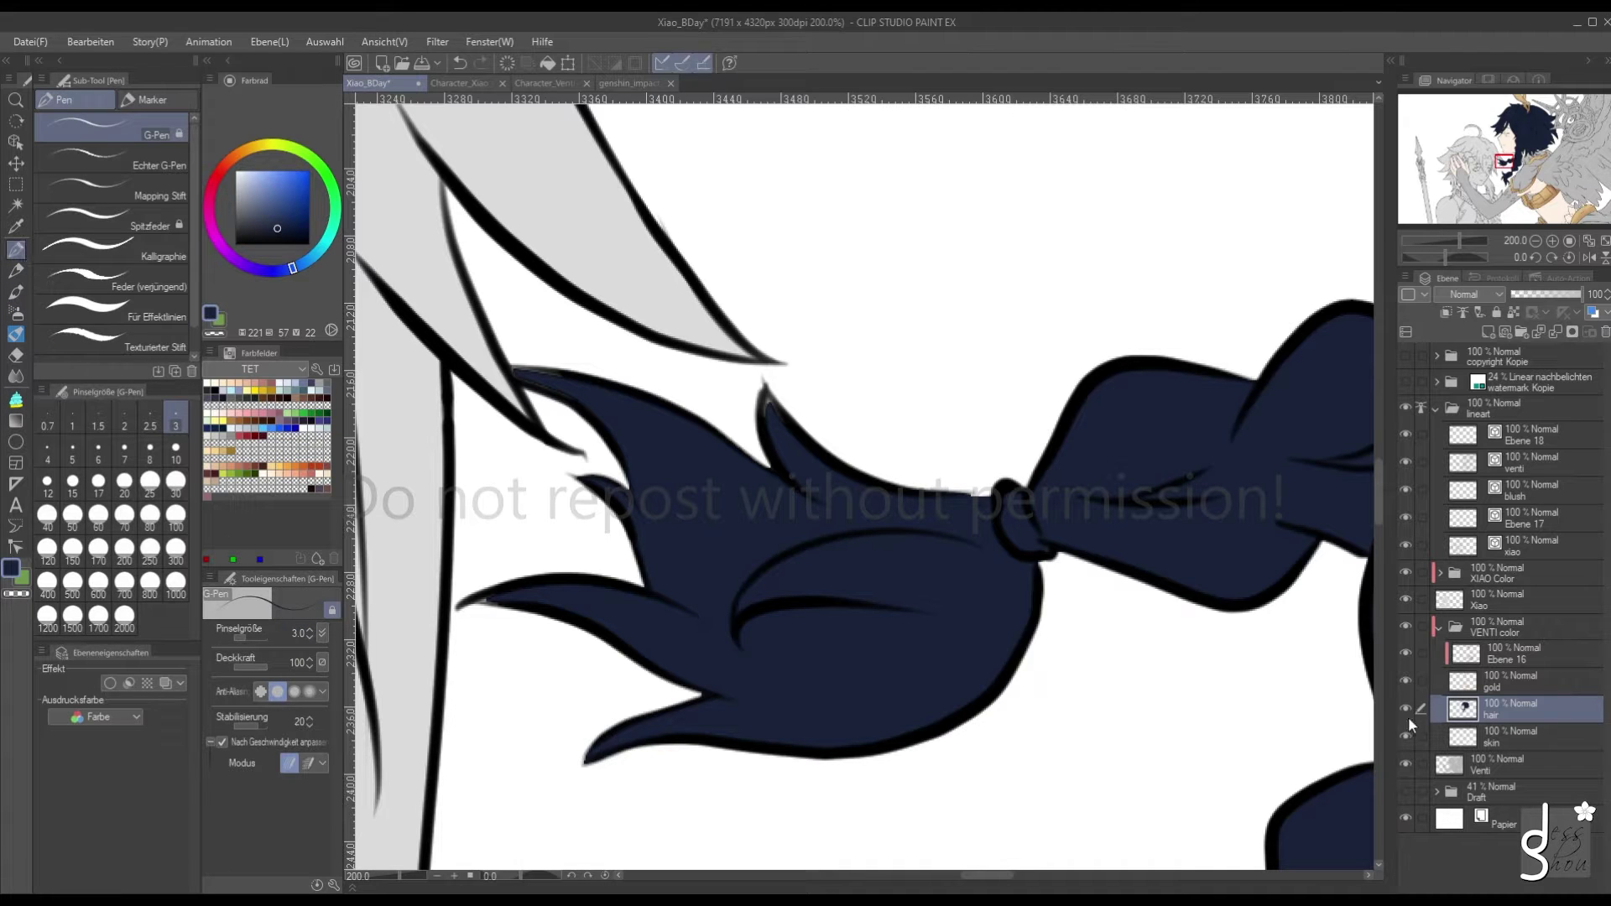
pyautogui.click(1443, 763)
pyautogui.scroll(3, 852, 463)
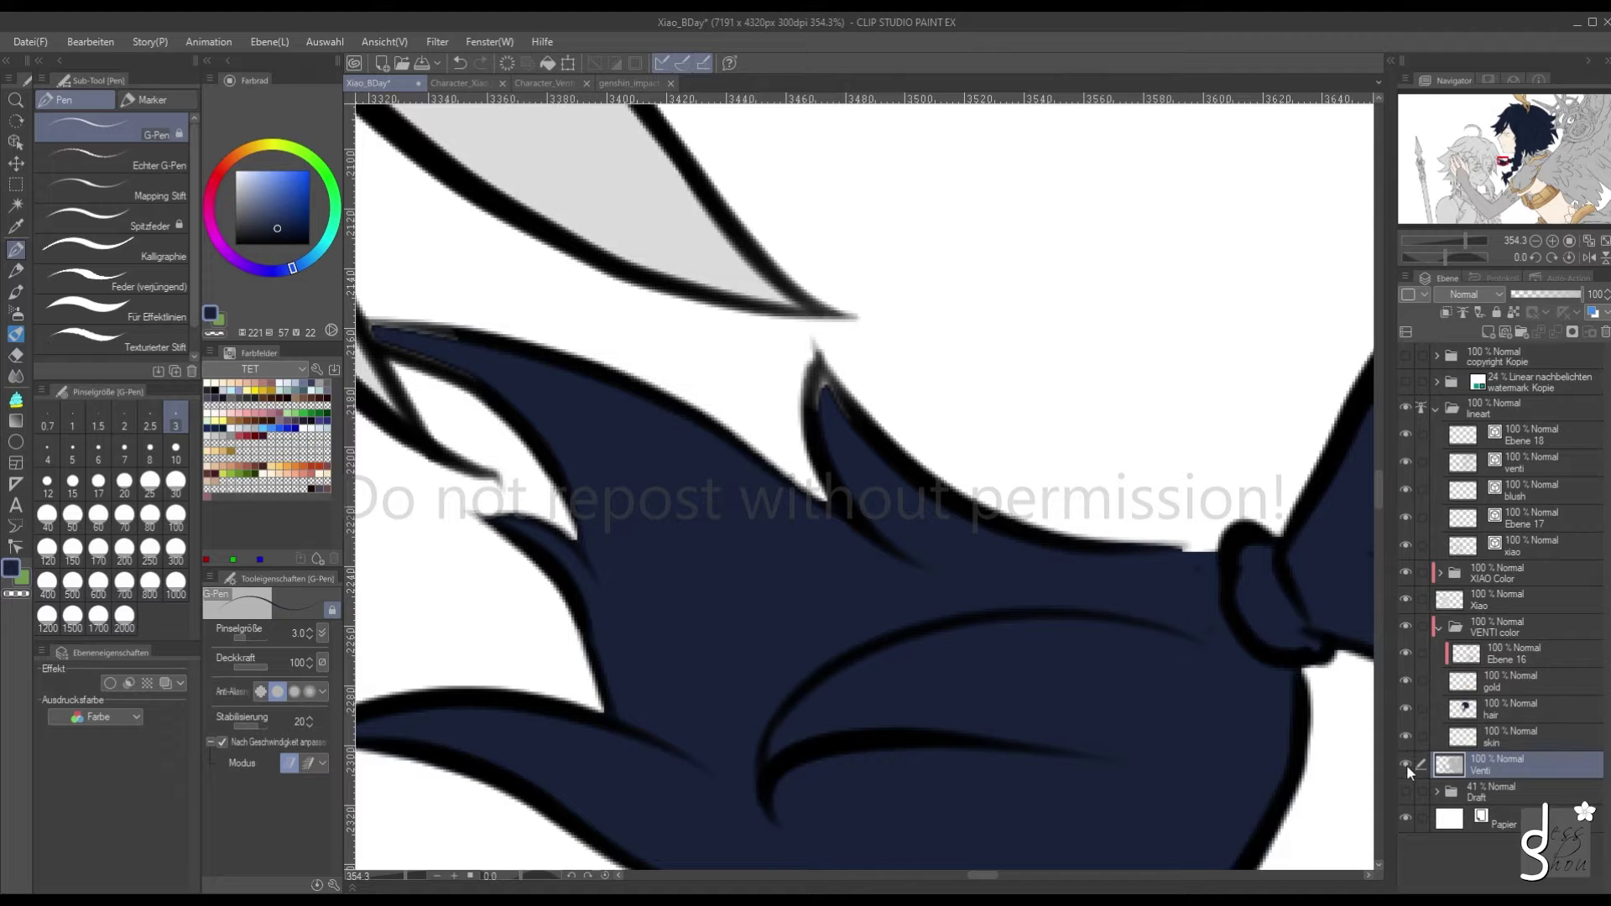
pyautogui.hotkey('ctrl', 'z')
pyautogui.moveTo(926, 575); pyautogui.dragTo(740, 588)
pyautogui.hotkey('ctrl', 'z')
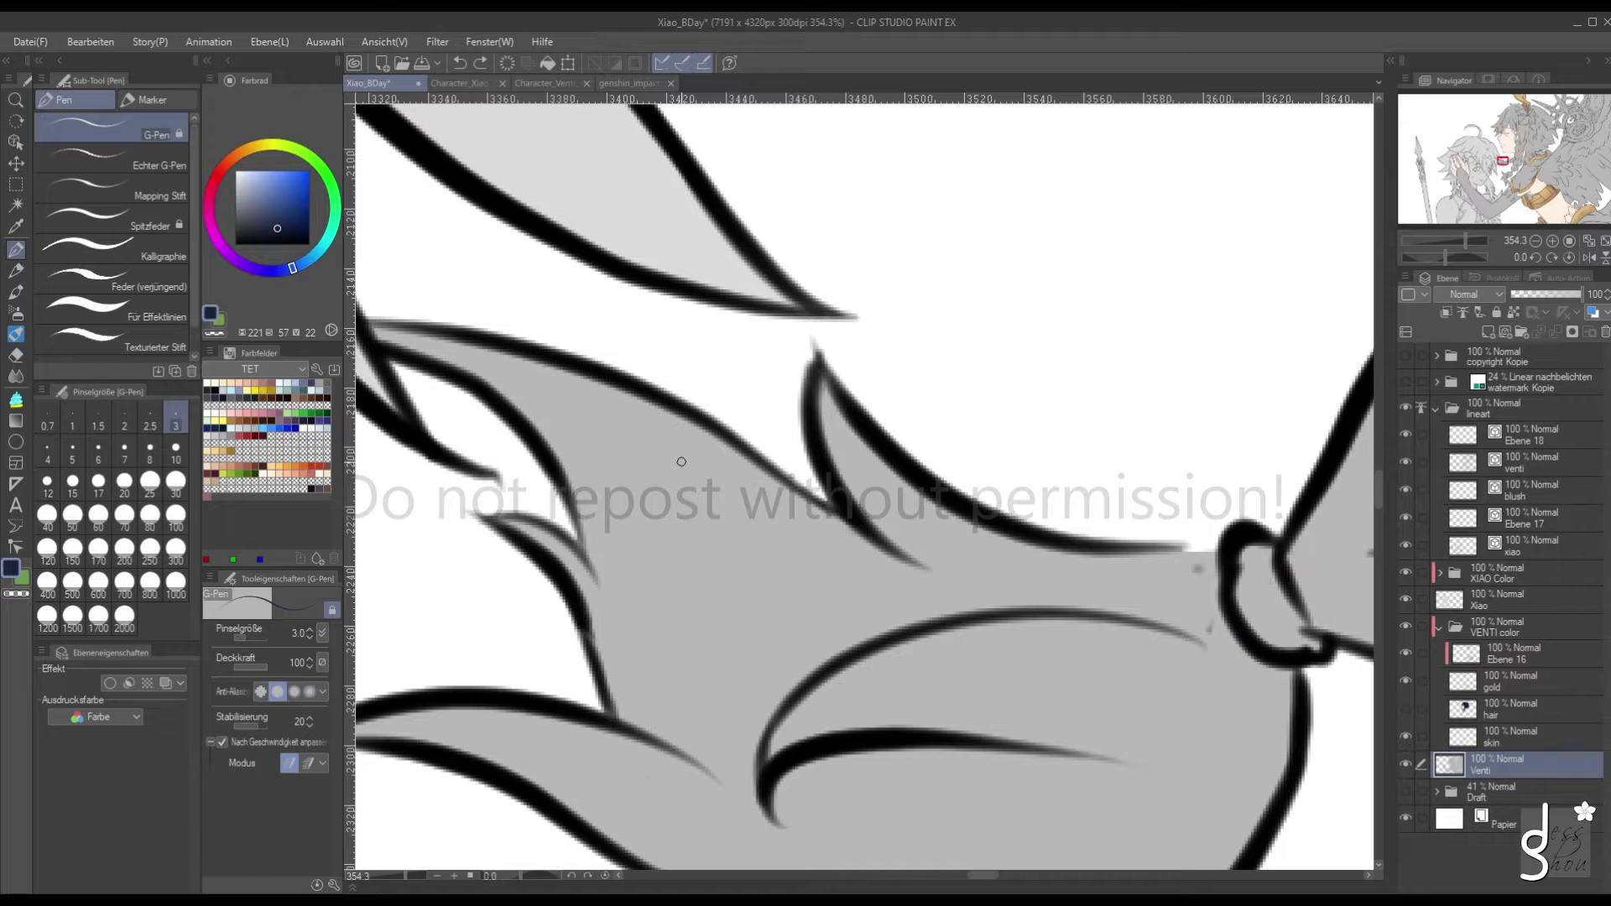
pyautogui.moveTo(705, 537)
pyautogui.mouseDown()
pyautogui.moveTo(643, 480)
pyautogui.moveTo(650, 495)
pyautogui.mouseUp()
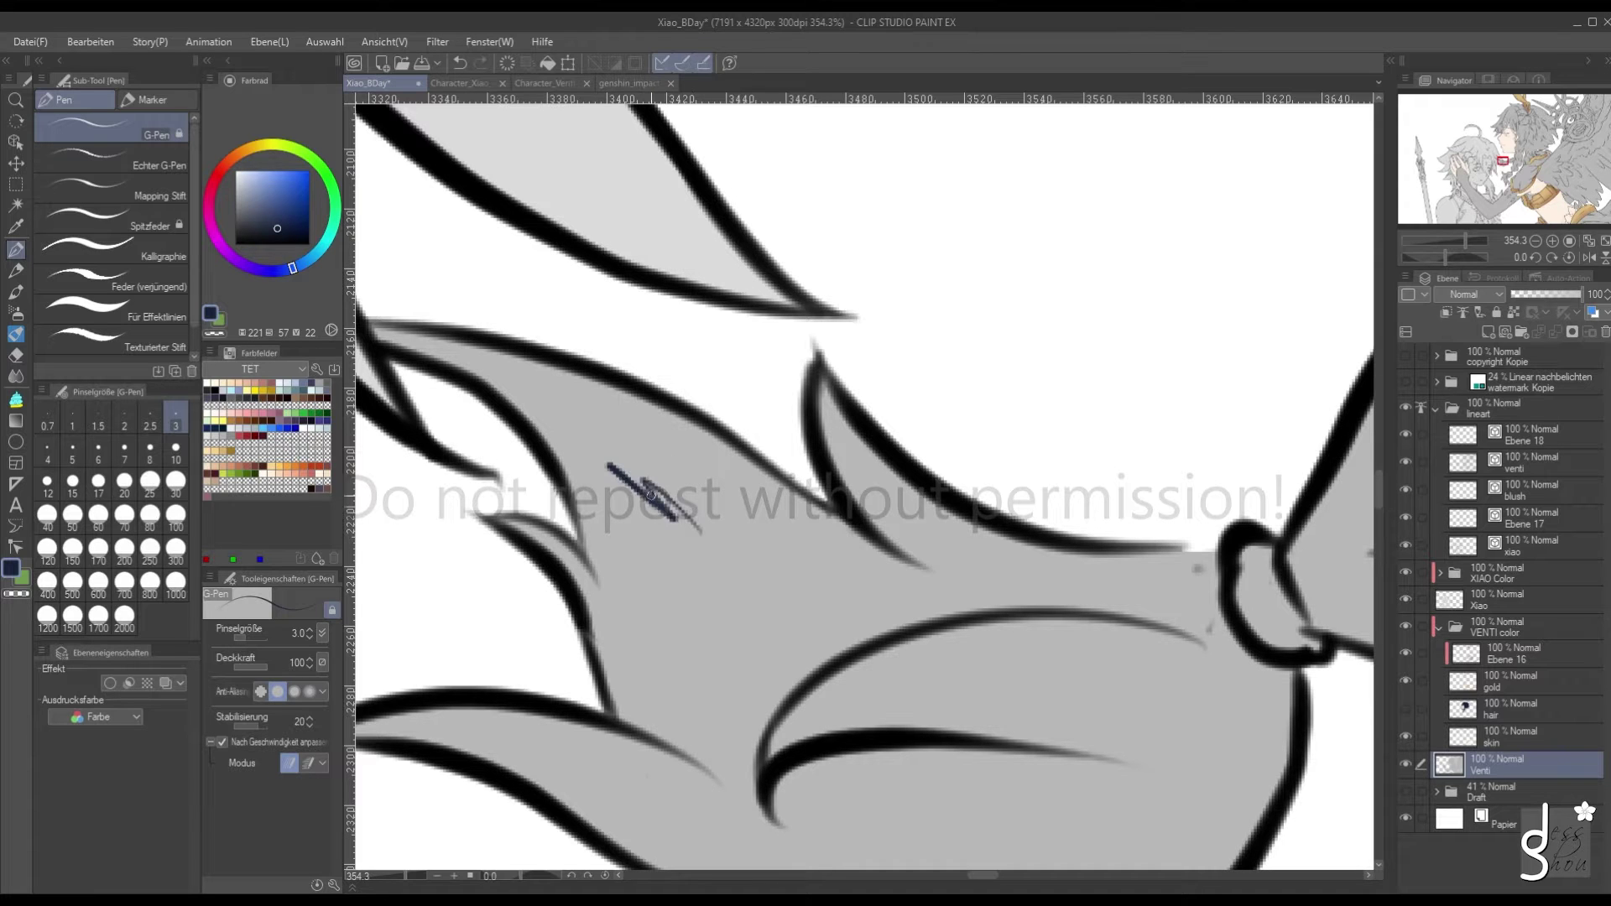
pyautogui.click(458, 63)
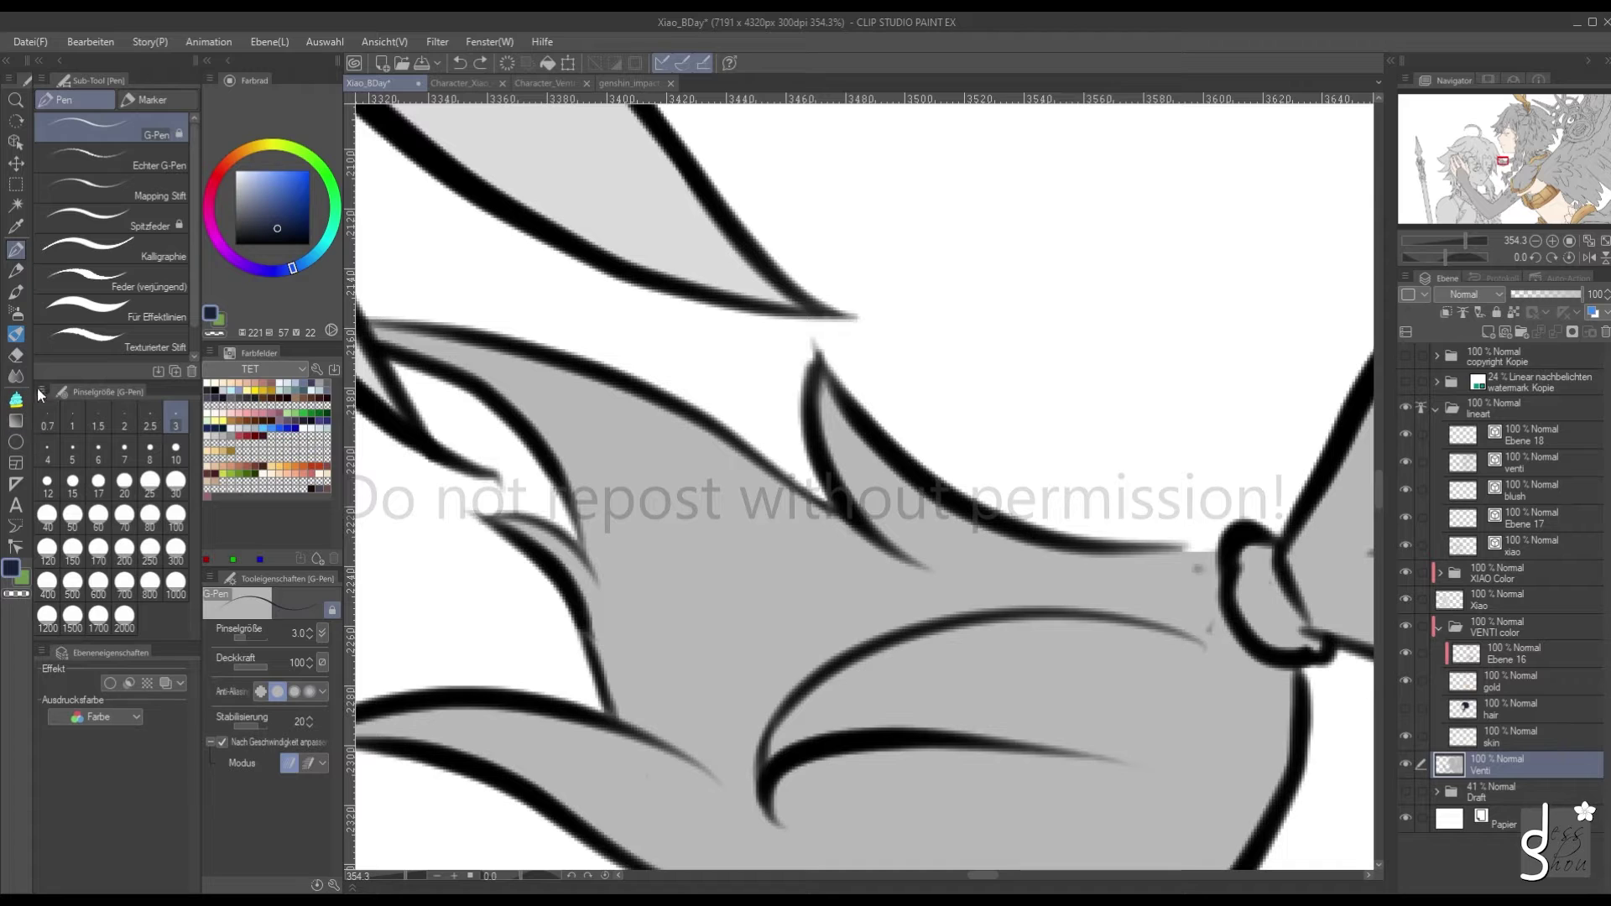
# Sample the grey Venti base and try a size 10 G-Pen stroke beside the braid tuft's upper tip, undoing it
pyautogui.keyDown('alt'); pyautogui.click(670, 515); pyautogui.keyUp('alt')
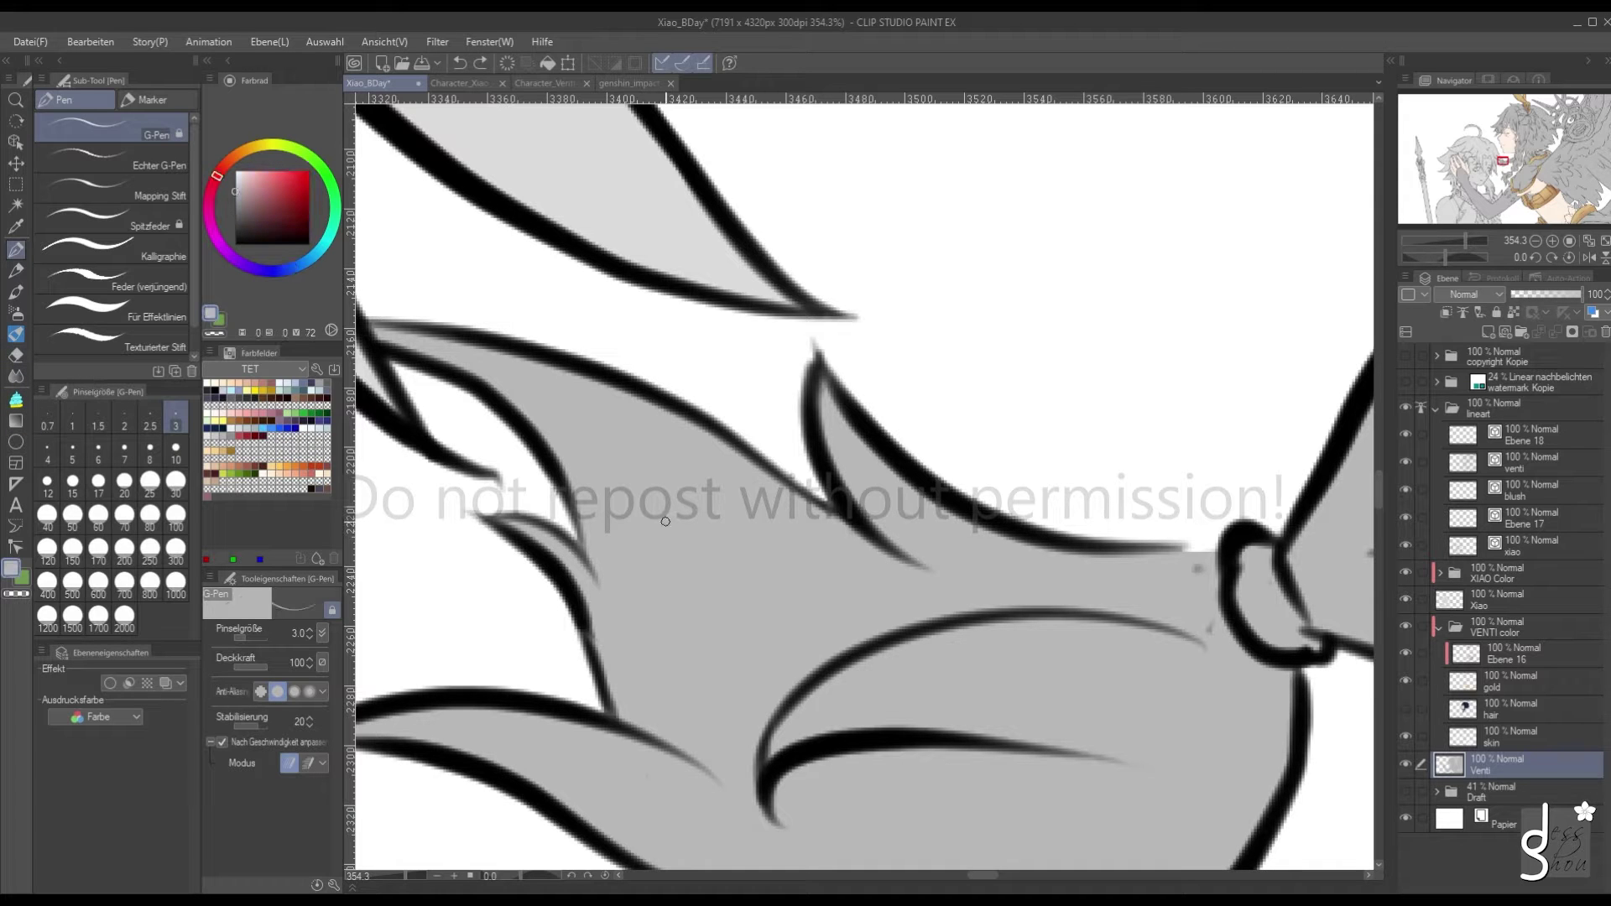
pyautogui.click(176, 449)
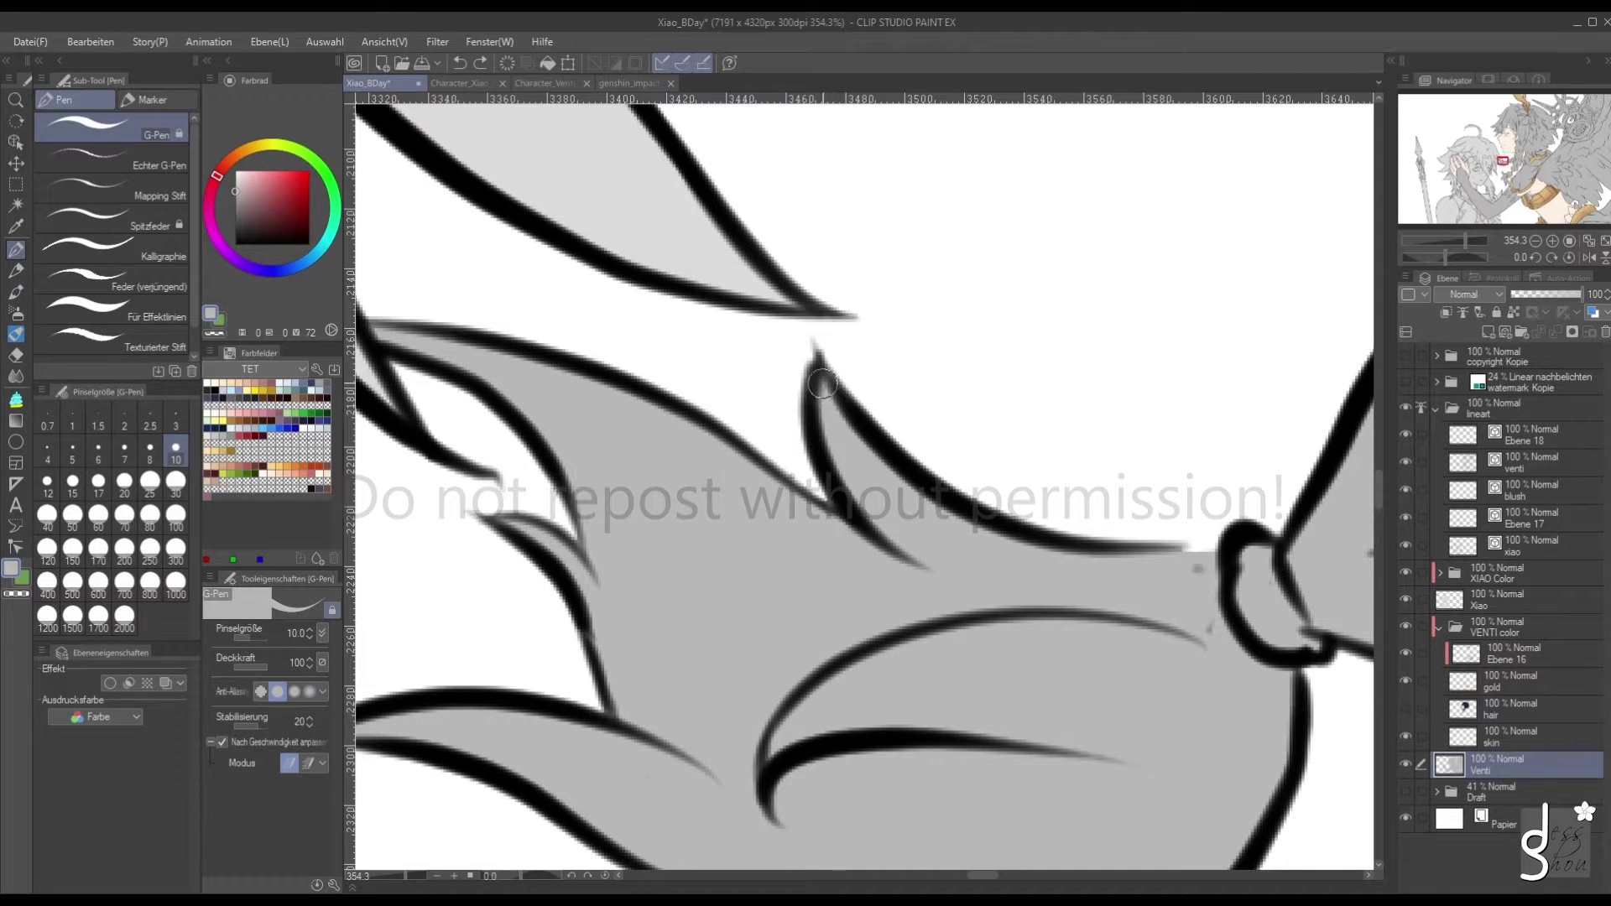
pyautogui.moveTo(877, 369)
pyautogui.mouseDown()
pyautogui.moveTo(892, 349)
pyautogui.moveTo(904, 443)
pyautogui.mouseUp()
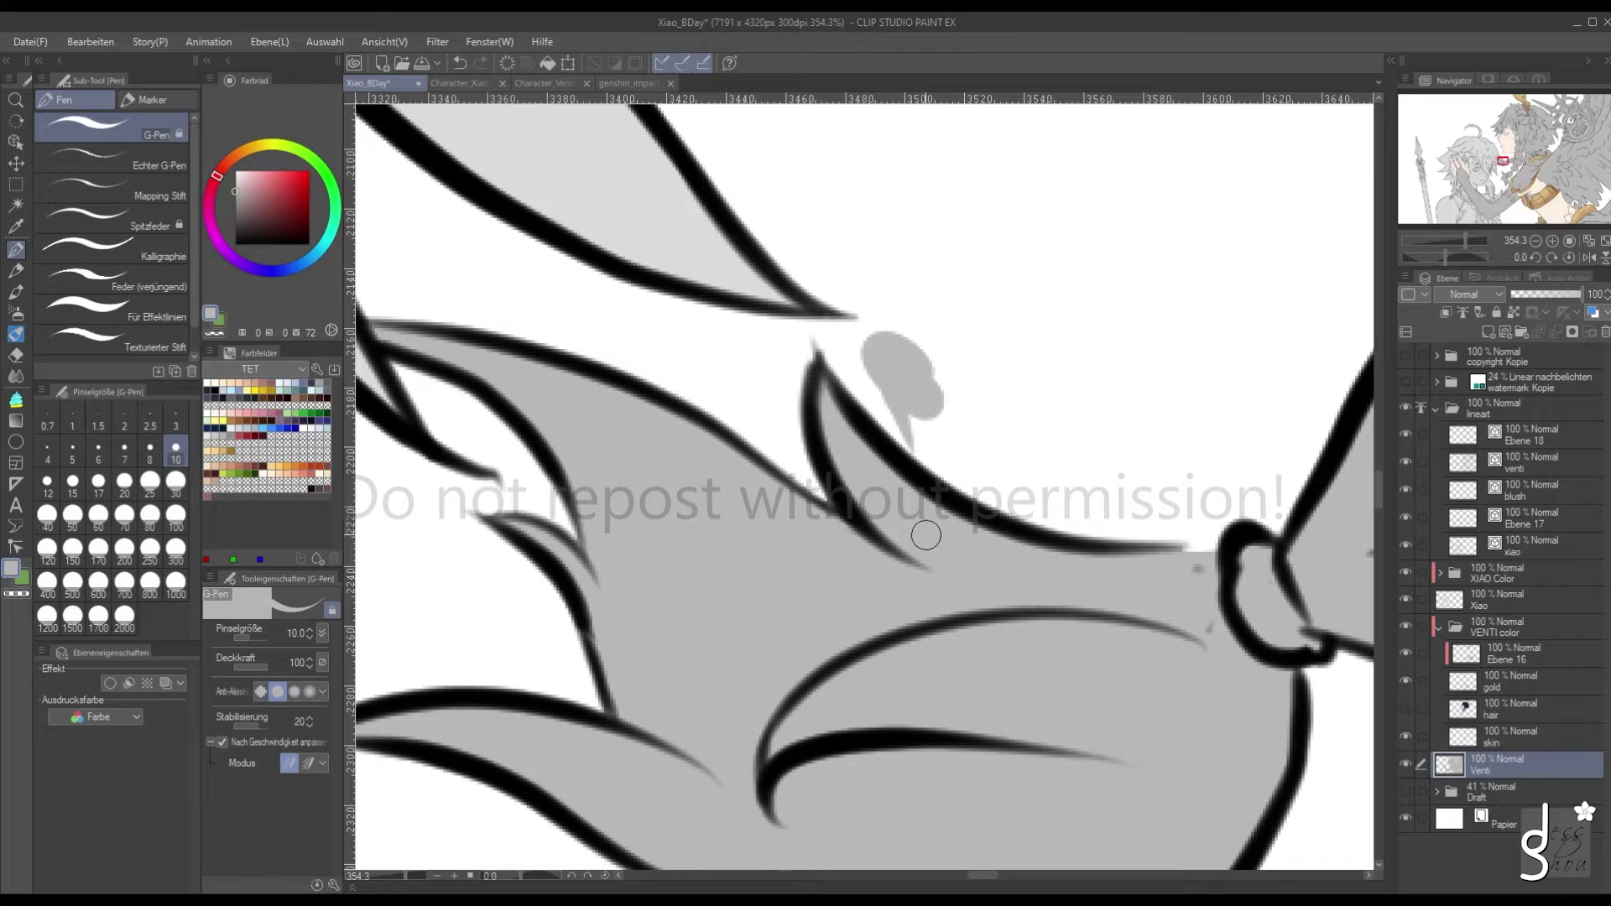
pyautogui.click(460, 63)
pyautogui.scroll(-2, 545, 571)
pyautogui.scroll(3, 545, 571)
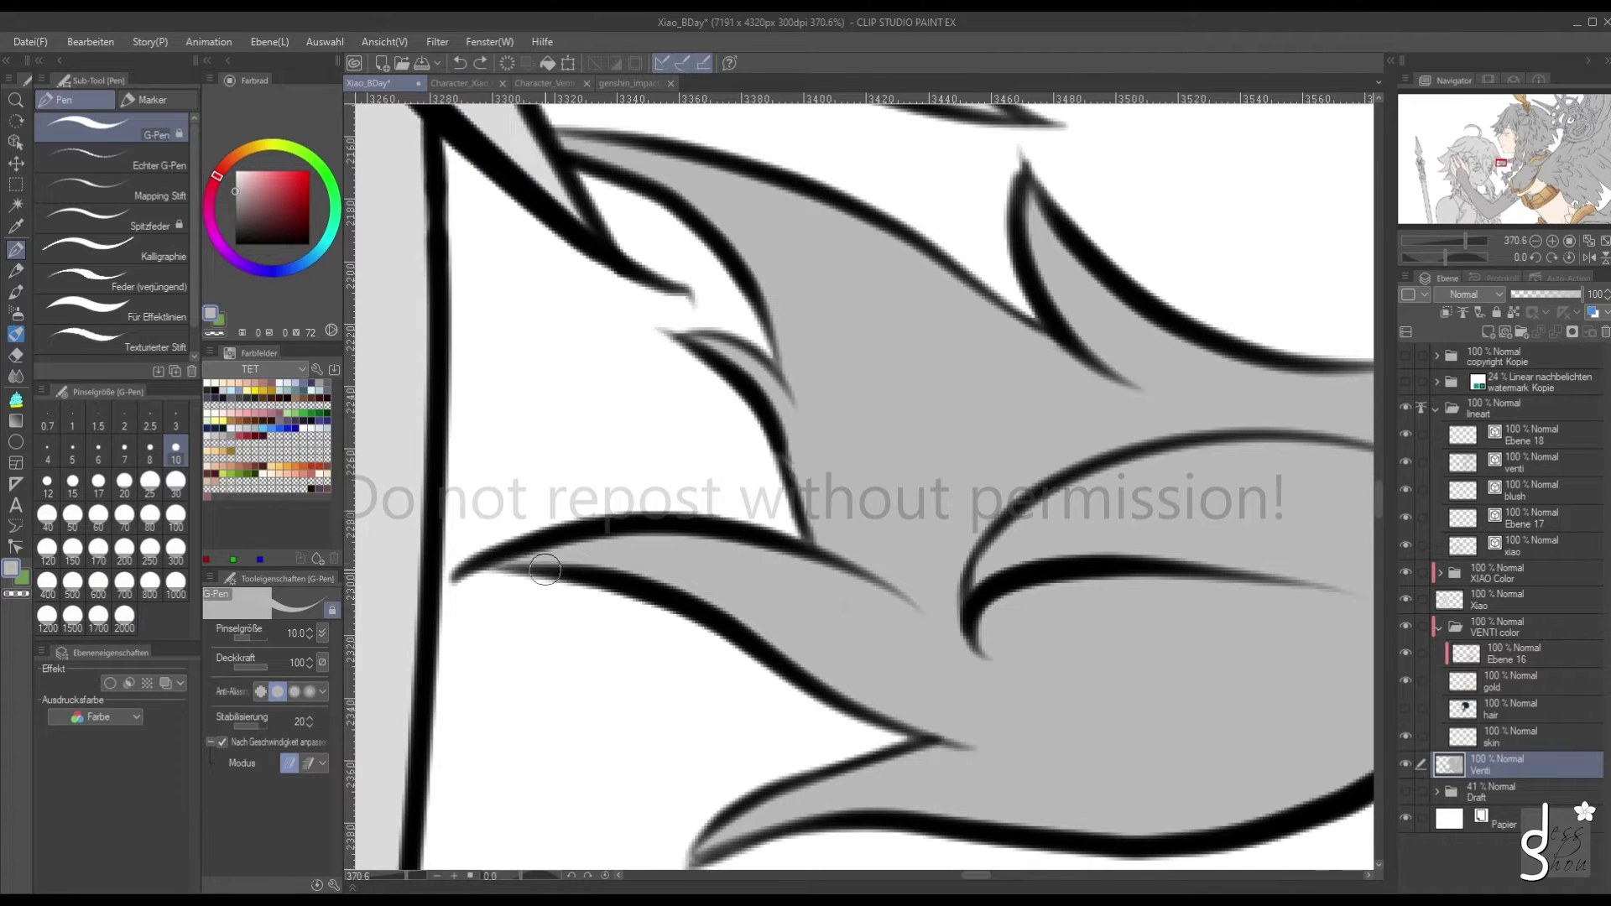
# Show the hair layer, sample its dark blue and try touching up the tuft's tips on the Venti layer, undoing each stroke
pyautogui.click(1405, 708)
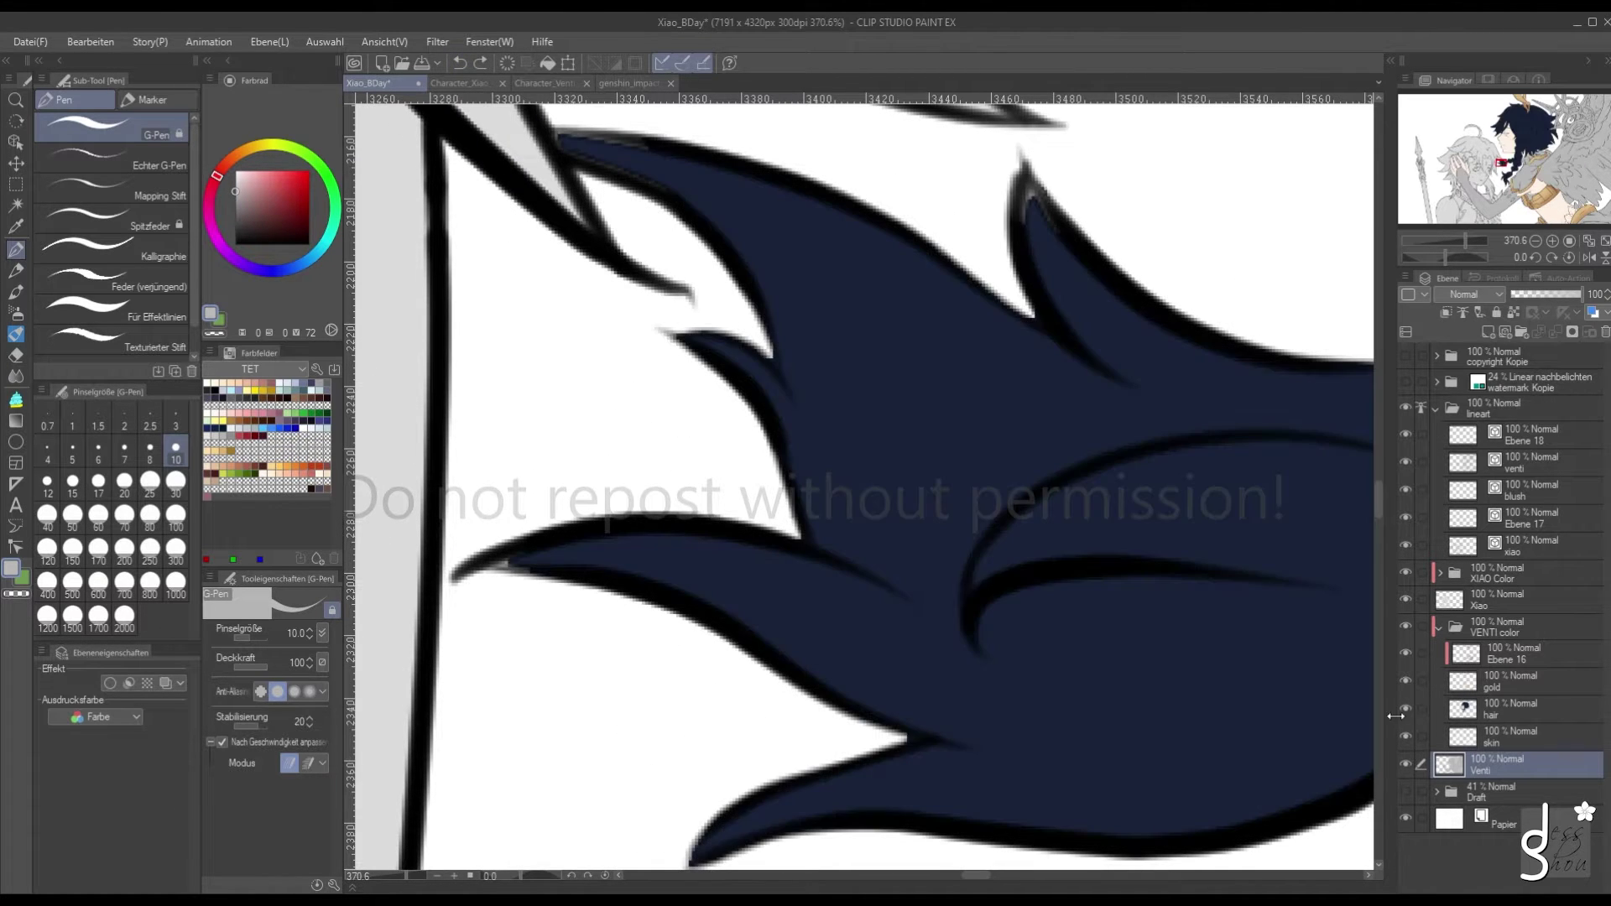
pyautogui.keyDown('alt'); pyautogui.click(881, 634); pyautogui.keyUp('alt')
pyautogui.moveTo(503, 565)
pyautogui.mouseDown()
pyautogui.moveTo(486, 565)
pyautogui.moveTo(545, 571)
pyautogui.mouseUp()
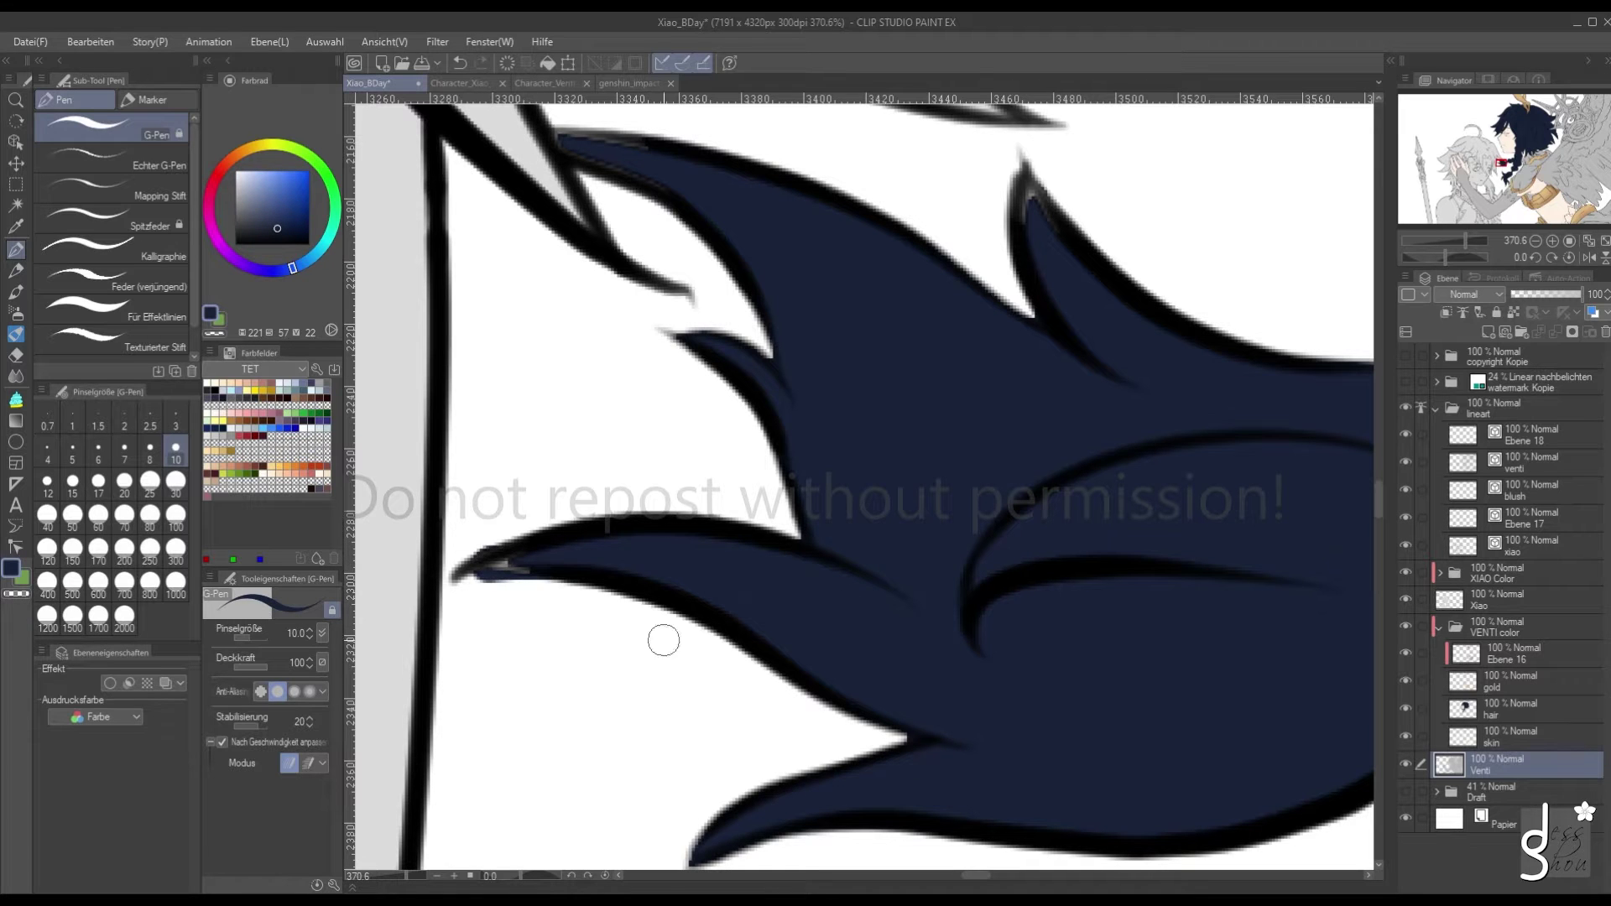
pyautogui.click(460, 64)
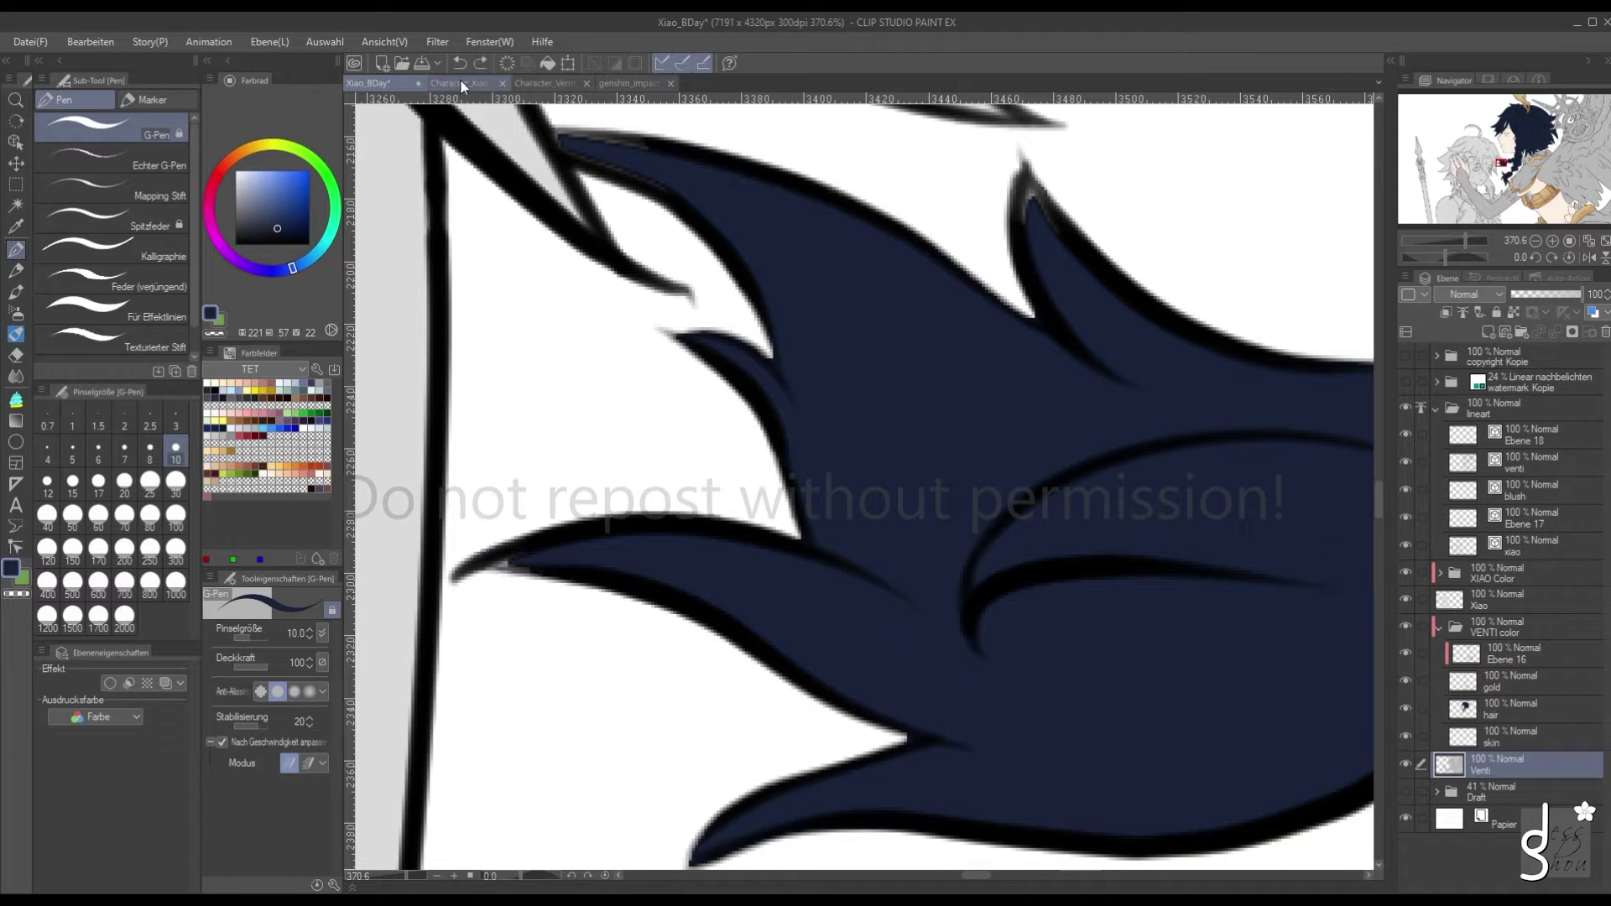
pyautogui.moveTo(1030, 205)
pyautogui.mouseDown()
pyautogui.moveTo(1066, 263)
pyautogui.moveTo(1022, 168)
pyautogui.moveTo(1063, 189)
pyautogui.mouseUp()
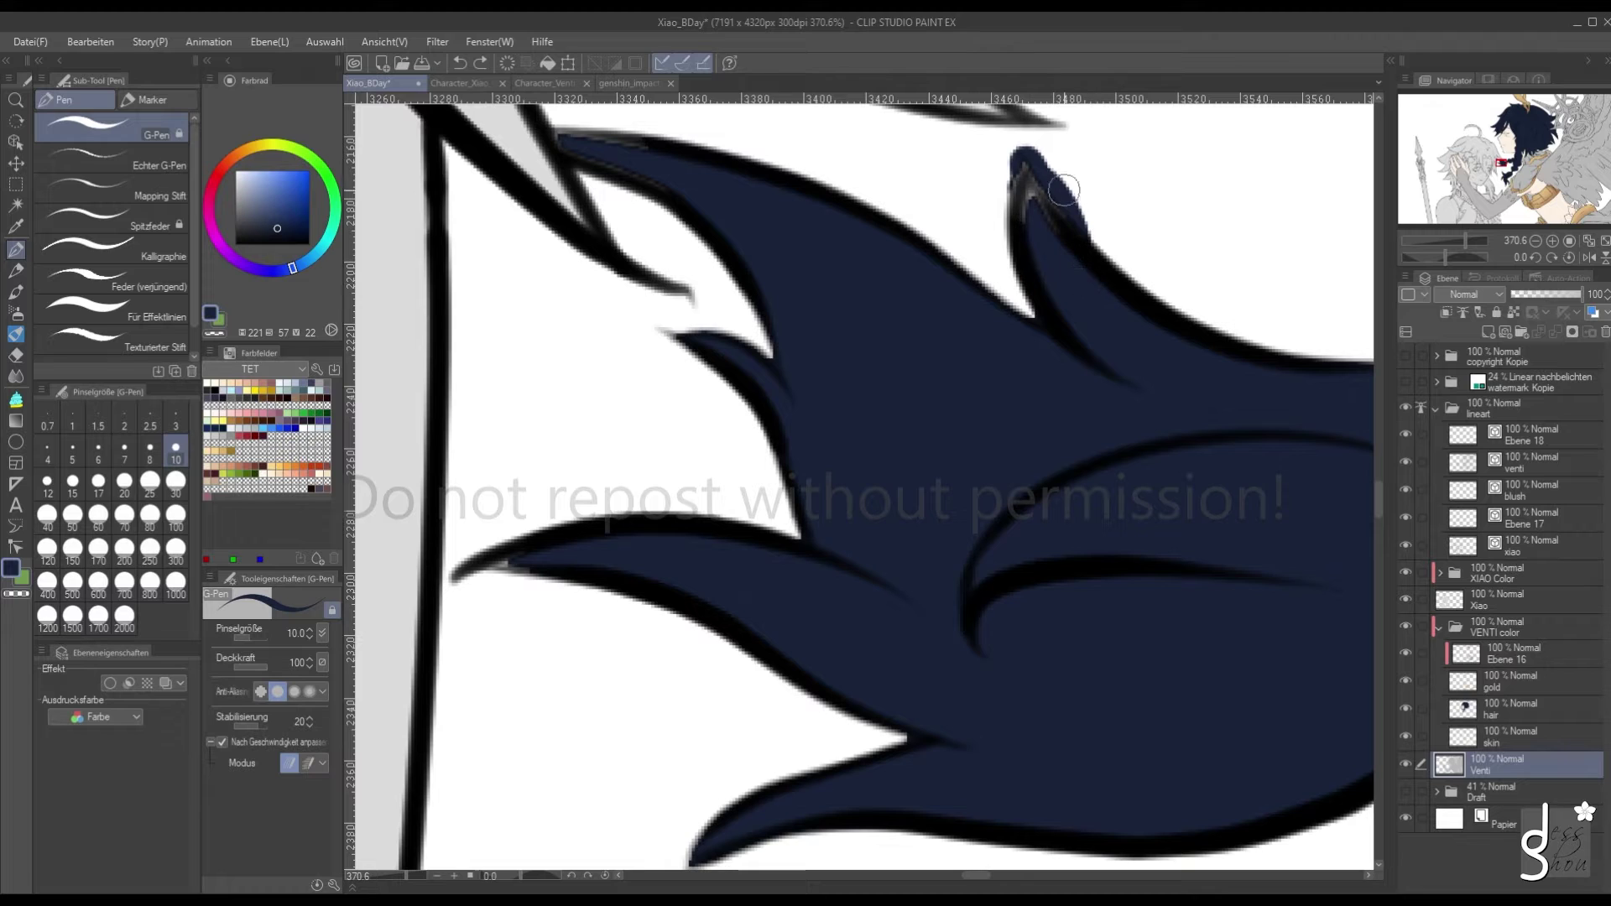
pyautogui.click(470, 61)
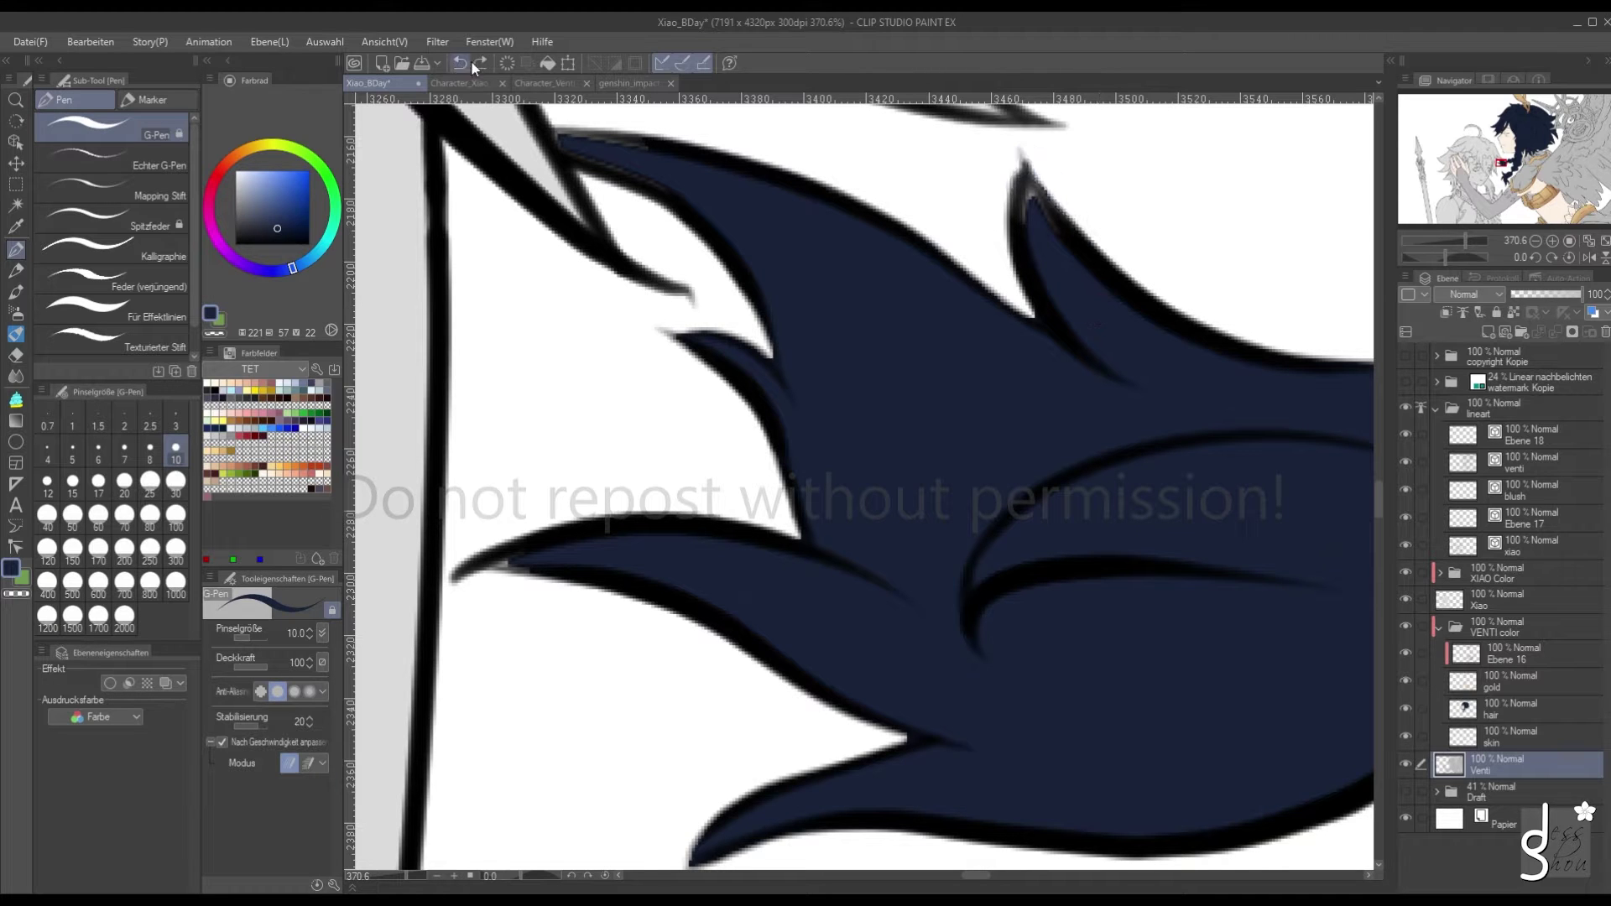
# Clean up the light grey remnants at the braid tuft's pointed tips on the Xiao layer with the size 10 G-Pen
pyautogui.click(1469, 709)
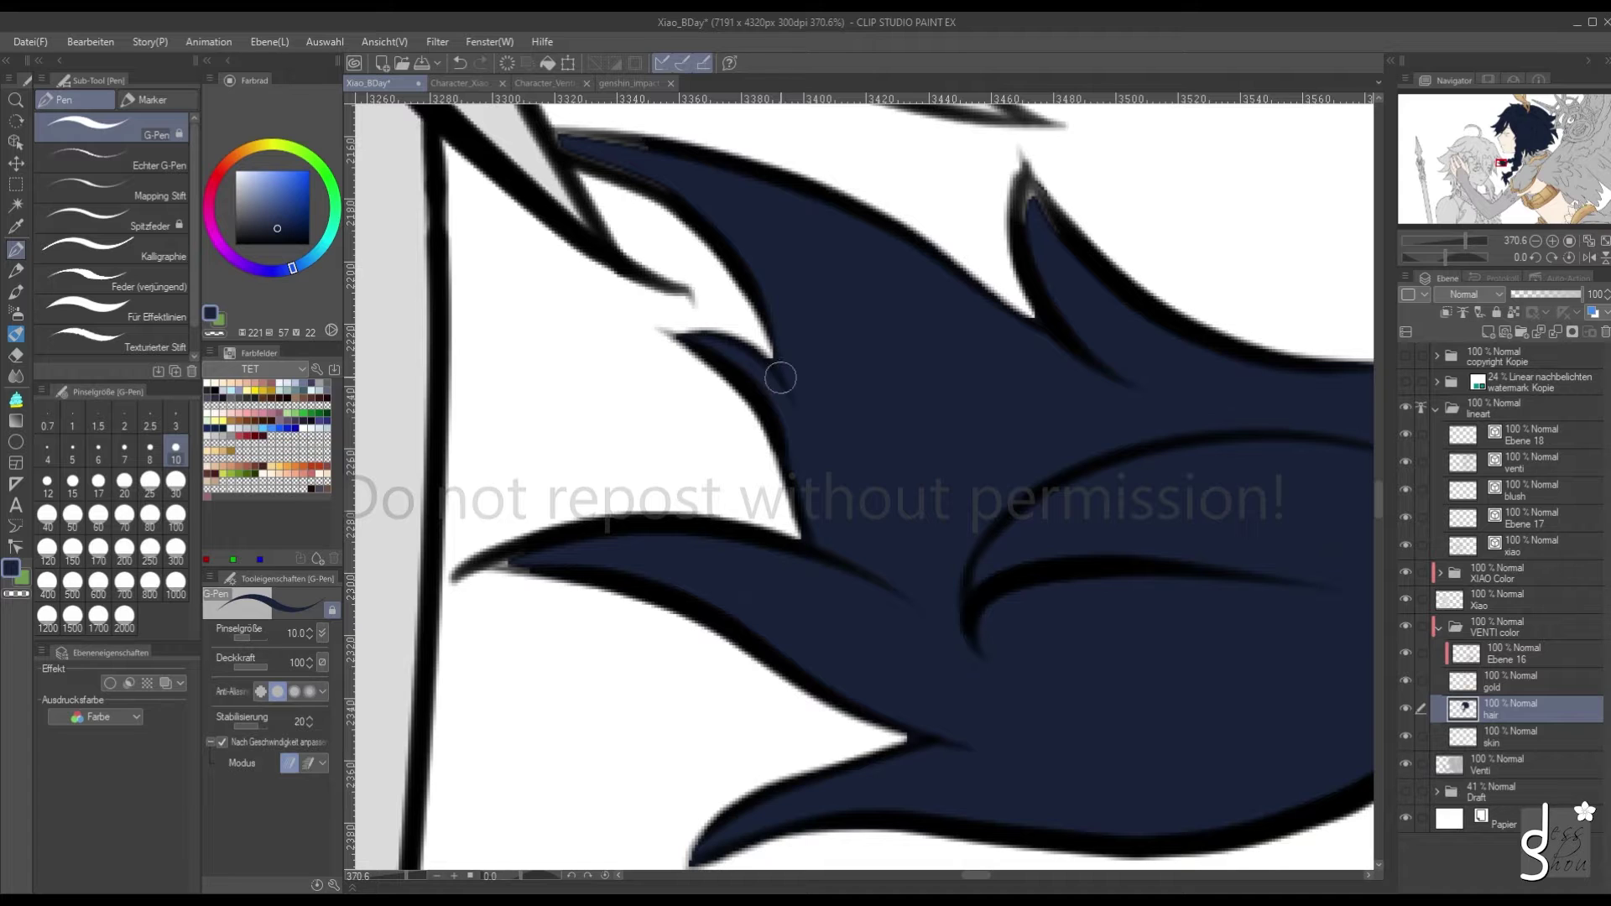
pyautogui.scroll(-2, 793, 402)
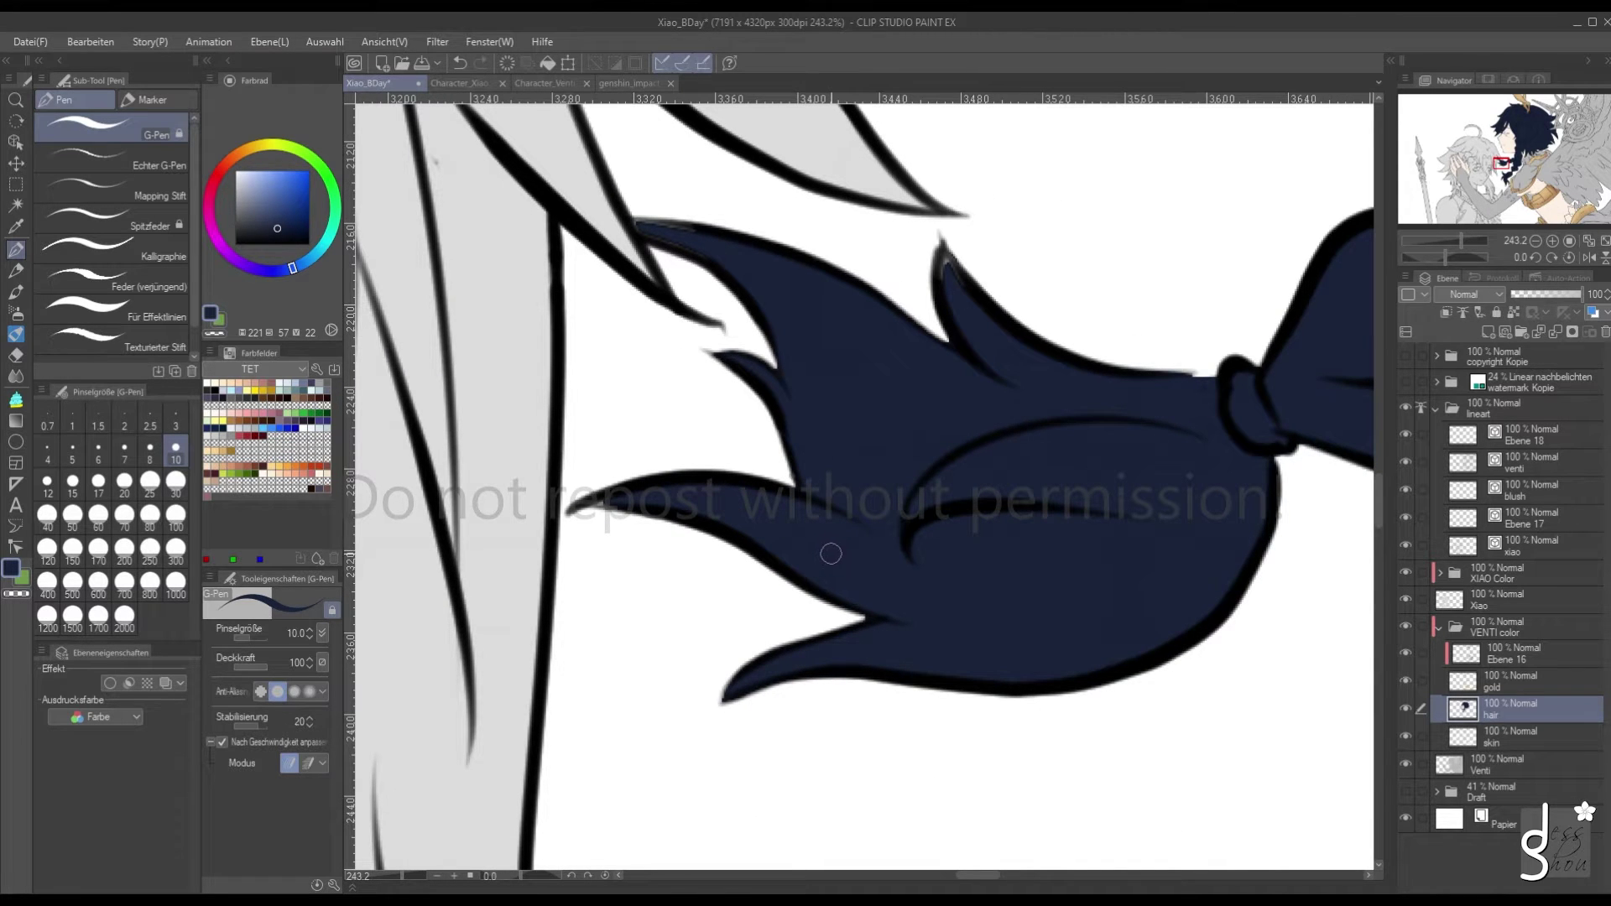
pyautogui.click(1456, 598)
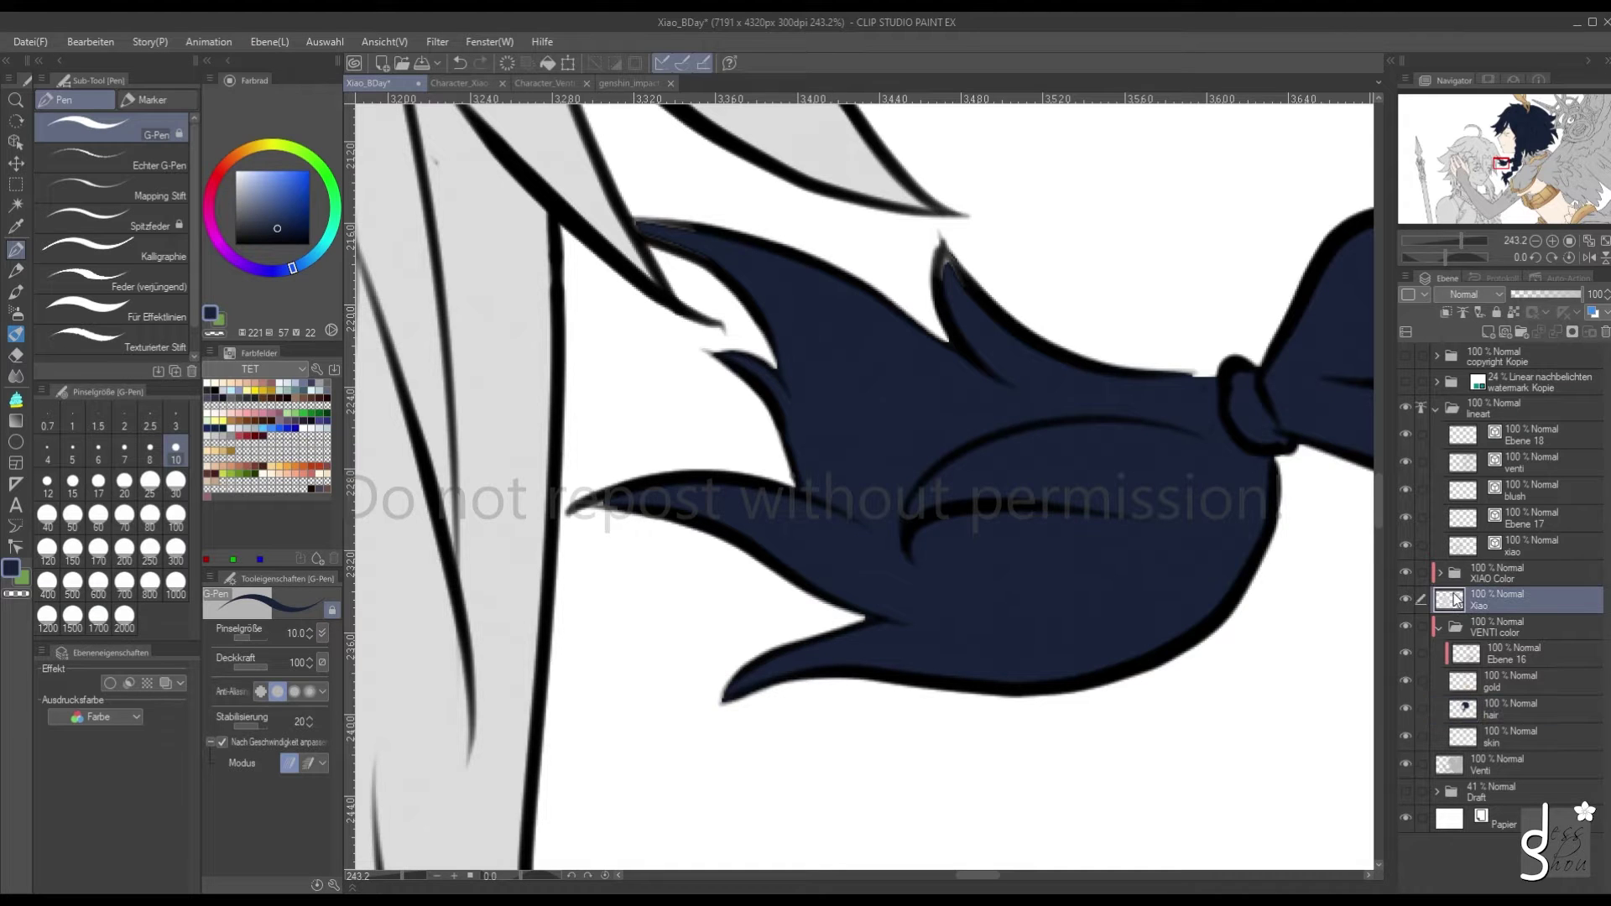
pyautogui.moveTo(969, 295)
pyautogui.mouseDown()
pyautogui.moveTo(945, 261)
pyautogui.moveTo(966, 303)
pyautogui.mouseUp()
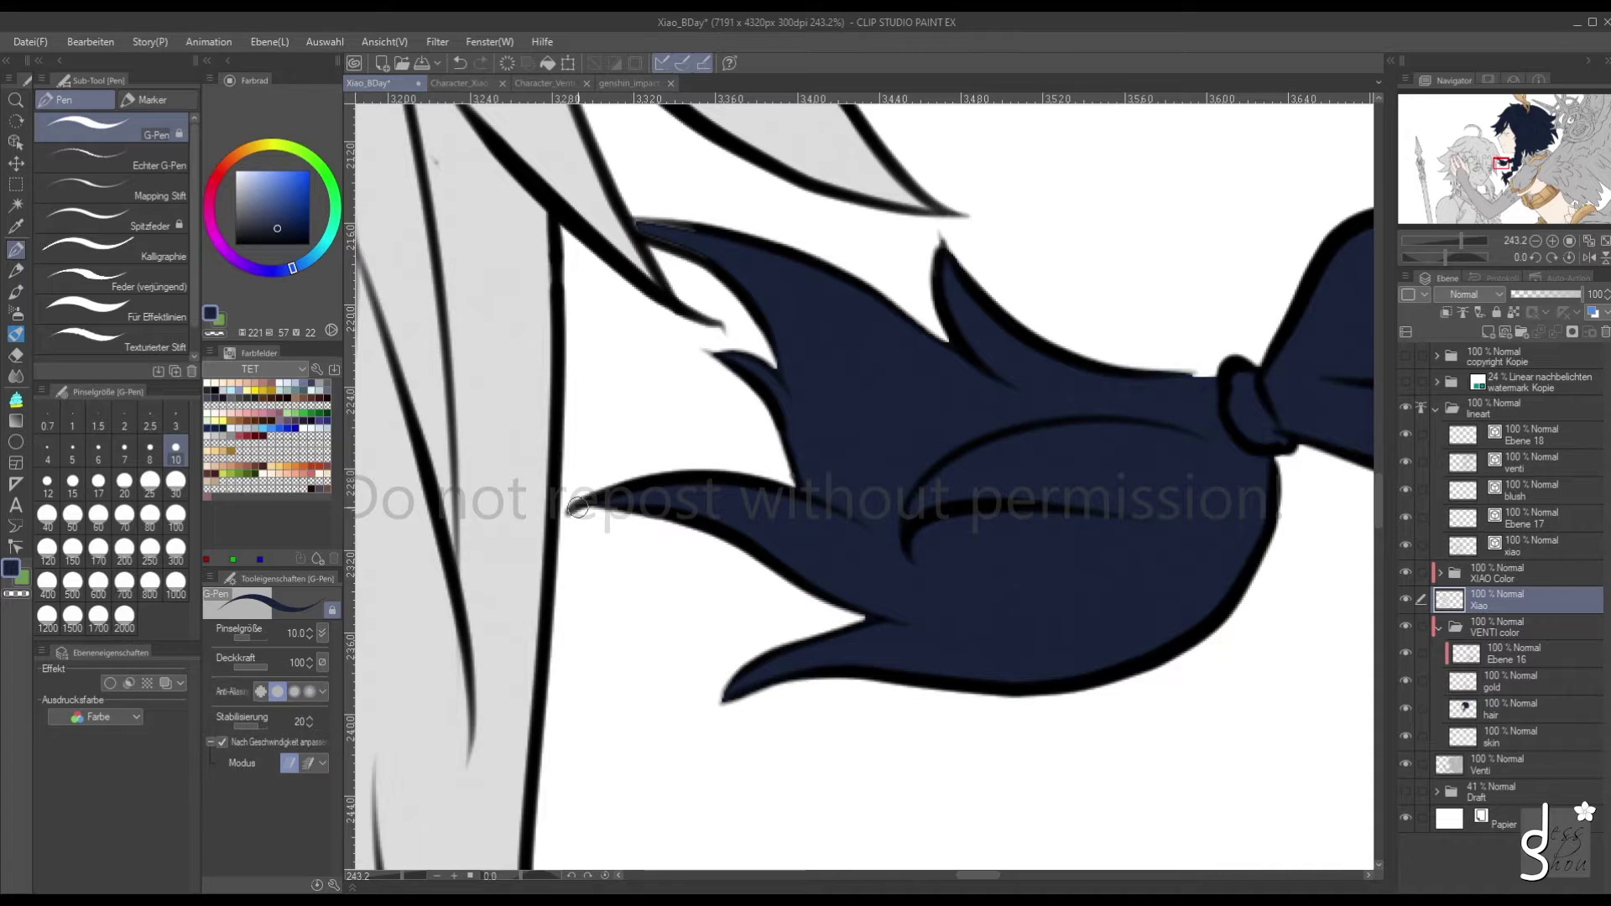
pyautogui.scroll(-2, 577, 507)
pyautogui.scroll(3, 577, 507)
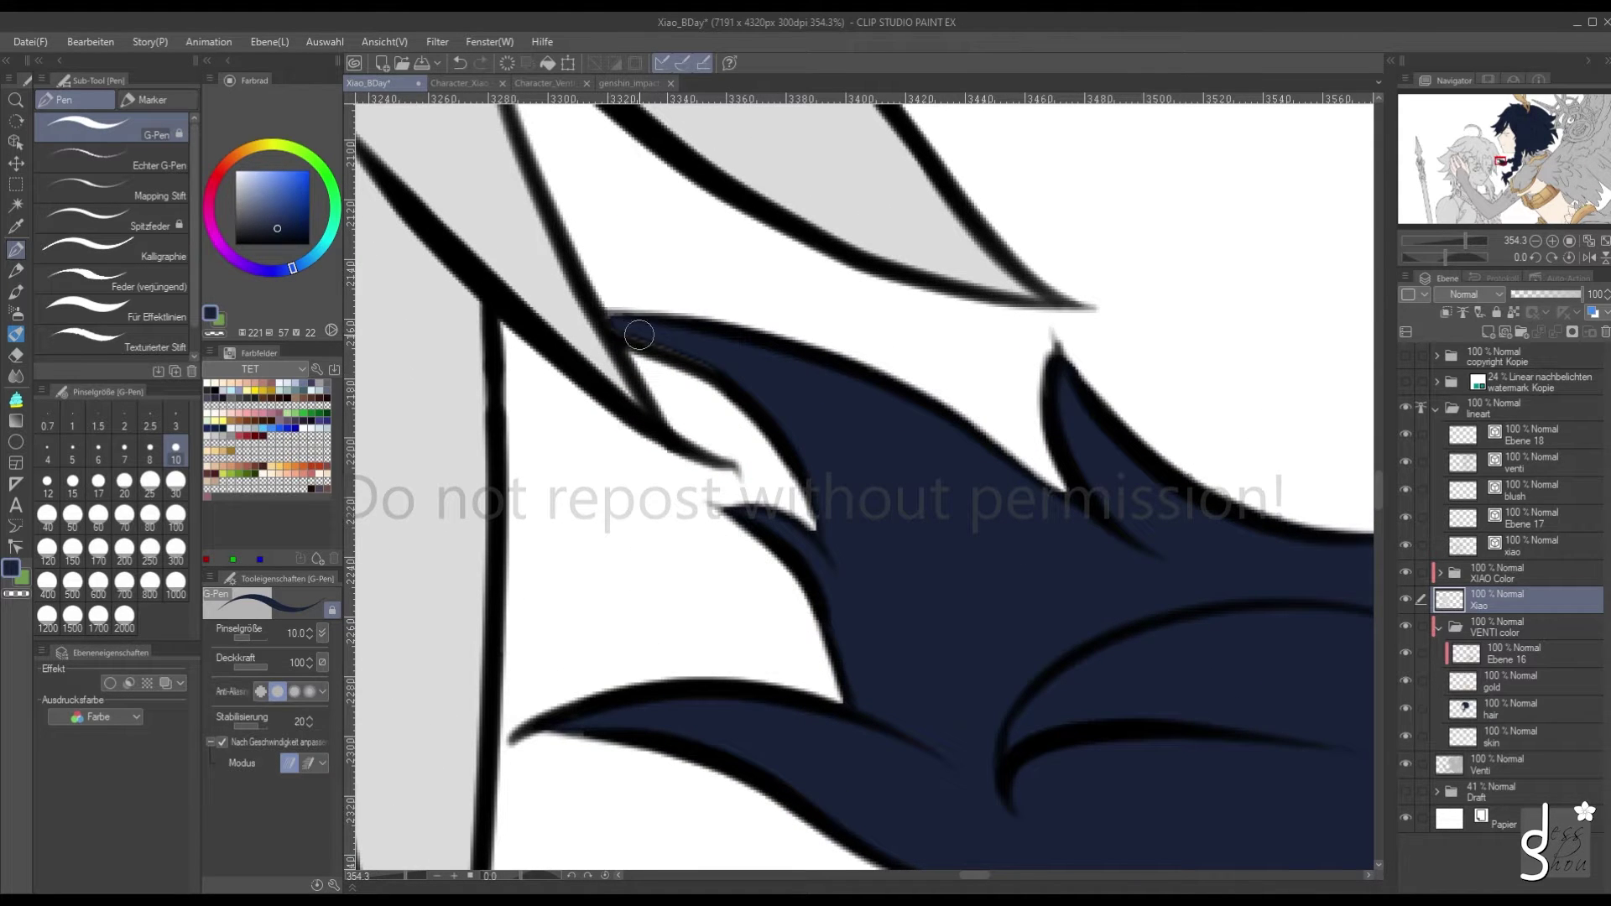
pyautogui.moveTo(640, 335); pyautogui.dragTo(733, 369)
pyautogui.scroll(-2, 714, 433)
pyautogui.hotkey('ctrl', 'alt', '0')
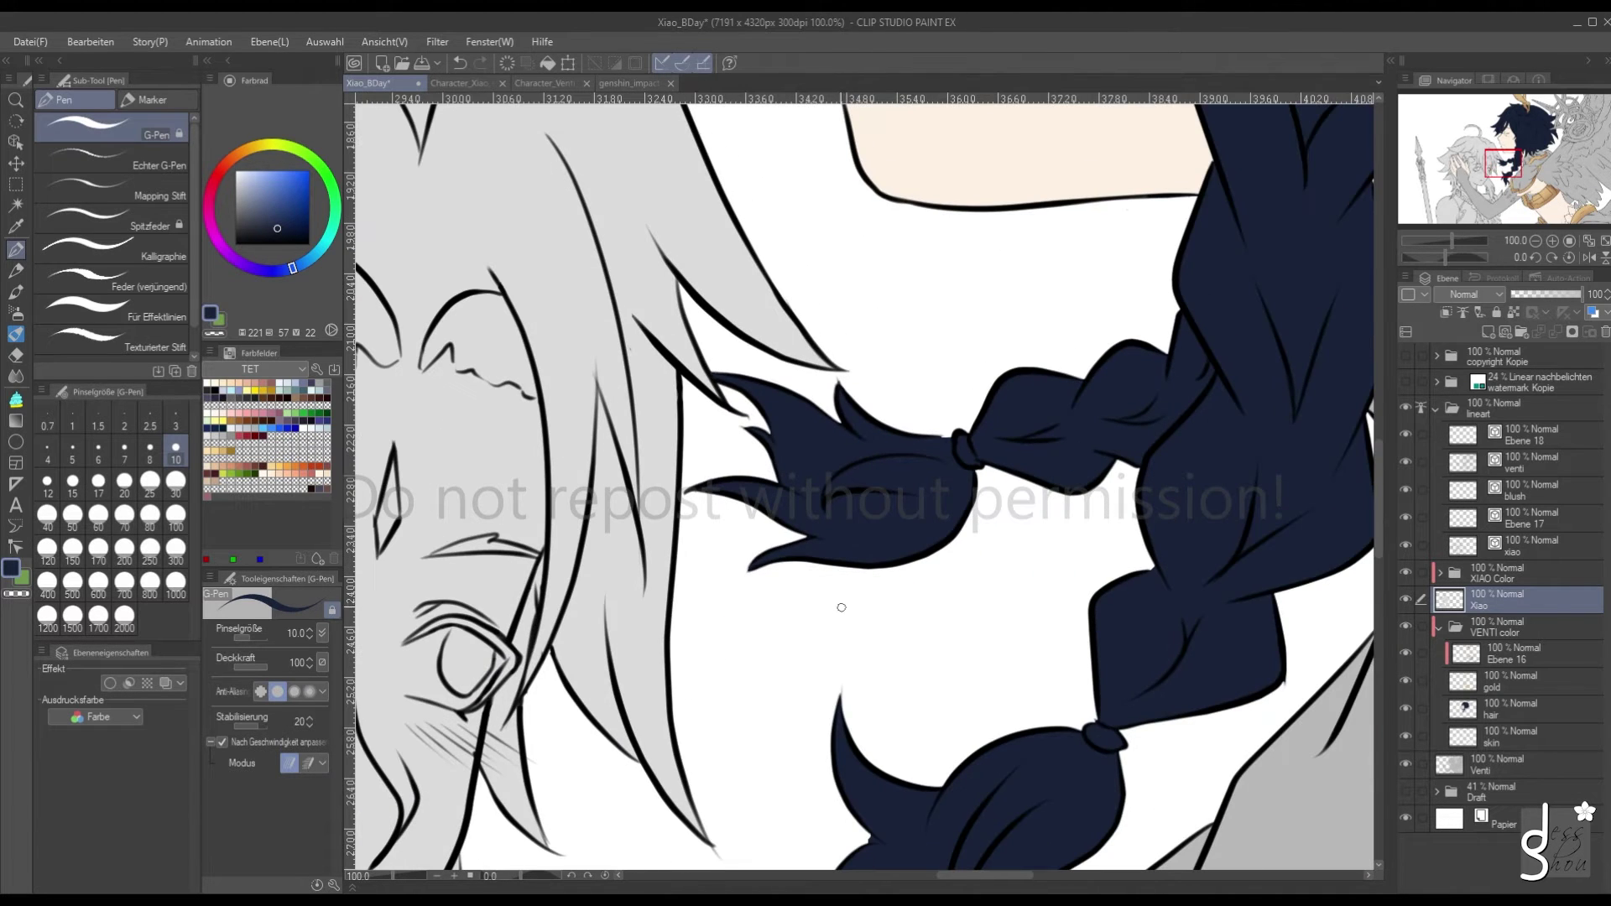
# Enclose and fill the small braid tuft in dark blue on the hair layer with the gap-closing fill tool
pyautogui.press('g')
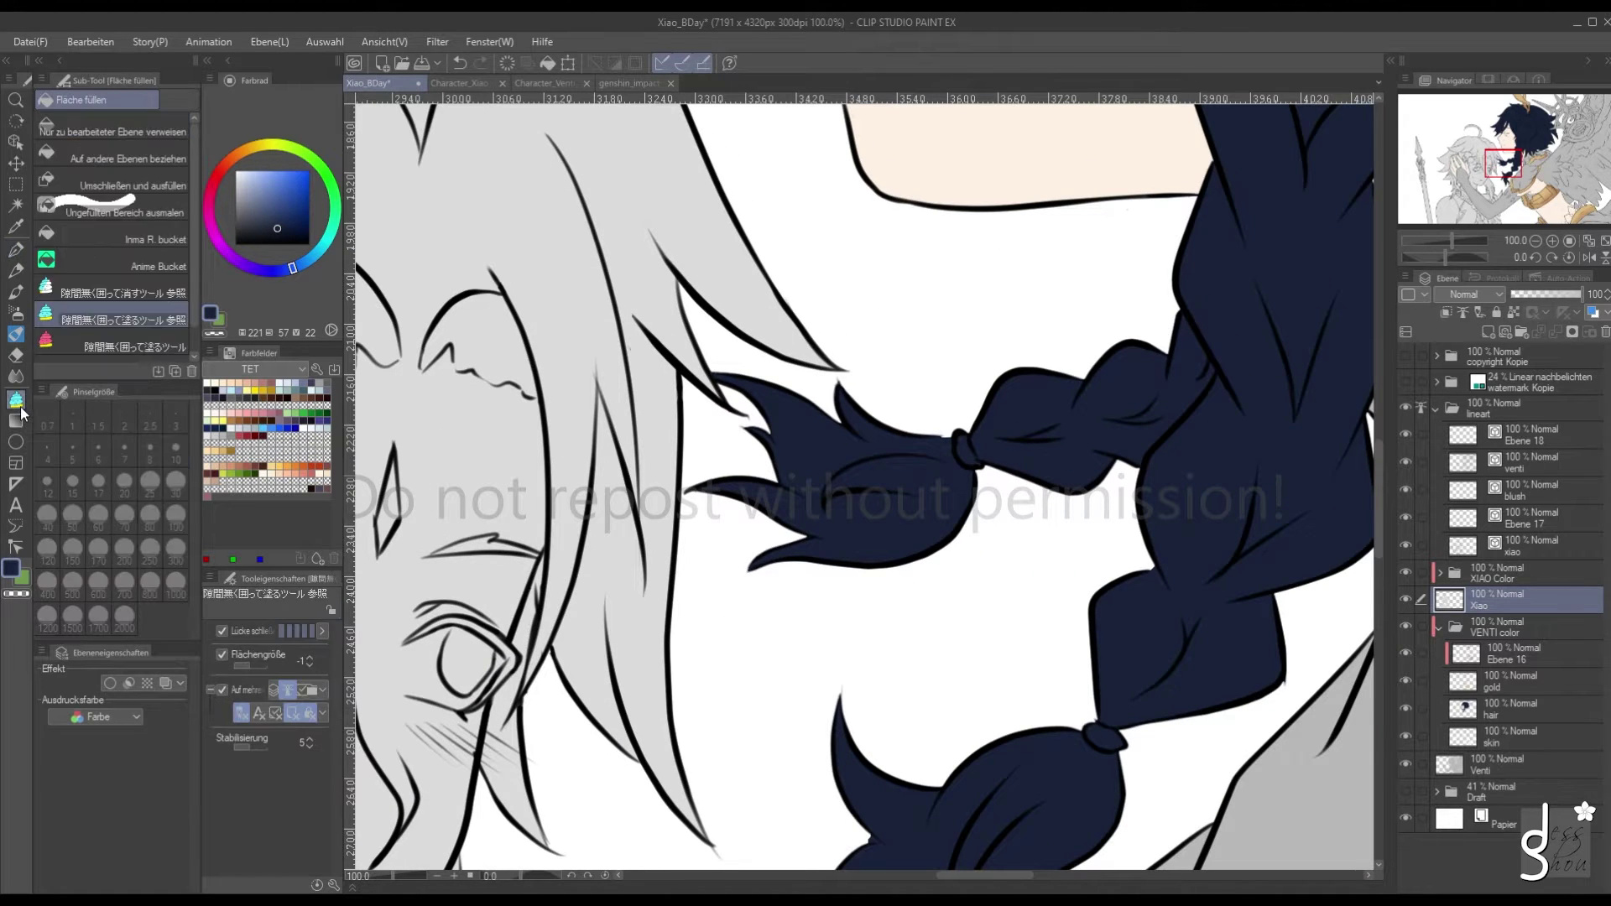
pyautogui.click(52, 323)
pyautogui.click(1466, 711)
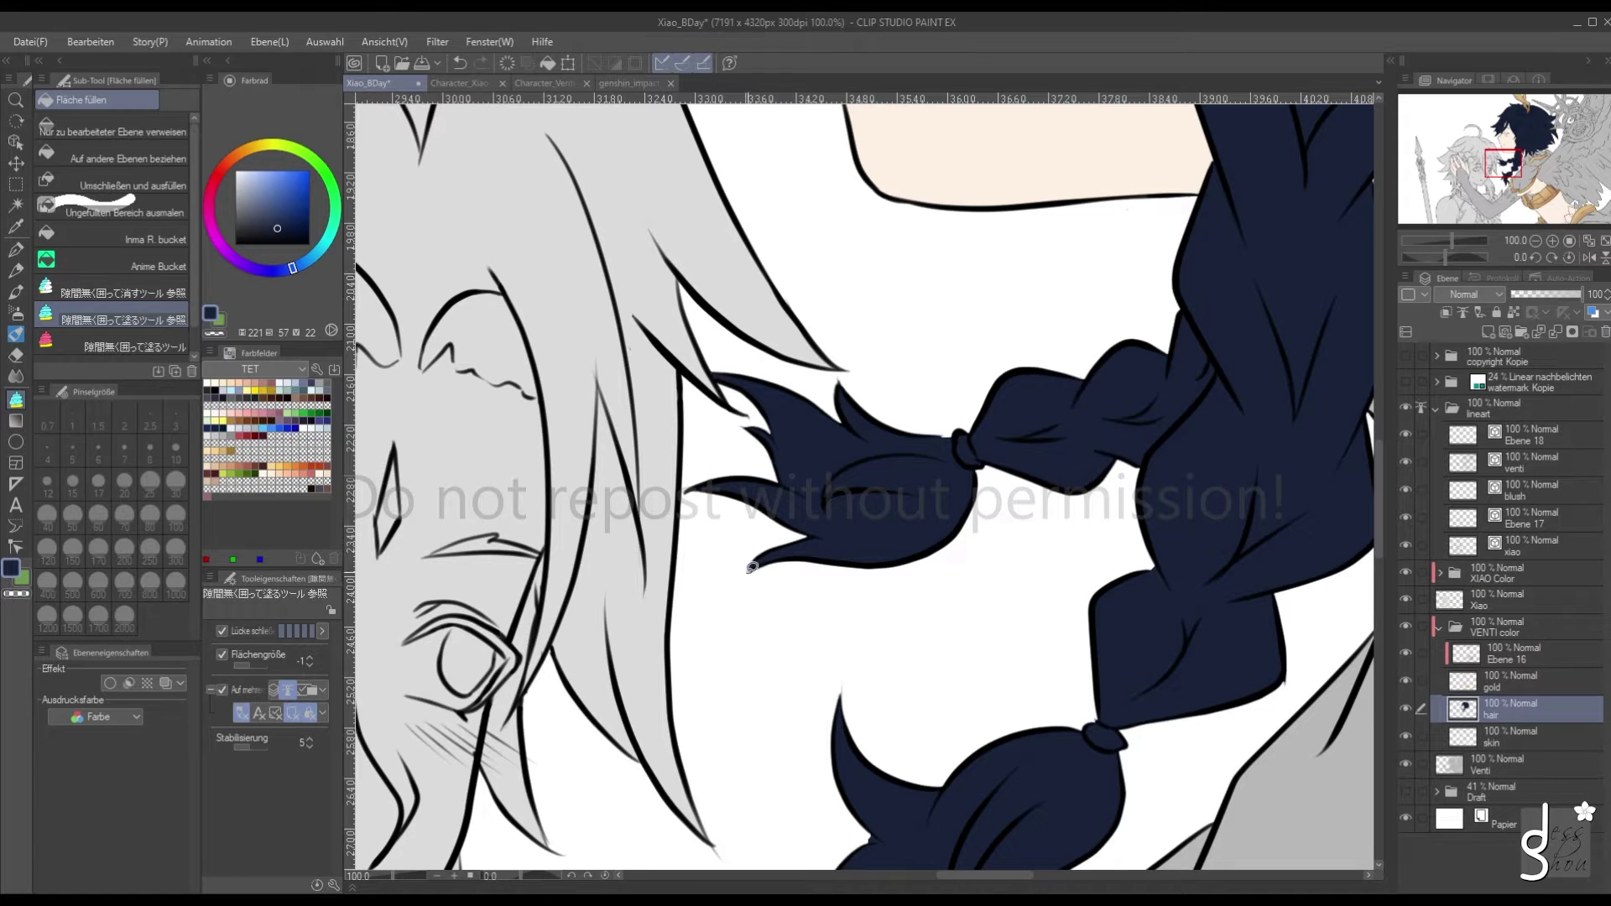
pyautogui.moveTo(741, 599)
pyautogui.mouseDown()
pyautogui.moveTo(1016, 555)
pyautogui.moveTo(912, 374)
pyautogui.moveTo(732, 574)
pyautogui.moveTo(755, 598)
pyautogui.mouseUp()
pyautogui.moveTo(1023, 487)
pyautogui.mouseDown()
pyautogui.moveTo(1036, 457)
pyautogui.moveTo(999, 396)
pyautogui.moveTo(933, 416)
pyautogui.moveTo(1000, 521)
pyautogui.mouseUp()
# Check the Xiao base around the braid tuft by toggling the Xiao layer's visibility, overall and close up
pyautogui.click(1454, 604)
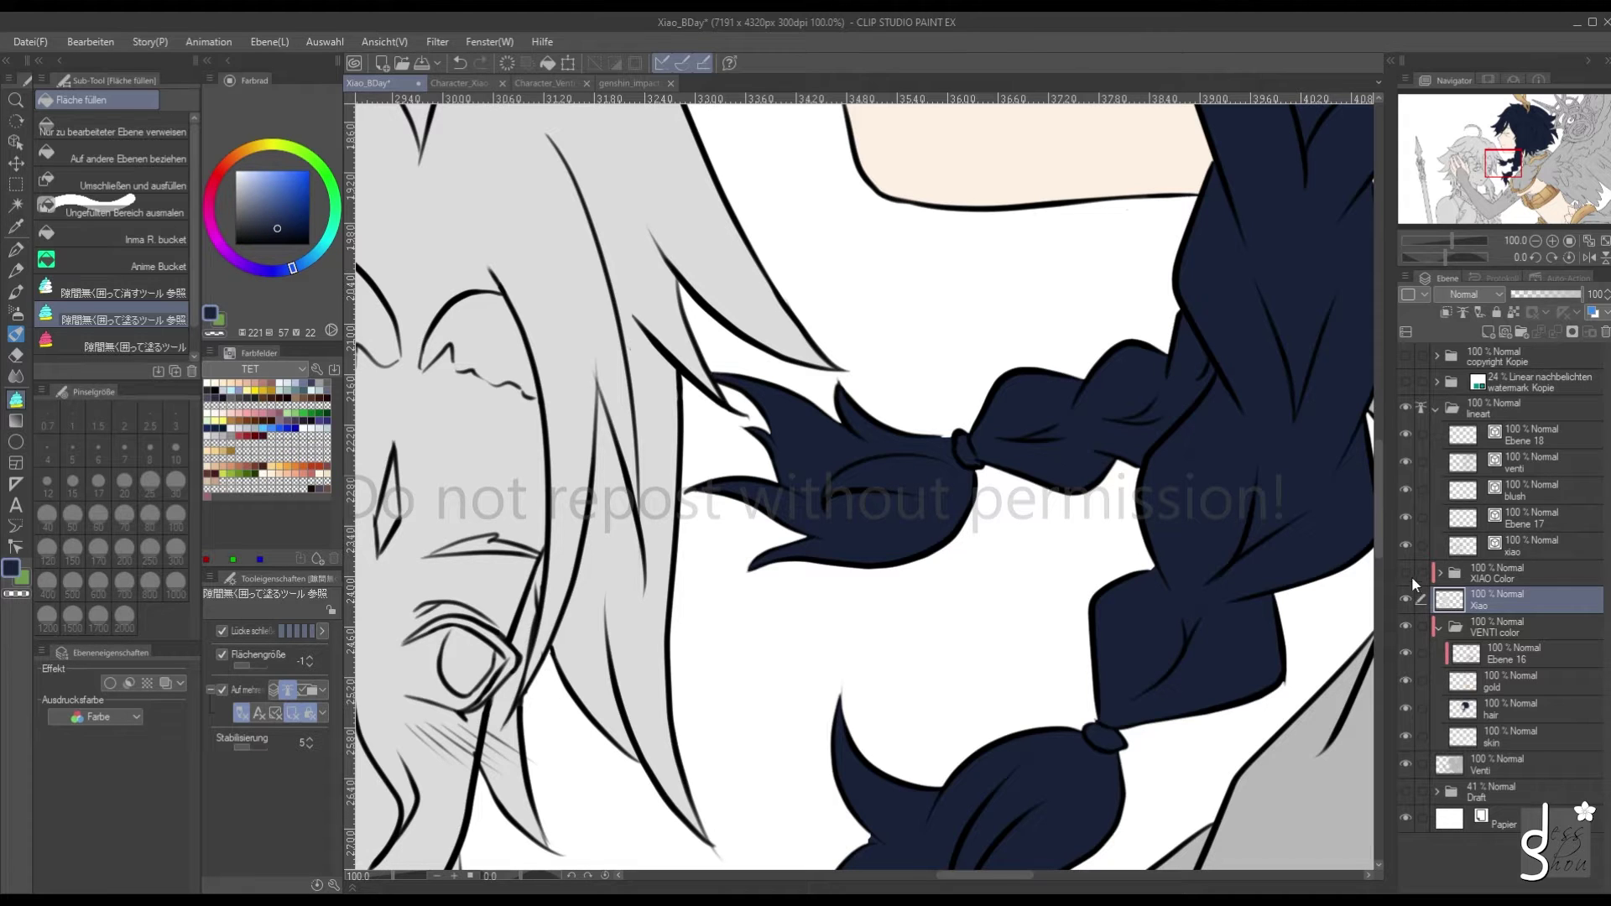
pyautogui.click(1406, 599)
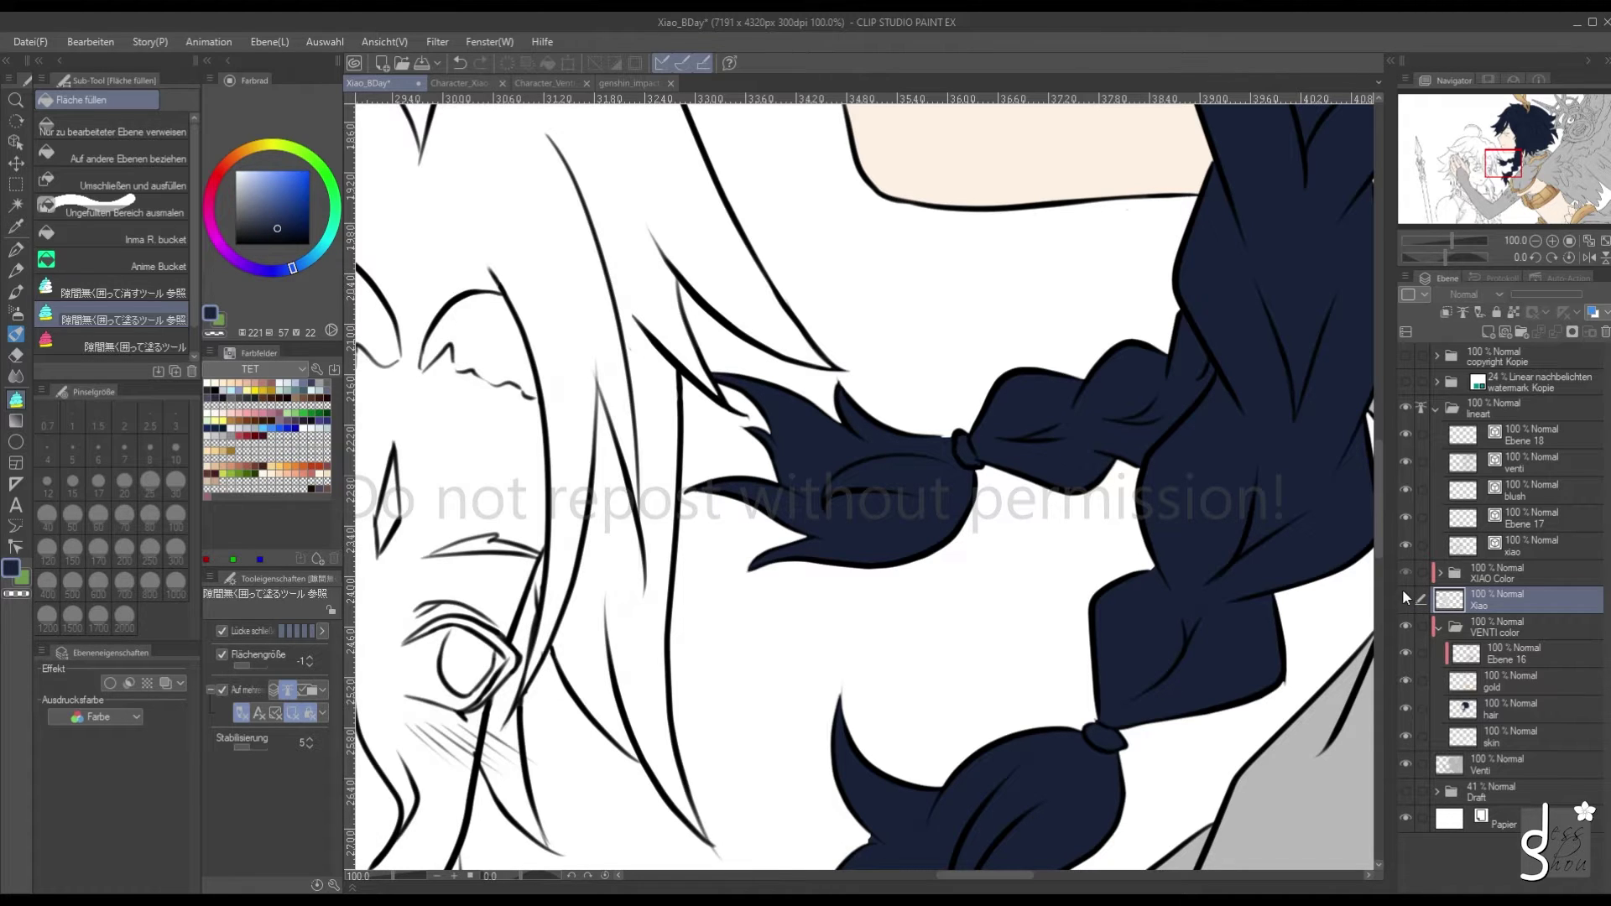
pyautogui.click(1403, 599)
pyautogui.click(1403, 602)
pyautogui.click(1403, 604)
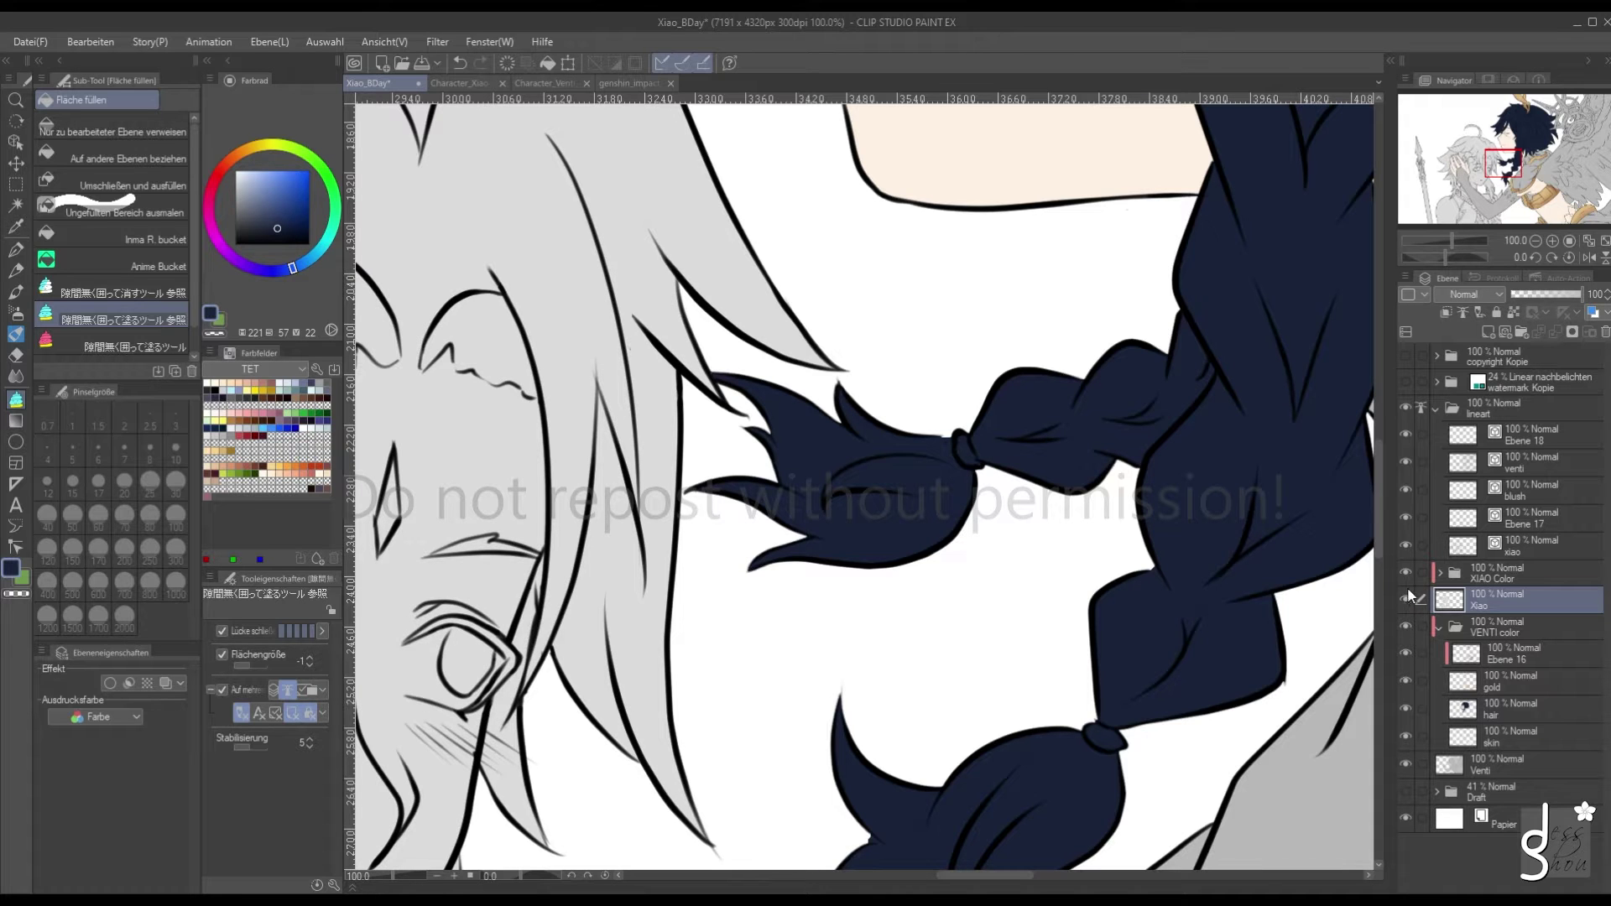
pyautogui.scroll(3, 797, 361)
pyautogui.scroll(2, 797, 361)
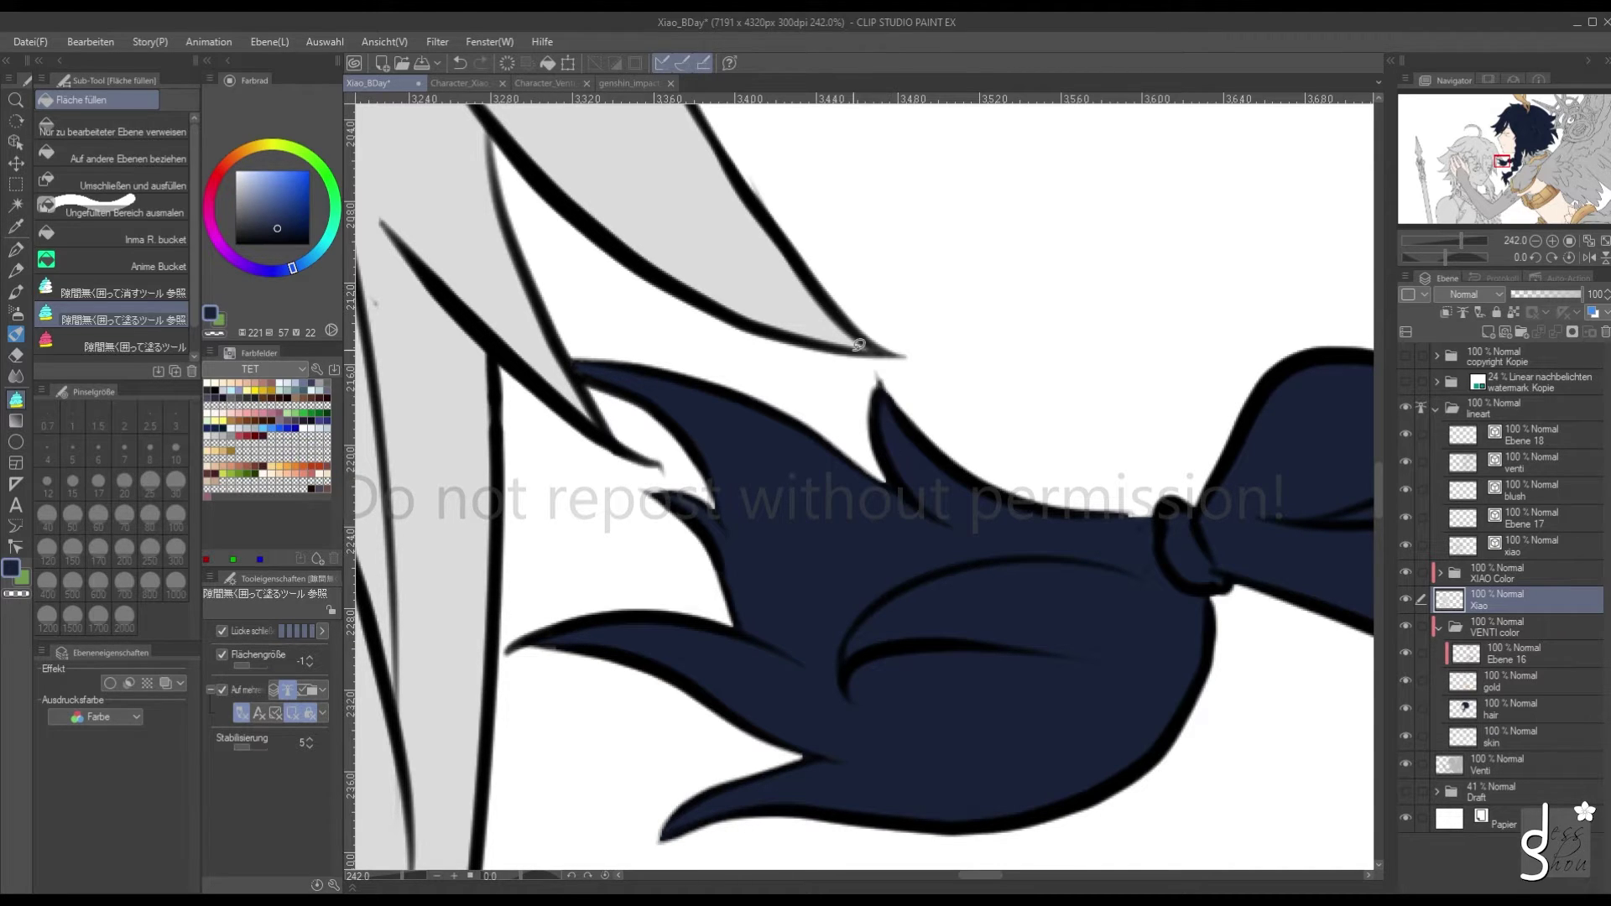
pyautogui.click(1402, 597)
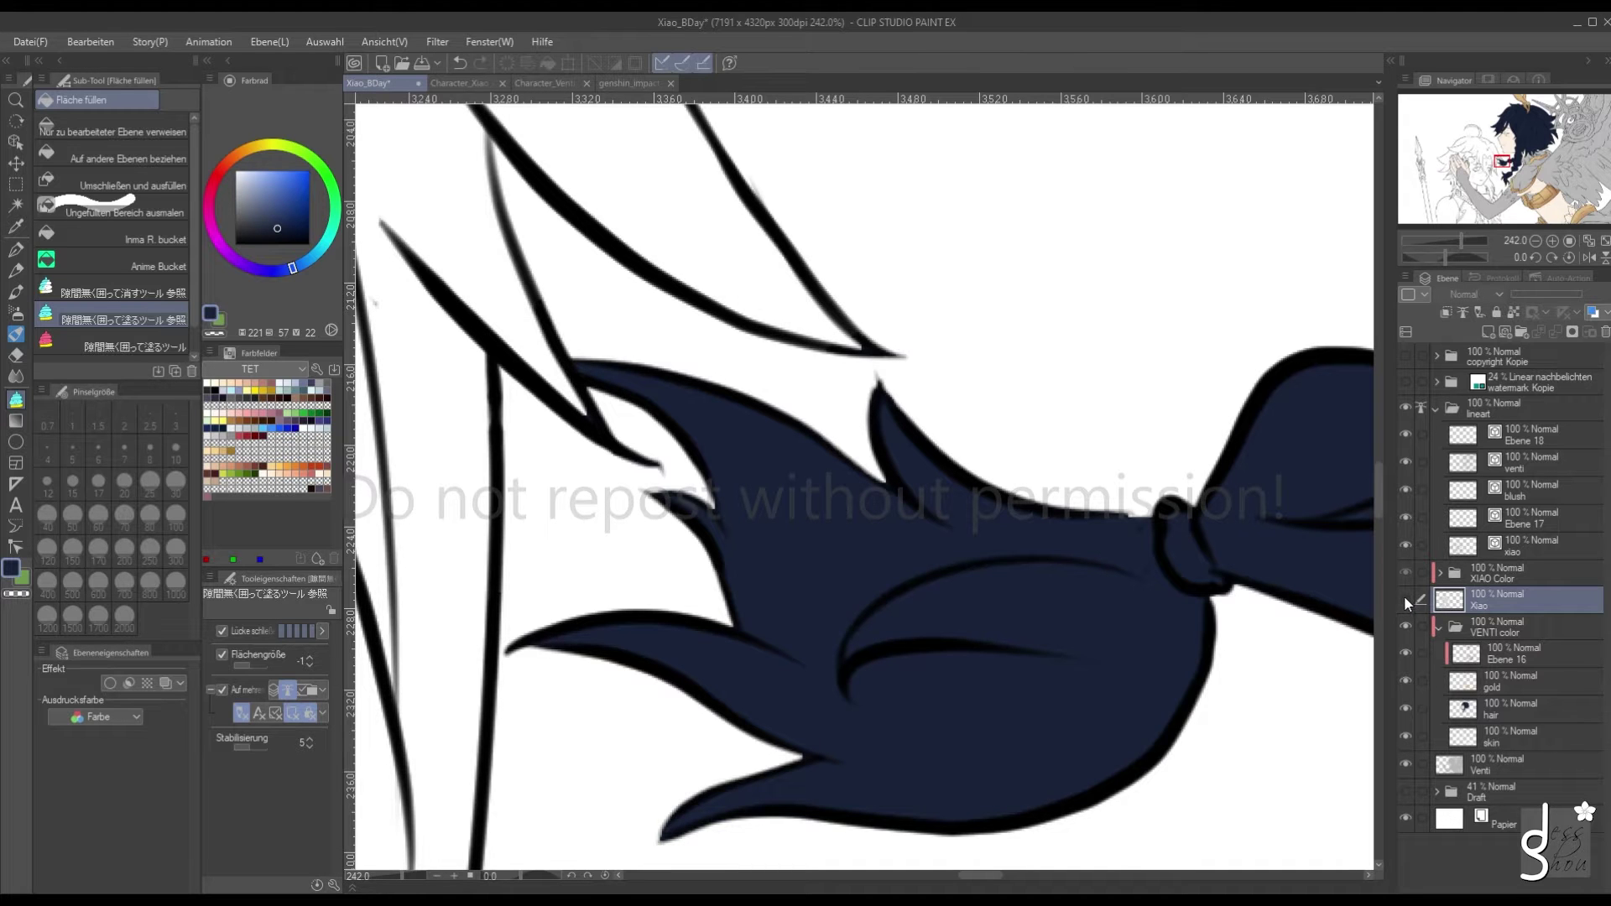
pyautogui.click(1403, 595)
# Review the flat colours of both figures across the whole illustration
pyautogui.scroll(-7, 743, 619)
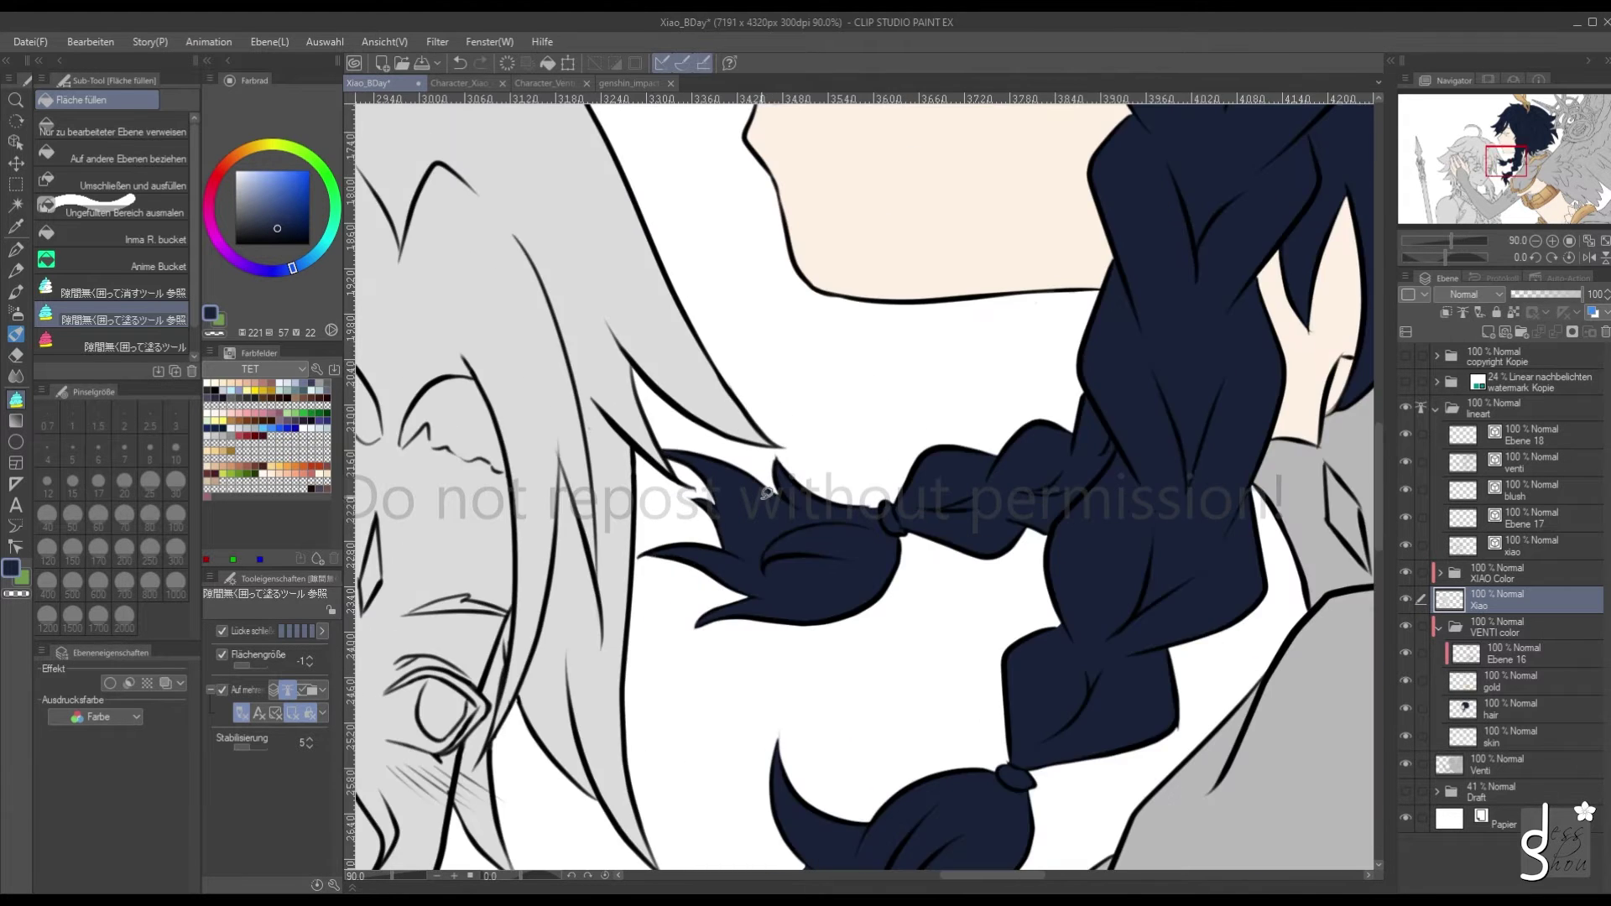
pyautogui.scroll(-3, 743, 618)
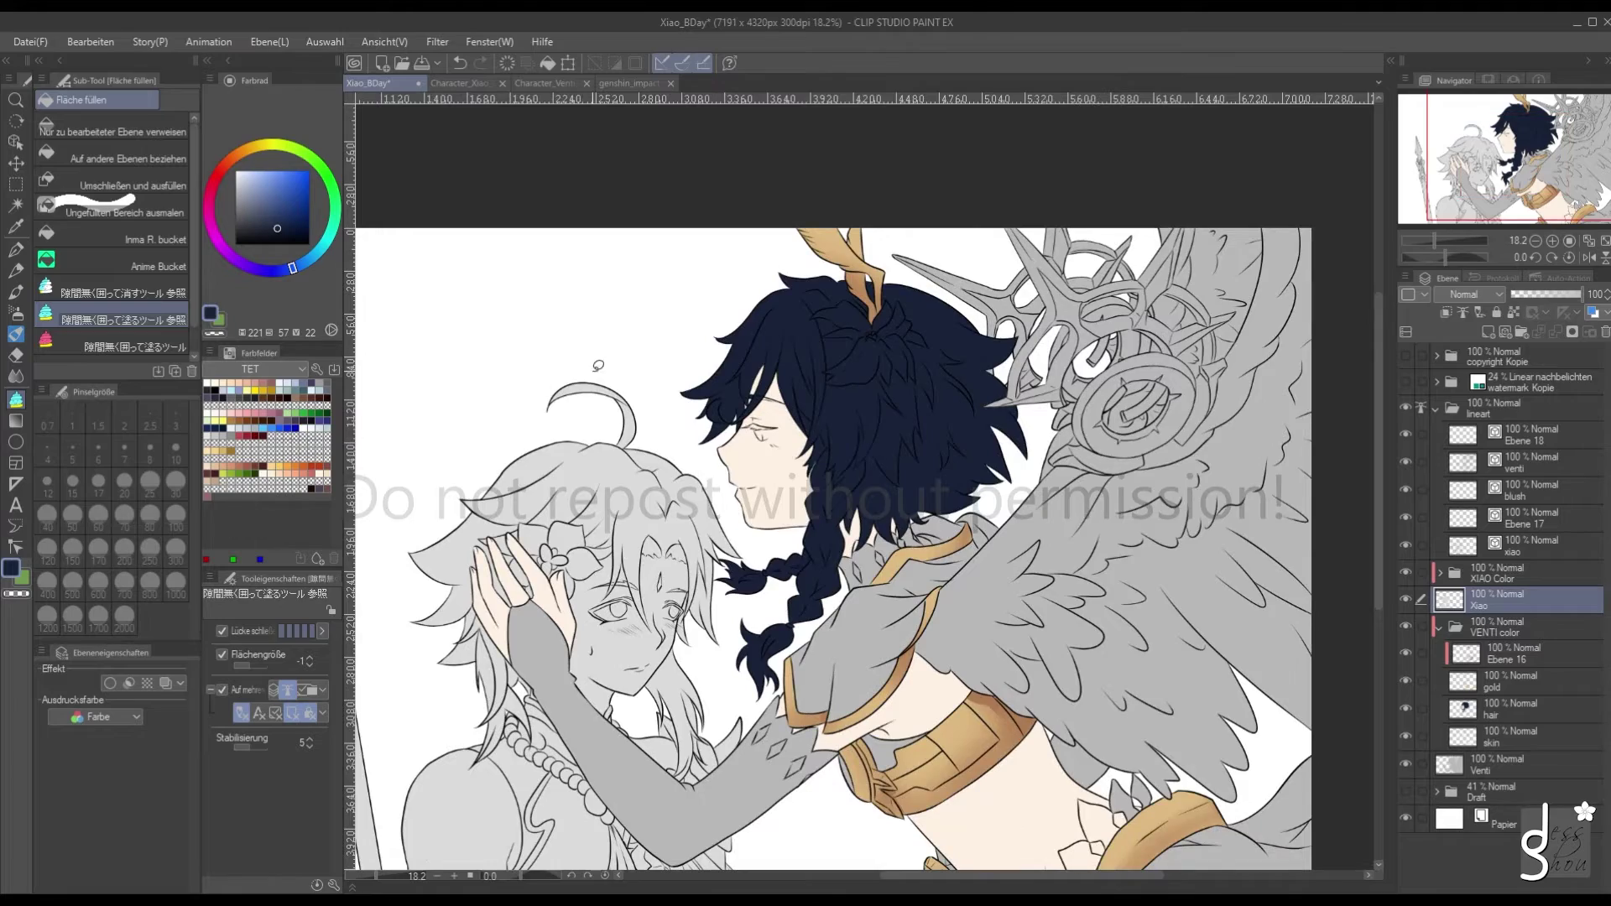
pyautogui.scroll(3, 675, 676)
pyautogui.scroll(-2, 669, 735)
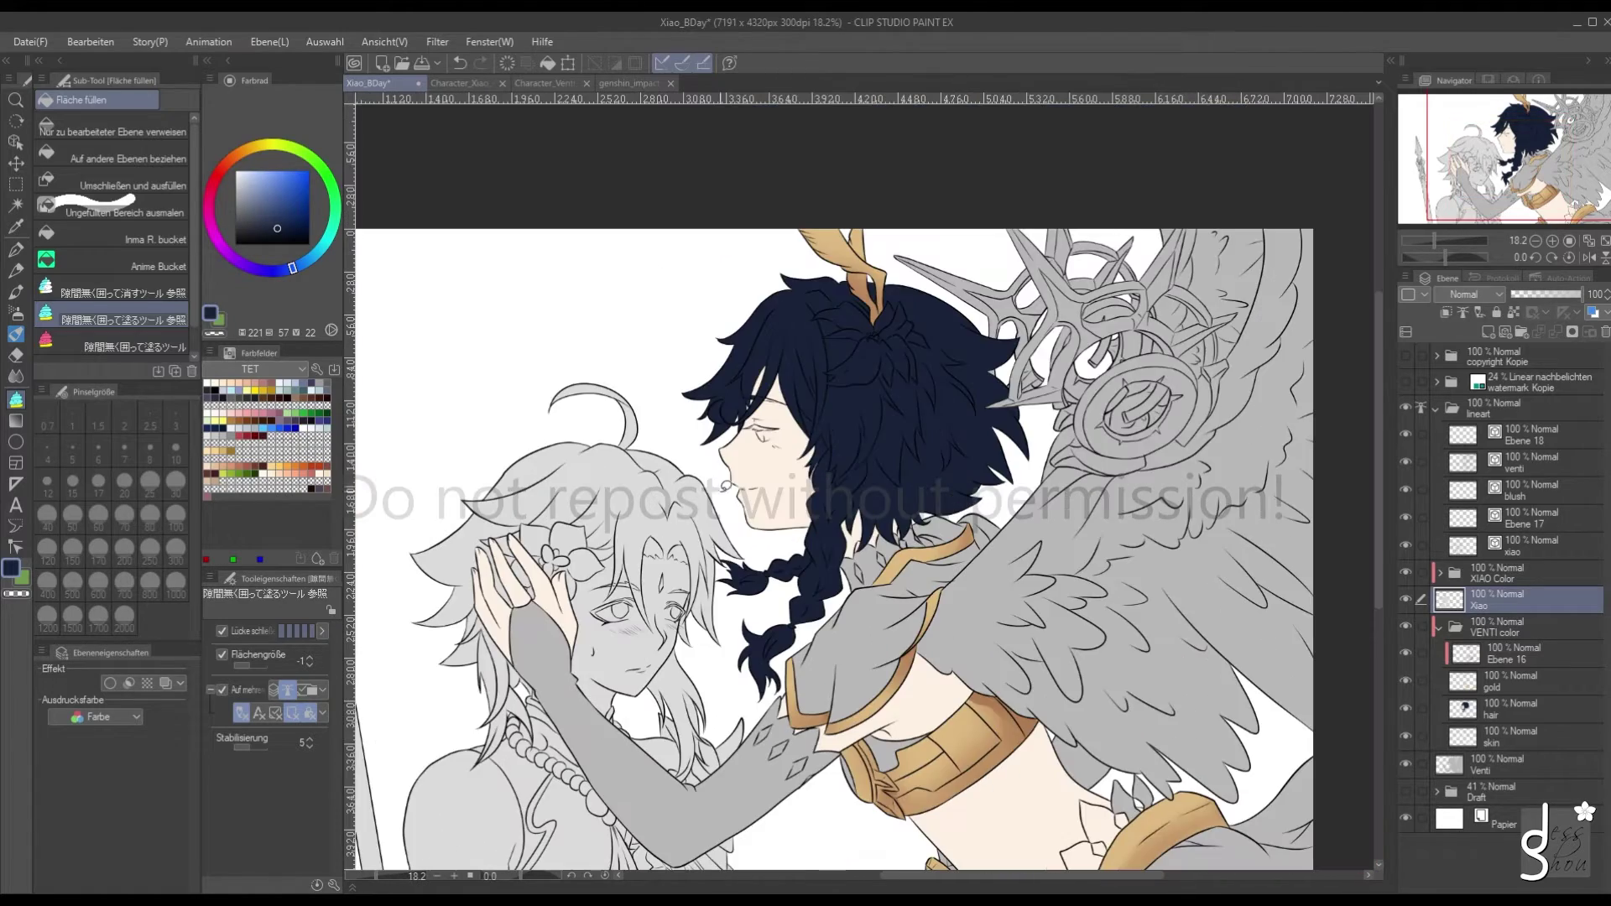
pyautogui.scroll(2, 726, 486)
pyautogui.scroll(-3, 726, 568)
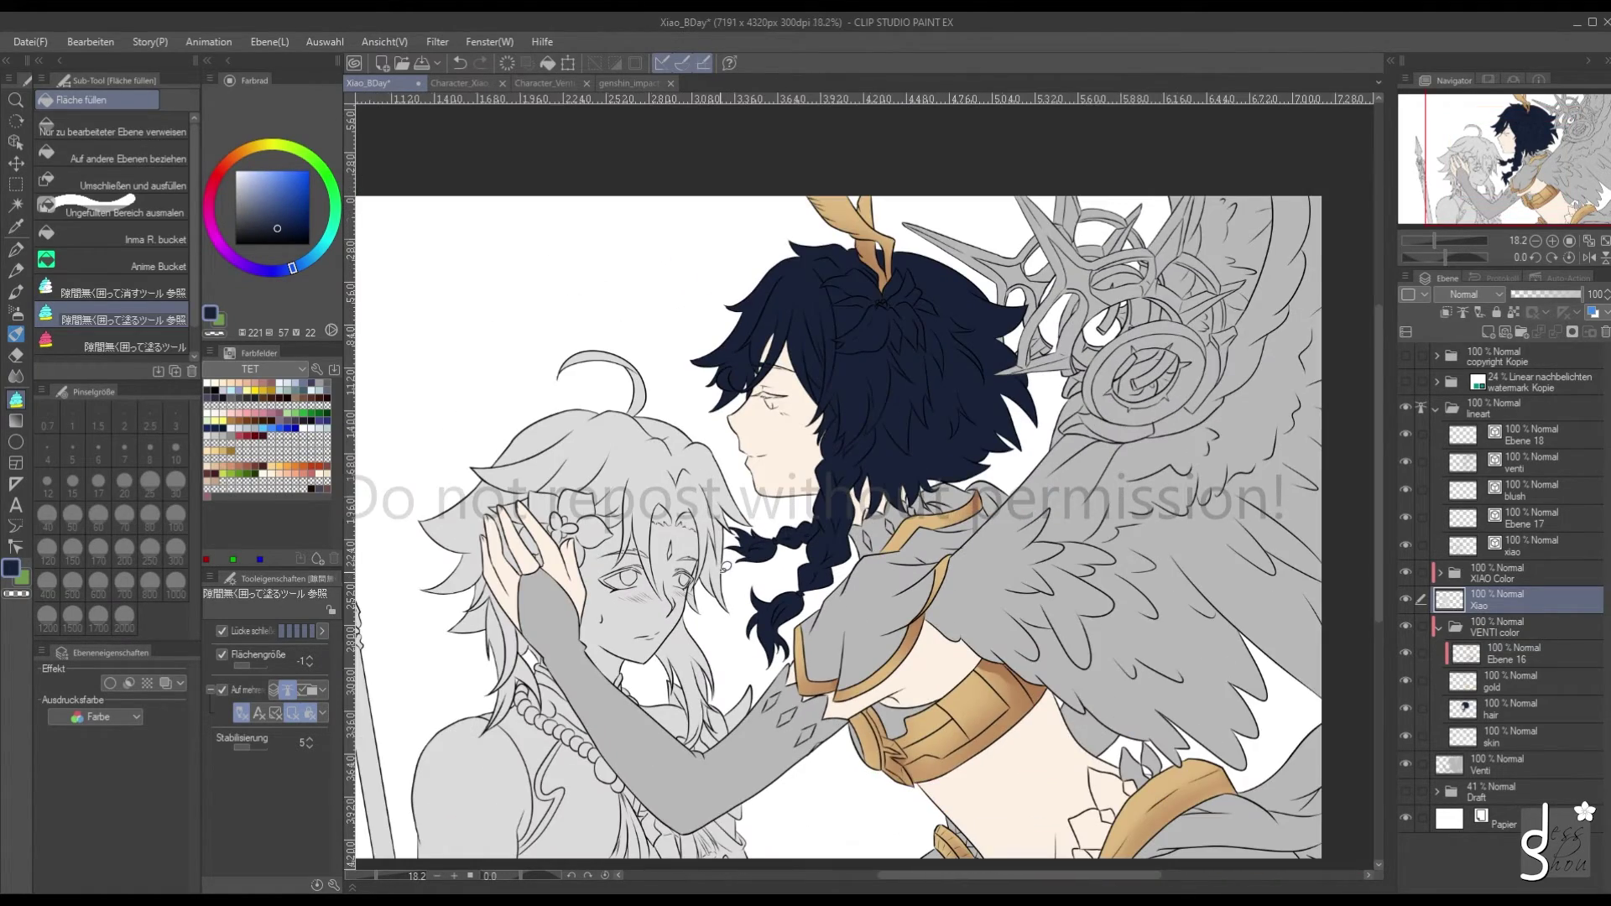
pyautogui.scroll(2, 726, 568)
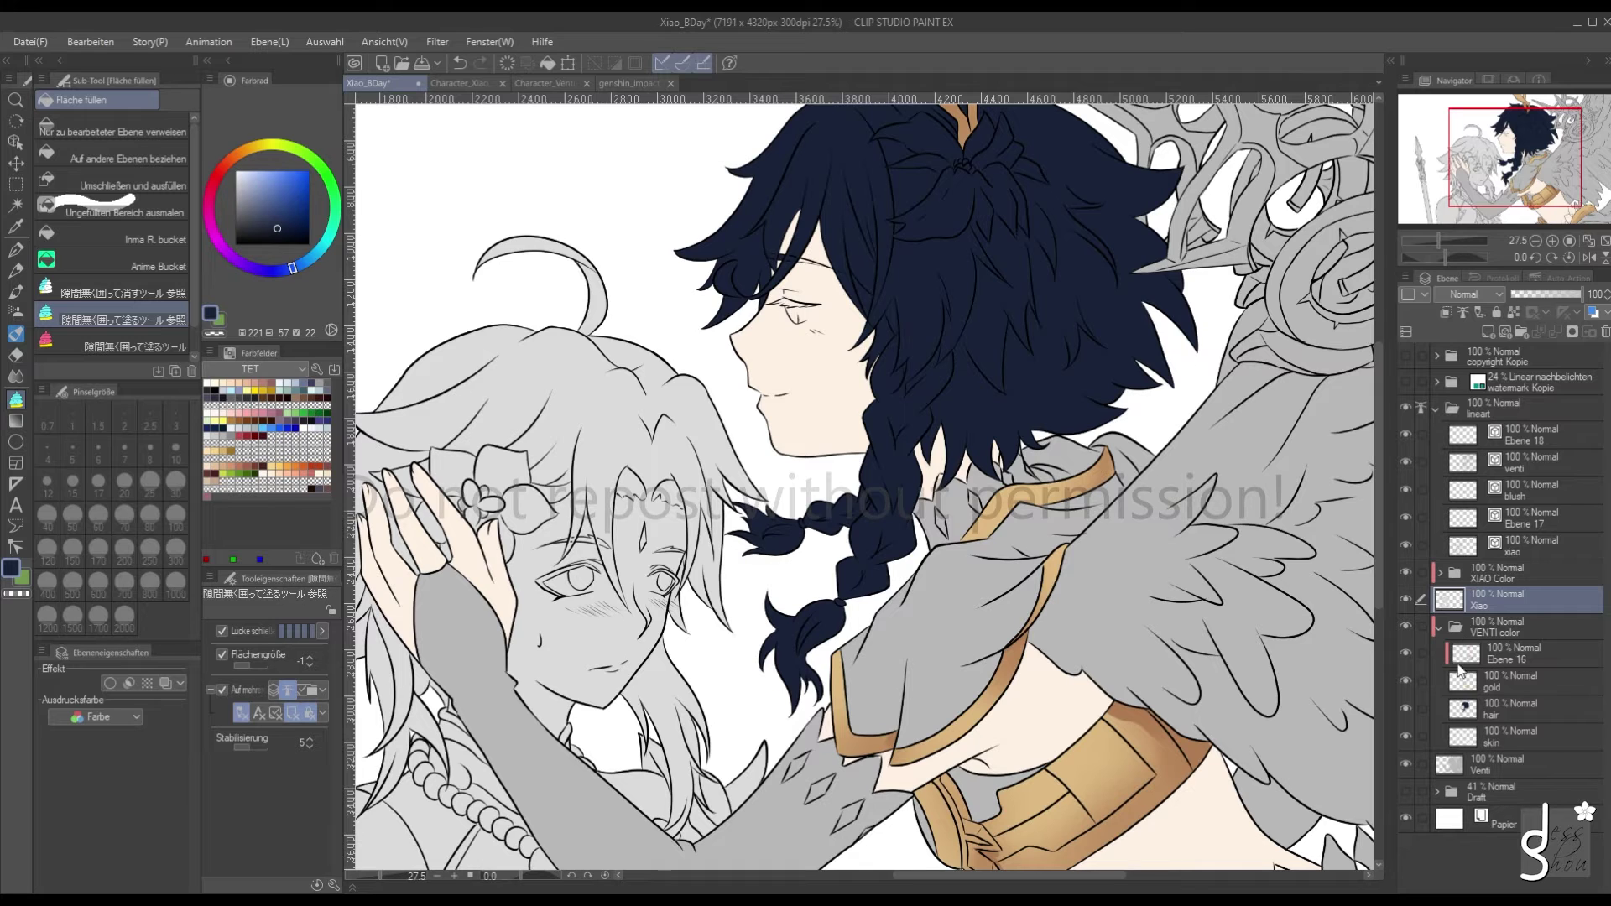
# Fill Venti's eyebrow between the hair strands with the dark blue hair colour on the hair layer
pyautogui.click(1501, 709)
pyautogui.scroll(3, 801, 269)
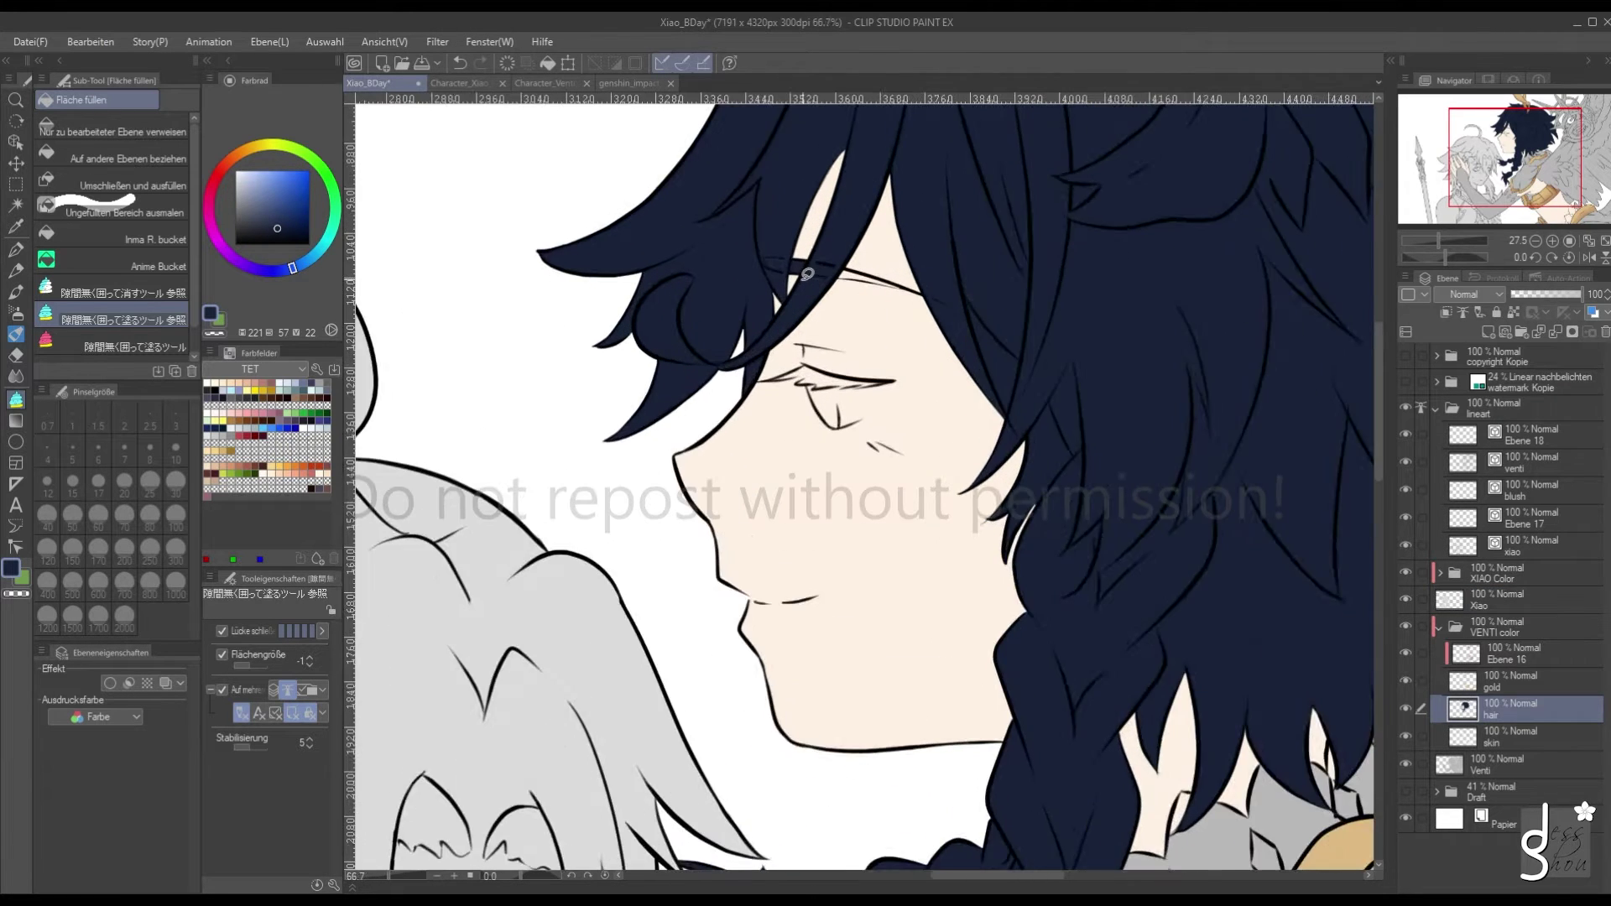
pyautogui.scroll(2, 806, 273)
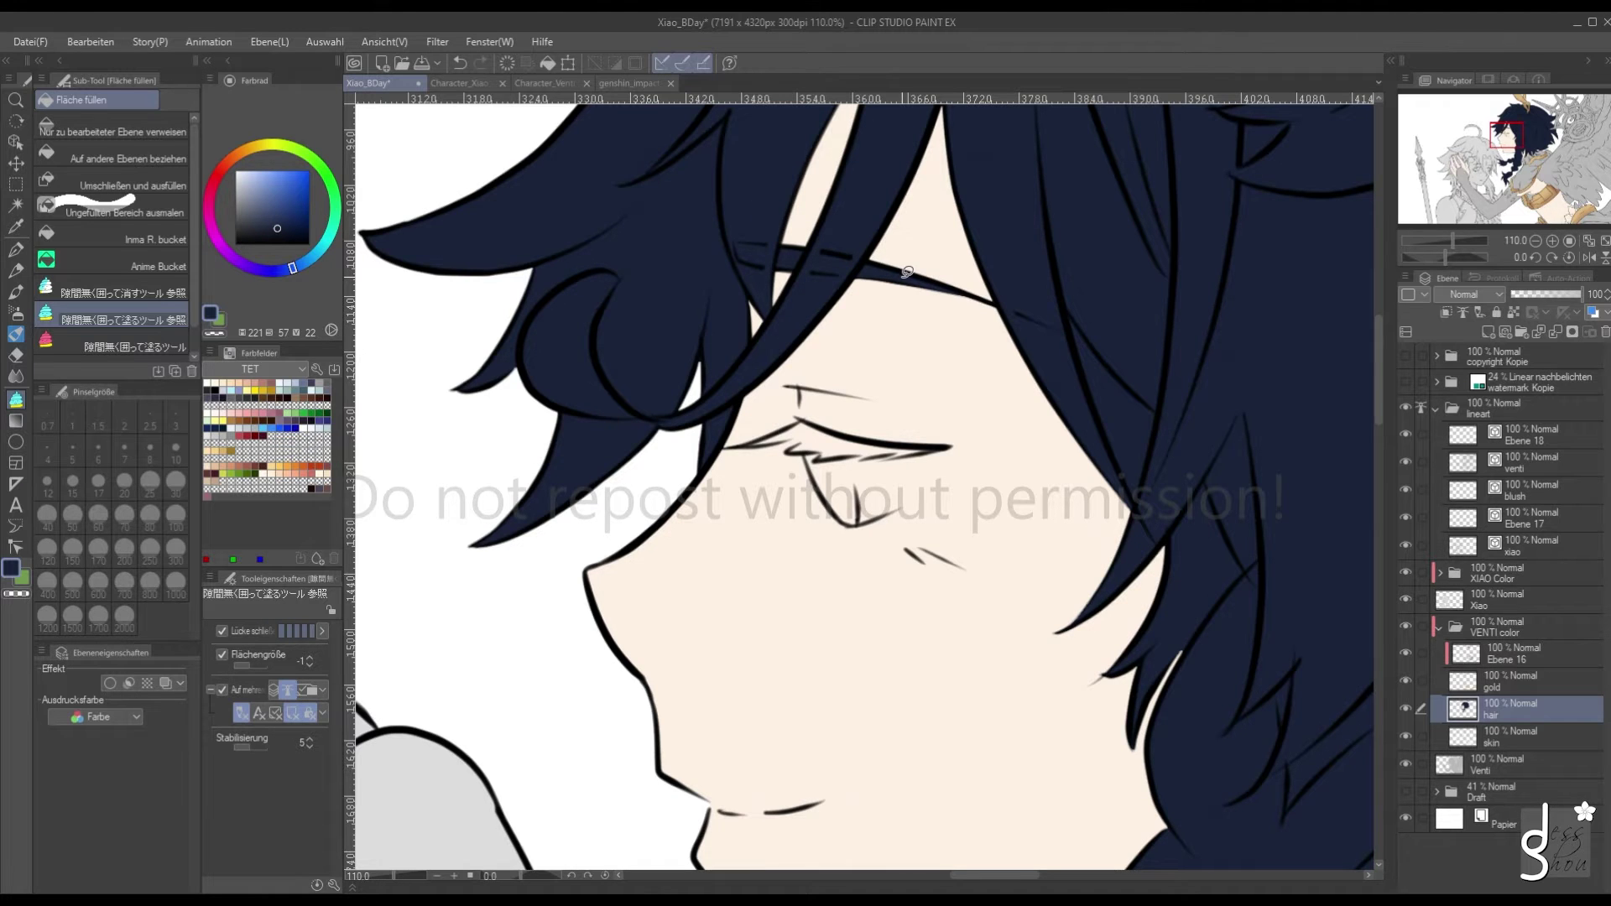
pyautogui.scroll(-5, 907, 272)
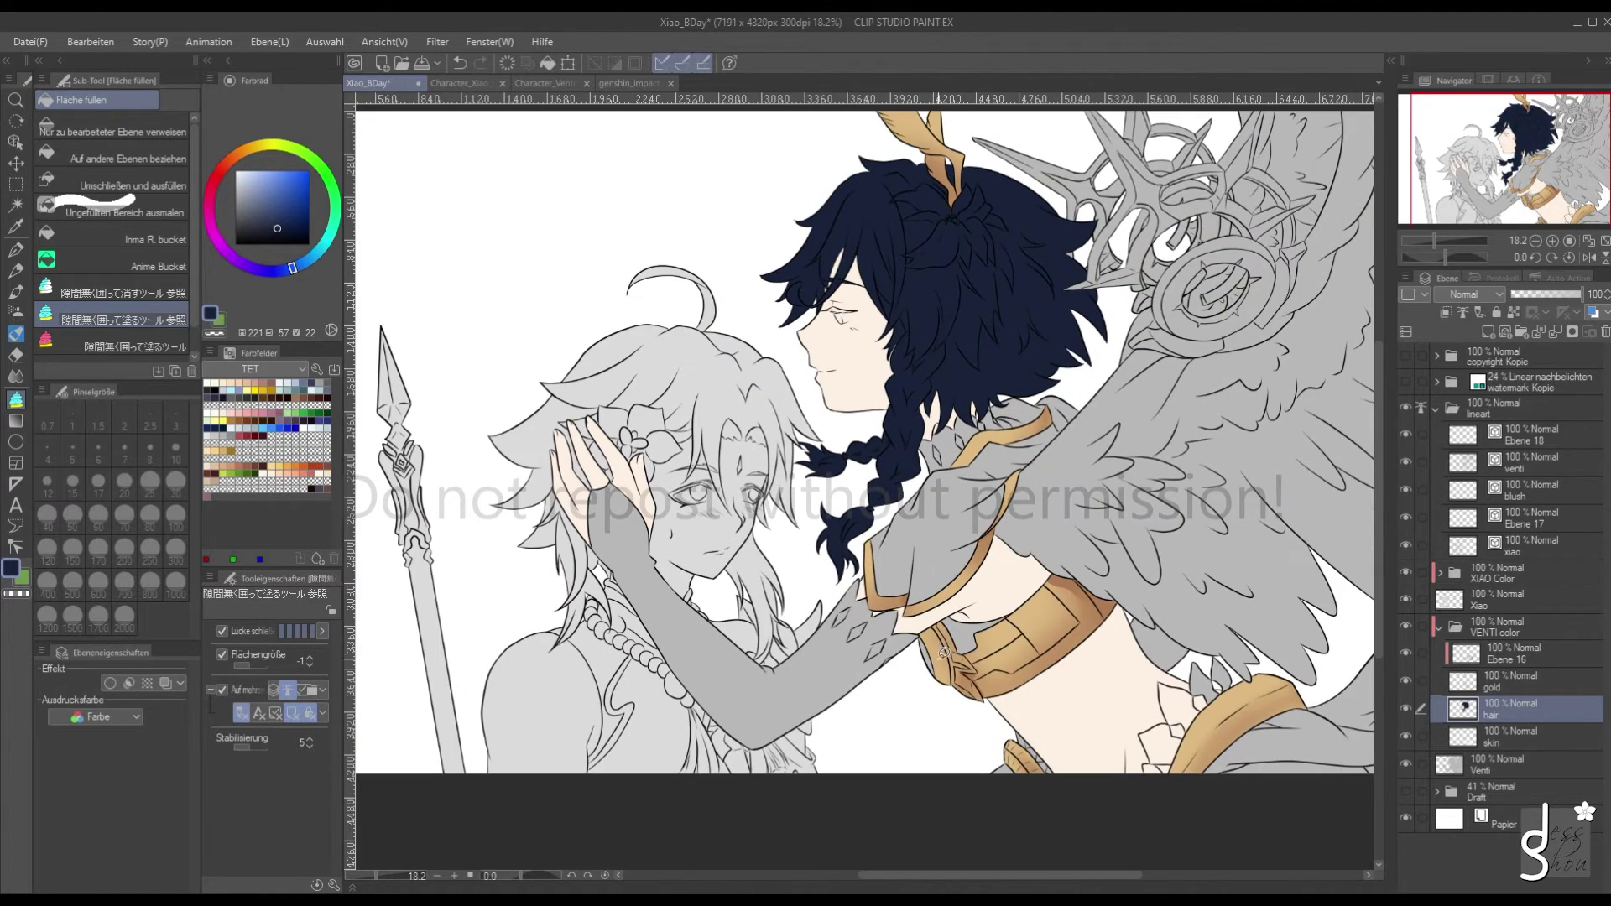
# Examine Venti's face, eyebrow and hair fills close up, and compare the flat colours across the whole illustration
pyautogui.scroll(1, 944, 652)
pyautogui.scroll(1, 930, 625)
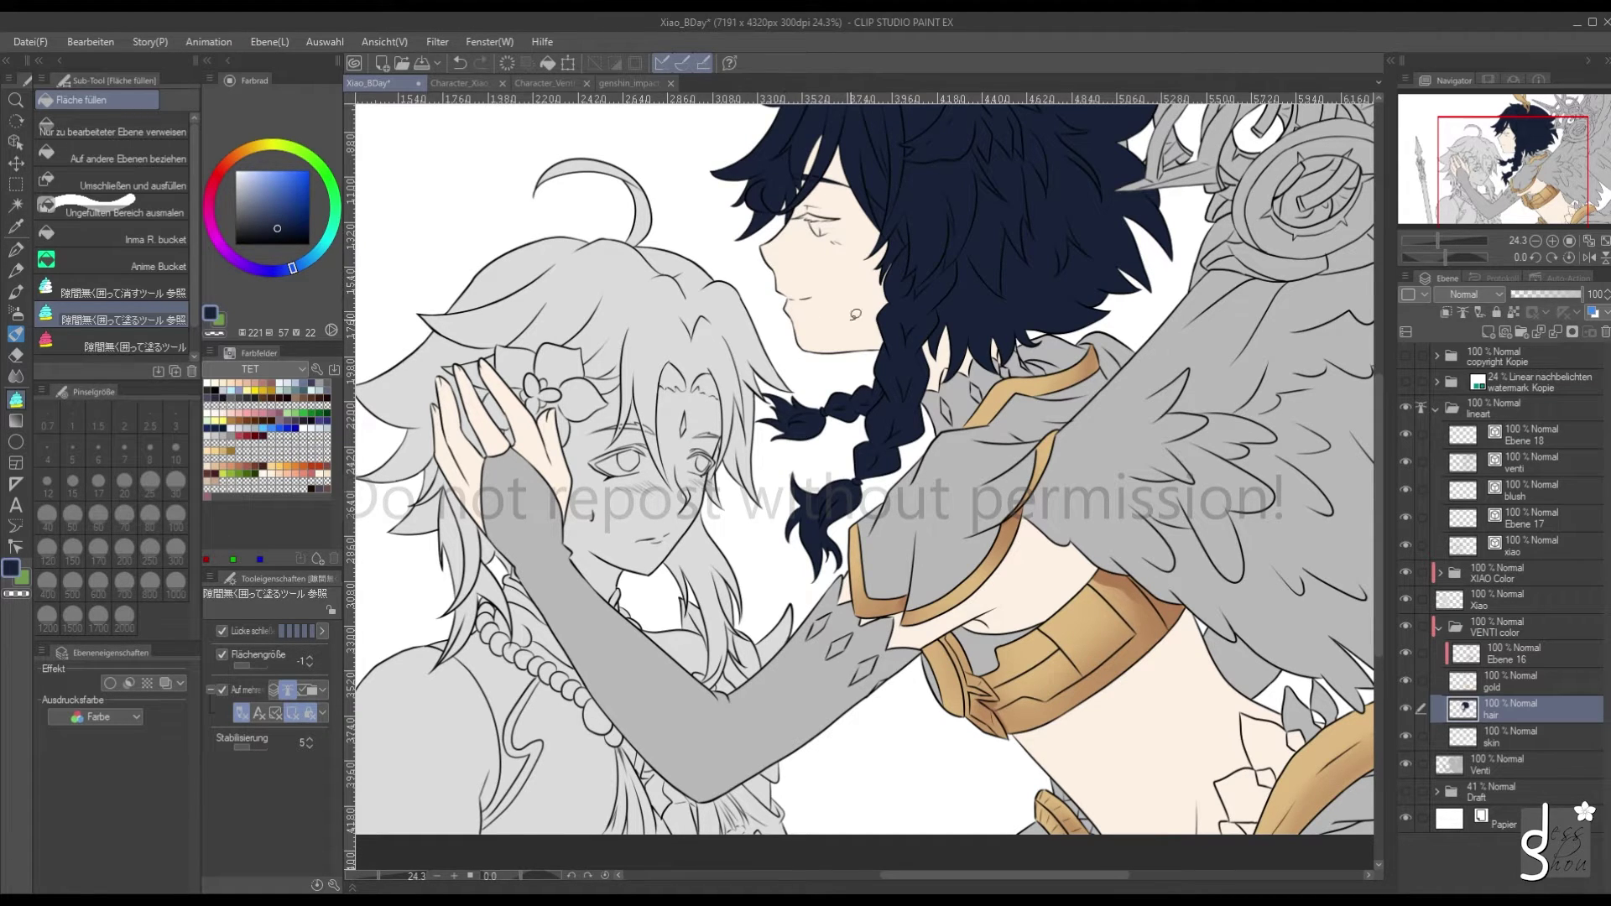
pyautogui.scroll(2, 804, 201)
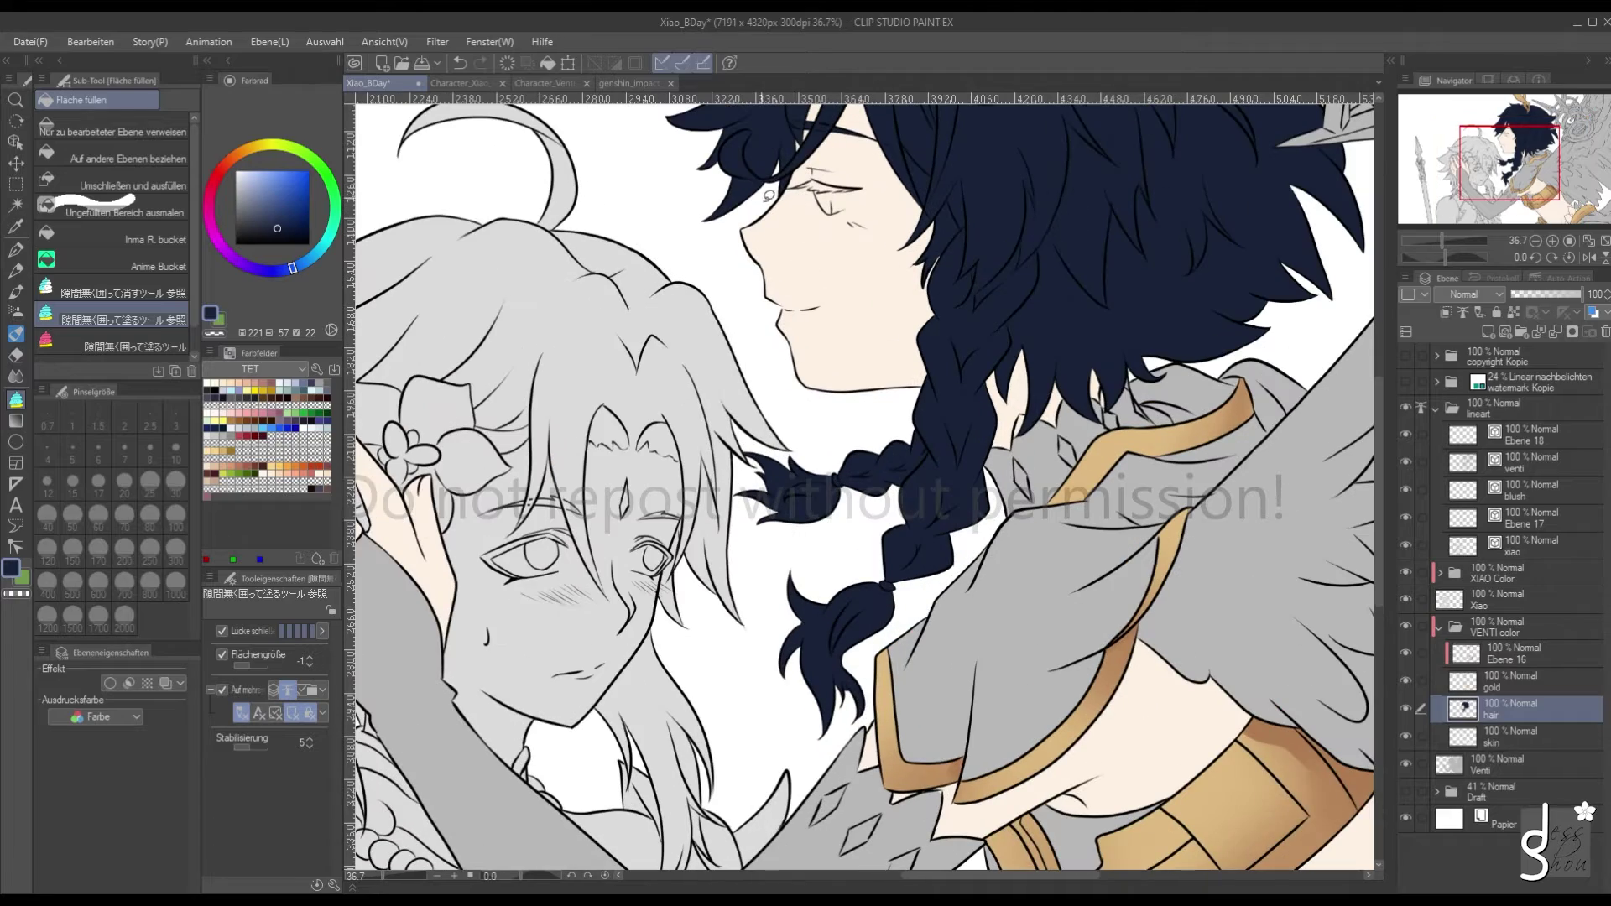
pyautogui.scroll(1, 750, 186)
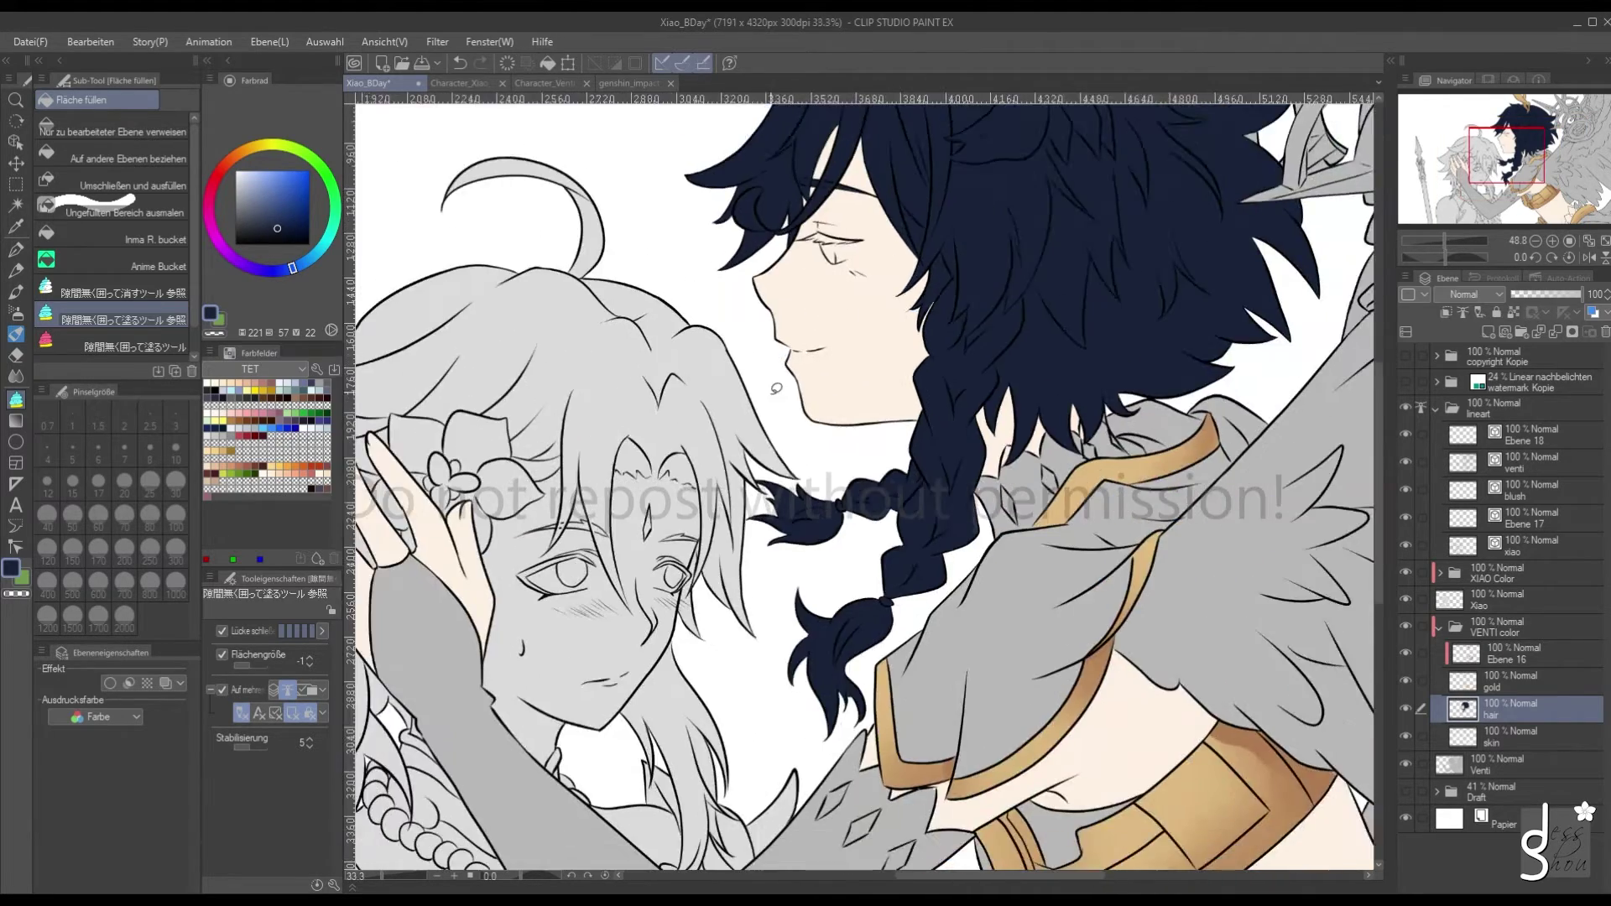
pyautogui.scroll(-2, 750, 186)
pyautogui.scroll(3, 755, 252)
pyautogui.scroll(5, 763, 346)
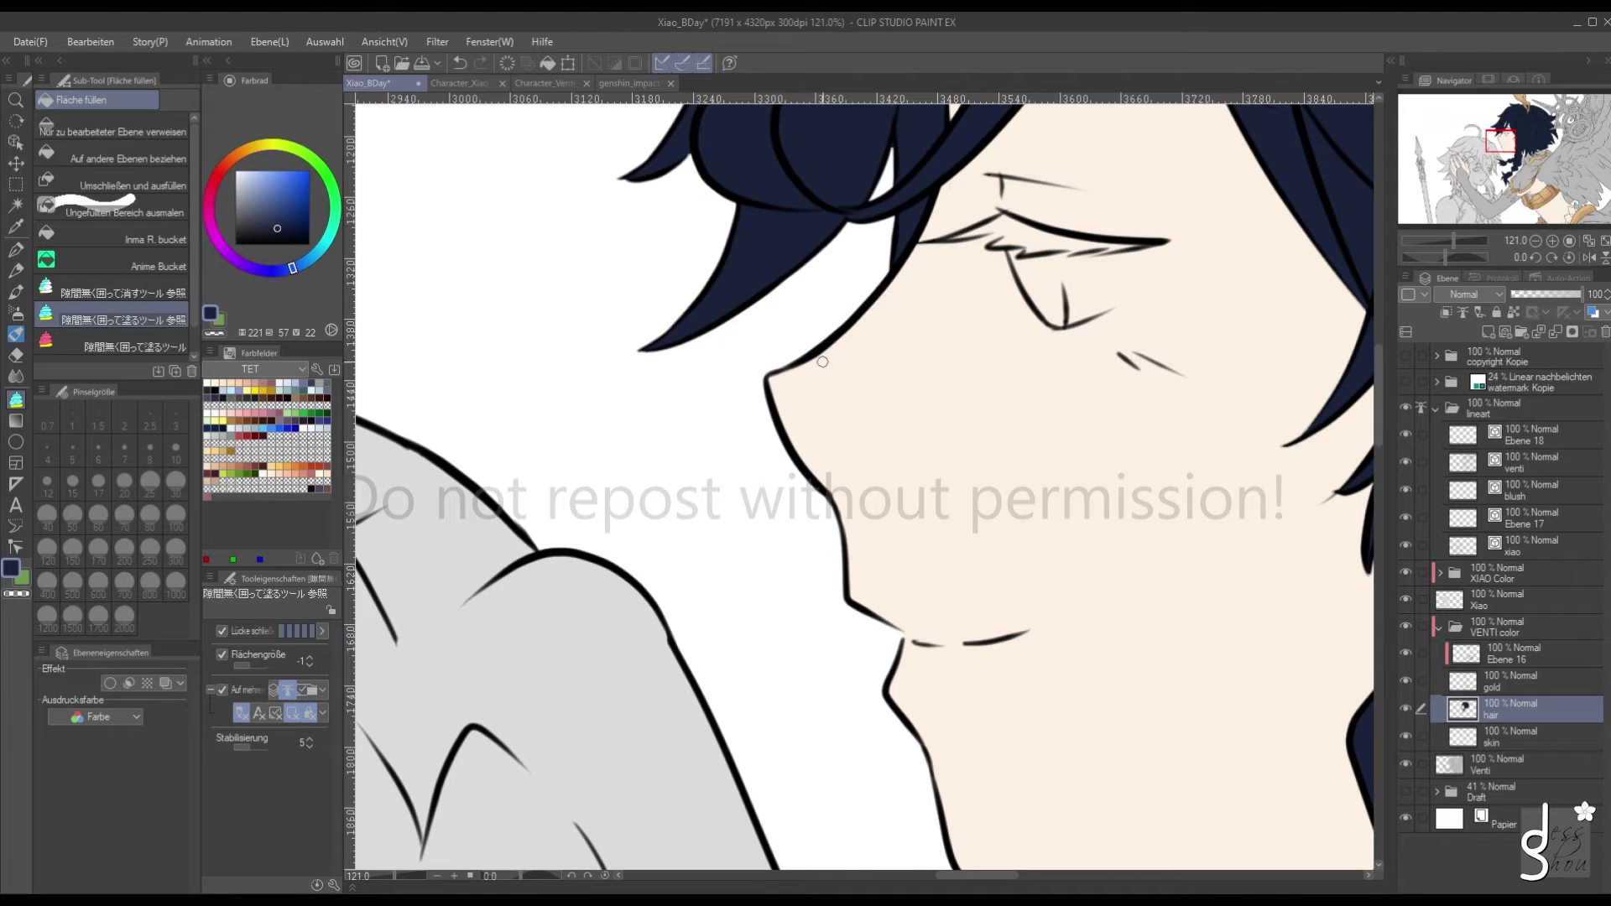
pyautogui.scroll(-7, 823, 361)
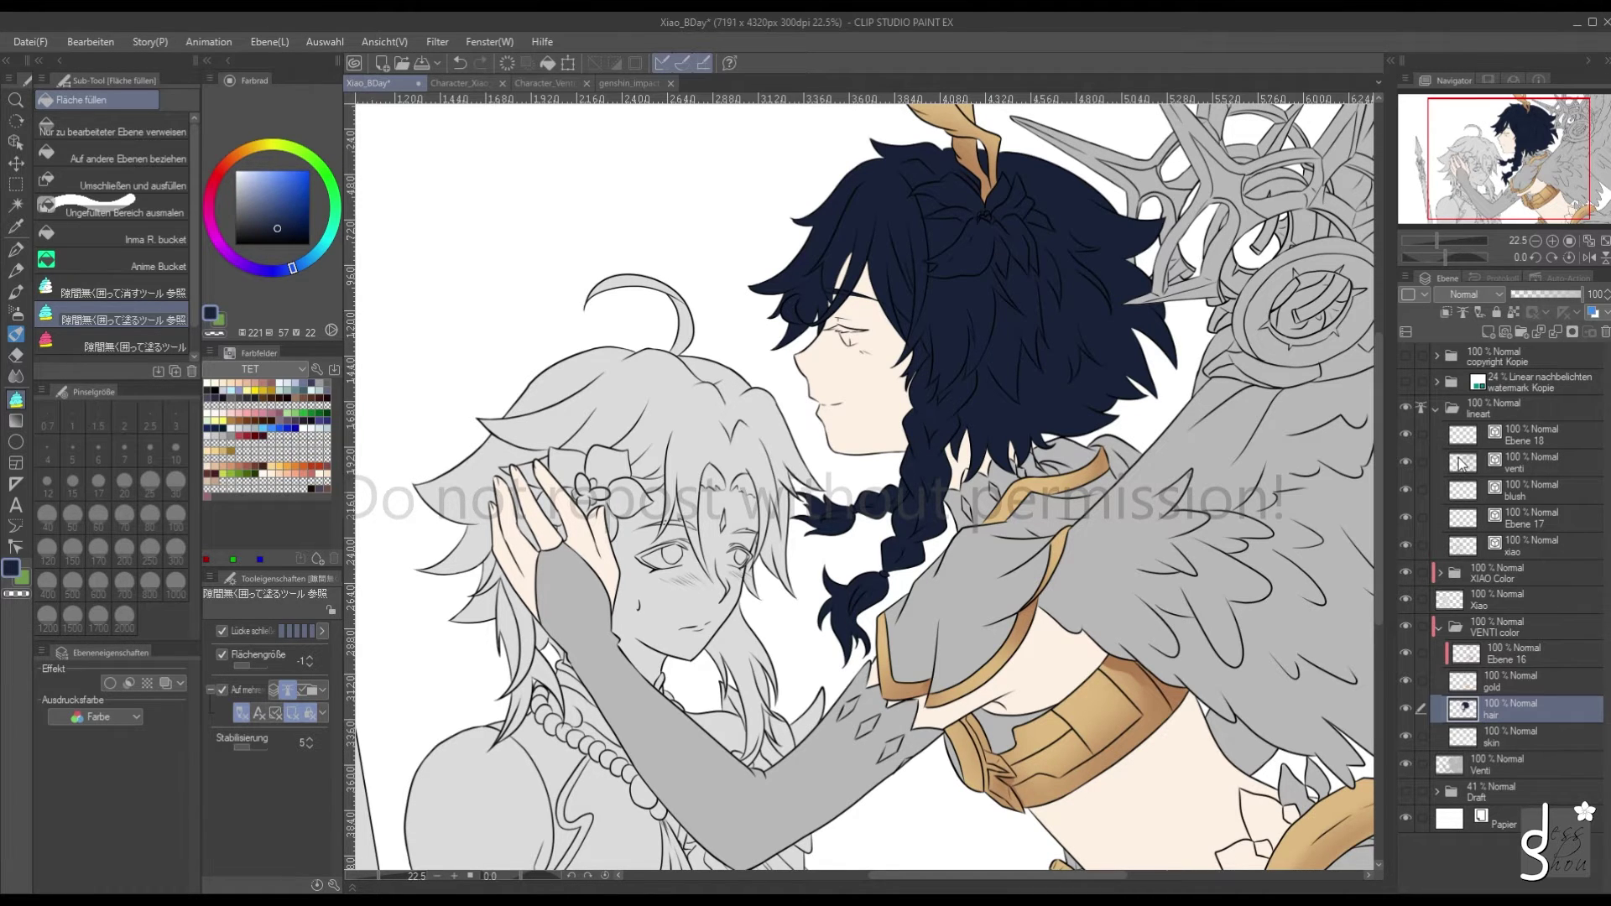
pyautogui.hotkey('ctrl', '-')
pyautogui.hotkey('ctrl', '-')
pyautogui.hotkey('ctrl', '-')
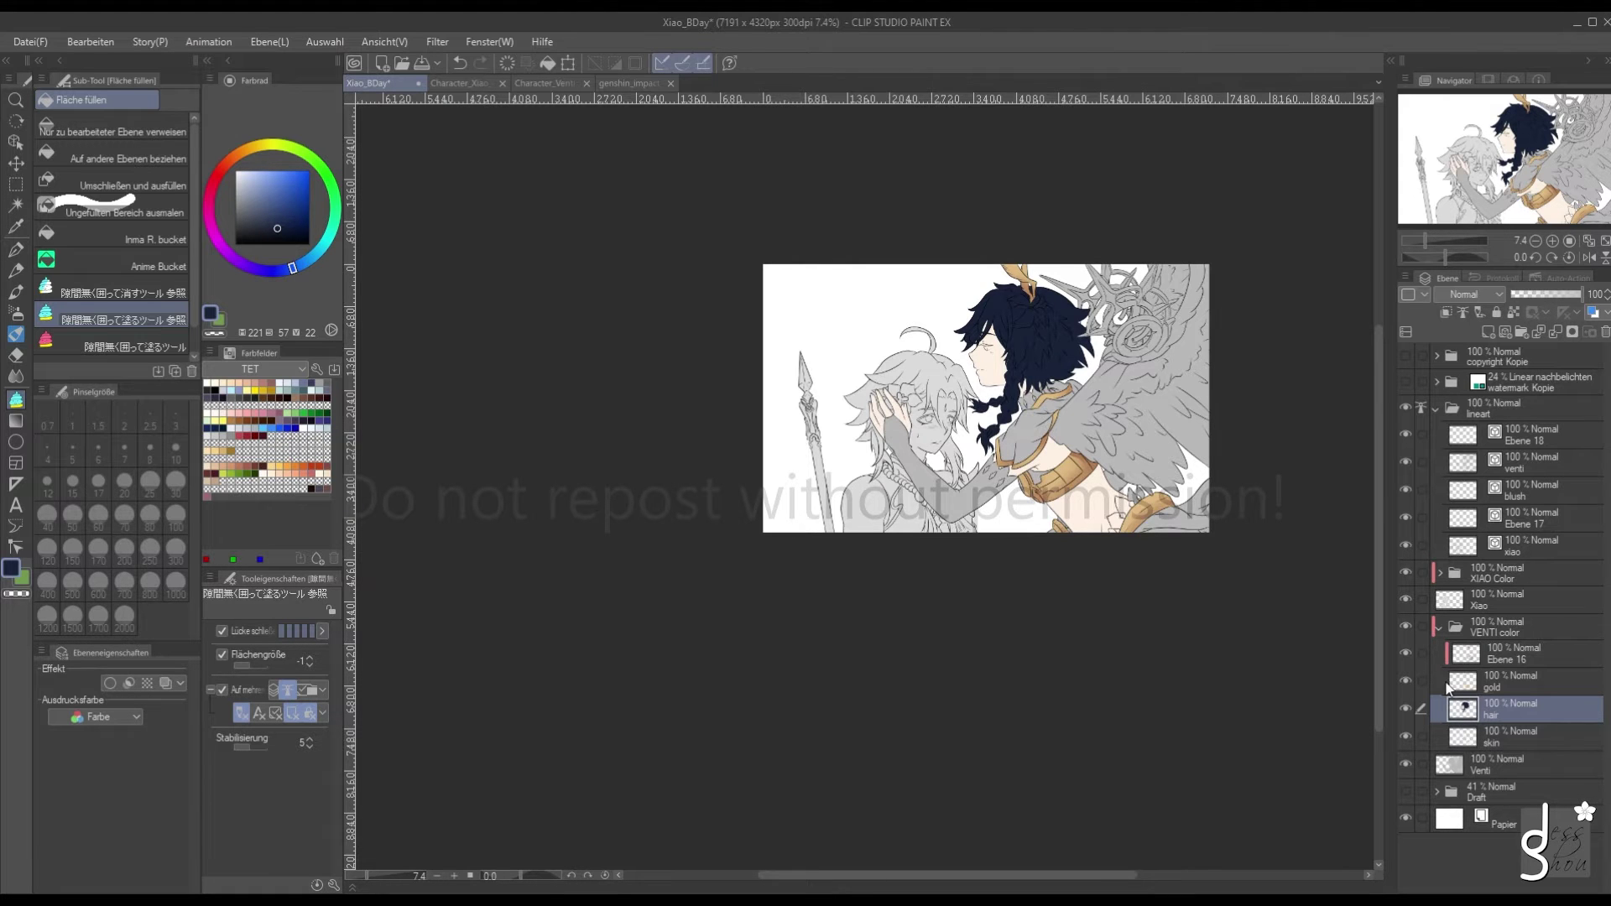
pyautogui.scroll(2, 1082, 410)
pyautogui.scroll(1, 1084, 412)
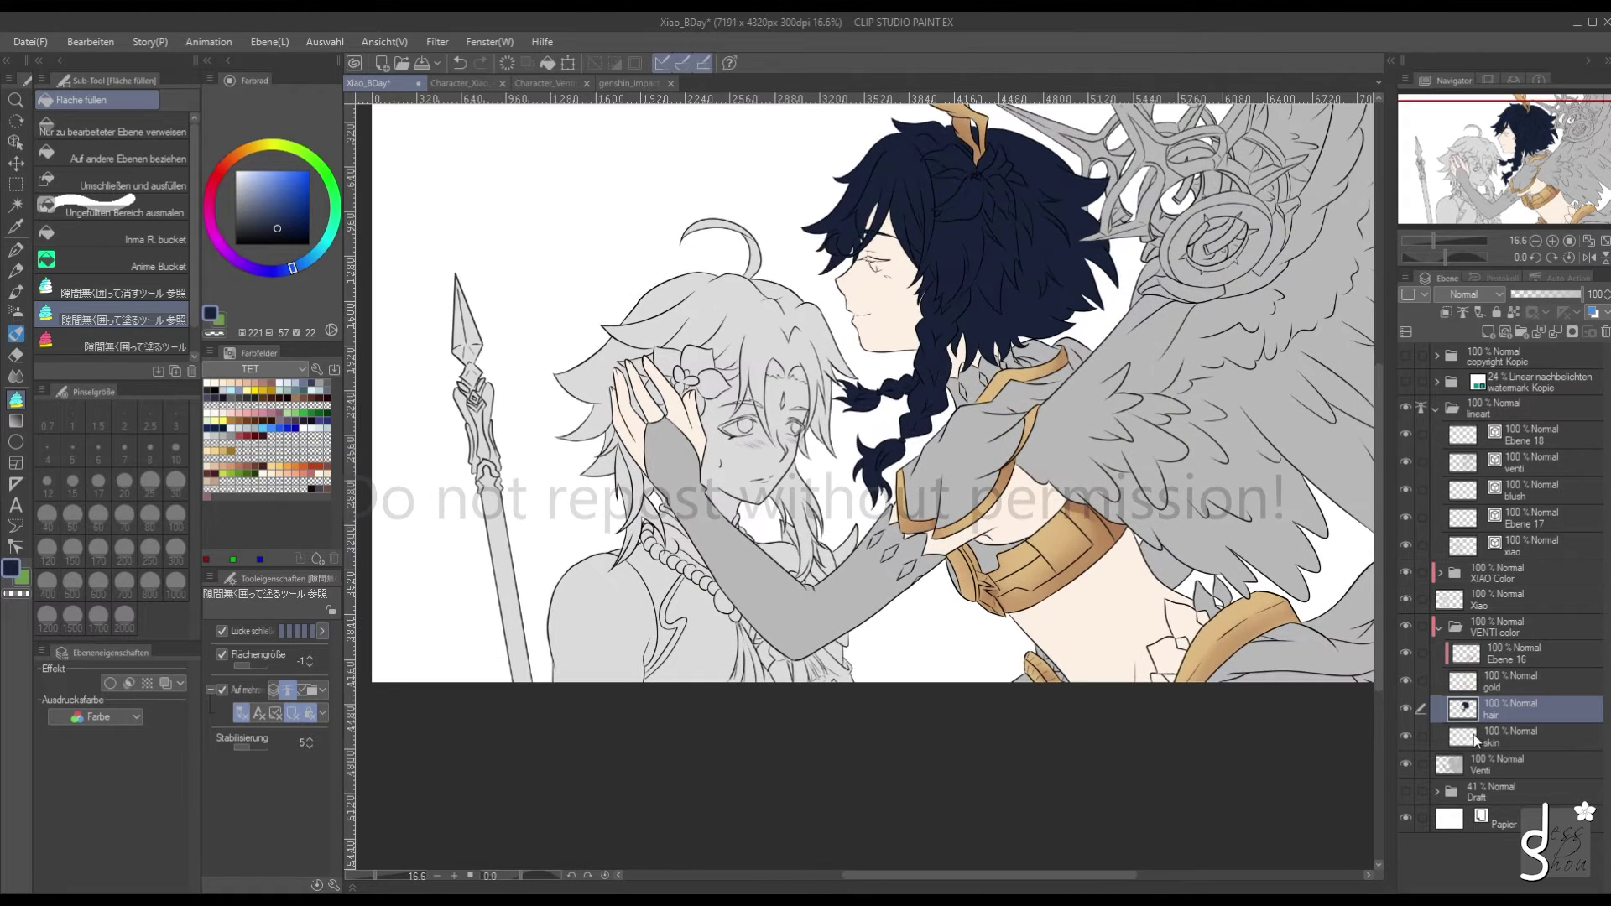
# Add a new layer directly above the skin layer in the VENTI color folder
pyautogui.click(1477, 739)
pyautogui.click(1485, 332)
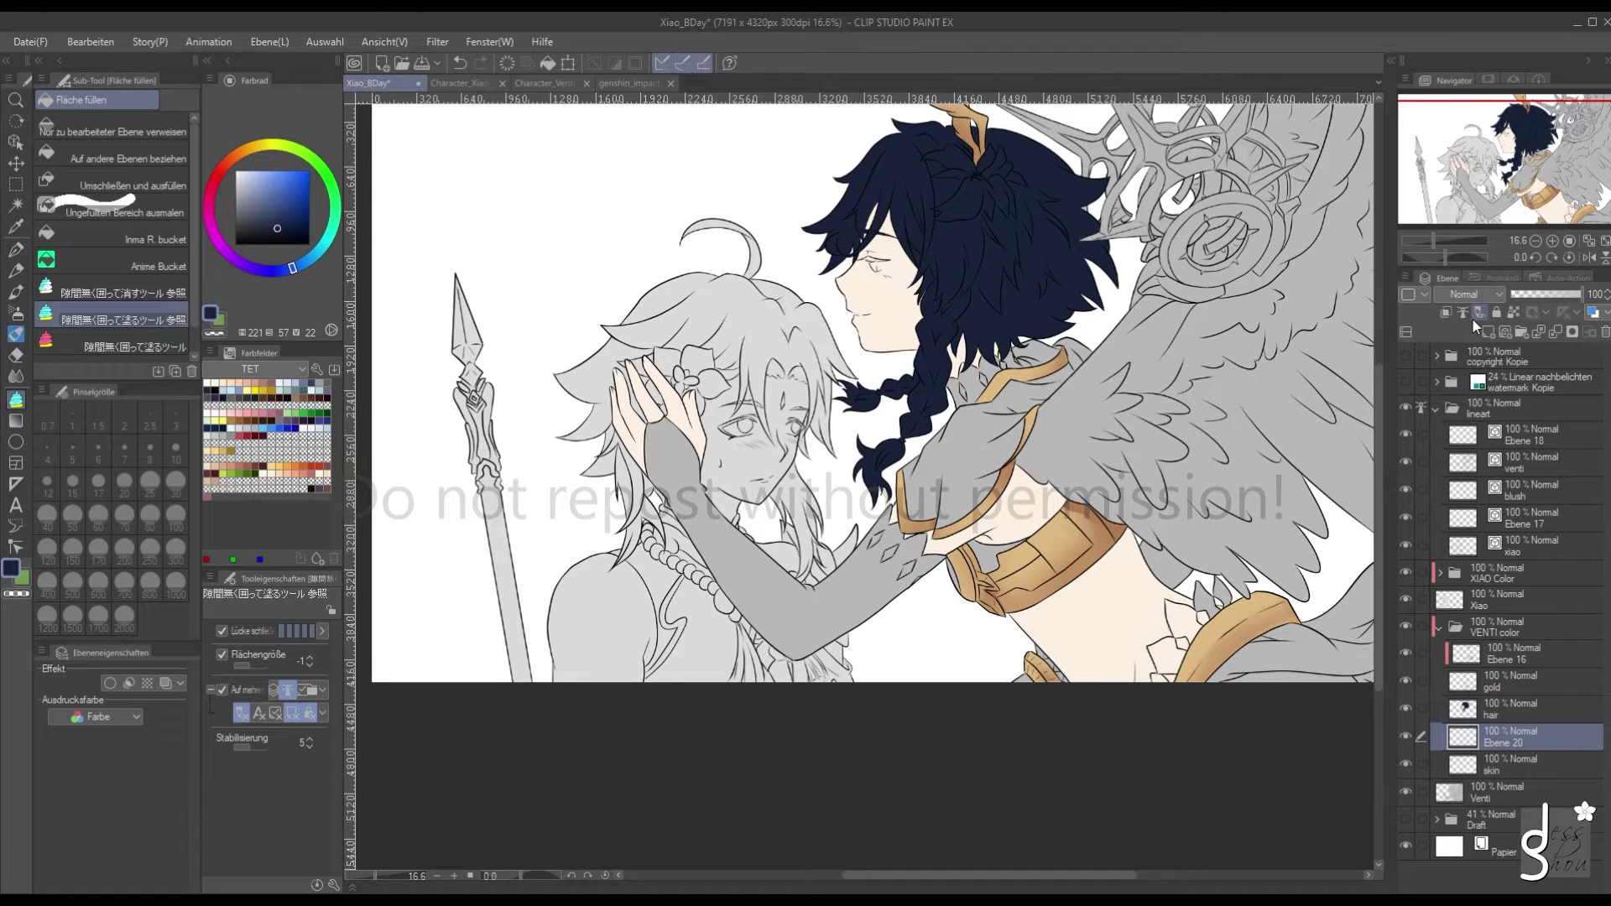
# Sample the white outfit tones from Venti's sleeves and stockings in the genshin_impact_0_63 reference image
pyautogui.click(623, 84)
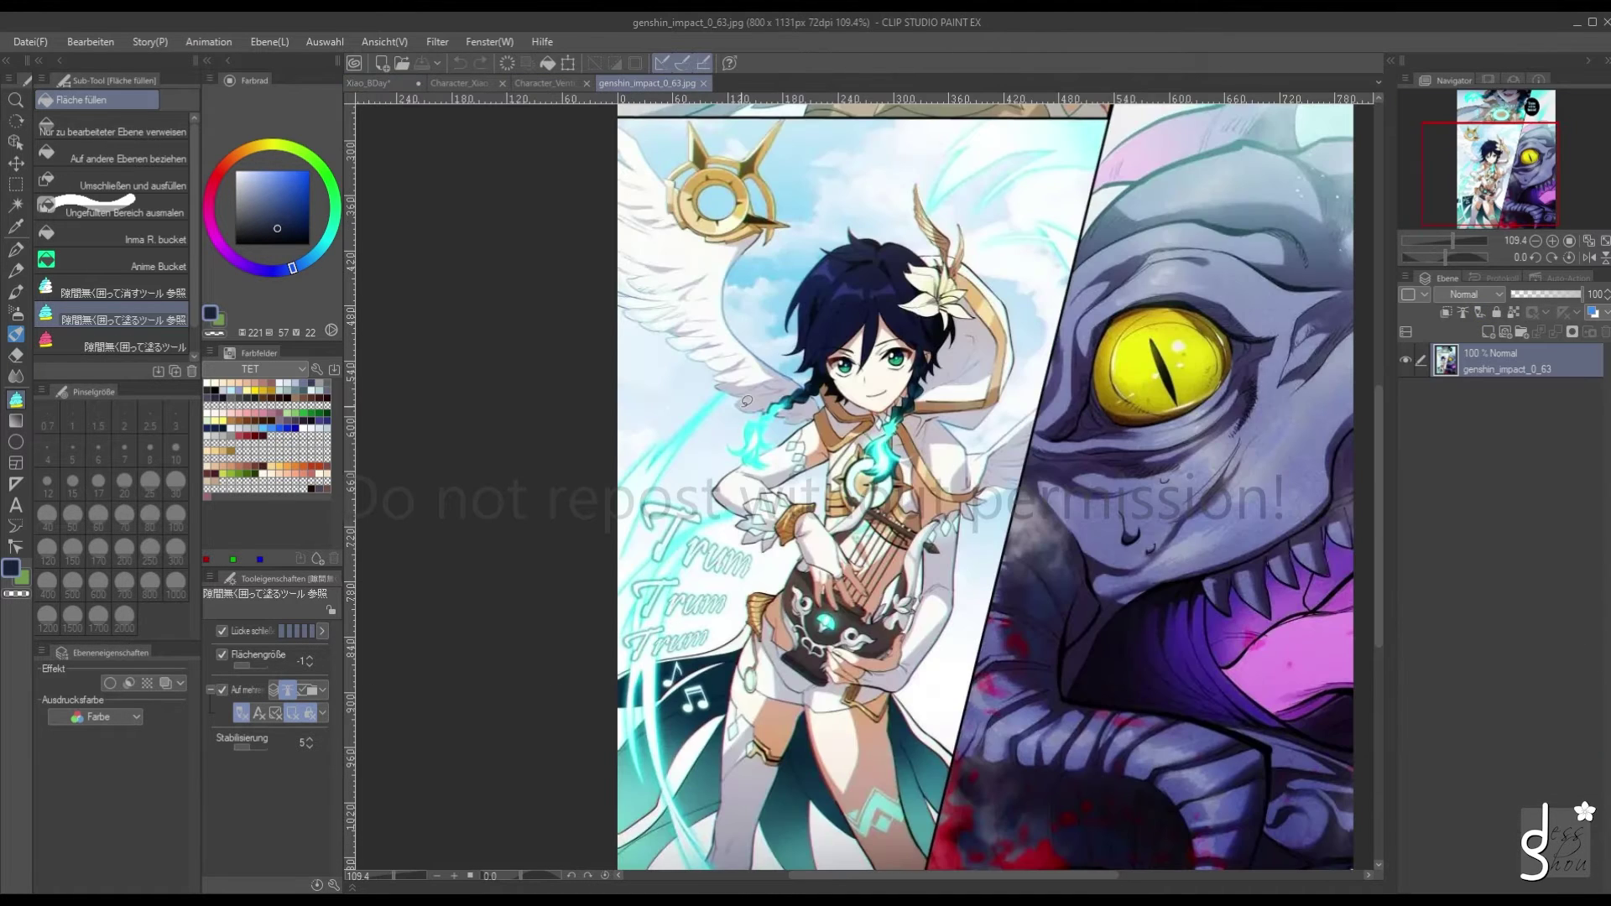
pyautogui.keyDown('alt'); pyautogui.click(718, 483); pyautogui.keyUp('alt')
pyautogui.keyDown('alt'); pyautogui.click(785, 457); pyautogui.keyUp('alt')
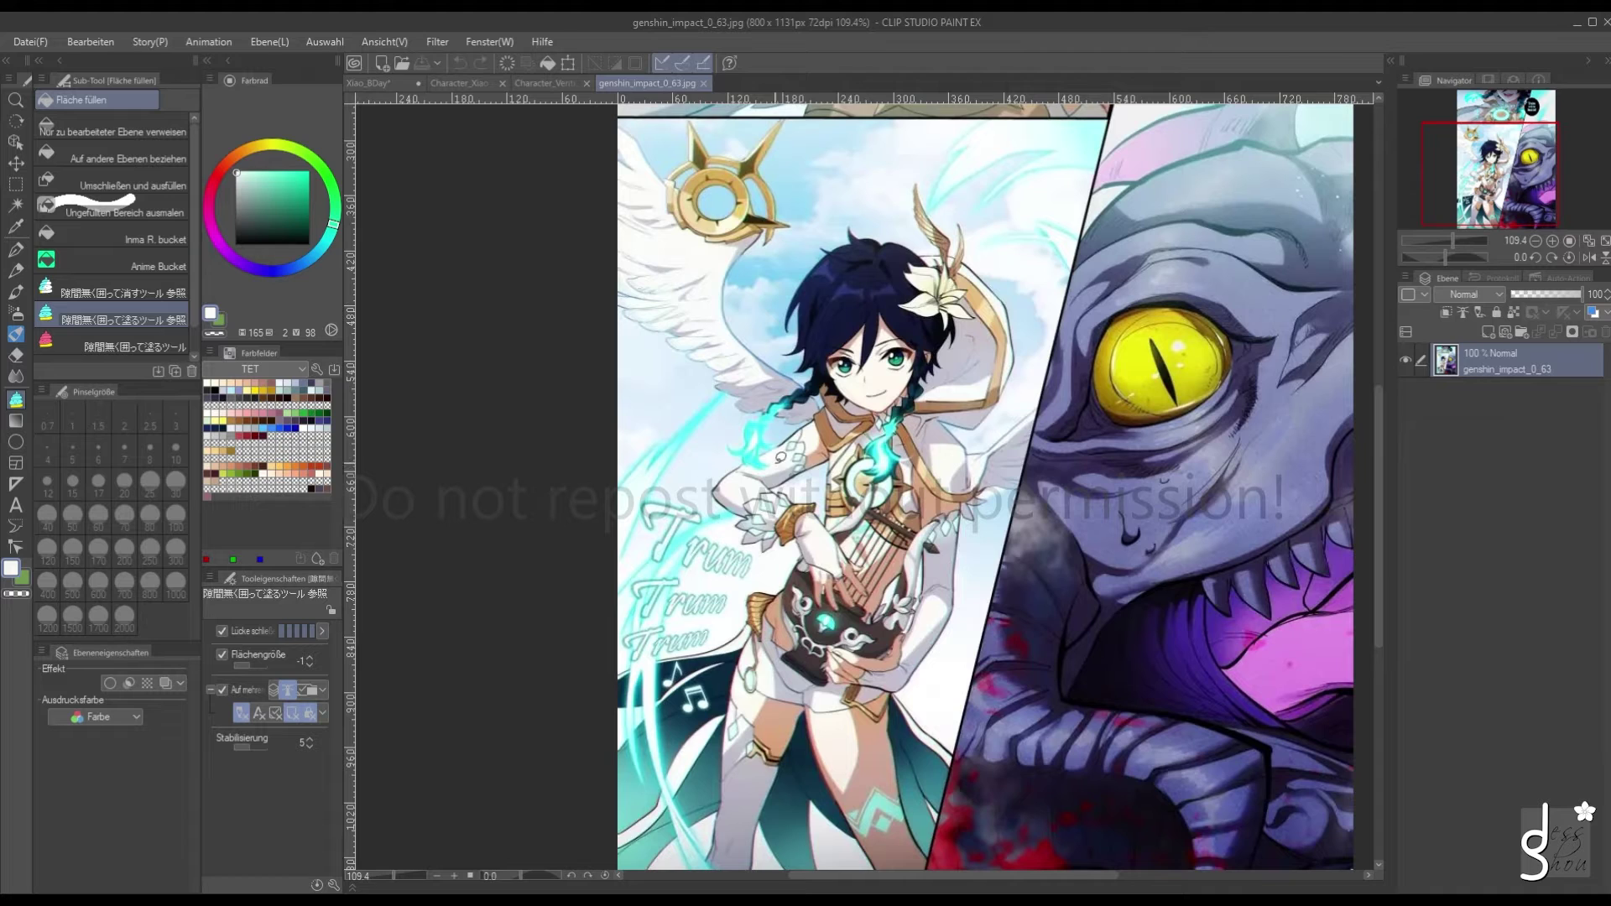
pyautogui.keyDown('alt'); pyautogui.click(942, 454); pyautogui.keyUp('alt')
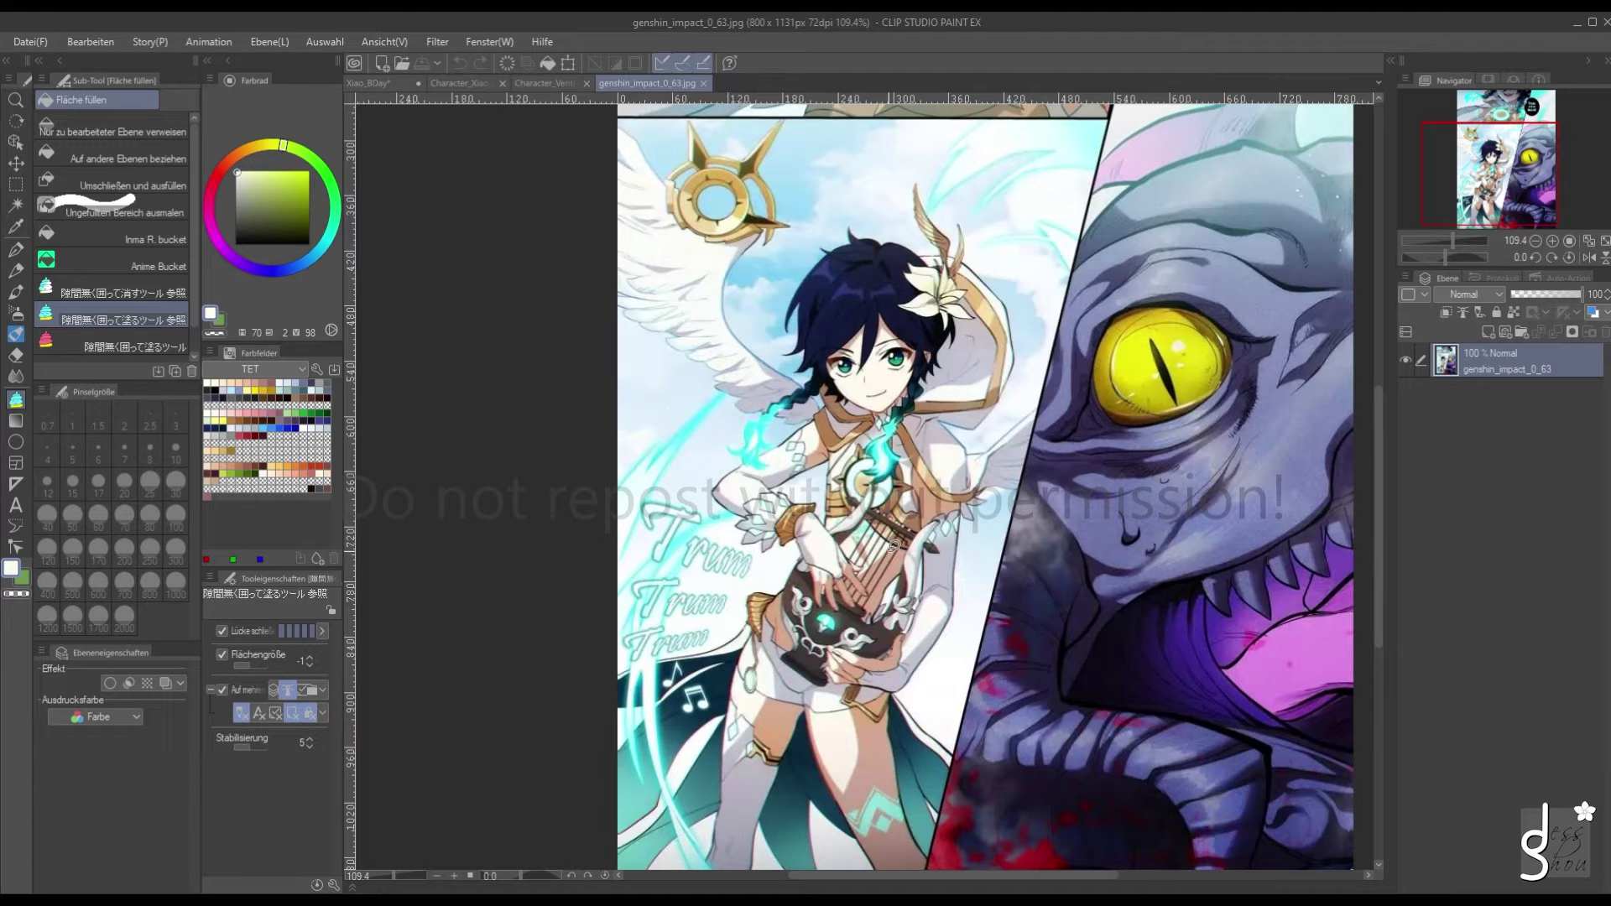
pyautogui.keyDown('alt'); pyautogui.click(750, 655); pyautogui.keyUp('alt')
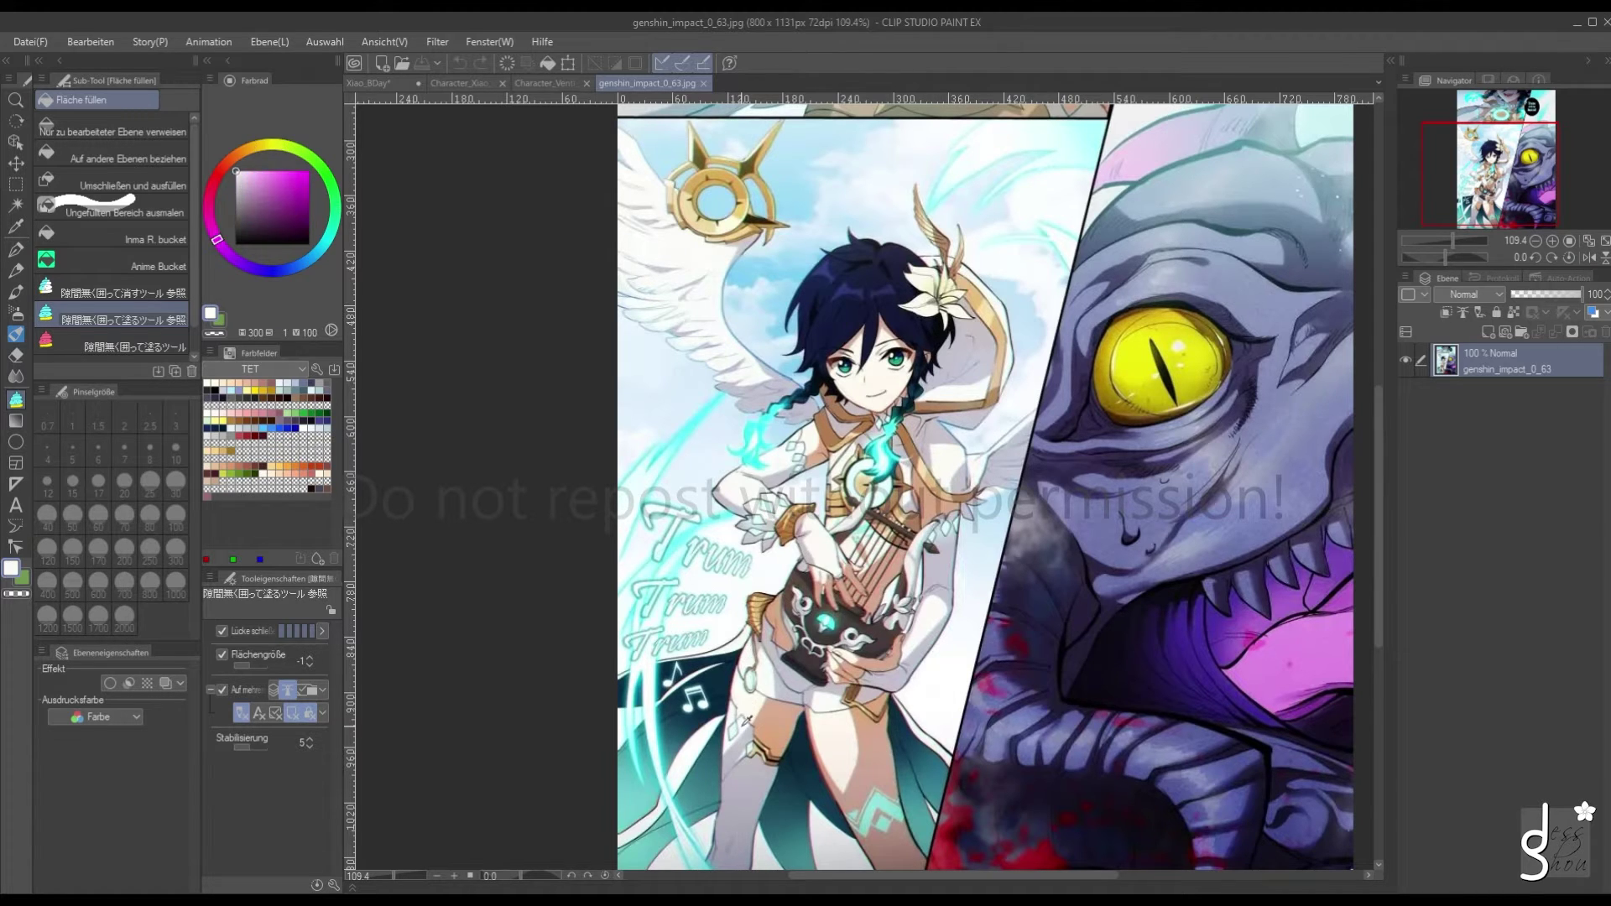
pyautogui.keyDown('alt'); pyautogui.click(747, 722); pyautogui.keyUp('alt')
pyautogui.keyDown('alt'); pyautogui.click(799, 437); pyautogui.keyUp('alt')
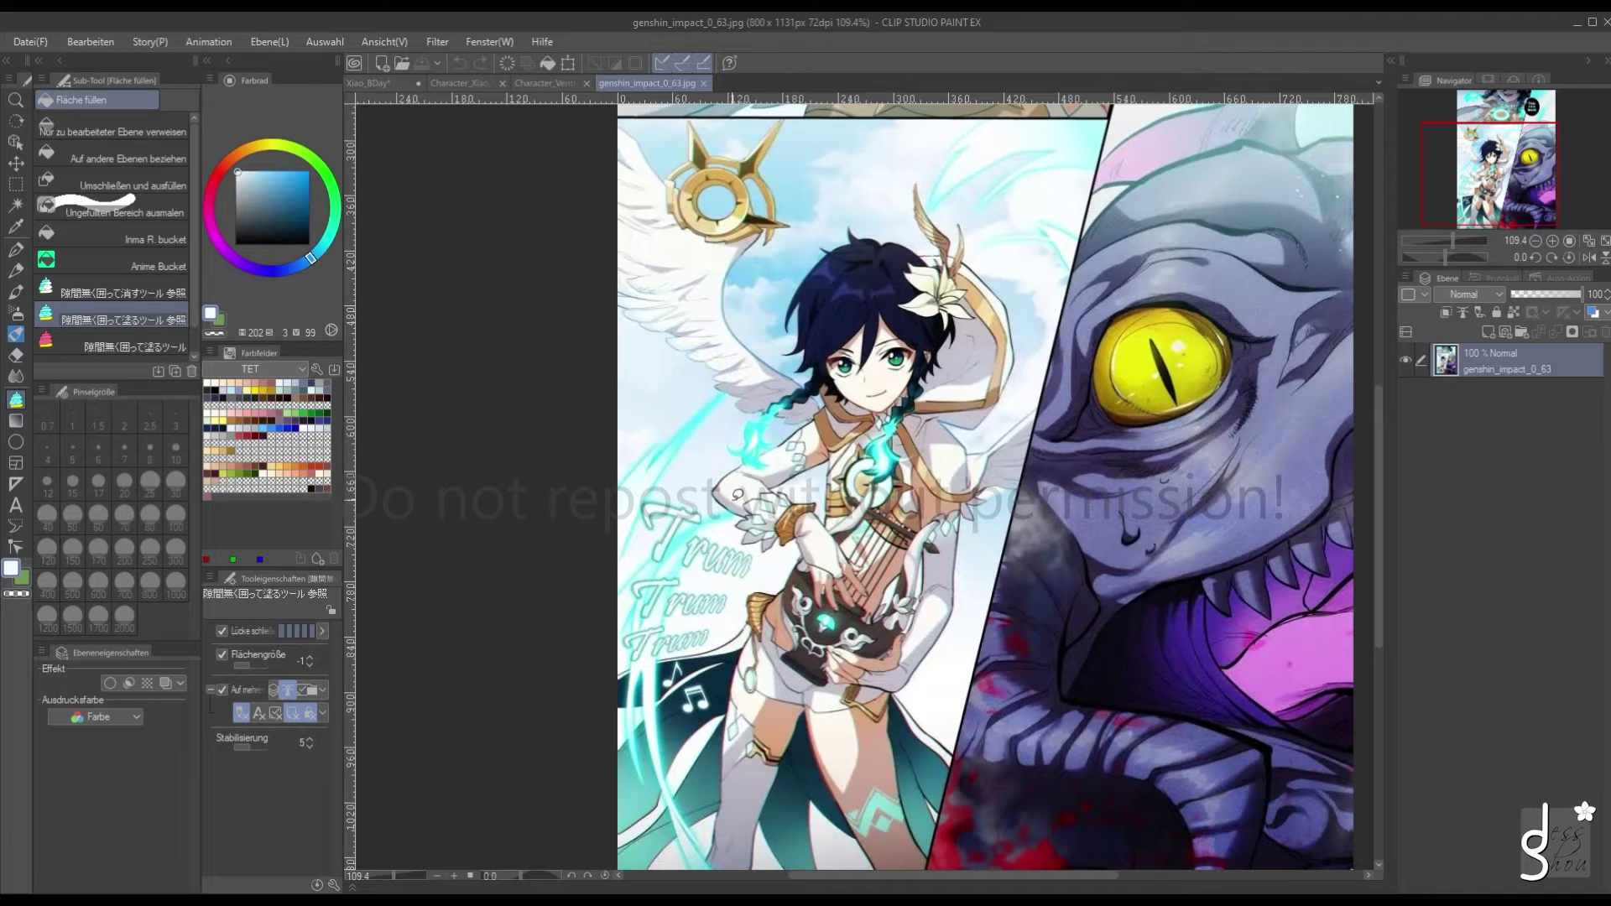
pyautogui.keyDown('alt'); pyautogui.click(811, 534); pyautogui.keyUp('alt')
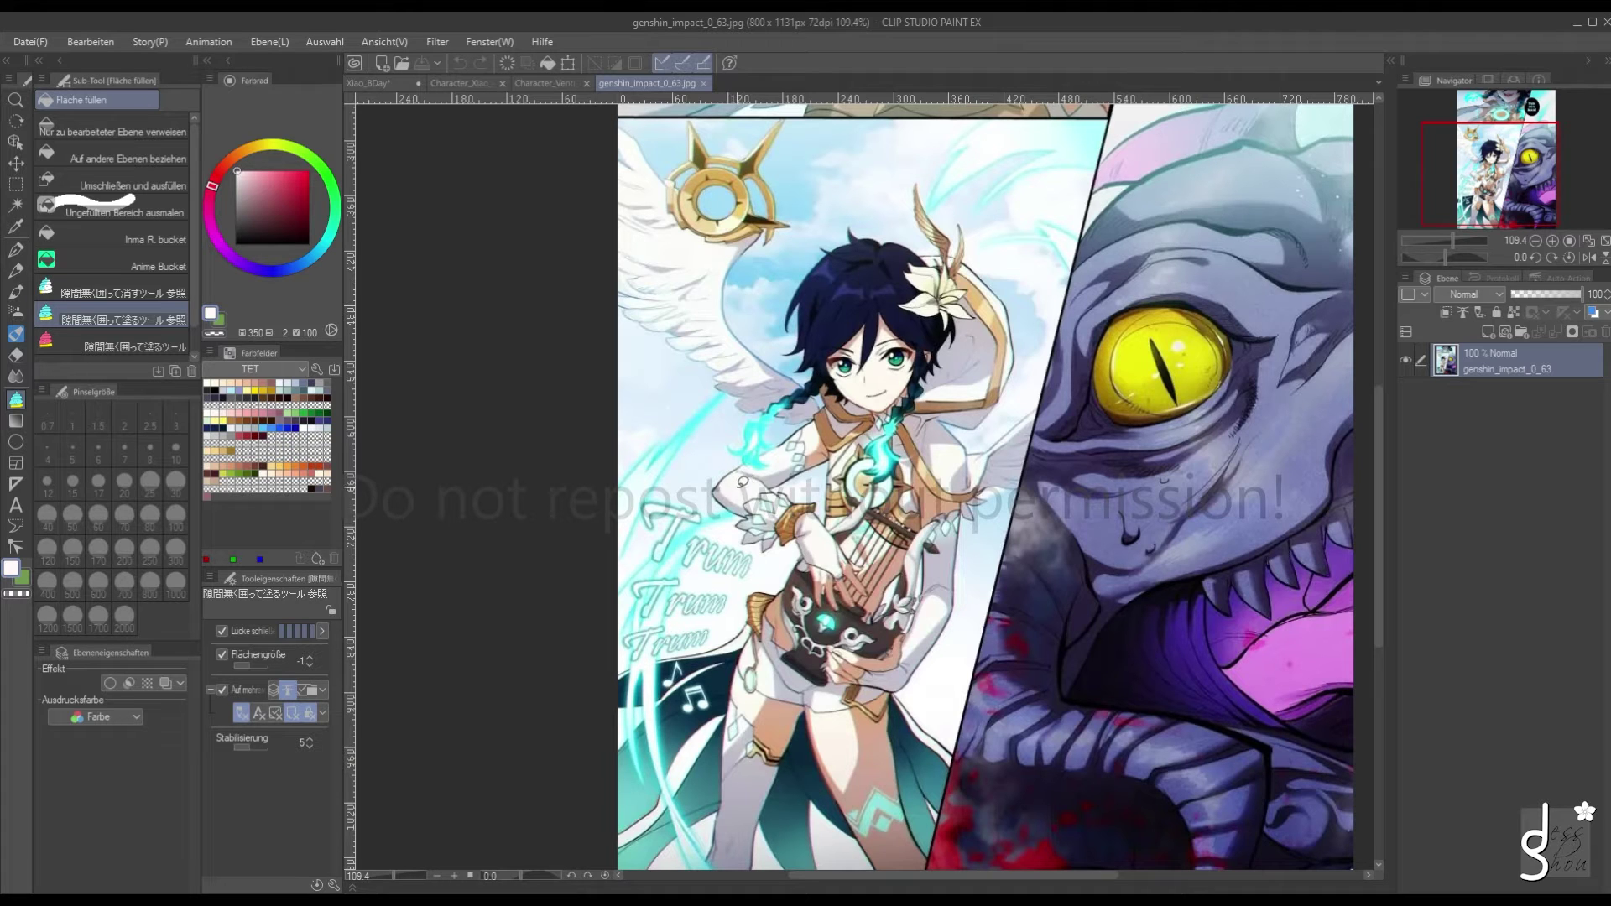
pyautogui.keyDown('alt'); pyautogui.click(742, 487); pyautogui.keyUp('alt')
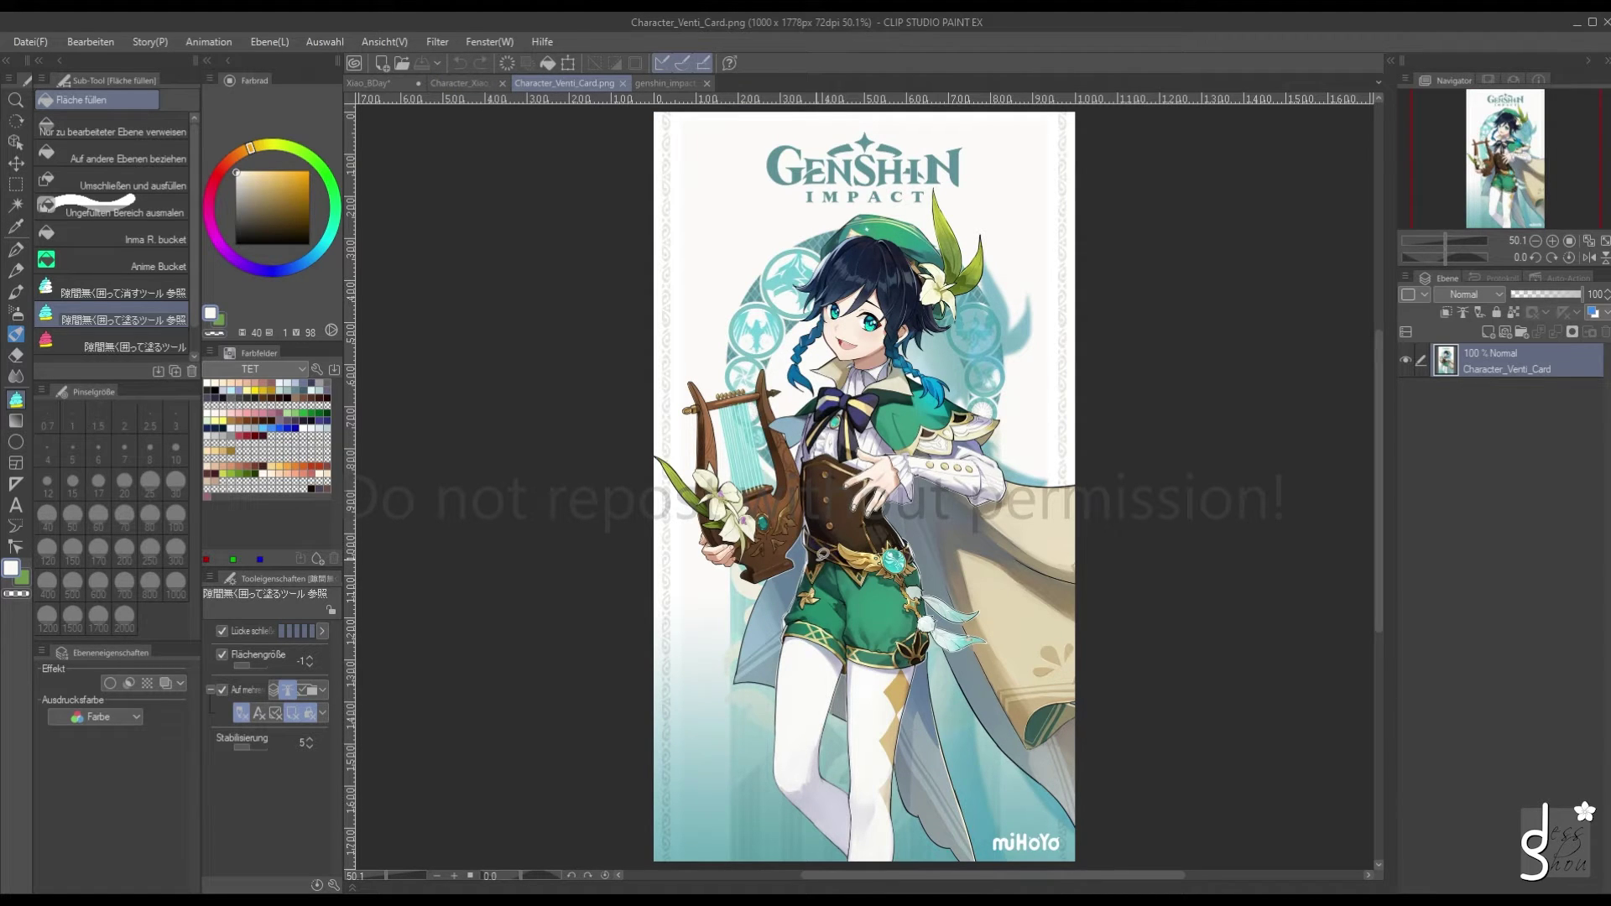
# Sample the white of Venti's sleeve in the Character_Venti_Card reference image
pyautogui.scroll(5, 838, 415)
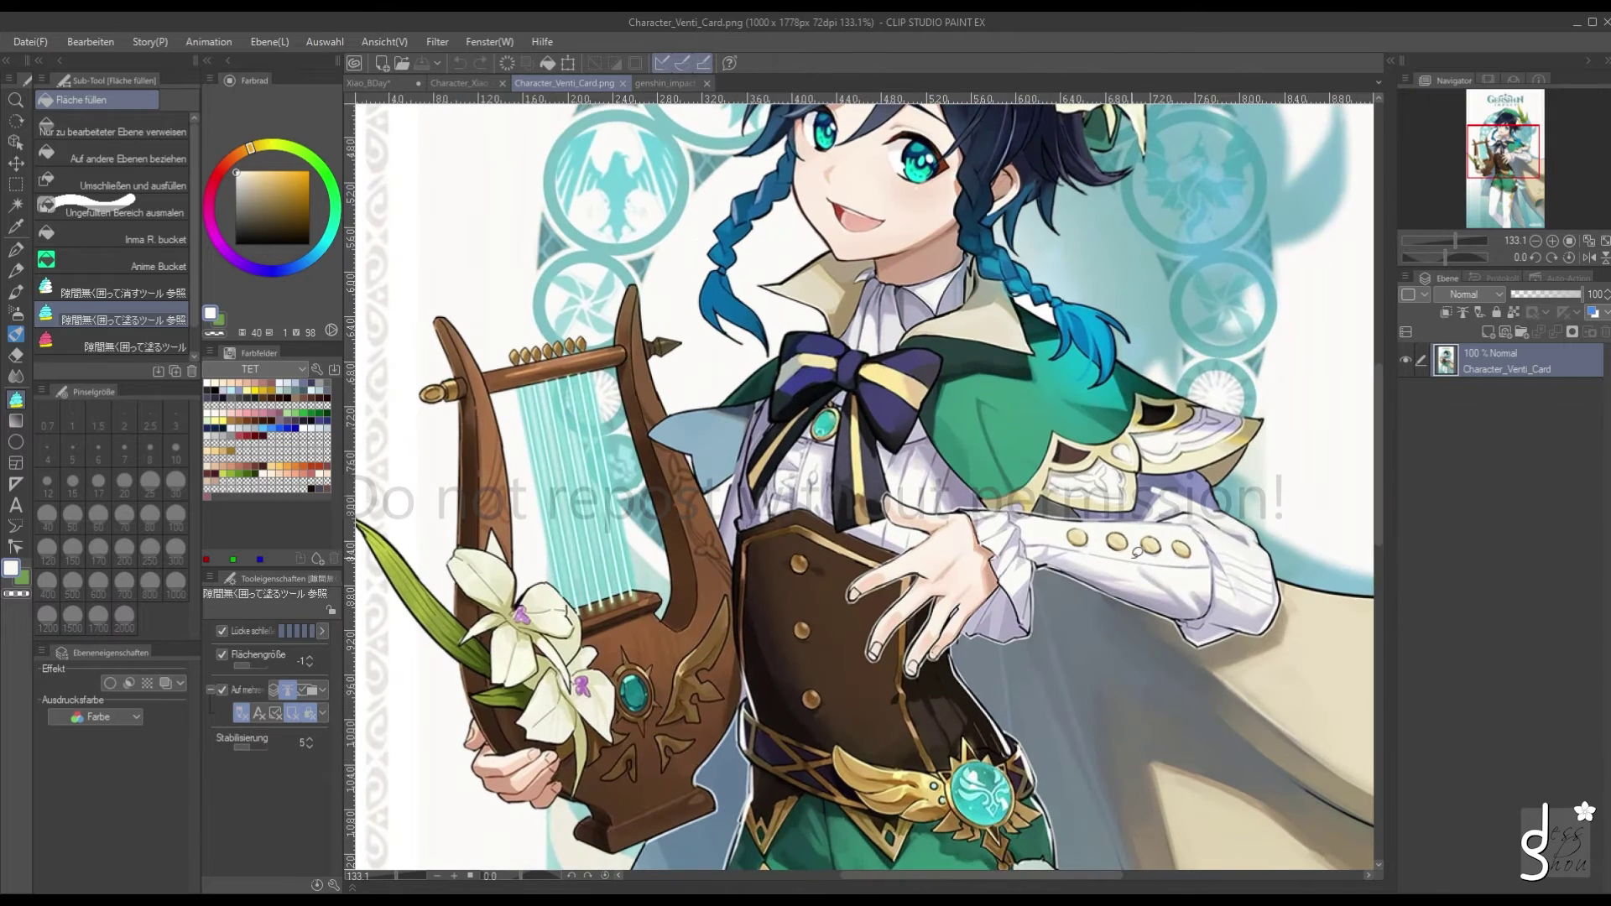
pyautogui.keyDown('alt'); pyautogui.click(1105, 541); pyautogui.keyUp('alt')
pyautogui.keyDown('alt'); pyautogui.click(1233, 531); pyautogui.keyUp('alt')
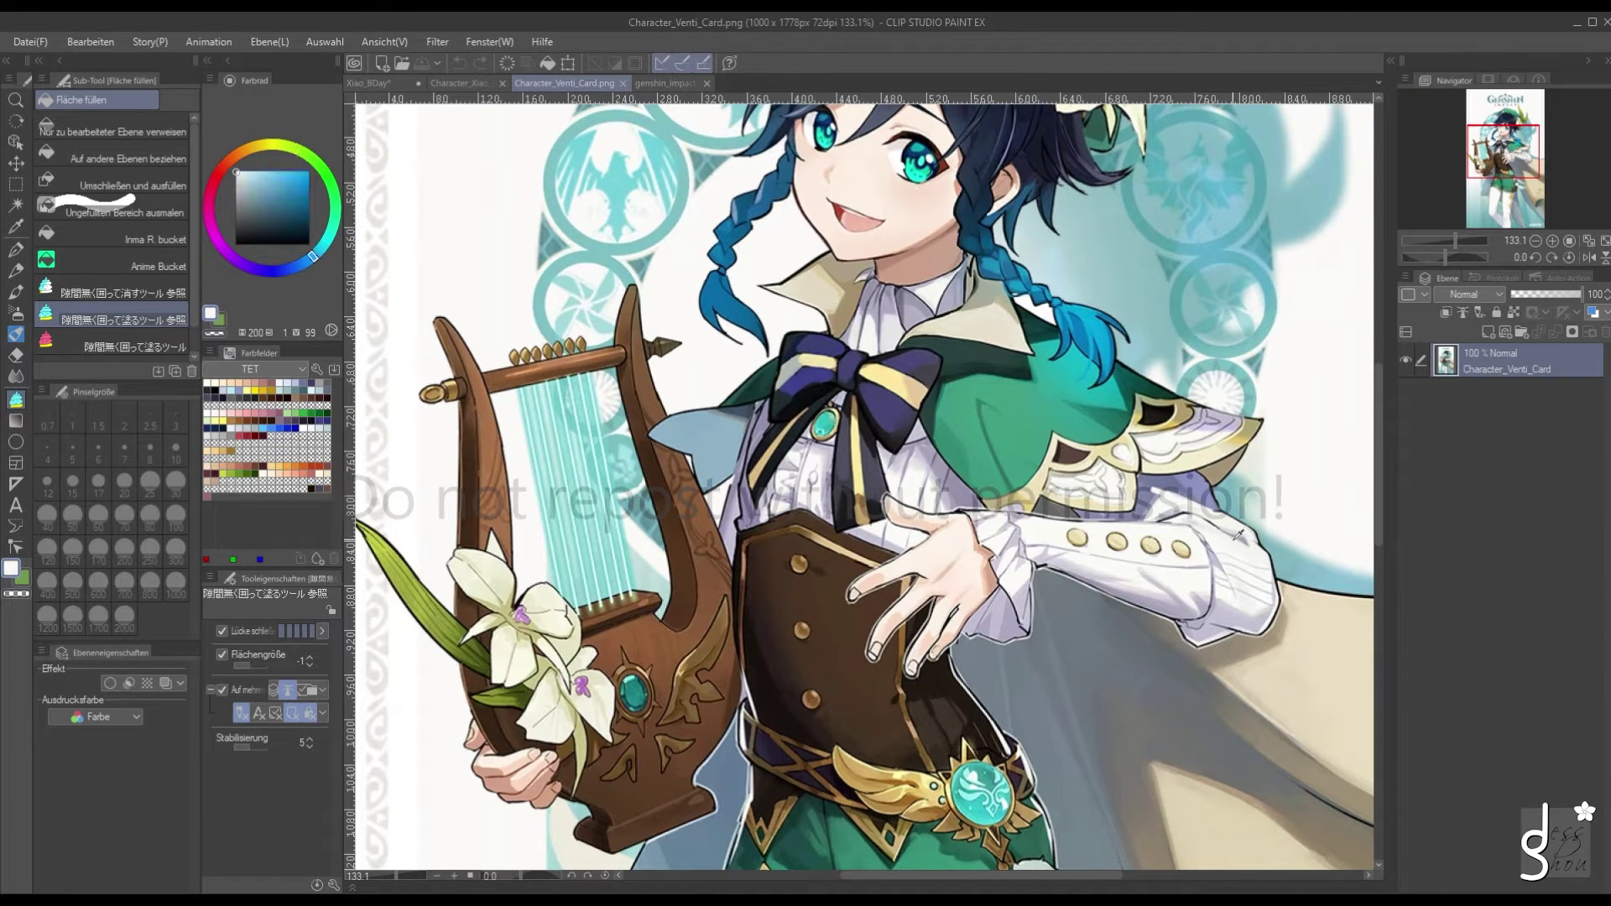
pyautogui.keyDown('alt'); pyautogui.click(1237, 536); pyautogui.keyUp('alt')
pyautogui.keyDown('alt'); pyautogui.click(1210, 522); pyautogui.keyUp('alt')
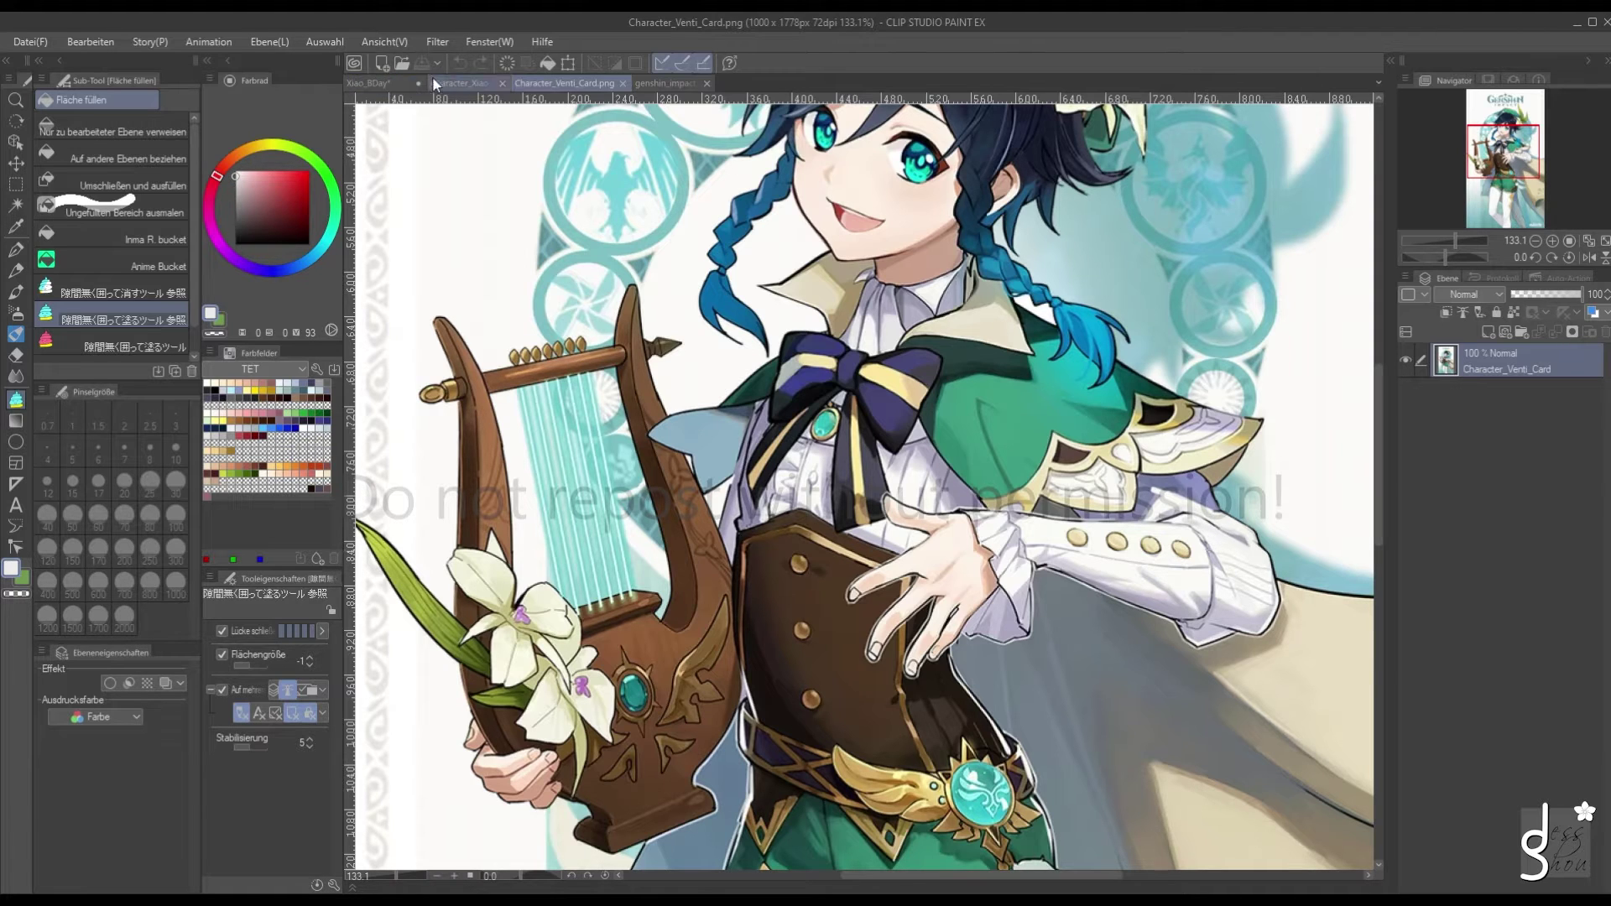
# Shift the drawing colour to a pale blue with hue 196, saturation 7 and brightness 94
pyautogui.click(235, 155)
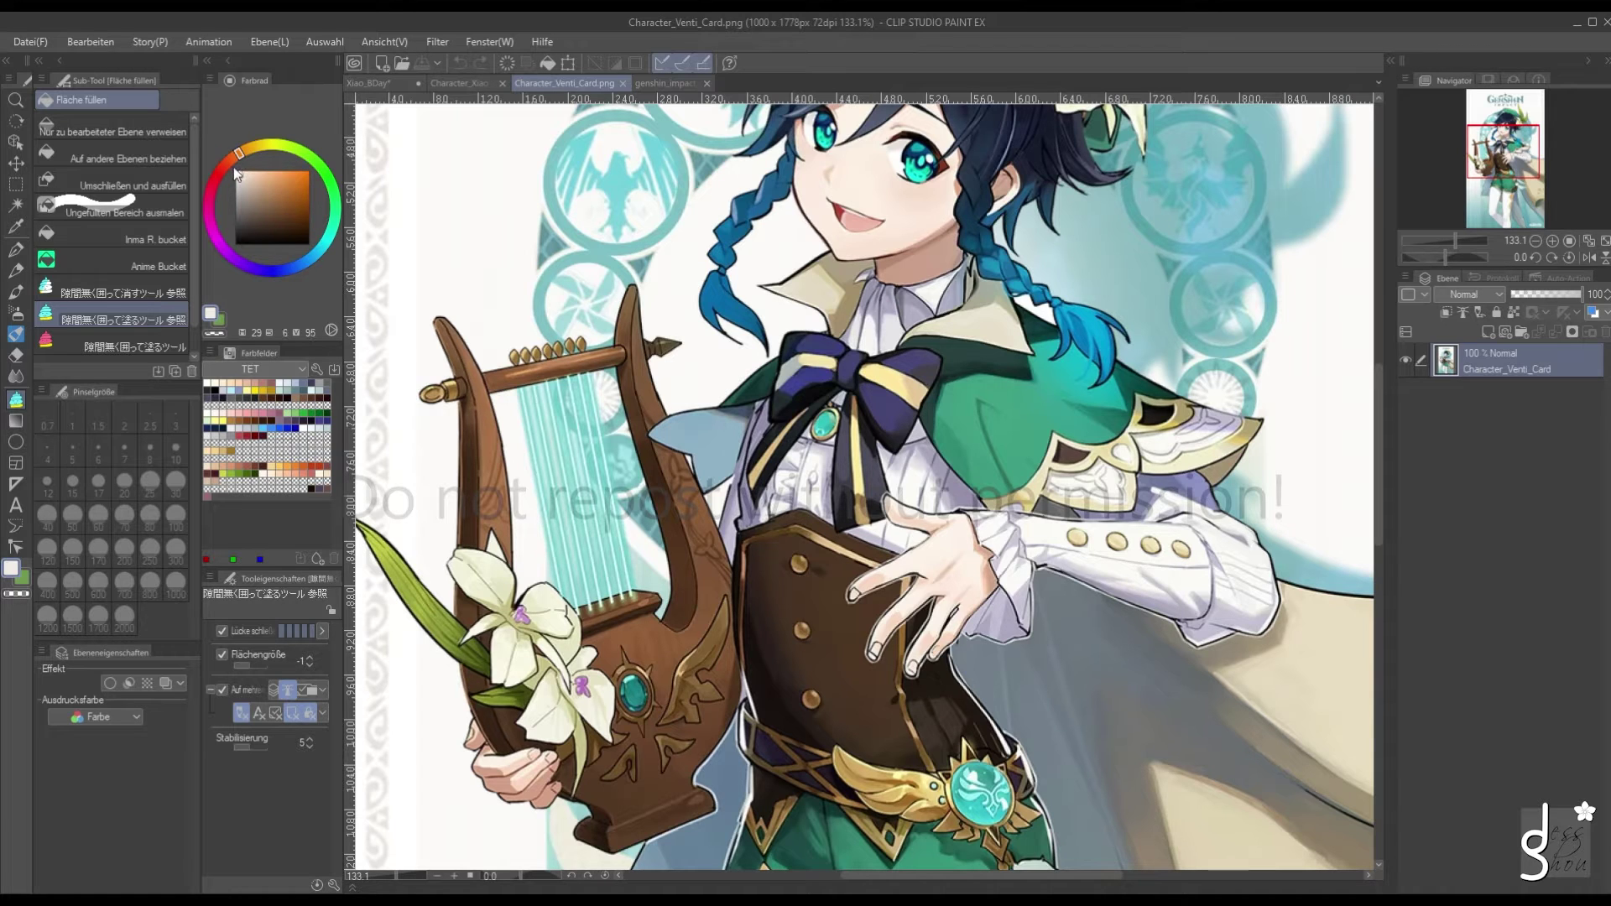
pyautogui.click(327, 240)
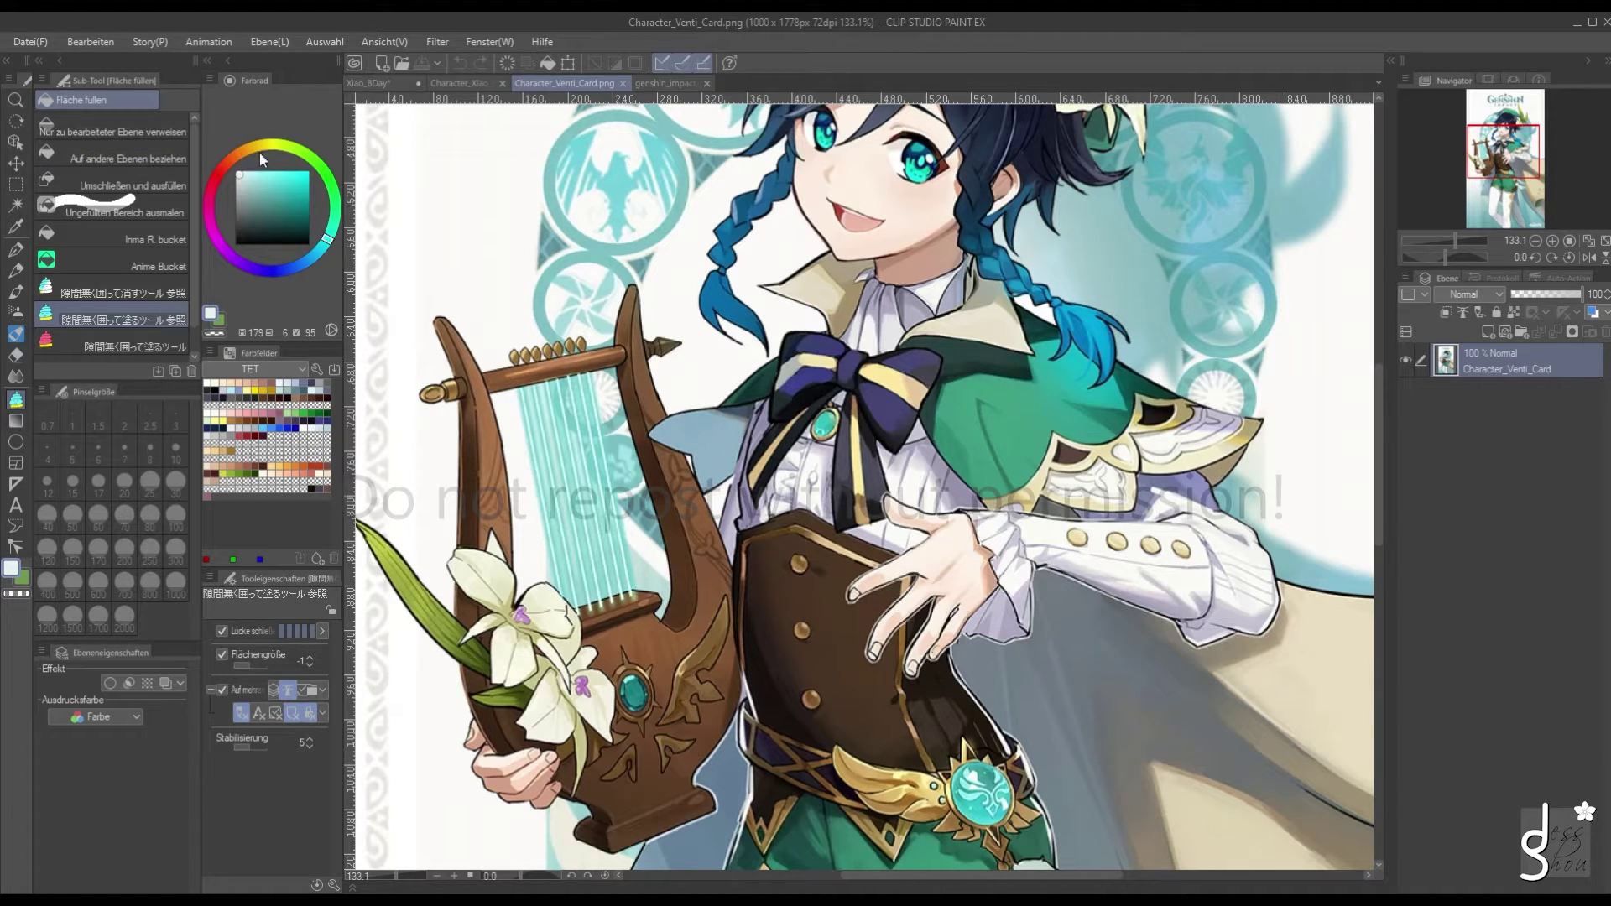
pyautogui.click(317, 252)
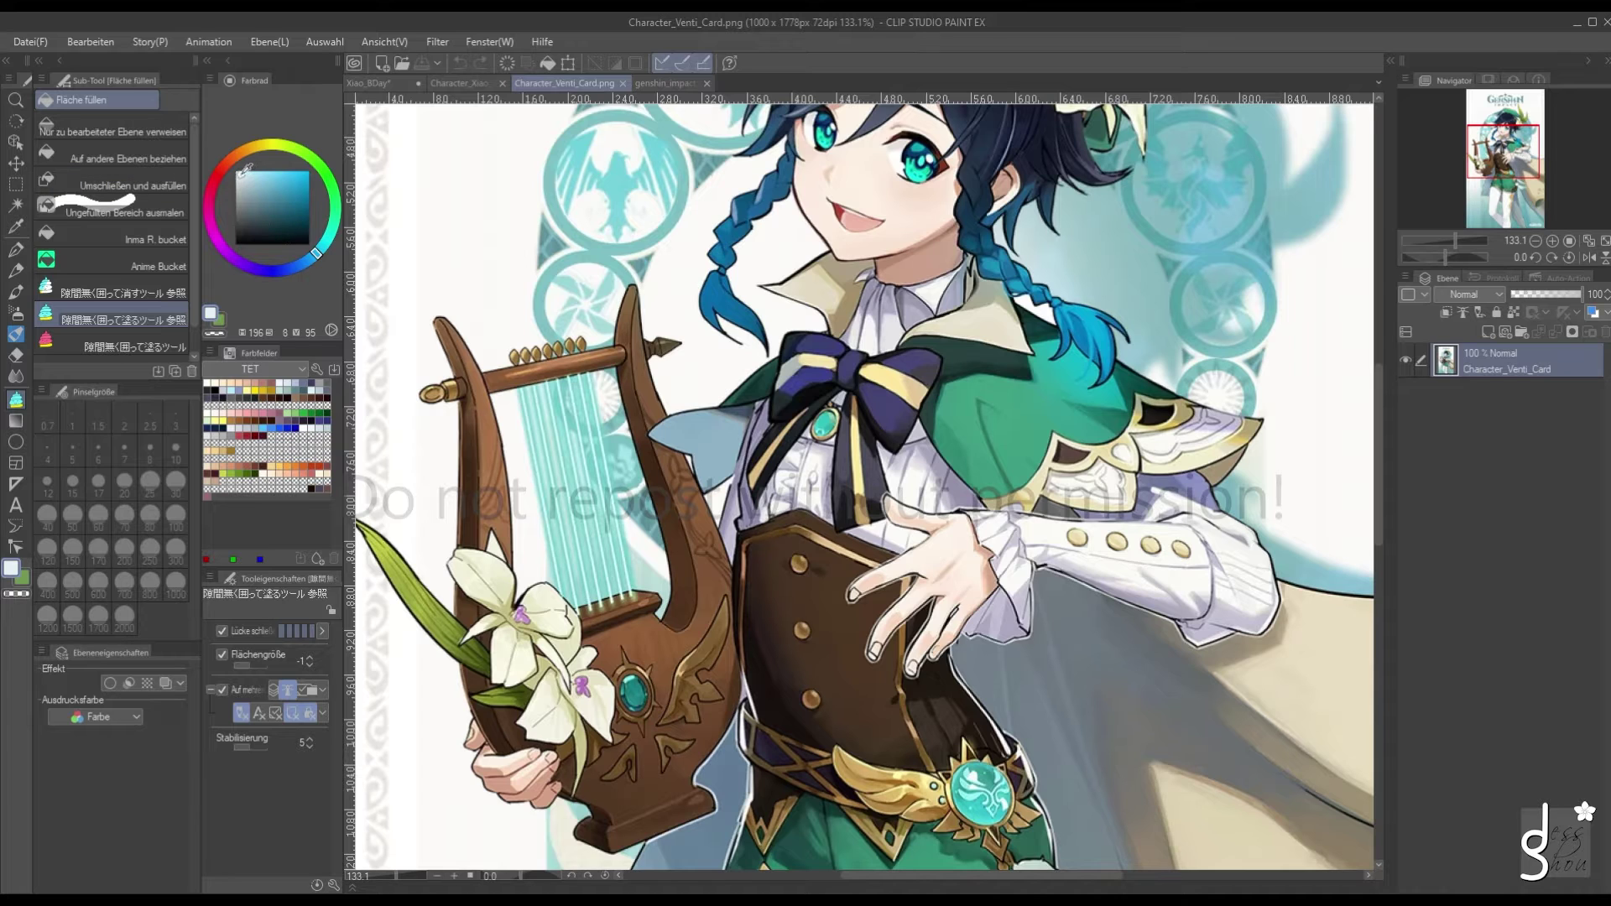
# Return to the Xiao_BDay illustration and fill Venti's long arm sleeve with pale blue on the new layer
pyautogui.click(386, 85)
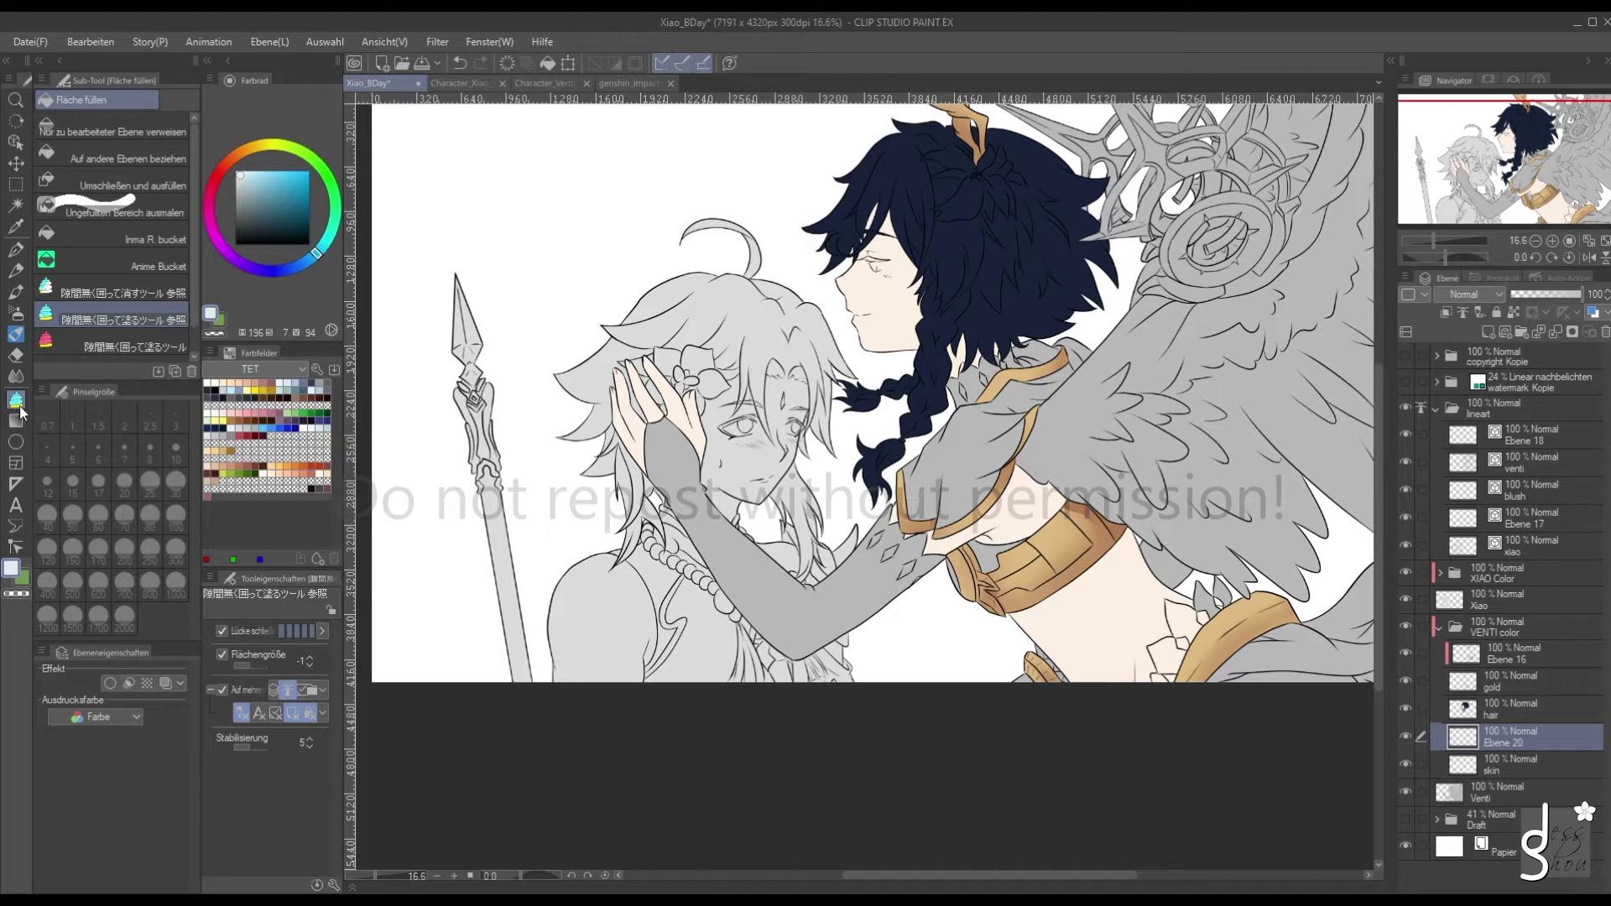
pyautogui.moveTo(675, 407)
pyautogui.mouseDown()
pyautogui.moveTo(763, 546)
pyautogui.moveTo(873, 499)
pyautogui.moveTo(960, 537)
pyautogui.moveTo(873, 630)
pyautogui.moveTo(720, 650)
pyautogui.moveTo(631, 415)
pyautogui.moveTo(662, 388)
pyautogui.mouseUp()
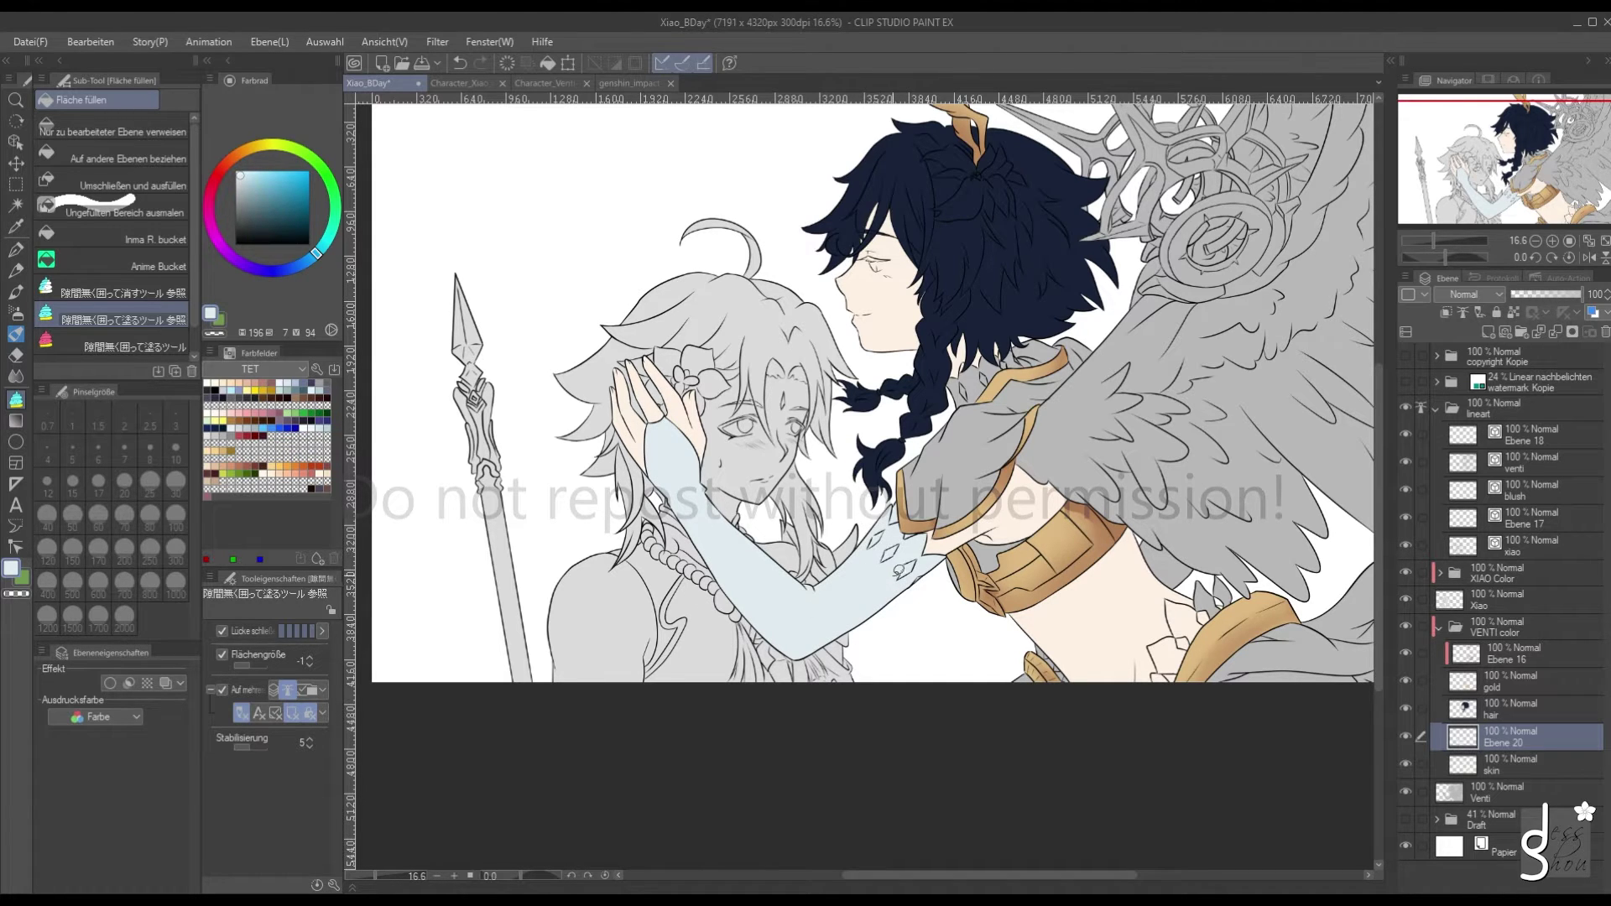
# Erase the pale blue spill between the sleeve's upper edge and the cape's gold trim with the gap-closing erase tool
pyautogui.scroll(4, 871, 510)
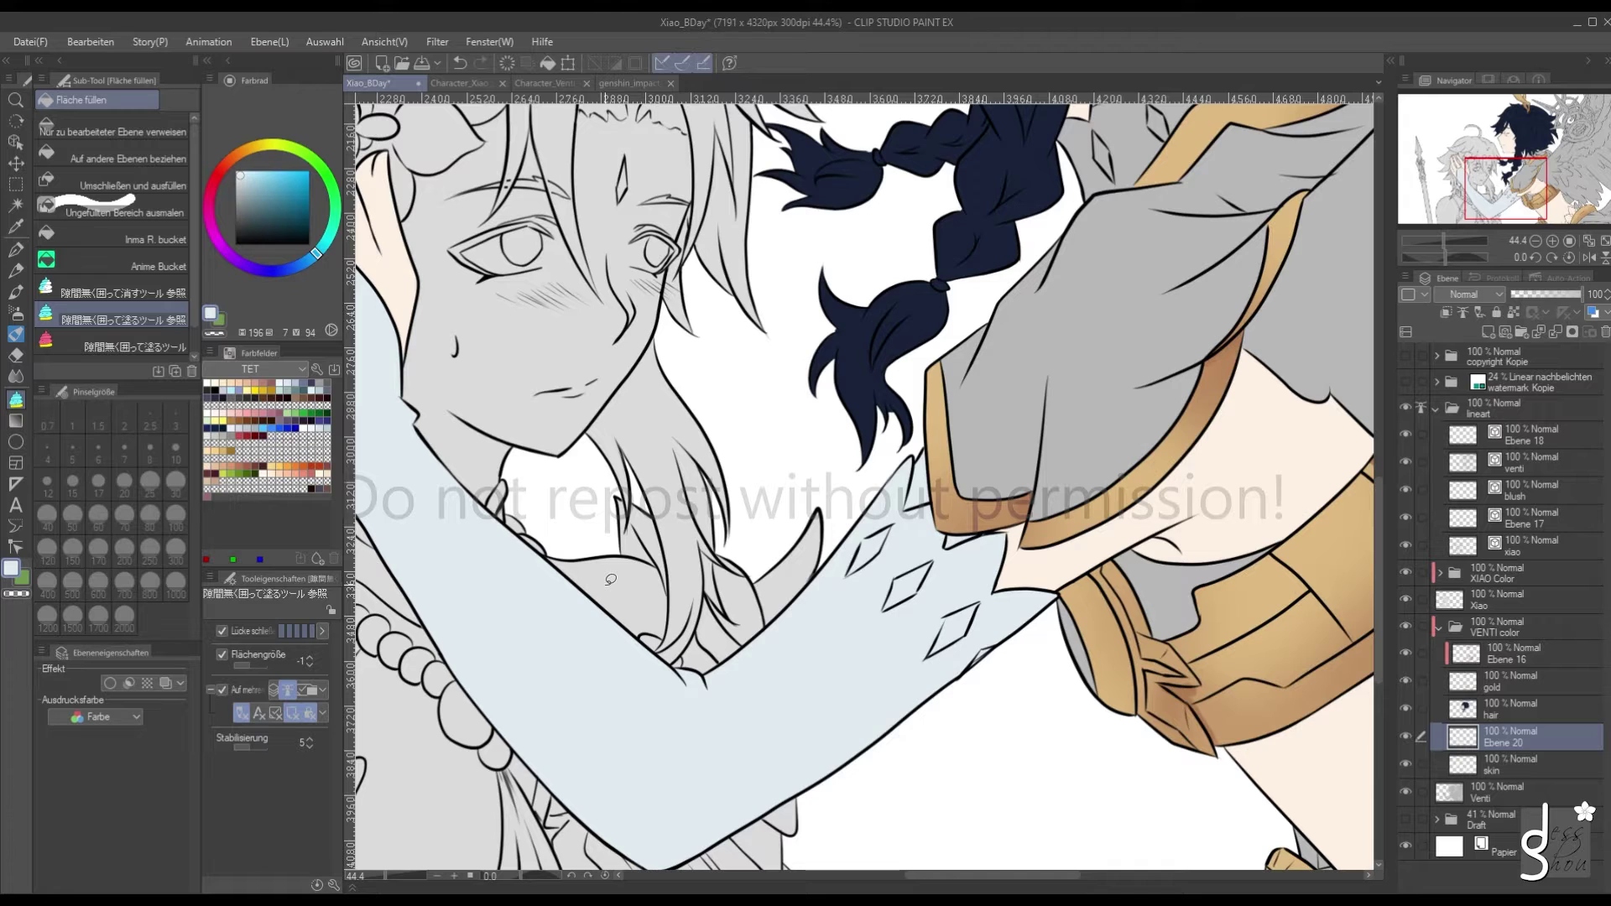
pyautogui.click(117, 293)
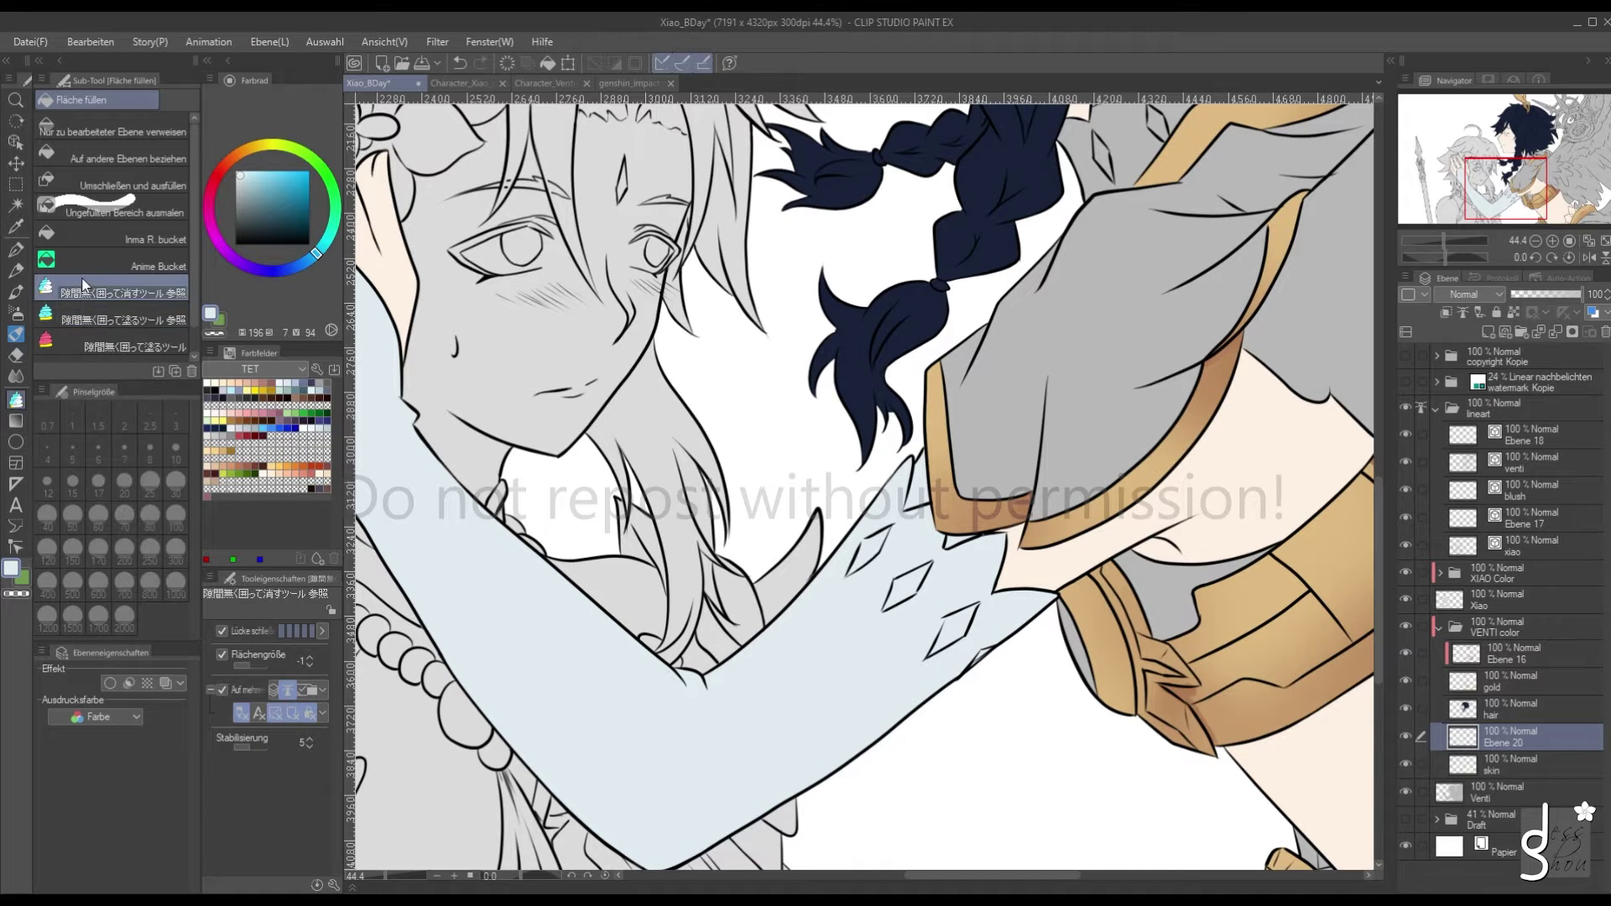
pyautogui.moveTo(923, 440)
pyautogui.mouseDown()
pyautogui.moveTo(904, 502)
pyautogui.moveTo(932, 514)
pyautogui.moveTo(923, 445)
pyautogui.mouseUp()
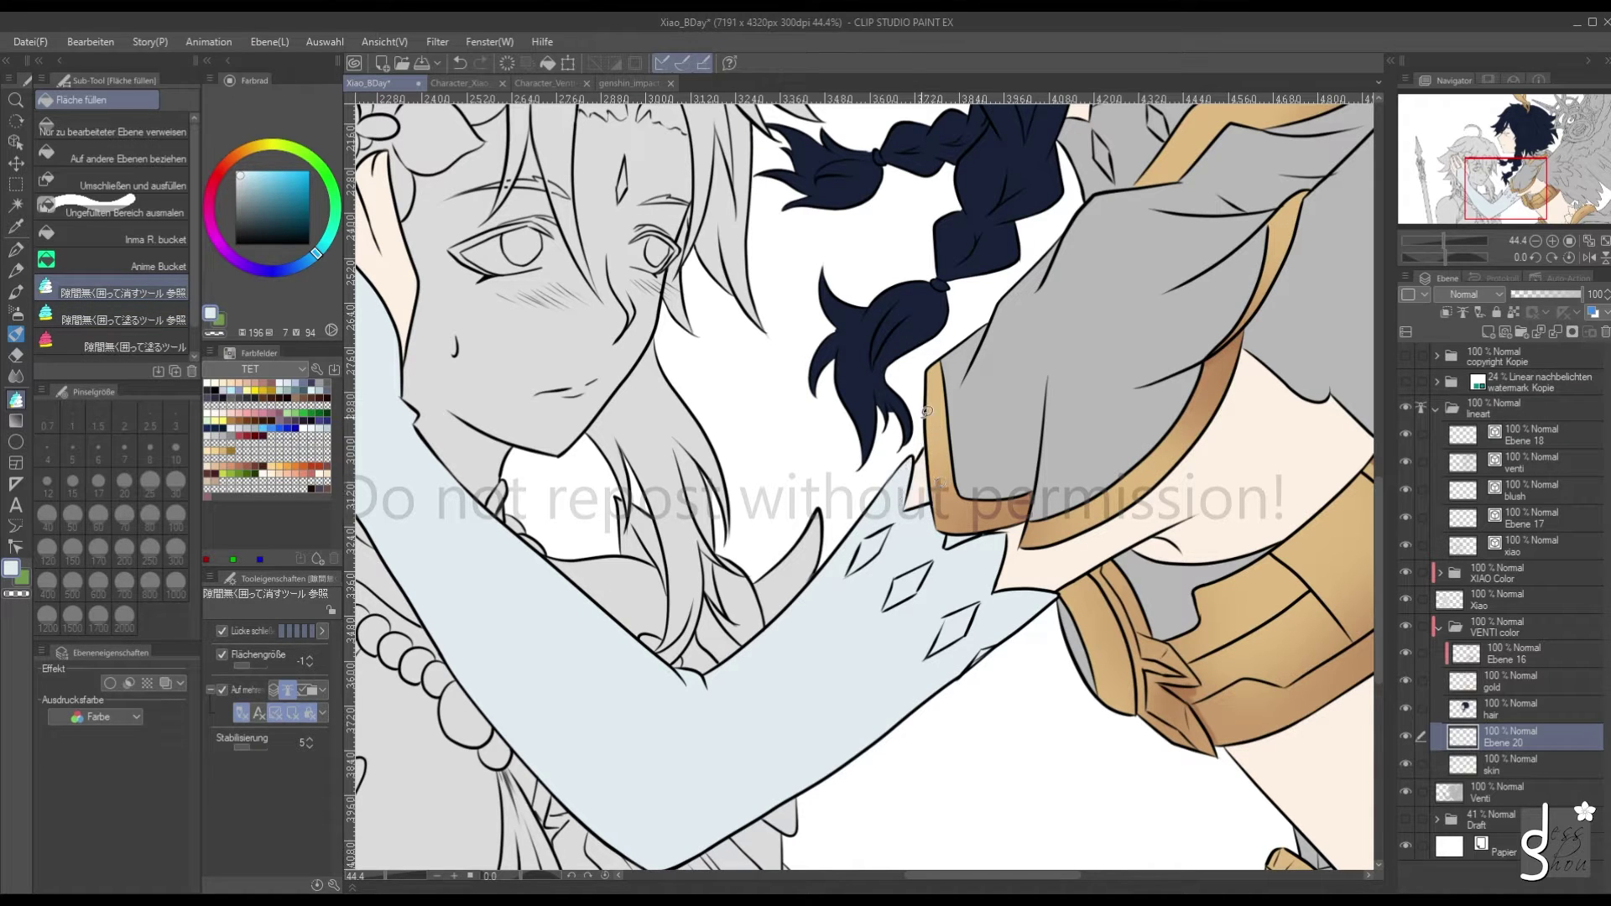
# Enclose and fill the chest fabric behind the gold band in pale blue with the gap-closing fill tool
pyautogui.scroll(-3, 941, 518)
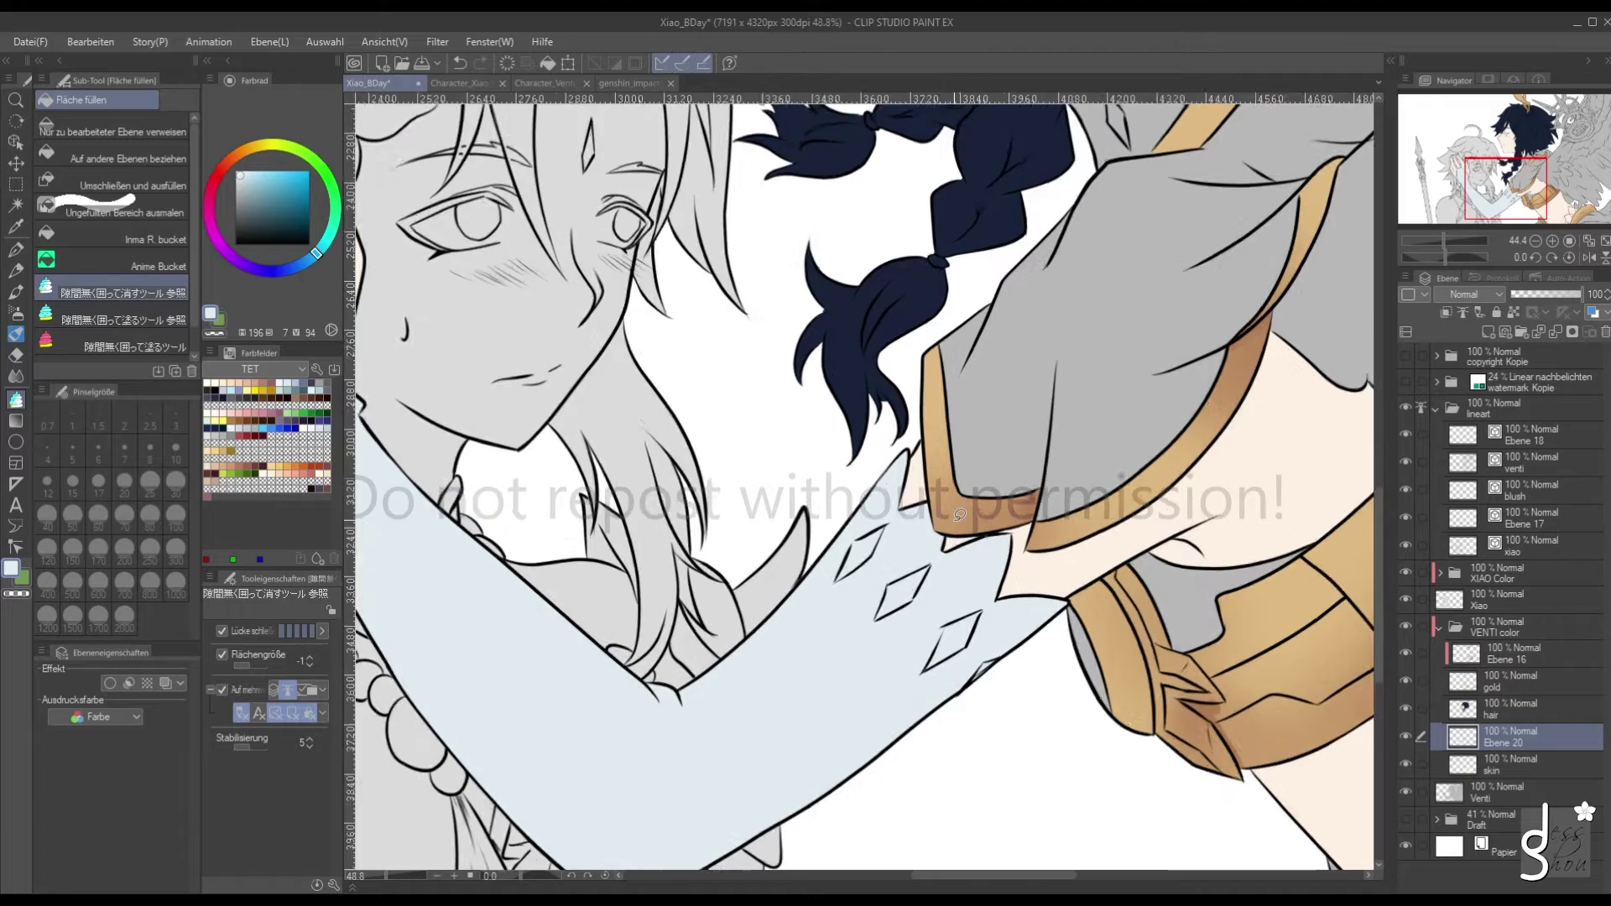
pyautogui.scroll(-4, 959, 515)
pyautogui.scroll(4, 1046, 613)
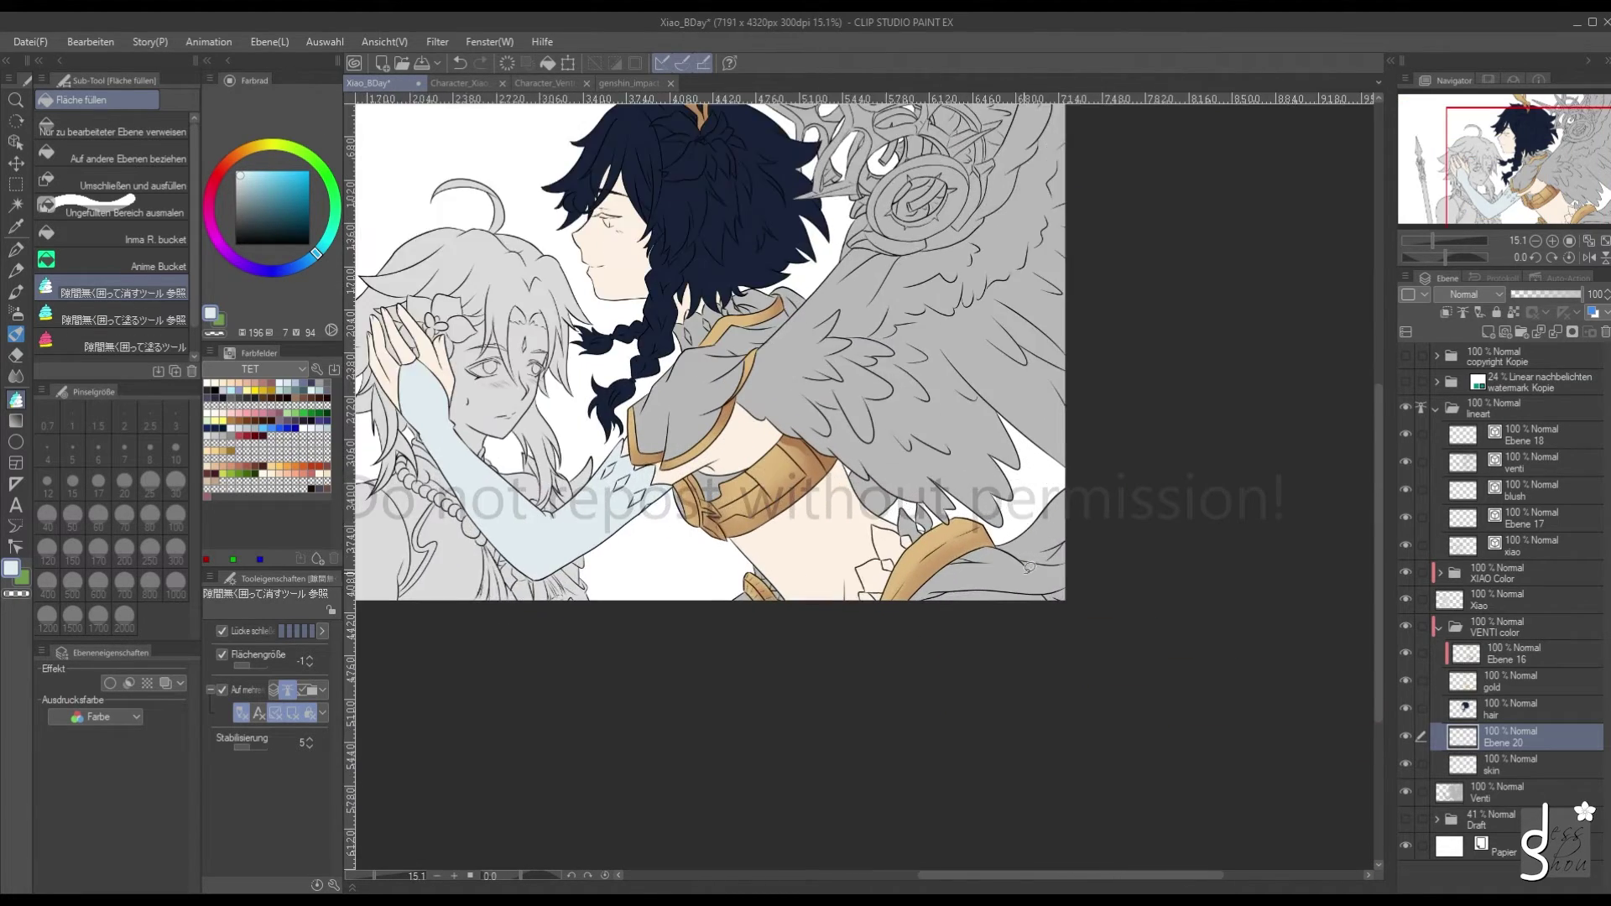
pyautogui.scroll(-4, 1046, 613)
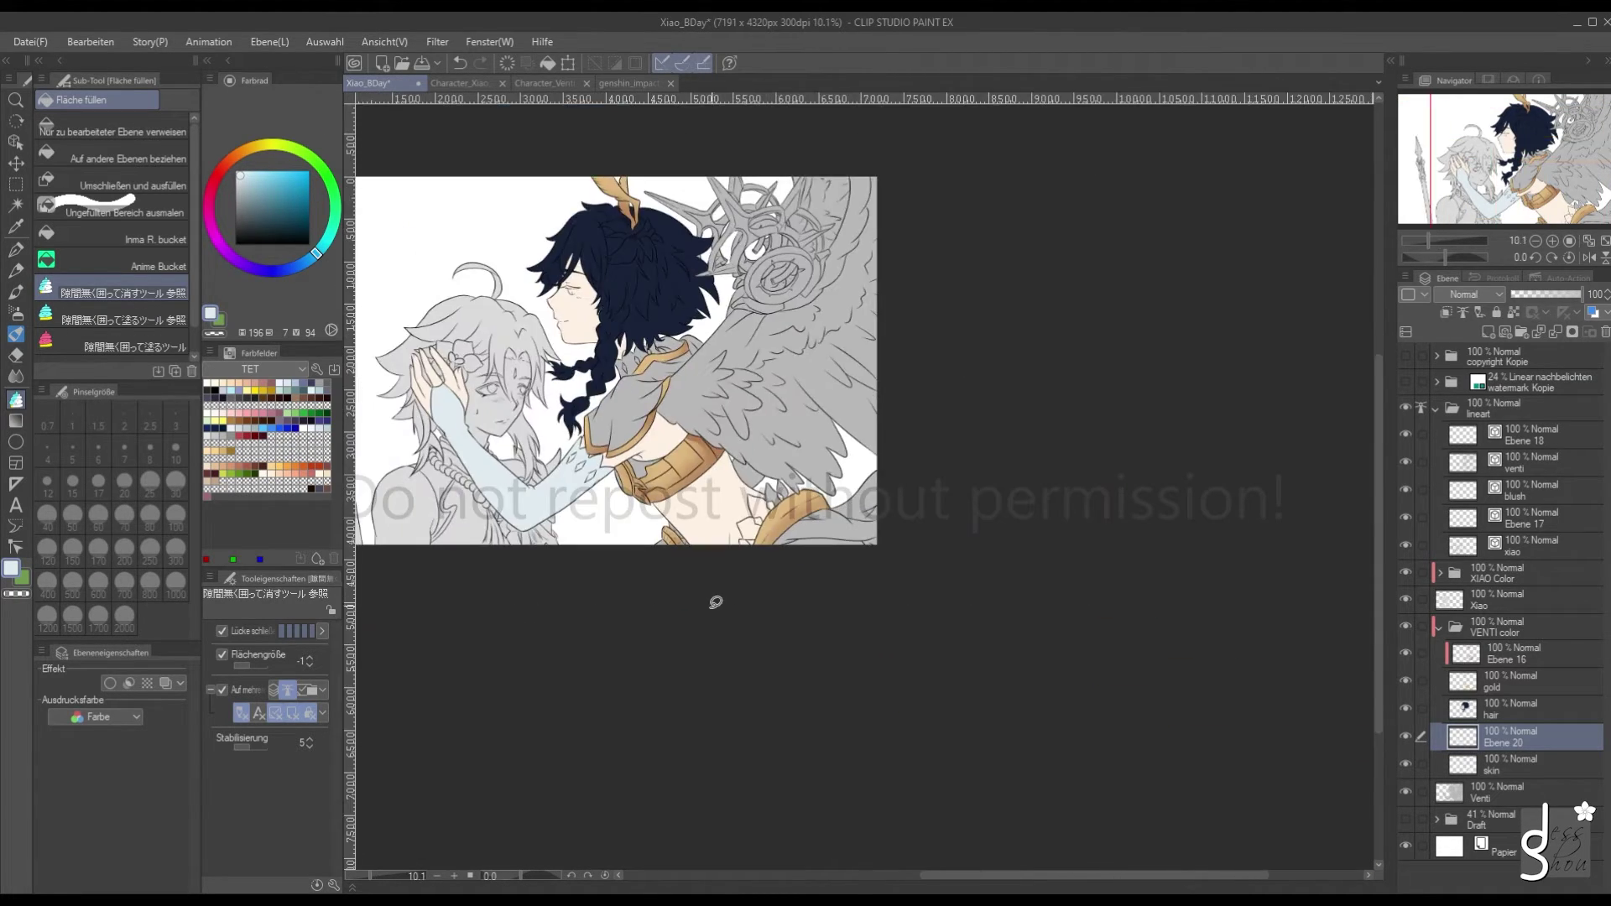
pyautogui.scroll(2, 715, 601)
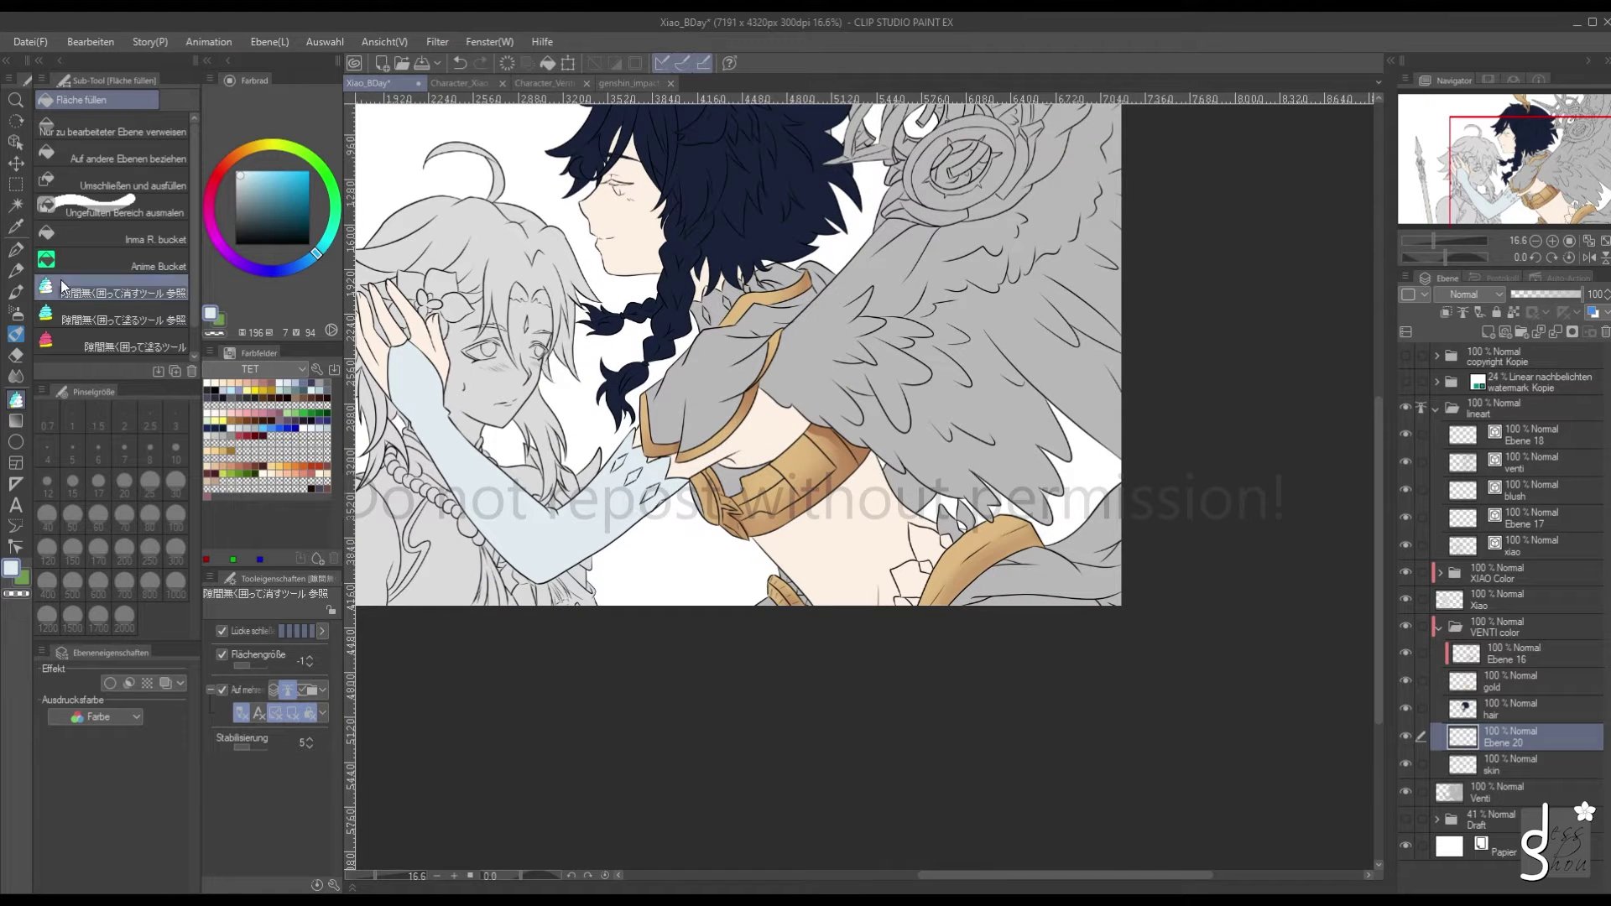
pyautogui.click(123, 319)
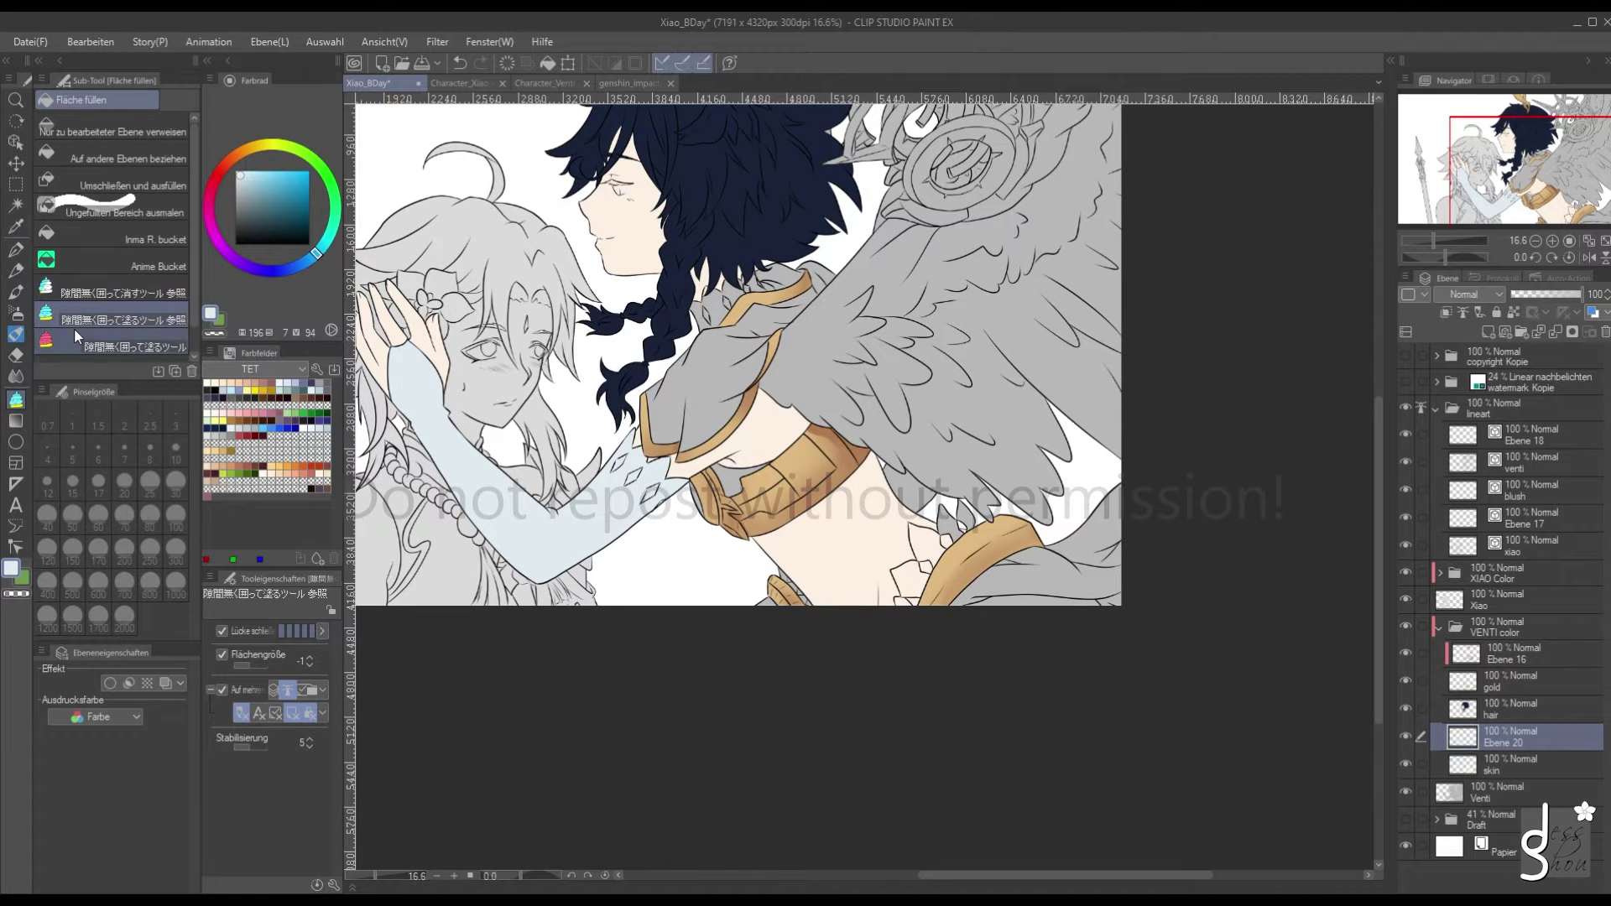
pyautogui.scroll(3, 701, 454)
pyautogui.moveTo(697, 459); pyautogui.dragTo(751, 547)
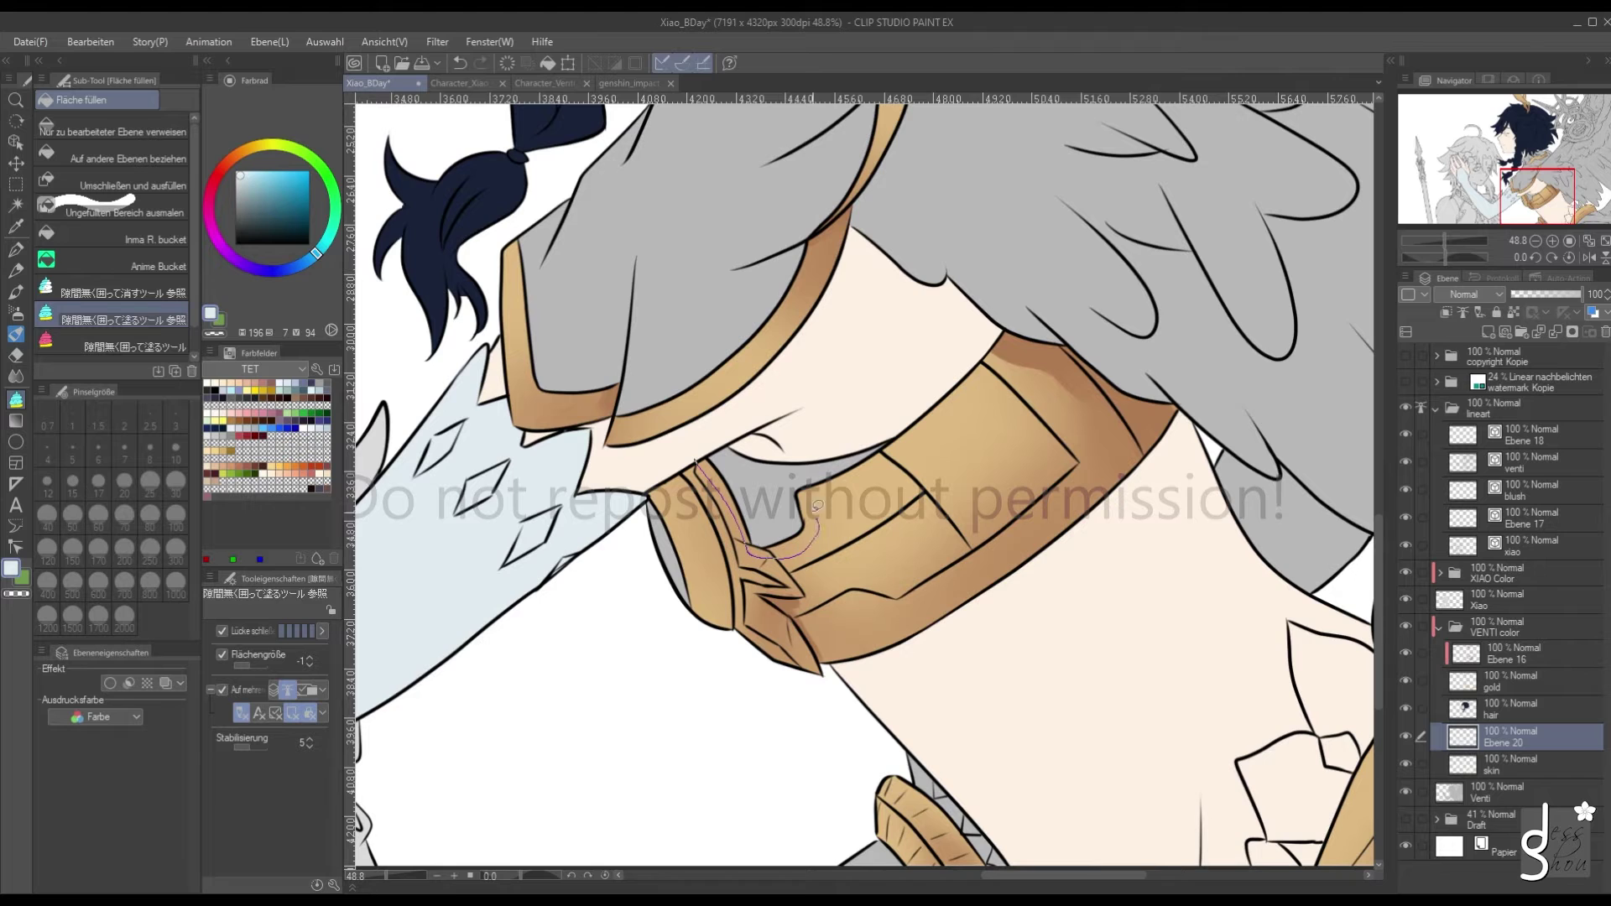
pyautogui.moveTo(816, 505)
pyautogui.mouseDown()
pyautogui.moveTo(913, 411)
pyautogui.moveTo(716, 431)
pyautogui.mouseUp()
pyautogui.scroll(-3, 715, 431)
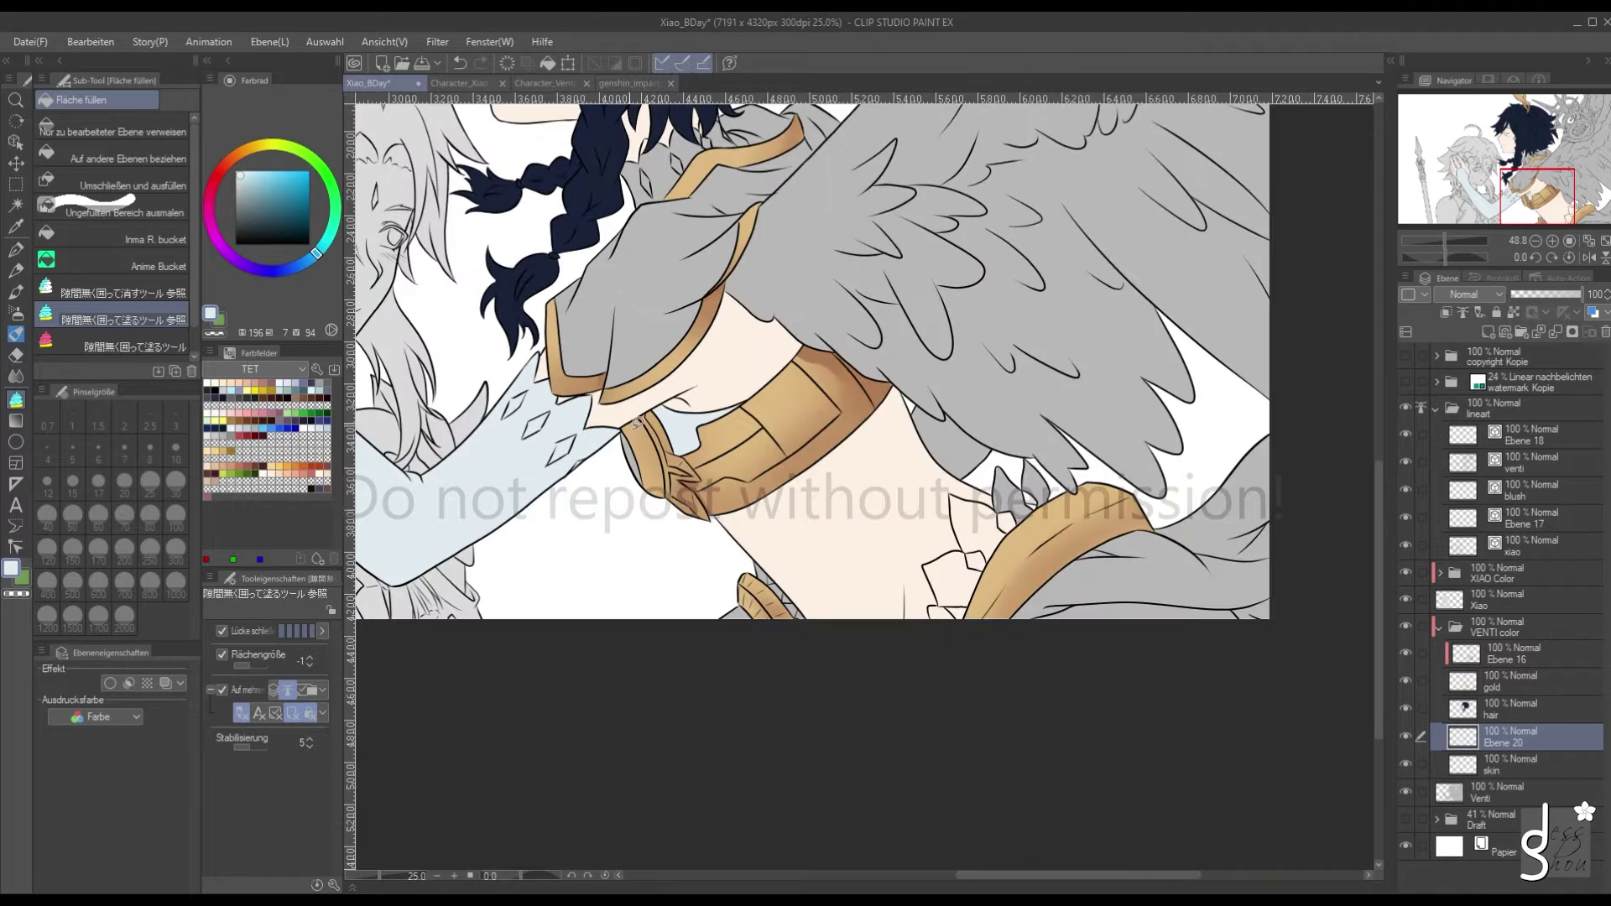
# Fill the garment areas around the small gold piece at Venti's lower waist in pale blue
pyautogui.scroll(2, 759, 562)
pyautogui.scroll(1, 771, 541)
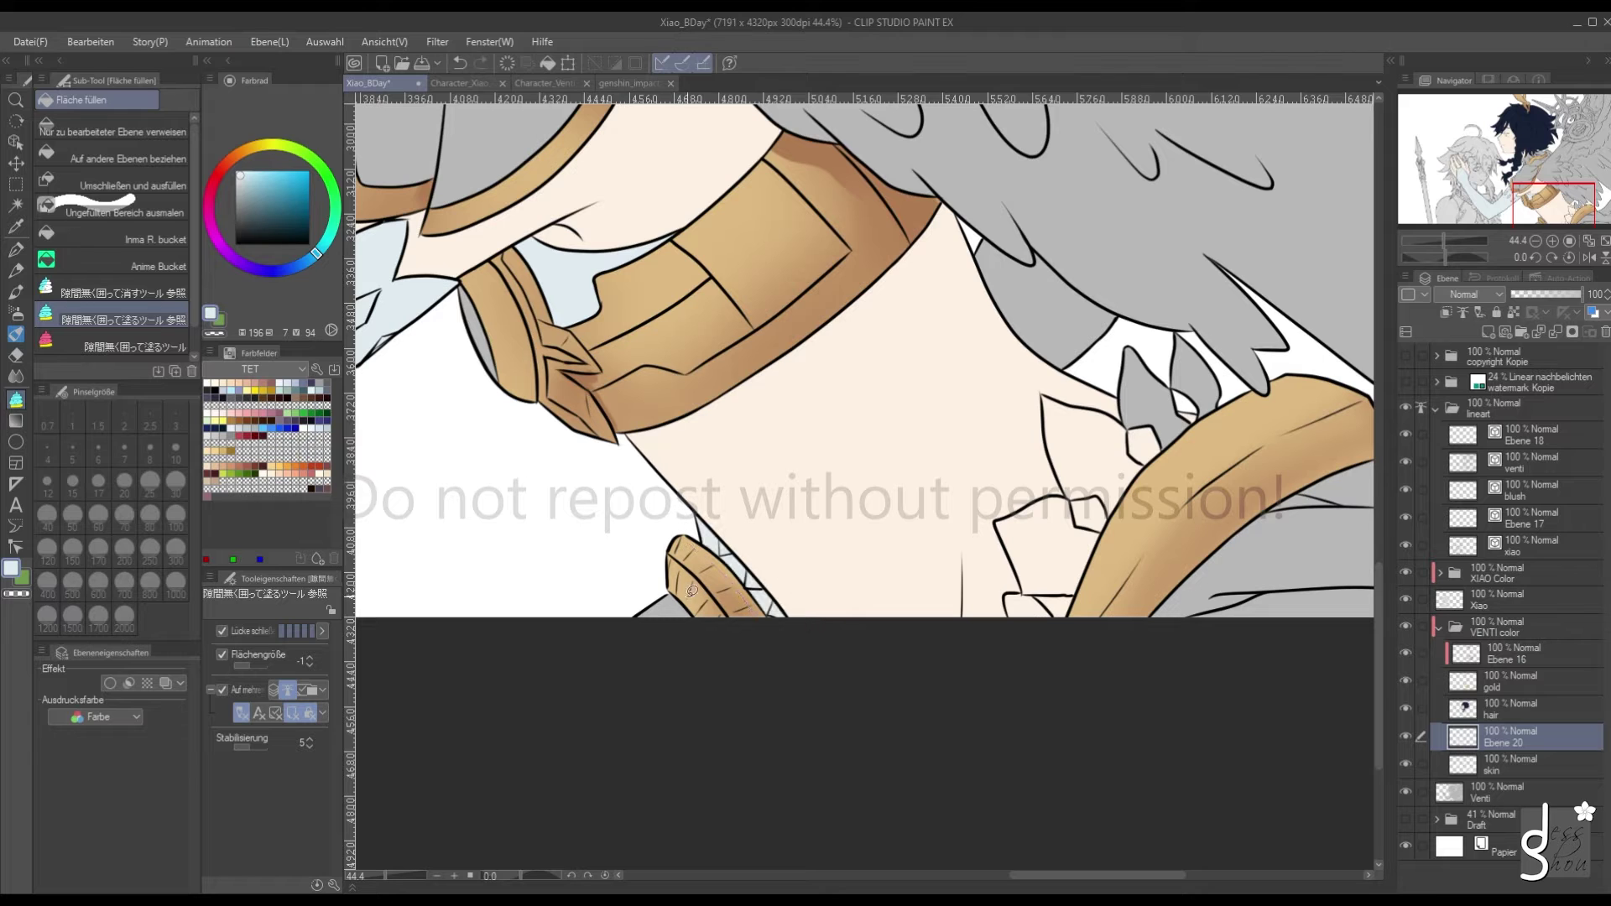
pyautogui.moveTo(715, 637)
pyautogui.mouseDown()
pyautogui.moveTo(583, 645)
pyautogui.moveTo(658, 565)
pyautogui.mouseUp()
pyautogui.scroll(-2, 671, 690)
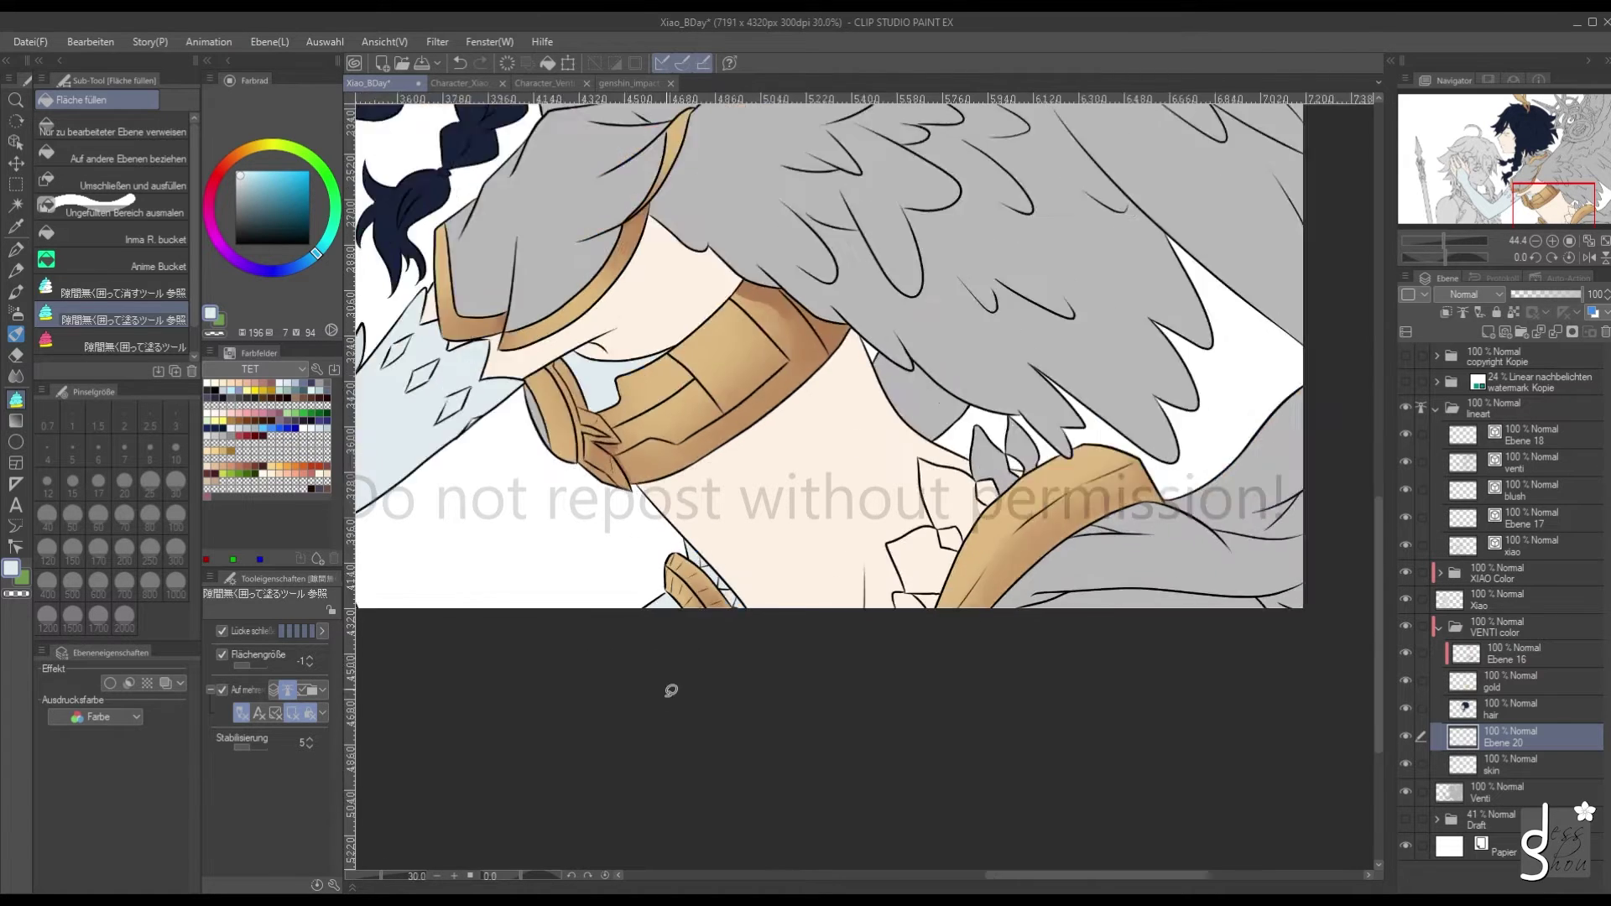
# Fill the fabric under the wing's lower edge and the upper petal-shaped pieces behind the gold hip band in pale blue
pyautogui.scroll(1, 671, 688)
pyautogui.moveTo(813, 415)
pyautogui.mouseDown()
pyautogui.moveTo(885, 528)
pyautogui.moveTo(930, 485)
pyautogui.moveTo(928, 452)
pyautogui.moveTo(802, 401)
pyautogui.mouseUp()
pyautogui.scroll(1, 802, 376)
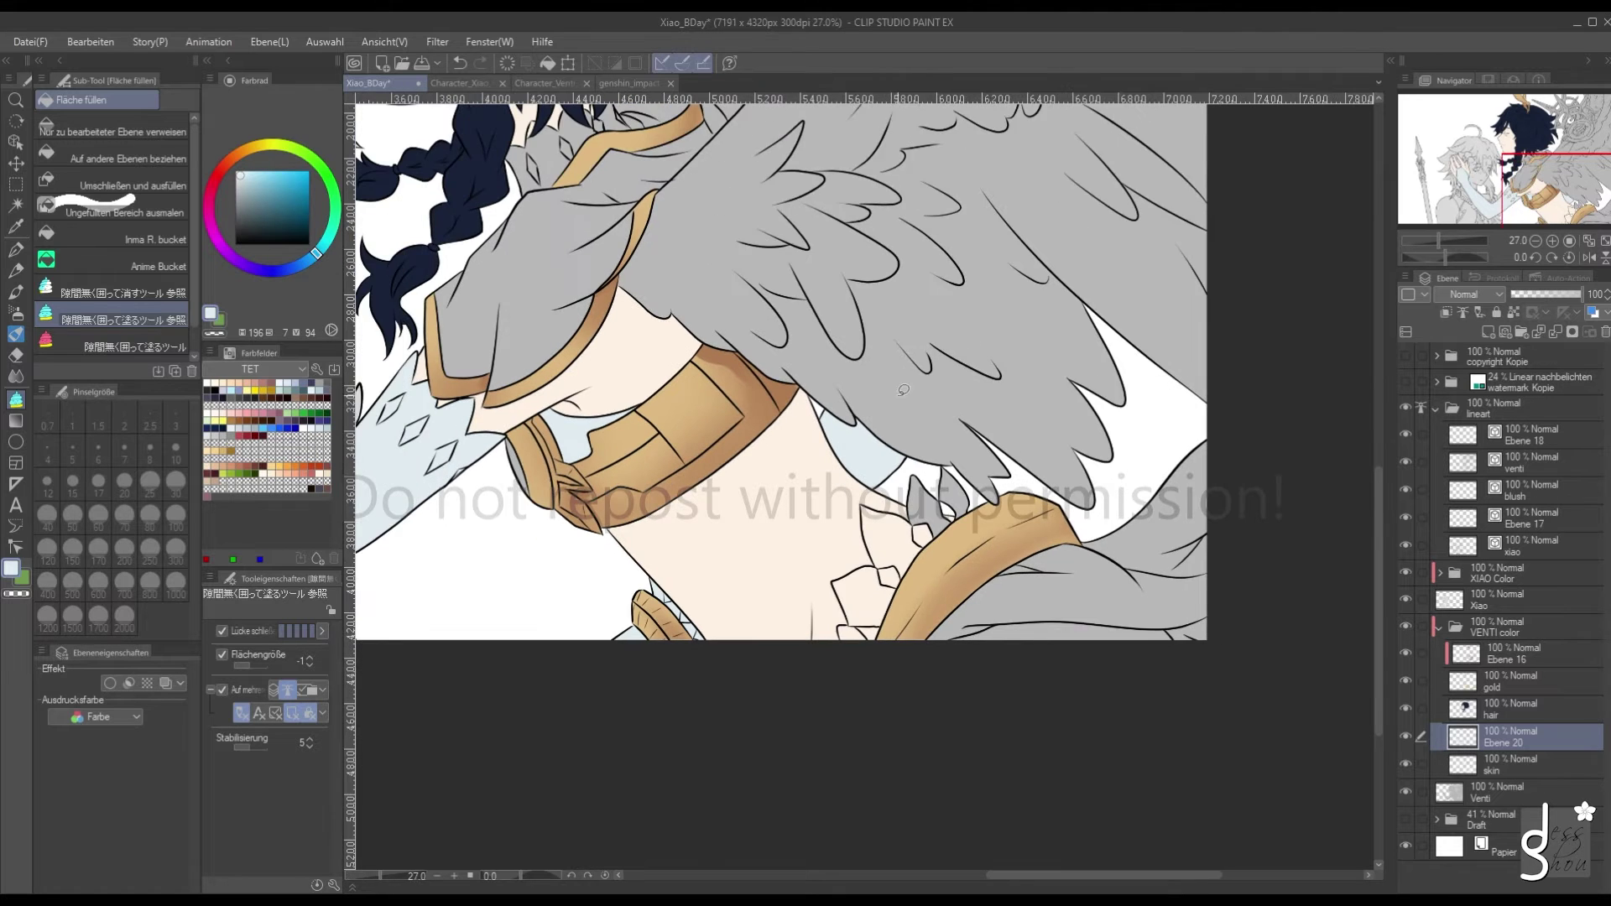
pyautogui.moveTo(900, 464)
pyautogui.mouseDown()
pyautogui.moveTo(909, 522)
pyautogui.moveTo(948, 549)
pyautogui.moveTo(982, 547)
pyautogui.moveTo(1010, 516)
pyautogui.moveTo(991, 502)
pyautogui.moveTo(974, 513)
pyautogui.moveTo(937, 449)
pyautogui.moveTo(976, 522)
pyautogui.moveTo(1009, 499)
pyautogui.moveTo(992, 449)
pyautogui.moveTo(945, 440)
pyautogui.mouseUp()
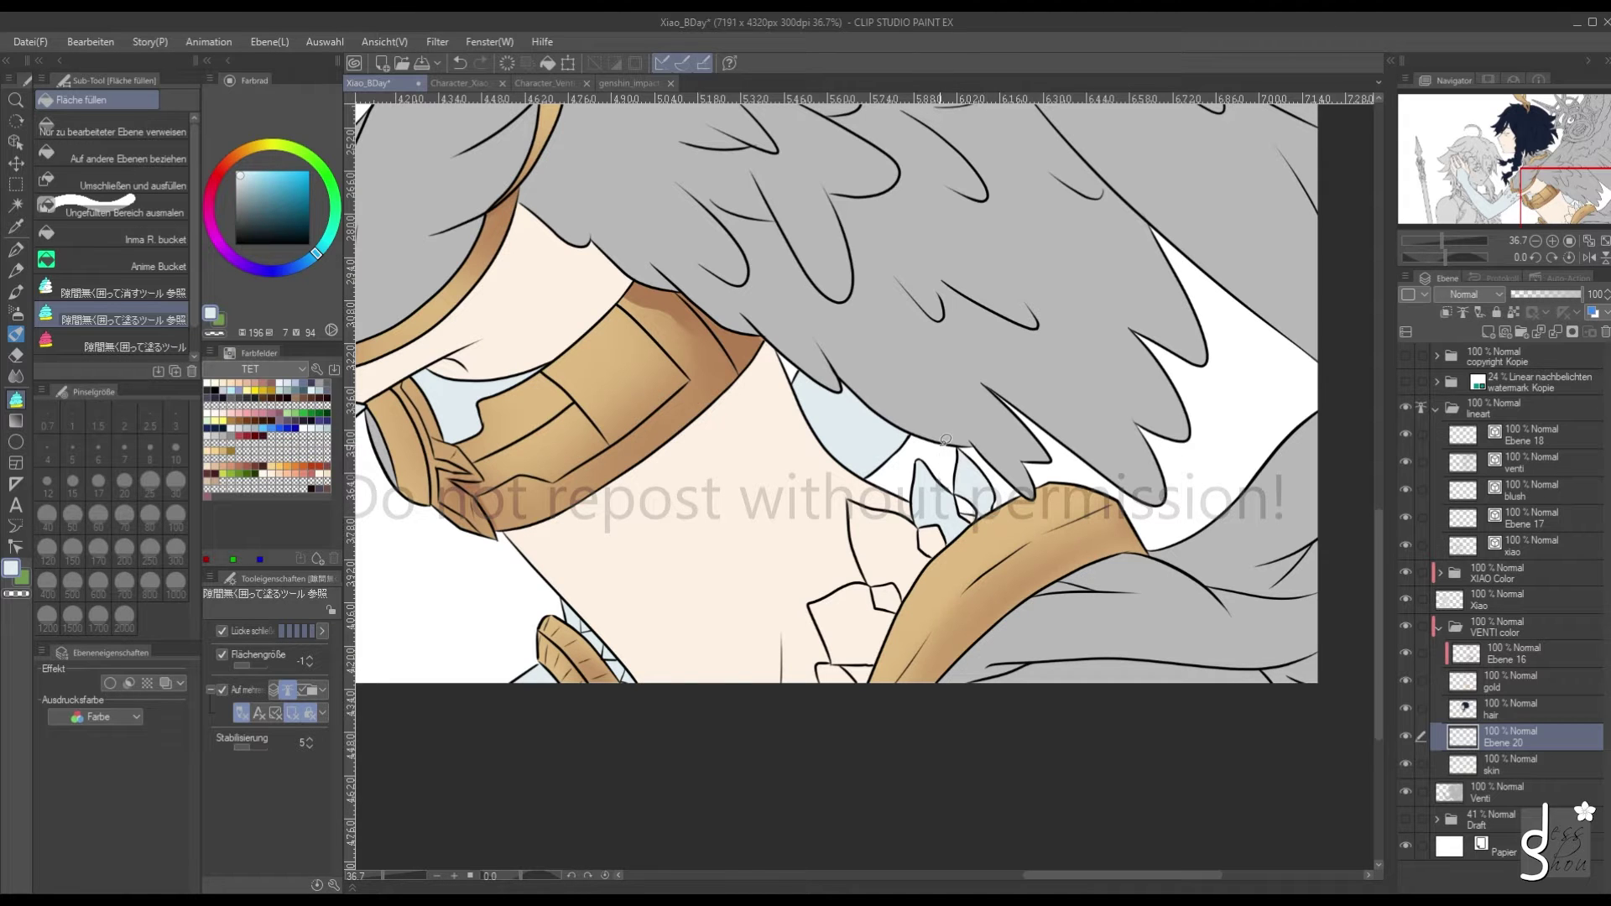
# Fill the remaining petal-shaped pieces in front of the gold hip band and the lower garment behind it in pale blue
pyautogui.moveTo(954, 564)
pyautogui.mouseDown()
pyautogui.moveTo(849, 485)
pyautogui.moveTo(846, 587)
pyautogui.moveTo(944, 604)
pyautogui.moveTo(937, 546)
pyautogui.mouseUp()
pyautogui.moveTo(888, 628)
pyautogui.mouseDown()
pyautogui.moveTo(882, 583)
pyautogui.moveTo(817, 568)
pyautogui.moveTo(784, 637)
pyautogui.moveTo(829, 664)
pyautogui.moveTo(879, 664)
pyautogui.moveTo(876, 681)
pyautogui.moveTo(819, 643)
pyautogui.moveTo(852, 733)
pyautogui.moveTo(1017, 587)
pyautogui.moveTo(1146, 538)
pyautogui.moveTo(1350, 373)
pyautogui.moveTo(1364, 574)
pyautogui.moveTo(1278, 715)
pyautogui.moveTo(1155, 745)
pyautogui.moveTo(928, 730)
pyautogui.mouseUp()
pyautogui.scroll(-3, 676, 439)
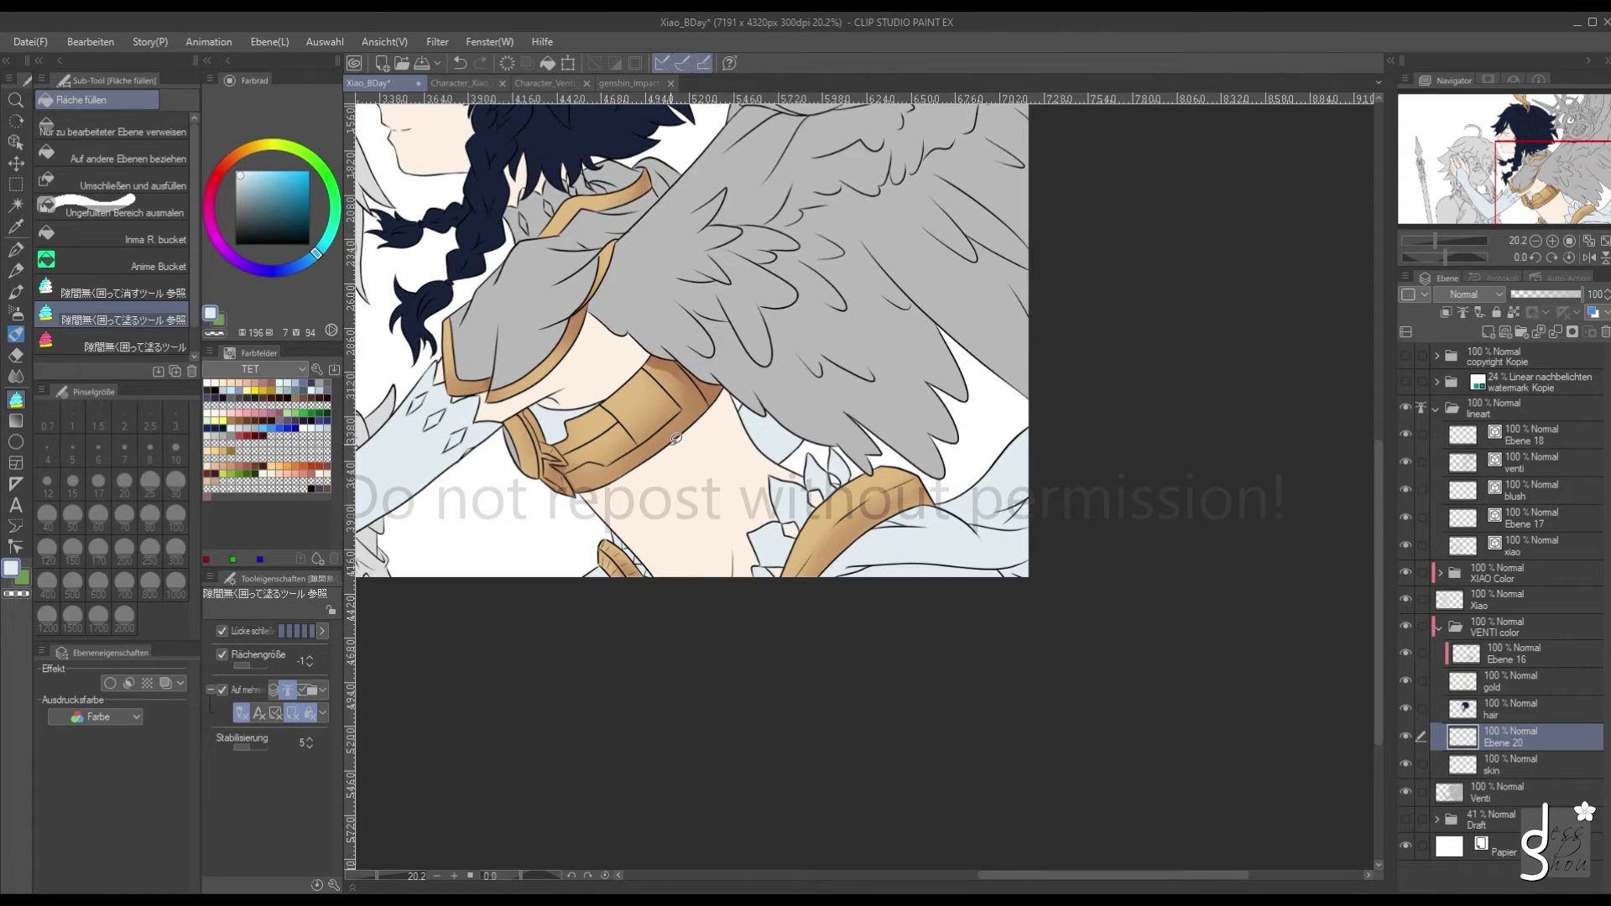
pyautogui.scroll(-3, 1022, 522)
# Add a new layer clipped to the pale blue outfit layer and choose the soft airbrush (Sanft)
pyautogui.scroll(5, 1021, 521)
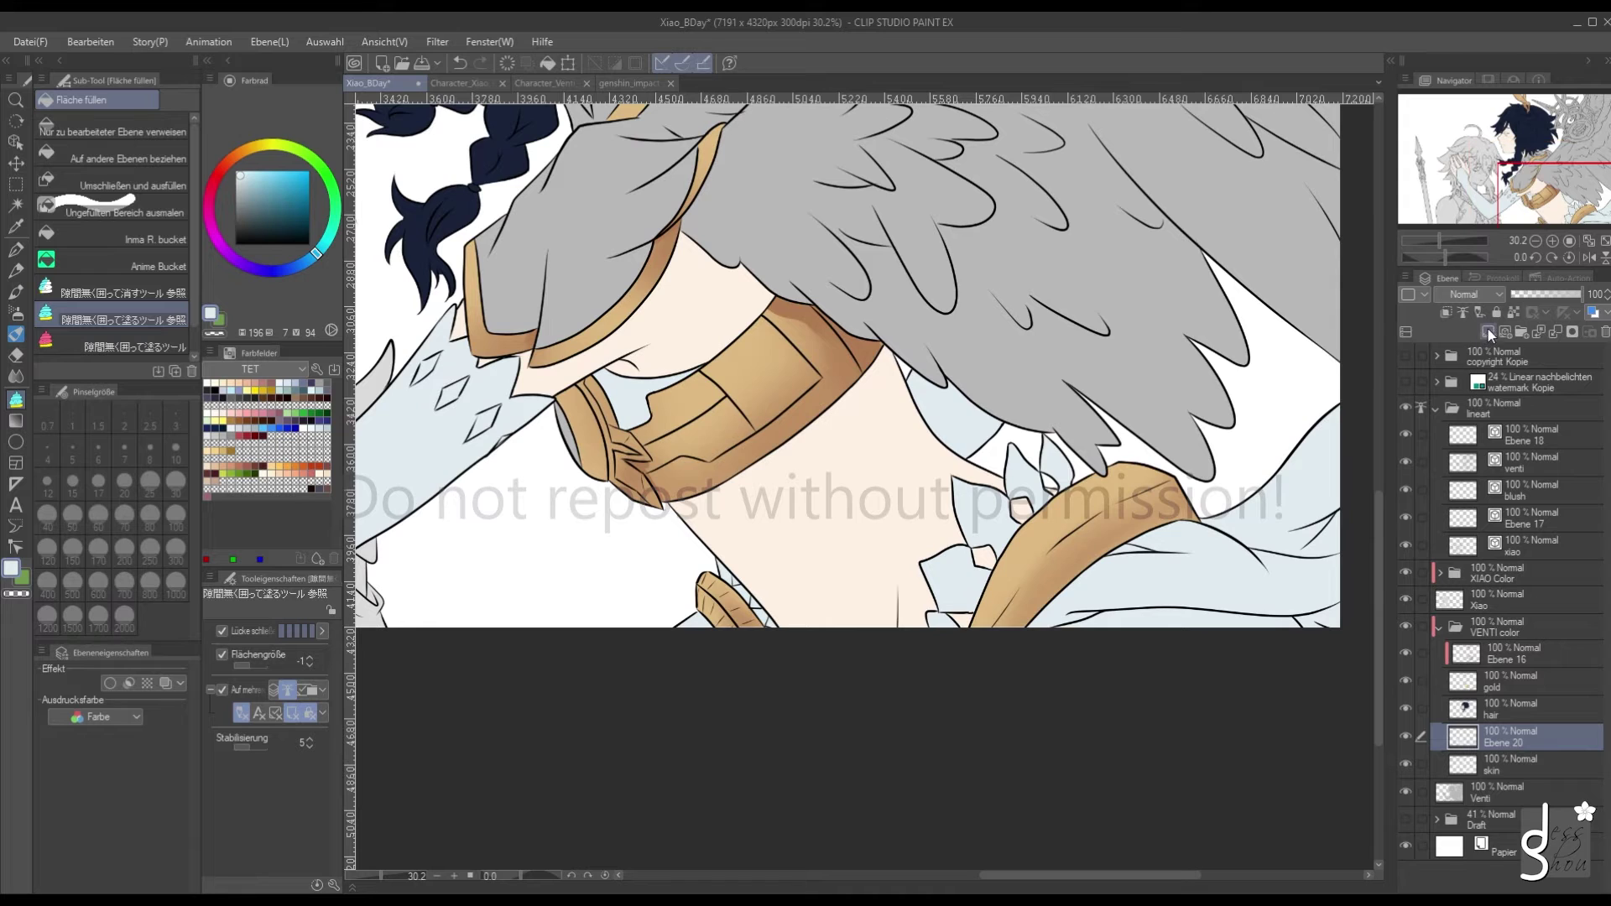
pyautogui.click(1488, 331)
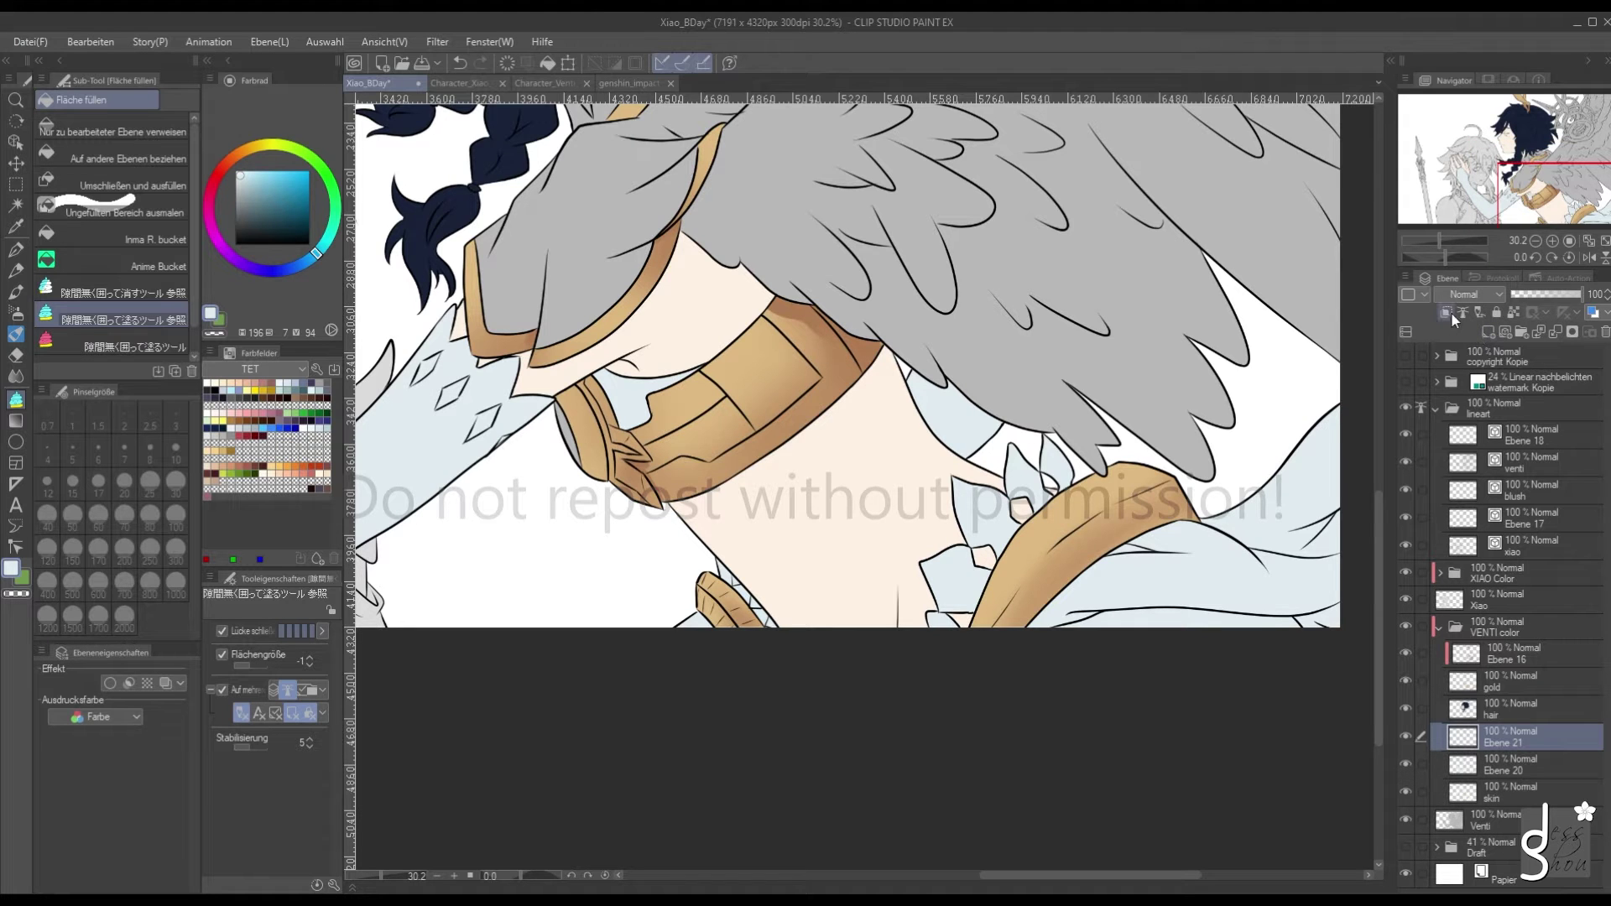
pyautogui.click(1450, 314)
pyautogui.scroll(-3, 618, 611)
pyautogui.click(16, 312)
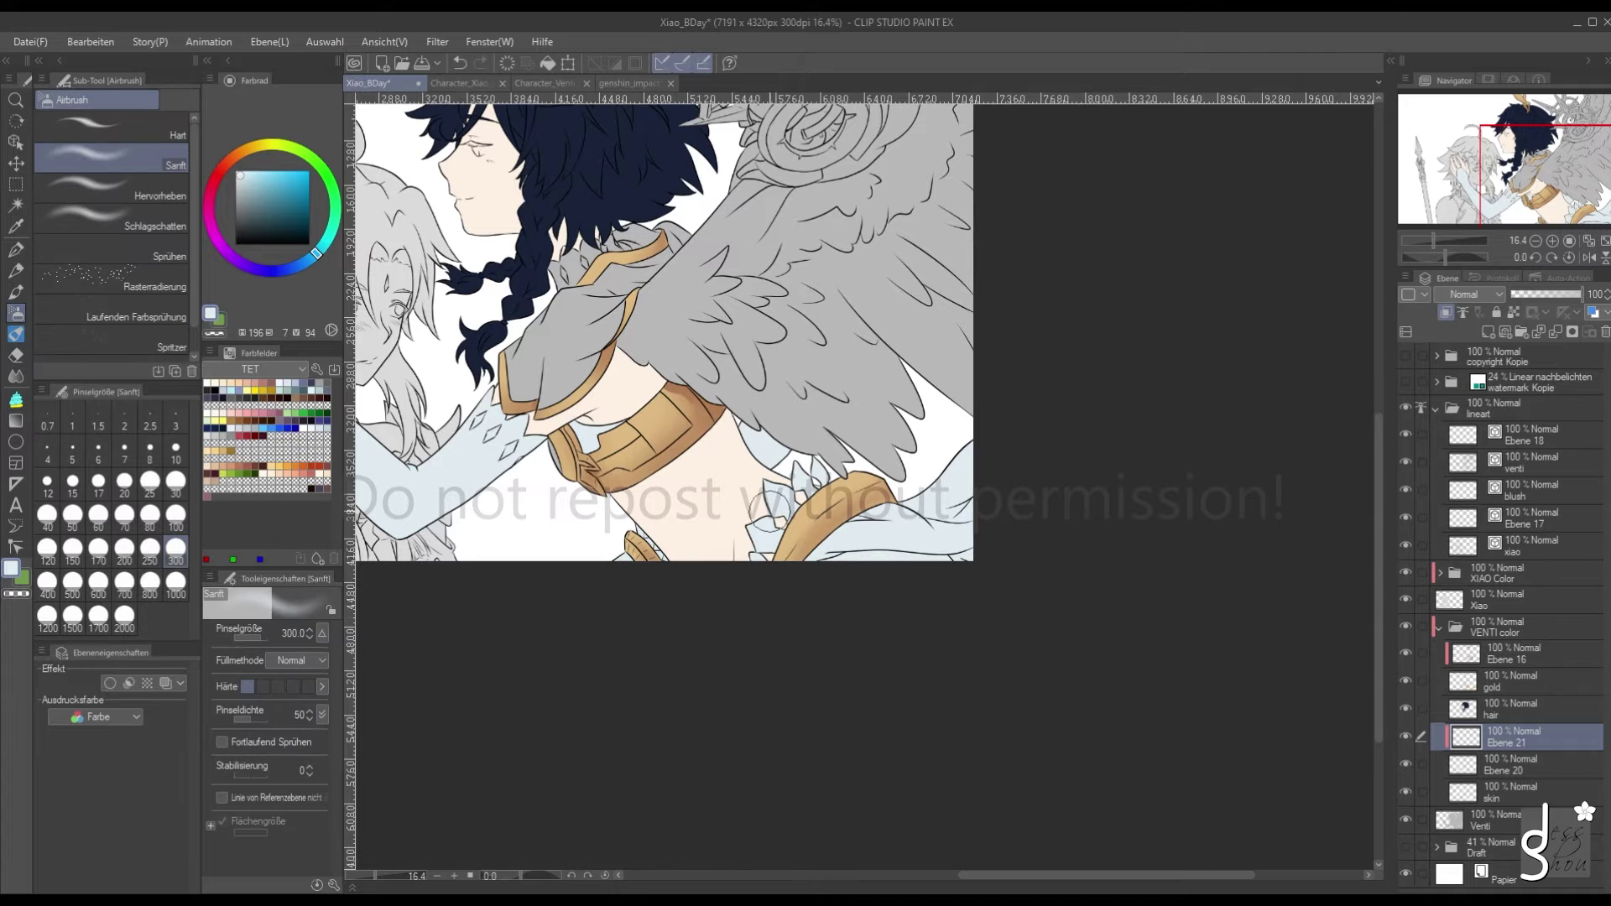
# Try brightening Venti's pale blue outfit with white soft airbrush strokes on the clipped layer, and undo them
pyautogui.scroll(-3, 613, 123)
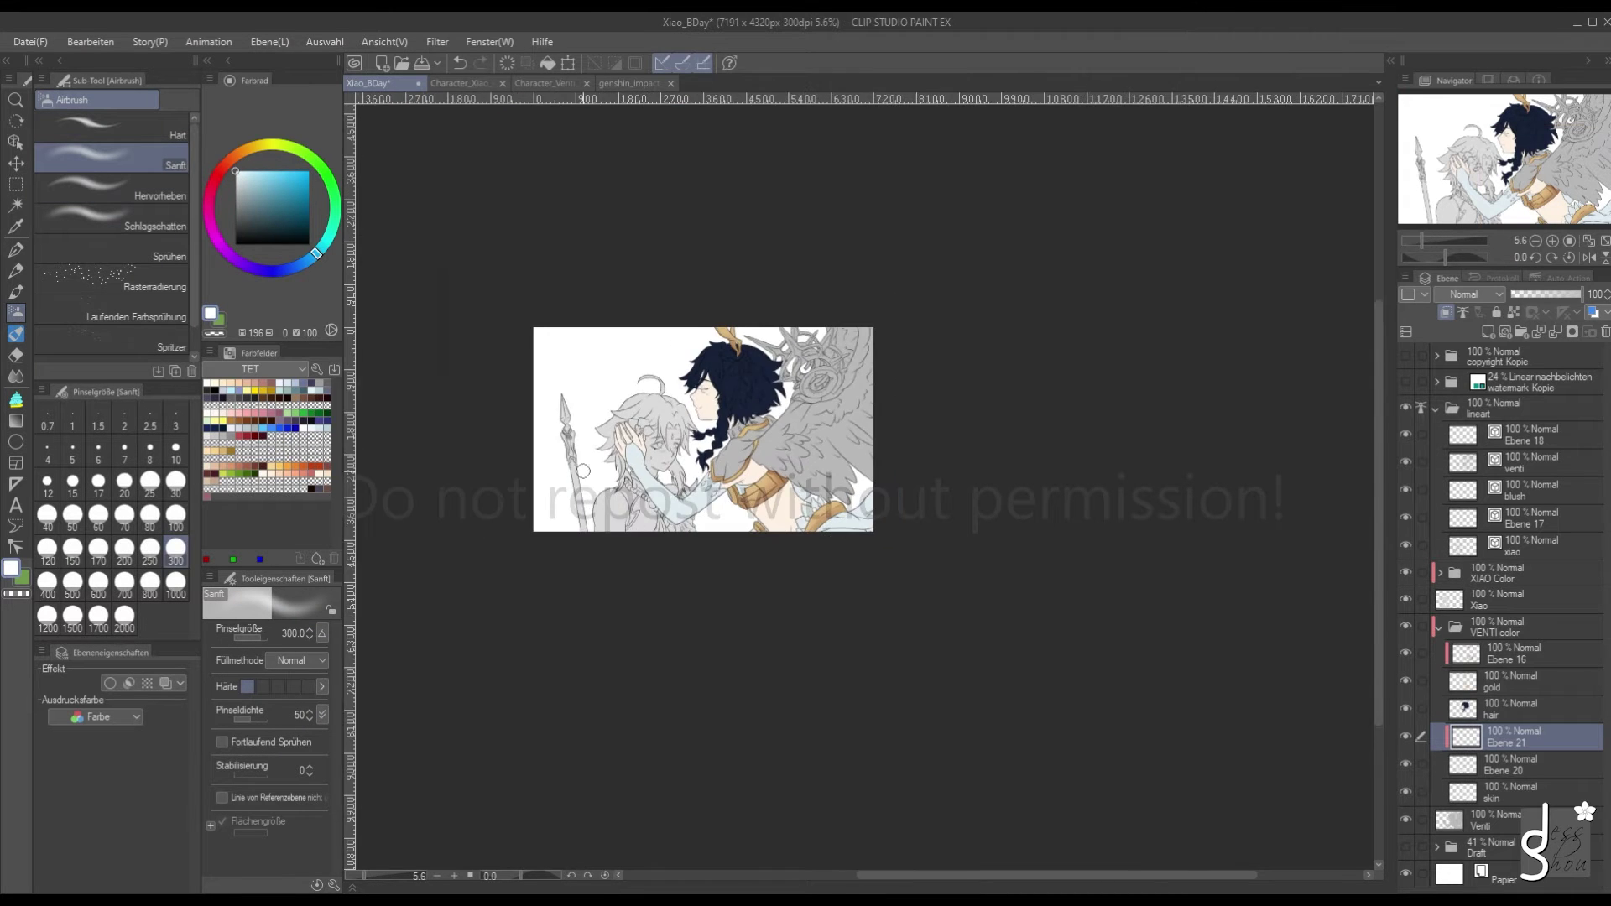
pyautogui.scroll(4, 614, 122)
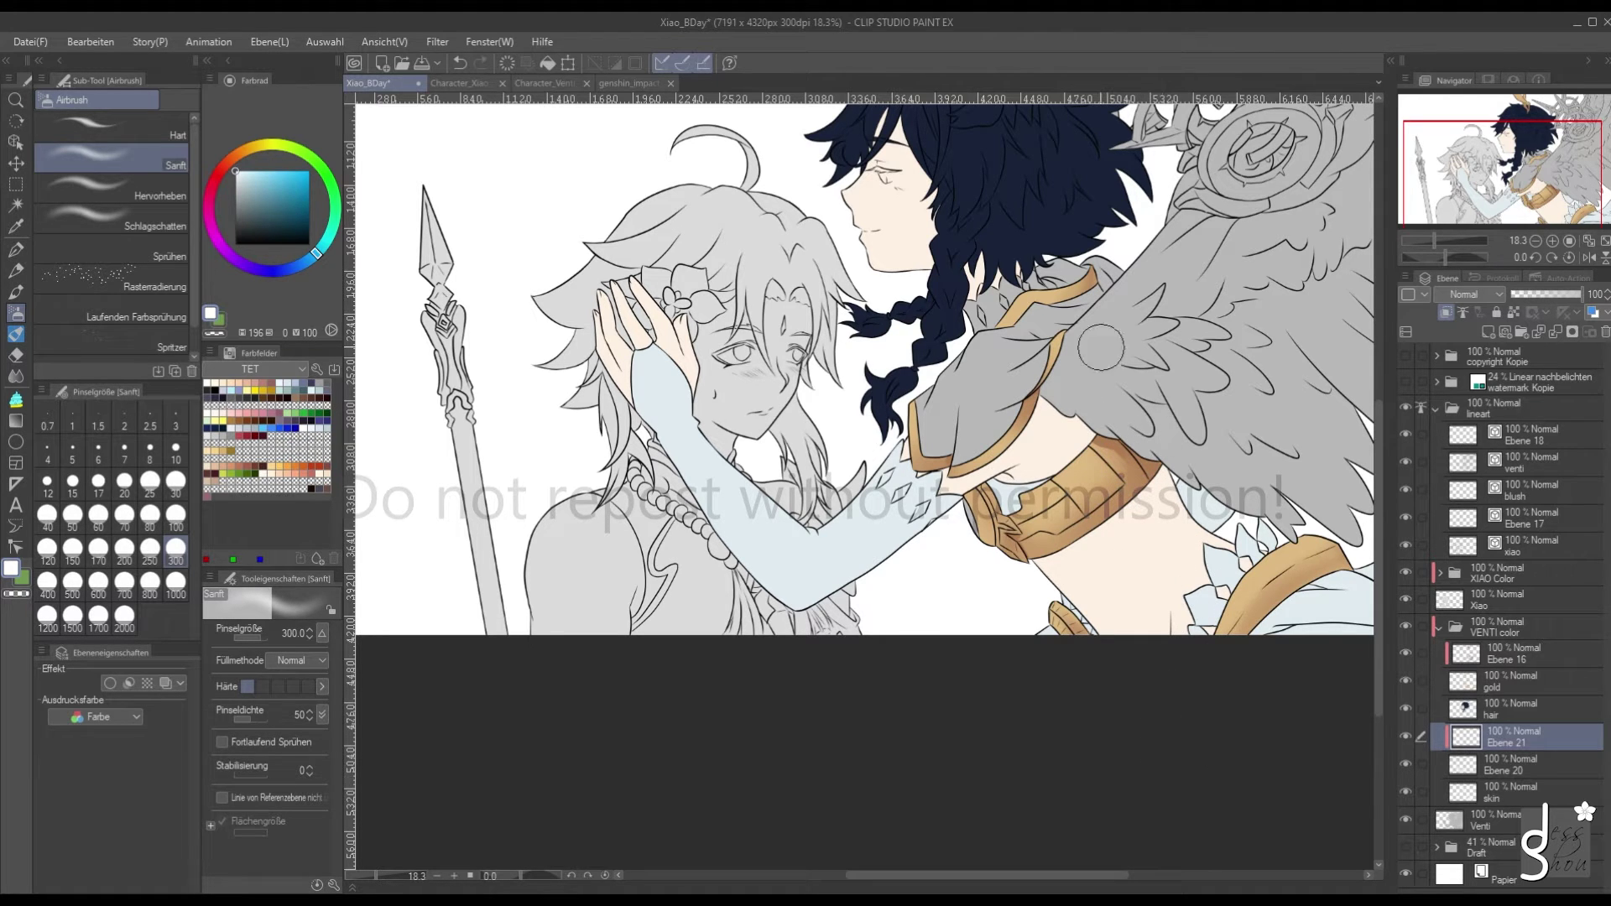
pyautogui.moveTo(623, 348); pyautogui.dragTo(625, 373)
pyautogui.moveTo(653, 476)
pyautogui.mouseDown()
pyautogui.moveTo(664, 406)
pyautogui.moveTo(617, 304)
pyautogui.moveTo(694, 487)
pyautogui.moveTo(640, 263)
pyautogui.moveTo(656, 436)
pyautogui.moveTo(706, 522)
pyautogui.moveTo(652, 456)
pyautogui.moveTo(767, 630)
pyautogui.moveTo(663, 460)
pyautogui.moveTo(728, 422)
pyautogui.moveTo(832, 560)
pyautogui.moveTo(875, 499)
pyautogui.moveTo(900, 526)
pyautogui.moveTo(750, 464)
pyautogui.moveTo(664, 376)
pyautogui.moveTo(631, 368)
pyautogui.moveTo(701, 354)
pyautogui.mouseUp()
pyautogui.moveTo(1059, 544); pyautogui.dragTo(1080, 544)
pyautogui.hotkey('ctrl', 'z')
pyautogui.scroll(-1, 771, 650)
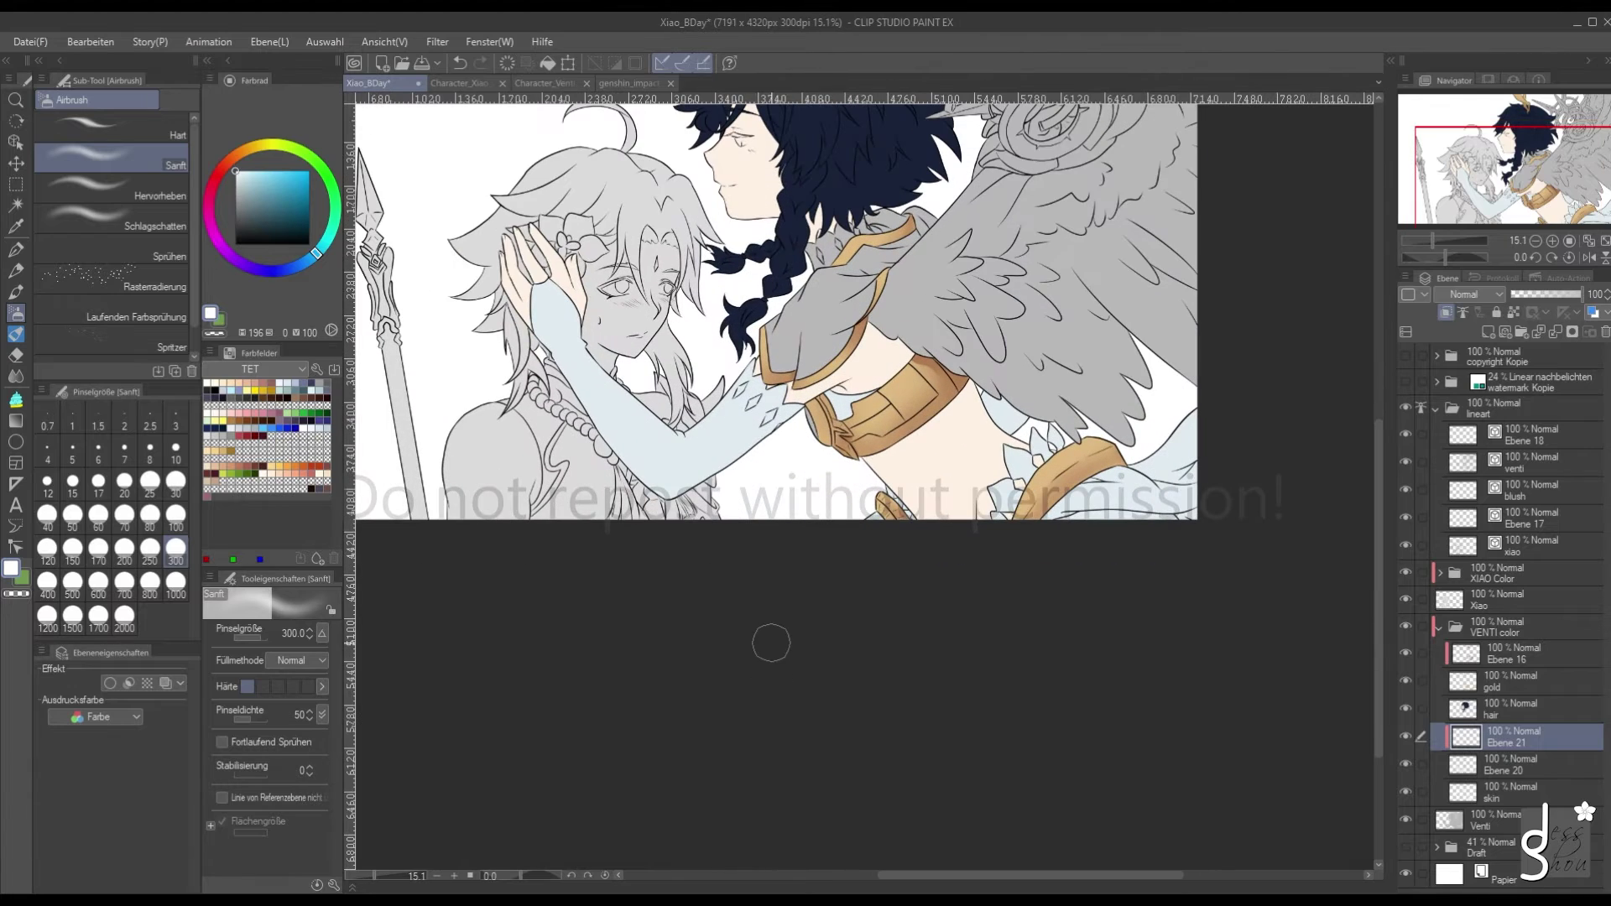
# Return to layer Ebene 20 and fill Venti's shoulder cape between the gold trims in pale blue with the gap-closing fill tool
pyautogui.click(1466, 763)
pyautogui.scroll(3, 718, 448)
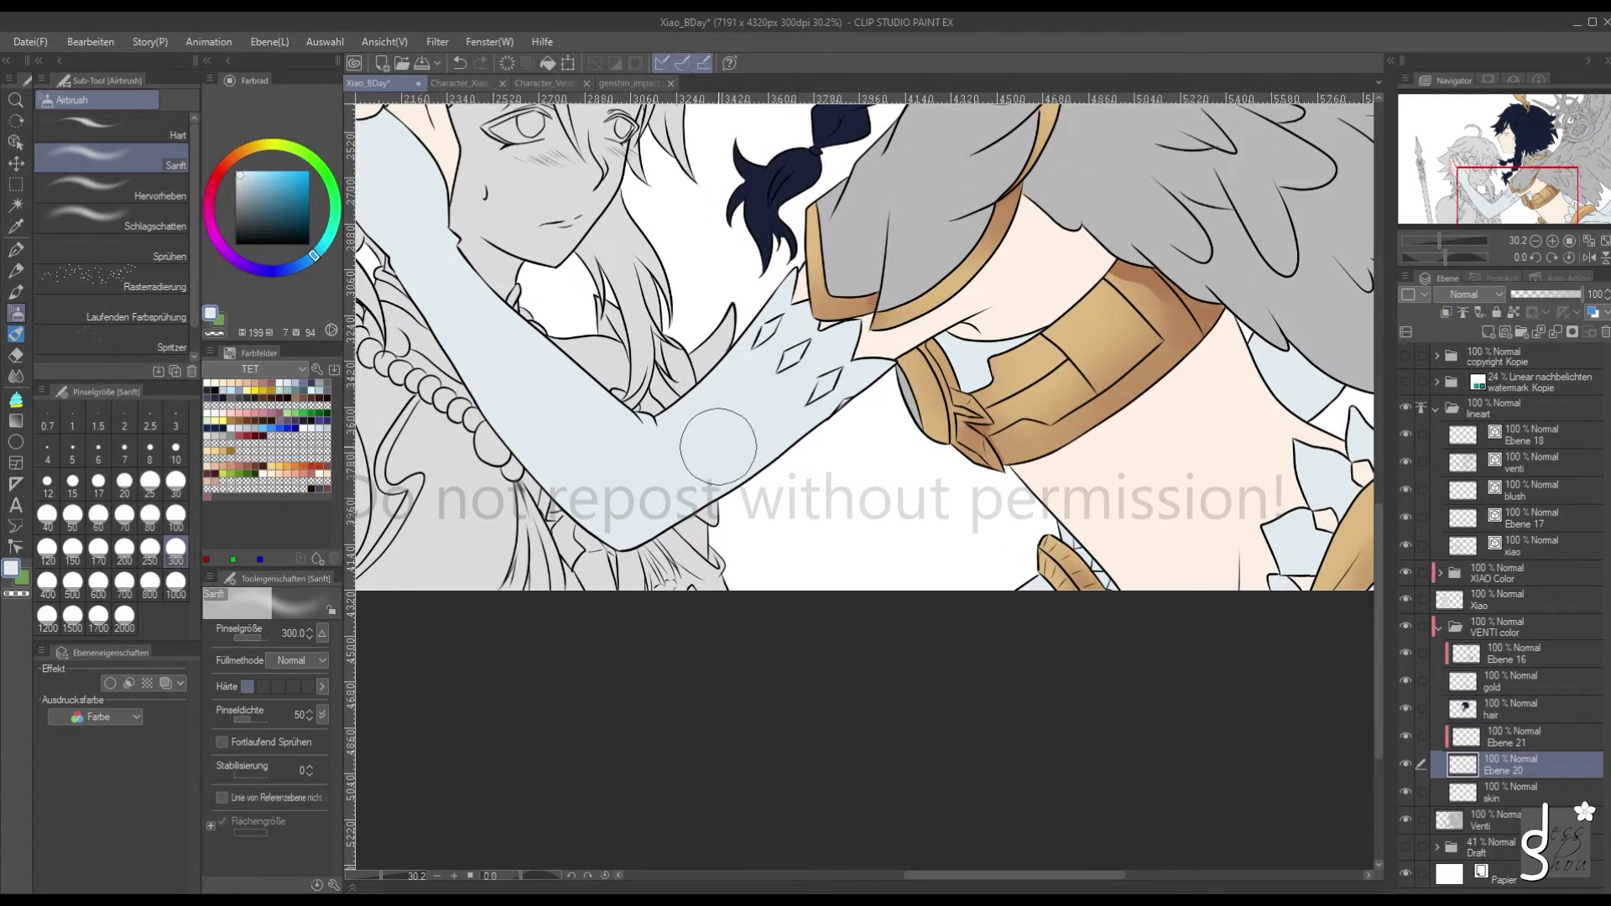
pyautogui.press('g')
pyautogui.scroll(-3, 865, 539)
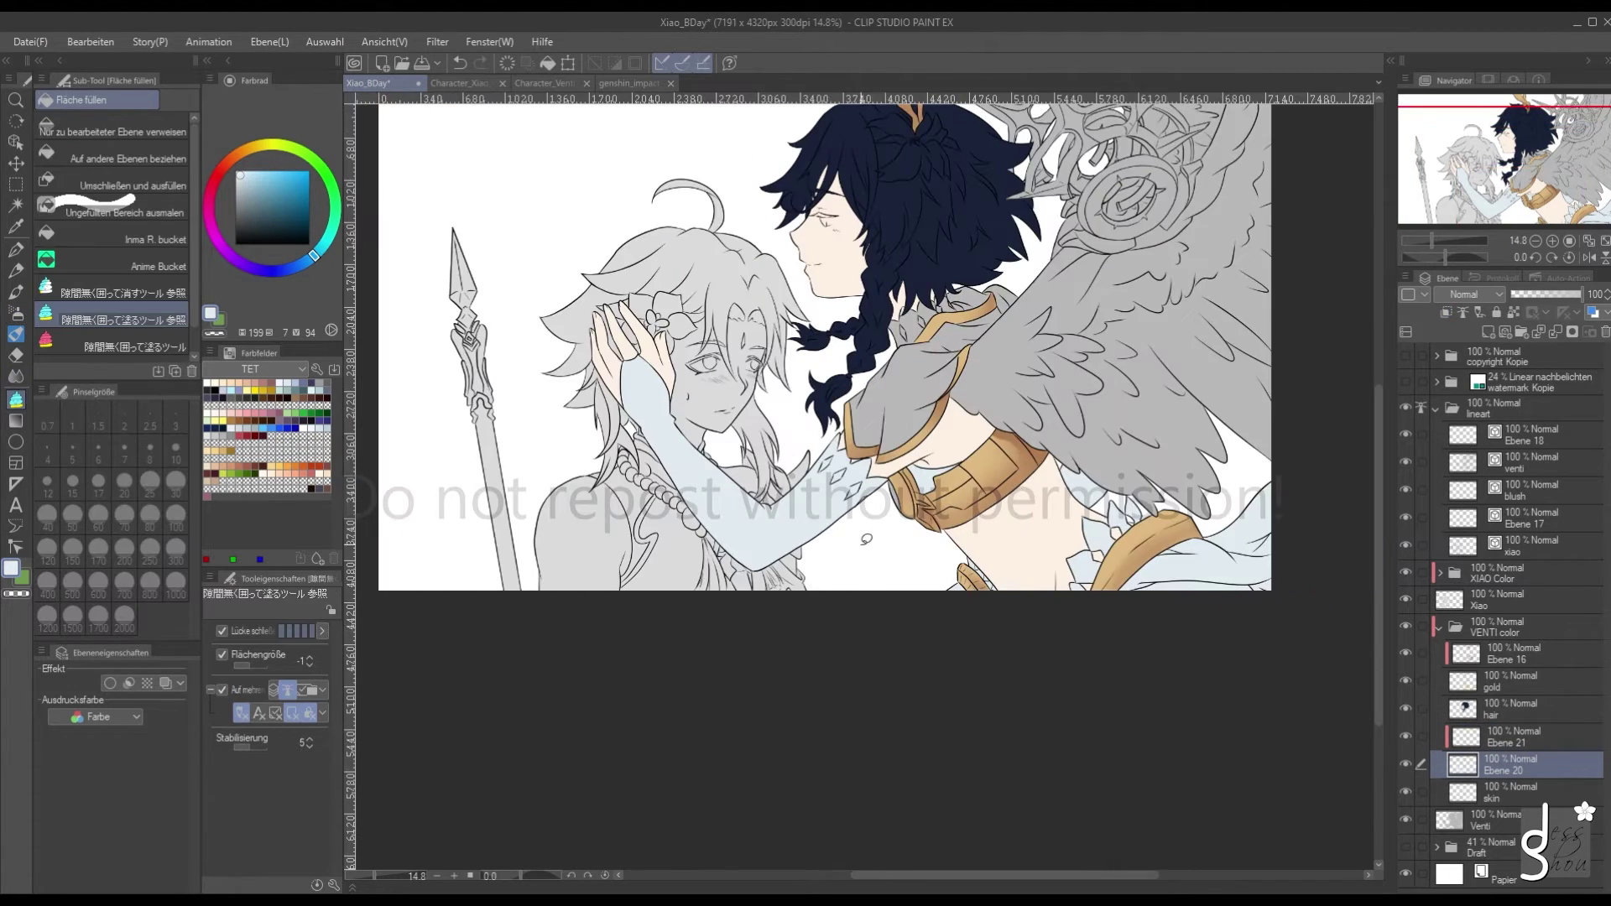
pyautogui.scroll(3, 873, 504)
pyautogui.moveTo(885, 369)
pyautogui.mouseDown()
pyautogui.moveTo(851, 371)
pyautogui.moveTo(837, 264)
pyautogui.moveTo(863, 221)
pyautogui.moveTo(940, 143)
pyautogui.moveTo(1079, 98)
pyautogui.moveTo(1127, 107)
pyautogui.moveTo(1129, 93)
pyautogui.moveTo(1105, 128)
pyautogui.moveTo(1175, 124)
pyautogui.moveTo(1063, 322)
pyautogui.mouseUp()
pyautogui.moveTo(1030, 372)
pyautogui.mouseDown()
pyautogui.moveTo(1004, 431)
pyautogui.moveTo(890, 480)
pyautogui.mouseUp()
pyautogui.scroll(-3, 923, 453)
pyautogui.scroll(5, 1013, 434)
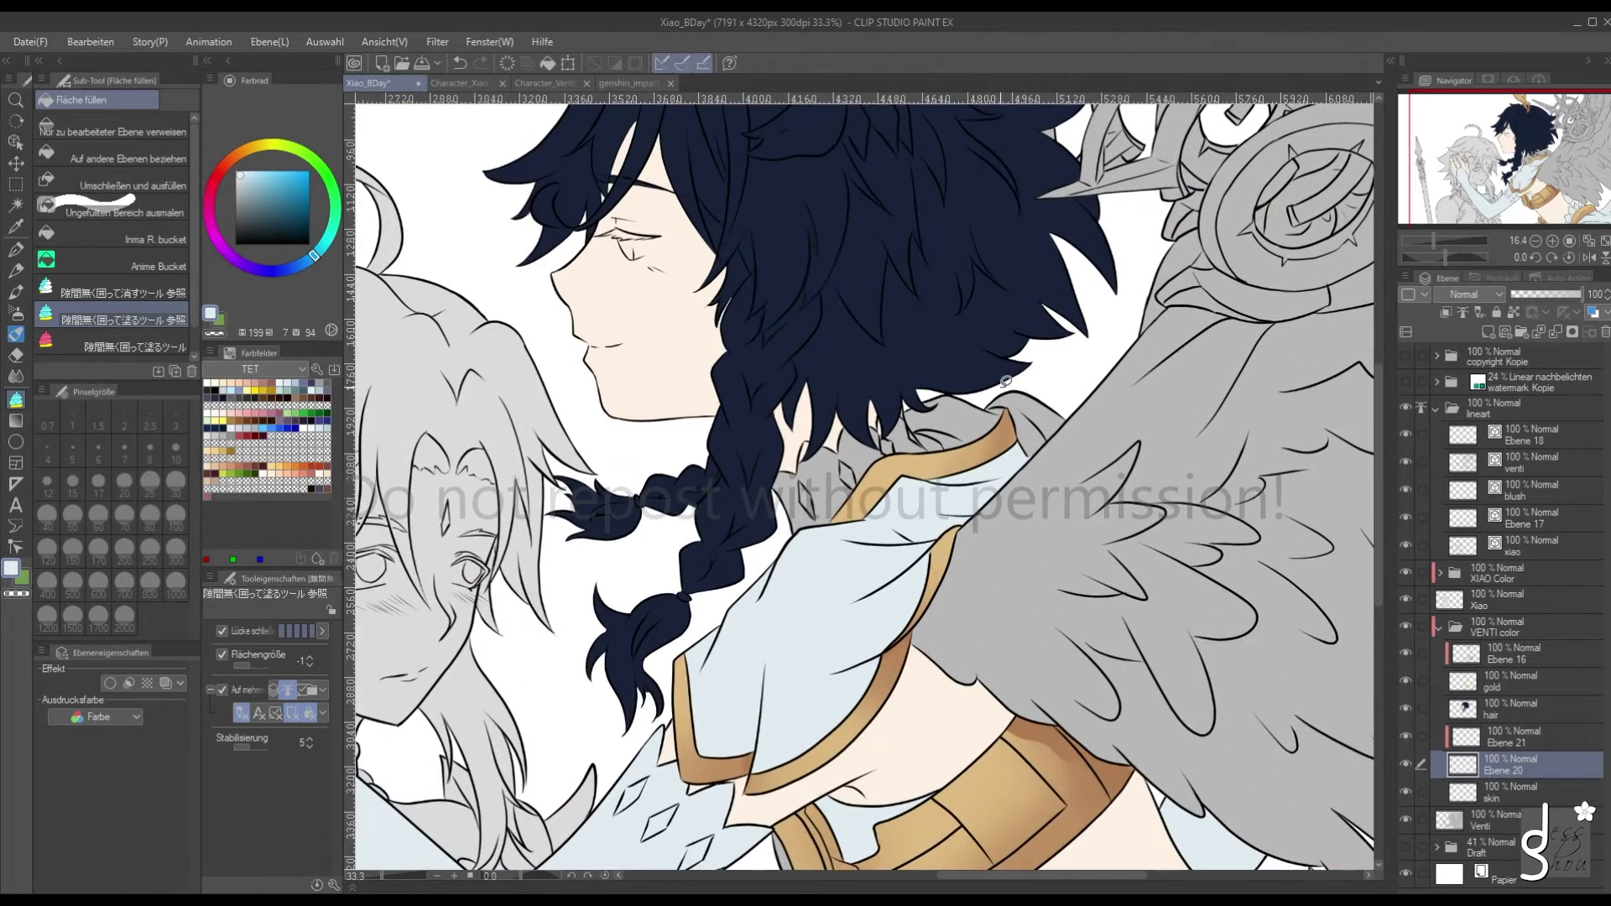
# Fill the outer collar fabric behind the upper gold trim and the strip beside the wing in pale blue
pyautogui.moveTo(1013, 434)
pyautogui.mouseDown()
pyautogui.moveTo(1097, 445)
pyautogui.moveTo(1054, 346)
pyautogui.moveTo(963, 375)
pyautogui.moveTo(986, 395)
pyautogui.moveTo(1013, 483)
pyautogui.mouseUp()
pyautogui.moveTo(915, 453)
pyautogui.mouseDown()
pyautogui.moveTo(1014, 397)
pyautogui.moveTo(933, 350)
pyautogui.moveTo(854, 357)
pyautogui.moveTo(862, 428)
pyautogui.moveTo(967, 472)
pyautogui.mouseUp()
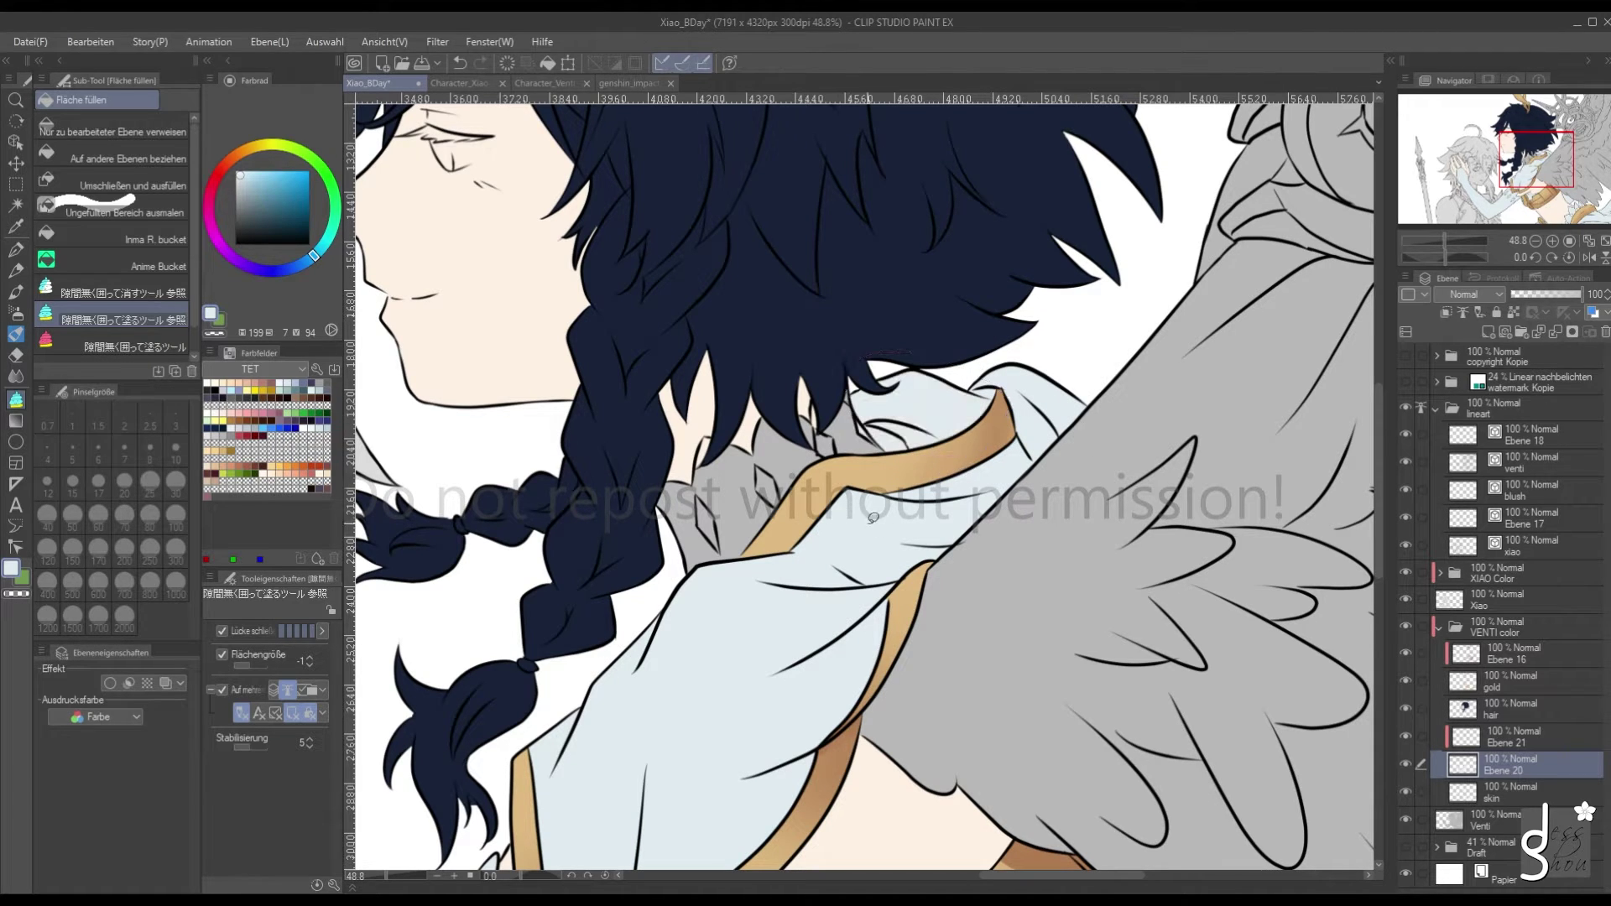
pyautogui.keyDown('alt'); pyautogui.click(727, 408); pyautogui.keyUp('alt')
pyautogui.click(1460, 796)
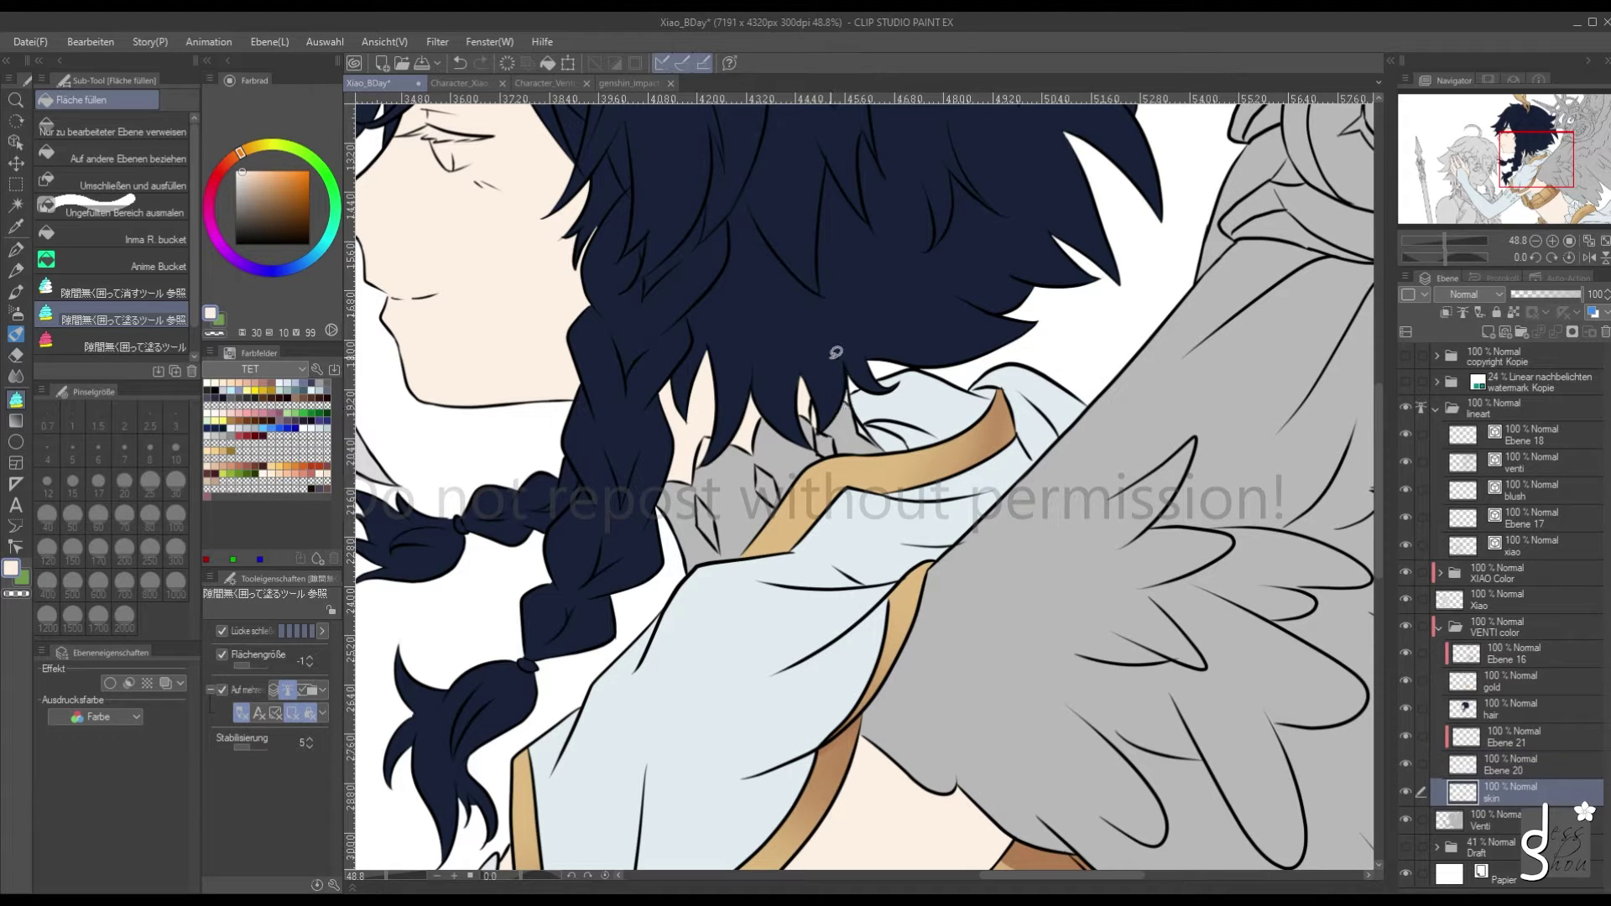
pyautogui.click(1456, 759)
pyautogui.keyDown('alt'); pyautogui.click(915, 396); pyautogui.keyUp('alt')
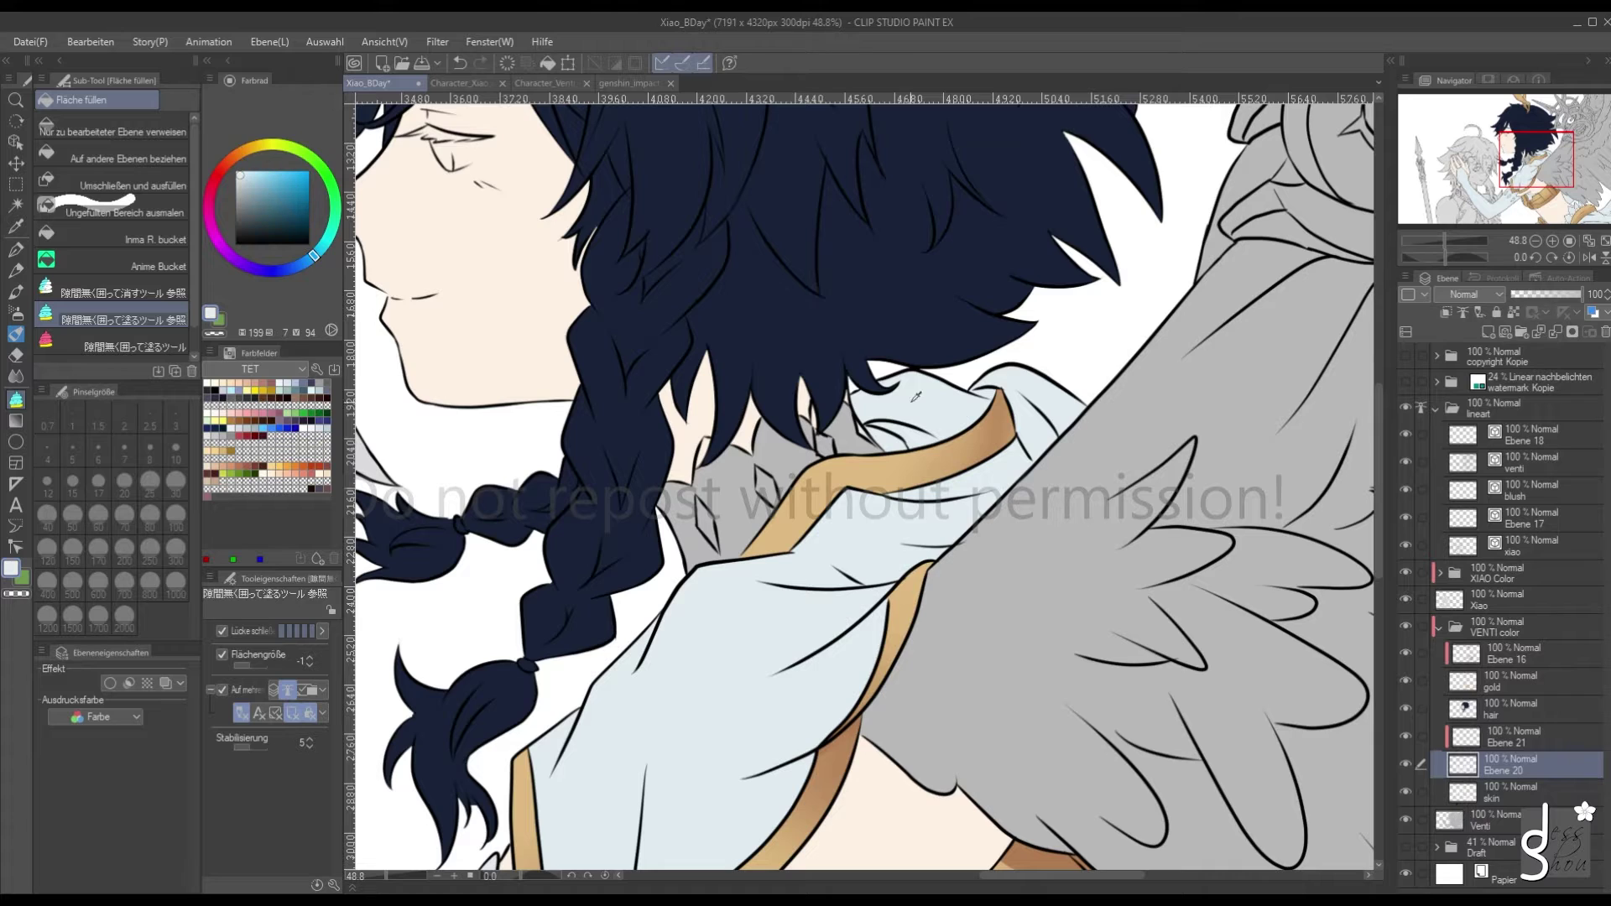
# Fill the remaining grey collar areas beneath the hair tips and around the diamond shapes in pale blue
pyautogui.moveTo(891, 433)
pyautogui.mouseDown()
pyautogui.moveTo(841, 389)
pyautogui.moveTo(808, 409)
pyautogui.moveTo(827, 470)
pyautogui.moveTo(742, 402)
pyautogui.moveTo(751, 504)
pyautogui.moveTo(835, 449)
pyautogui.mouseUp()
pyautogui.moveTo(795, 522)
pyautogui.mouseDown()
pyautogui.moveTo(784, 445)
pyautogui.moveTo(723, 427)
pyautogui.moveTo(690, 460)
pyautogui.moveTo(713, 534)
pyautogui.moveTo(793, 522)
pyautogui.mouseUp()
pyautogui.moveTo(737, 572)
pyautogui.mouseDown()
pyautogui.moveTo(643, 472)
pyautogui.moveTo(678, 570)
pyautogui.moveTo(648, 470)
pyautogui.moveTo(776, 438)
pyautogui.moveTo(709, 562)
pyautogui.mouseUp()
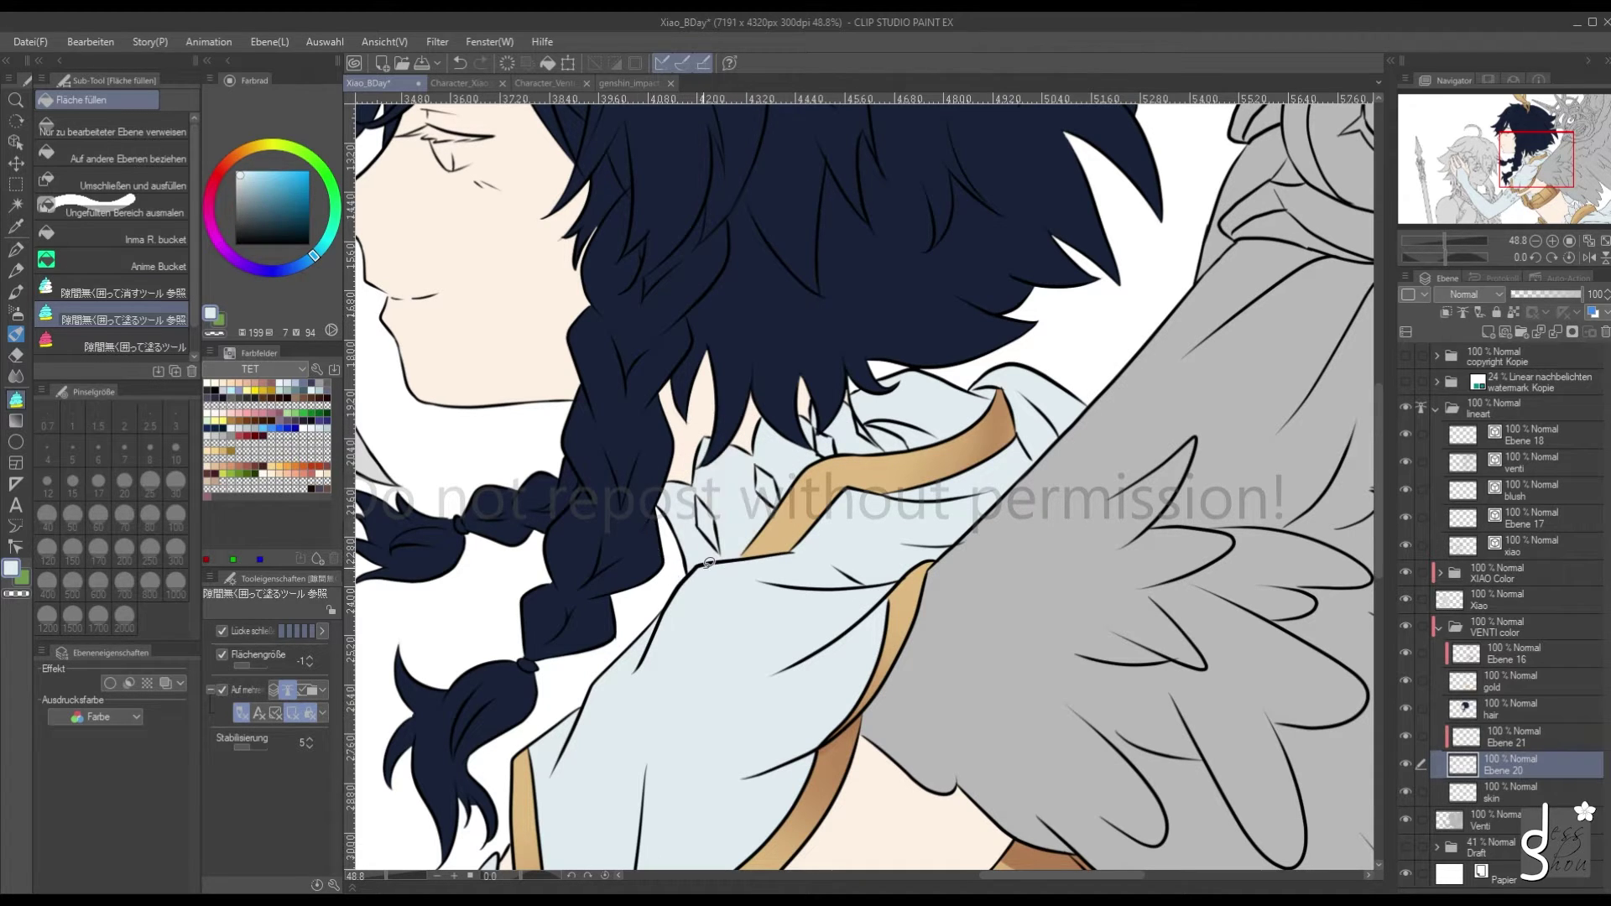
pyautogui.scroll(-5, 709, 562)
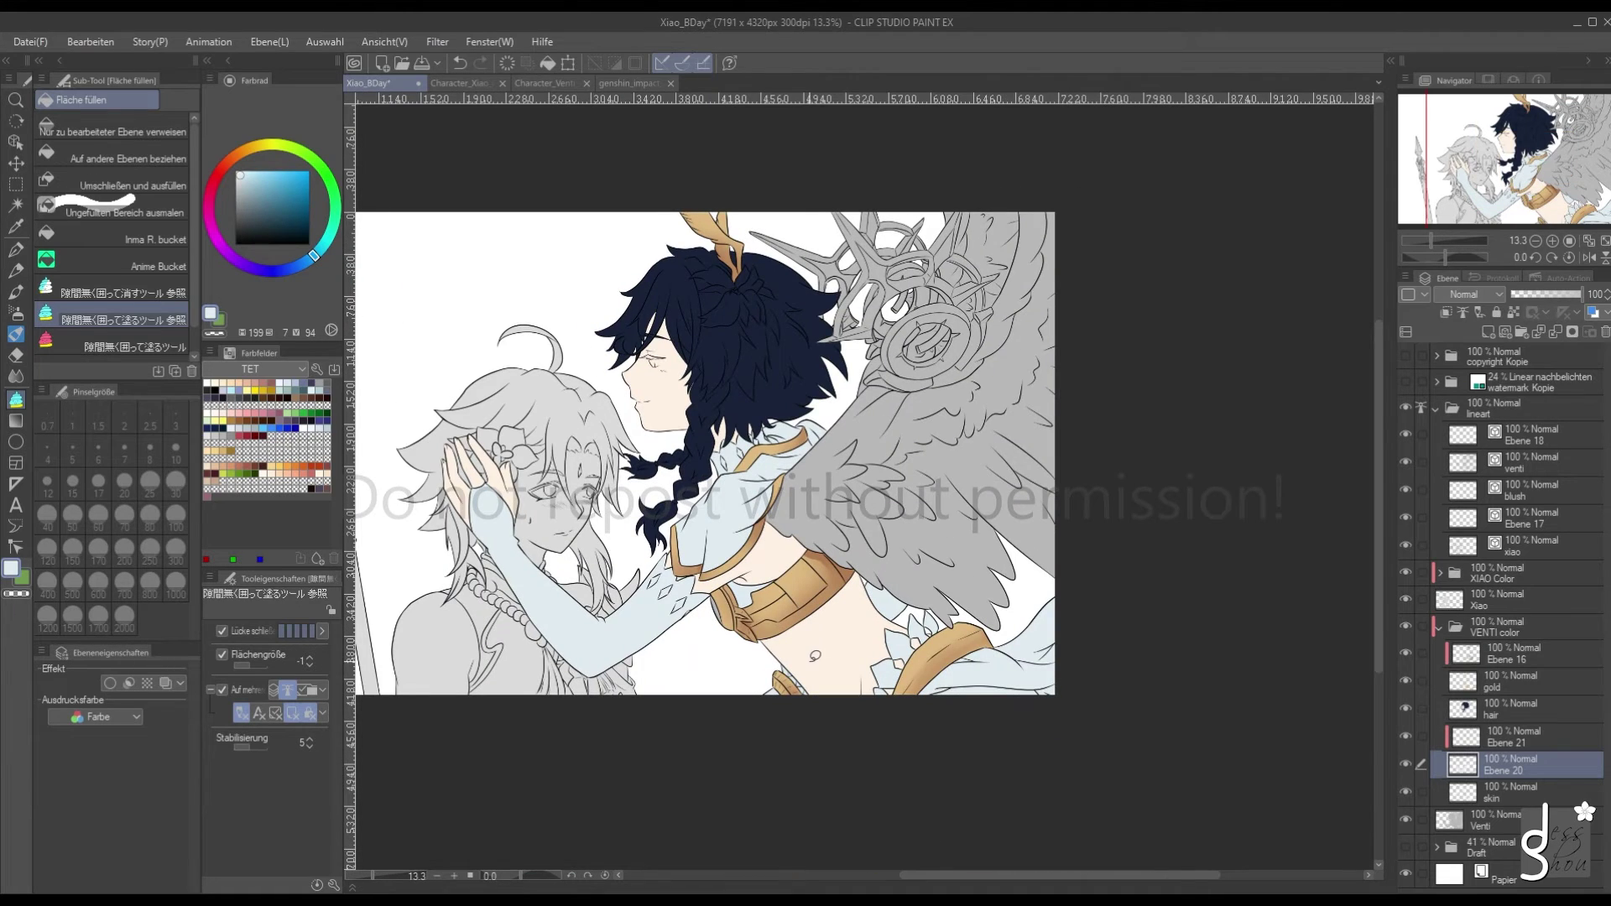
pyautogui.scroll(2, 814, 651)
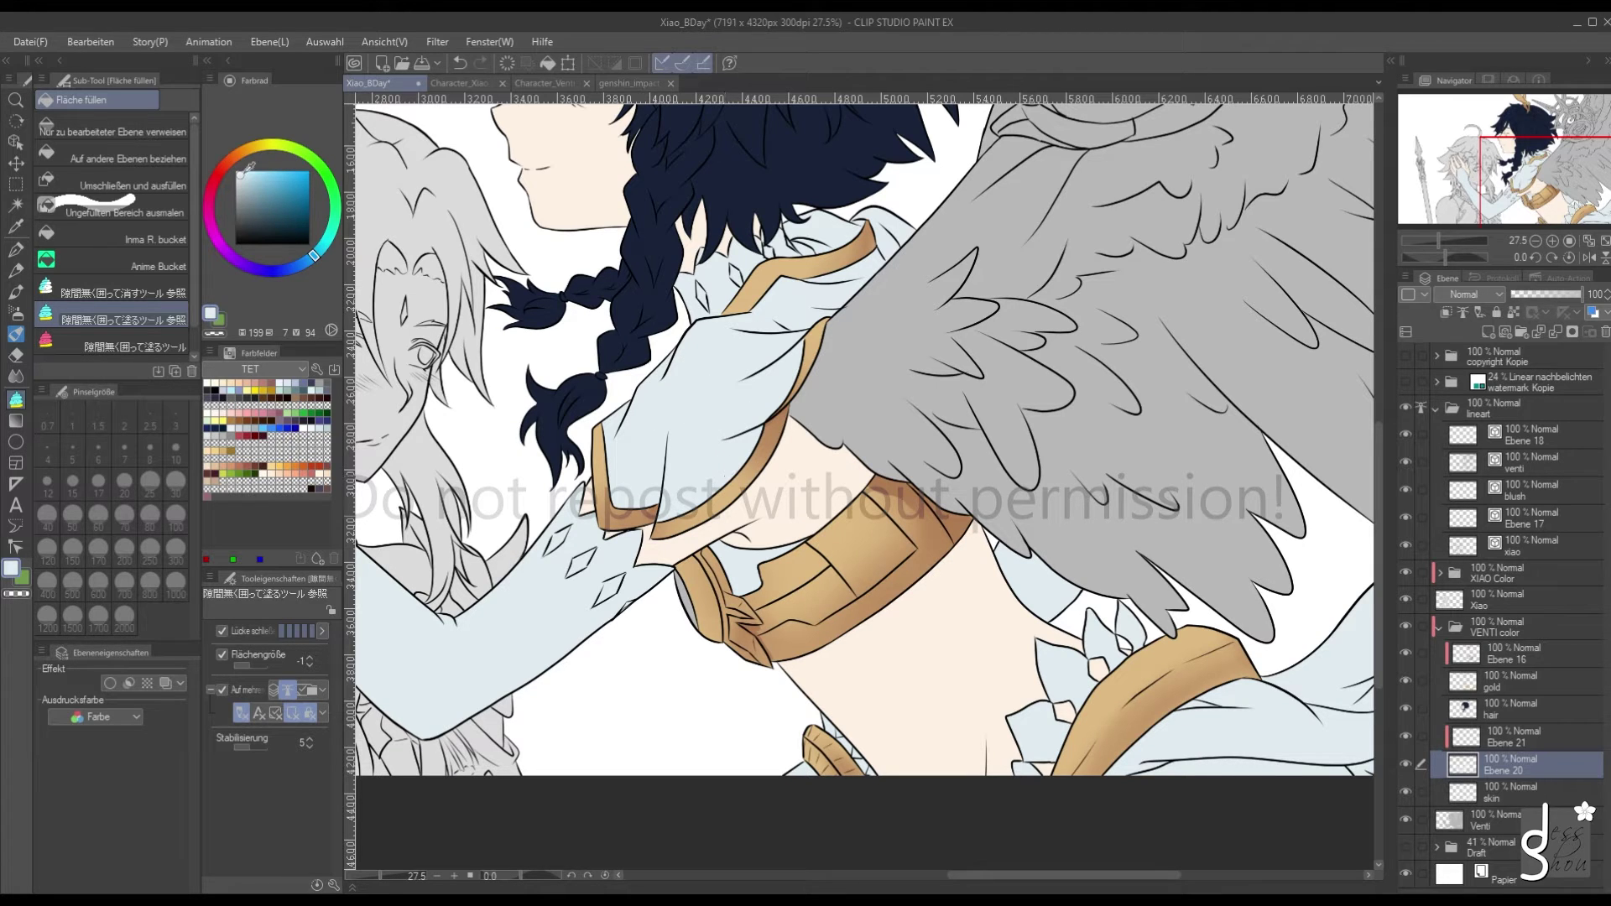
# Choose a neutral off-white (hue 110, saturation 0, value 92) and apply it as layer colour and sub colour of layer Ebene 20
pyautogui.click(248, 147)
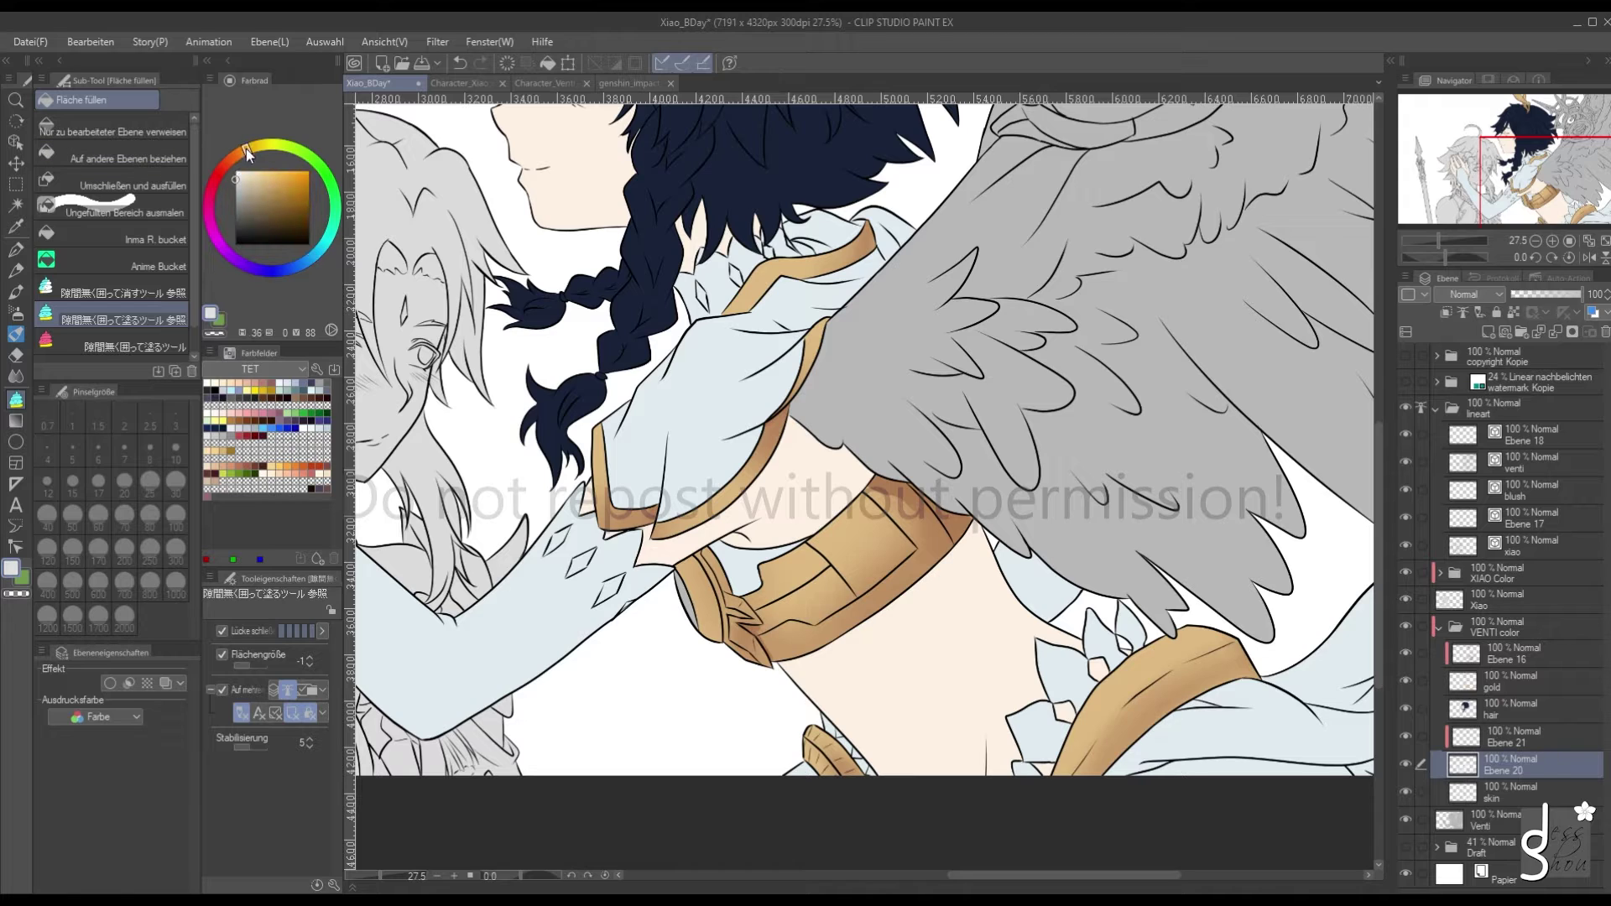
pyautogui.click(240, 175)
pyautogui.click(247, 172)
pyautogui.click(315, 164)
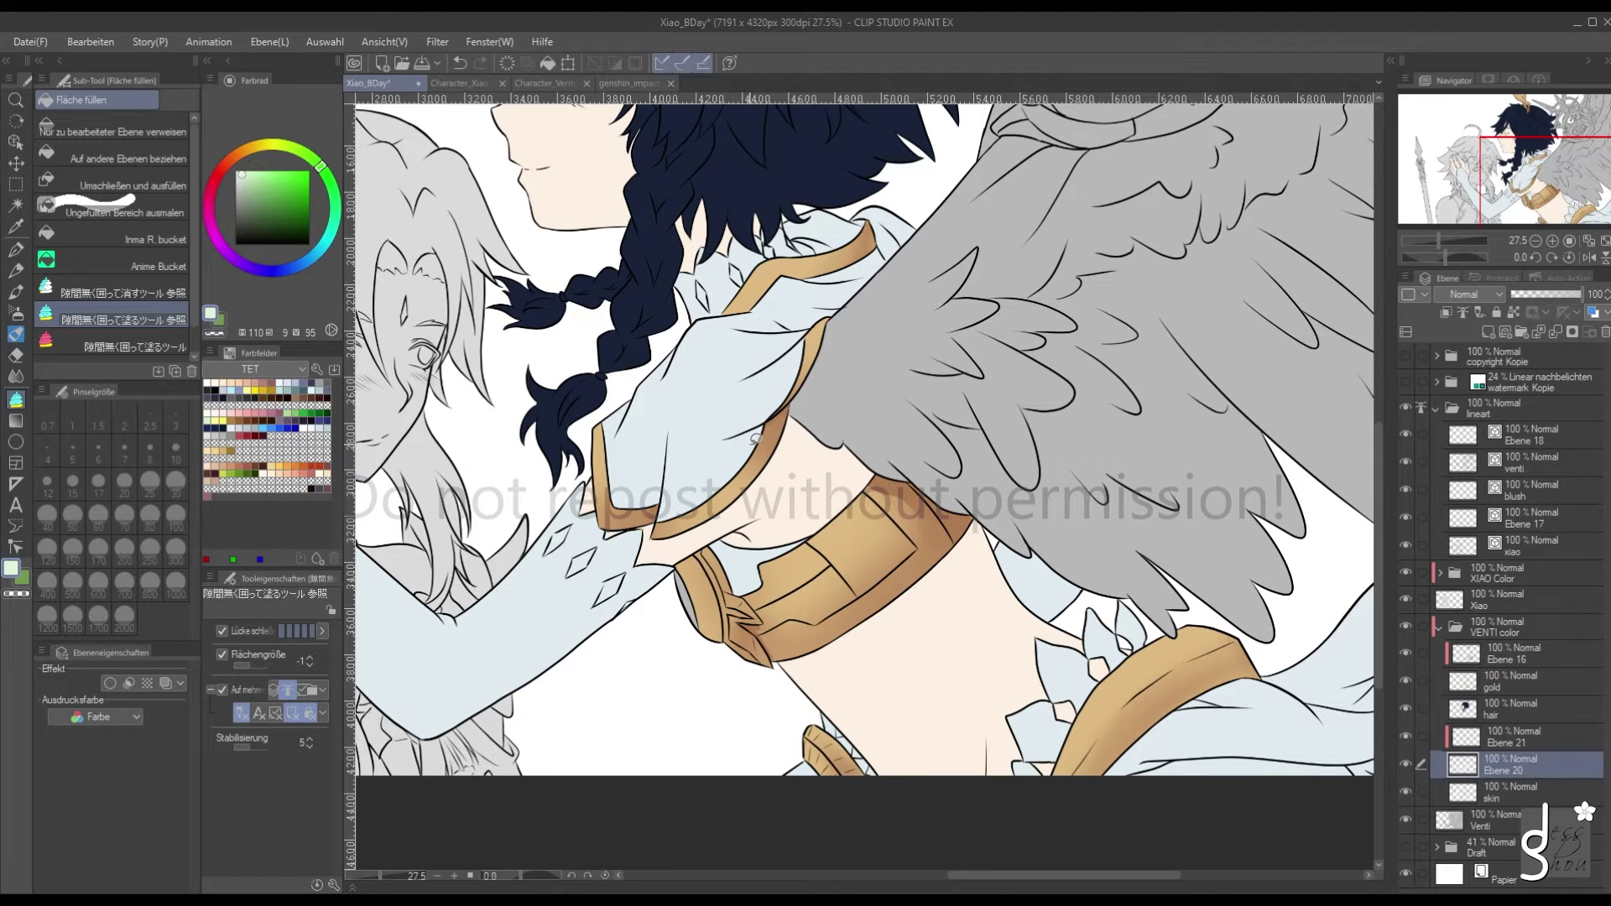
pyautogui.scroll(-4, 737, 575)
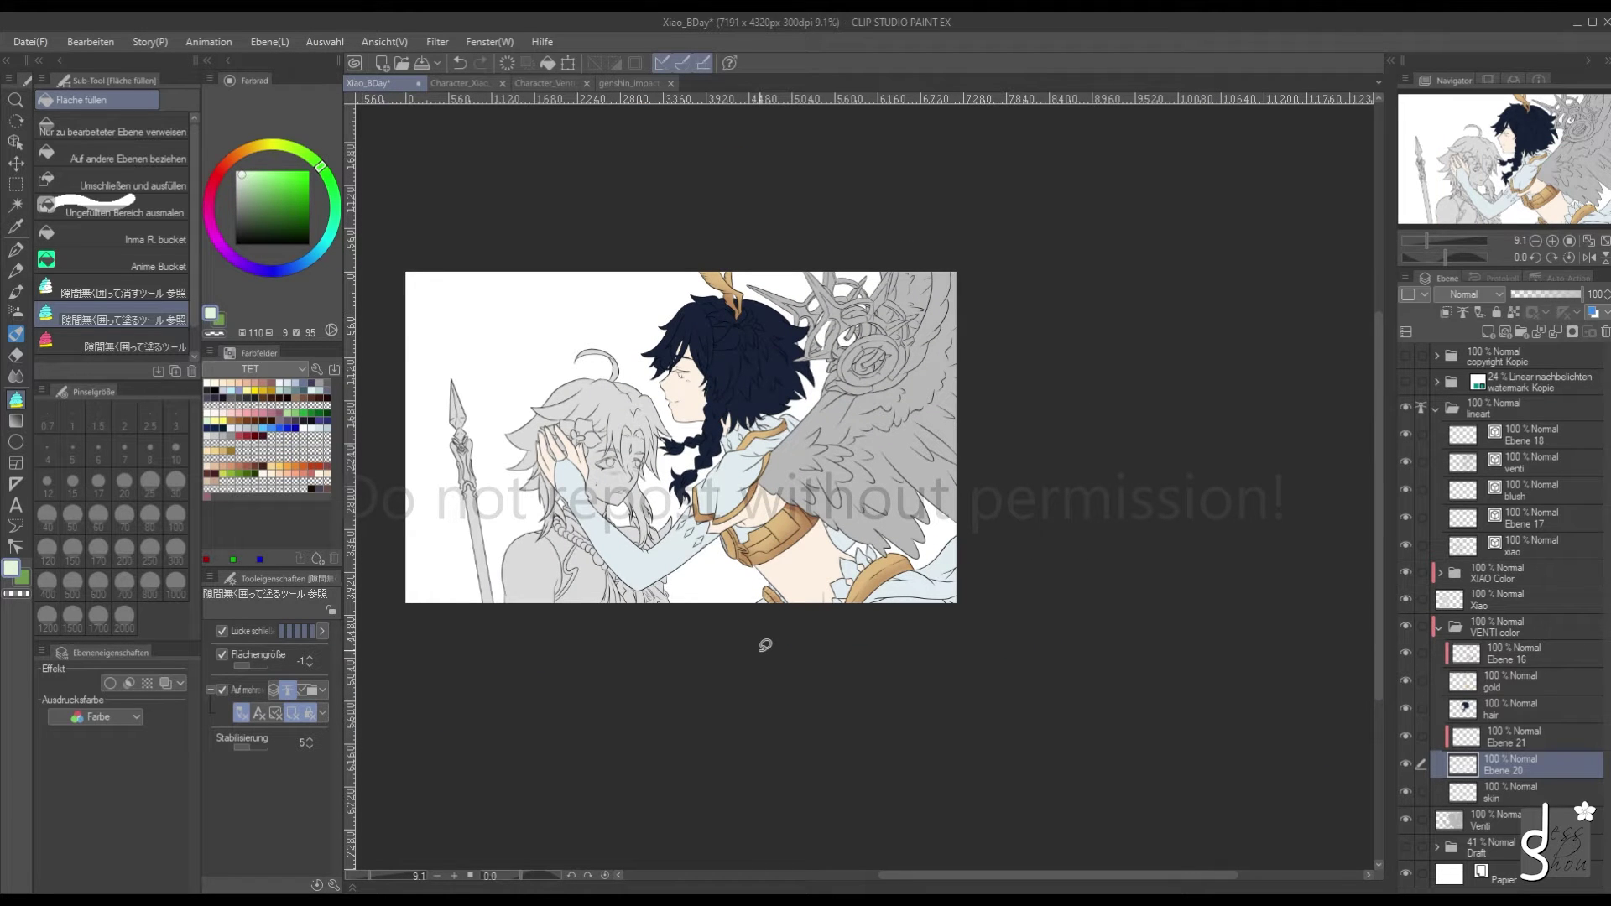
pyautogui.scroll(2, 723, 512)
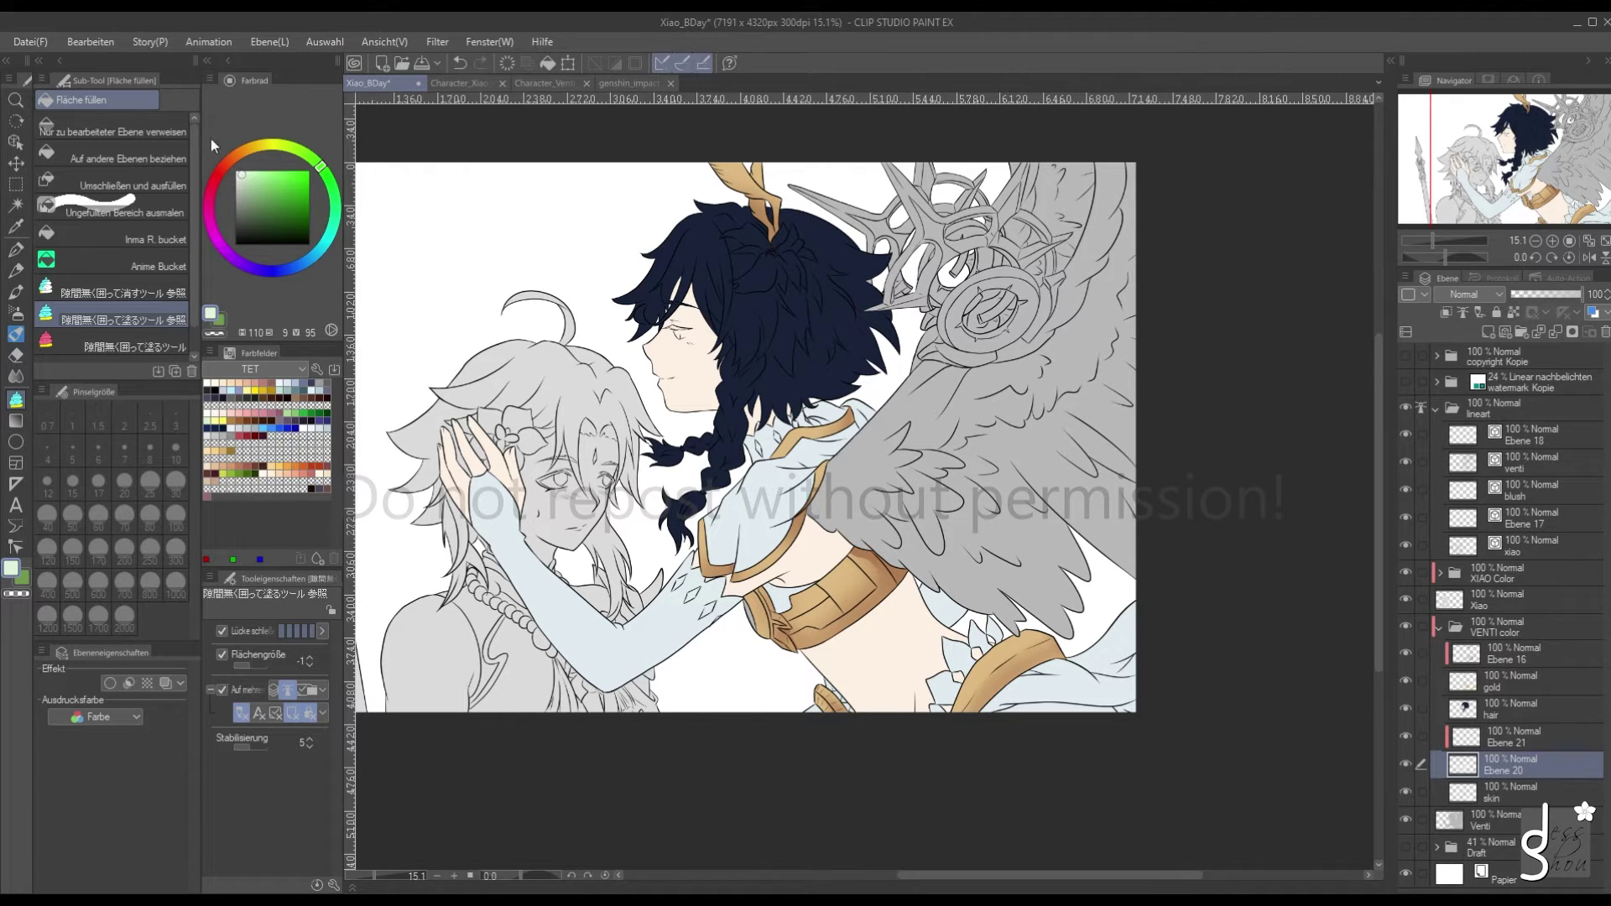
pyautogui.moveTo(243, 180); pyautogui.dragTo(233, 173)
pyautogui.click(164, 684)
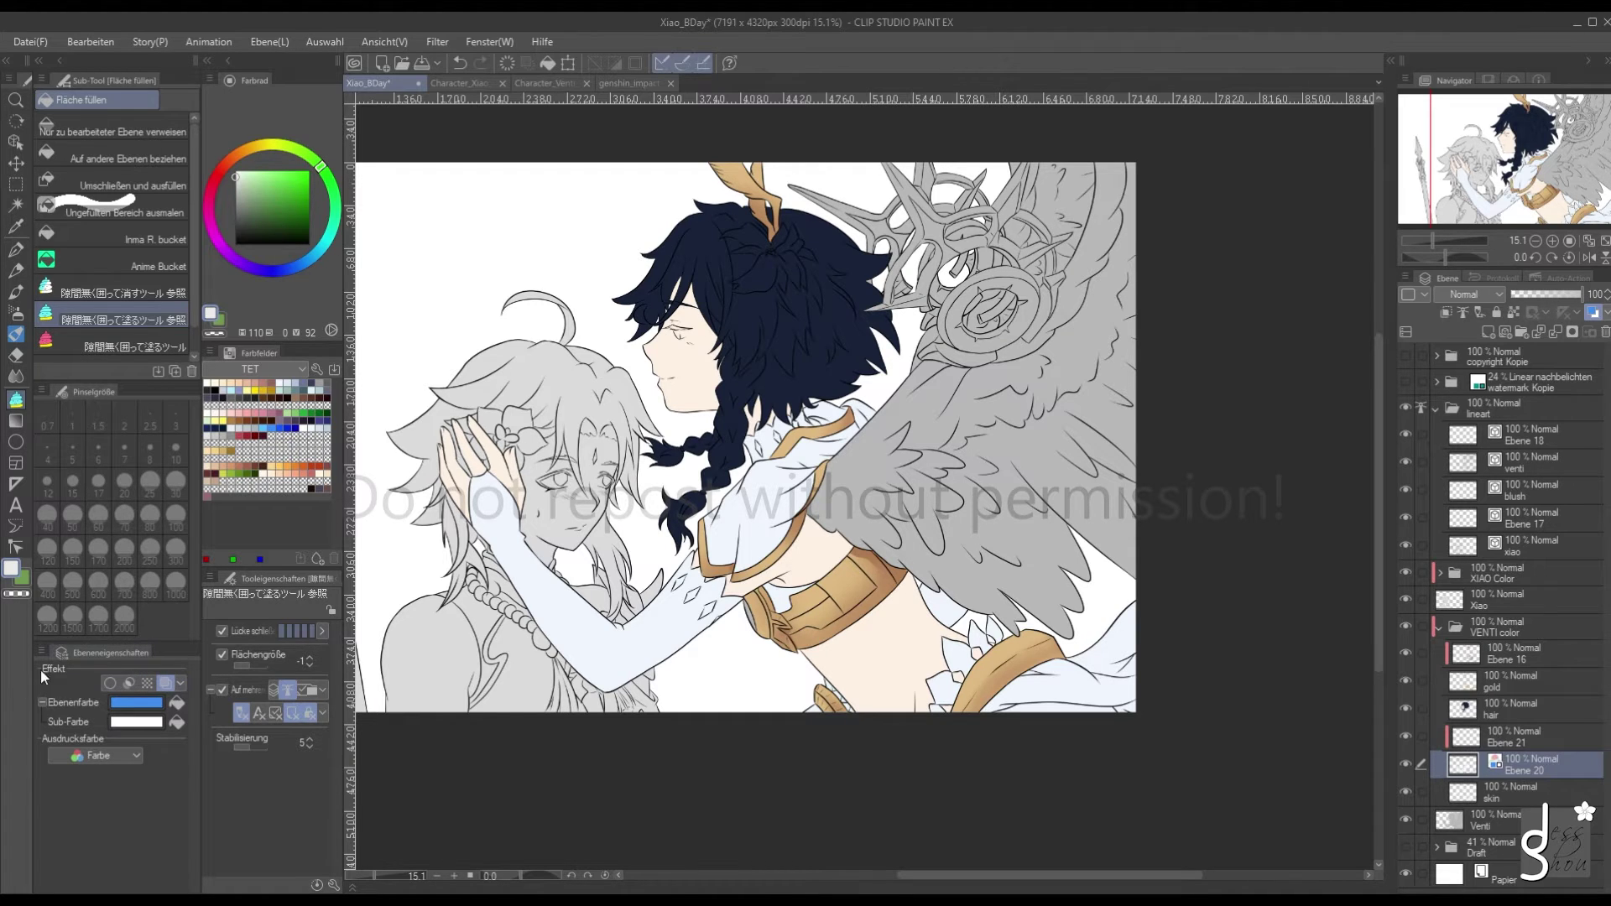
pyautogui.click(174, 703)
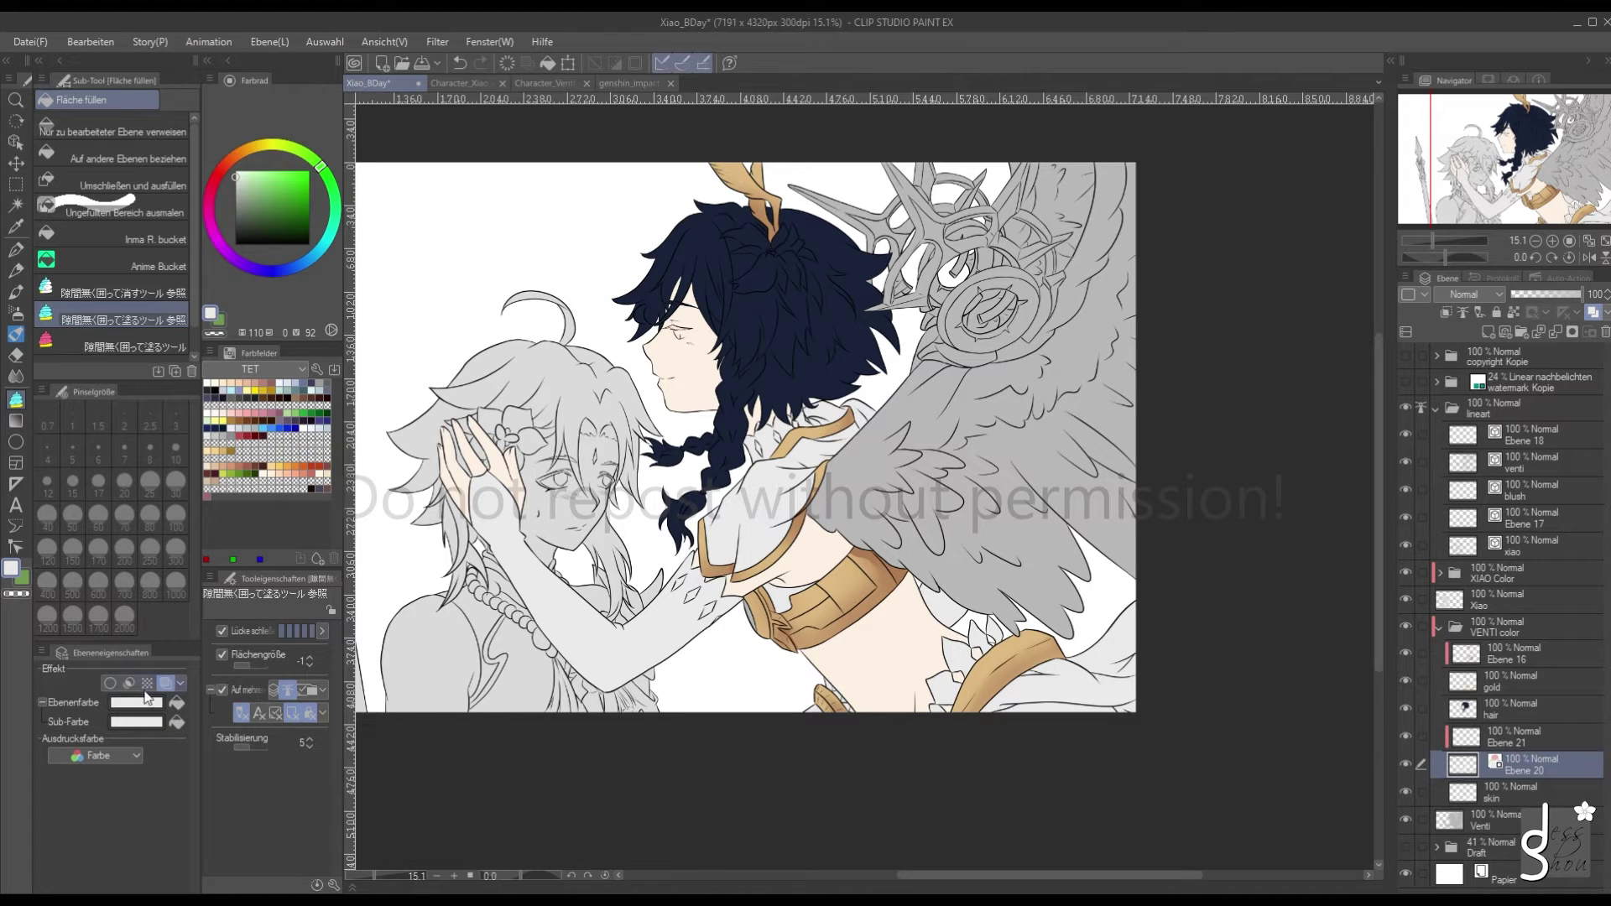
# Try black and a mid grey (value 53) as the outfit layer's sub colour, undoing each
pyautogui.click(235, 244)
pyautogui.click(176, 721)
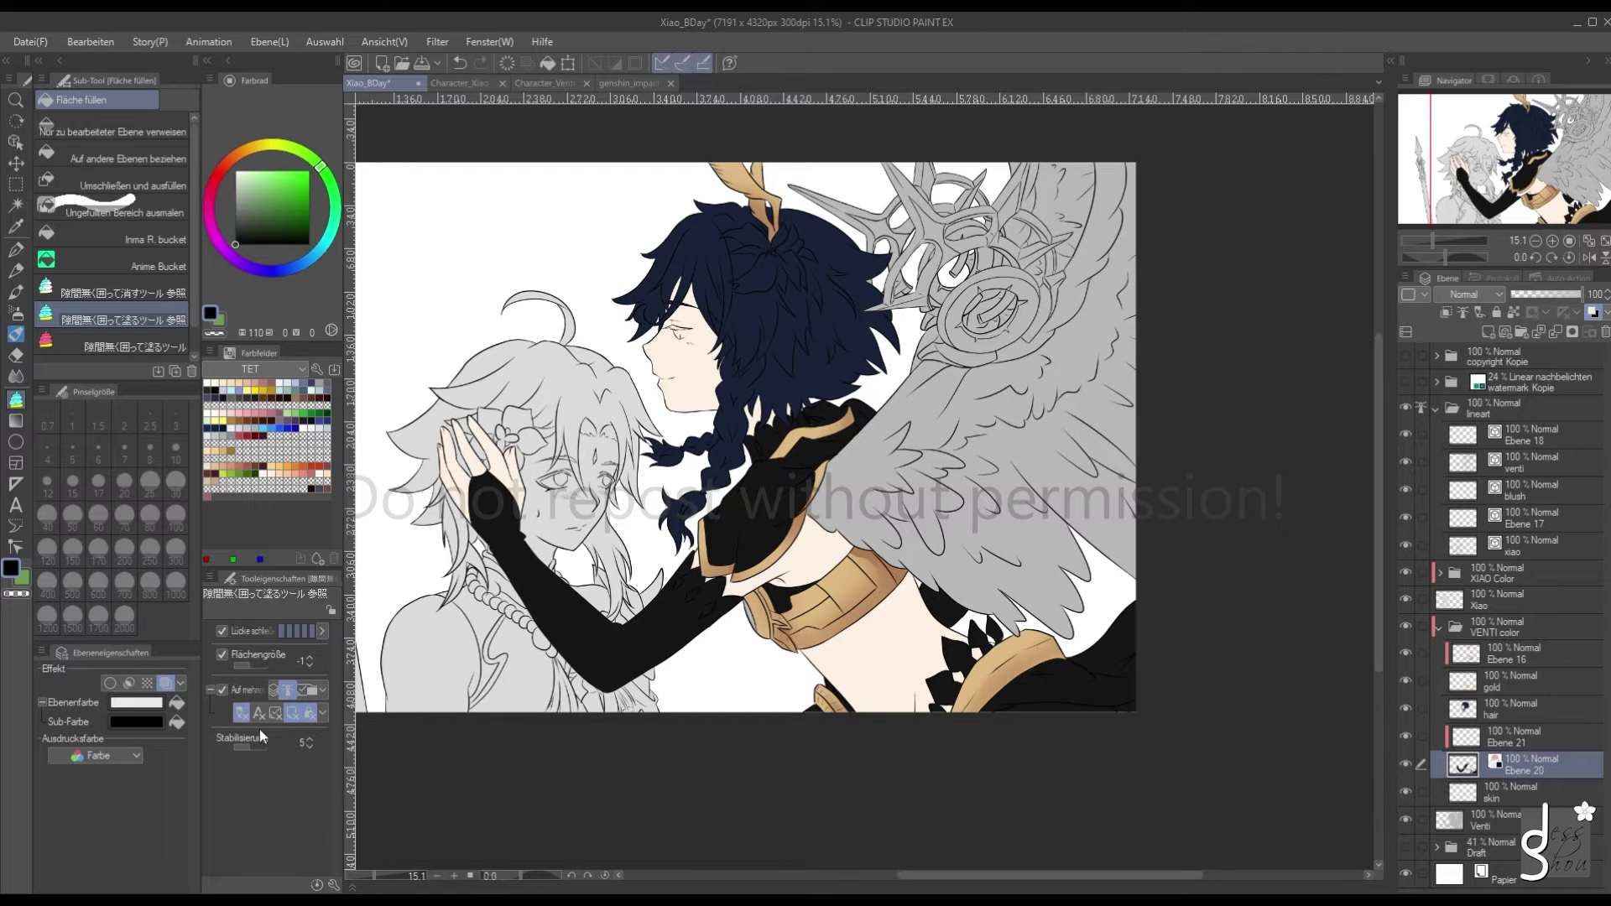
pyautogui.click(458, 64)
pyautogui.click(235, 206)
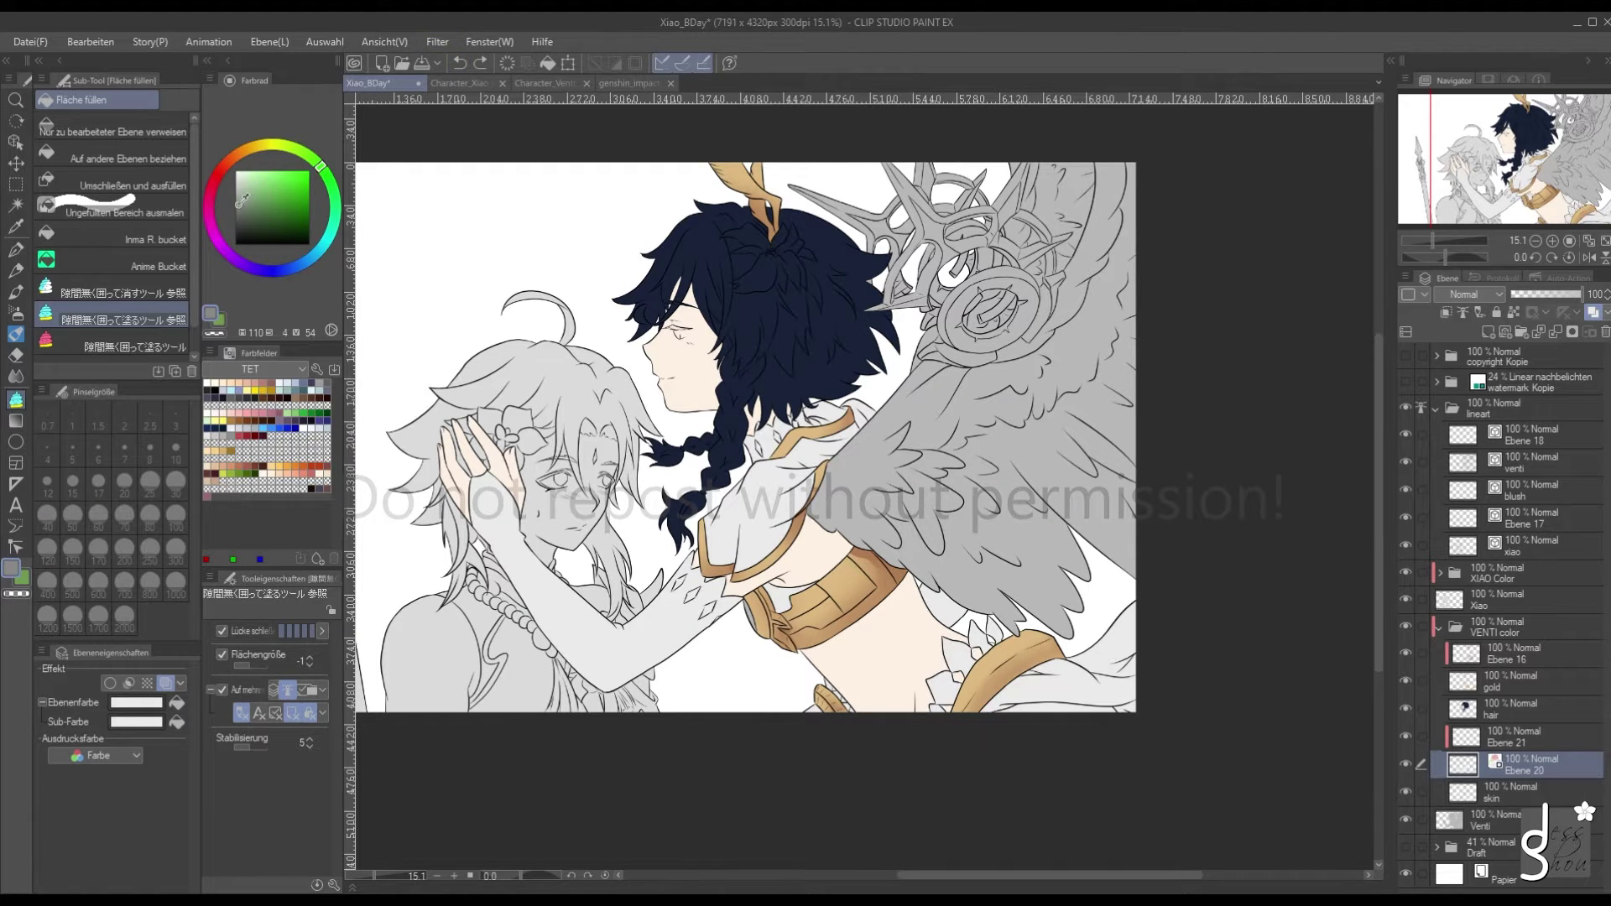
pyautogui.click(176, 722)
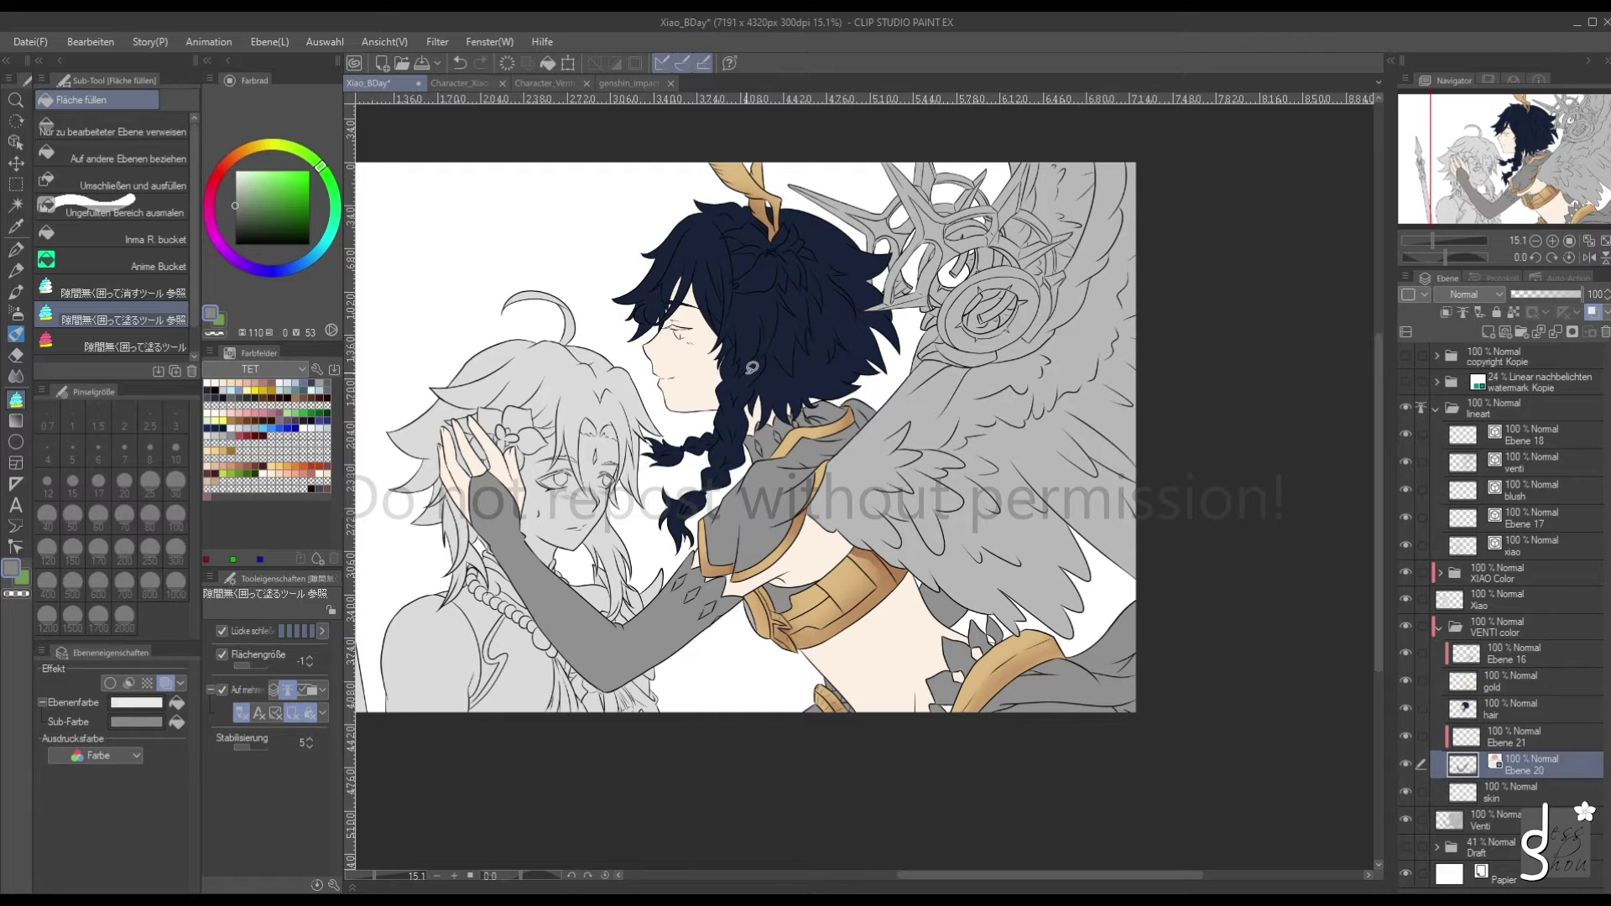
pyautogui.click(458, 63)
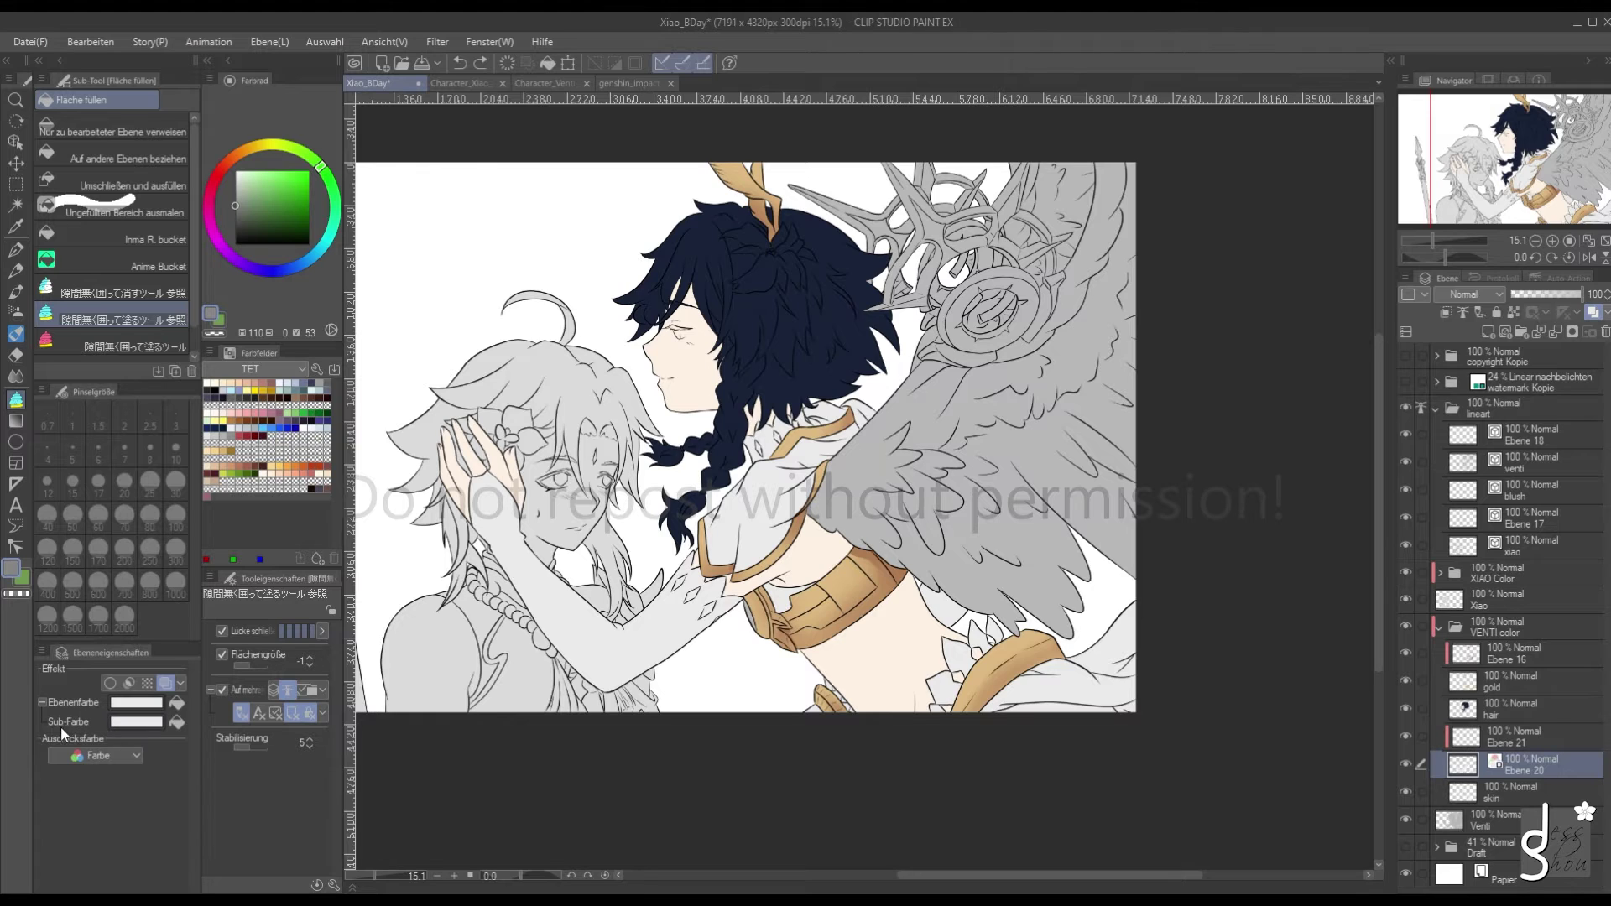
# Try the stored green (hue 110, saturation 64, value 55) as the outfit layer's sub colour and undo it
pyautogui.click(20, 578)
pyautogui.click(176, 722)
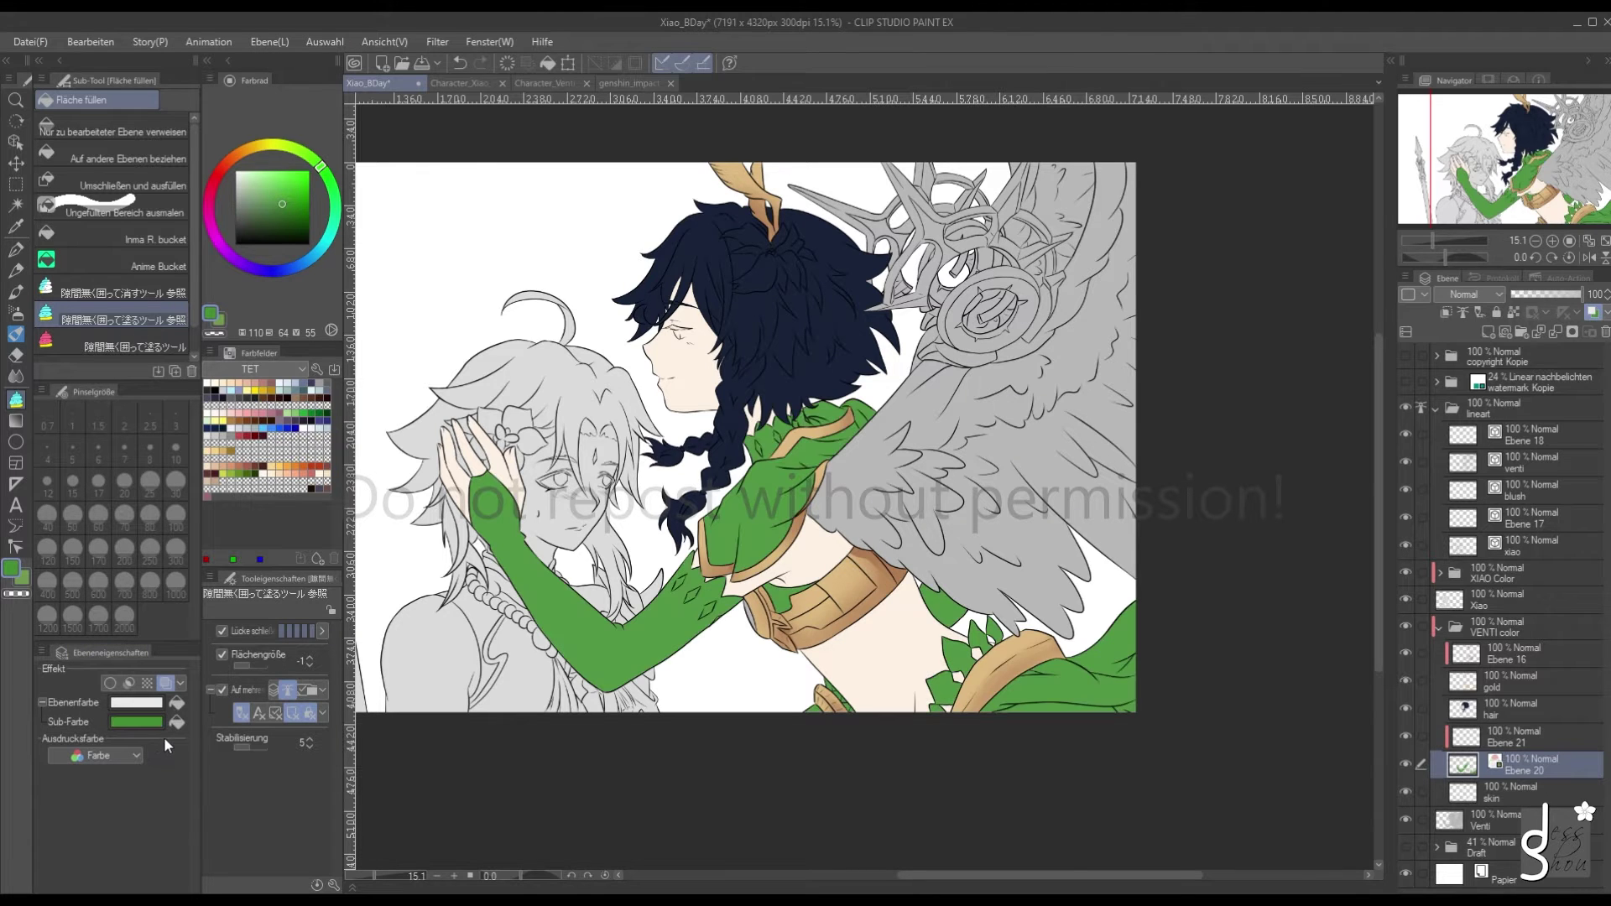
pyautogui.click(457, 63)
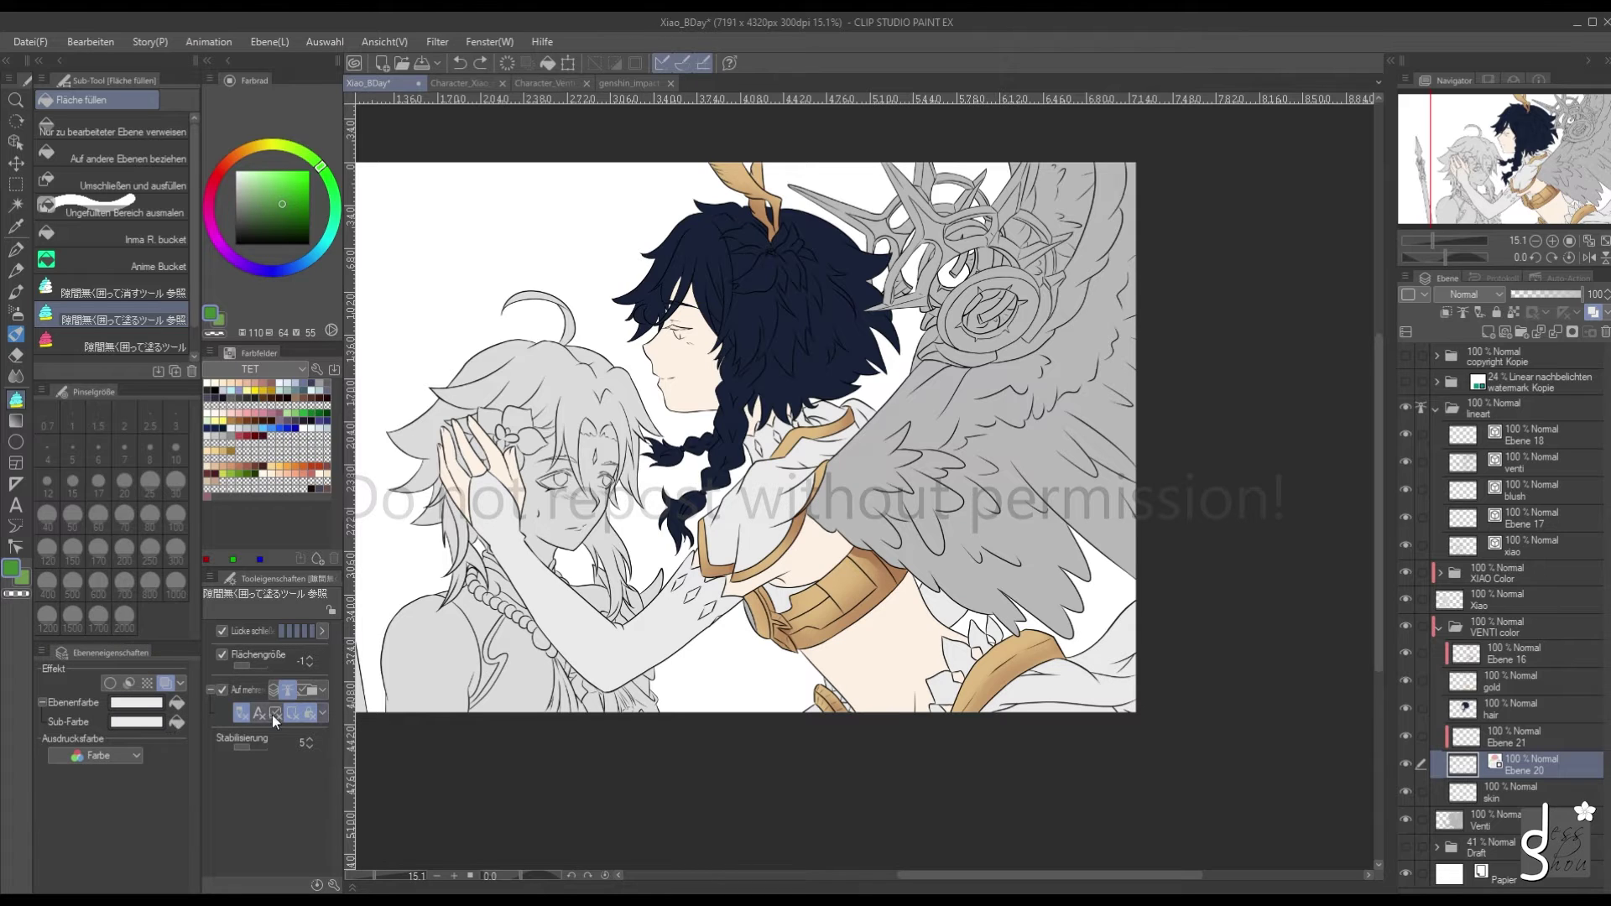
# Convert the off-white layer colour effect on layer Ebene 20 into the layer's actual fill colour
pyautogui.click(1462, 766)
pyautogui.hotkey('ctrl', 'y')
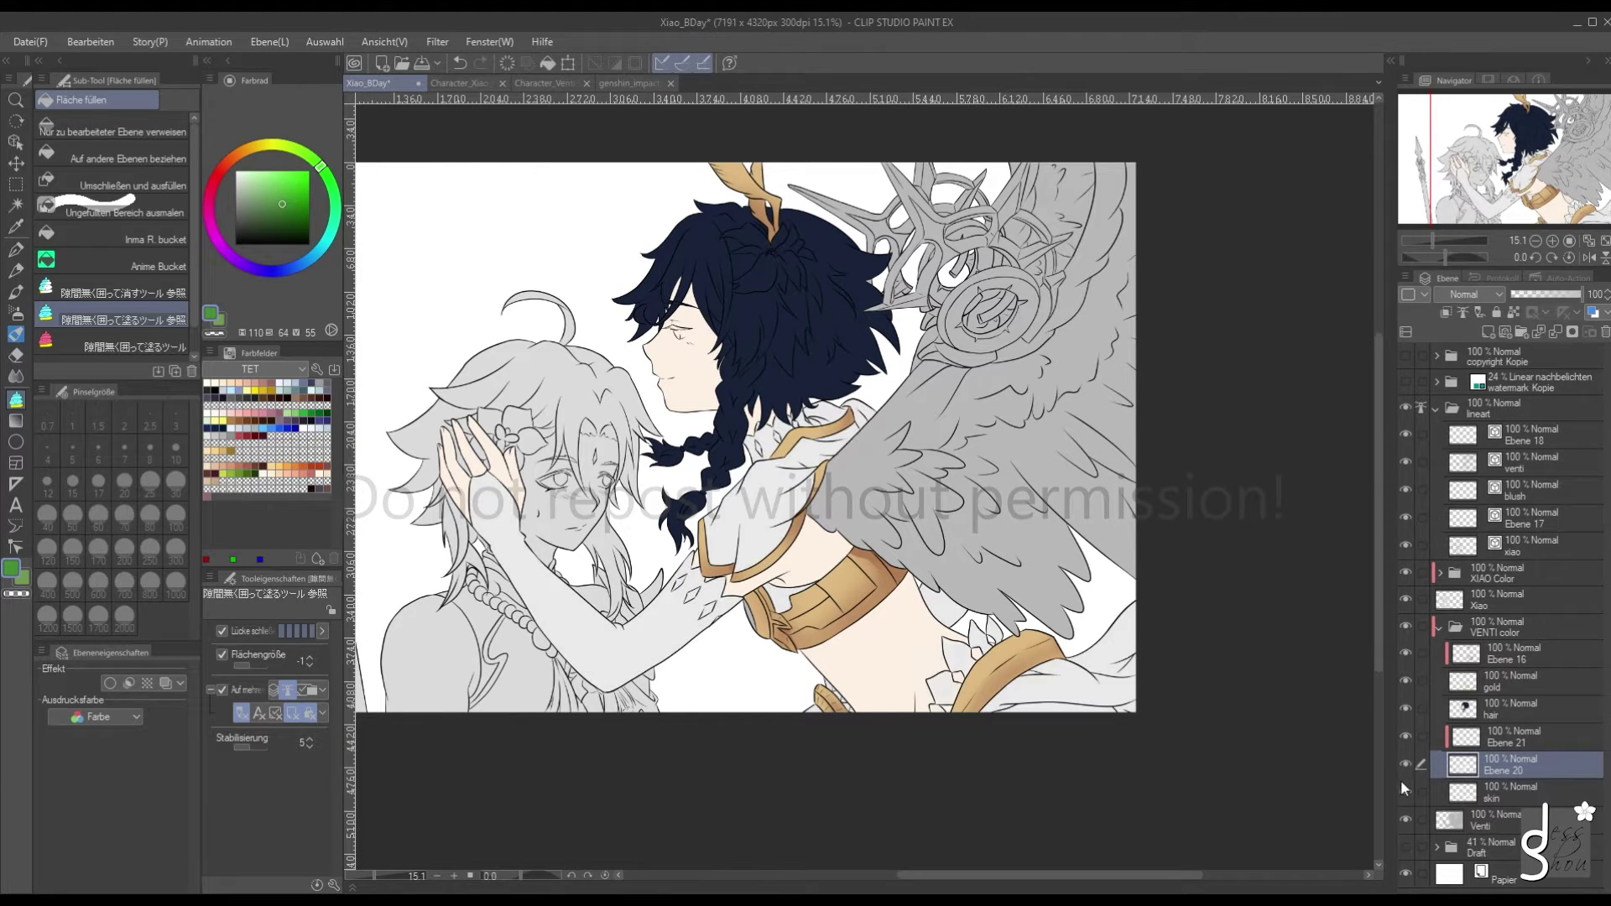
# Add a new layer above the clipped layer Ebene 21 and check the outfit colours in the Character_Venti_Card reference
pyautogui.click(1466, 735)
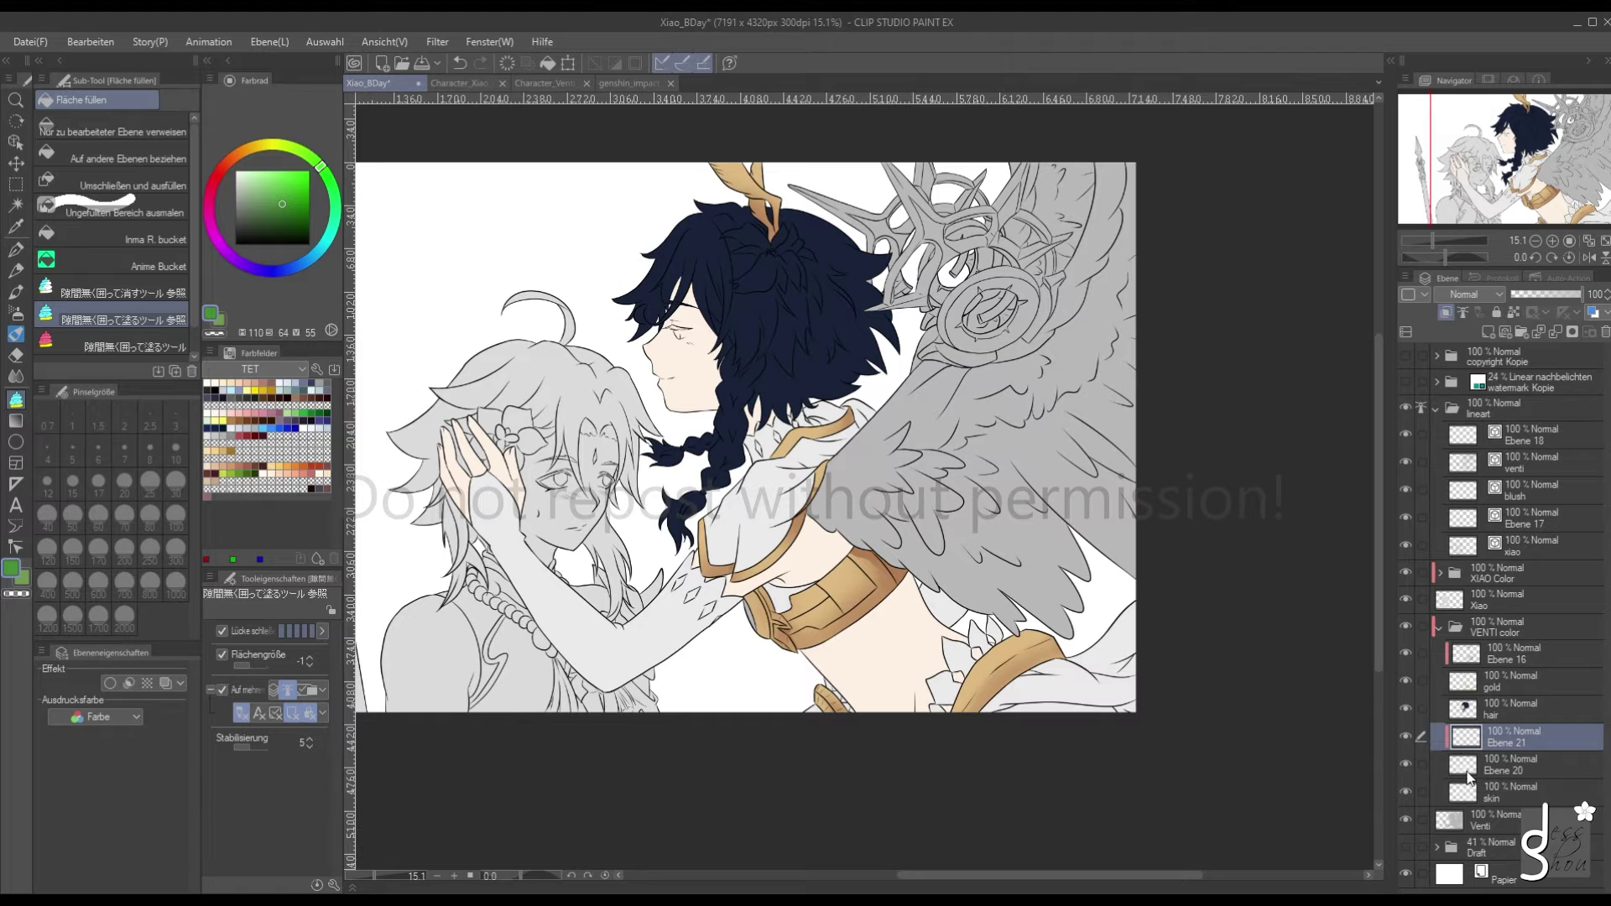
pyautogui.click(1485, 328)
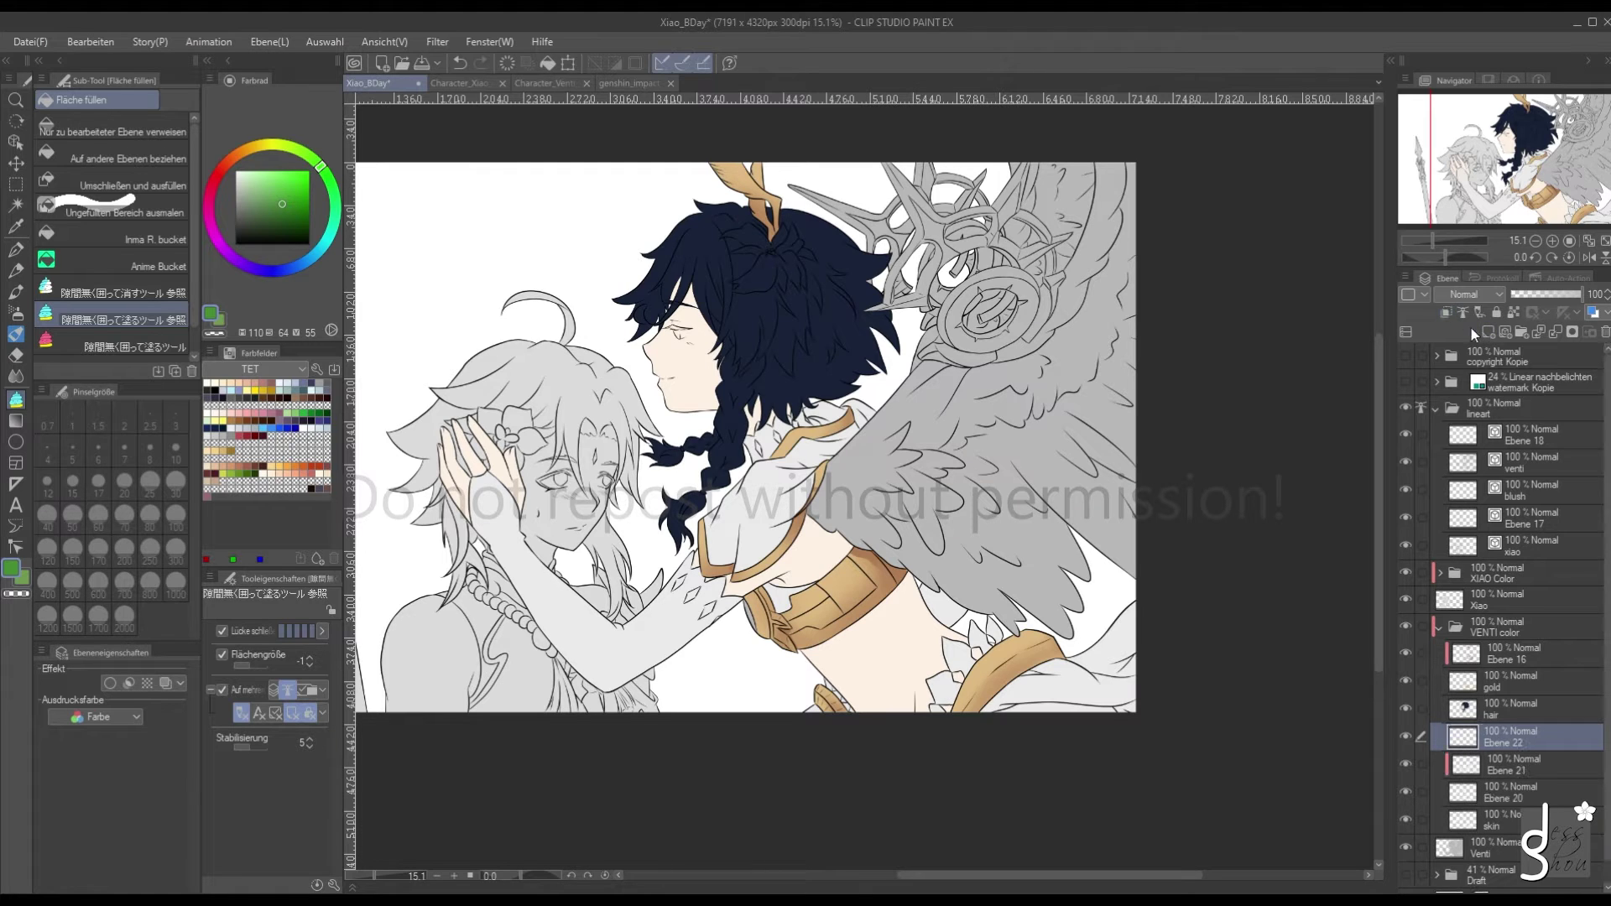
pyautogui.click(561, 85)
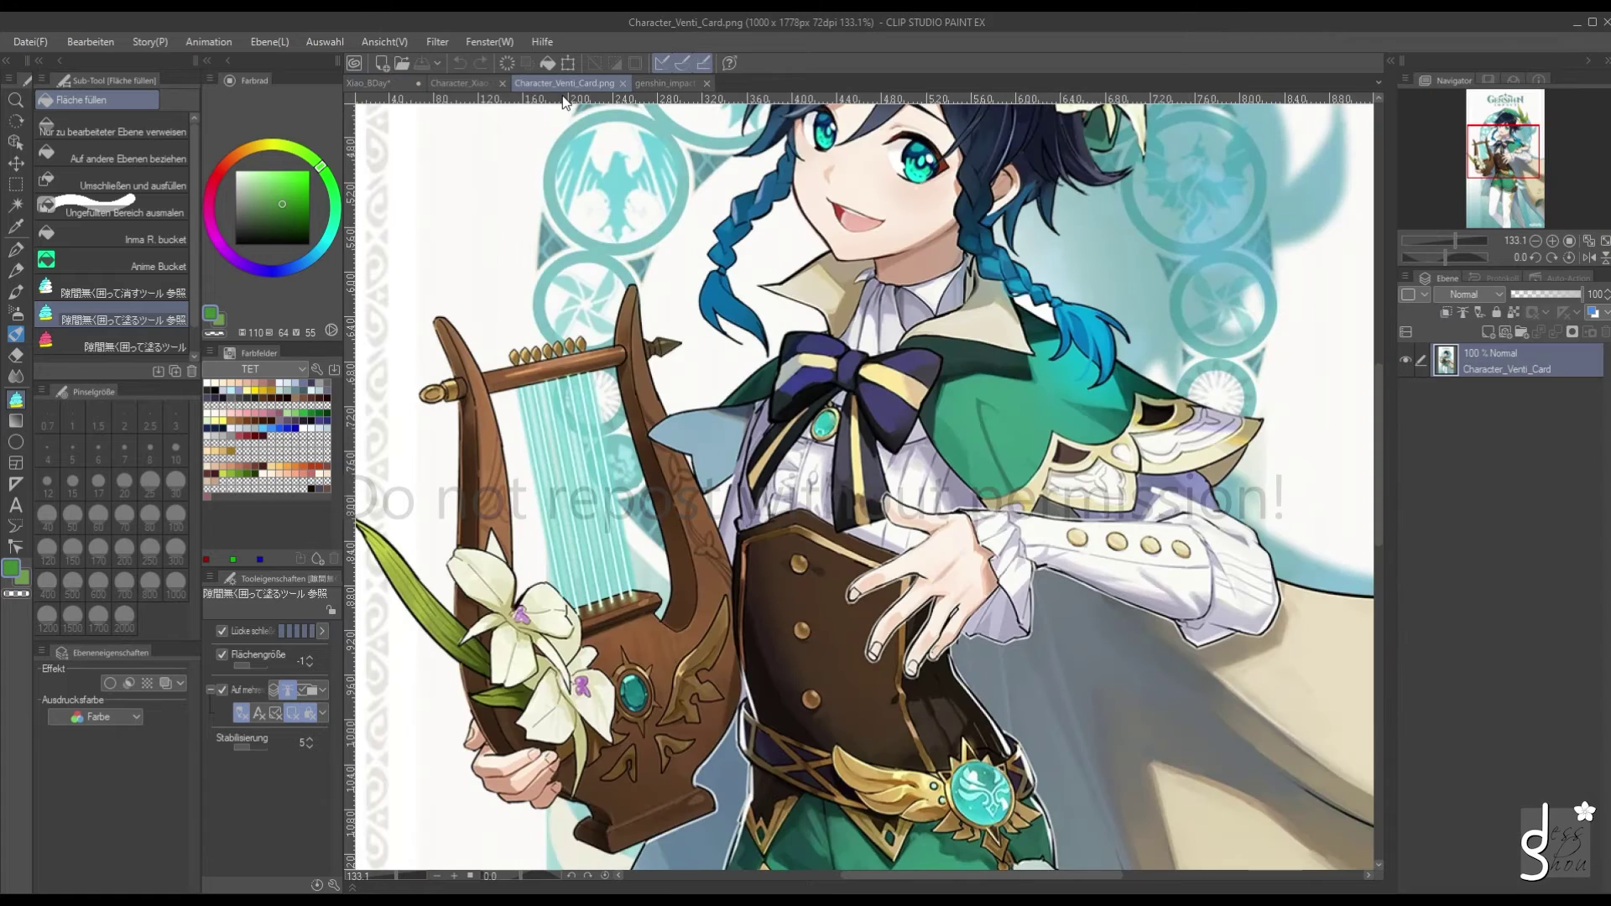
pyautogui.click(372, 82)
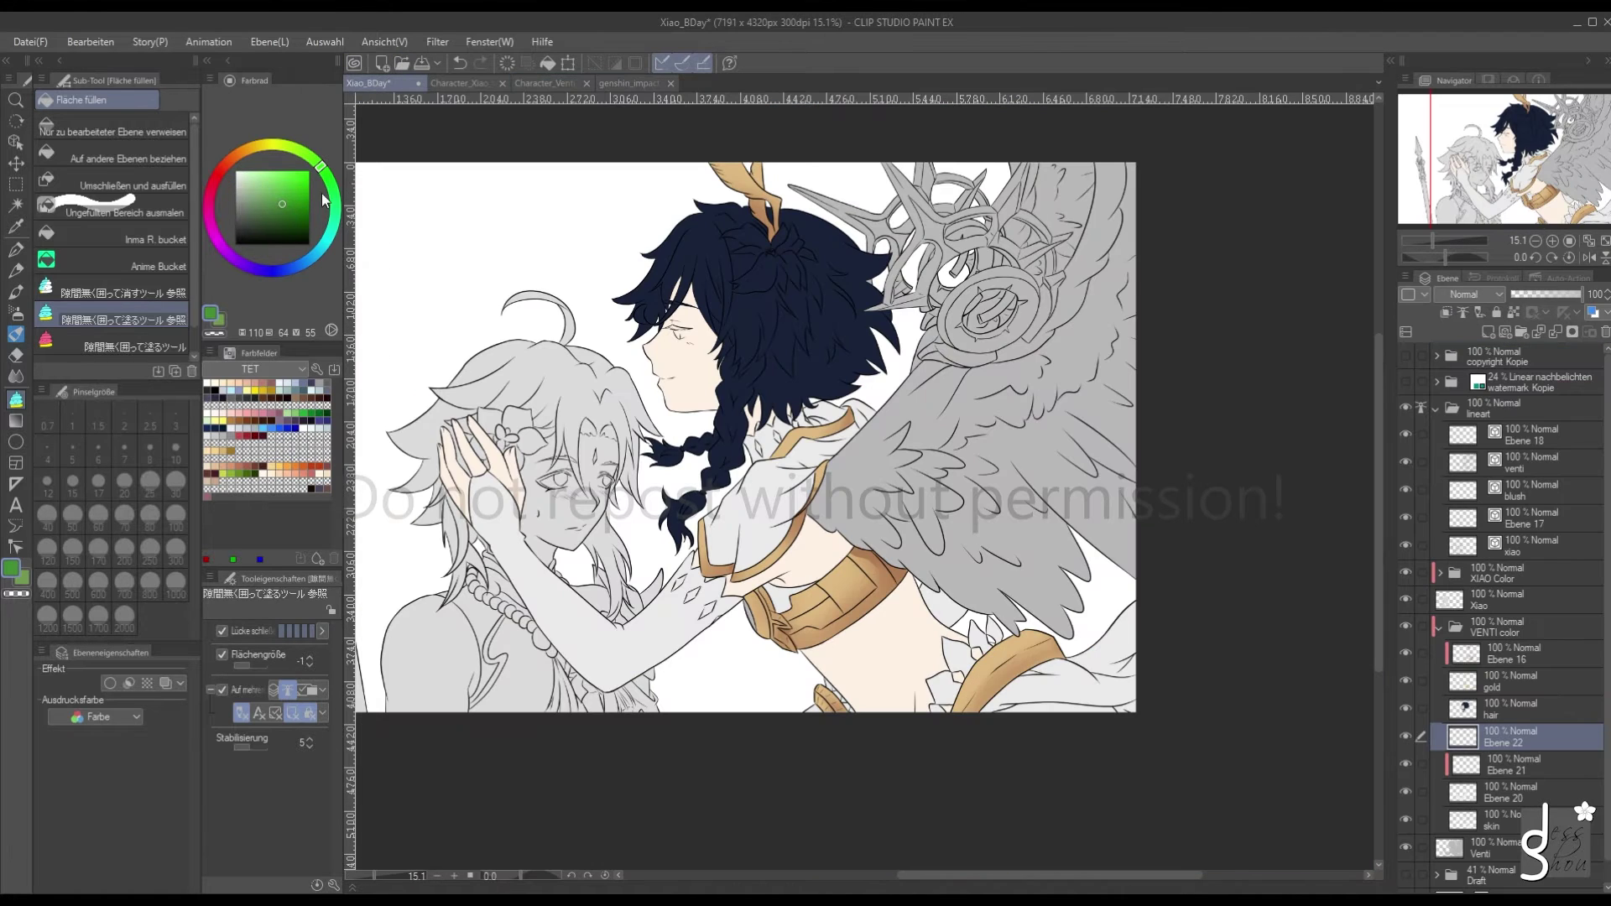
# Fill Venti's wings with pale cyan (hue 186, saturation 9, value 100) on layer Ebene 22
pyautogui.click(327, 242)
pyautogui.click(245, 174)
pyautogui.click(246, 166)
pyautogui.moveTo(824, 457)
pyautogui.mouseDown()
pyautogui.moveTo(806, 514)
pyautogui.moveTo(1025, 642)
pyautogui.moveTo(1040, 621)
pyautogui.moveTo(1077, 641)
pyautogui.moveTo(1106, 579)
pyautogui.moveTo(1146, 585)
pyautogui.mouseUp()
pyautogui.moveTo(1232, 337)
pyautogui.mouseDown()
pyautogui.moveTo(1132, 127)
pyautogui.moveTo(978, 149)
pyautogui.moveTo(835, 453)
pyautogui.mouseUp()
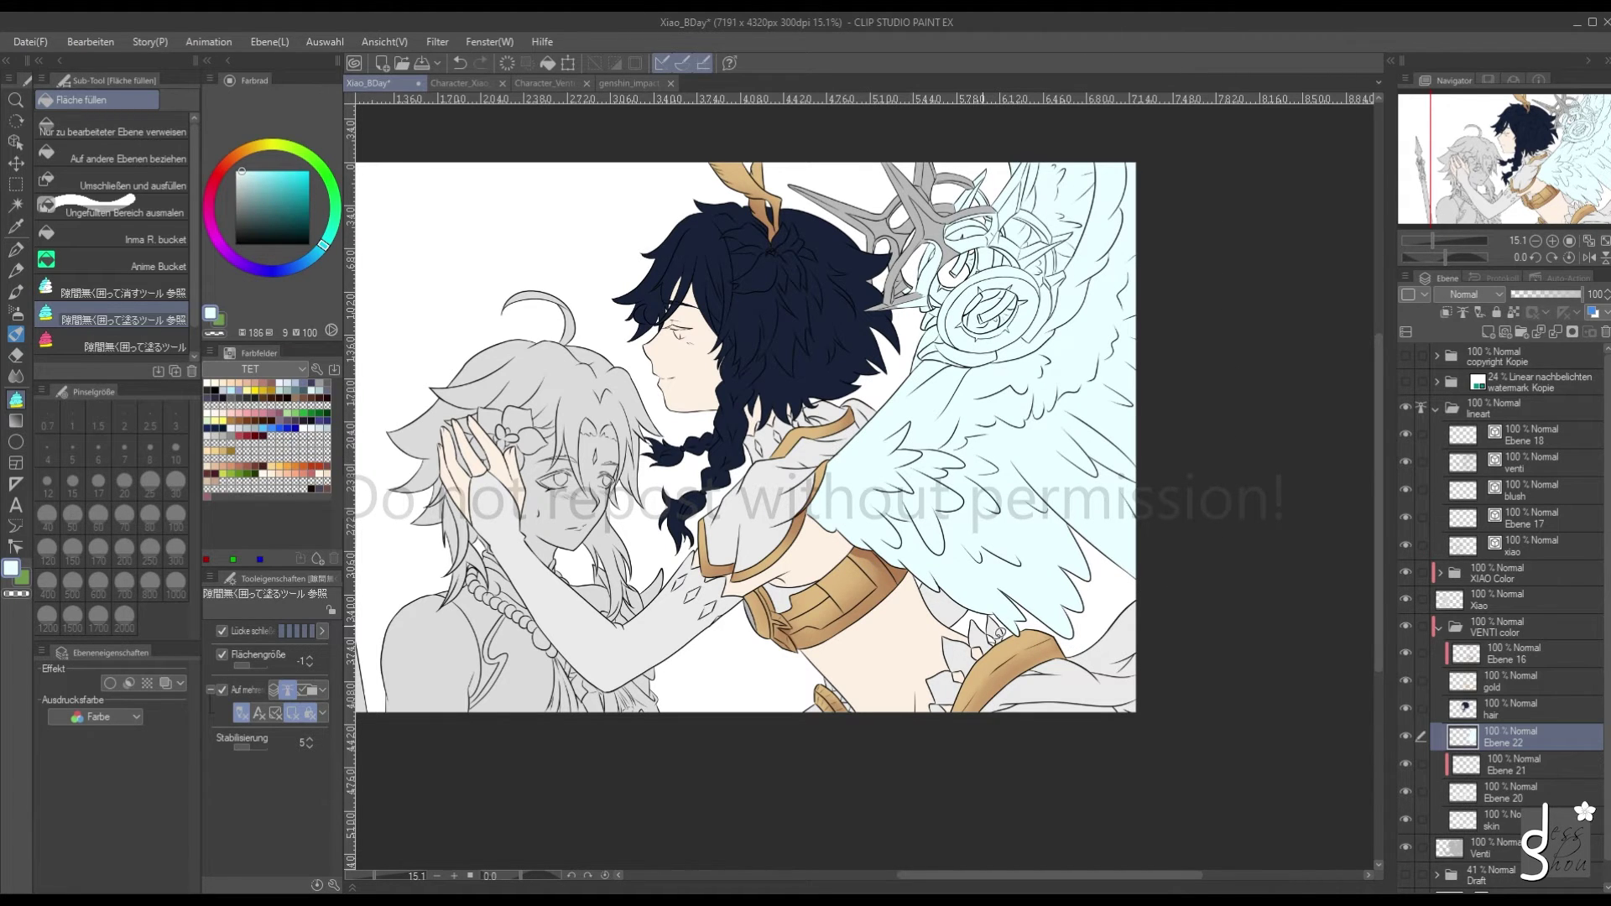
pyautogui.moveTo(999, 634); pyautogui.dragTo(932, 362)
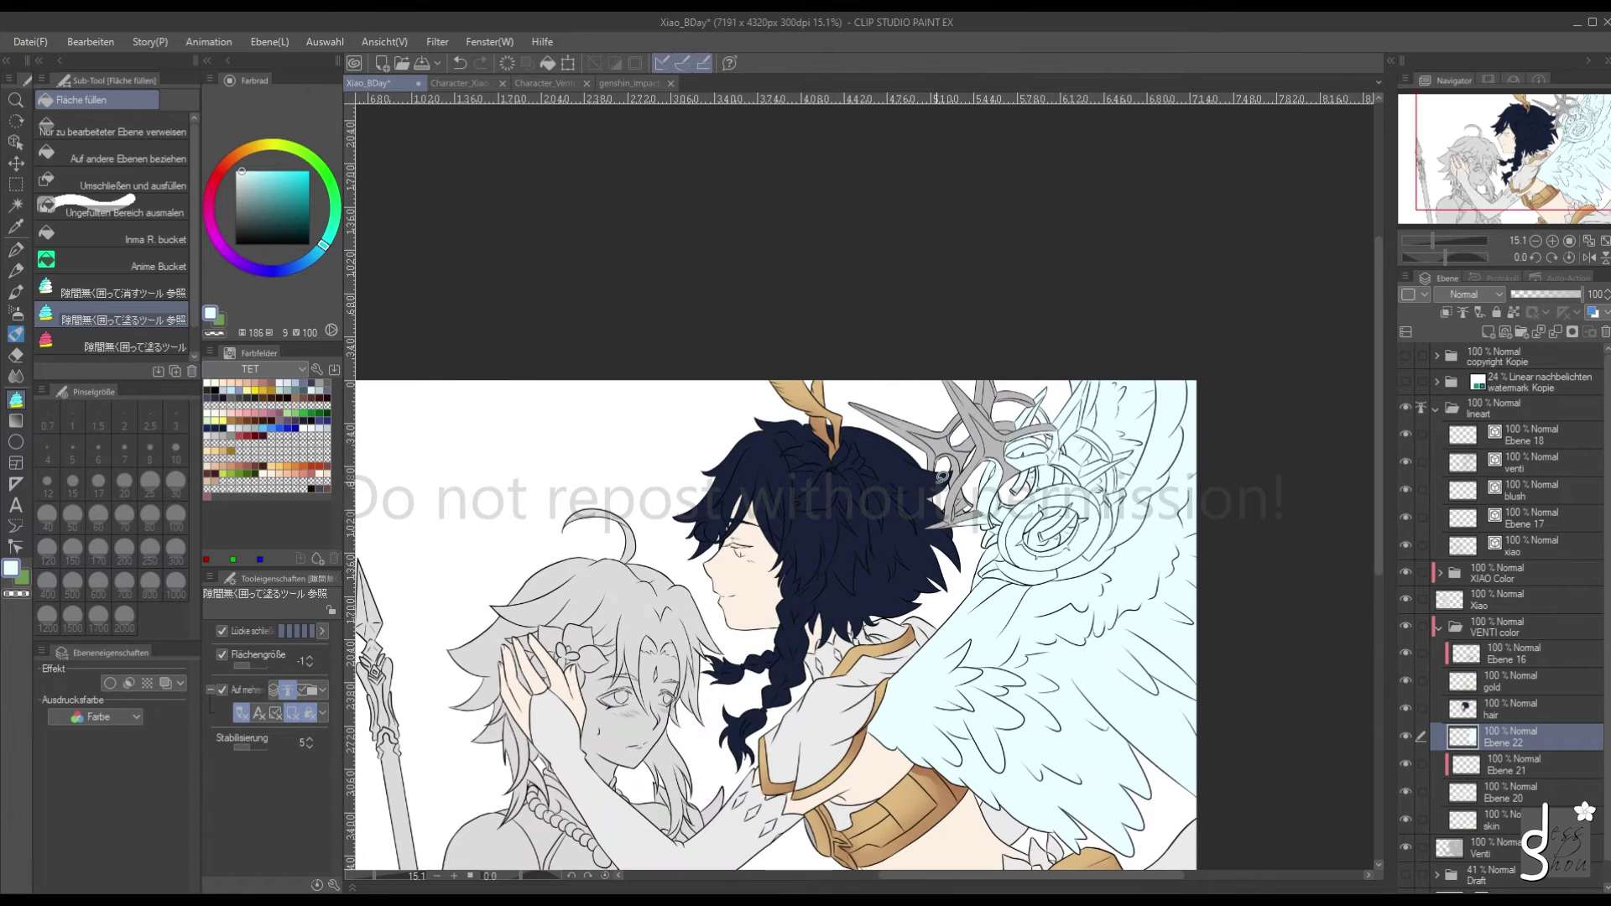
# Sample the flat gold (hue 37, saturation 41, value 87) from the collar trim on layer gold with shading layer Ebene 16 hidden
pyautogui.click(1465, 688)
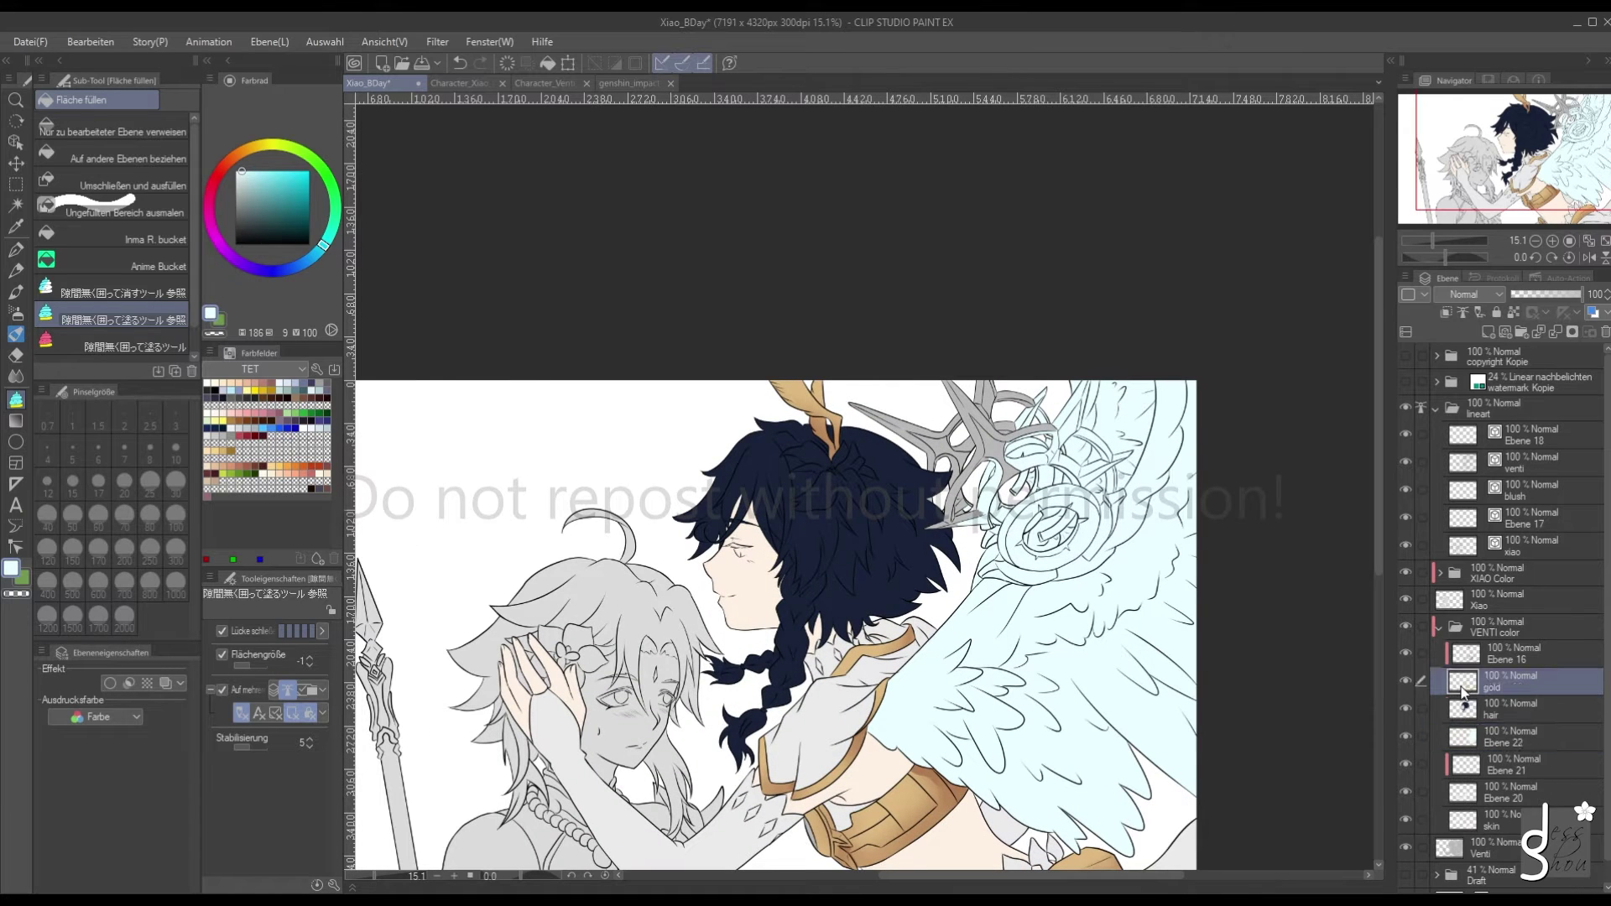
pyautogui.click(1407, 651)
pyautogui.scroll(2, 842, 650)
pyautogui.keyDown('alt'); pyautogui.click(855, 646); pyautogui.keyUp('alt')
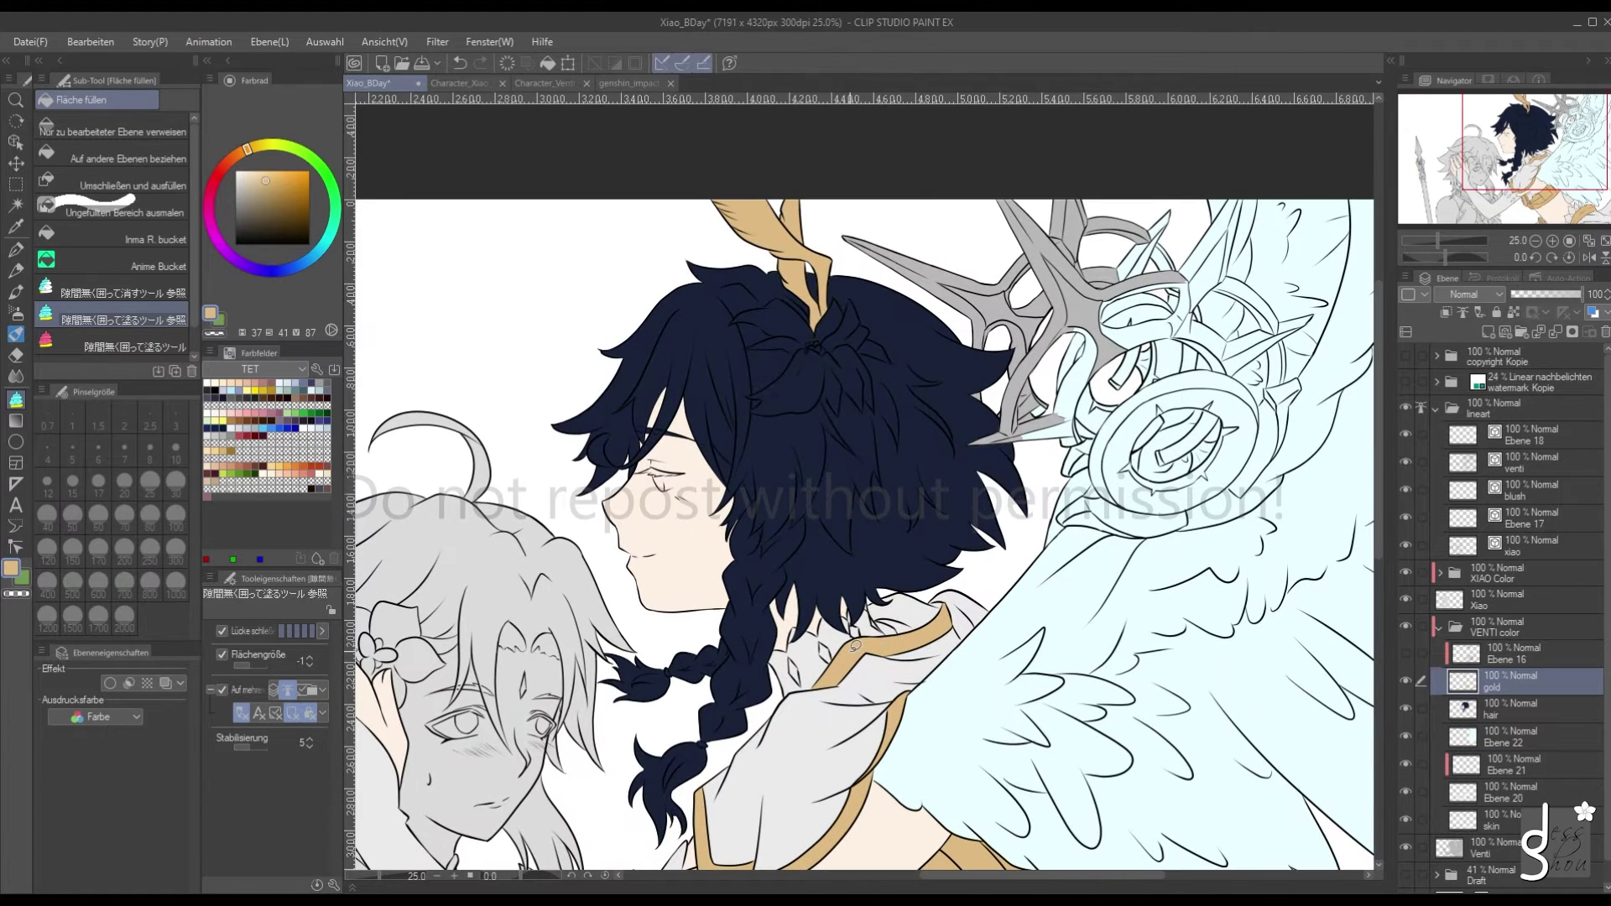
pyautogui.click(1405, 653)
pyautogui.scroll(-2, 847, 286)
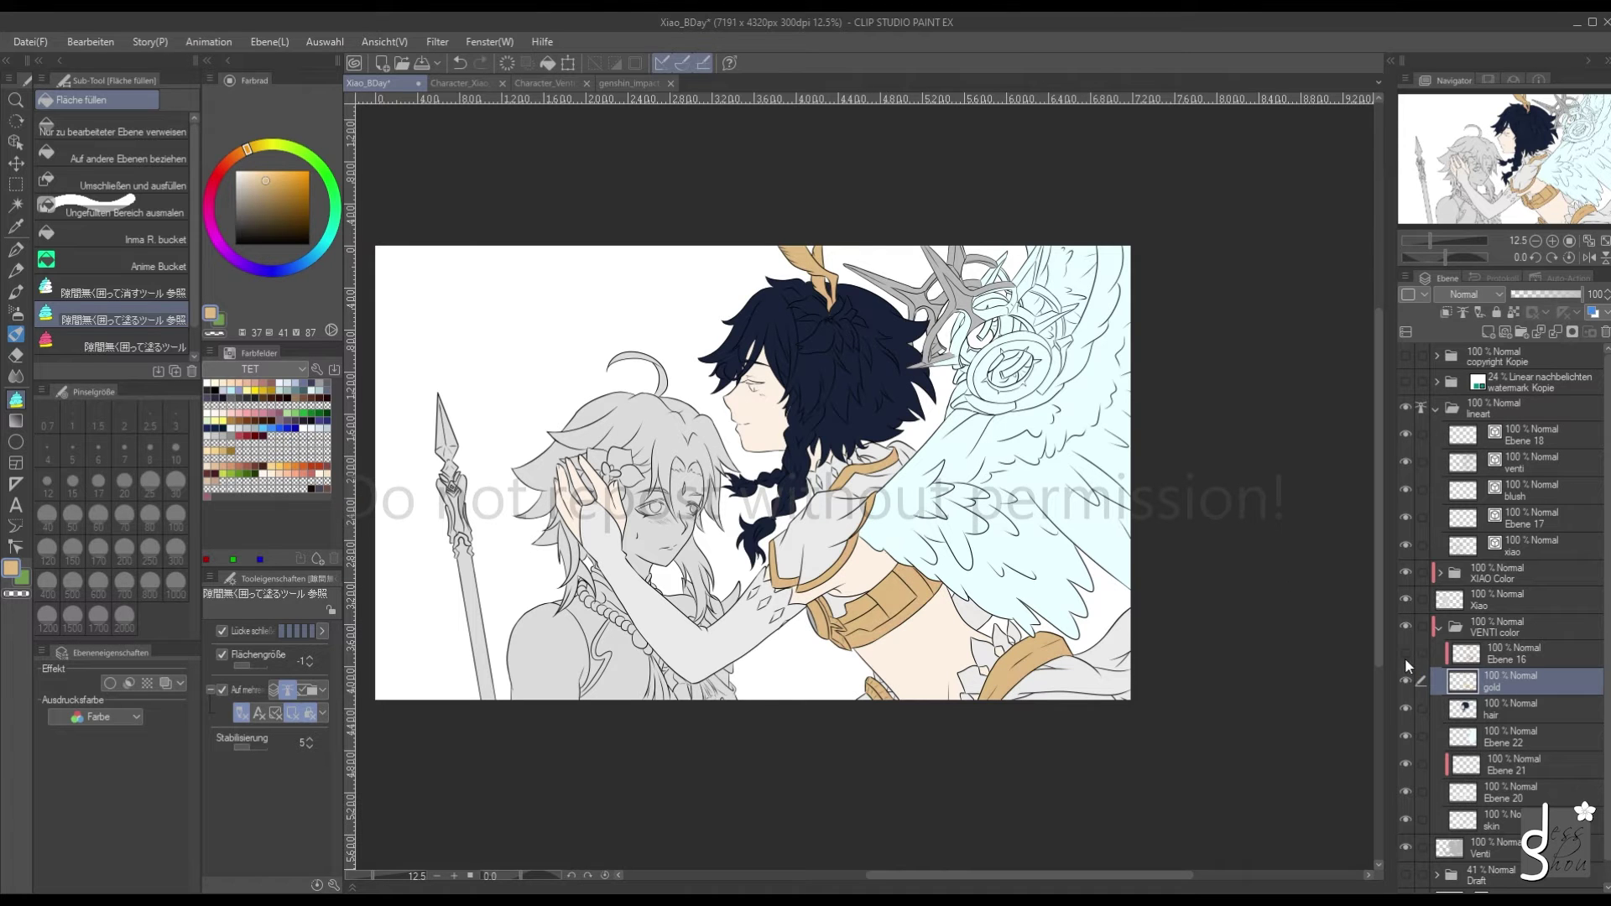
# Compare the gold trim with and without the shading of layer Ebene 16 and resample the collar trim's colour
pyautogui.scroll(3, 780, 520)
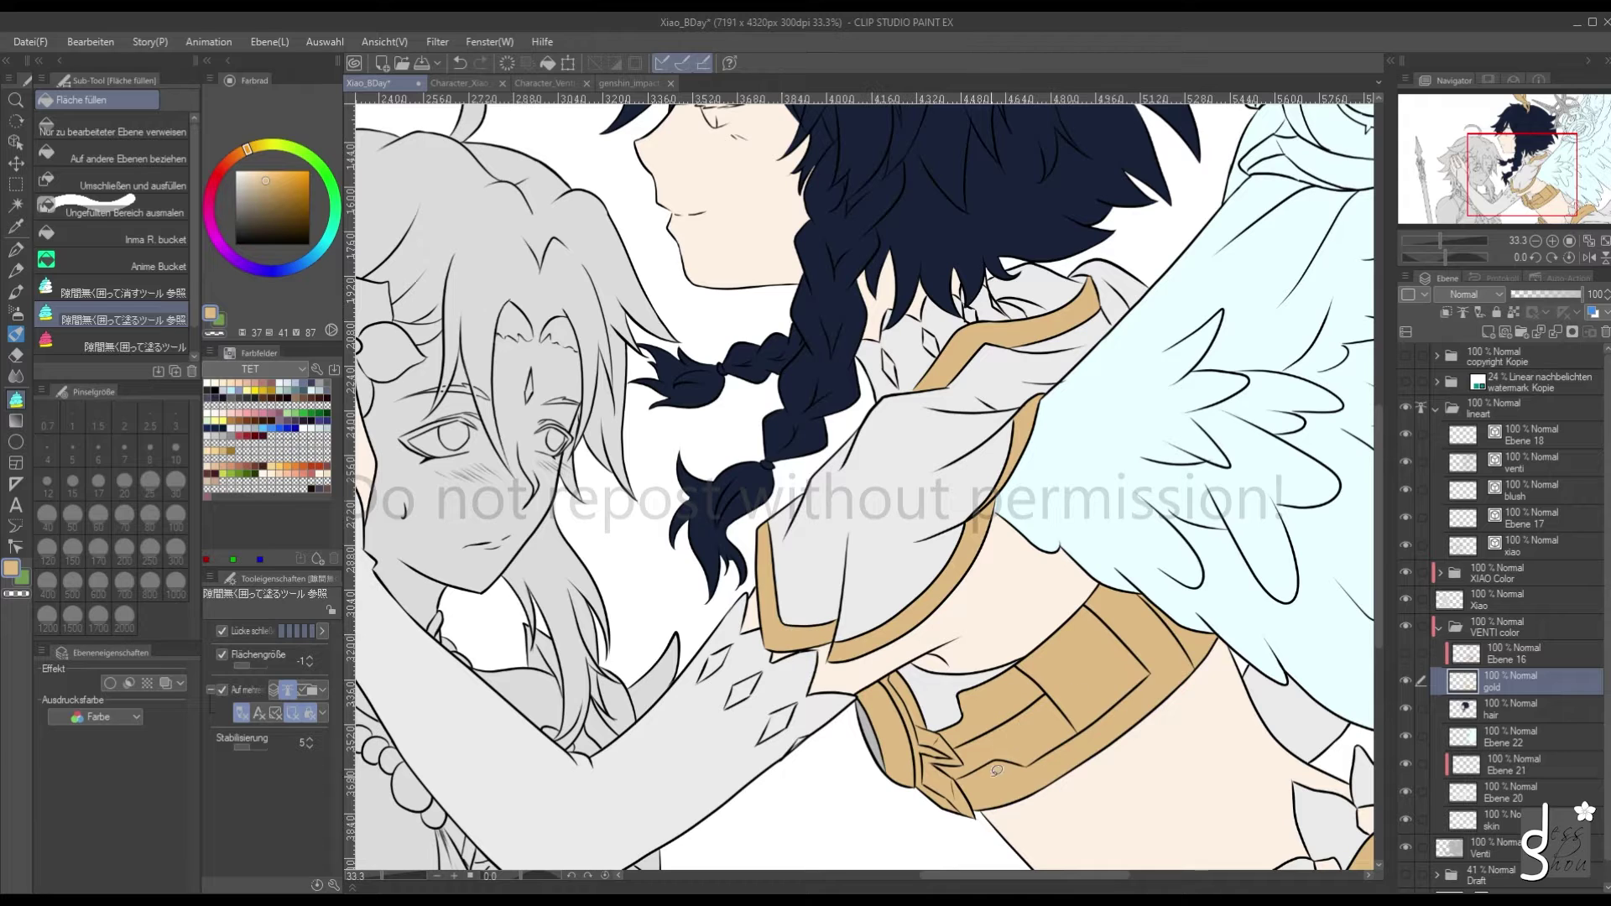
pyautogui.click(1406, 646)
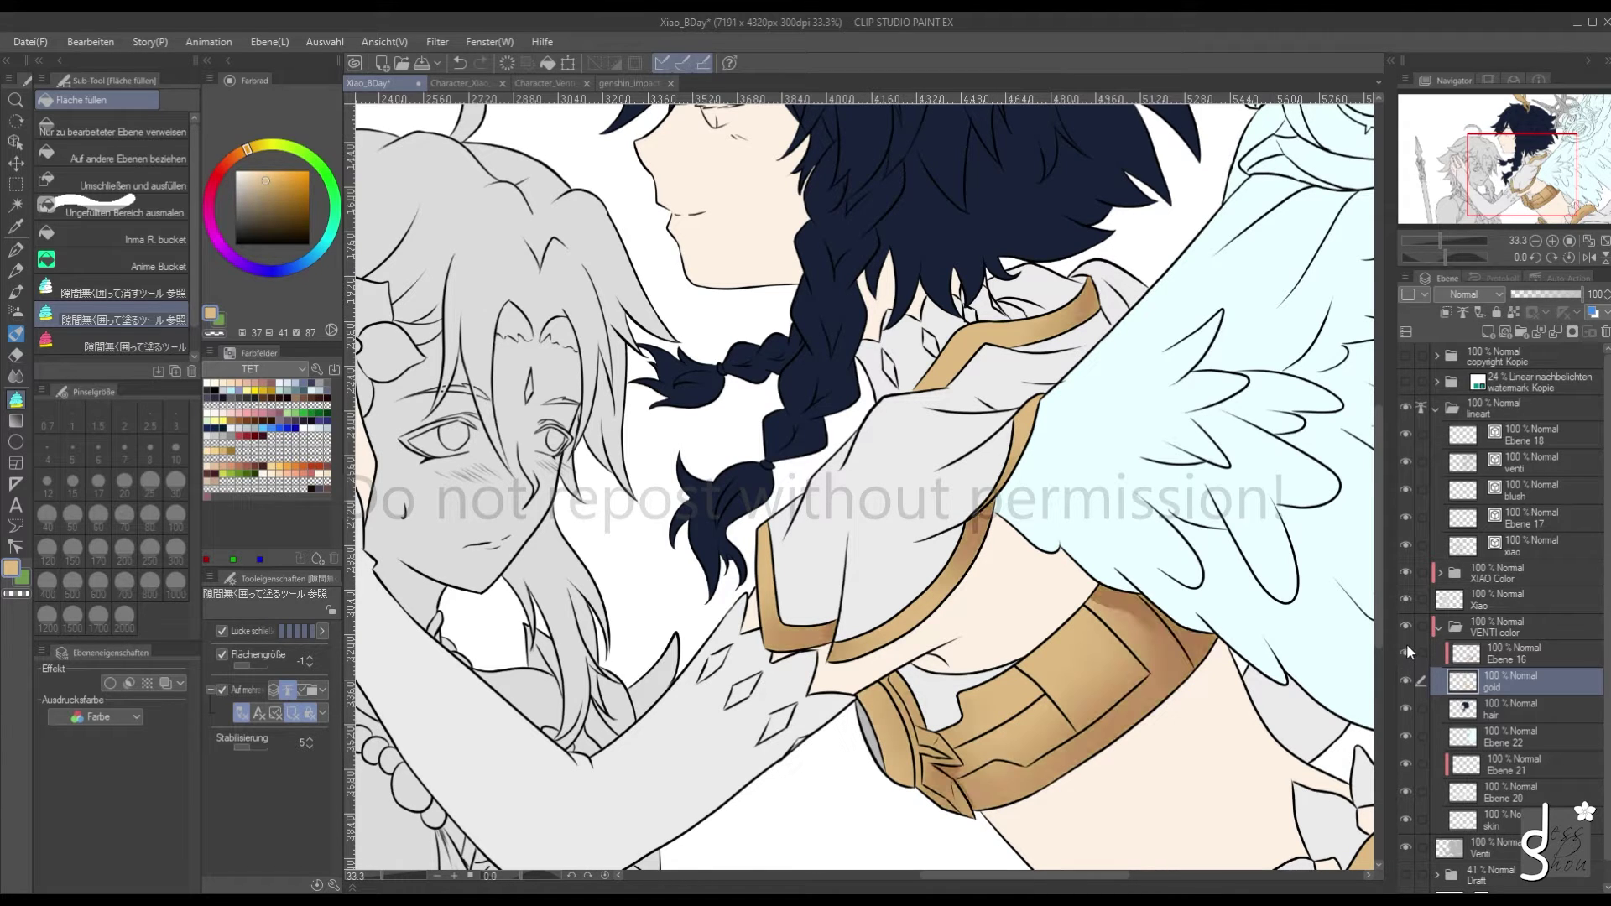
pyautogui.keyDown('alt'); pyautogui.click(1054, 317); pyautogui.keyUp('alt')
pyautogui.keyDown('alt'); pyautogui.click(959, 347); pyautogui.keyUp('alt')
pyautogui.keyDown('alt'); pyautogui.click(1028, 325); pyautogui.keyUp('alt')
pyautogui.click(1405, 653)
pyautogui.scroll(-6, 884, 672)
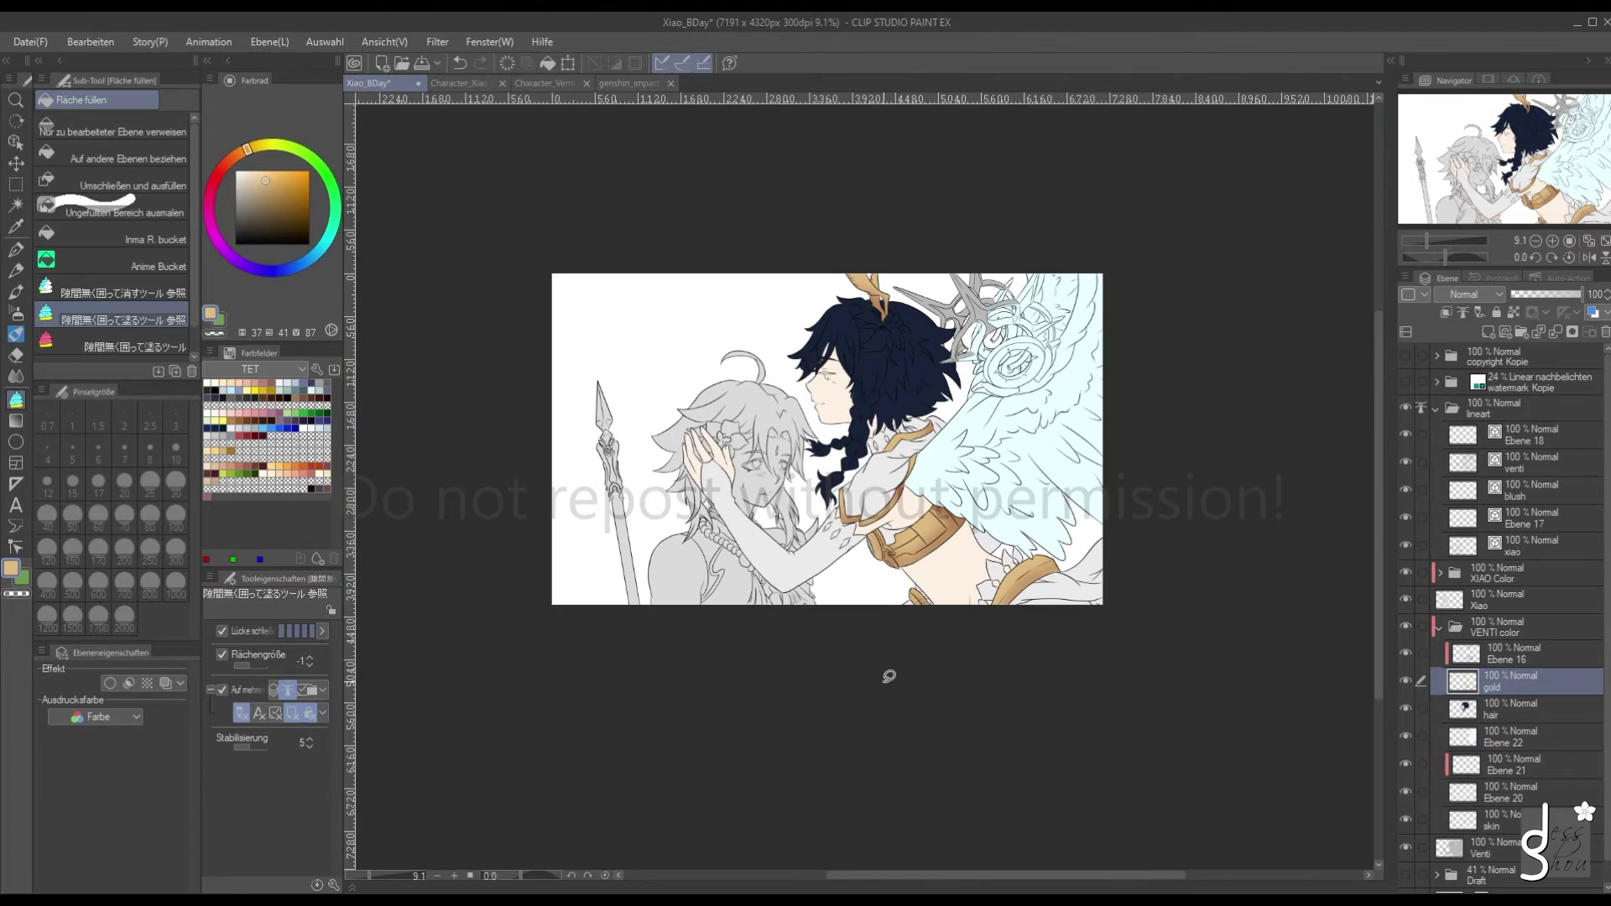
pyautogui.scroll(3, 850, 345)
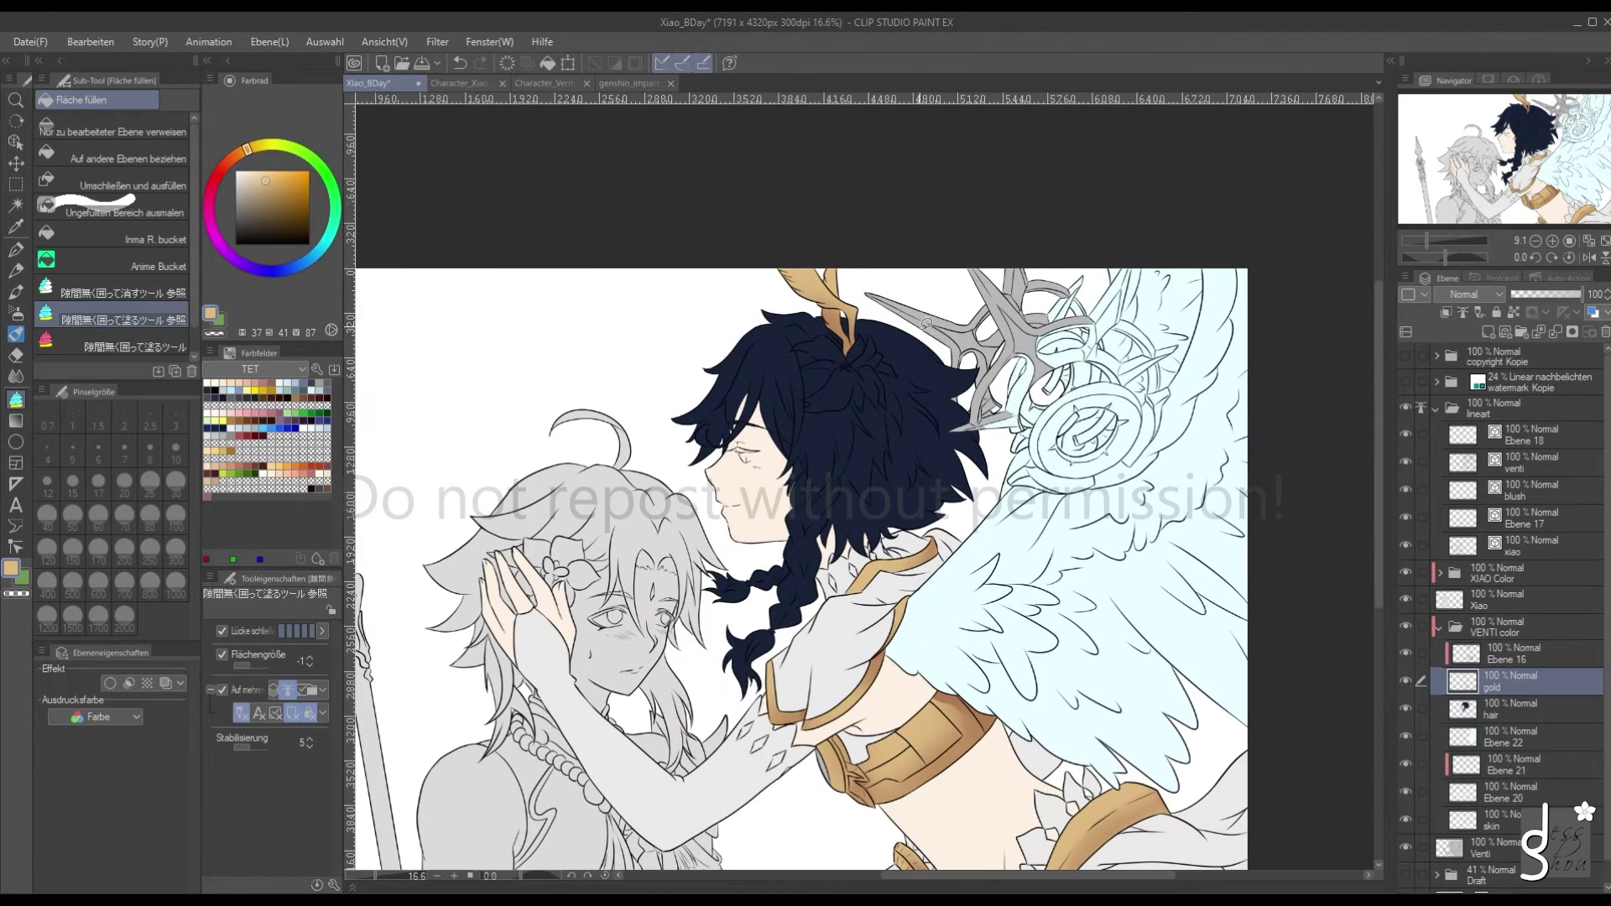
# Sample the halo's pale gold (hue 46, saturation 29, value 92) from the genshin_impact_0_63 reference and return to the Xiao_BDay illustration
pyautogui.click(629, 83)
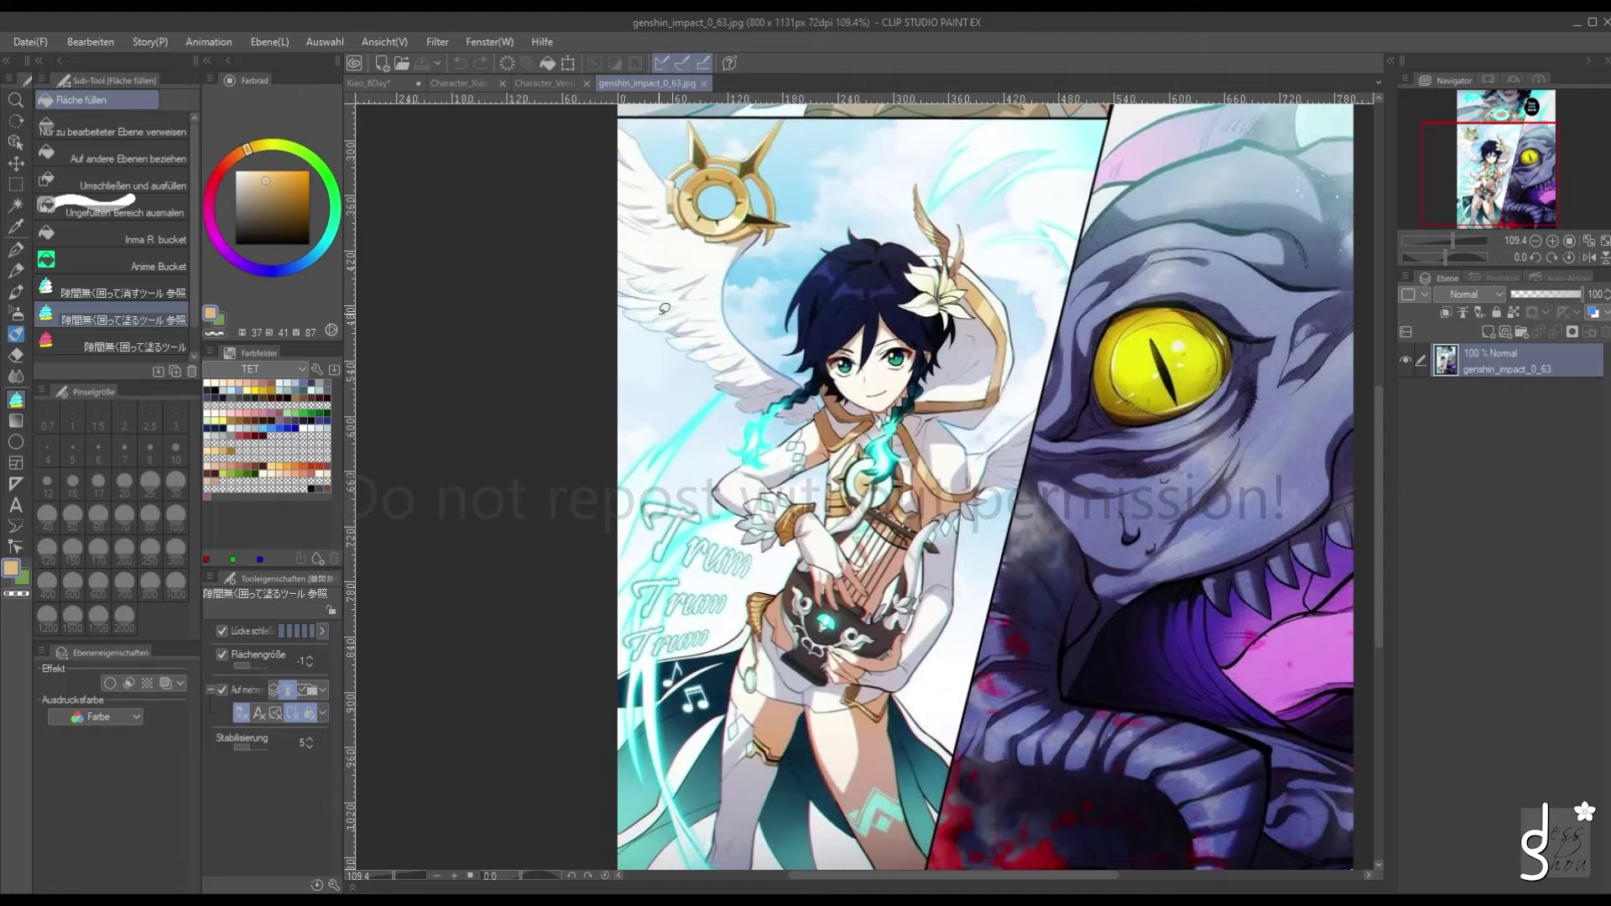
pyautogui.keyDown('alt'); pyautogui.click(692, 205); pyautogui.keyUp('alt')
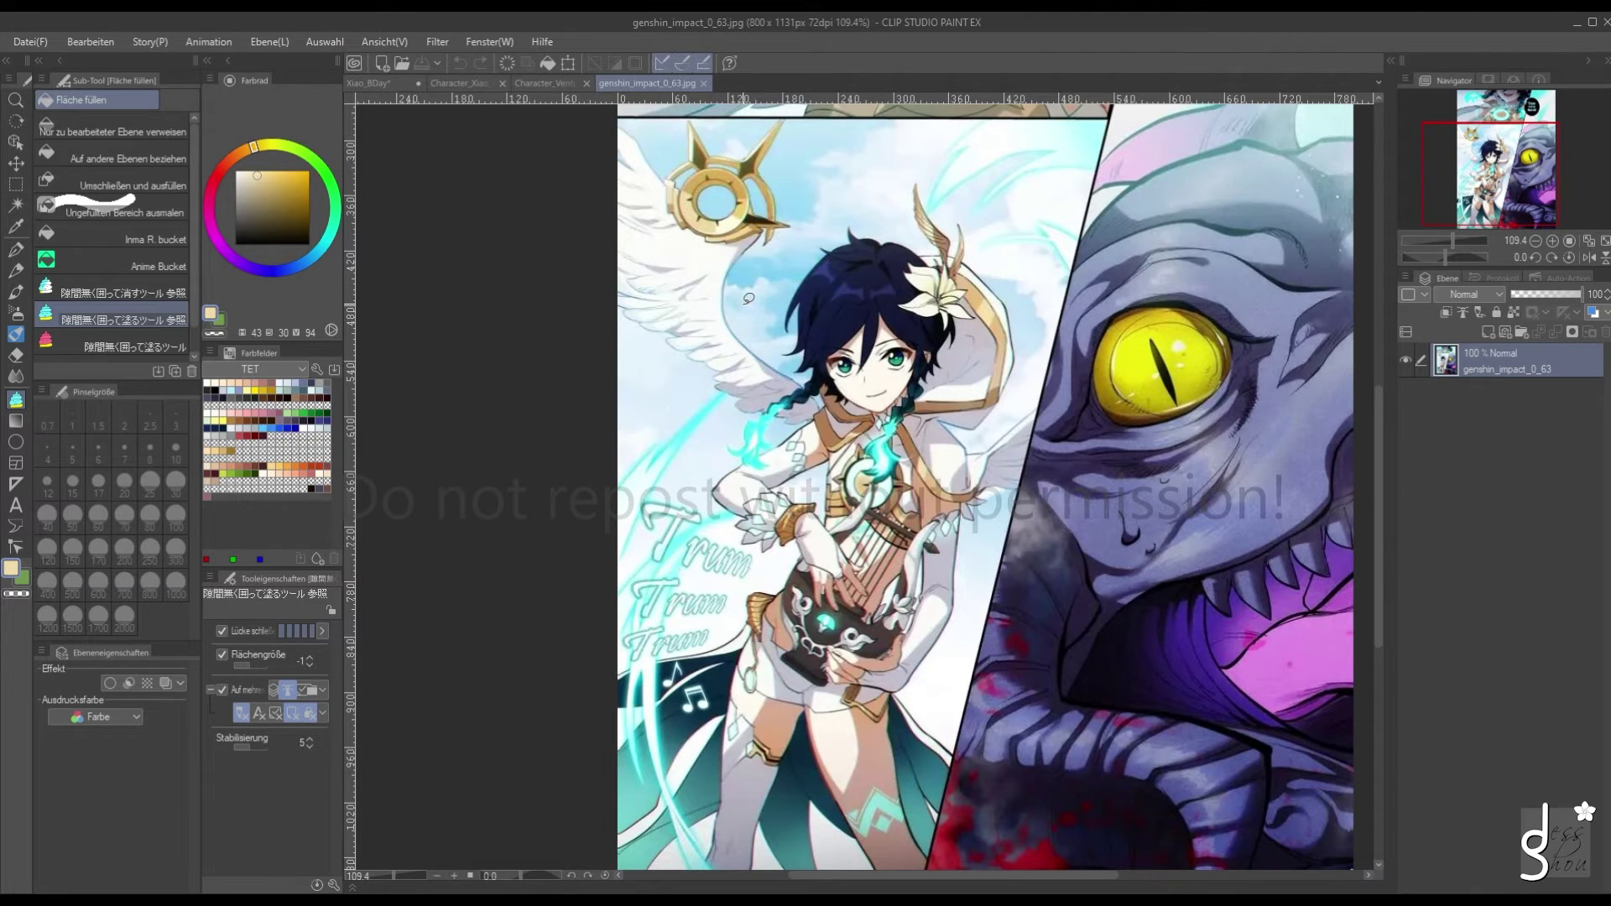
pyautogui.keyDown('alt'); pyautogui.click(693, 204); pyautogui.keyUp('alt')
pyautogui.click(369, 83)
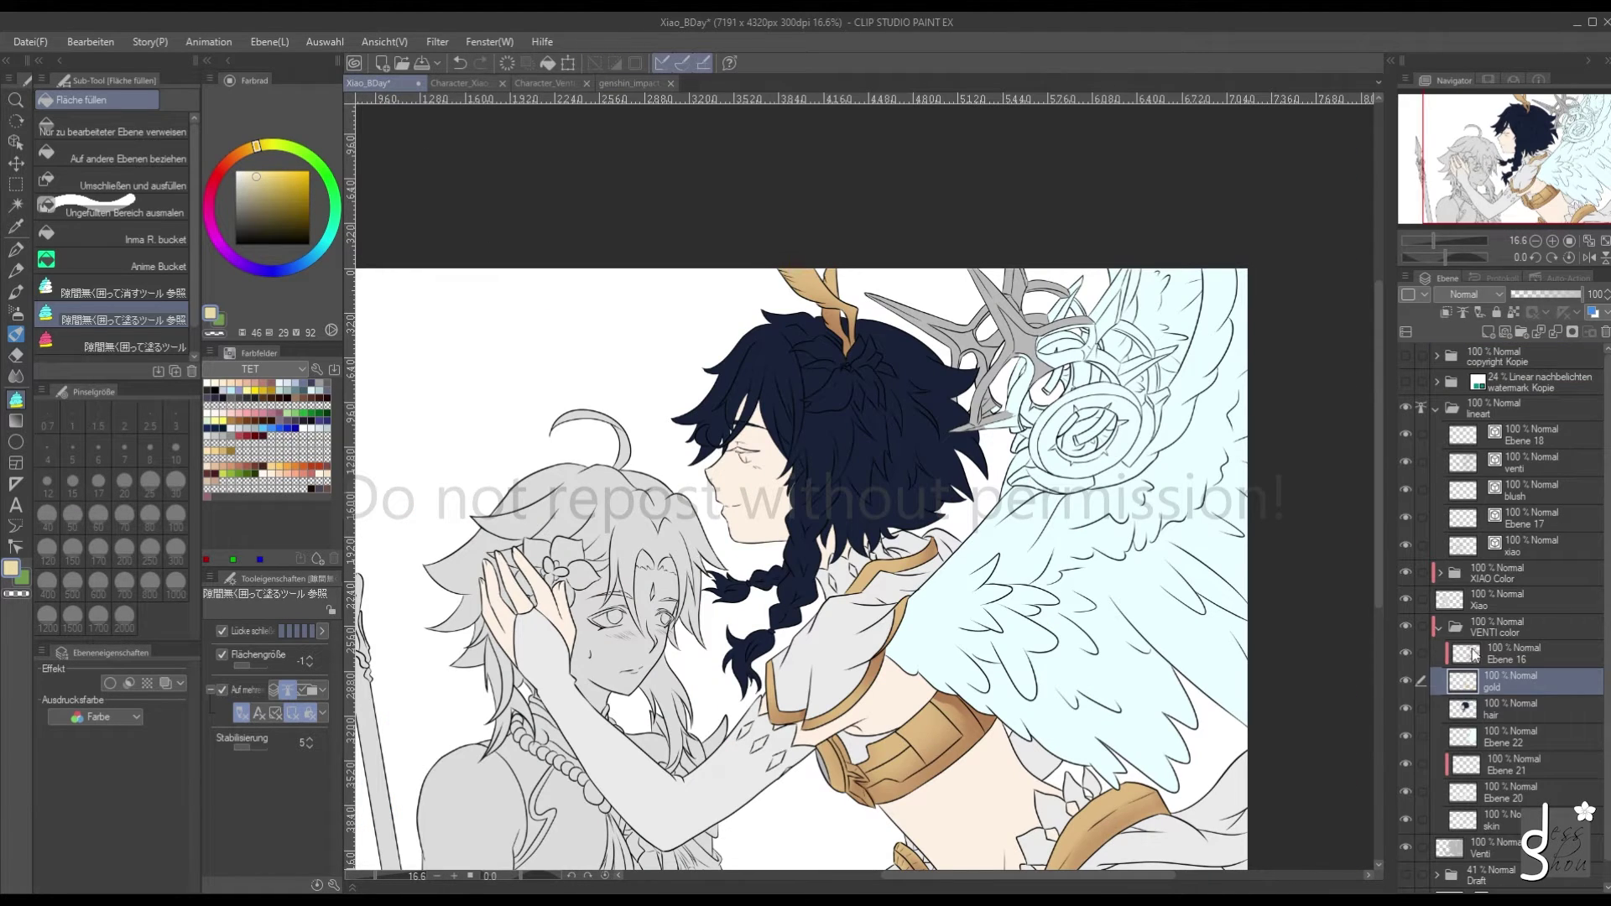
# Add a new layer above Ebene 16 and fill the large spiked part of the halo with the pale gold
pyautogui.click(1472, 655)
pyautogui.click(1489, 332)
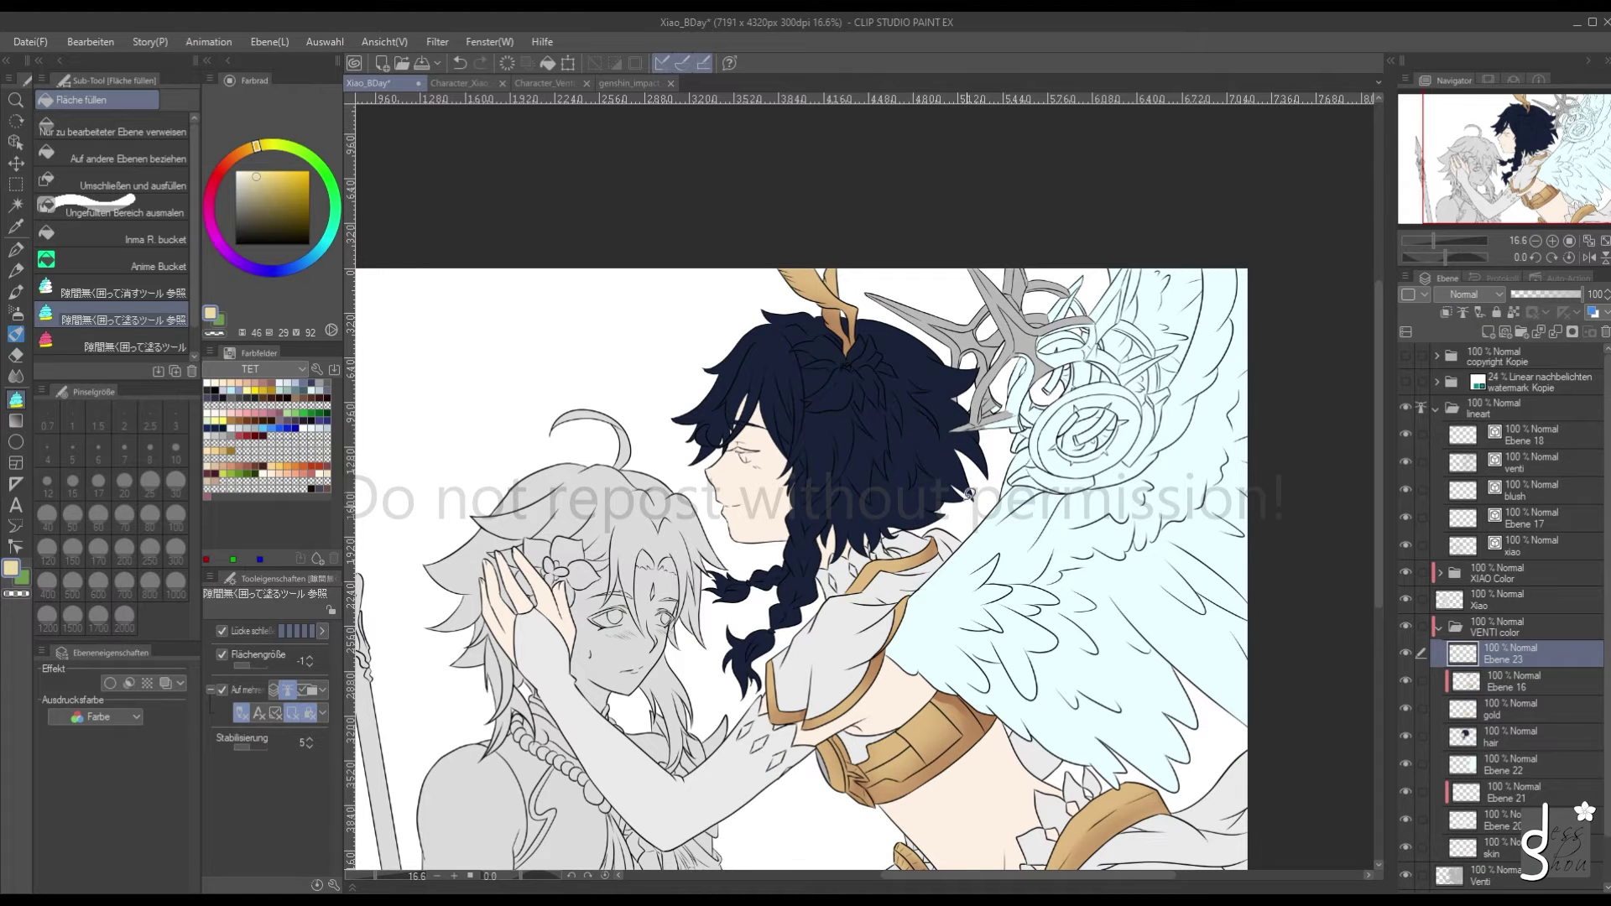
pyautogui.scroll(3, 949, 419)
pyautogui.moveTo(930, 336)
pyautogui.mouseDown()
pyautogui.moveTo(792, 199)
pyautogui.moveTo(958, 223)
pyautogui.moveTo(954, 169)
pyautogui.moveTo(1042, 156)
pyautogui.moveTo(1156, 185)
pyautogui.moveTo(1159, 214)
pyautogui.moveTo(1009, 478)
pyautogui.moveTo(941, 475)
pyautogui.moveTo(921, 454)
pyautogui.moveTo(943, 432)
pyautogui.moveTo(915, 385)
pyautogui.moveTo(927, 340)
pyautogui.mouseUp()
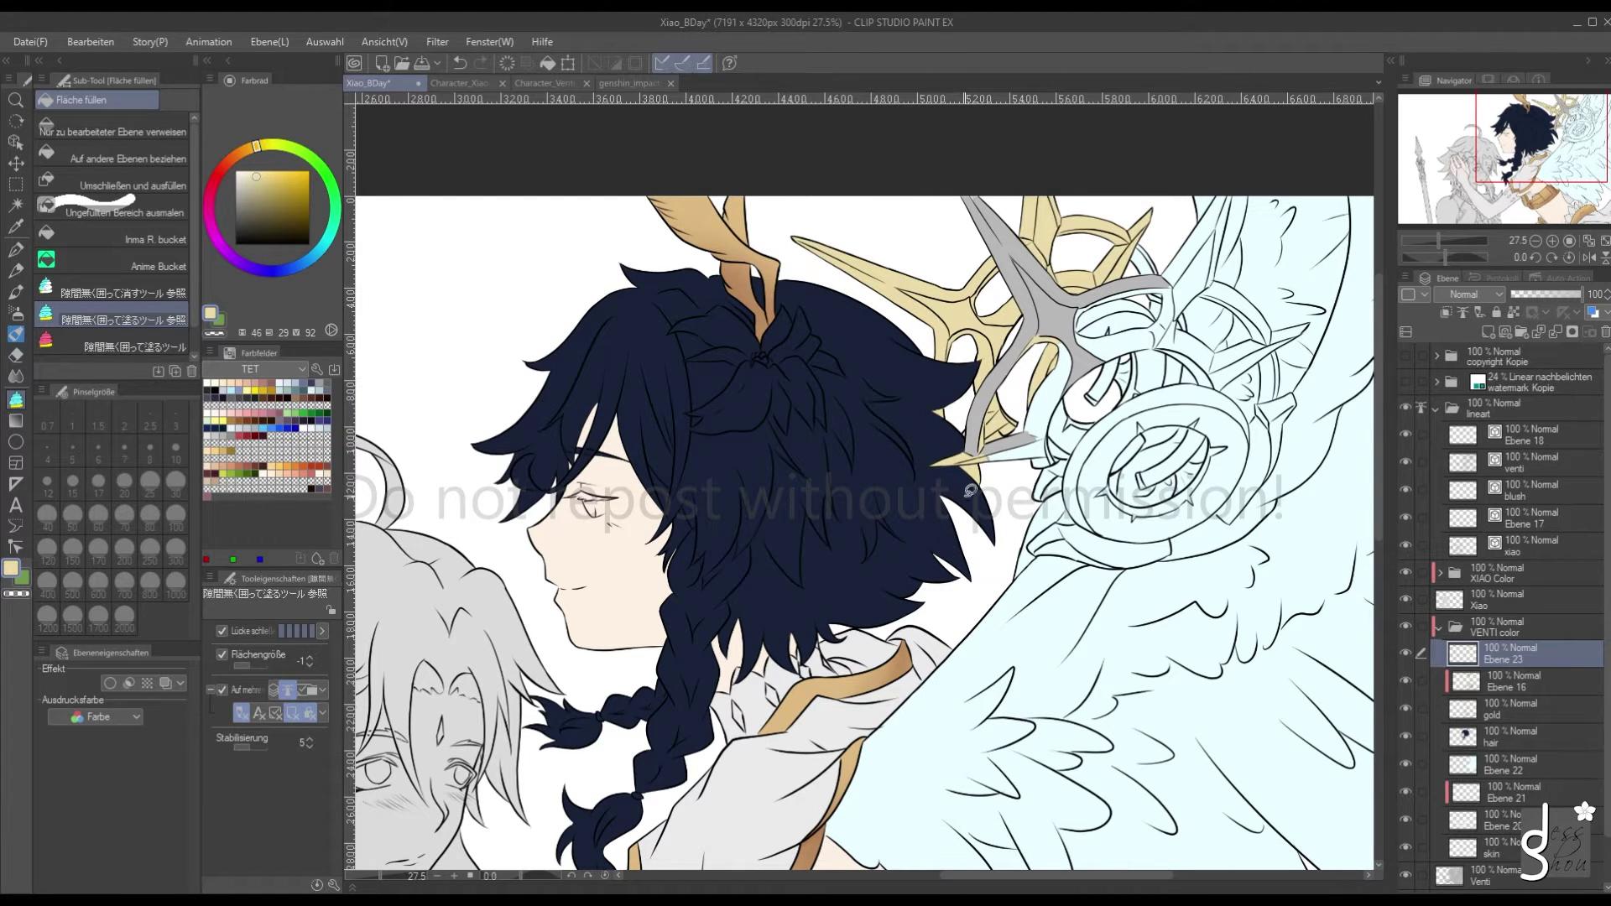
pyautogui.moveTo(998, 476)
pyautogui.mouseDown()
pyautogui.moveTo(958, 421)
pyautogui.moveTo(1005, 313)
pyautogui.moveTo(941, 197)
pyautogui.moveTo(971, 156)
pyautogui.moveTo(1057, 252)
pyautogui.moveTo(1086, 264)
pyautogui.moveTo(1131, 223)
pyautogui.moveTo(1168, 224)
pyautogui.moveTo(1188, 263)
pyautogui.moveTo(1148, 315)
pyautogui.moveTo(1168, 331)
pyautogui.moveTo(1116, 414)
pyautogui.moveTo(1049, 470)
pyautogui.moveTo(1002, 477)
pyautogui.mouseUp()
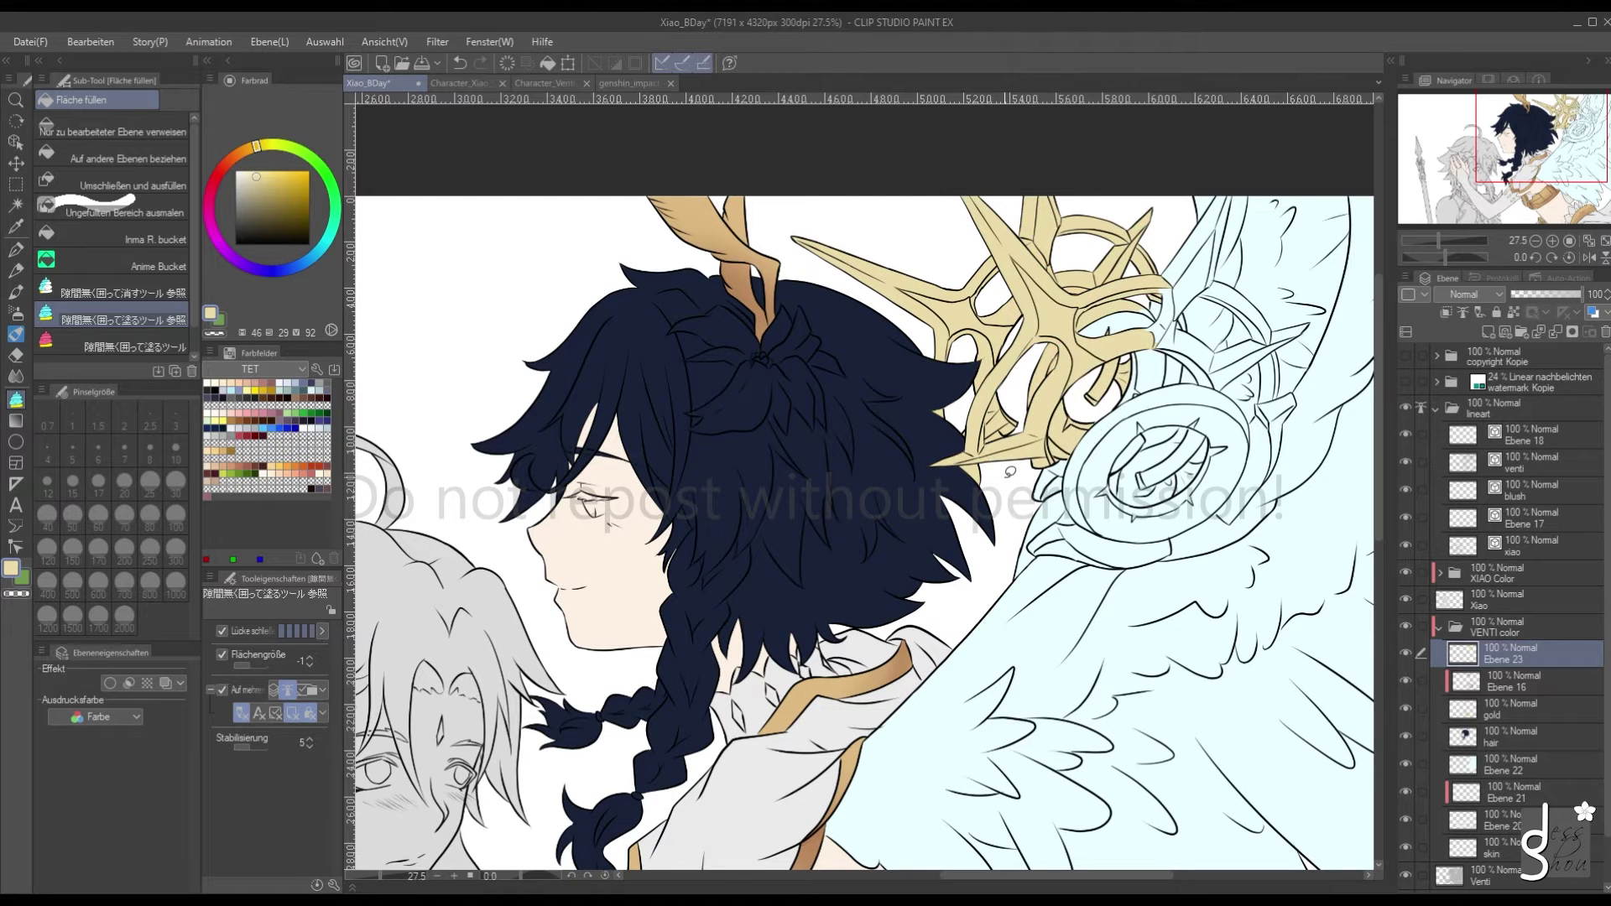
pyautogui.scroll(-3, 909, 416)
# Fill the curved ring section behind the halo's large spikes, beside the wing, with pale gold
pyautogui.scroll(2, 909, 415)
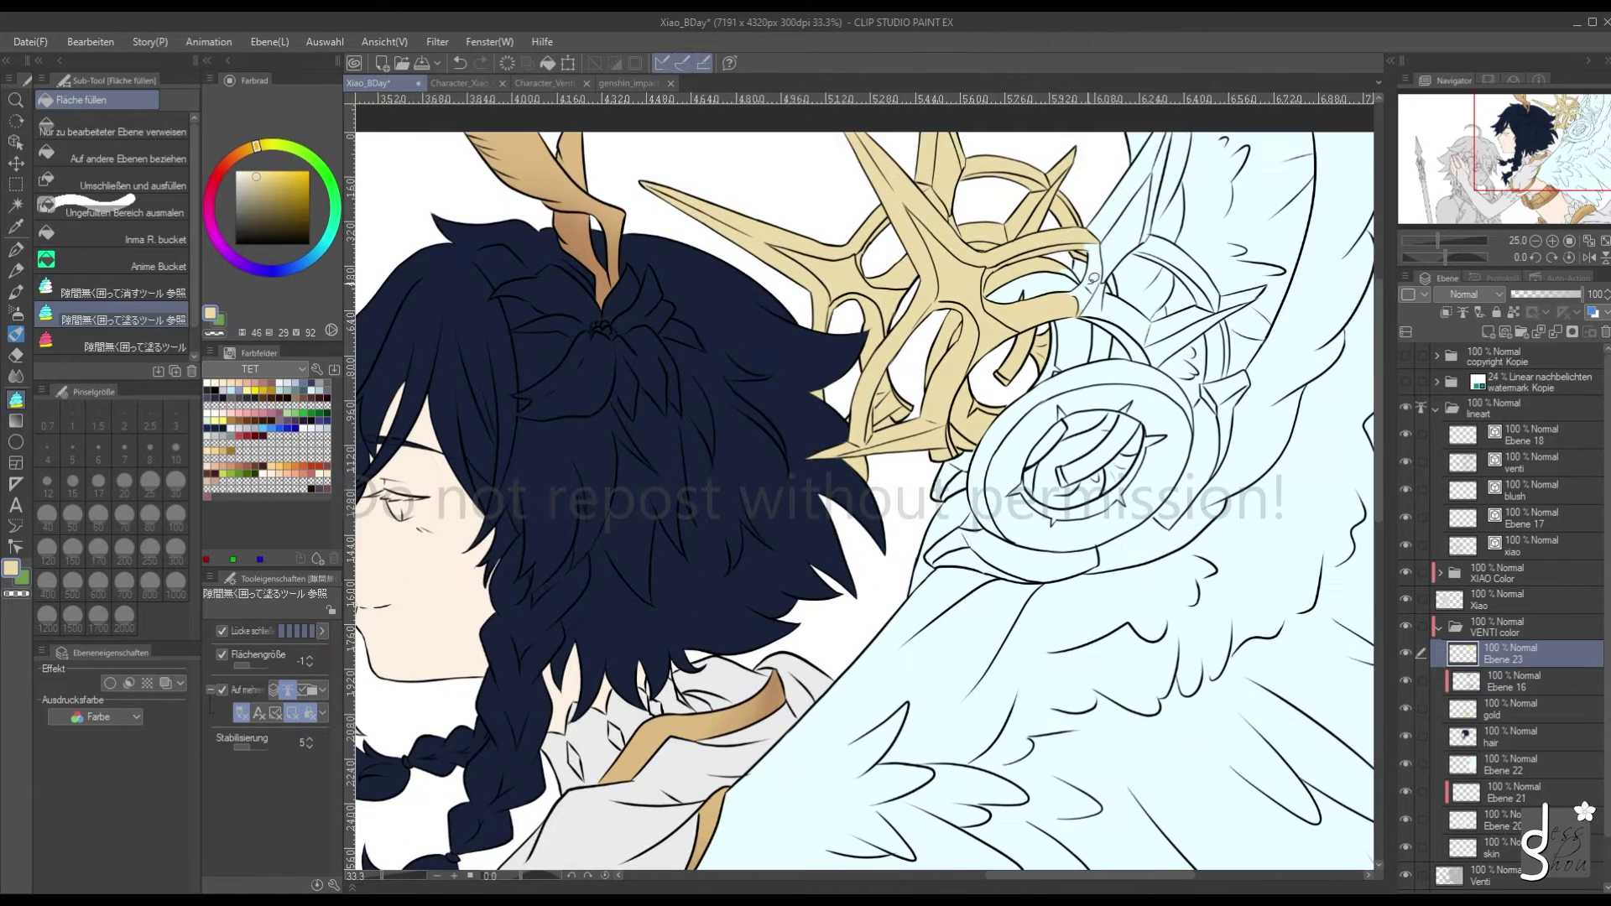
pyautogui.scroll(1, 1045, 277)
pyautogui.moveTo(1055, 286)
pyautogui.mouseDown()
pyautogui.moveTo(1089, 288)
pyautogui.moveTo(1045, 235)
pyautogui.mouseUp()
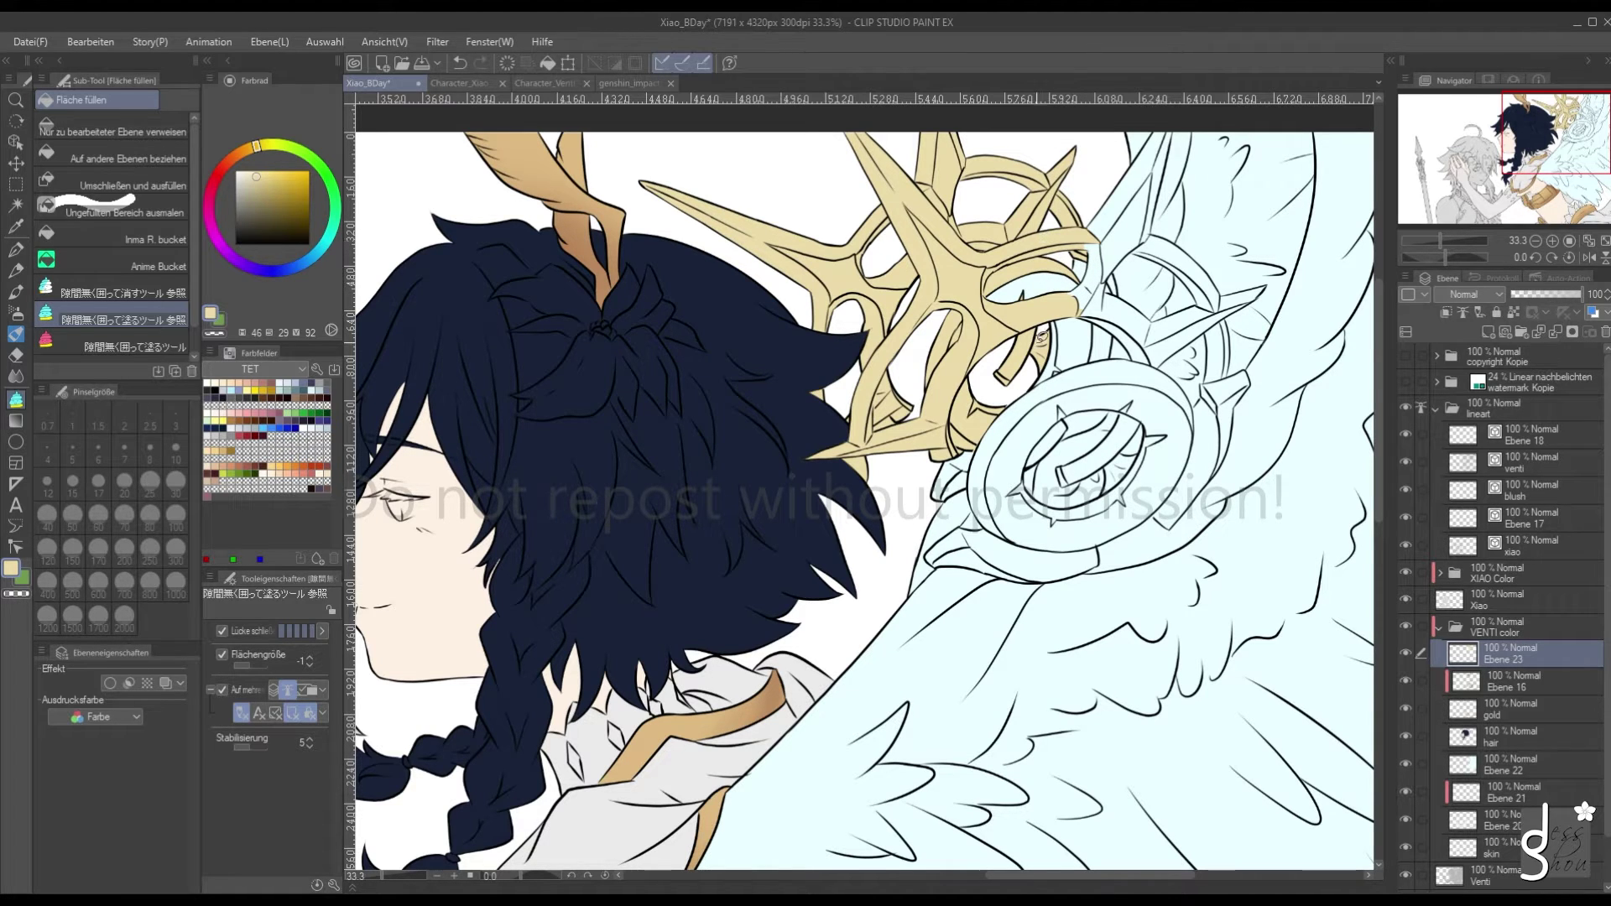
pyautogui.moveTo(1041, 294)
pyautogui.mouseDown()
pyautogui.moveTo(1017, 401)
pyautogui.moveTo(1102, 380)
pyautogui.moveTo(1121, 356)
pyautogui.moveTo(1130, 287)
pyautogui.moveTo(1048, 232)
pyautogui.mouseUp()
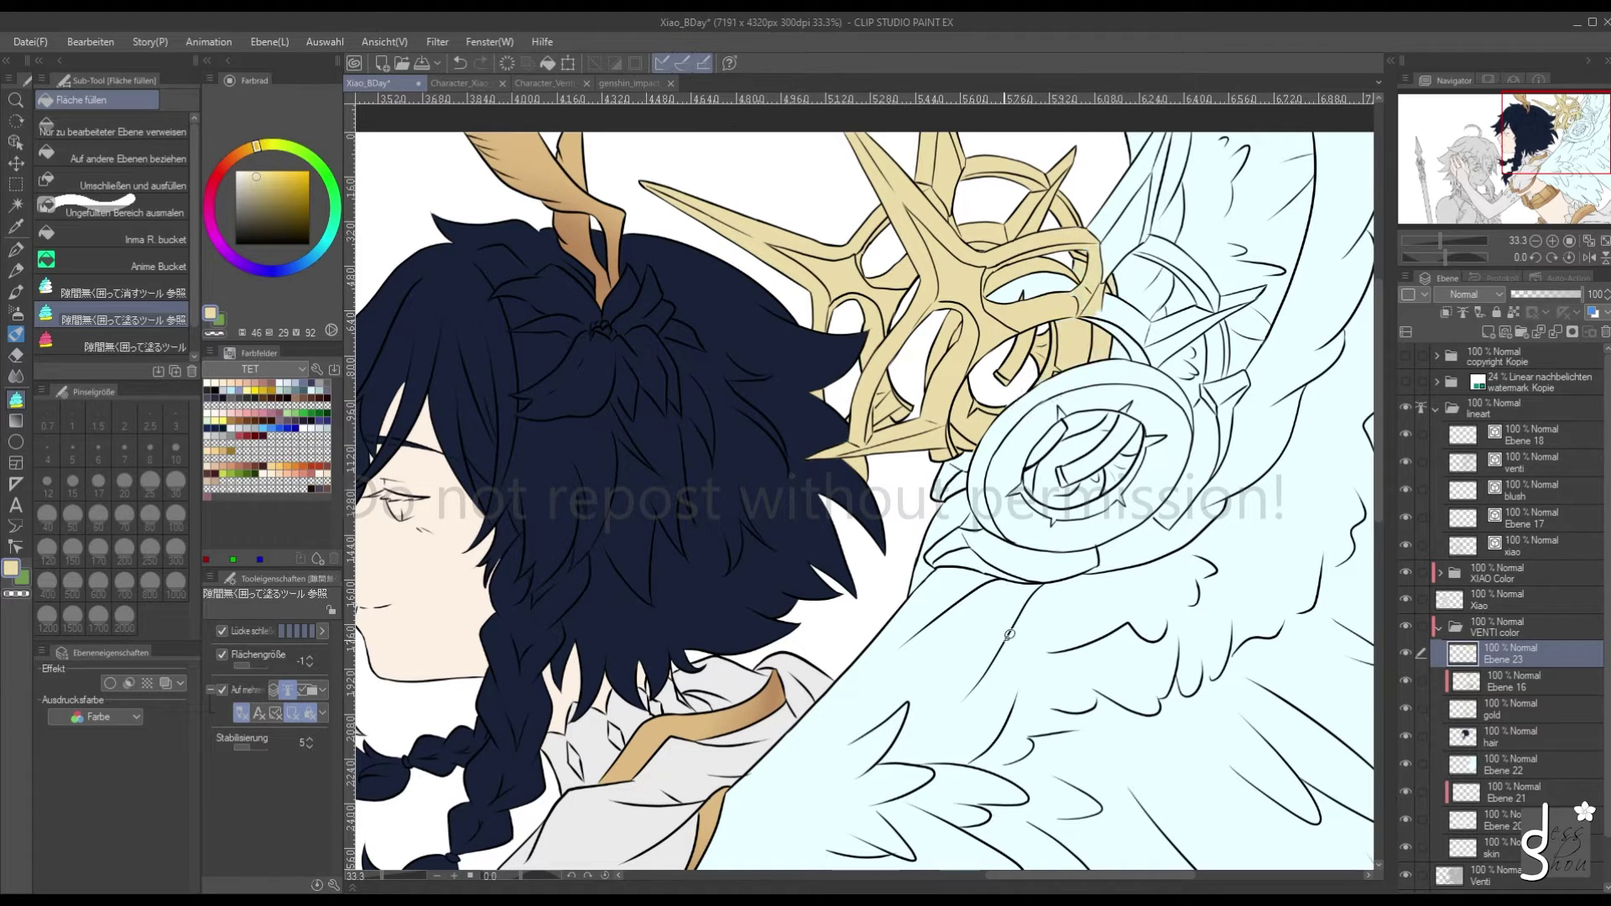
# Fill the halo's remaining spike and outer ring pieces over the wing with pale gold, including the bar beside the round disc
pyautogui.scroll(-2, 899, 308)
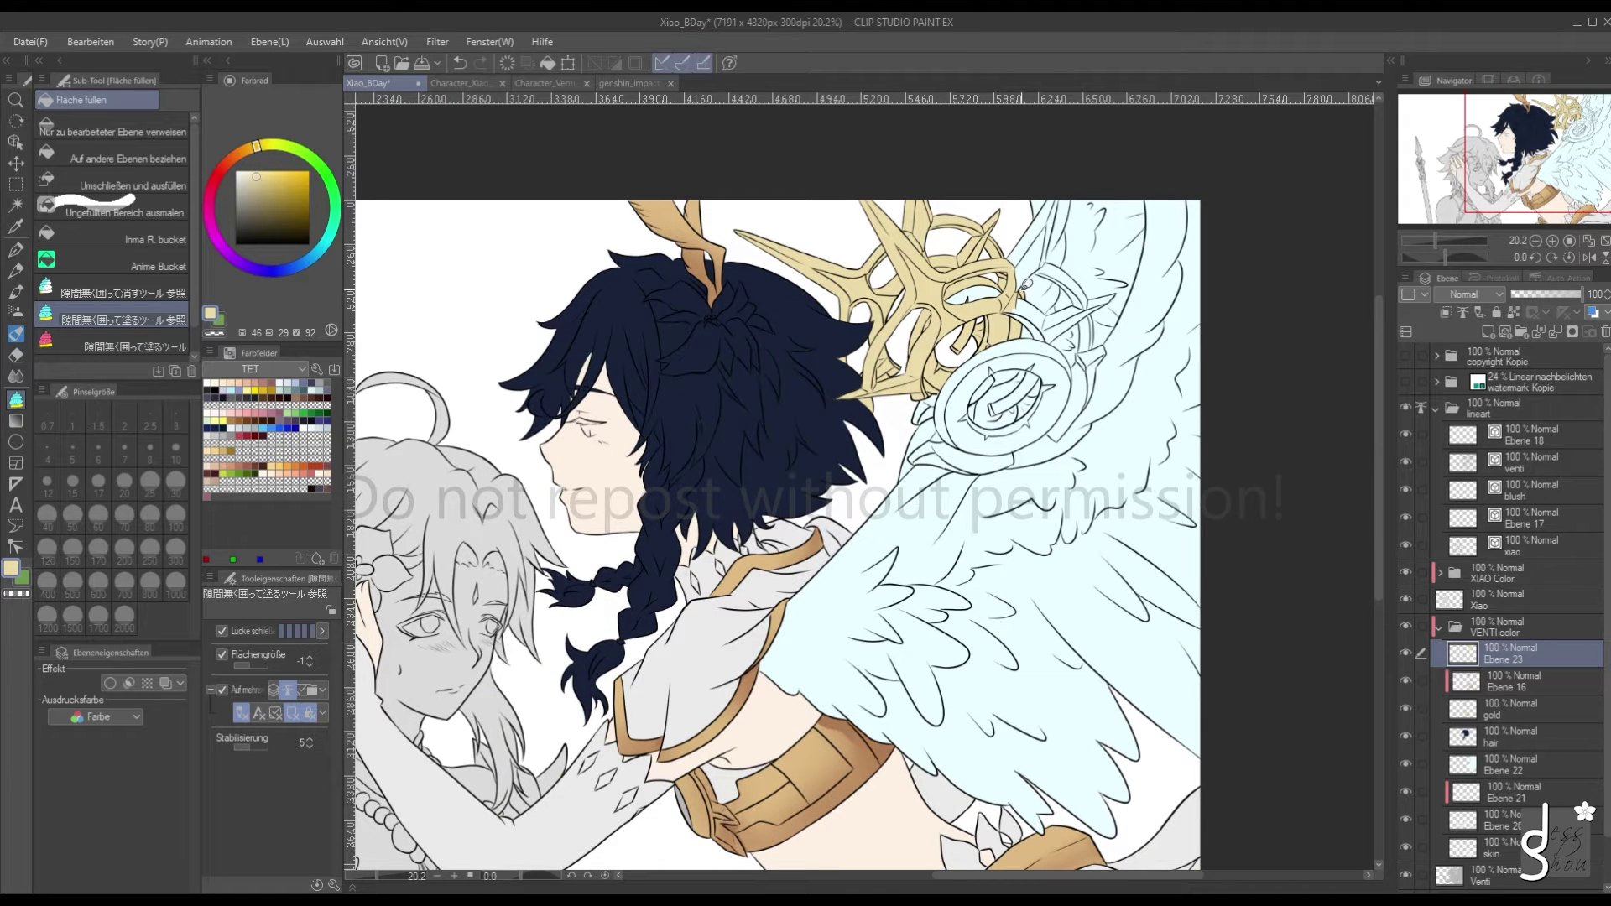
pyautogui.scroll(2, 1024, 285)
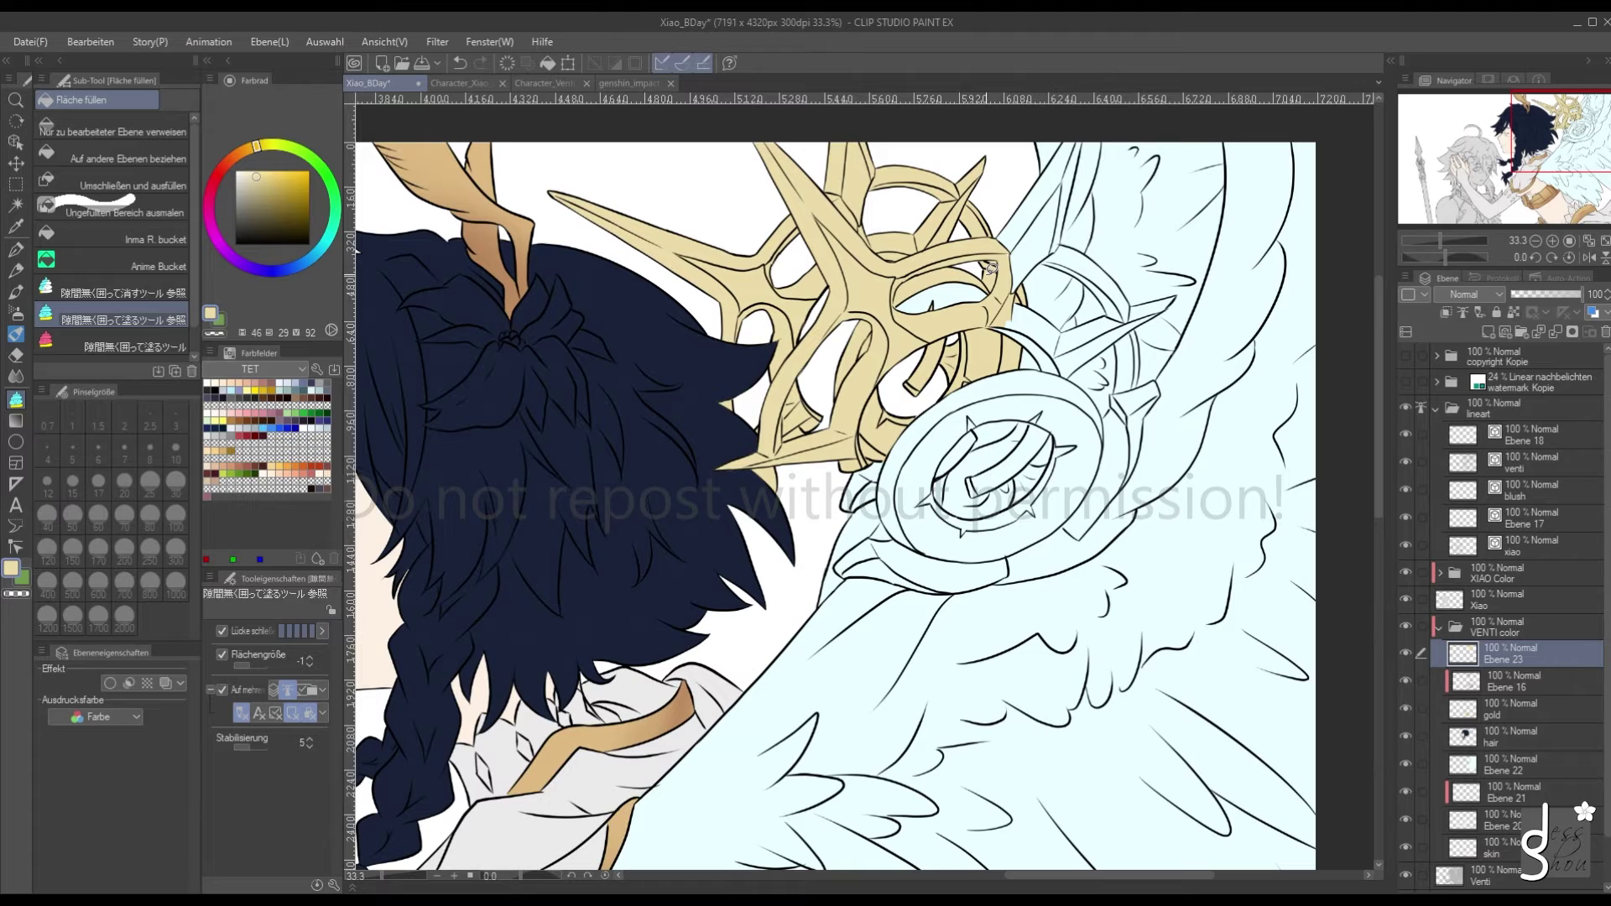
pyautogui.moveTo(1004, 295)
pyautogui.mouseDown()
pyautogui.moveTo(1050, 267)
pyautogui.moveTo(1091, 153)
pyautogui.moveTo(1062, 128)
pyautogui.moveTo(1008, 203)
pyautogui.moveTo(1178, 282)
pyautogui.moveTo(1145, 392)
pyautogui.moveTo(1123, 407)
pyautogui.moveTo(1119, 357)
pyautogui.moveTo(1055, 384)
pyautogui.moveTo(987, 324)
pyautogui.moveTo(999, 276)
pyautogui.moveTo(1050, 274)
pyautogui.moveTo(1034, 222)
pyautogui.mouseUp()
pyautogui.scroll(-1, 803, 168)
pyautogui.scroll(1, 1058, 296)
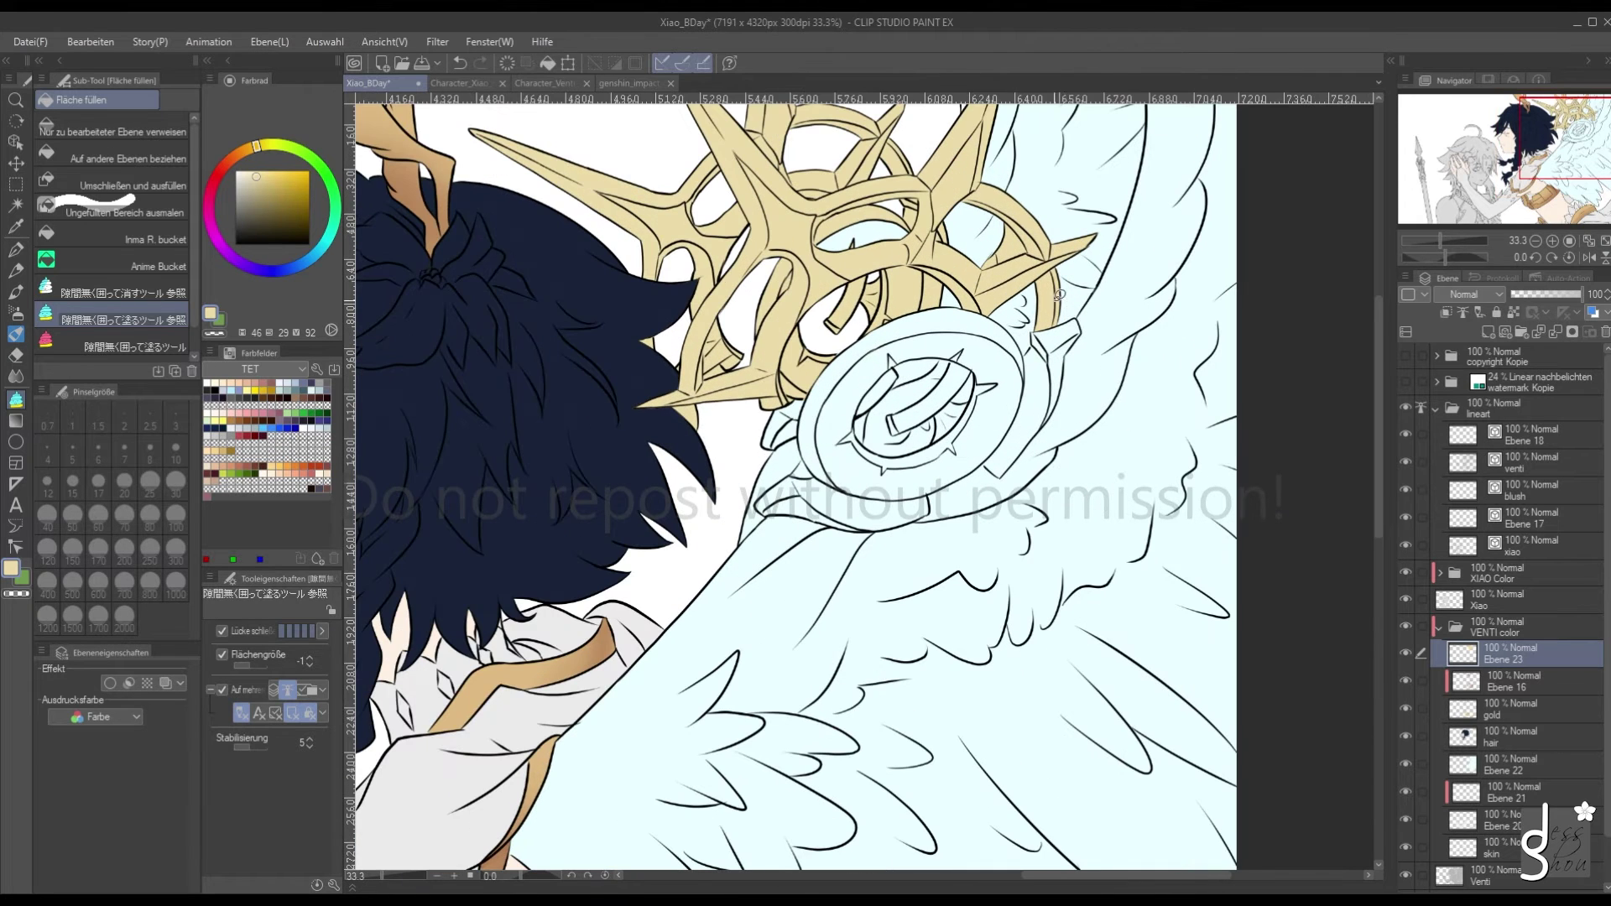
pyautogui.moveTo(1062, 305)
pyautogui.mouseDown()
pyautogui.moveTo(973, 445)
pyautogui.moveTo(1034, 457)
pyautogui.moveTo(1108, 338)
pyautogui.moveTo(1064, 309)
pyautogui.mouseUp()
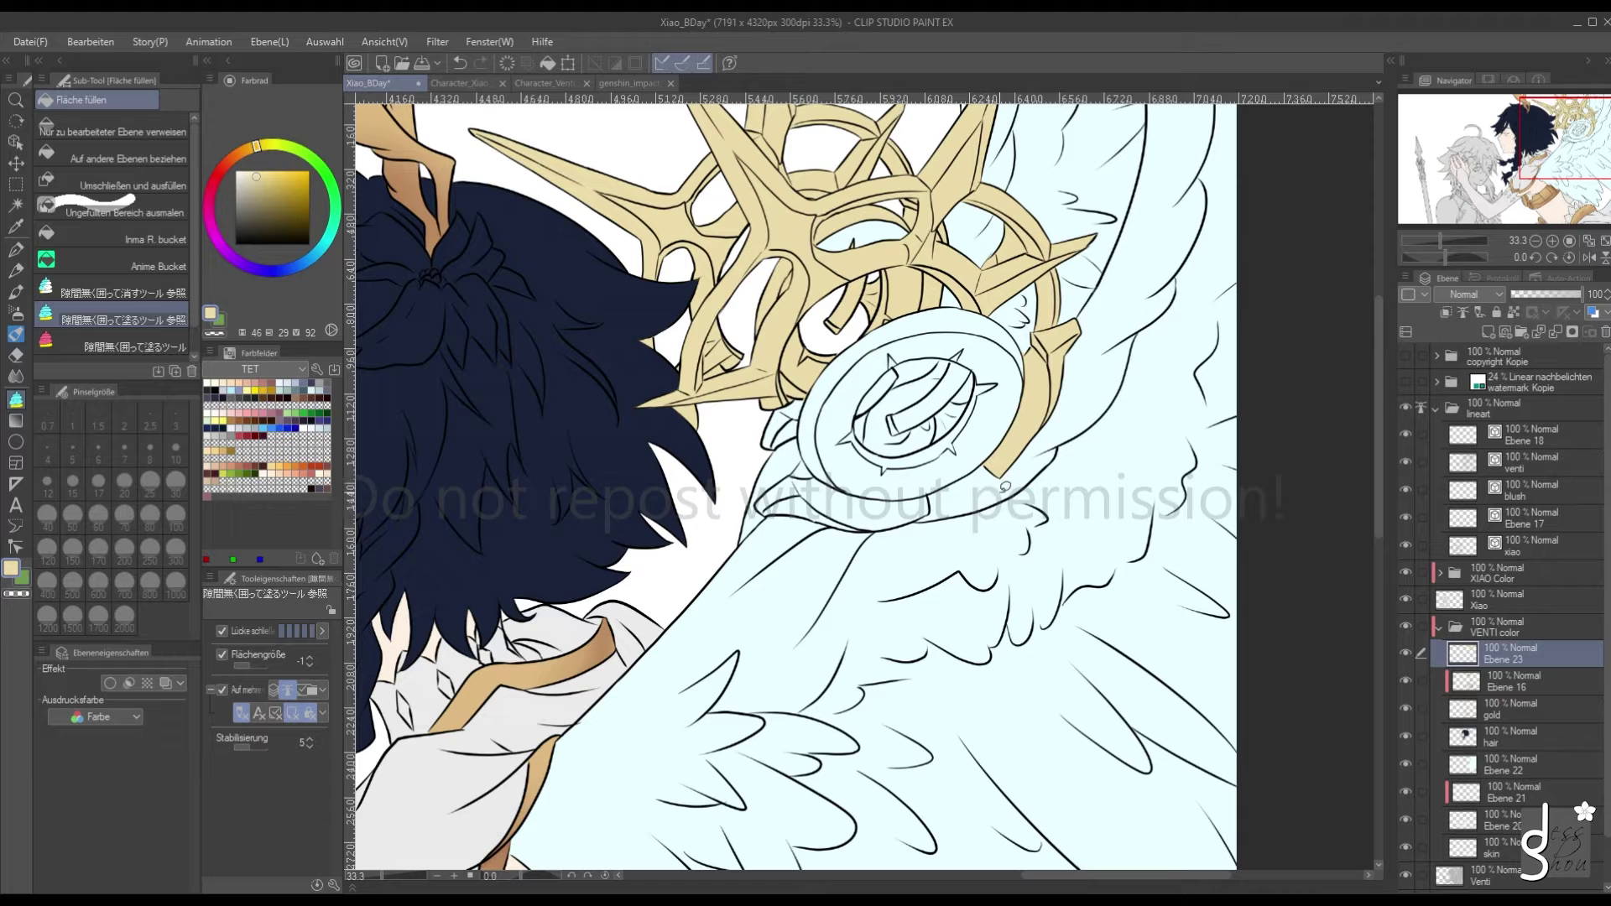
# Fill the curved bars inside the halo's round disc with pale gold and undo the fill that covers the gaps between them
pyautogui.moveTo(883, 402)
pyautogui.mouseDown()
pyautogui.moveTo(915, 379)
pyautogui.moveTo(885, 400)
pyautogui.moveTo(887, 438)
pyautogui.moveTo(929, 426)
pyautogui.moveTo(971, 390)
pyautogui.moveTo(952, 353)
pyautogui.moveTo(907, 383)
pyautogui.moveTo(982, 412)
pyautogui.moveTo(935, 389)
pyautogui.mouseUp()
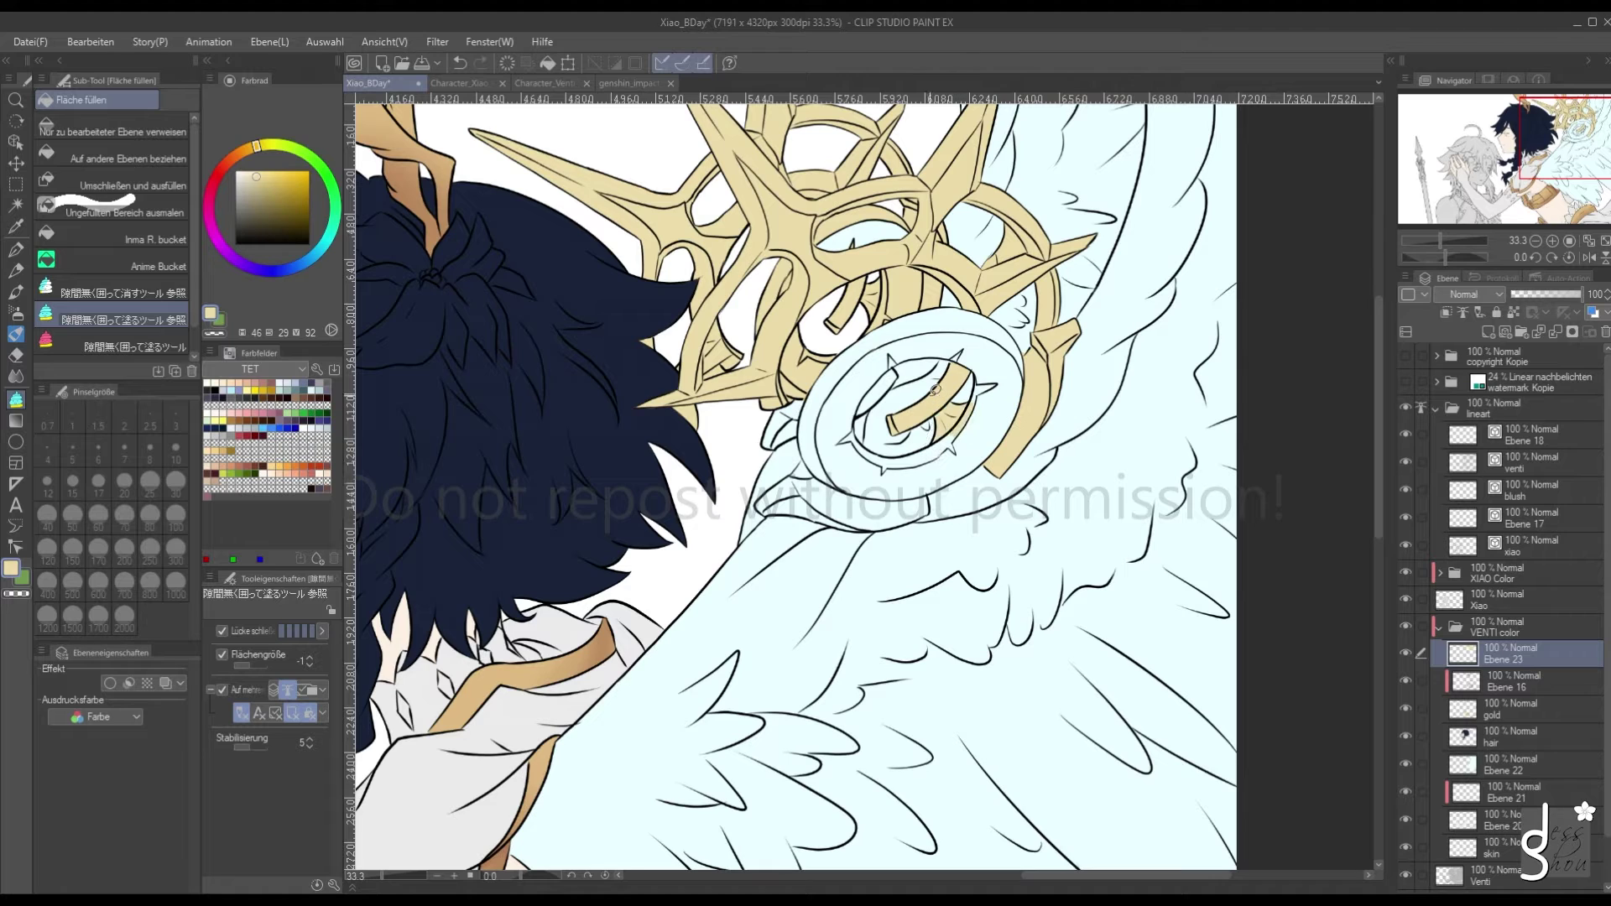
pyautogui.moveTo(891, 338)
pyautogui.mouseDown()
pyautogui.moveTo(906, 360)
pyautogui.moveTo(864, 416)
pyautogui.moveTo(904, 339)
pyautogui.mouseUp()
pyautogui.moveTo(893, 354)
pyautogui.mouseDown()
pyautogui.moveTo(932, 272)
pyautogui.moveTo(1015, 294)
pyautogui.moveTo(1041, 409)
pyautogui.moveTo(982, 488)
pyautogui.moveTo(937, 511)
pyautogui.moveTo(808, 480)
pyautogui.moveTo(785, 360)
pyautogui.moveTo(843, 309)
pyautogui.moveTo(891, 359)
pyautogui.mouseUp()
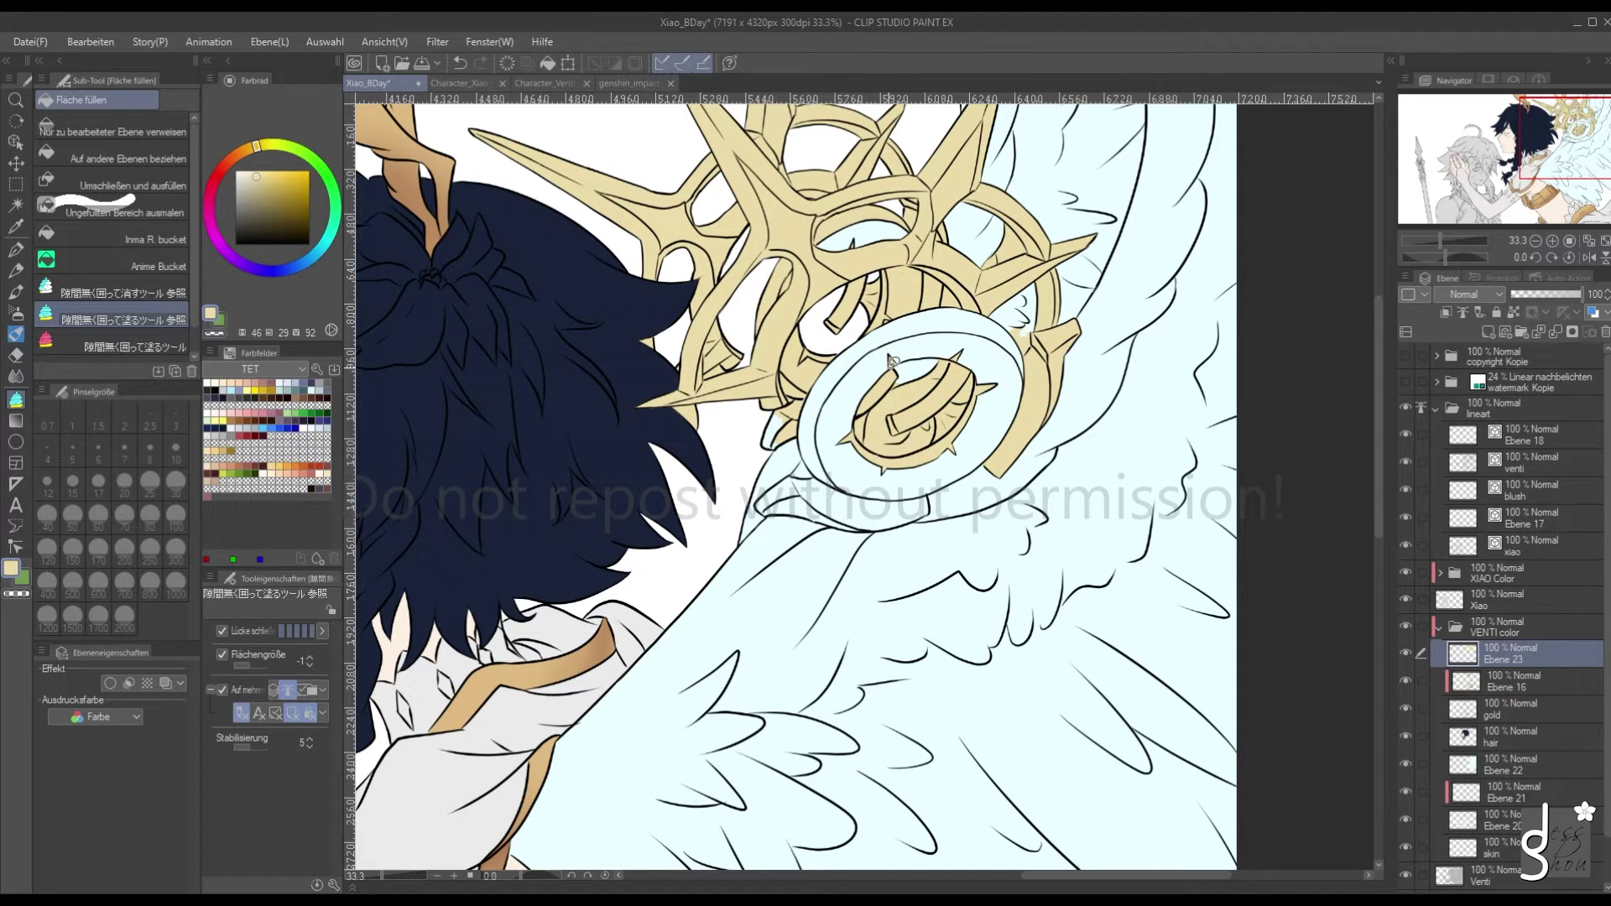
pyautogui.click(459, 62)
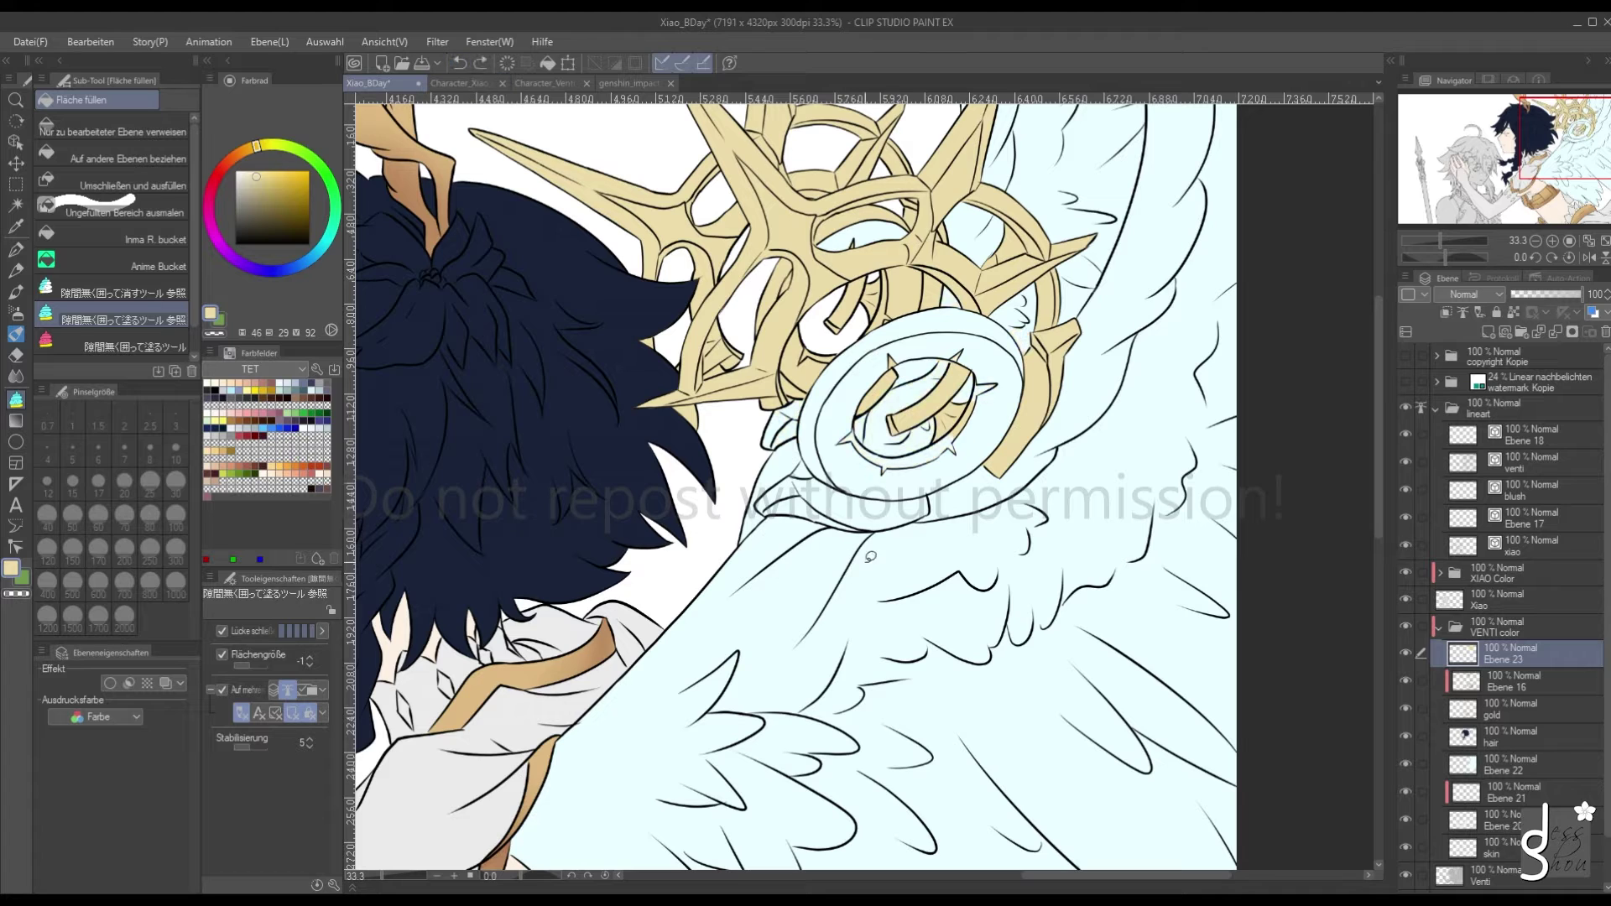
# Fill the round disc's thorned inner ring, its outer rim and the band between them with pale gold
pyautogui.moveTo(944, 436)
pyautogui.mouseDown()
pyautogui.moveTo(855, 416)
pyautogui.moveTo(833, 433)
pyautogui.moveTo(868, 470)
pyautogui.moveTo(954, 479)
pyautogui.moveTo(1020, 379)
pyautogui.moveTo(975, 353)
pyautogui.moveTo(933, 422)
pyautogui.mouseUp()
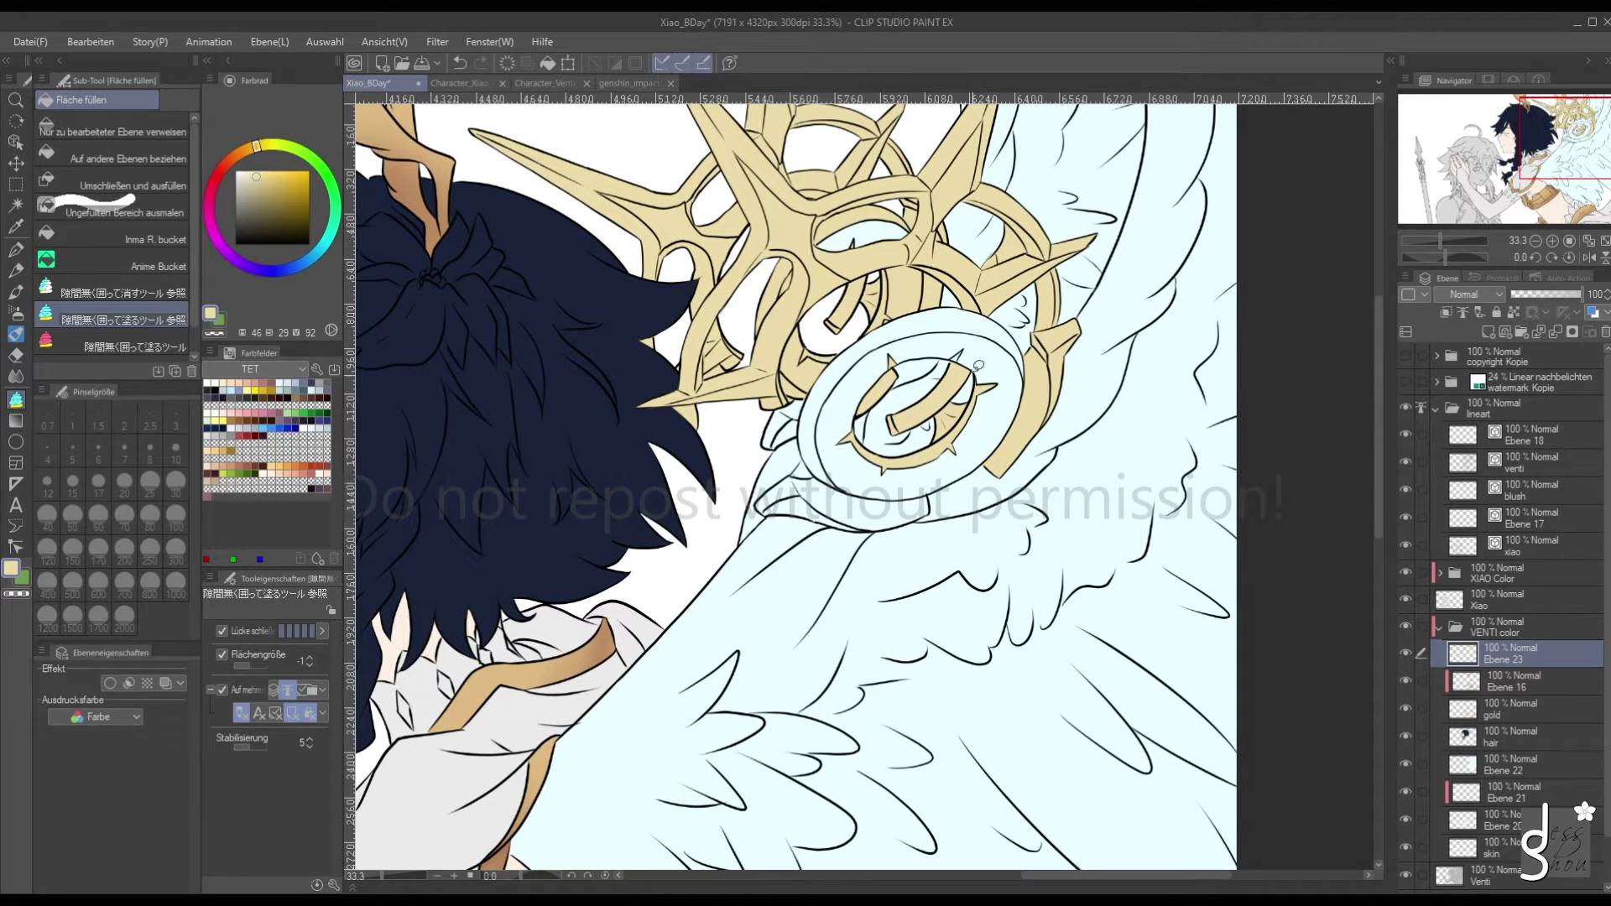
pyautogui.moveTo(853, 481)
pyautogui.mouseDown()
pyautogui.moveTo(880, 354)
pyautogui.moveTo(933, 335)
pyautogui.moveTo(996, 356)
pyautogui.moveTo(1021, 390)
pyautogui.moveTo(1037, 367)
pyautogui.moveTo(1020, 321)
pyautogui.moveTo(952, 294)
pyautogui.moveTo(886, 312)
pyautogui.moveTo(839, 352)
pyautogui.moveTo(806, 392)
pyautogui.moveTo(791, 455)
pyautogui.moveTo(854, 485)
pyautogui.mouseUp()
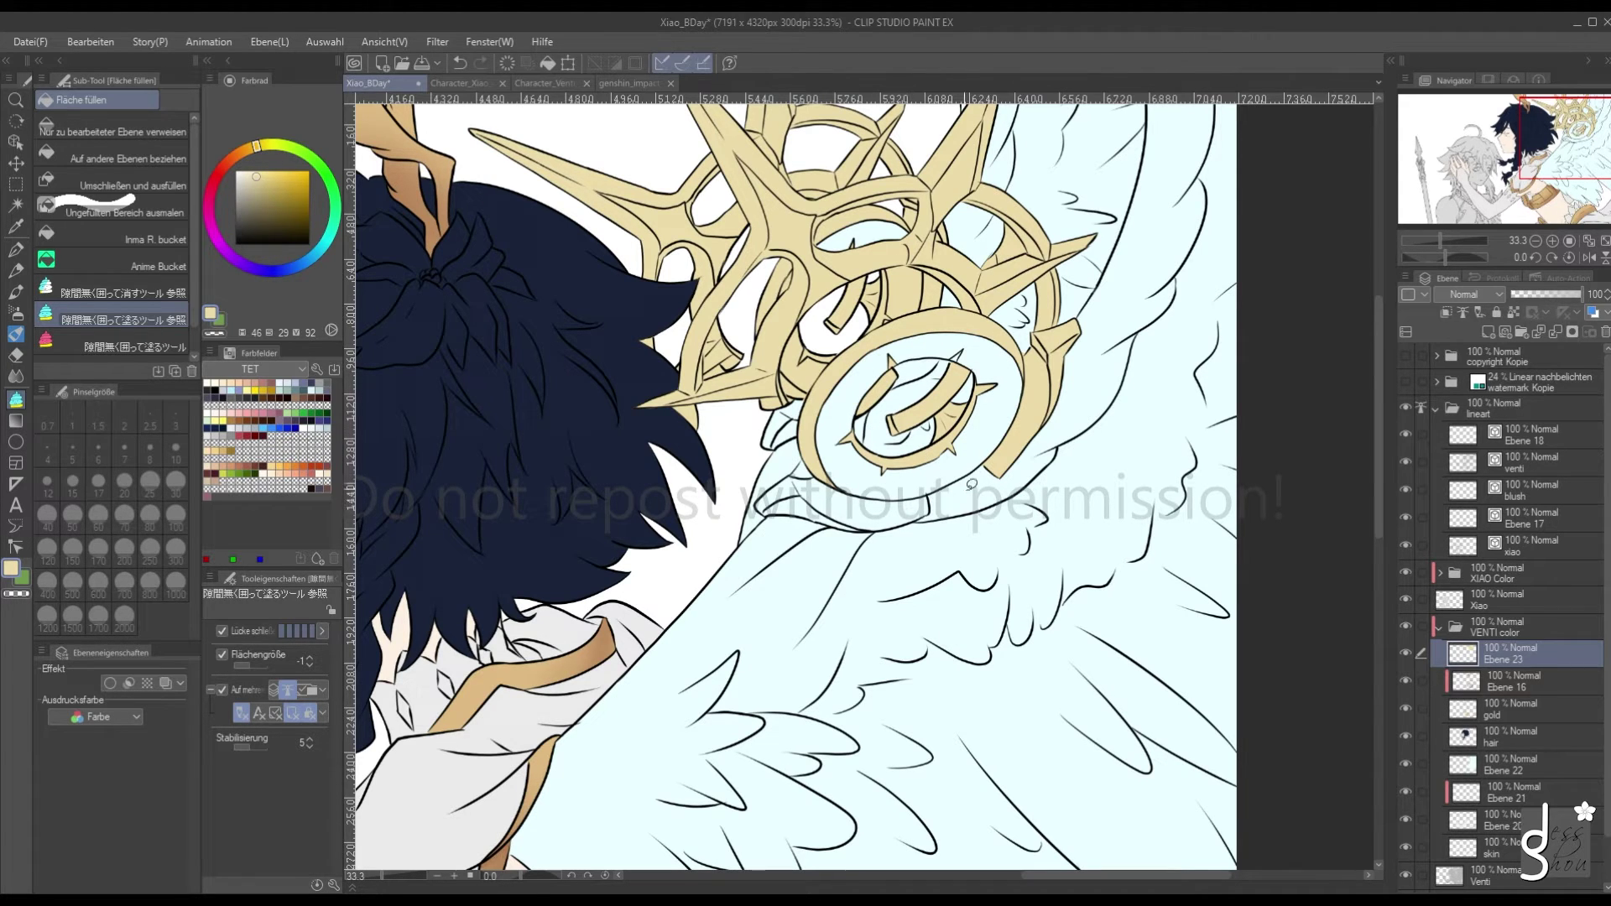
pyautogui.moveTo(971, 484)
pyautogui.mouseDown()
pyautogui.moveTo(1040, 391)
pyautogui.moveTo(873, 510)
pyautogui.moveTo(965, 488)
pyautogui.mouseUp()
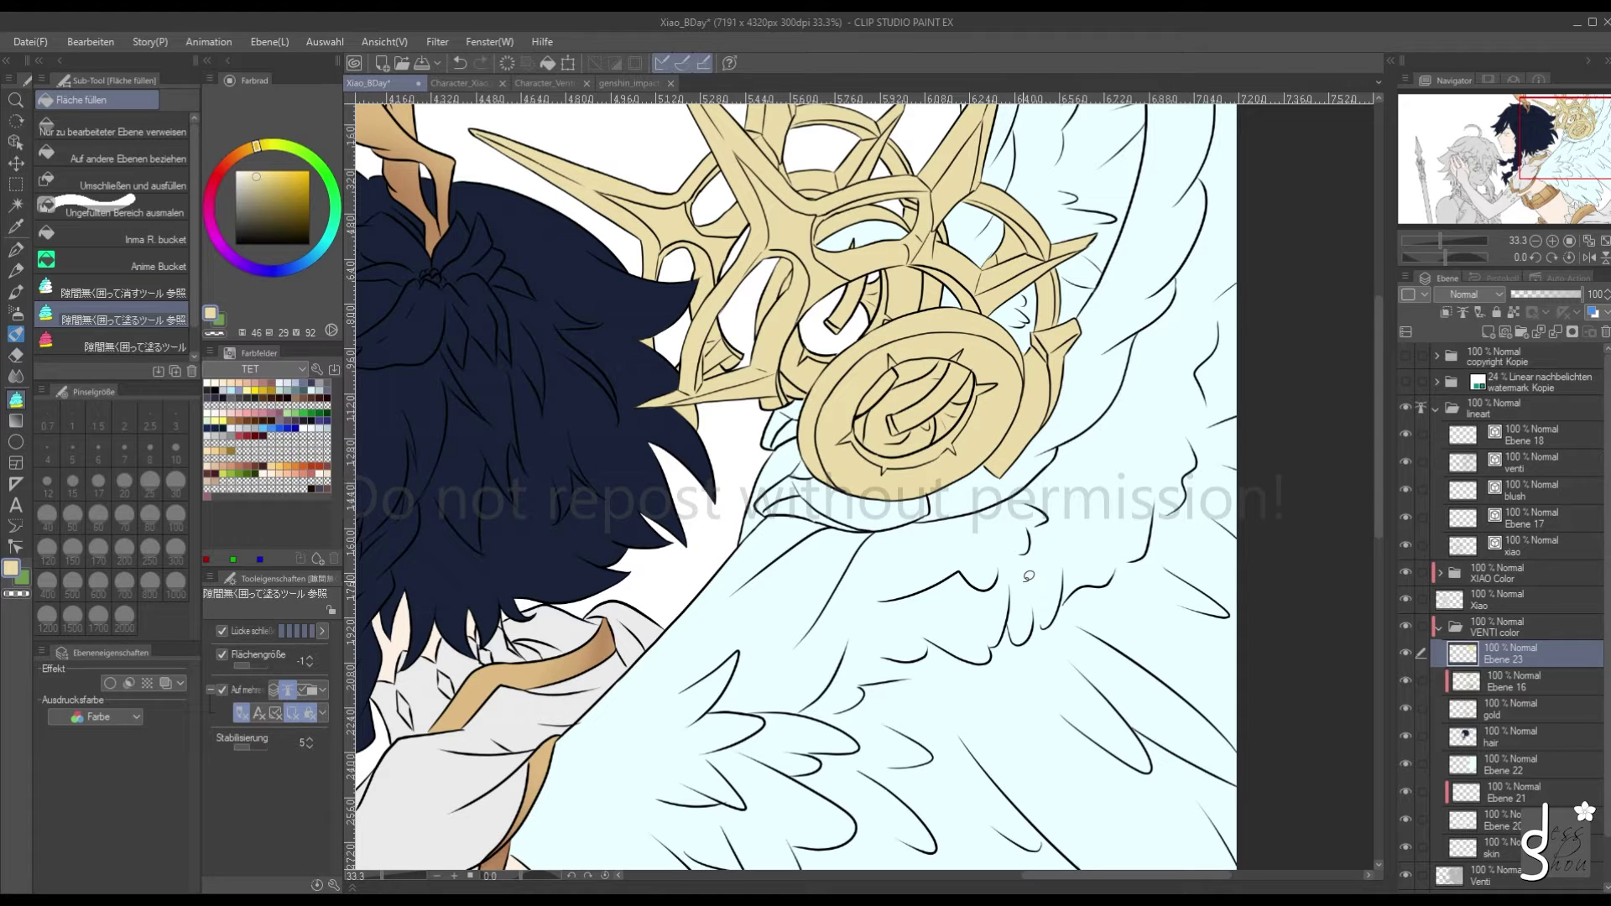
# Clear the pale gold from the gaps between the bars inside the disc with the enclosed-area erasing tool
pyautogui.press(',')
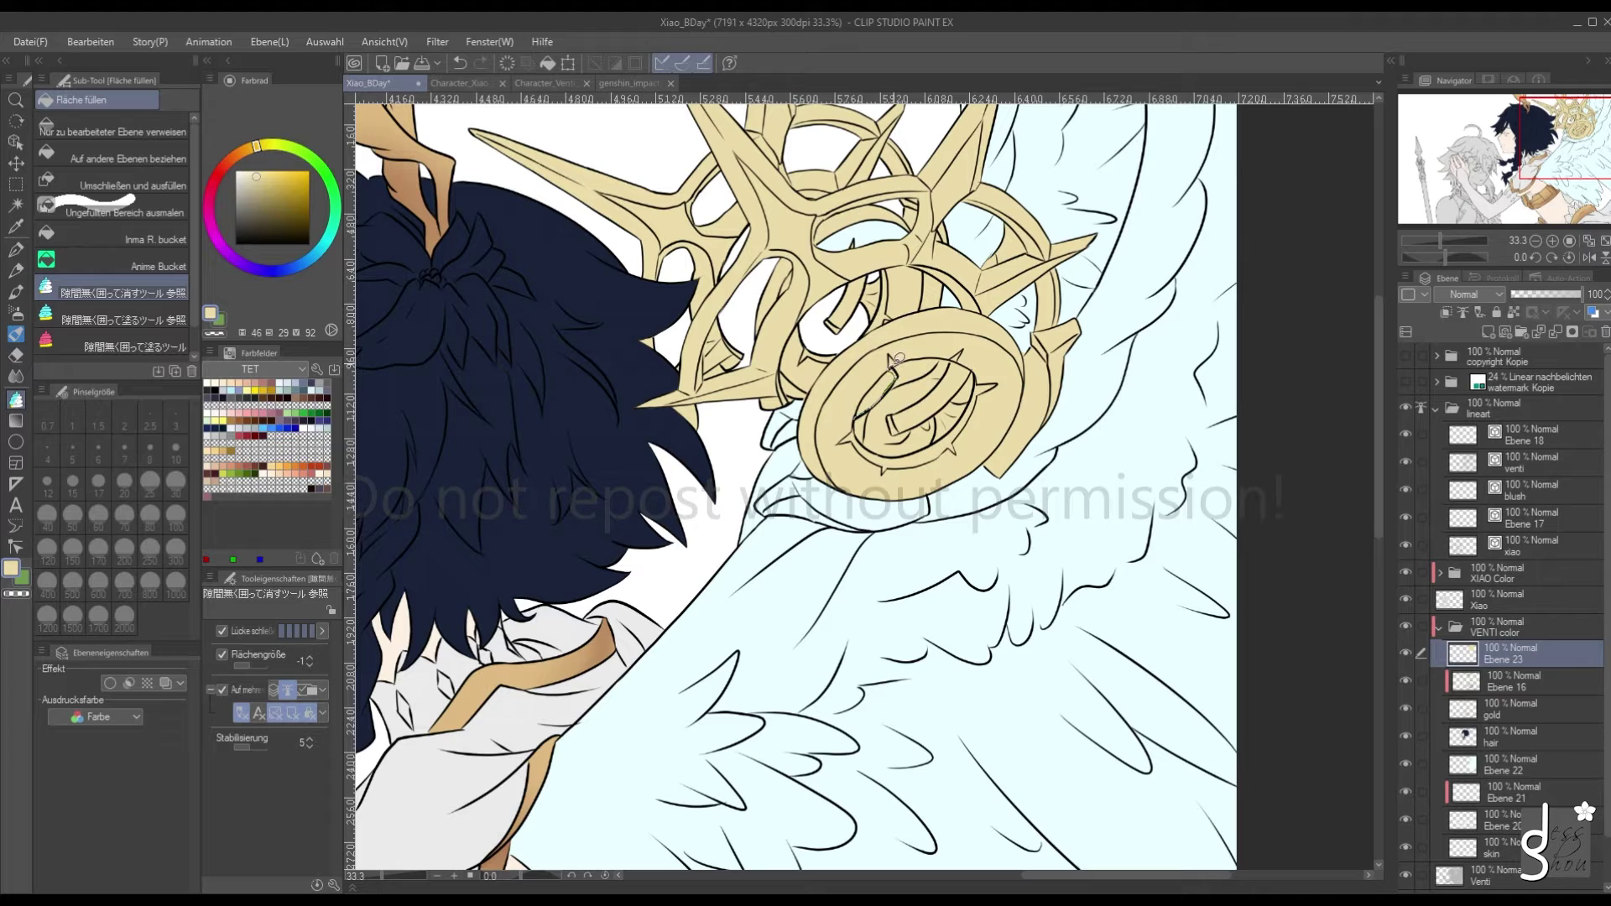
pyautogui.moveTo(945, 345)
pyautogui.mouseDown()
pyautogui.moveTo(894, 406)
pyautogui.moveTo(886, 438)
pyautogui.moveTo(862, 434)
pyautogui.moveTo(947, 374)
pyautogui.moveTo(896, 373)
pyautogui.moveTo(855, 420)
pyautogui.moveTo(866, 446)
pyautogui.moveTo(895, 453)
pyautogui.moveTo(966, 423)
pyautogui.moveTo(944, 432)
pyautogui.moveTo(933, 405)
pyautogui.moveTo(892, 417)
pyautogui.moveTo(950, 375)
pyautogui.moveTo(934, 363)
pyautogui.moveTo(887, 377)
pyautogui.moveTo(861, 439)
pyautogui.moveTo(881, 462)
pyautogui.moveTo(919, 453)
pyautogui.moveTo(941, 381)
pyautogui.mouseUp()
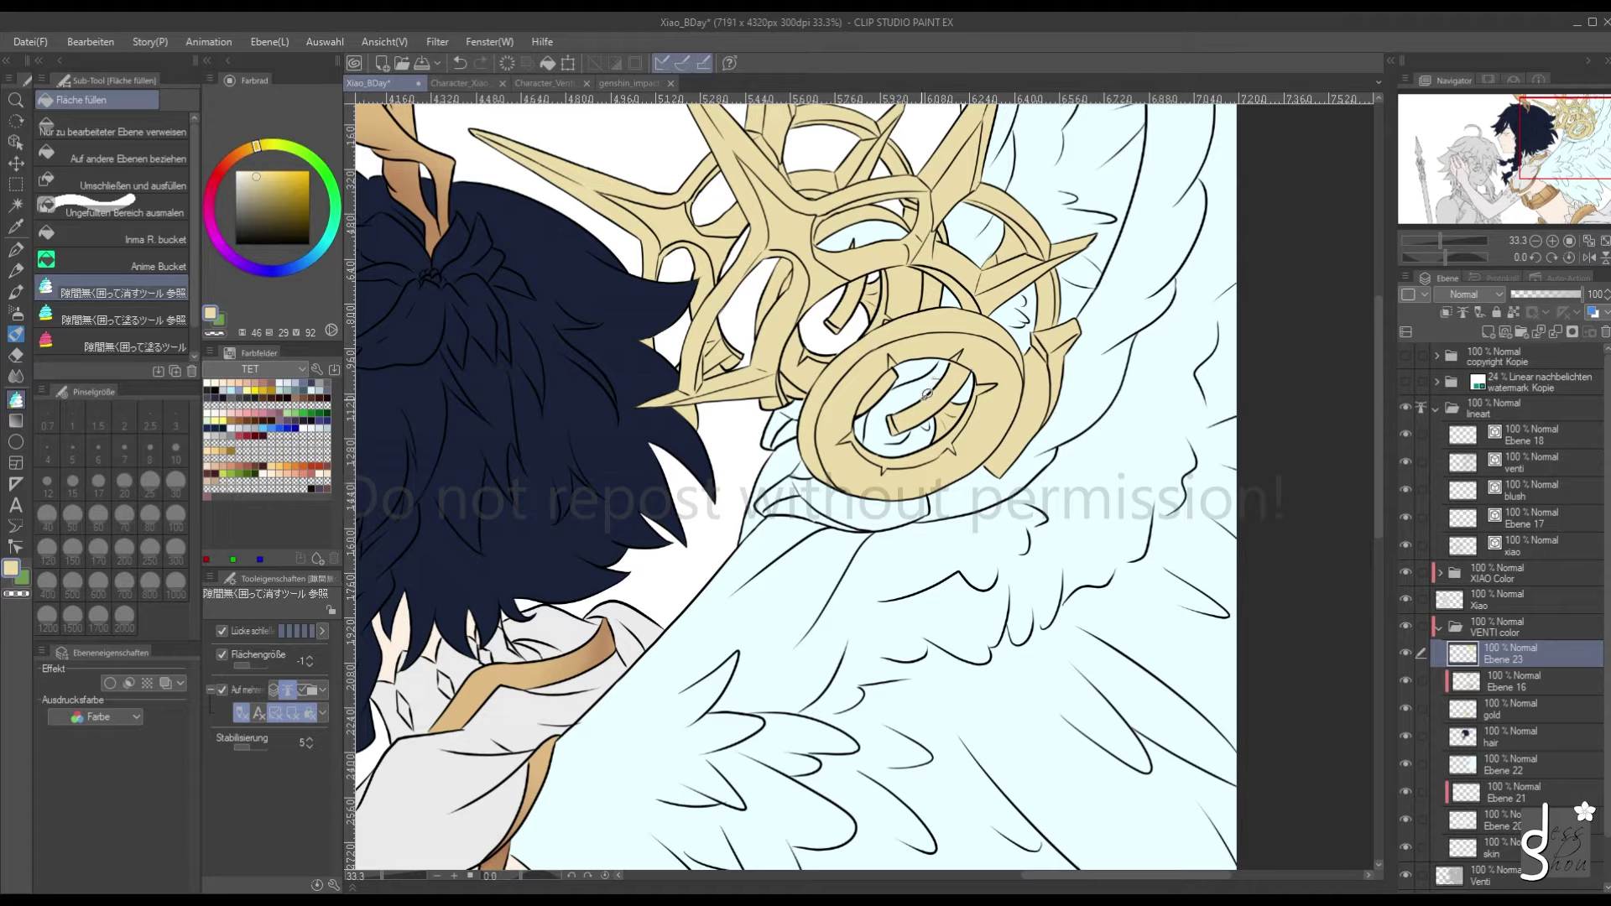
pyautogui.scroll(3, 930, 378)
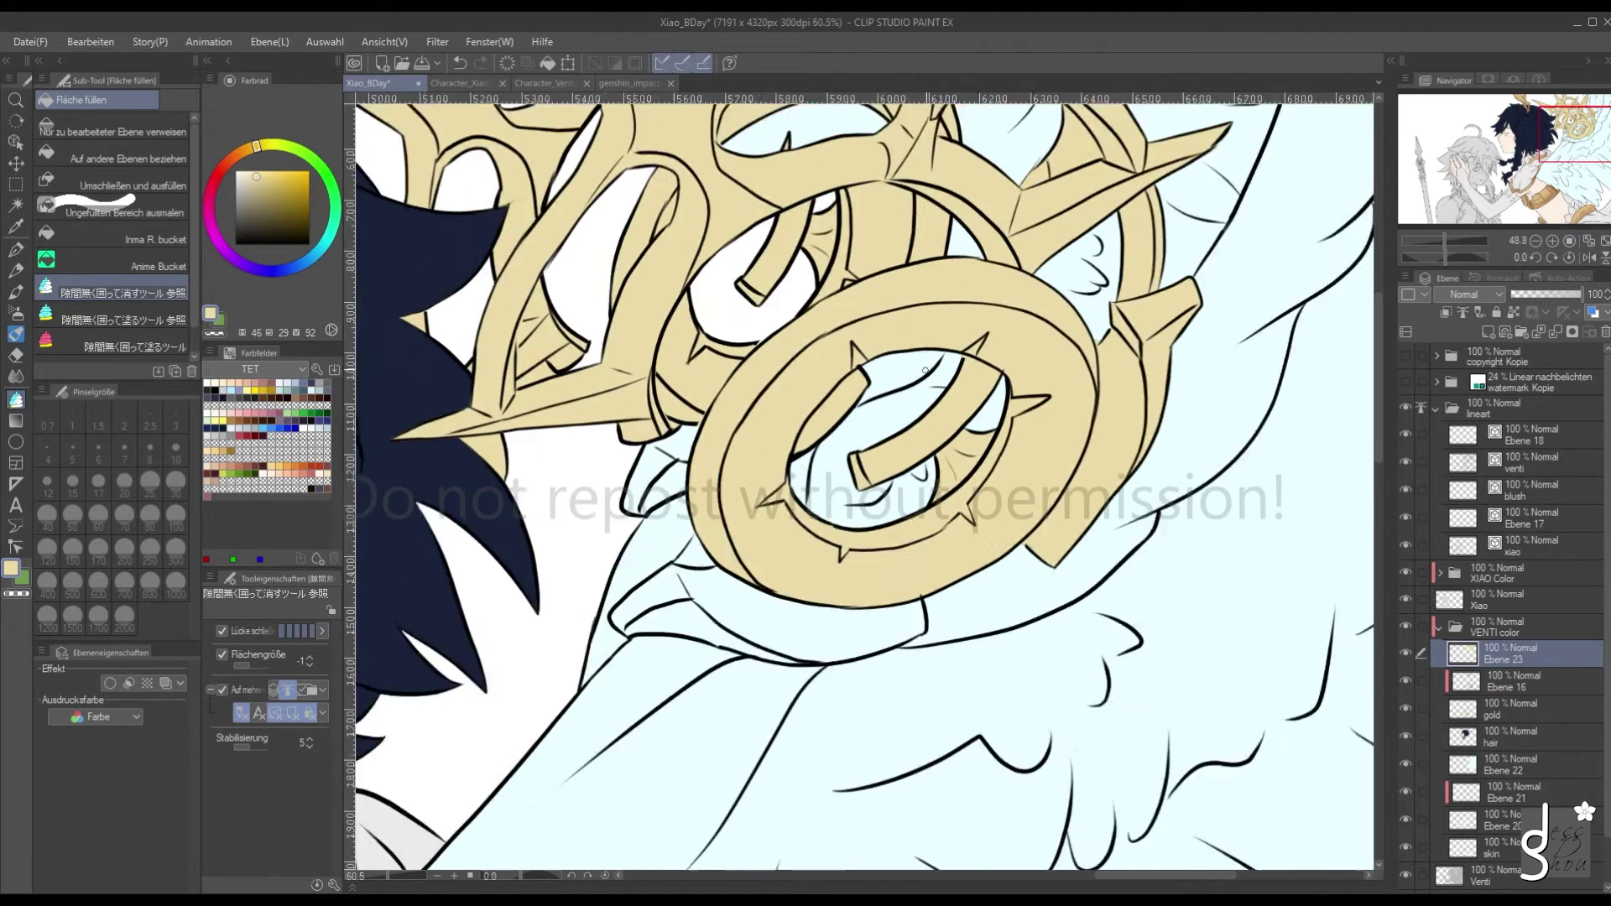
pyautogui.scroll(-1, 945, 355)
pyautogui.scroll(-3, 944, 354)
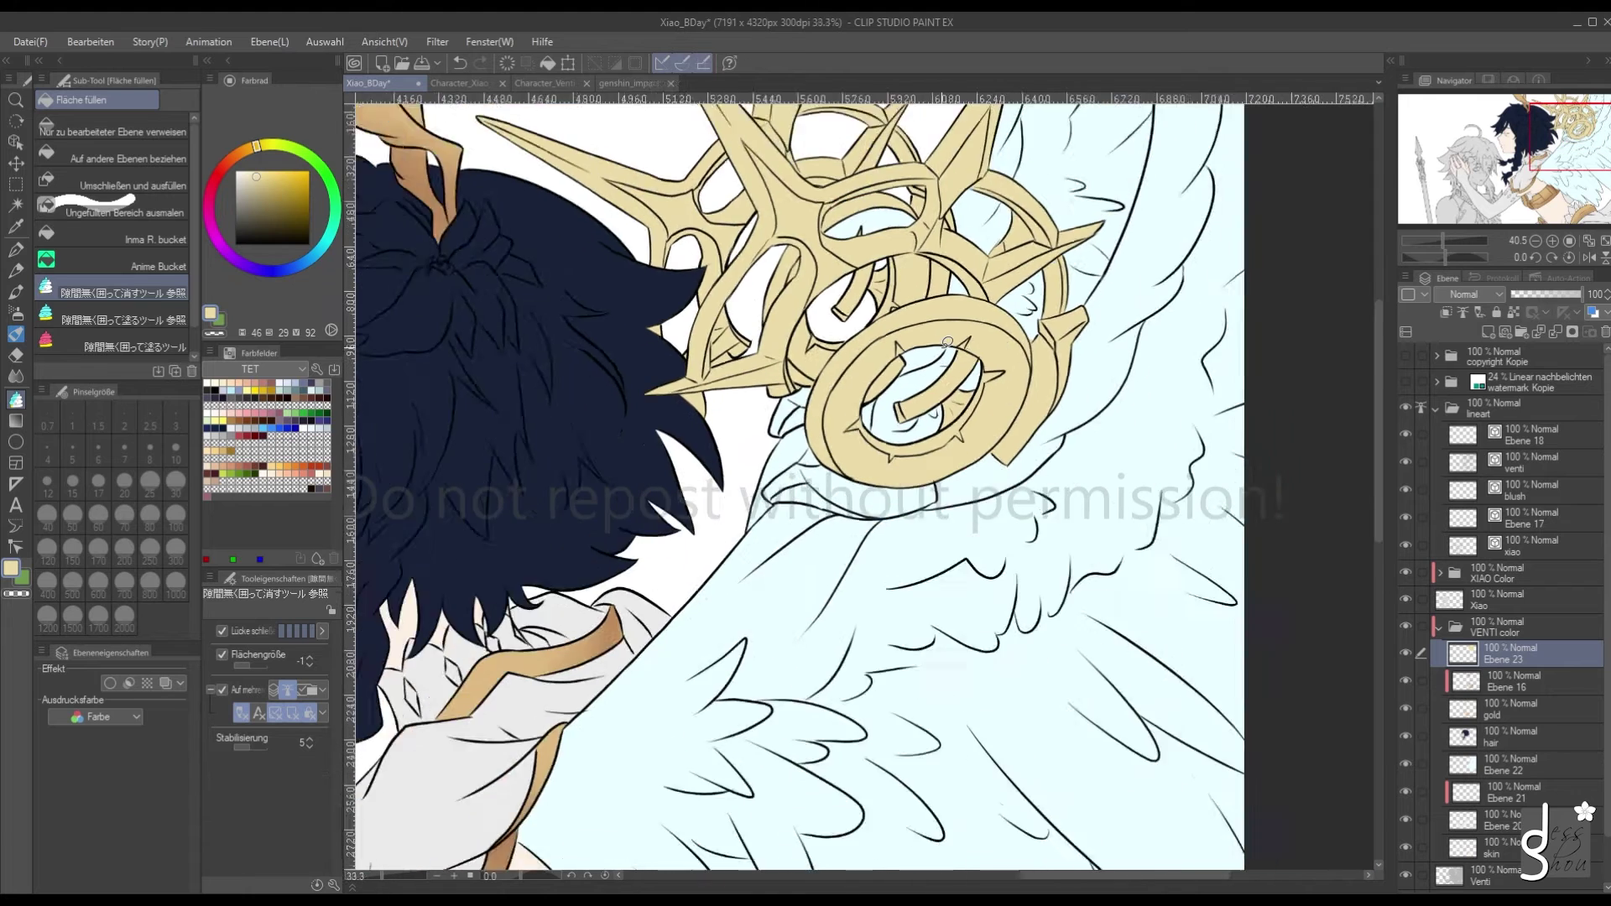
# Return to the enclosed-area fill tool and fill the curved band beneath the round disc with pale gold
pyautogui.click(65, 316)
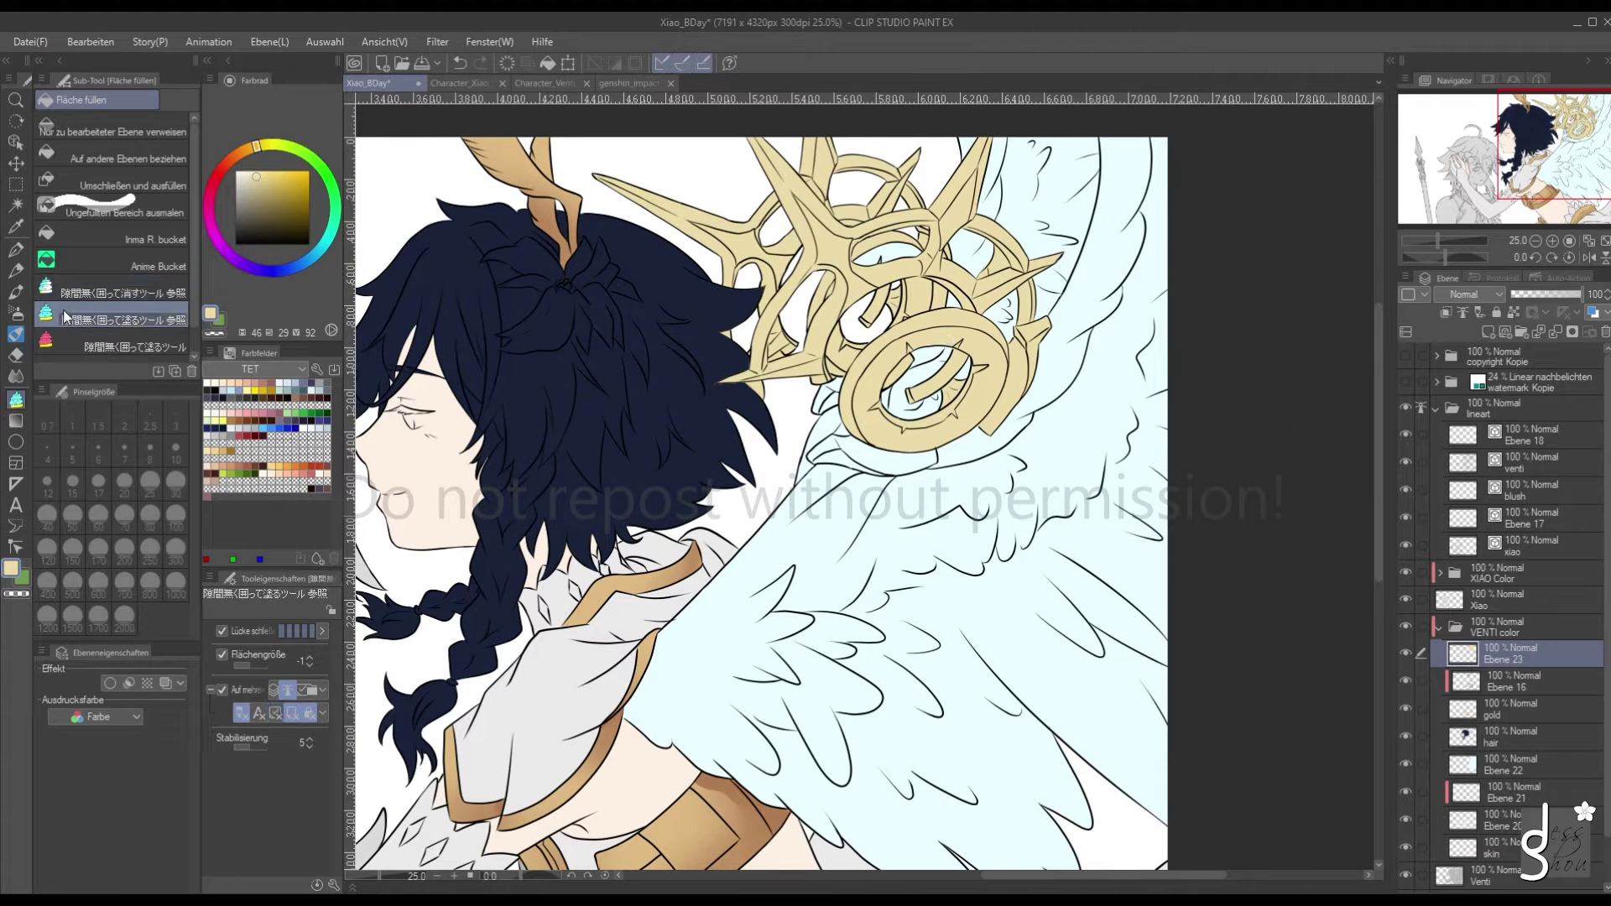
pyautogui.moveTo(897, 453)
pyautogui.mouseDown()
pyautogui.moveTo(919, 432)
pyautogui.moveTo(923, 490)
pyautogui.moveTo(805, 468)
pyautogui.moveTo(853, 421)
pyautogui.moveTo(950, 442)
pyautogui.mouseUp()
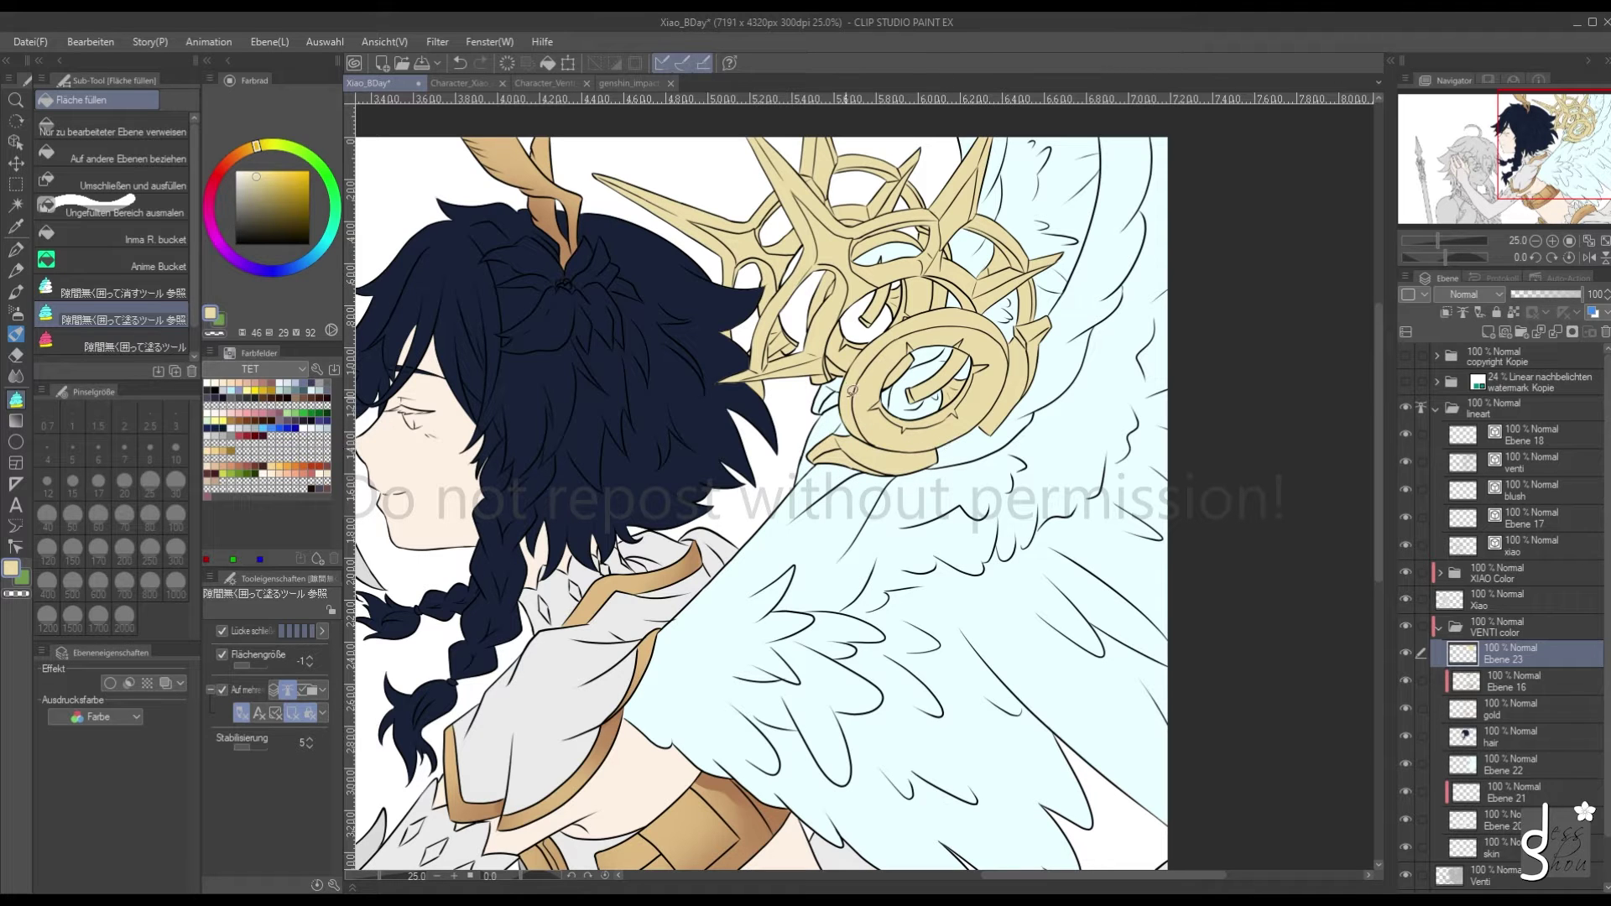
pyautogui.scroll(-3, 758, 545)
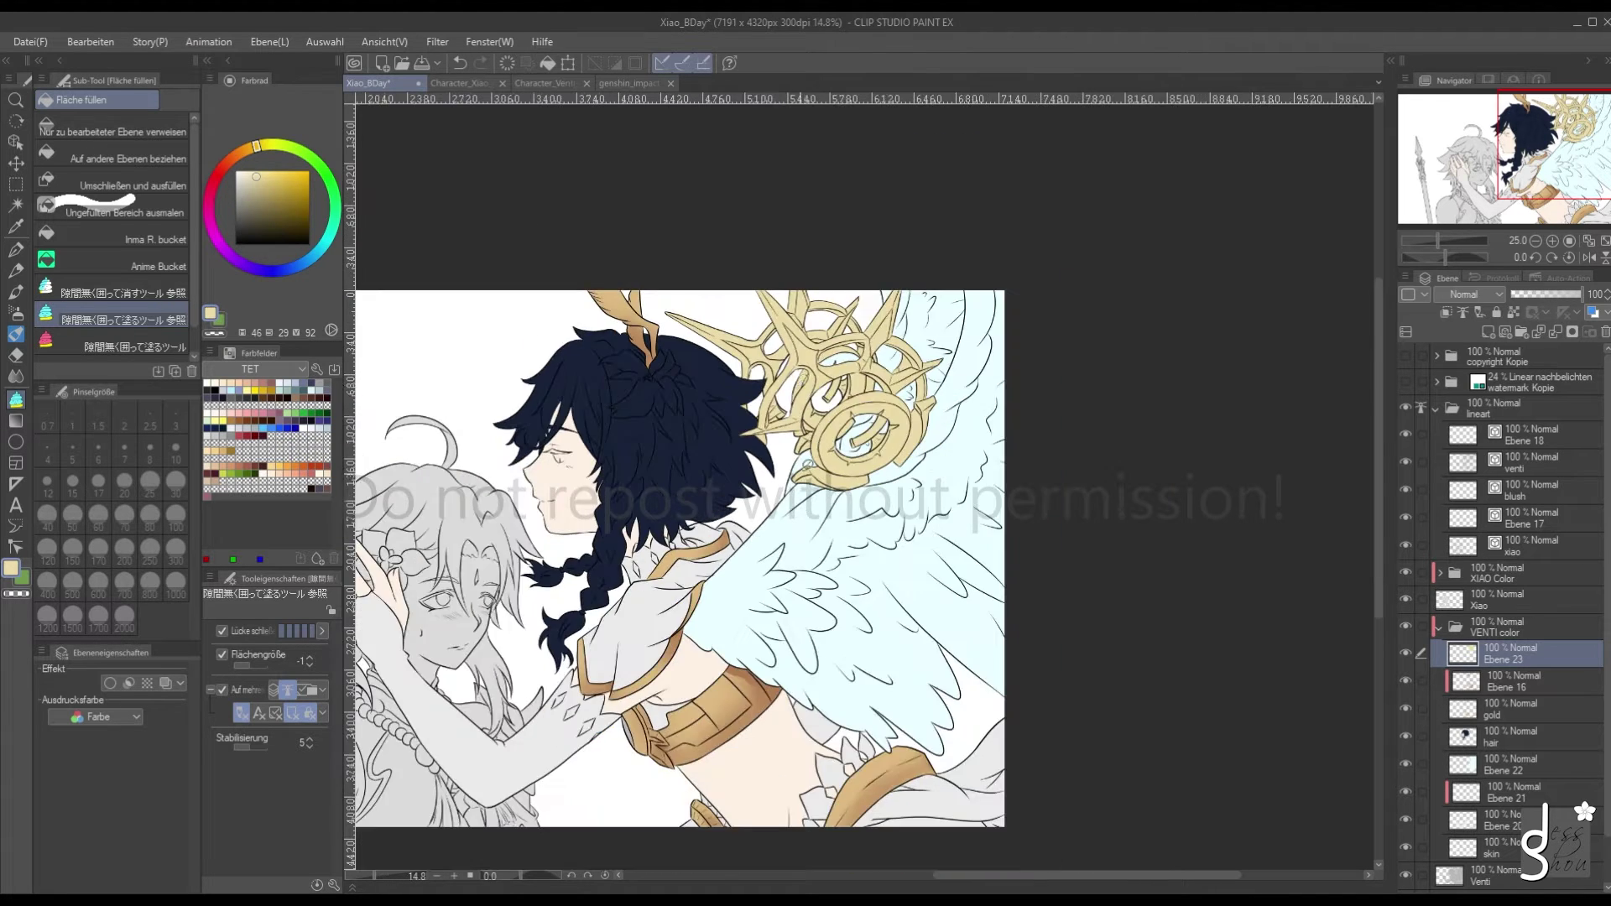
# Review the coloured halo in the whole picture and compare it with the two Venti reference images
pyautogui.scroll(-2, 758, 545)
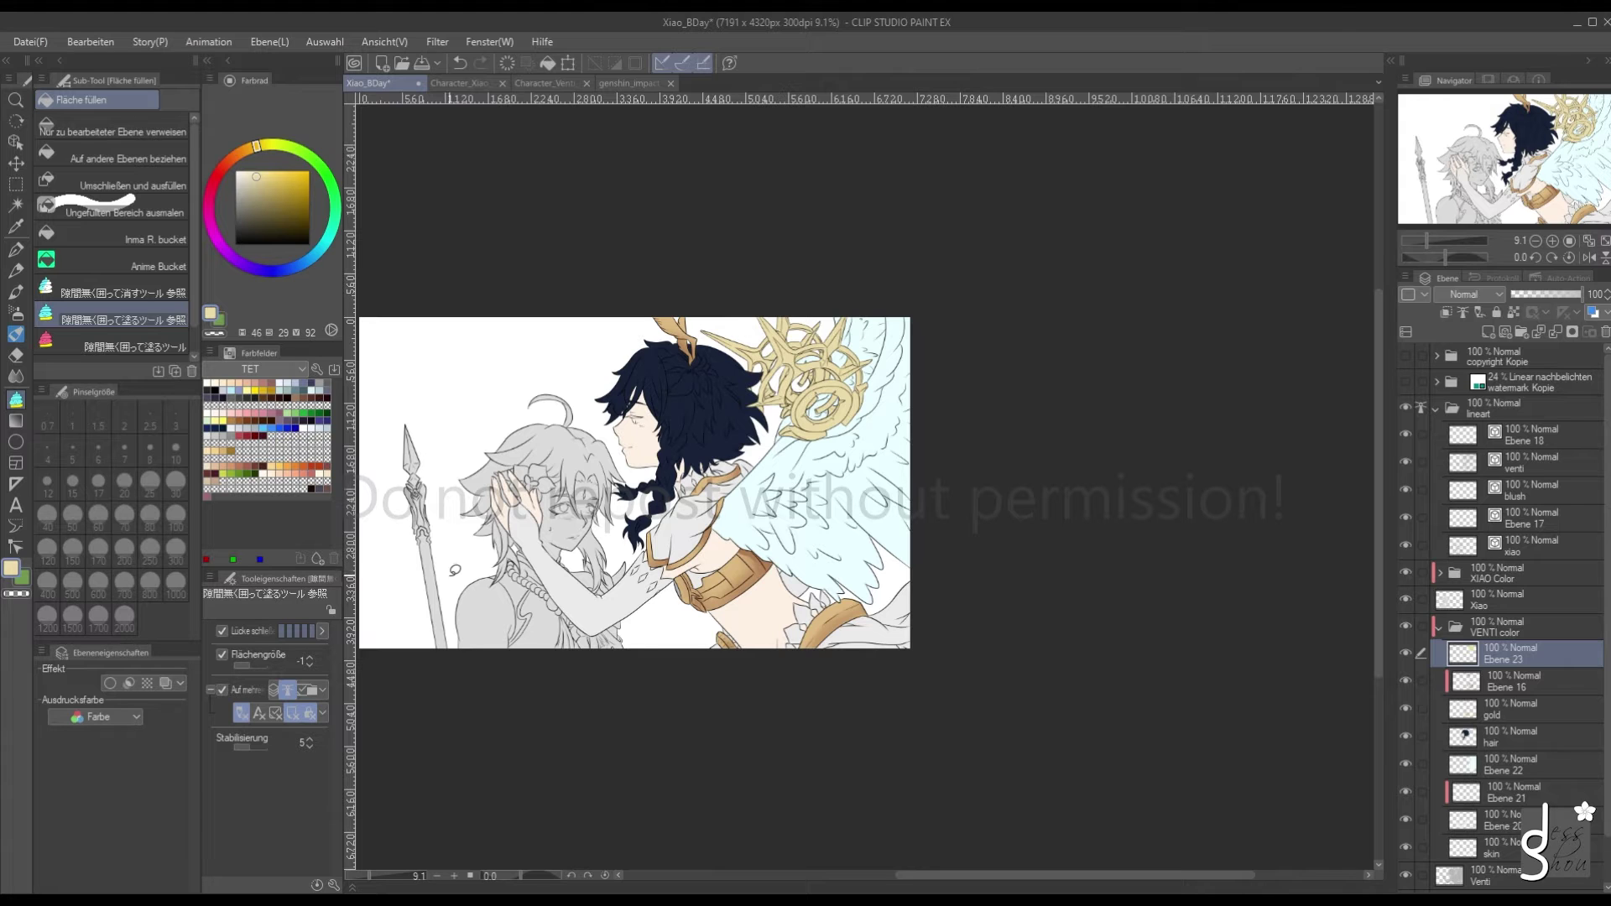
pyautogui.scroll(1, 472, 642)
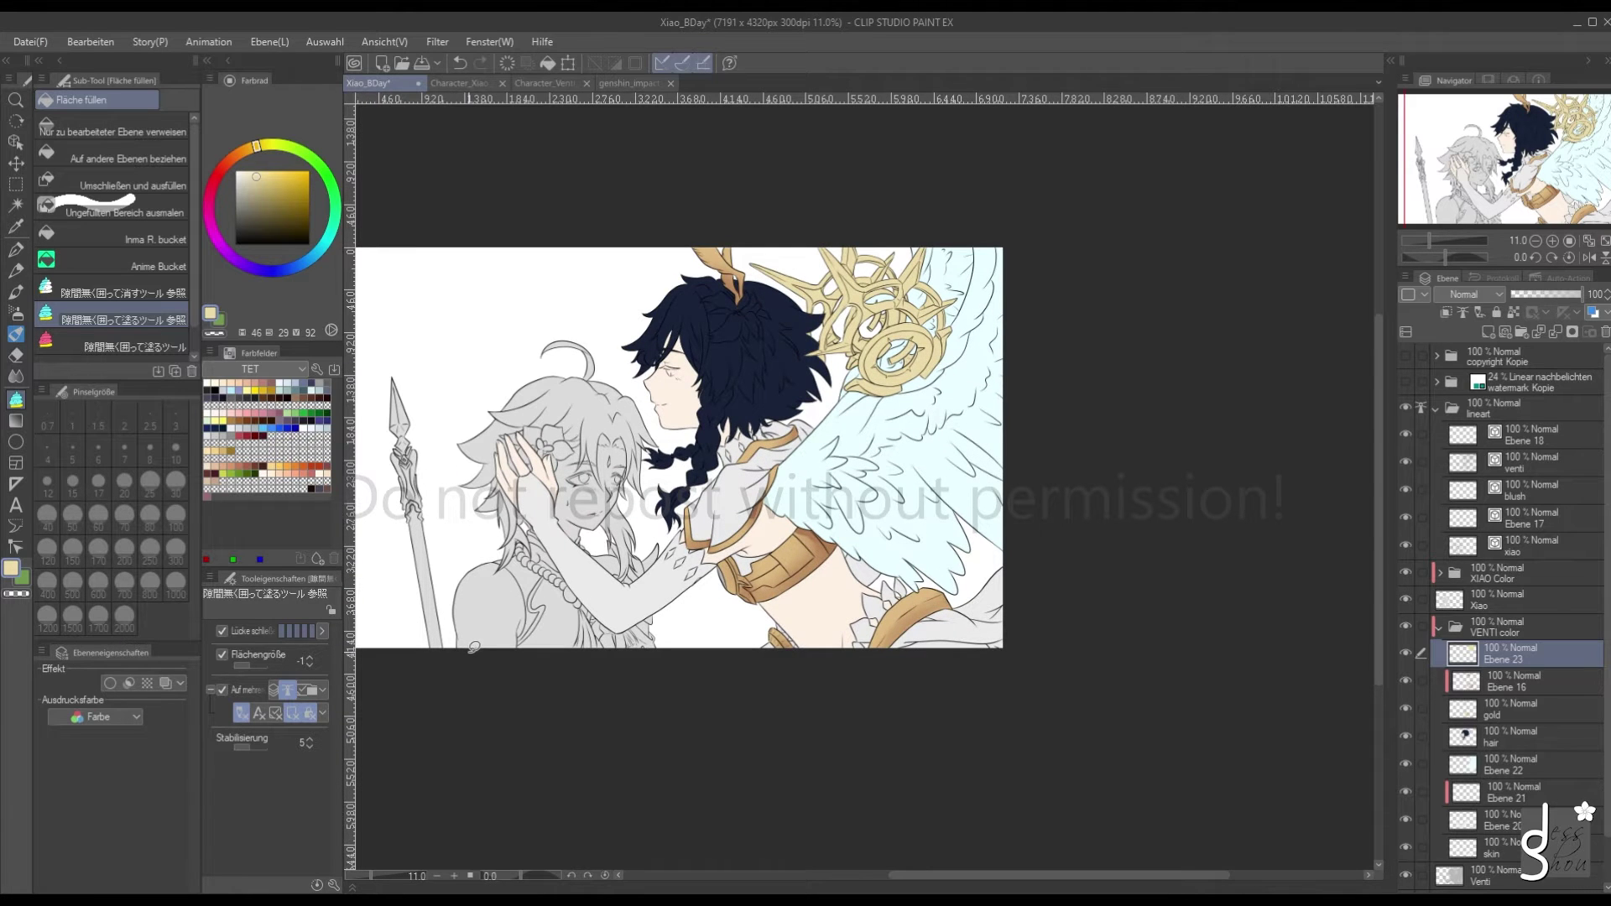
pyautogui.scroll(1, 474, 649)
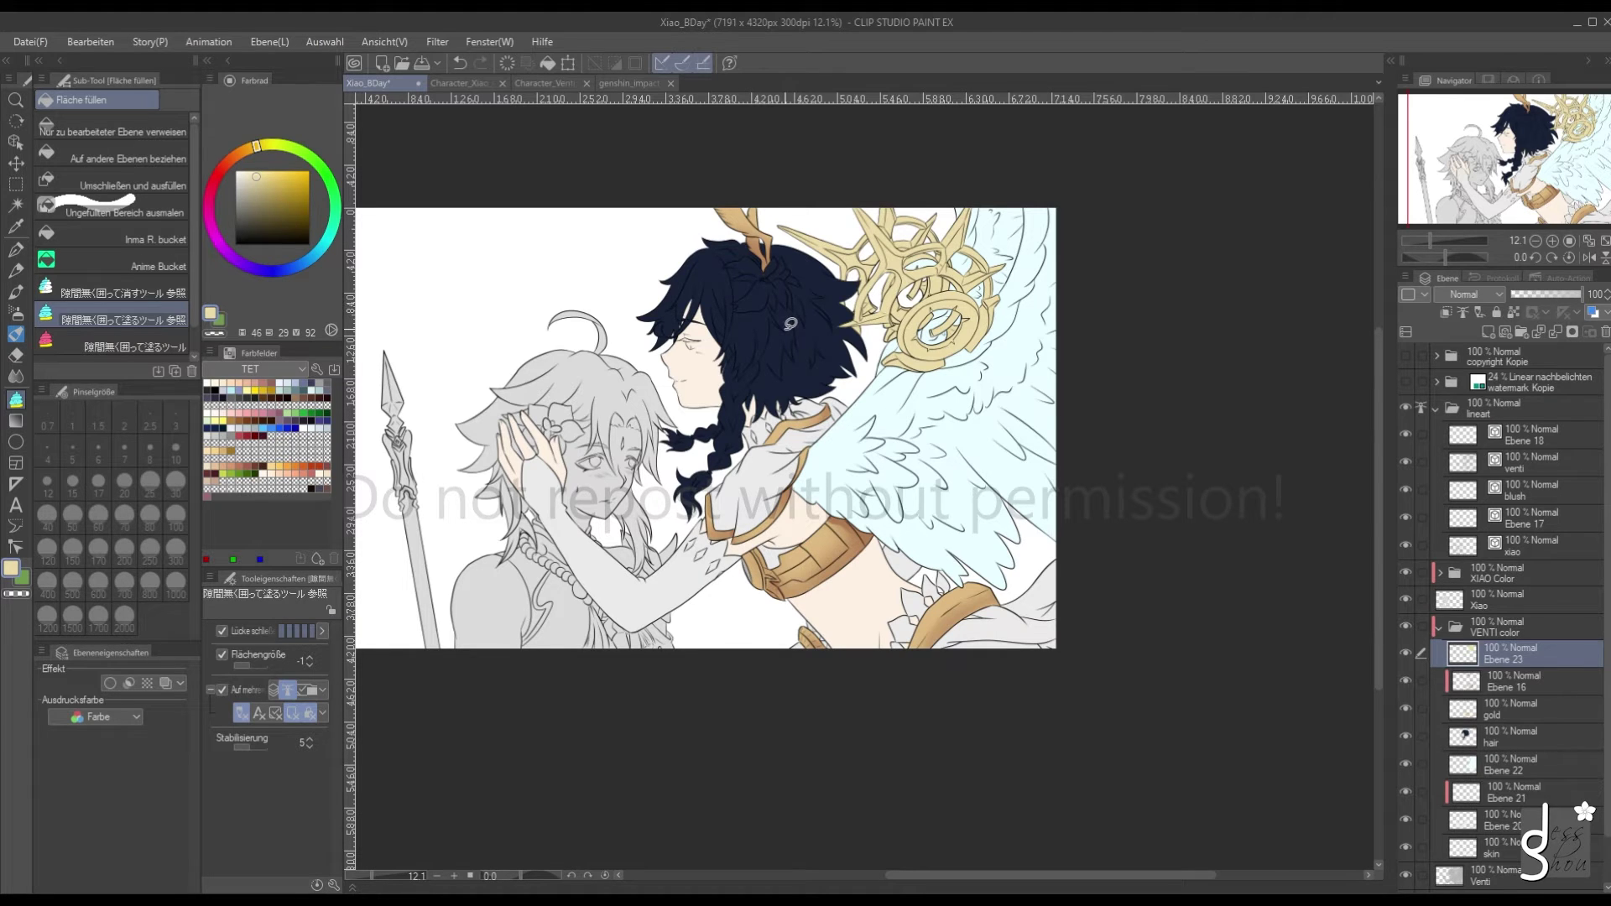
pyautogui.click(621, 83)
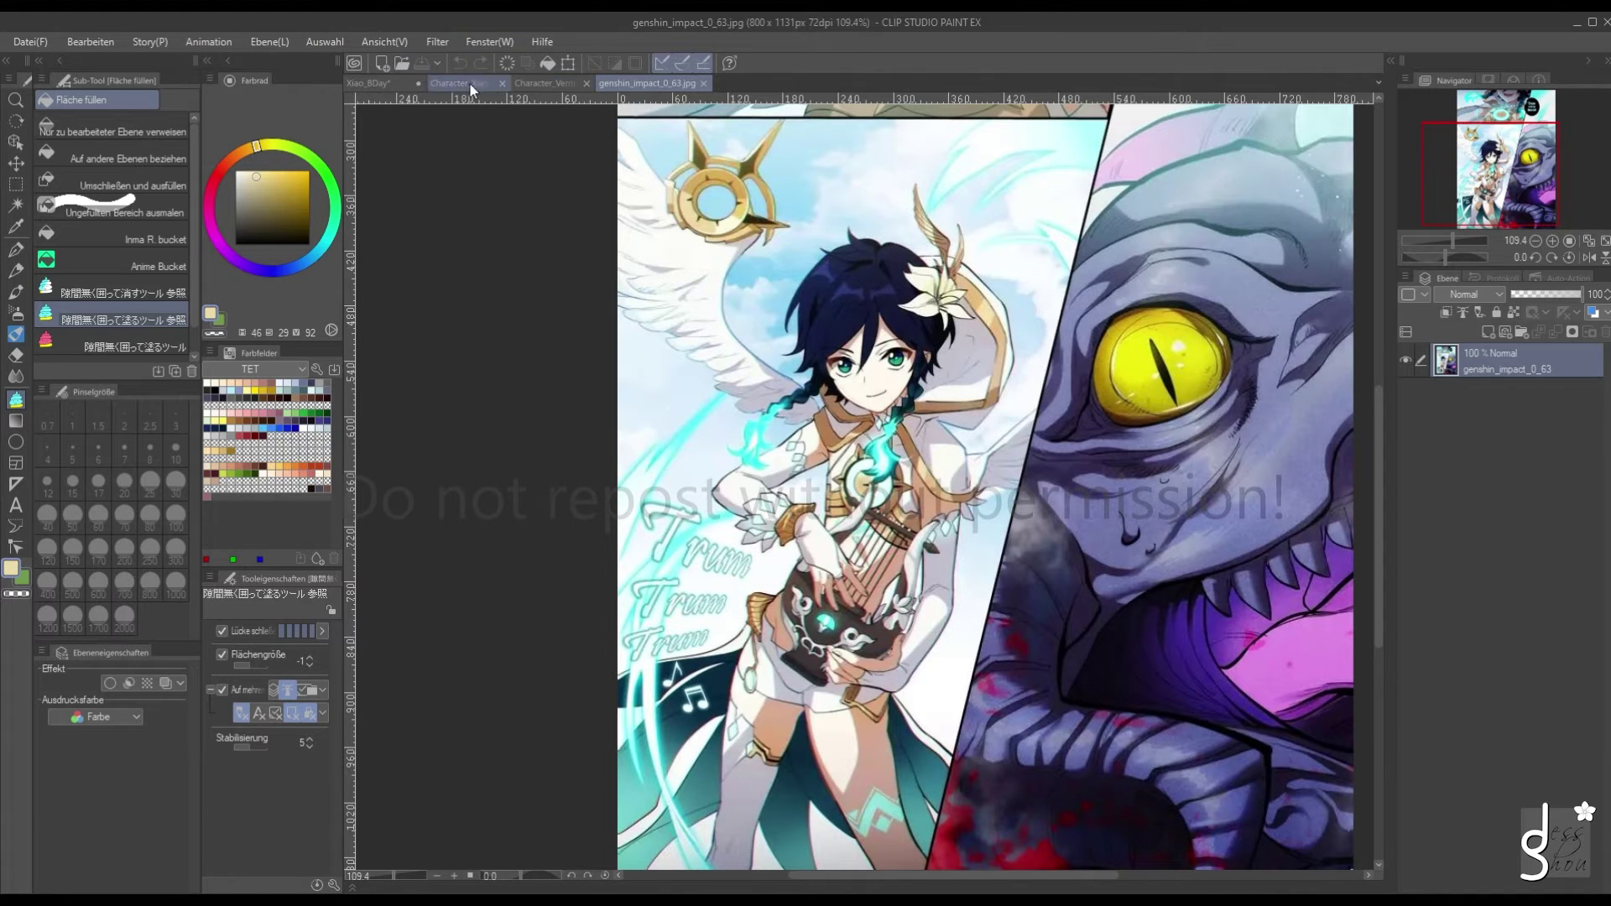
pyautogui.click(528, 84)
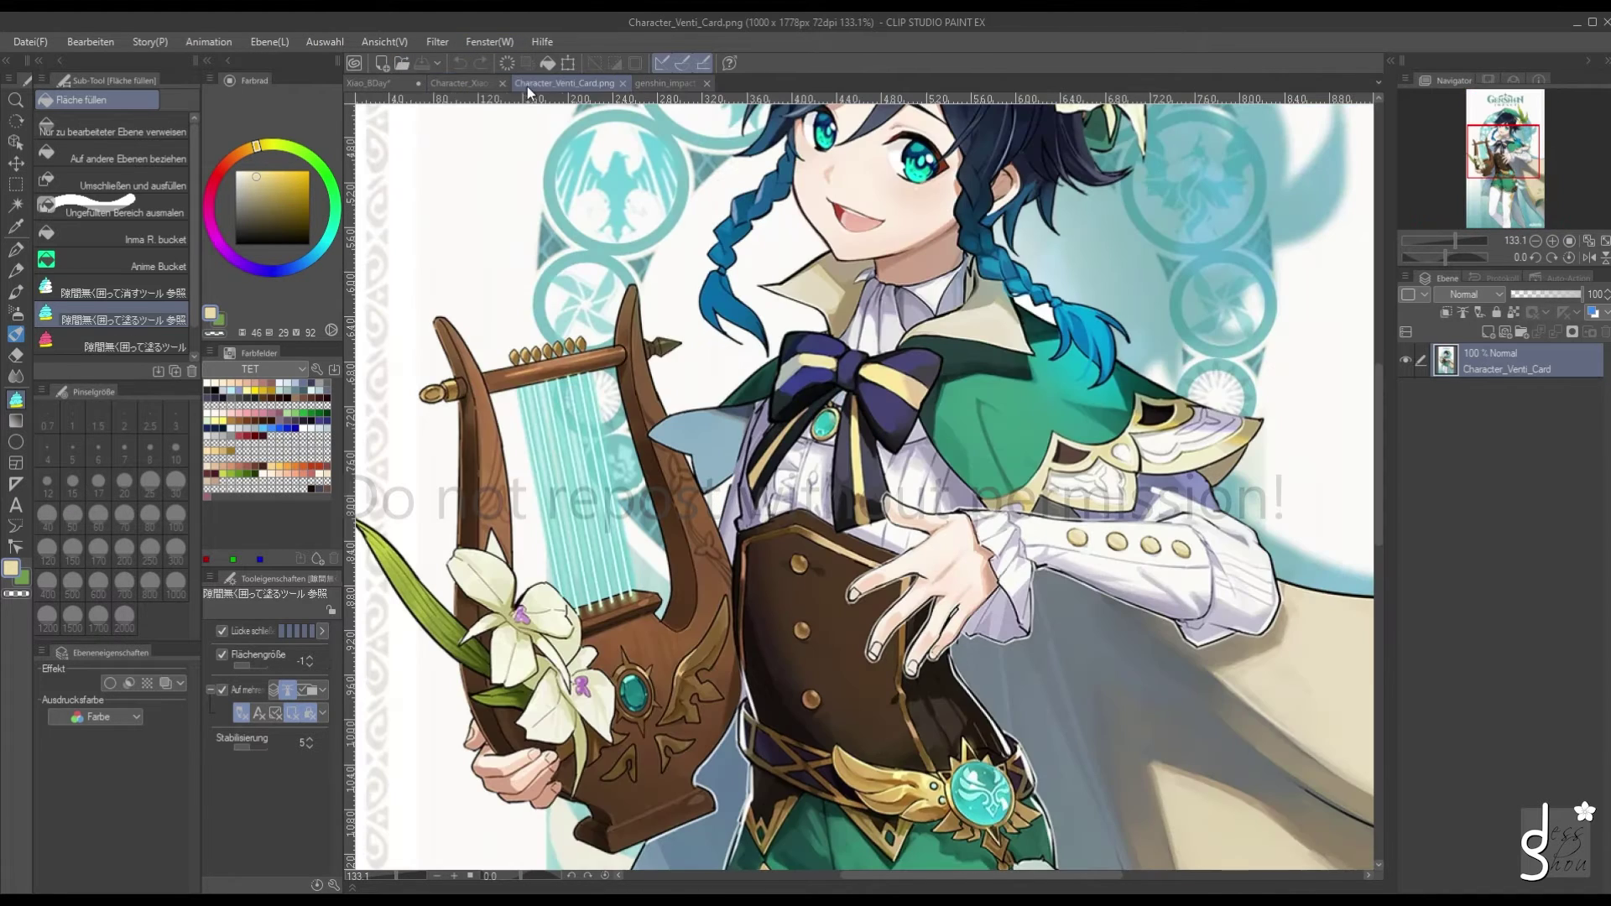
pyautogui.click(646, 83)
pyautogui.click(387, 83)
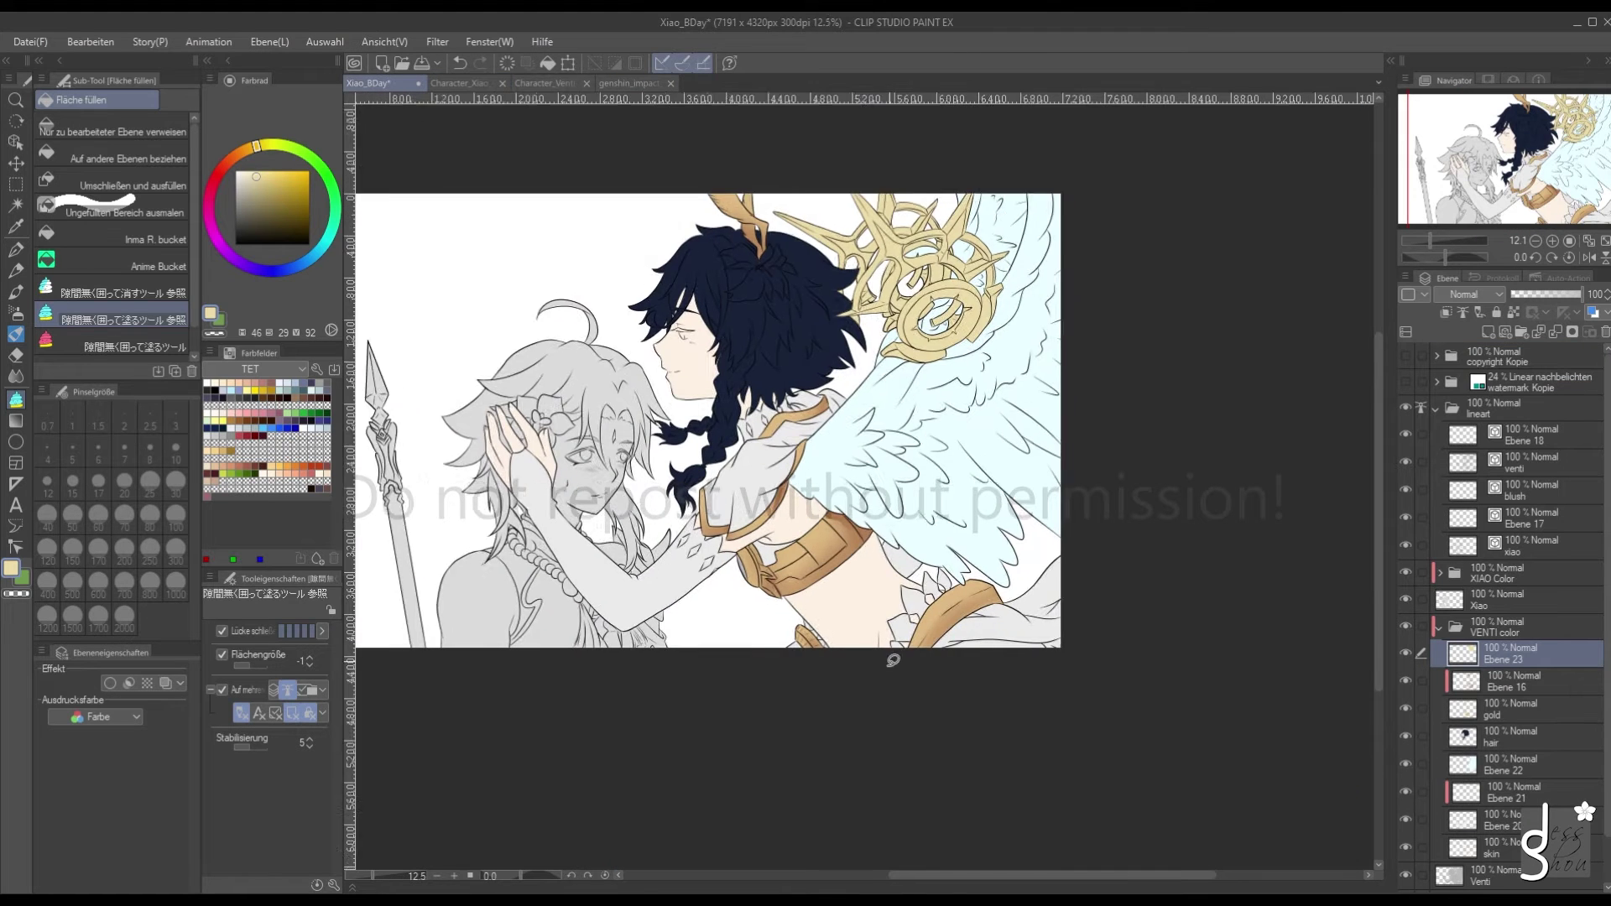
pyautogui.scroll(2, 850, 656)
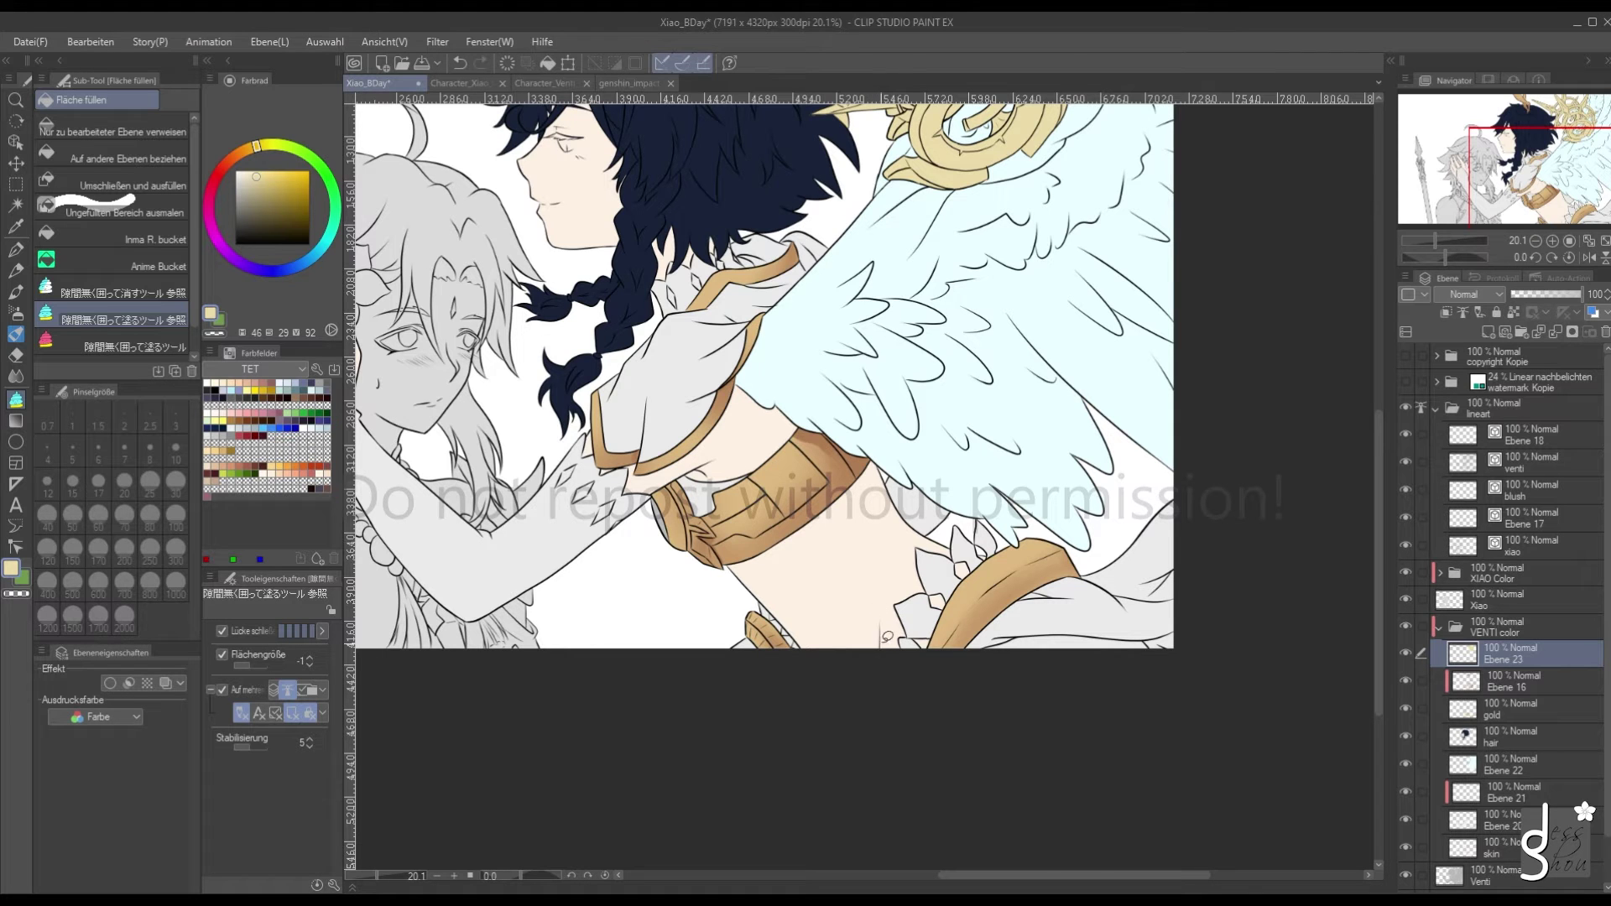
# Sample the bright turquoise of the lyre's gem from the genshin_impact_0_63 reference and return to the Xiao_BDay illustration
pyautogui.click(536, 87)
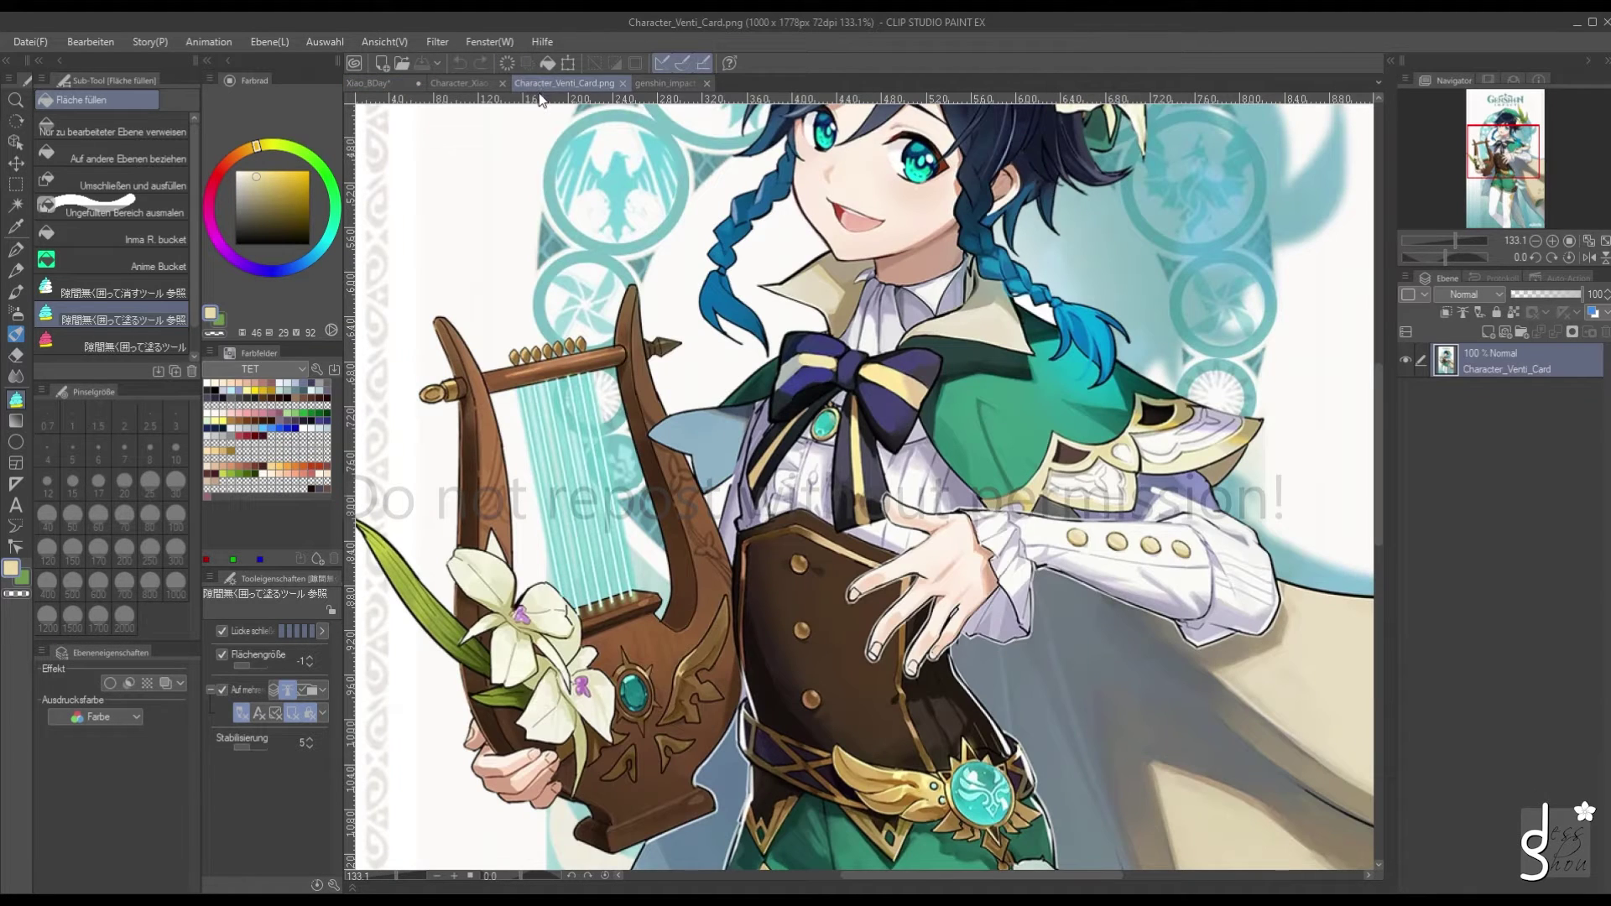
pyautogui.click(648, 82)
pyautogui.scroll(4, 672, 547)
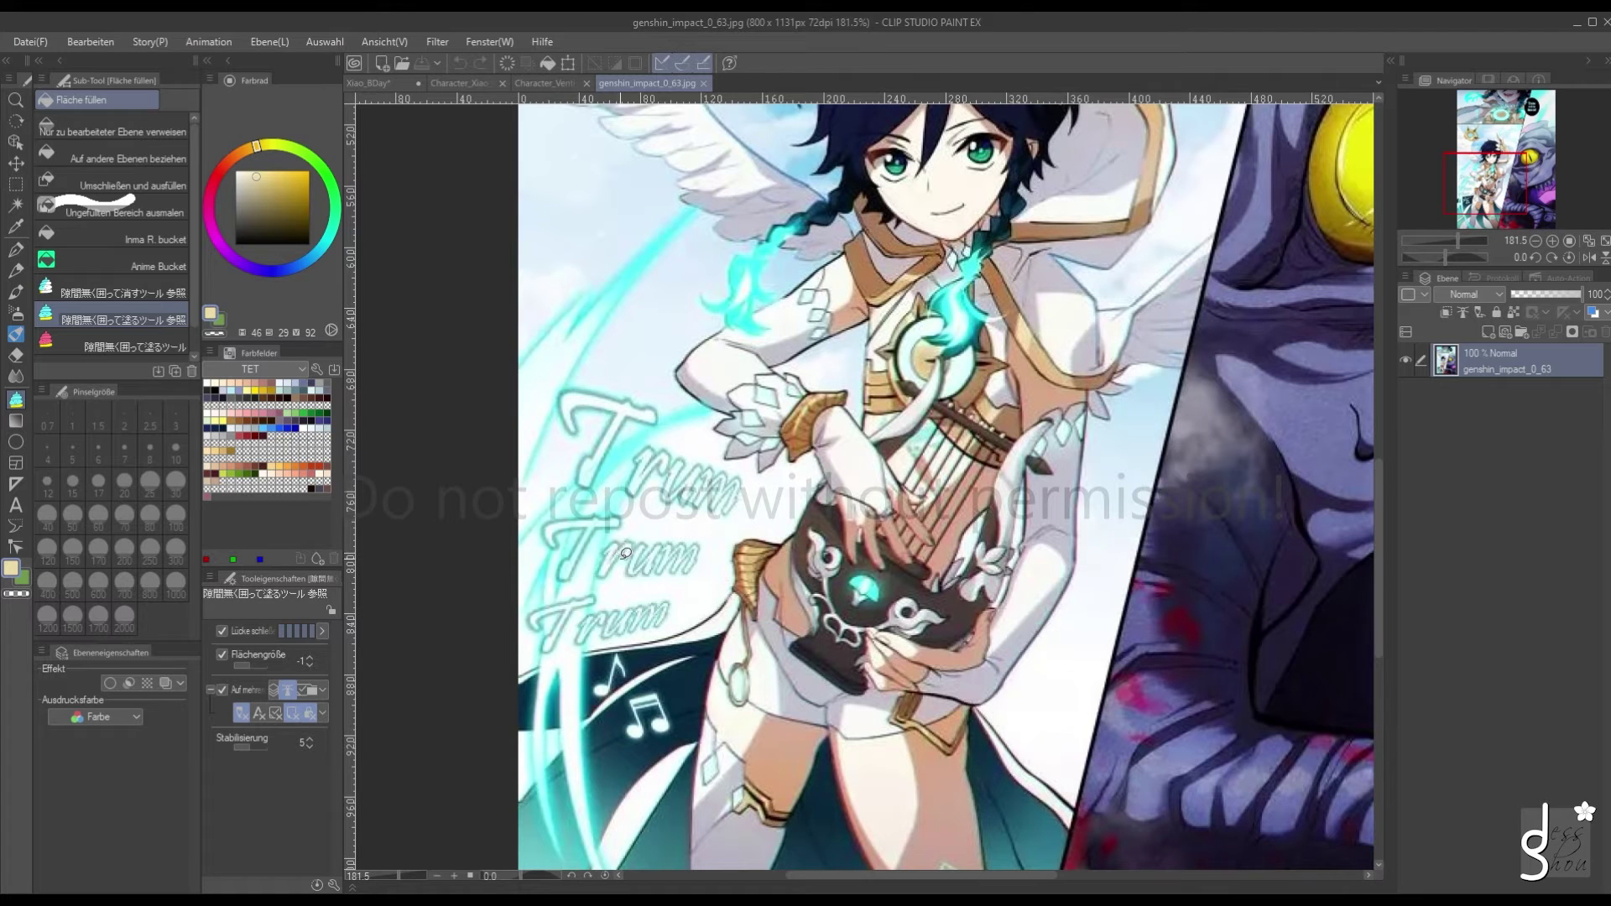
pyautogui.scroll(-2, 627, 558)
pyautogui.keyDown('alt'); pyautogui.click(810, 584); pyautogui.keyUp('alt')
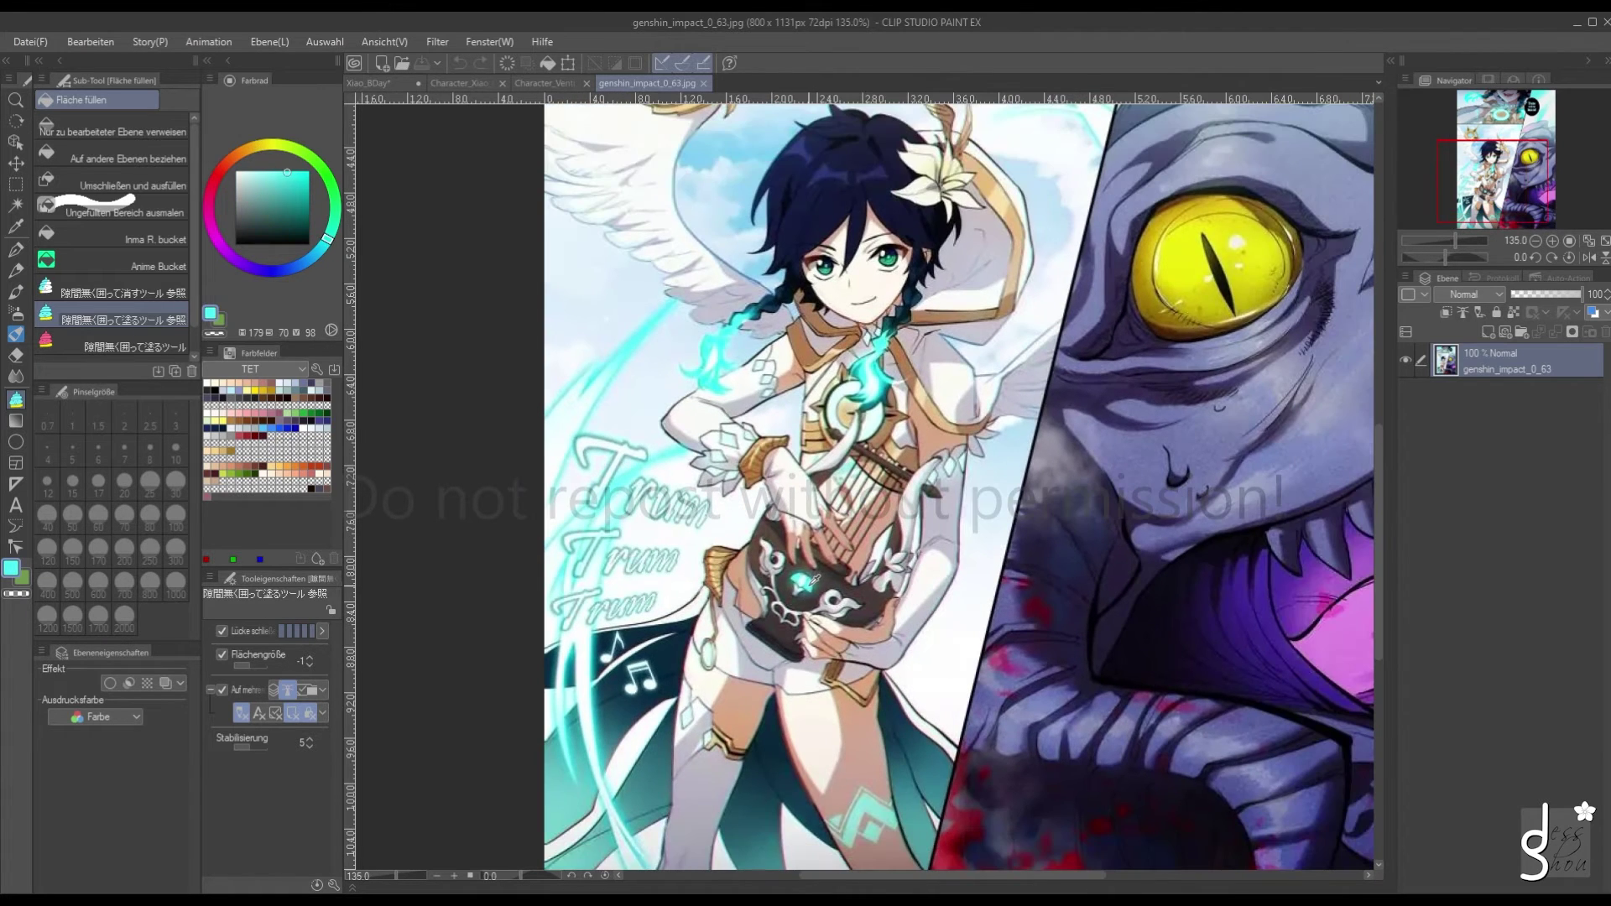
pyautogui.click(374, 83)
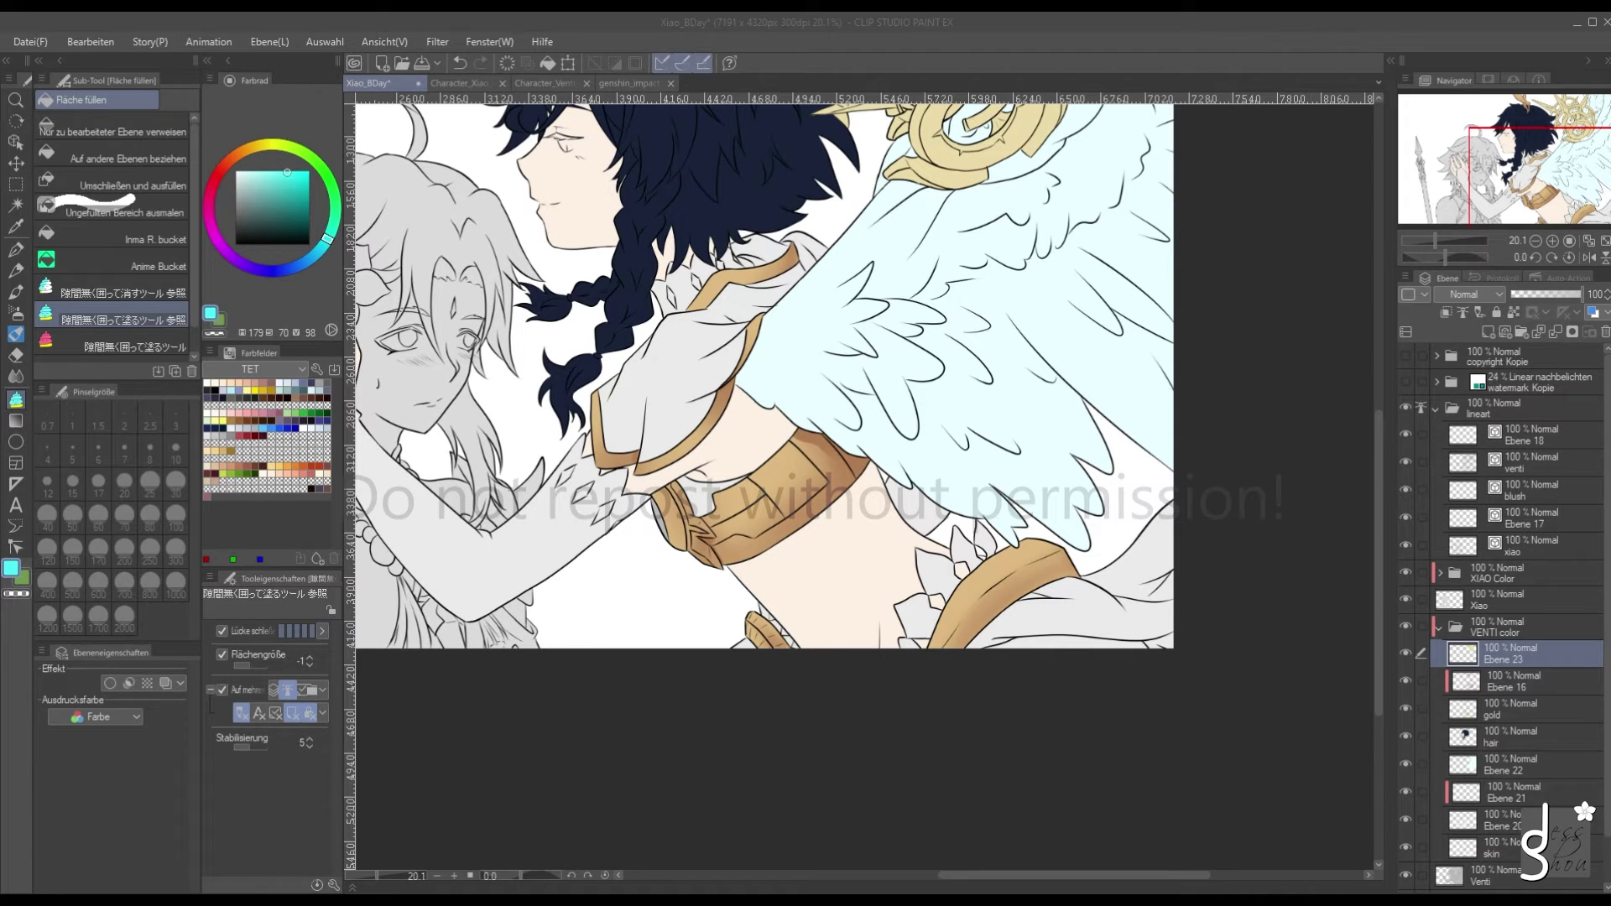
# Delete an anchor point on the line at the small gem between the hip petals, on the venti lineart layer
pyautogui.click(1510, 462)
pyautogui.scroll(5, 939, 542)
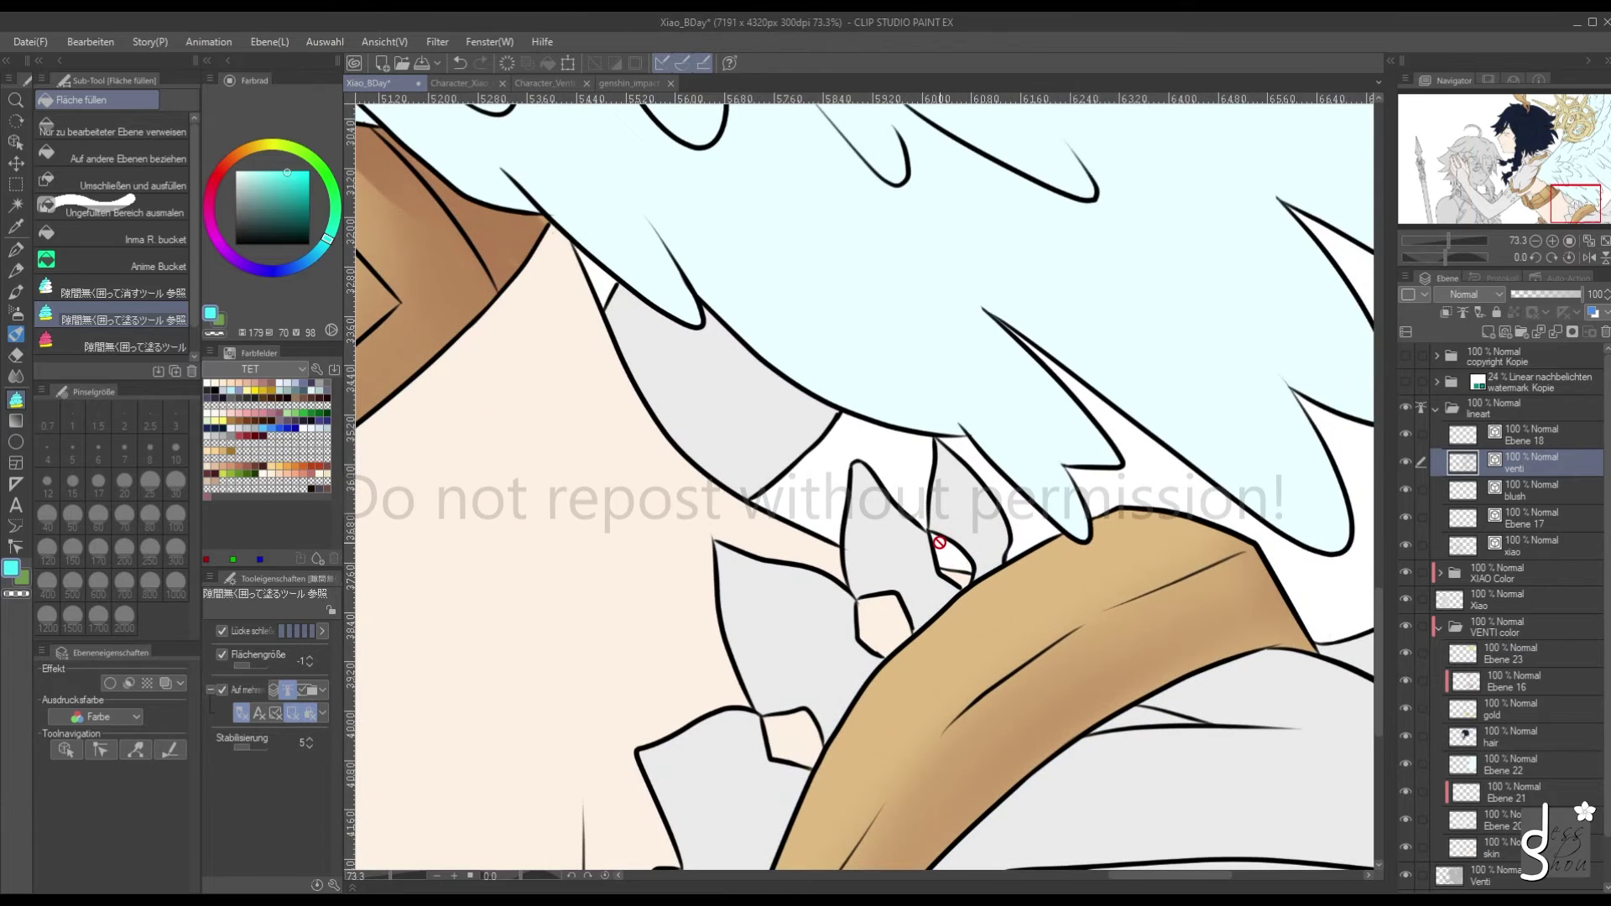
pyautogui.click(16, 547)
pyautogui.click(83, 131)
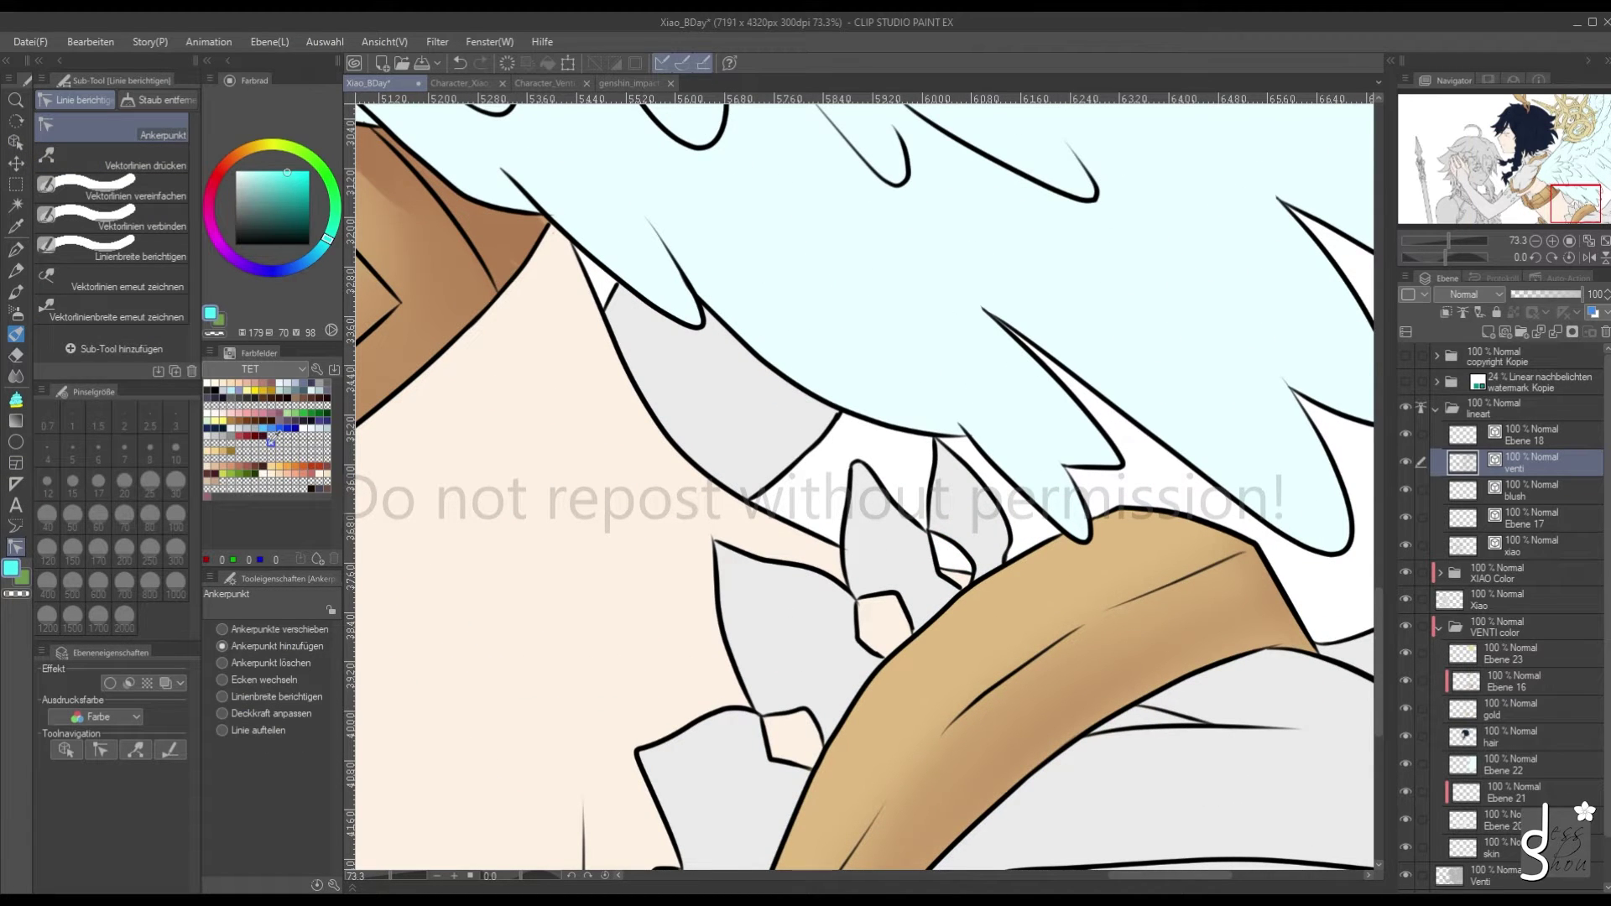
pyautogui.click(224, 663)
pyautogui.click(957, 573)
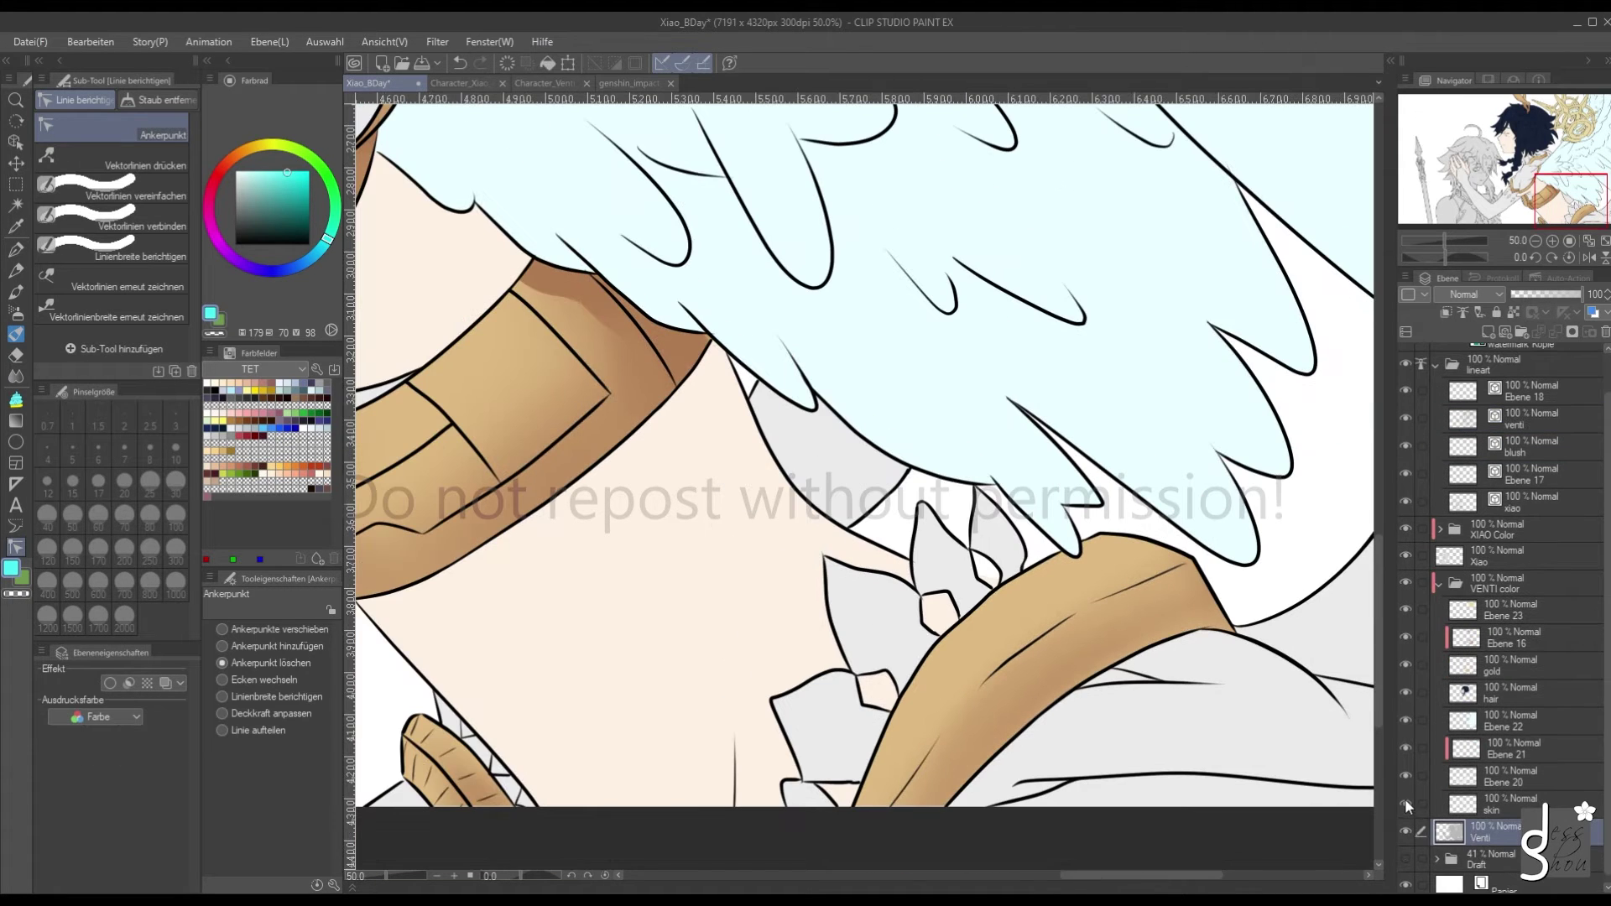
# Fill the gap at the small gem between the hip petals with the base grey sampled beneath the skin on the Venti layer
pyautogui.click(1405, 804)
pyautogui.keyDown('alt'); pyautogui.click(674, 556); pyautogui.keyUp('alt')
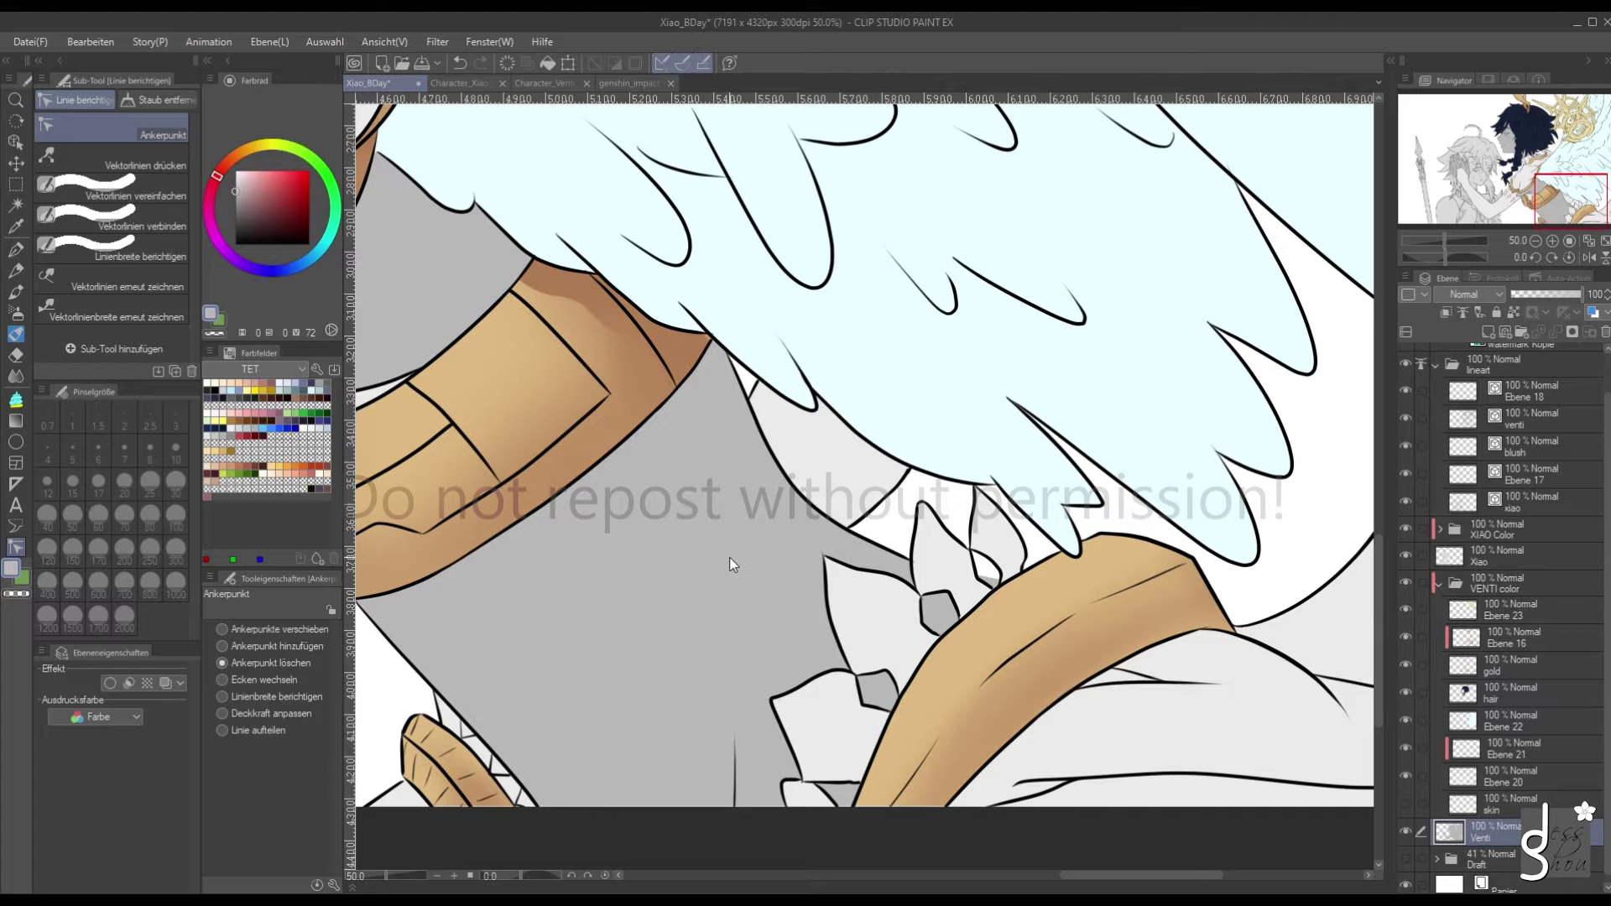
pyautogui.click(1406, 804)
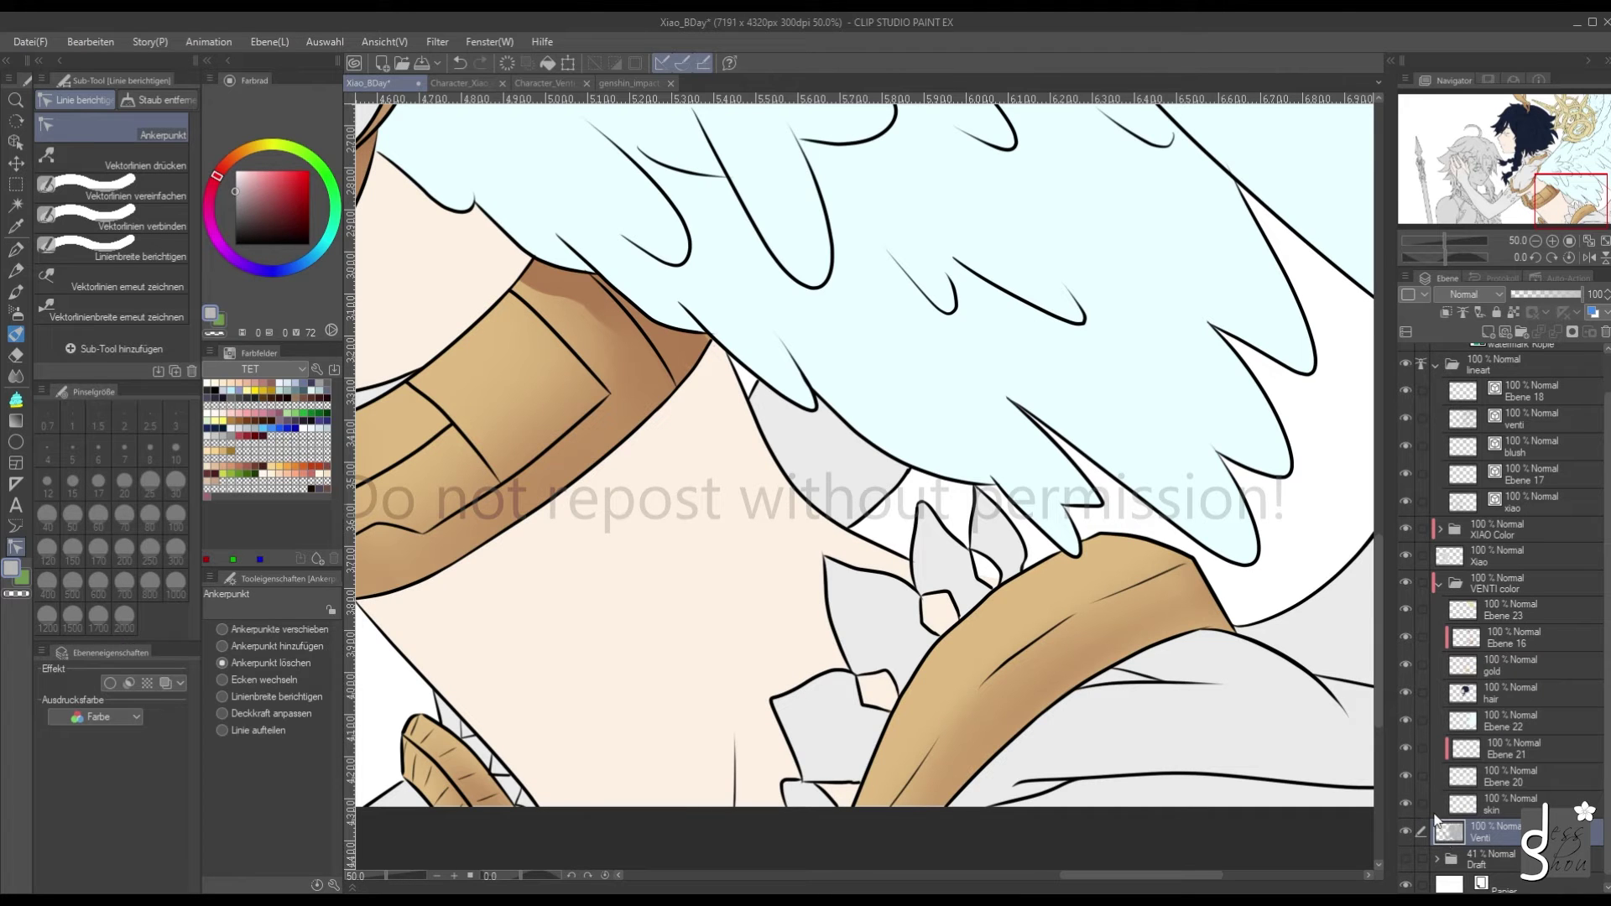
pyautogui.press('g')
pyautogui.moveTo(965, 555); pyautogui.dragTo(958, 555)
pyautogui.hotkey('ctrl', '-')
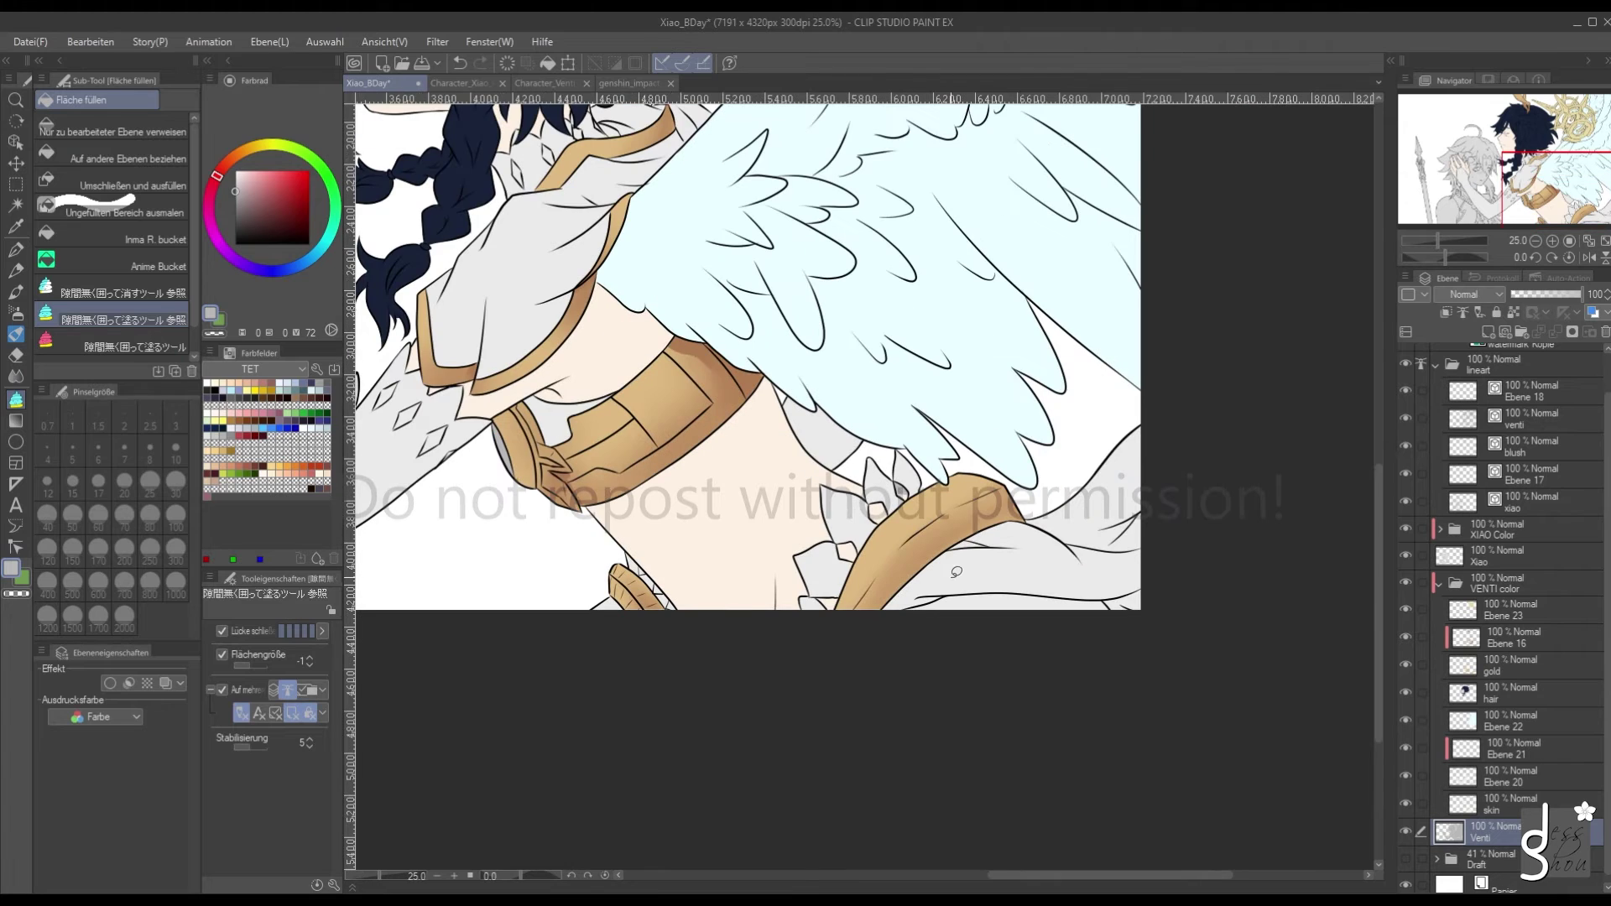
# Add a new layer above the wings' colour layer Ebene 22 and rename Ebene 22 as wing
pyautogui.click(1470, 810)
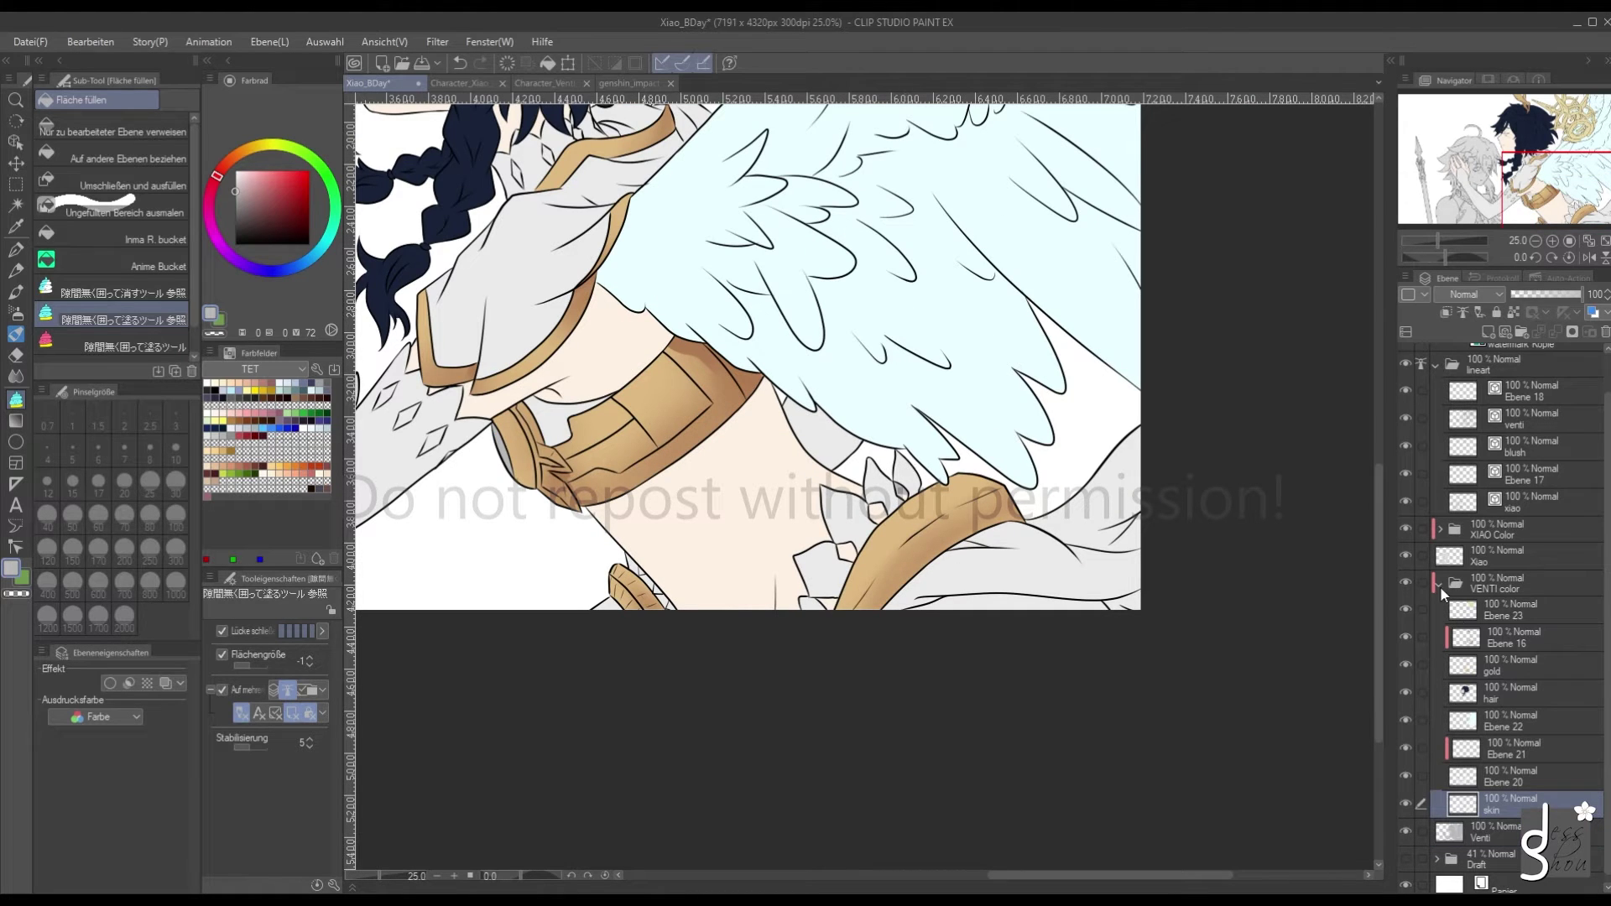
pyautogui.click(1473, 727)
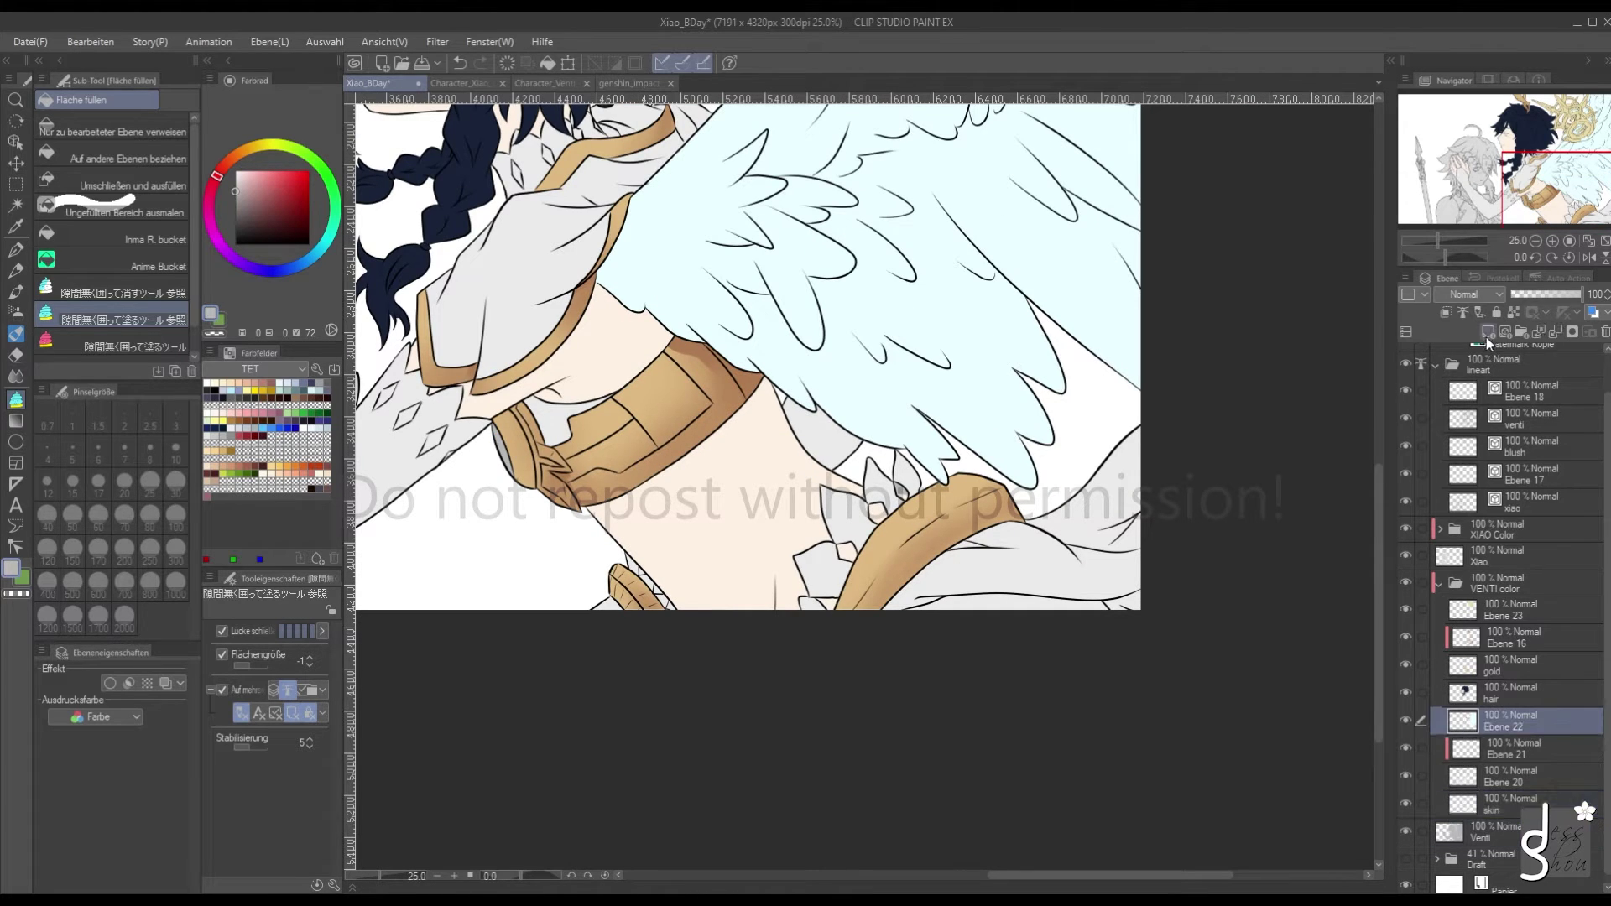
pyautogui.click(1487, 334)
pyautogui.click(1492, 751)
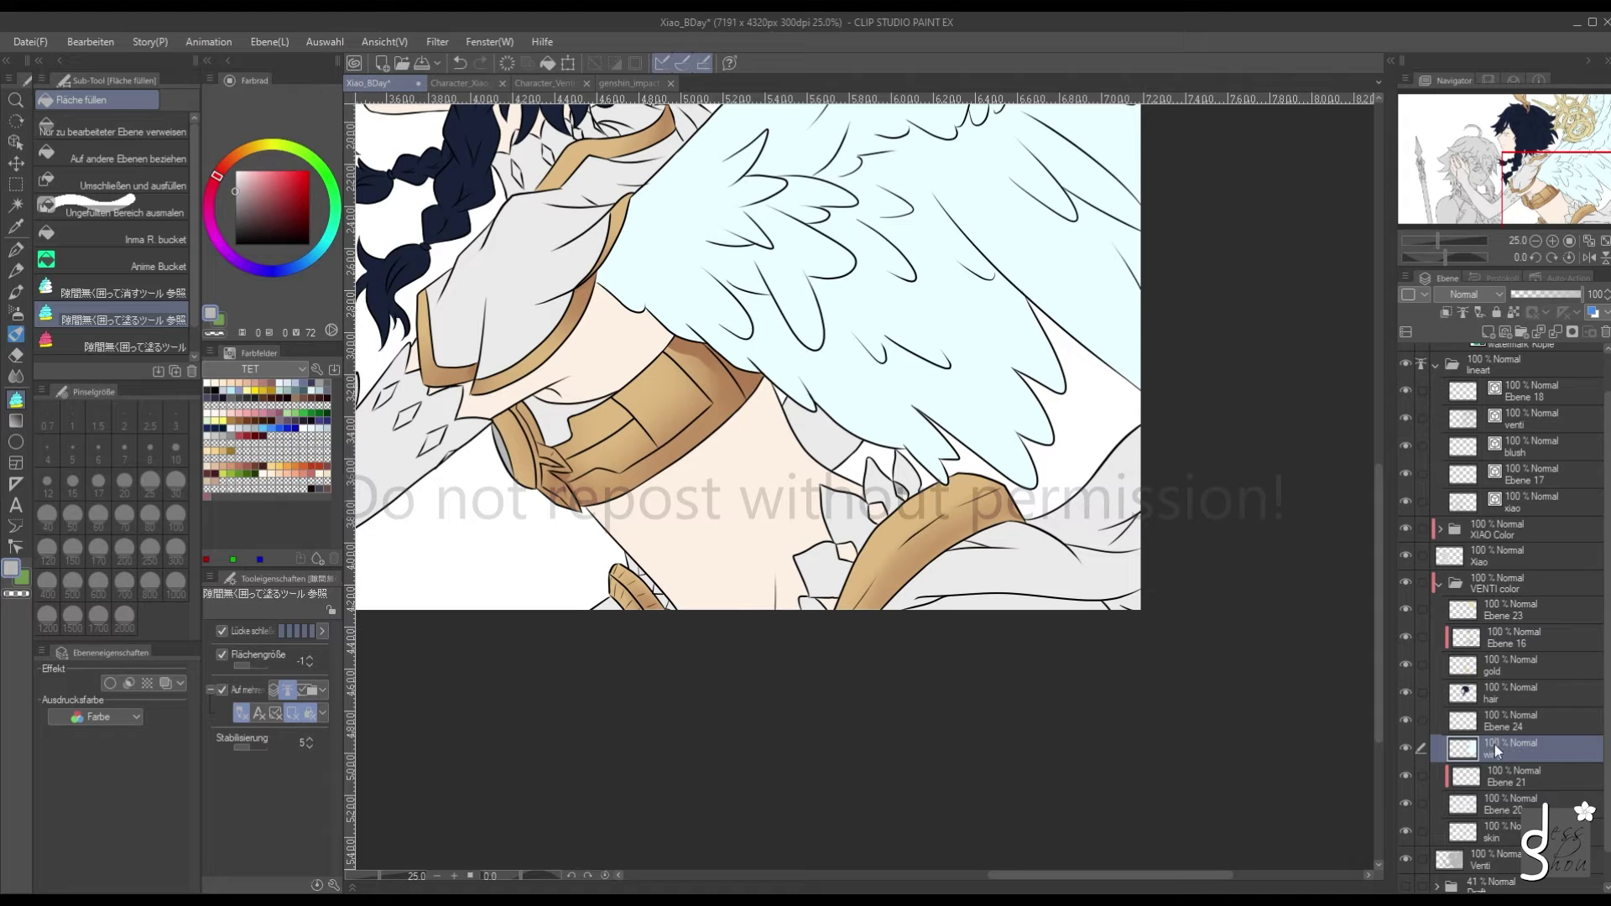
# Rename the clothing layer Ebene 20 as white and the new empty layer above wing as teal
pyautogui.click(1406, 802)
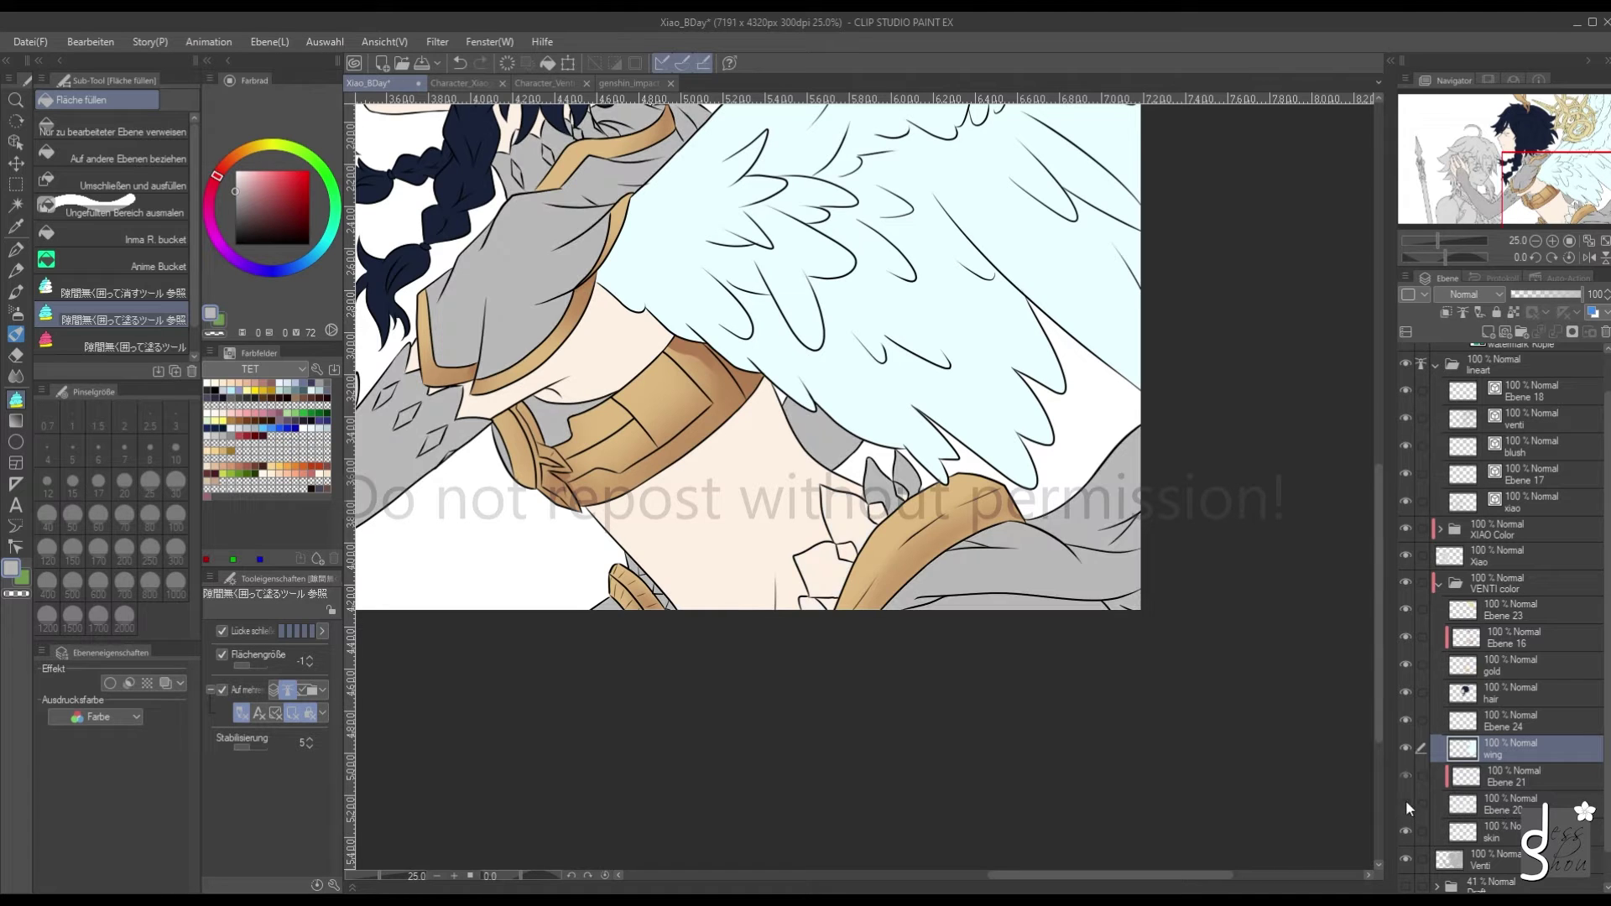
pyautogui.click(1407, 800)
pyautogui.click(1499, 806)
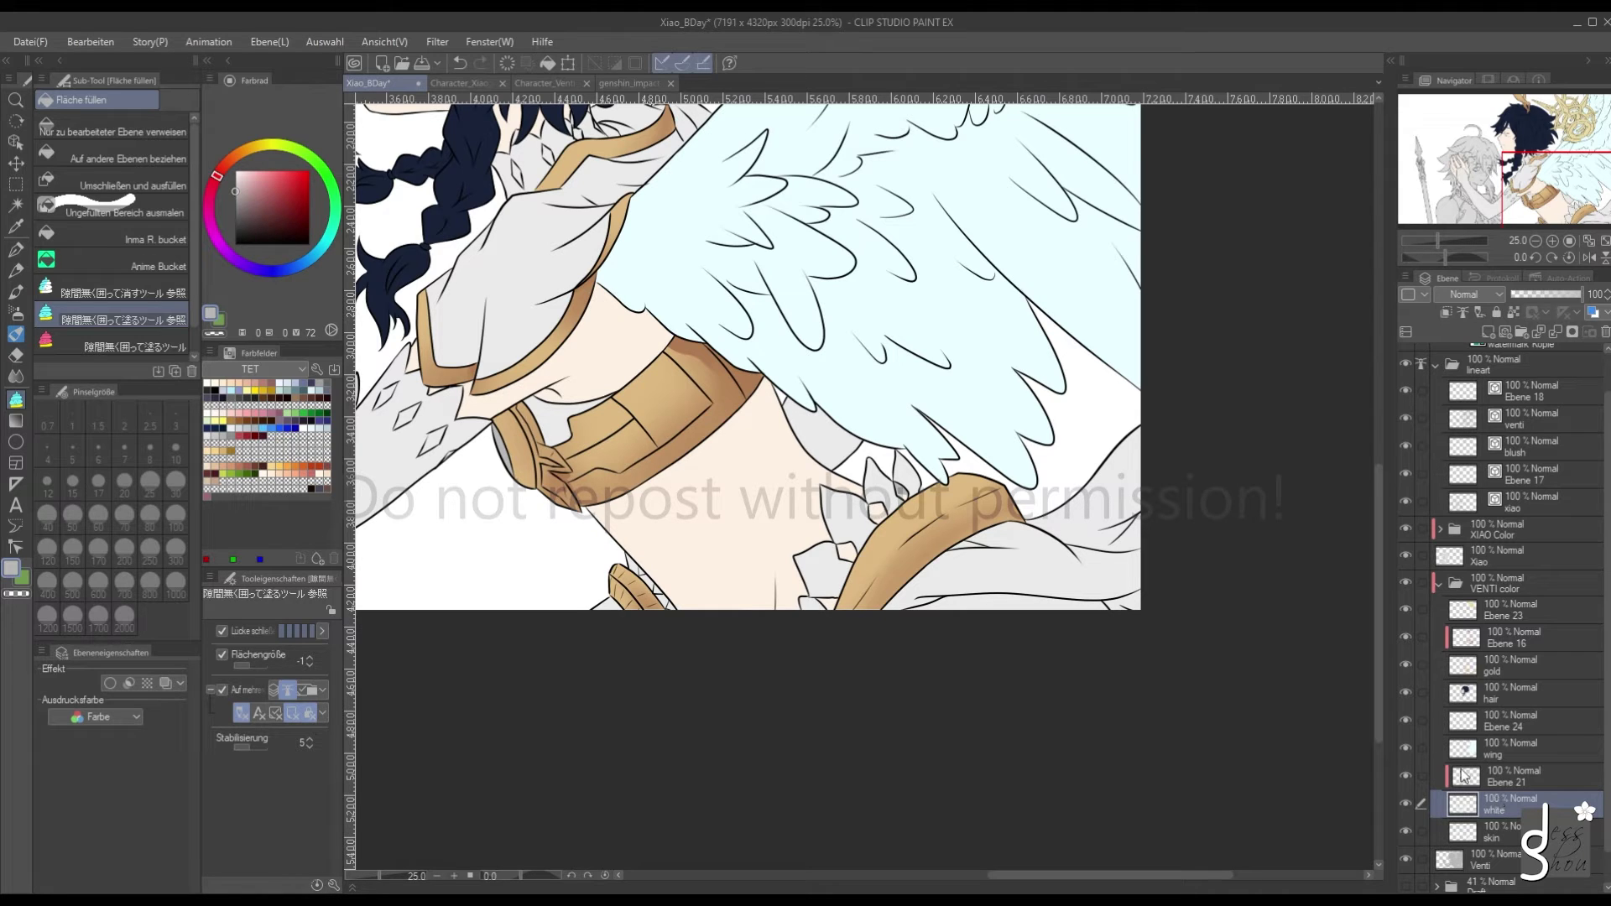
pyautogui.click(1507, 725)
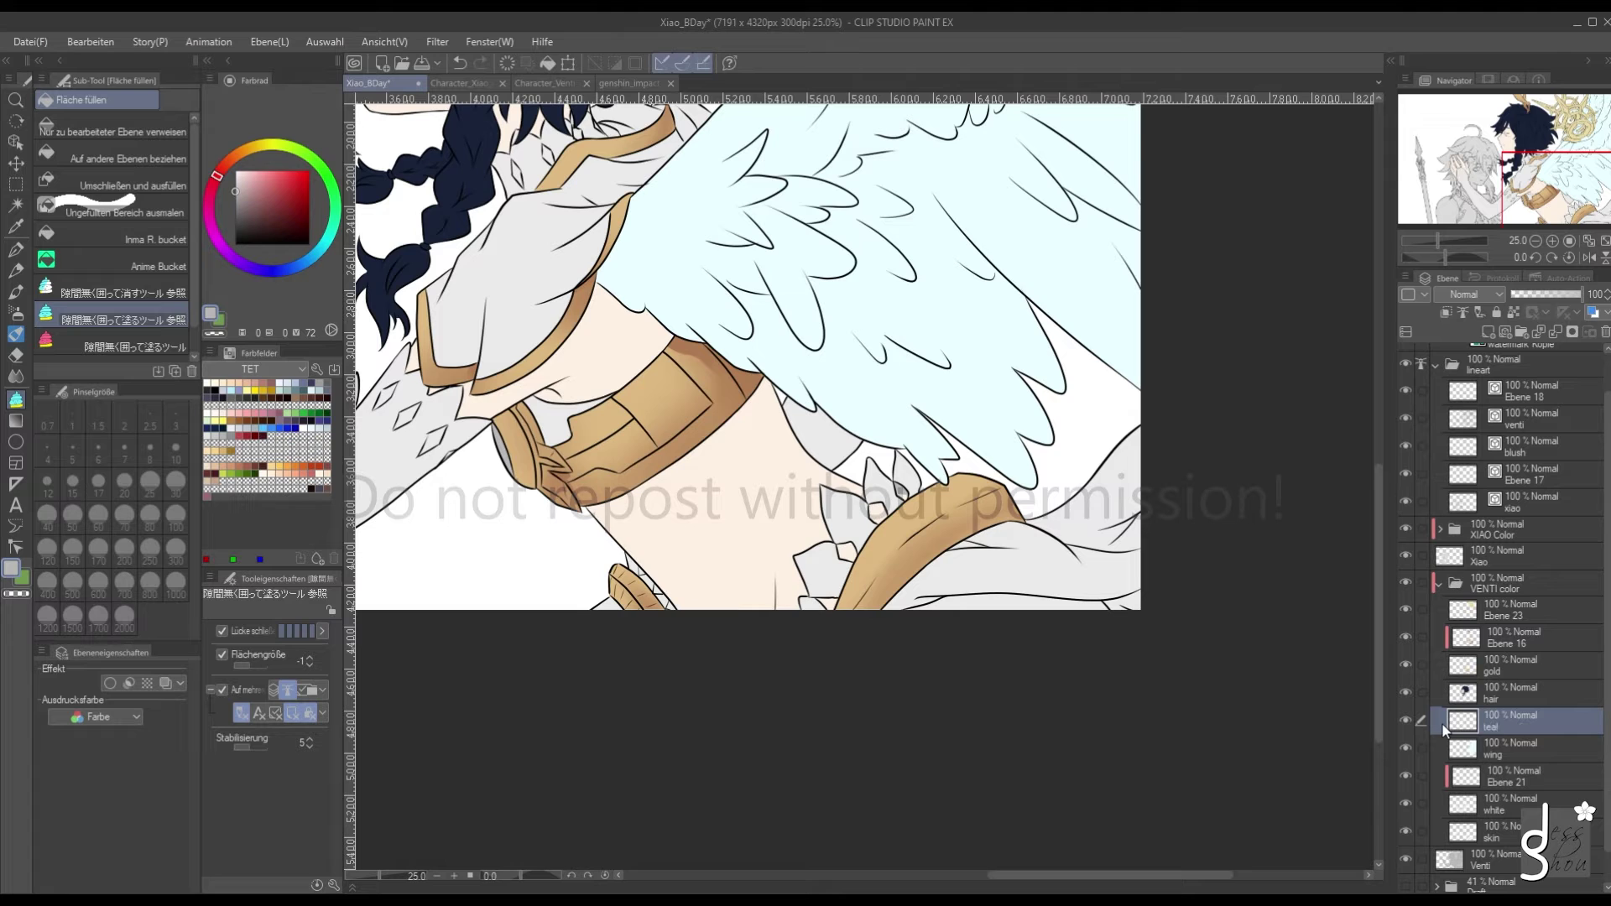
pyautogui.doubleClick(471, 34)
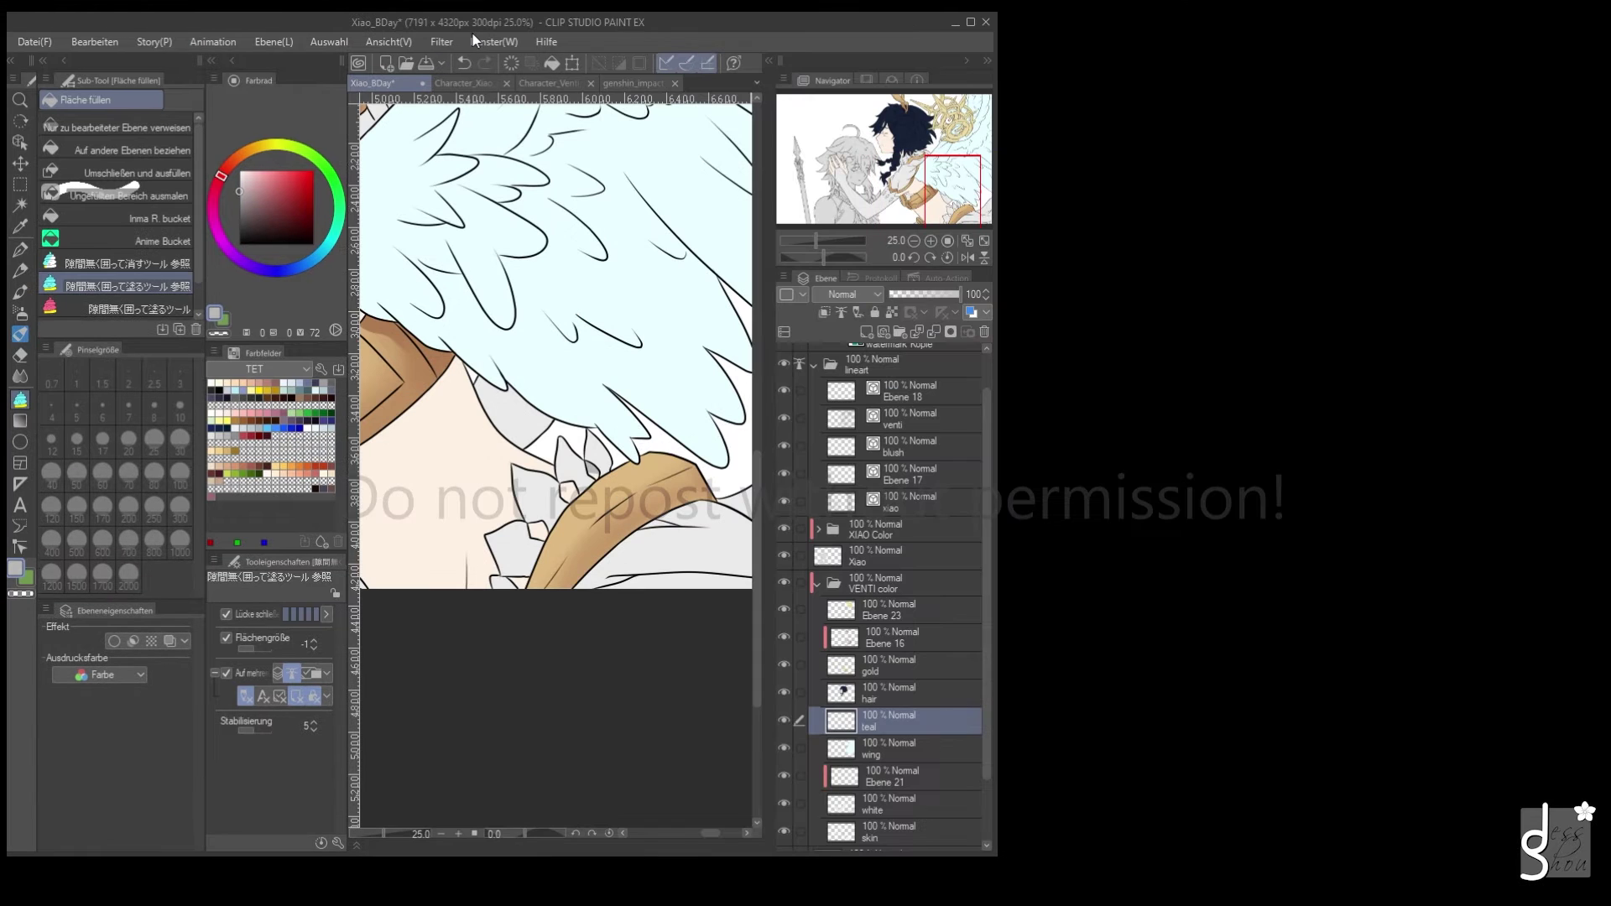
pyautogui.click(968, 30)
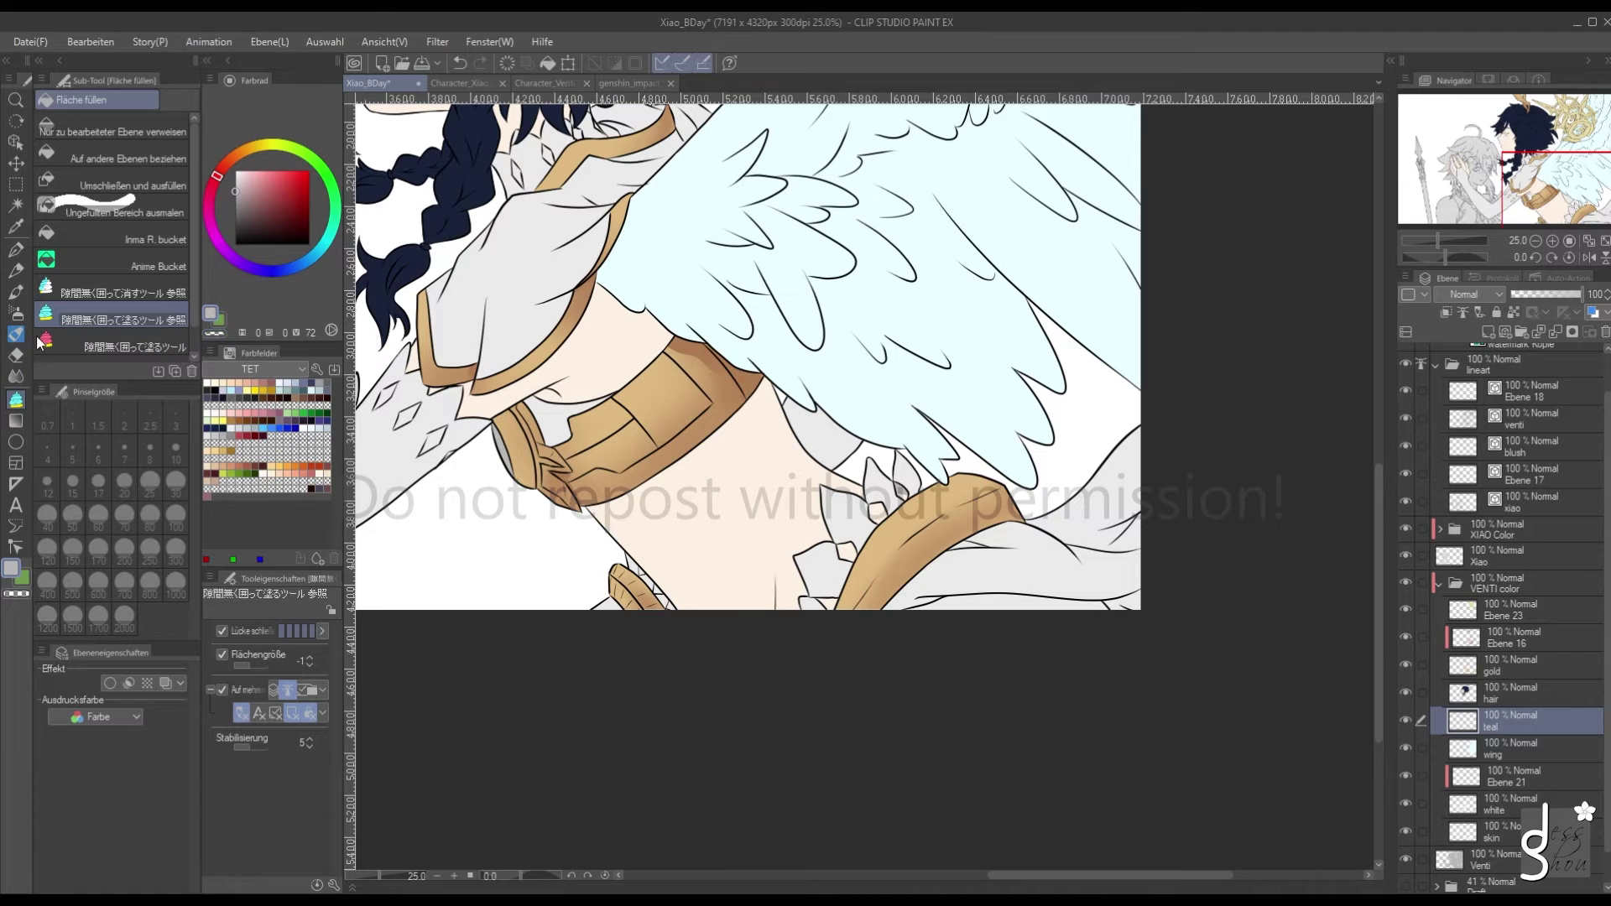
# Sample turquoise from the lyre's gem in the genshin_impact_0_63 reference and go back to the illustration
pyautogui.click(631, 83)
pyautogui.keyDown('alt'); pyautogui.click(617, 629); pyautogui.keyUp('alt')
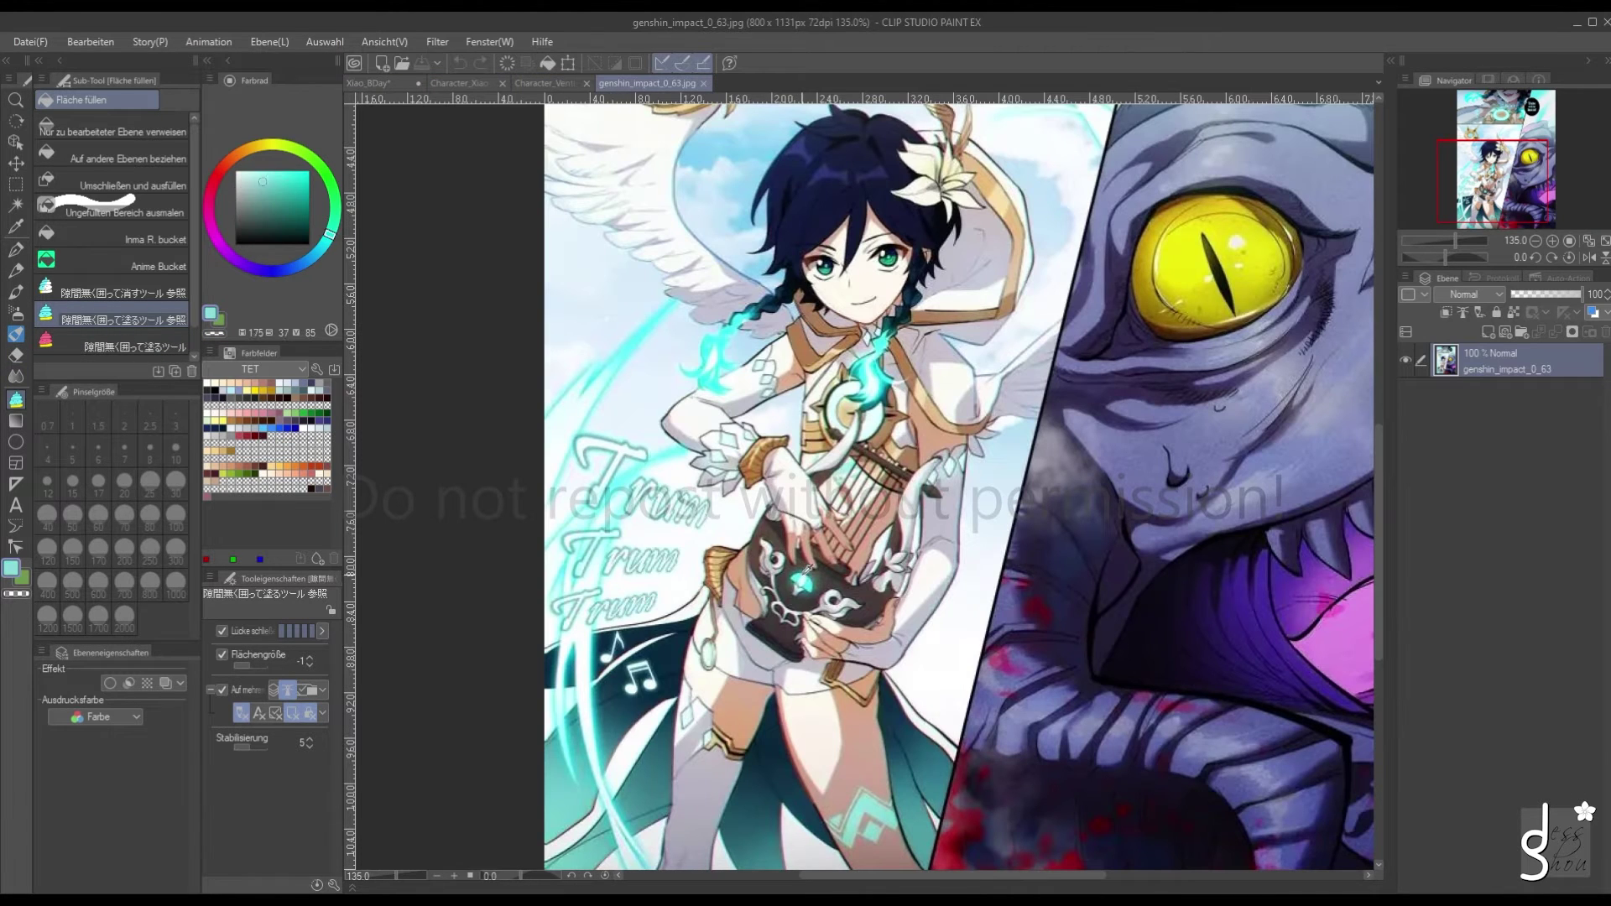
pyautogui.keyDown('alt'); pyautogui.click(809, 579); pyautogui.keyUp('alt')
pyautogui.click(383, 84)
# Fill the four small gems between the hip petals with turquoise on the teal layer
pyautogui.scroll(3, 925, 555)
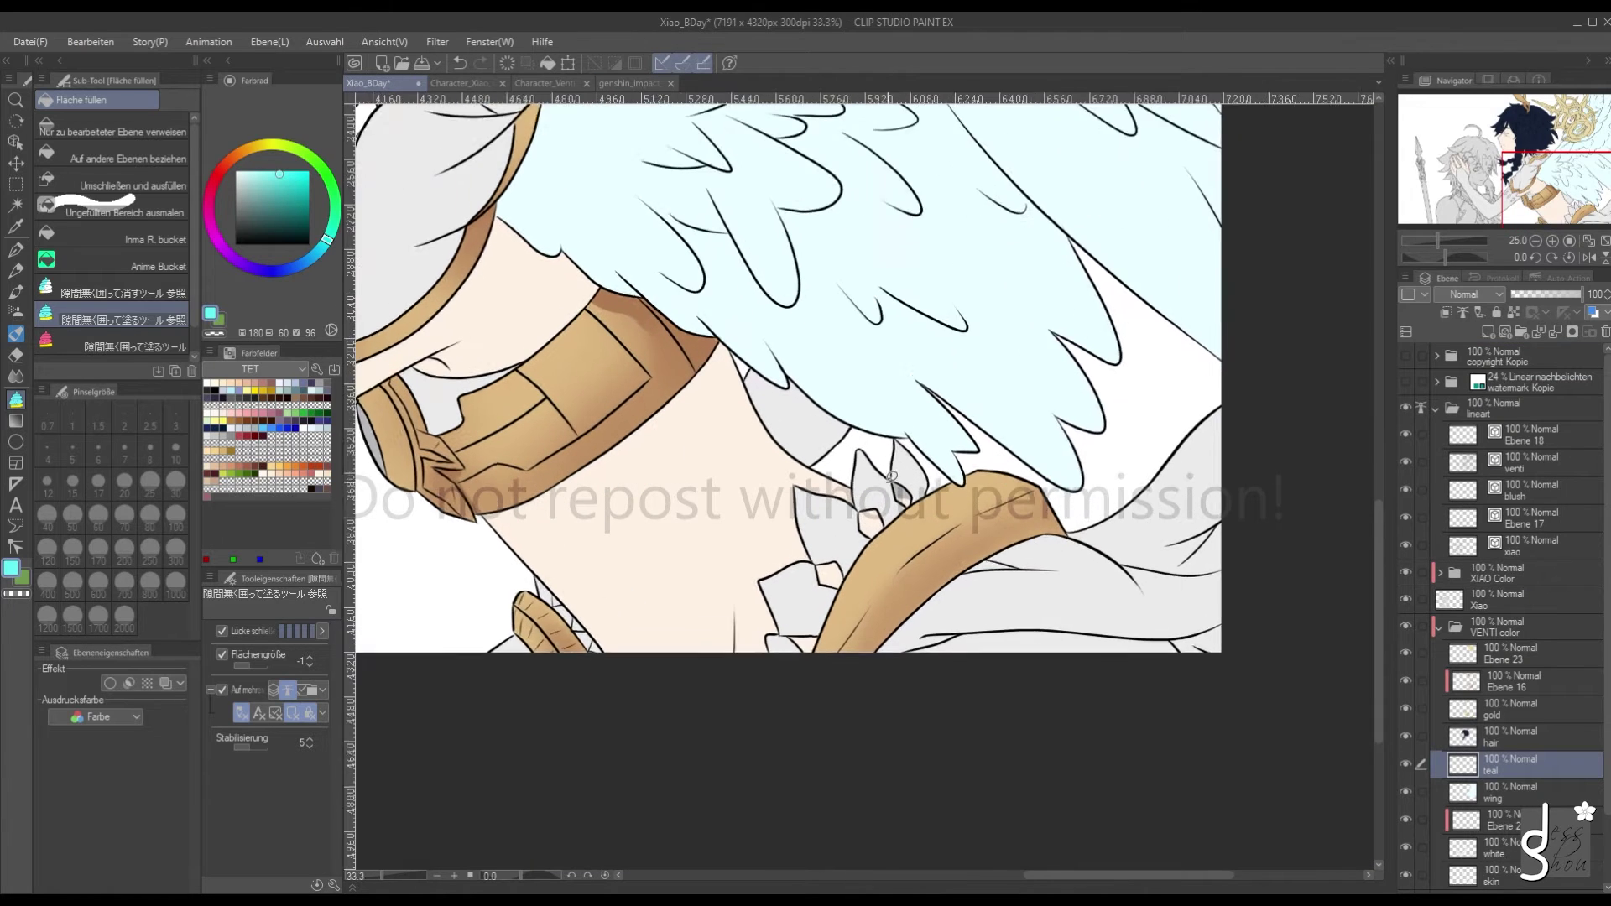
pyautogui.moveTo(888, 483)
pyautogui.mouseDown()
pyautogui.moveTo(913, 526)
pyautogui.moveTo(926, 486)
pyautogui.moveTo(886, 475)
pyautogui.mouseUp()
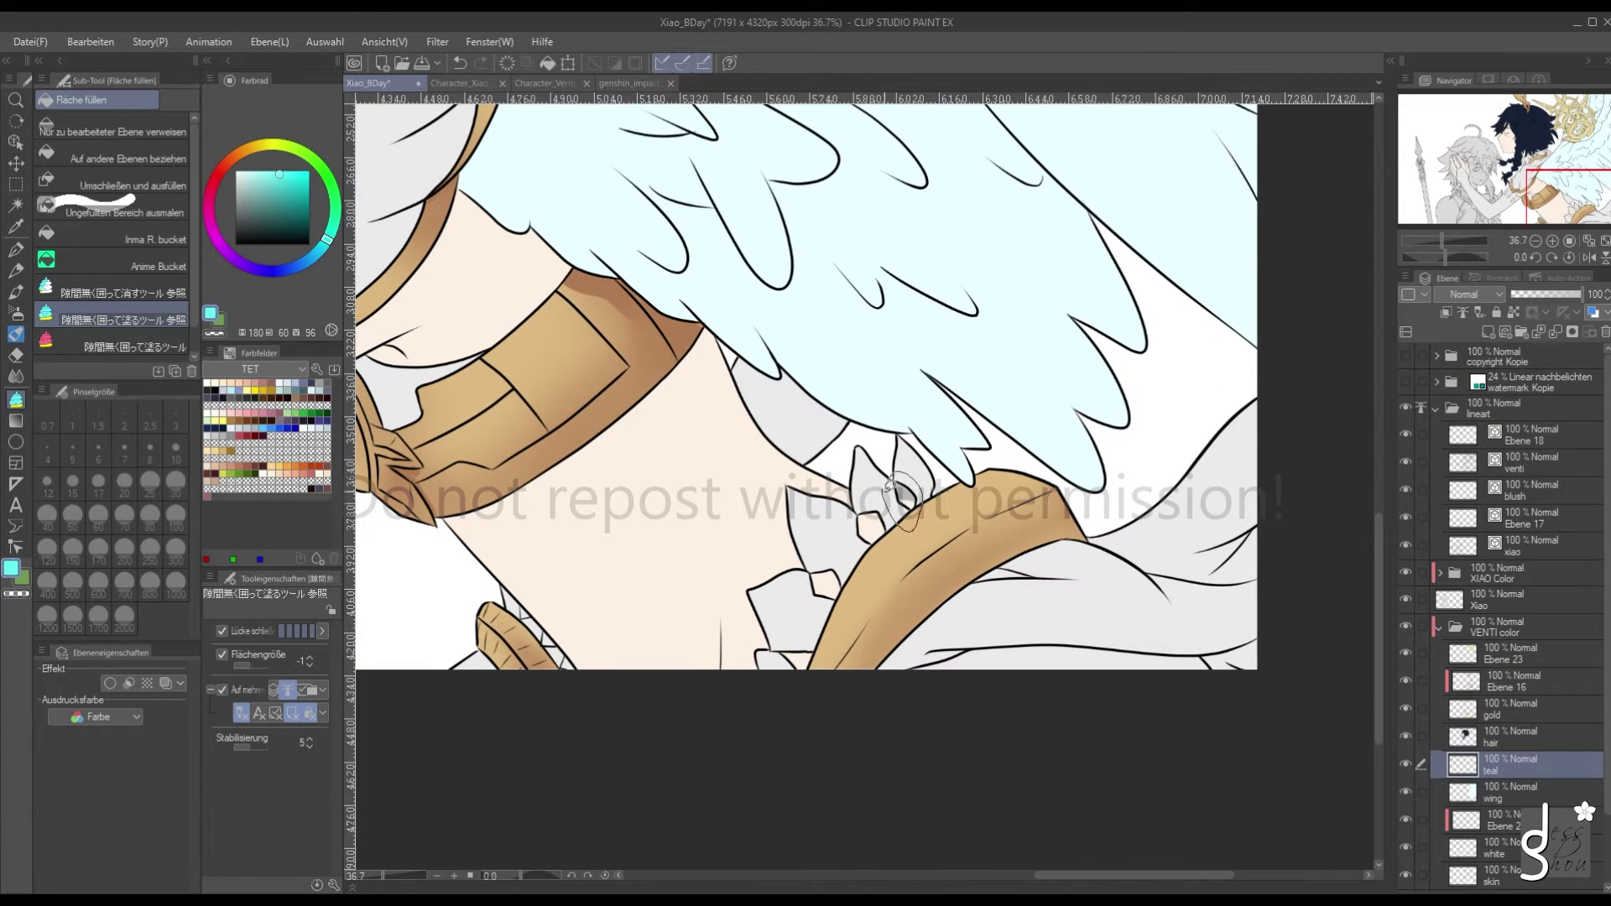
pyautogui.moveTo(879, 550)
pyautogui.mouseDown()
pyautogui.moveTo(893, 515)
pyautogui.moveTo(868, 537)
pyautogui.mouseUp()
pyautogui.moveTo(839, 608)
pyautogui.mouseDown()
pyautogui.moveTo(802, 588)
pyautogui.moveTo(843, 579)
pyautogui.mouseUp()
pyautogui.moveTo(797, 659)
pyautogui.mouseDown()
pyautogui.moveTo(807, 675)
pyautogui.moveTo(789, 629)
pyautogui.moveTo(776, 671)
pyautogui.mouseUp()
pyautogui.scroll(-5, 797, 714)
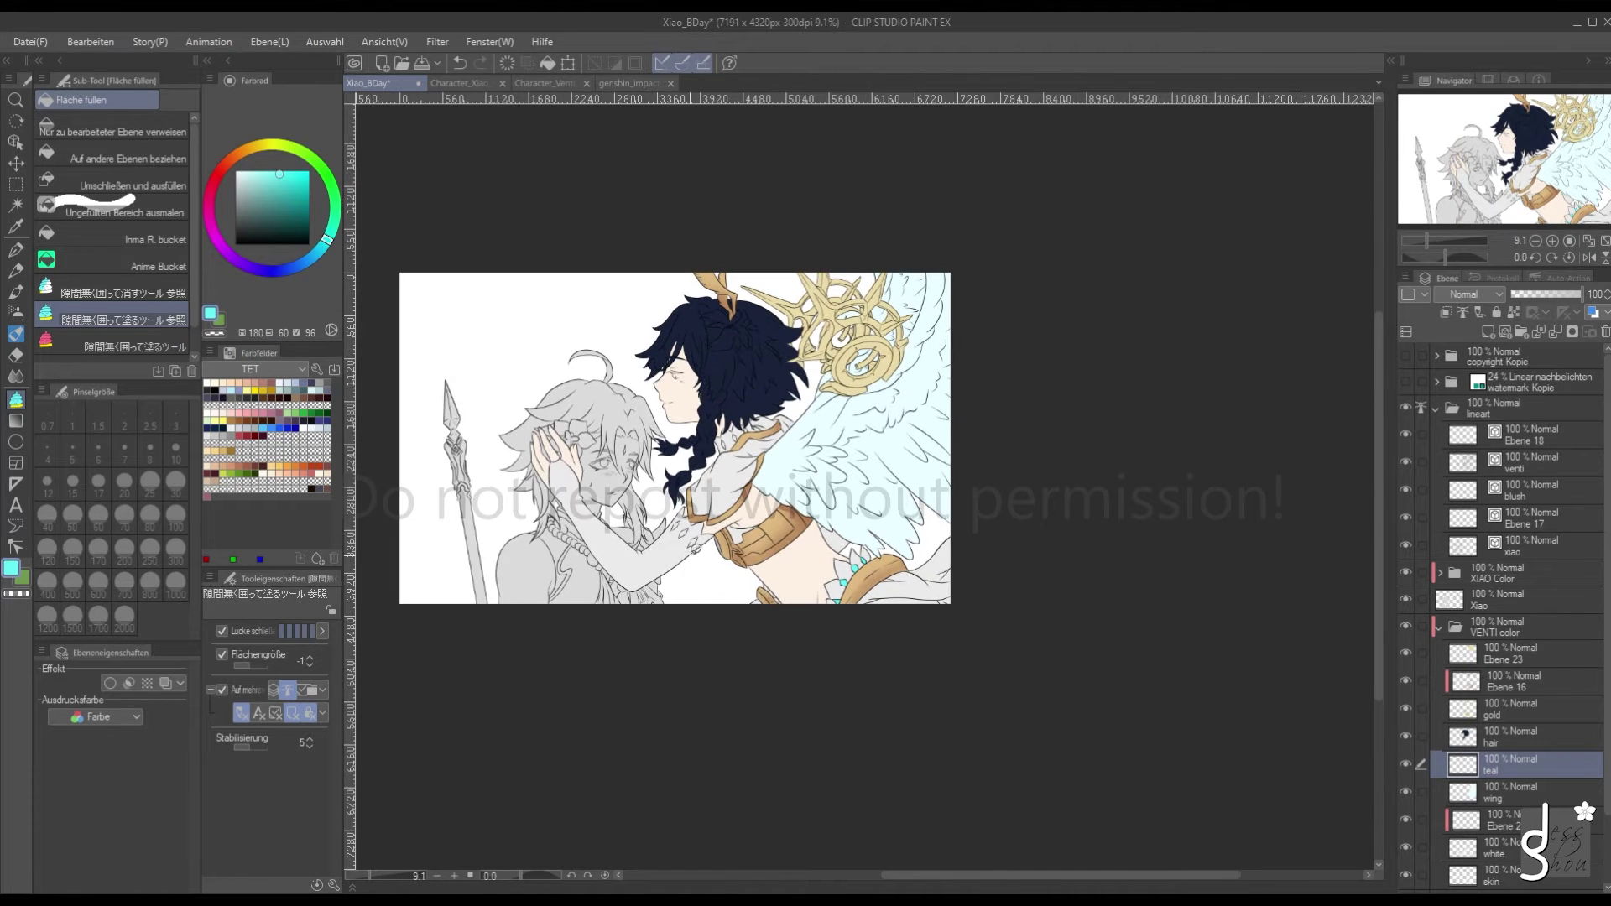
# Fill the small shapes beside the lowest gold band and the three diamonds on Venti's sleeve with turquoise
pyautogui.scroll(7, 751, 746)
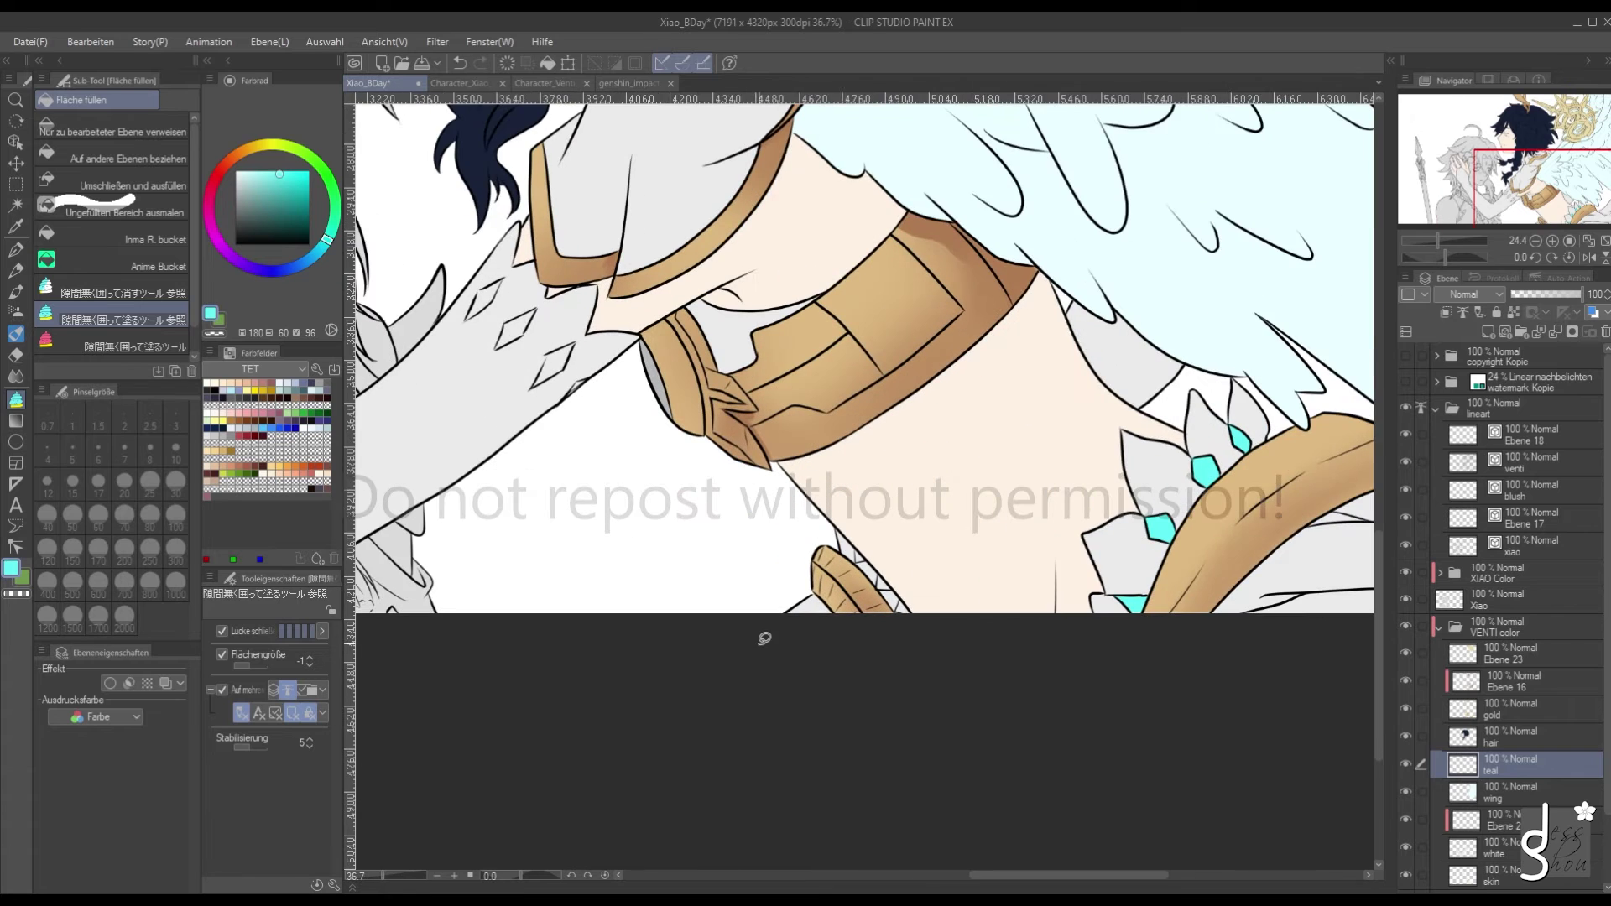
pyautogui.moveTo(858, 537)
pyautogui.mouseDown()
pyautogui.moveTo(846, 560)
pyautogui.moveTo(877, 583)
pyautogui.moveTo(857, 541)
pyautogui.moveTo(936, 615)
pyautogui.moveTo(953, 663)
pyautogui.moveTo(923, 638)
pyautogui.mouseUp()
pyautogui.scroll(-4, 964, 755)
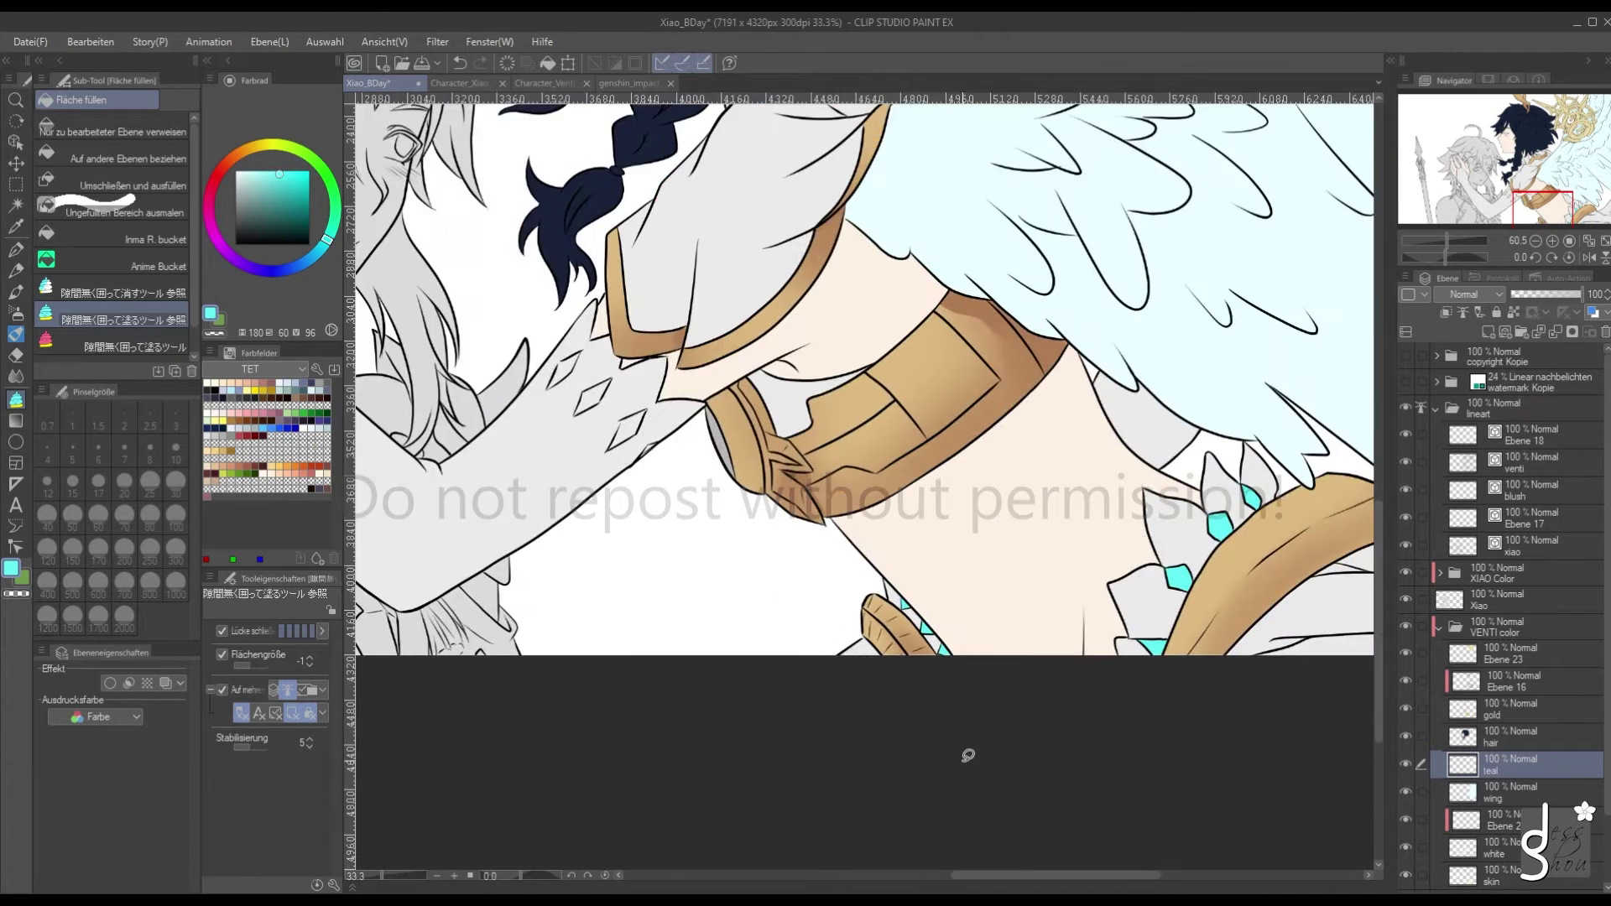
pyautogui.scroll(2, 940, 707)
pyautogui.moveTo(607, 400)
pyautogui.mouseDown()
pyautogui.moveTo(633, 373)
pyautogui.moveTo(604, 370)
pyautogui.moveTo(588, 409)
pyautogui.moveTo(648, 429)
pyautogui.moveTo(647, 379)
pyautogui.moveTo(657, 473)
pyautogui.moveTo(698, 414)
pyautogui.moveTo(682, 453)
pyautogui.mouseUp()
pyautogui.scroll(-5, 683, 637)
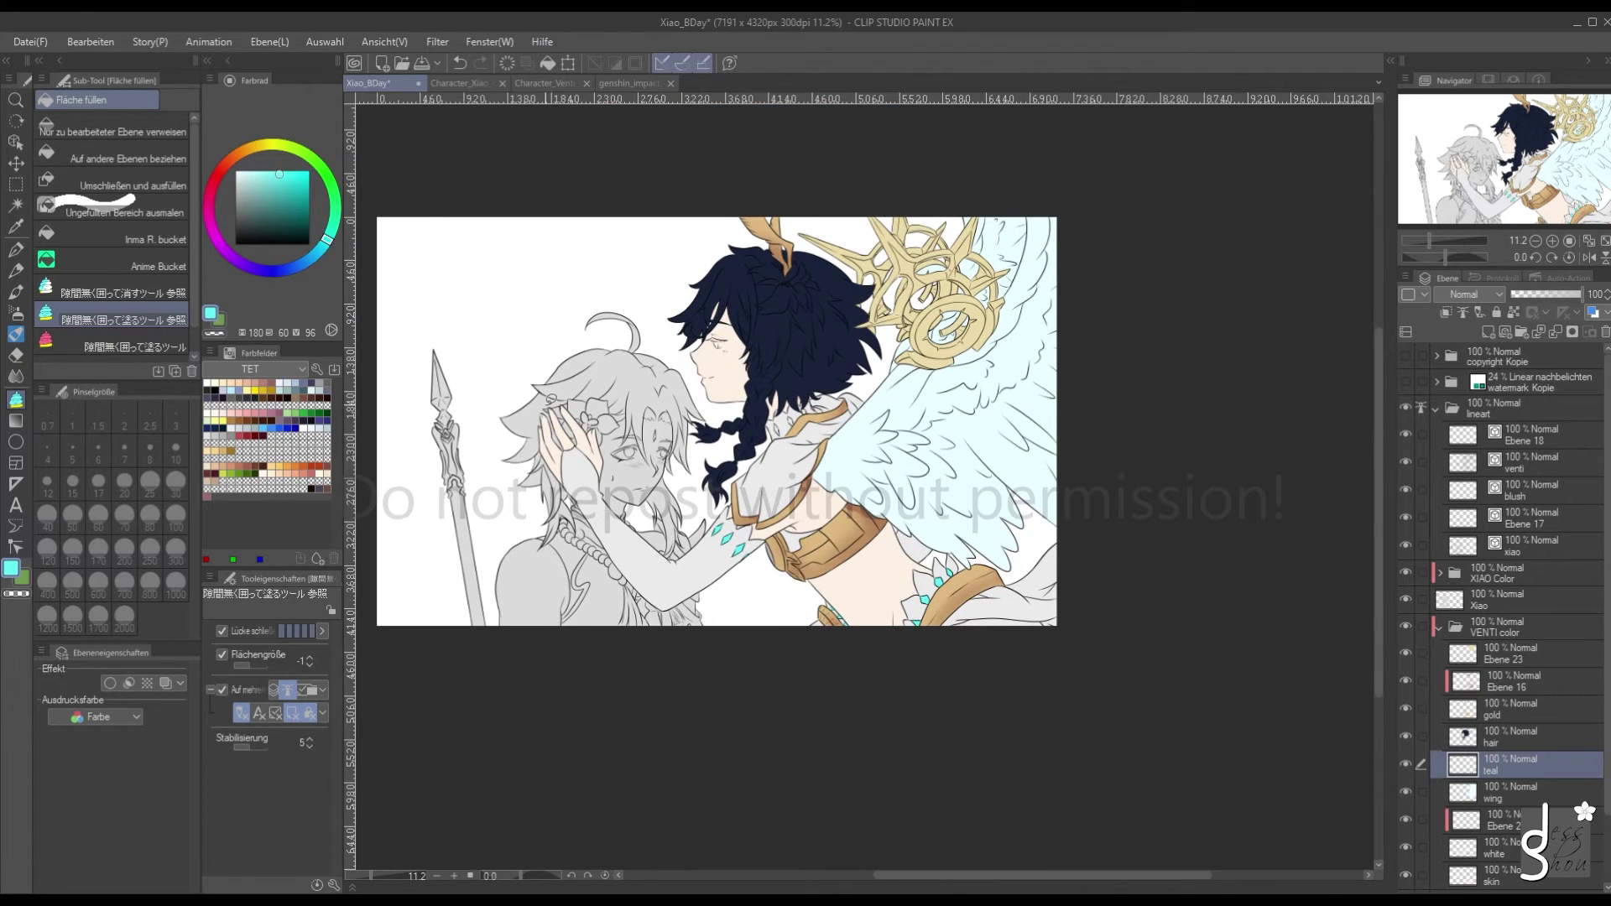
# Fill the diamonds on the collar beneath Venti's hair with turquoise
pyautogui.scroll(5, 762, 411)
pyautogui.moveTo(830, 424)
pyautogui.mouseDown()
pyautogui.moveTo(793, 491)
pyautogui.moveTo(839, 504)
pyautogui.moveTo(896, 453)
pyautogui.moveTo(856, 432)
pyautogui.mouseUp()
pyautogui.moveTo(912, 381)
pyautogui.mouseDown()
pyautogui.moveTo(925, 423)
pyautogui.moveTo(948, 382)
pyautogui.mouseUp()
pyautogui.scroll(-3, 957, 386)
pyautogui.scroll(-2, 818, 229)
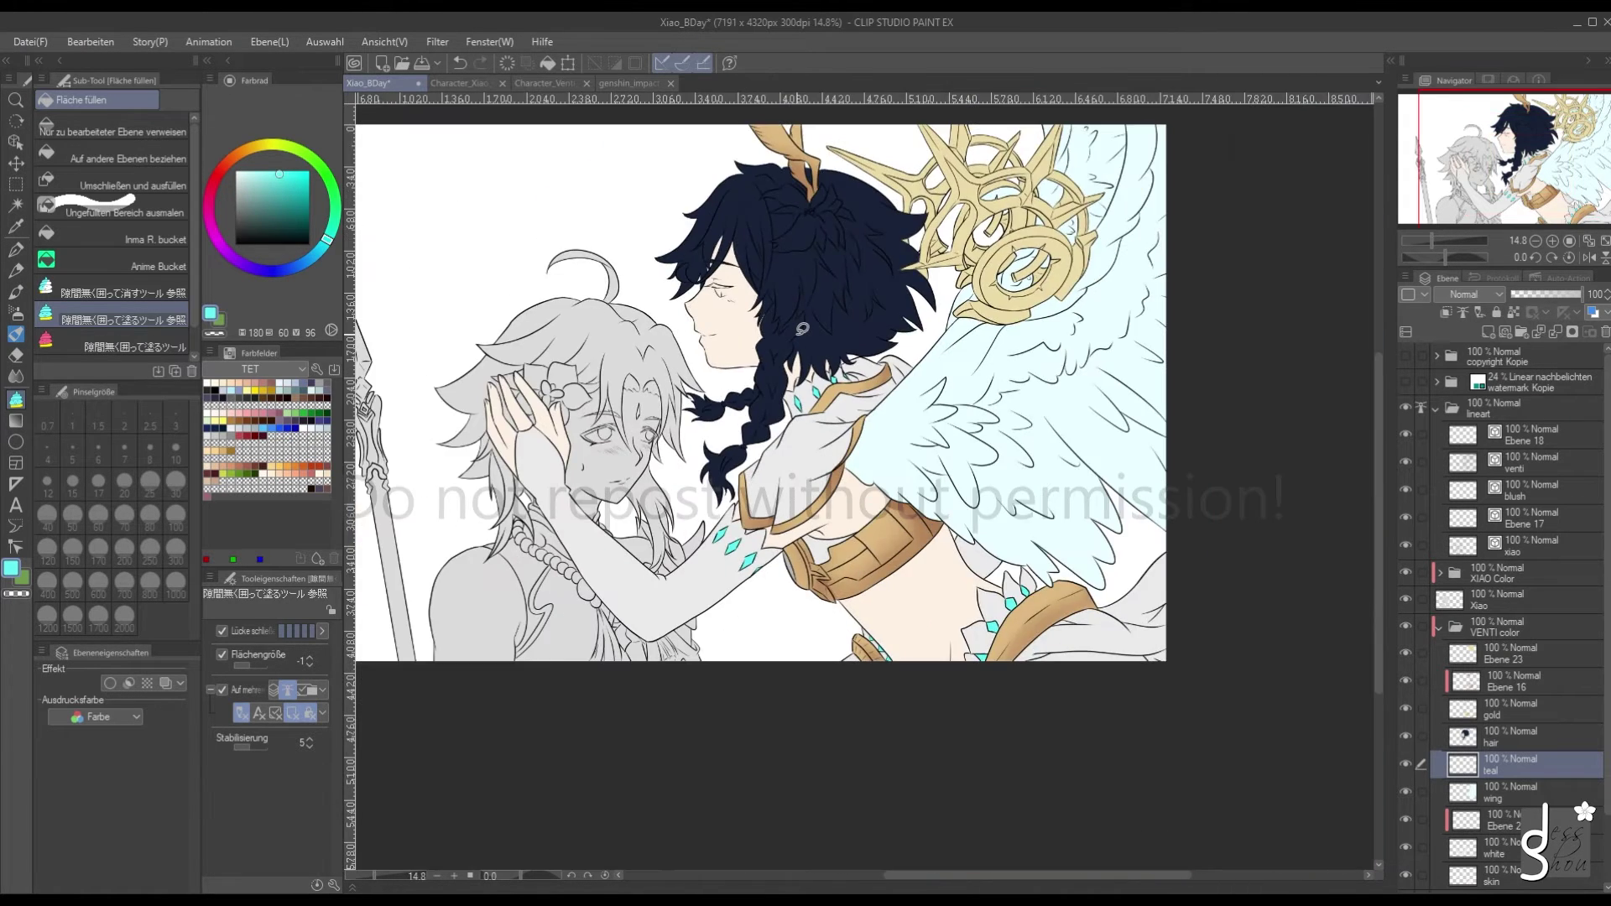
pyautogui.scroll(-1, 802, 328)
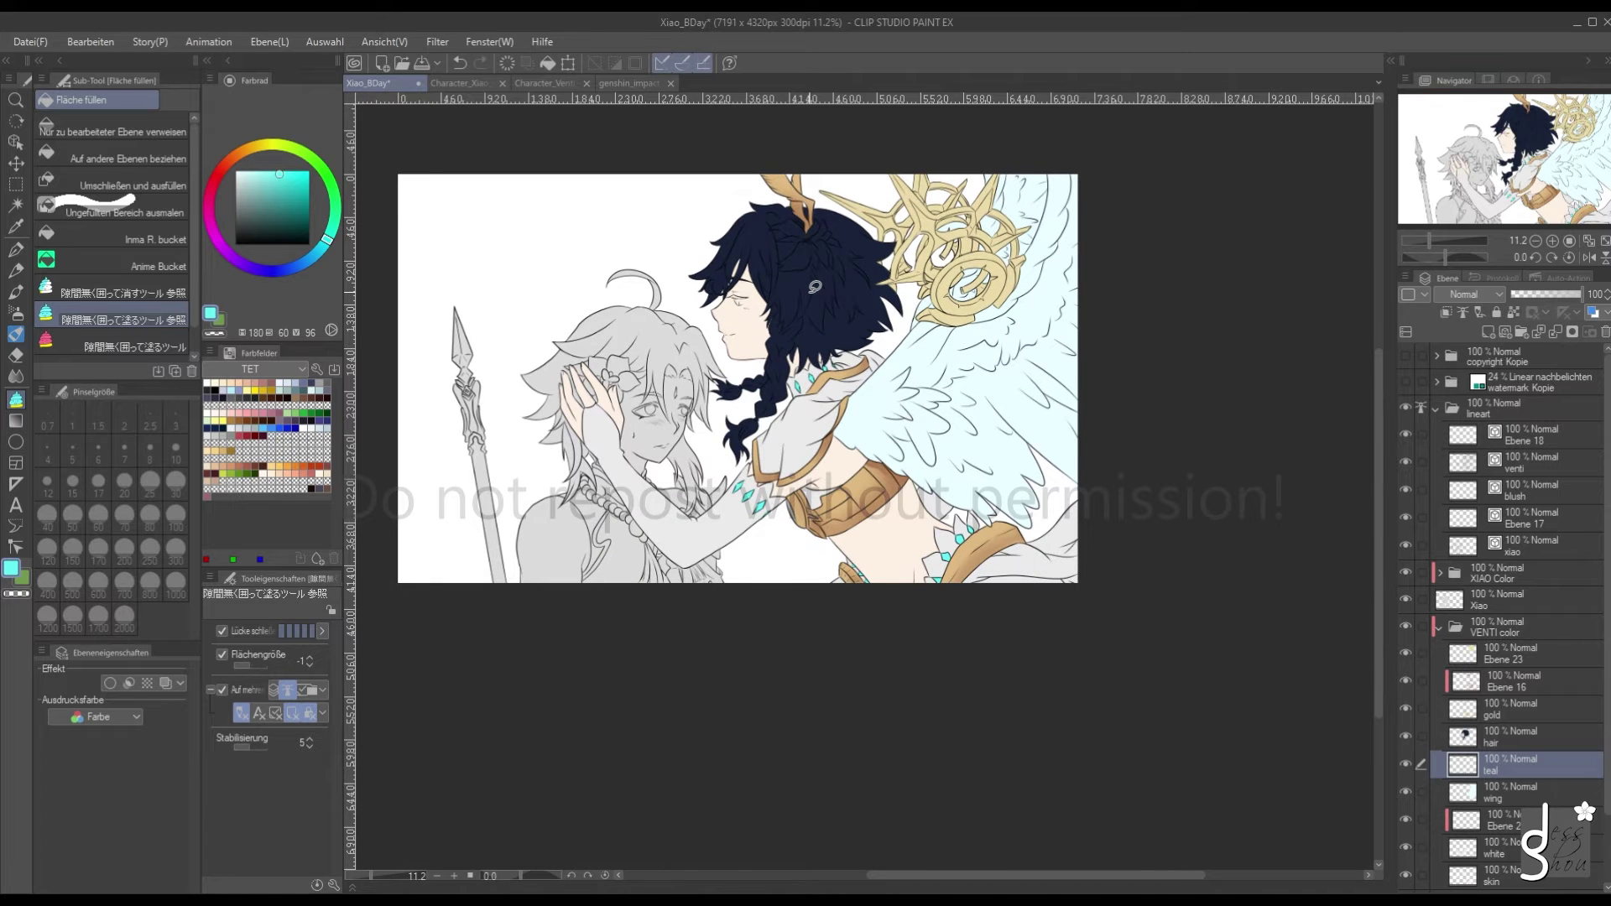
pyautogui.scroll(-1, 814, 287)
pyautogui.scroll(3, 784, 298)
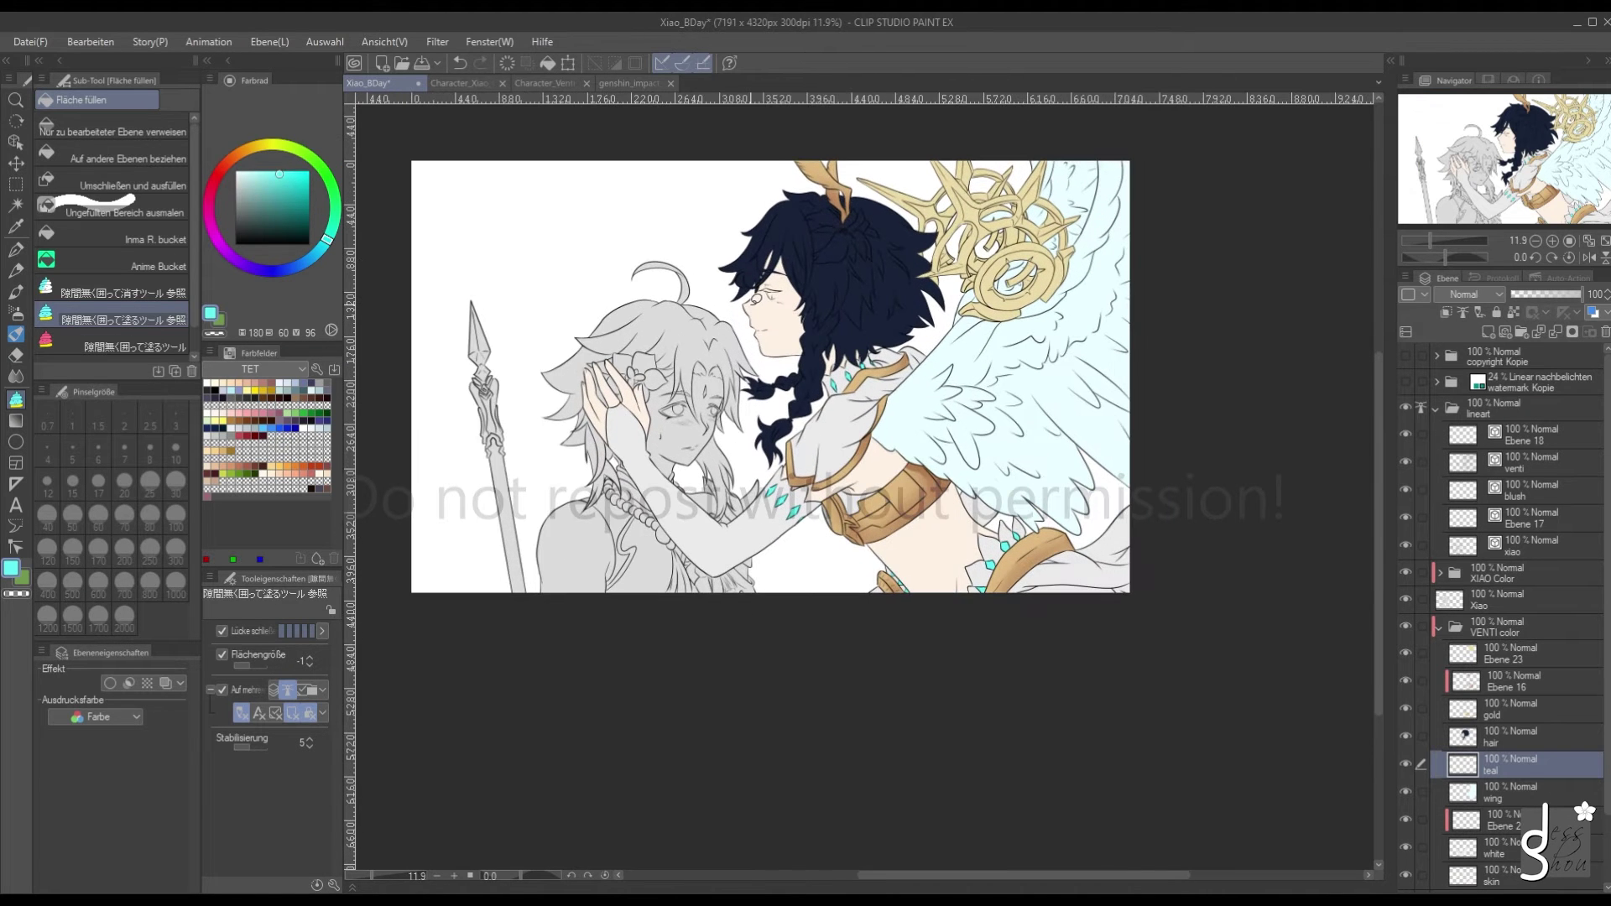
# Check Venti's outfit in the genshin_impact_0_63 reference and fill the oval gem at the front of Venti's waist band with turquoise
pyautogui.click(839, 554)
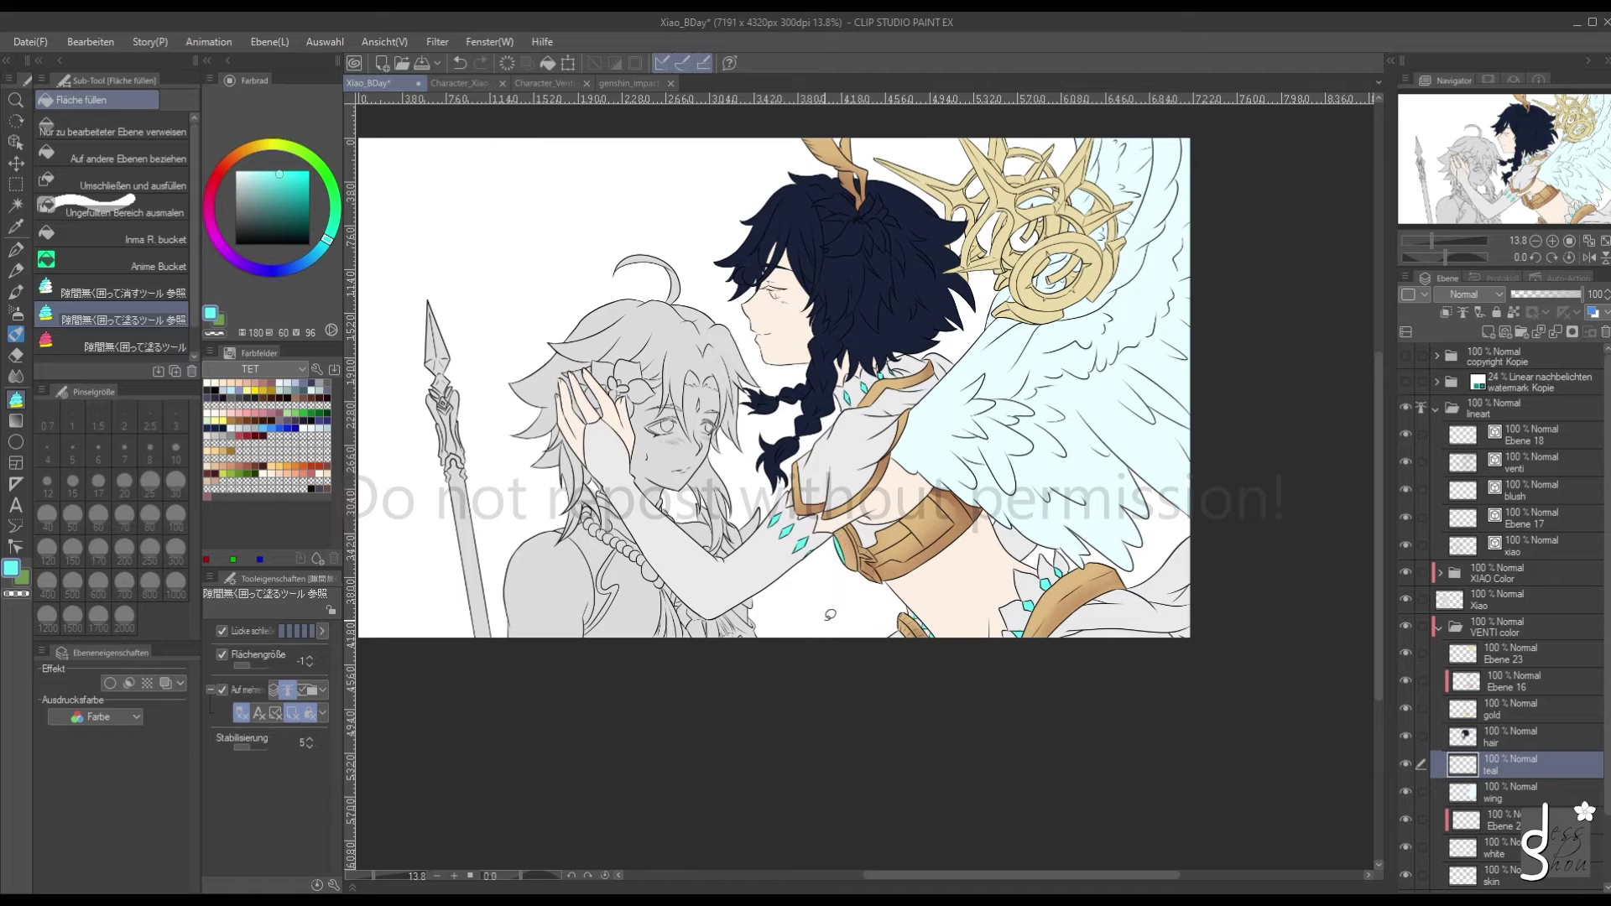
pyautogui.click(604, 83)
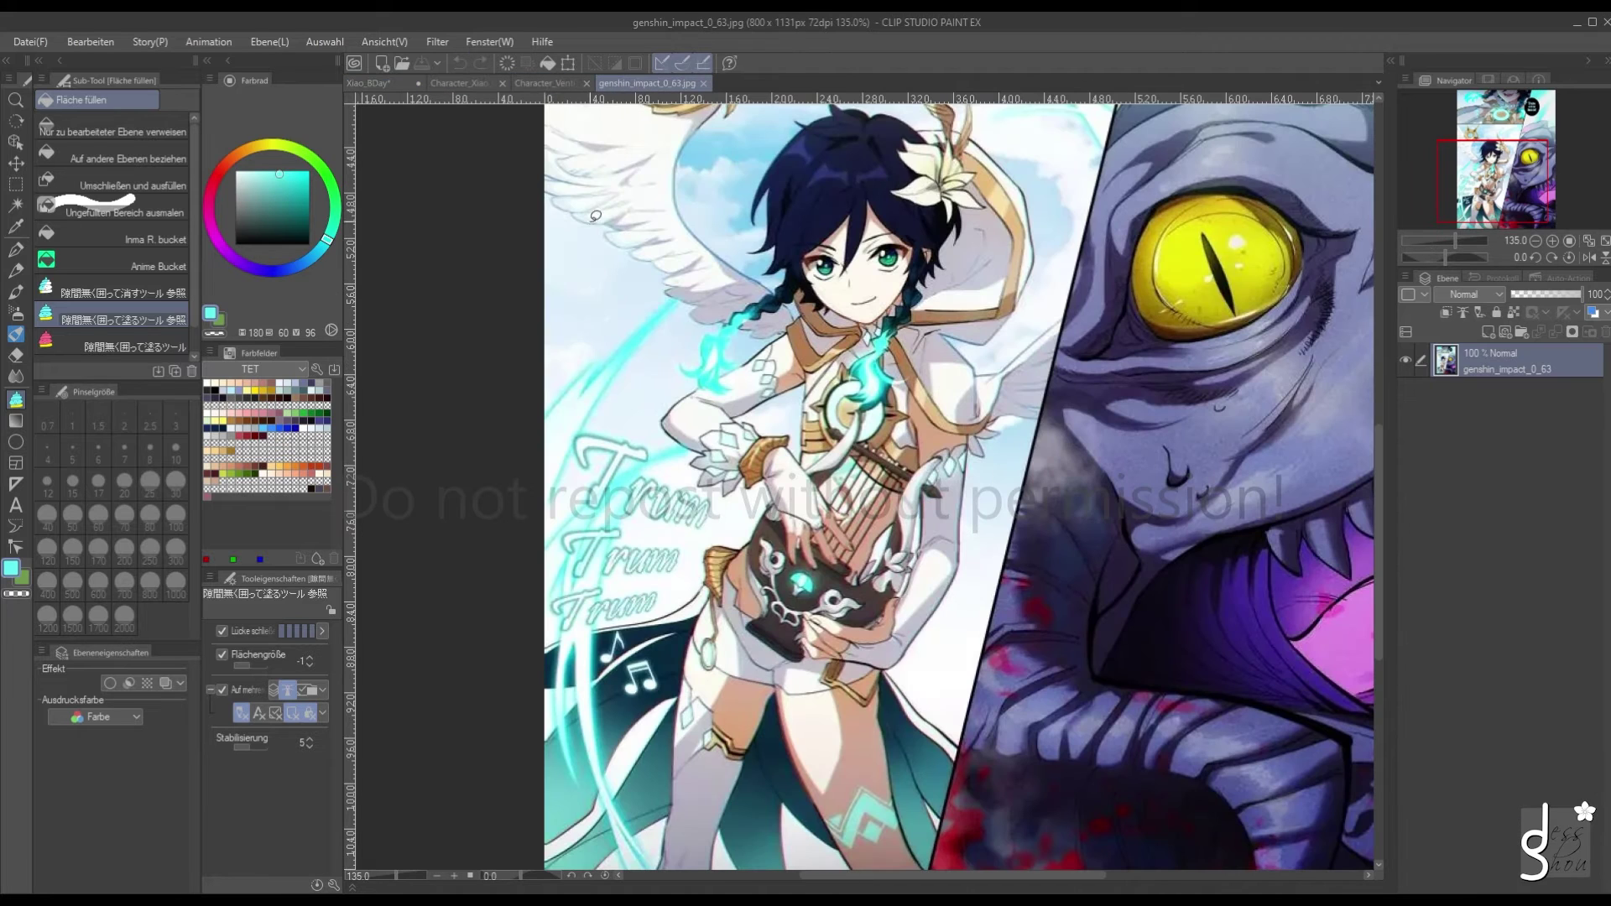
pyautogui.click(371, 83)
pyautogui.scroll(4, 837, 536)
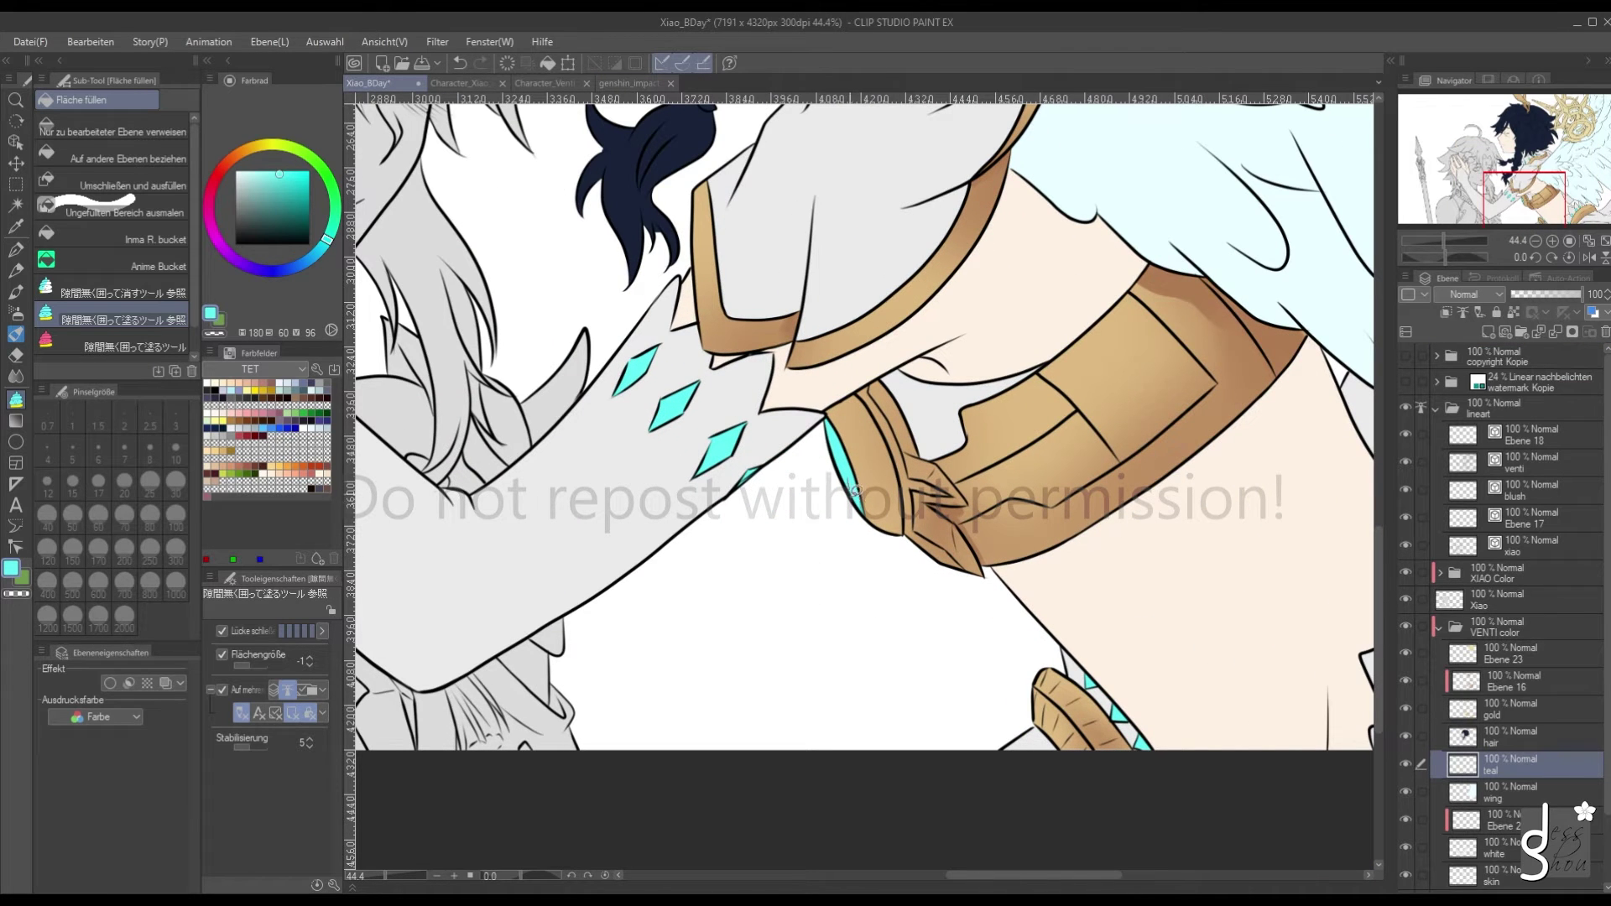
pyautogui.moveTo(854, 491)
pyautogui.mouseDown()
pyautogui.moveTo(913, 520)
pyautogui.moveTo(885, 423)
pyautogui.moveTo(822, 386)
pyautogui.moveTo(837, 434)
pyautogui.mouseUp()
# Erase the gold covering the oval waist gem on the gold layer and refill its narrow outer rim with the sampled gold
pyautogui.click(1470, 681)
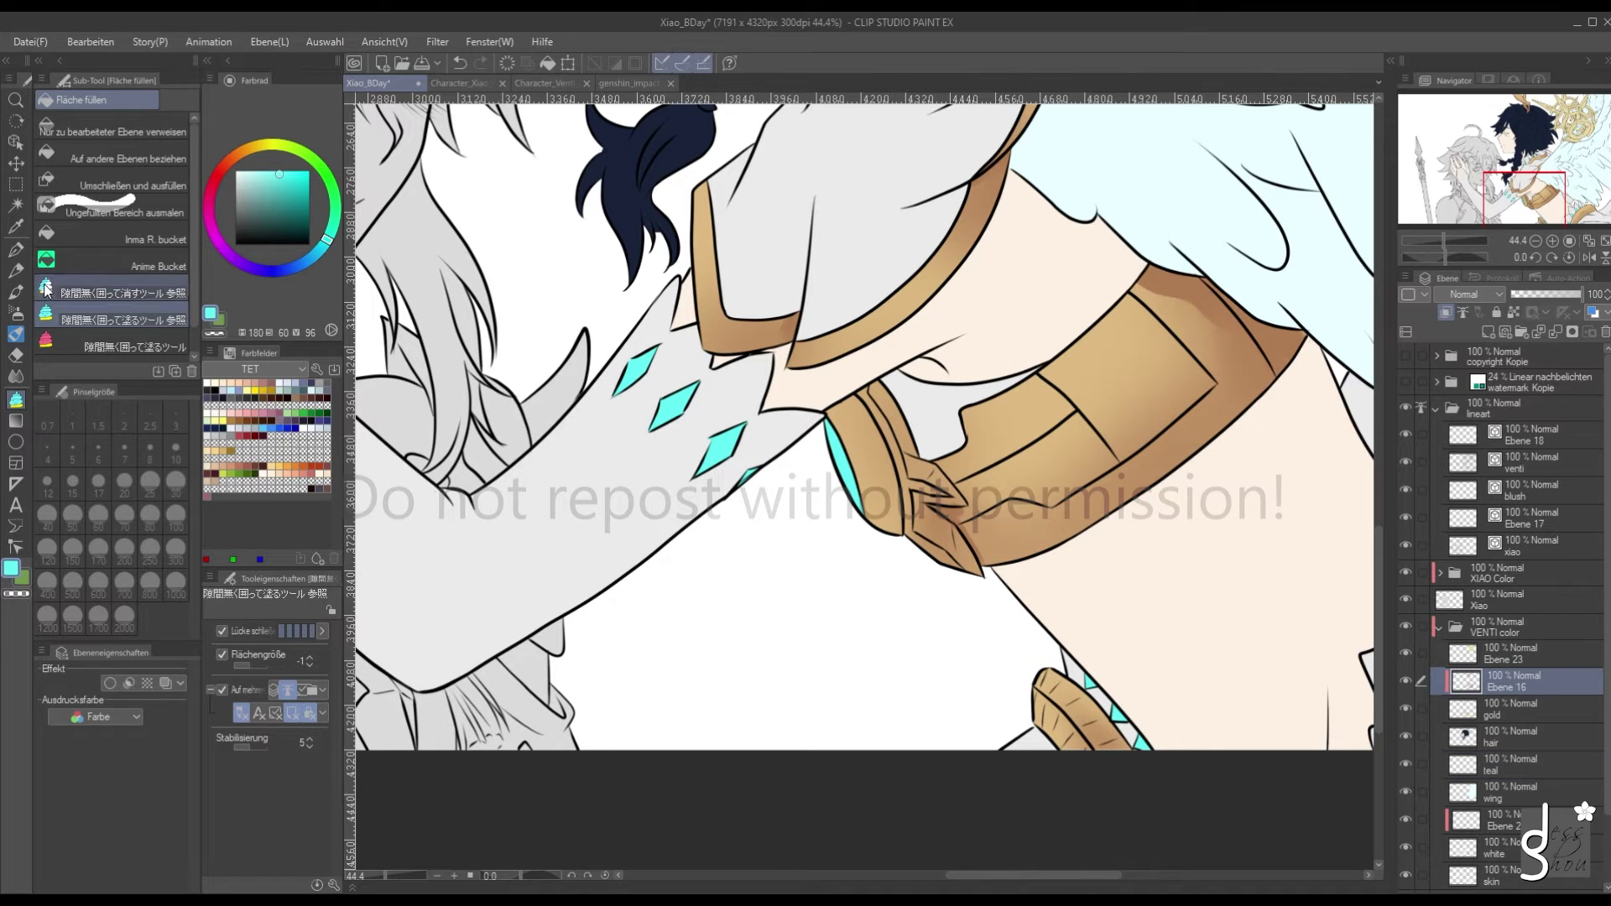
pyautogui.press(',')
pyautogui.keyDown('alt'); pyautogui.click(845, 410); pyautogui.keyUp('alt')
pyautogui.moveTo(845, 454)
pyautogui.mouseDown()
pyautogui.moveTo(902, 558)
pyautogui.moveTo(886, 417)
pyautogui.moveTo(841, 436)
pyautogui.mouseUp()
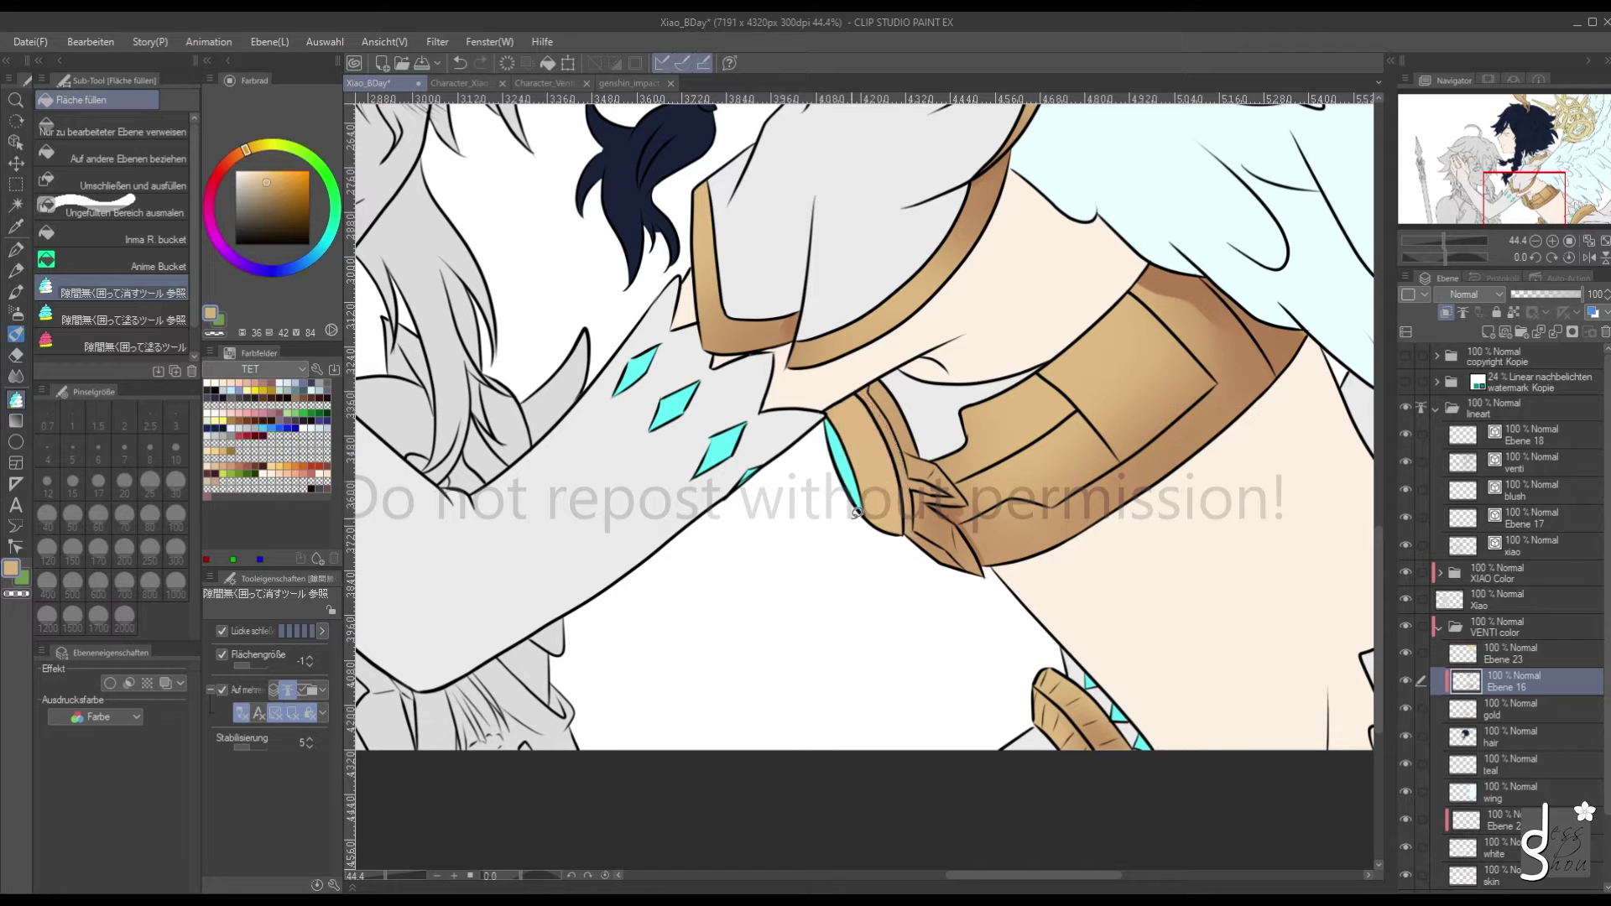
pyautogui.keyDown('ctrl'); pyautogui.keyDown('shift'); pyautogui.click(900, 531); pyautogui.keyUp('shift'); pyautogui.keyUp('ctrl')
pyautogui.moveTo(848, 470)
pyautogui.mouseDown()
pyautogui.moveTo(912, 483)
pyautogui.moveTo(881, 395)
pyautogui.moveTo(831, 459)
pyautogui.mouseUp()
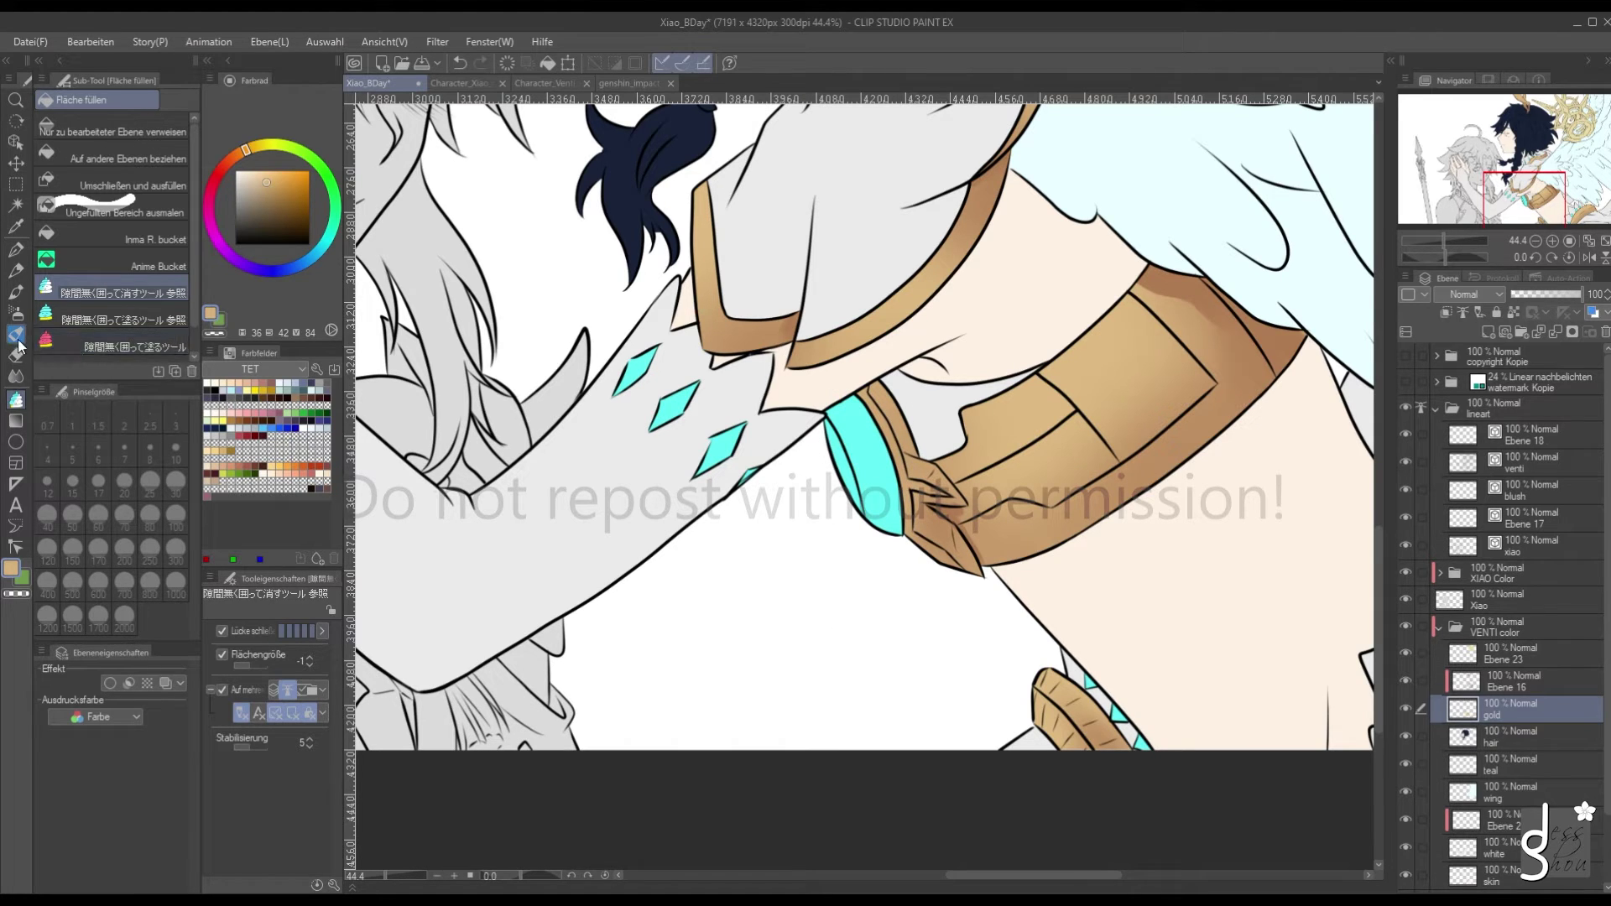
pyautogui.click(117, 319)
pyautogui.moveTo(827, 527)
pyautogui.mouseDown()
pyautogui.moveTo(849, 407)
pyautogui.moveTo(824, 477)
pyautogui.mouseUp()
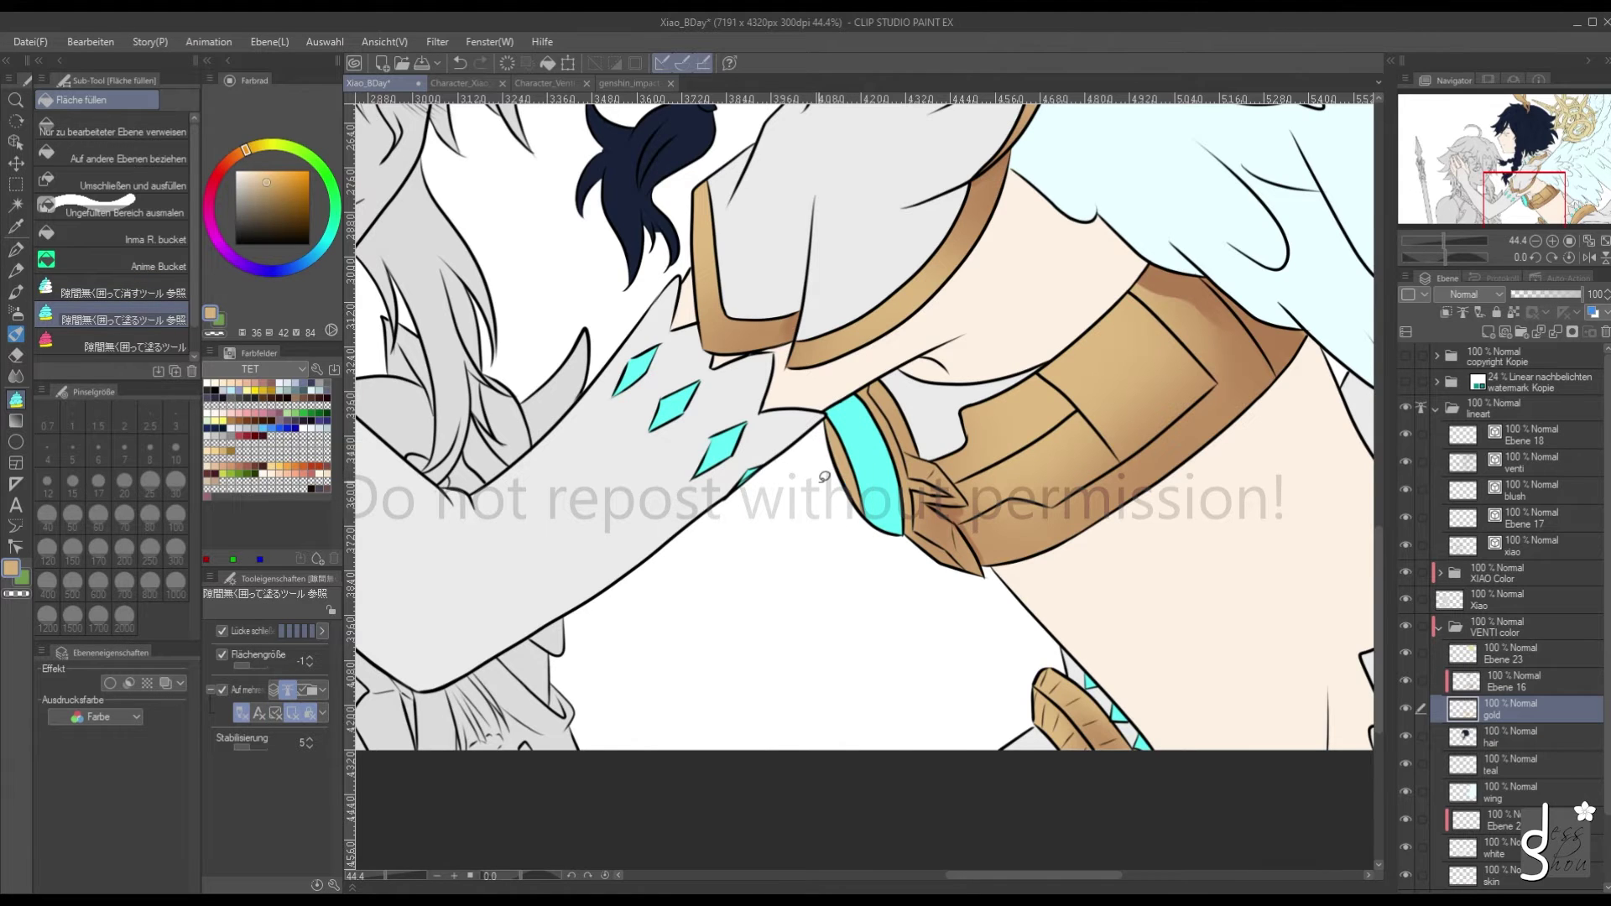
# Compare the coloured Venti with the genshin_impact_0_63, Character_Venti_Card and other character references to look for missing base colours
pyautogui.scroll(-3, 885, 554)
pyautogui.scroll(-1, 885, 554)
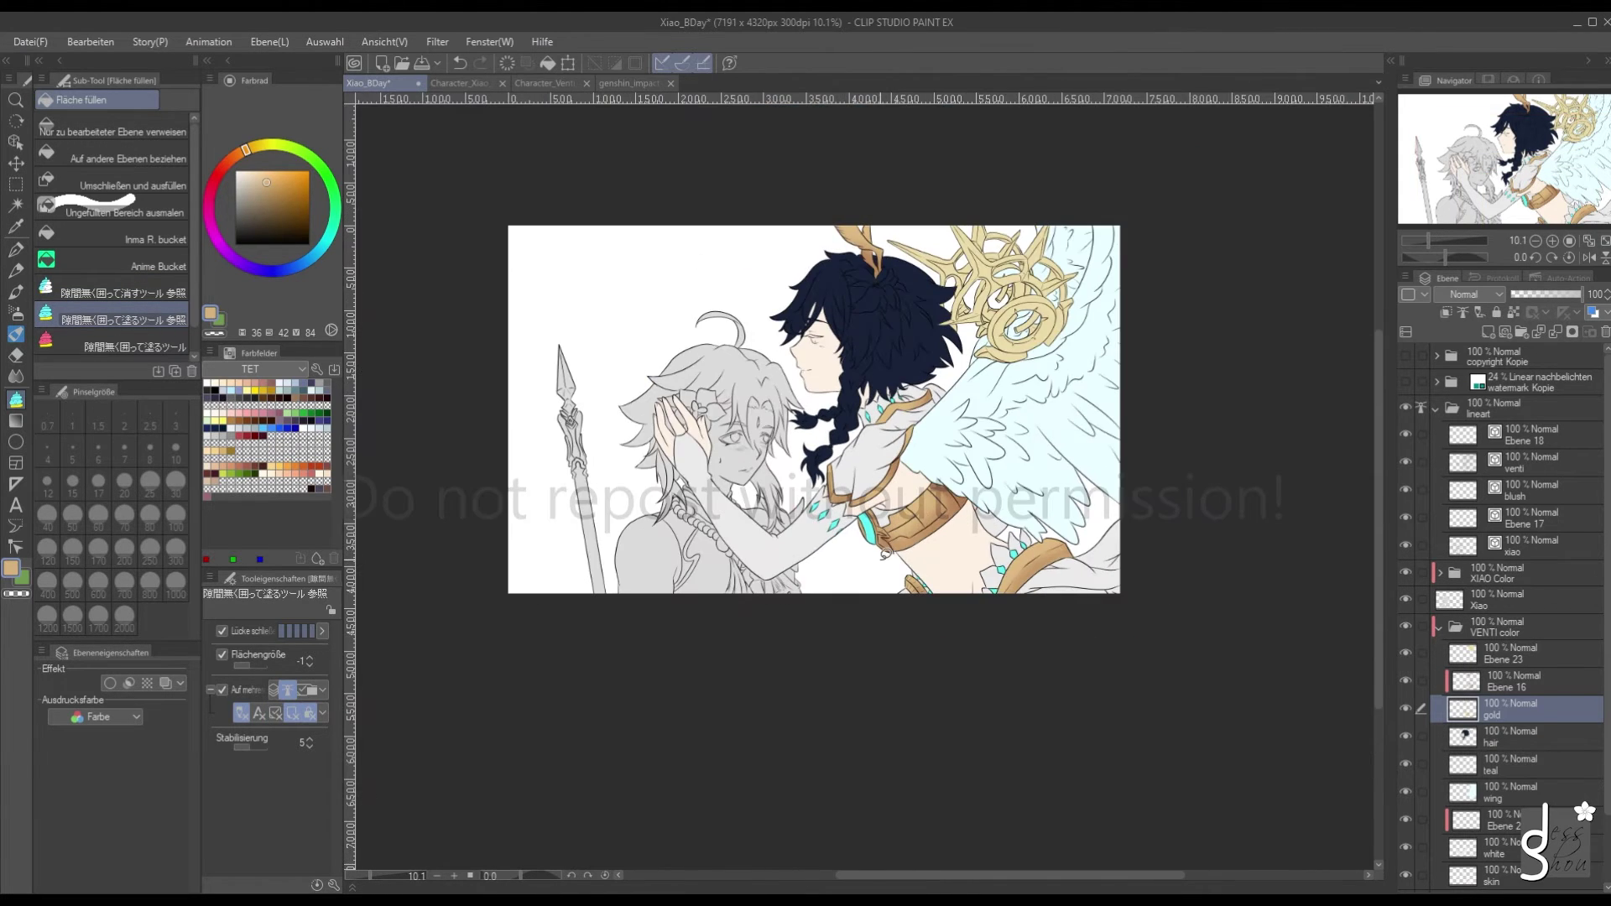
pyautogui.scroll(3, 812, 348)
pyautogui.scroll(-3, 788, 390)
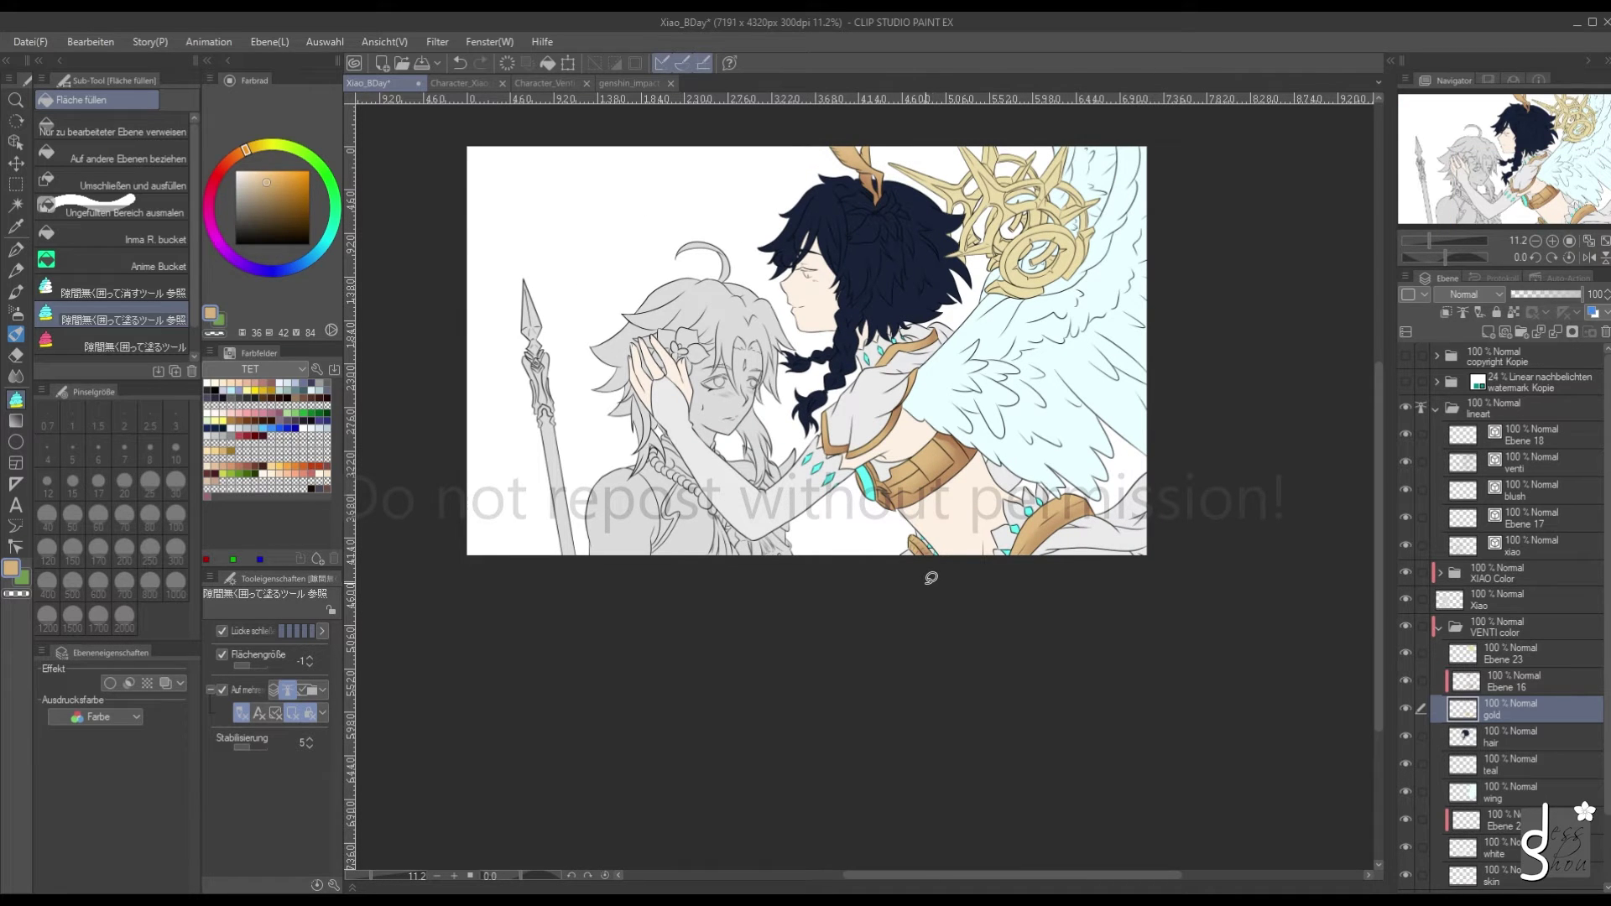
pyautogui.scroll(2, 795, 332)
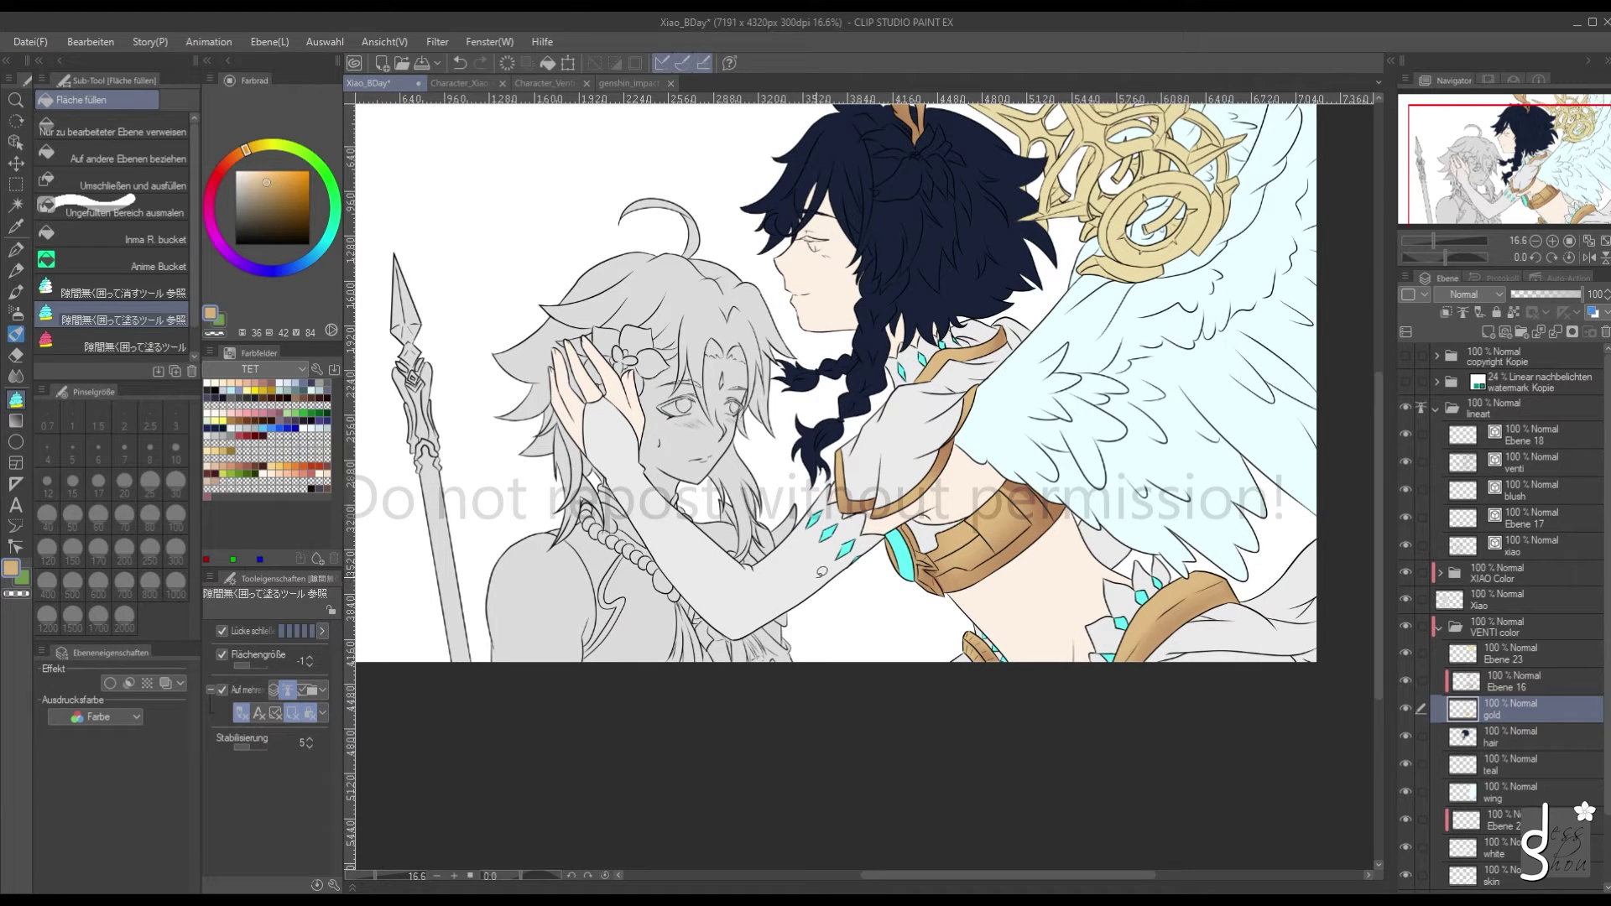
pyautogui.click(598, 82)
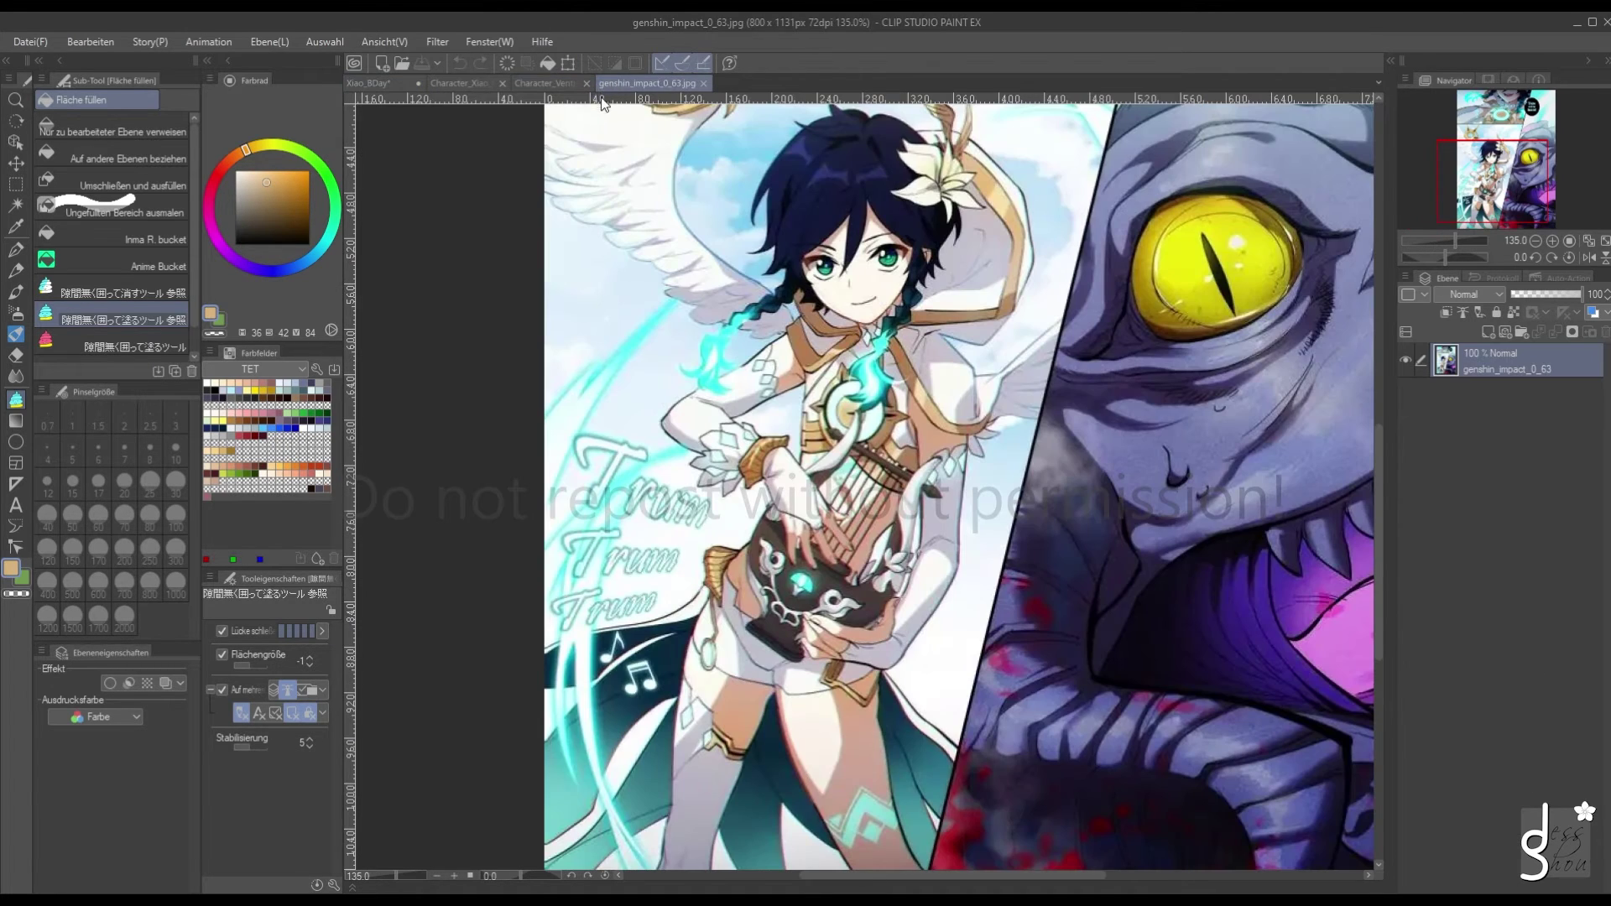
pyautogui.click(381, 82)
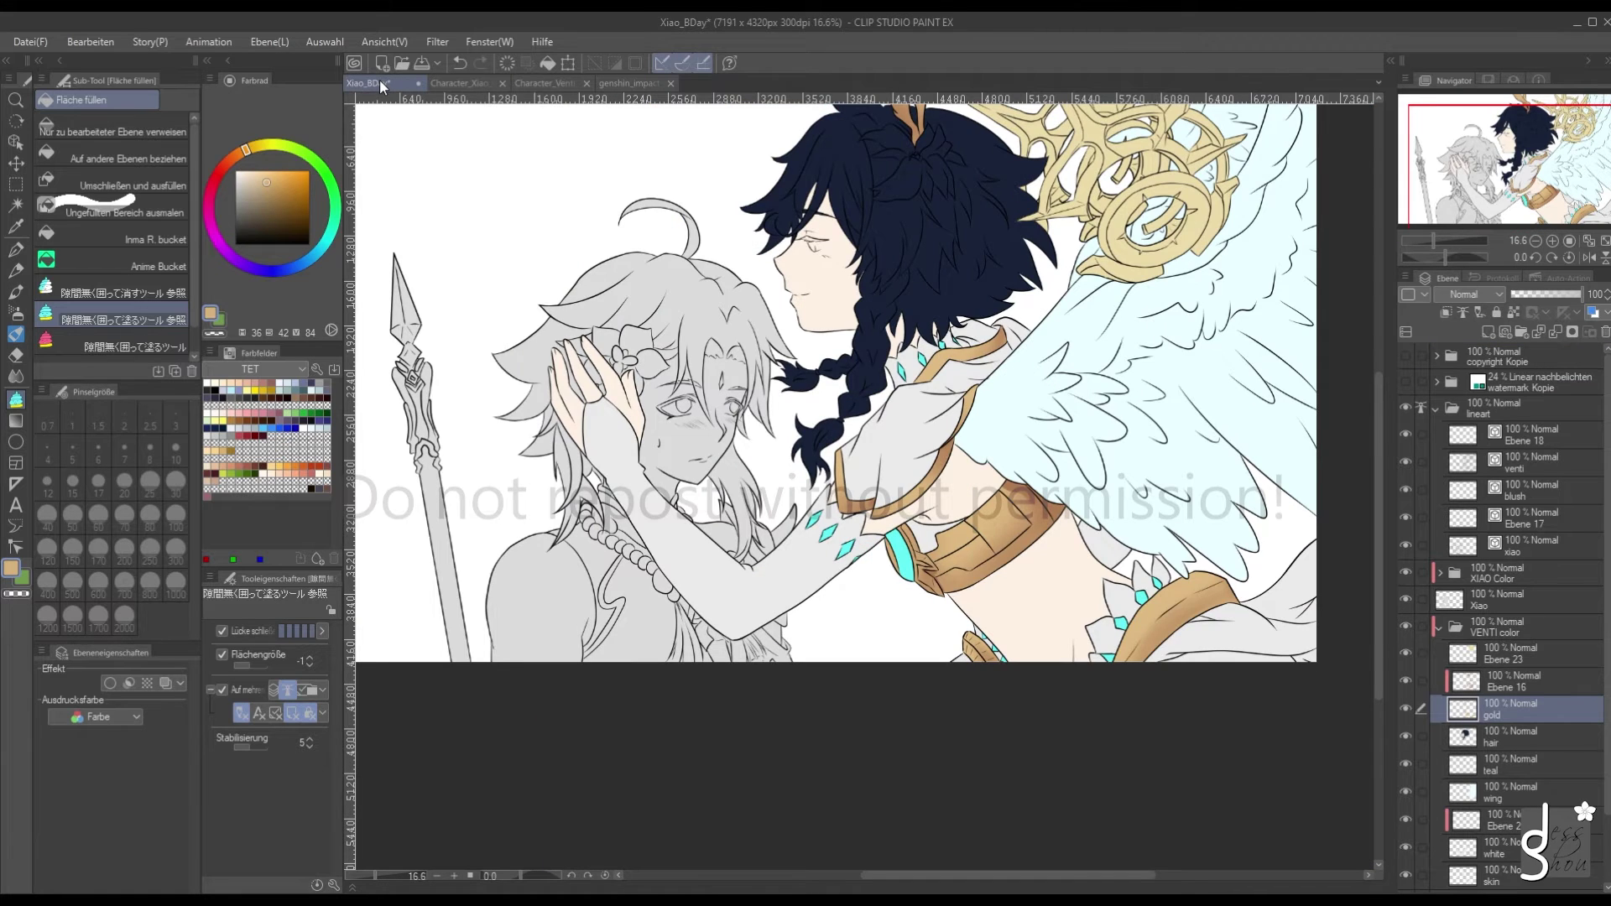
pyautogui.scroll(-2, 768, 214)
pyautogui.scroll(2, 770, 210)
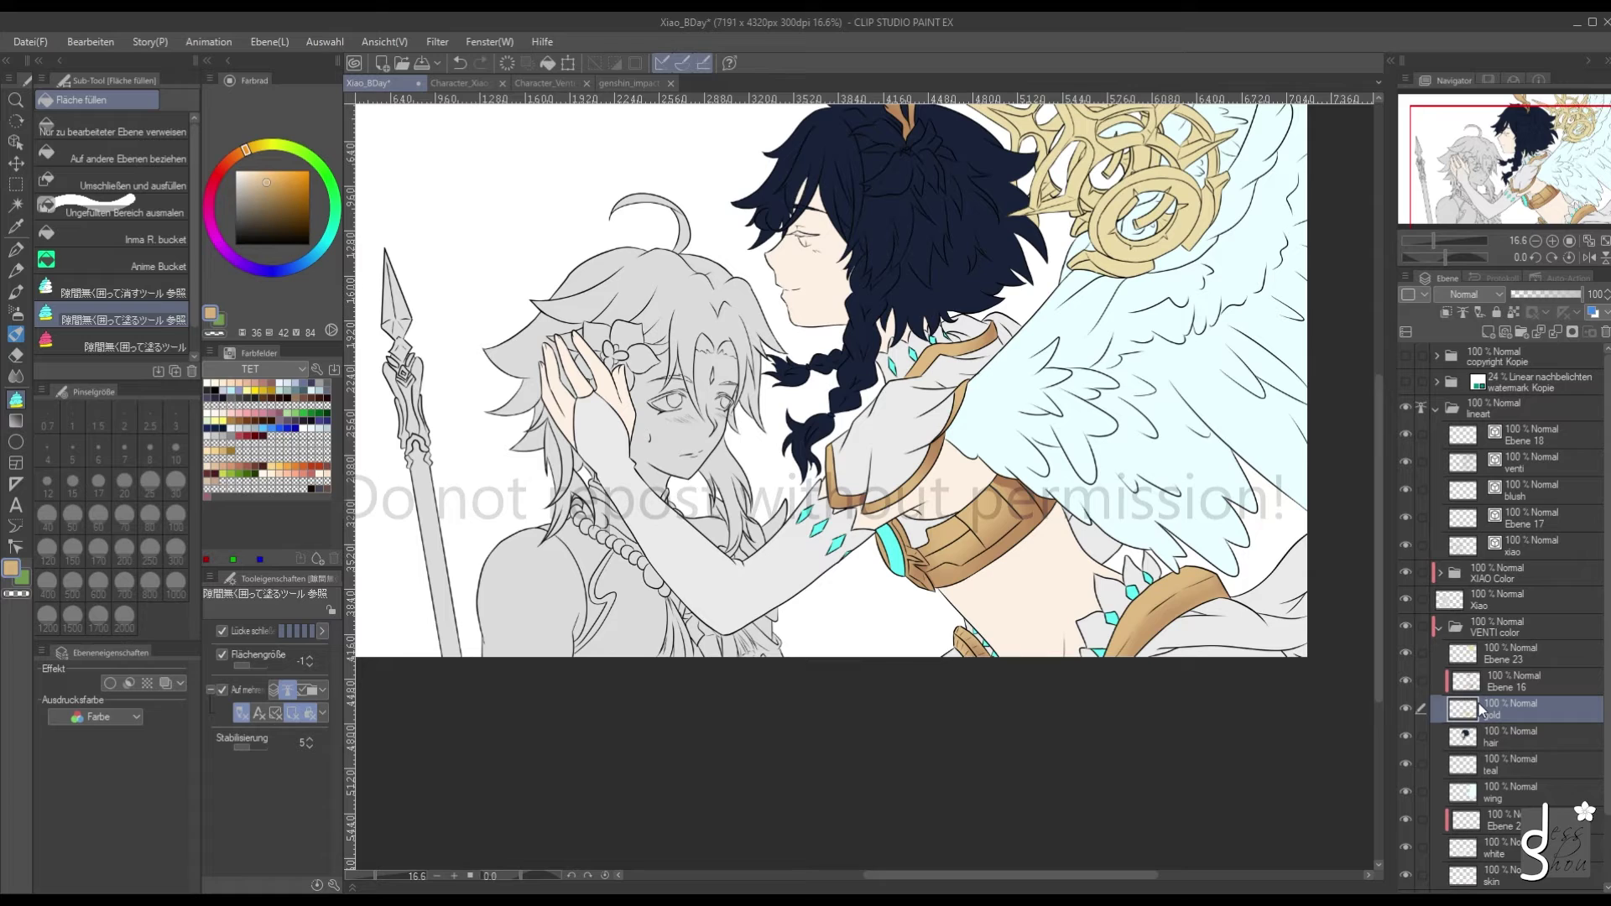
pyautogui.scroll(-3, 1468, 671)
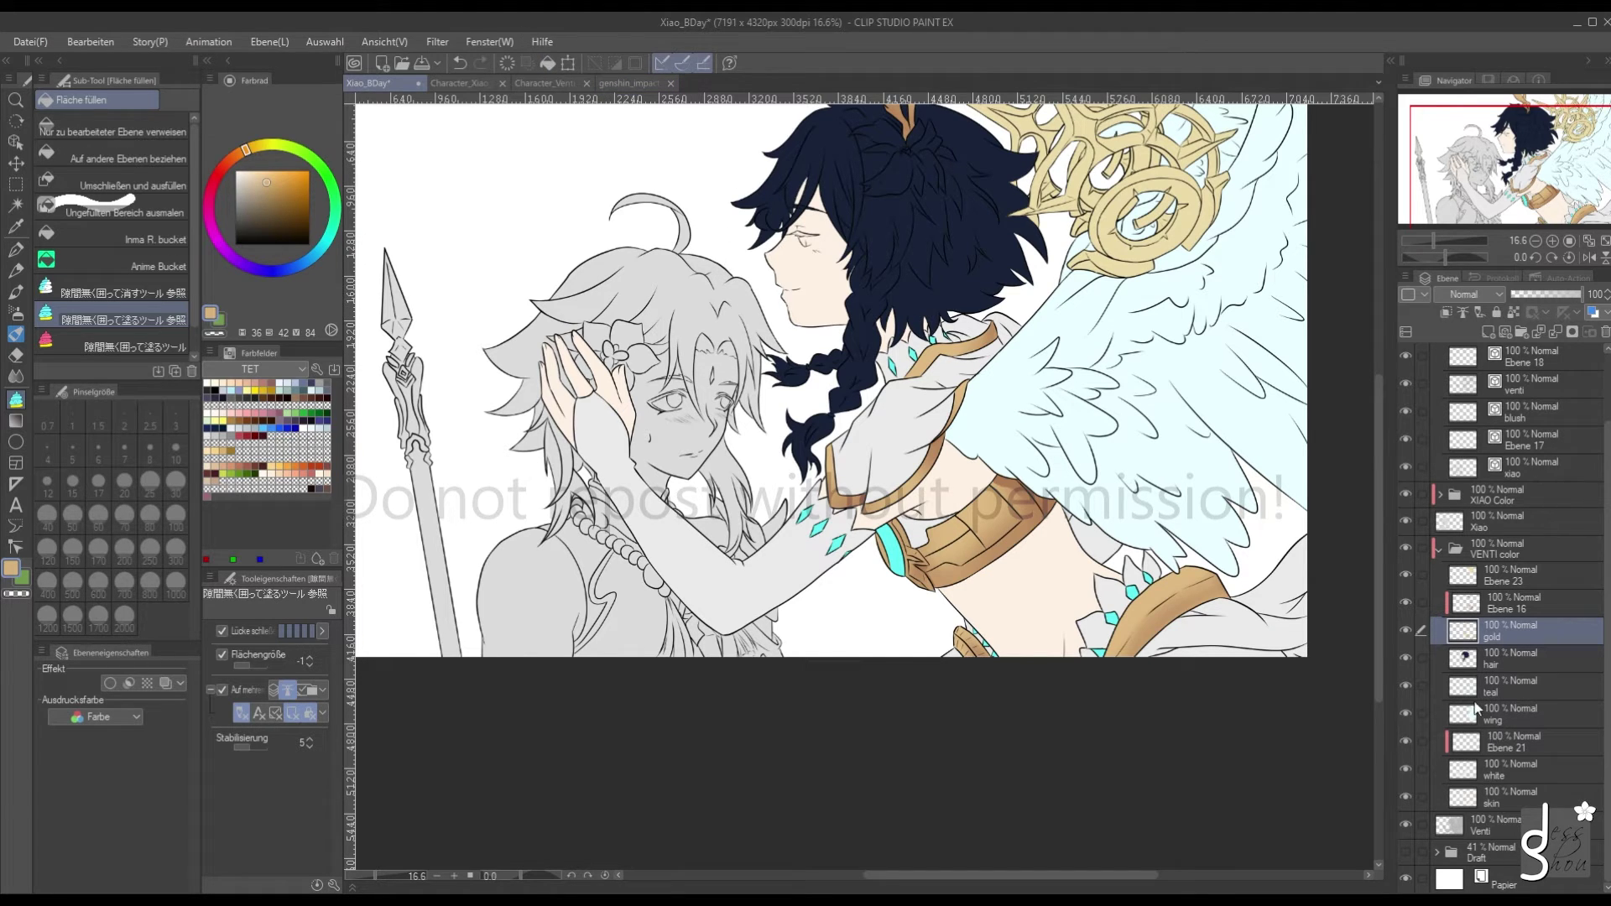
pyautogui.click(647, 80)
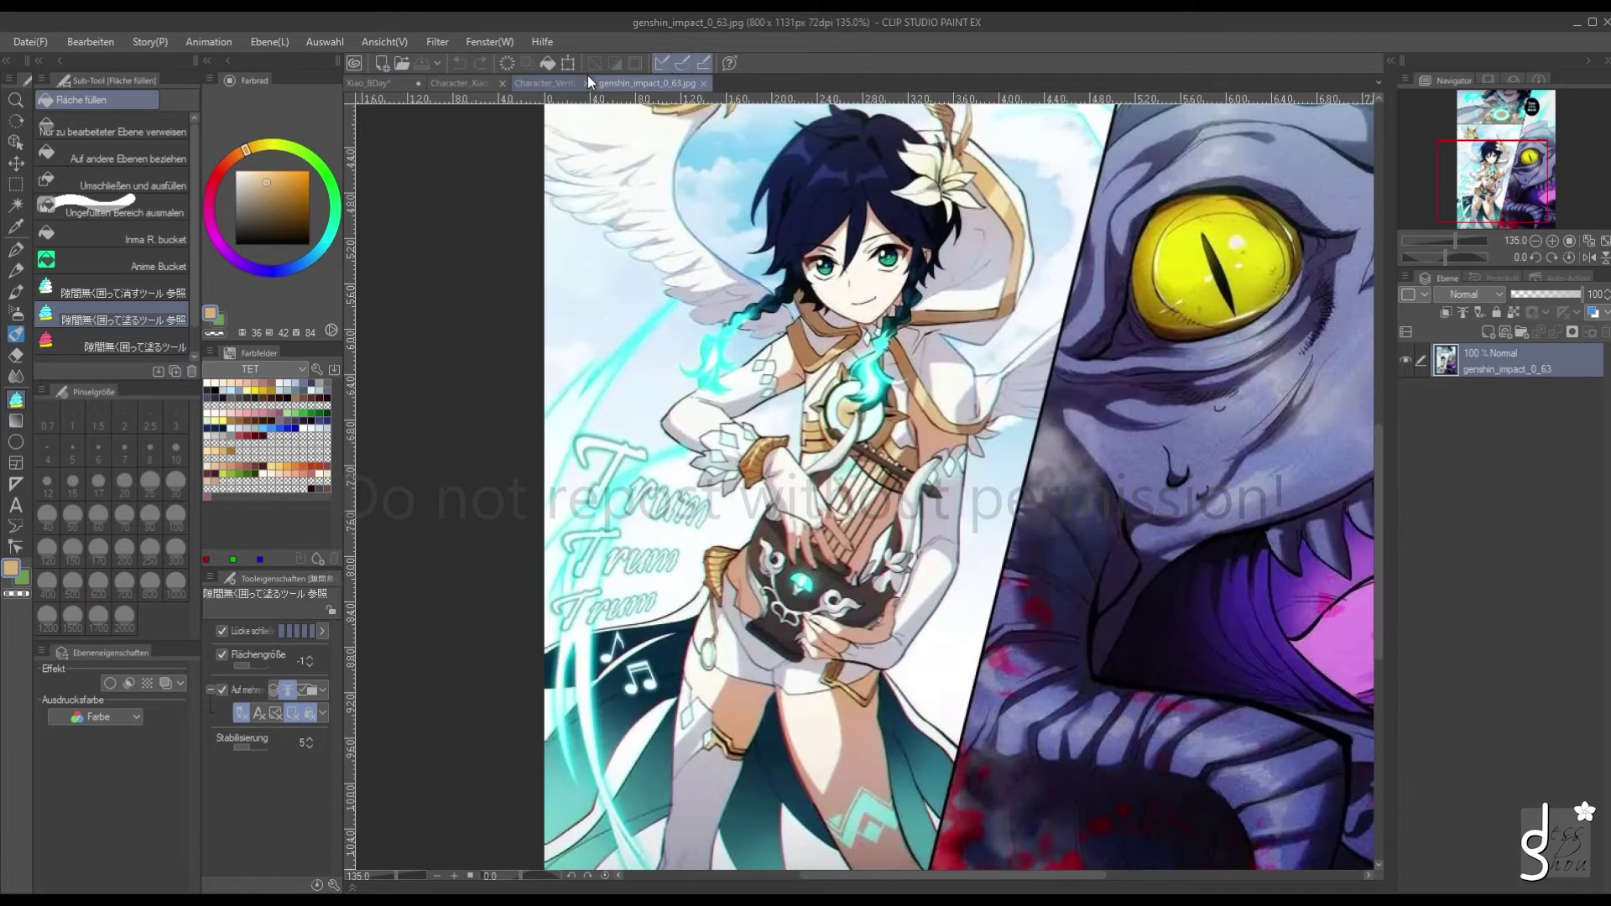
pyautogui.click(366, 82)
pyautogui.click(520, 82)
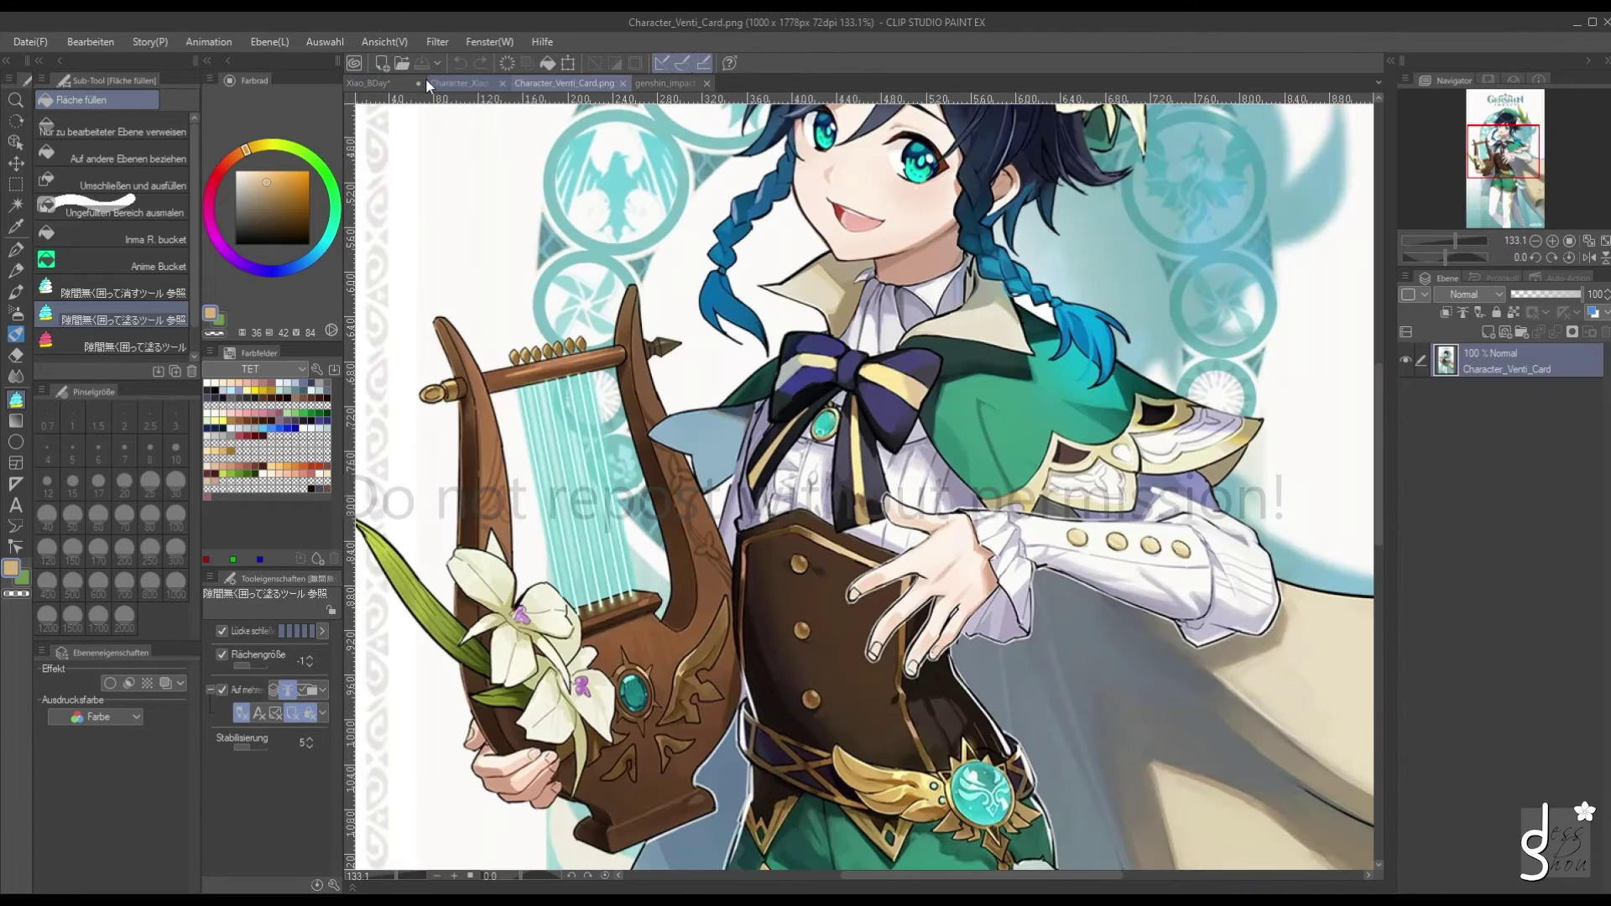
pyautogui.click(428, 82)
pyautogui.click(368, 82)
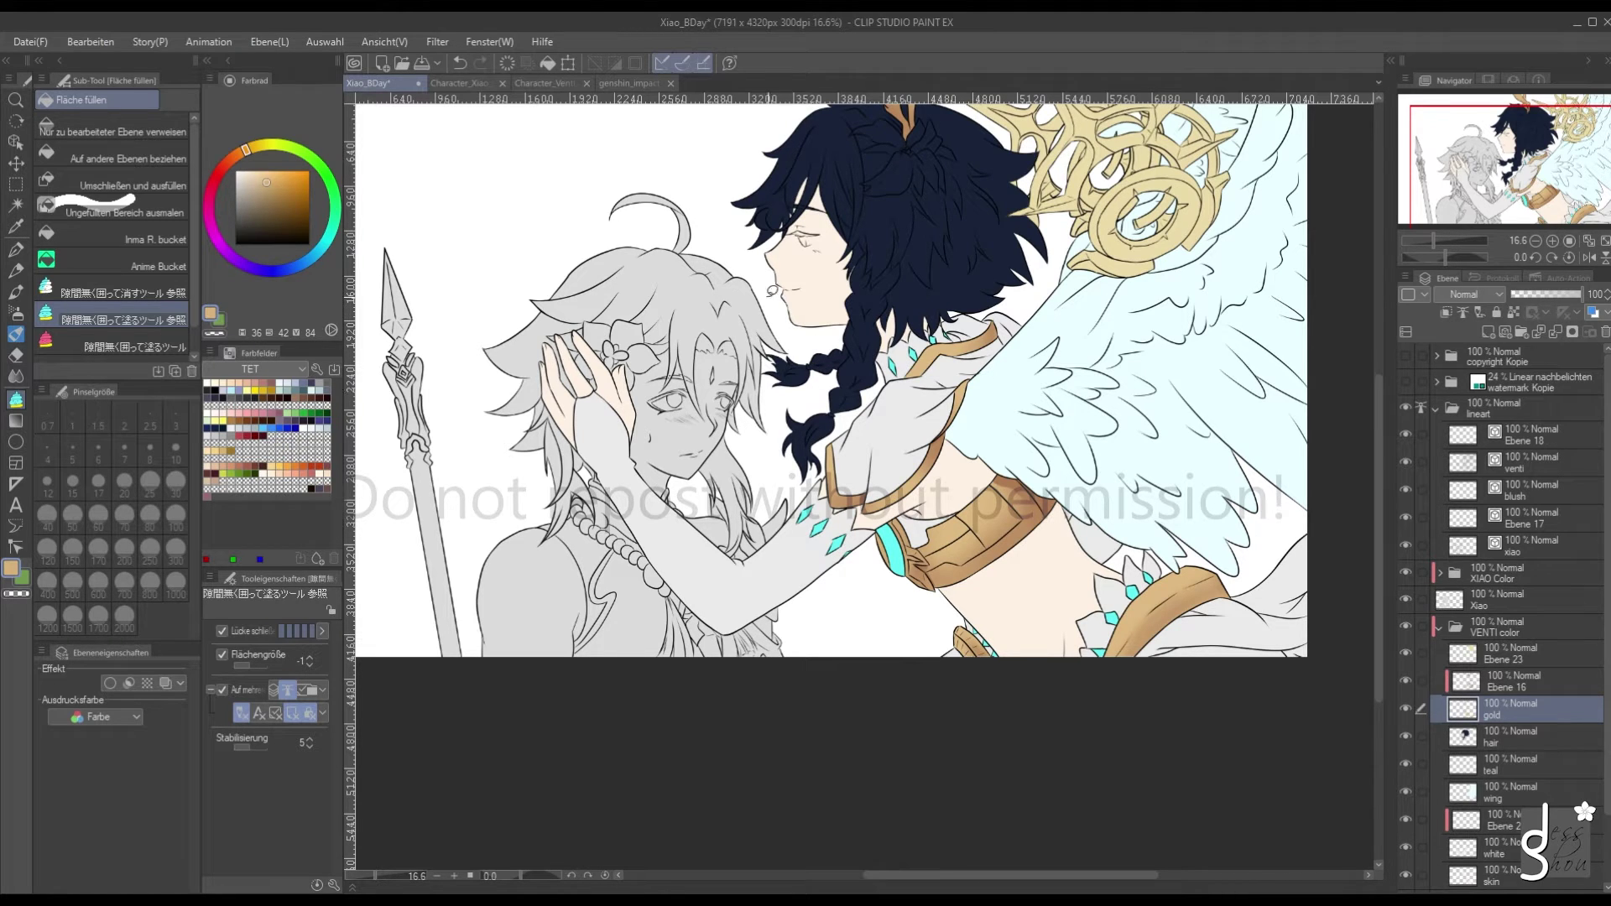
# Add a new layer above Ebene 23 in the VENTI color folder and name it eye
pyautogui.click(1490, 333)
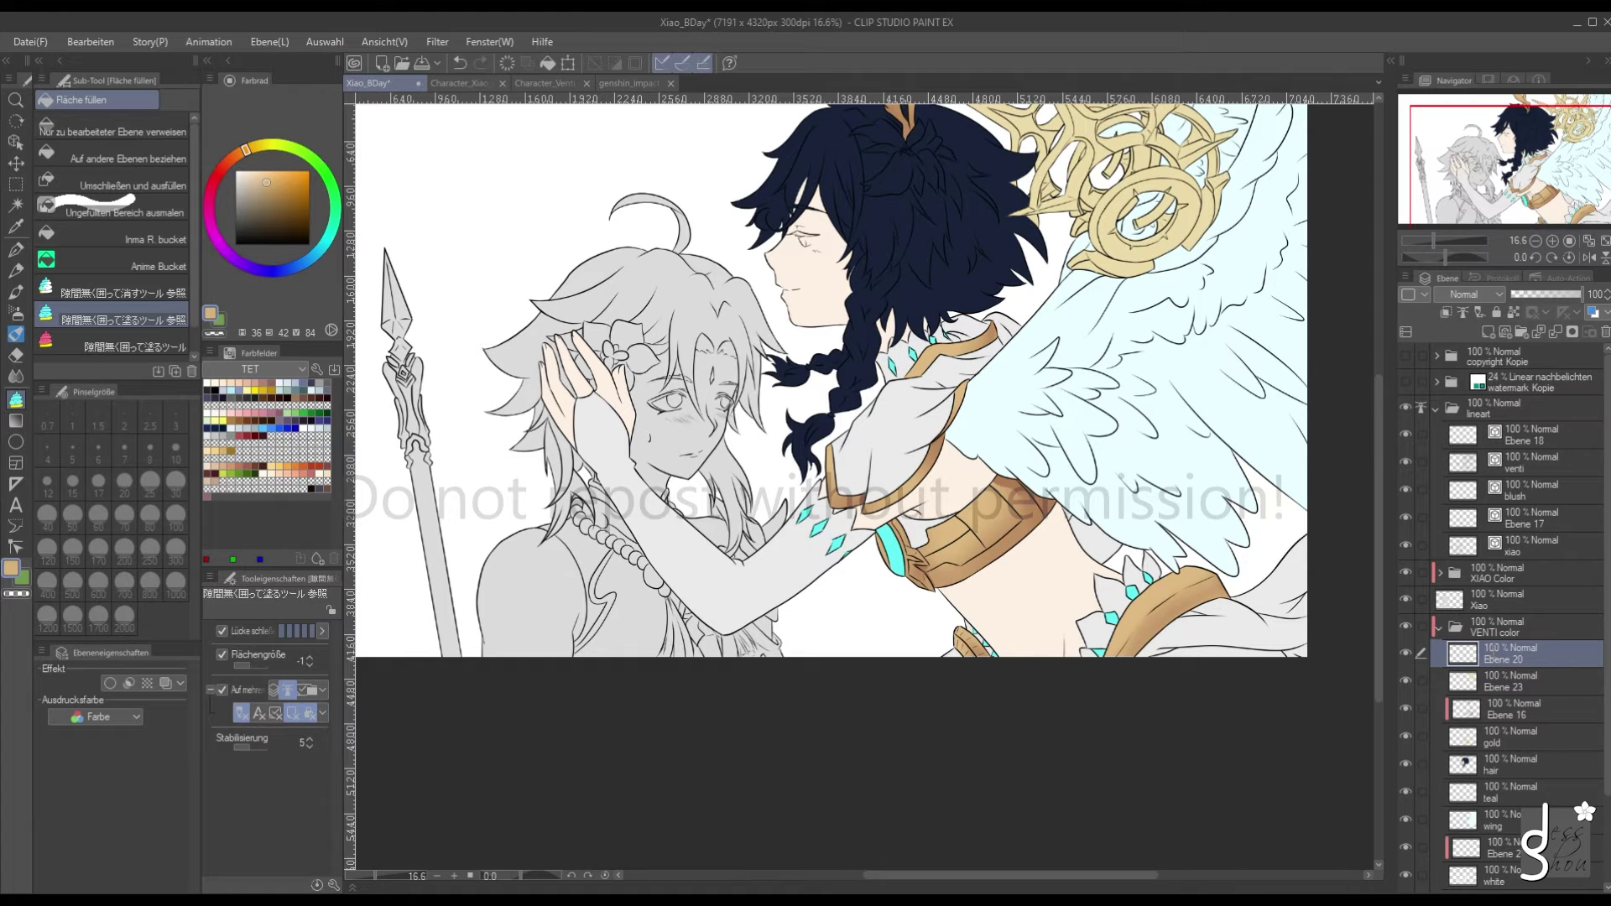
pyautogui.doubleClick(1502, 659)
pyautogui.write('eye')
# Briefly hide layer Ebene 23 to identify its content, show it again and rename it gold wings
pyautogui.click(1505, 682)
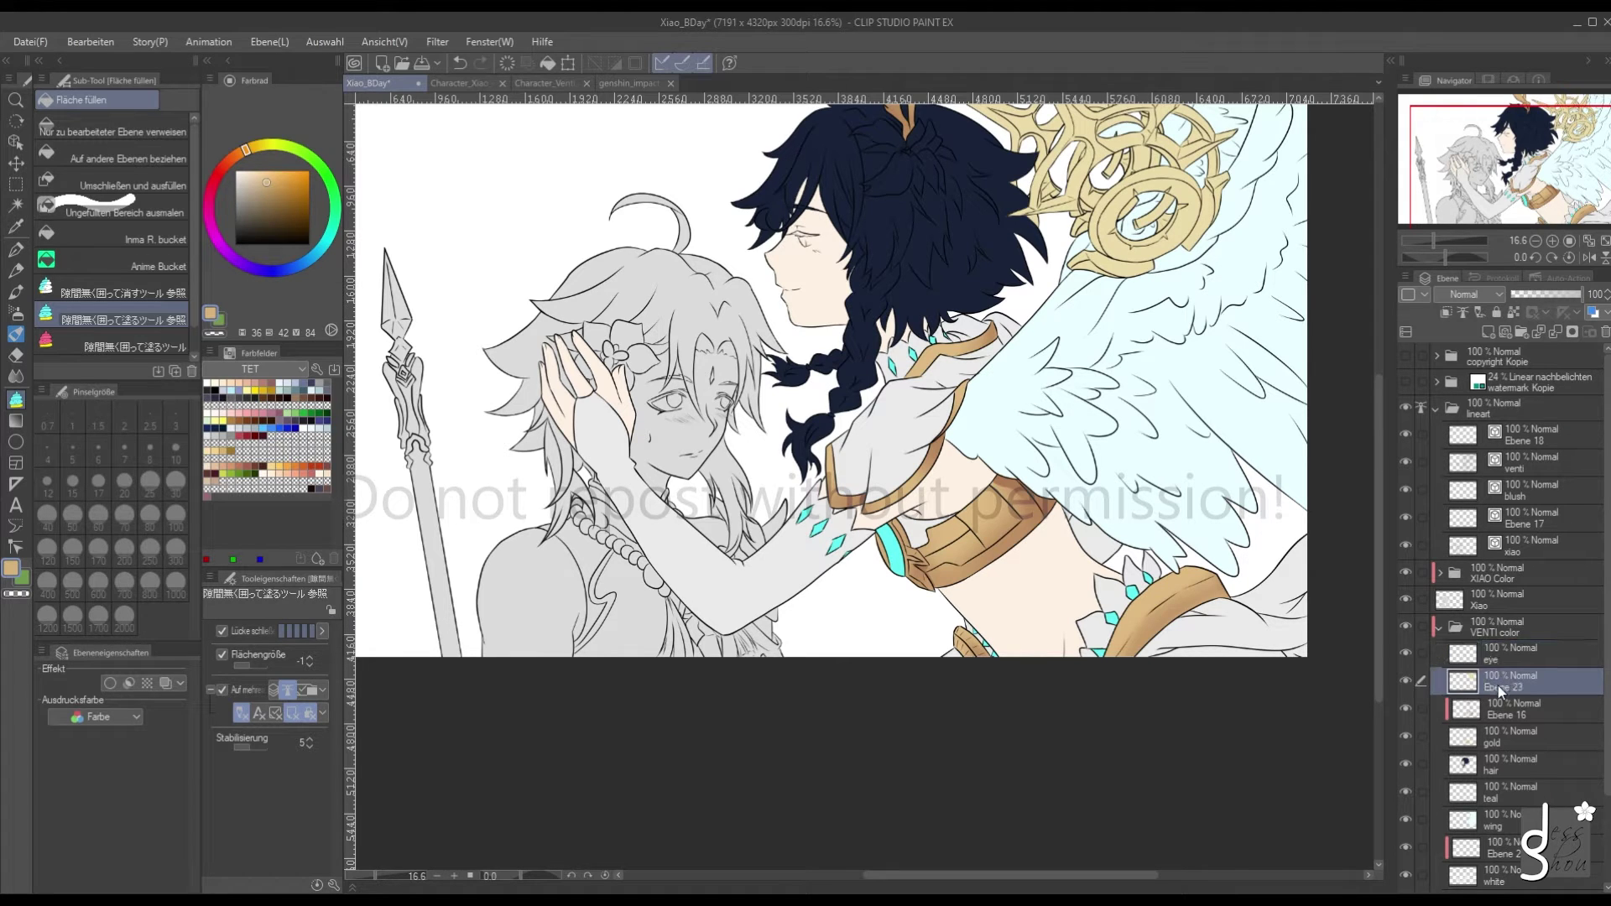
pyautogui.click(1406, 680)
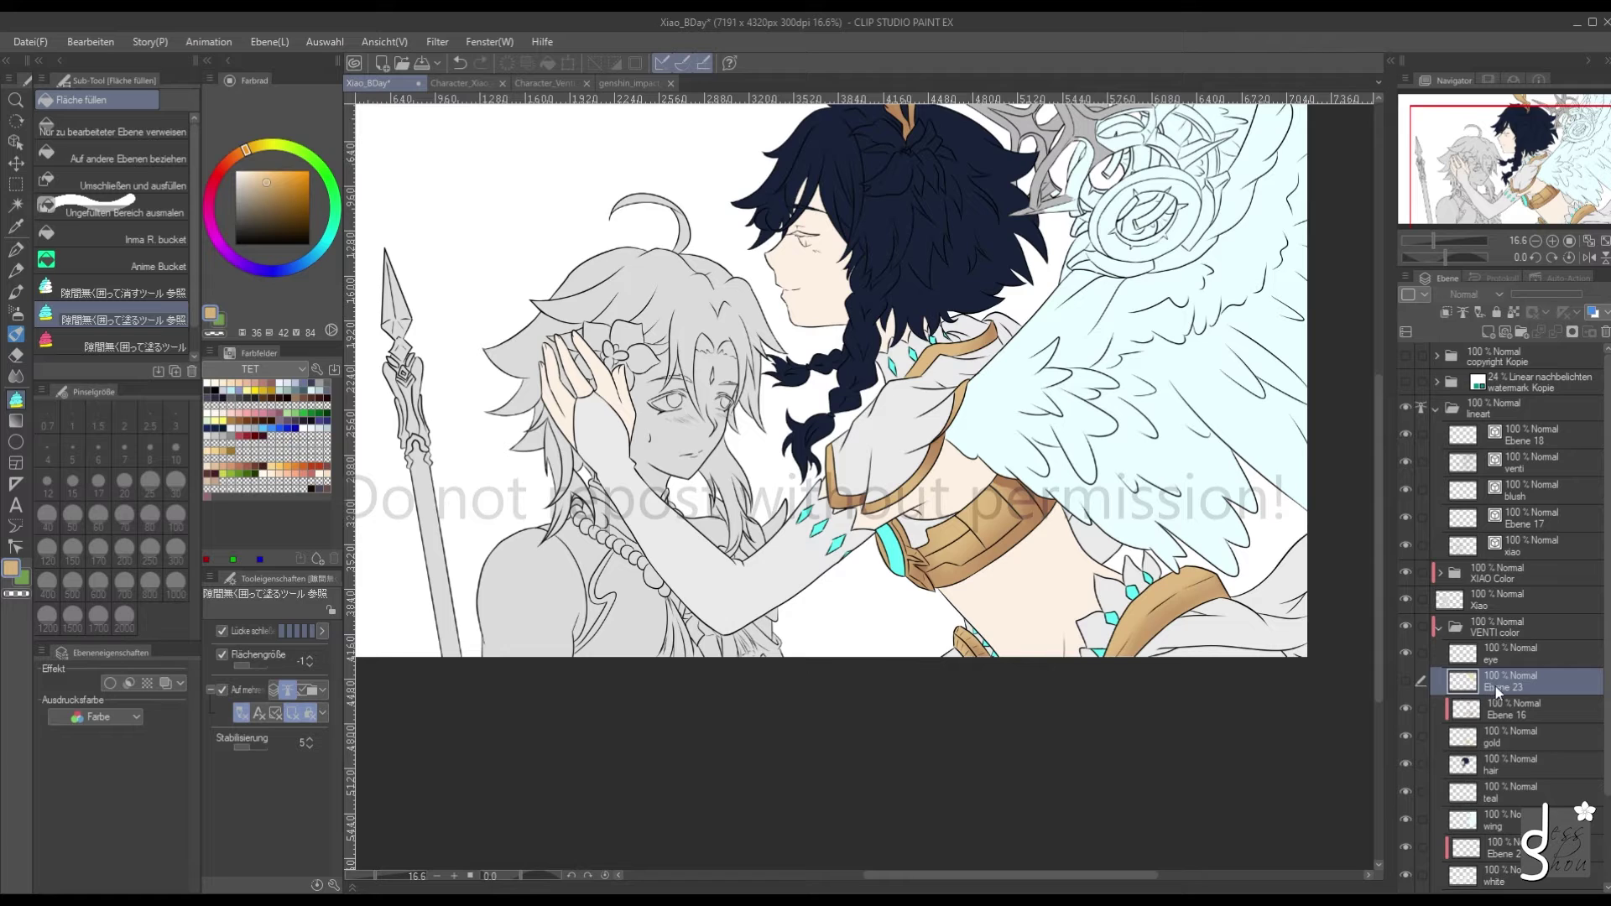
pyautogui.click(1406, 681)
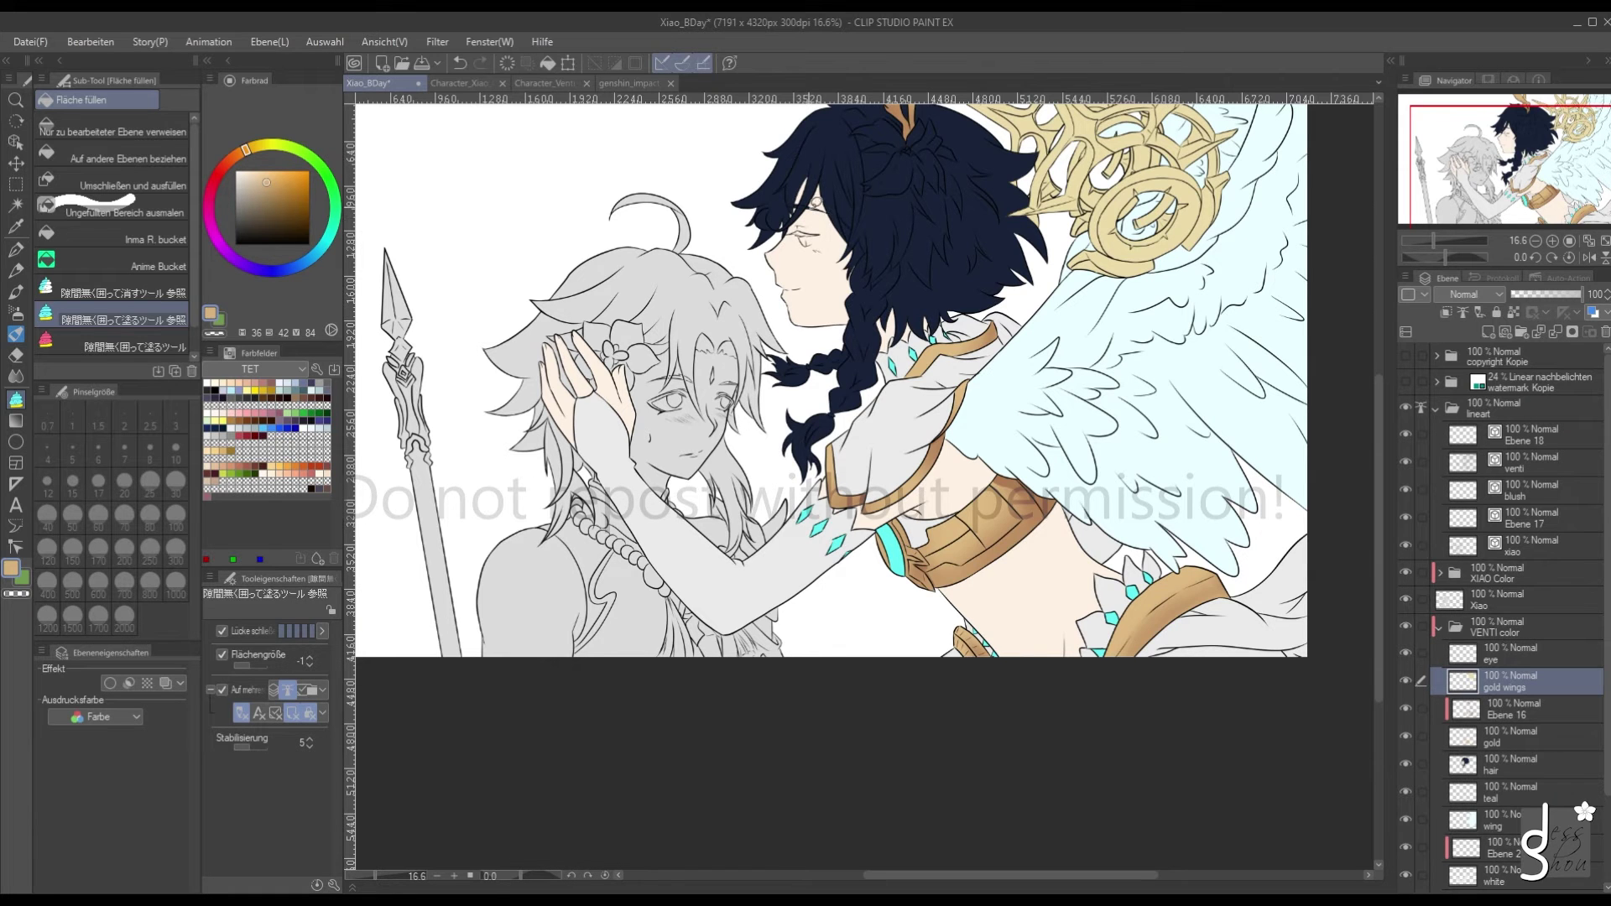
# Add a new layer named flower to the VENTI color folder and place it directly below gold wings
pyautogui.scroll(-2, 920, 448)
pyautogui.scroll(4, 898, 418)
pyautogui.scroll(1, 888, 634)
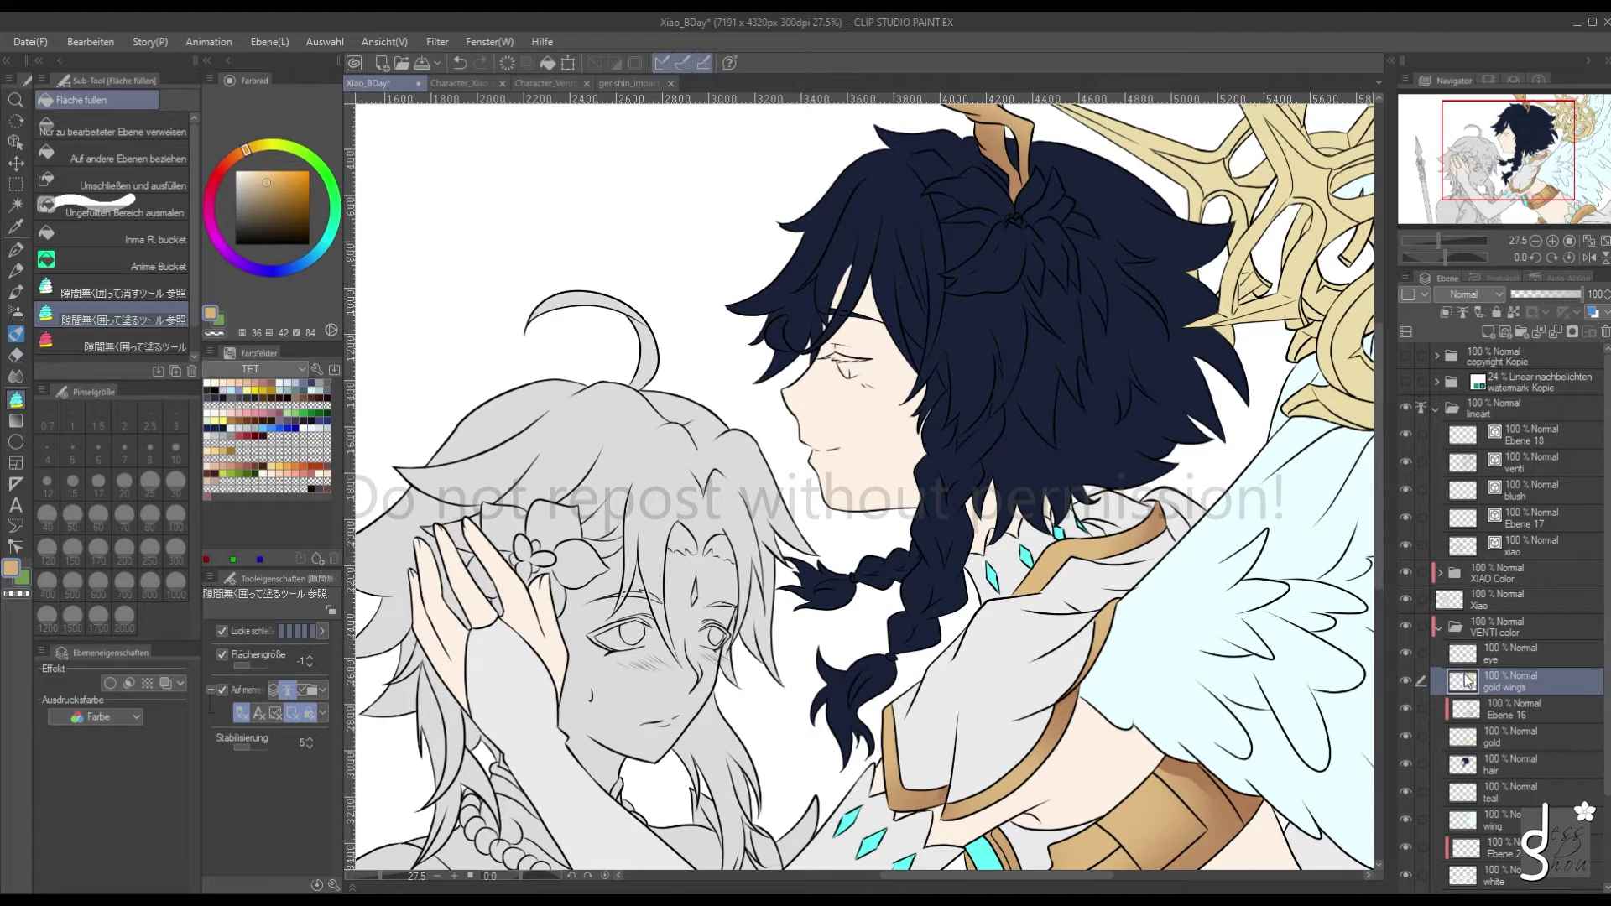
pyautogui.click(1487, 331)
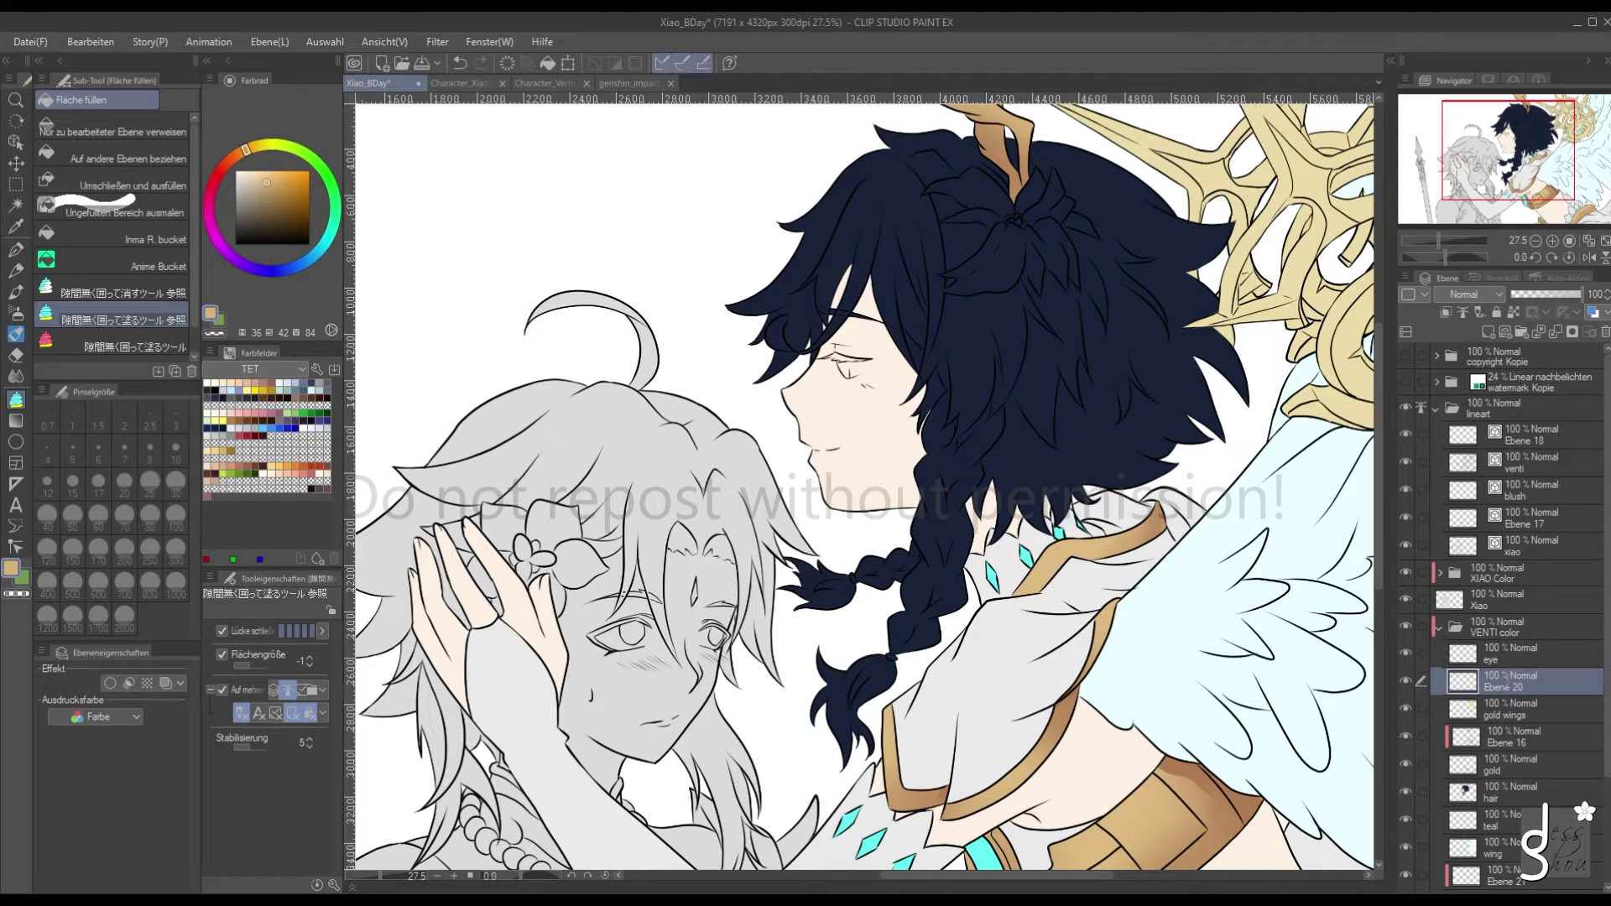
pyautogui.doubleClick(1470, 681)
pyautogui.write('flower')
pyautogui.press('Return')
pyautogui.moveTo(1470, 684); pyautogui.dragTo(1465, 725)
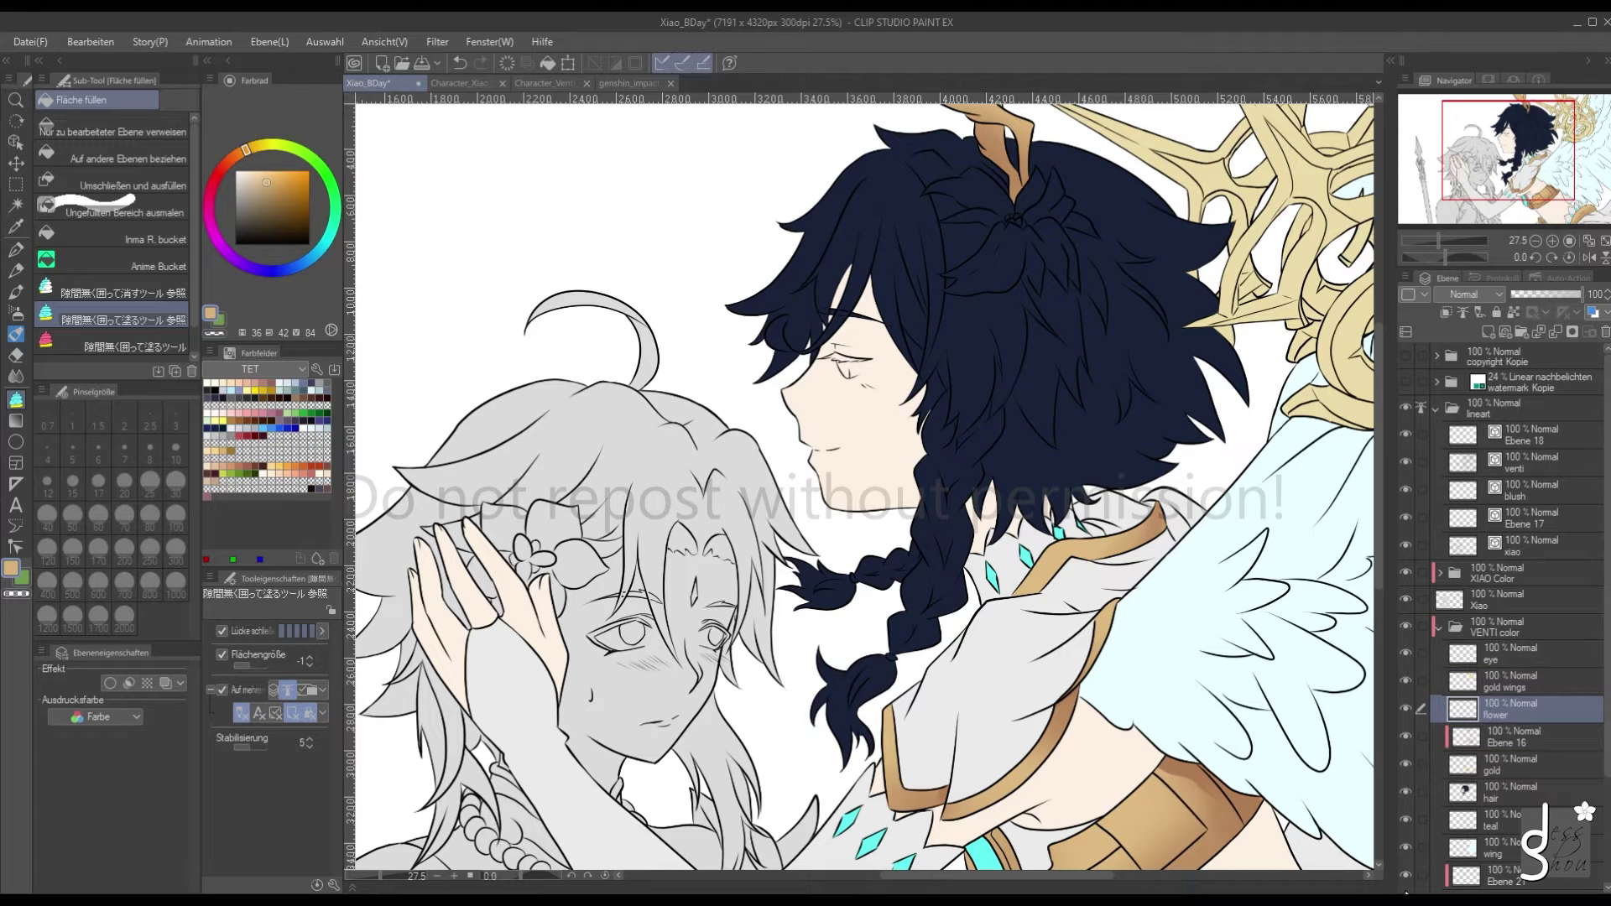
# Sample the pale cream of the hair flower in the genshin_impact_0_63 reference, glance at Character_Venti_Card and return to the illustration
pyautogui.click(624, 84)
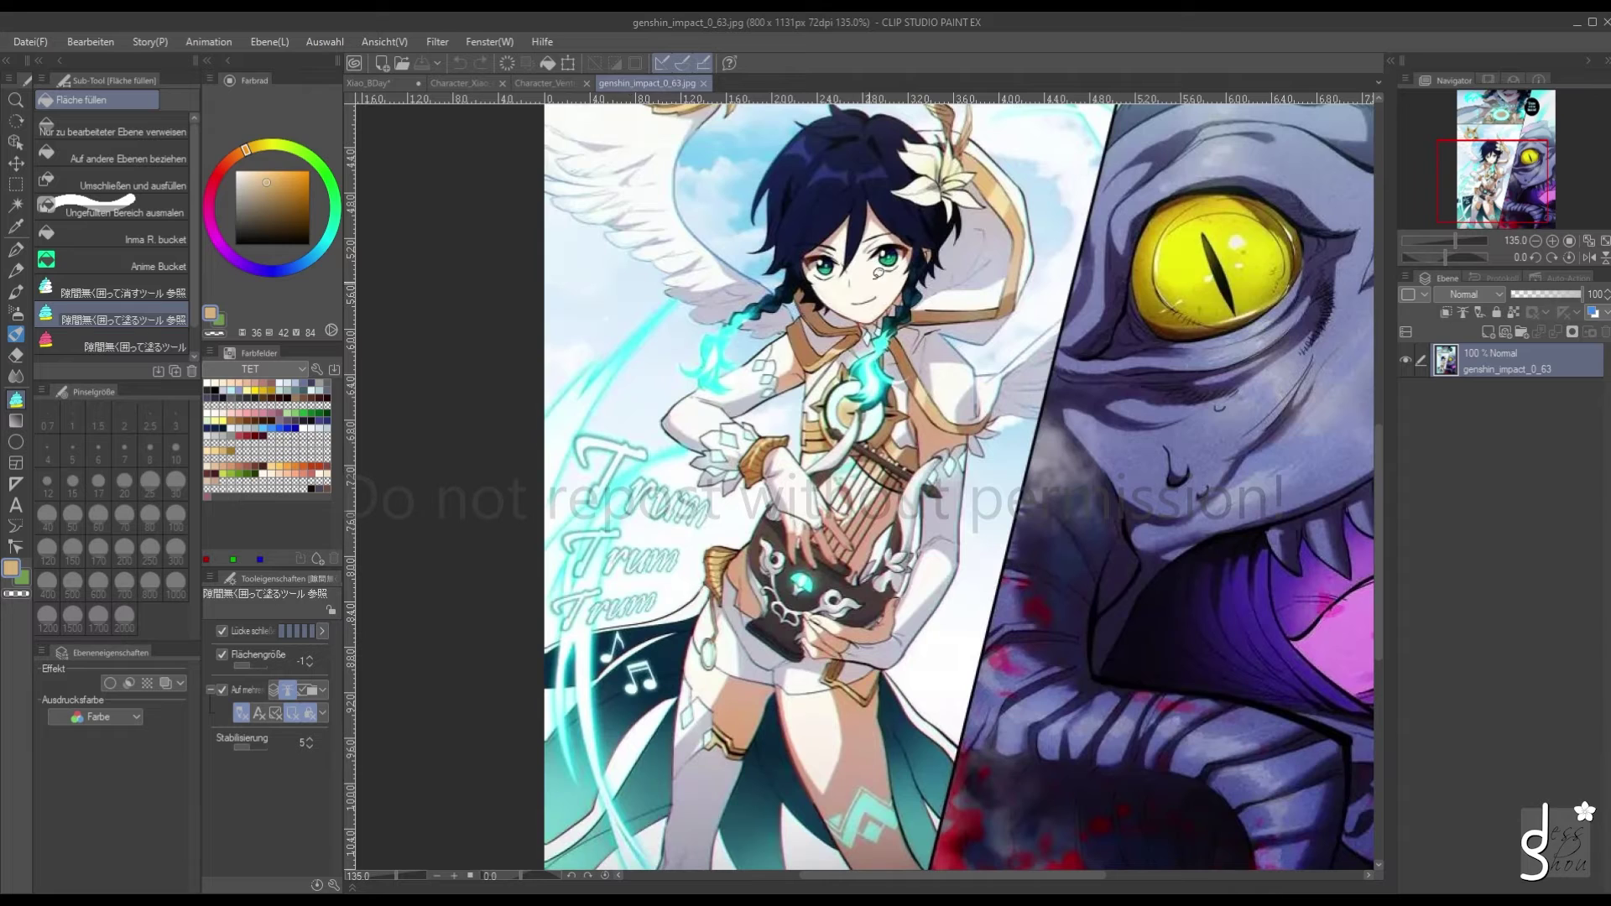
pyautogui.keyDown('alt'); pyautogui.click(932, 151); pyautogui.keyUp('alt')
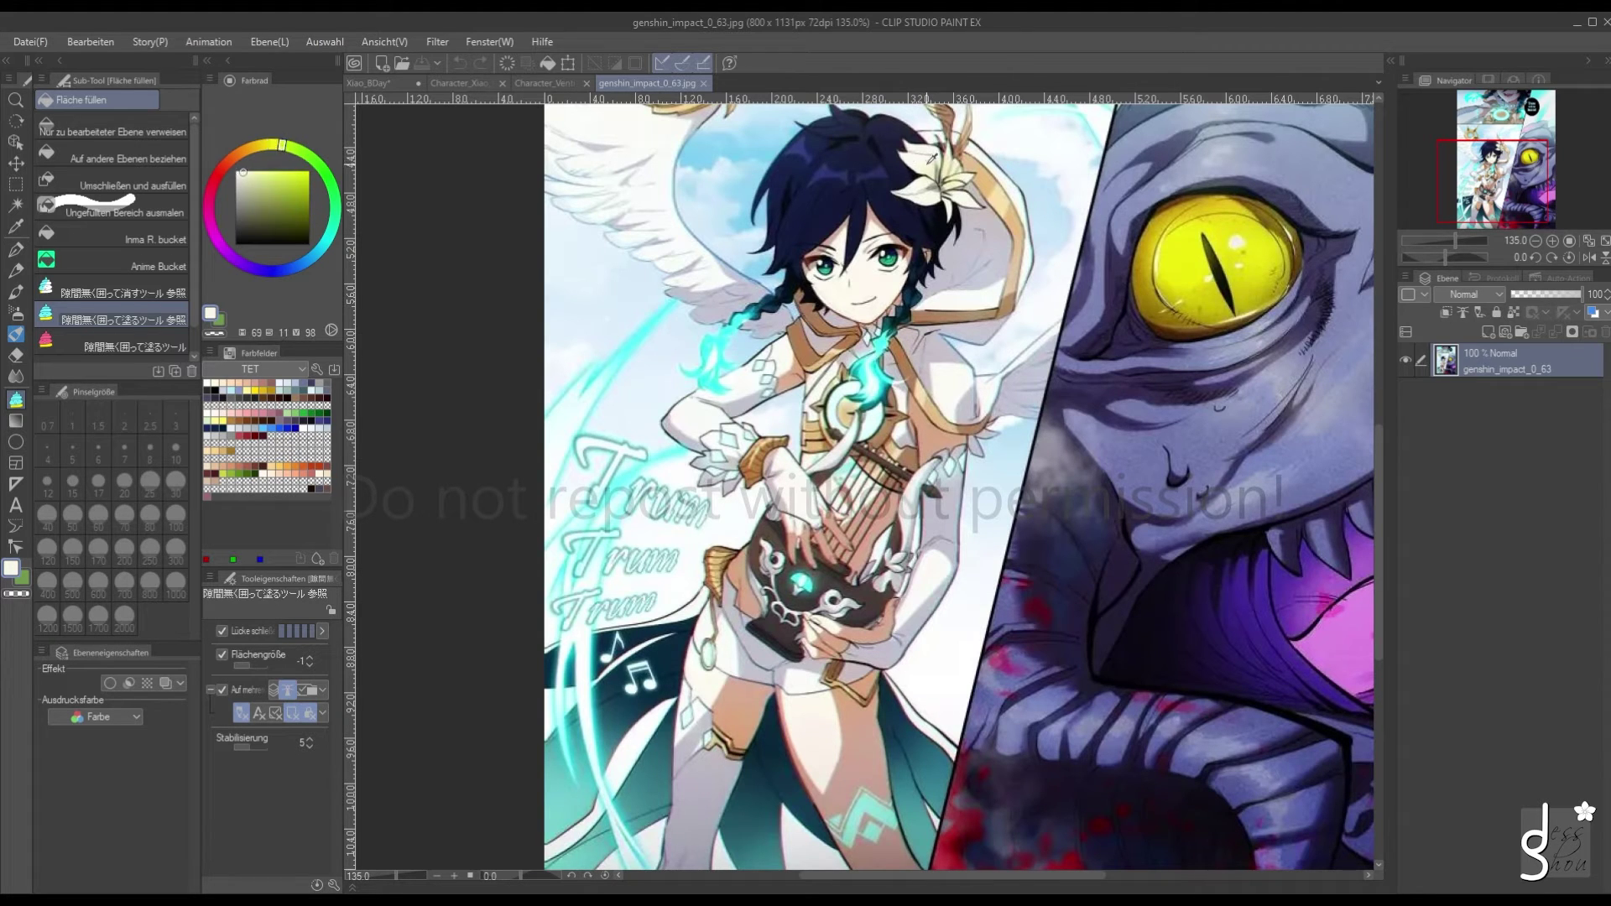
pyautogui.keyDown('alt'); pyautogui.click(933, 156); pyautogui.keyUp('alt')
pyautogui.scroll(-2, 707, 400)
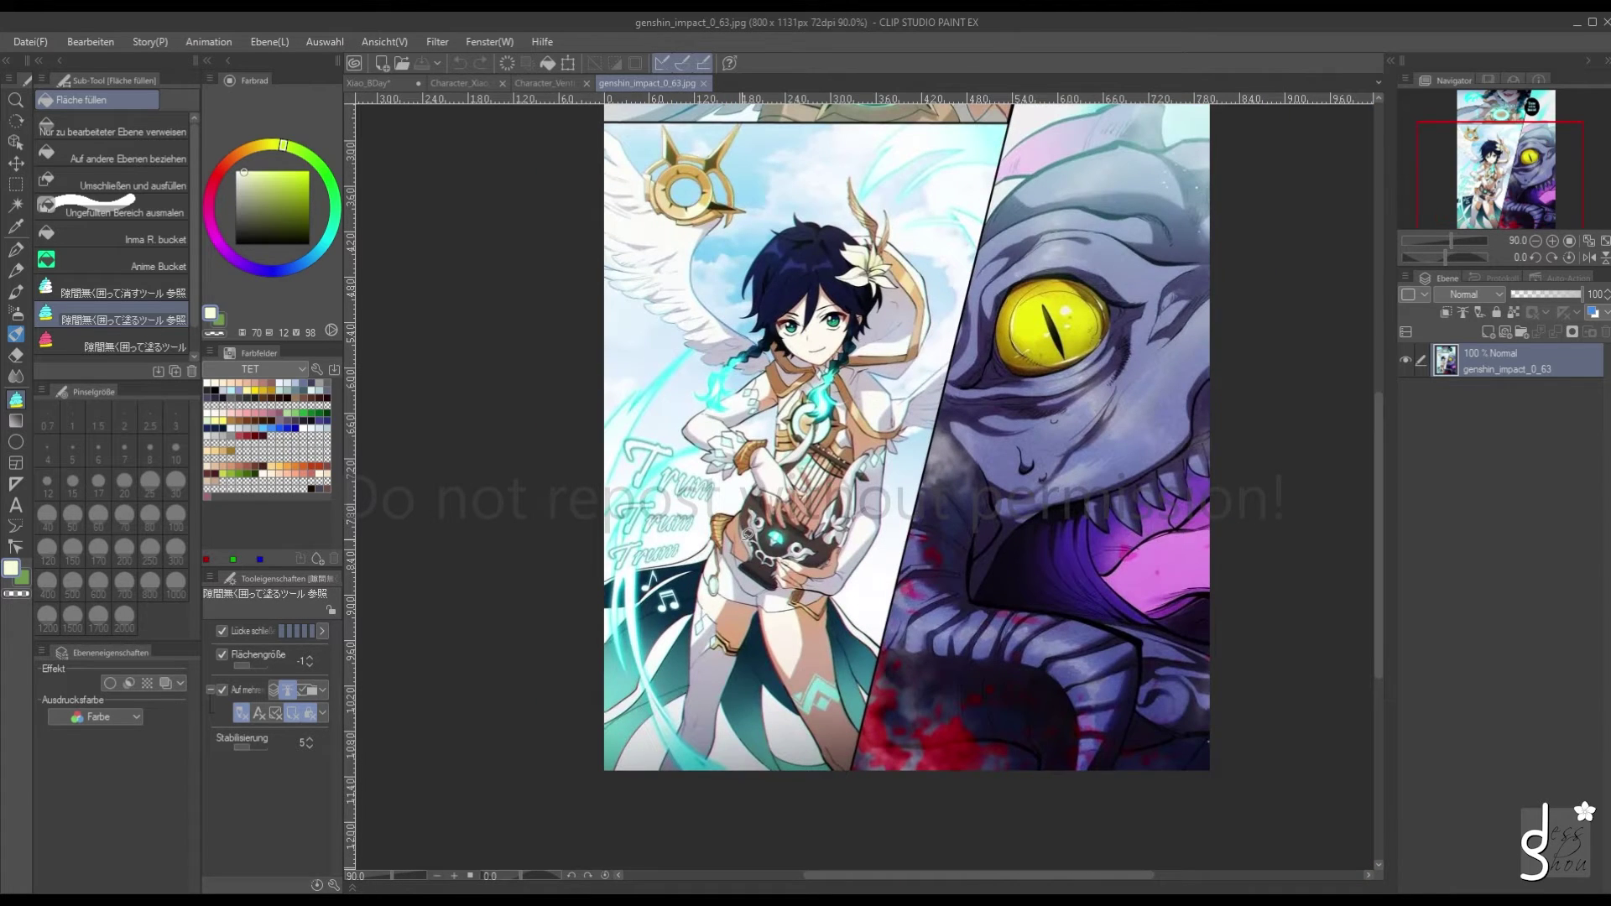
pyautogui.scroll(2, 813, 601)
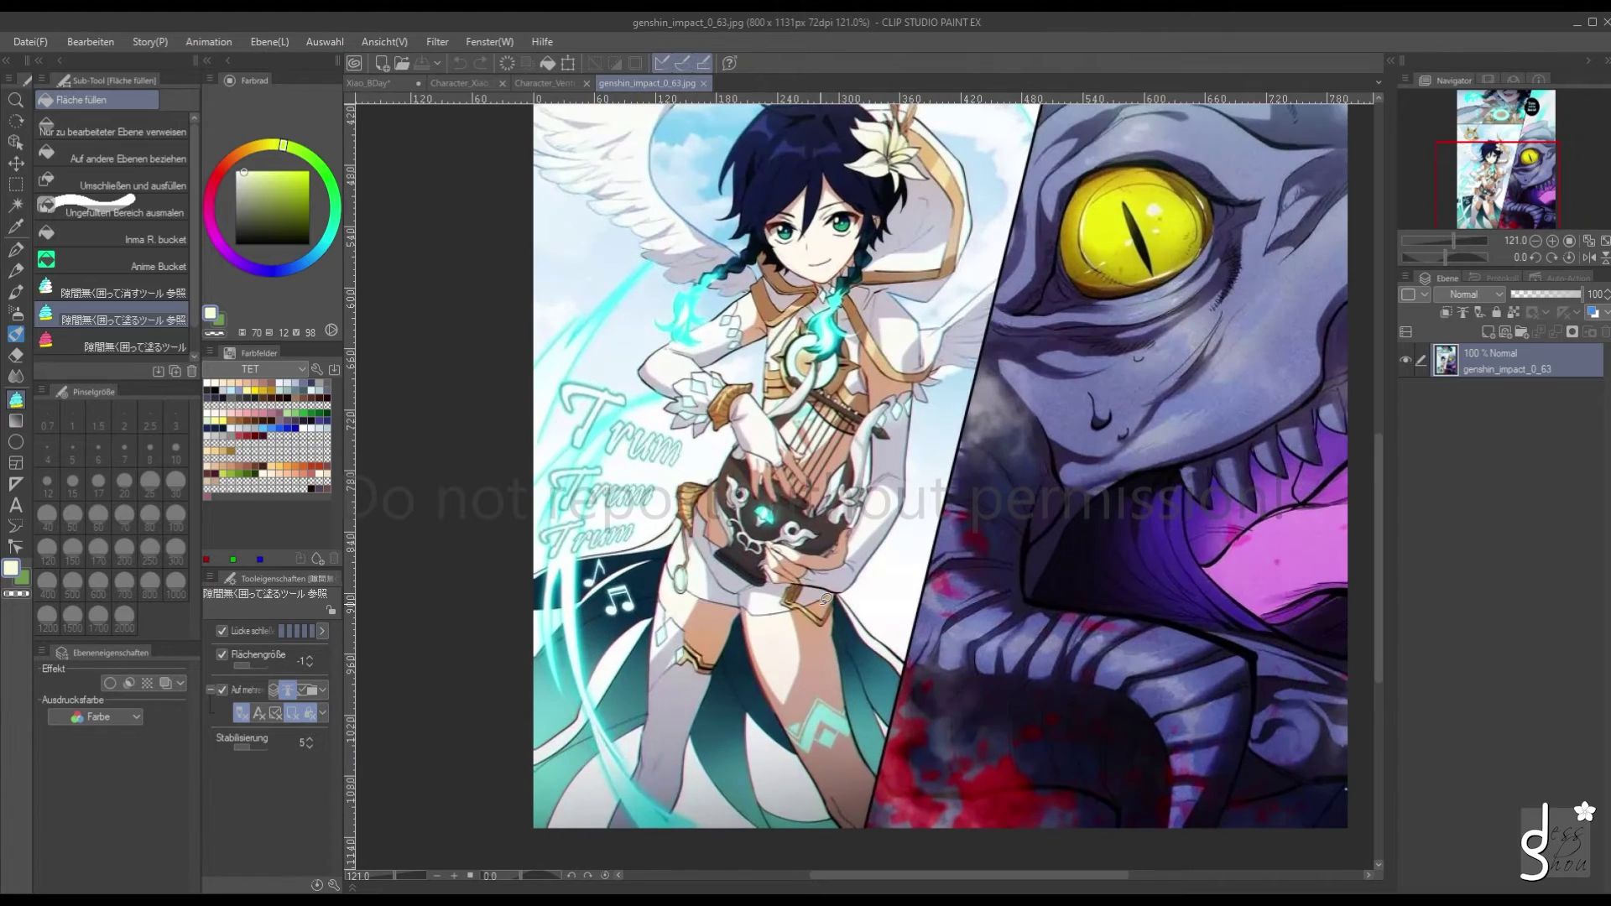
pyautogui.click(544, 83)
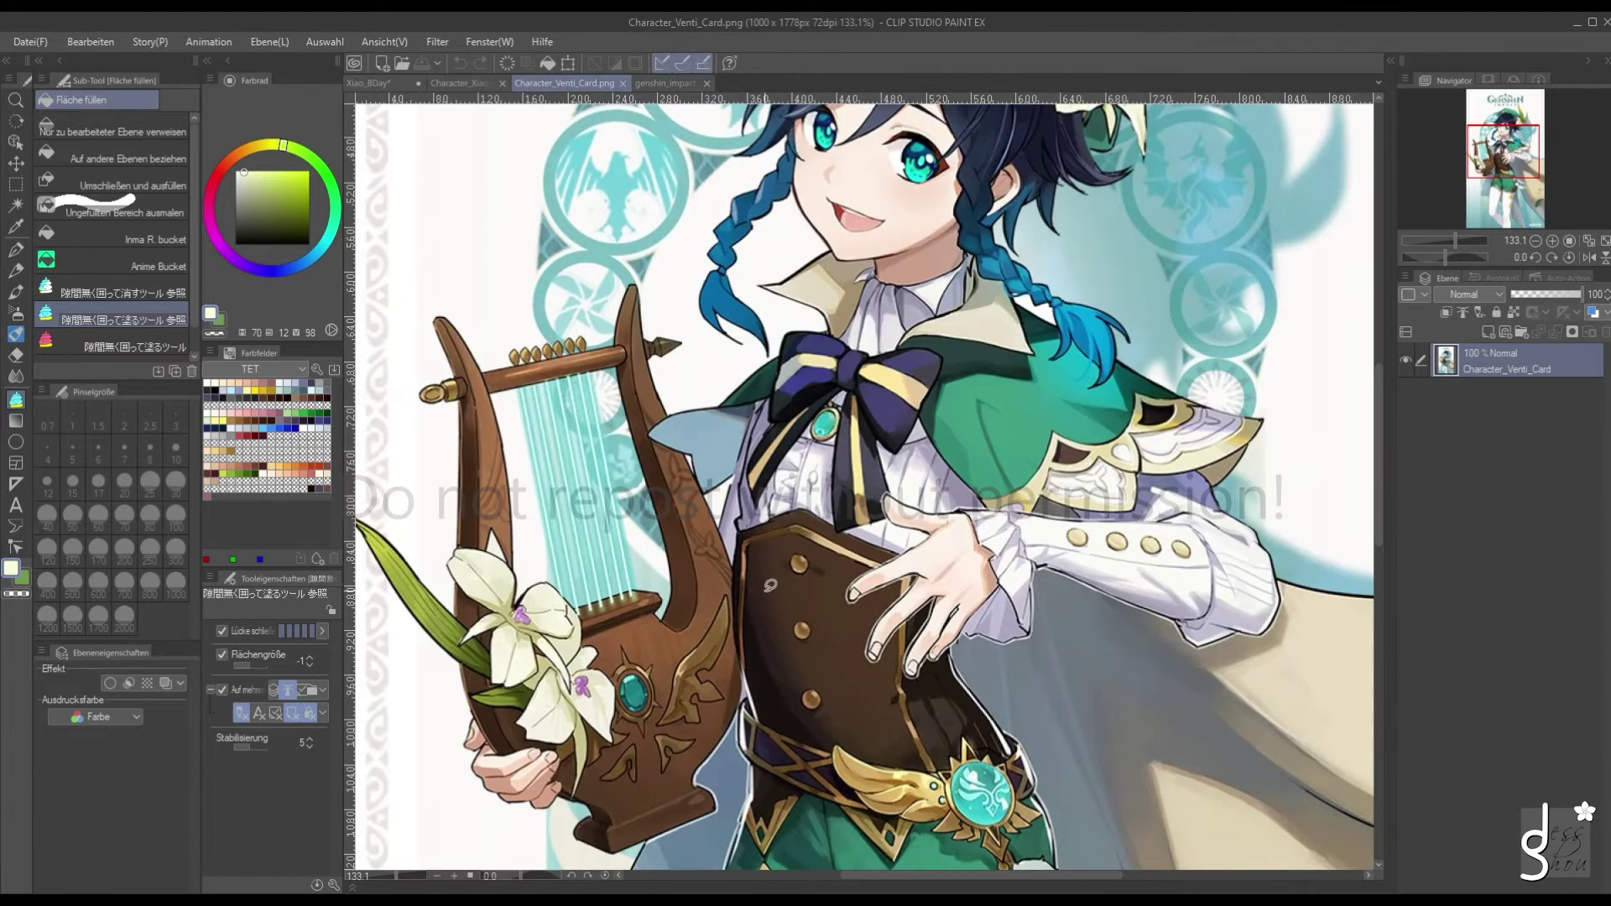
pyautogui.click(379, 82)
pyautogui.scroll(-2, 1034, 524)
pyautogui.scroll(3, 920, 518)
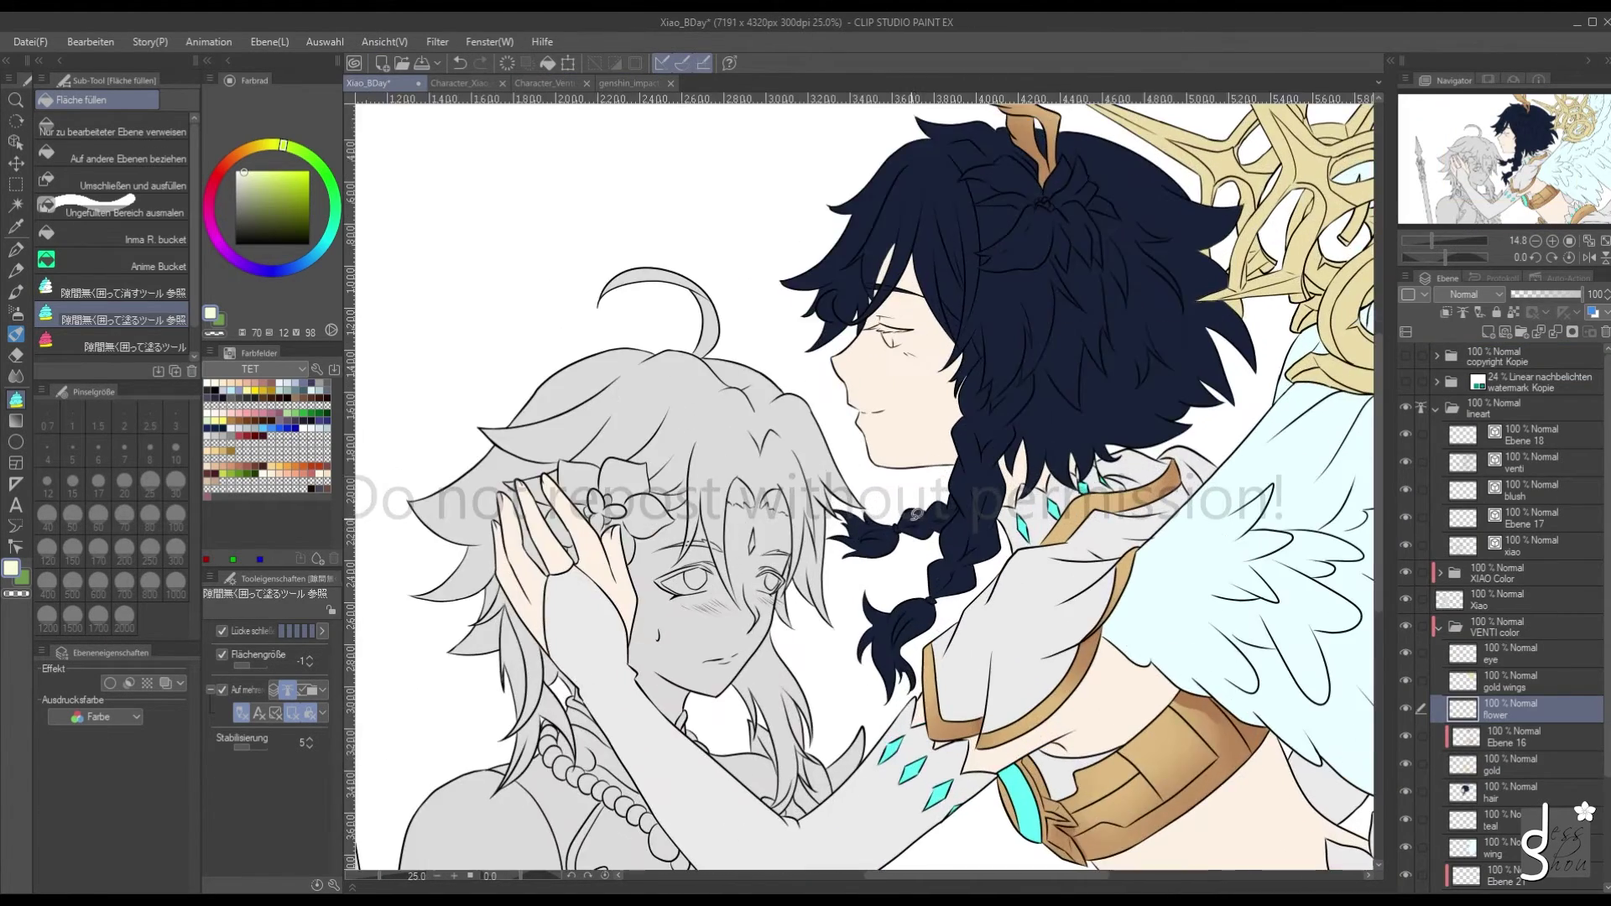
pyautogui.scroll(-4, 889, 465)
pyautogui.scroll(2, 839, 444)
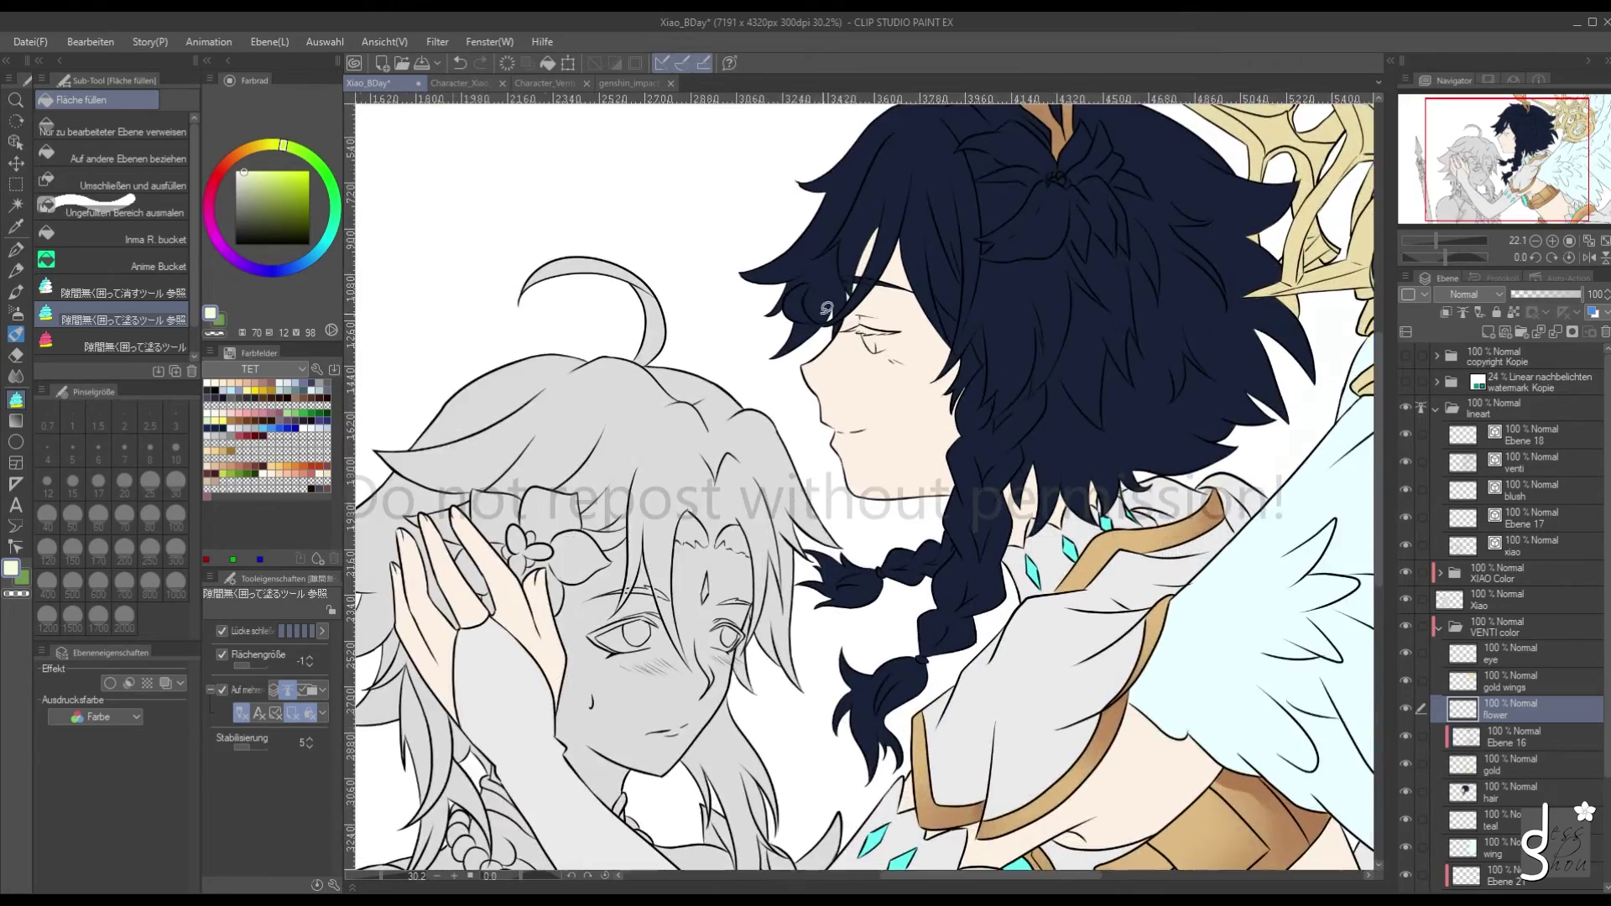
# Fill the petals of the hair flower with the pale cream color on the flower layer, using the gap-free enclose-and-fill tool
pyautogui.scroll(-2, 829, 433)
pyautogui.scroll(3, 829, 432)
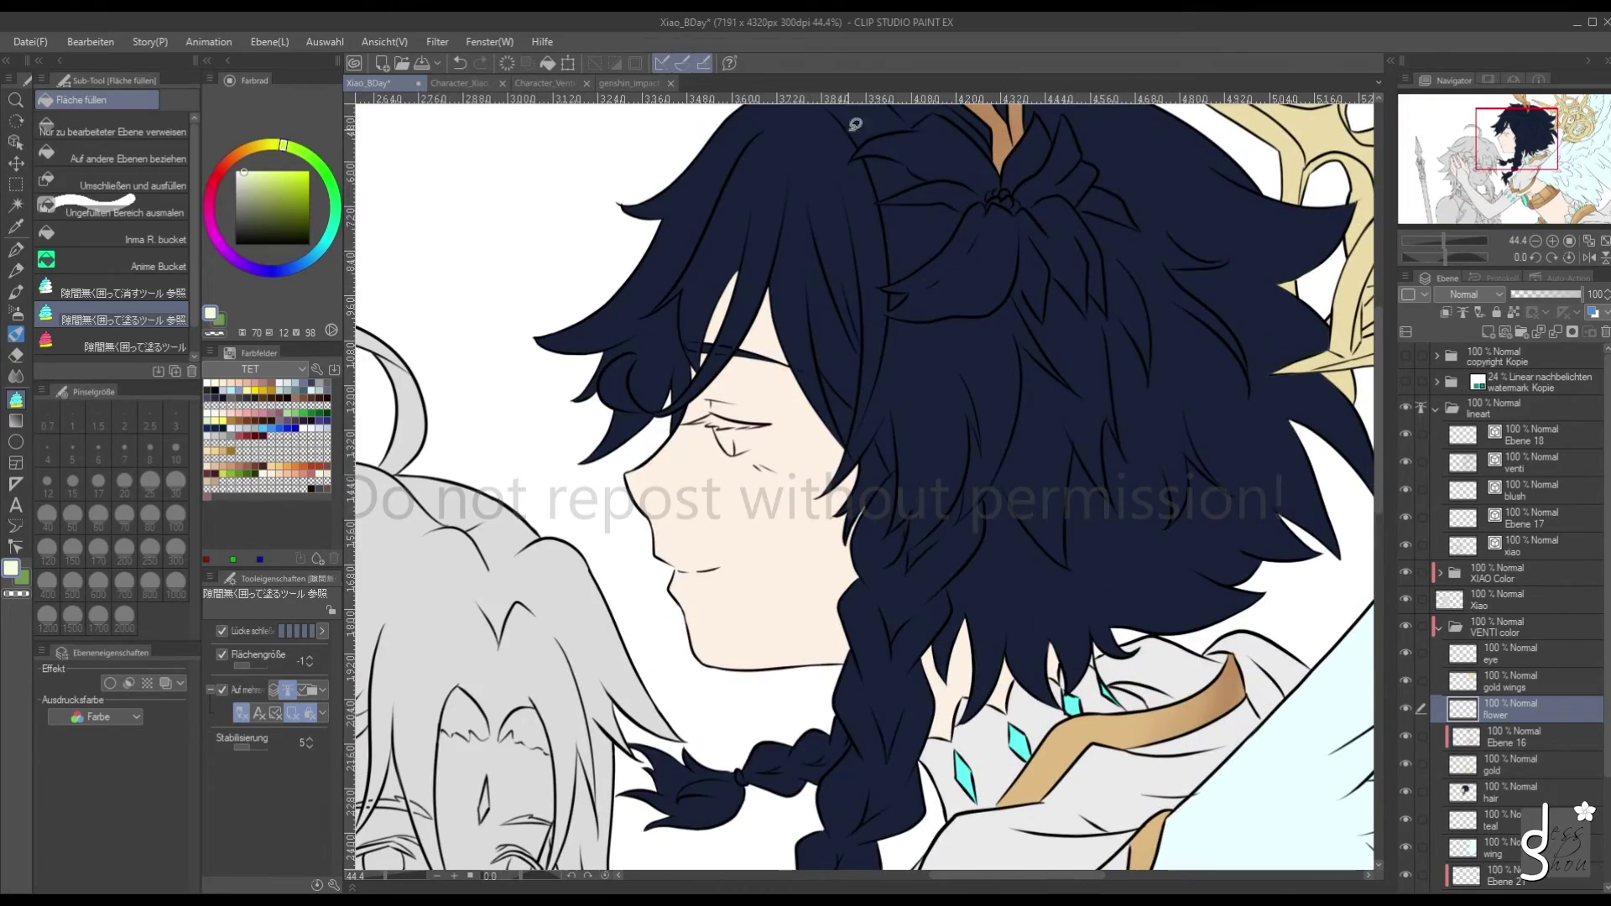
pyautogui.scroll(-2, 973, 268)
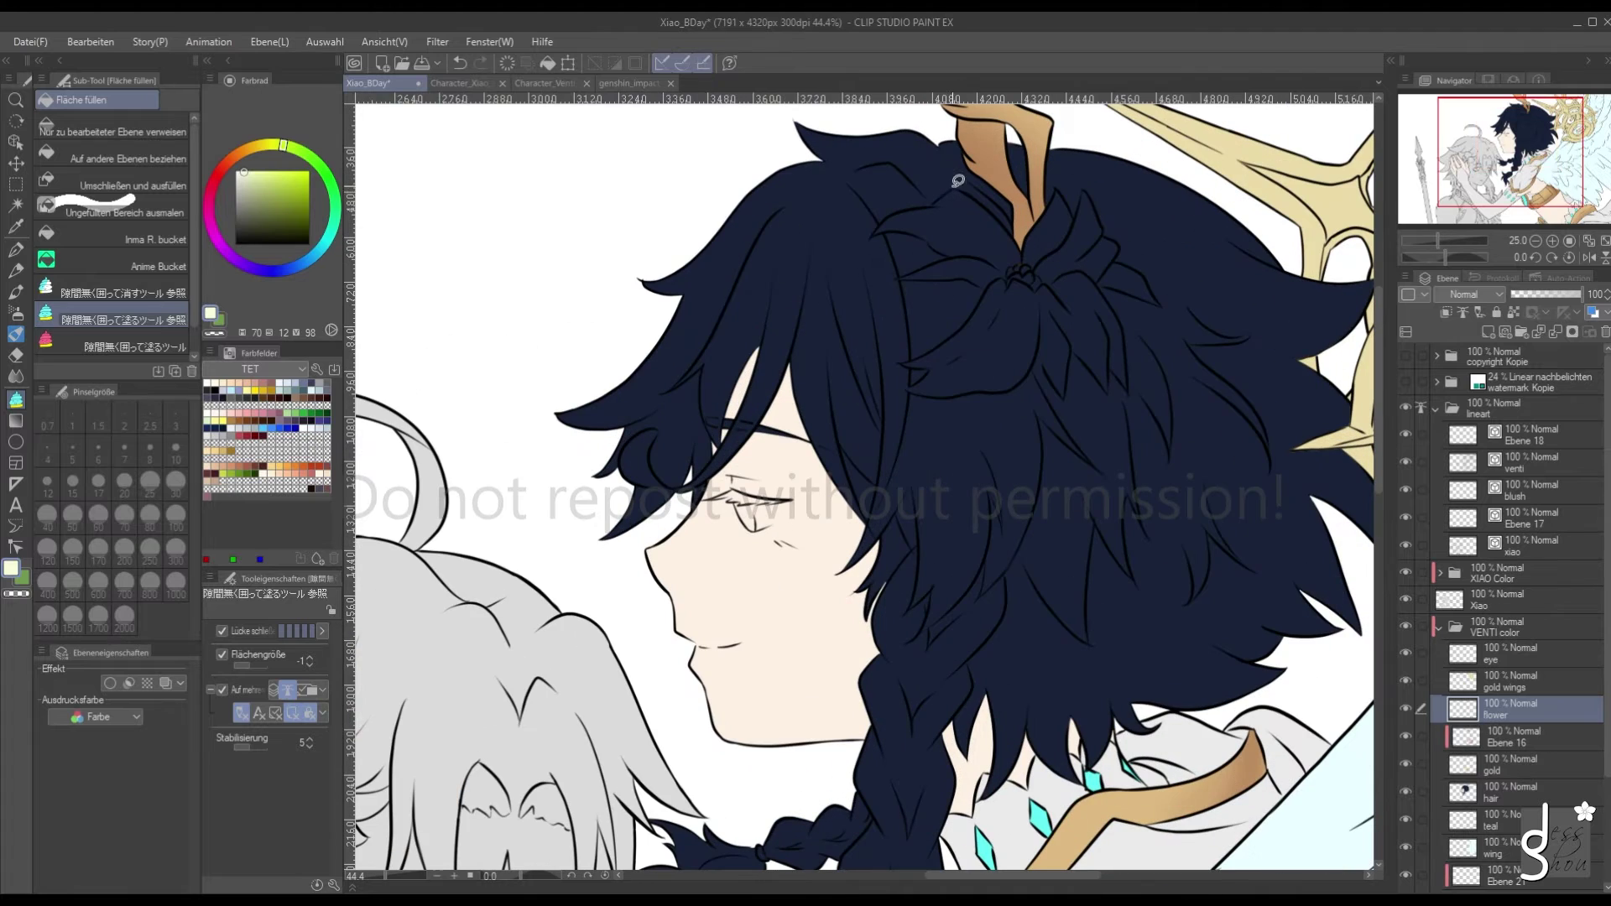
pyautogui.scroll(2, 975, 286)
pyautogui.moveTo(976, 286)
pyautogui.mouseDown()
pyautogui.moveTo(925, 298)
pyautogui.moveTo(896, 260)
pyautogui.moveTo(916, 250)
pyautogui.moveTo(852, 245)
pyautogui.moveTo(866, 214)
pyautogui.moveTo(954, 178)
pyautogui.moveTo(1021, 222)
pyautogui.moveTo(1064, 171)
pyautogui.moveTo(1110, 186)
pyautogui.moveTo(1131, 222)
pyautogui.moveTo(1111, 269)
pyautogui.moveTo(1133, 325)
pyautogui.moveTo(1126, 409)
pyautogui.moveTo(1031, 389)
pyautogui.moveTo(938, 419)
pyautogui.moveTo(899, 396)
pyautogui.moveTo(918, 375)
pyautogui.moveTo(894, 368)
pyautogui.moveTo(935, 294)
pyautogui.mouseUp()
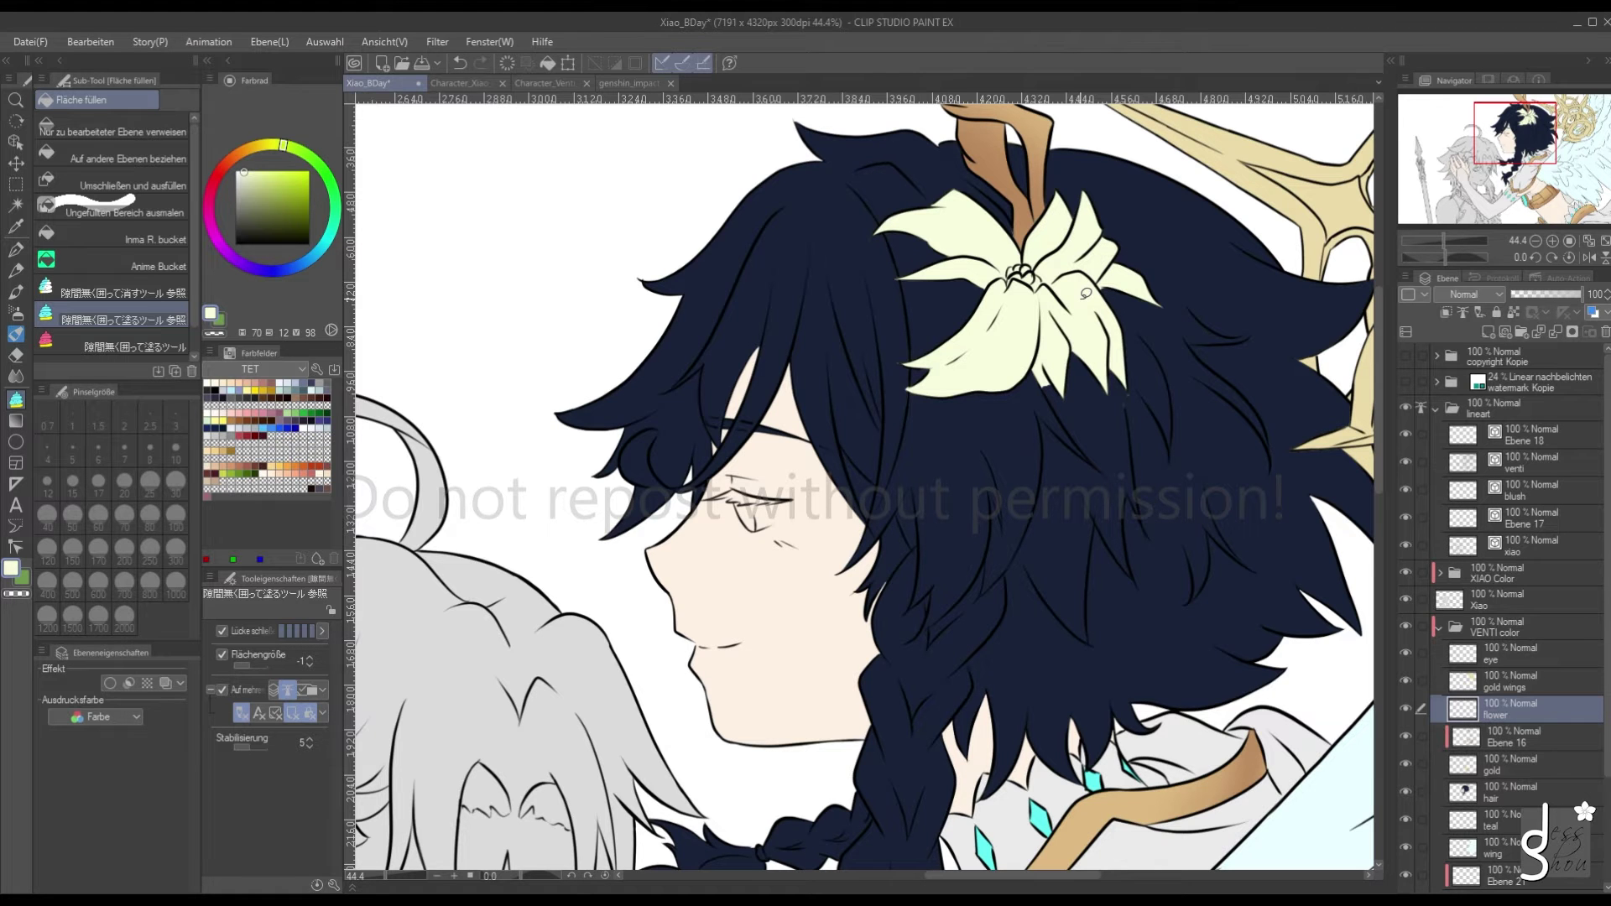
# Erase the excess cream fill between the flower's lower petals with the gap-free enclose-and-erase tool
pyautogui.scroll(-2, 1085, 294)
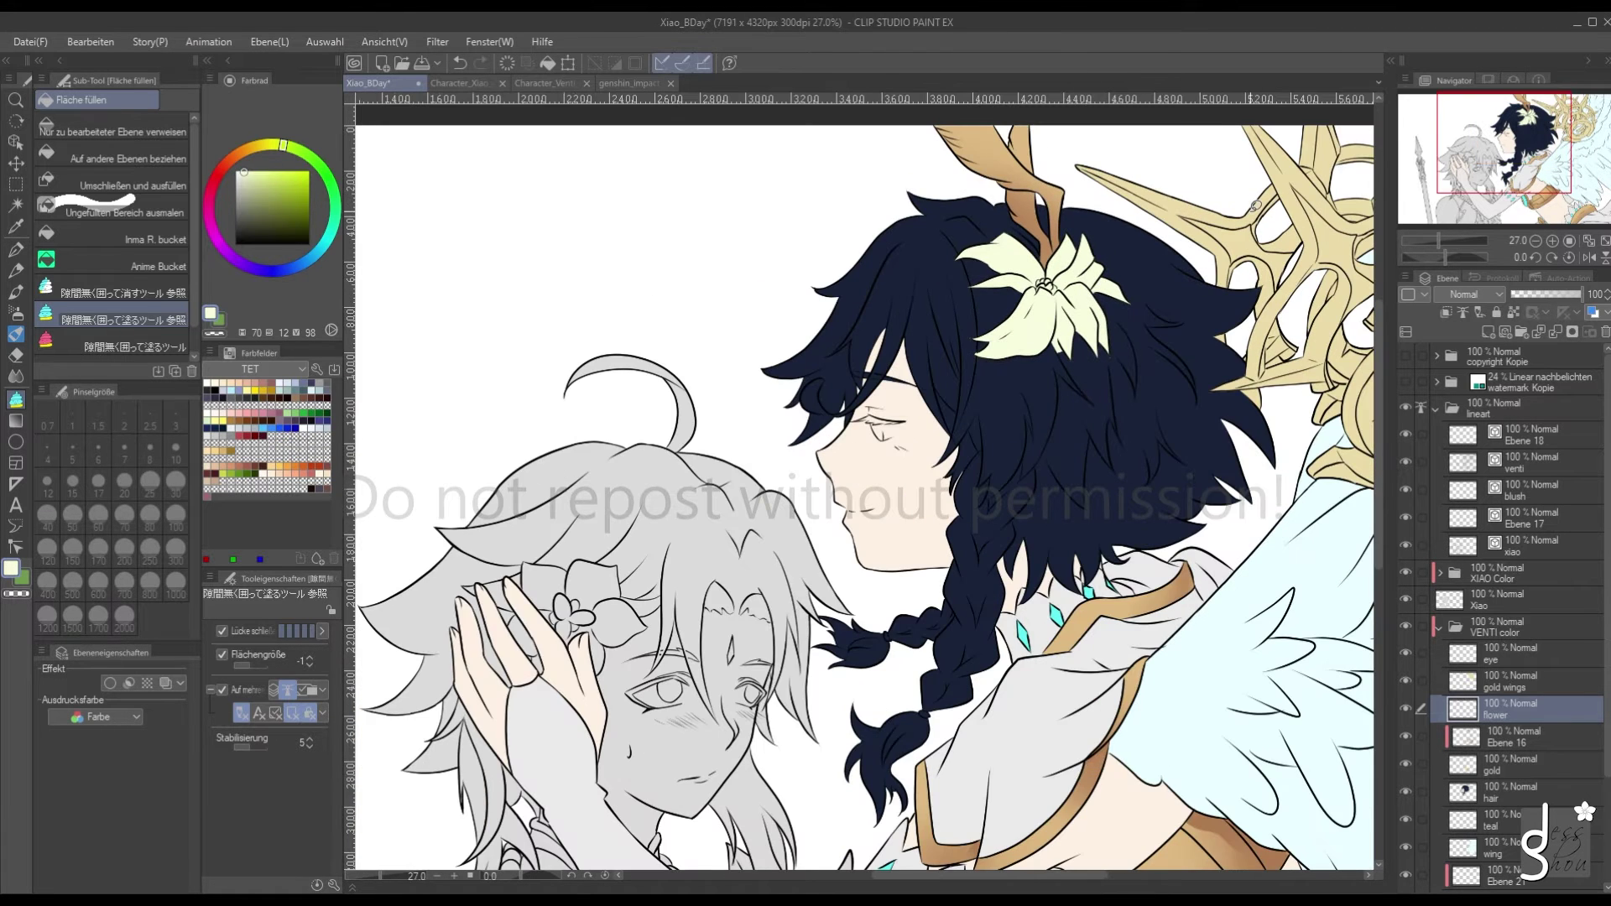
pyautogui.scroll(2, 1255, 204)
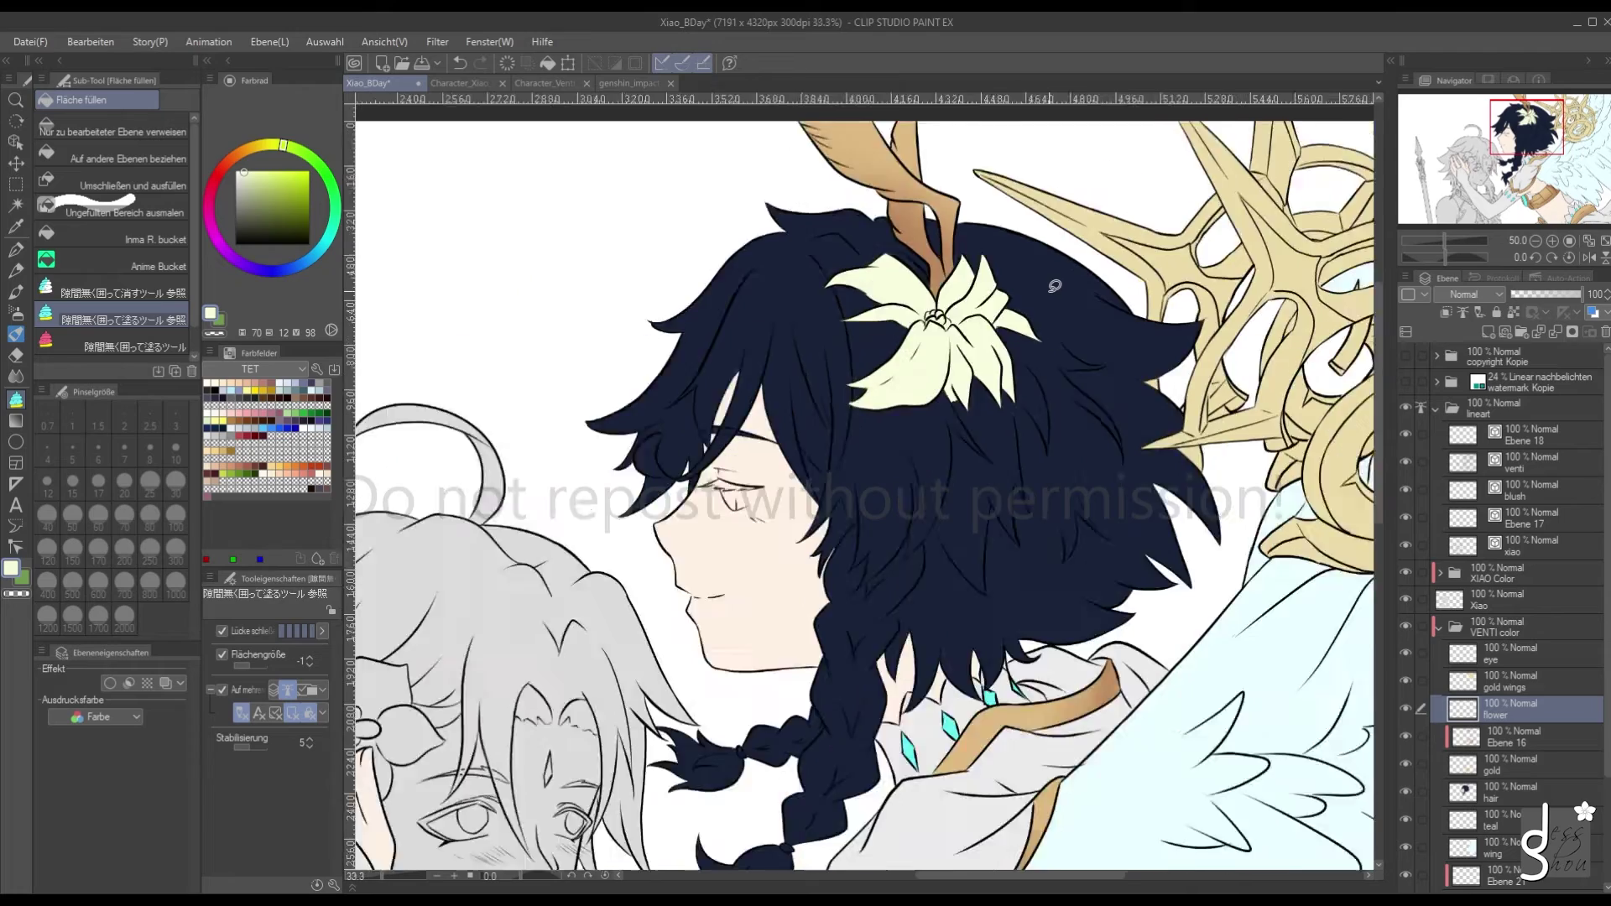
pyautogui.scroll(-4, 1055, 286)
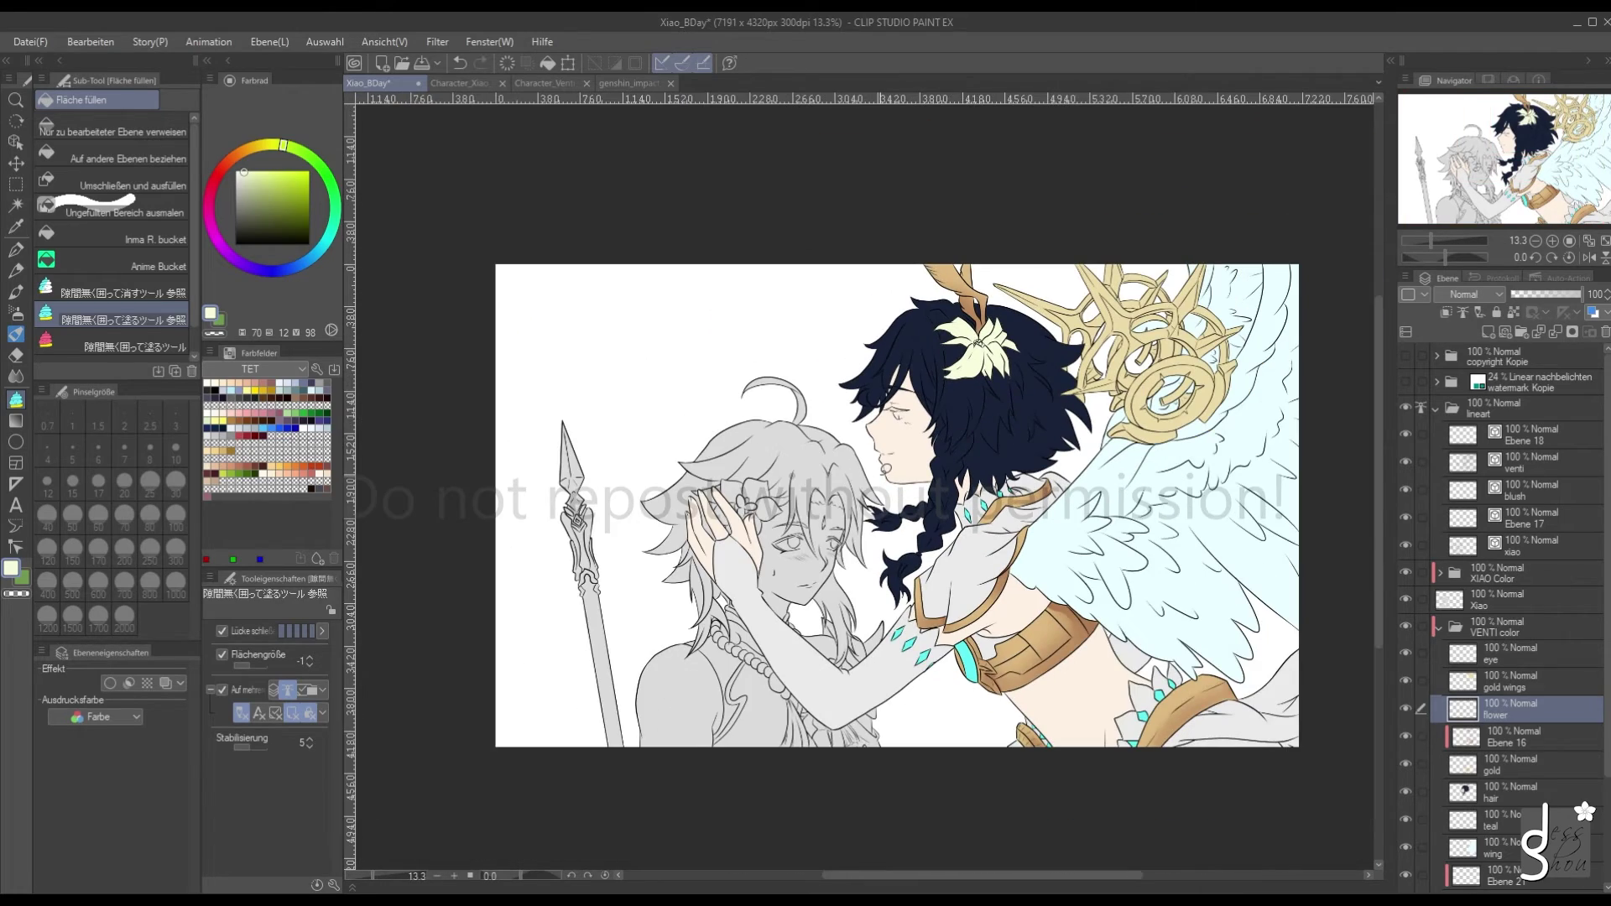
pyautogui.scroll(6, 1160, 231)
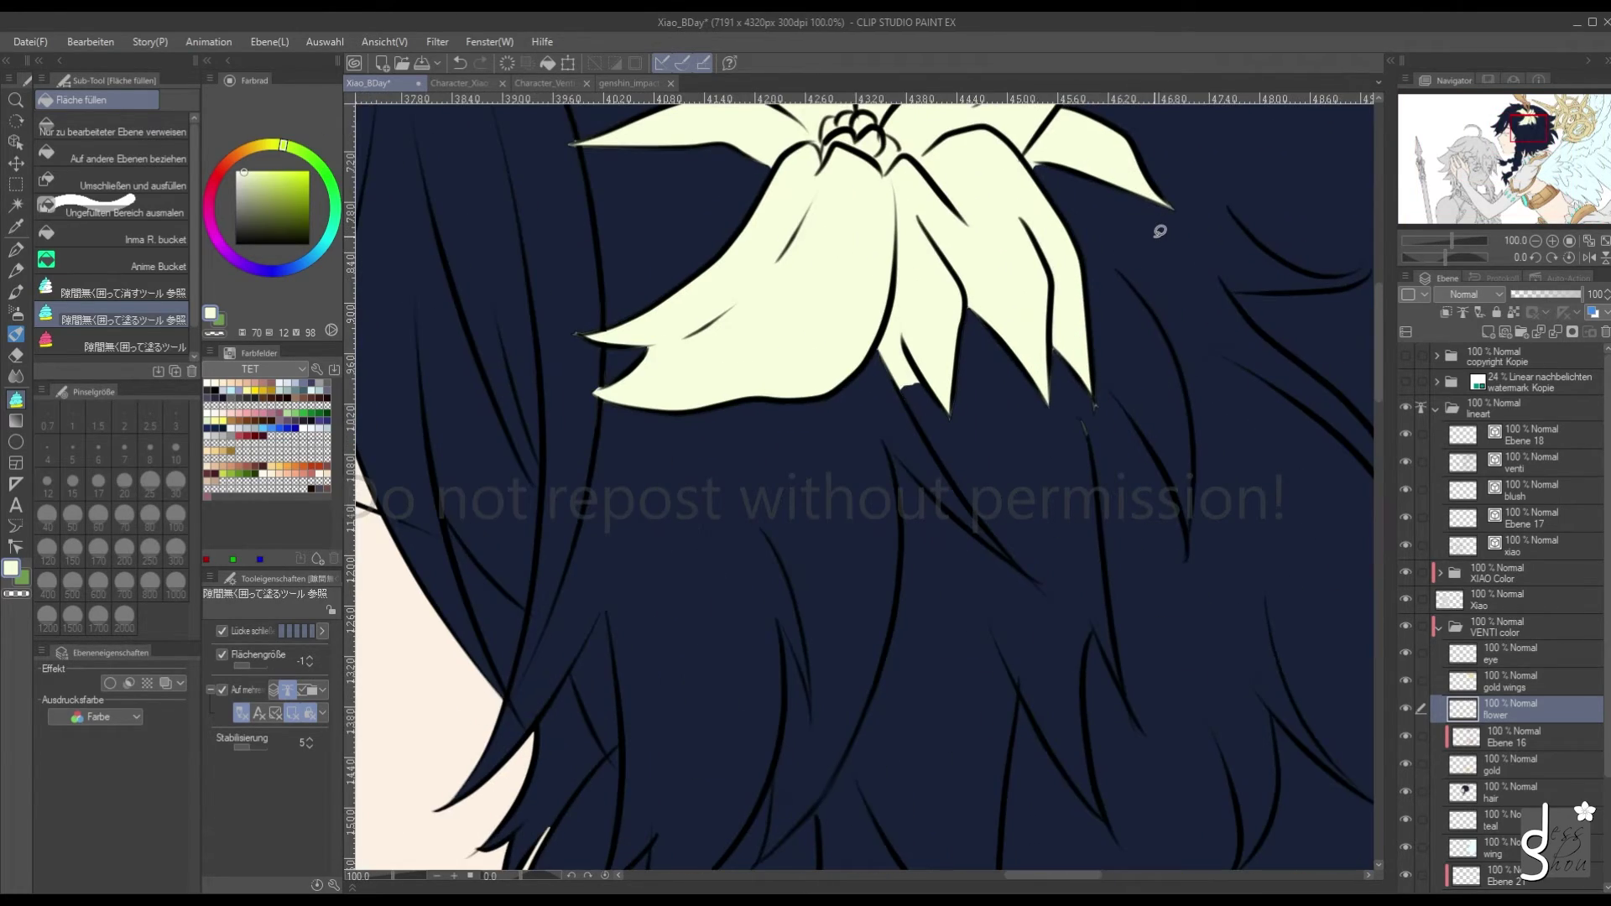
pyautogui.click(81, 285)
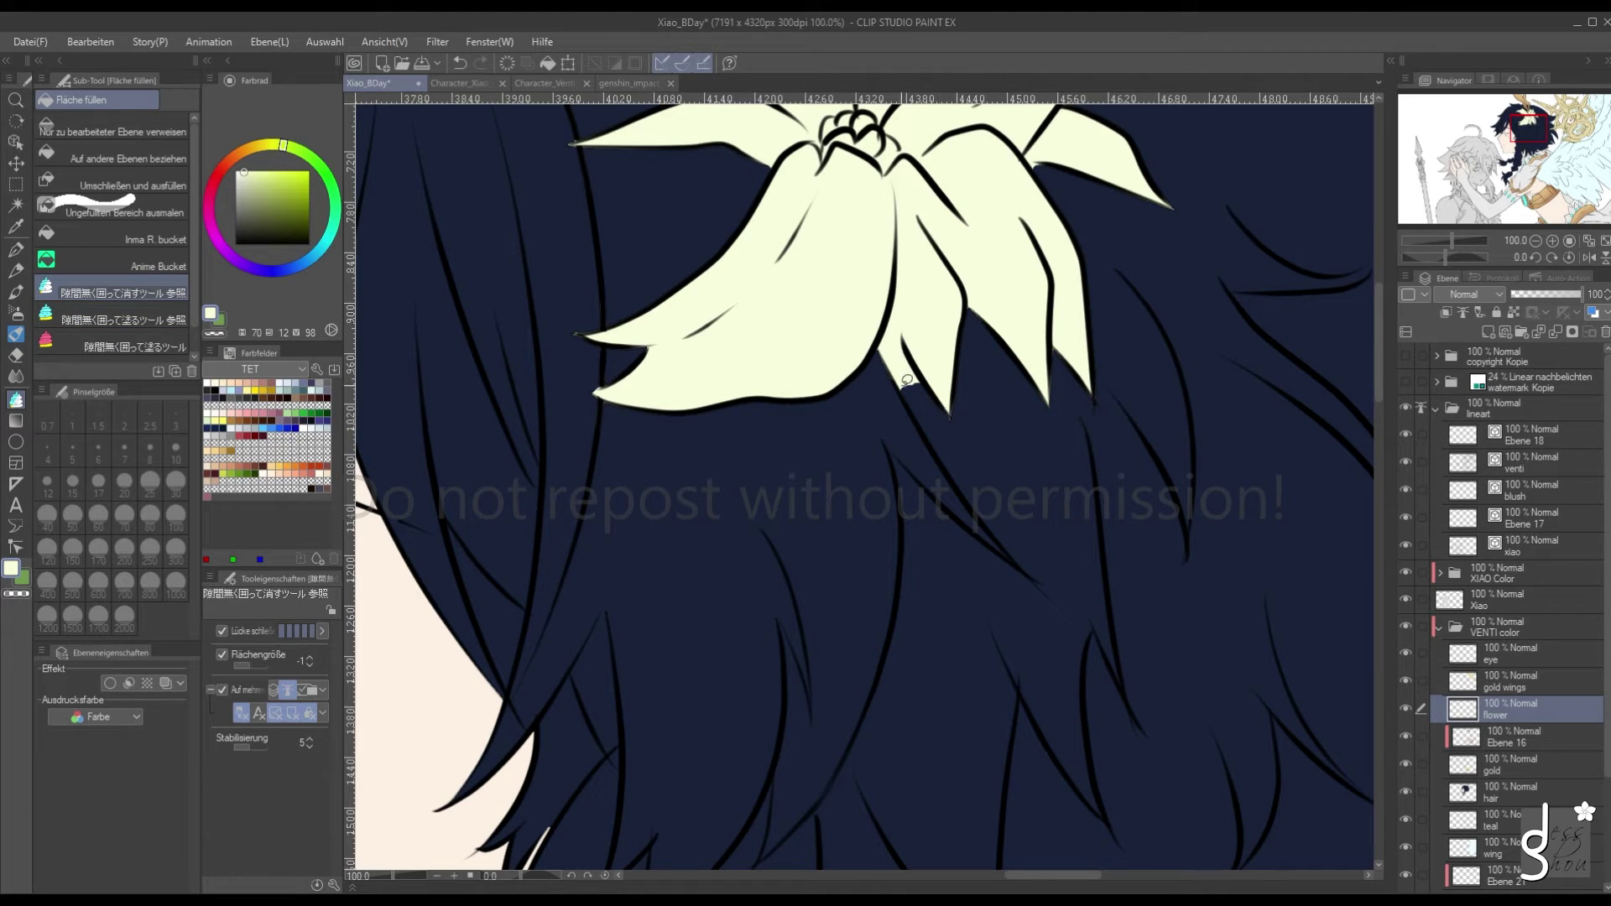
pyautogui.moveTo(928, 387)
pyautogui.mouseDown()
pyautogui.moveTo(903, 332)
pyautogui.moveTo(891, 367)
pyautogui.moveTo(918, 389)
pyautogui.moveTo(888, 369)
pyautogui.moveTo(882, 356)
pyautogui.moveTo(906, 378)
pyautogui.moveTo(891, 327)
pyautogui.moveTo(883, 351)
pyautogui.mouseUp()
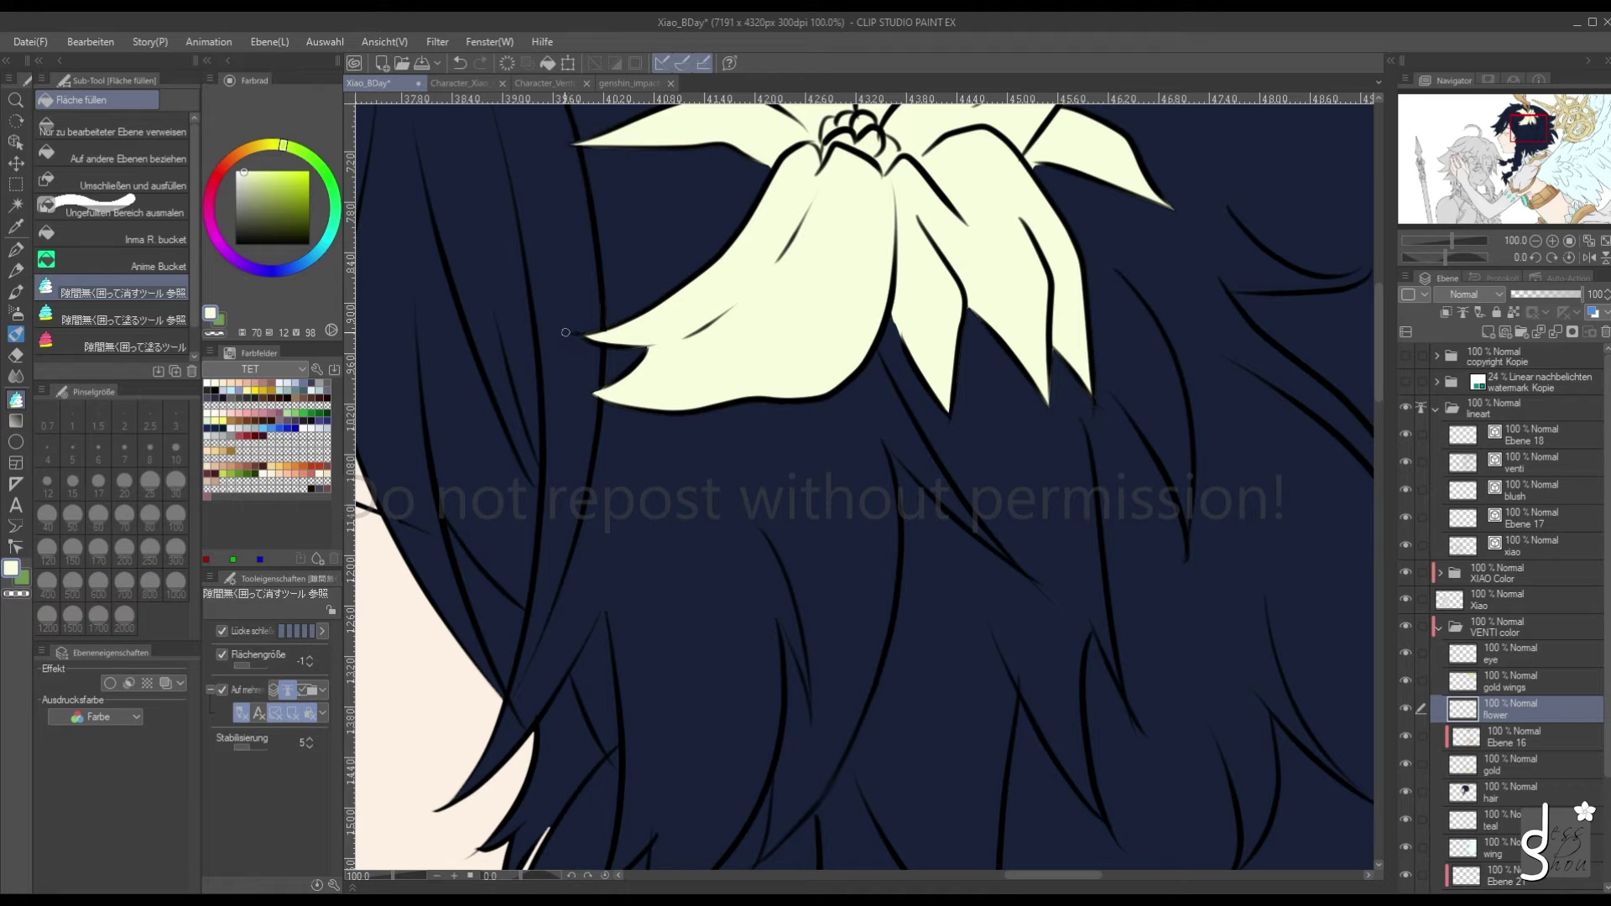
# Examine the hair flower's petal edges and the surrounding hair and face for overflowing or missing color
pyautogui.scroll(-4, 560, 335)
pyautogui.scroll(5, 959, 297)
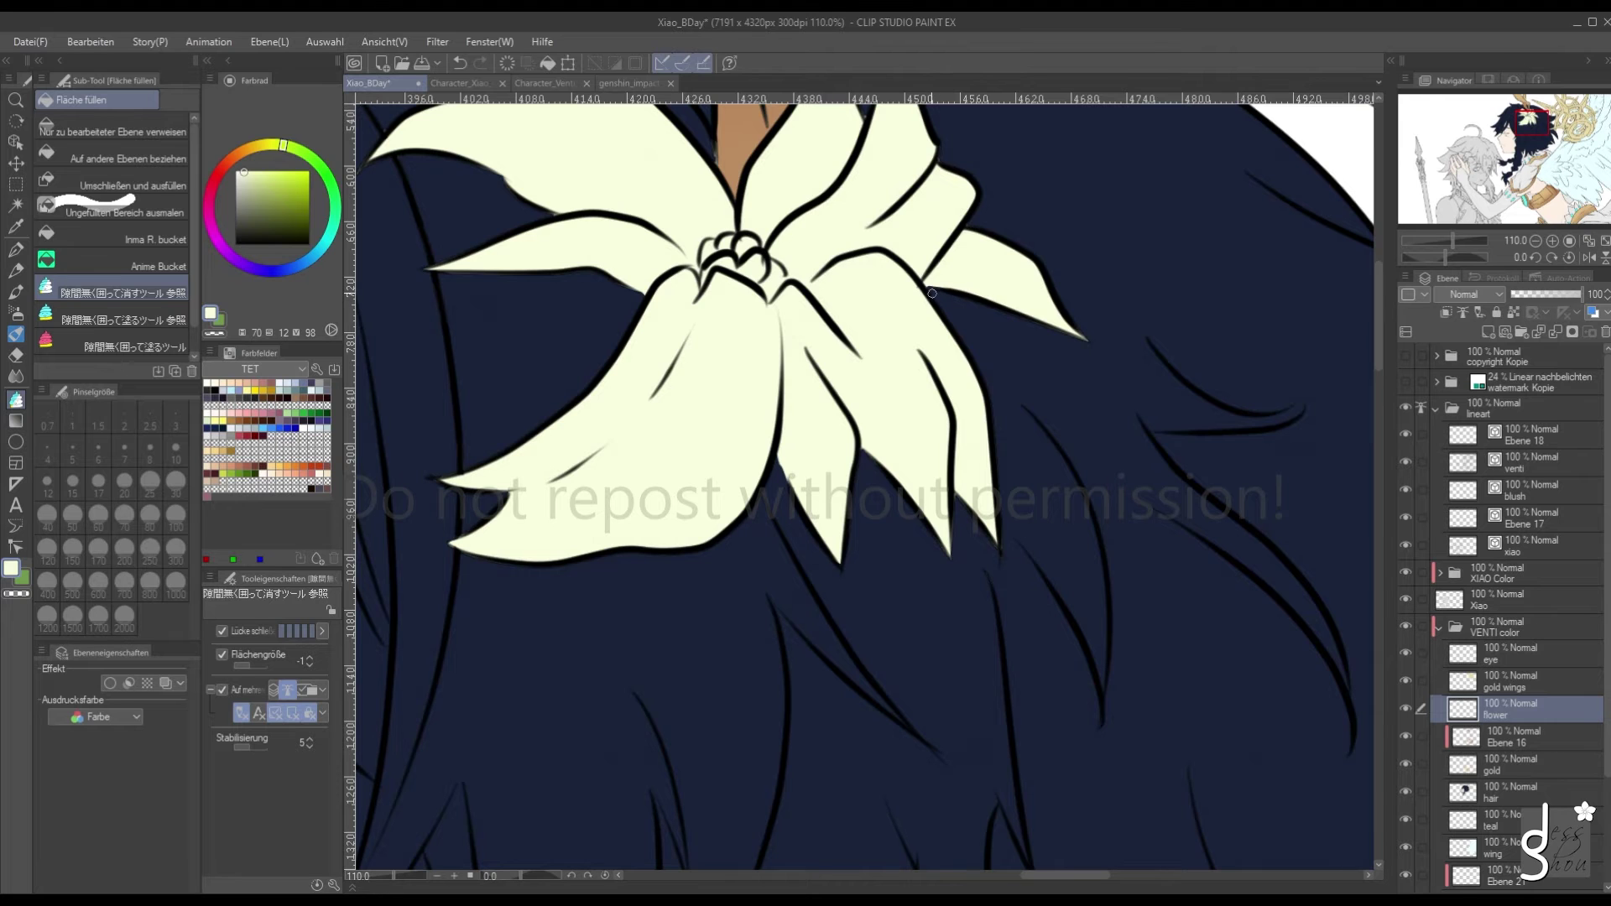
pyautogui.scroll(-3, 948, 309)
pyautogui.scroll(3, 898, 422)
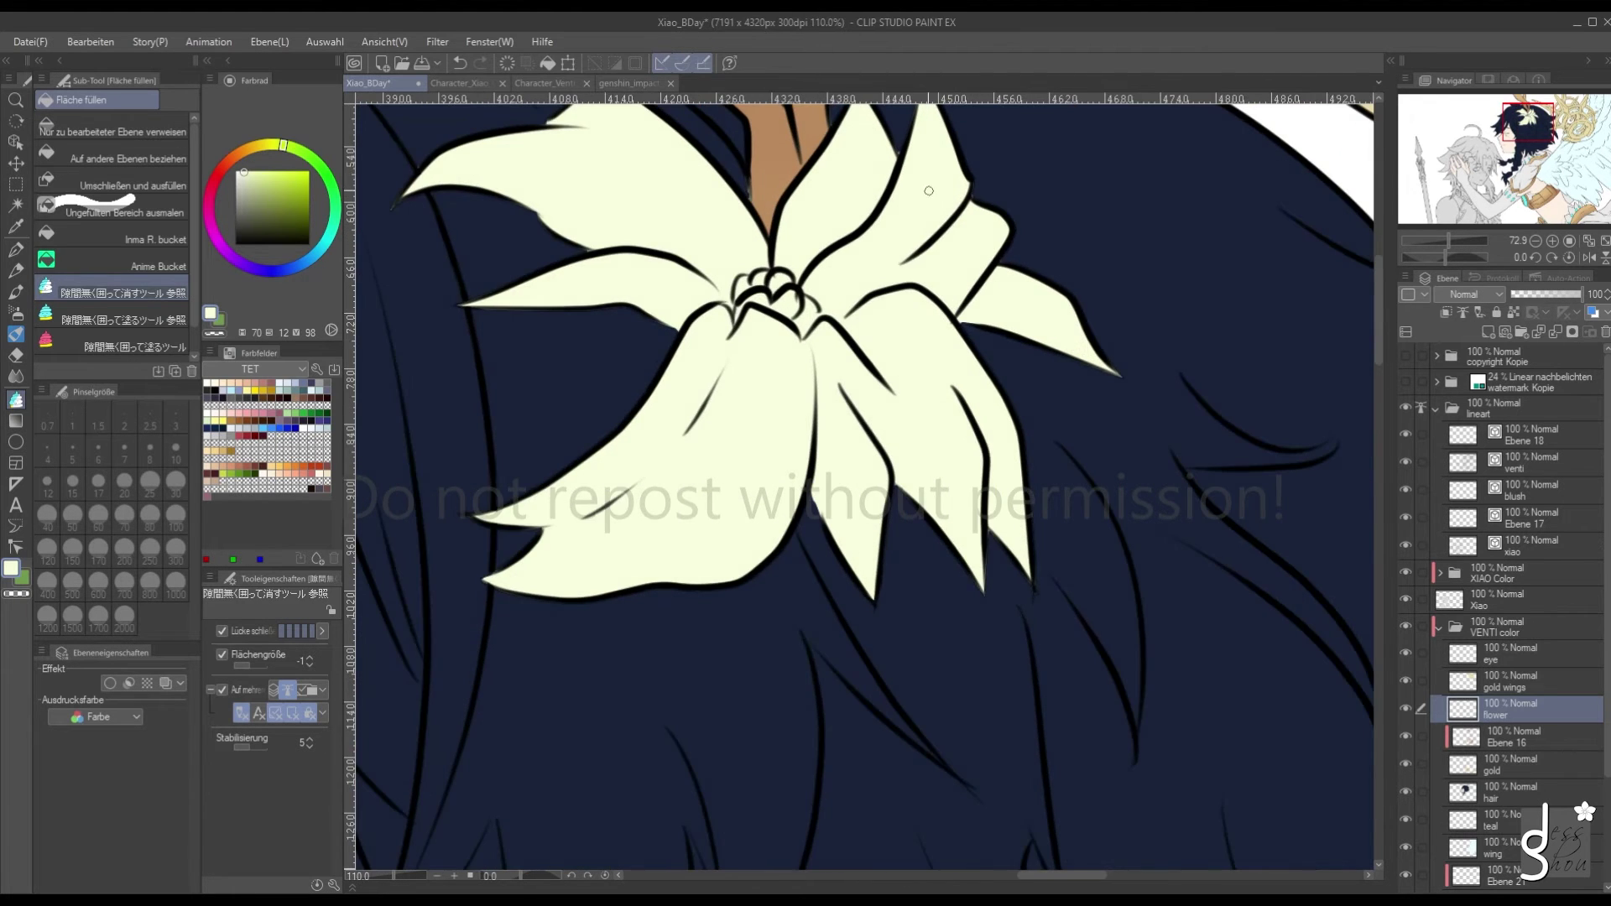
pyautogui.scroll(-3, 898, 421)
pyautogui.scroll(4, 886, 289)
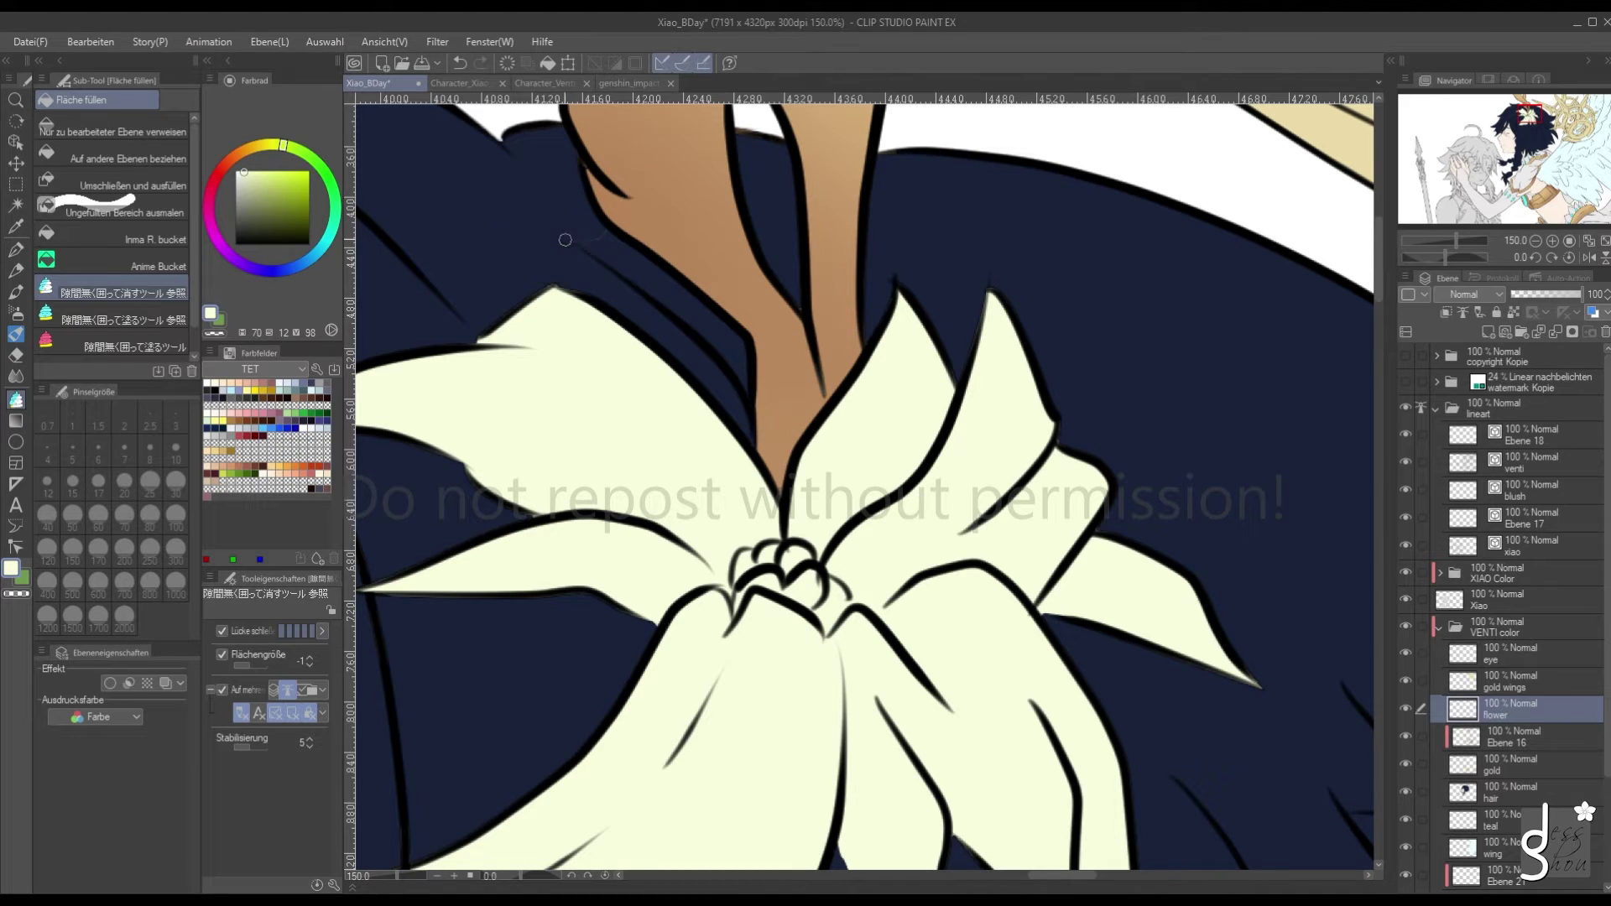
pyautogui.hotkey('alt', '[')
pyautogui.hotkey('alt', '[')
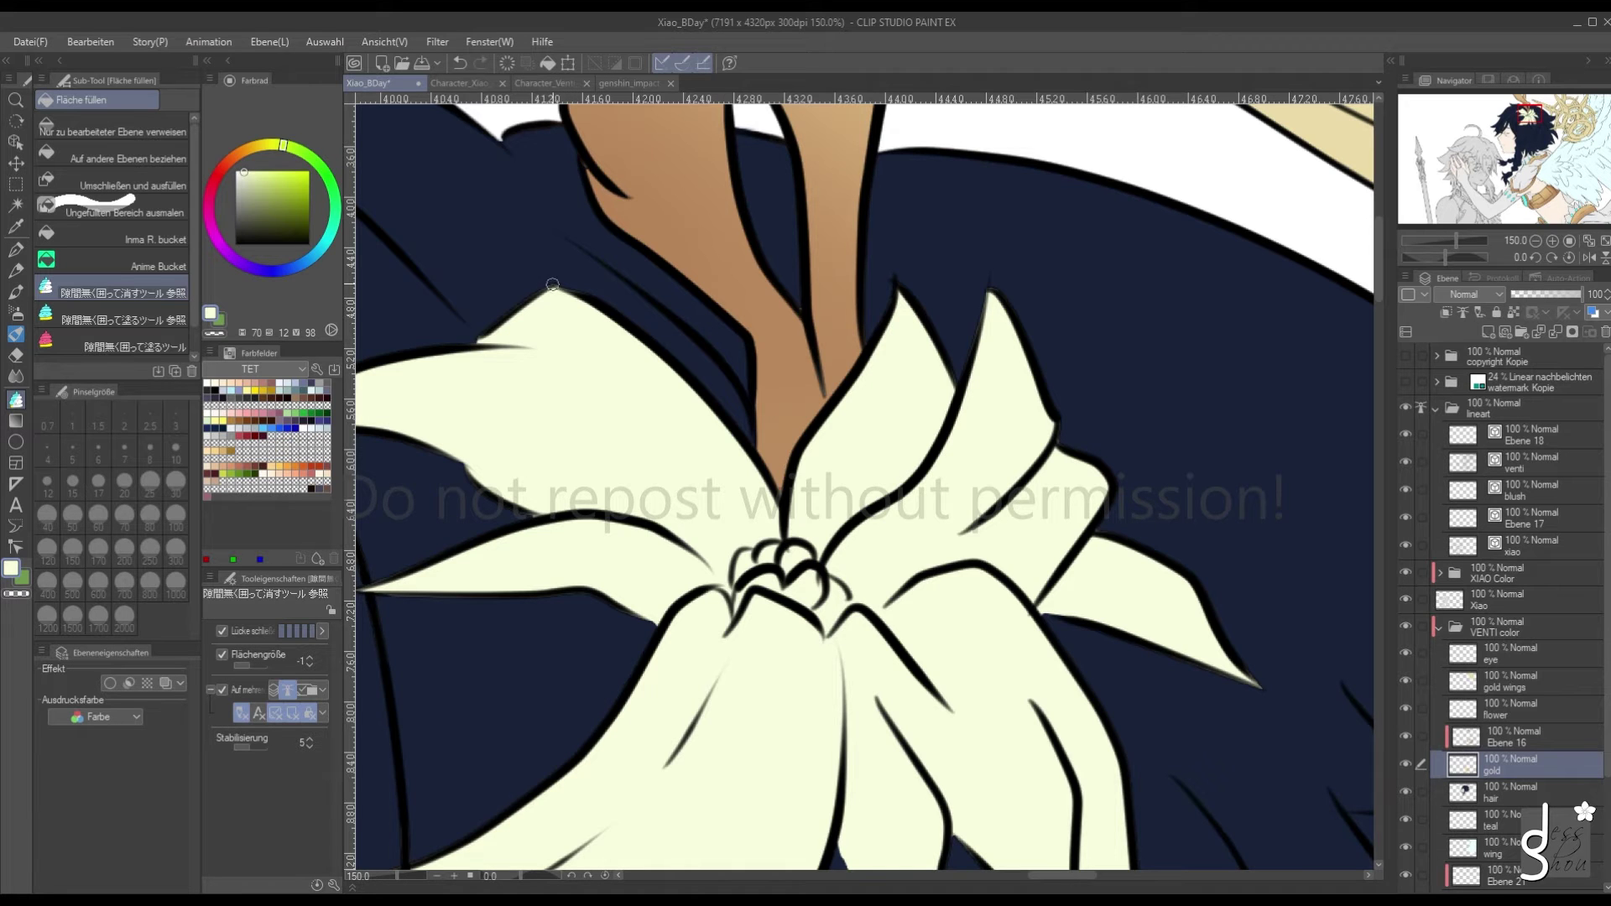
pyautogui.scroll(-3, 554, 286)
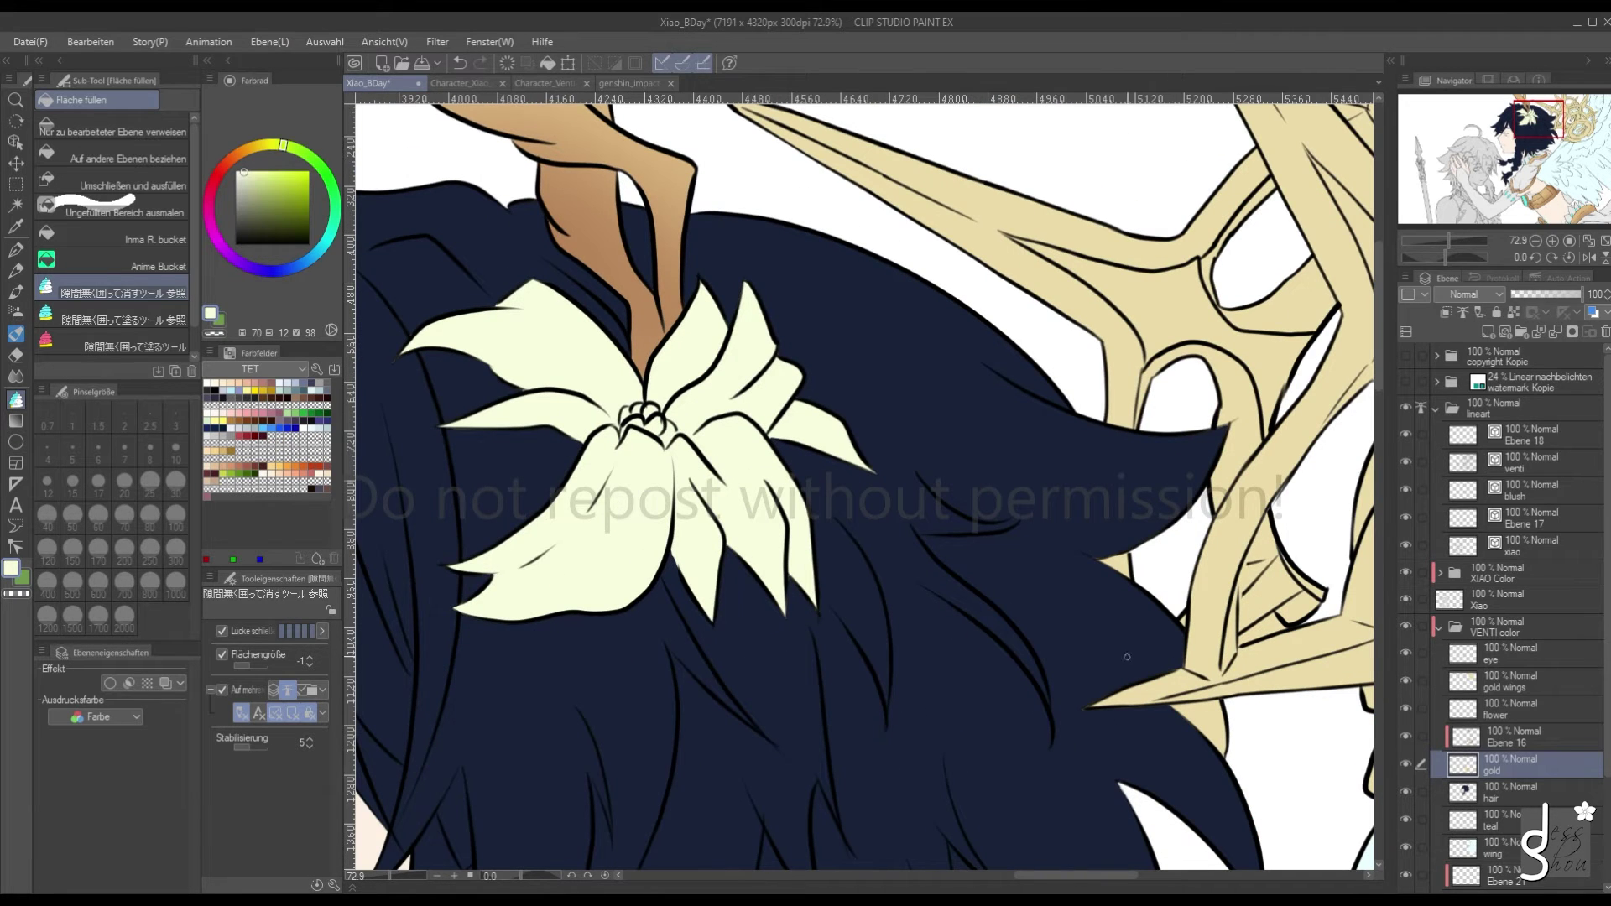
pyautogui.scroll(-5, 1115, 633)
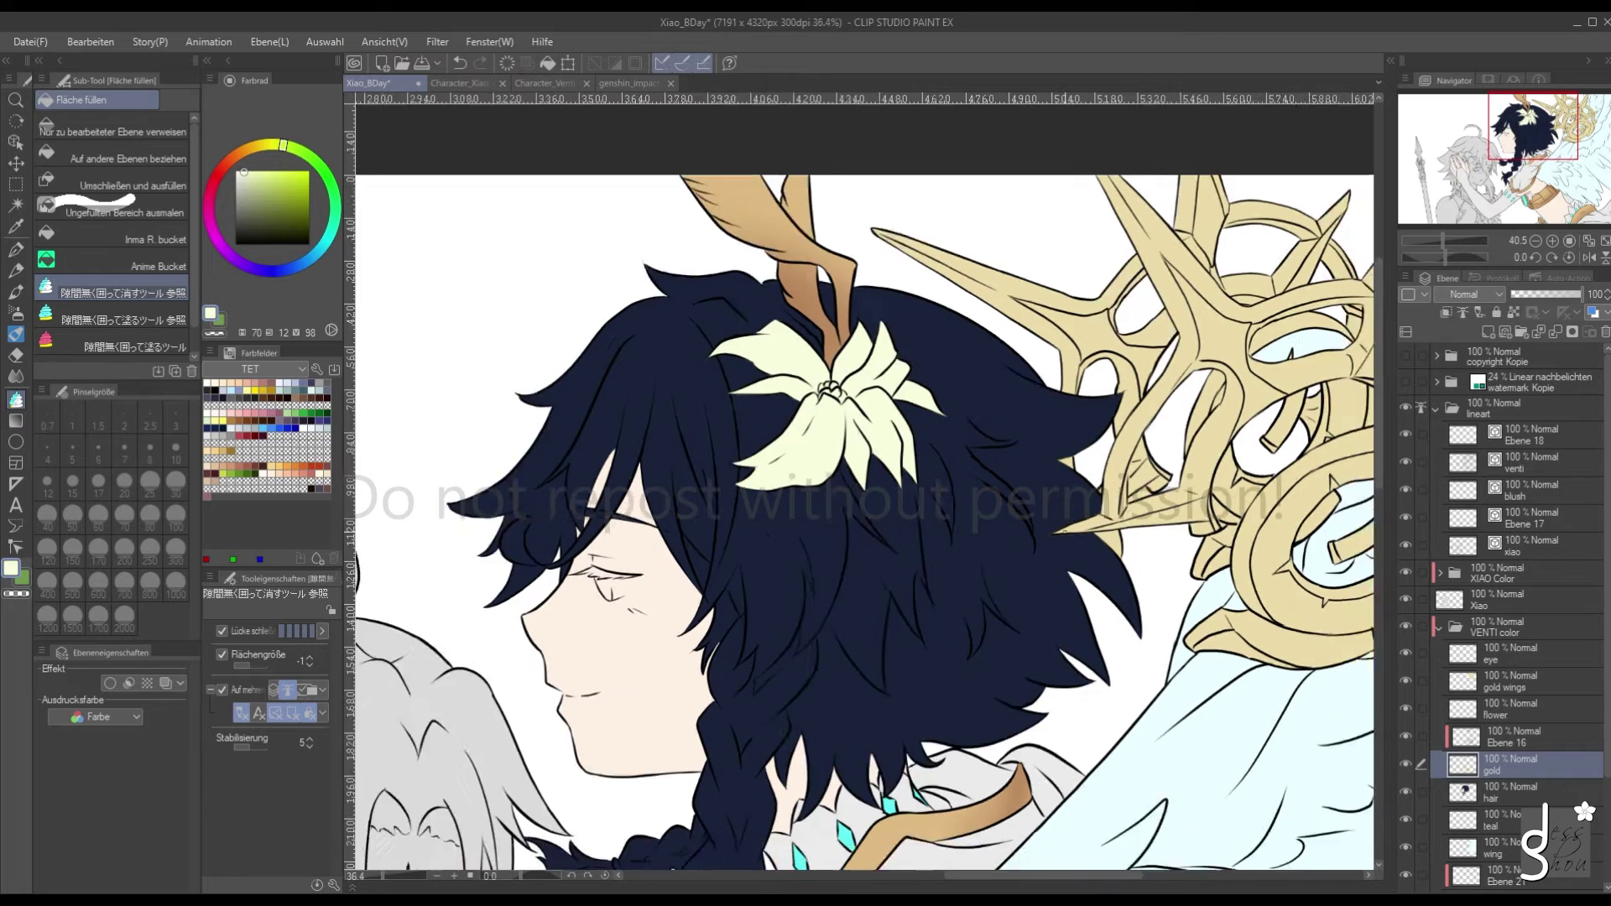
pyautogui.scroll(2, 1017, 443)
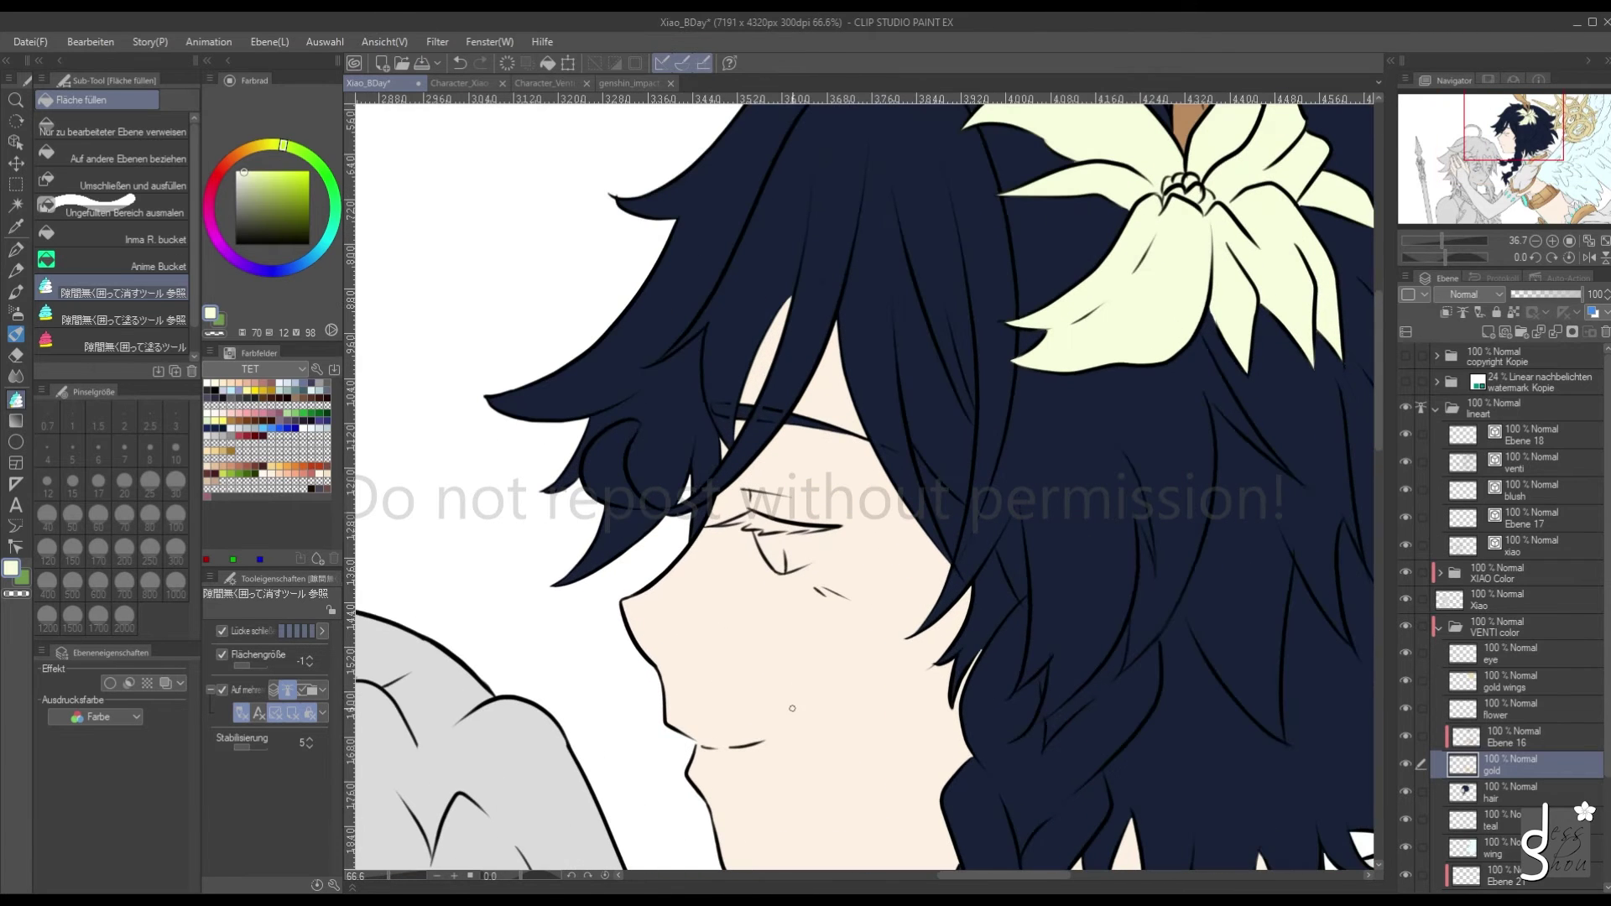
pyautogui.scroll(3, 787, 676)
pyautogui.scroll(4, 1000, 374)
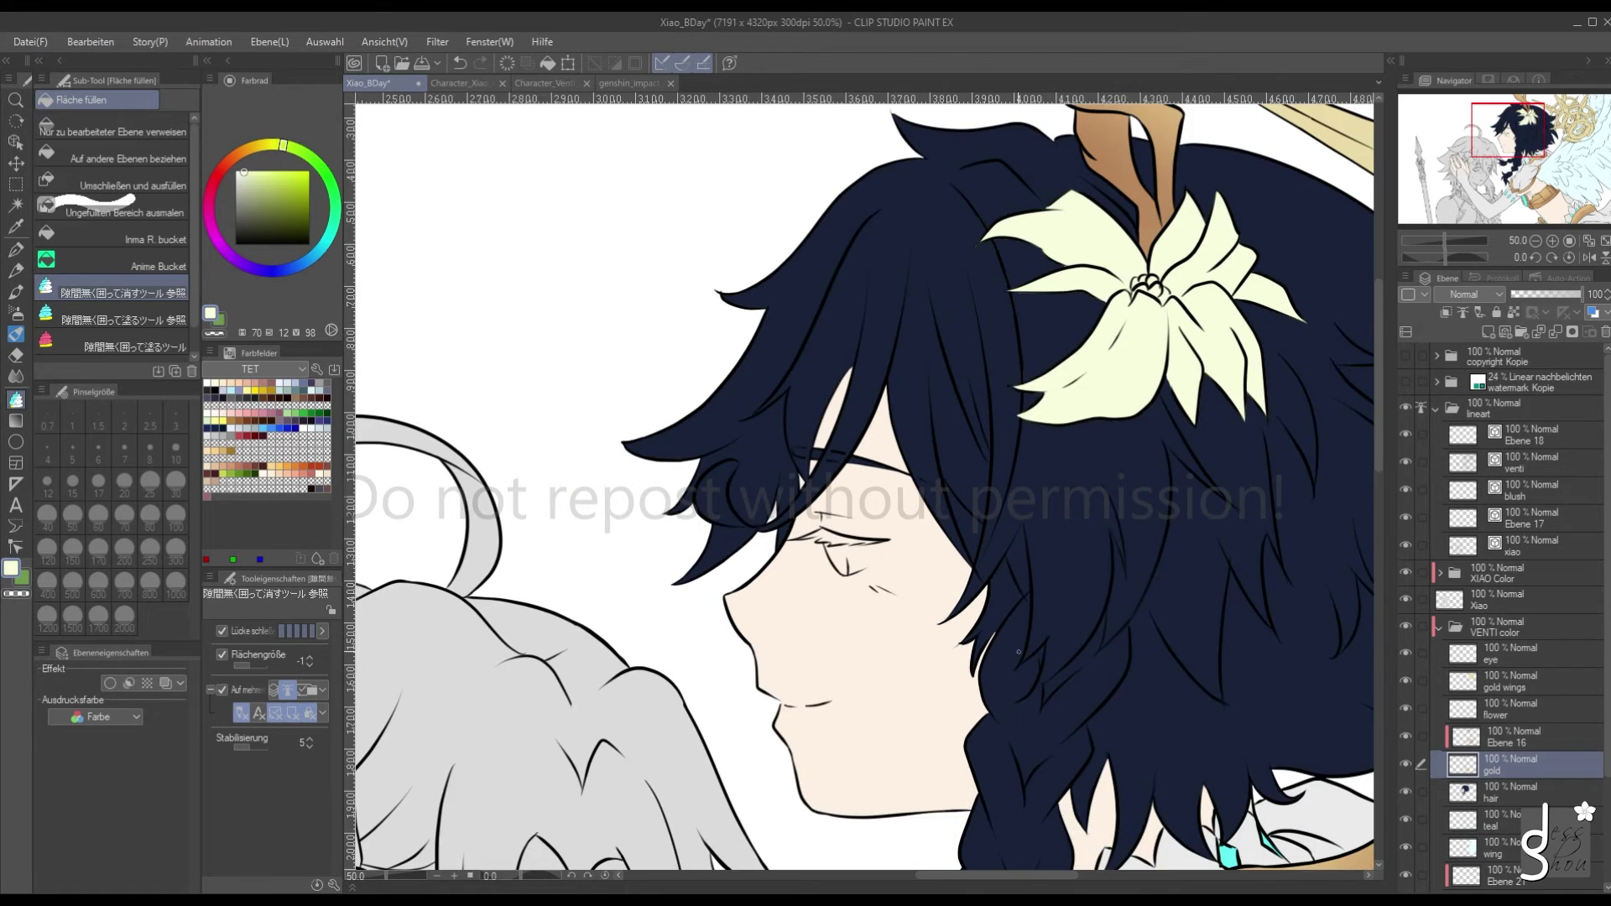
pyautogui.click(1460, 711)
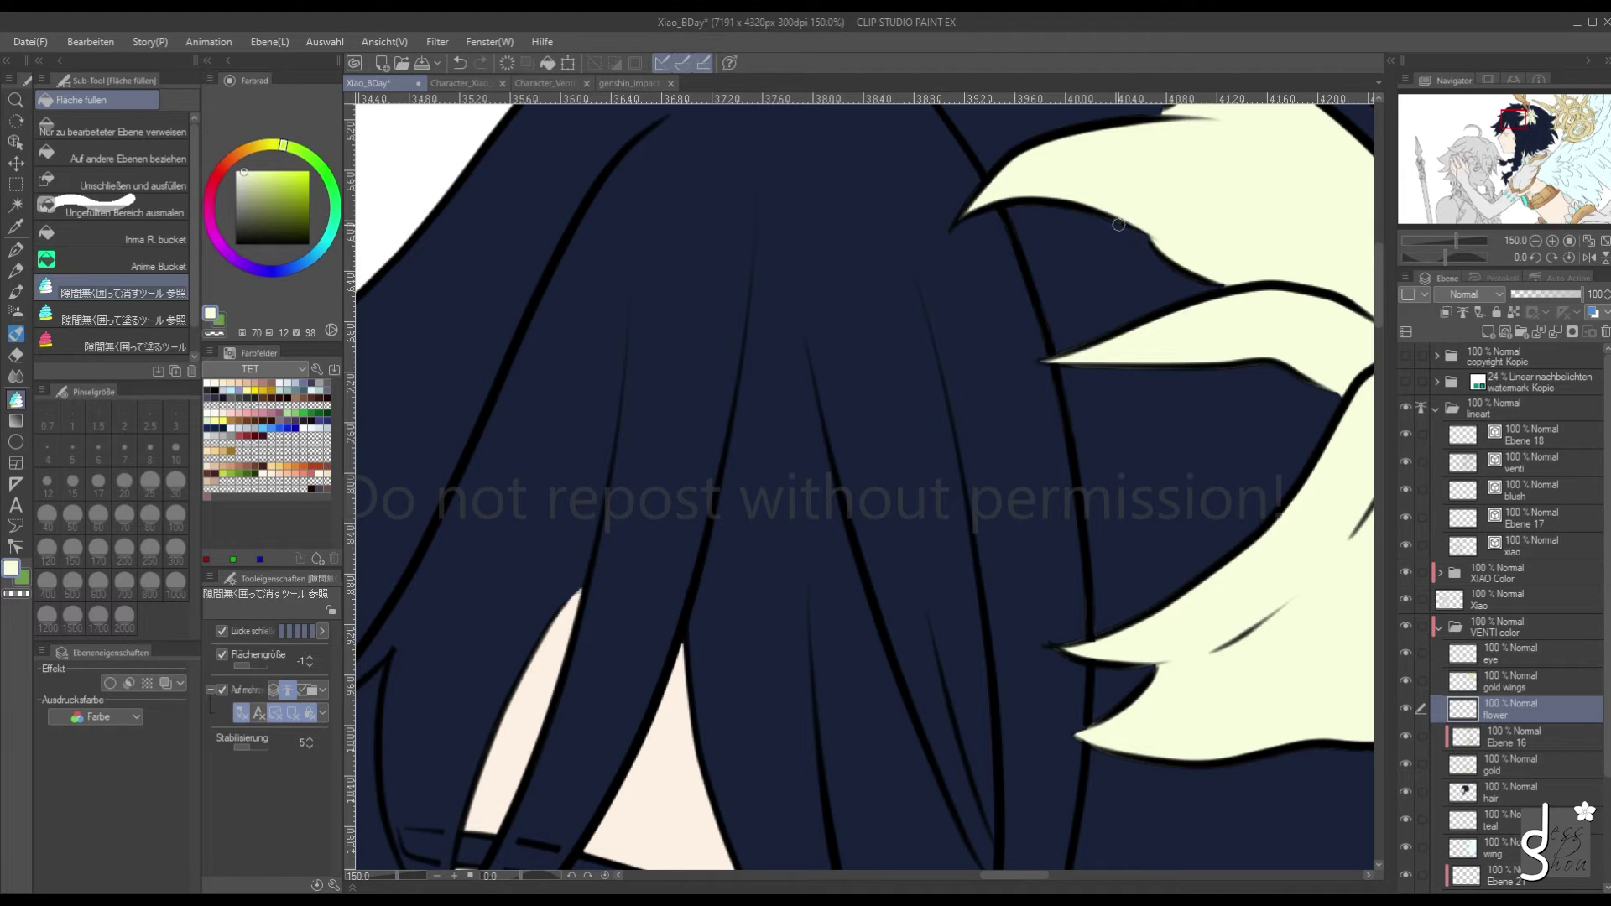
pyautogui.scroll(-3, 961, 286)
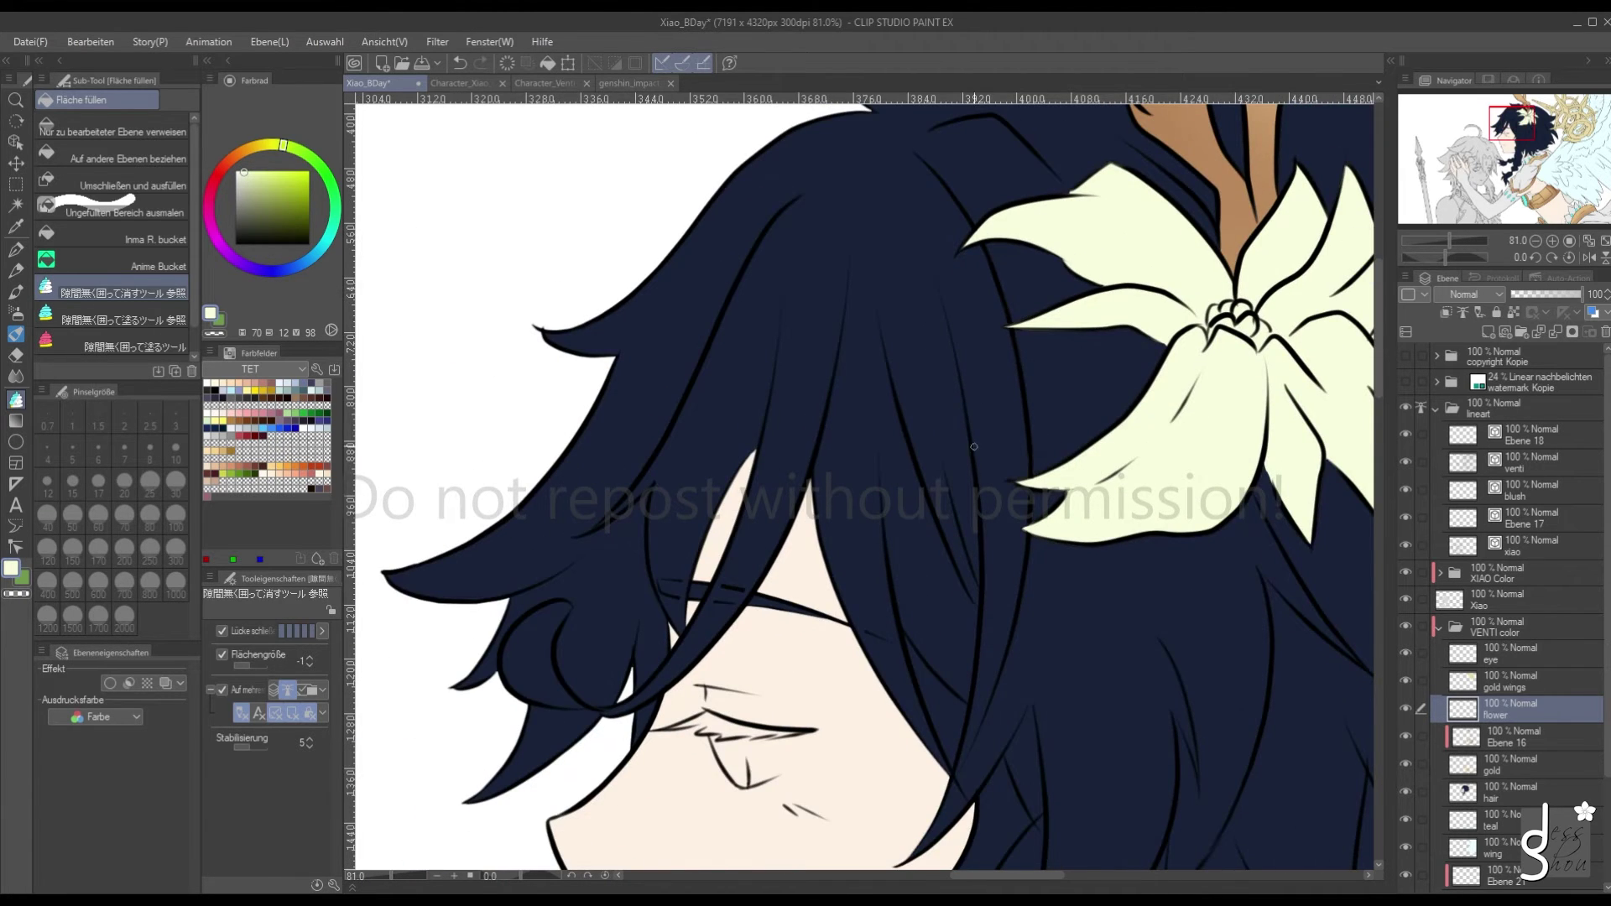
pyautogui.scroll(-4, 962, 286)
pyautogui.scroll(2, 962, 286)
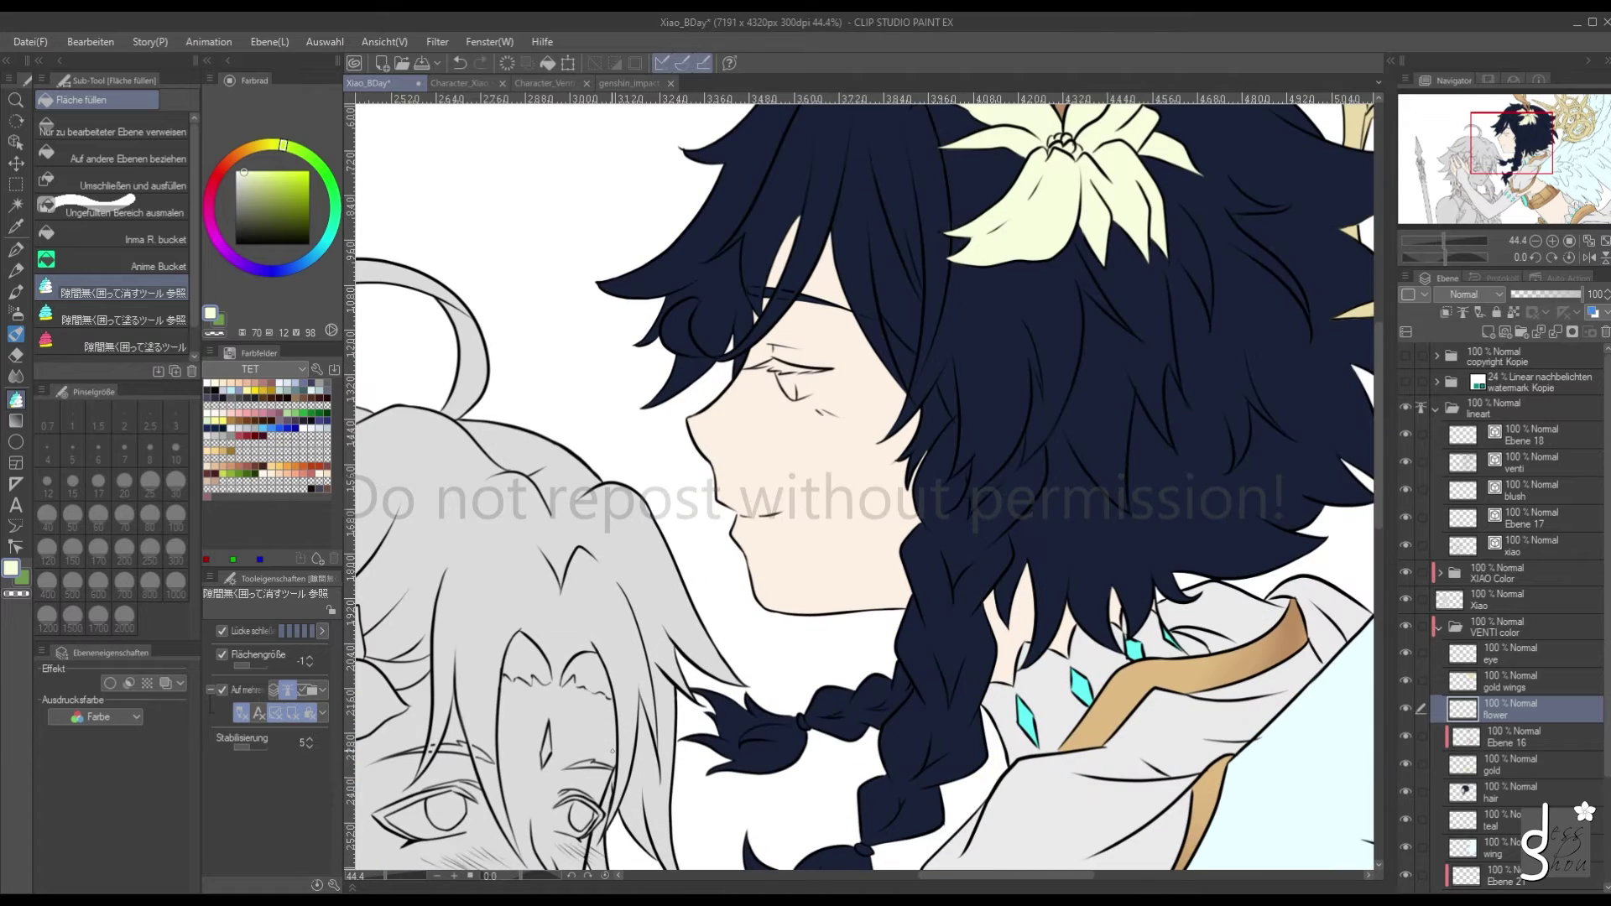
pyautogui.scroll(1, 962, 286)
pyautogui.scroll(-1, 634, 658)
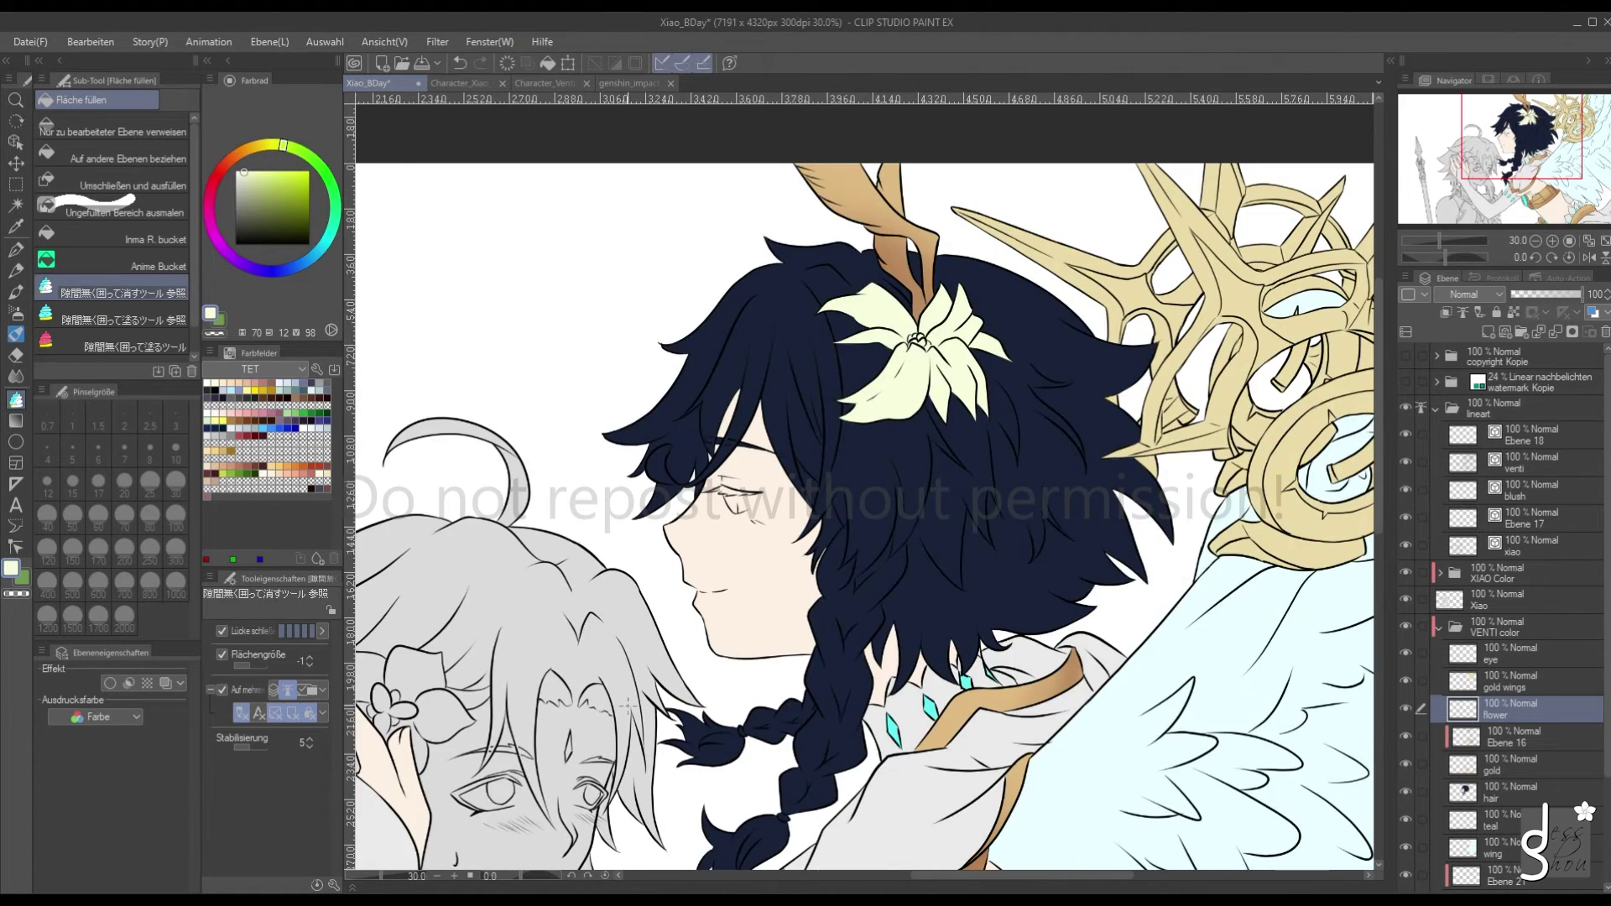
pyautogui.scroll(1, 634, 659)
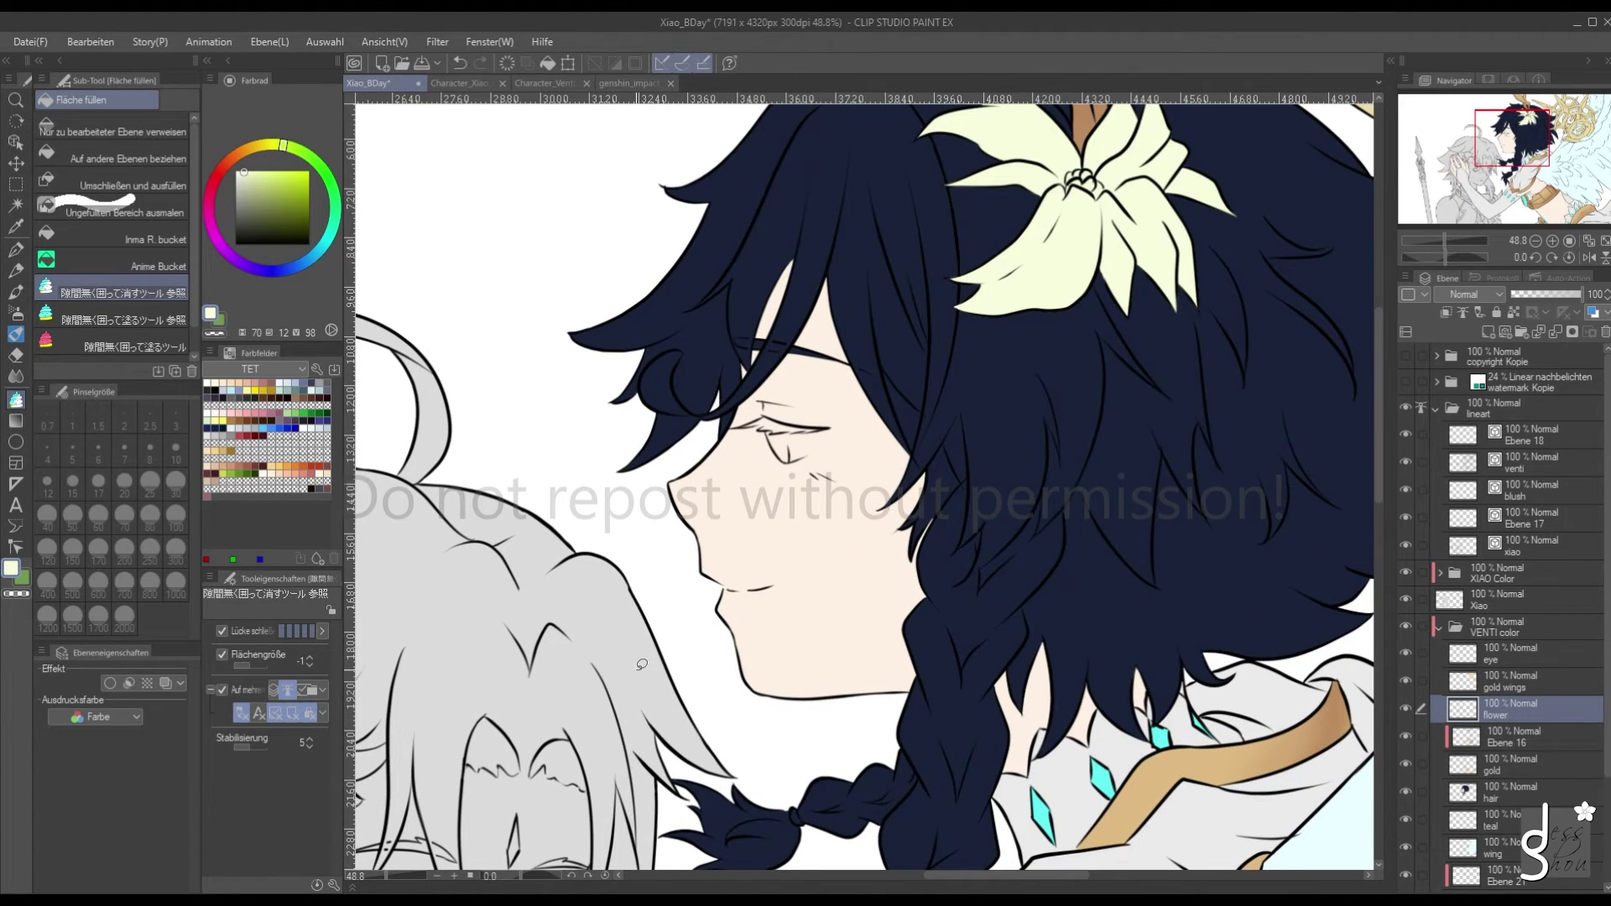
# Activate the eye layer and sample the turquoise iris color from the Character_Venti_Card reference image
pyautogui.click(1464, 660)
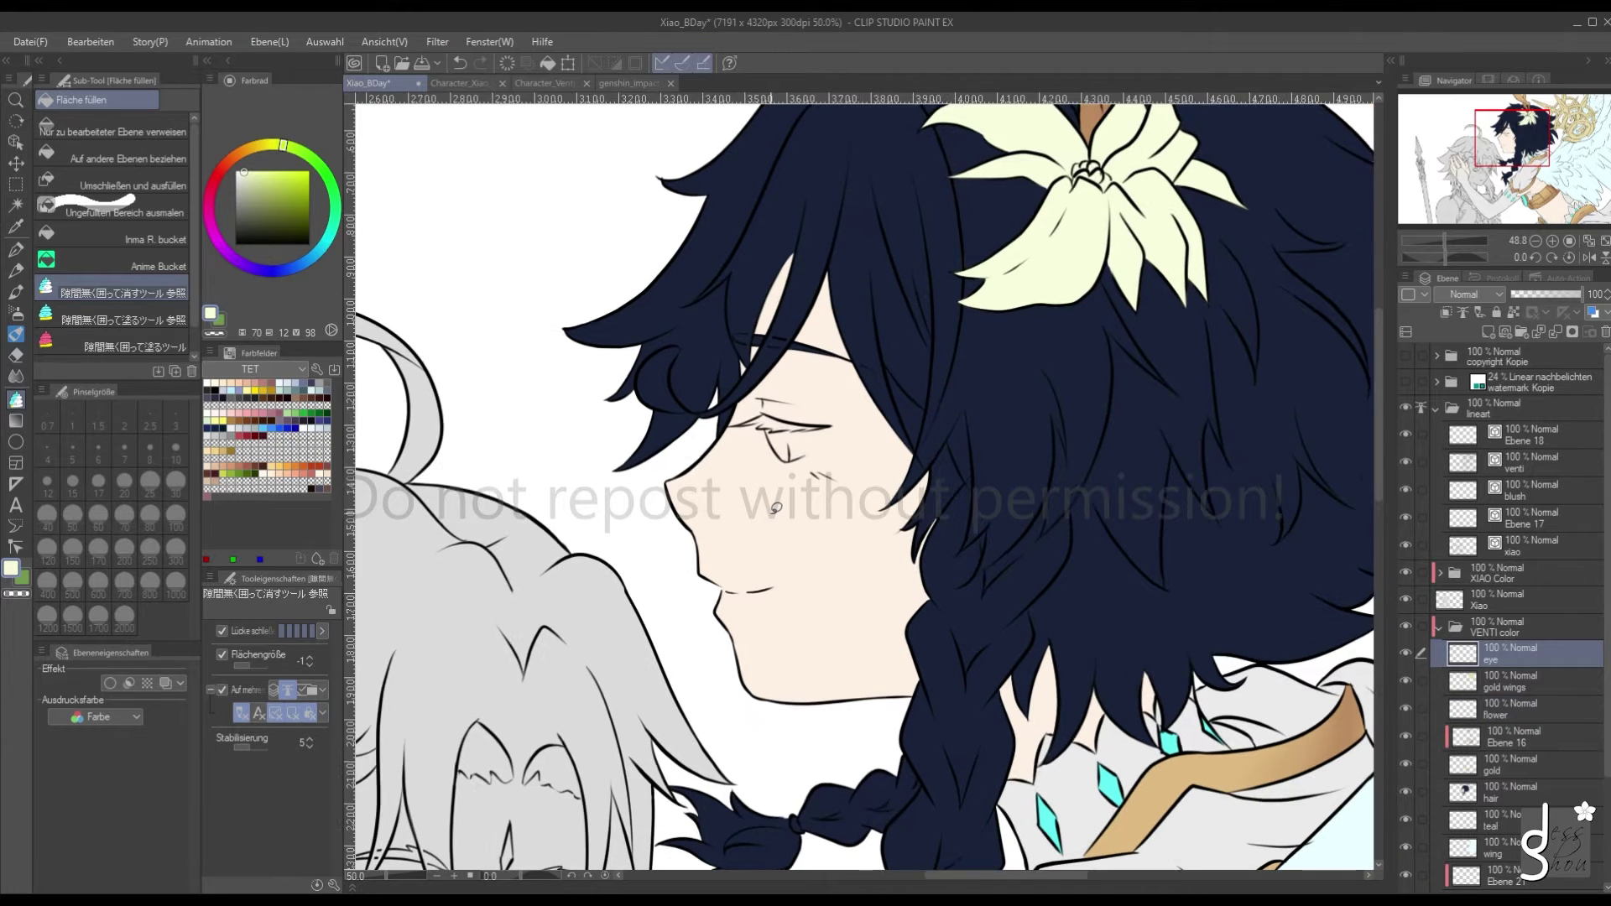
pyautogui.click(543, 83)
pyautogui.keyDown('alt'); pyautogui.click(914, 157); pyautogui.keyUp('alt')
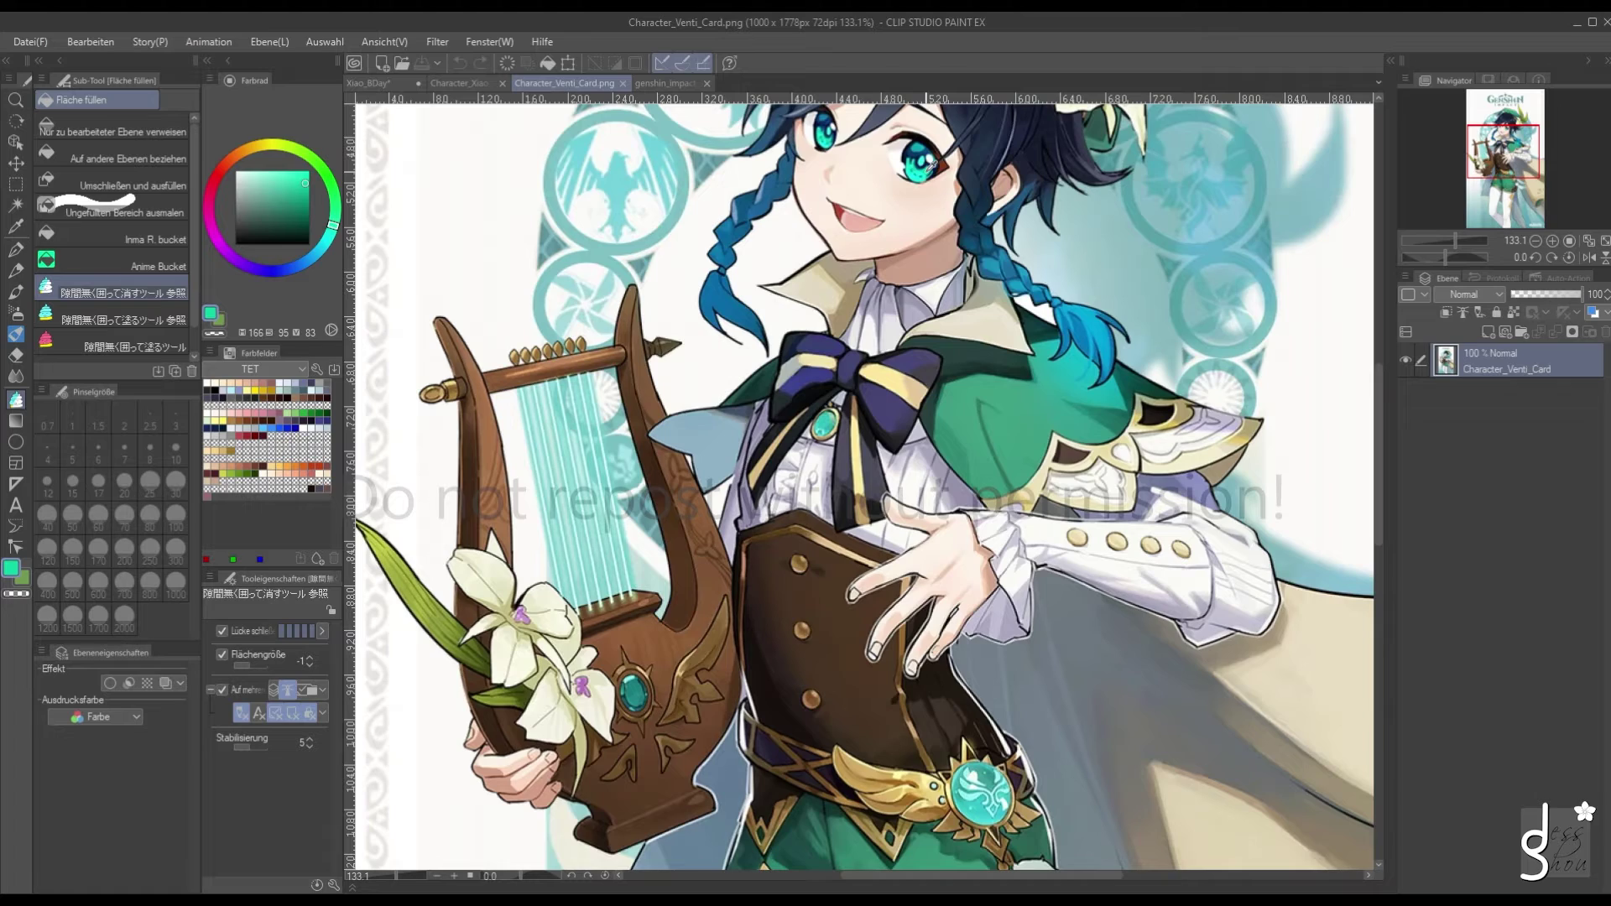
pyautogui.scroll(-4, 929, 161)
pyautogui.scroll(5, 941, 406)
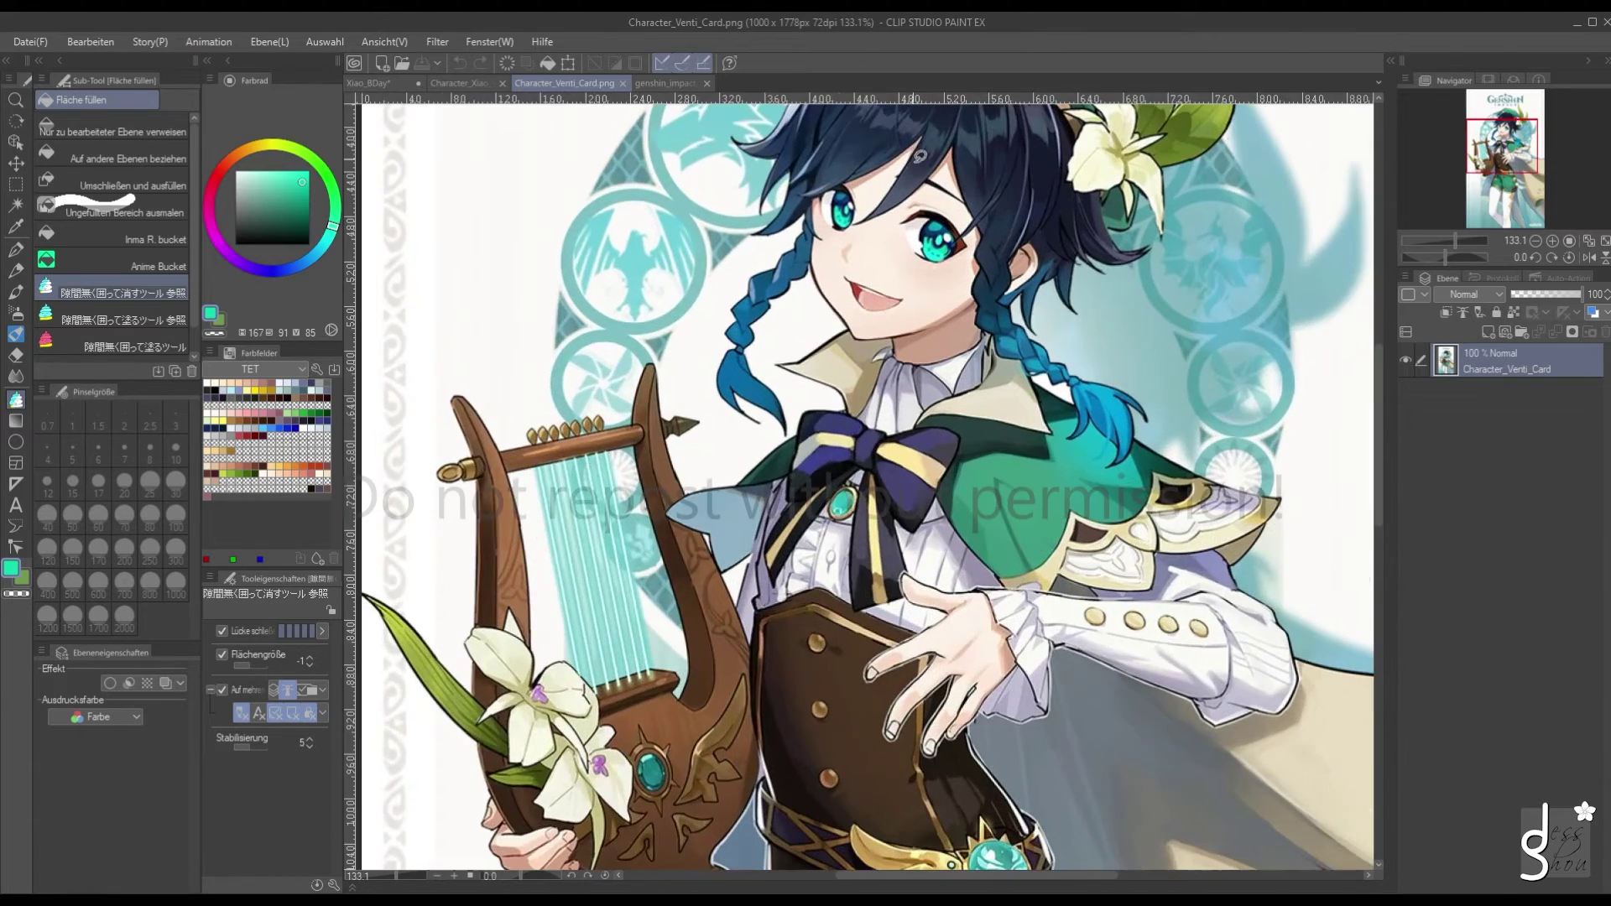
pyautogui.scroll(2, 942, 407)
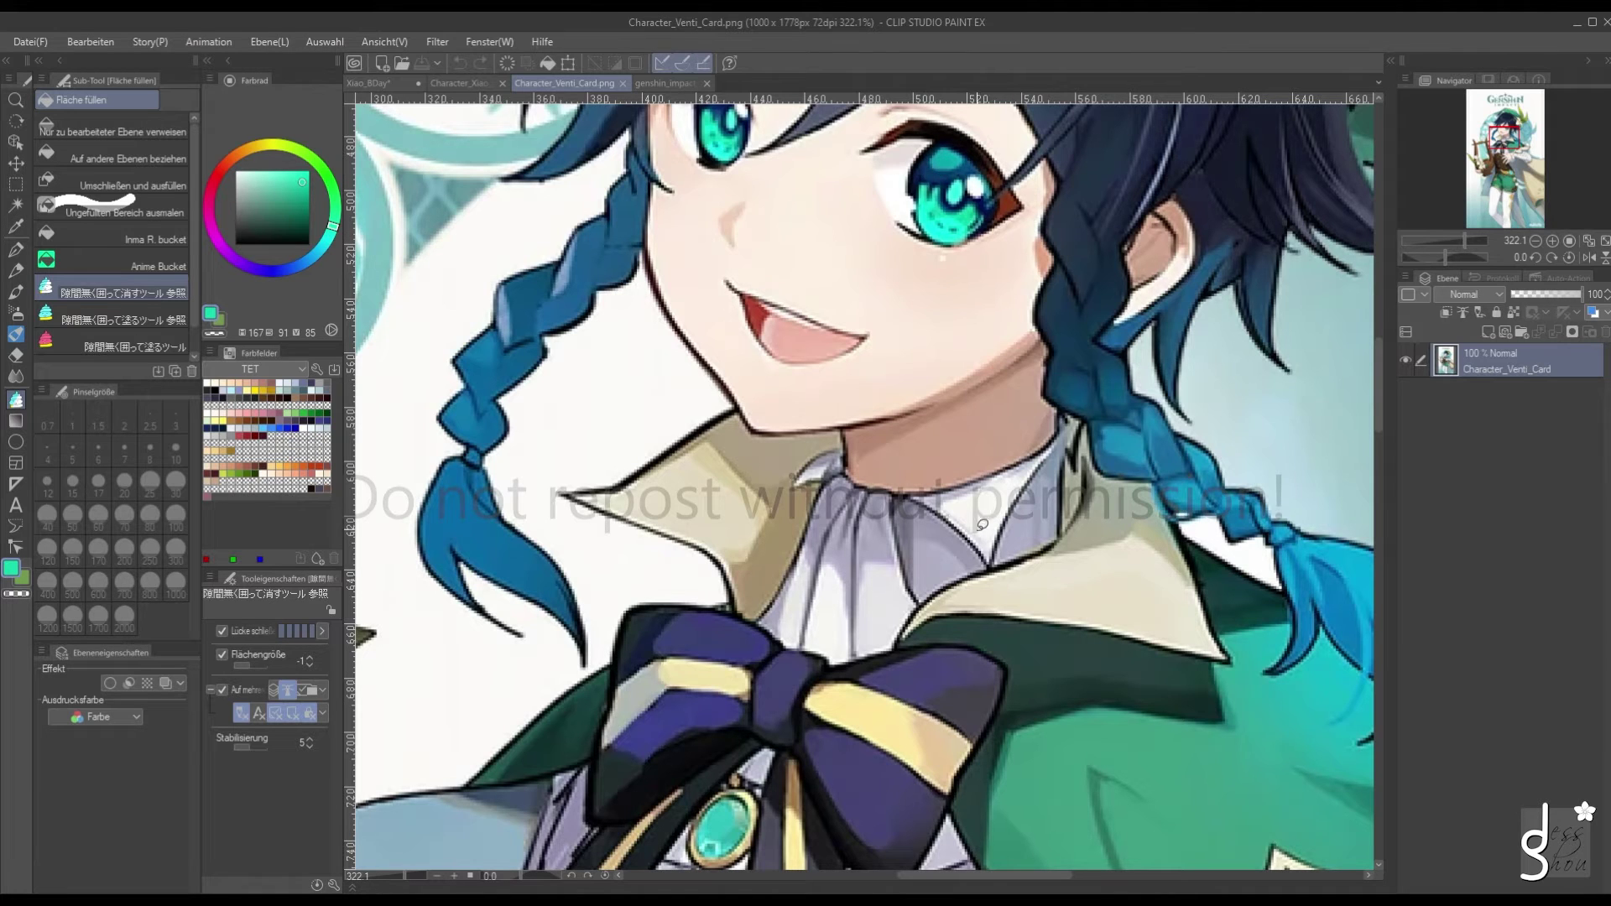
pyautogui.keyDown('alt'); pyautogui.click(965, 208); pyautogui.keyUp('alt')
pyautogui.keyDown('alt'); pyautogui.click(970, 211); pyautogui.keyUp('alt')
pyautogui.keyDown('alt'); pyautogui.click(970, 212); pyautogui.keyUp('alt')
pyautogui.click(369, 83)
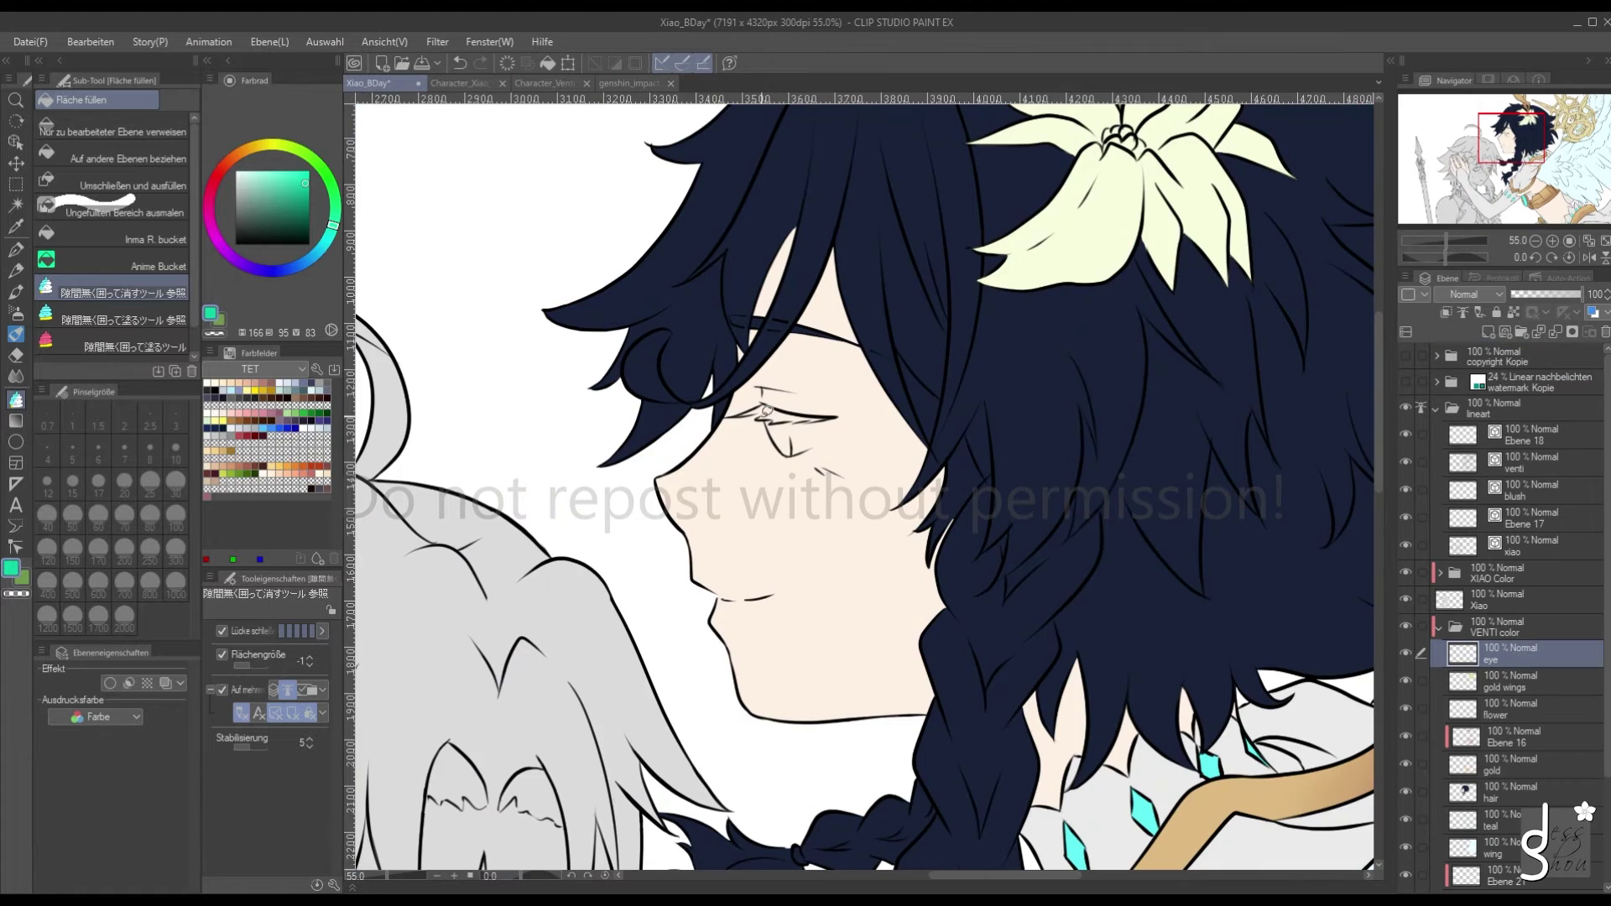
# Paint the dark-haired character's iris turquoise on the eye layer with the G-Pen at size 10
pyautogui.scroll(3, 779, 438)
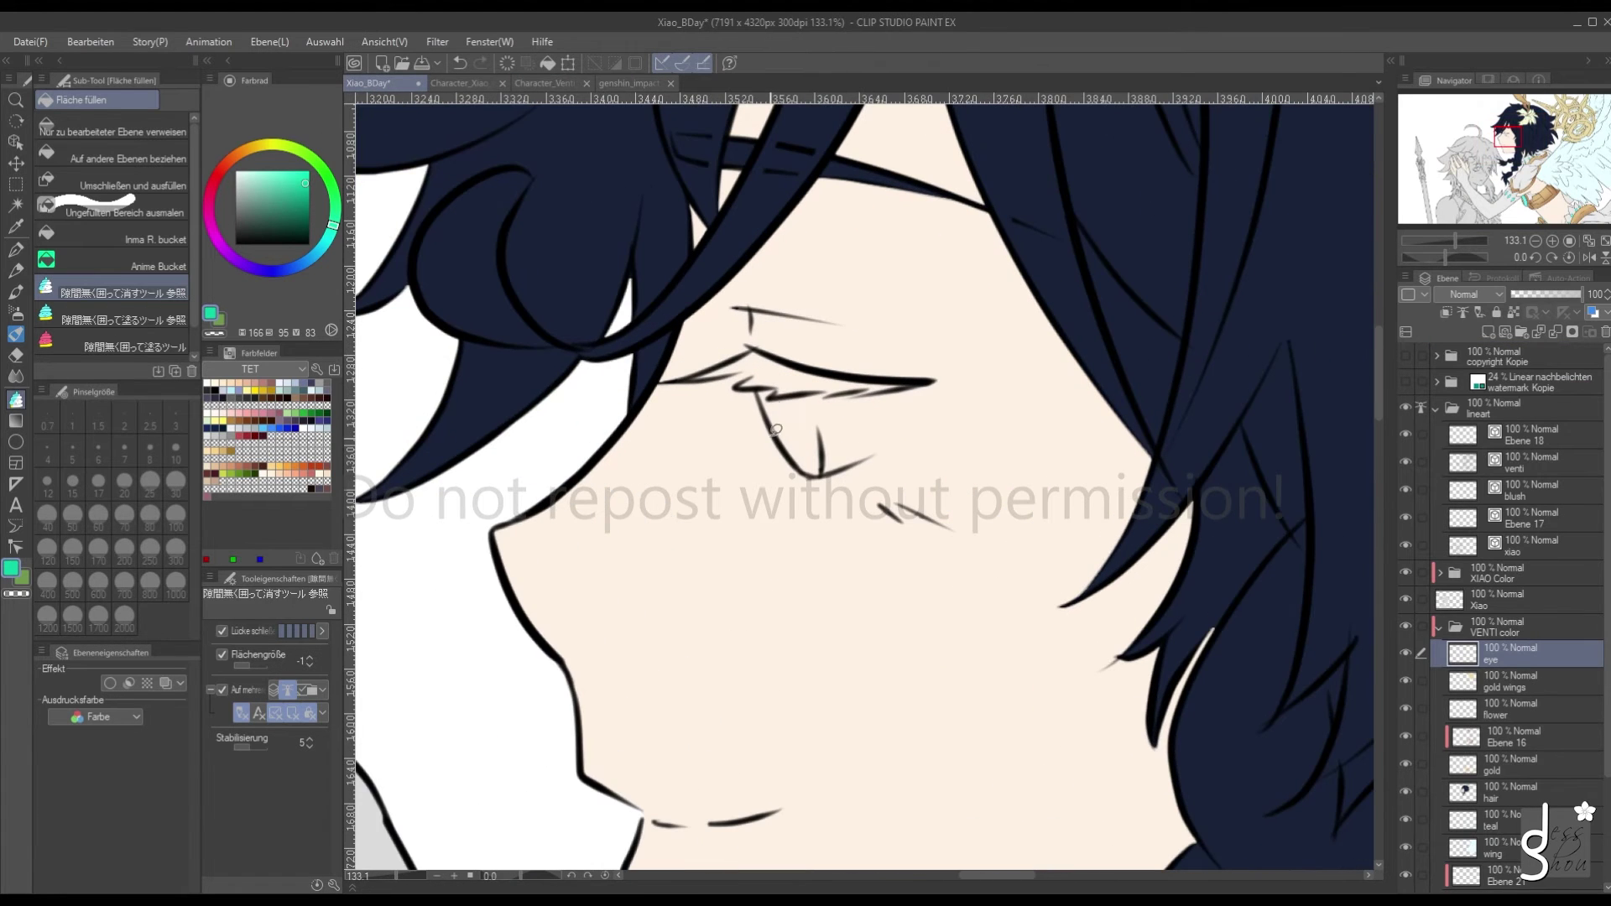
pyautogui.click(16, 250)
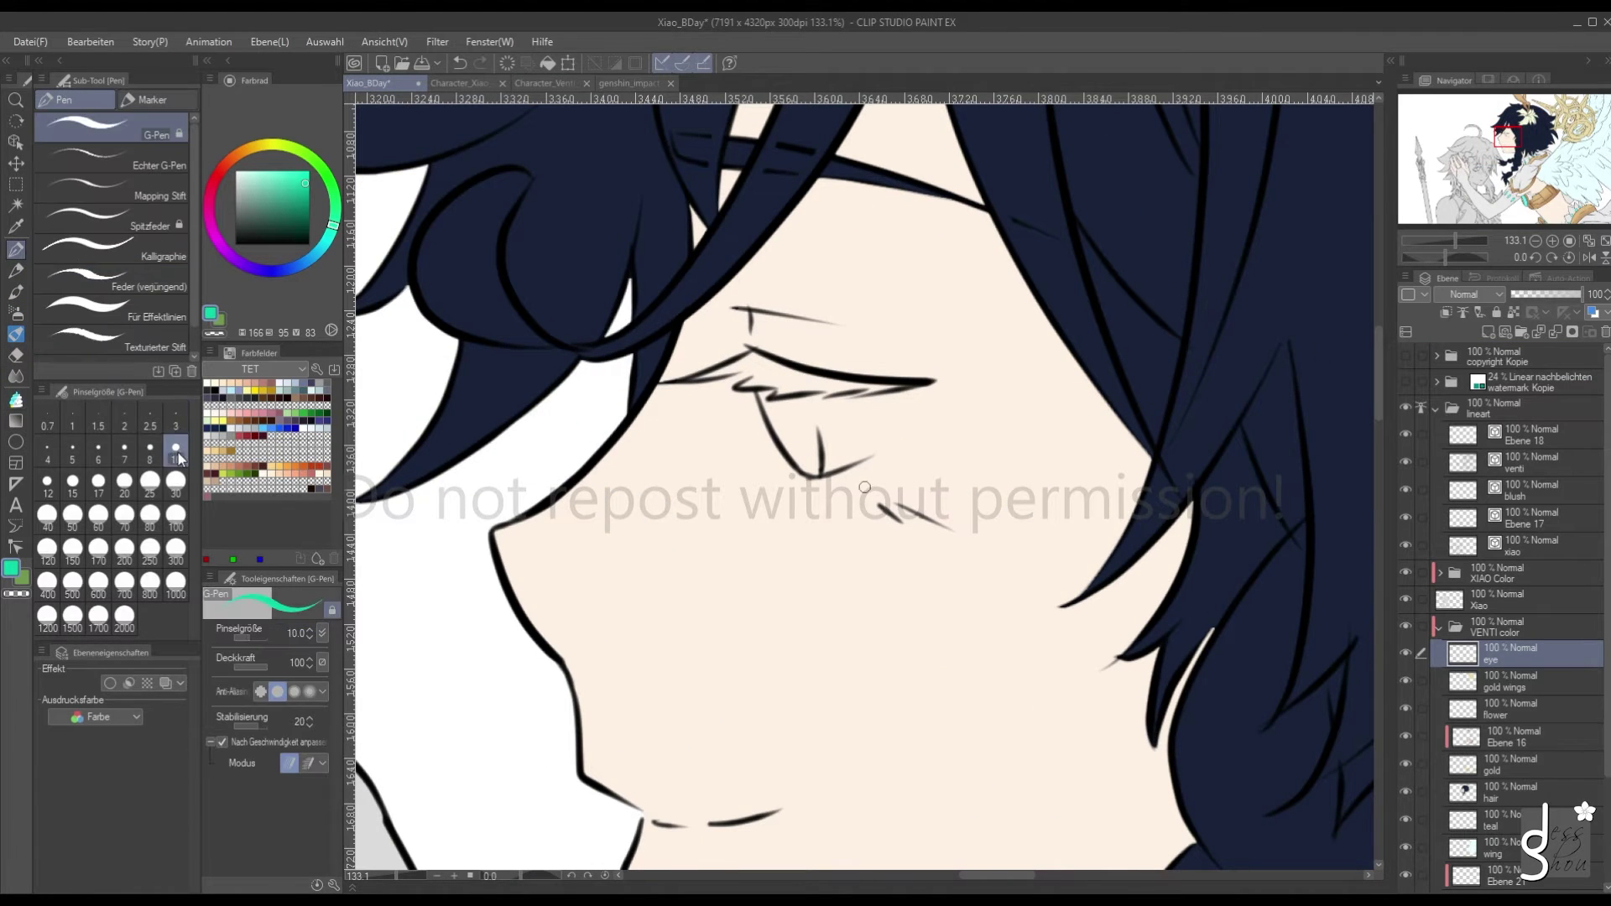
pyautogui.moveTo(761, 394)
pyautogui.mouseDown()
pyautogui.moveTo(814, 471)
pyautogui.moveTo(801, 401)
pyautogui.moveTo(808, 440)
pyautogui.moveTo(806, 411)
pyautogui.moveTo(801, 439)
pyautogui.moveTo(772, 404)
pyautogui.moveTo(797, 435)
pyautogui.mouseUp()
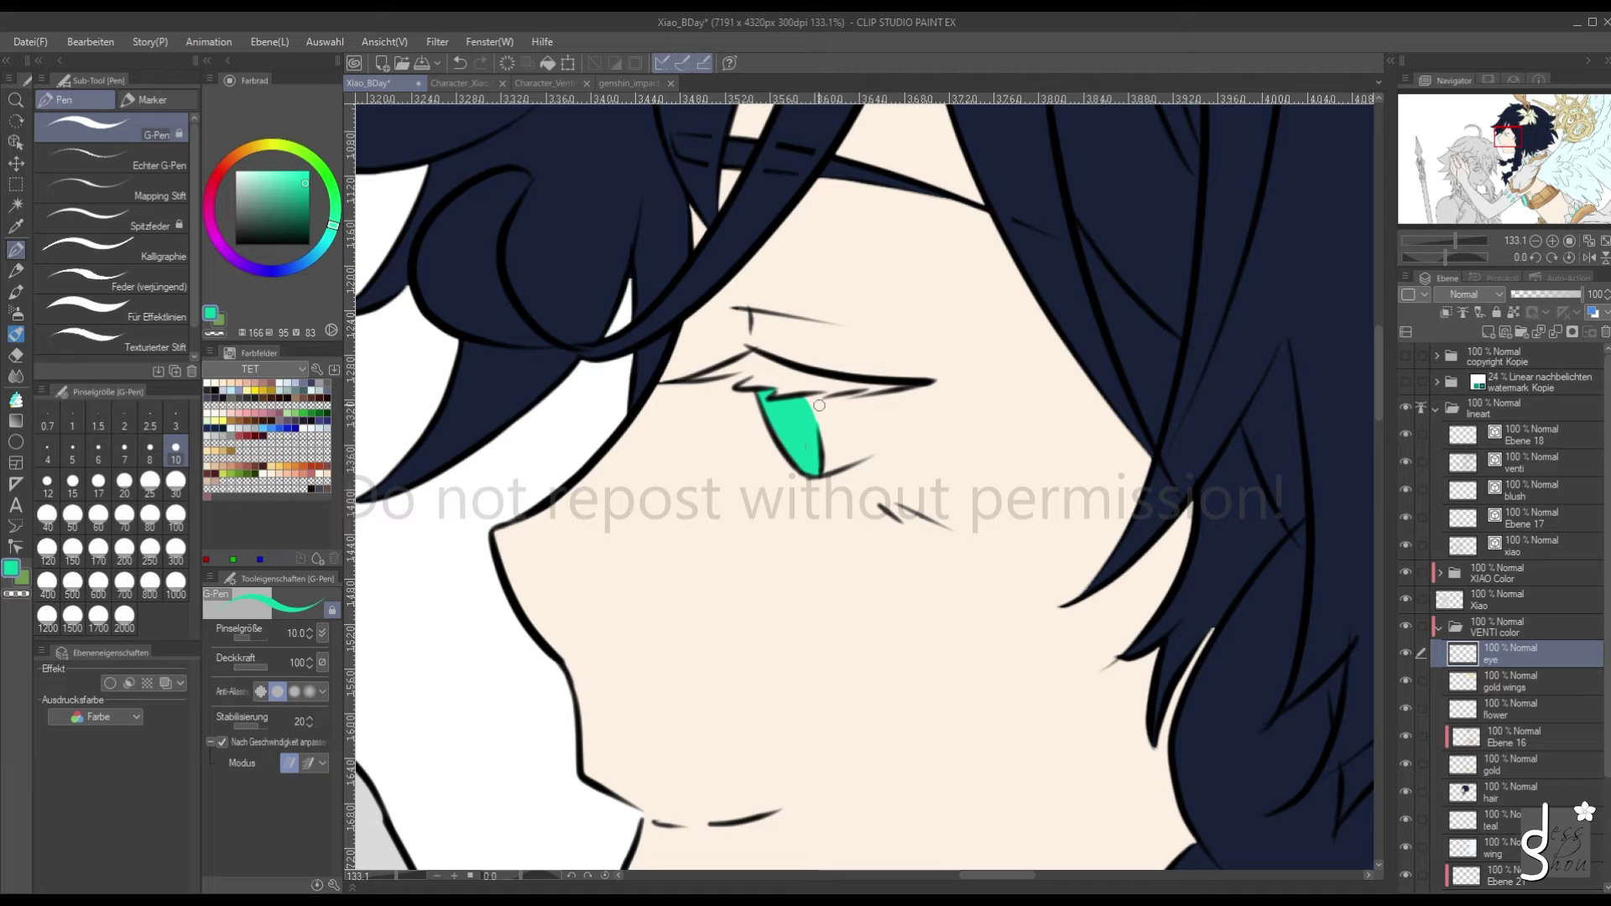
# Add a new layer directly above the gold wings layer in the VENTI color folder
pyautogui.scroll(-6, 803, 391)
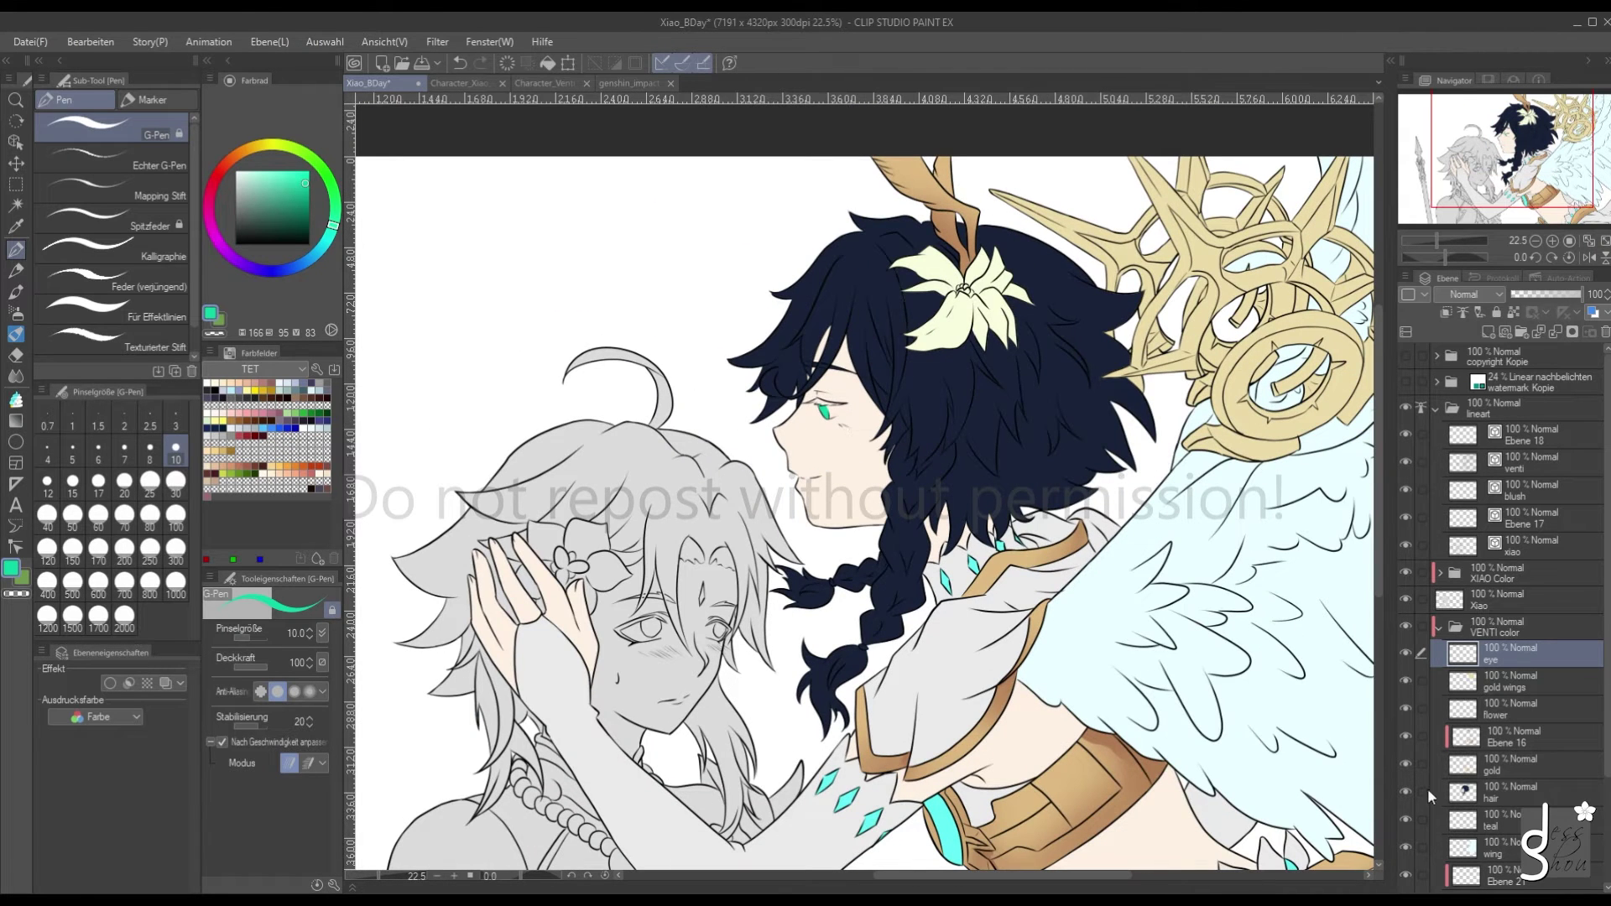
pyautogui.click(1537, 677)
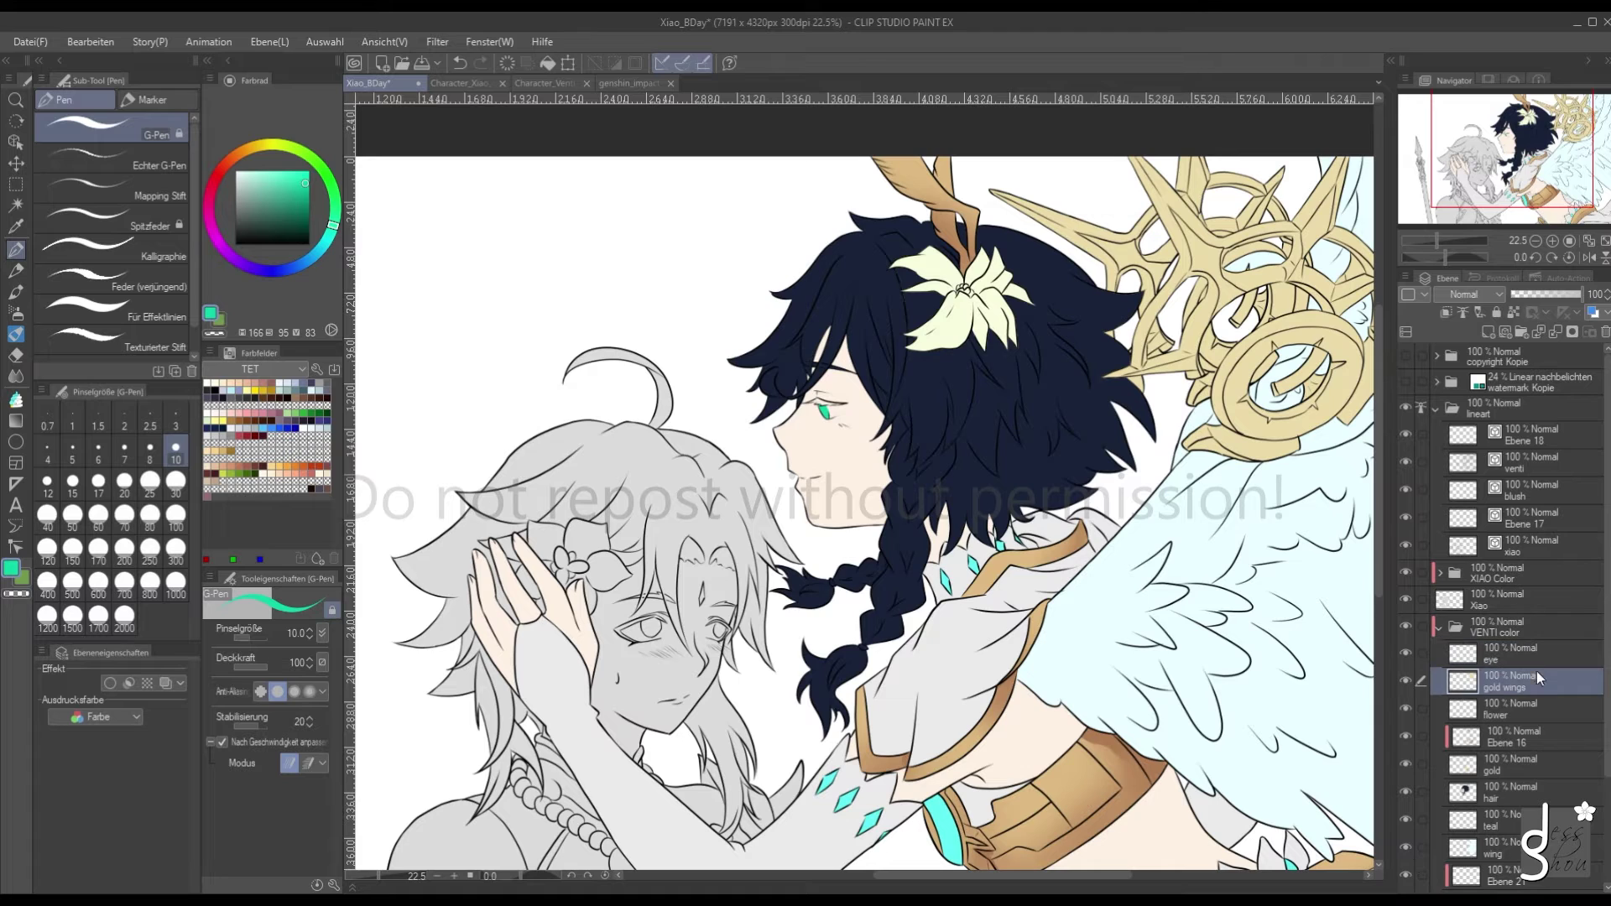
pyautogui.click(1492, 328)
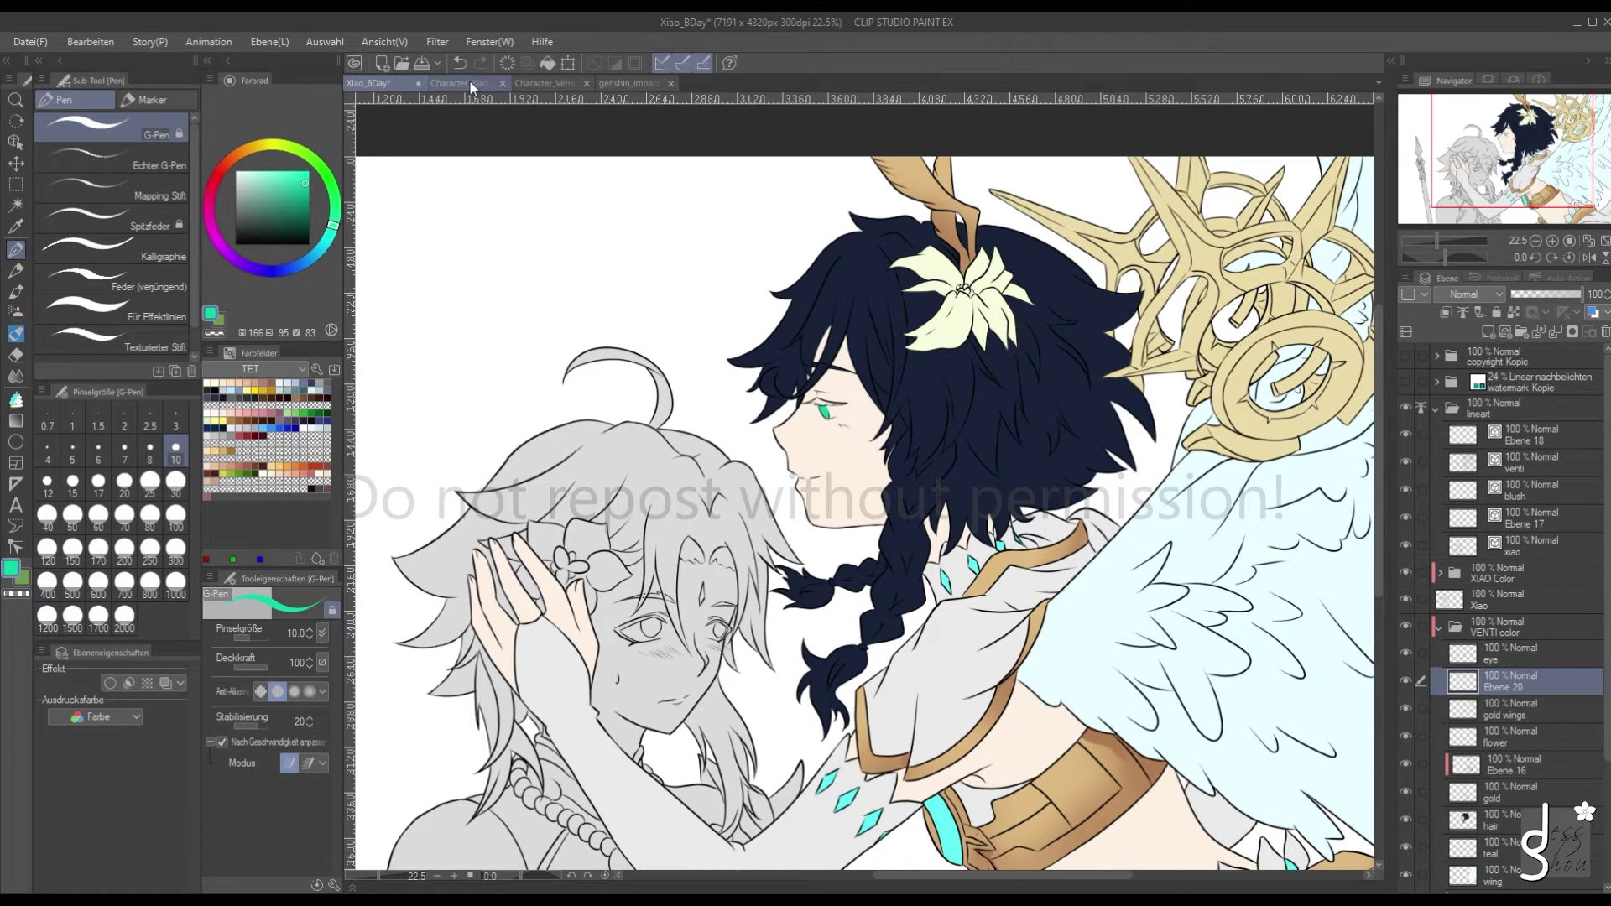
# Sample the near-white color of the eyeball from the Character_Venti_Card reference and return to the Xiao_BDay illustration
pyautogui.click(542, 82)
pyautogui.keyDown('alt'); pyautogui.click(902, 170); pyautogui.keyUp('alt')
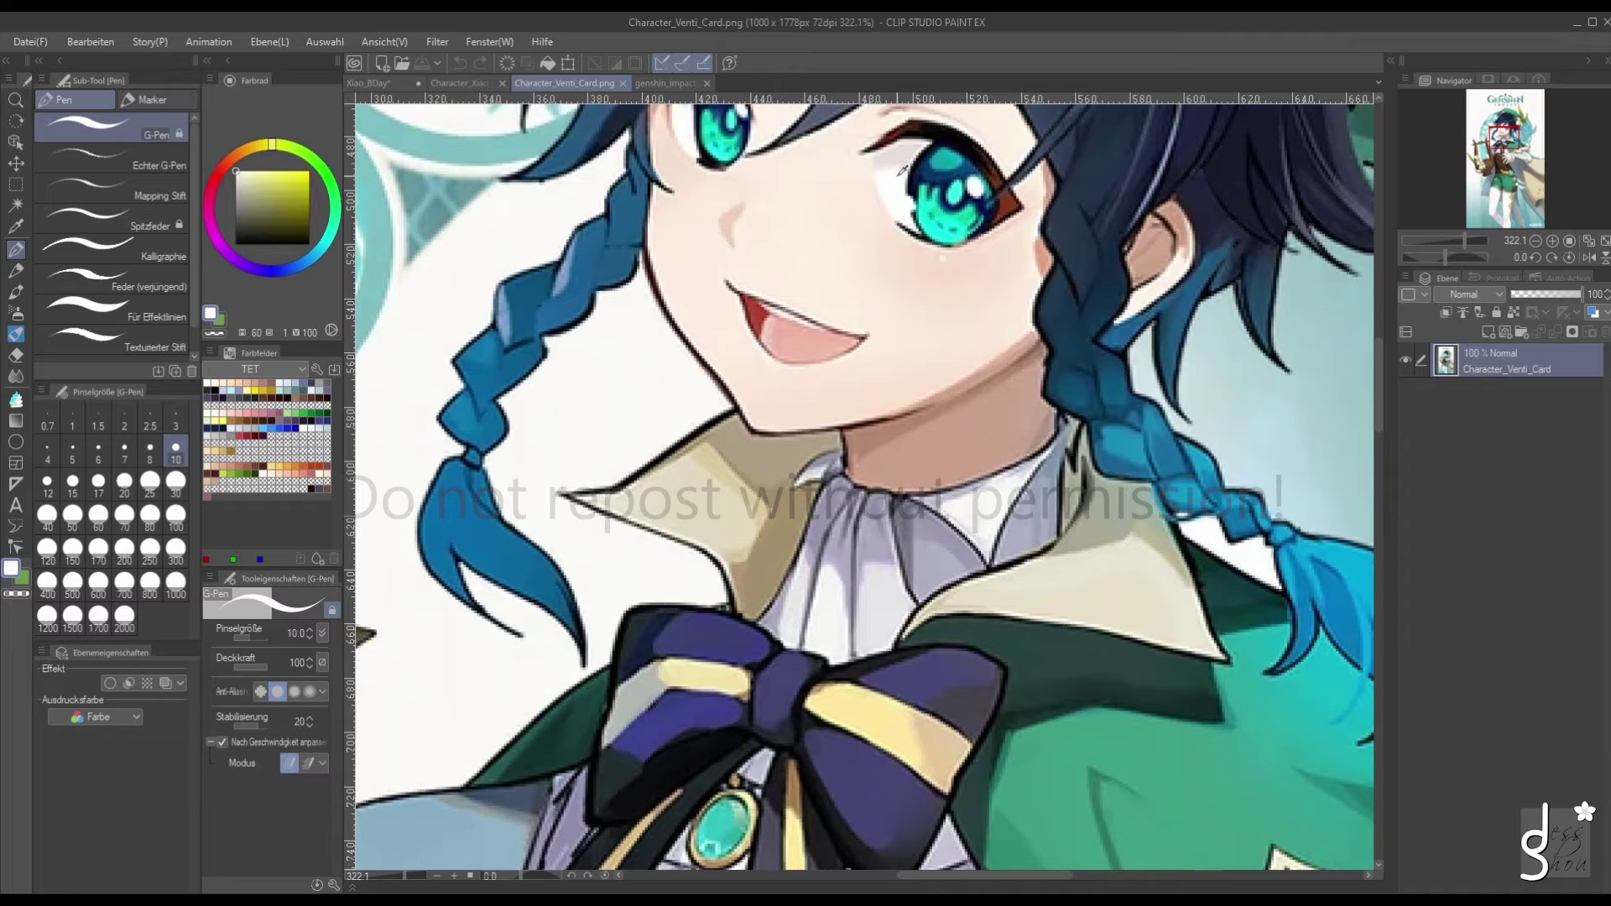
pyautogui.click(411, 85)
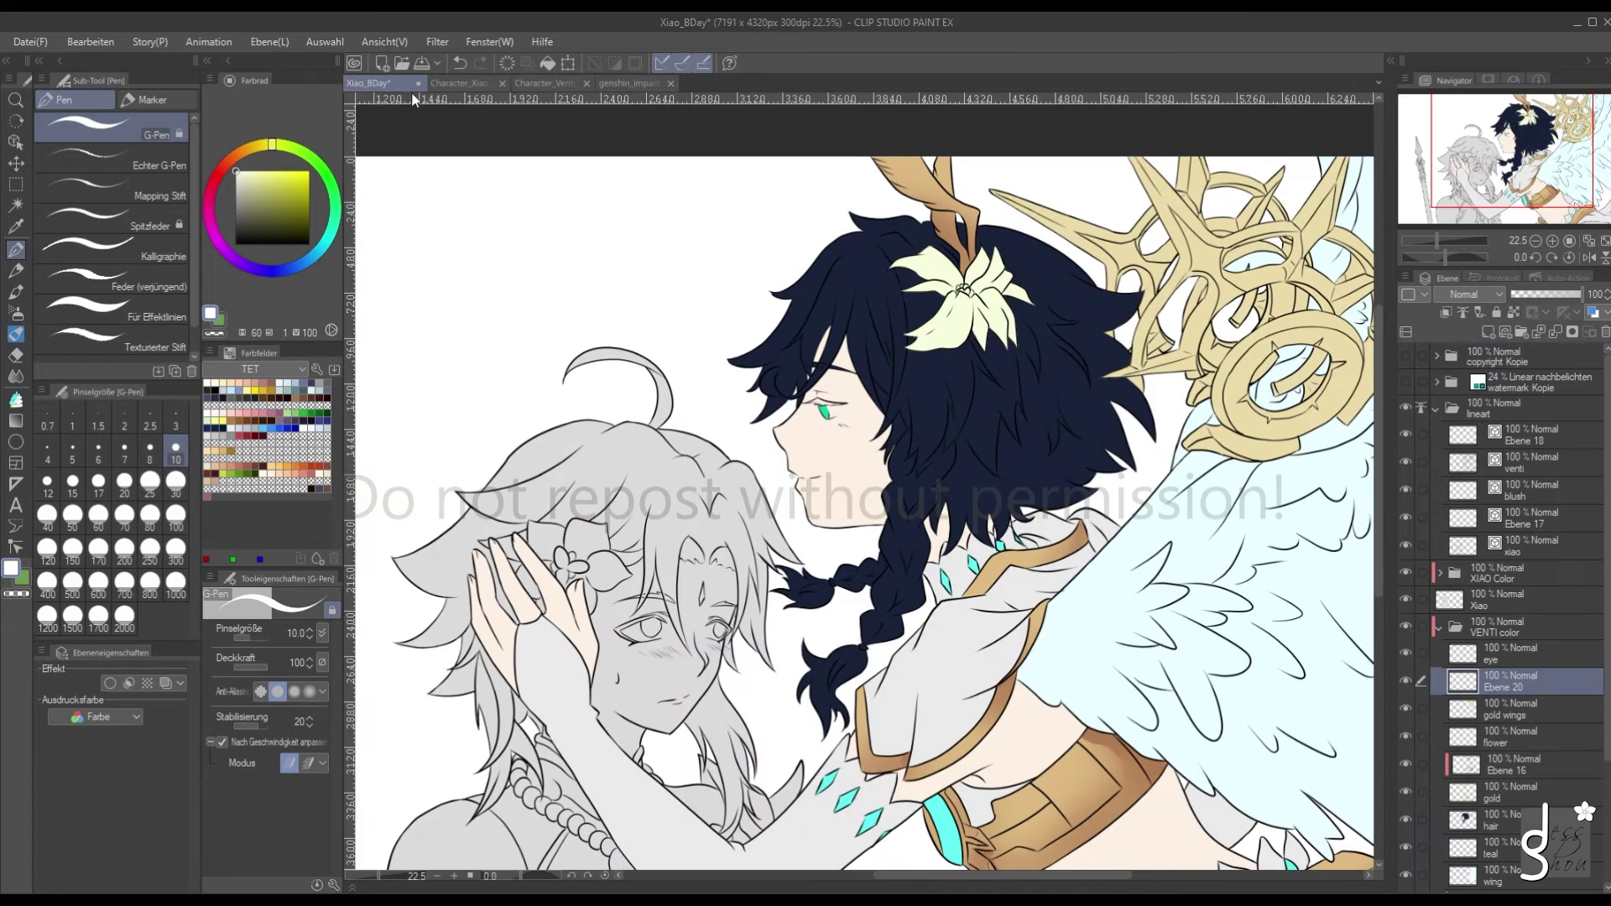
# Paint the dark-haired character's eyeball near-white on the layer Ebene 20 with the G-Pen, using sizes 30 and 10
pyautogui.scroll(6, 827, 411)
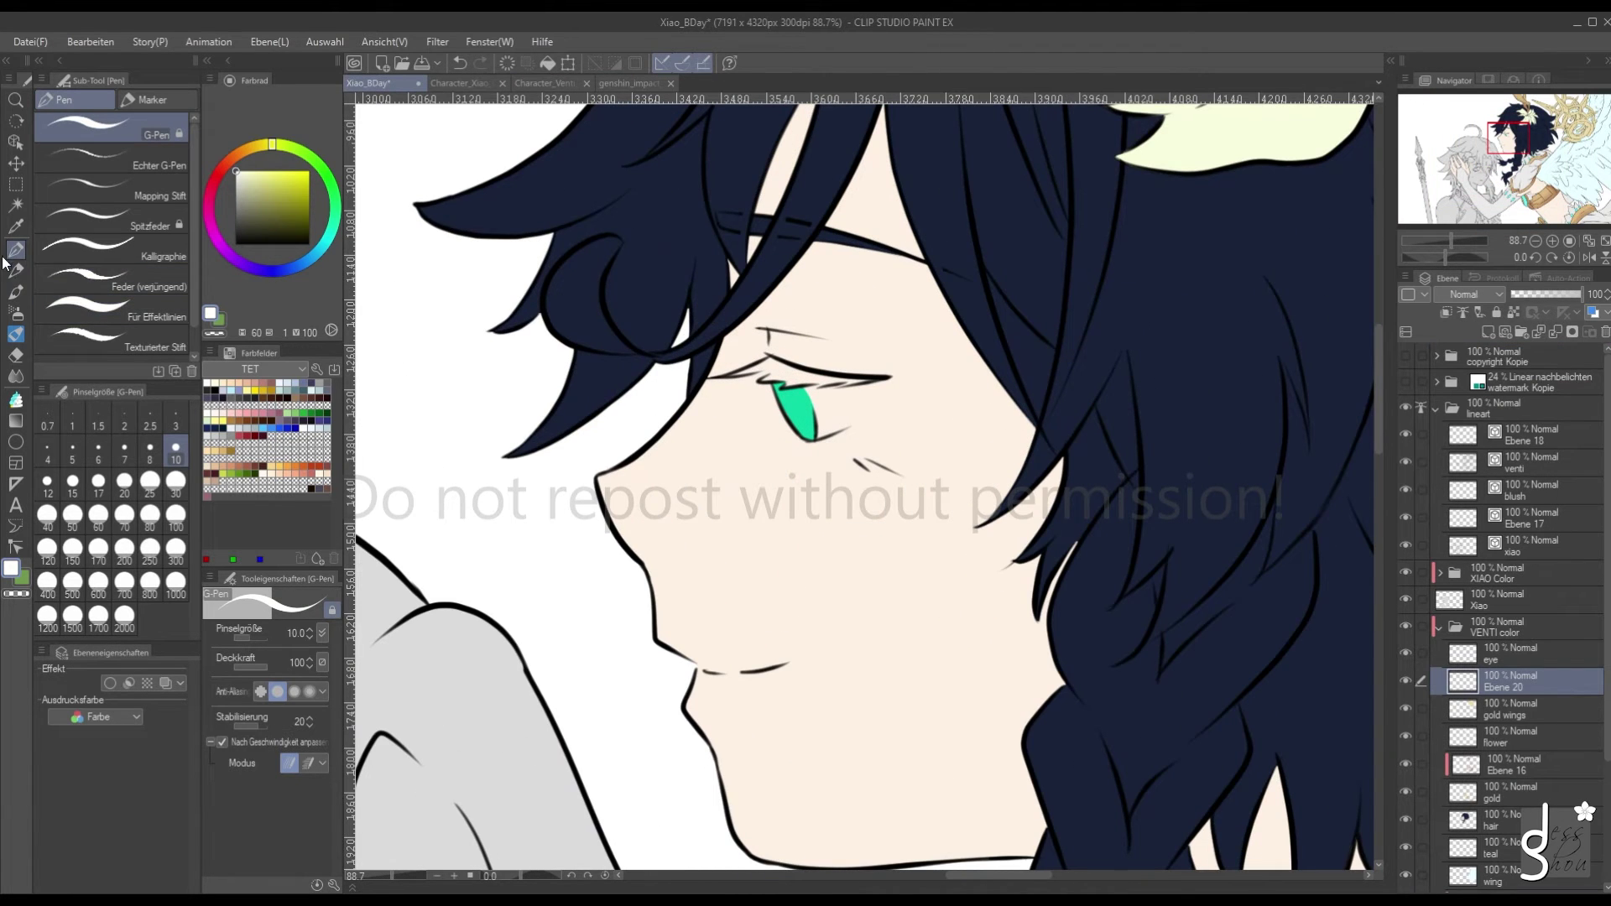
pyautogui.click(175, 482)
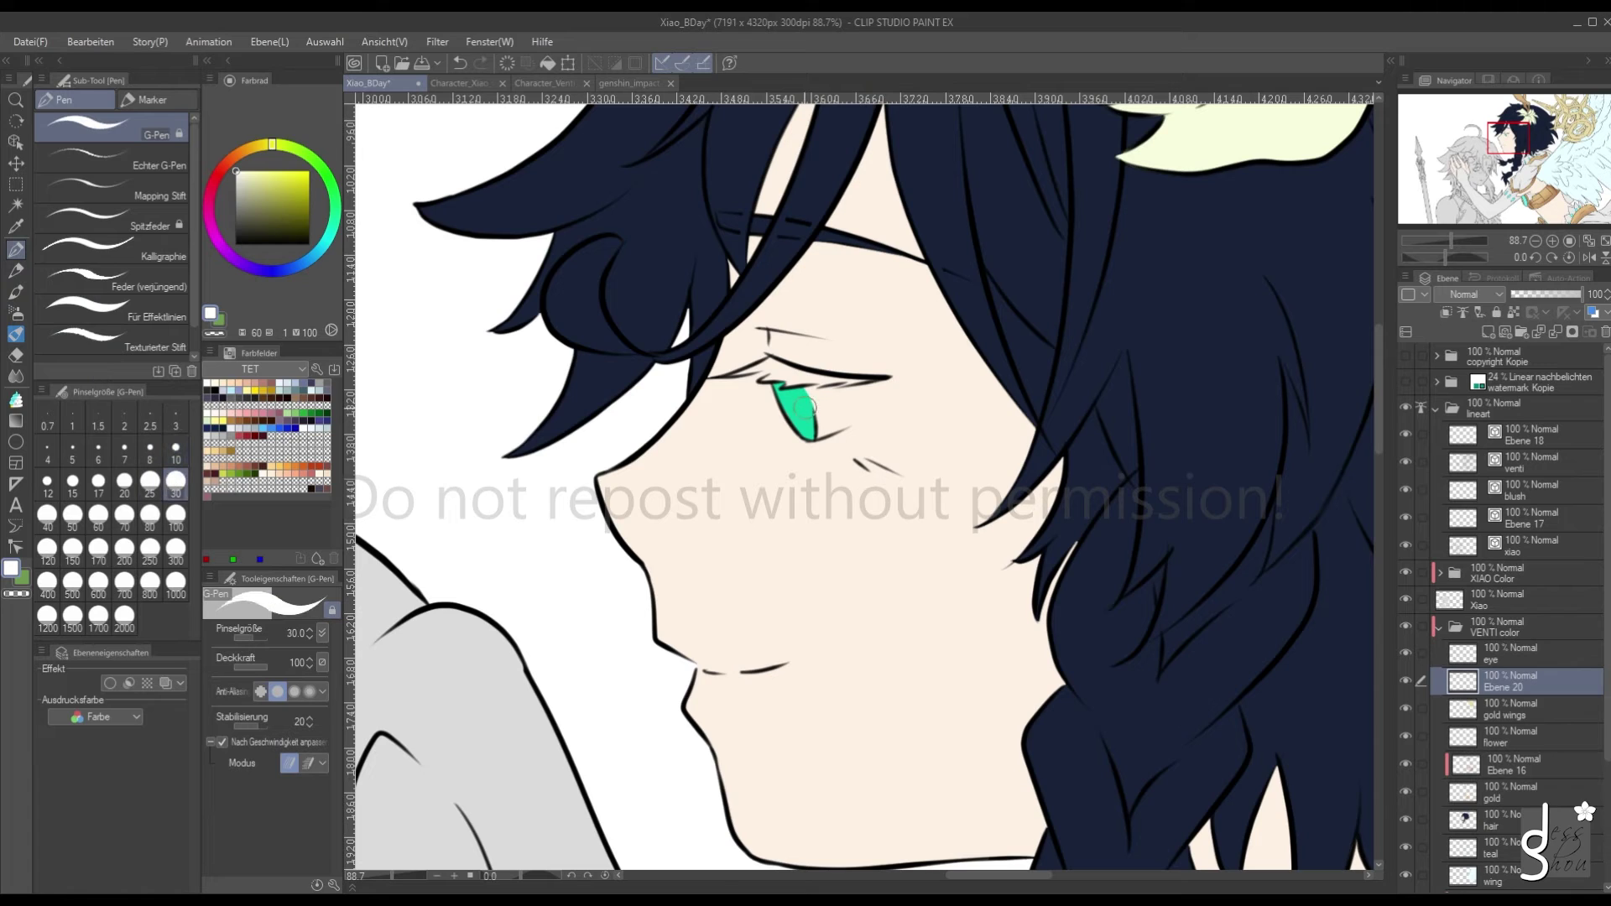
pyautogui.moveTo(803, 402)
pyautogui.mouseDown()
pyautogui.moveTo(856, 395)
pyautogui.moveTo(815, 432)
pyautogui.moveTo(877, 381)
pyautogui.moveTo(810, 429)
pyautogui.moveTo(831, 400)
pyautogui.moveTo(801, 384)
pyautogui.moveTo(786, 398)
pyautogui.mouseUp()
pyautogui.scroll(3, 786, 396)
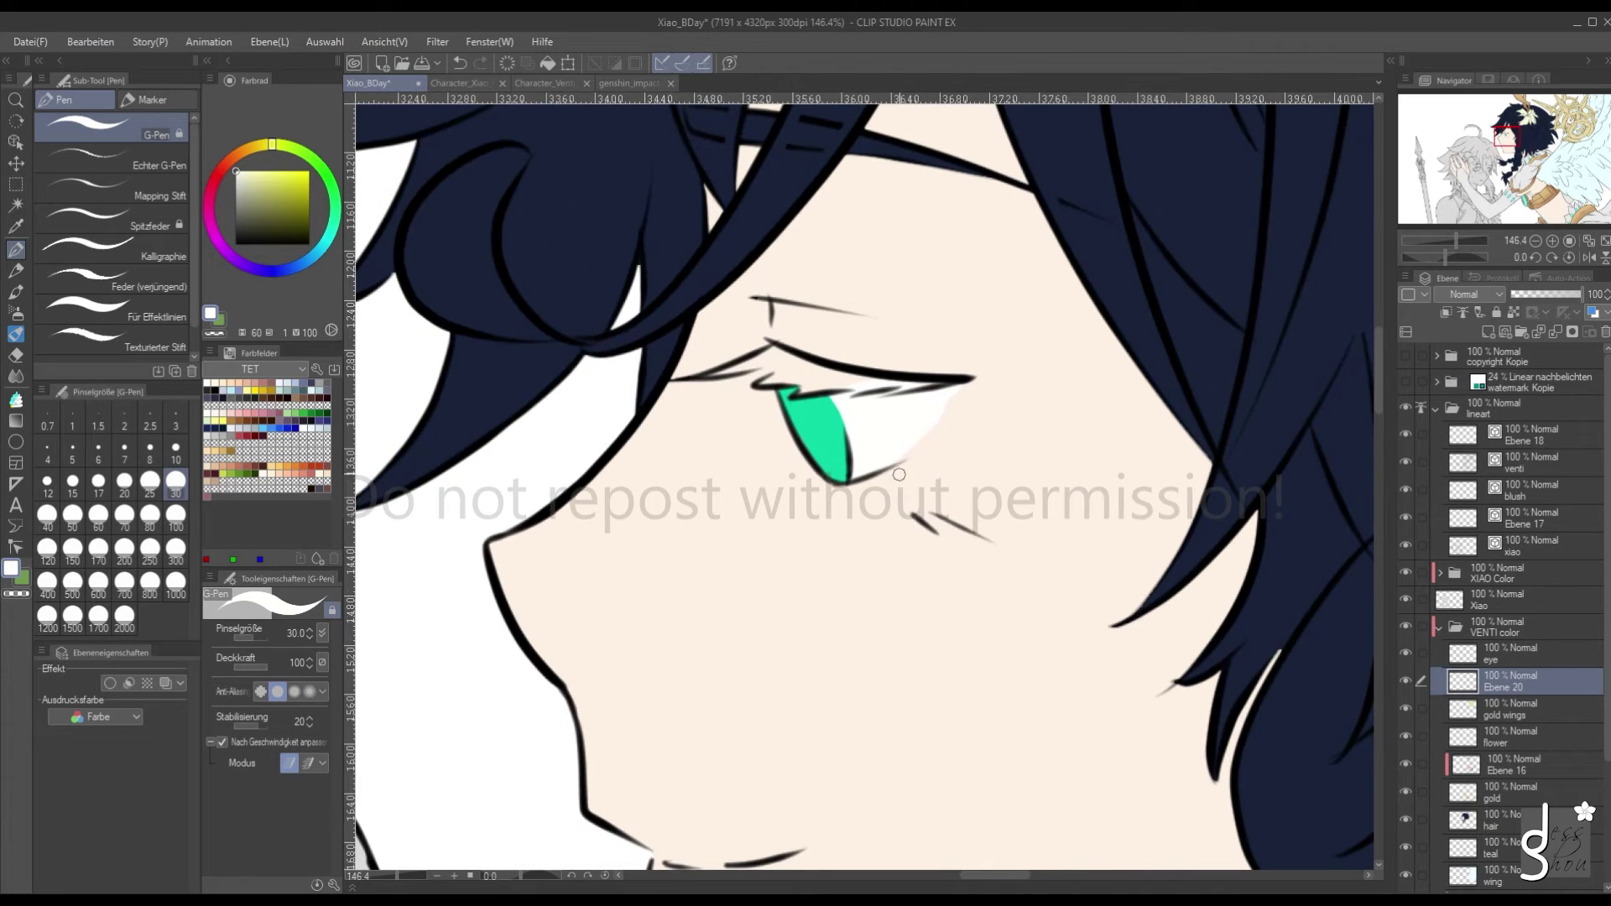
pyautogui.moveTo(934, 432)
pyautogui.mouseDown()
pyautogui.moveTo(957, 384)
pyautogui.moveTo(920, 454)
pyautogui.moveTo(944, 380)
pyautogui.moveTo(906, 463)
pyautogui.moveTo(930, 394)
pyautogui.mouseUp()
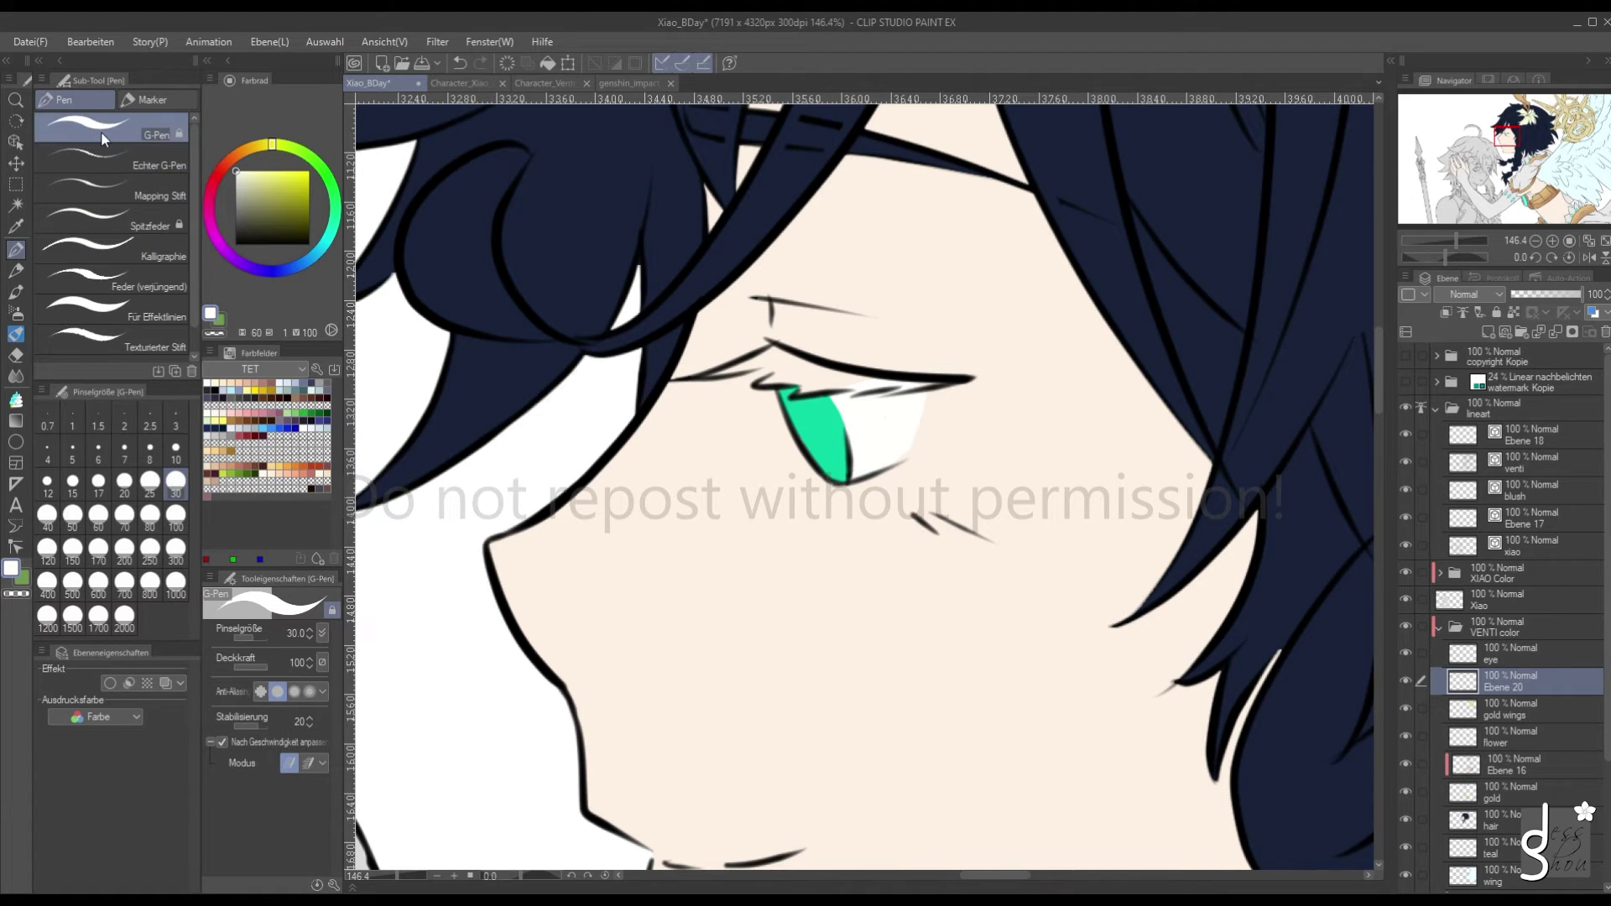
pyautogui.click(183, 444)
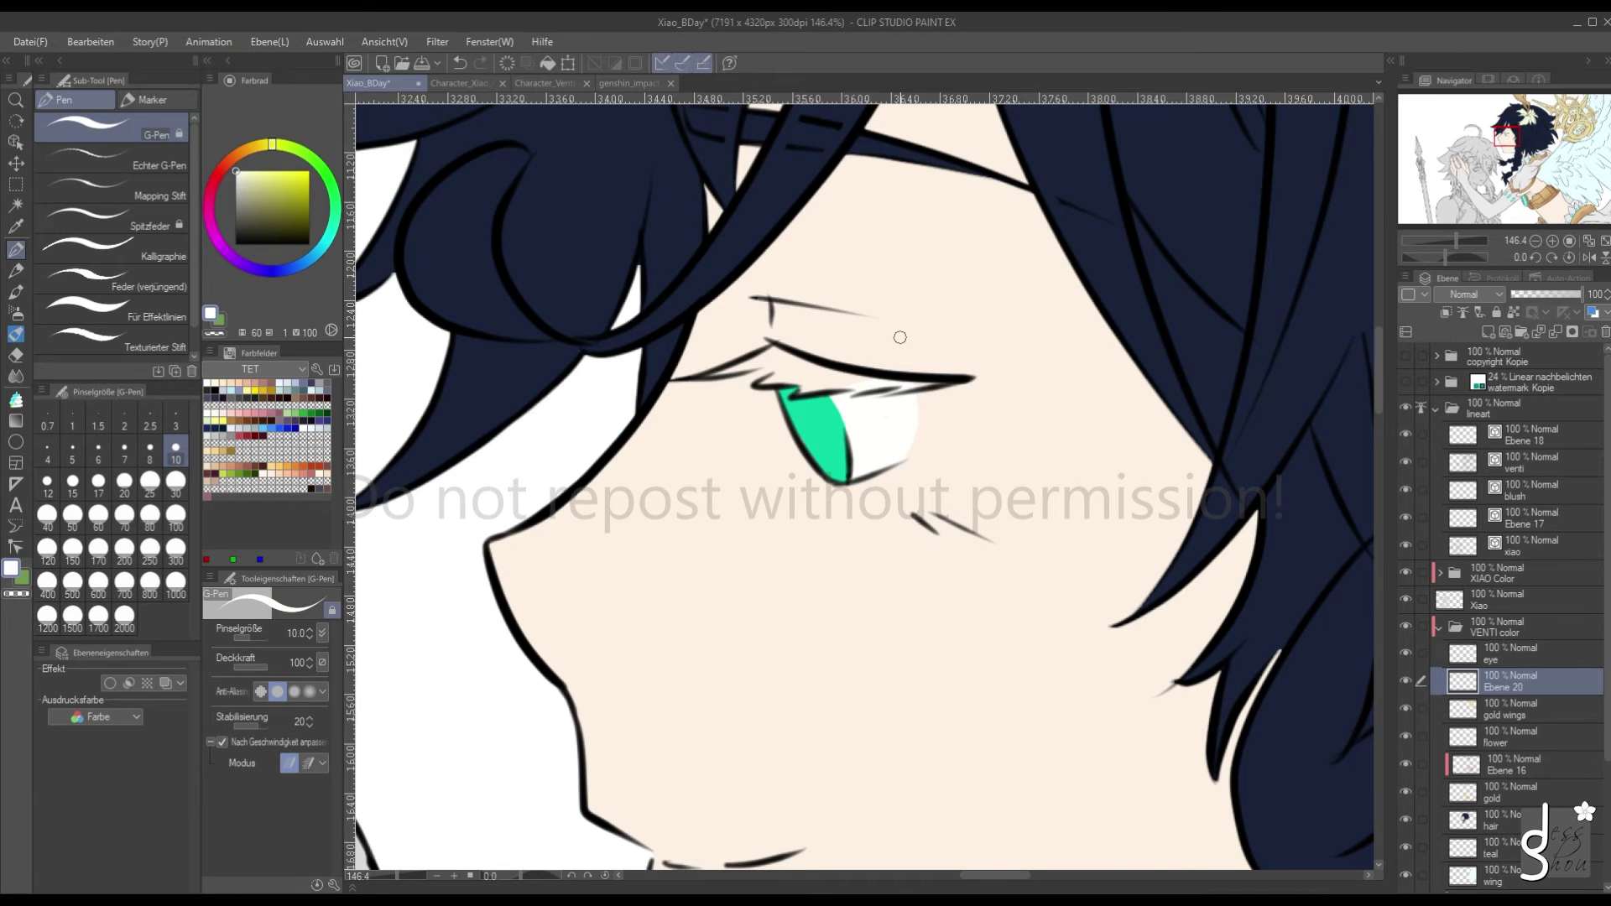
pyautogui.scroll(-4, 900, 337)
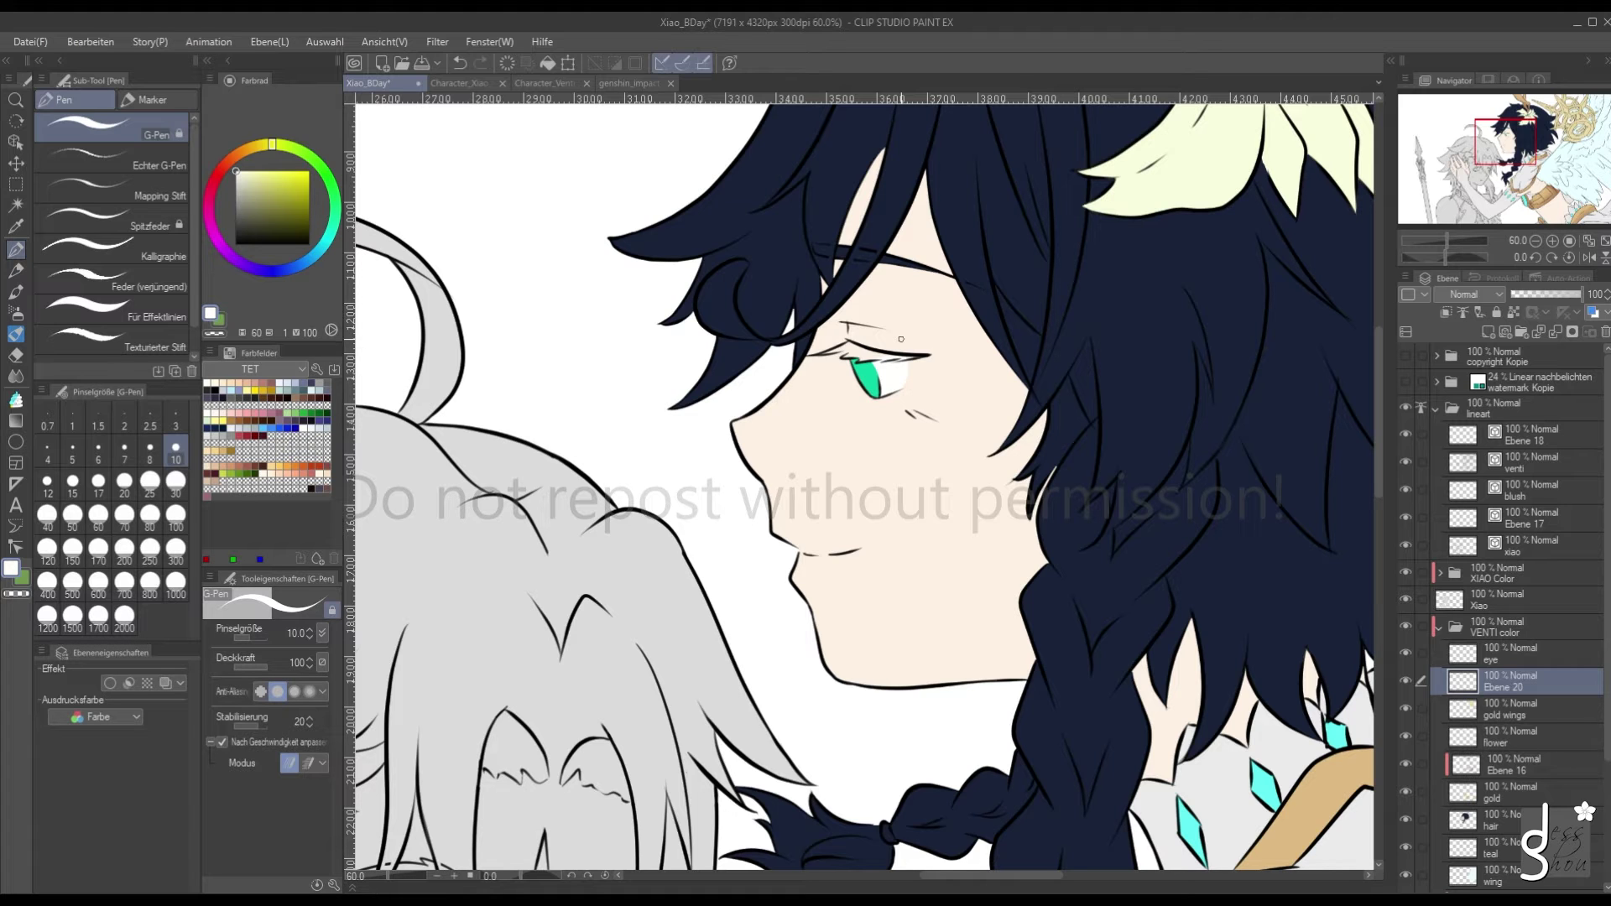
# Activate the eye layer, sample the reddish-brown eyelash color from the Character_Venti_Card reference, and return to the Xiao_BDay illustration
pyautogui.scroll(4, 782, 344)
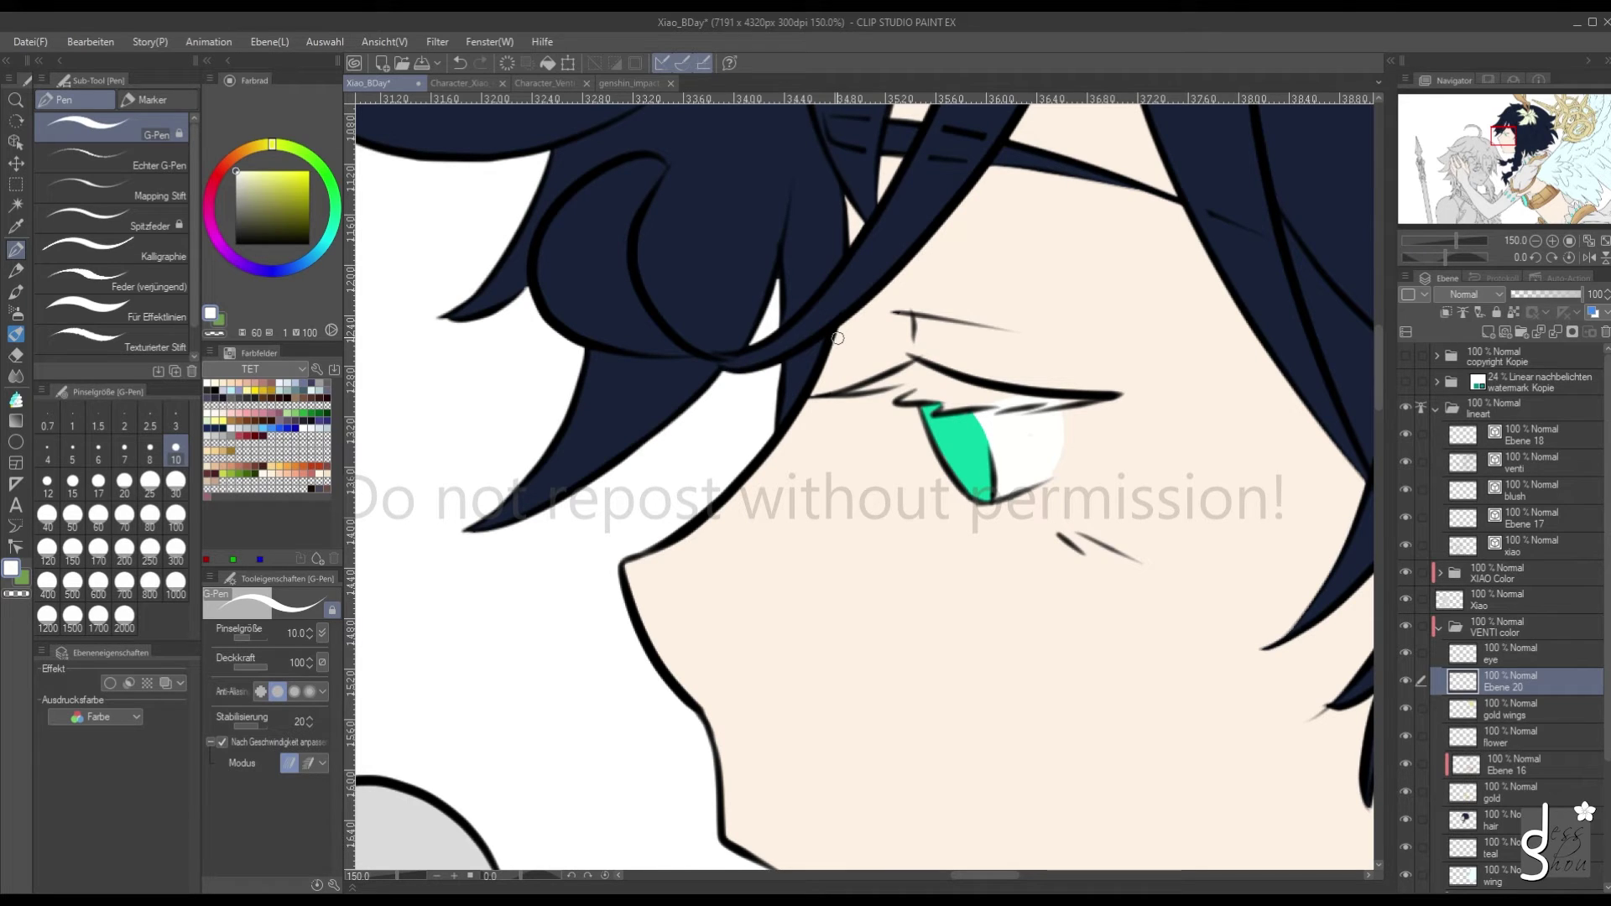
pyautogui.click(1470, 661)
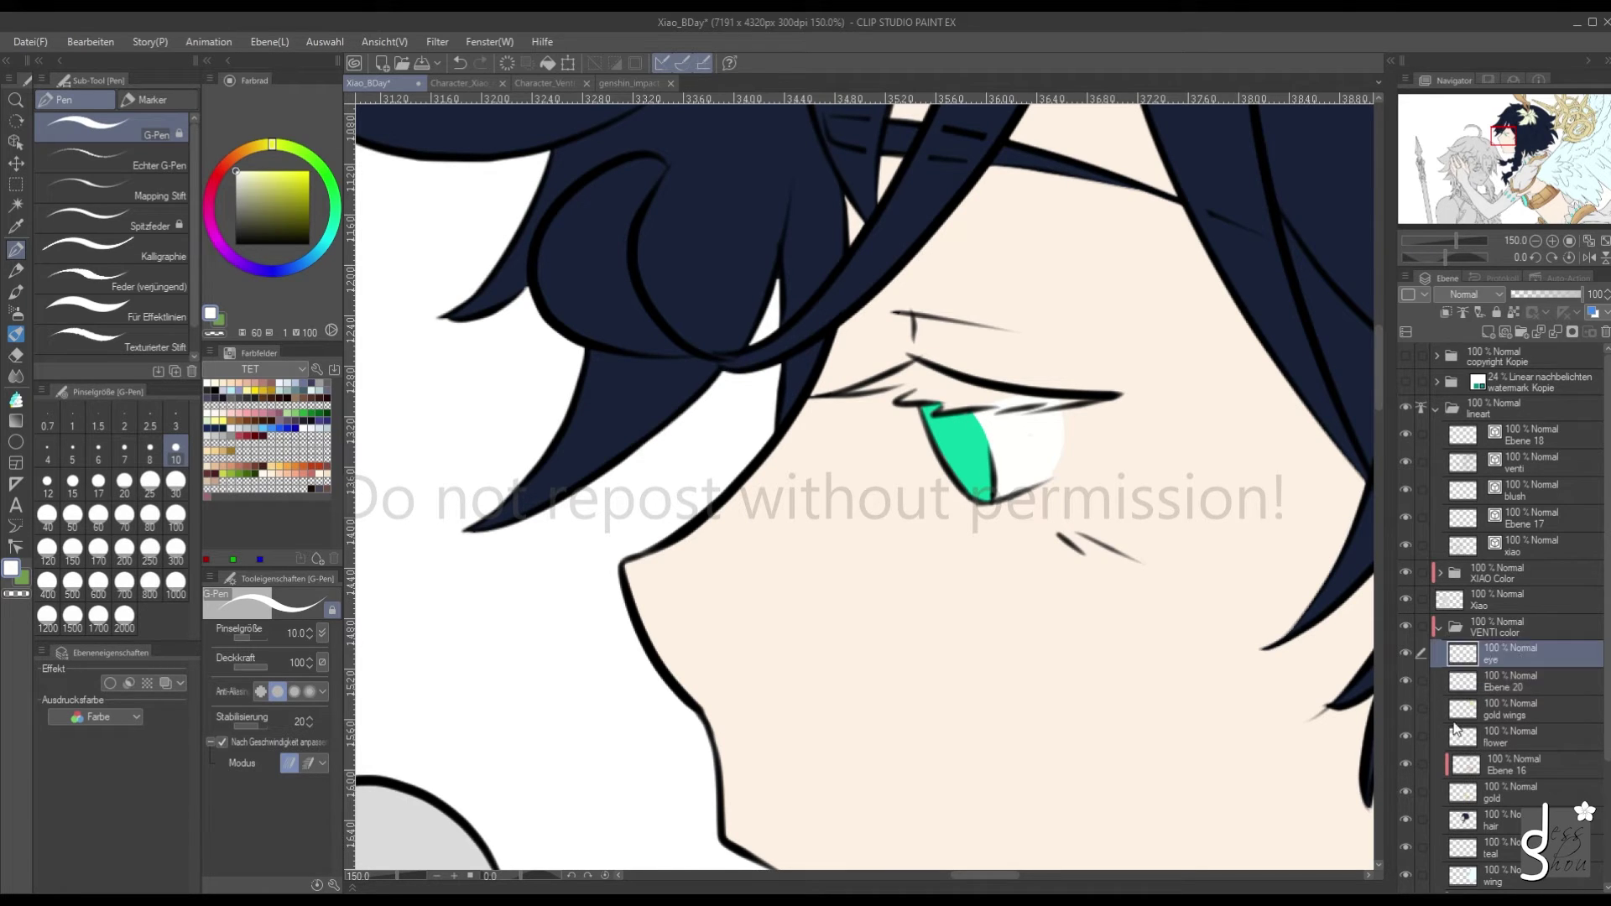
pyautogui.click(613, 83)
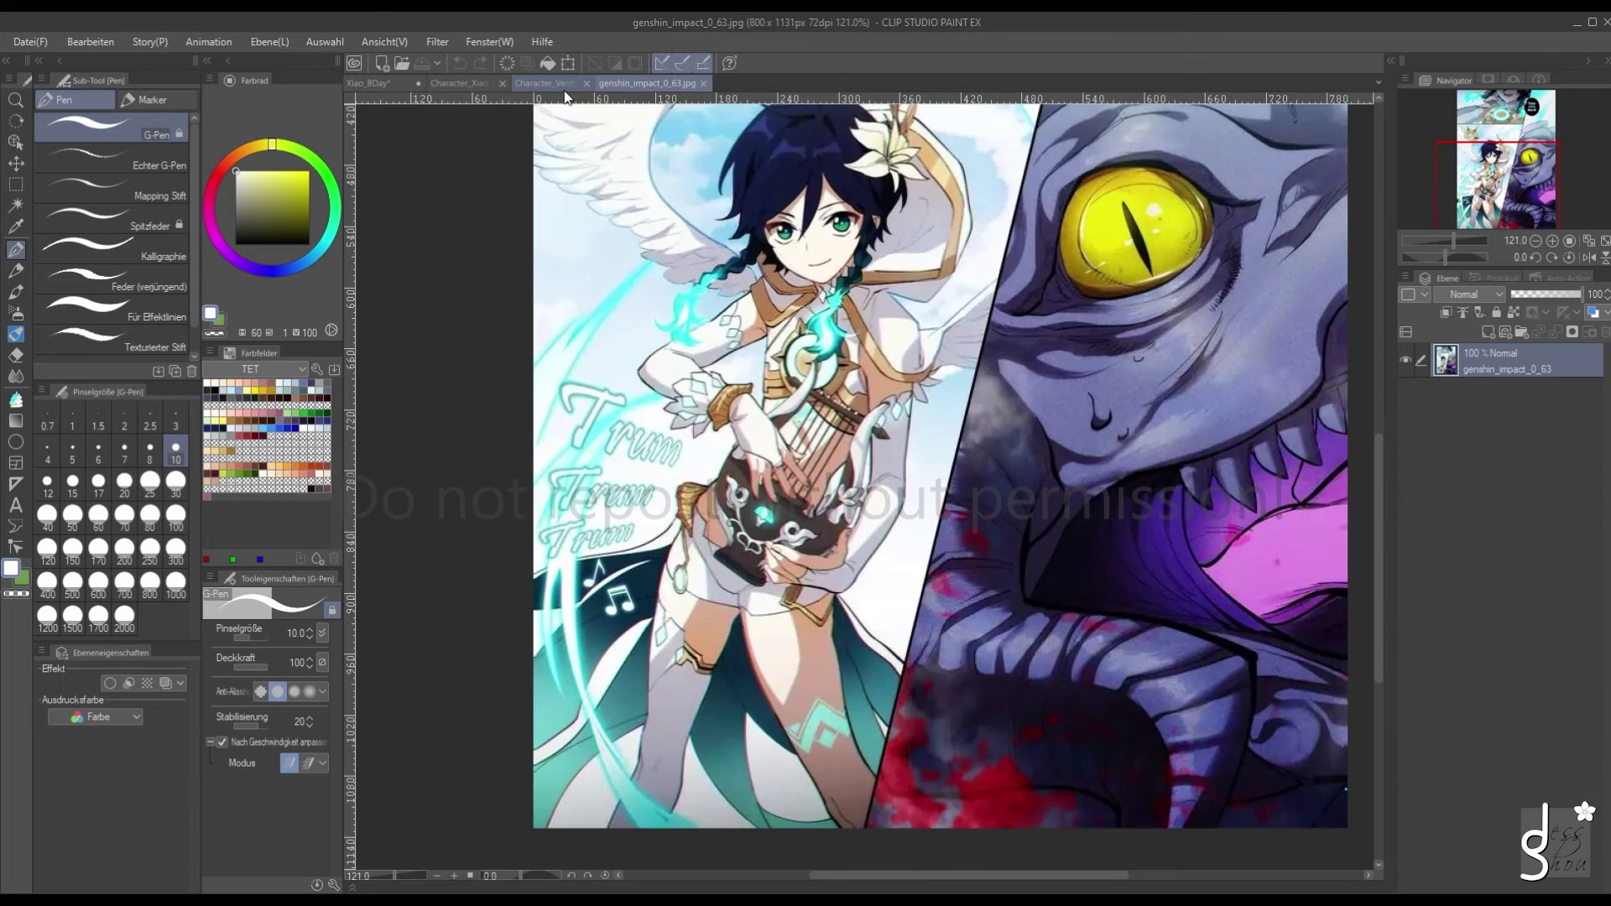
pyautogui.click(565, 82)
pyautogui.keyDown('alt'); pyautogui.click(1007, 199); pyautogui.keyUp('alt')
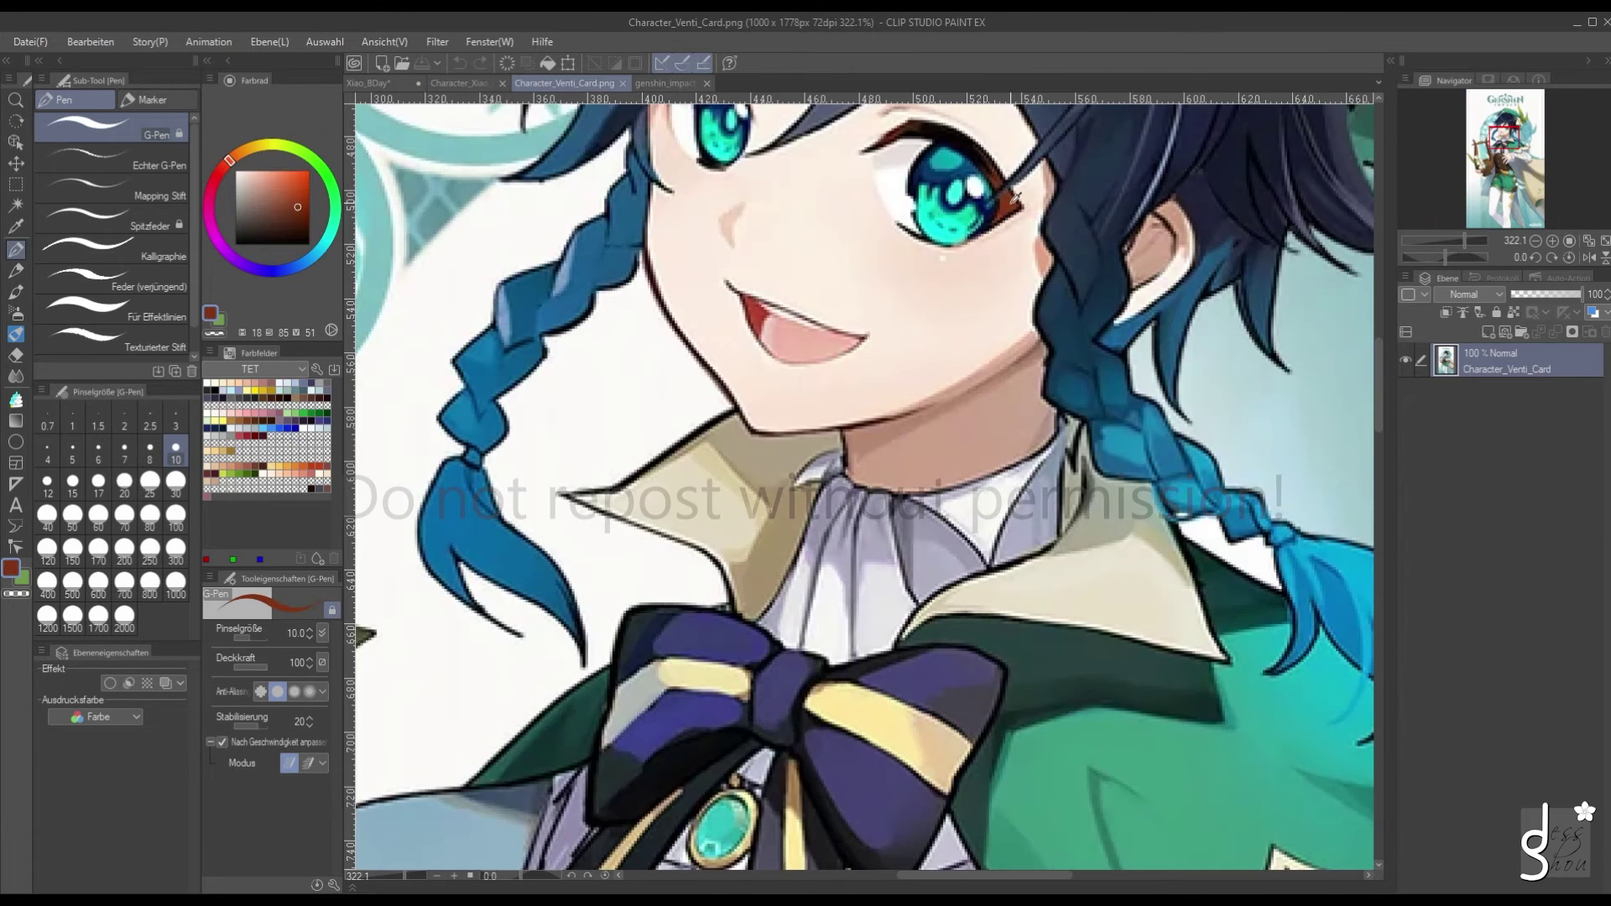
pyautogui.click(369, 83)
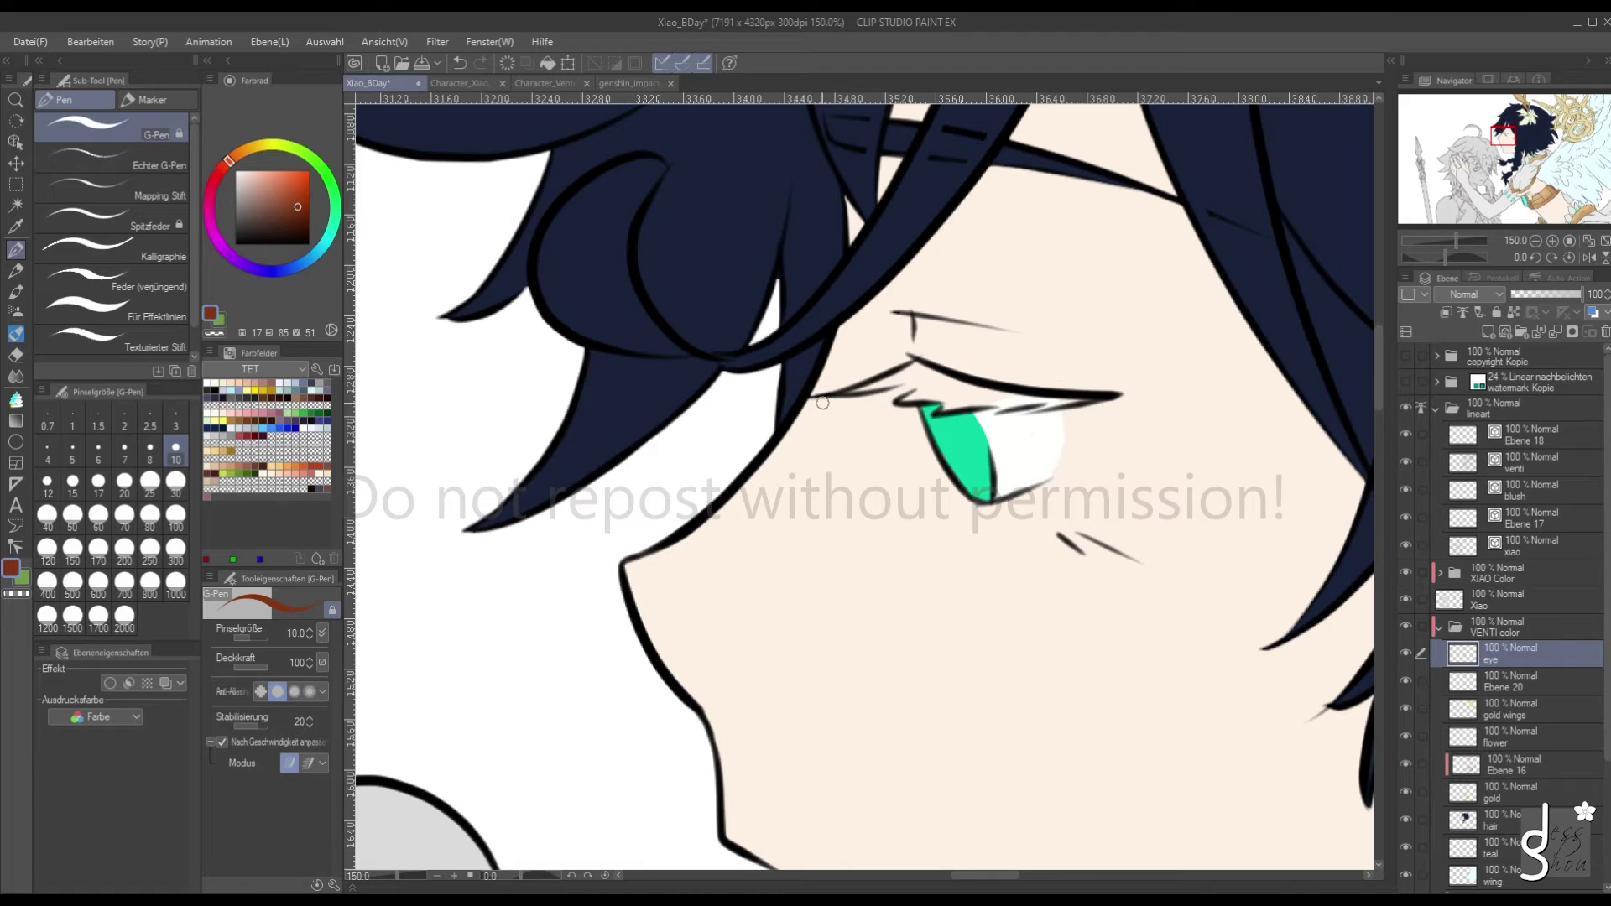
# Add a new layer above the eye layer in the VENTI color folder and name it "lash"
pyautogui.click(1487, 332)
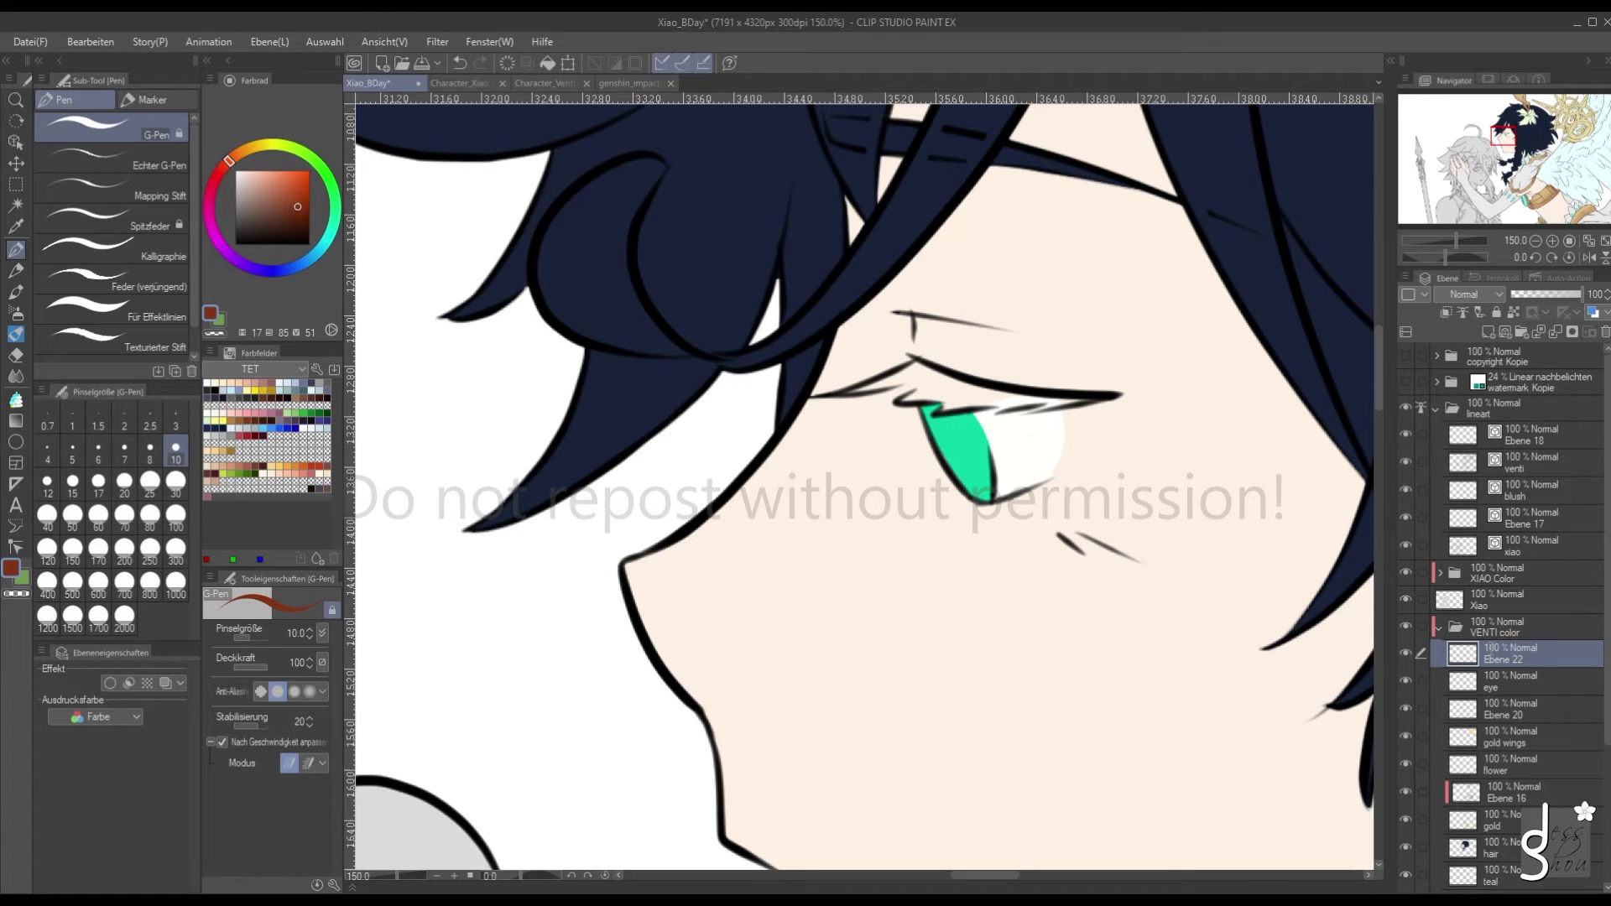
pyautogui.doubleClick(1490, 649)
pyautogui.write('eyebrow')
pyautogui.press('Return')
# Fill the dark-haired character's upper eyelash with reddish brown using the enclosed-area fill tool
pyautogui.click(19, 401)
pyautogui.click(117, 320)
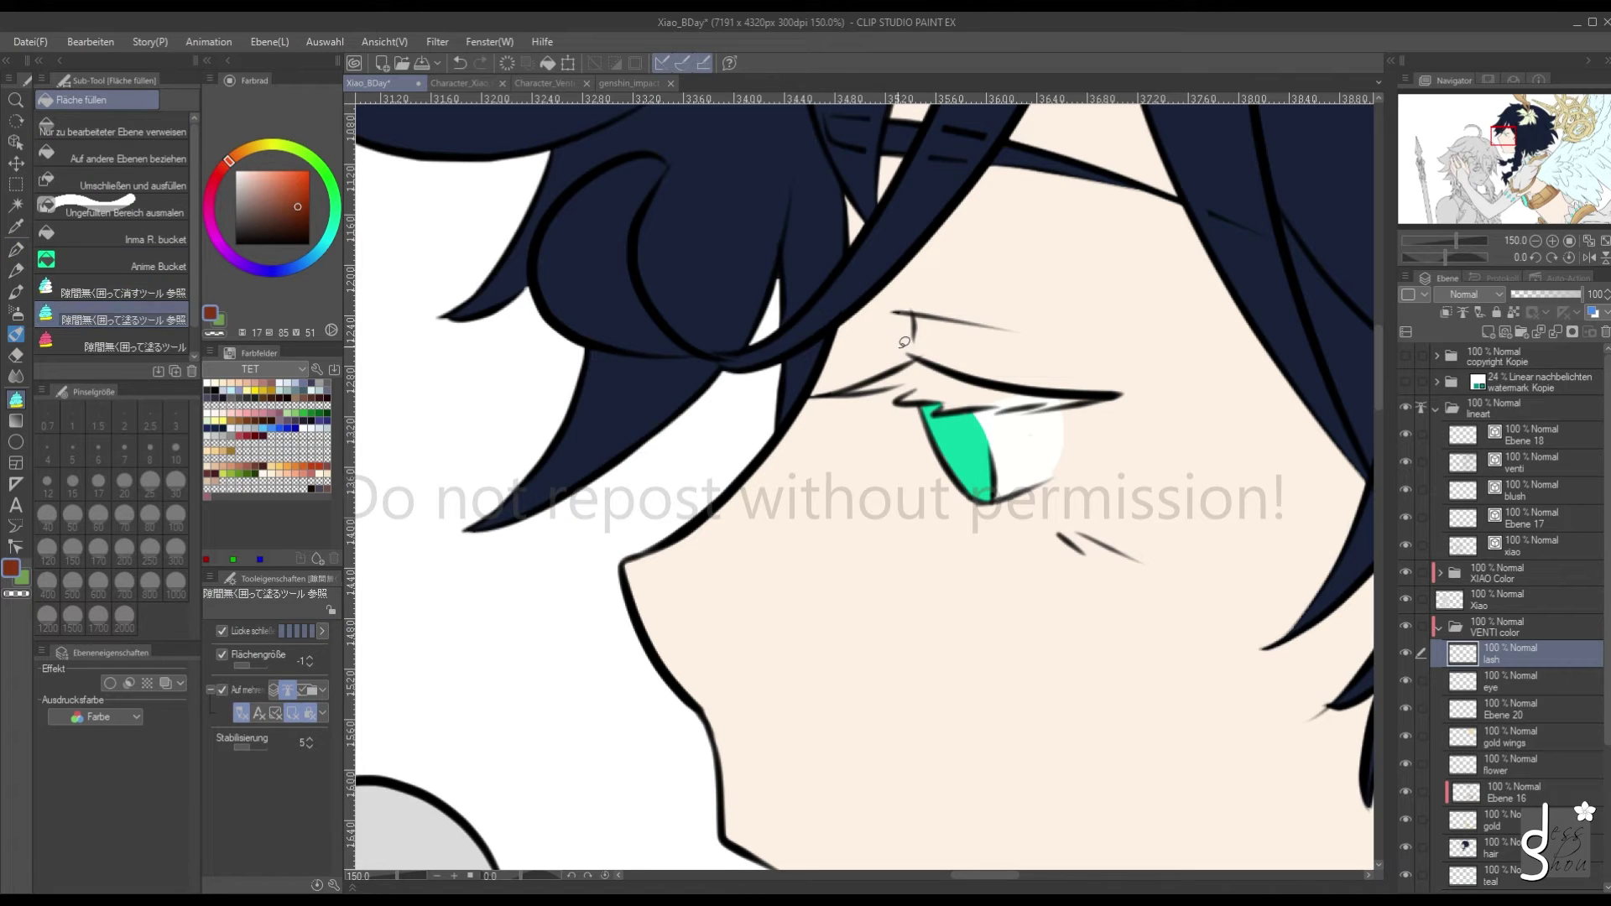
pyautogui.moveTo(904, 348)
pyautogui.mouseDown()
pyautogui.moveTo(798, 392)
pyautogui.moveTo(948, 419)
pyautogui.moveTo(1166, 398)
pyautogui.moveTo(900, 344)
pyautogui.mouseUp()
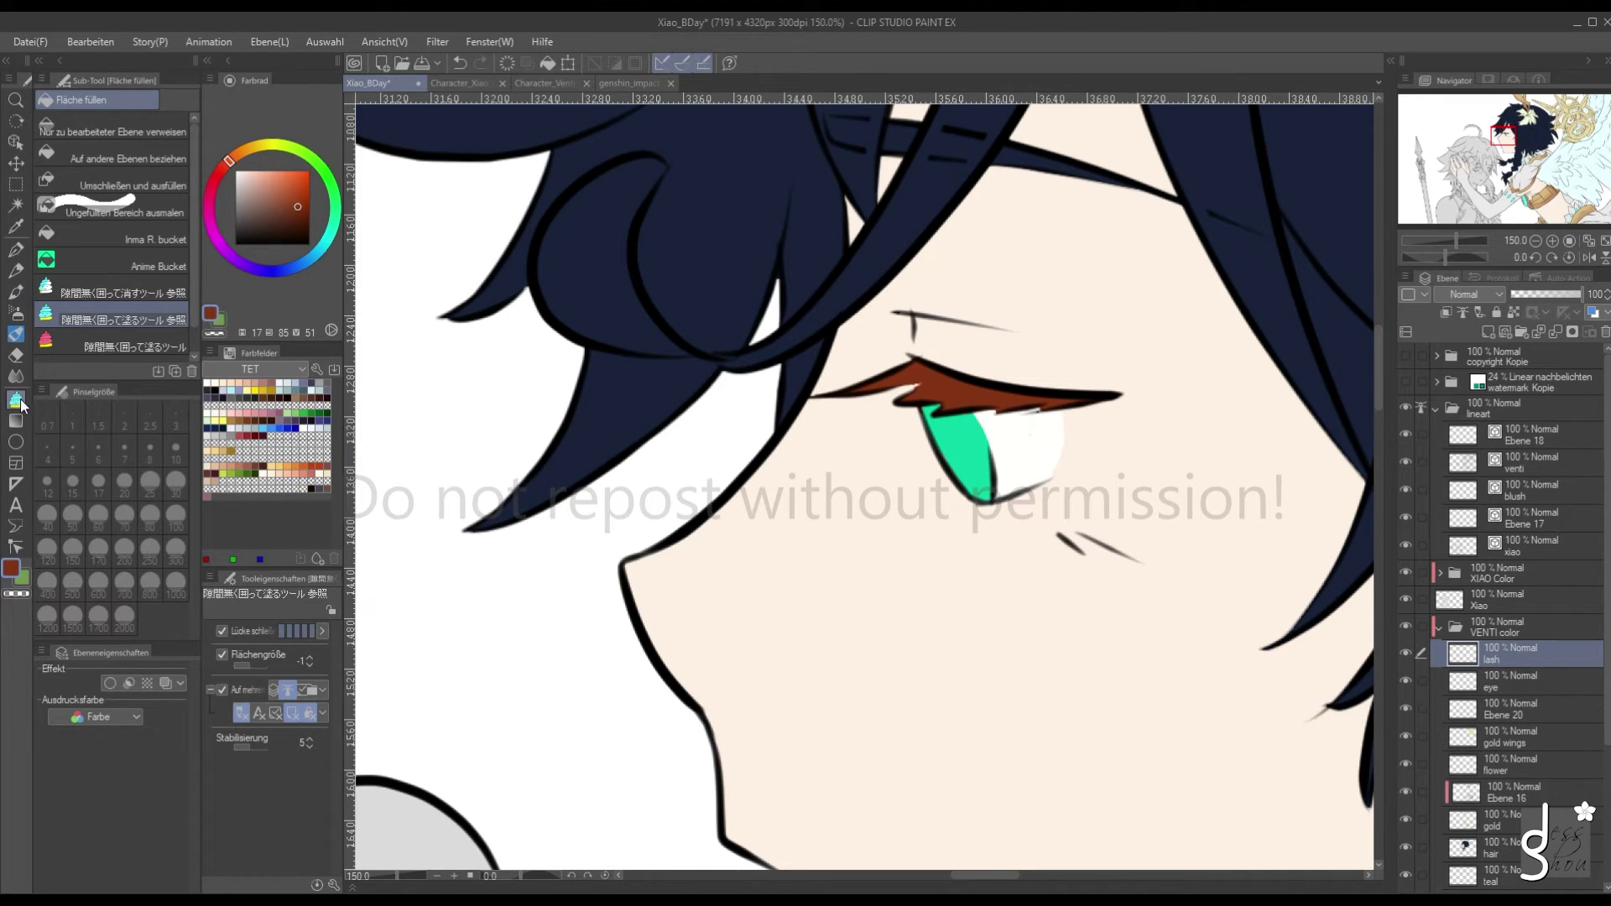
# Touch up the gaps along the reddish-brown eyelash with the G-Pen at size 3
pyautogui.click(15, 250)
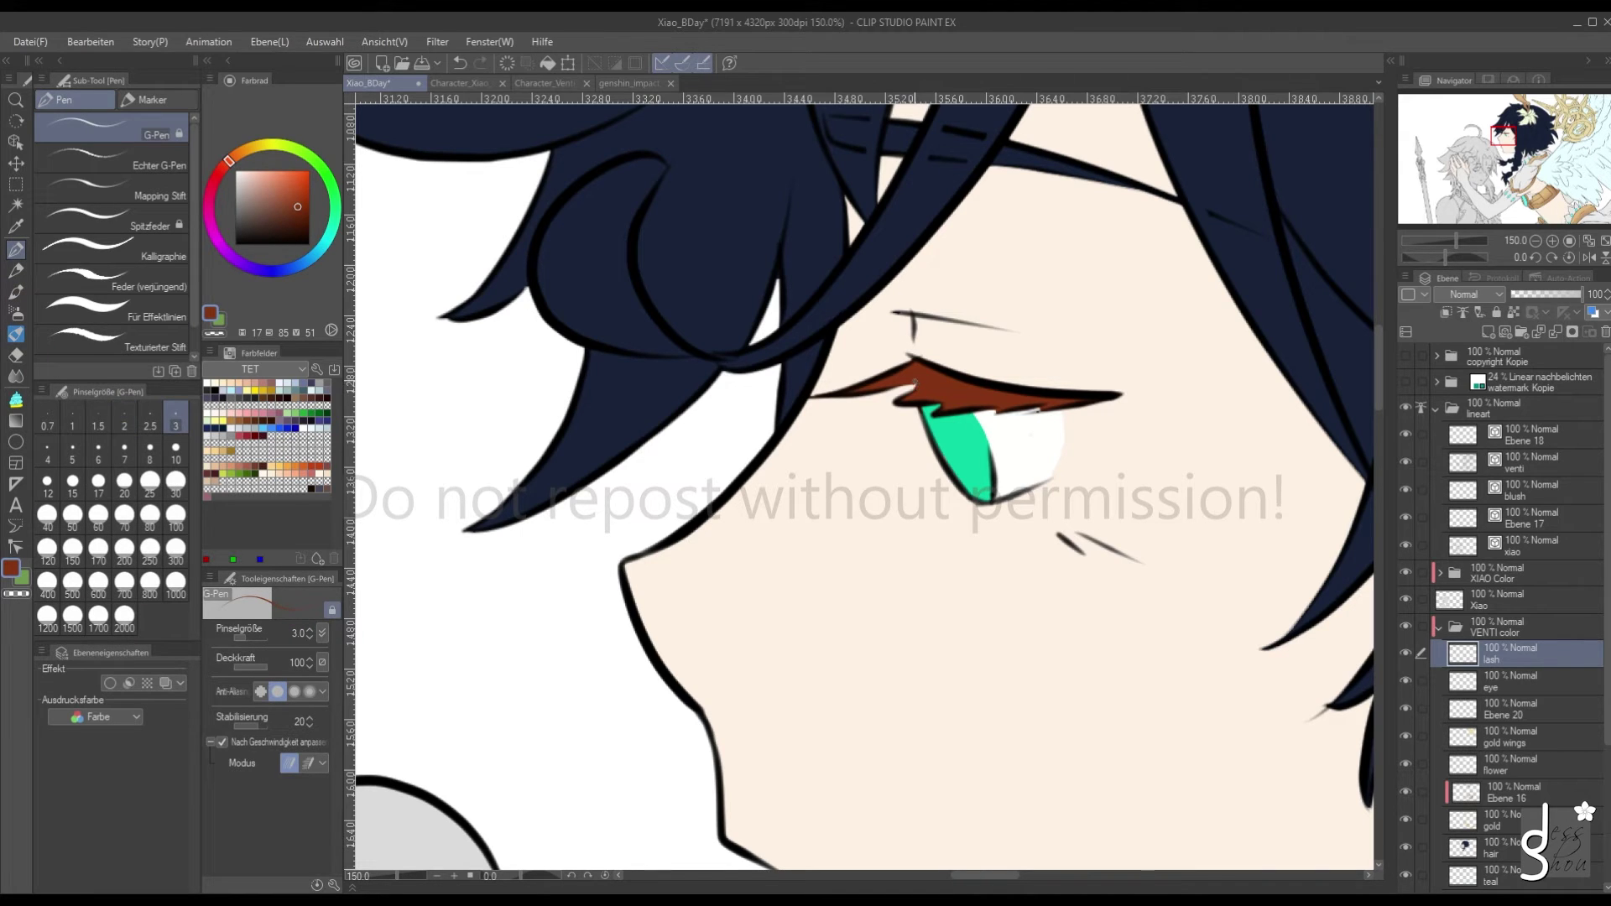
pyautogui.moveTo(995, 412); pyautogui.dragTo(1036, 410)
pyautogui.moveTo(1110, 496); pyautogui.dragTo(1012, 449)
pyautogui.click(454, 61)
pyautogui.scroll(-5, 789, 431)
pyautogui.scroll(8, 788, 431)
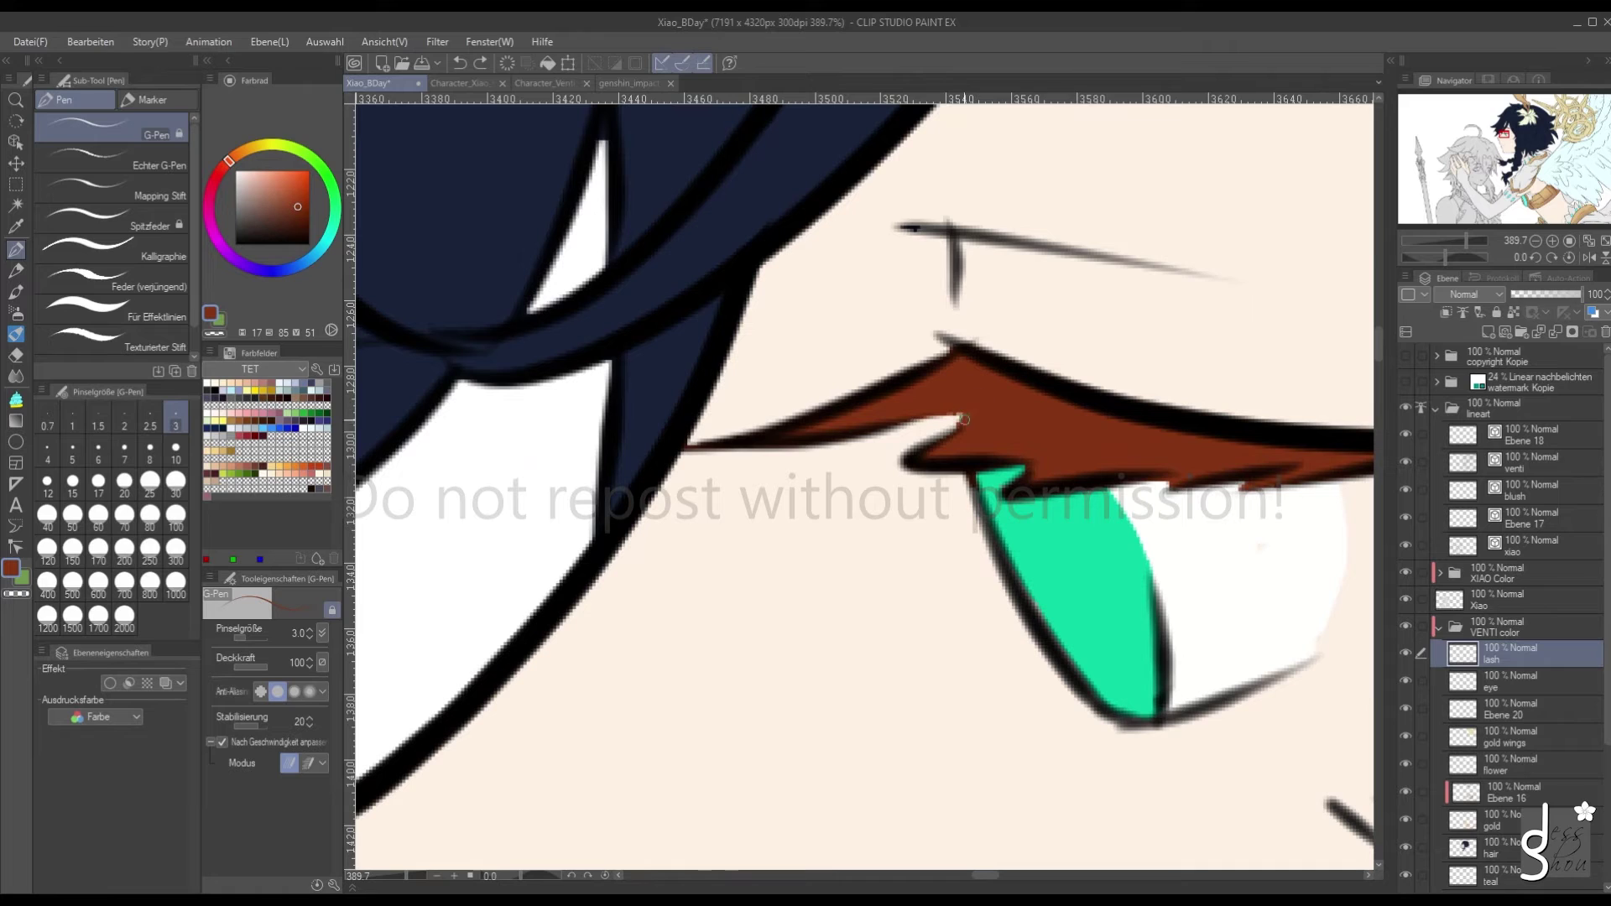
pyautogui.moveTo(964, 417)
pyautogui.mouseDown()
pyautogui.moveTo(896, 437)
pyautogui.moveTo(910, 433)
pyautogui.mouseUp()
pyautogui.scroll(-5, 939, 391)
pyautogui.scroll(-2, 1018, 317)
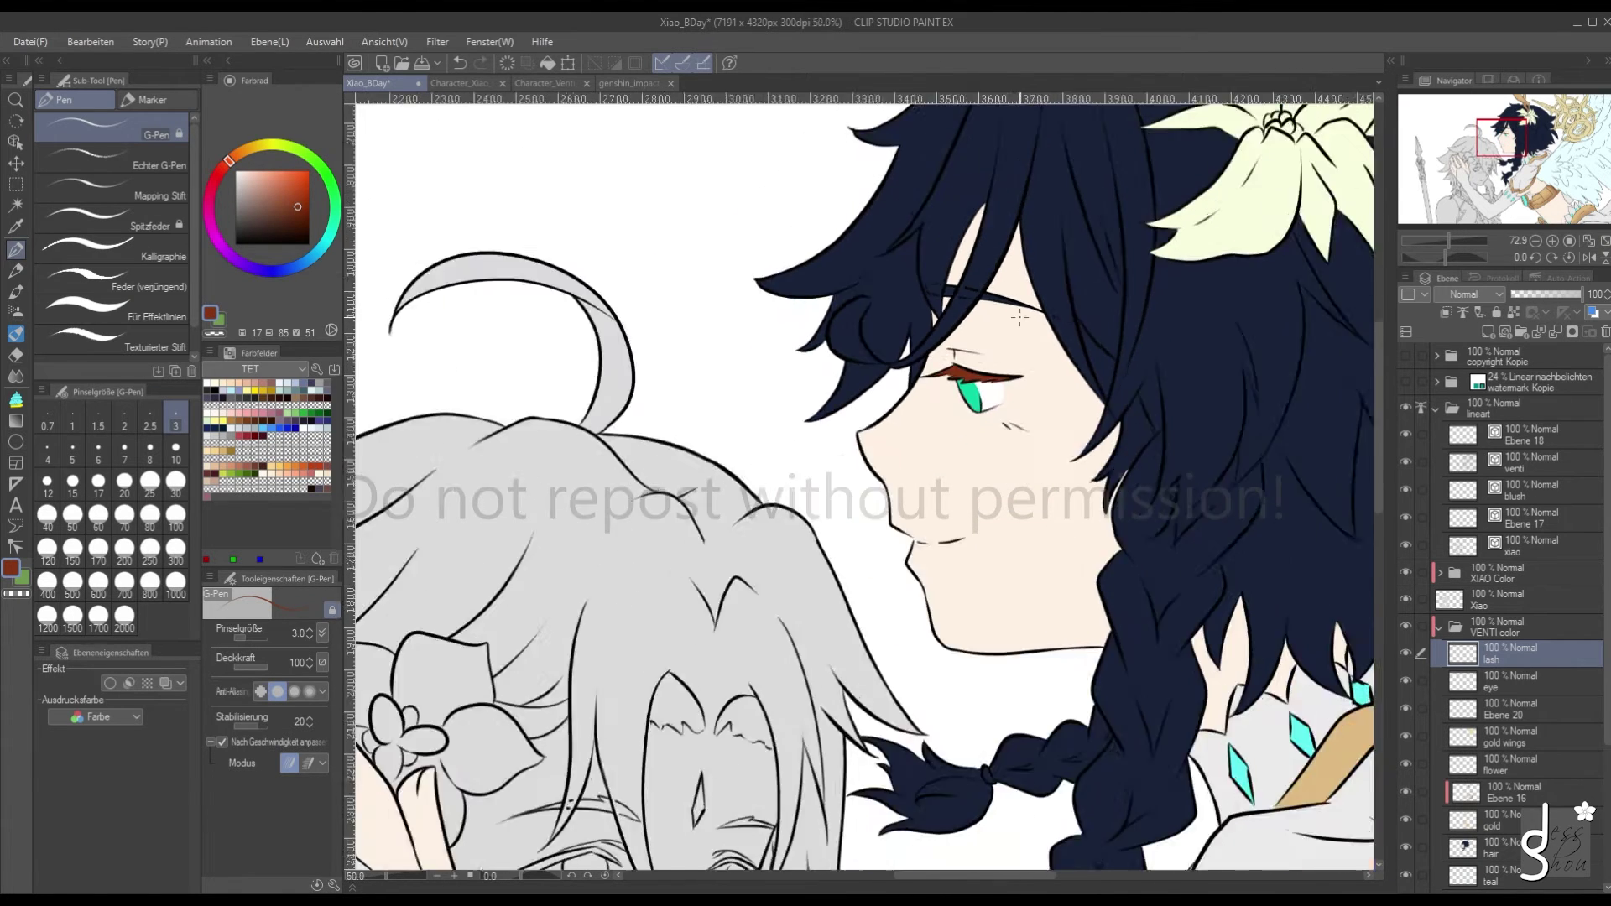
# Add a new layer named "dark" directly above the layer Ebene 21 in the VENTI color folder
pyautogui.scroll(-1, 1023, 460)
pyautogui.scroll(4, 1015, 420)
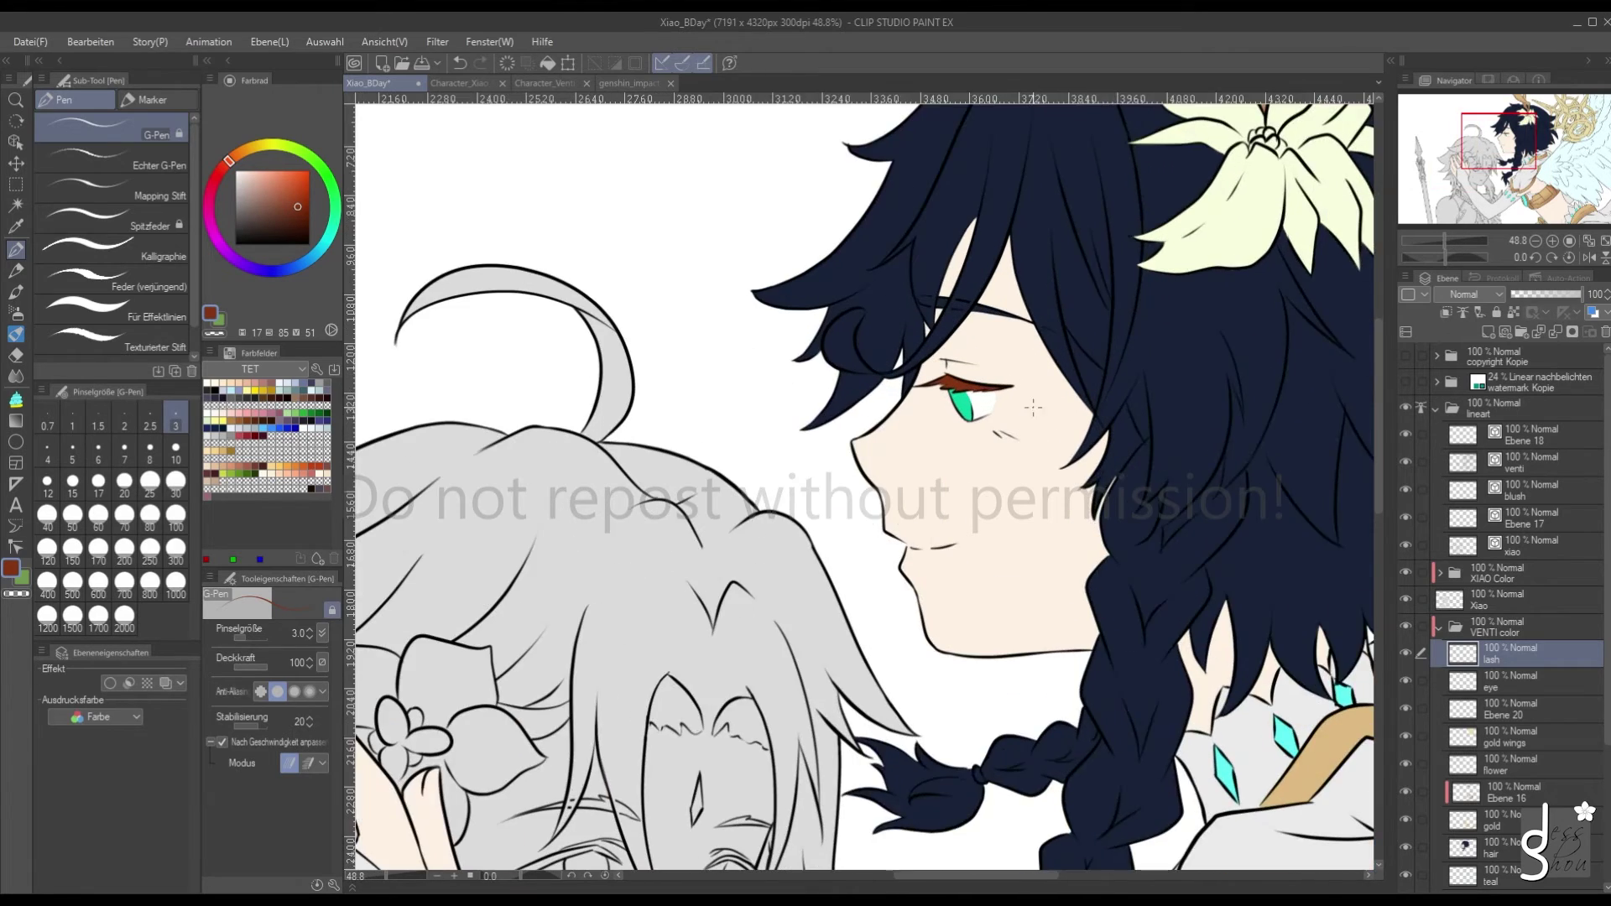
pyautogui.scroll(-8, 1007, 389)
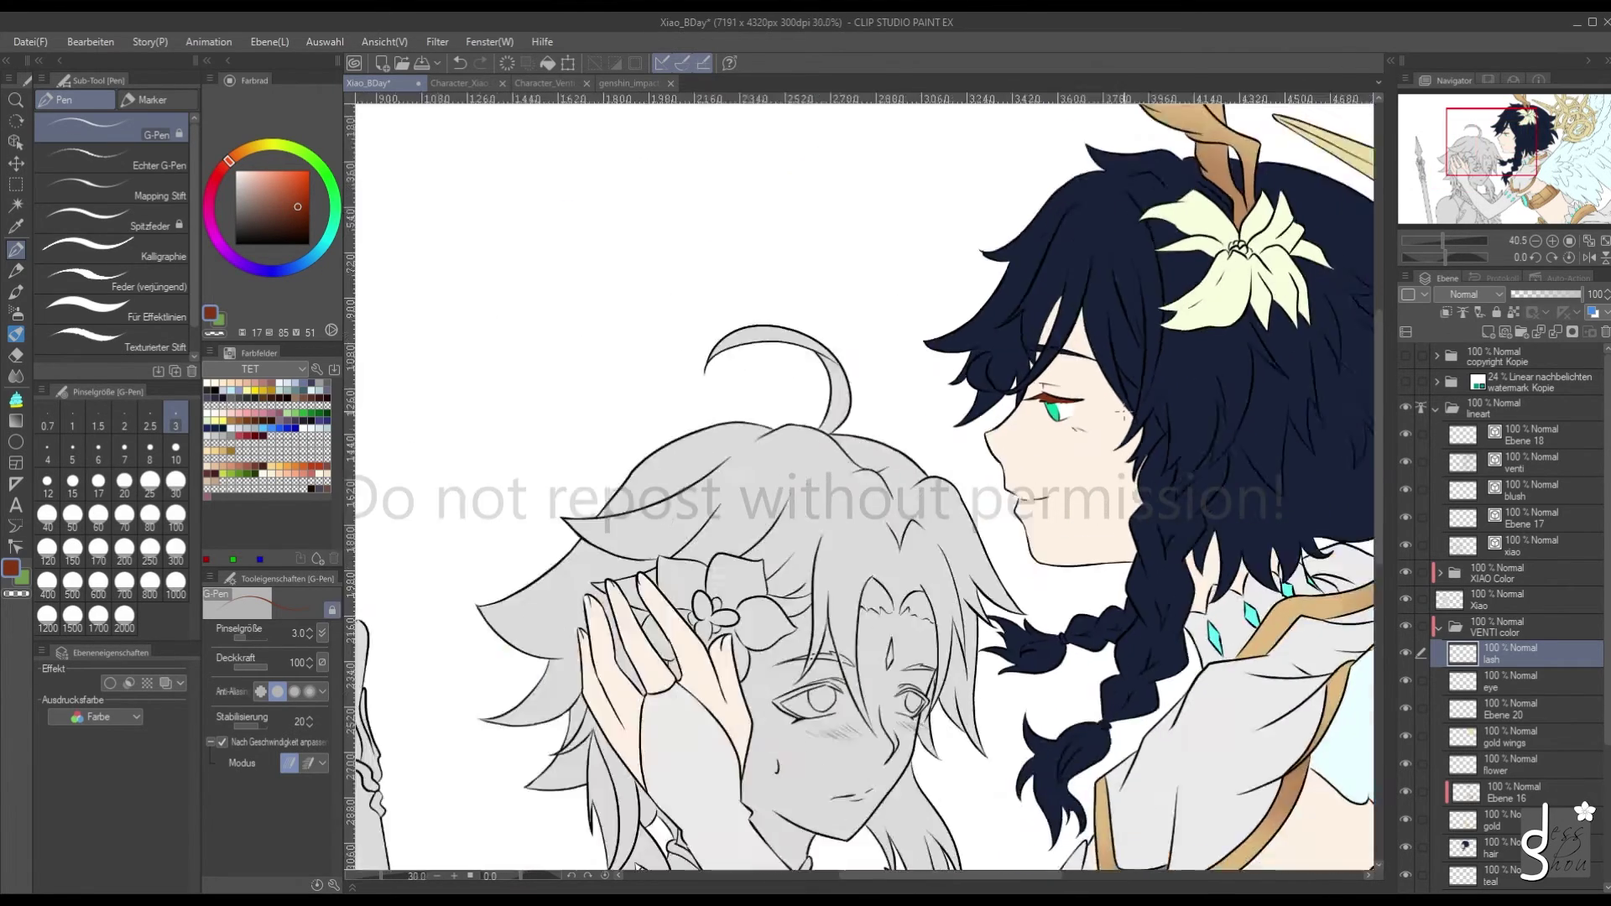
pyautogui.scroll(2, 1343, 438)
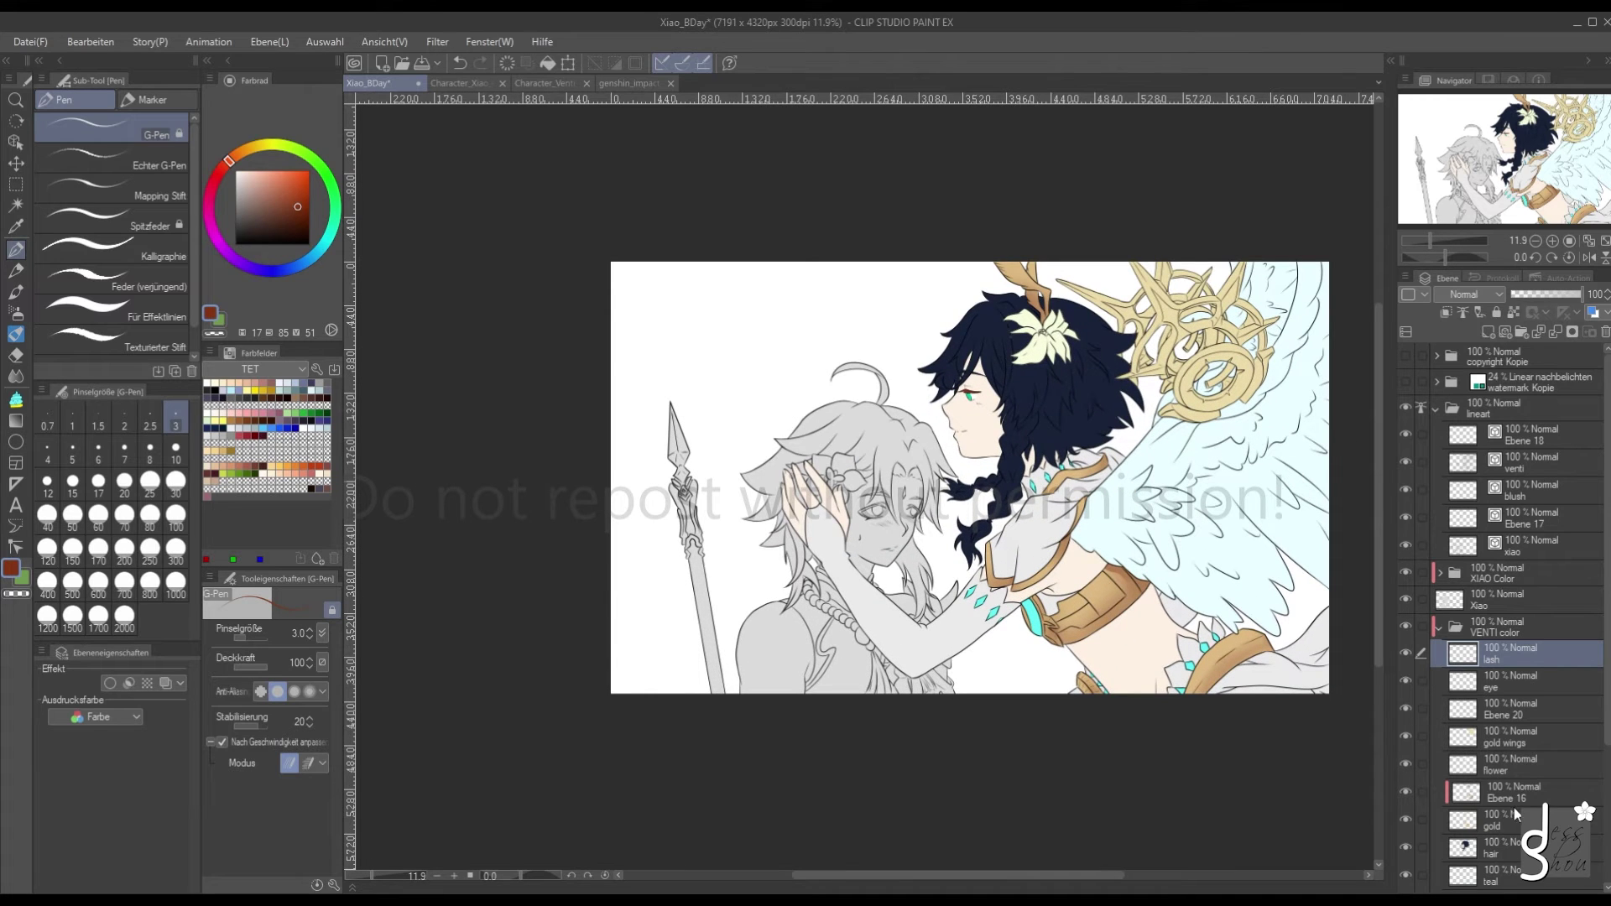
pyautogui.scroll(-2, 1514, 808)
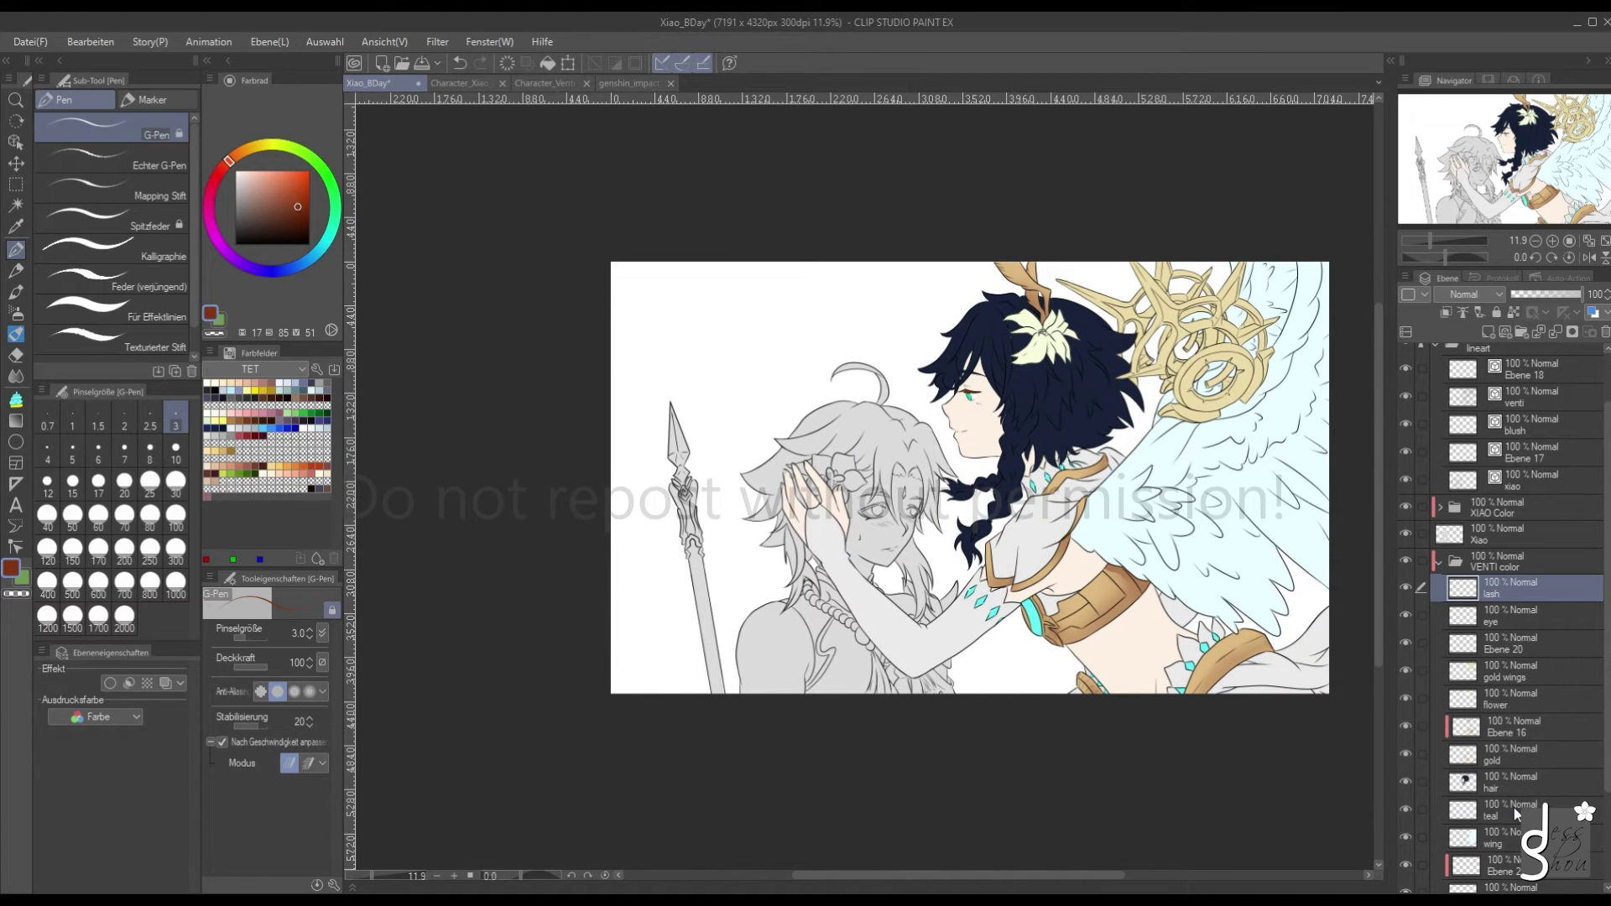
pyautogui.scroll(-3, 1511, 859)
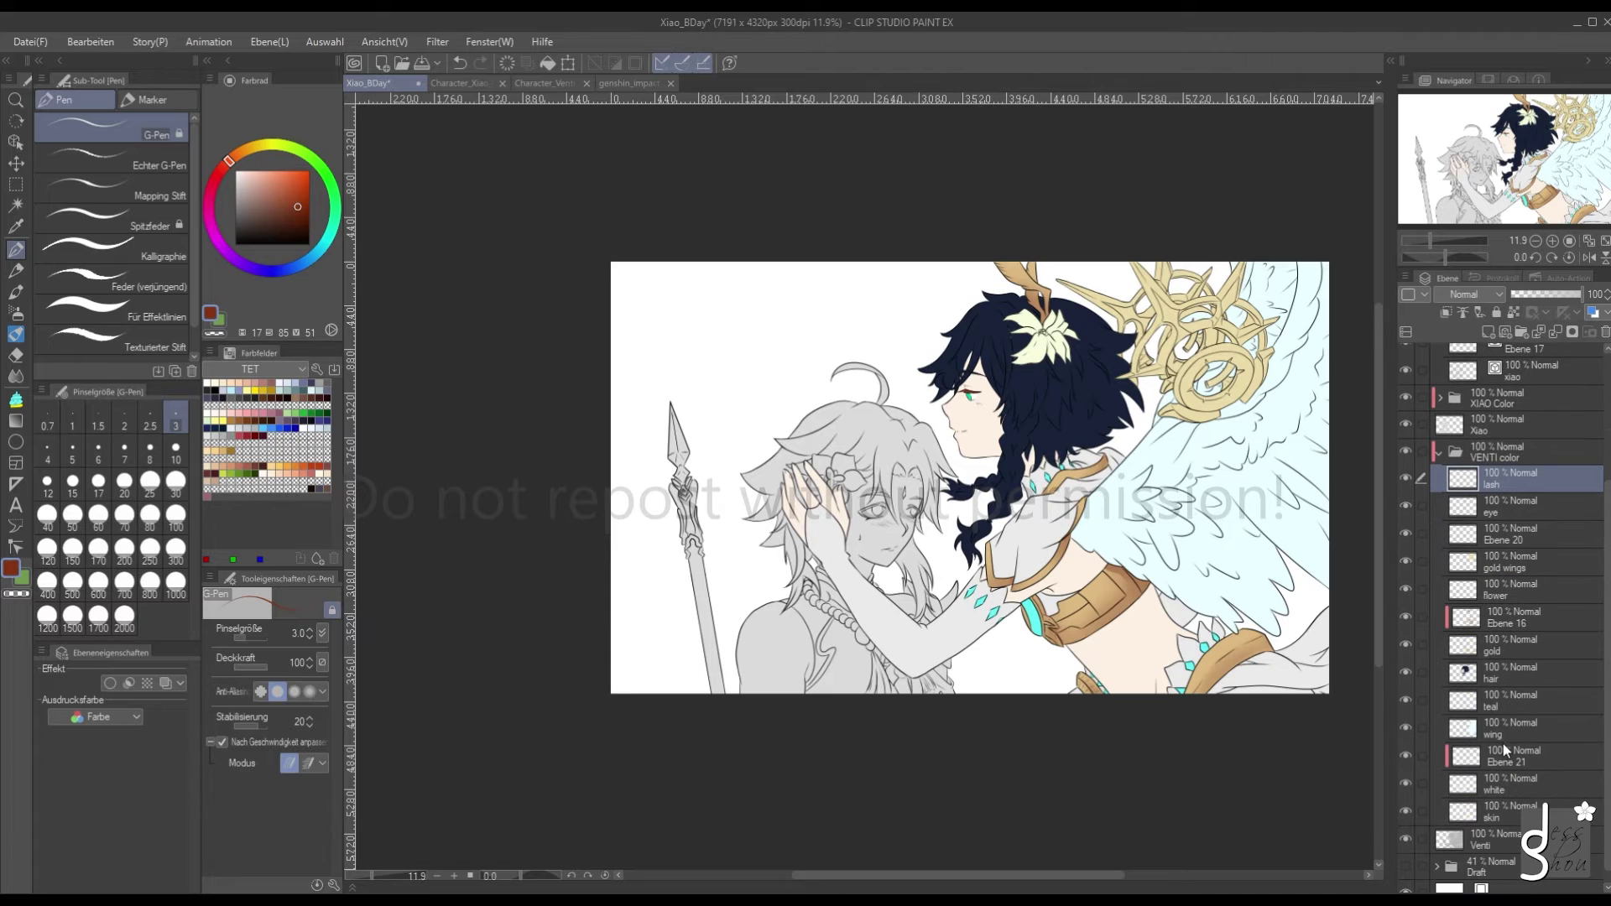
pyautogui.click(1512, 792)
pyautogui.click(1511, 766)
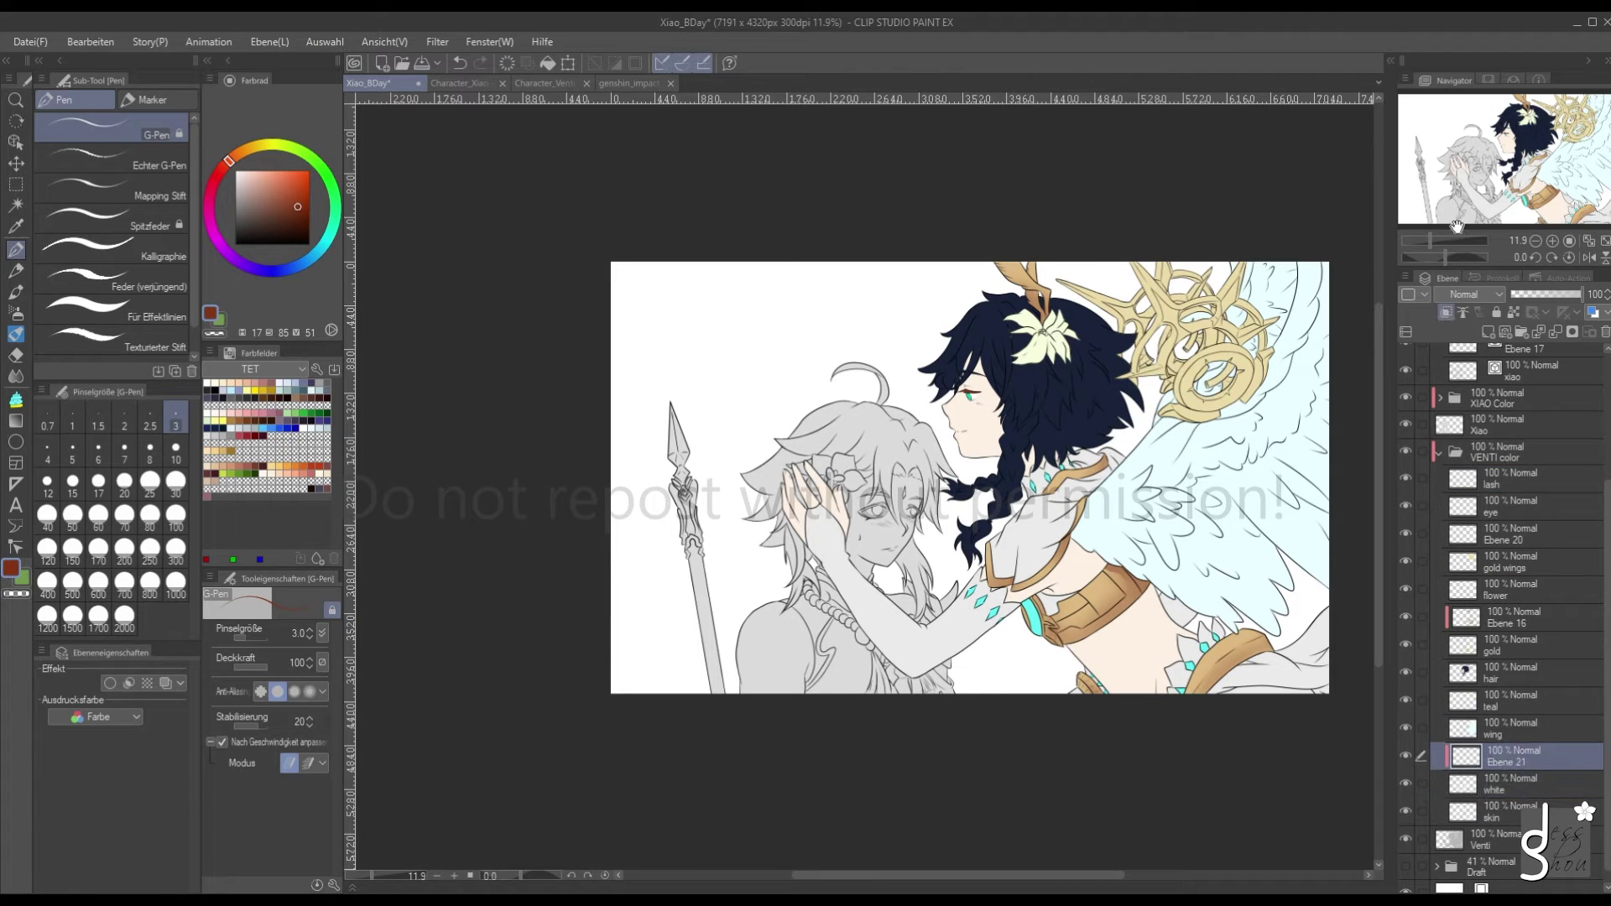
pyautogui.click(1489, 330)
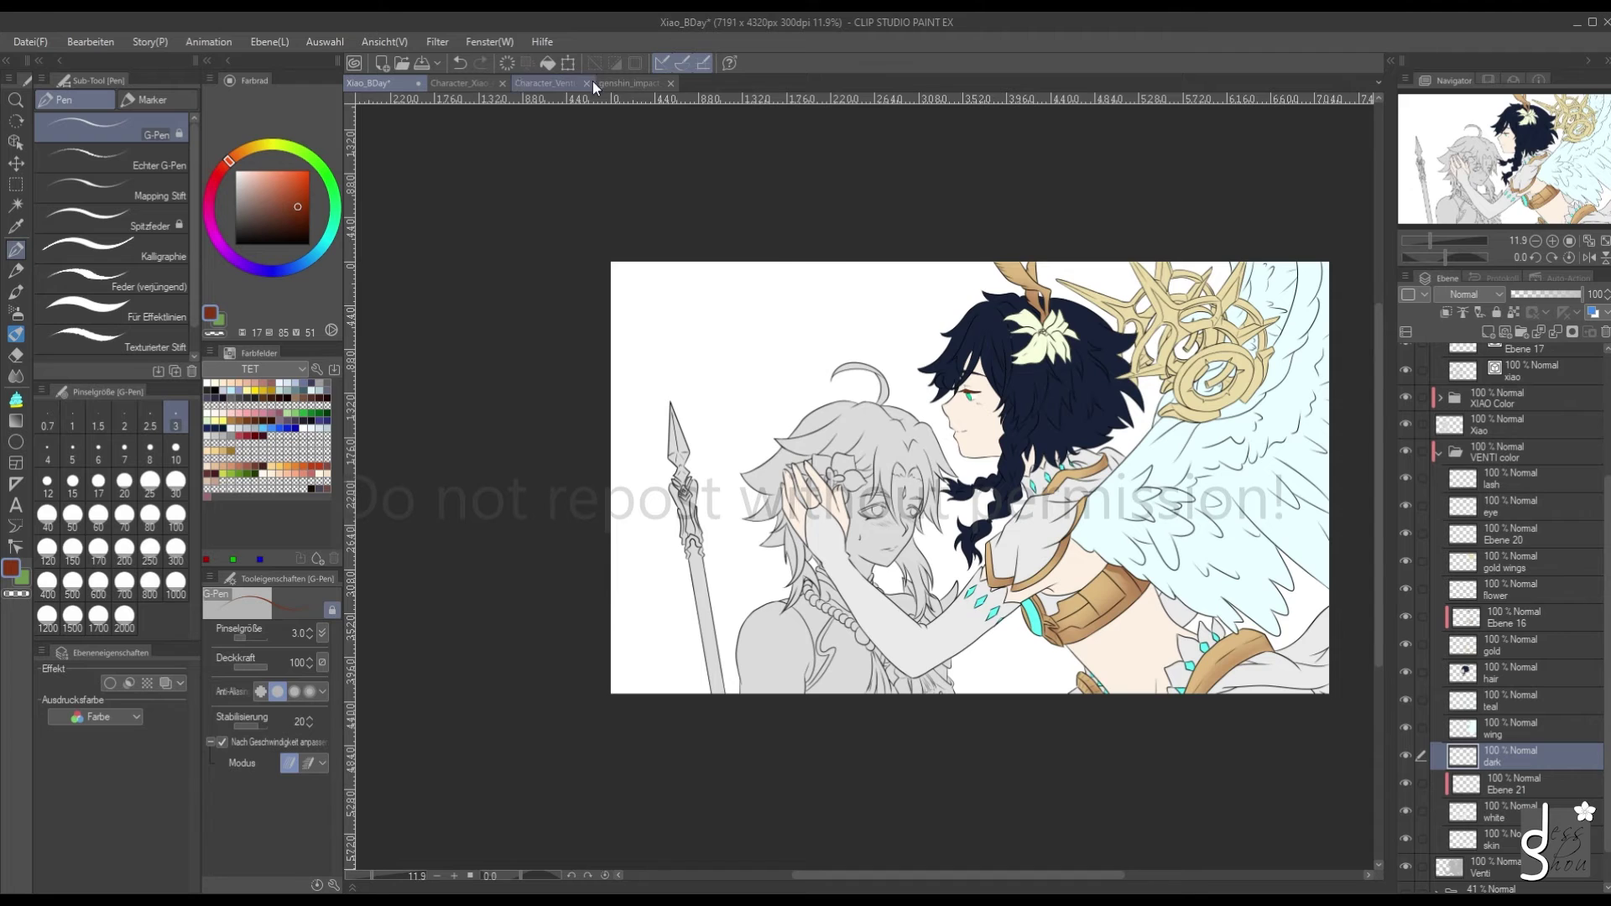
# Sample the dark blue of the cape from the genshin_impact_0_63 reference and return to the Xiao_BDay illustration
pyautogui.click(629, 83)
pyautogui.keyDown('alt'); pyautogui.click(660, 547); pyautogui.keyUp('alt')
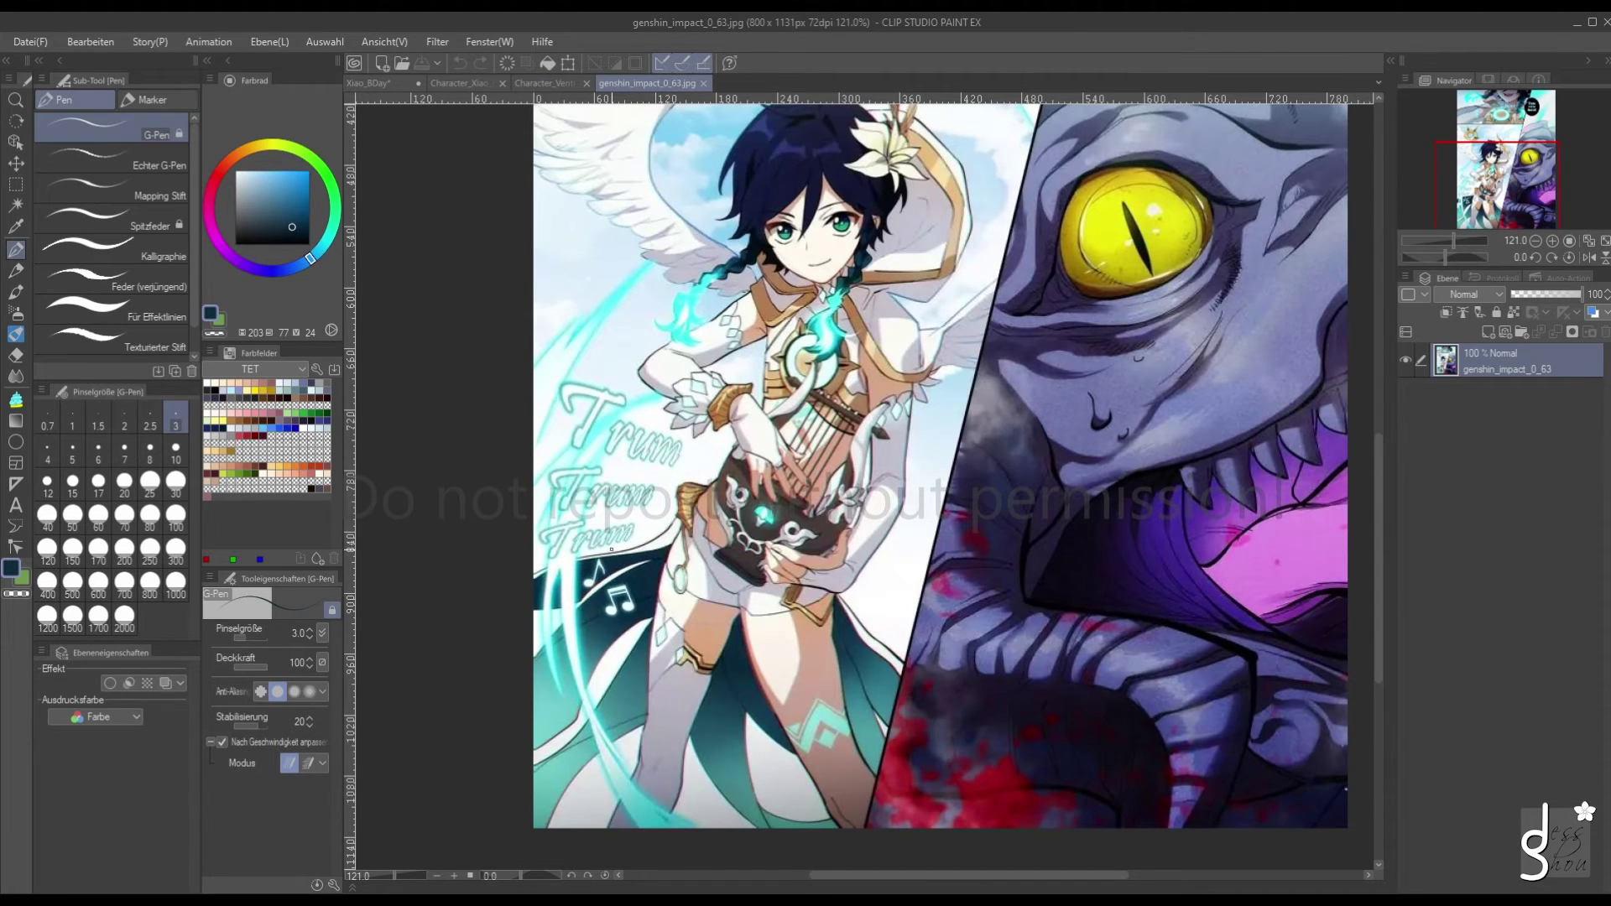
pyautogui.click(365, 83)
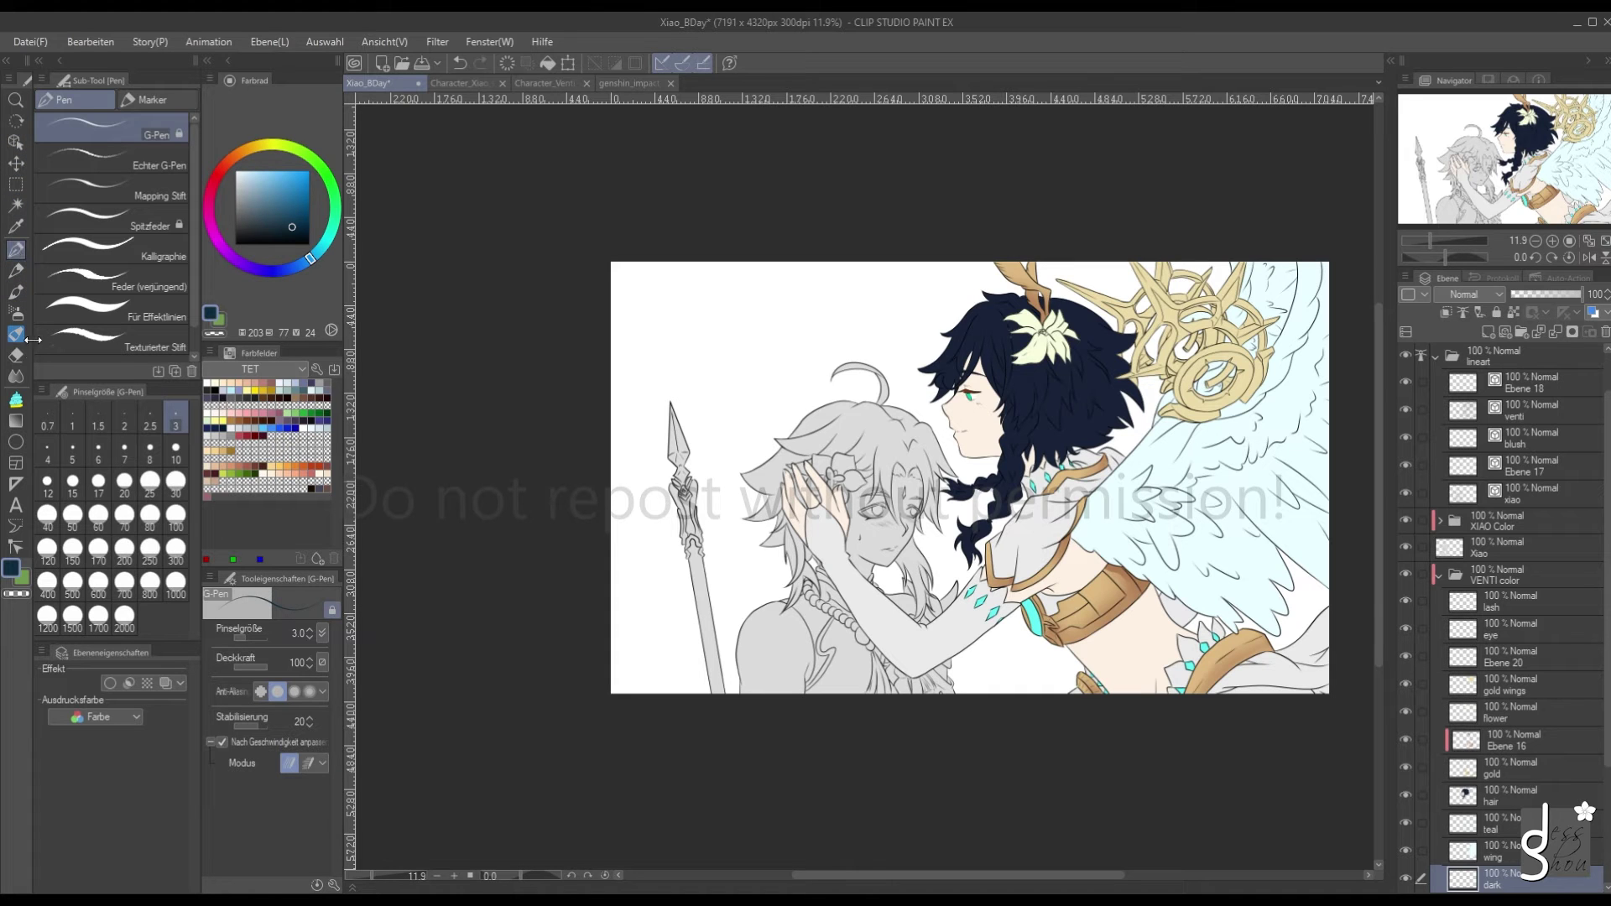
# Fill the small cape area at the lower-right corner of the illustration with dark blue and touch it up with the G-Pen at size 10
pyautogui.click(16, 400)
pyautogui.scroll(3, 1300, 671)
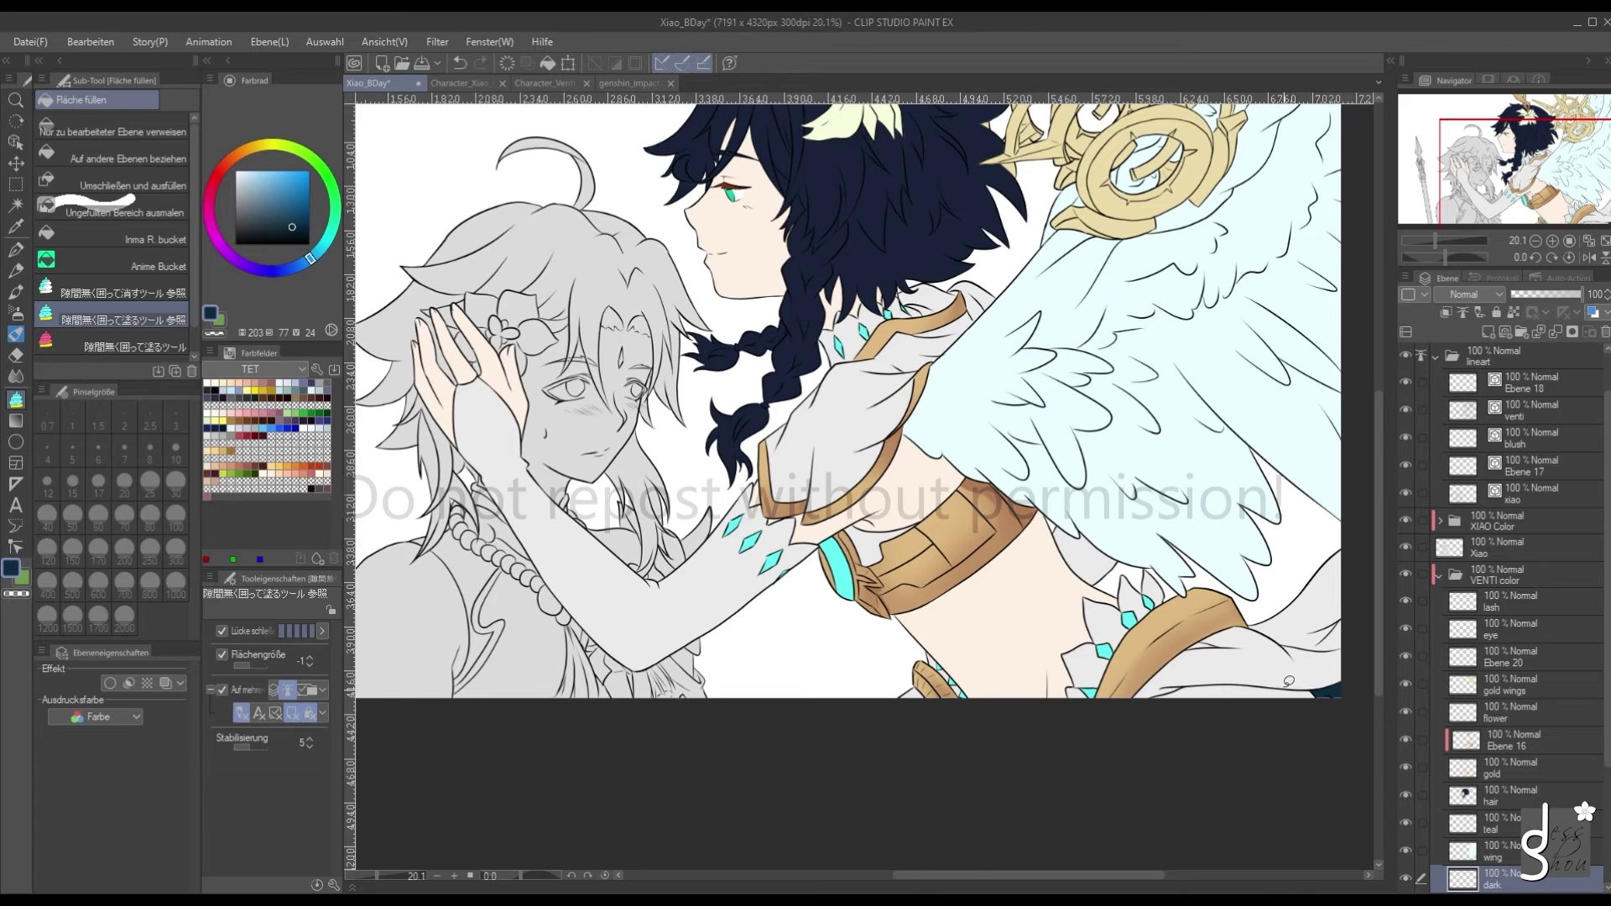
pyautogui.scroll(6, 1292, 684)
pyautogui.press('p')
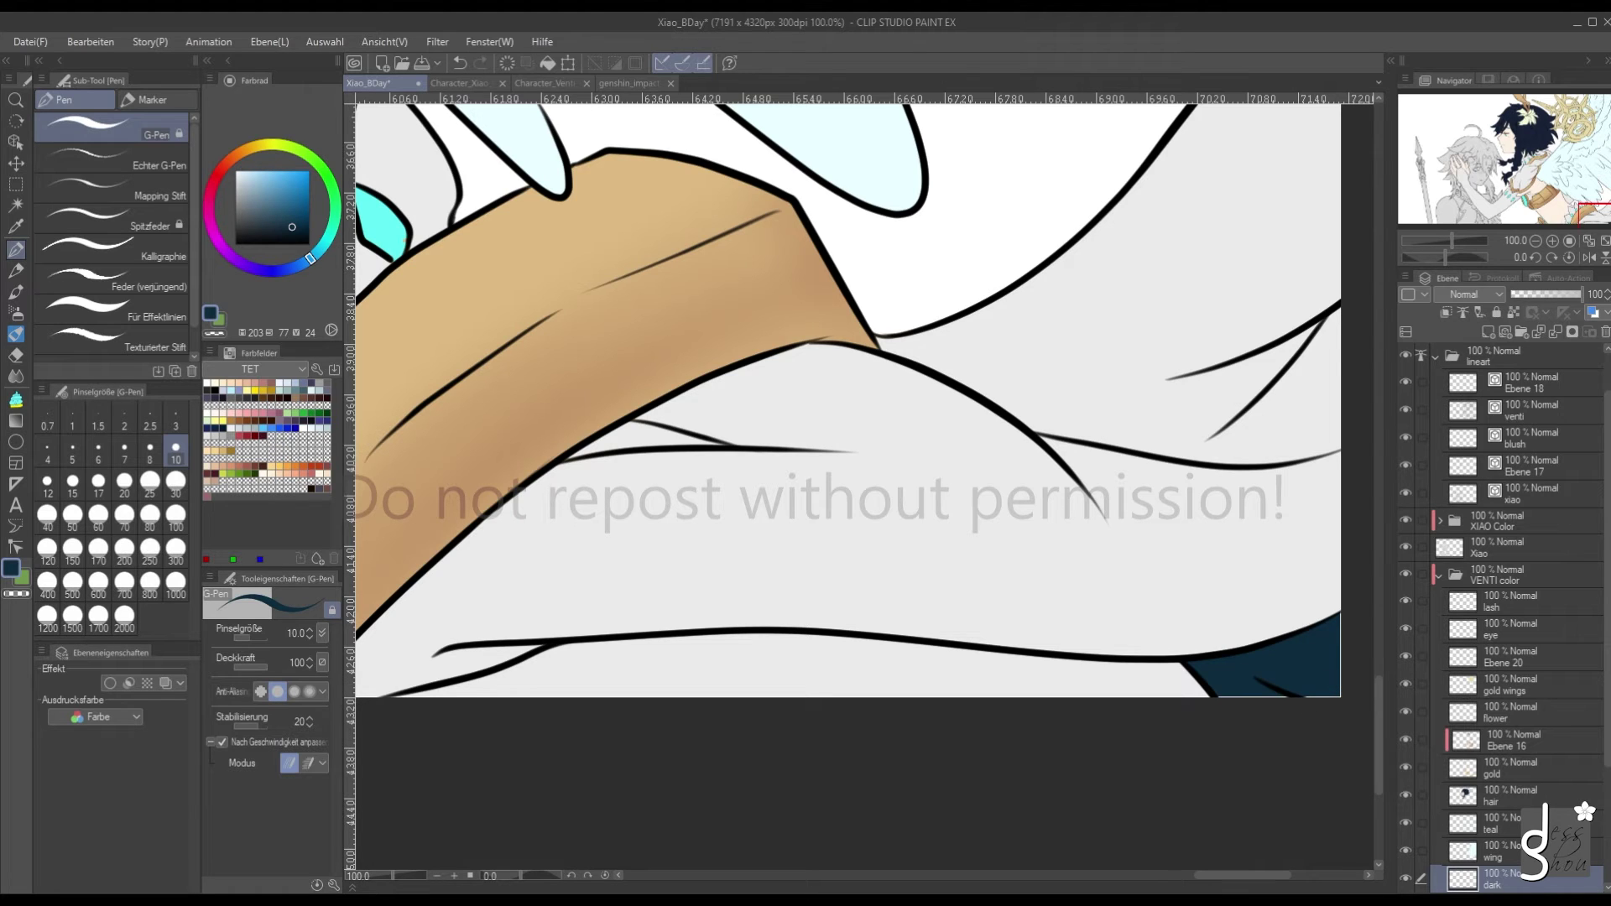
pyautogui.press('super+Down')
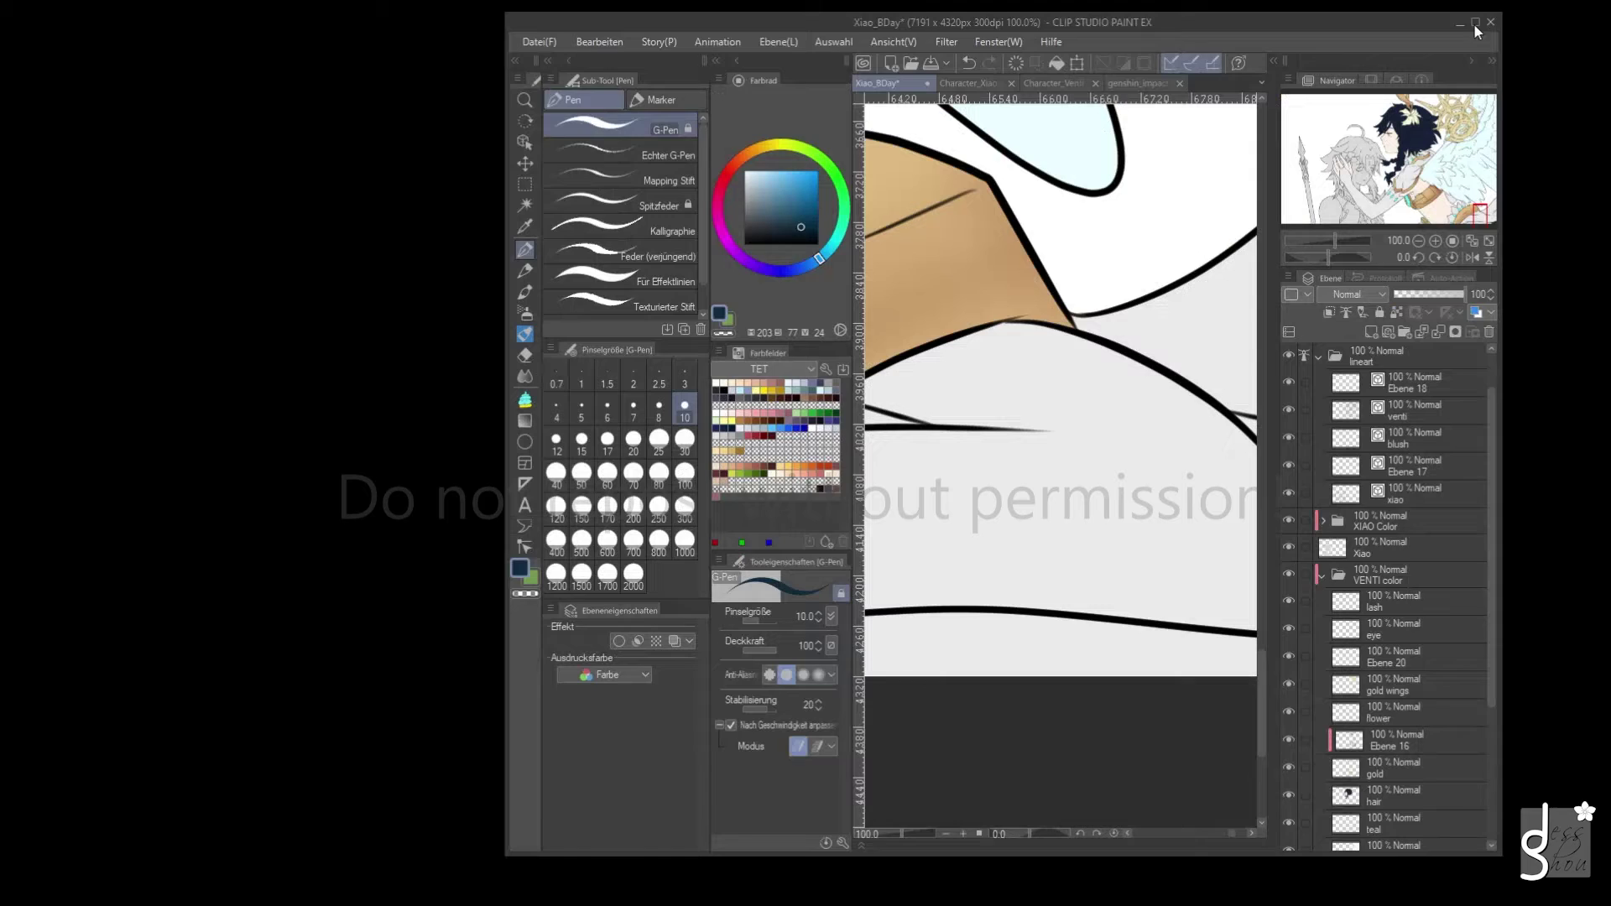
pyautogui.click(1476, 26)
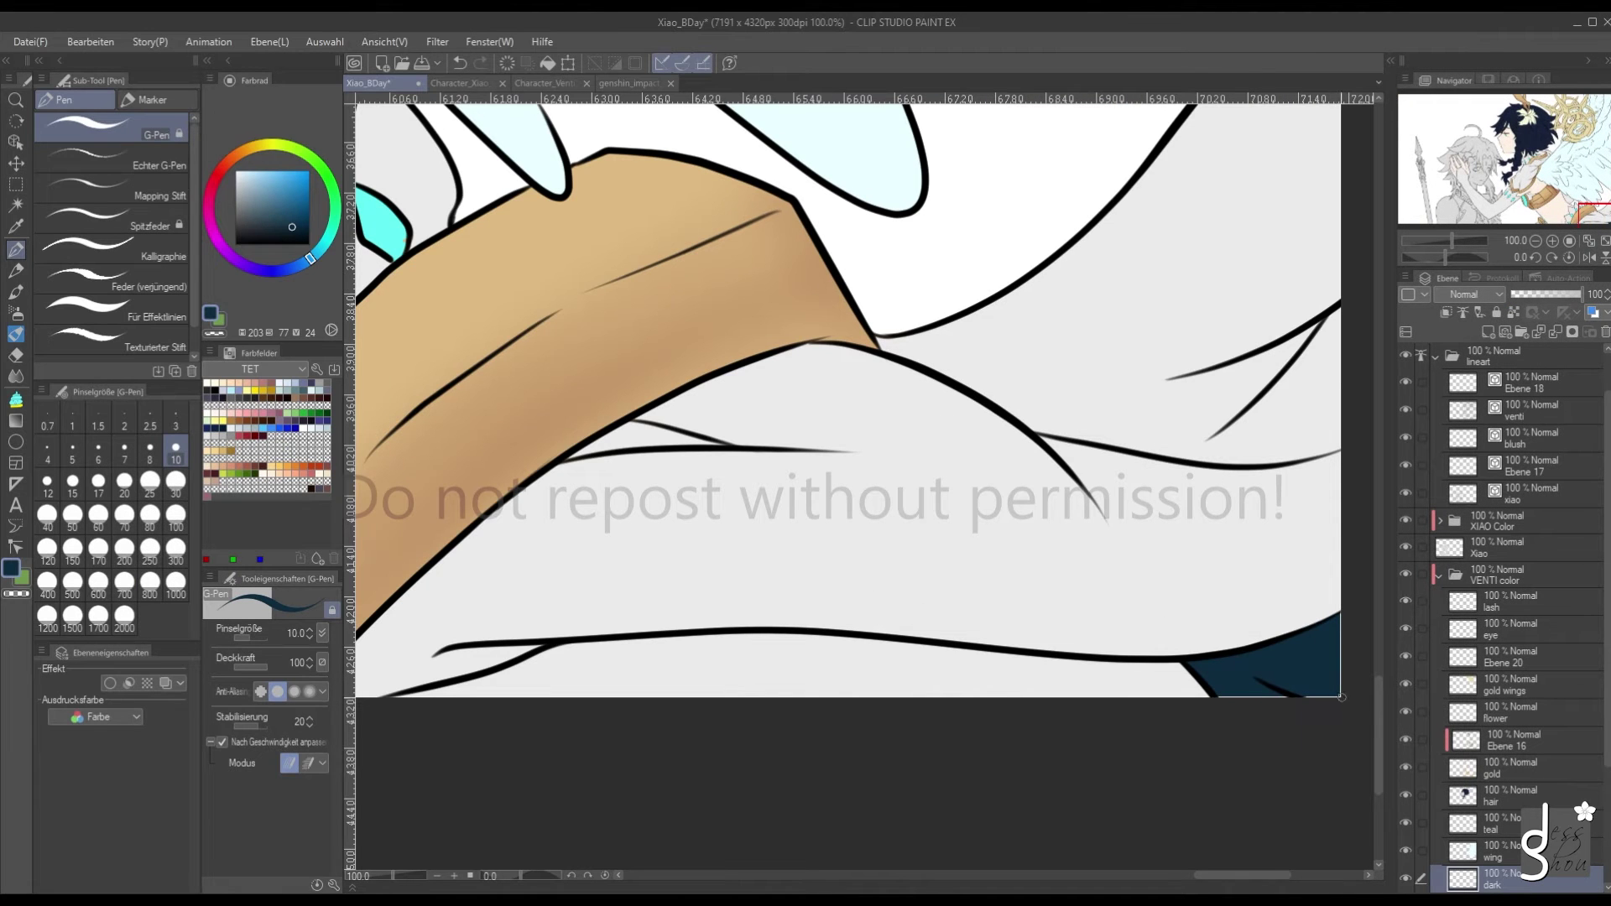
# Activate the Venti base layer, hide the skin layer, and sample the grey base color of the winged character's body
pyautogui.scroll(-2, 1338, 648)
pyautogui.scroll(-4, 1448, 825)
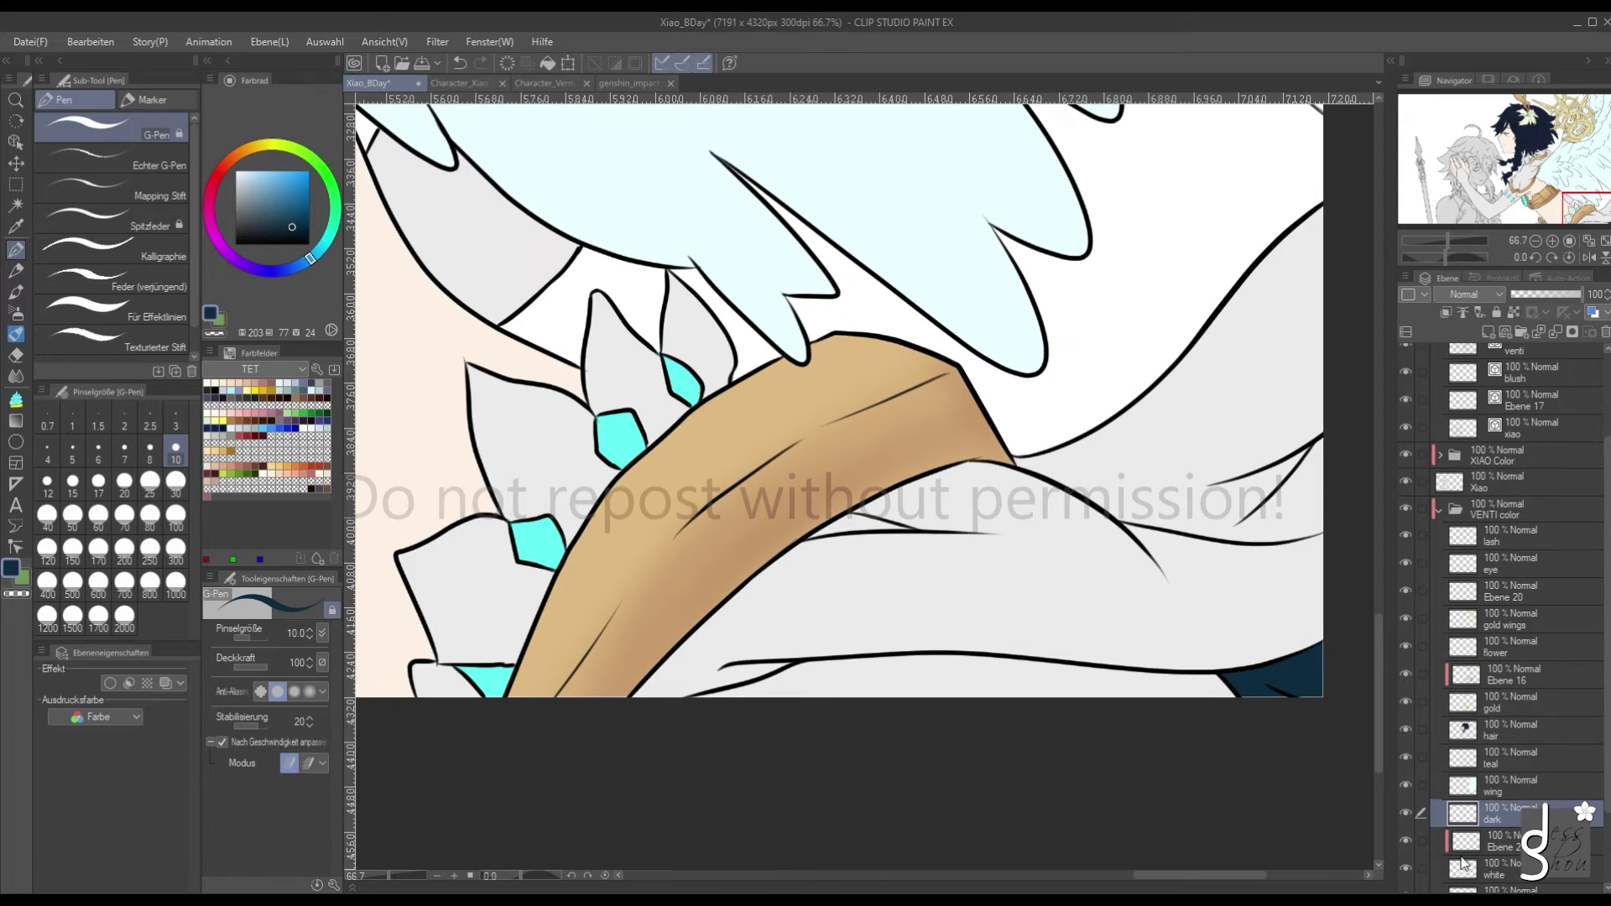
pyautogui.click(1447, 825)
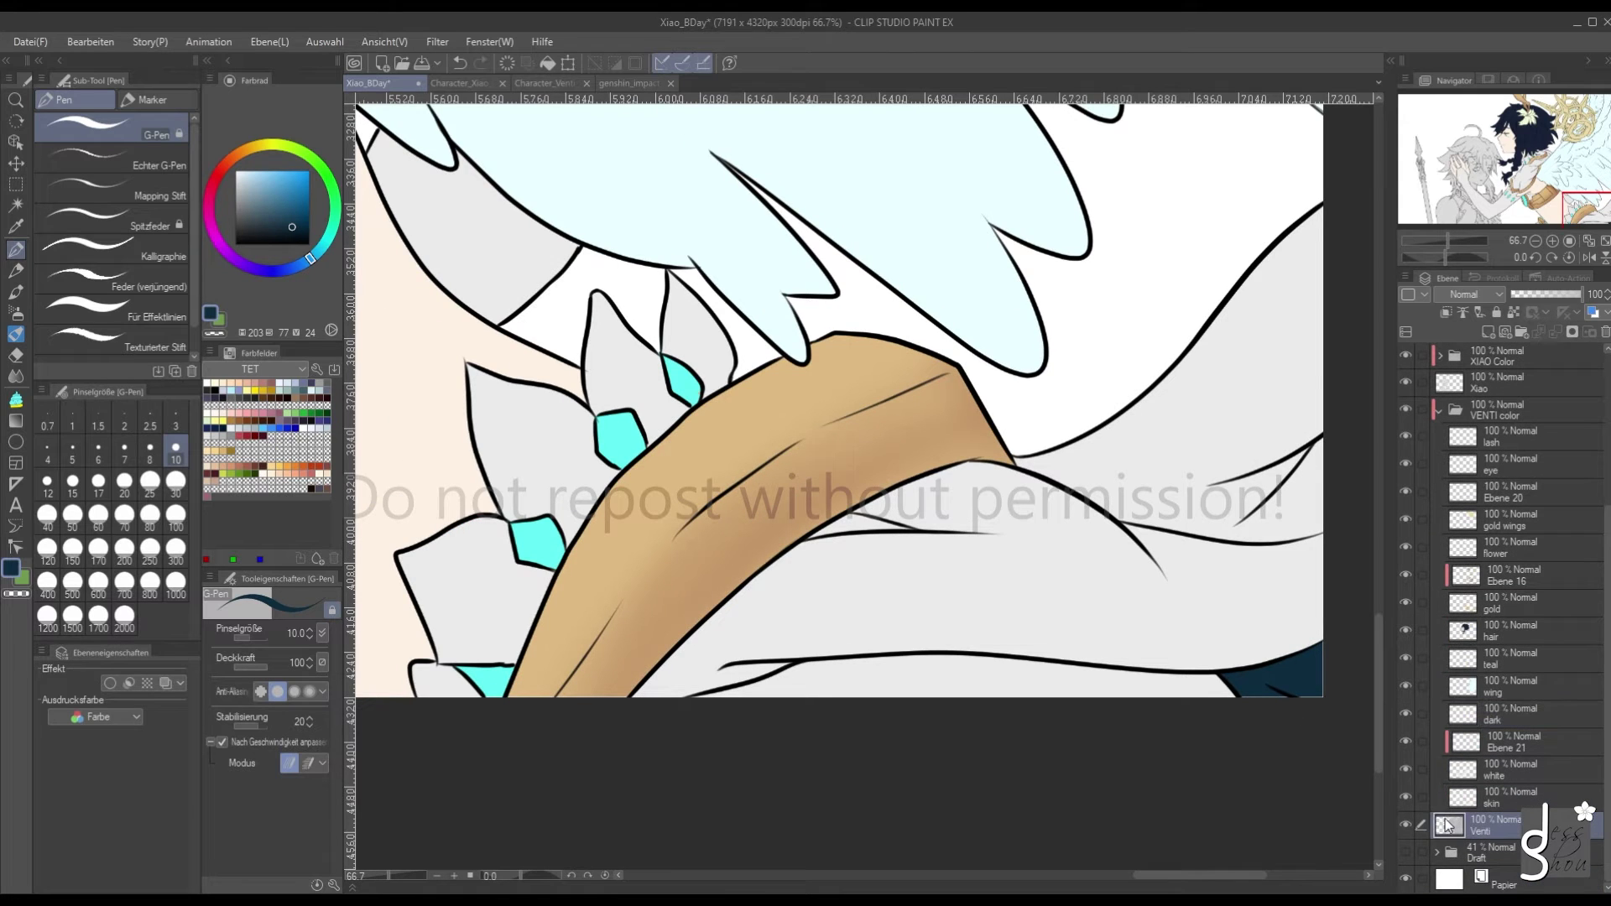
pyautogui.click(1406, 796)
pyautogui.keyDown('alt'); pyautogui.click(413, 366); pyautogui.keyUp('alt')
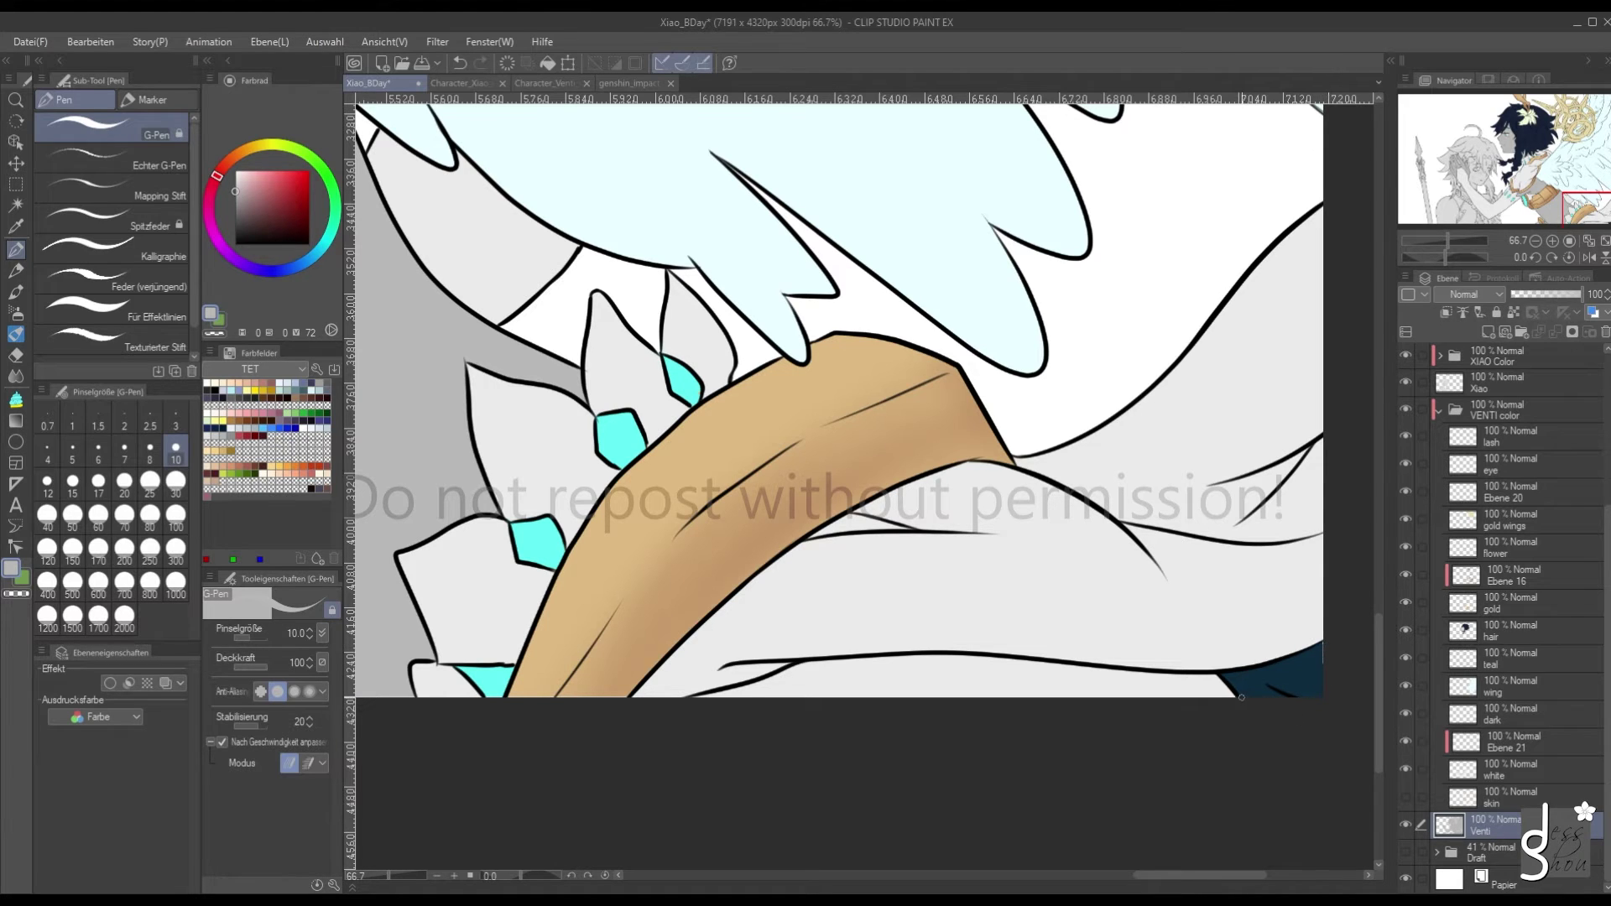
# Touch up the grey base along the right canvas edge beside the cape with the G-Pen and enlarge the brush to 30
pyautogui.moveTo(1327, 643); pyautogui.dragTo(1323, 590)
pyautogui.moveTo(1323, 531); pyautogui.dragTo(1321, 486)
pyautogui.press(']')
pyautogui.press(']')
pyautogui.press(']')
pyautogui.press(']')
pyautogui.press(']')
pyautogui.press(']')
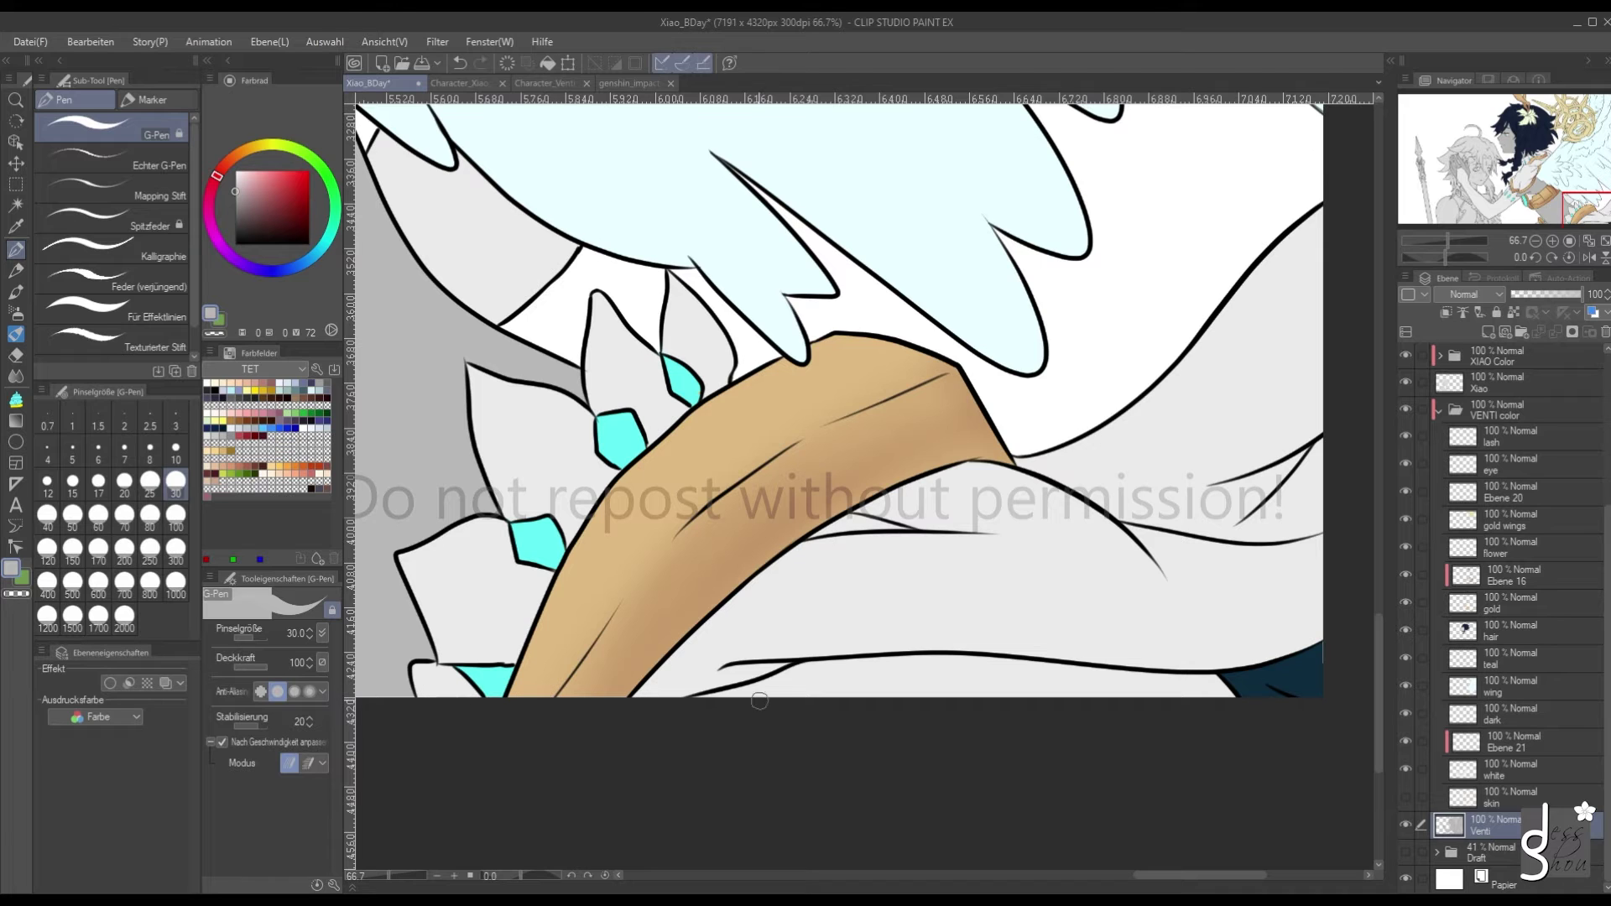
# Examine the winged character's base color along the canvas edges around the belt, wings, halo and antlers for gaps
pyautogui.scroll(-5, 587, 648)
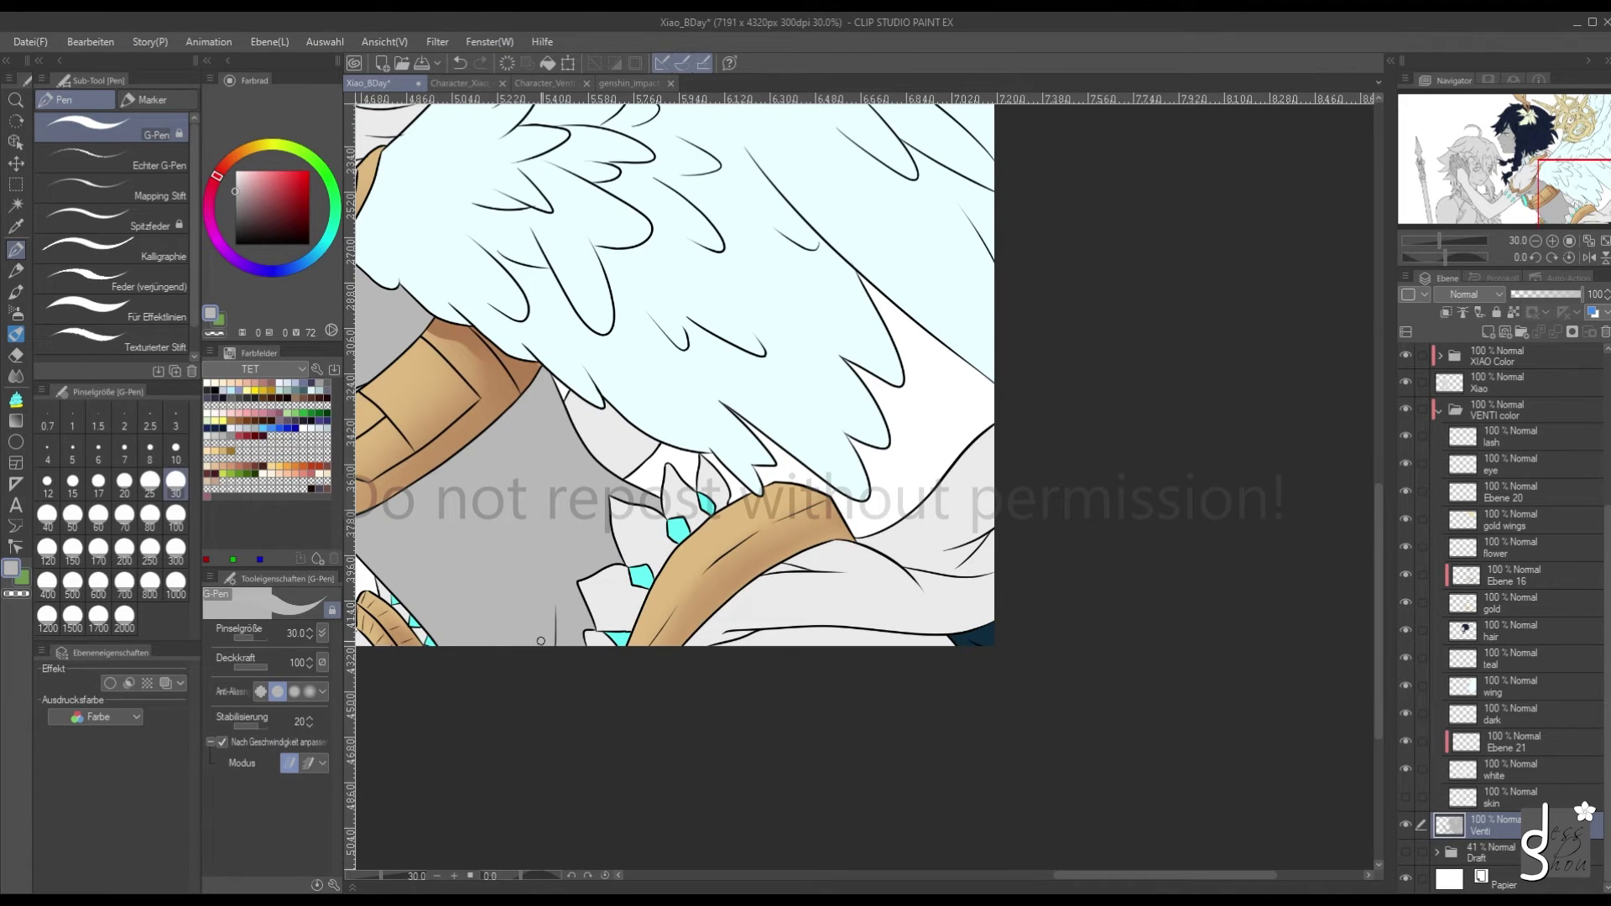
pyautogui.scroll(5, 580, 628)
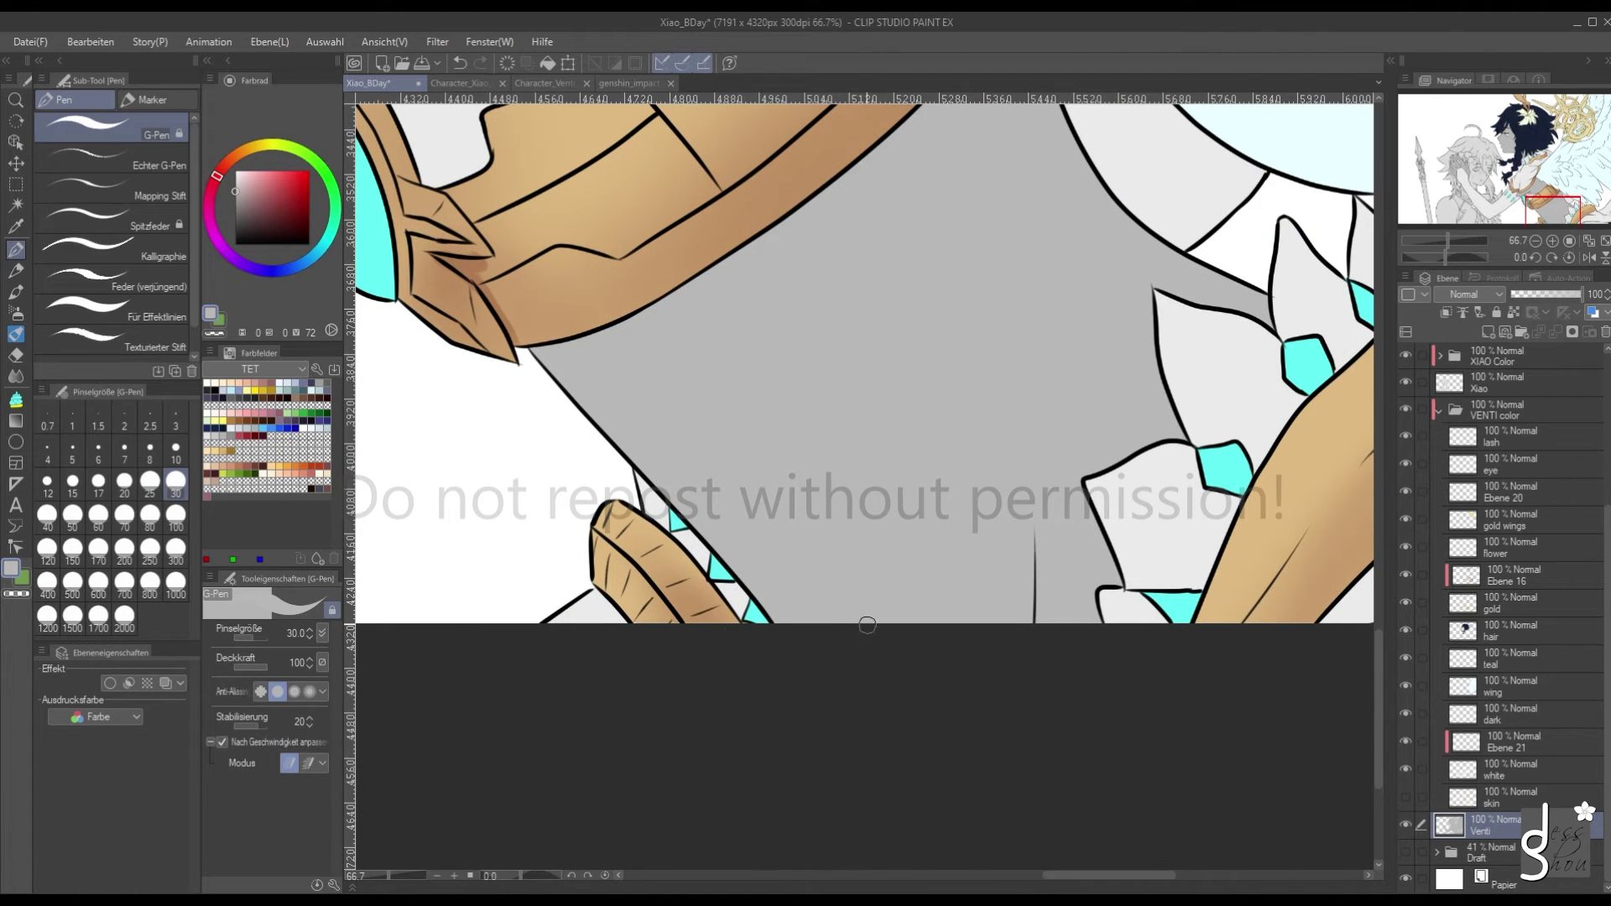
pyautogui.scroll(-2, 1082, 654)
pyautogui.scroll(-3, 1083, 654)
pyautogui.scroll(3, 1082, 587)
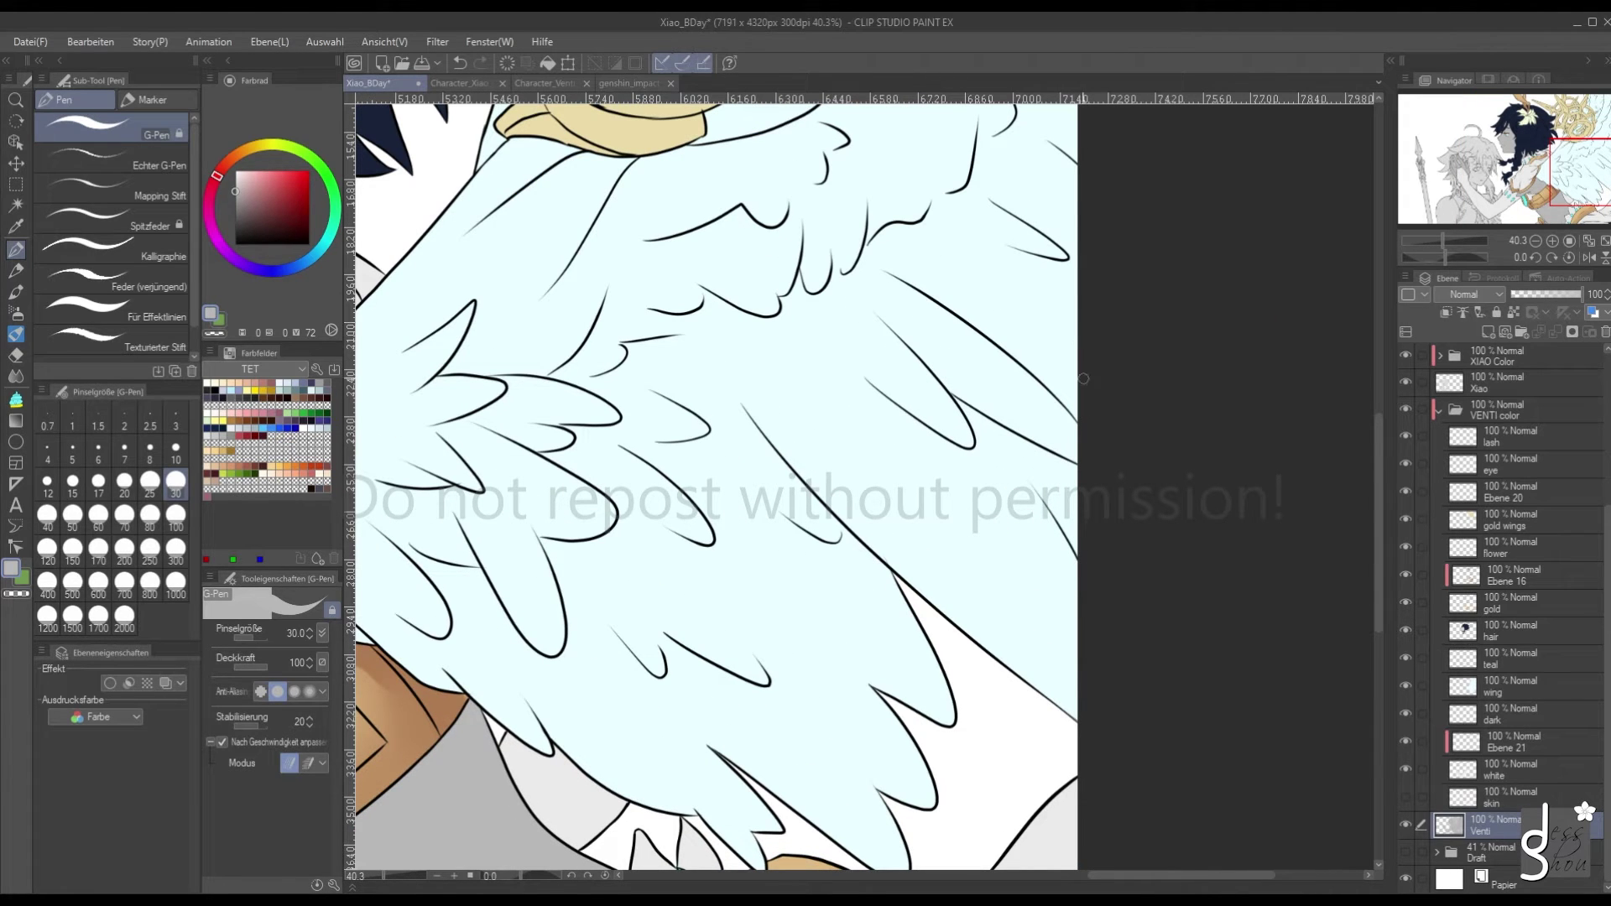
pyautogui.scroll(-5, 1068, 372)
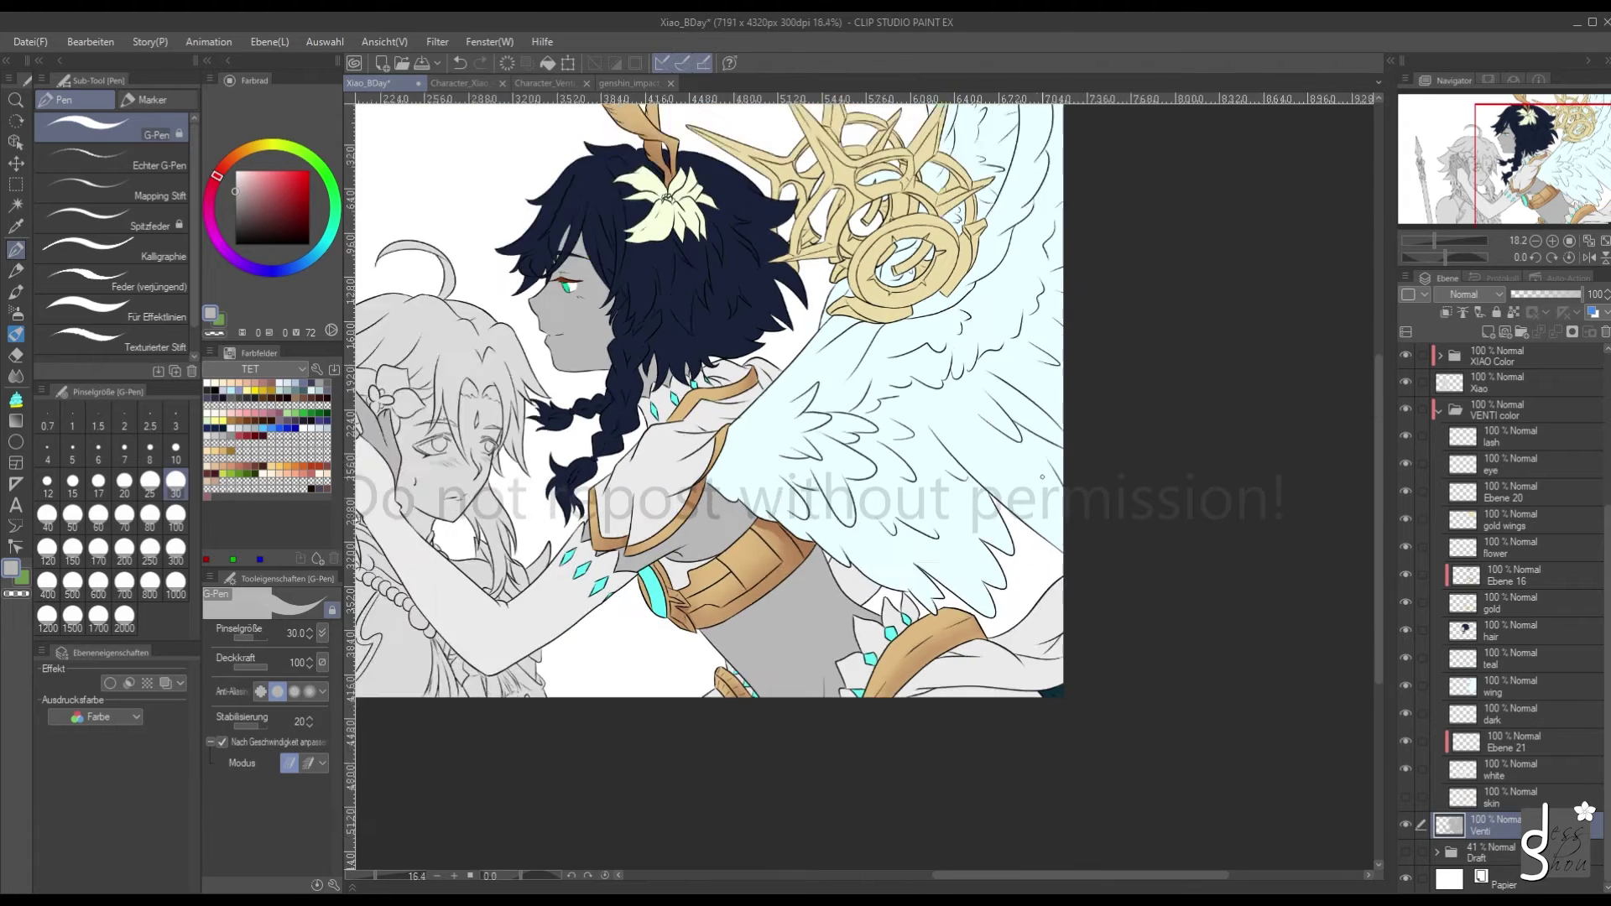
pyautogui.scroll(2, 1057, 333)
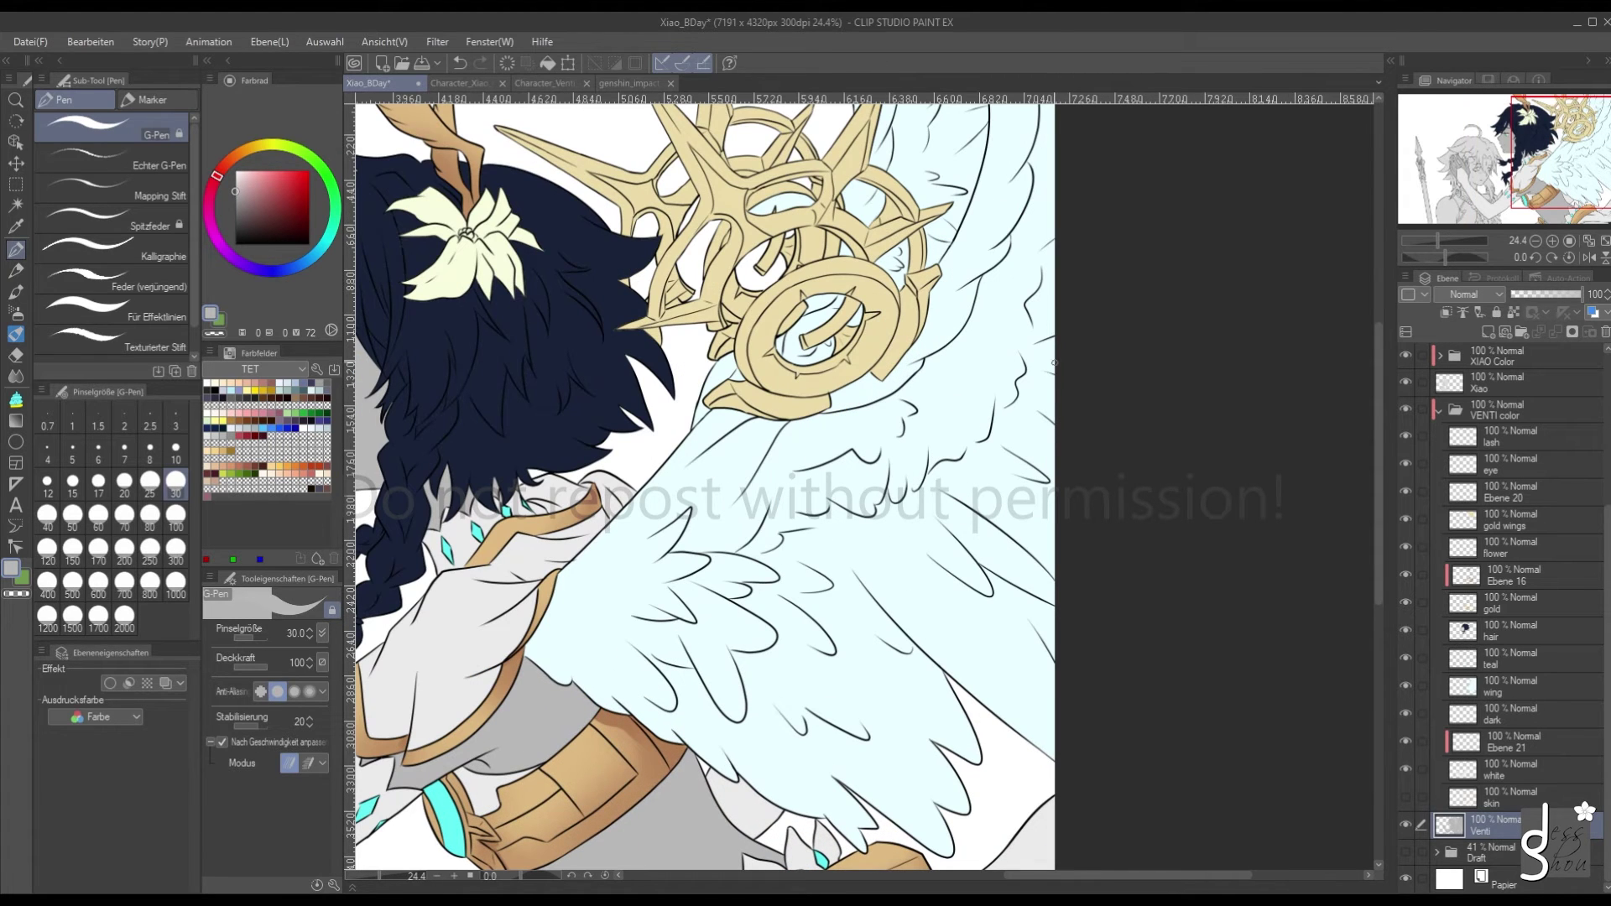
pyautogui.scroll(-2, 1062, 228)
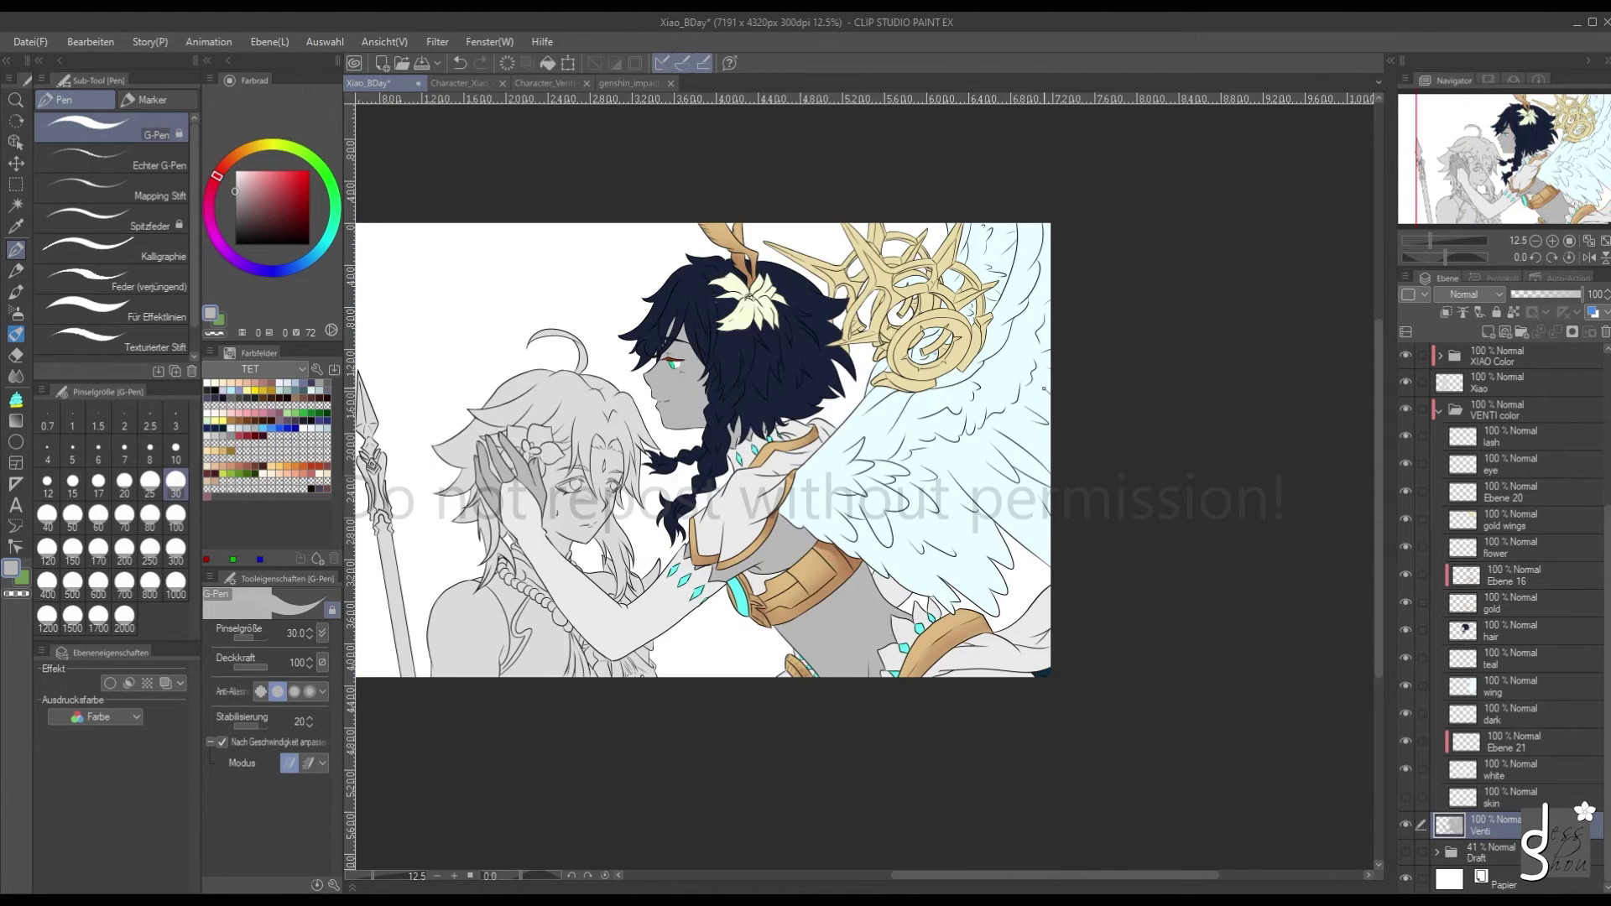
pyautogui.scroll(4, 1053, 248)
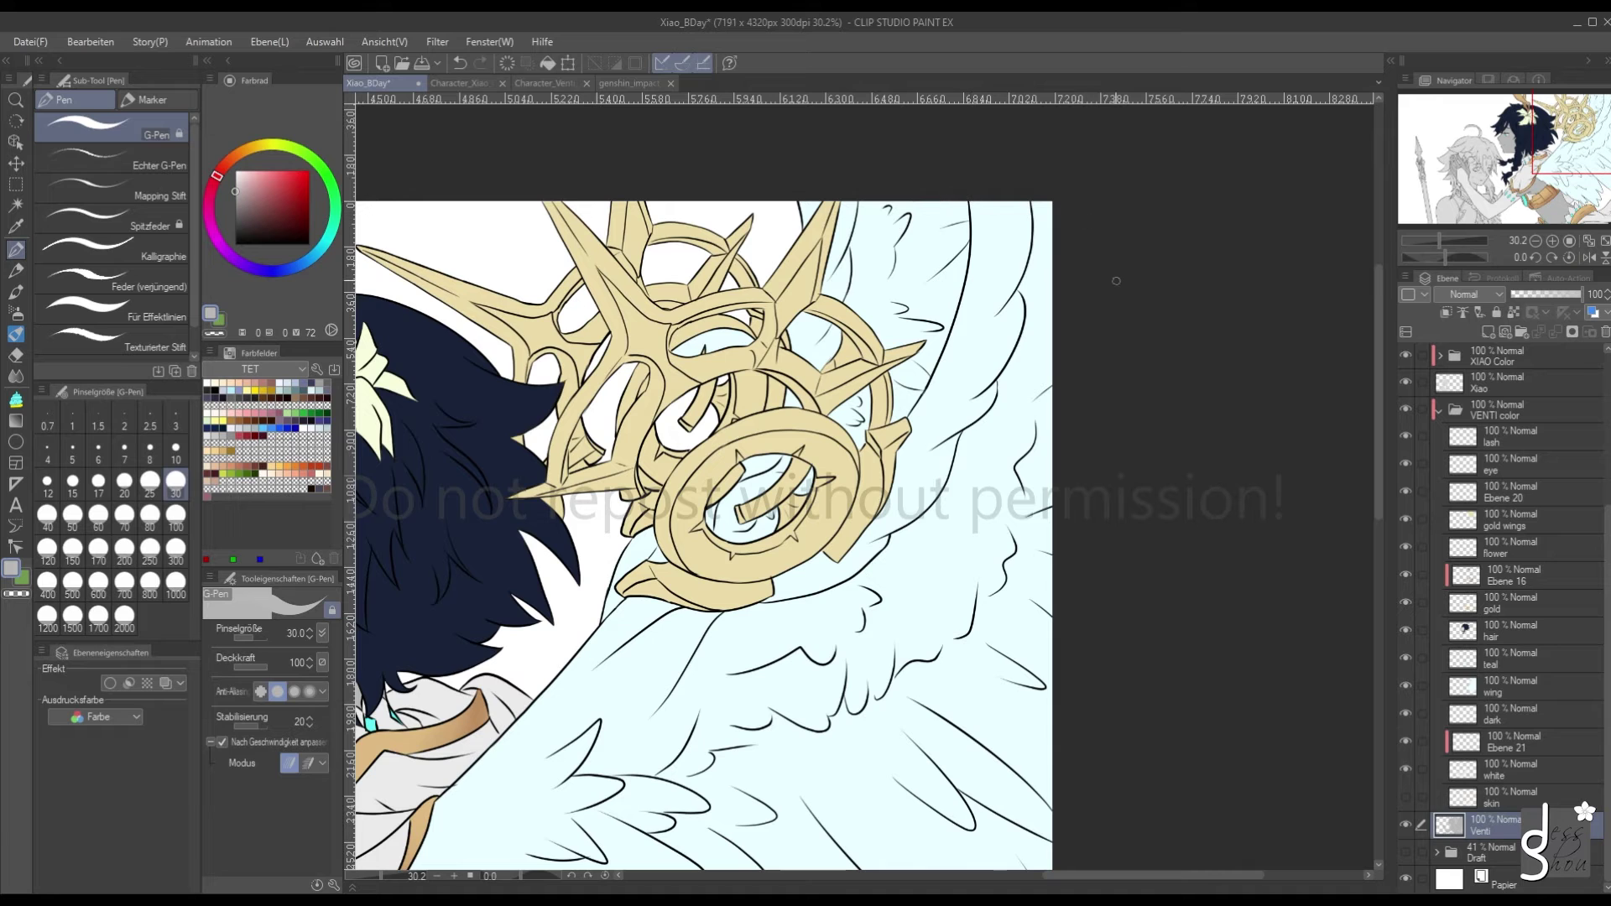
pyautogui.scroll(4, 551, 199)
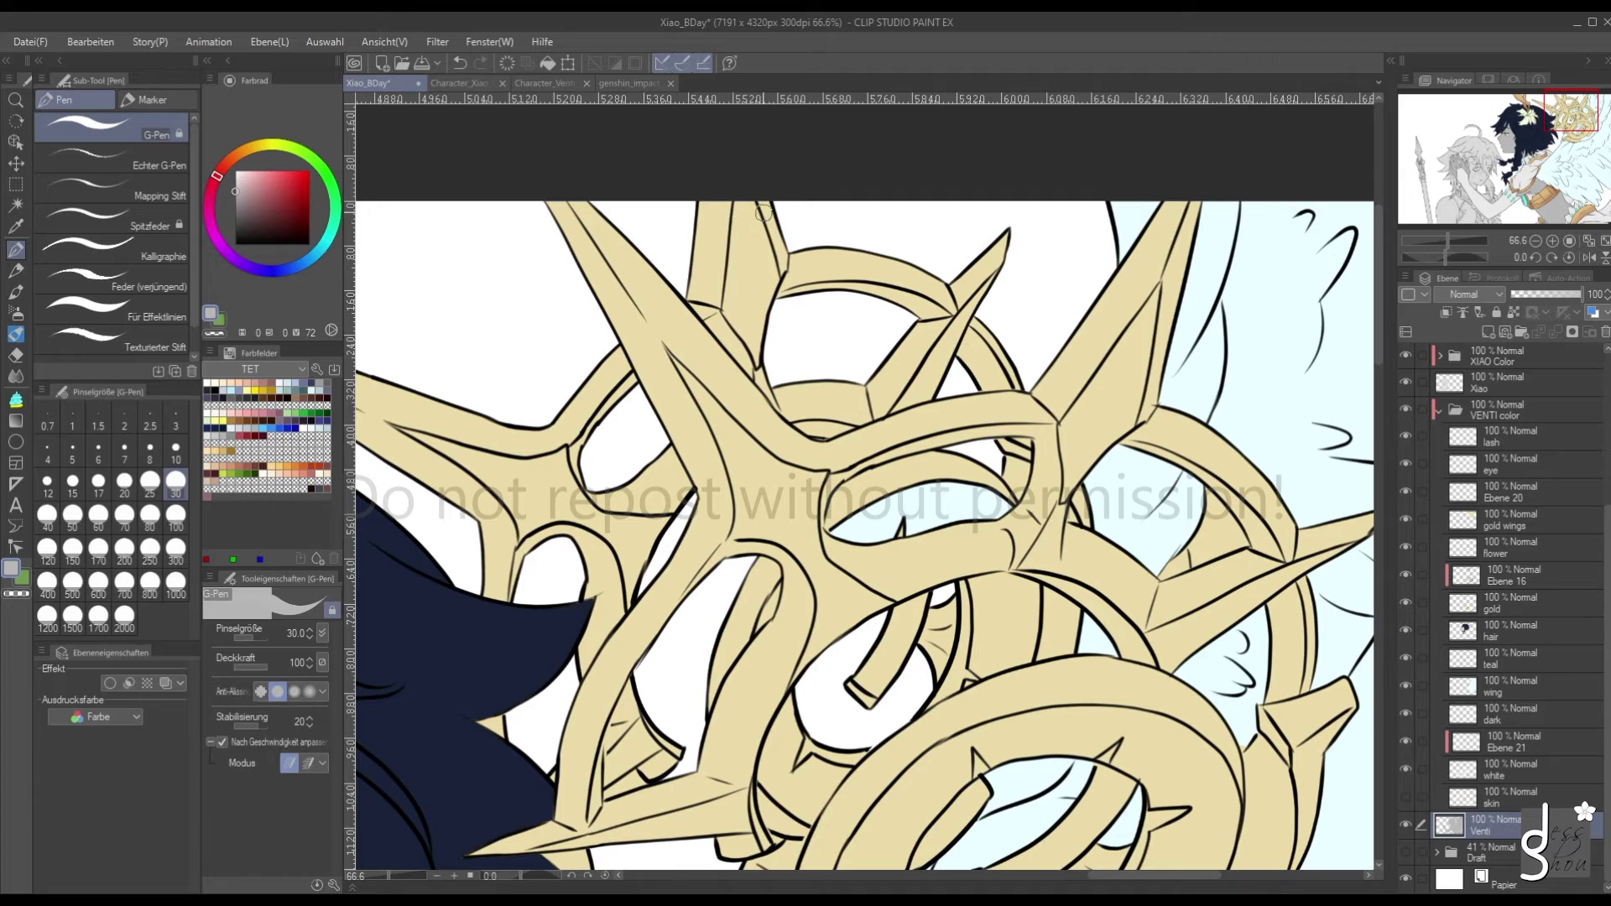
pyautogui.scroll(-3, 760, 209)
pyautogui.scroll(3, 441, 252)
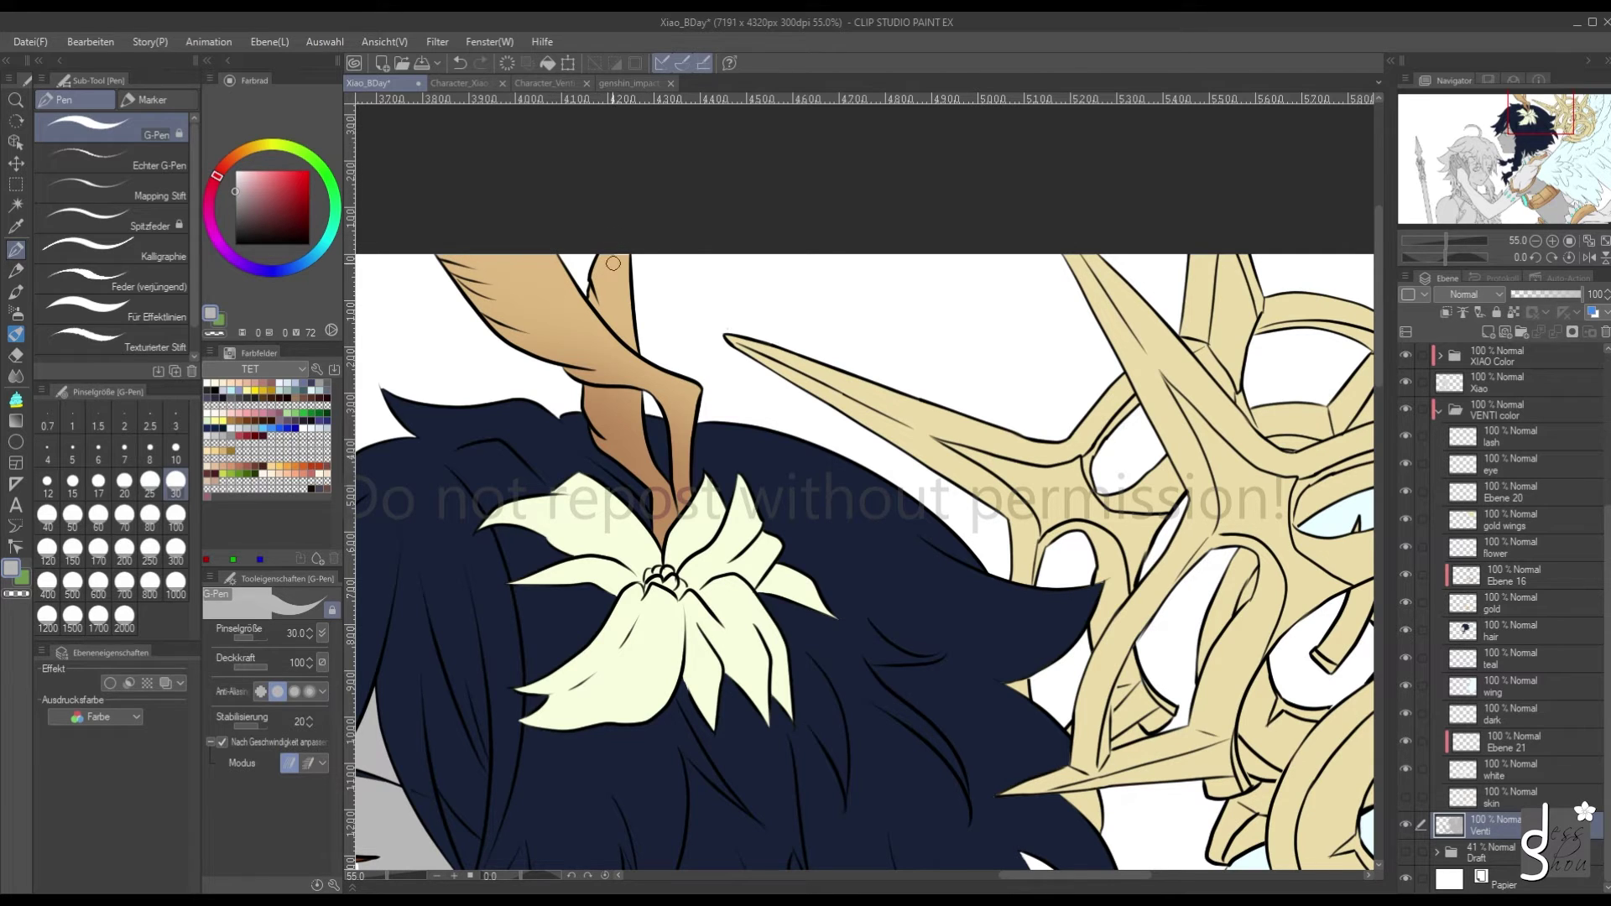
pyautogui.scroll(-10, 606, 161)
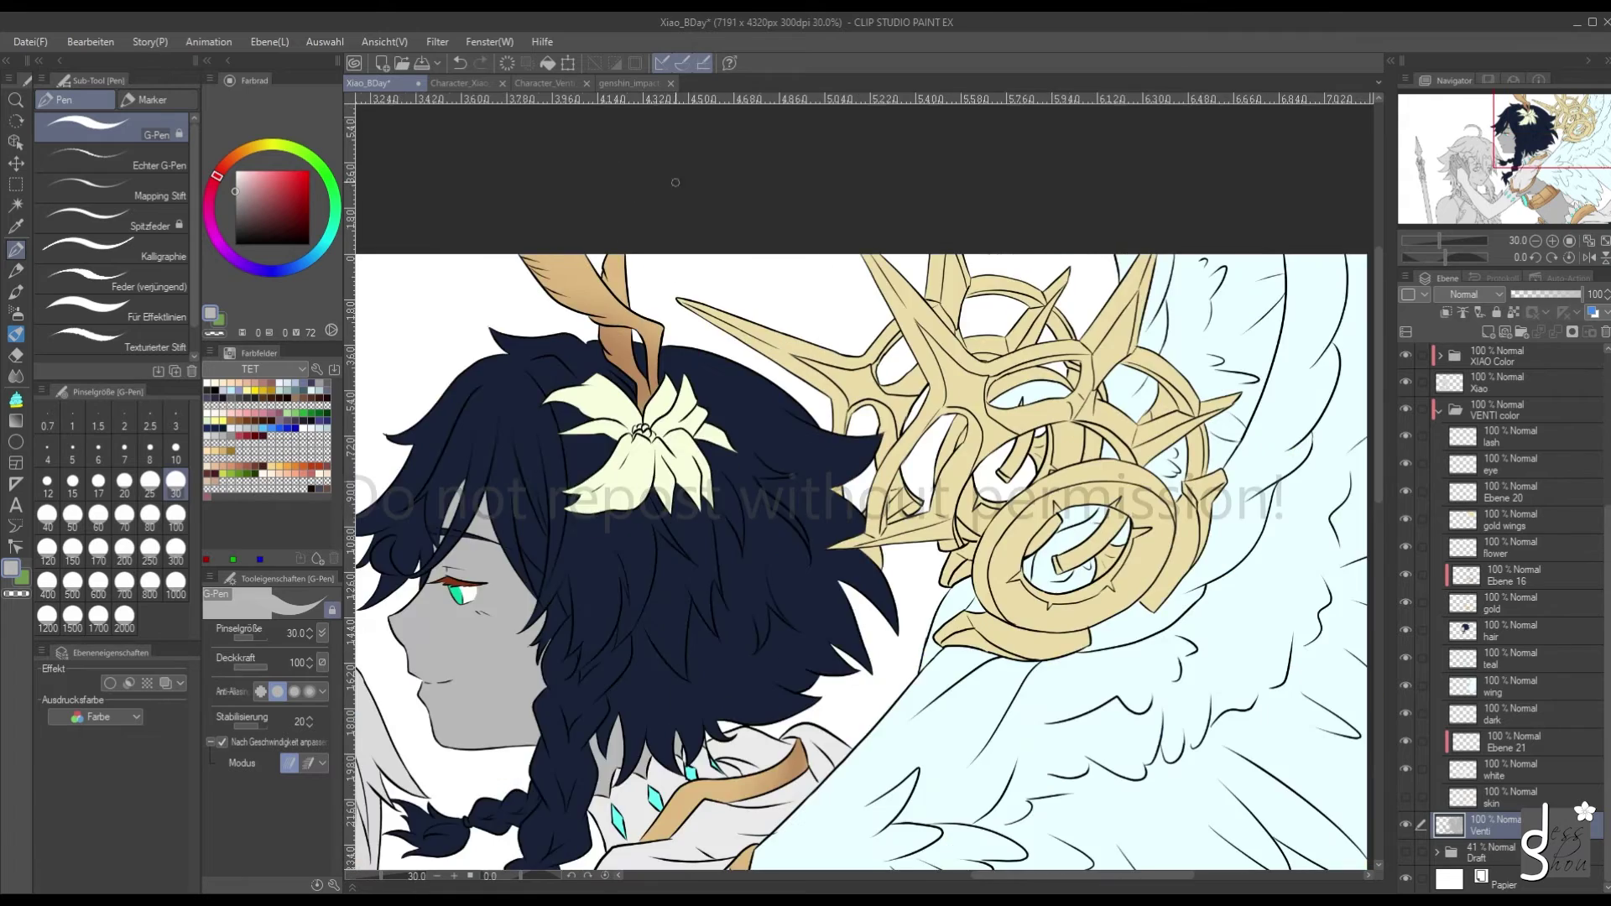
pyautogui.scroll(4, 571, 487)
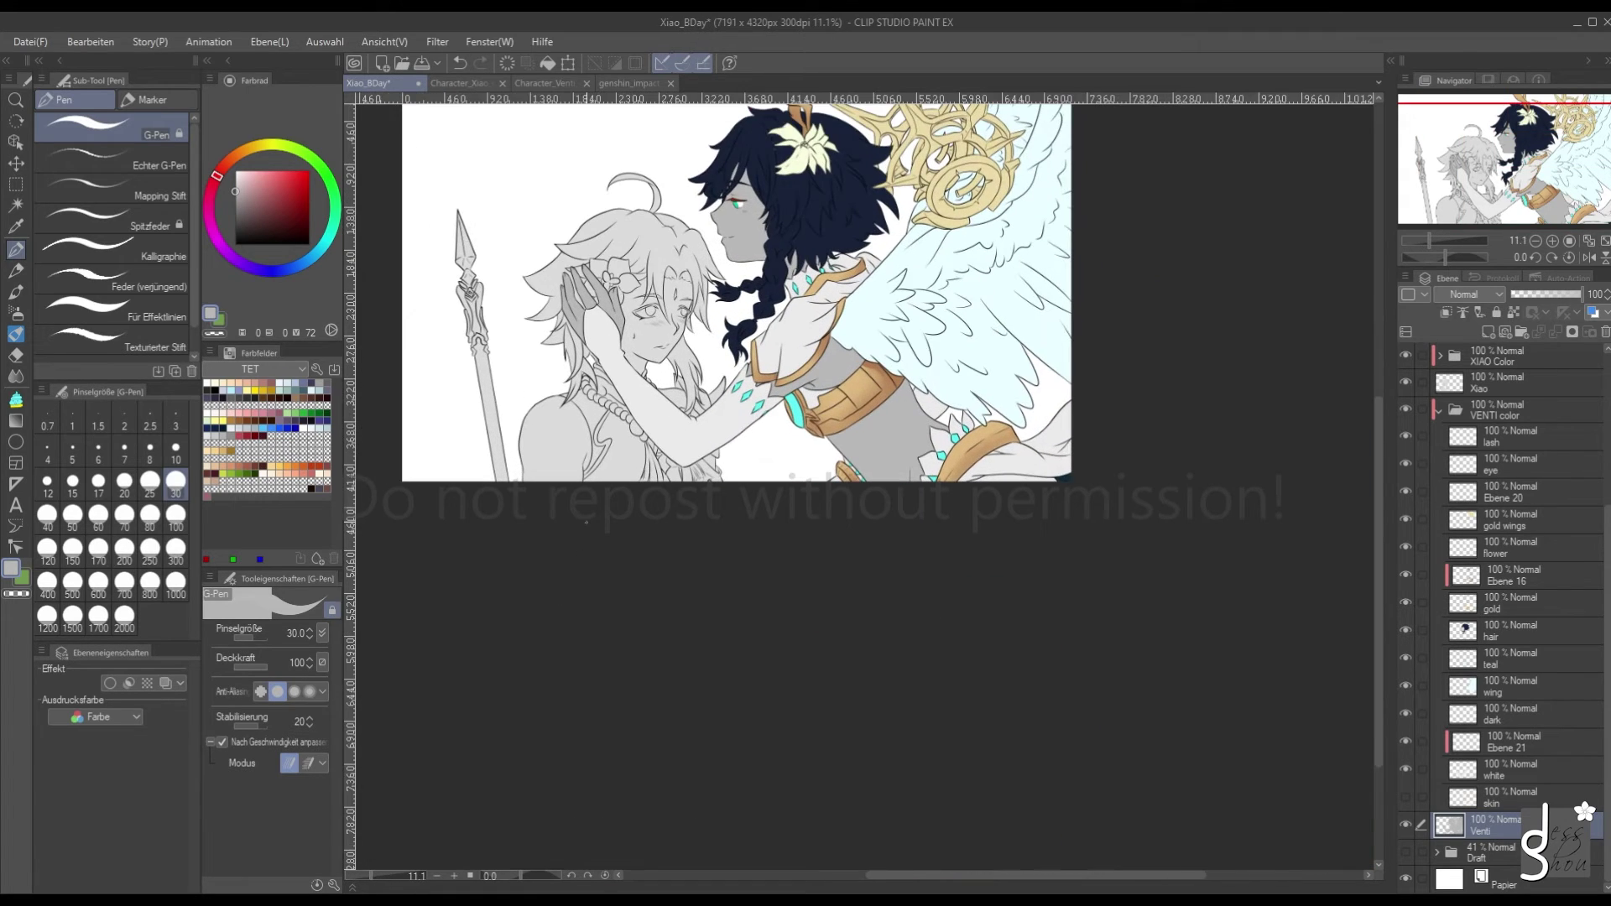
# Show the skin layer again and bring the whole illustration into view
pyautogui.click(1405, 797)
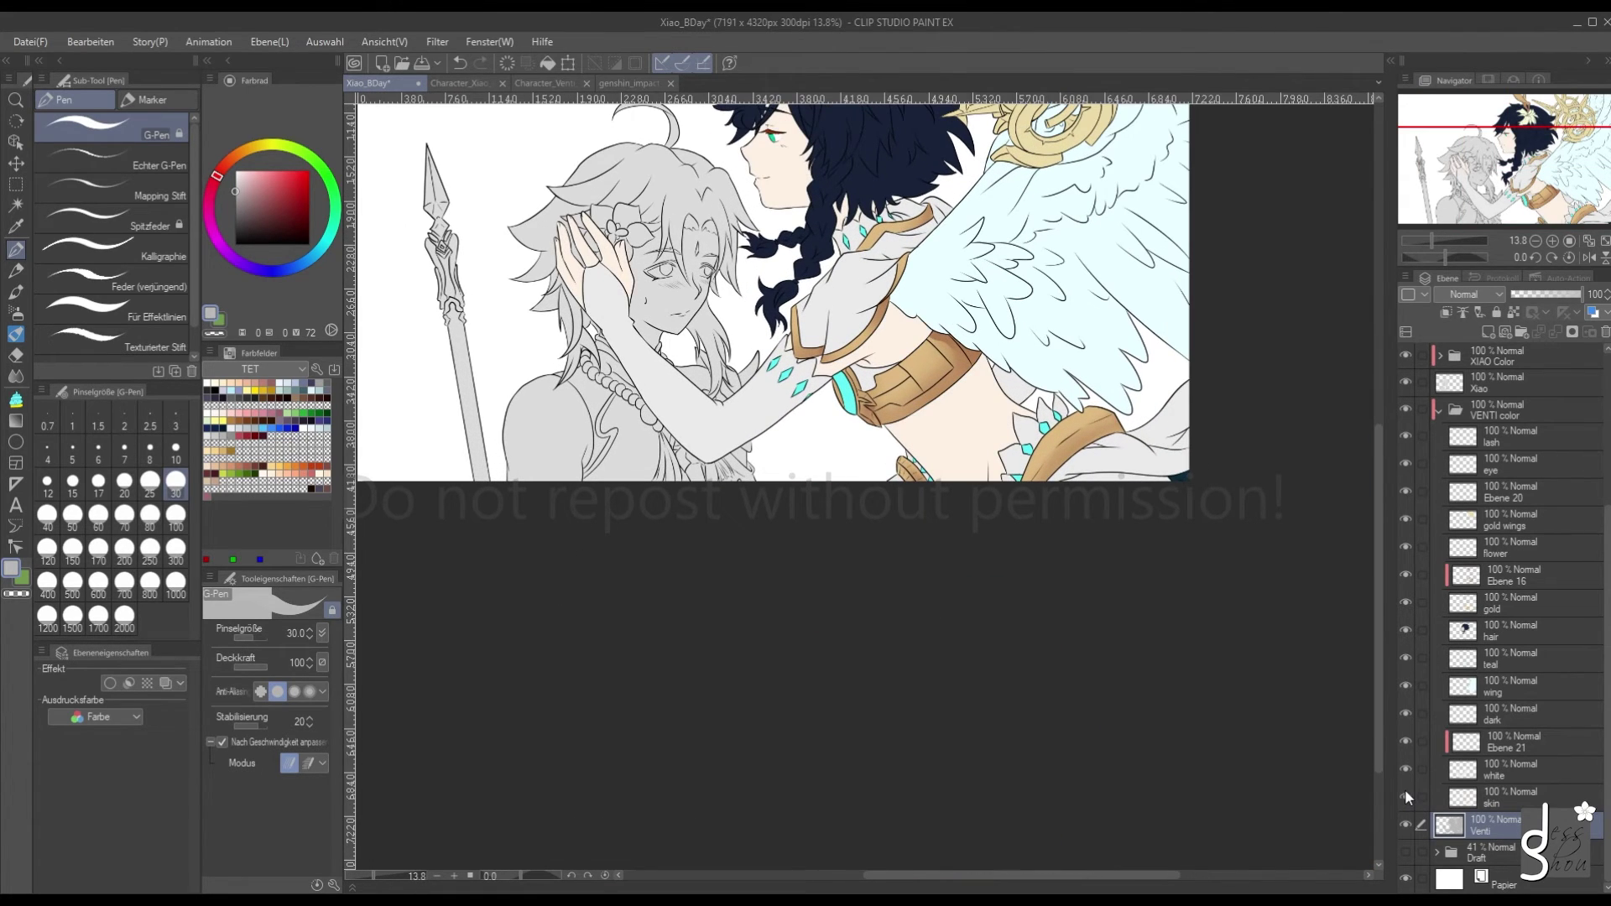
pyautogui.scroll(3, 1190, 482)
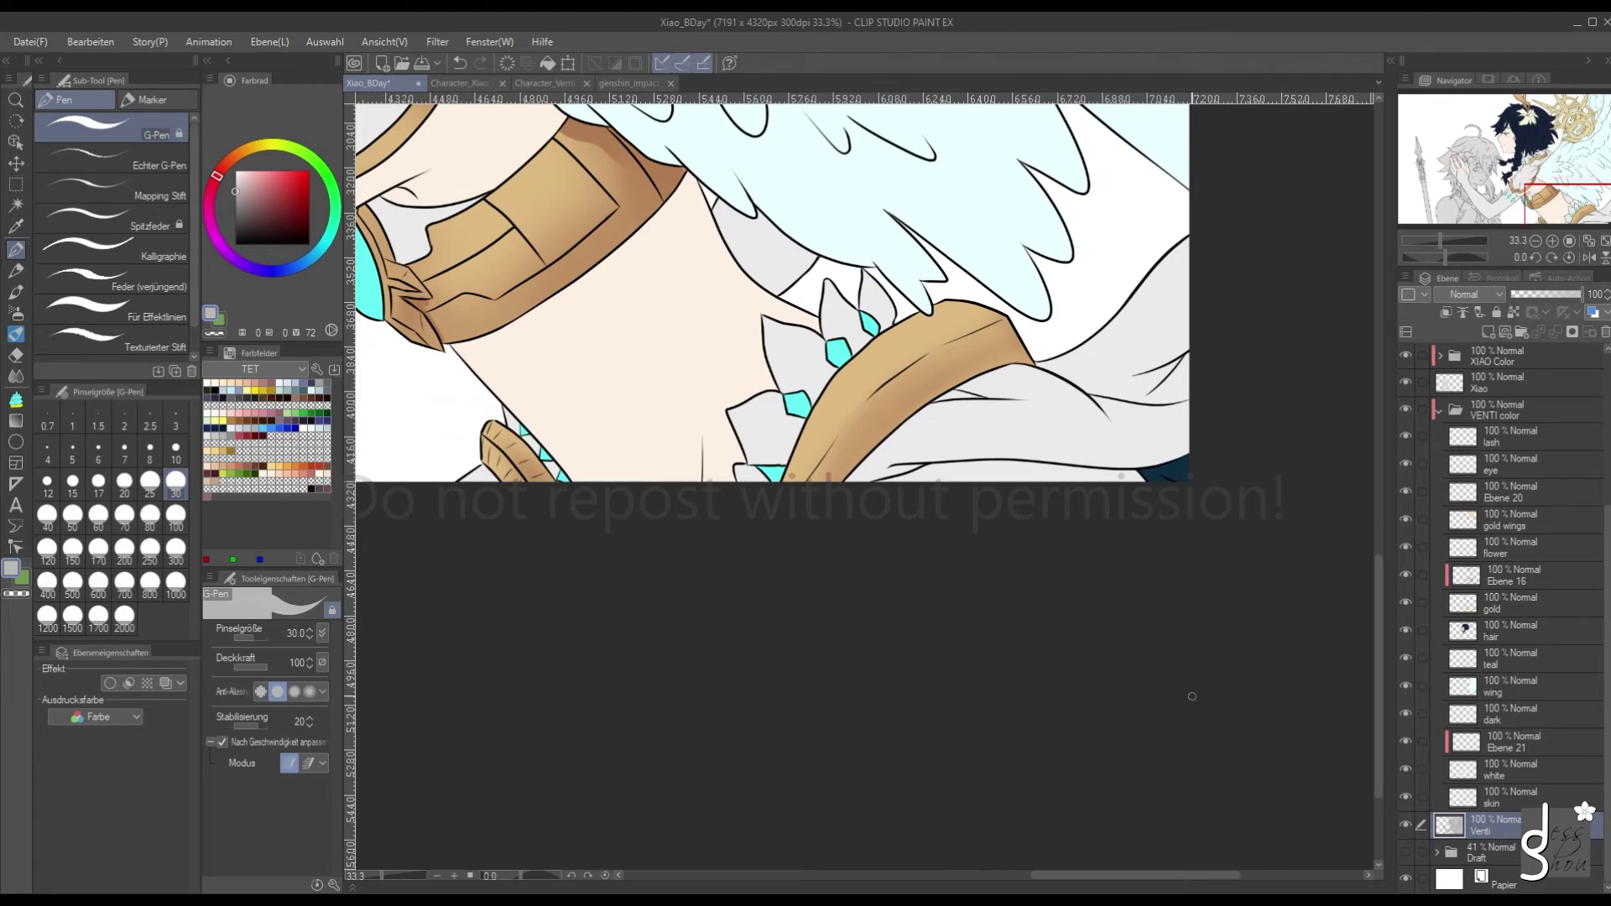
pyautogui.scroll(-4, 1168, 740)
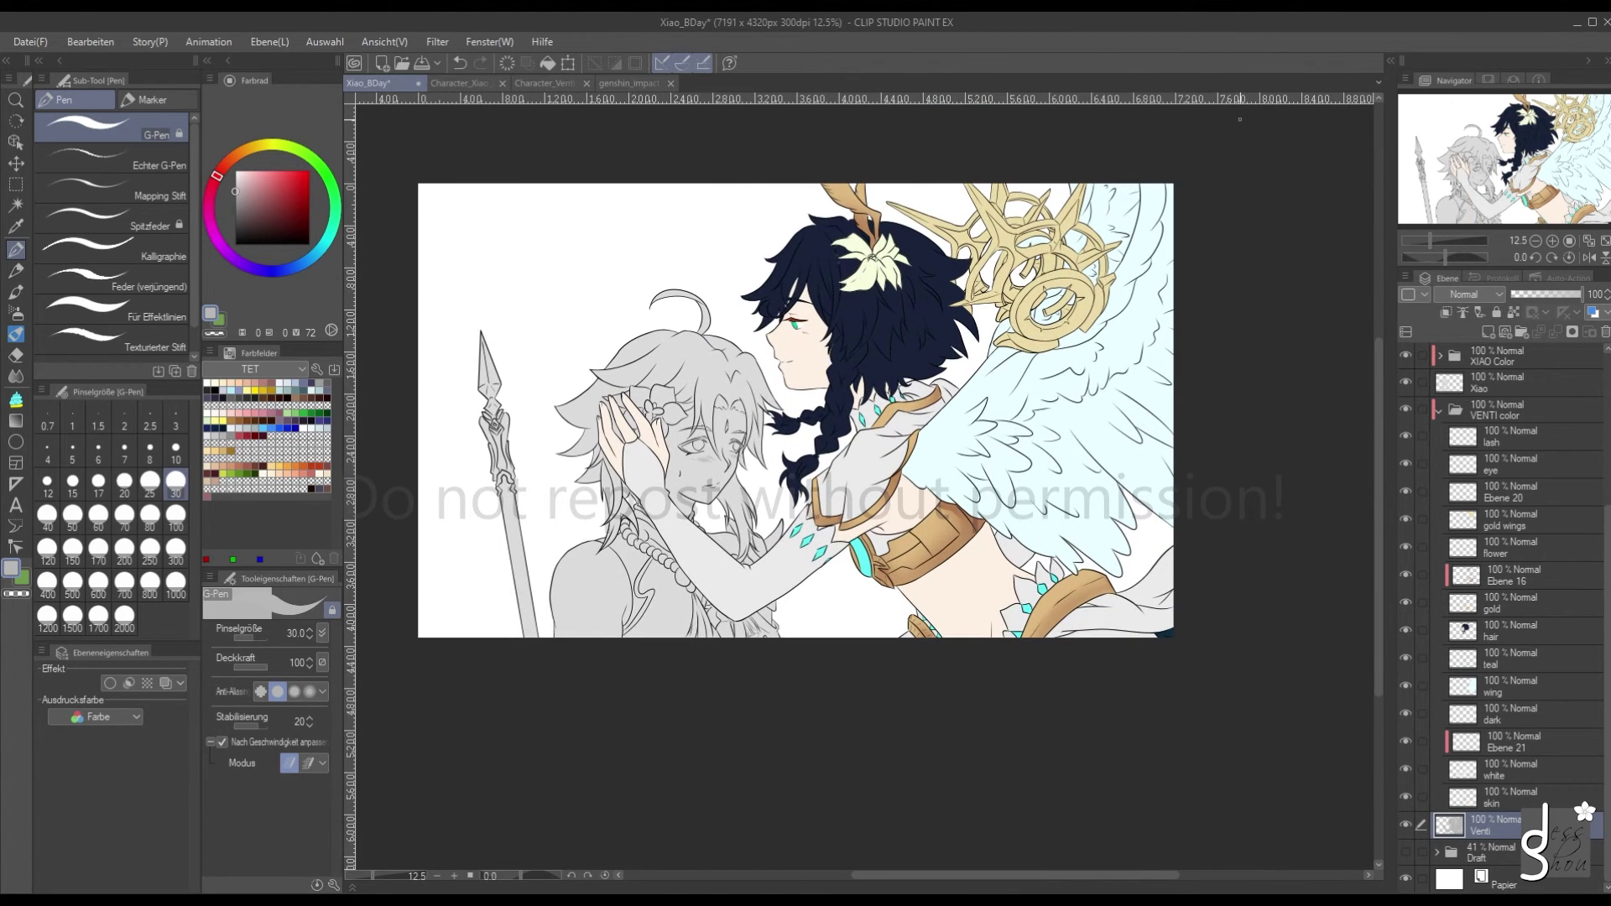
pyautogui.moveTo(908, 876); pyautogui.dragTo(866, 876)
pyautogui.scroll(1, 866, 860)
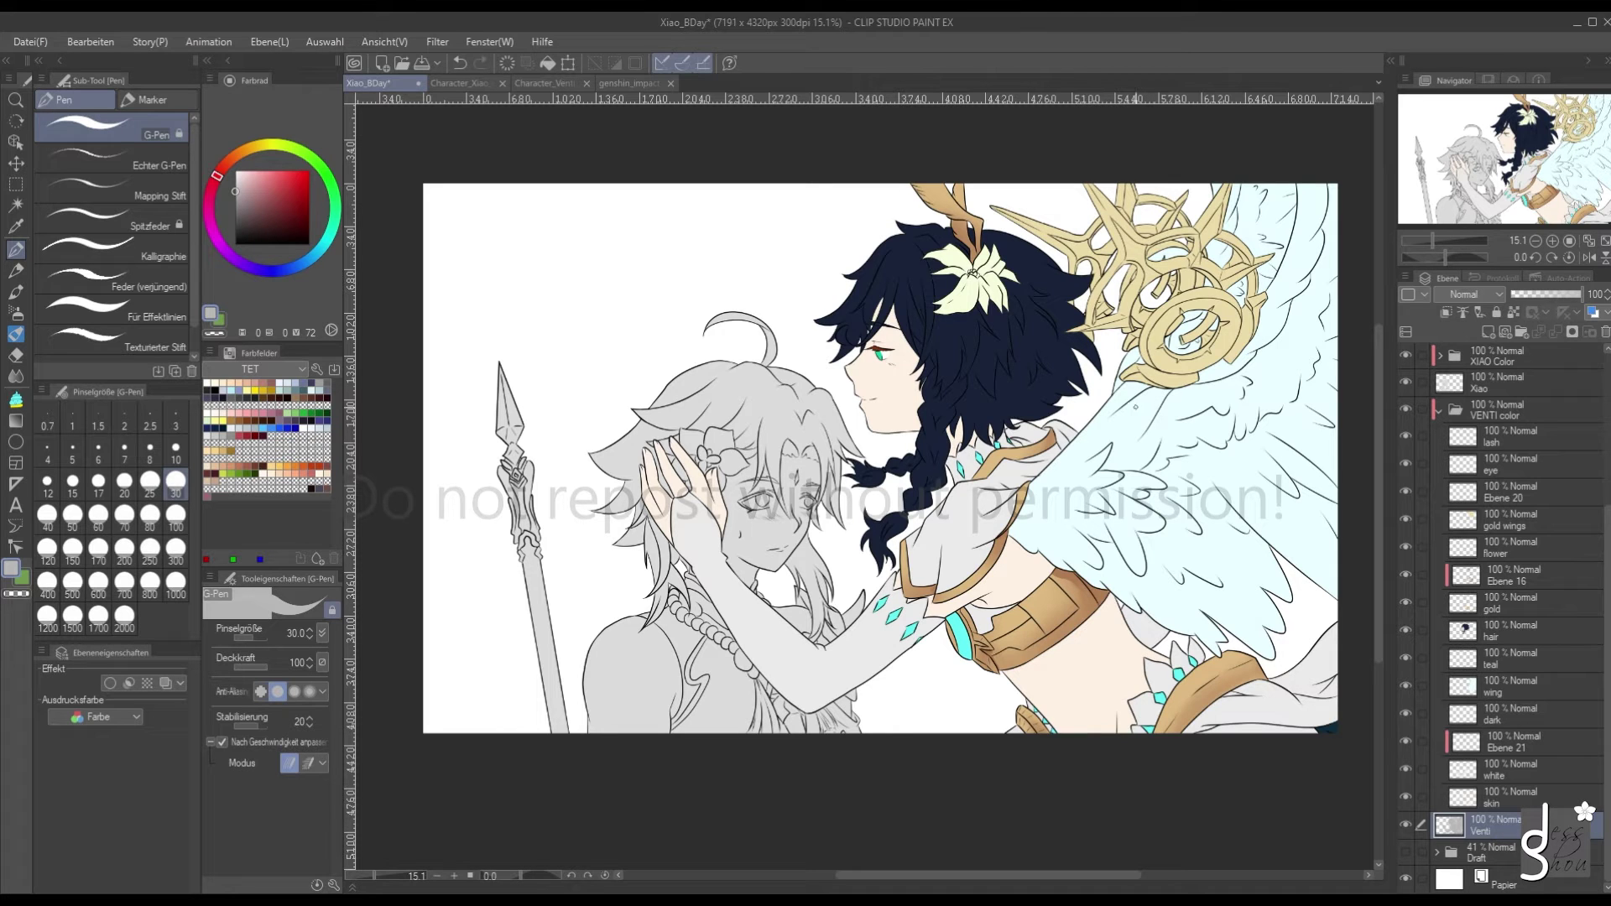
pyautogui.moveTo(1000, 873); pyautogui.dragTo(1008, 880)
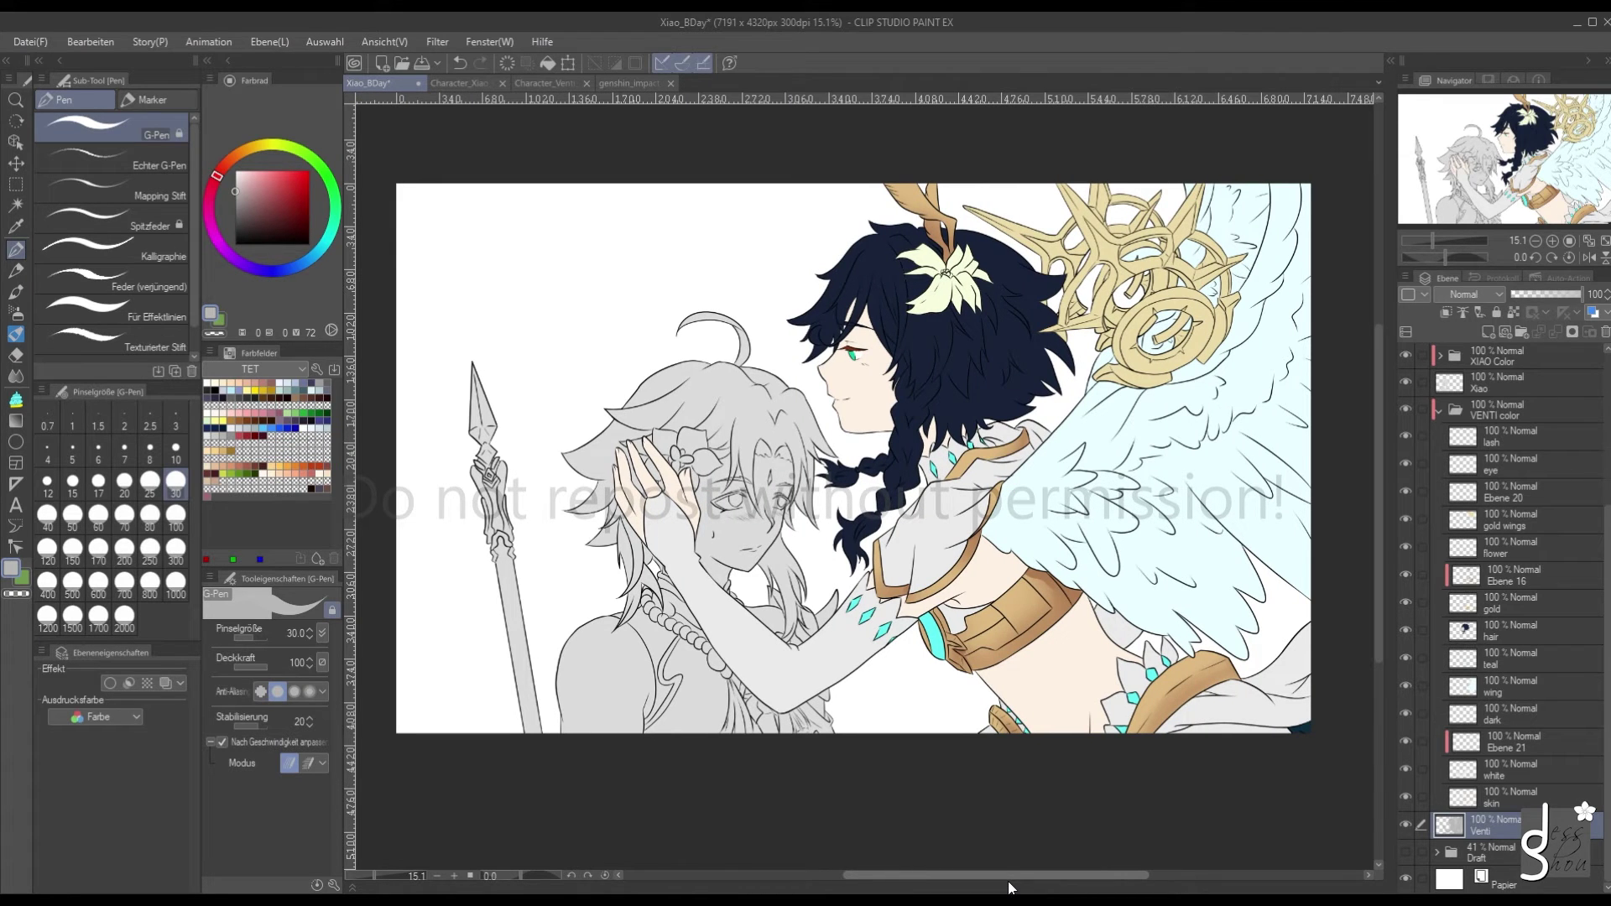
# Add a new layer directly above the hair layer in the VENTI color folder and clip it to the hair
pyautogui.click(1464, 629)
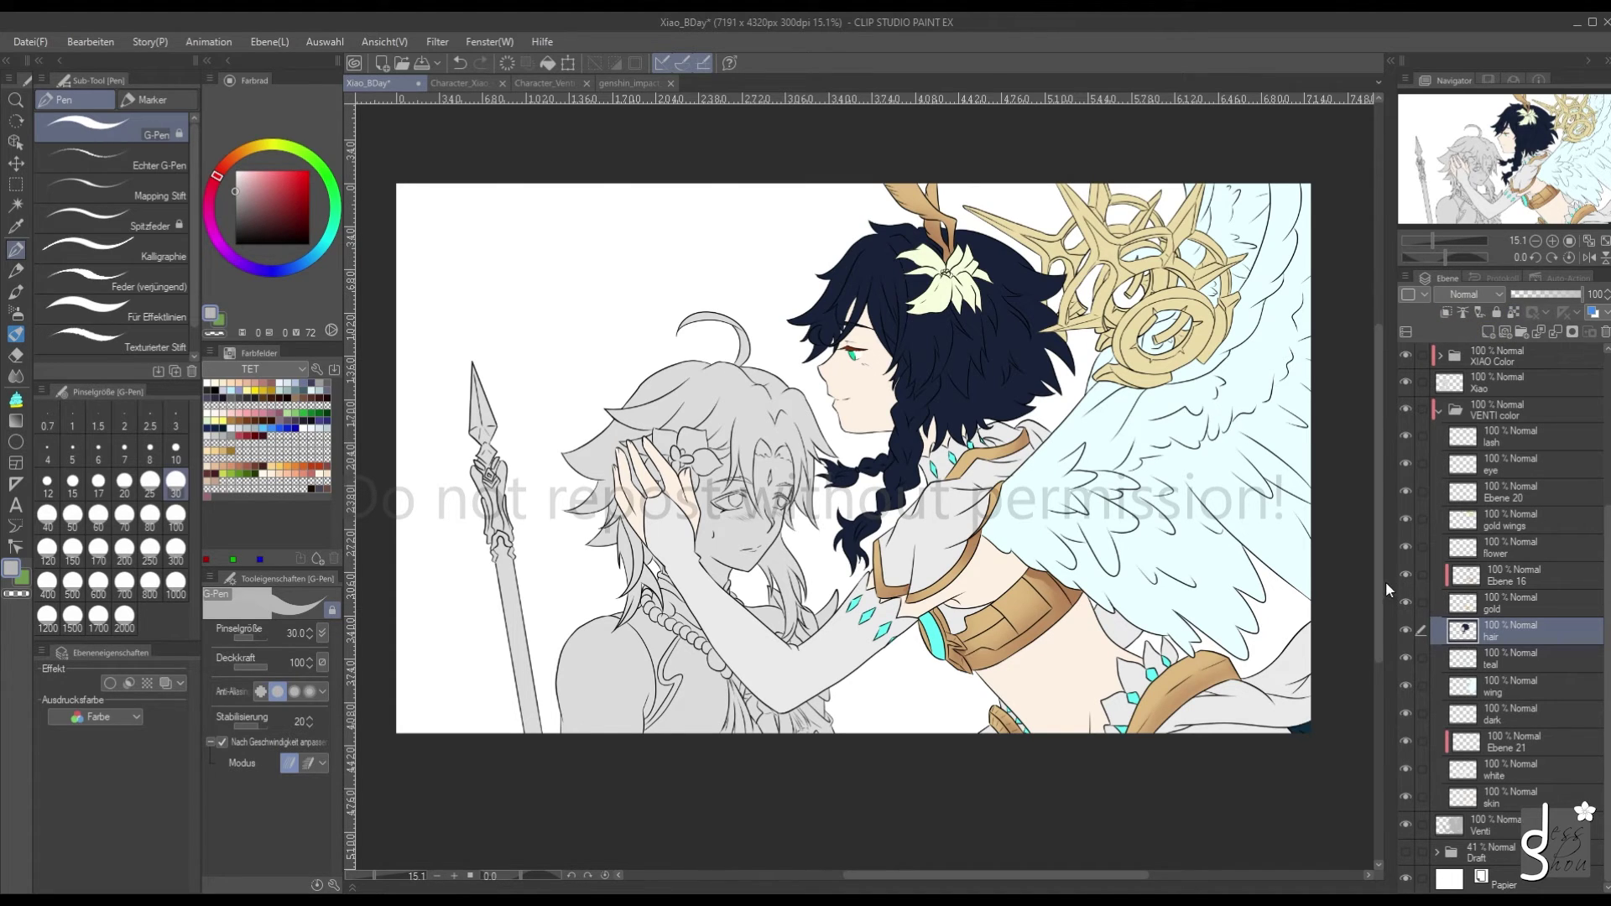
pyautogui.click(1406, 573)
pyautogui.click(1406, 573)
pyautogui.click(1486, 331)
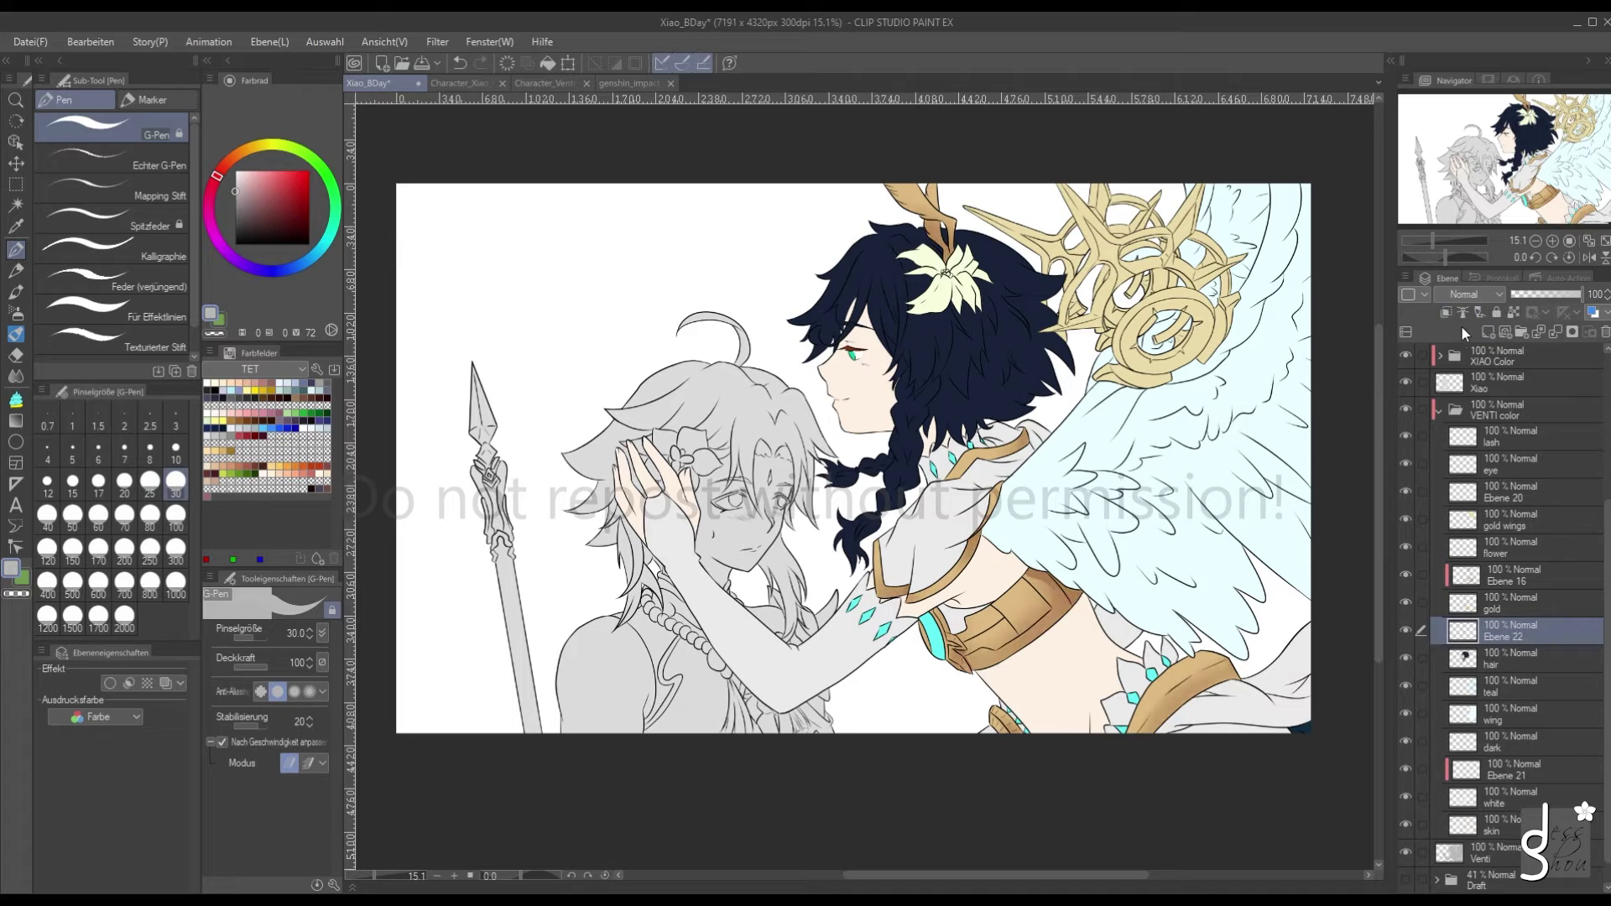
pyautogui.click(1443, 314)
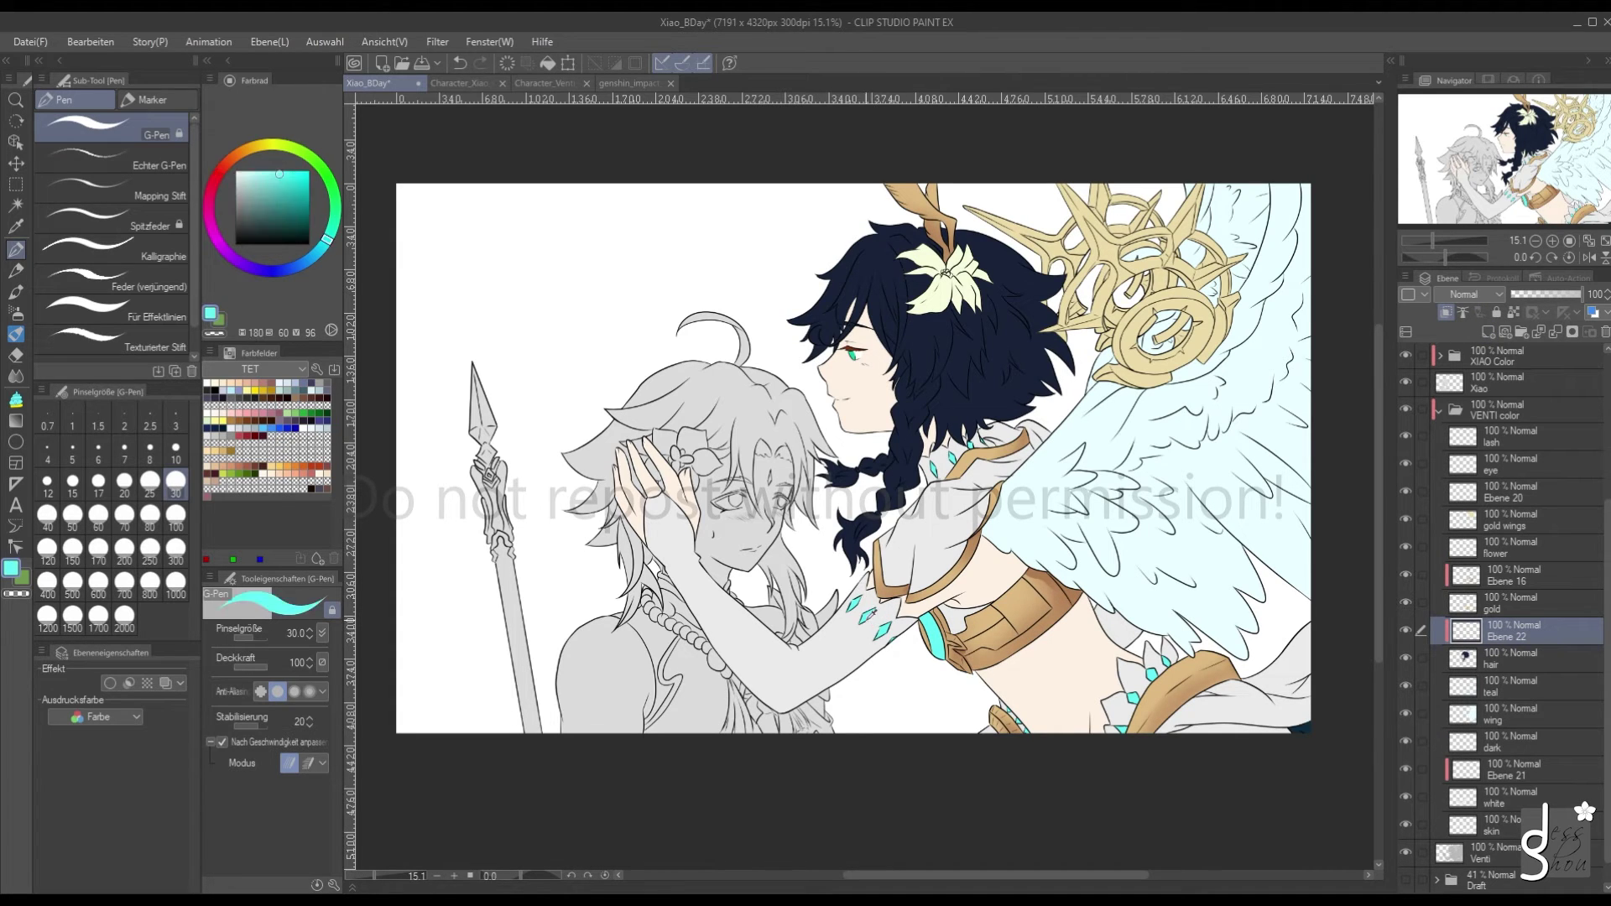
# Shade the ends of both braids in light teal with the soft airbrush at size 300
pyautogui.press('b')
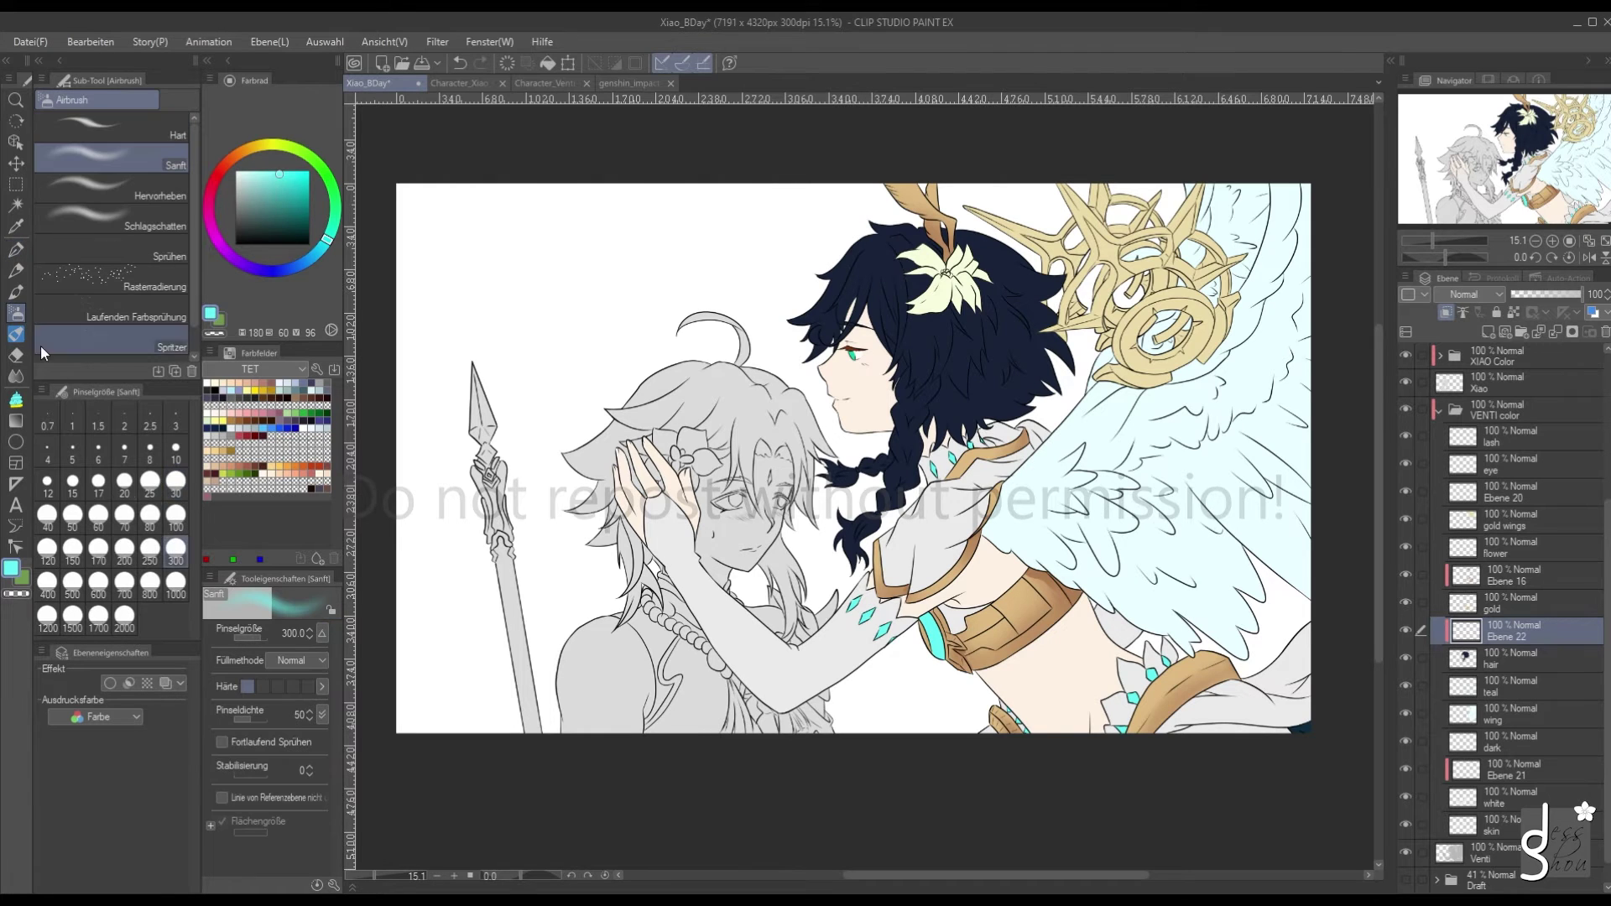
pyautogui.moveTo(843, 553)
pyautogui.mouseDown()
pyautogui.moveTo(847, 529)
pyautogui.moveTo(864, 553)
pyautogui.moveTo(868, 528)
pyautogui.moveTo(846, 510)
pyautogui.moveTo(857, 541)
pyautogui.moveTo(877, 504)
pyautogui.moveTo(902, 513)
pyautogui.moveTo(864, 495)
pyautogui.moveTo(839, 554)
pyautogui.moveTo(899, 483)
pyautogui.moveTo(906, 420)
pyautogui.mouseUp()
pyautogui.click(175, 547)
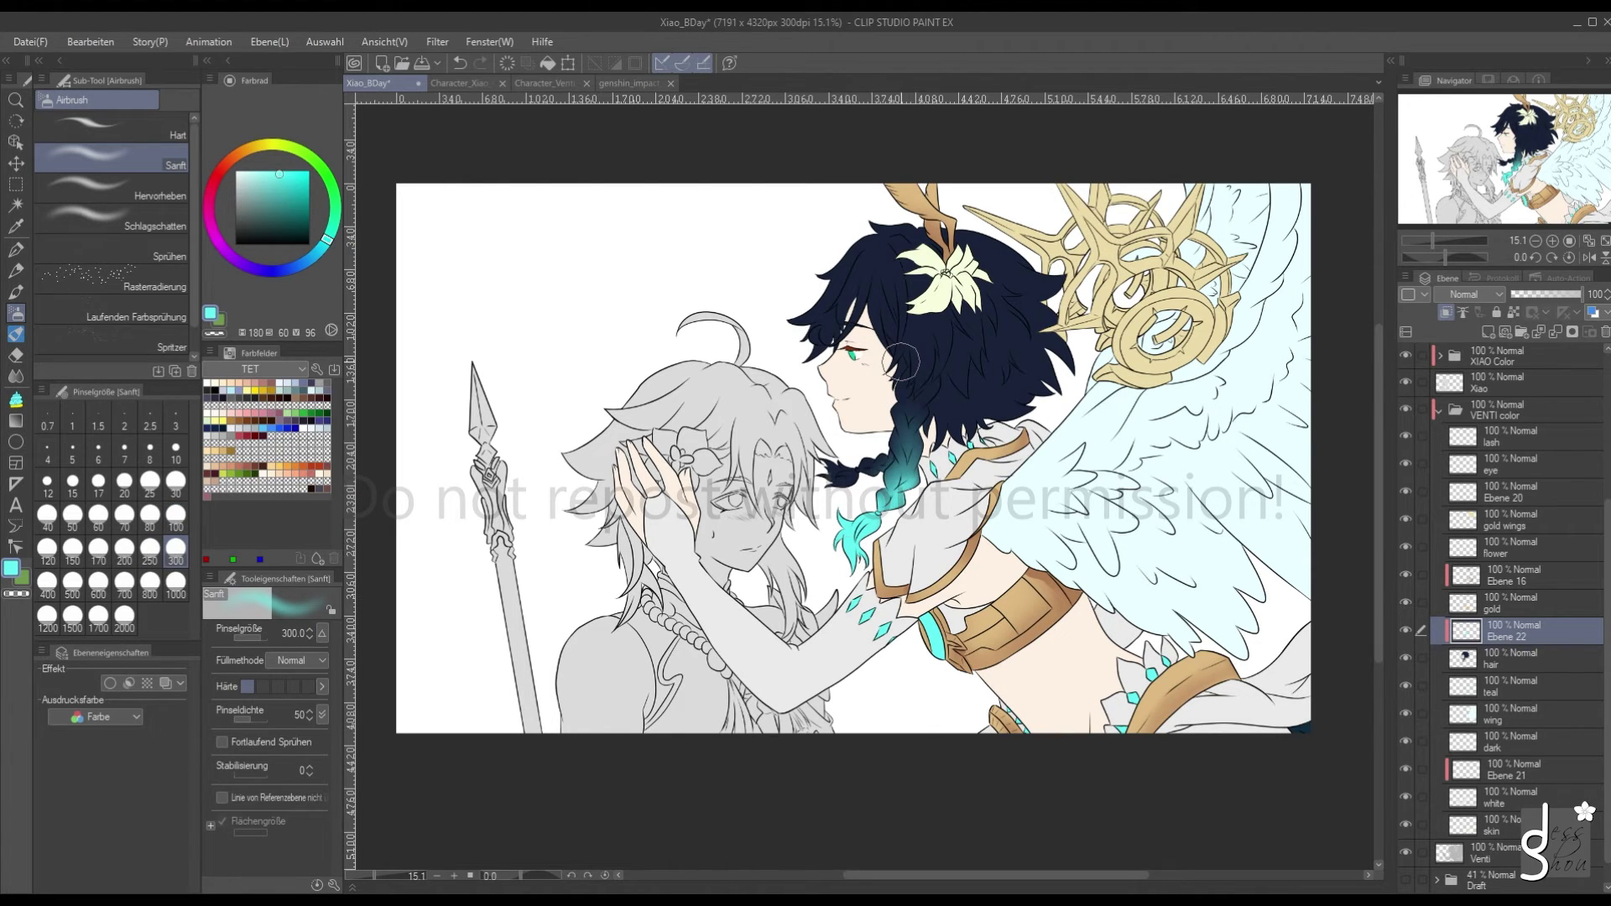
pyautogui.moveTo(818, 495)
pyautogui.mouseDown()
pyautogui.moveTo(880, 453)
pyautogui.moveTo(868, 445)
pyautogui.mouseUp()
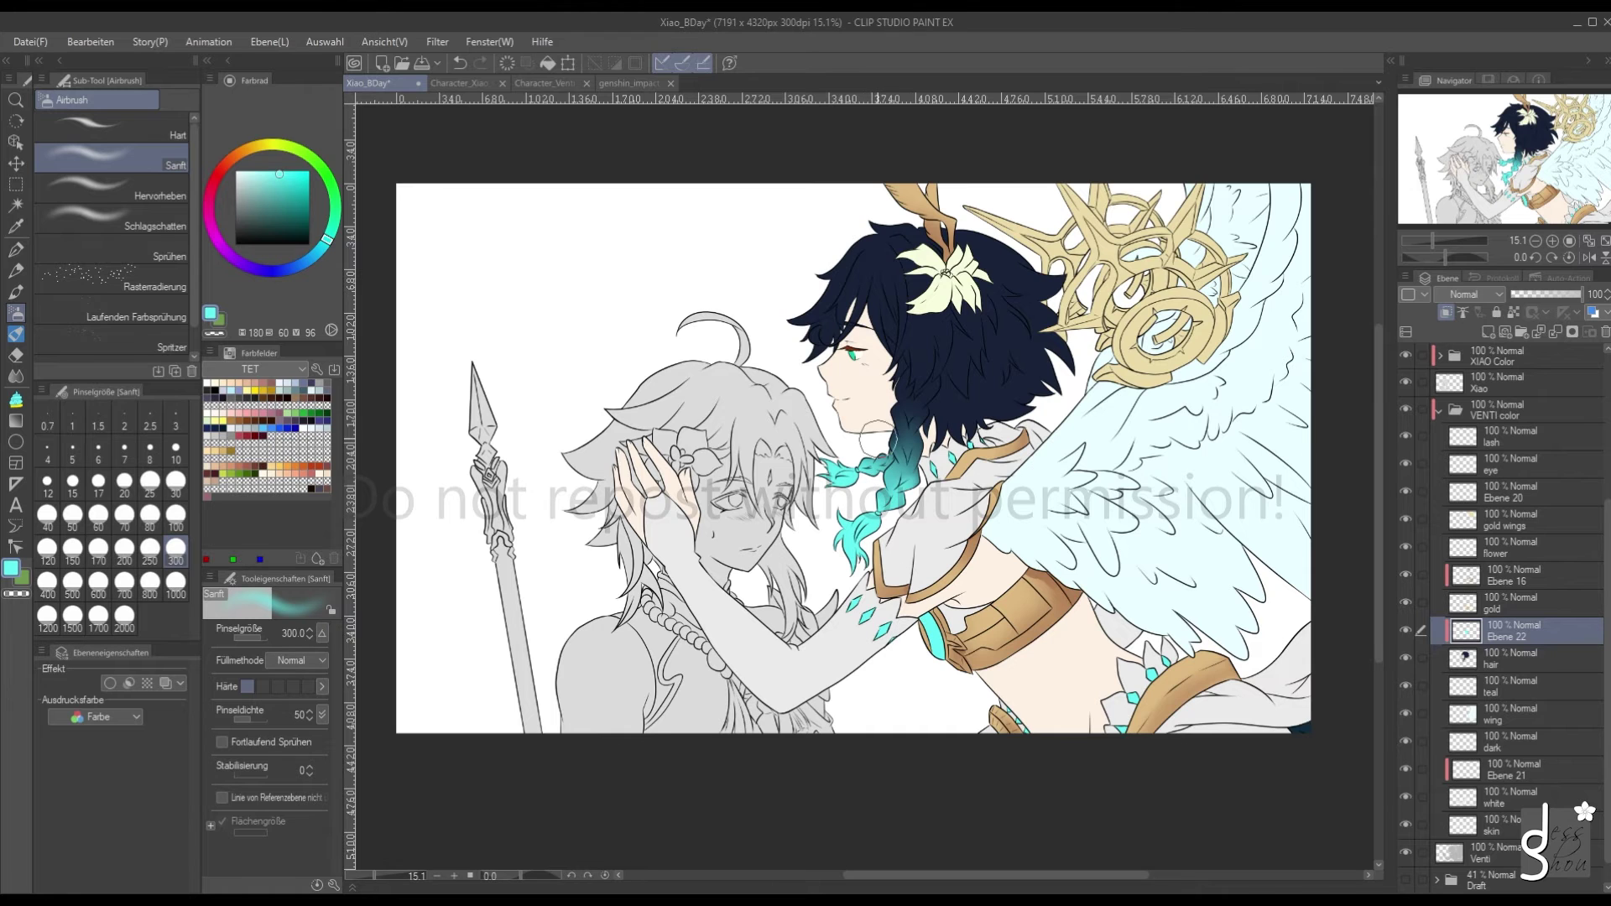
# Sample the blue of the braid tip from the Character_Venti_Card reference and return to the Xiao_BDay illustration
pyautogui.click(621, 83)
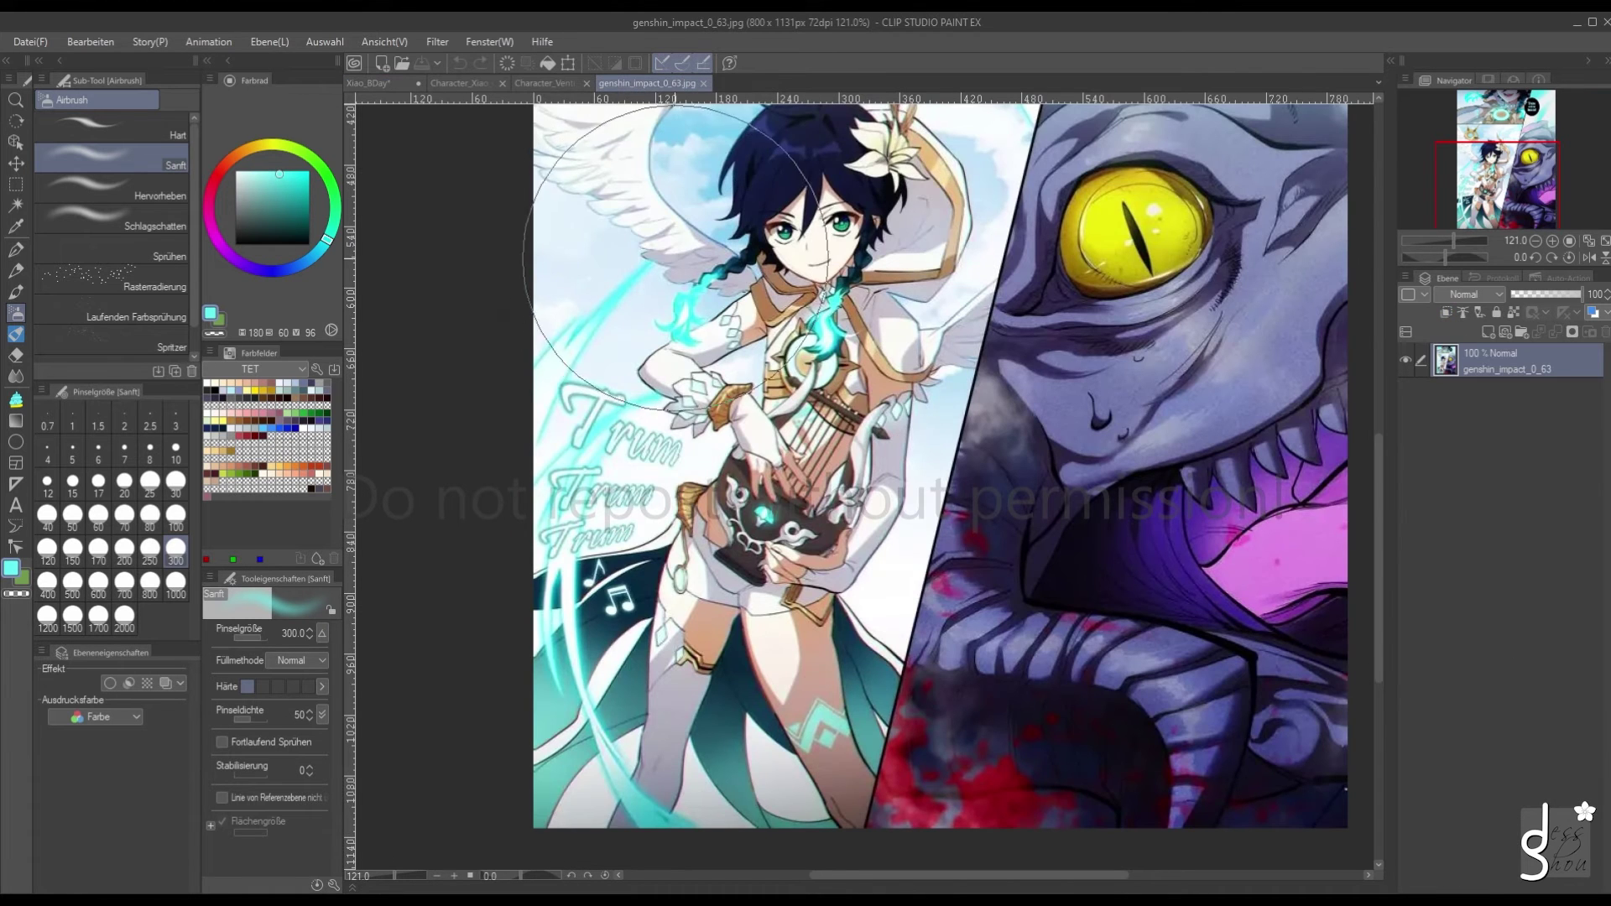
pyautogui.click(530, 84)
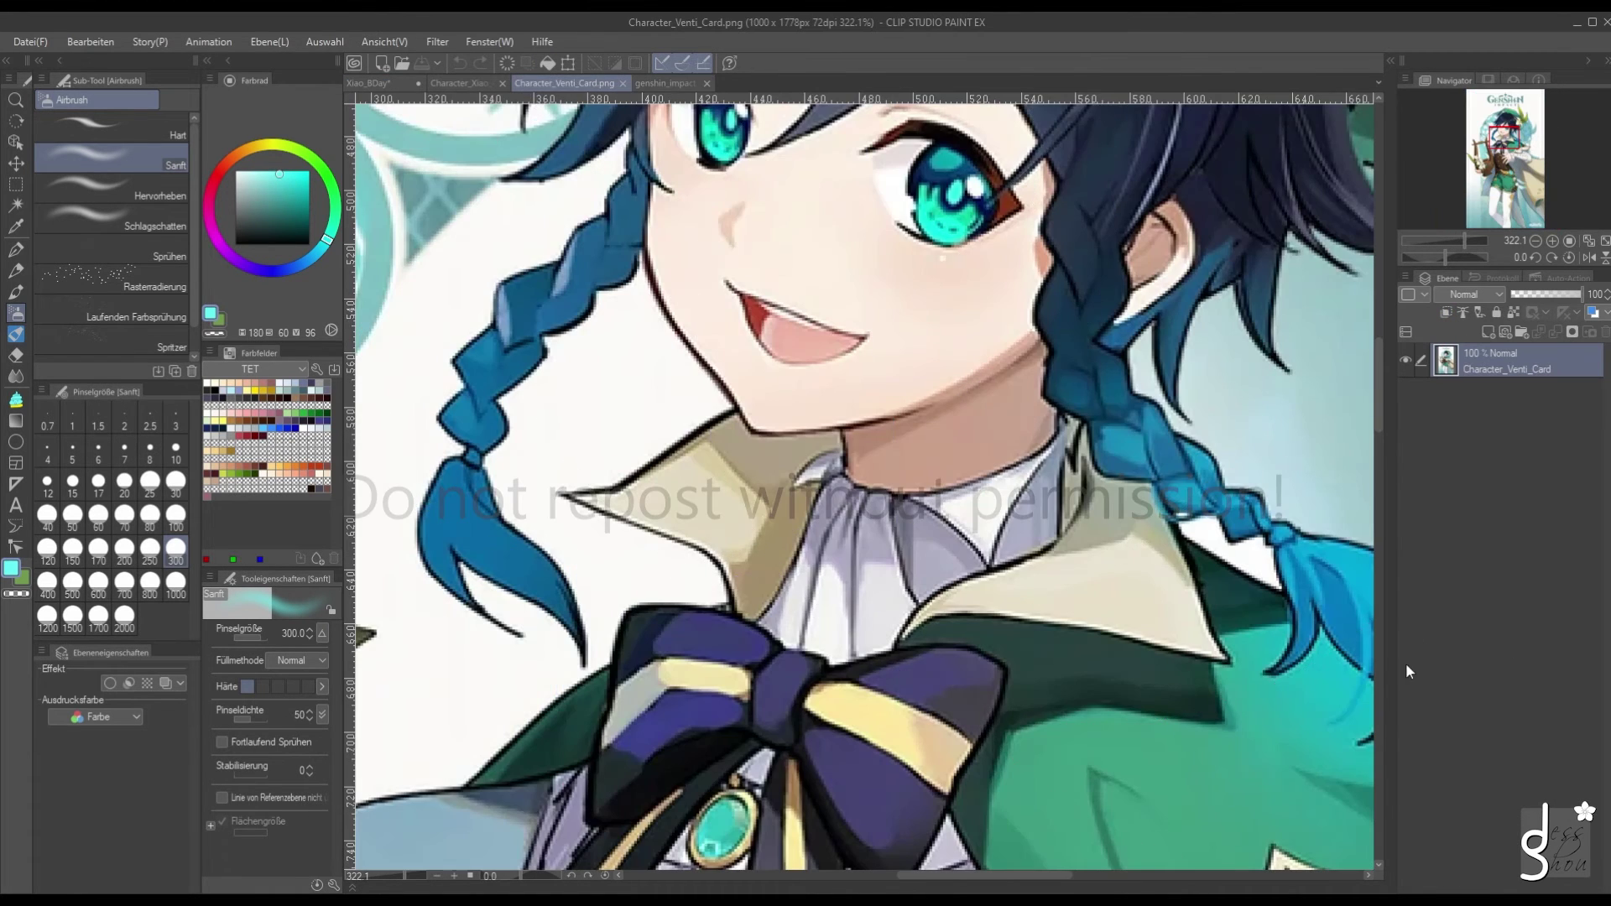
pyautogui.keyDown('alt'); pyautogui.click(1341, 603); pyautogui.keyUp('alt')
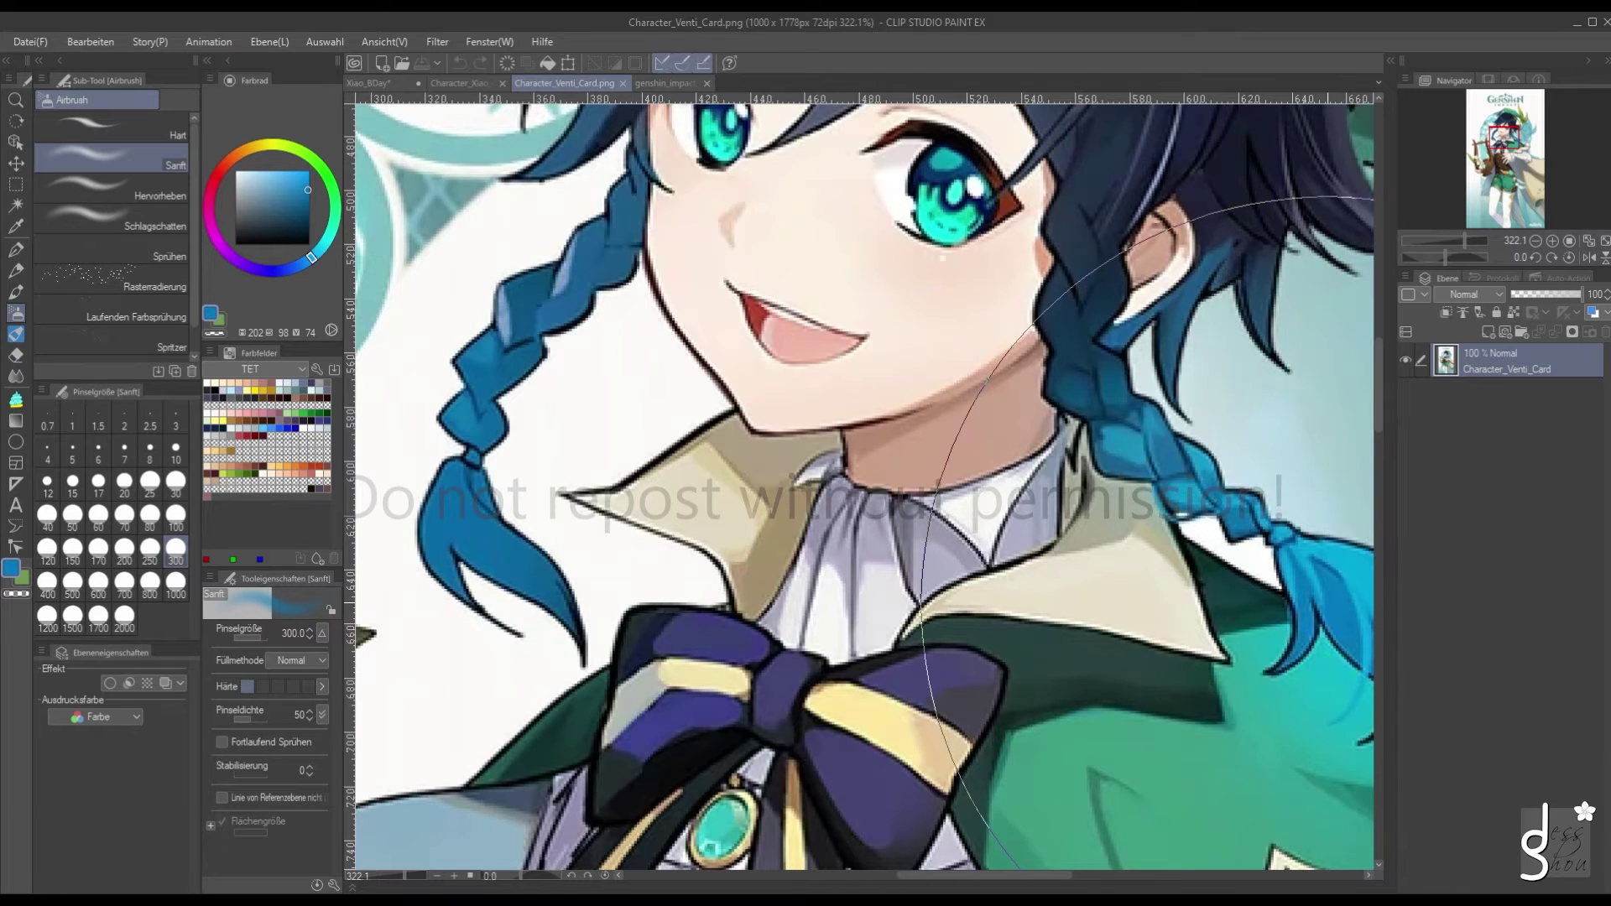
pyautogui.click(369, 83)
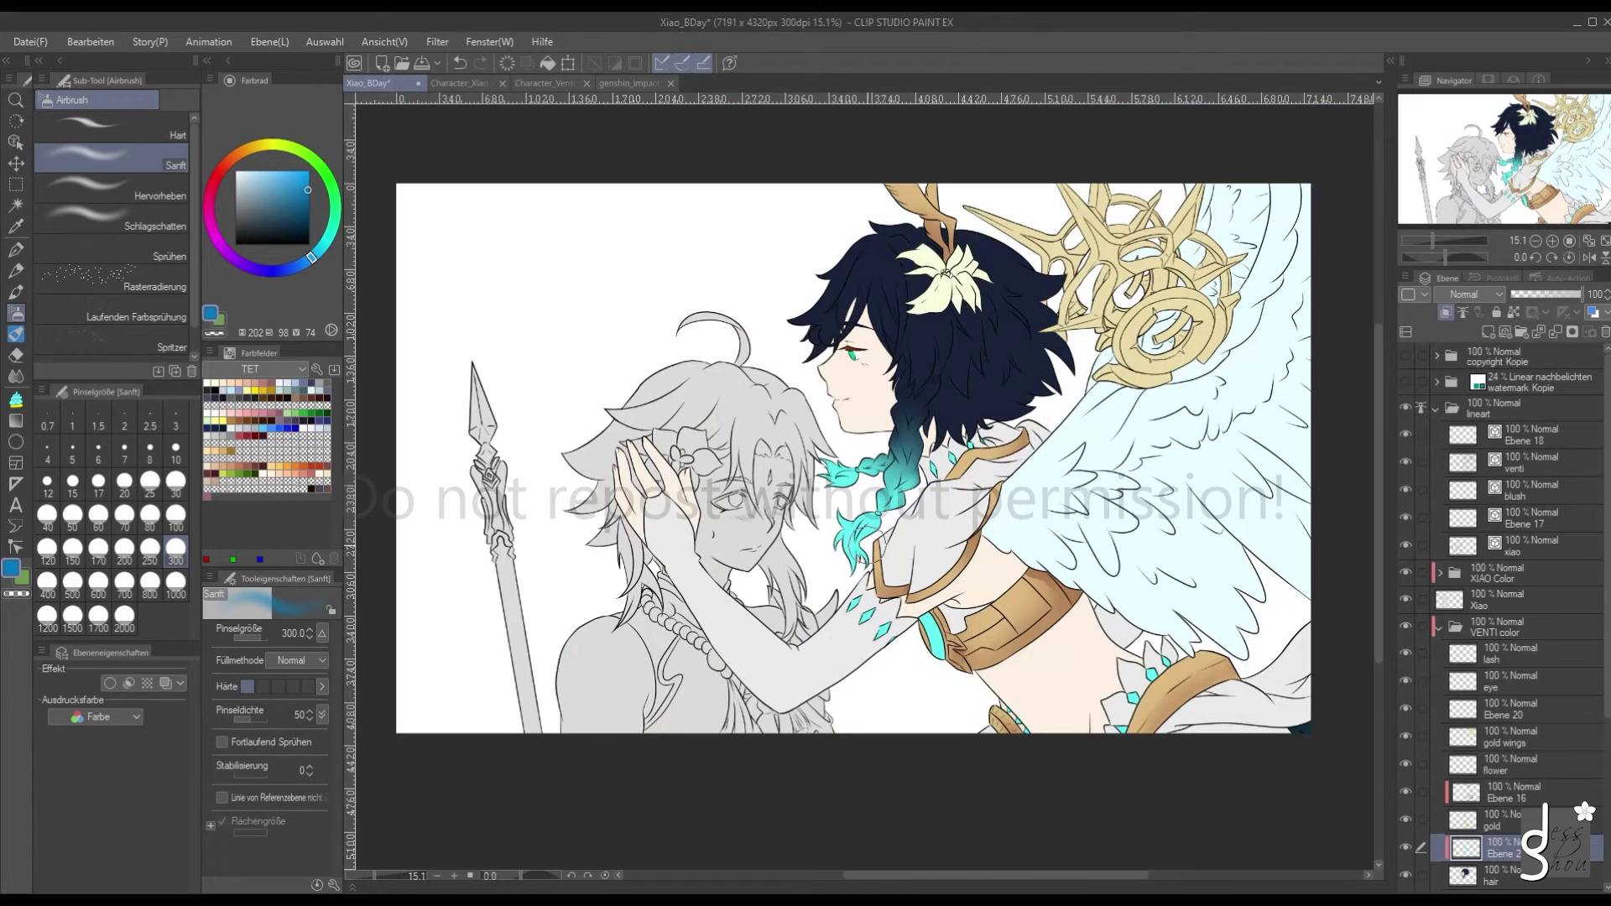
# Try painting blue strands through the hair and braid on another clipped layer with the Paint Brush at size 100
pyautogui.click(1488, 332)
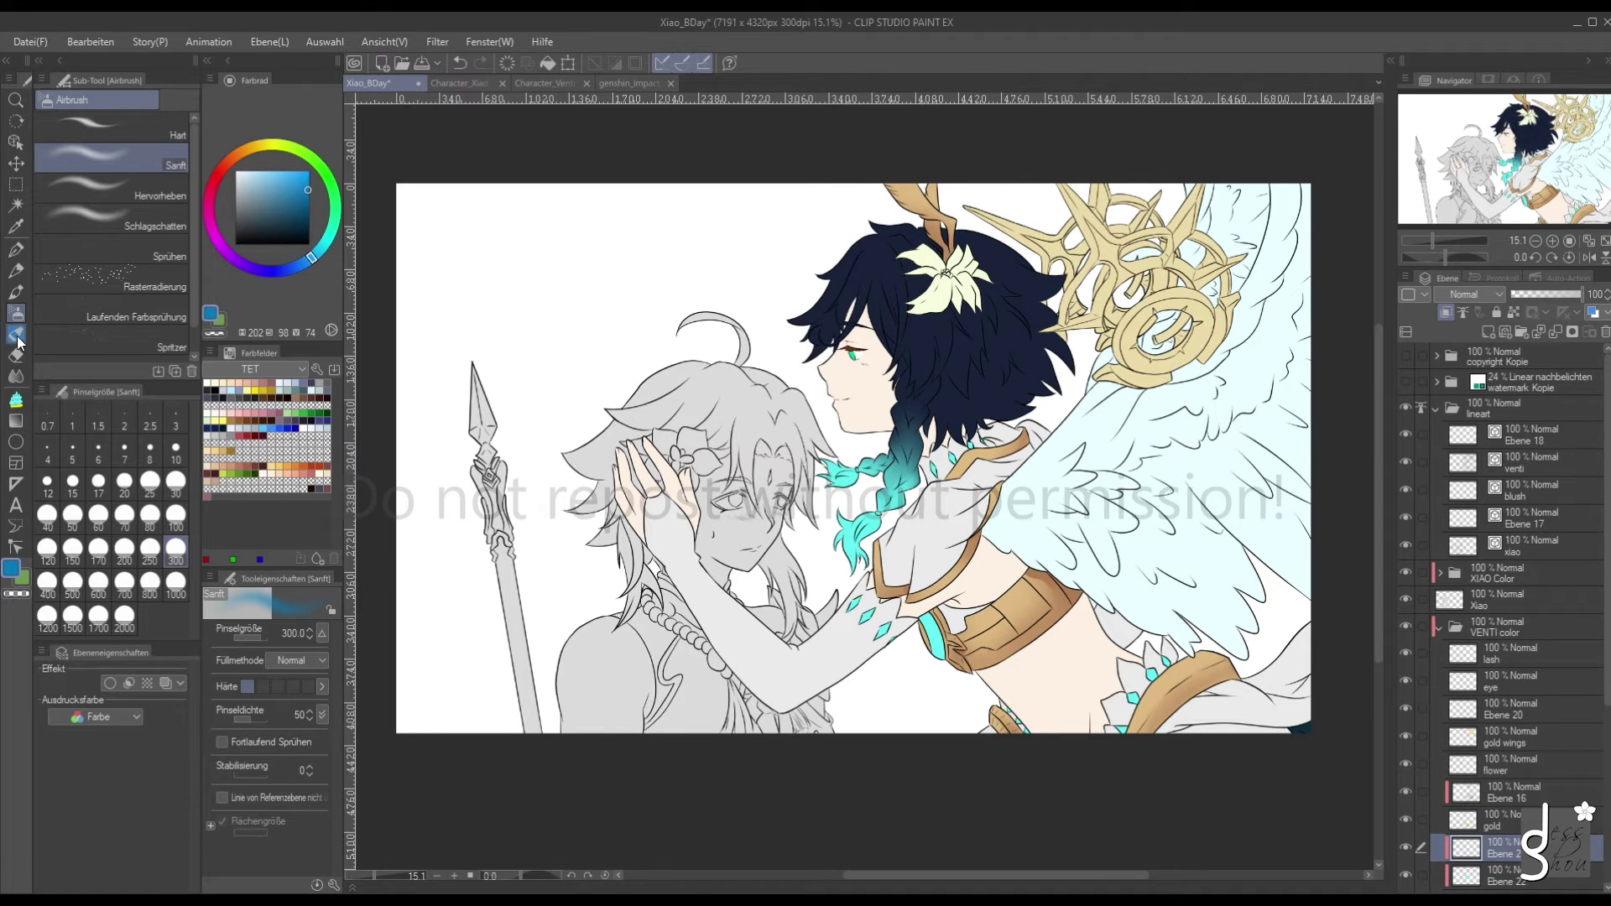
pyautogui.click(16, 337)
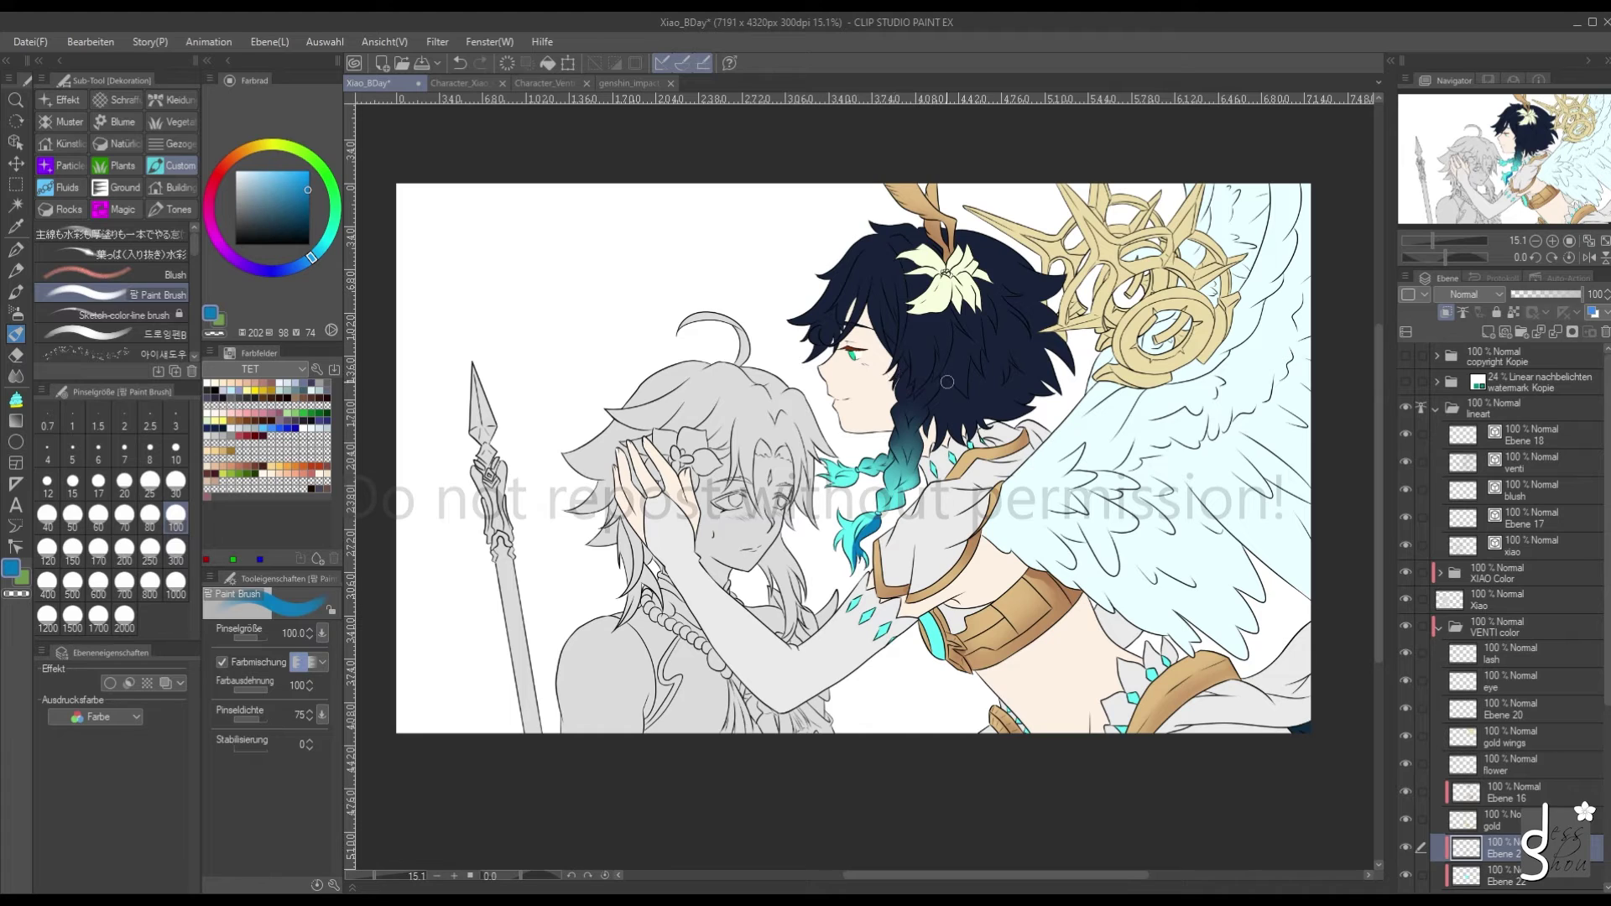
pyautogui.moveTo(959, 413)
pyautogui.mouseDown()
pyautogui.moveTo(927, 336)
pyautogui.moveTo(891, 336)
pyautogui.mouseUp()
pyautogui.moveTo(923, 433); pyautogui.dragTo(896, 331)
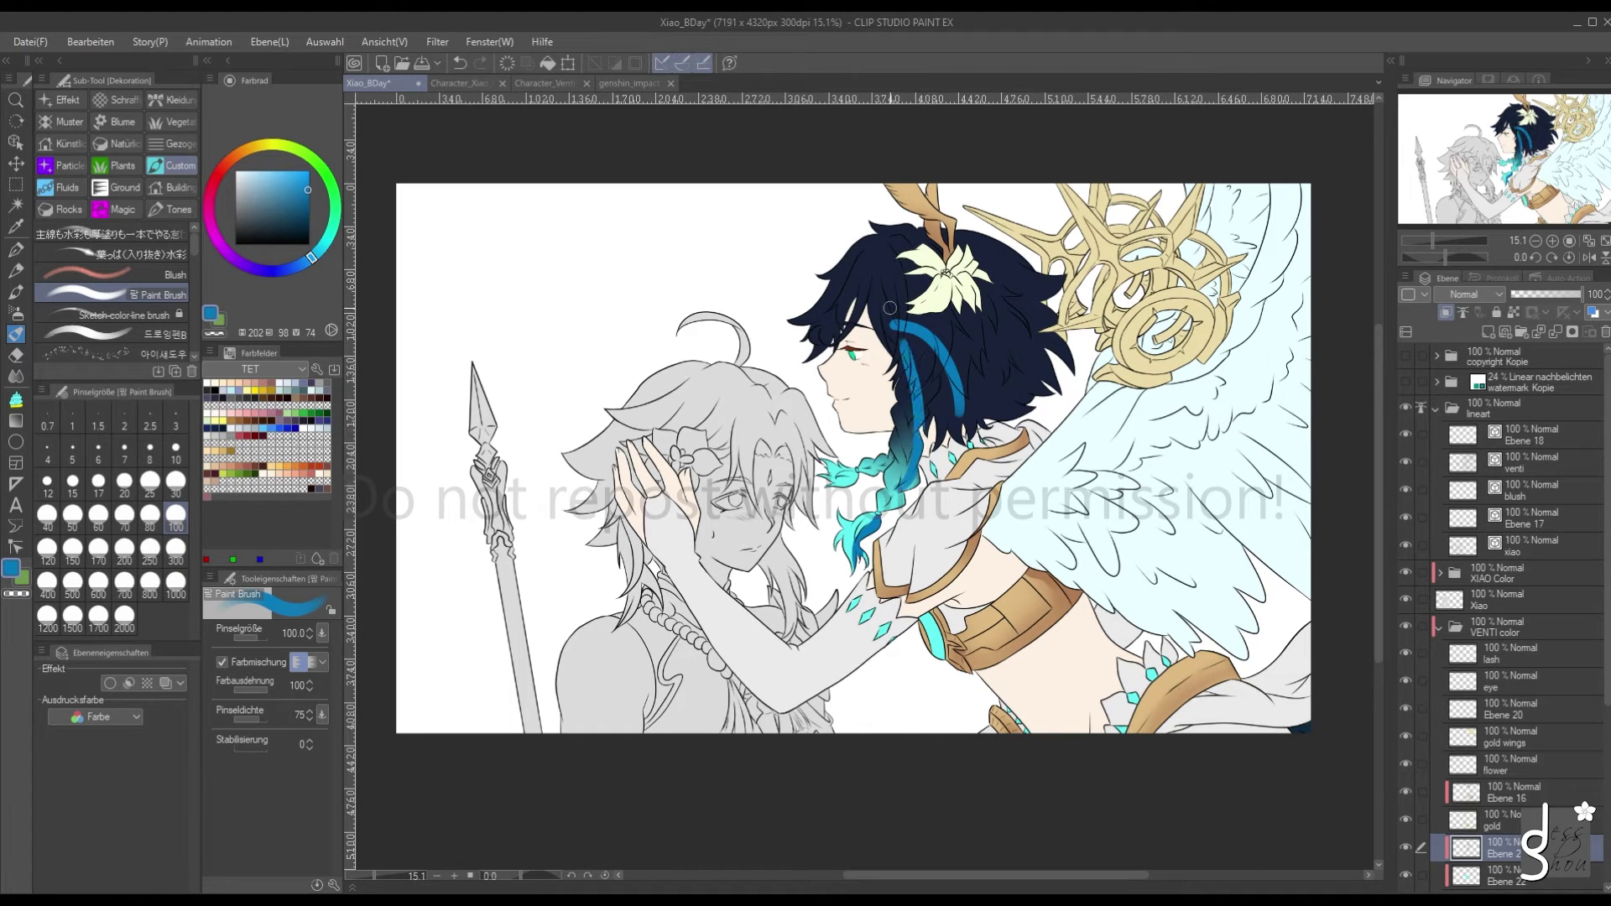
# Undo the blue hair strokes and the extra clipped layer
pyautogui.click(459, 62)
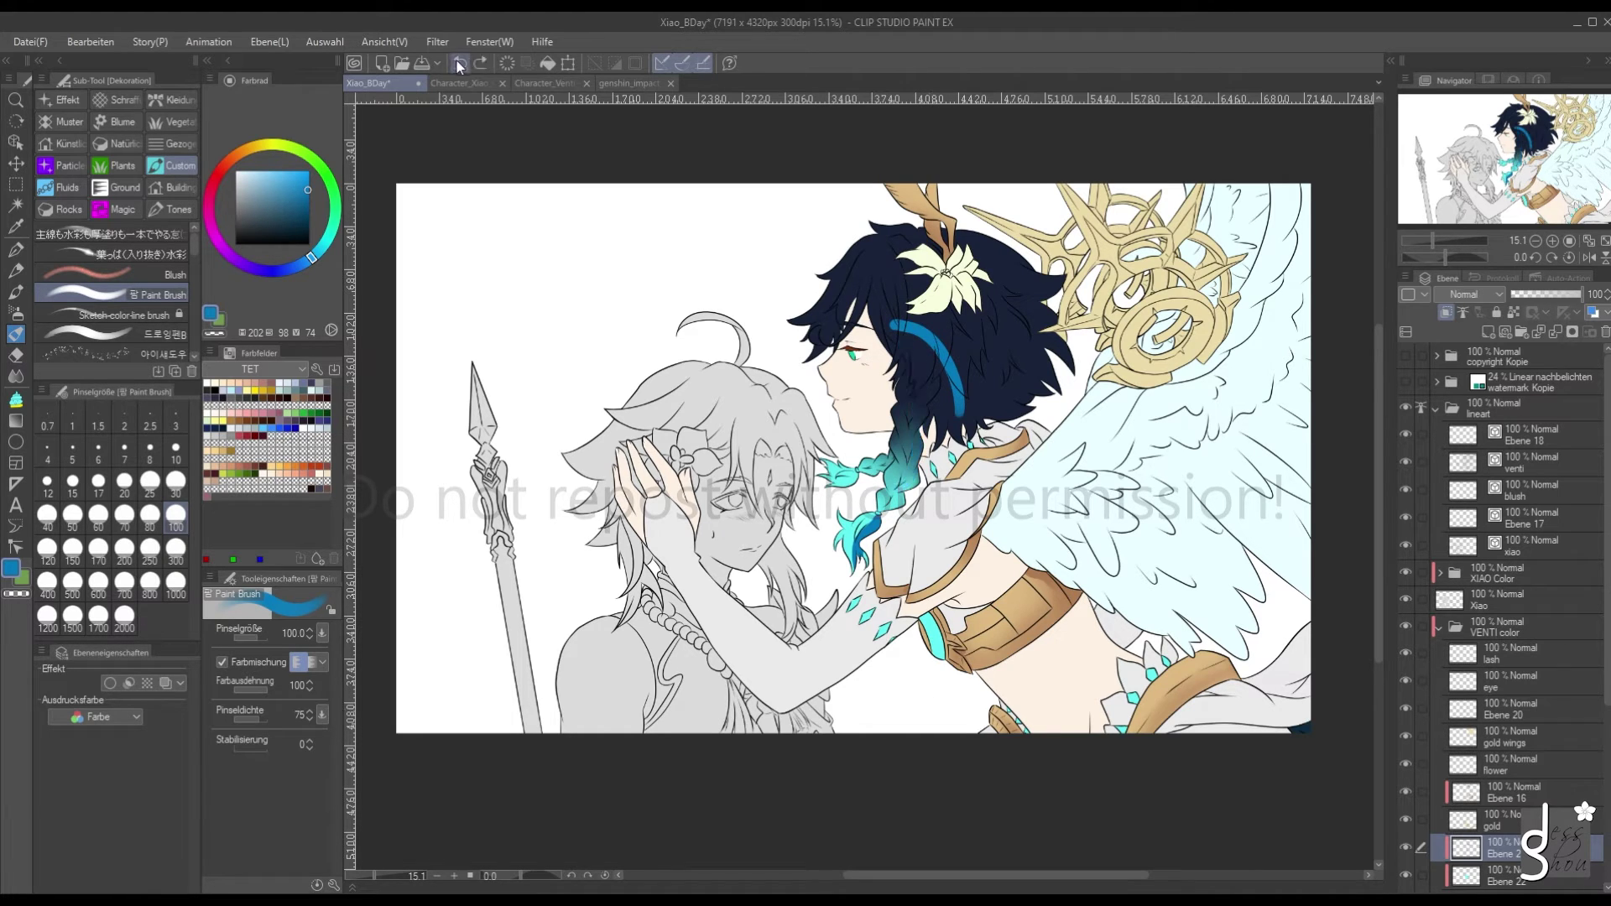
pyautogui.click(458, 63)
pyautogui.click(459, 63)
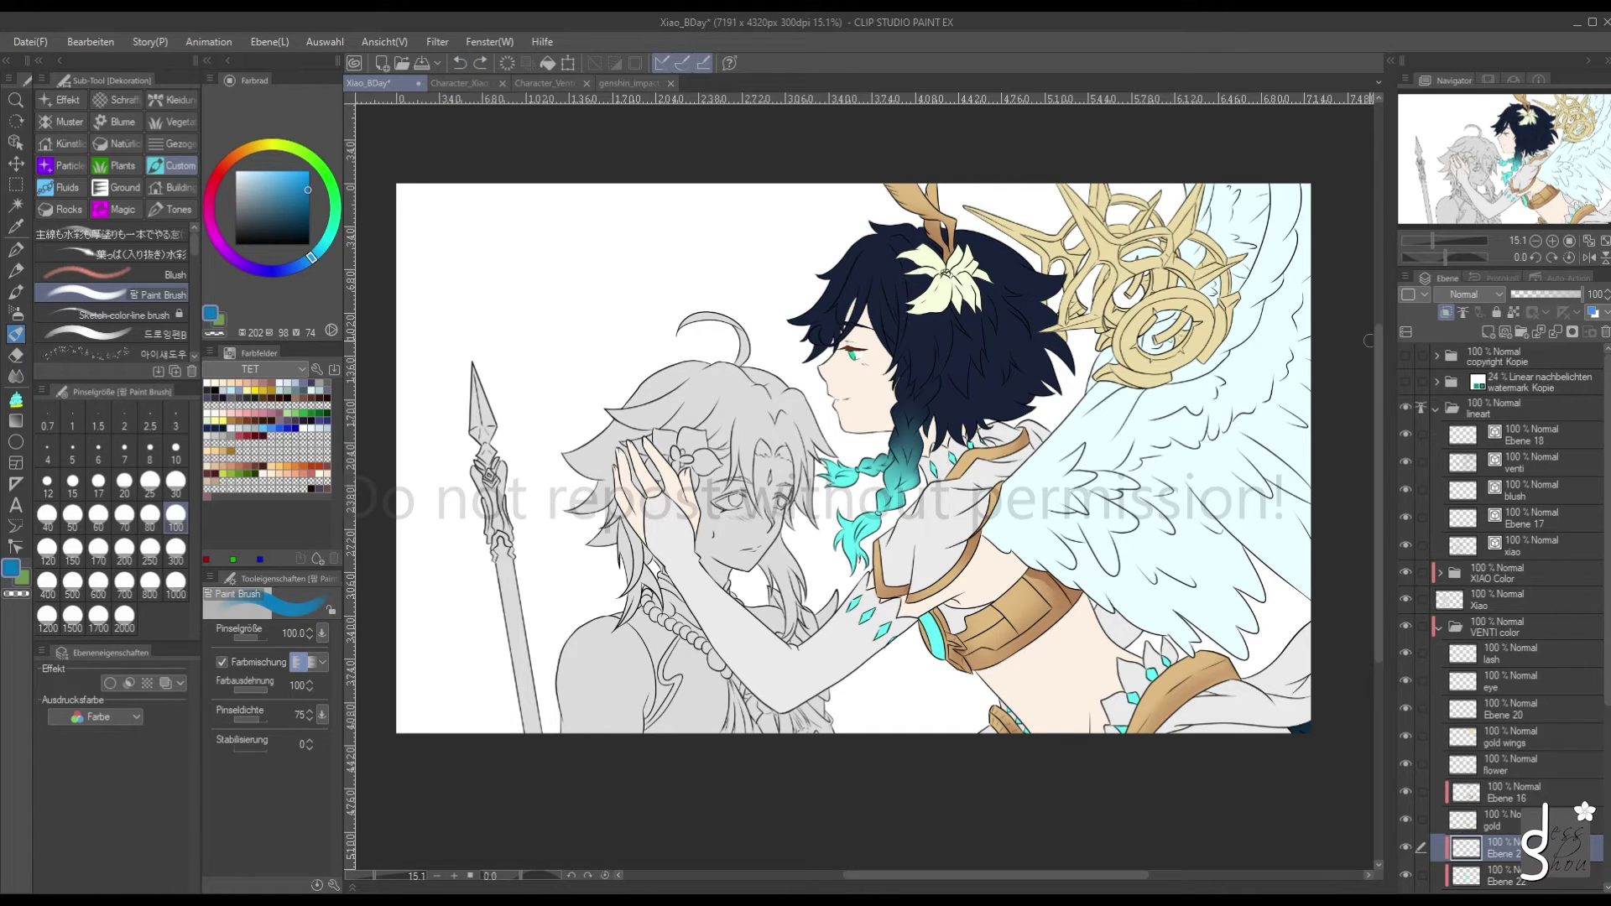
pyautogui.click(463, 62)
pyautogui.click(461, 64)
# Move the braid gradient layer Ebene 22 into a new folder clipped to the hair layer and unclip Ebene 22 inside it
pyautogui.scroll(-2, 1606, 509)
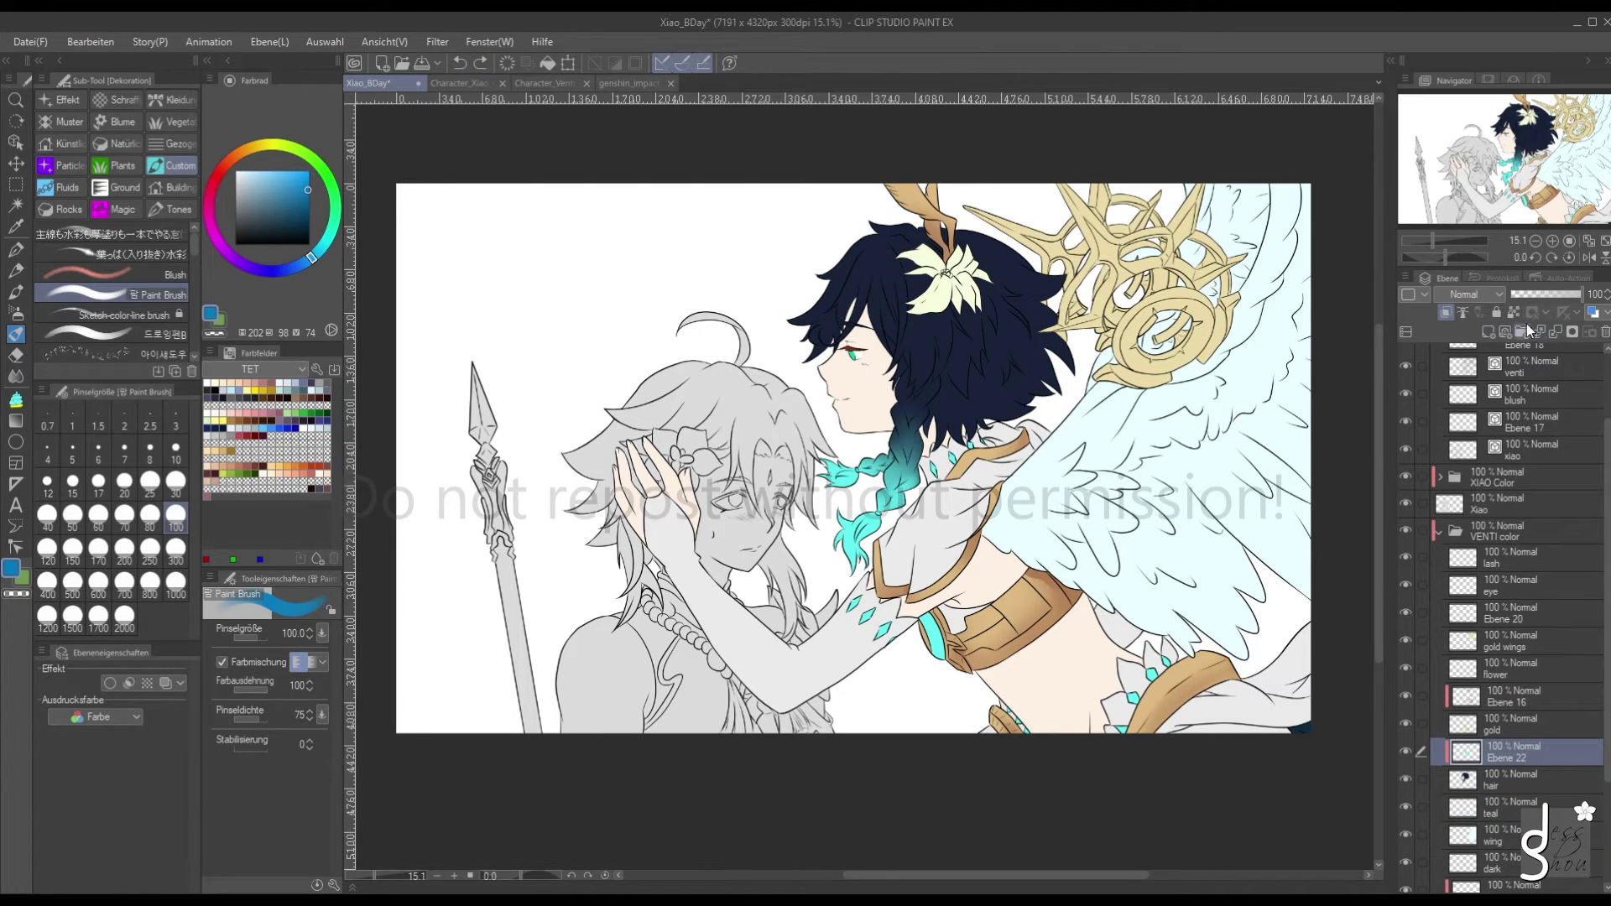
pyautogui.click(1465, 775)
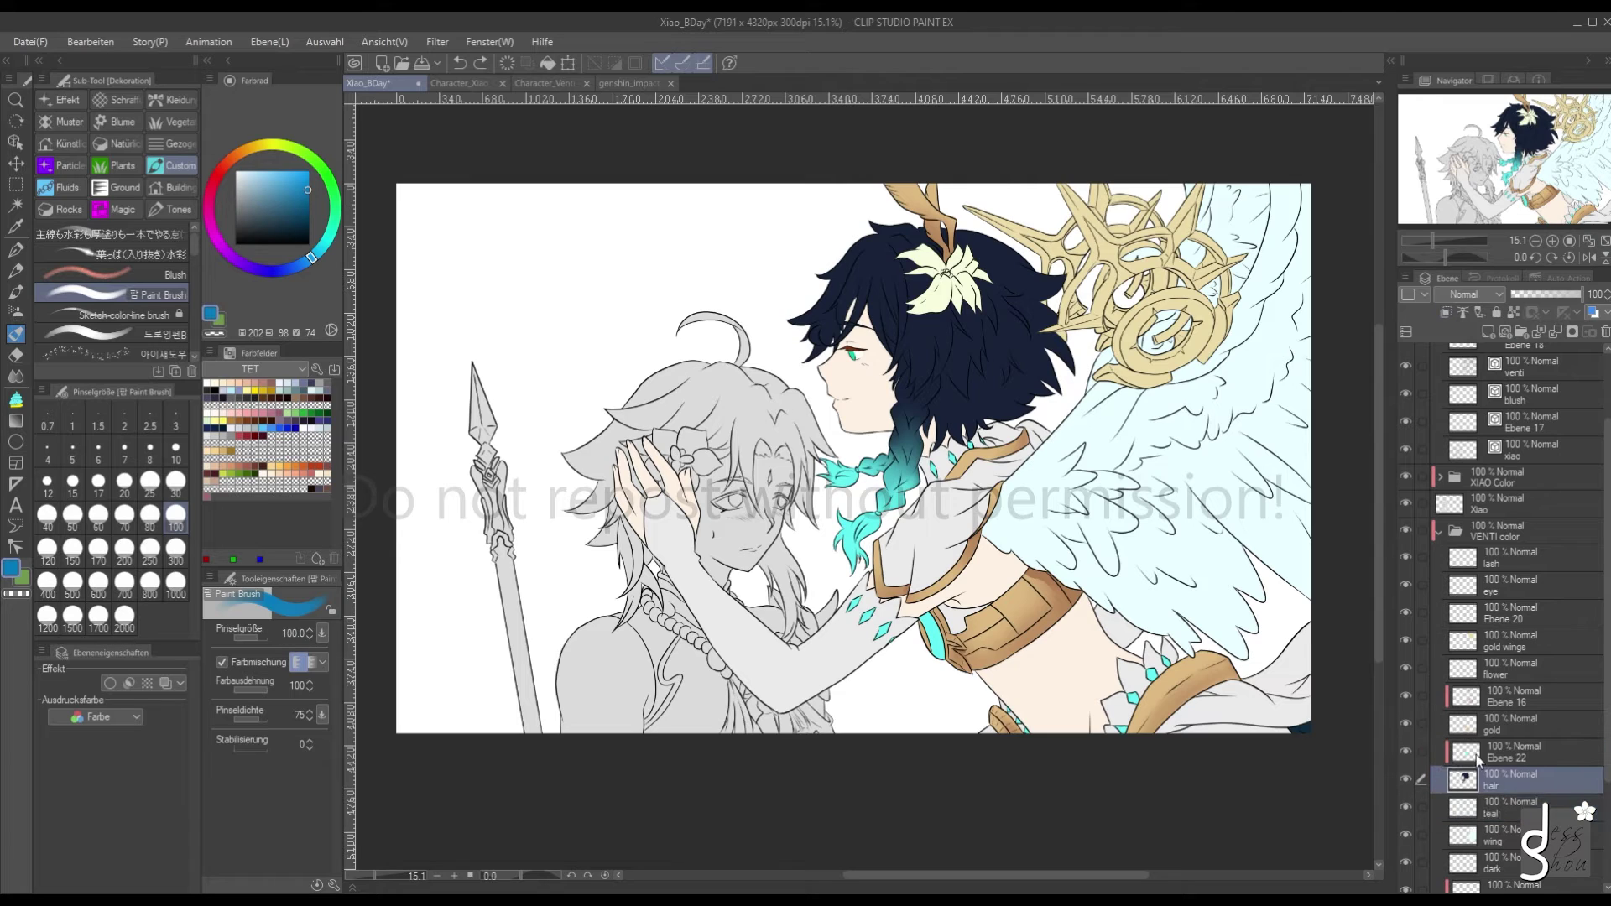
pyautogui.keyDown('ctrl'); pyautogui.click(1478, 759); pyautogui.keyUp('ctrl')
pyautogui.click(1518, 332)
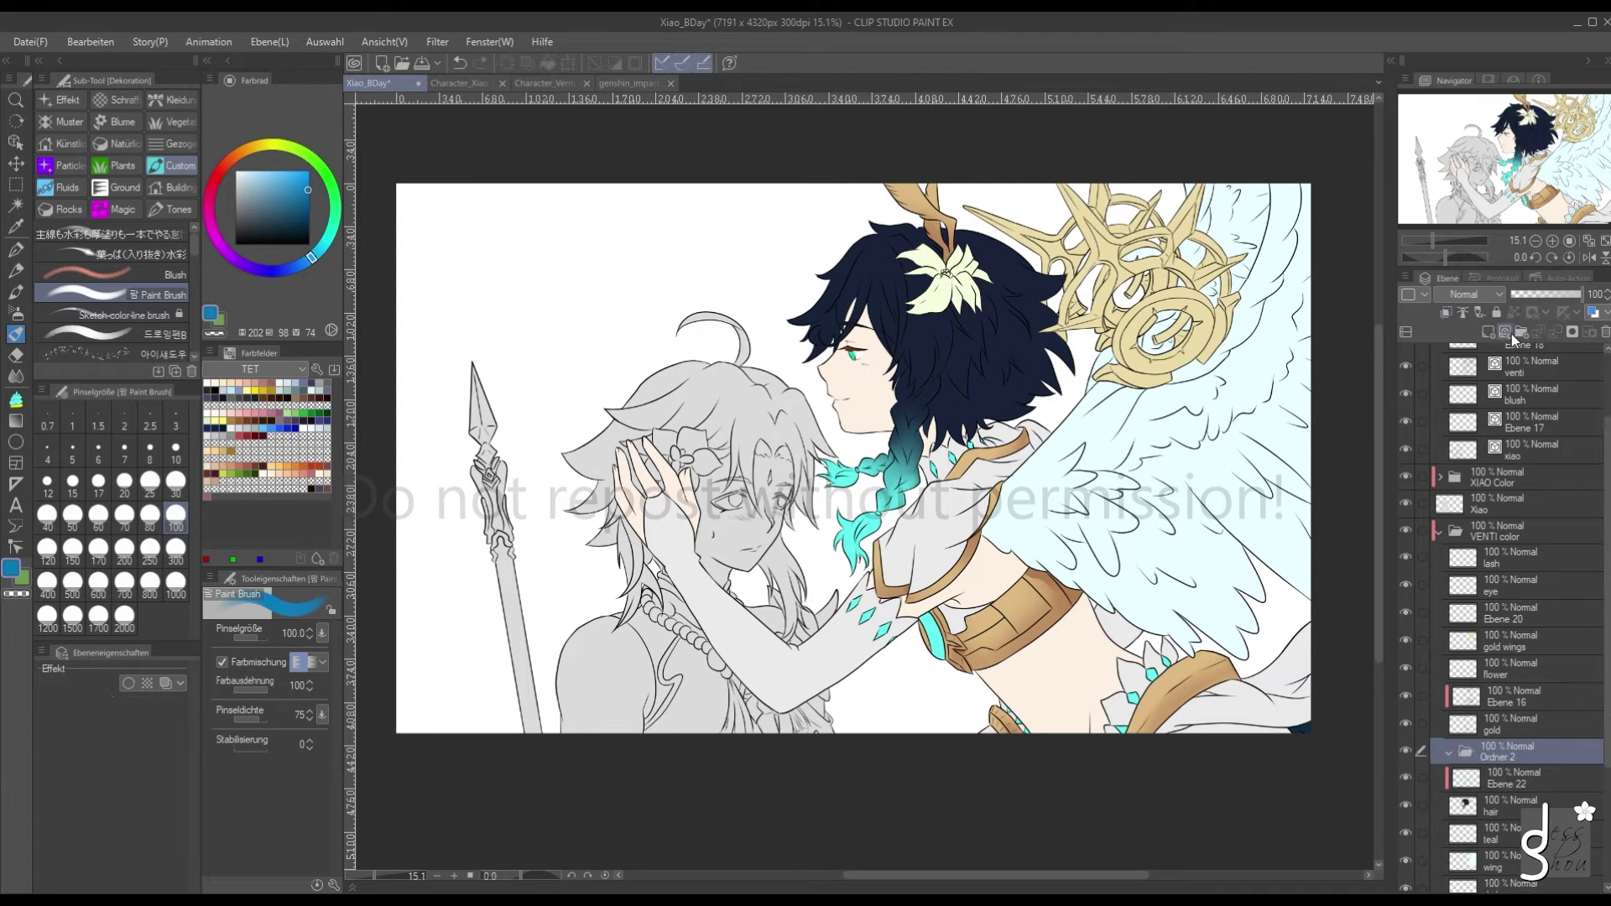
pyautogui.click(1445, 312)
pyautogui.moveTo(1477, 784); pyautogui.dragTo(1485, 757)
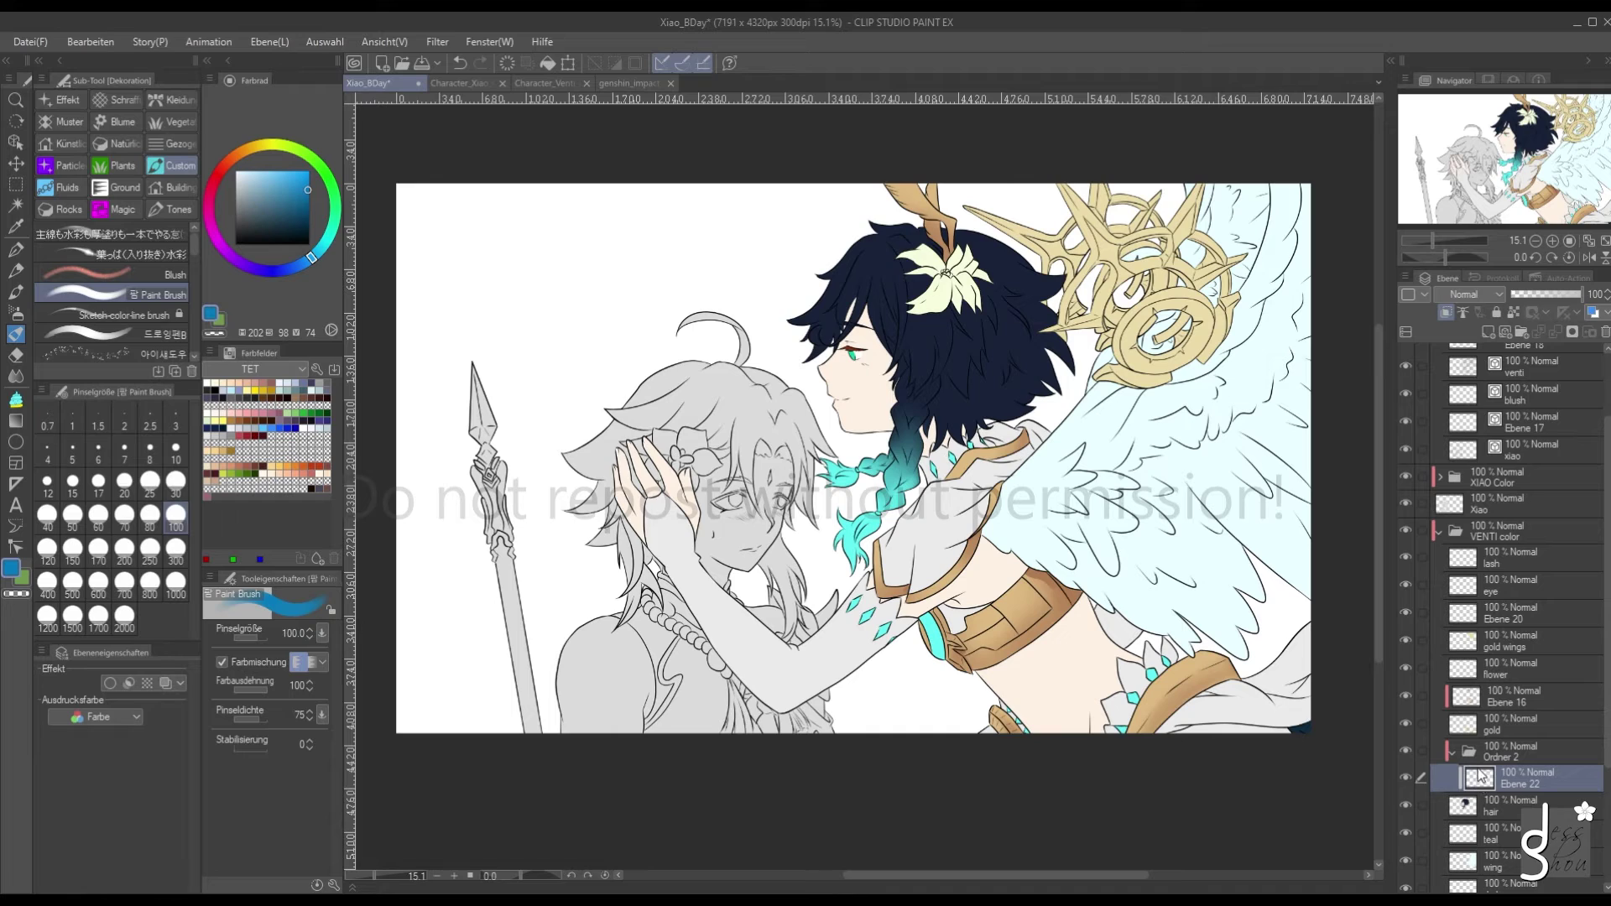
pyautogui.hotkey('ctrl', 'alt', 'g')
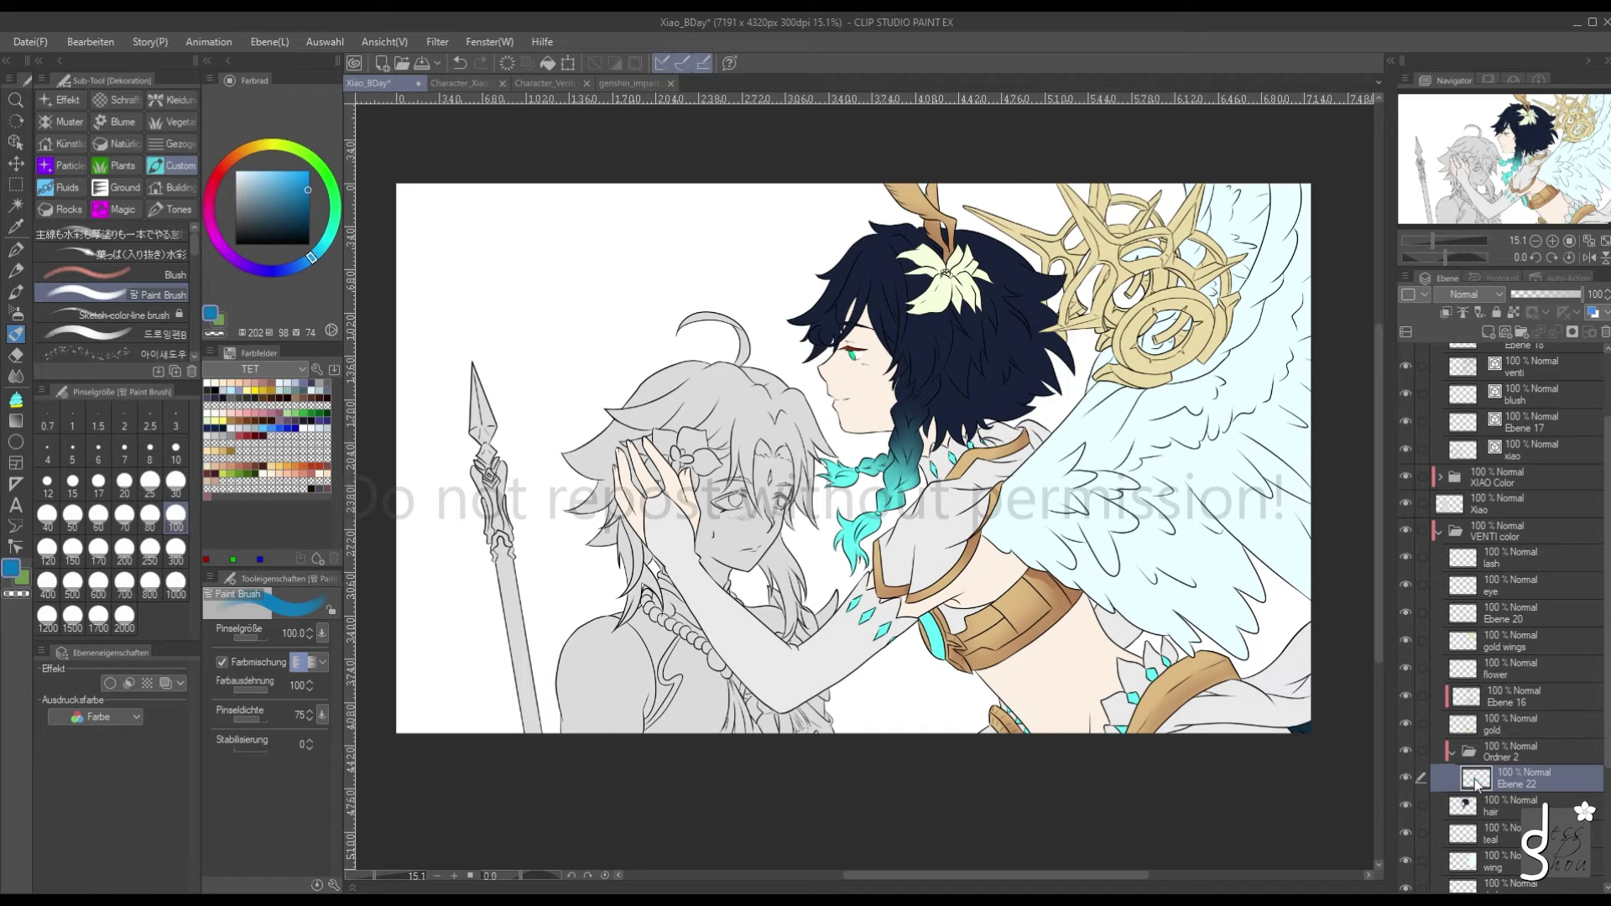
# Add a new layer clipped to the braid gradient layer and make Ebene 22 active again
pyautogui.click(1441, 314)
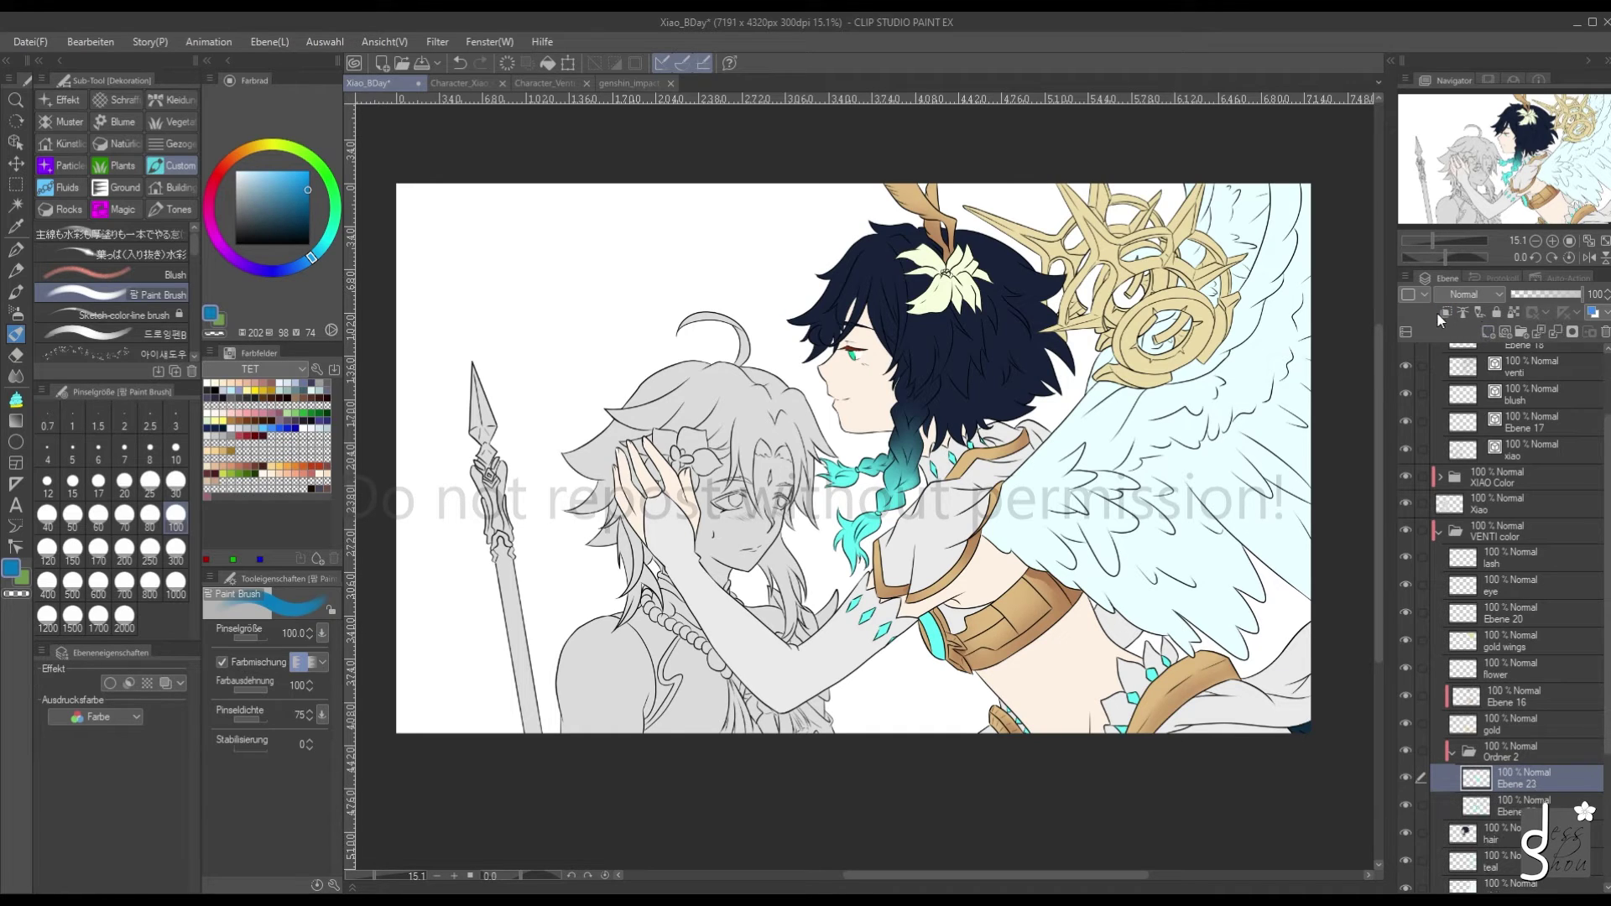
pyautogui.click(1446, 313)
pyautogui.click(1471, 797)
# Sample the braid blue from the Character_Venti_Card reference and apply it as the layer color of Ebene 22
pyautogui.click(545, 84)
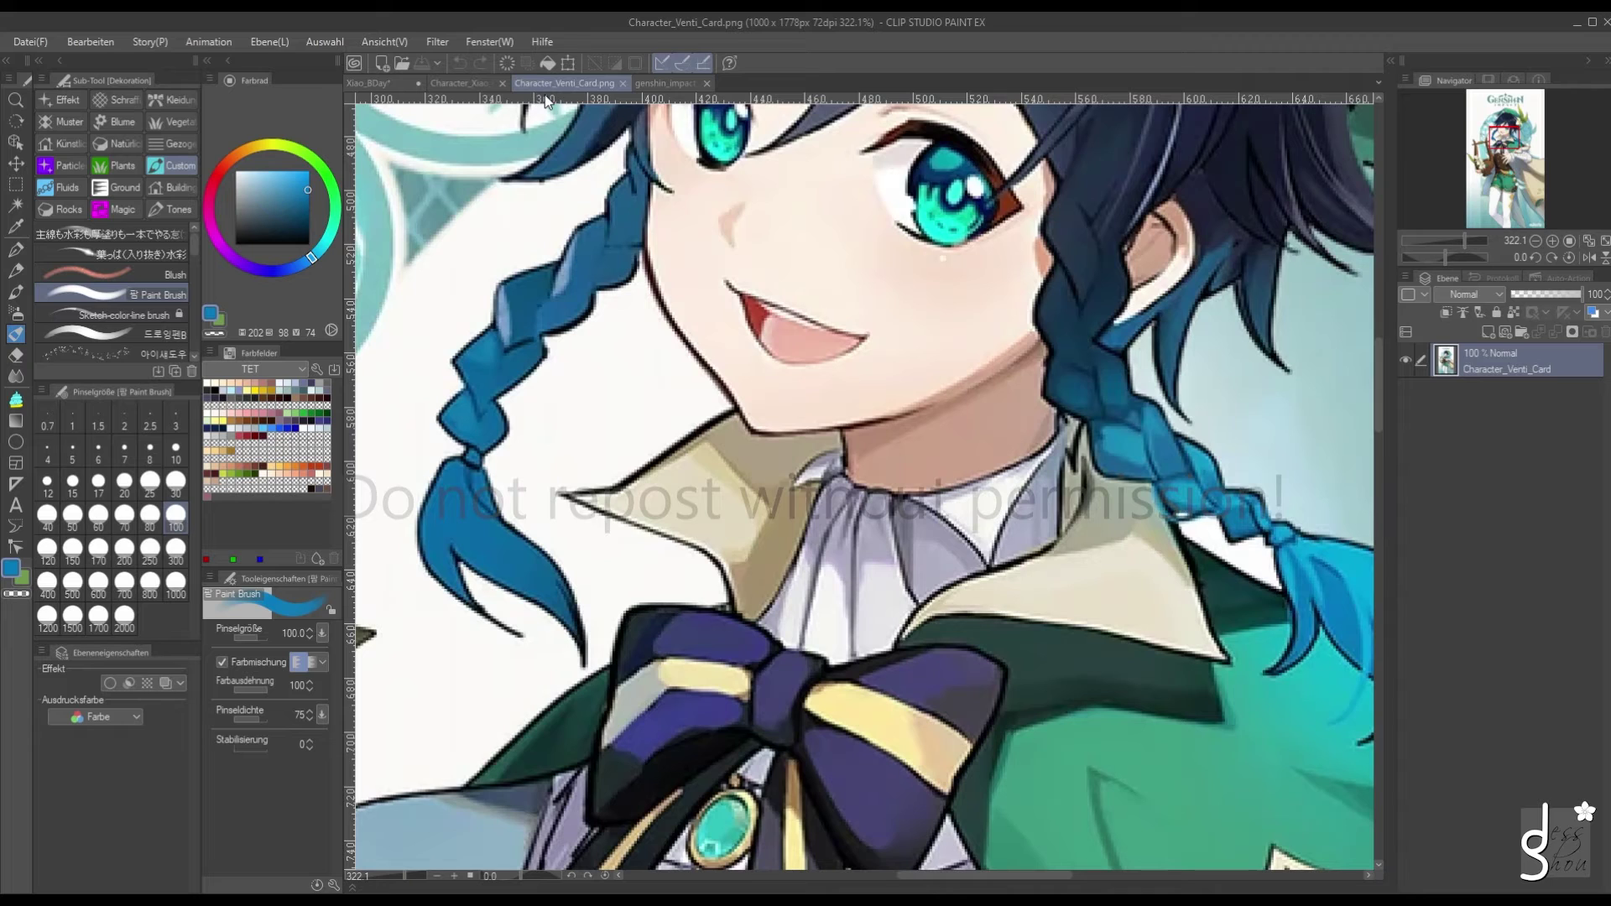
pyautogui.click(379, 84)
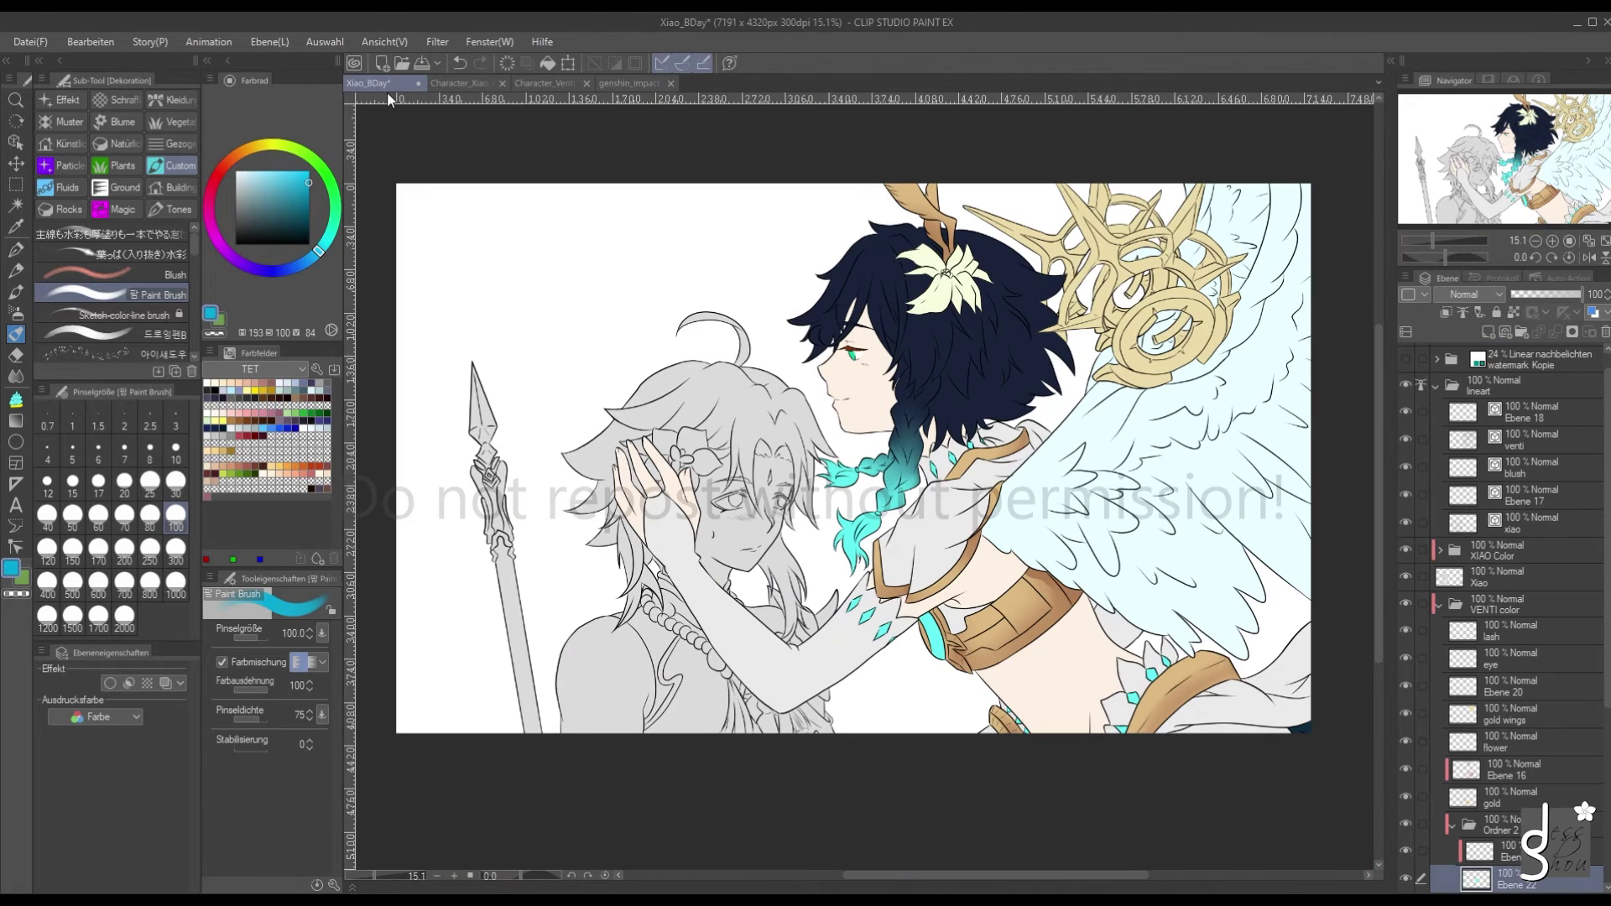
pyautogui.click(165, 682)
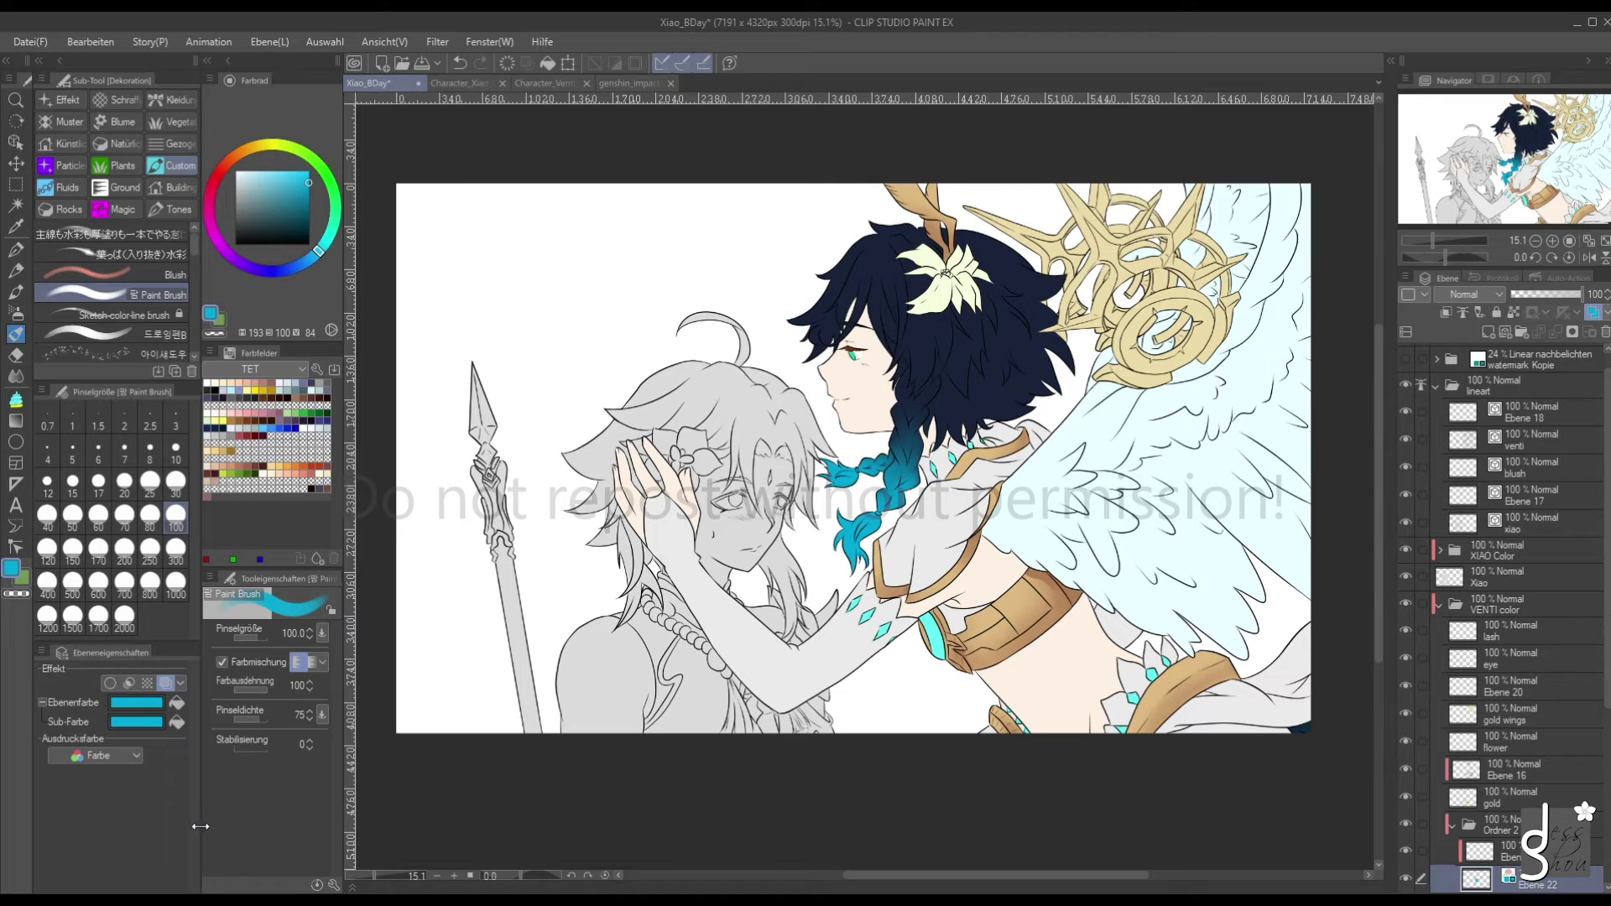
# Compare the recolored braids with the genshin_impact_0_63 reference and review the whole Xiao_BDay illustration
pyautogui.click(606, 83)
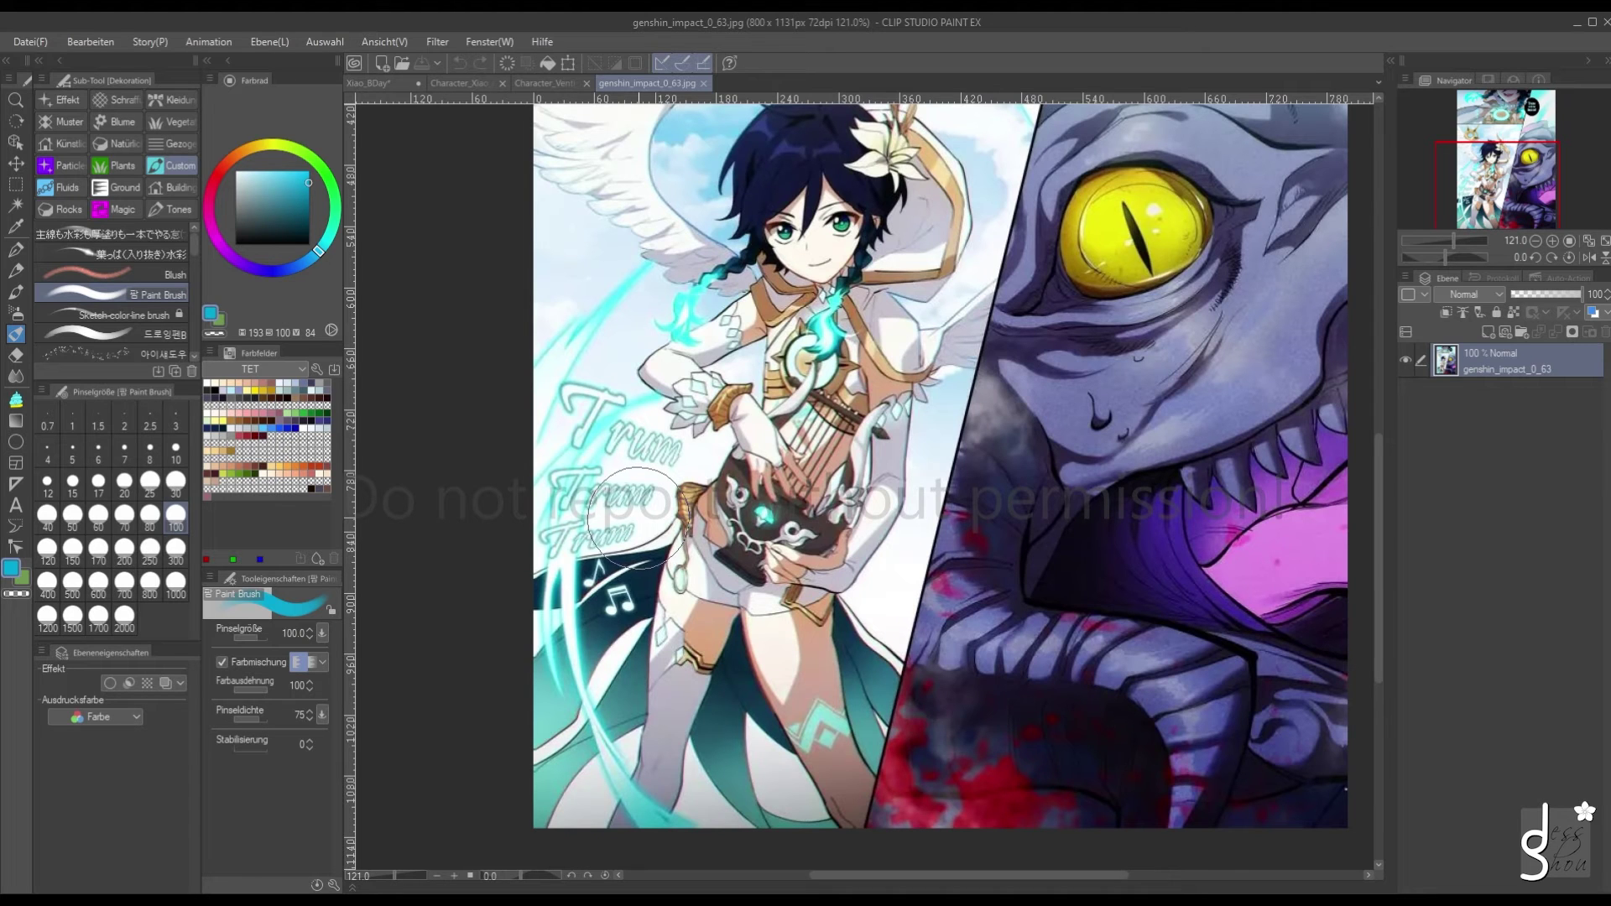
pyautogui.click(373, 82)
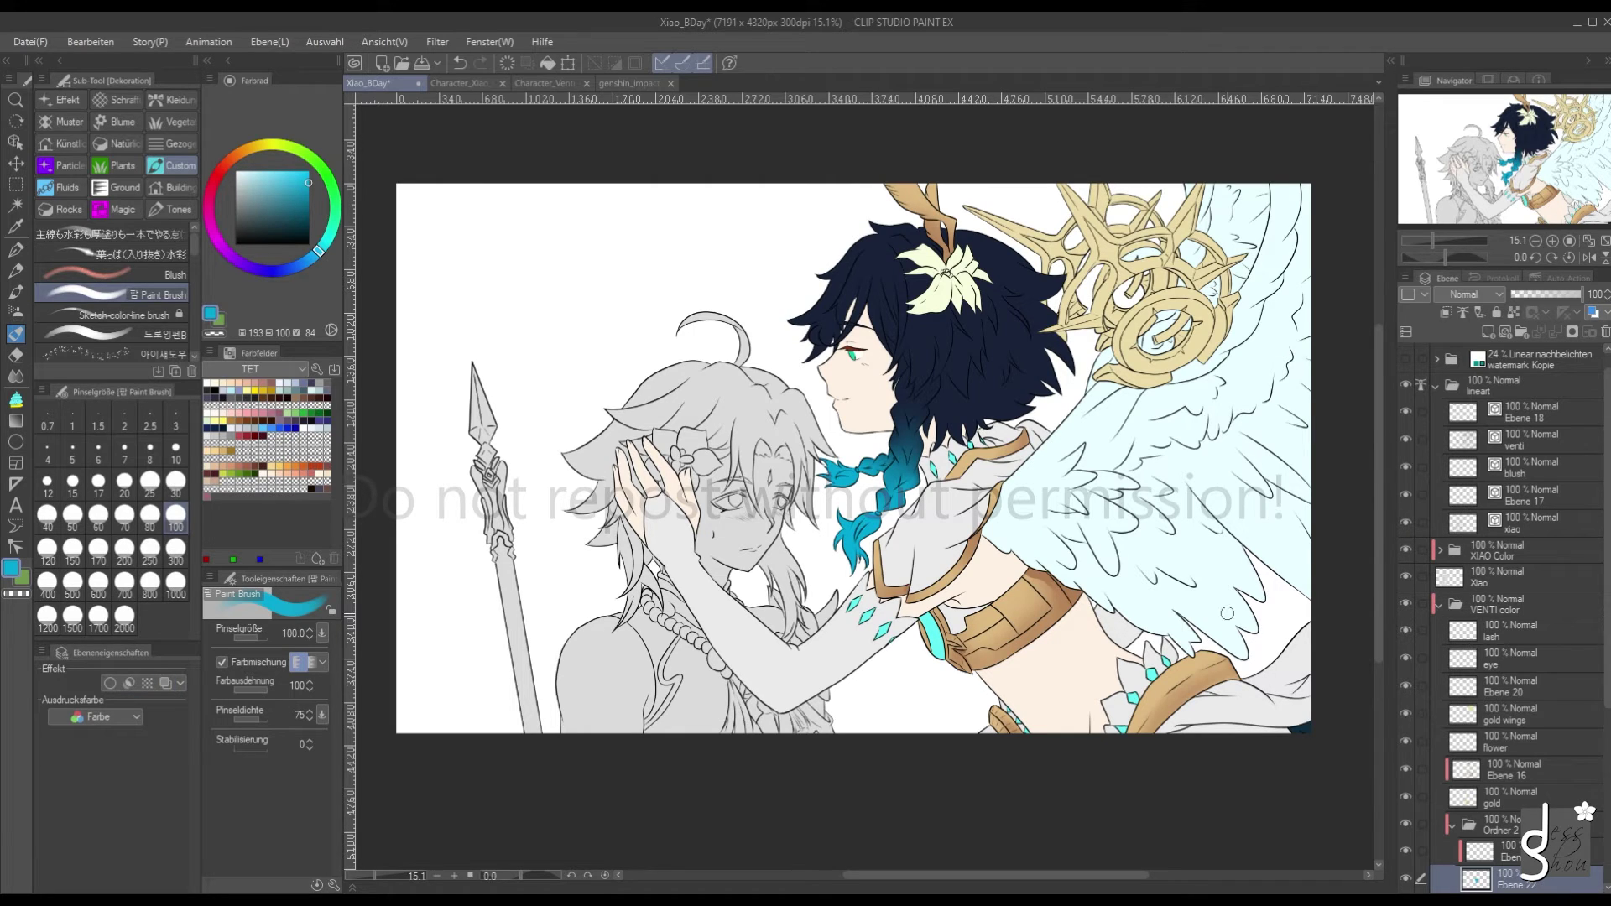
pyautogui.scroll(-3, 809, 373)
pyautogui.scroll(2, 803, 373)
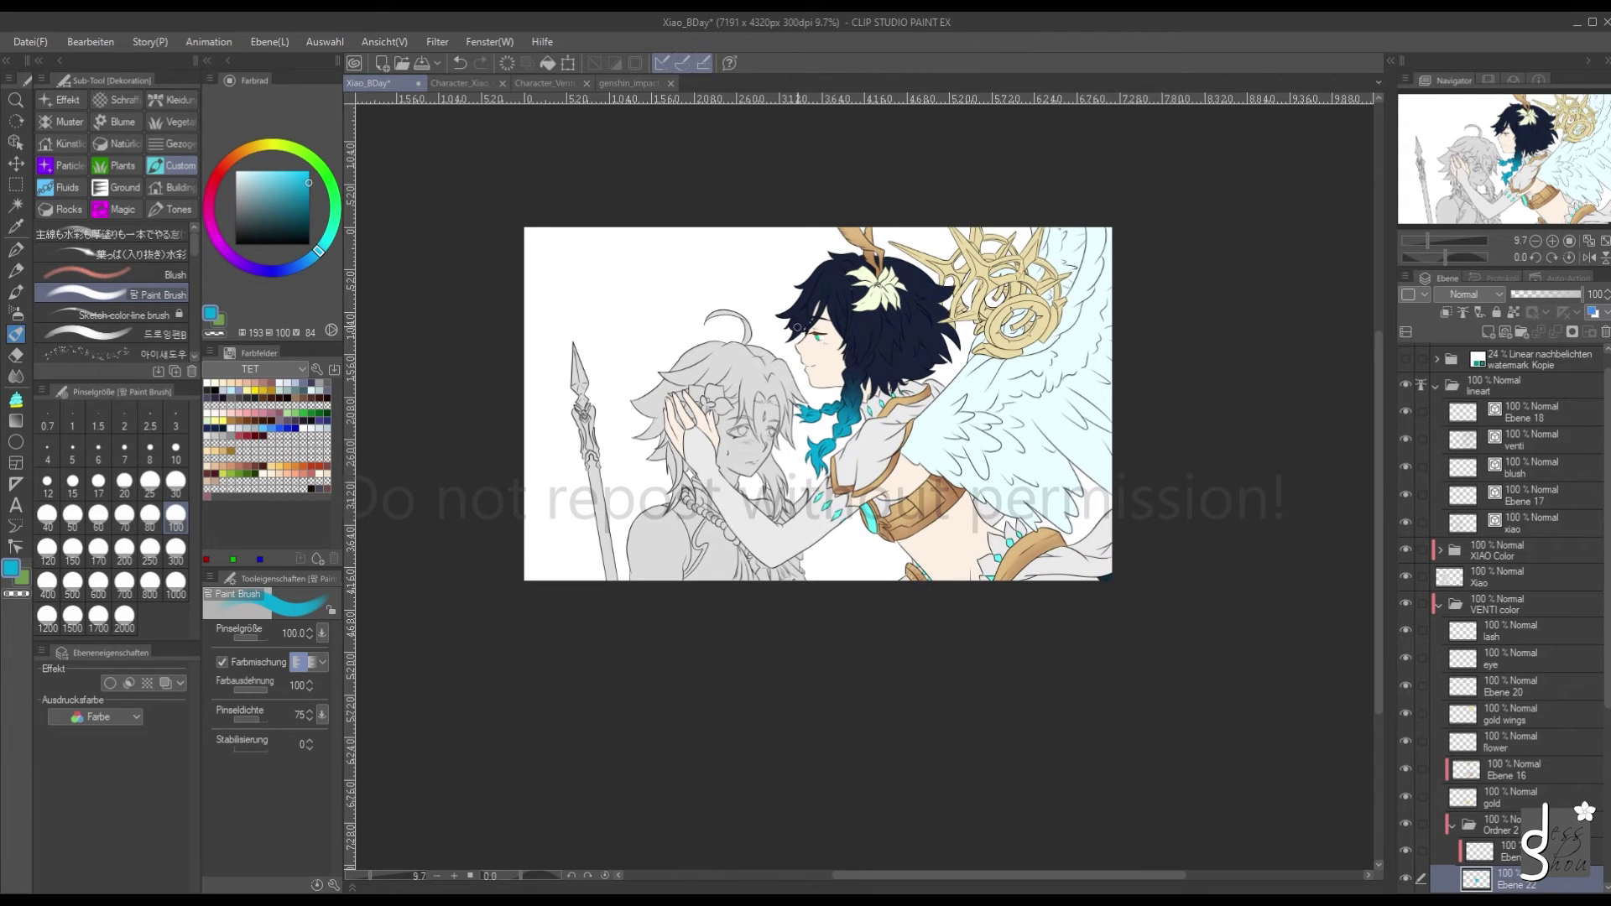
pyautogui.scroll(1, 797, 328)
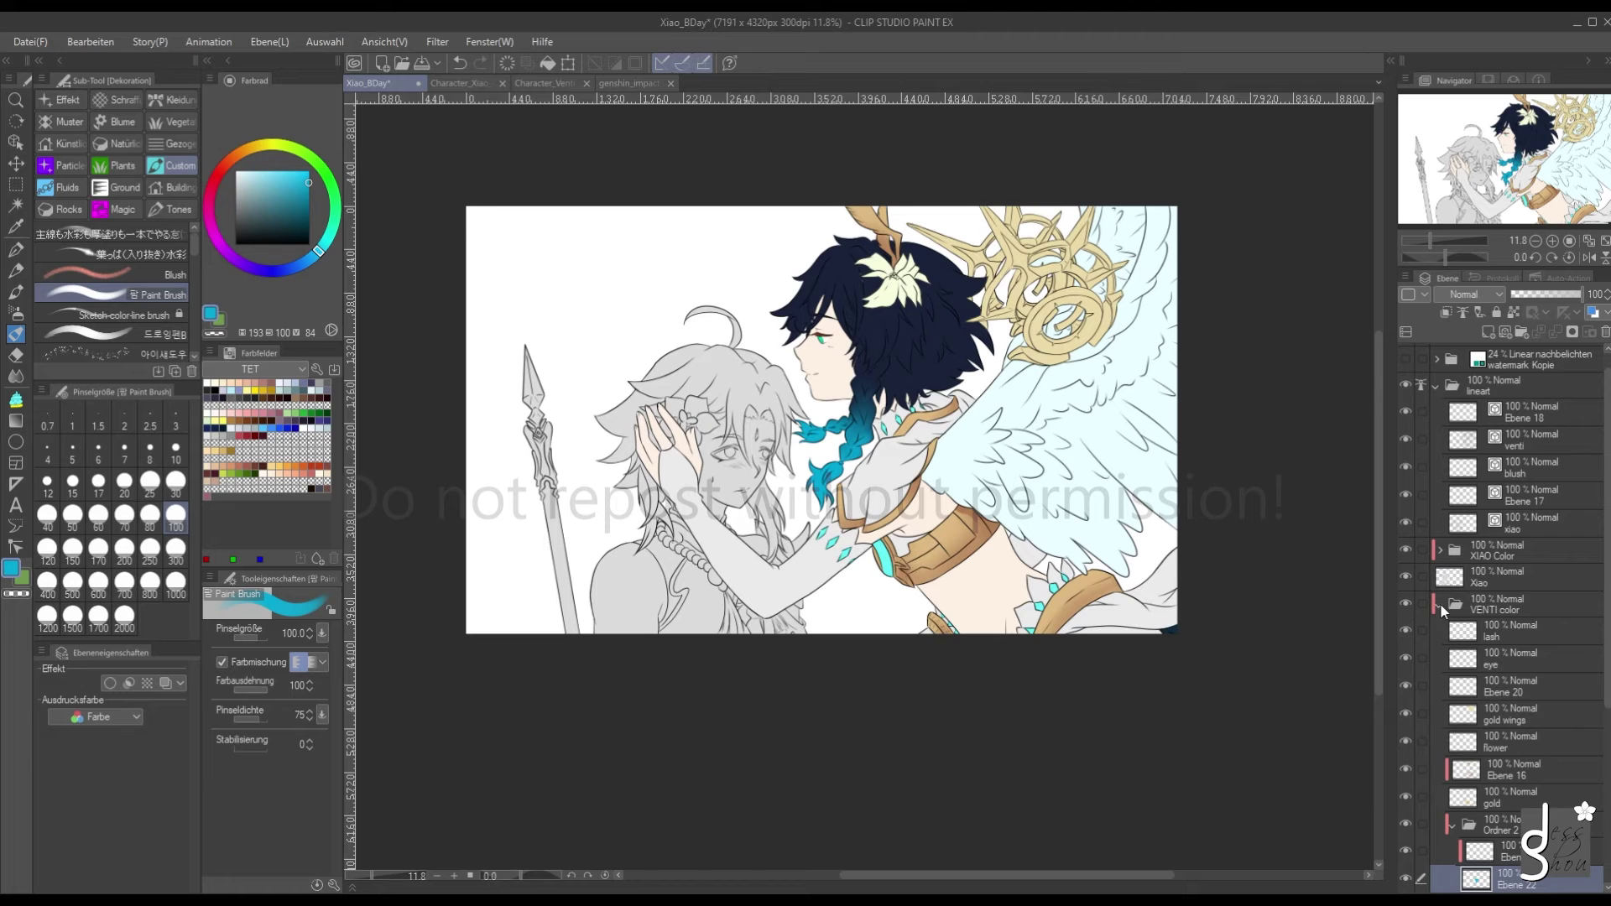
# Give the venti line art a layer color effect with both the layer color and sub color set to dusty pink
pyautogui.click(1456, 442)
pyautogui.scroll(3, 855, 320)
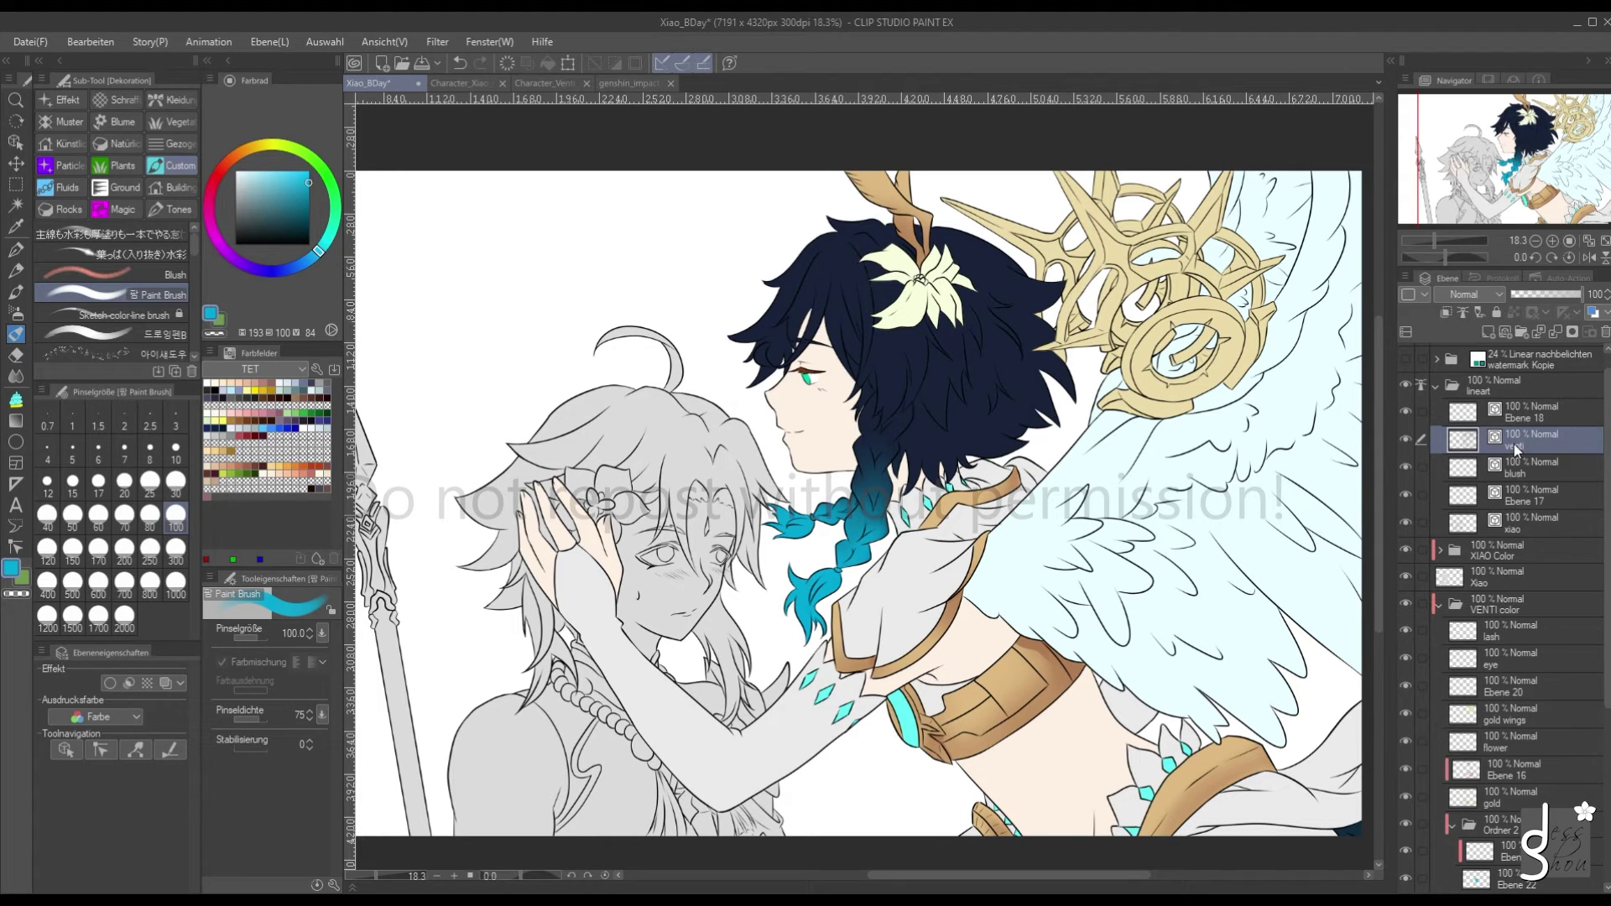
pyautogui.click(164, 682)
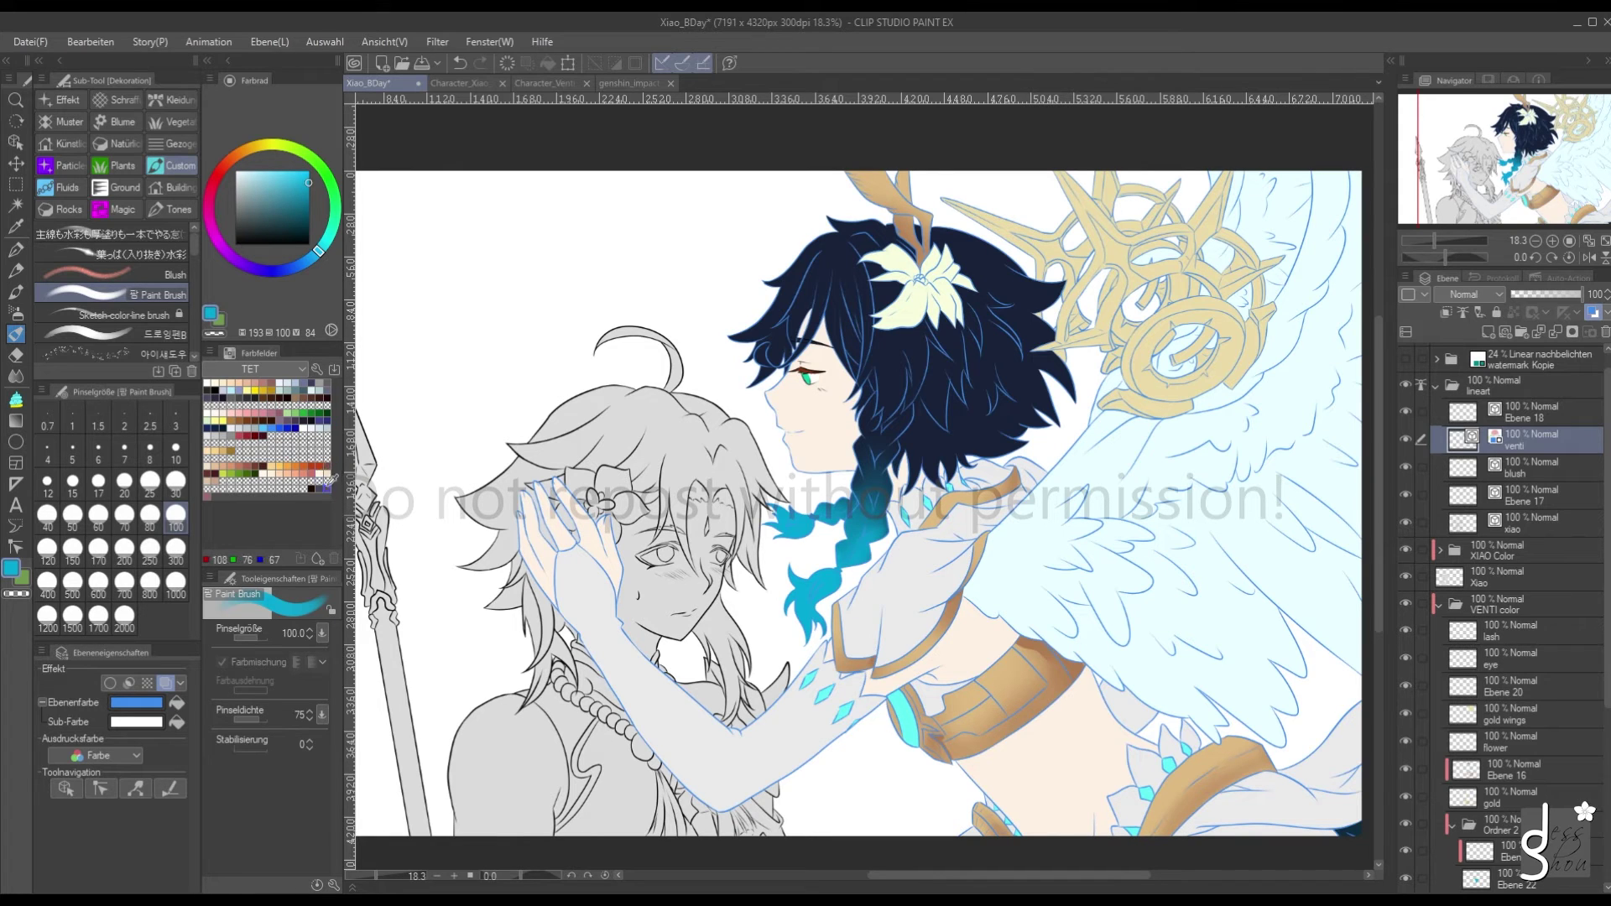
pyautogui.click(207, 496)
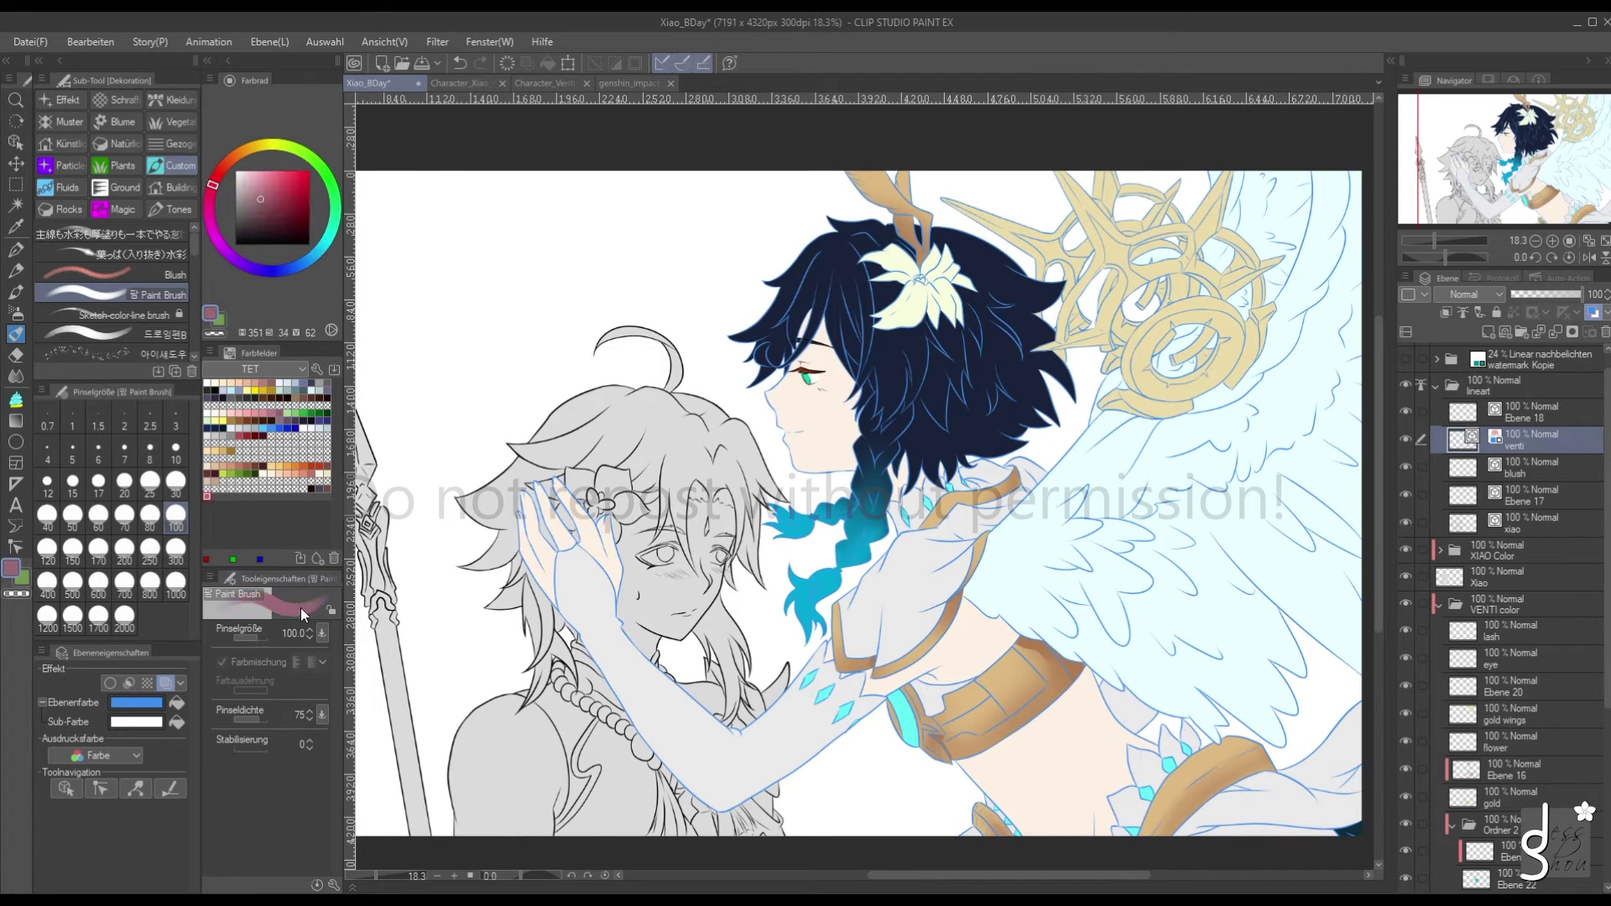
pyautogui.click(177, 702)
pyautogui.click(177, 723)
# Try Multiply on the venti line layer, undo it, and set the whole lineart folder to Multiply instead
pyautogui.hotkey('shift', 'alt', 'm')
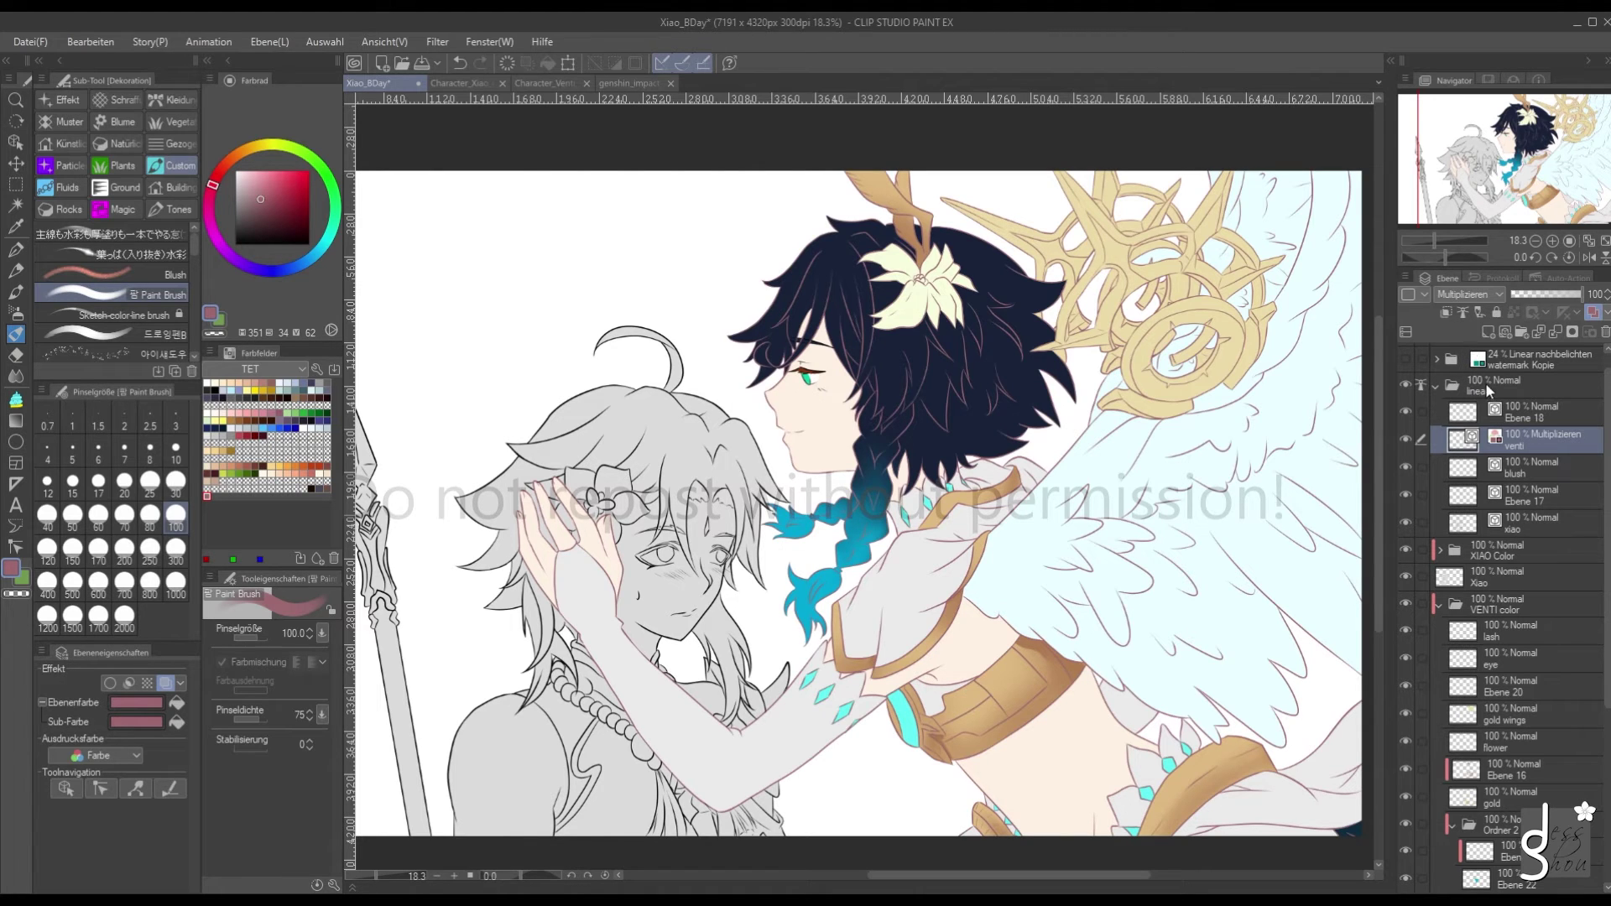
pyautogui.hotkey('ctrl', 'z')
pyautogui.hotkey('ctrl', 'z')
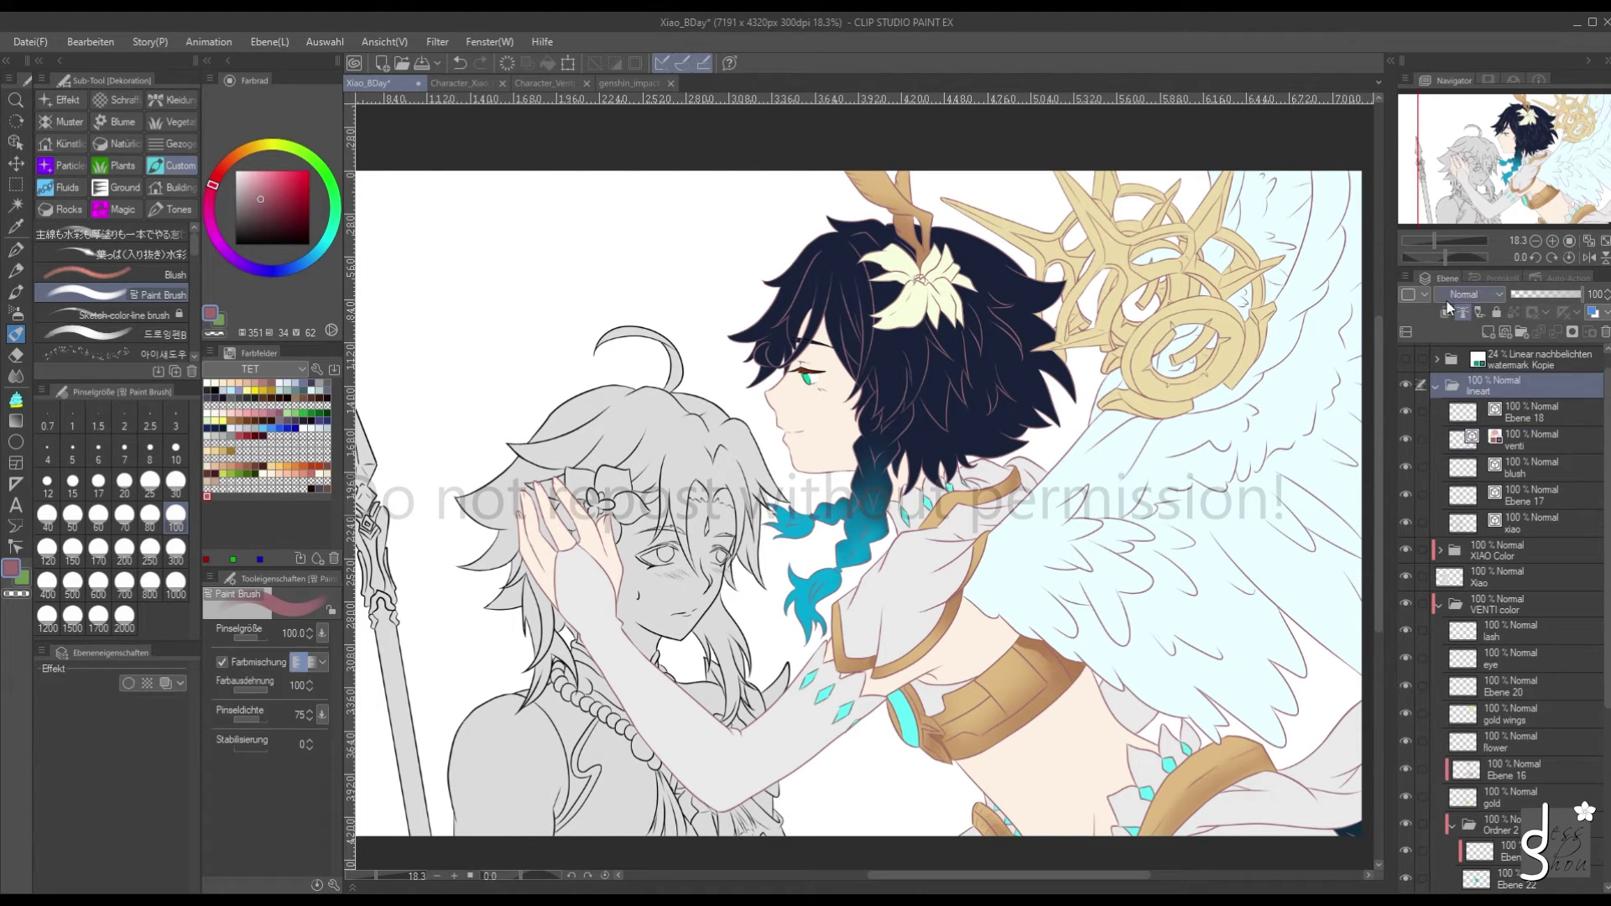
pyautogui.hotkey('shift', 'alt', 'm')
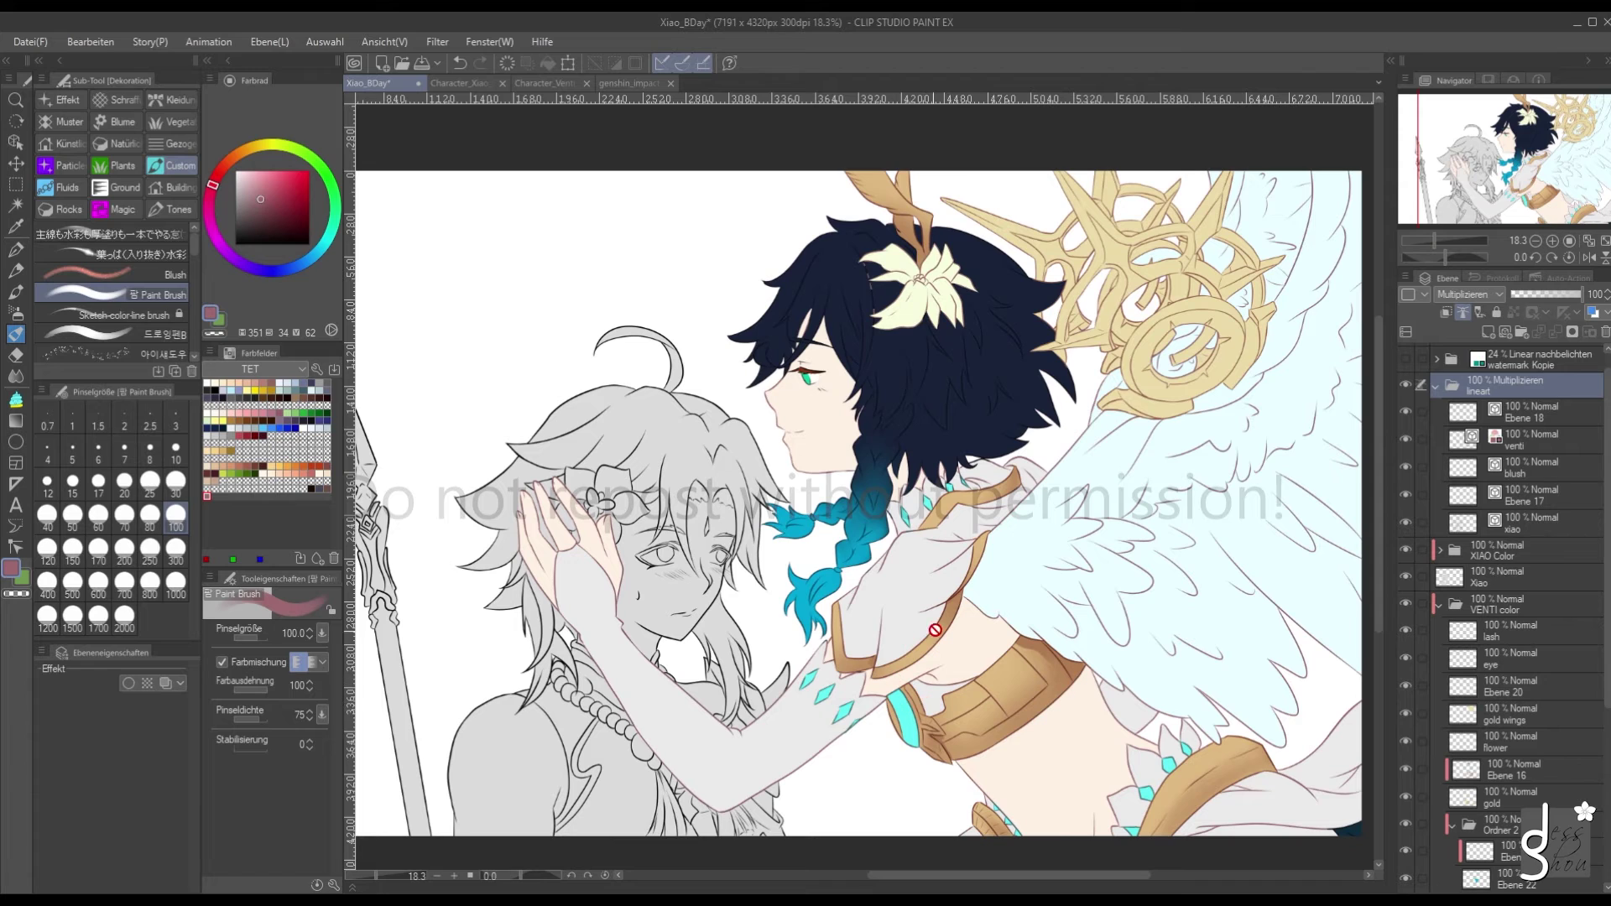
# Compare the venti line art with and without its dusty pink layer color
pyautogui.click(1470, 447)
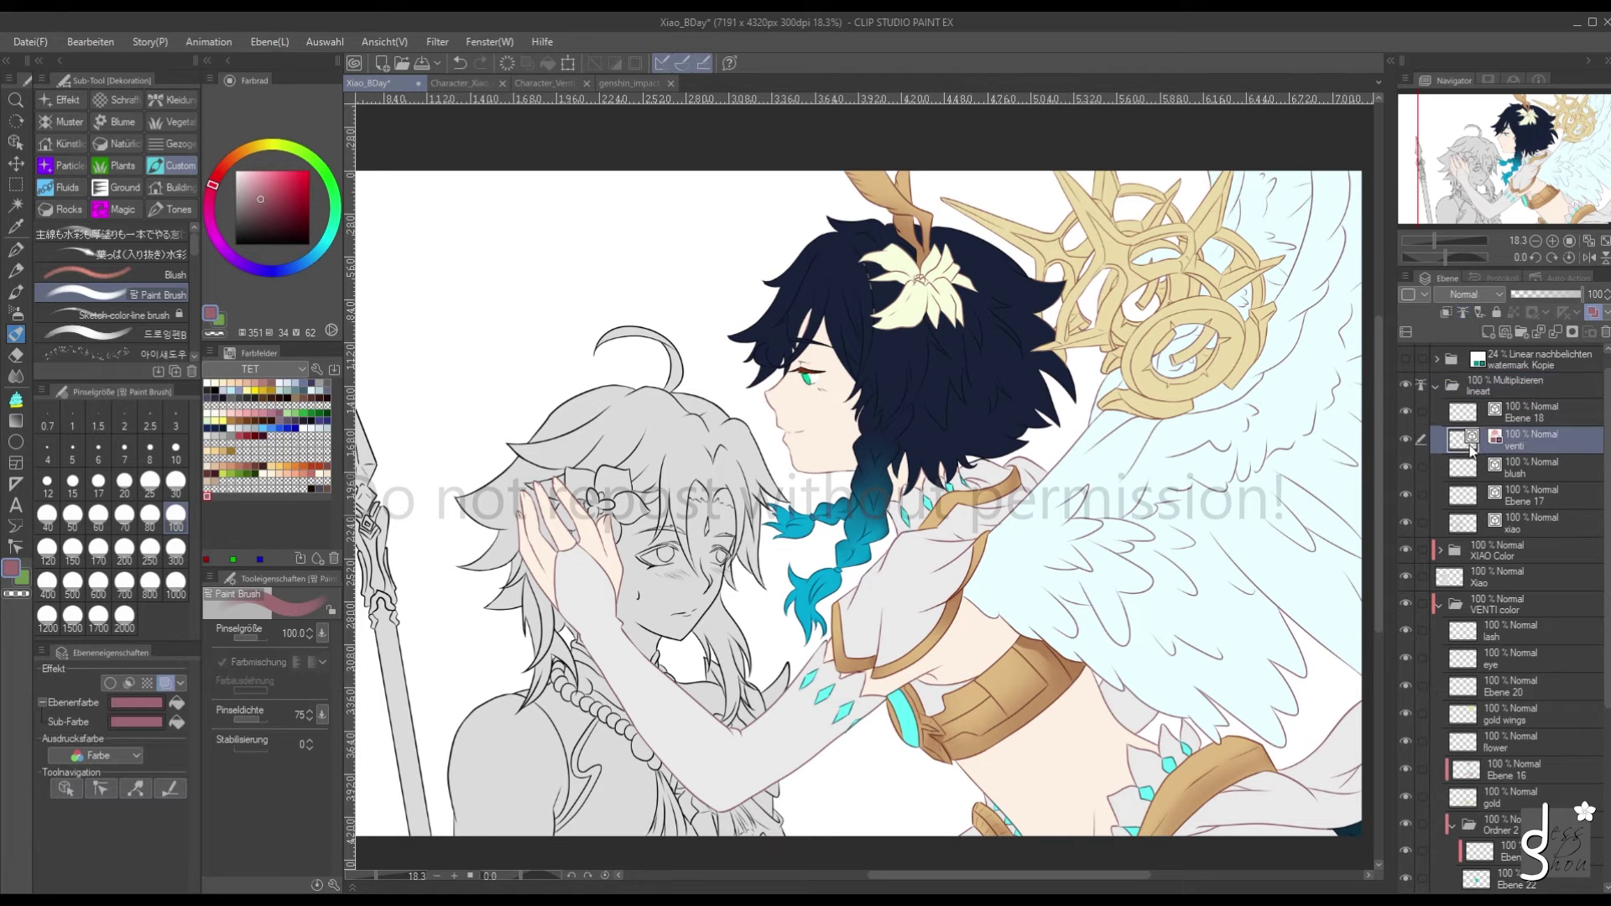
pyautogui.click(164, 683)
pyautogui.click(164, 684)
pyautogui.click(167, 687)
pyautogui.click(168, 689)
pyautogui.click(166, 684)
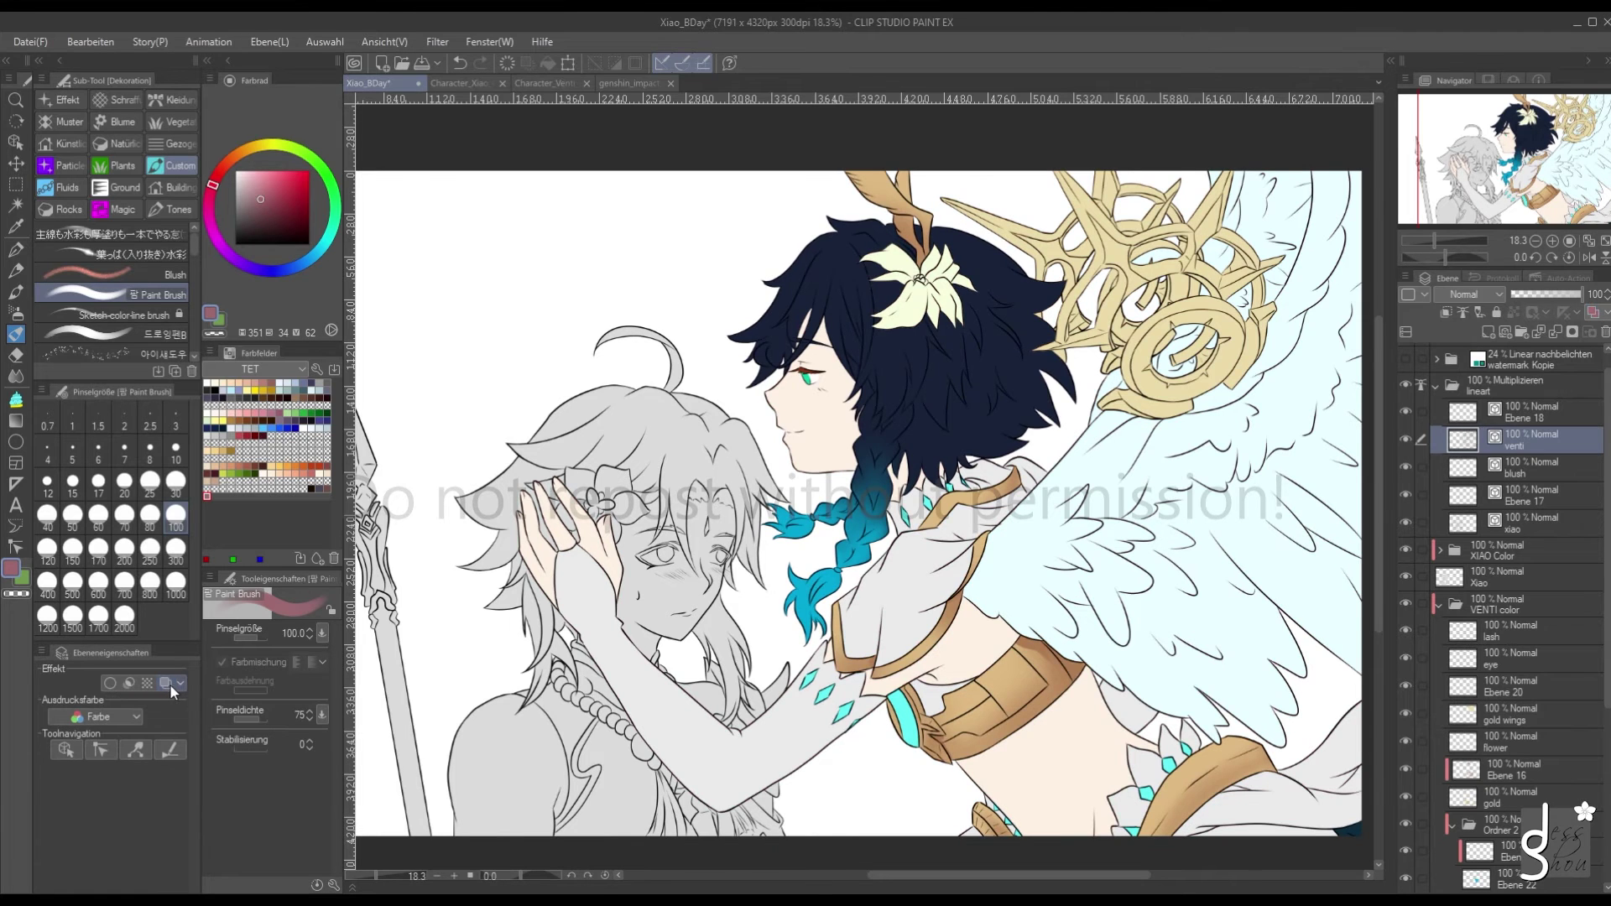
pyautogui.click(168, 685)
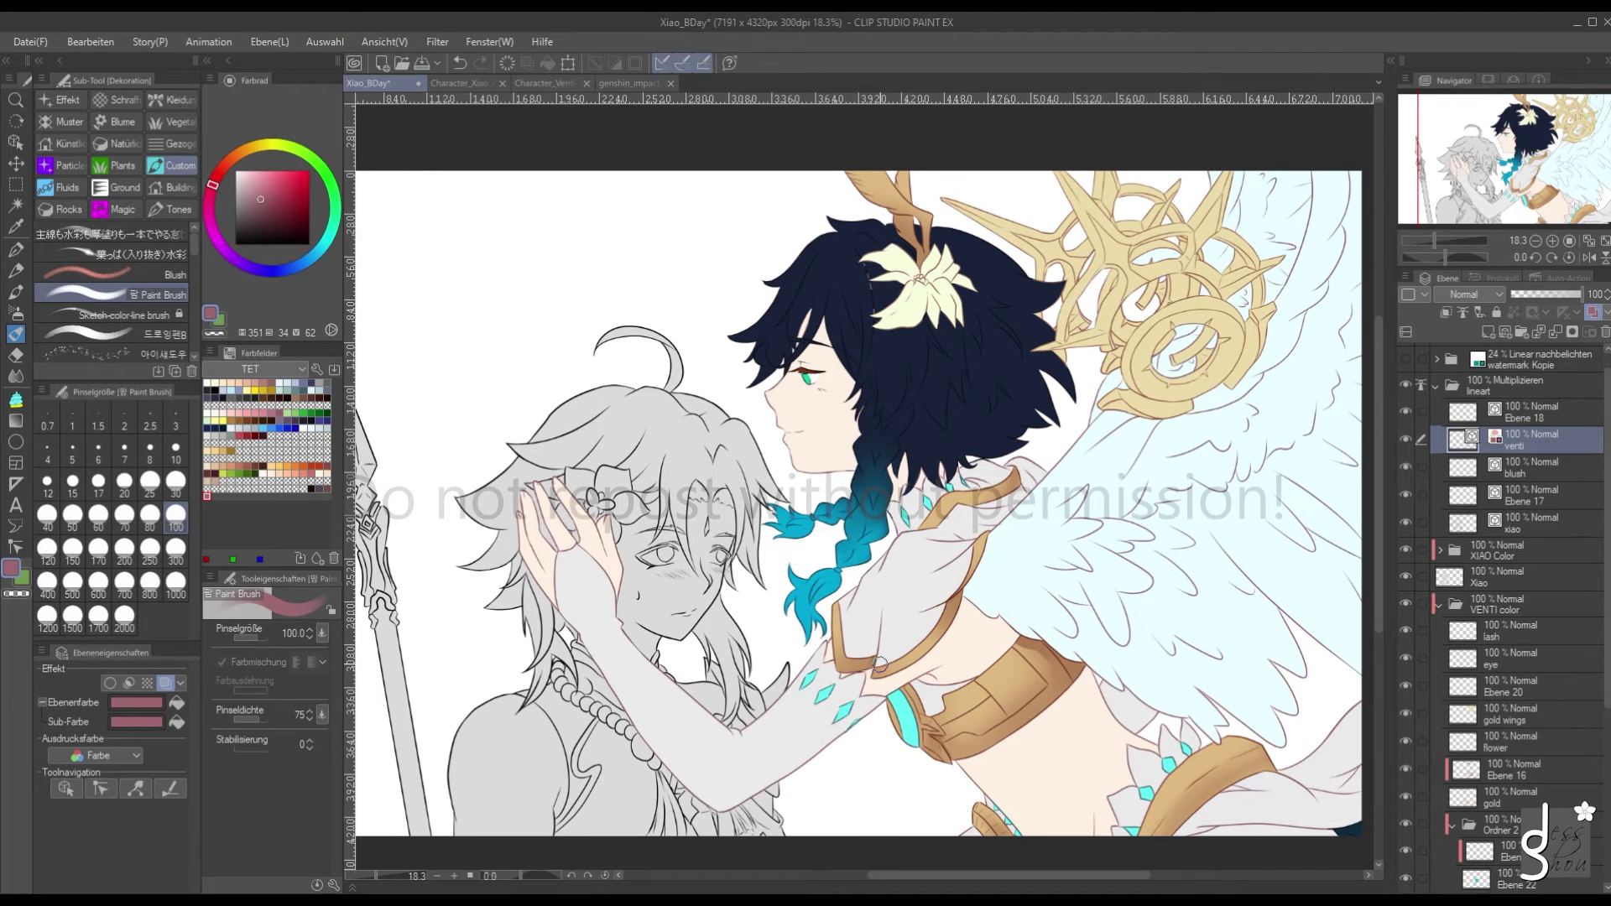
# Clean up the broken stray line in the dark hair beside the flower, working on the flower layer
pyautogui.scroll(3, 860, 306)
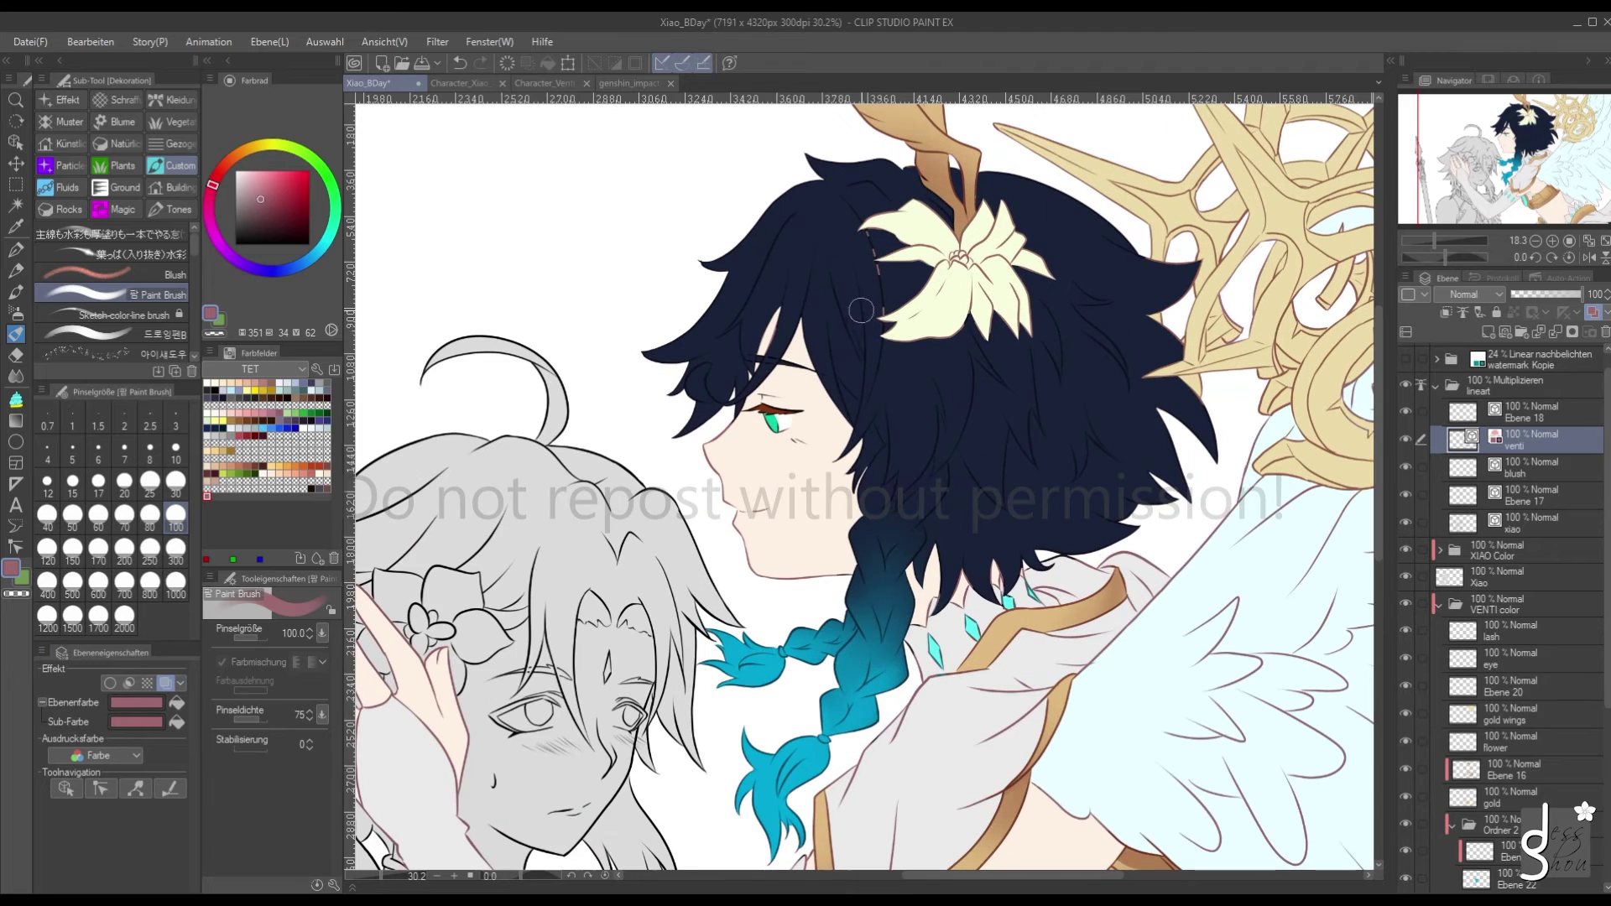
pyautogui.scroll(-3, 1454, 671)
pyautogui.scroll(-1, 1454, 671)
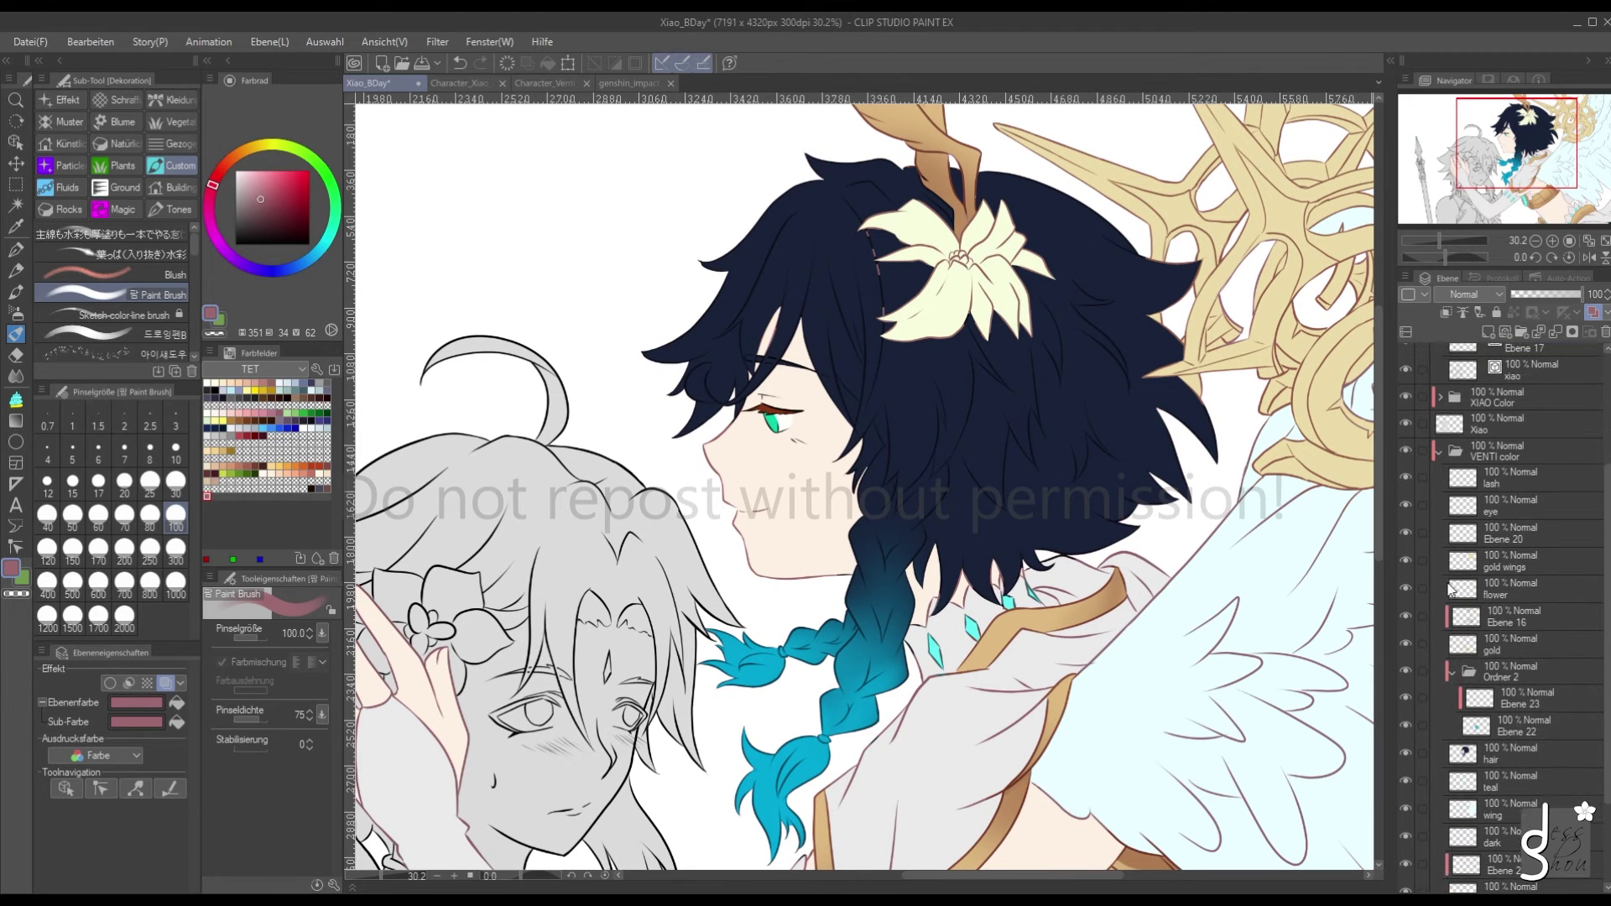
pyautogui.click(1463, 590)
pyautogui.scroll(5, 863, 238)
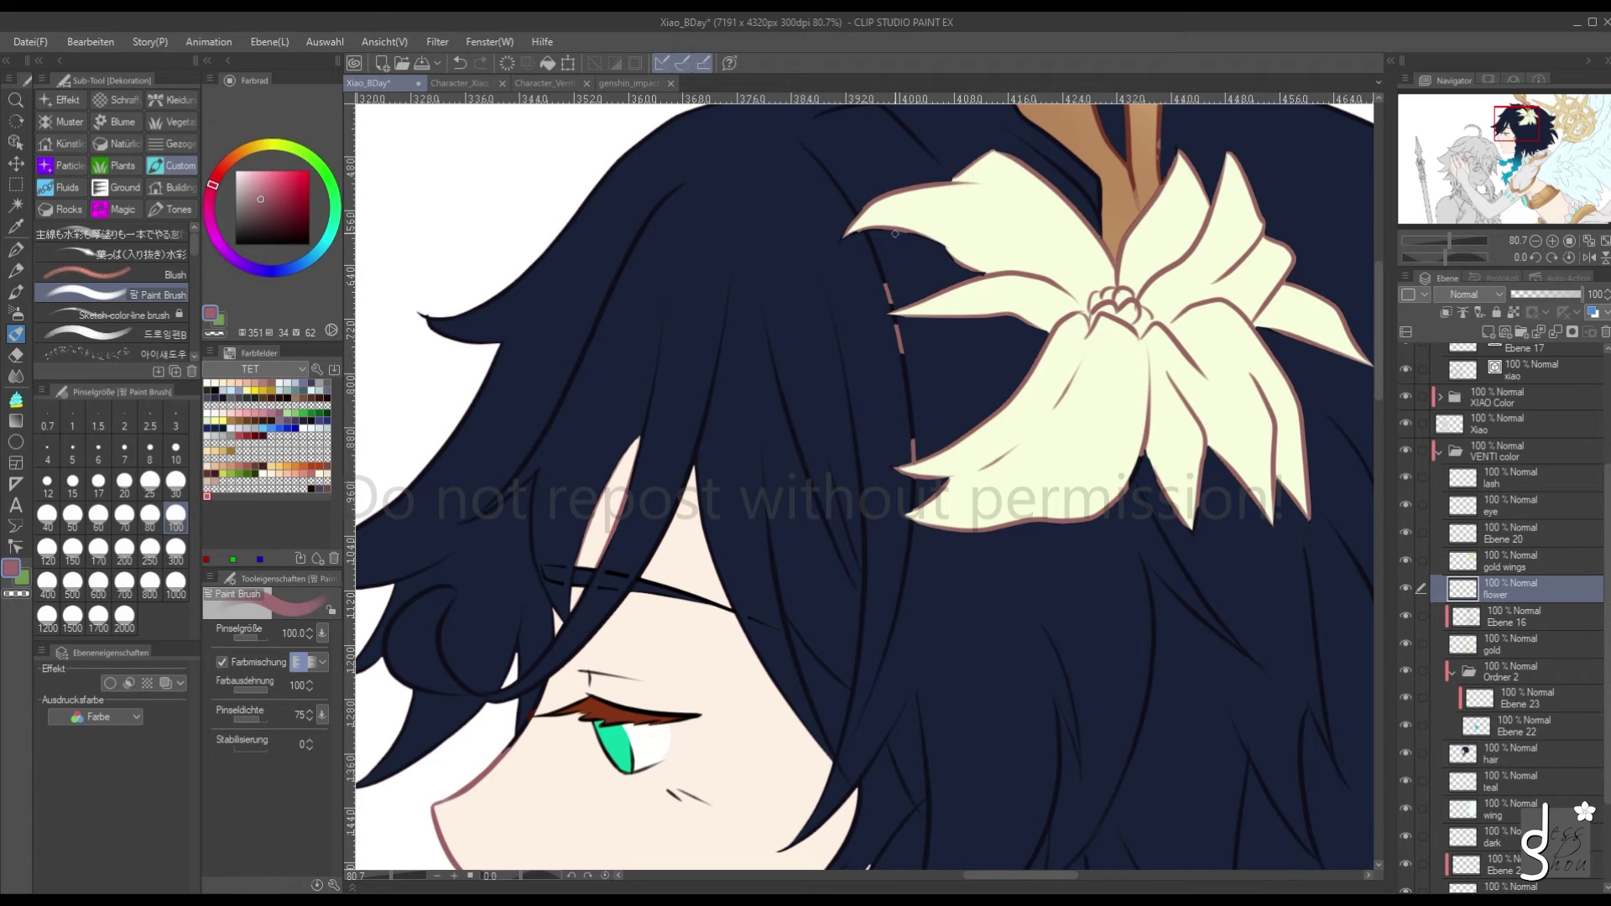
pyautogui.moveTo(885, 284); pyautogui.dragTo(900, 360)
pyautogui.moveTo(912, 443)
pyautogui.mouseDown()
pyautogui.moveTo(912, 461)
pyautogui.moveTo(912, 442)
pyautogui.mouseUp()
# Convert the xiao line art to the dusty pink drawing color
pyautogui.scroll(3, 1501, 503)
pyautogui.click(1464, 501)
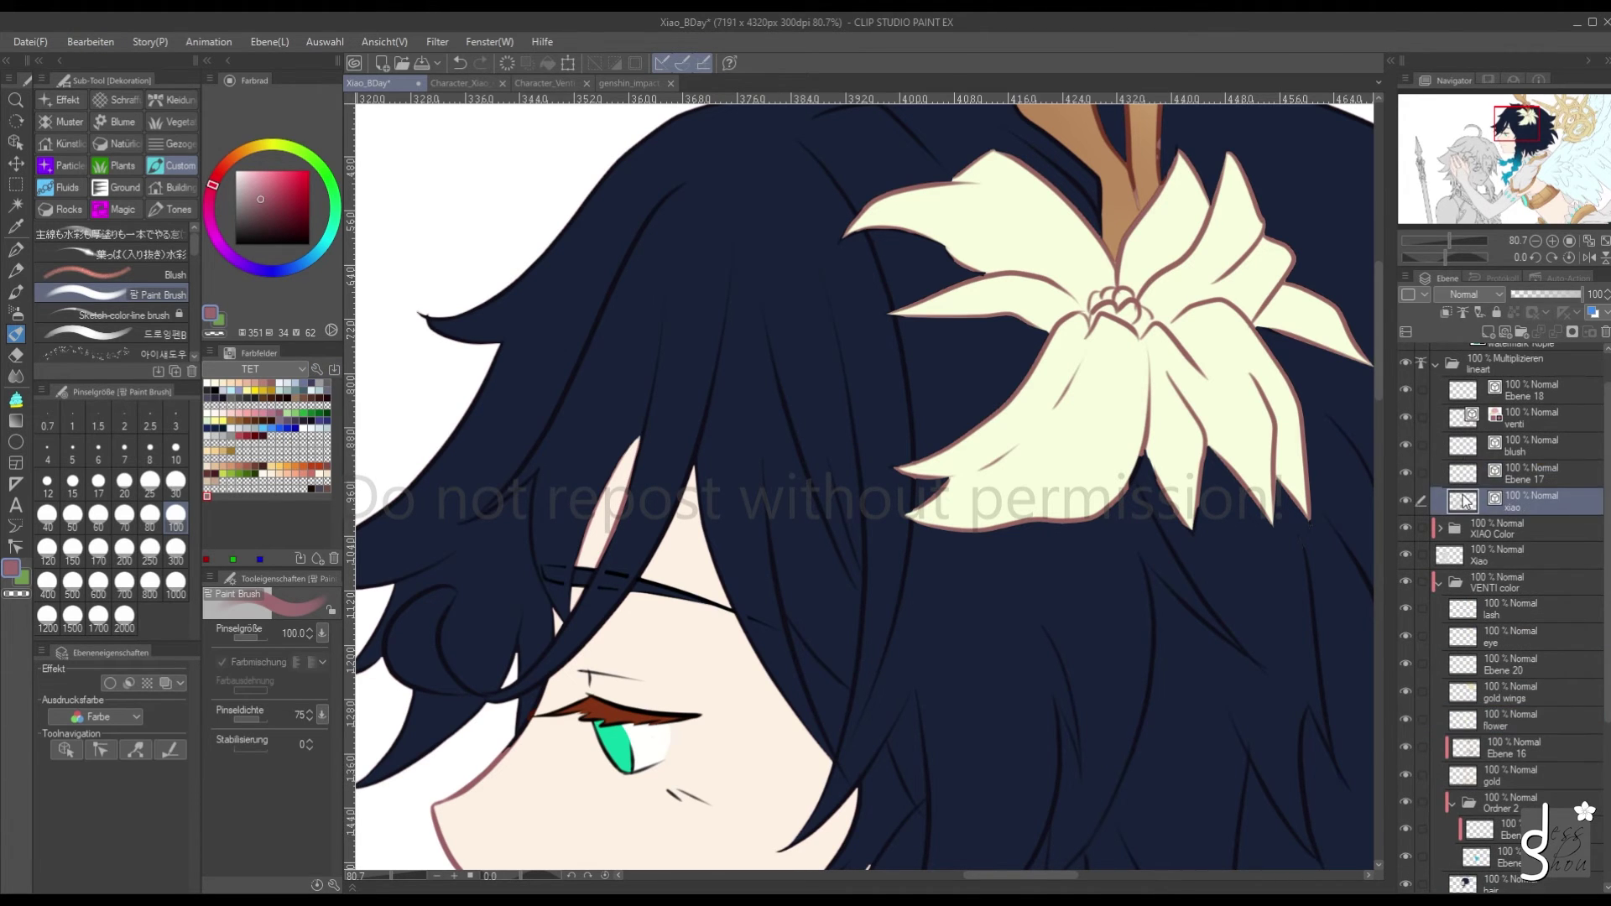
pyautogui.scroll(-3, 1464, 501)
pyautogui.scroll(-5, 875, 349)
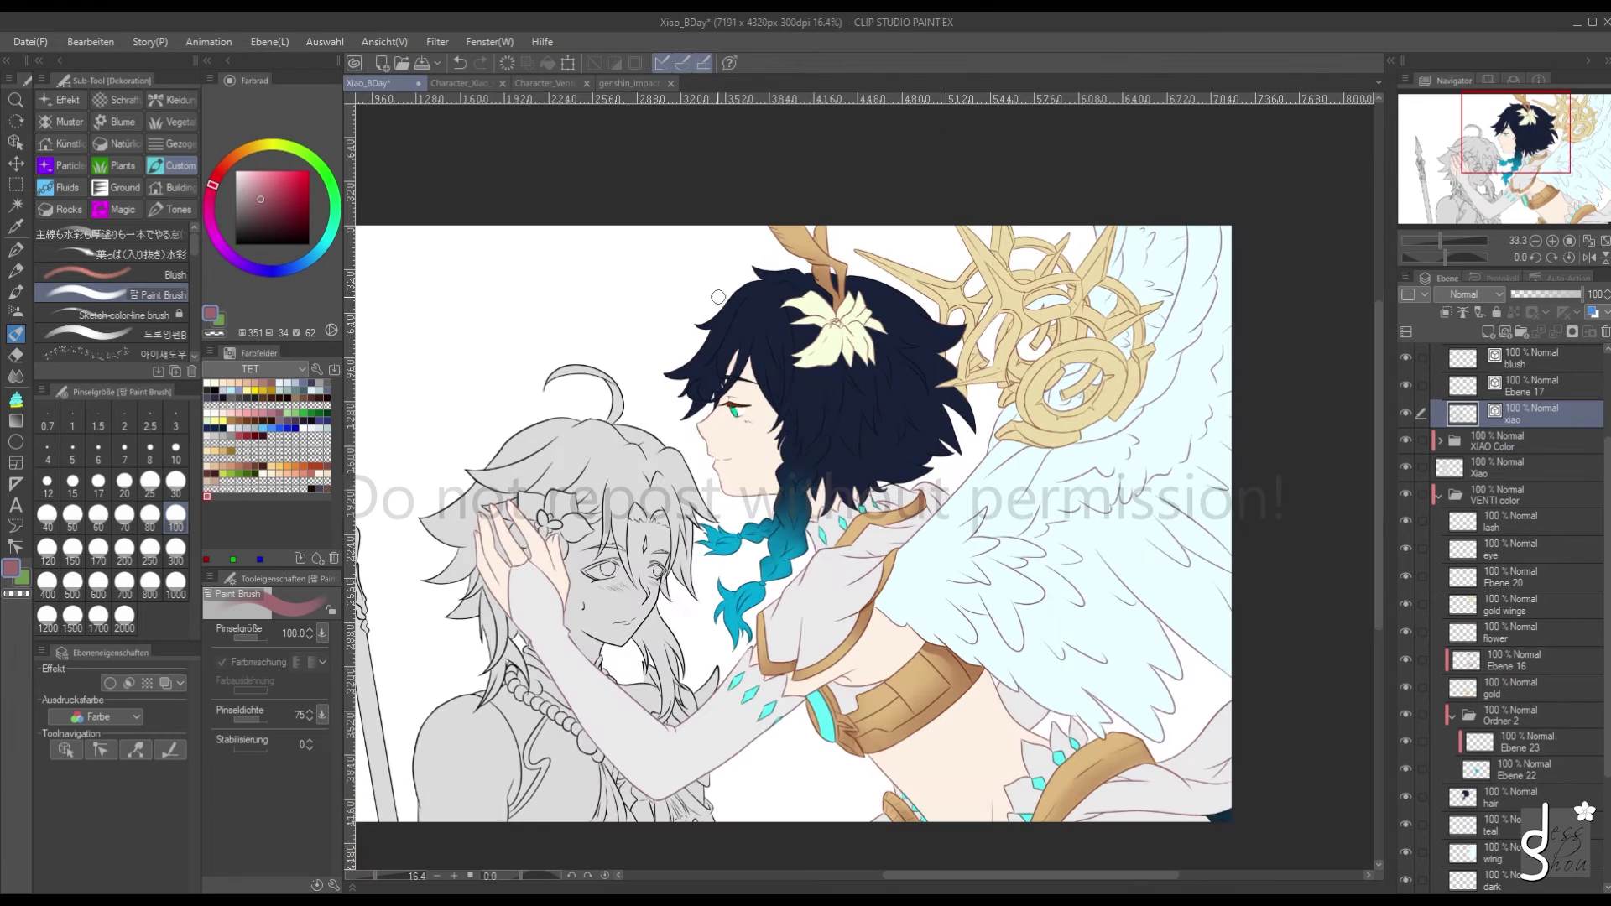
pyautogui.scroll(2, 473, 550)
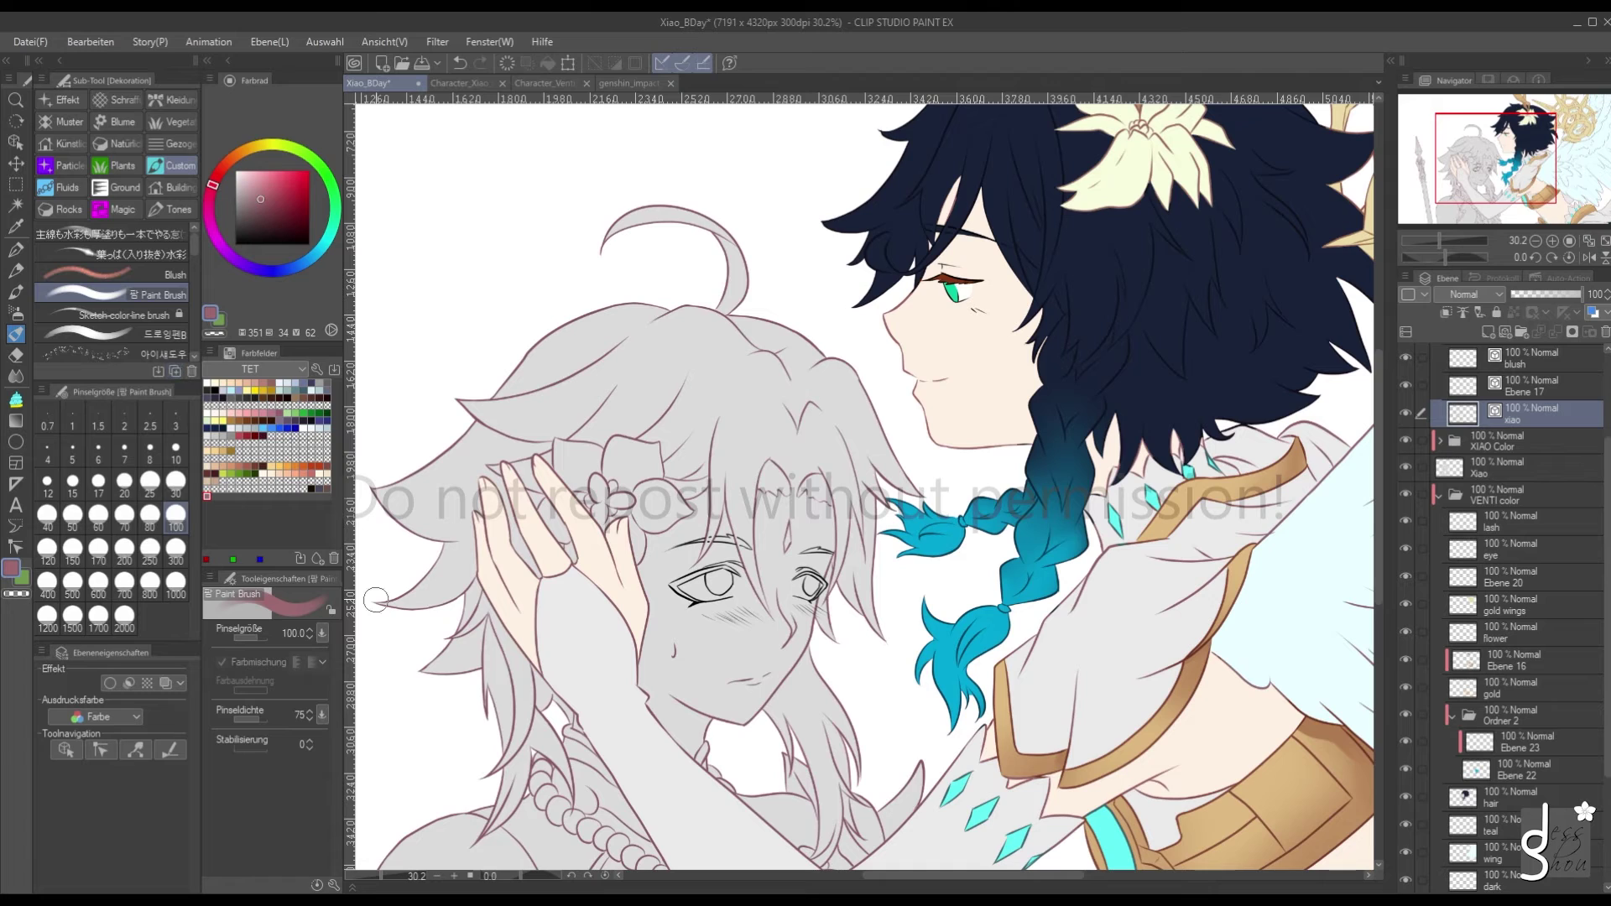
pyautogui.click(101, 44)
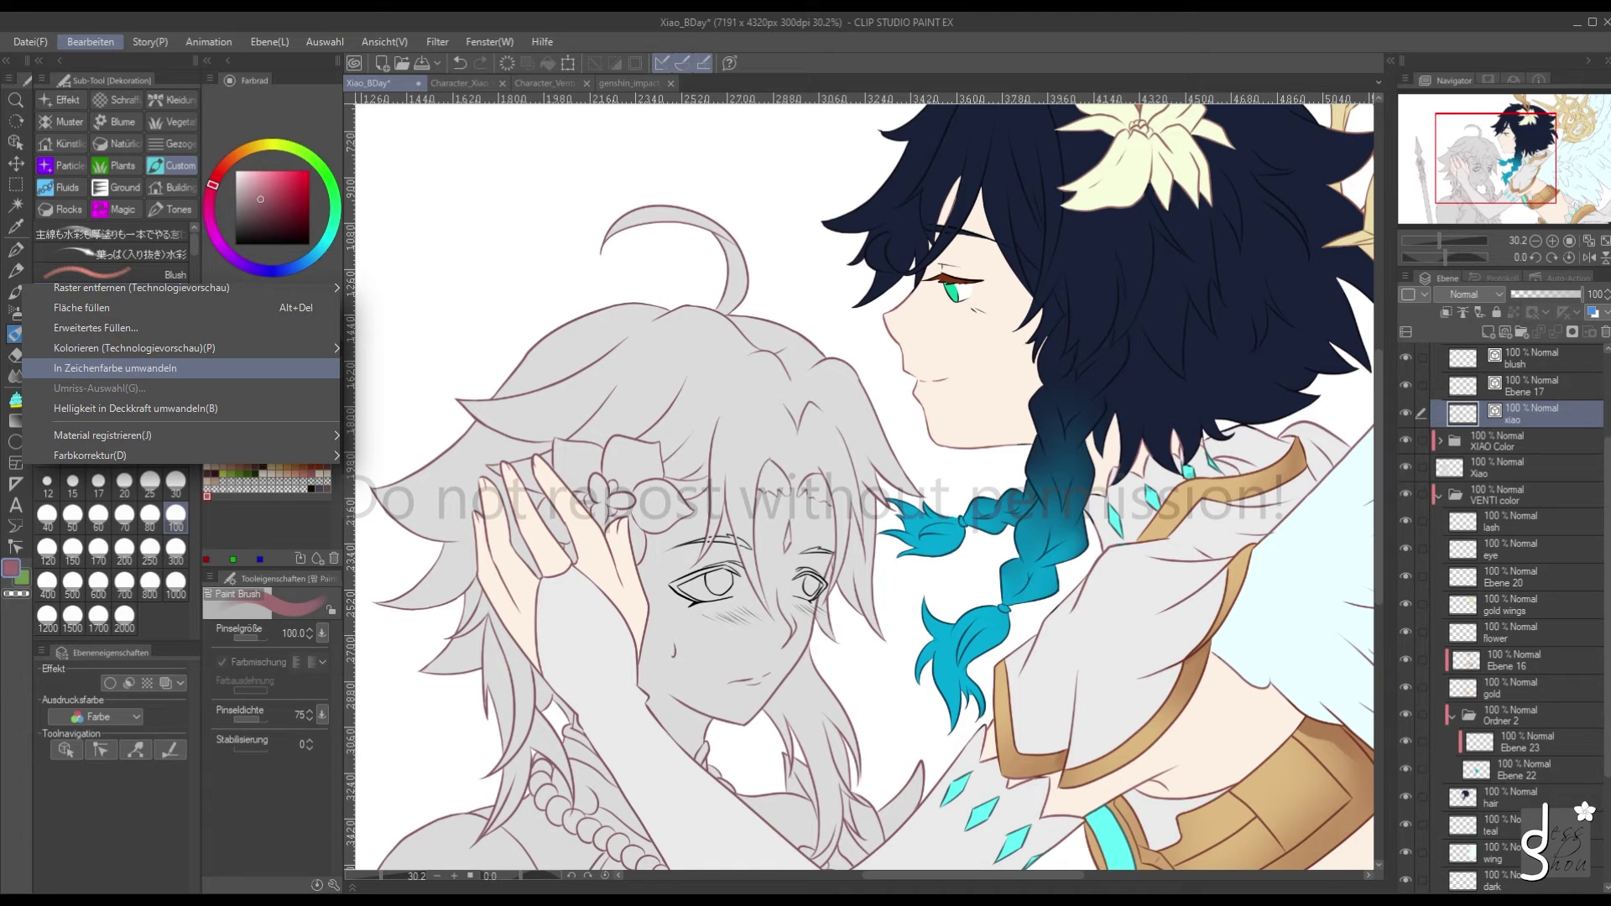
pyautogui.click(115, 367)
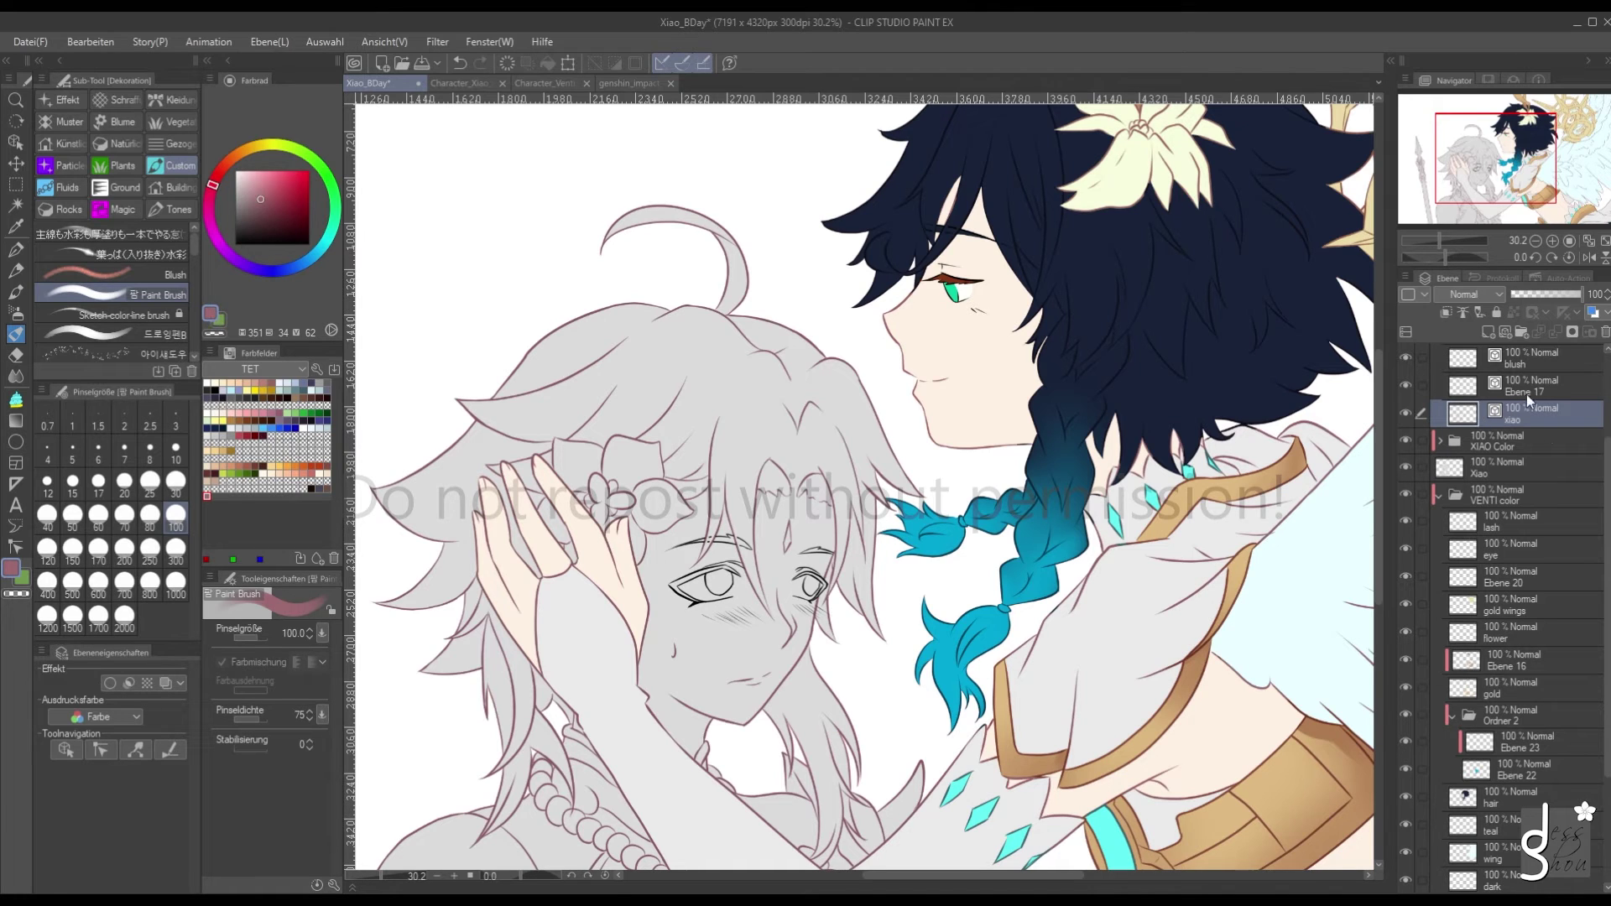
# Check the venti lines against the pink xiao lines by switching the venti layer color off and back on
pyautogui.scroll(3, 1527, 394)
pyautogui.click(1506, 463)
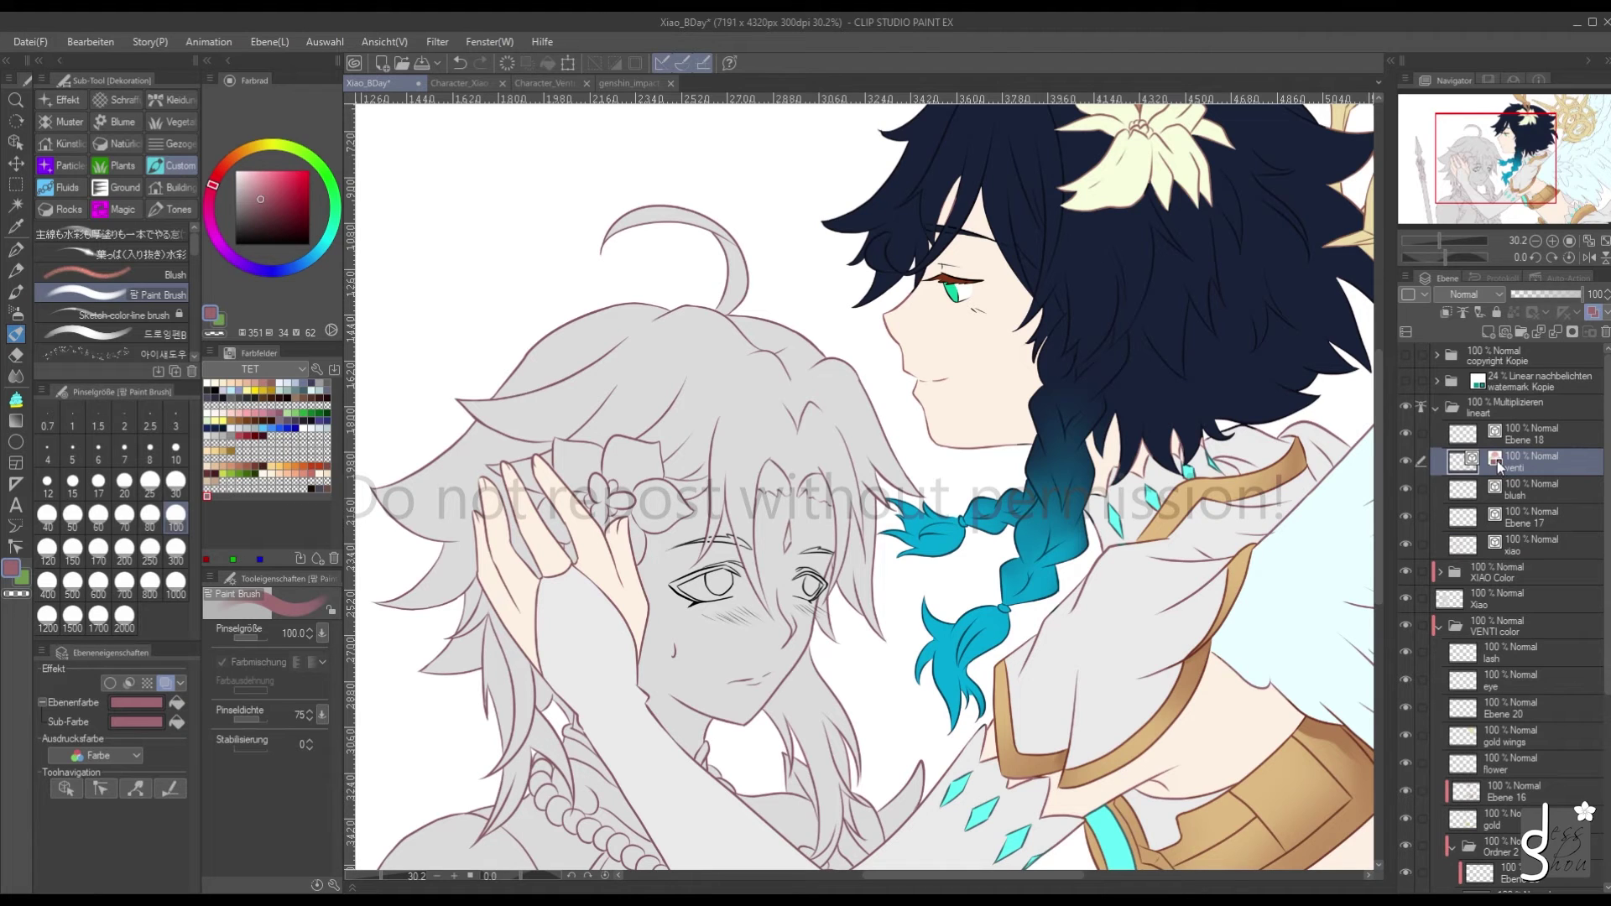
pyautogui.click(164, 685)
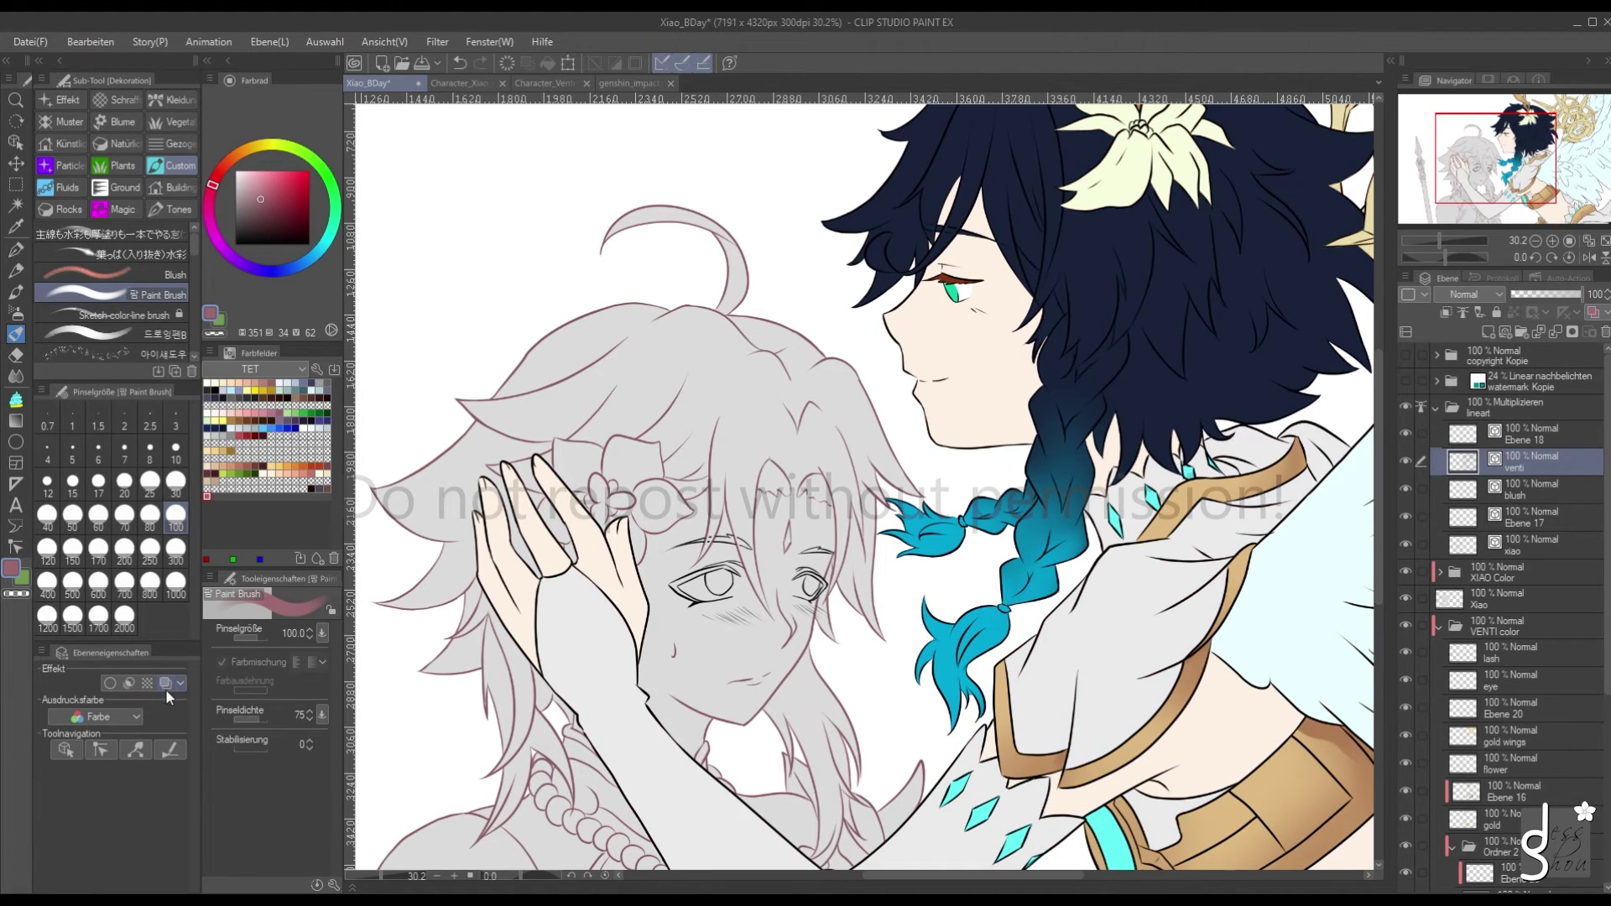
pyautogui.click(165, 688)
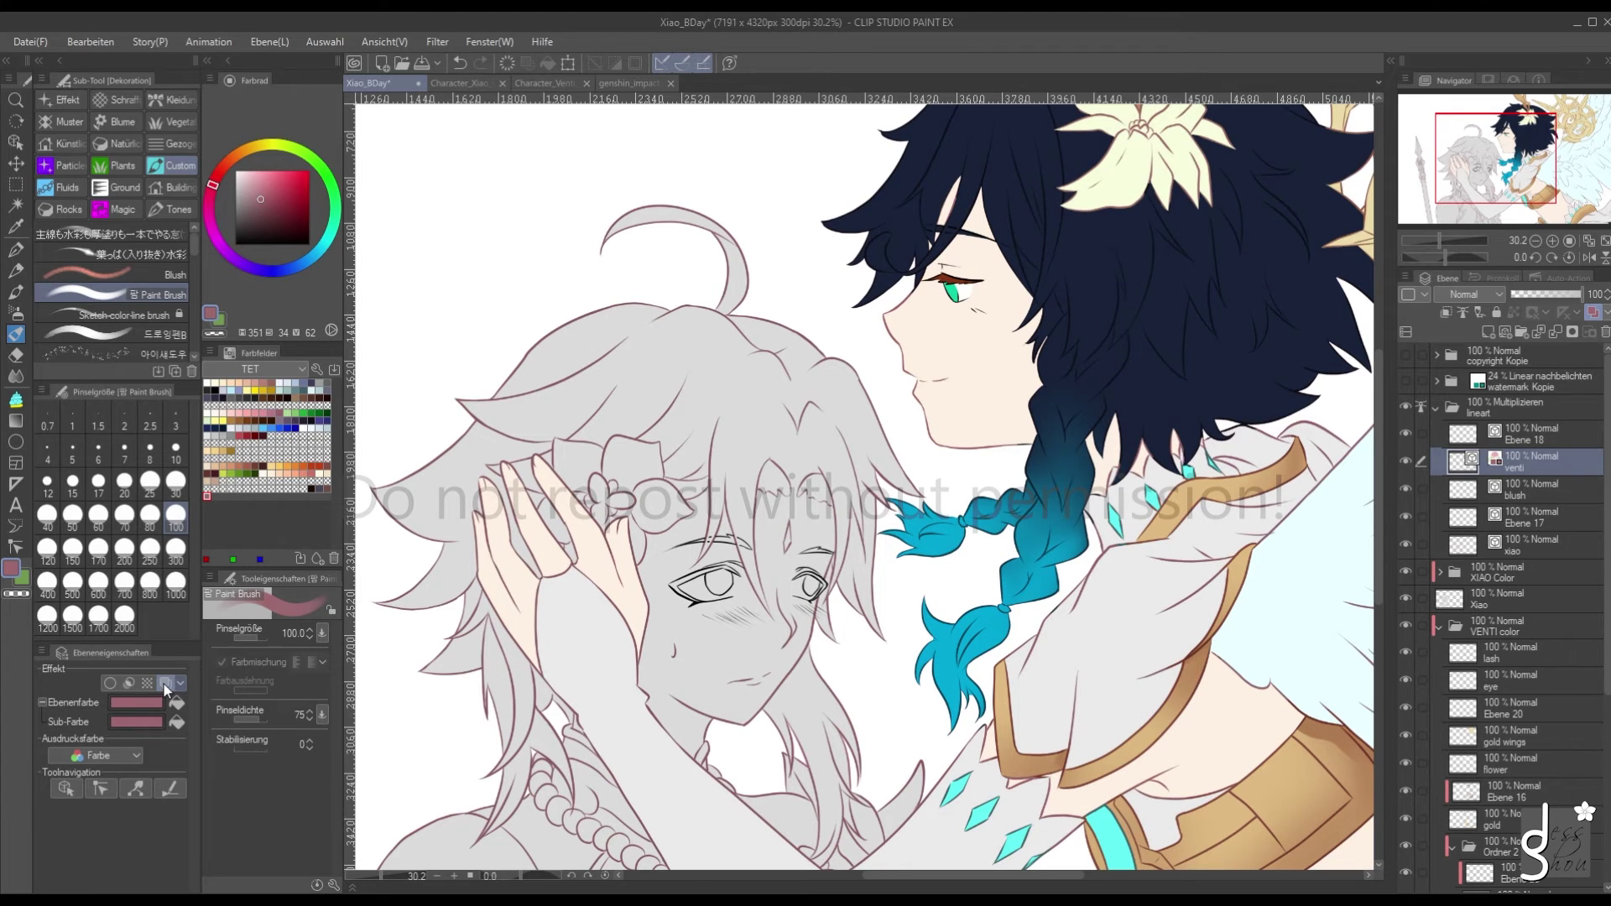
pyautogui.click(163, 684)
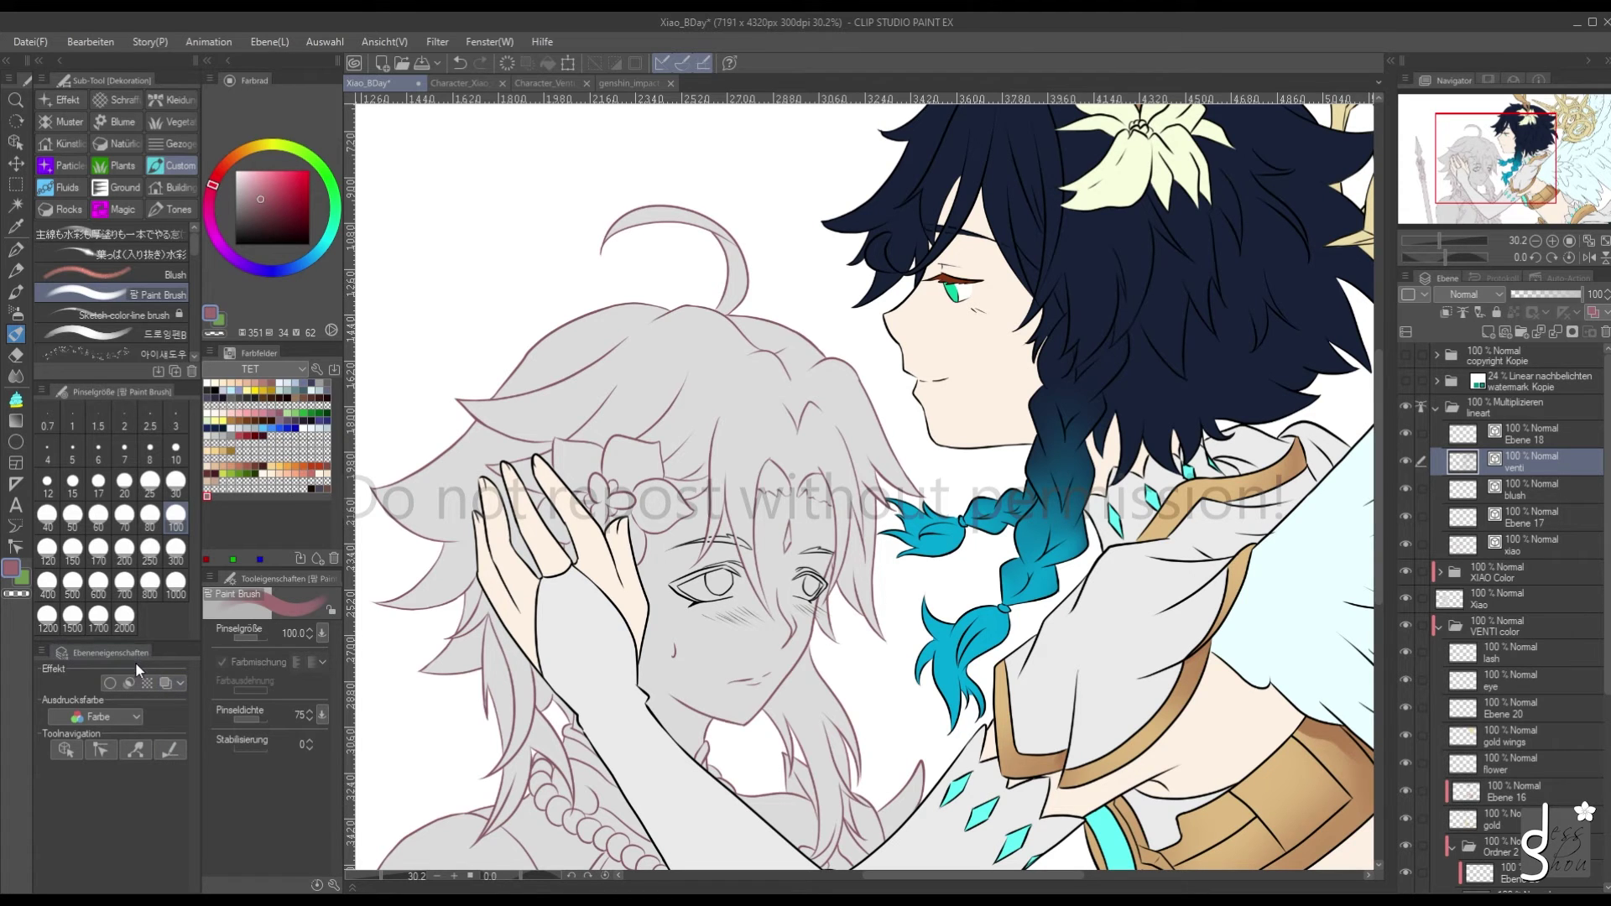
pyautogui.click(164, 683)
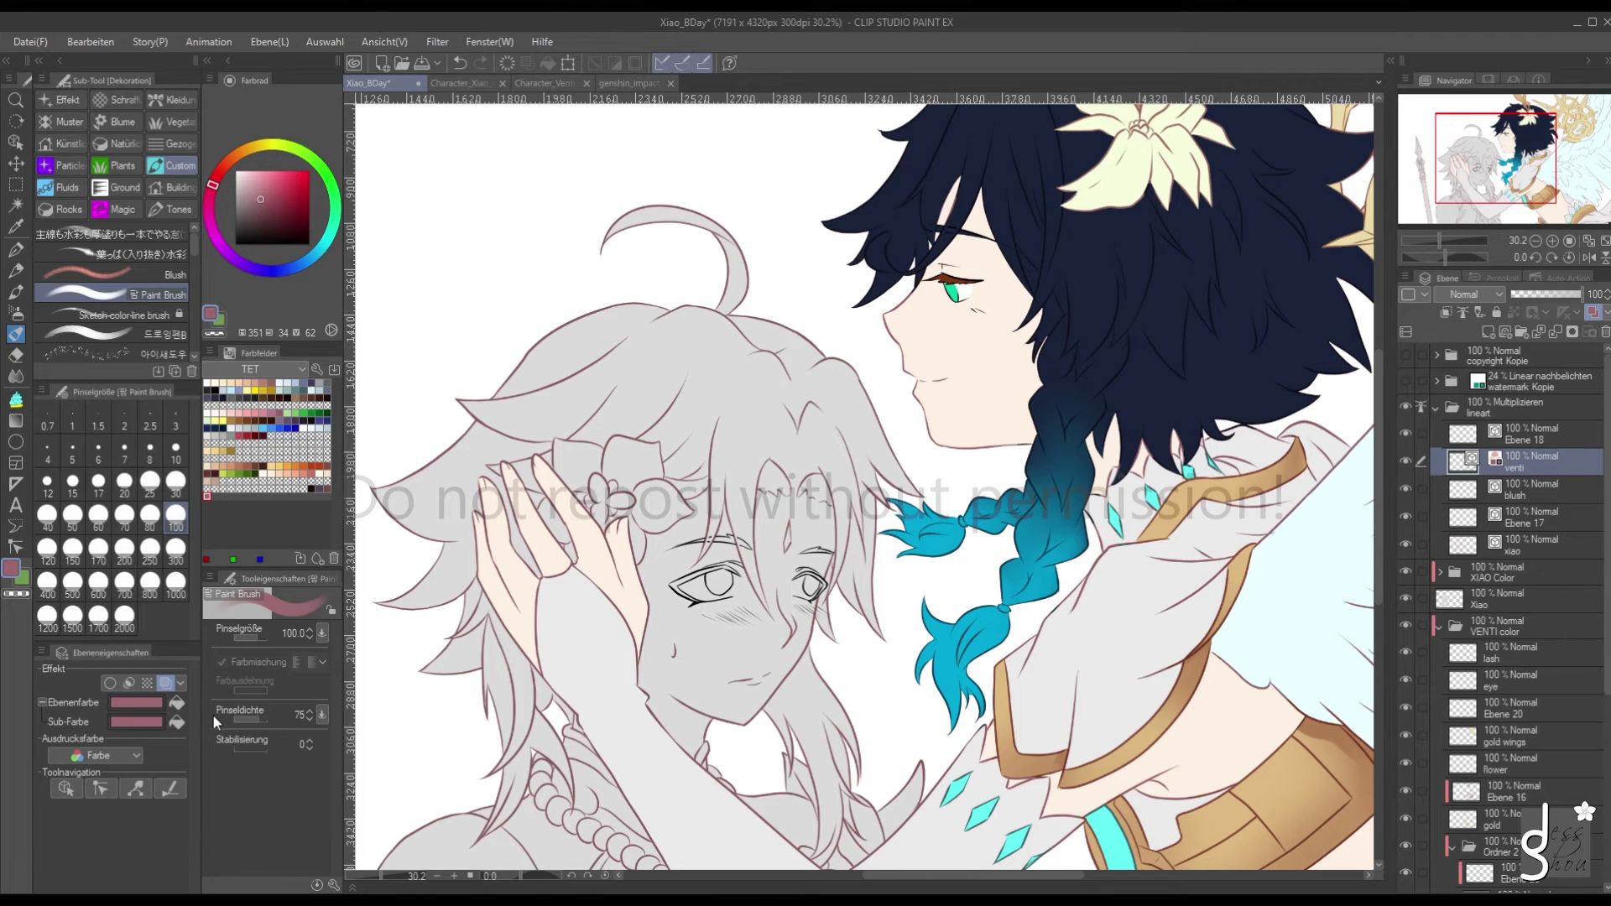
# Undo the xiao lines' color conversion and tint the xiao layer with the dusty pink layer color effect instead
pyautogui.click(454, 63)
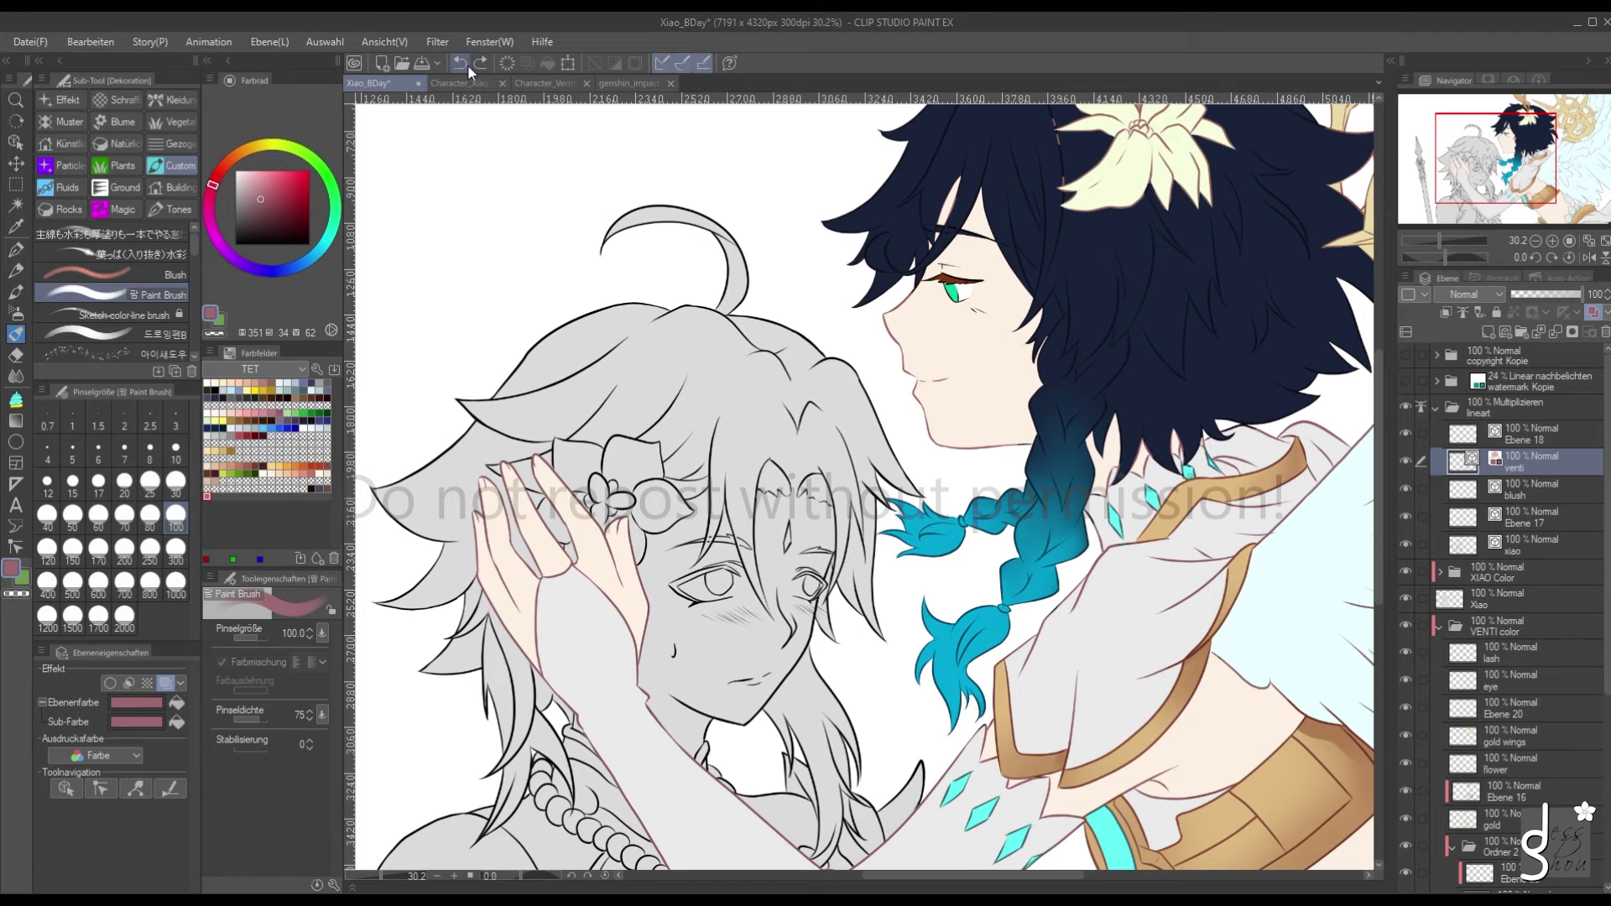
pyautogui.scroll(-3, 711, 713)
pyautogui.scroll(2, 711, 713)
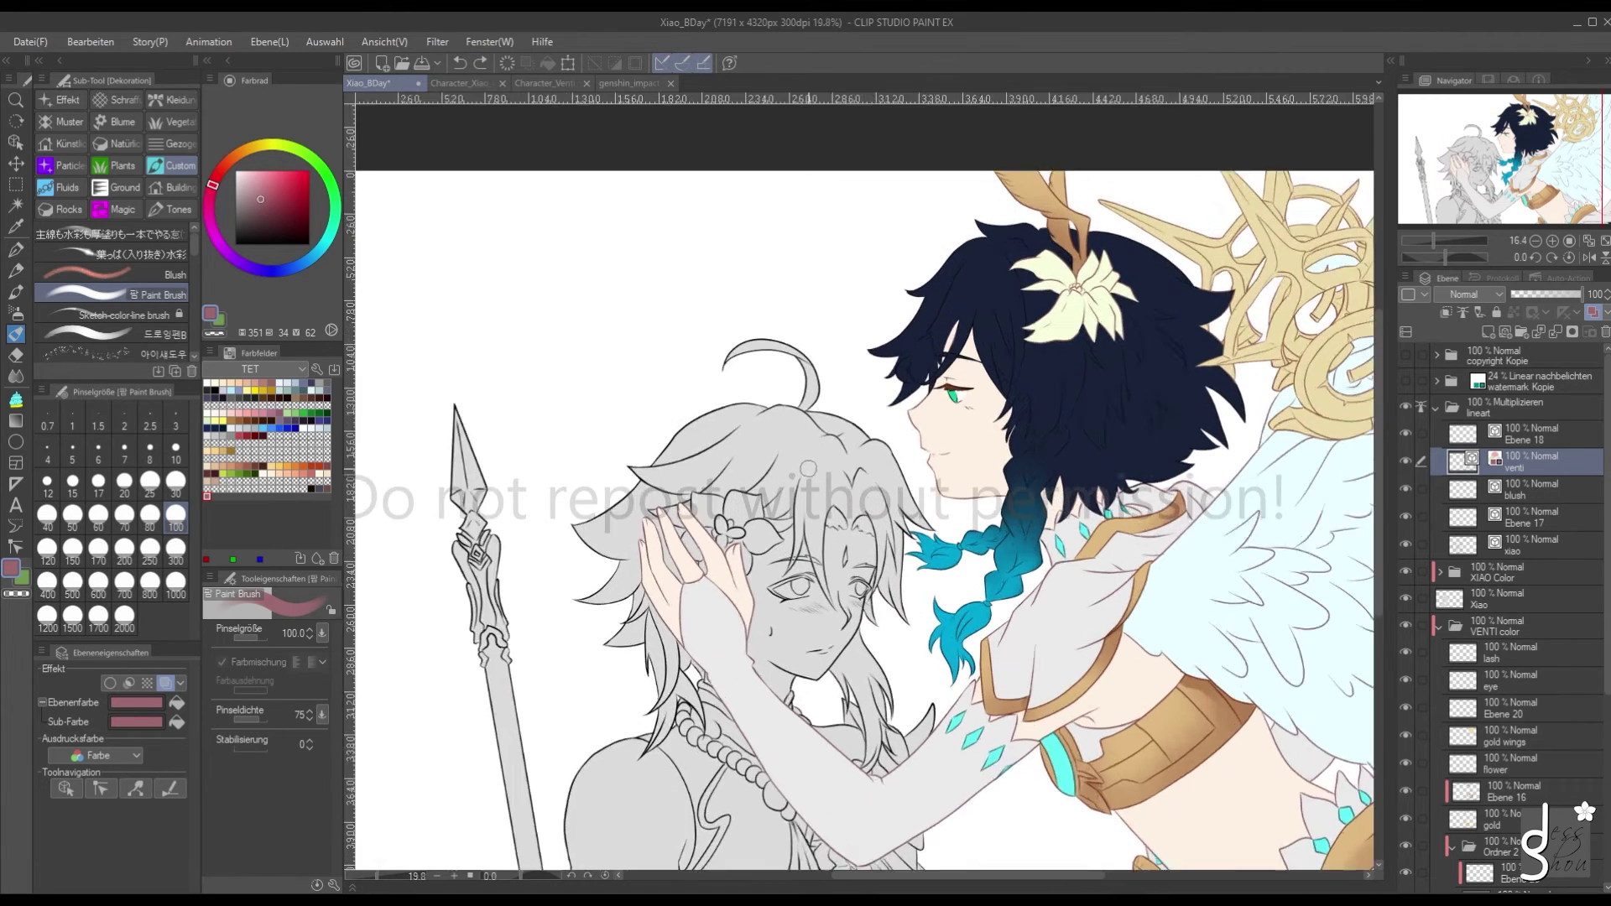
pyautogui.click(1502, 552)
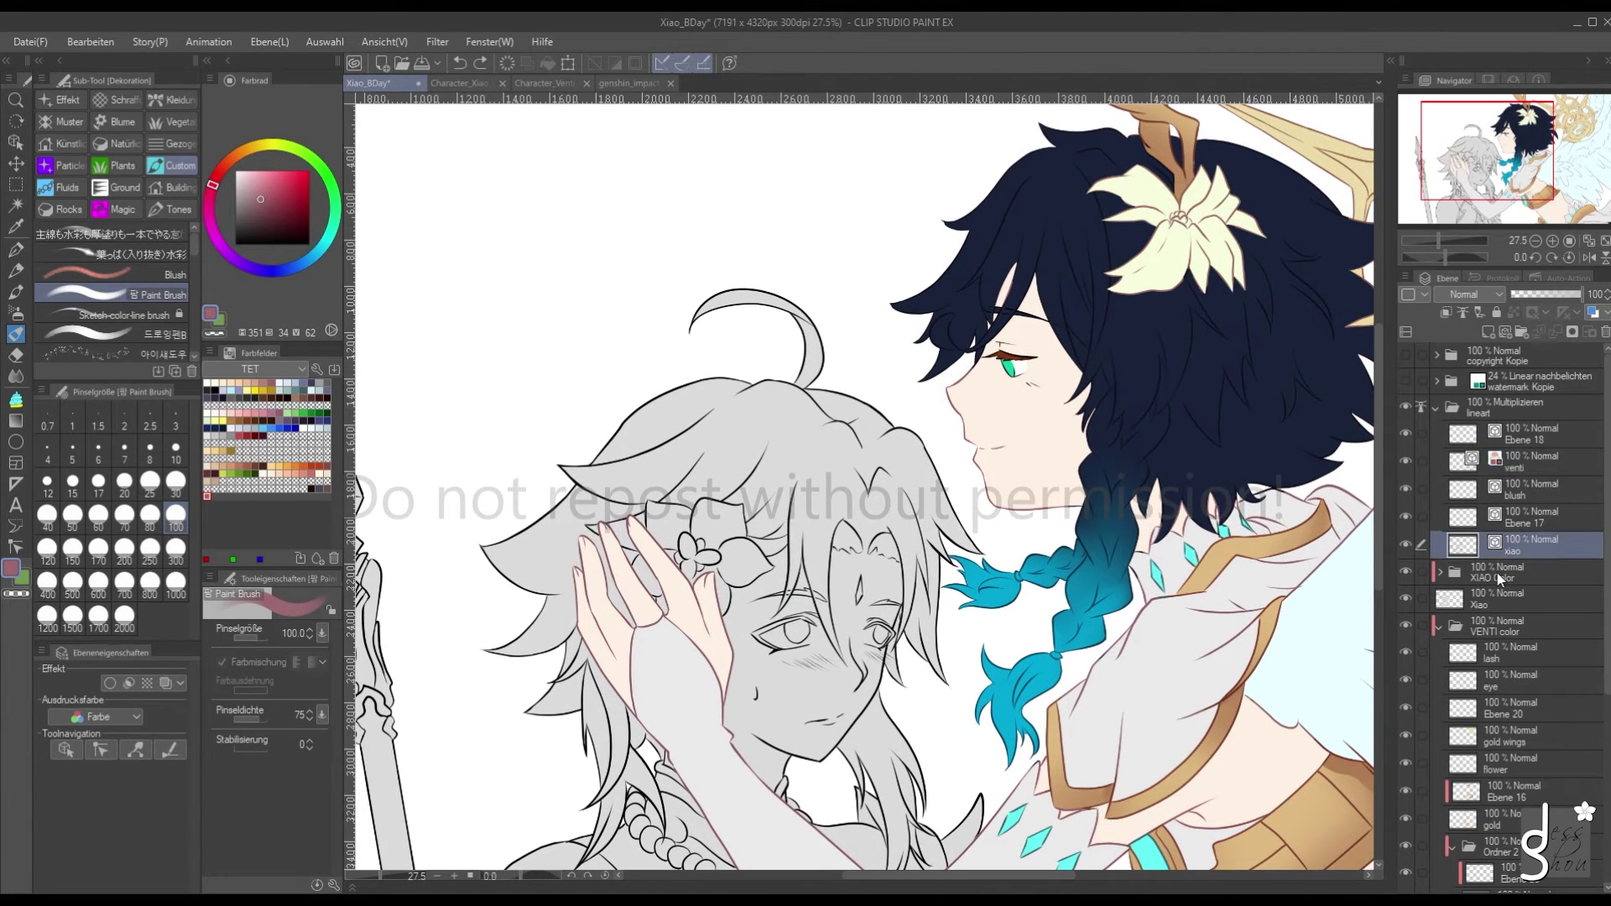
pyautogui.click(166, 683)
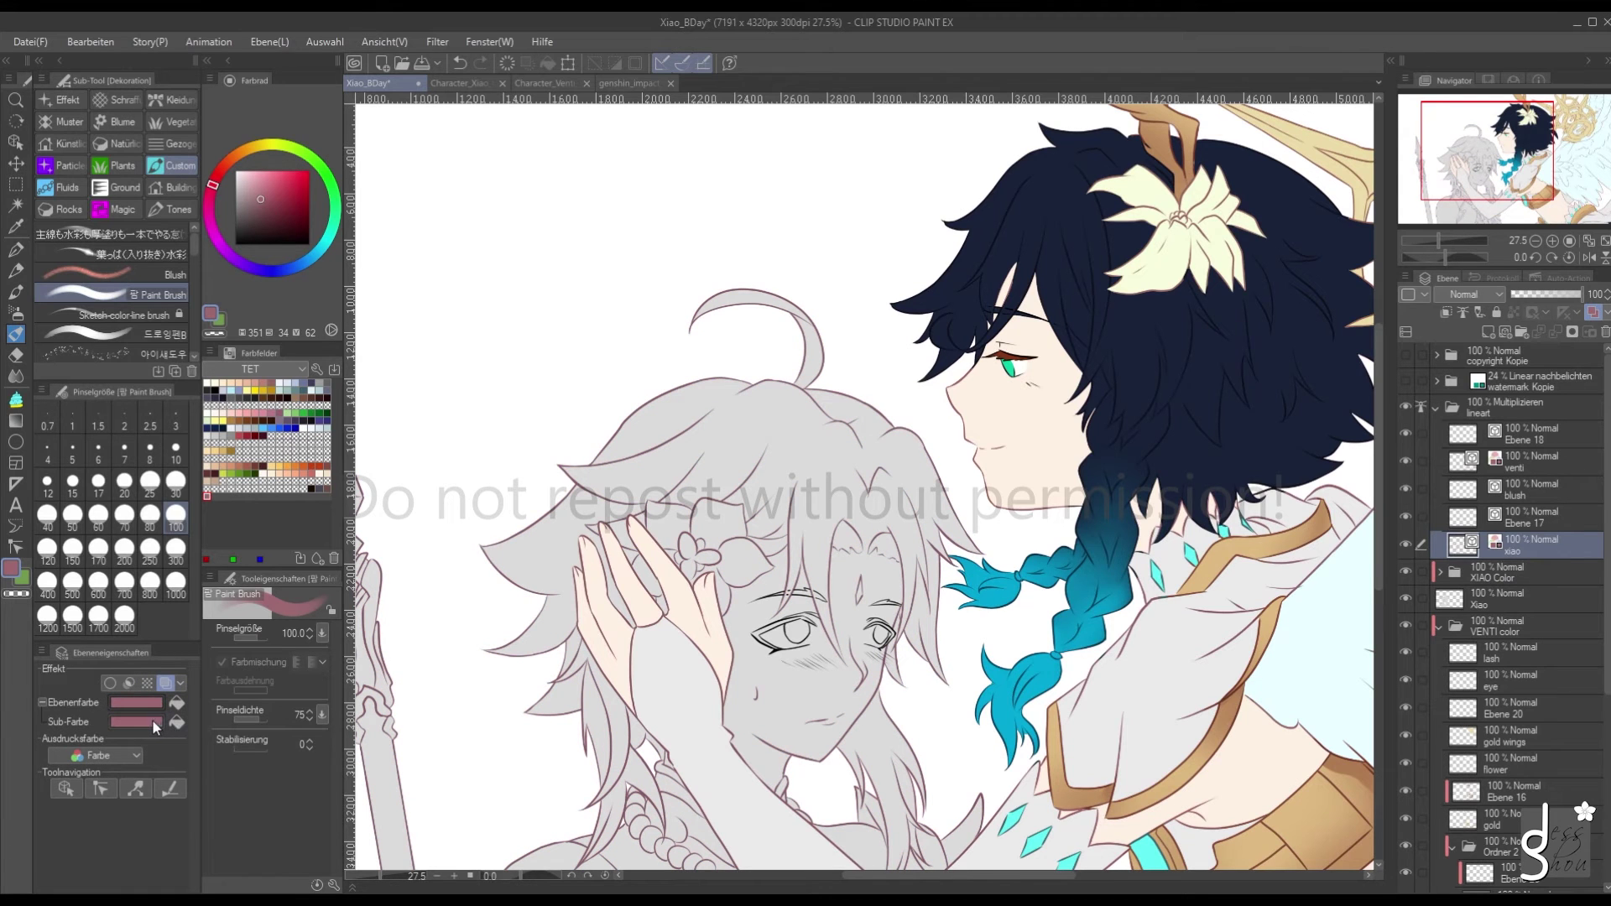
pyautogui.click(165, 683)
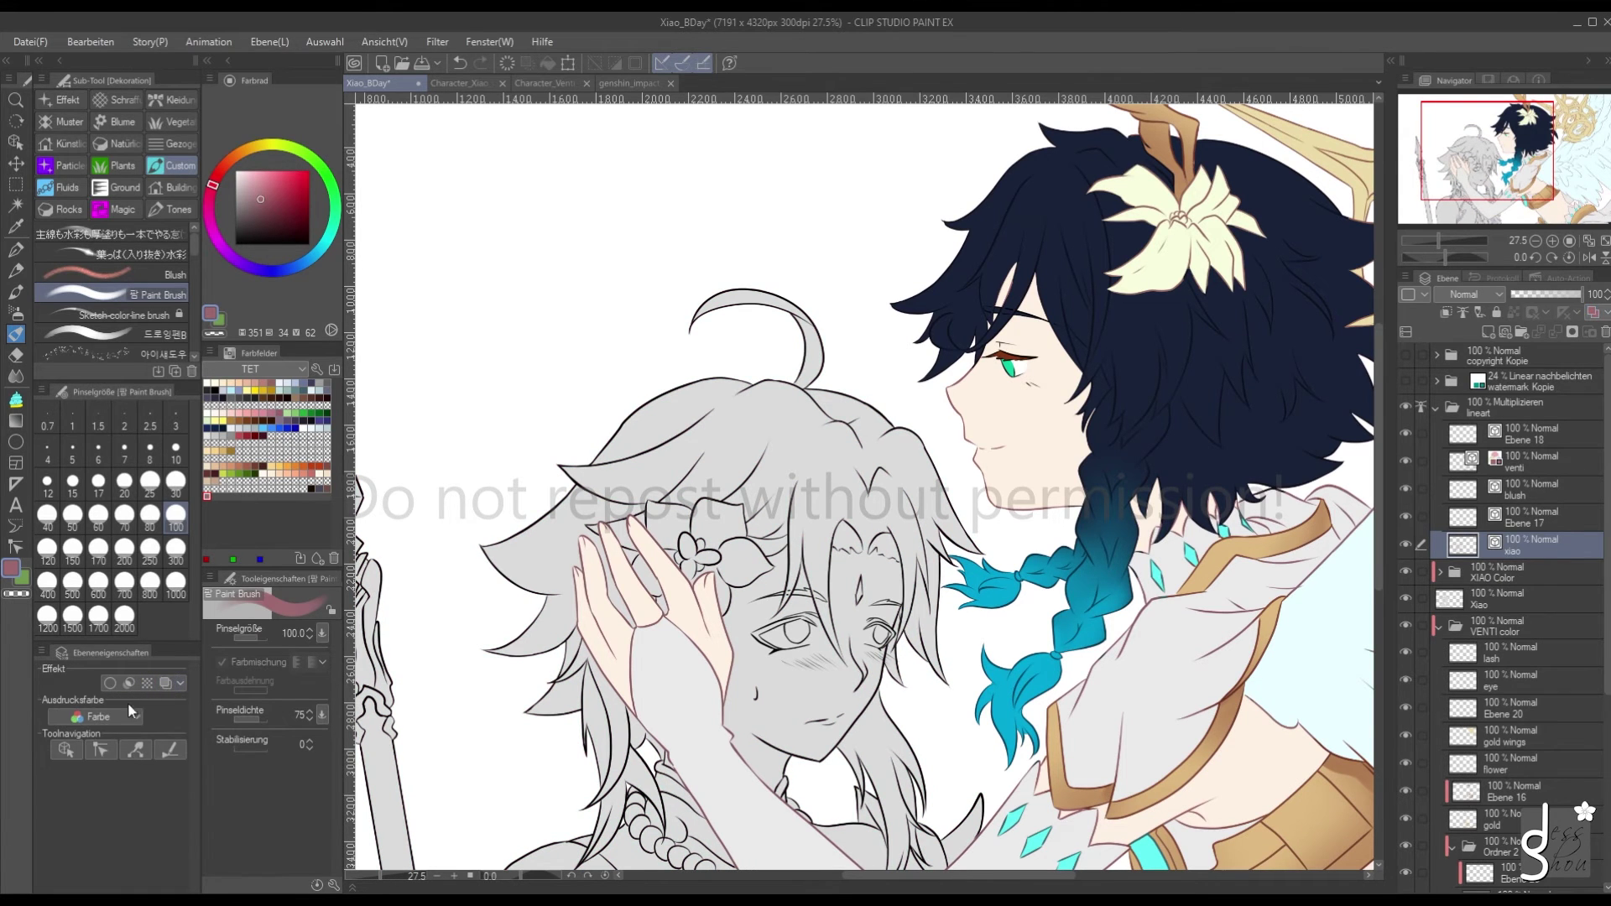
pyautogui.click(167, 685)
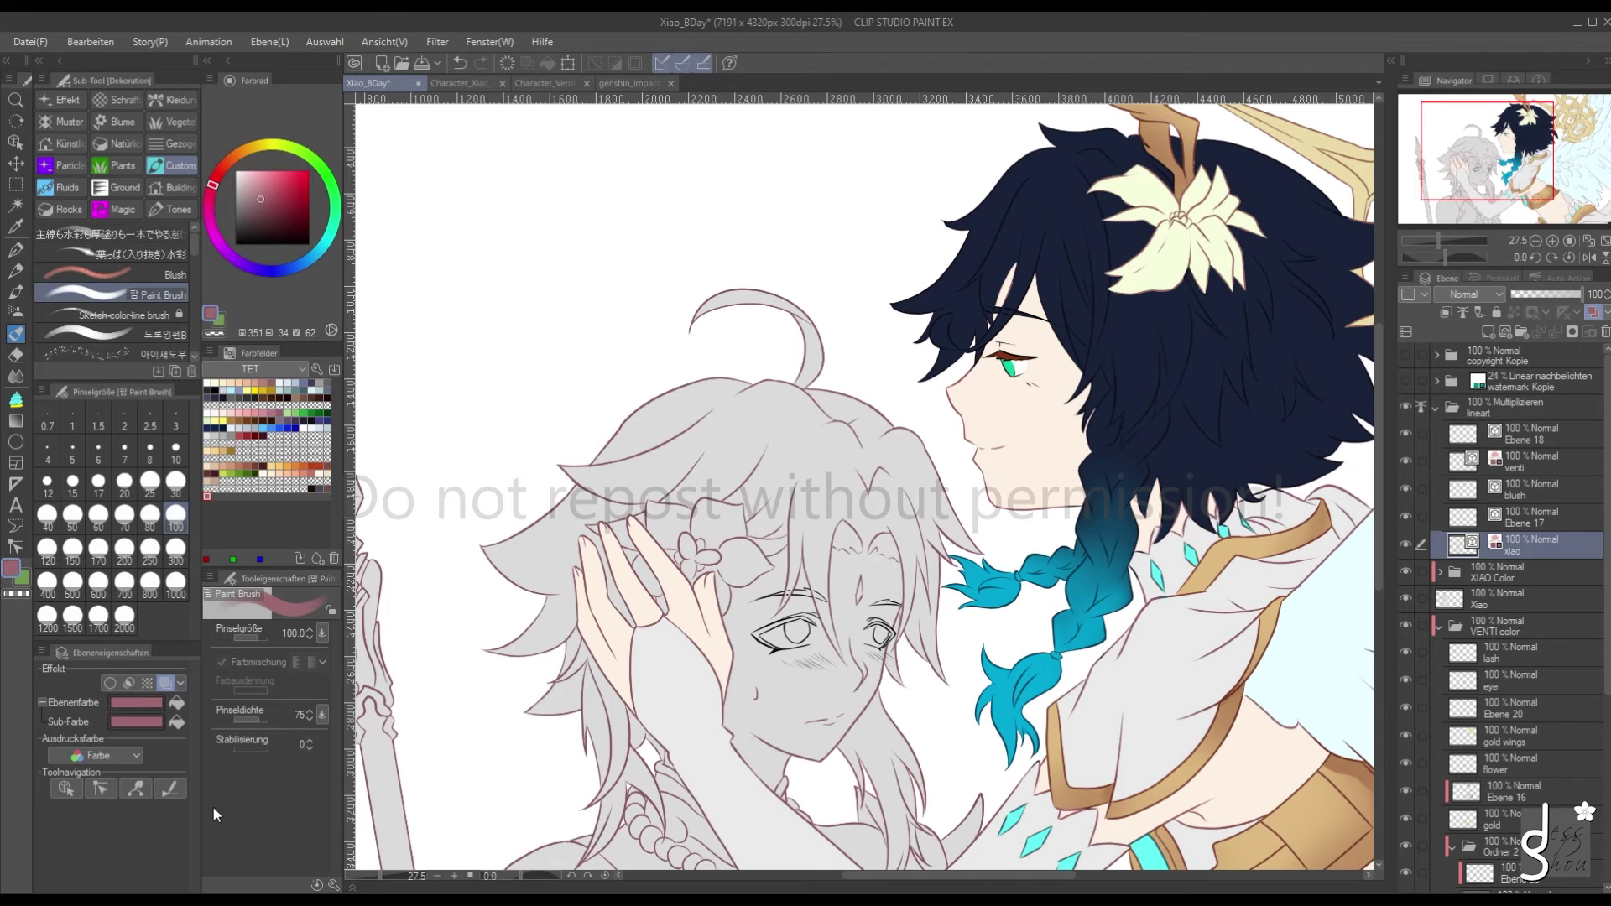
pyautogui.scroll(-3, 839, 486)
pyautogui.scroll(2, 839, 487)
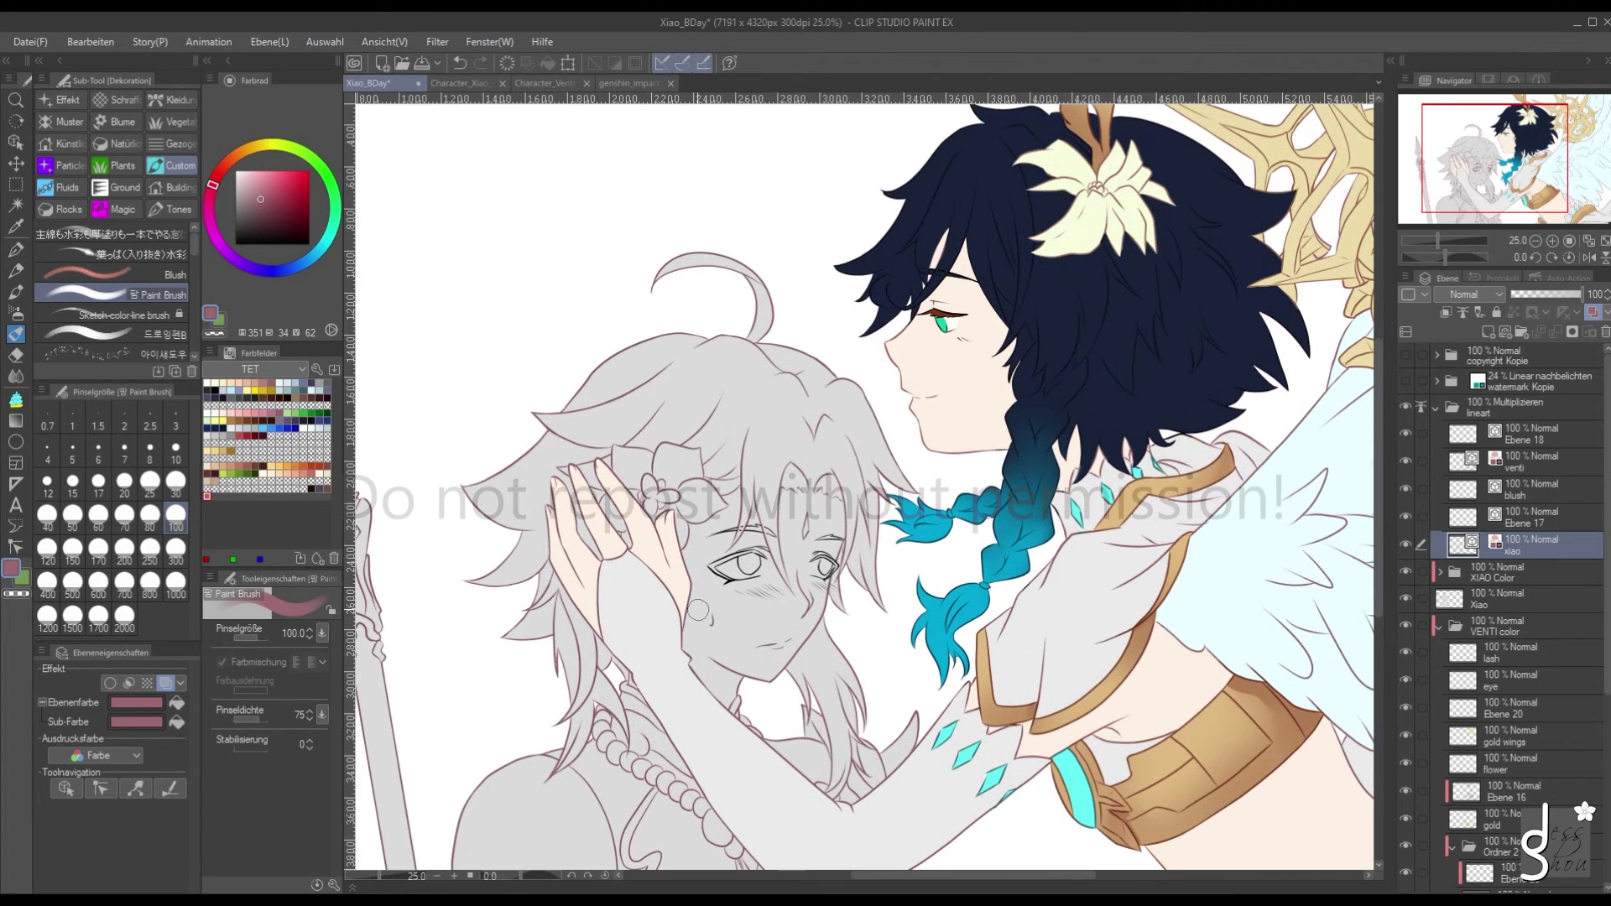
# Apply the dusty pink layer color effect to the Ebene 18 and Ebene 17 line layers
pyautogui.click(1515, 490)
pyautogui.click(1524, 443)
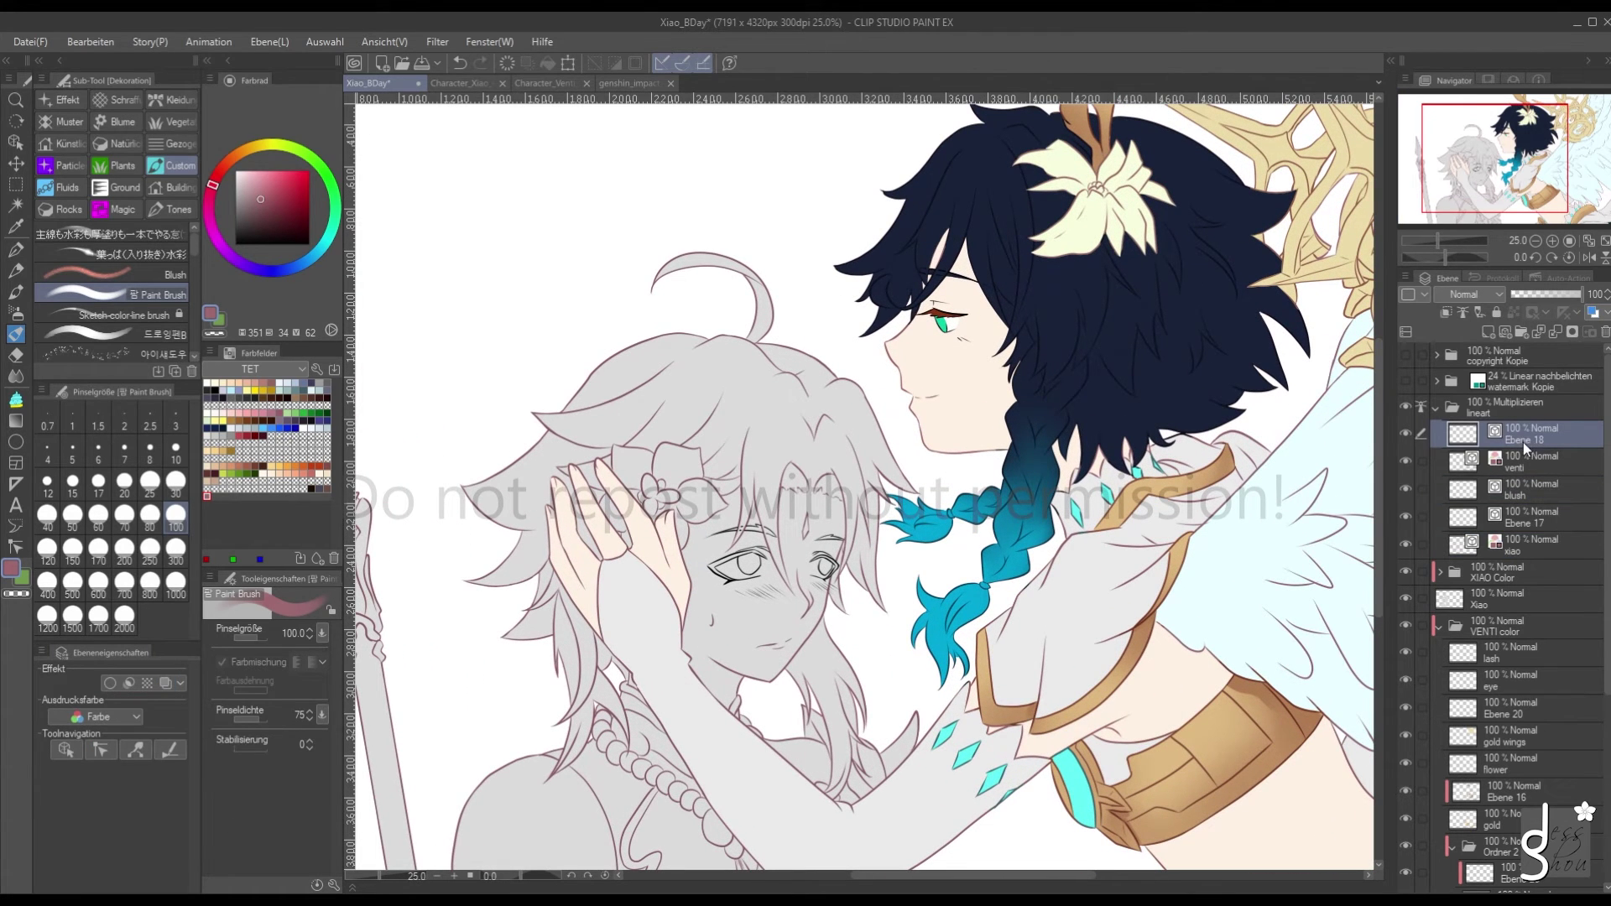
pyautogui.click(166, 683)
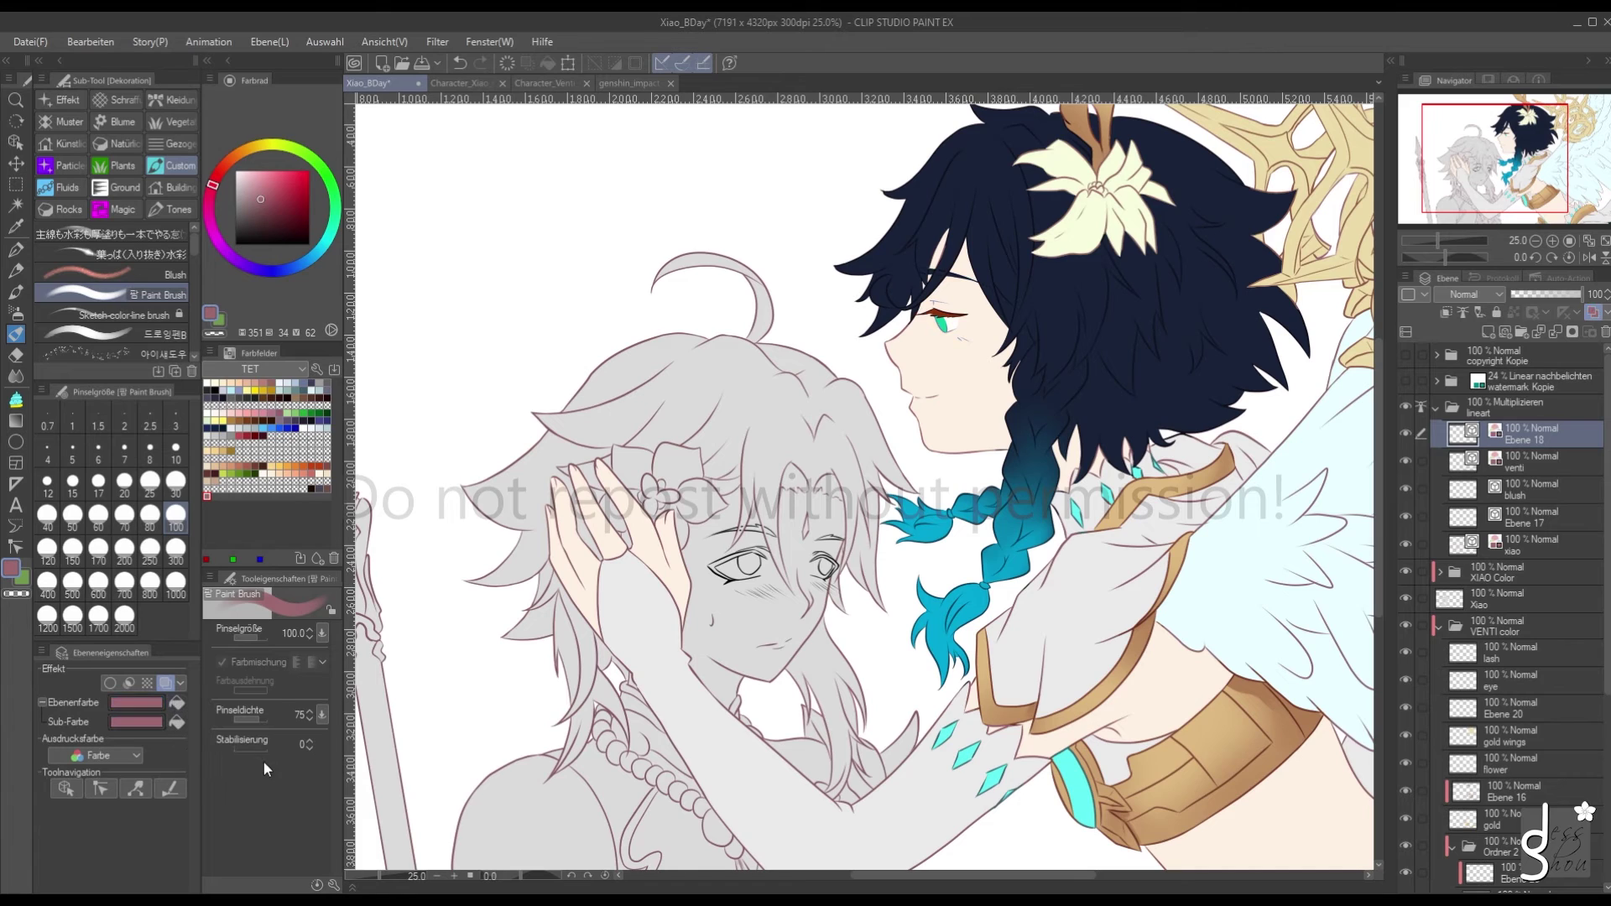
pyautogui.click(1508, 520)
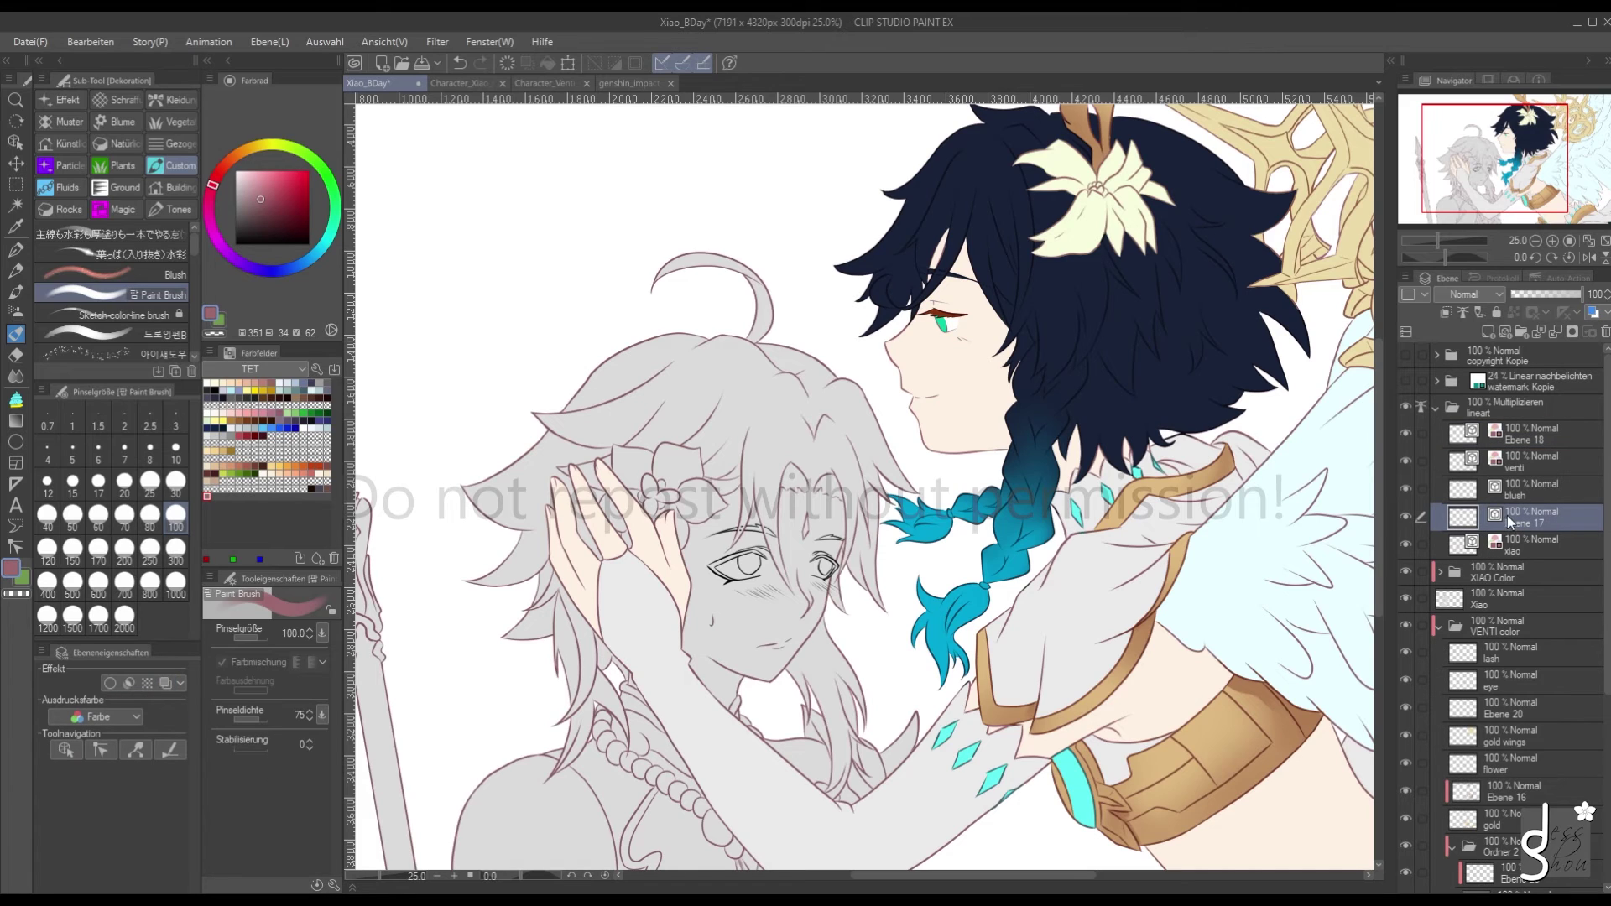
pyautogui.click(157, 683)
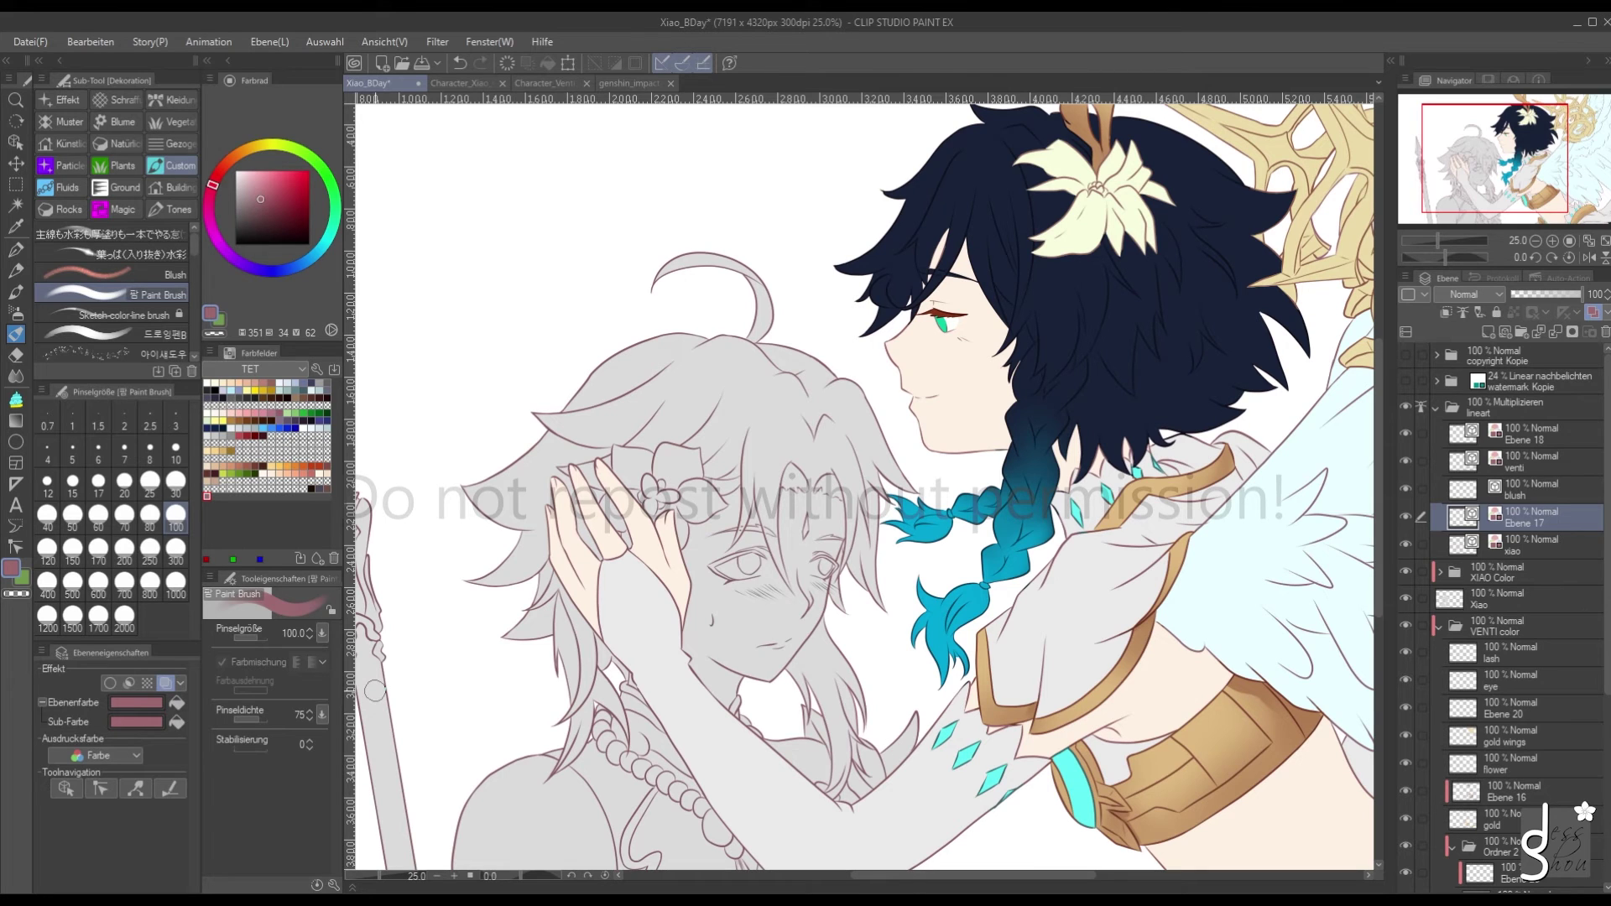
# Enable layer color on the blush layer and set both its layer color and sub color to the dusty pink drawing color
pyautogui.click(1518, 491)
pyautogui.click(163, 684)
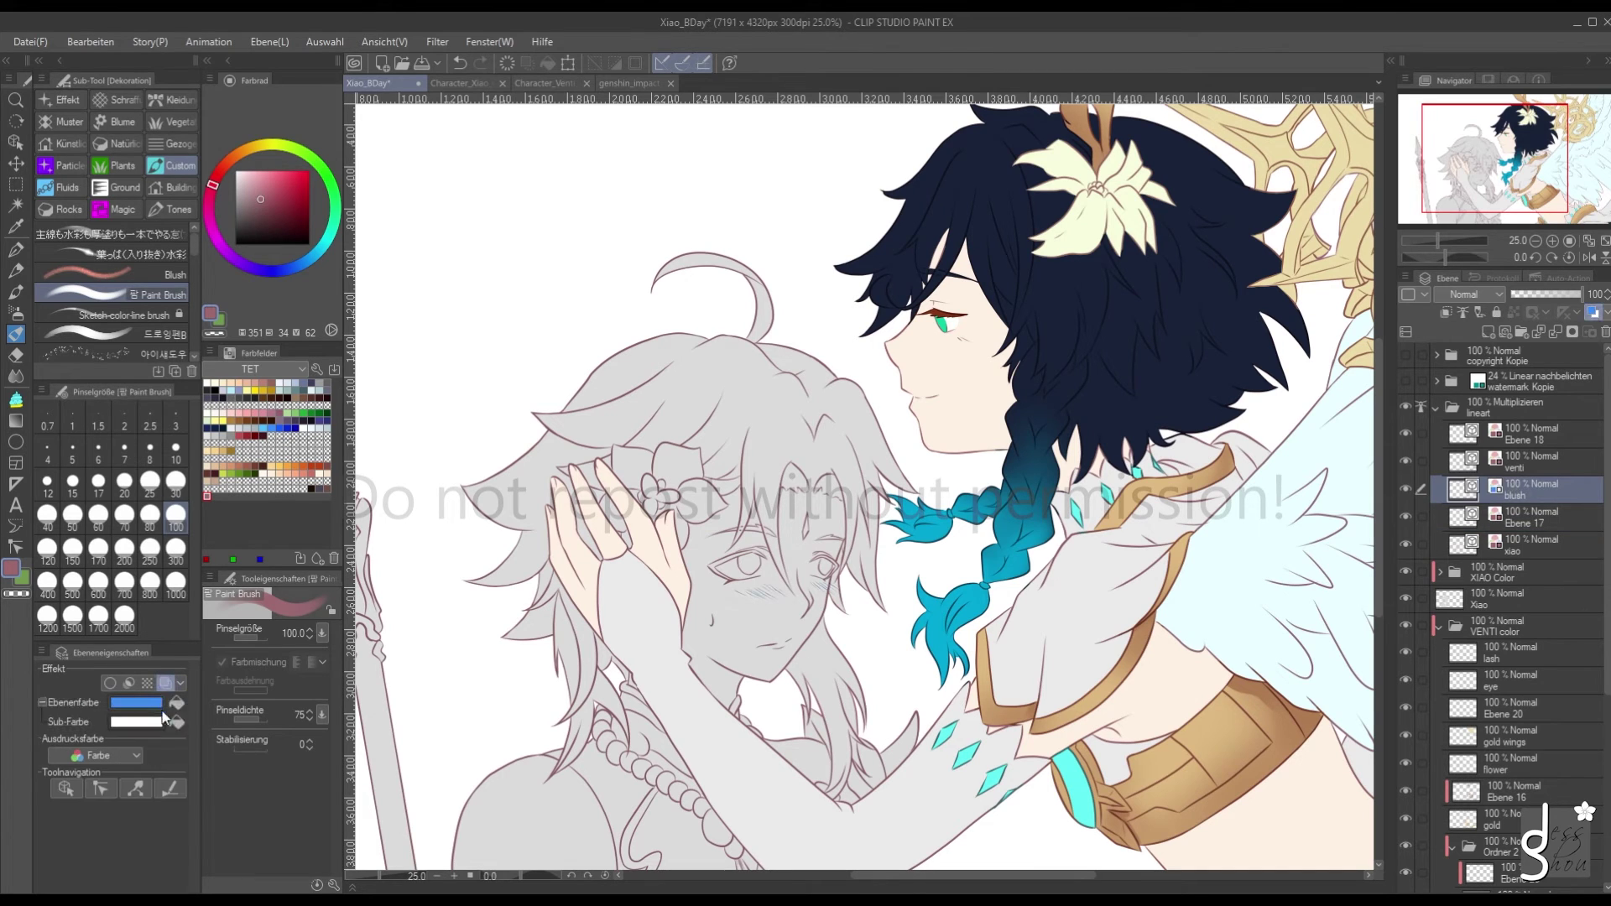
pyautogui.click(176, 703)
pyautogui.click(177, 722)
# Examine the tinted line art up close on Venti's face and across the whole illustration
pyautogui.scroll(6, 913, 317)
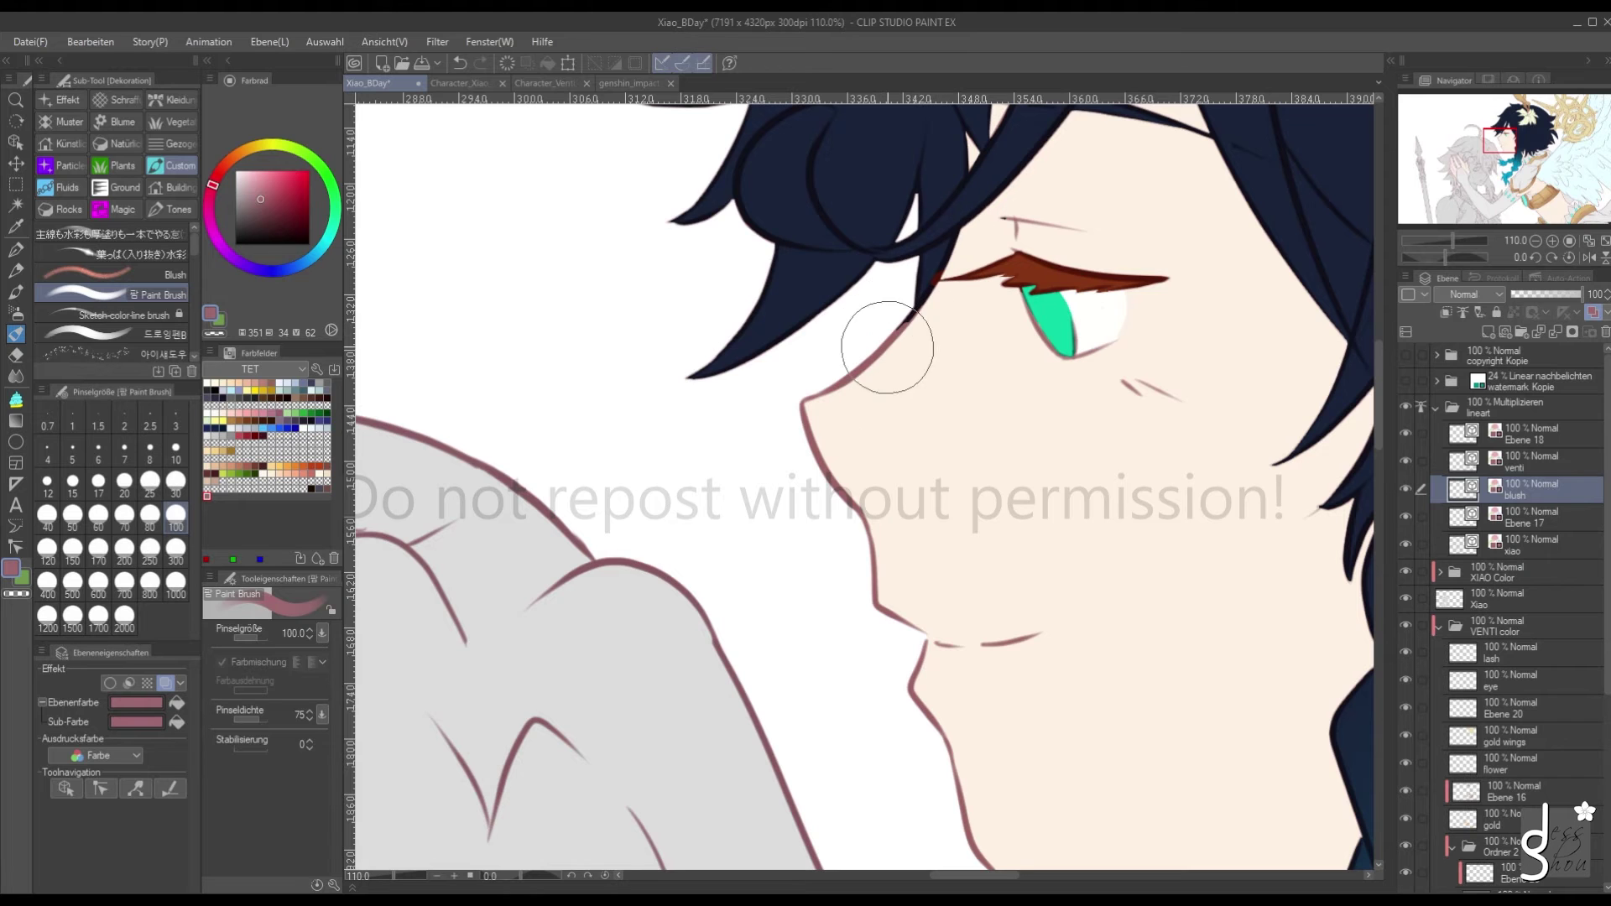
pyautogui.scroll(-3, 846, 359)
pyautogui.scroll(-5, 846, 359)
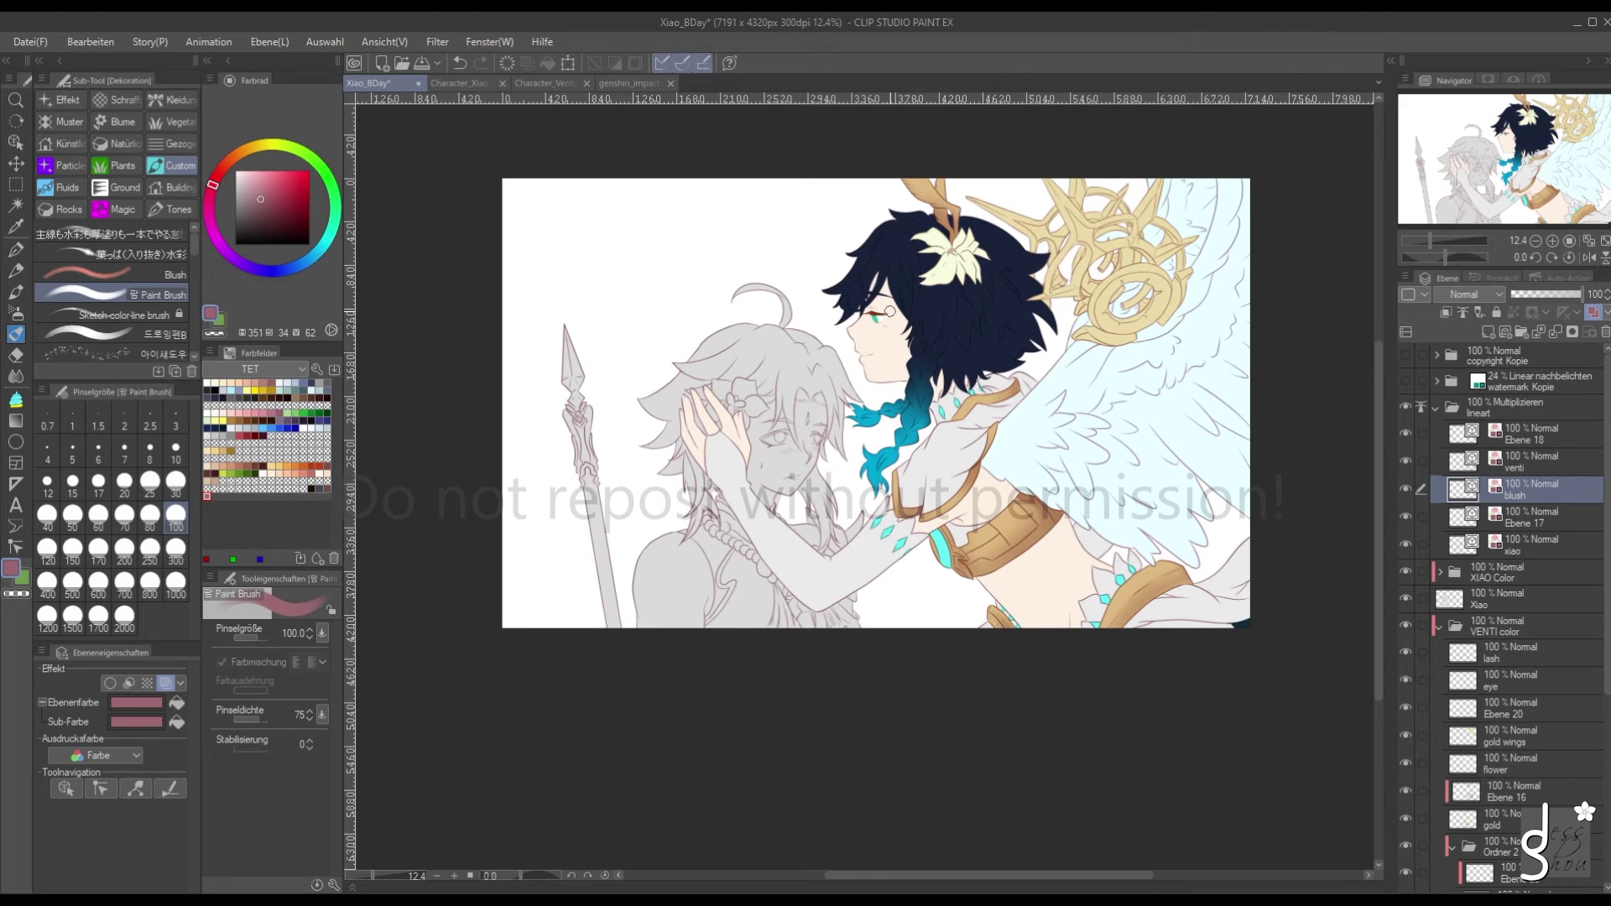
pyautogui.scroll(2, 881, 527)
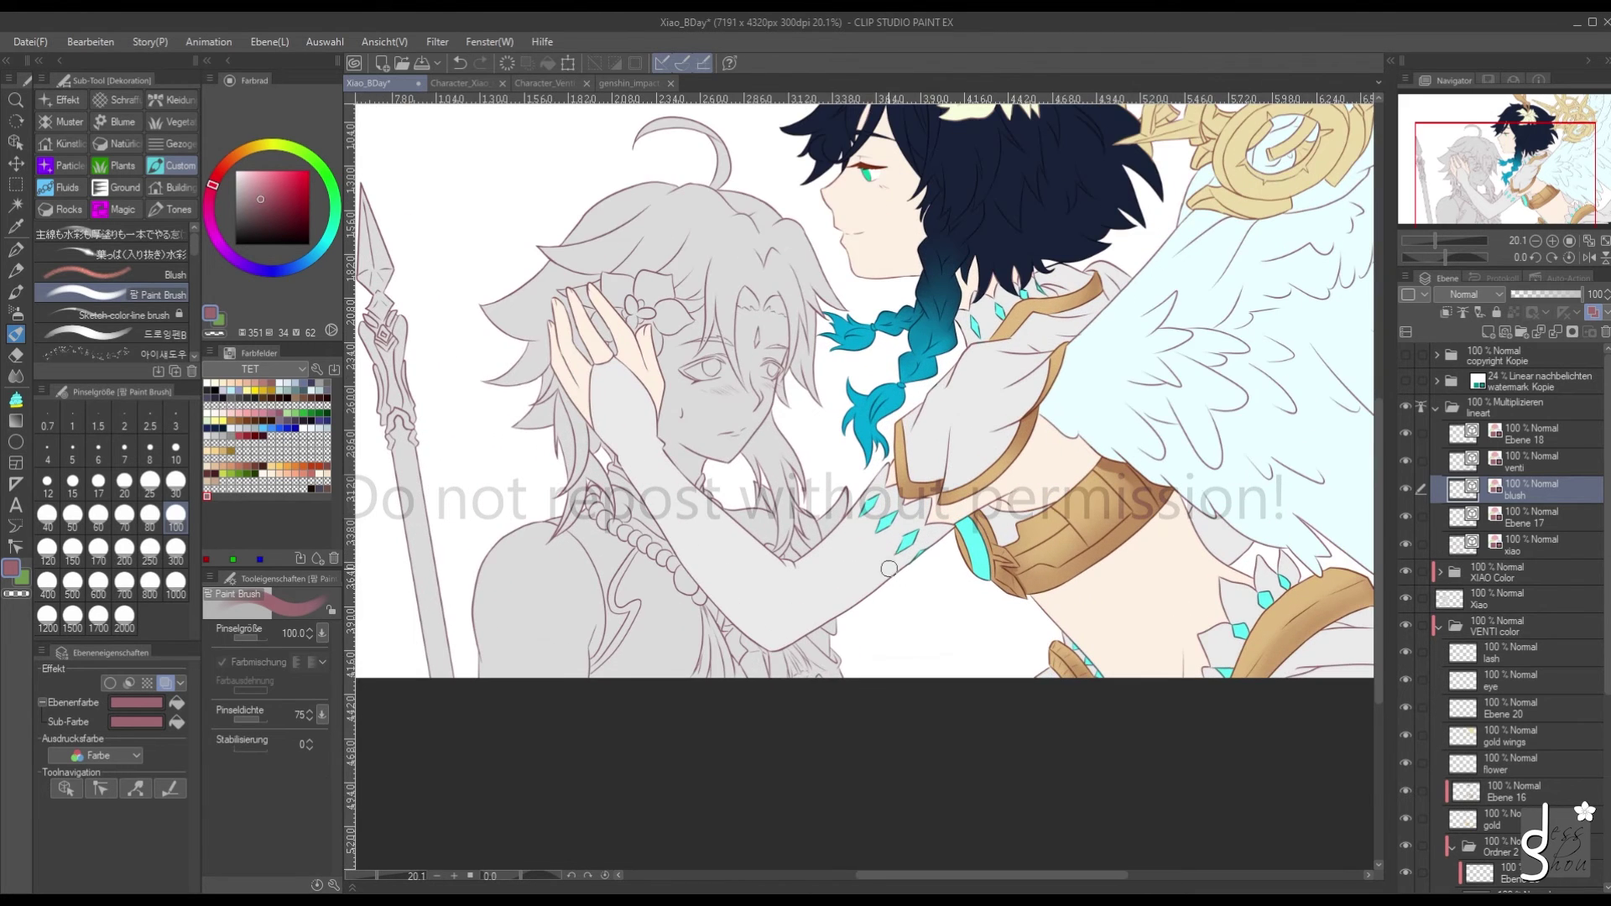
pyautogui.scroll(-3, 869, 709)
pyautogui.scroll(2, 870, 706)
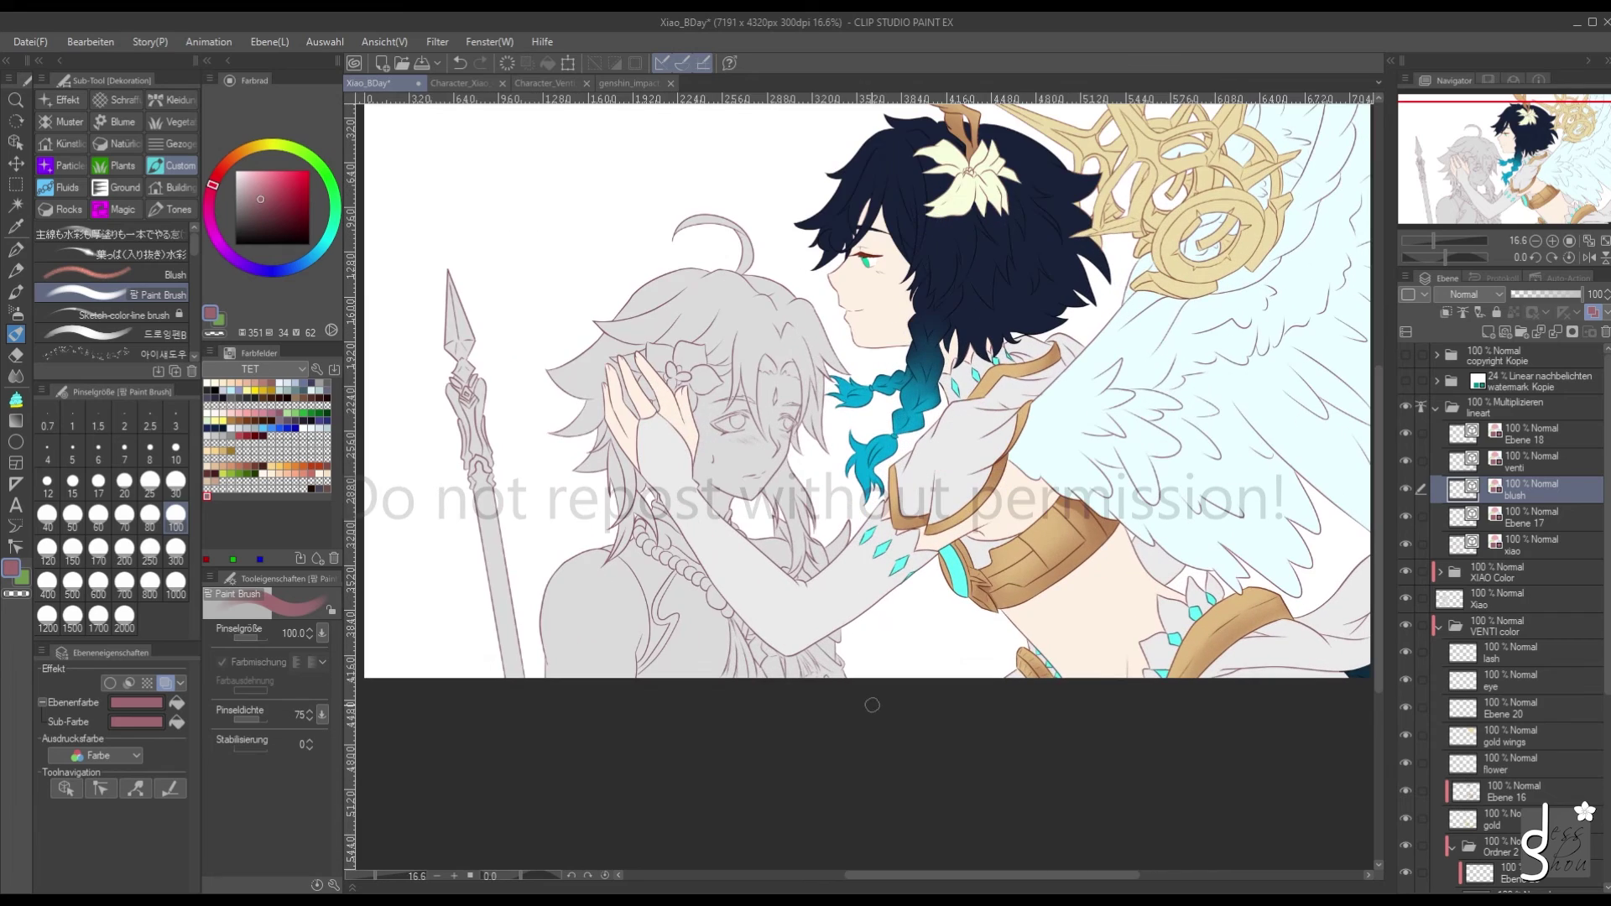
pyautogui.scroll(-2, 871, 706)
pyautogui.scroll(4, 923, 713)
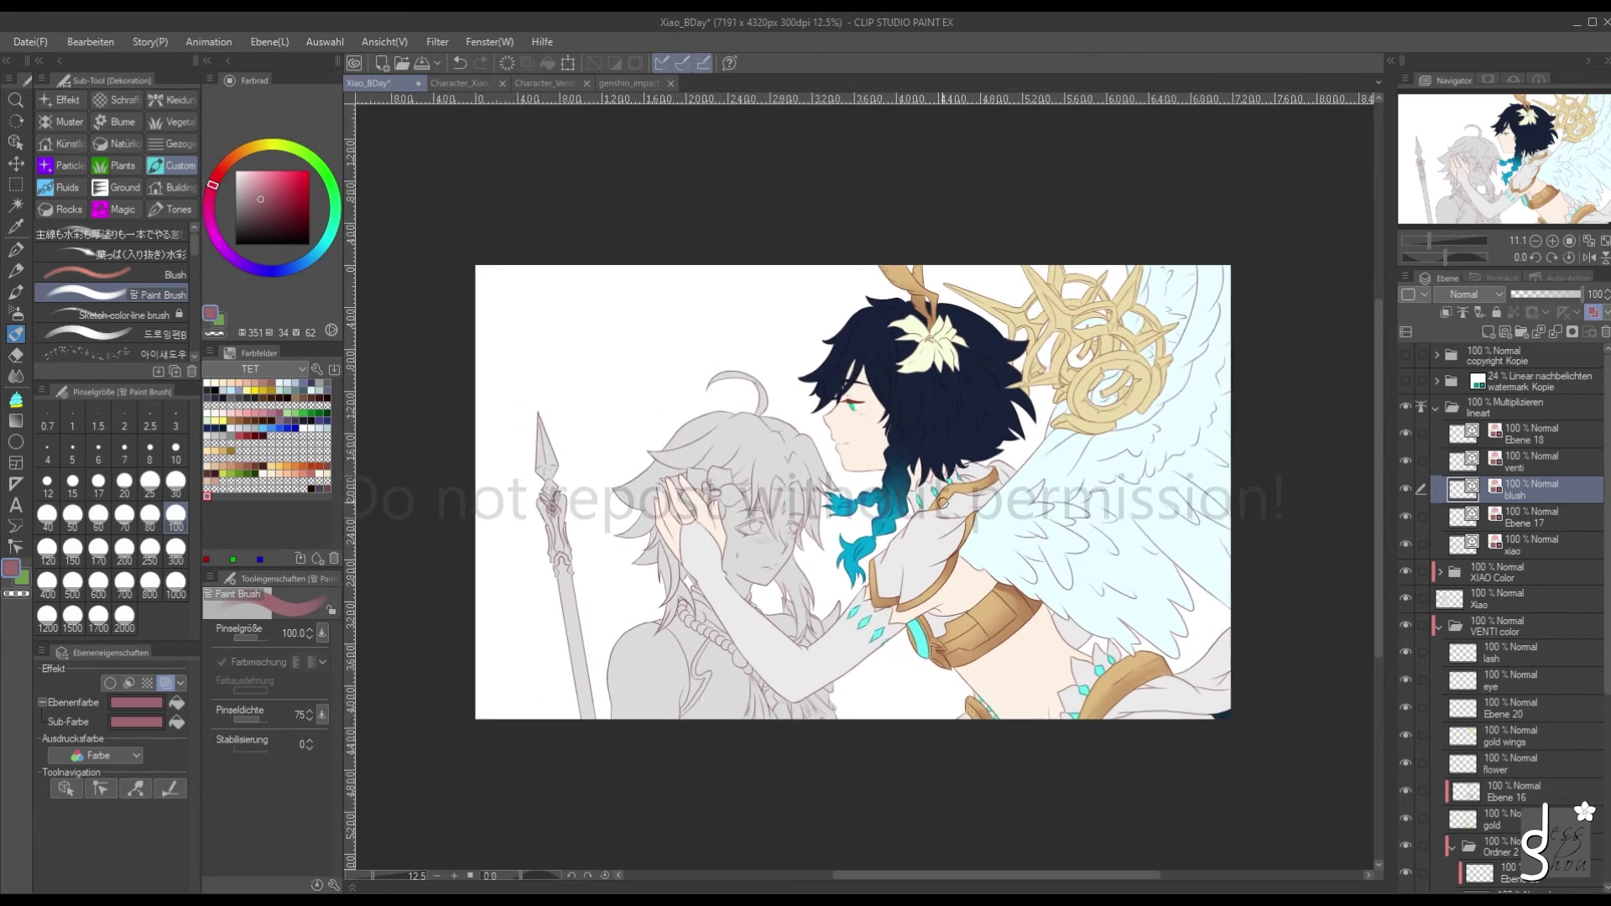
pyautogui.scroll(2, 928, 718)
pyautogui.scroll(-3, 956, 741)
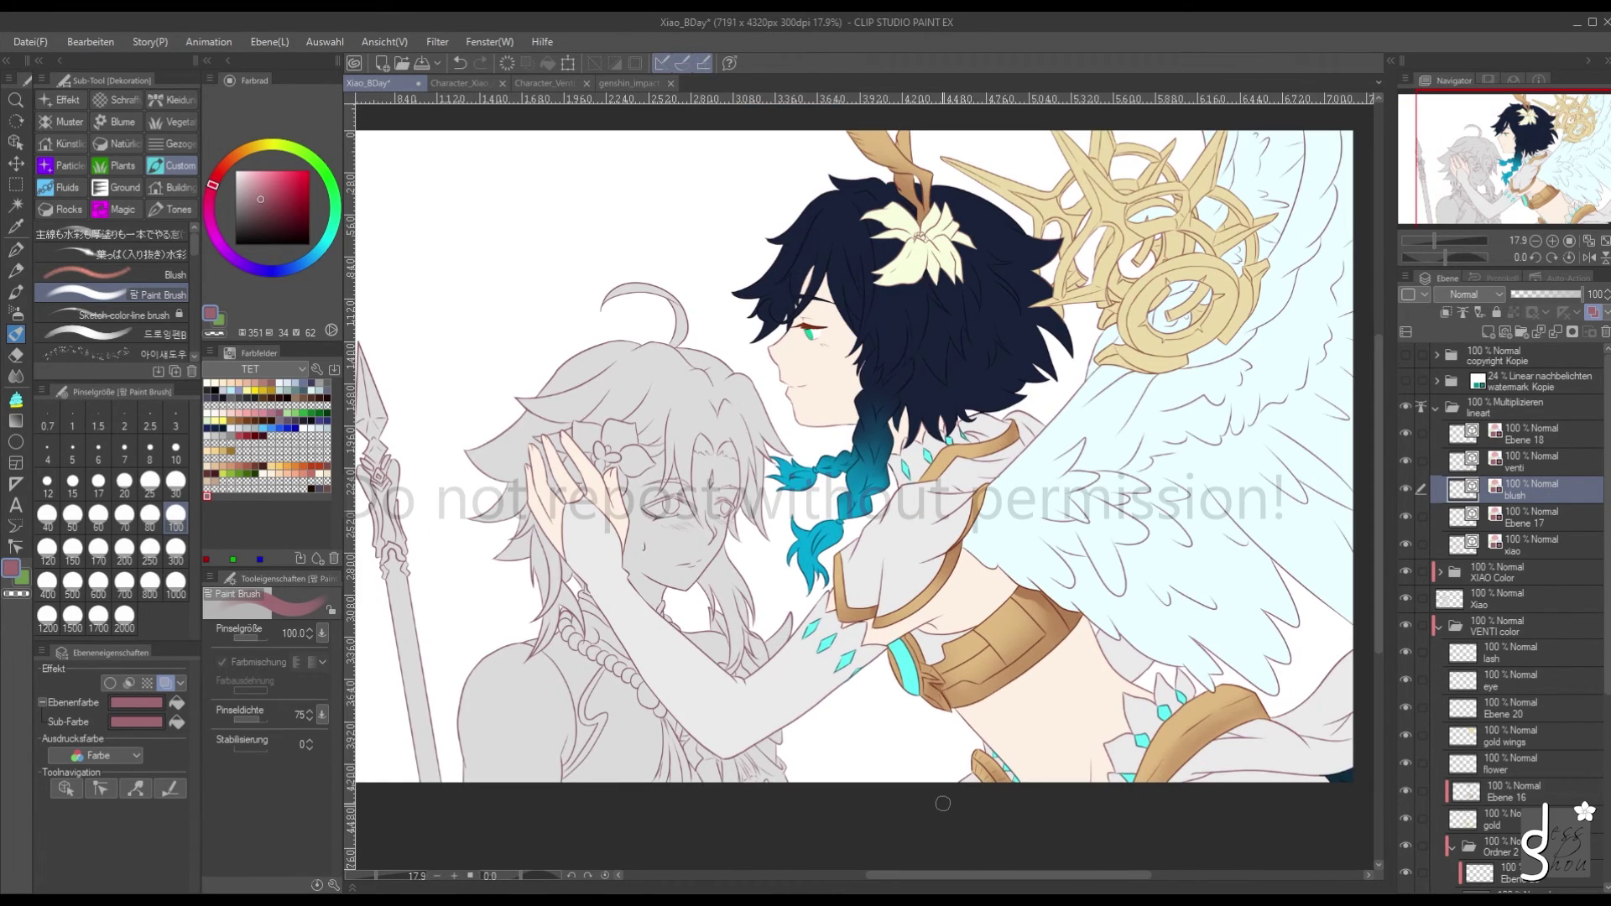
pyautogui.scroll(-1, 956, 741)
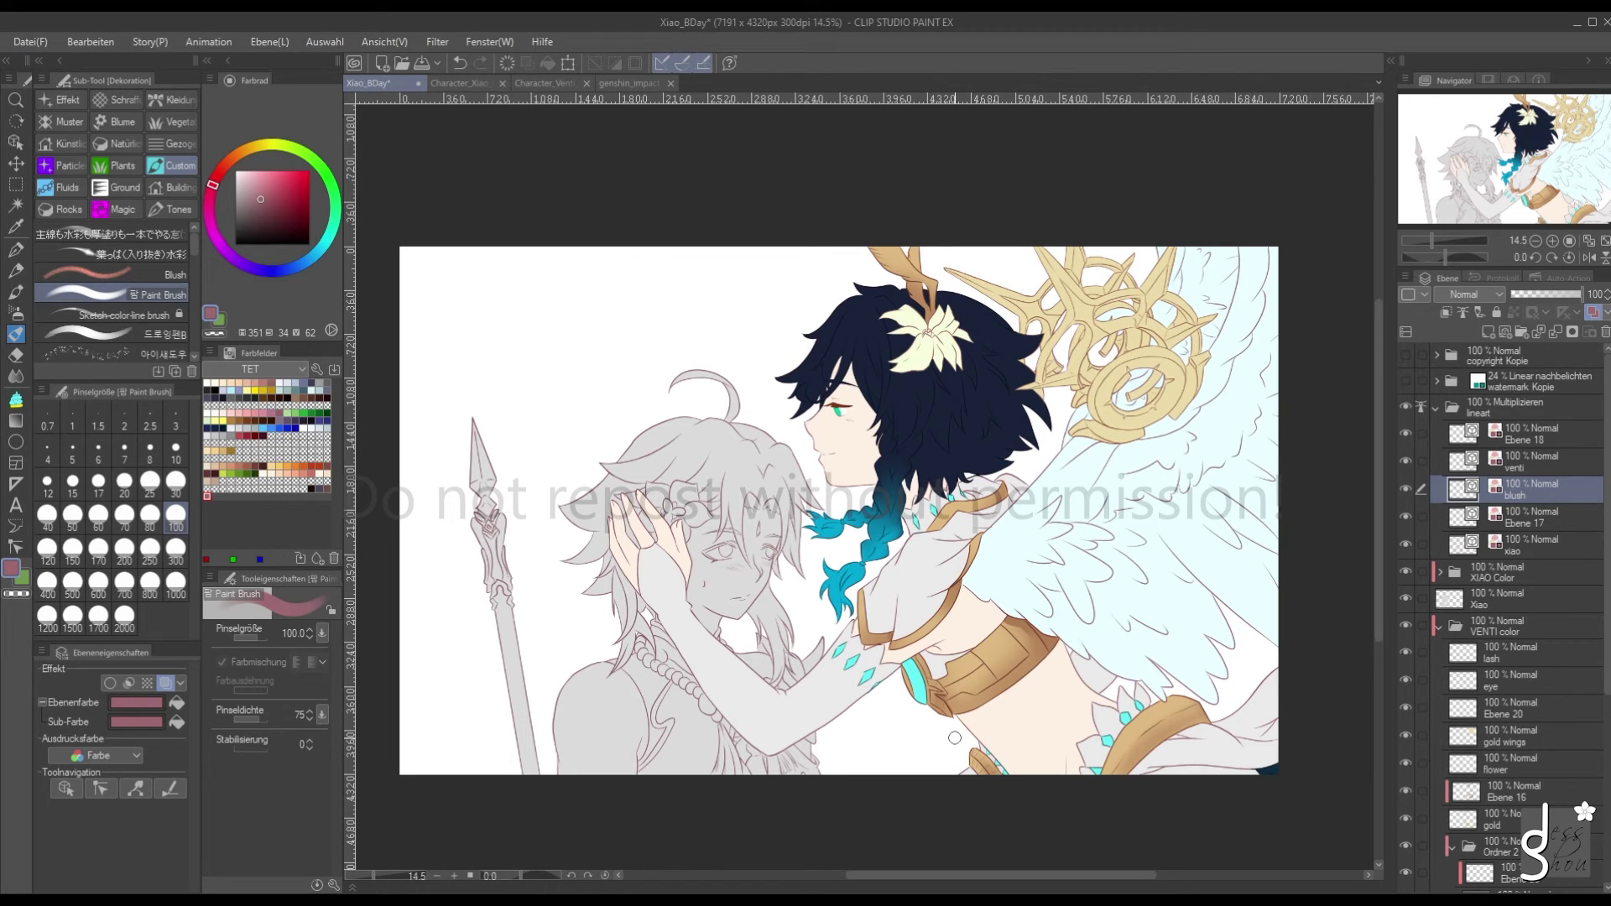
# Add a new layer above Ebene 20 beneath the eye layer and clip it to Ebene 20
pyautogui.click(1472, 682)
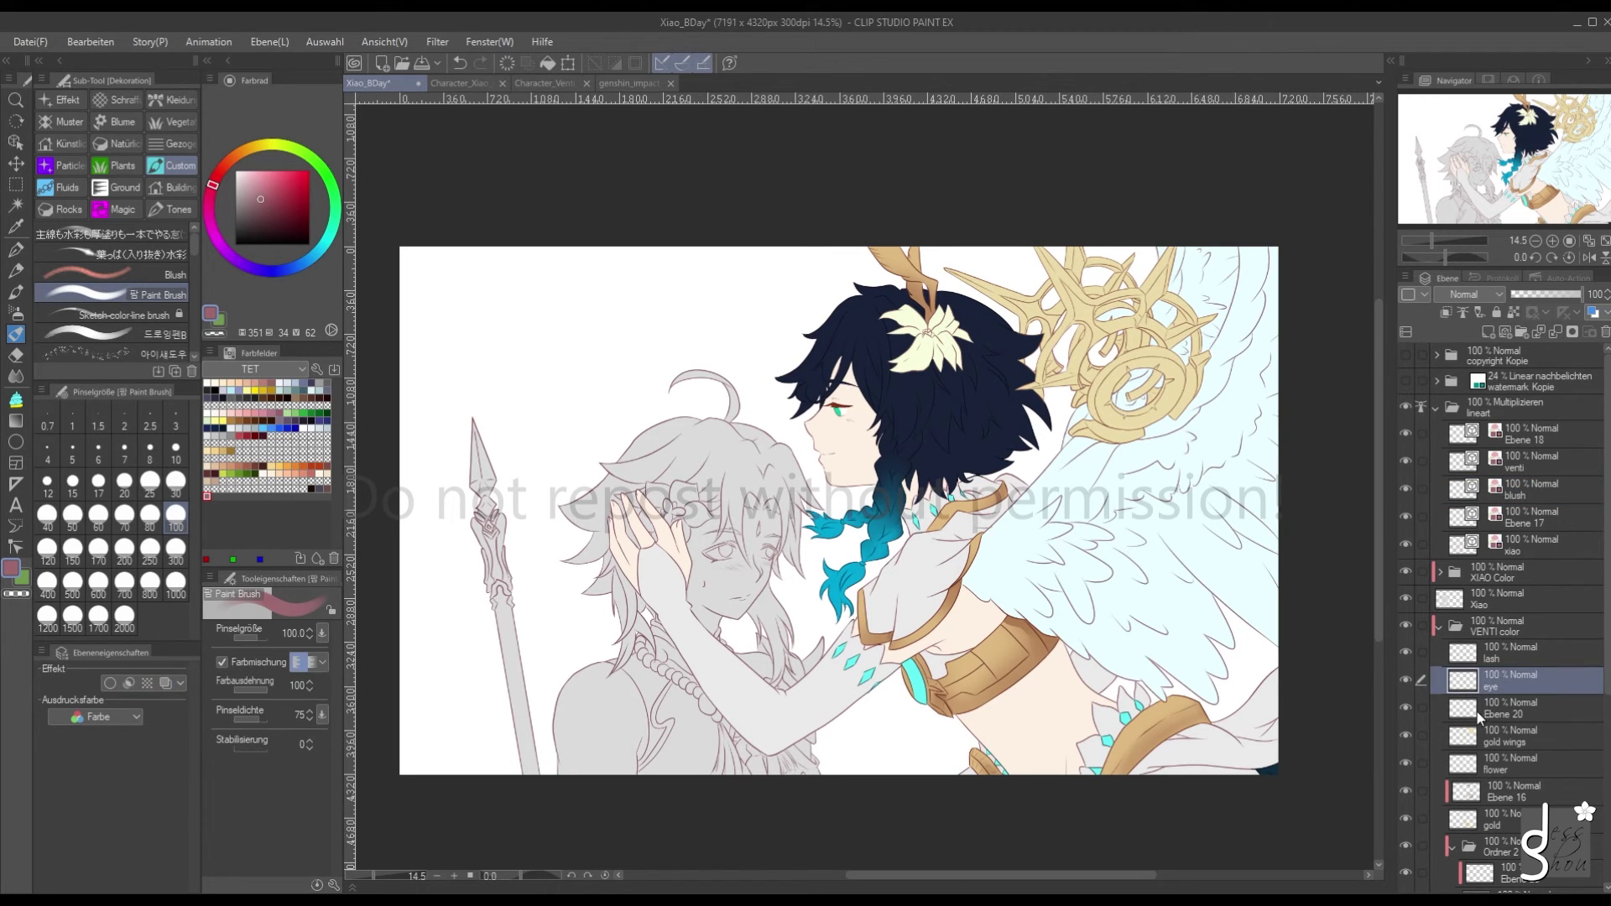
pyautogui.scroll(12, 829, 408)
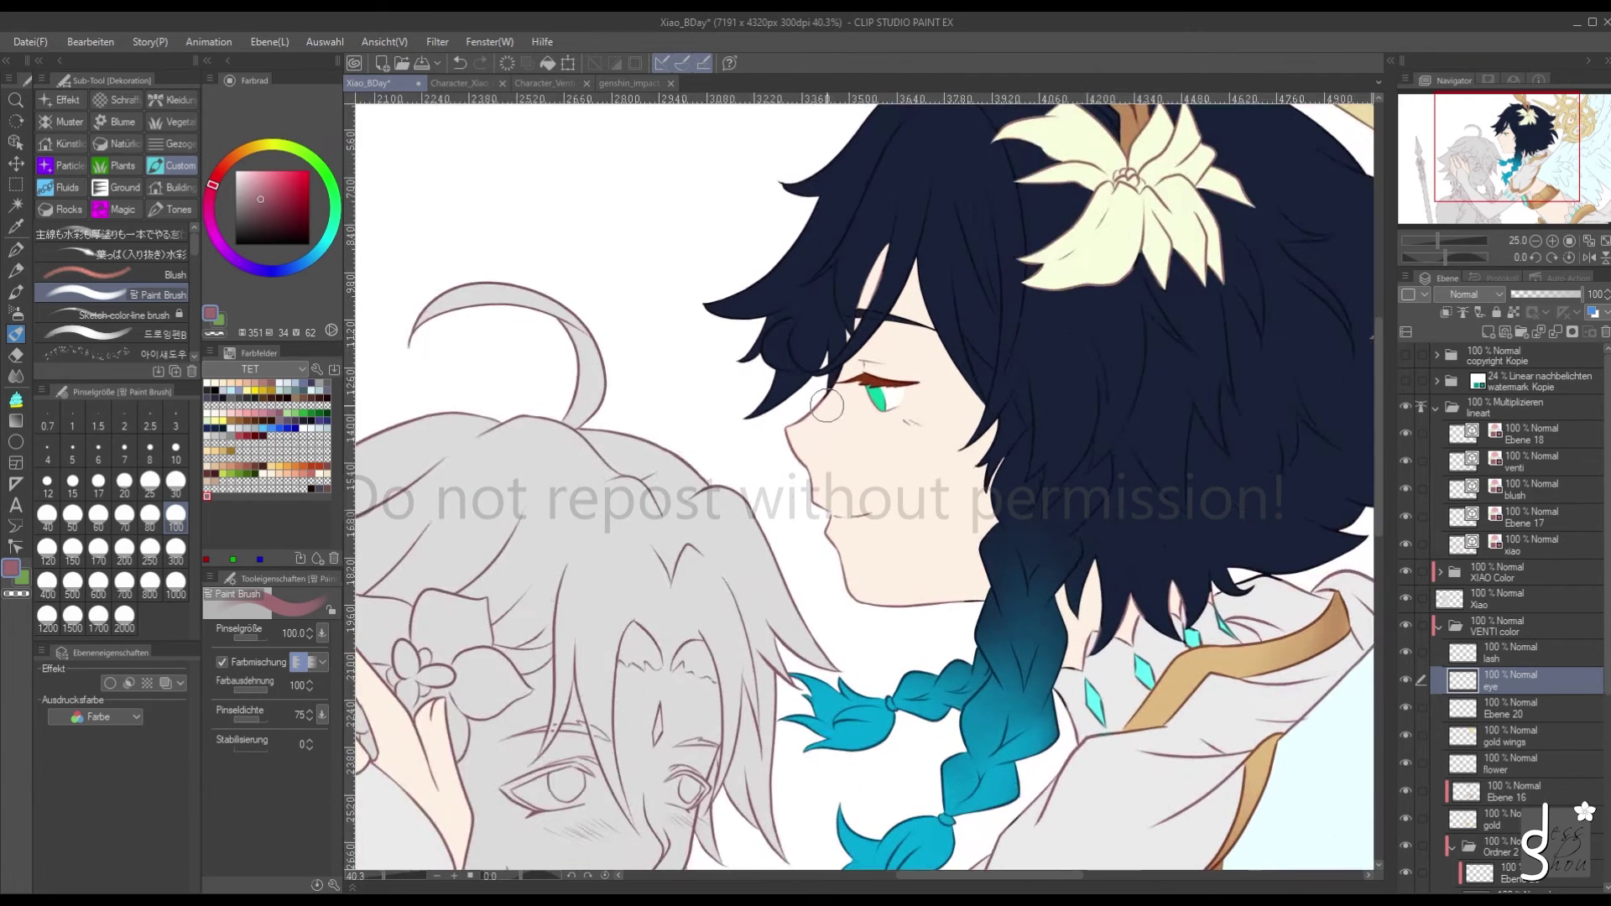
pyautogui.click(15, 250)
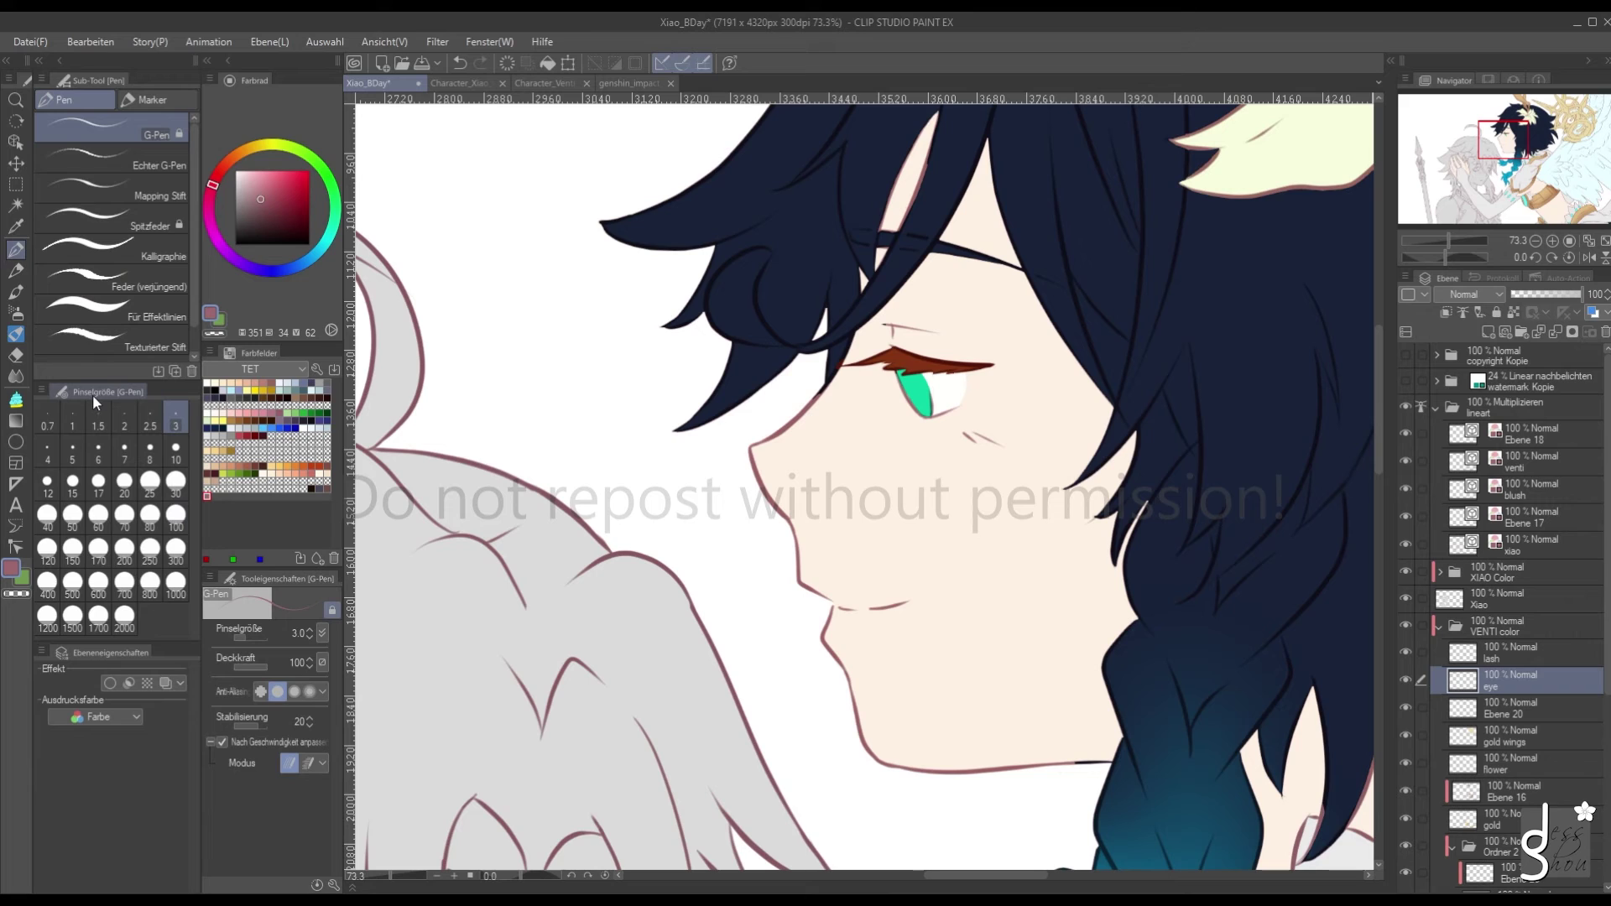
pyautogui.click(15, 354)
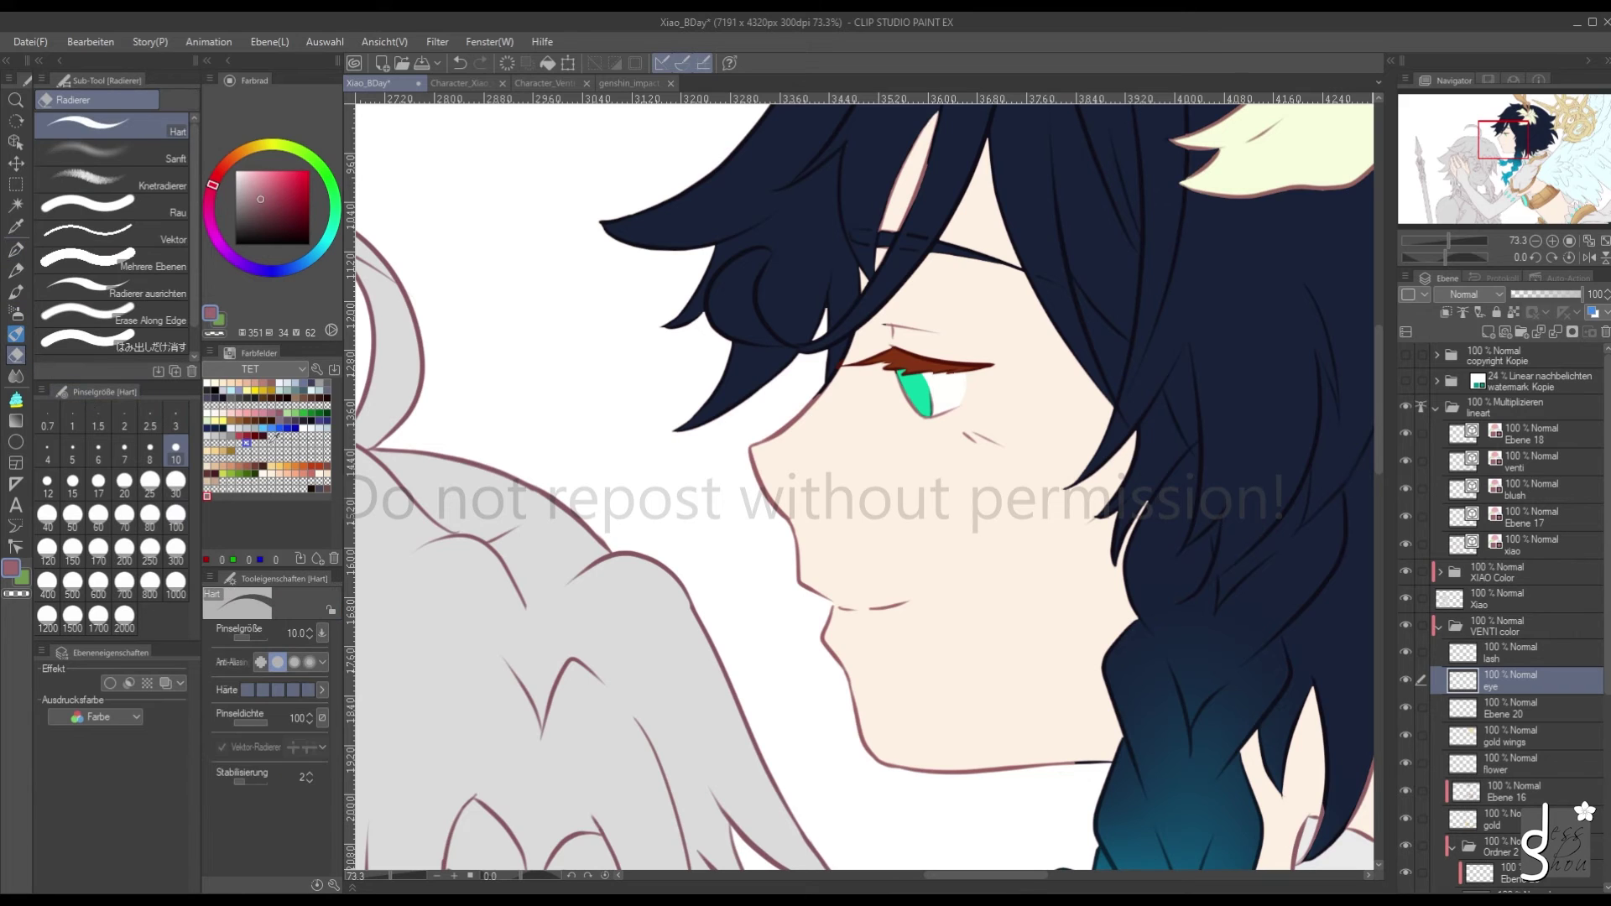
pyautogui.click(1493, 709)
pyautogui.click(1488, 332)
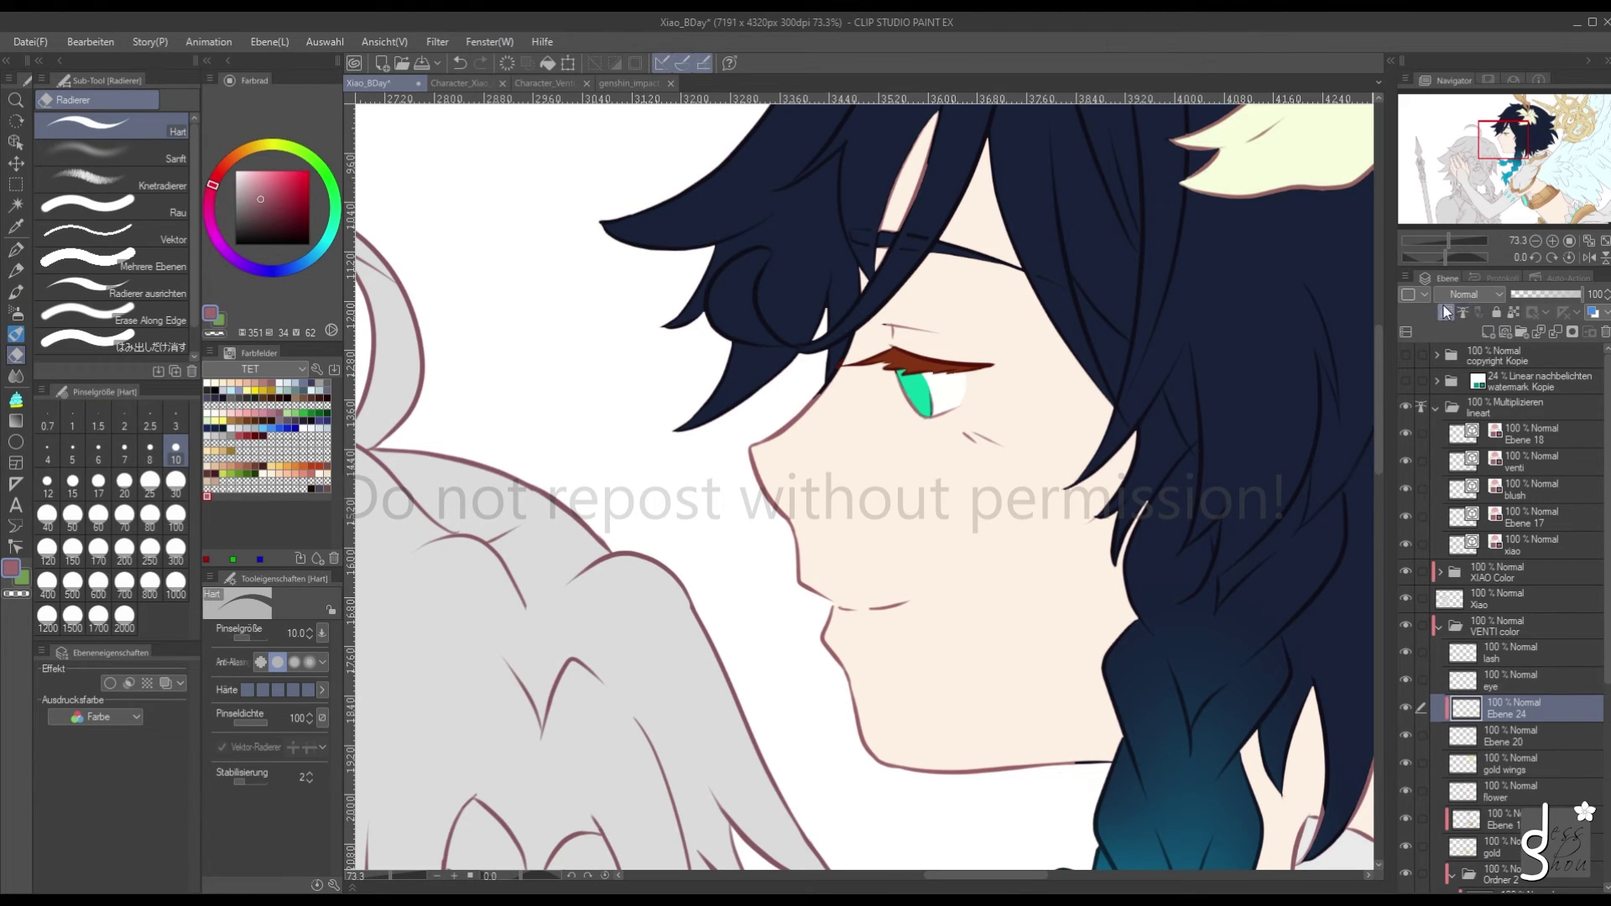
# Sample a pale tone from the eye in the Character_Venti_Card reference and return to Venti's eye in Xiao_BDay
pyautogui.click(541, 83)
pyautogui.keyDown('alt'); pyautogui.click(923, 155); pyautogui.keyUp('alt')
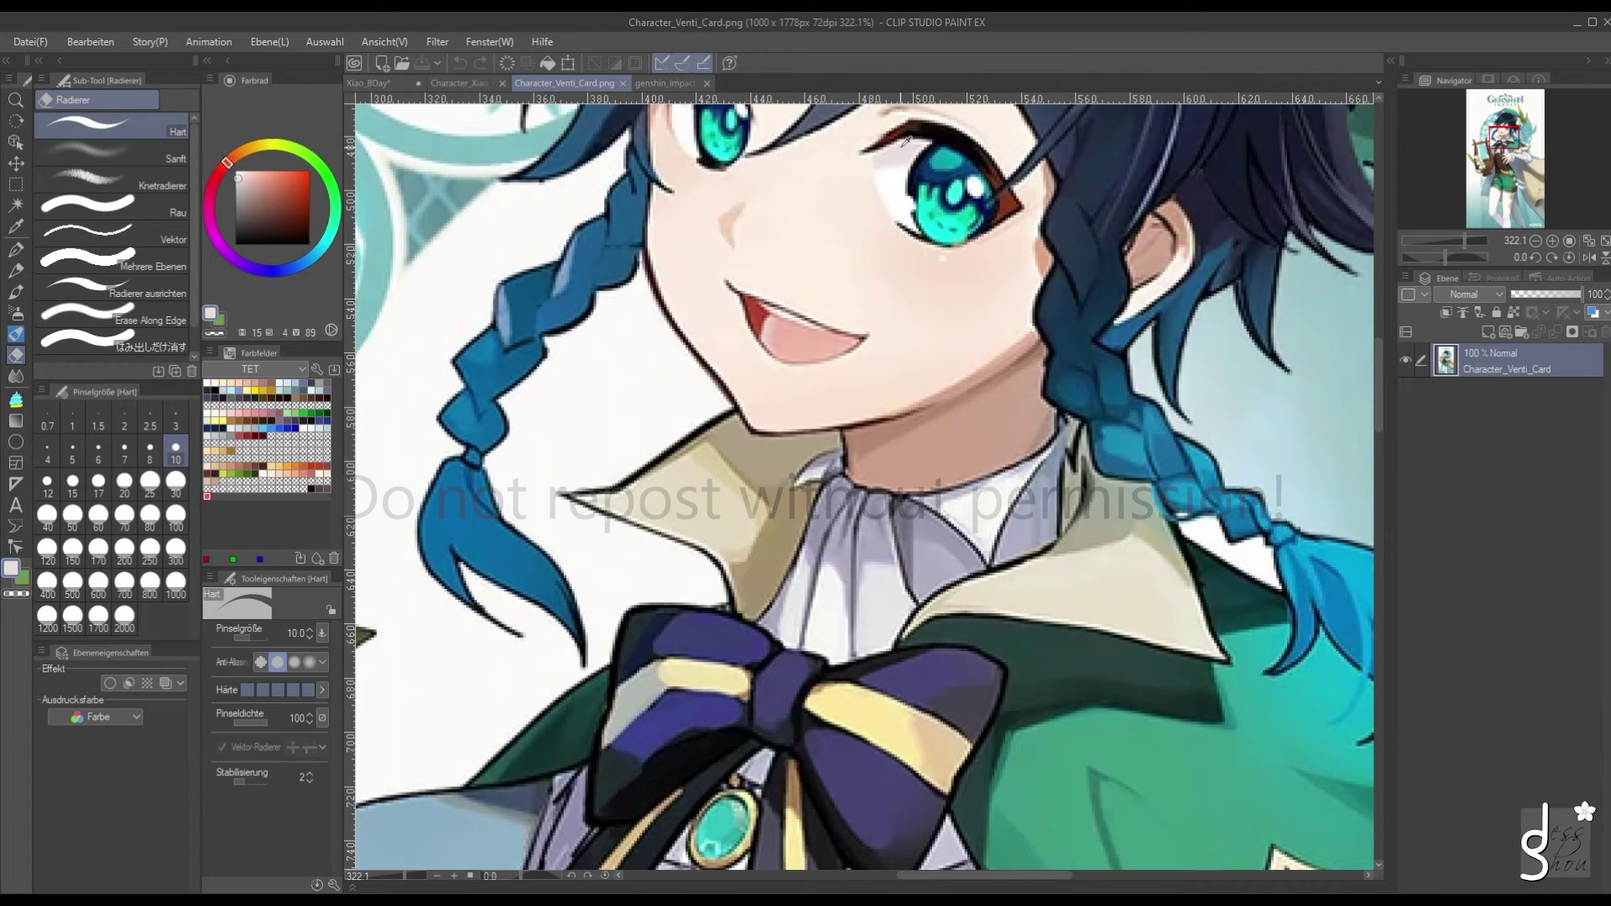
pyautogui.click(370, 82)
pyautogui.scroll(3, 832, 368)
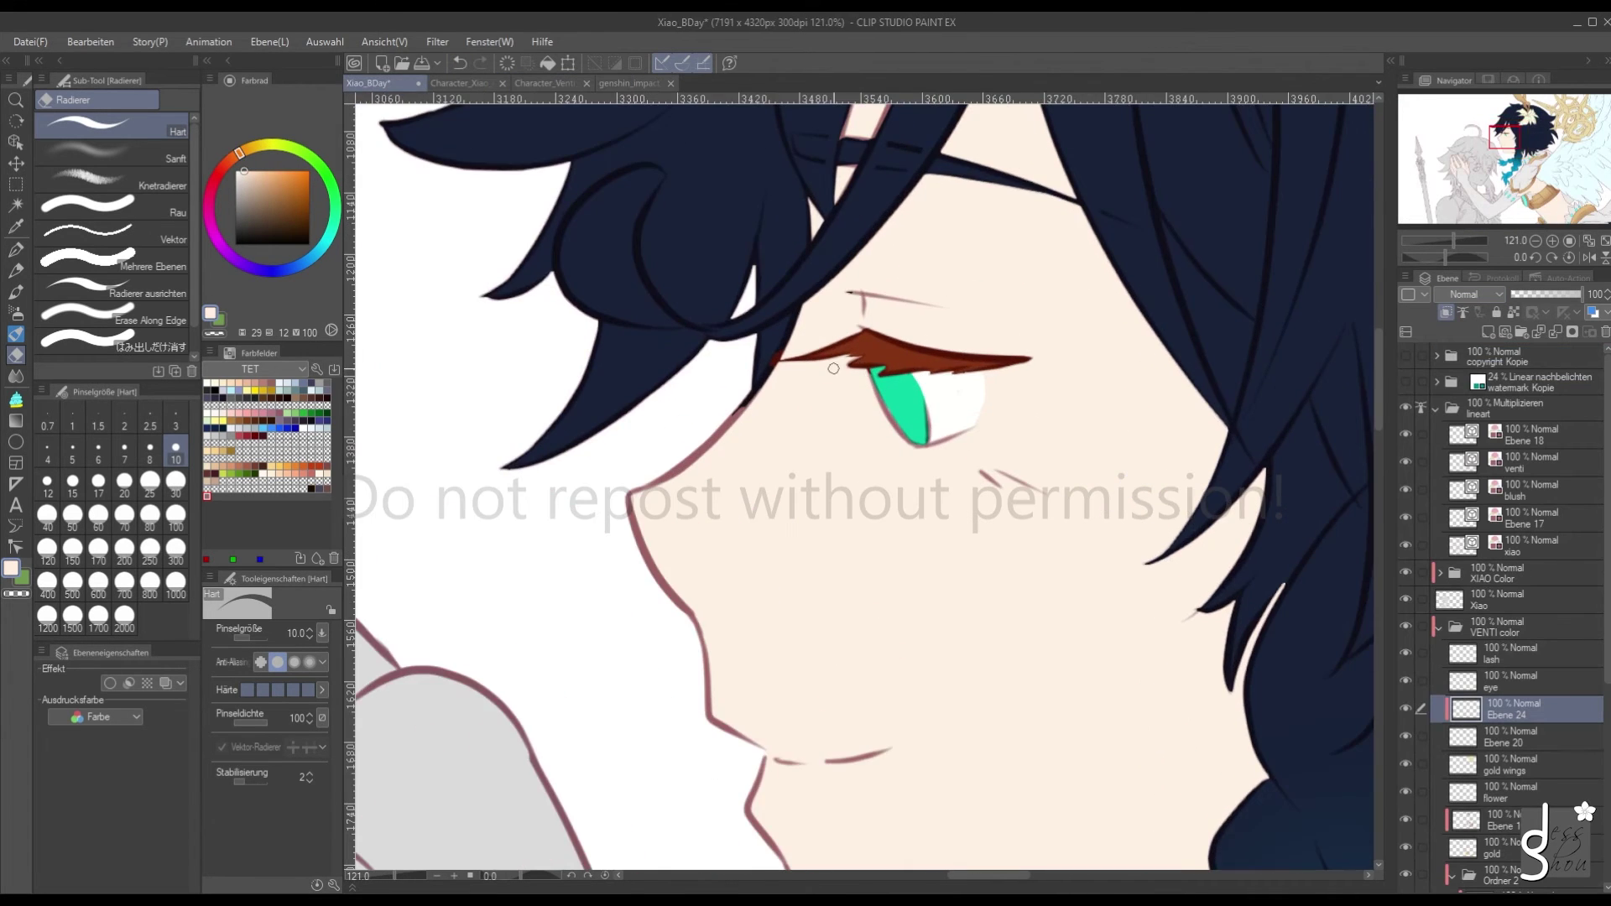
# Softly shade the white of Venti's eye with the soft airbrush at size 30 on the clipped layer
pyautogui.click(20, 318)
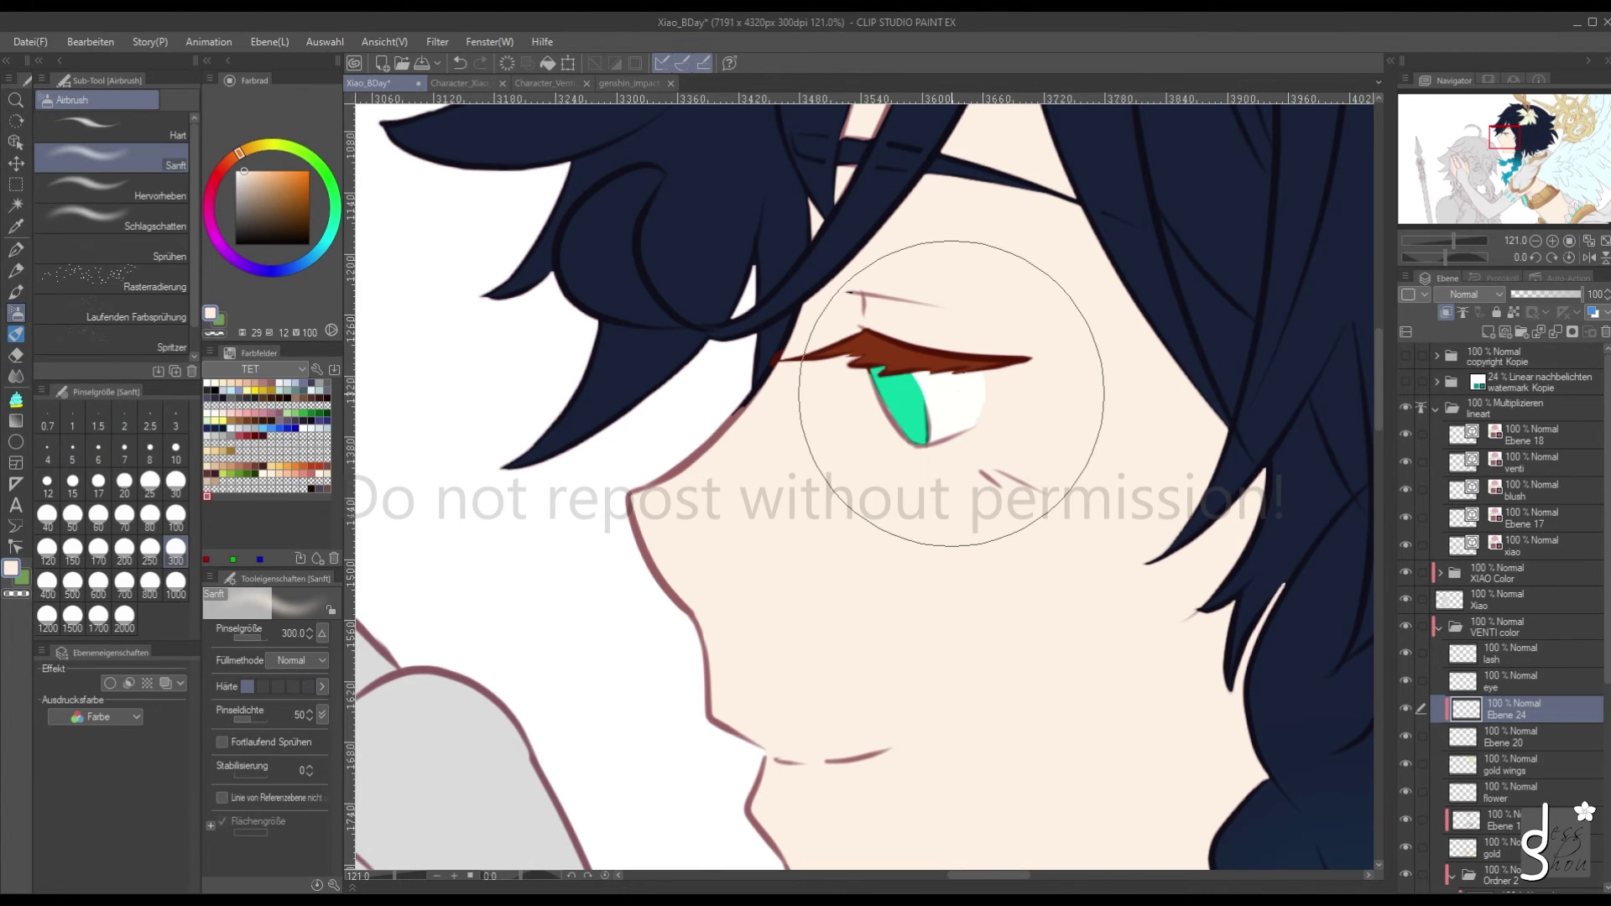
pyautogui.click(255, 490)
pyautogui.click(176, 482)
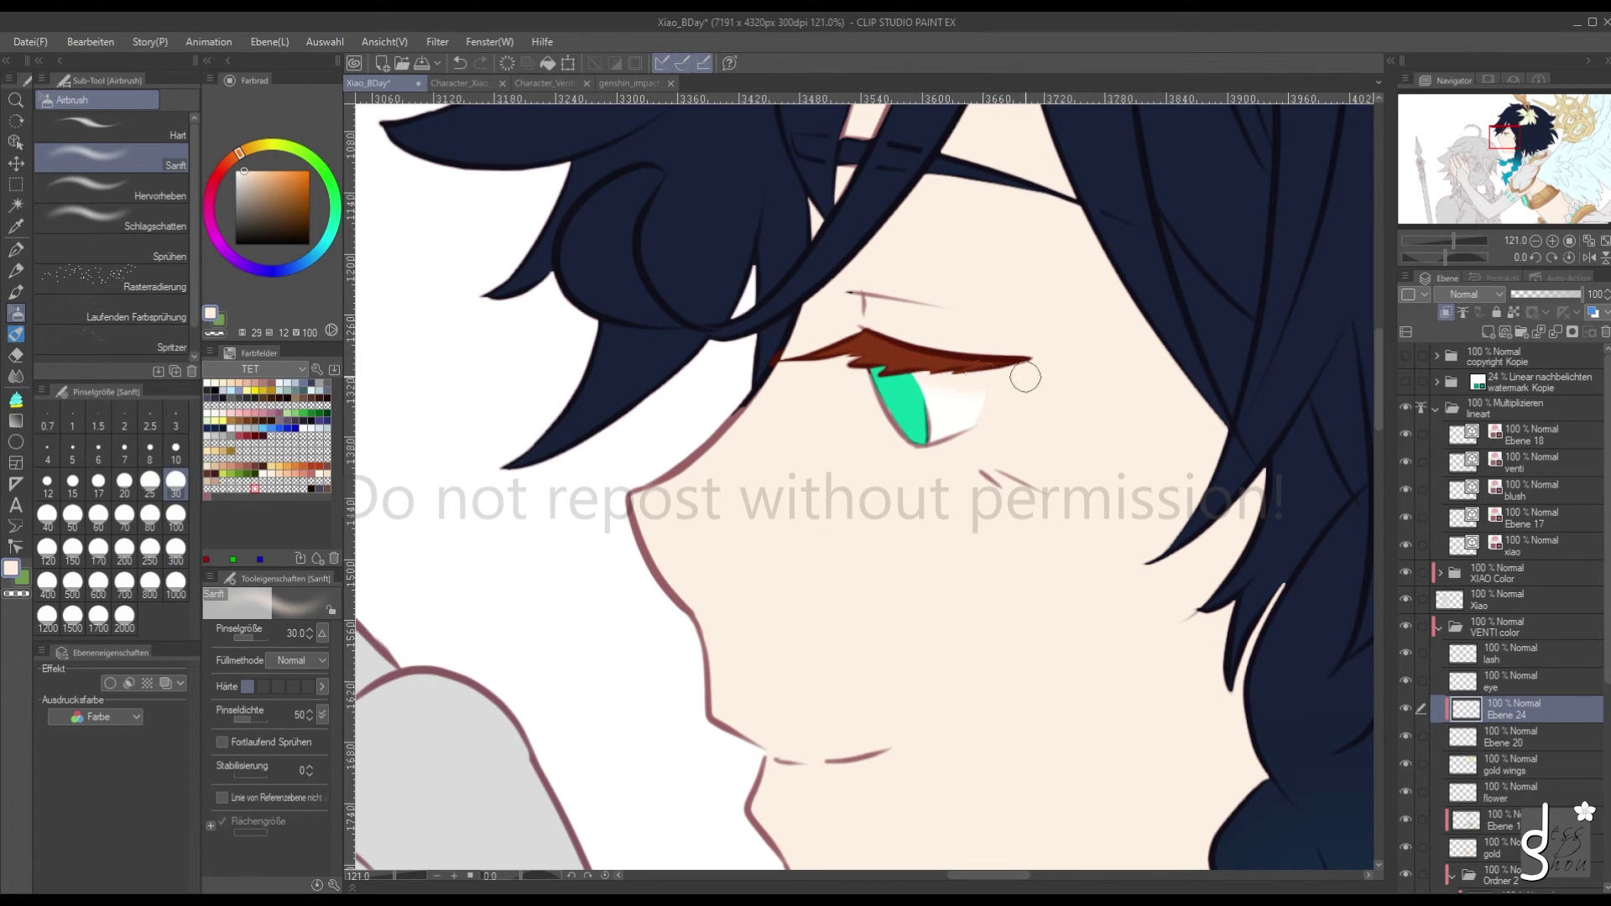
pyautogui.scroll(-2, 794, 384)
pyautogui.scroll(-4, 794, 384)
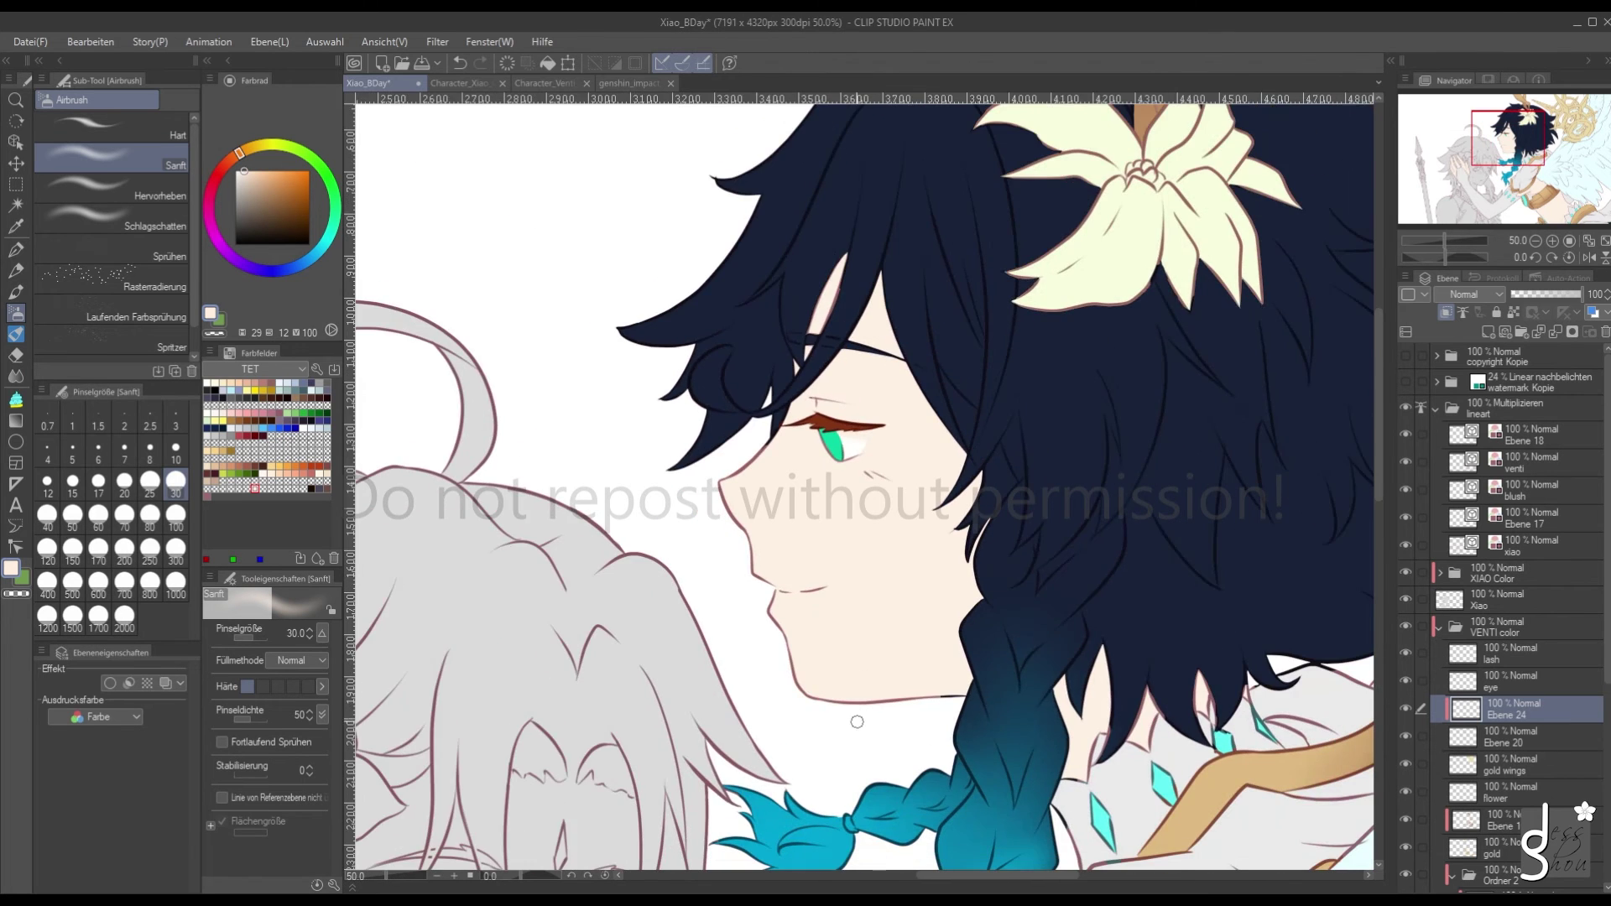
pyautogui.scroll(3, 822, 715)
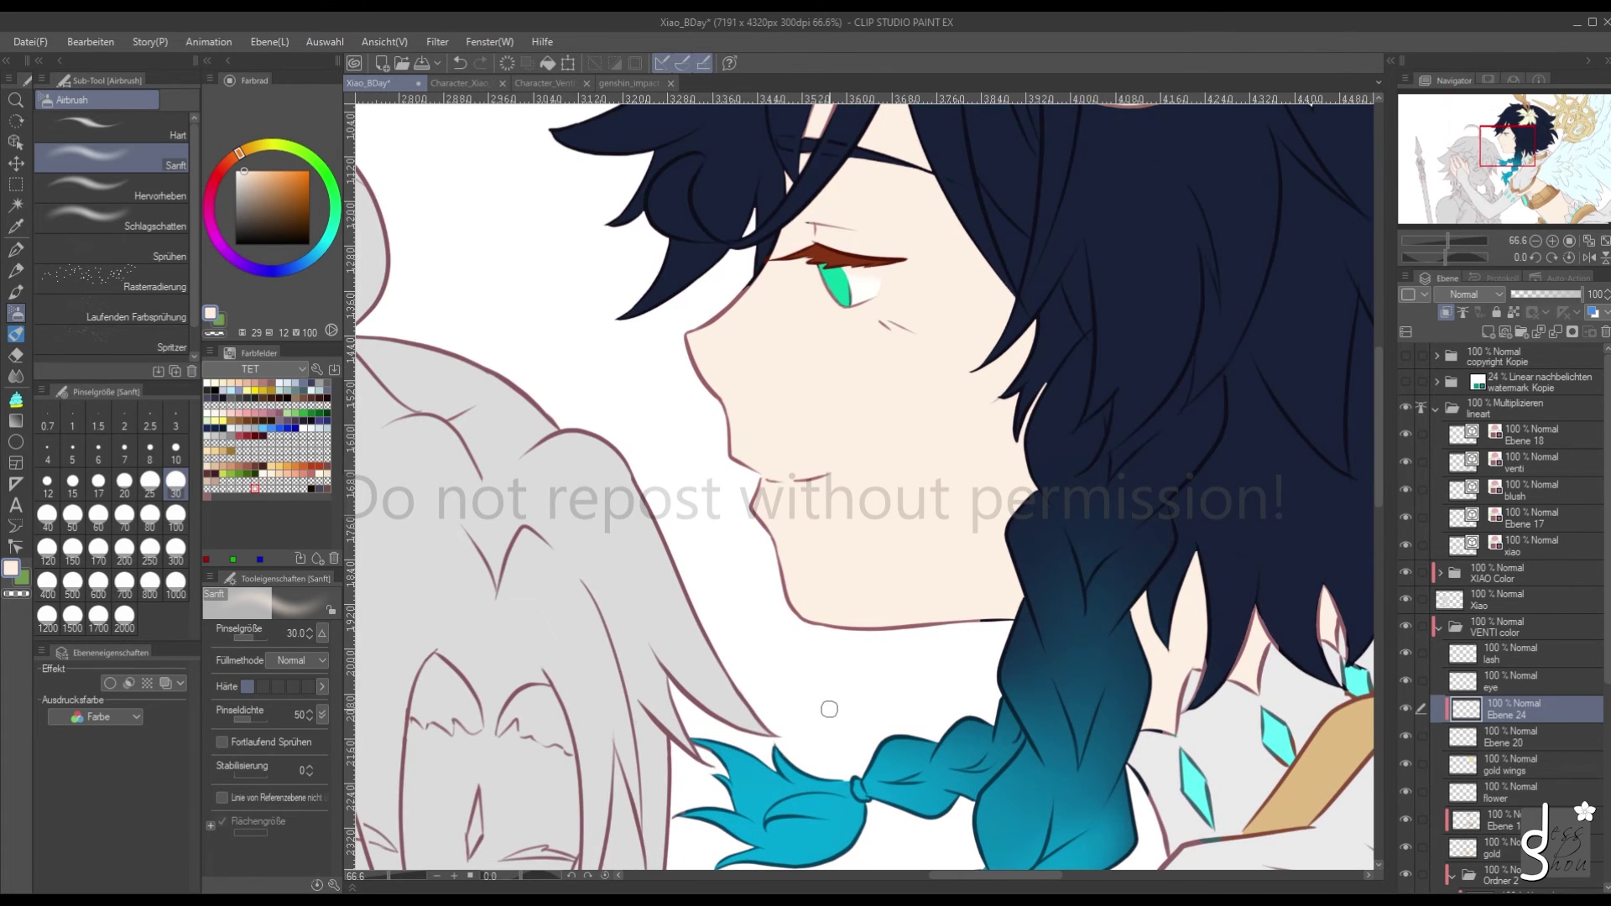
pyautogui.scroll(-3, 869, 277)
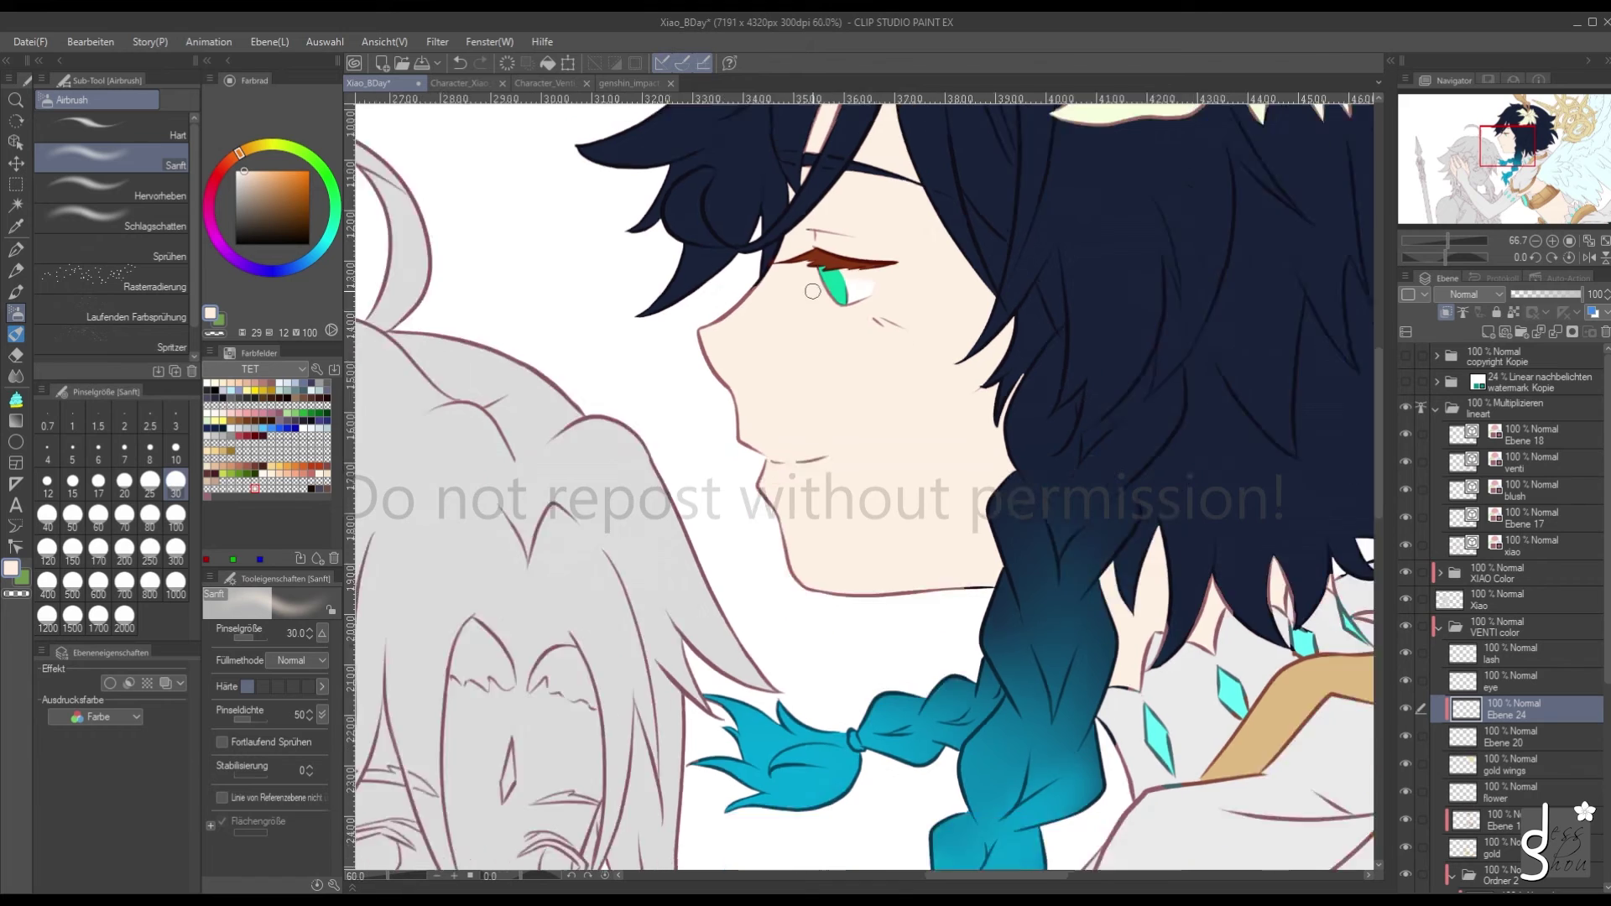
pyautogui.scroll(3, 875, 192)
pyautogui.scroll(2, 869, 260)
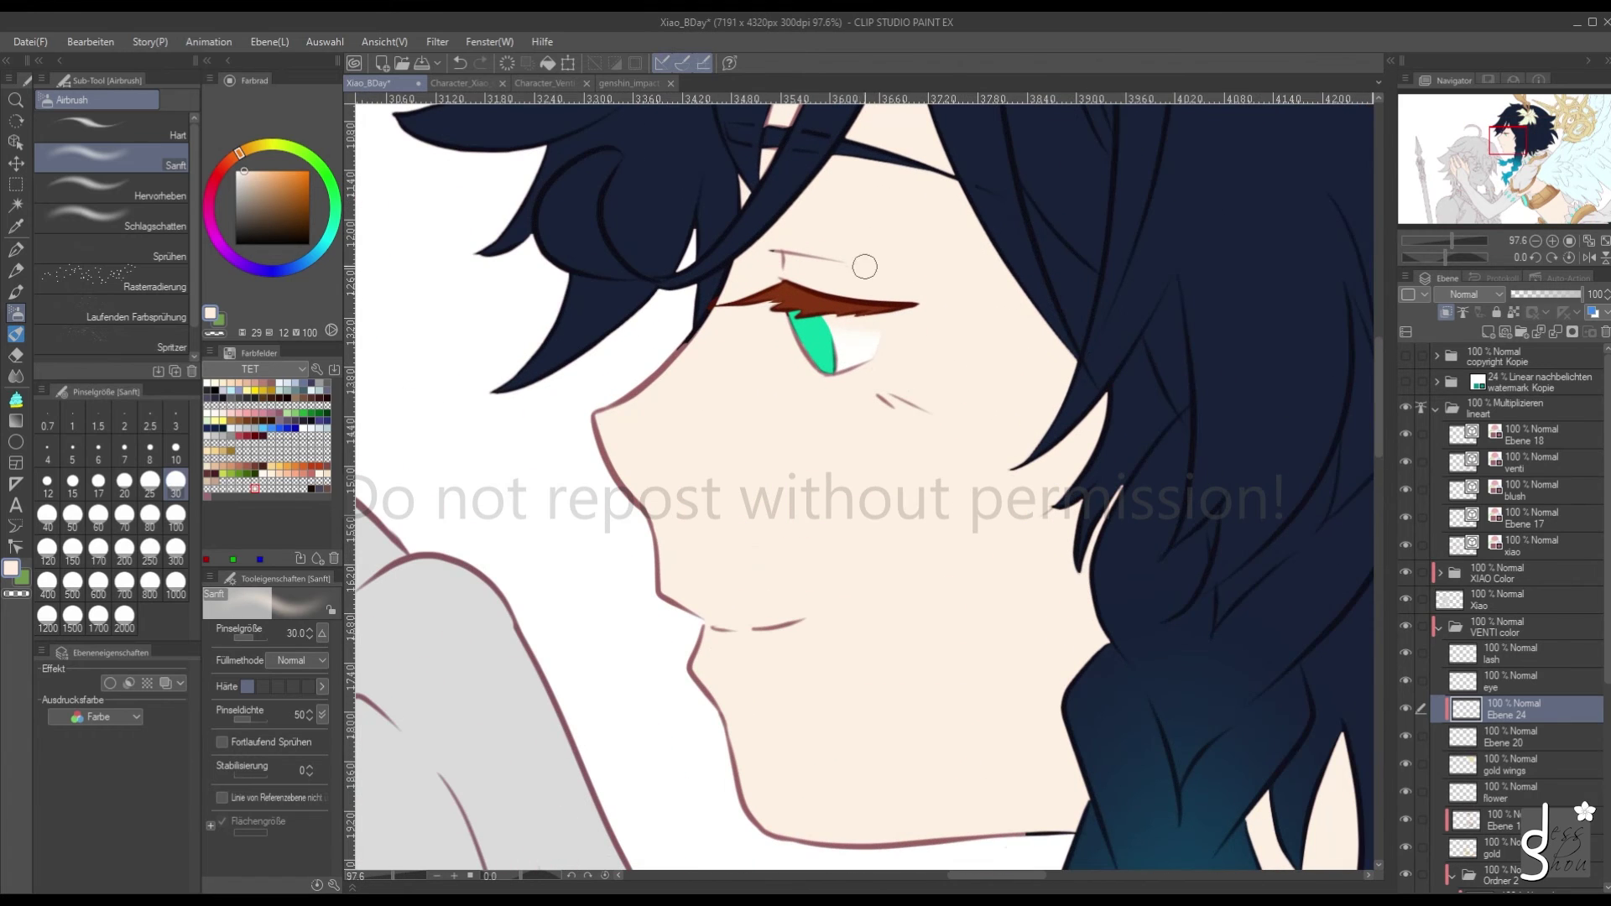
# Add a new layer directly above the eye layer and clip it to the eye layer
pyautogui.hotkey('shift', 'alt', 'm')
pyautogui.hotkey('shift', 'alt', 'n')
pyautogui.click(1493, 681)
pyautogui.click(1444, 313)
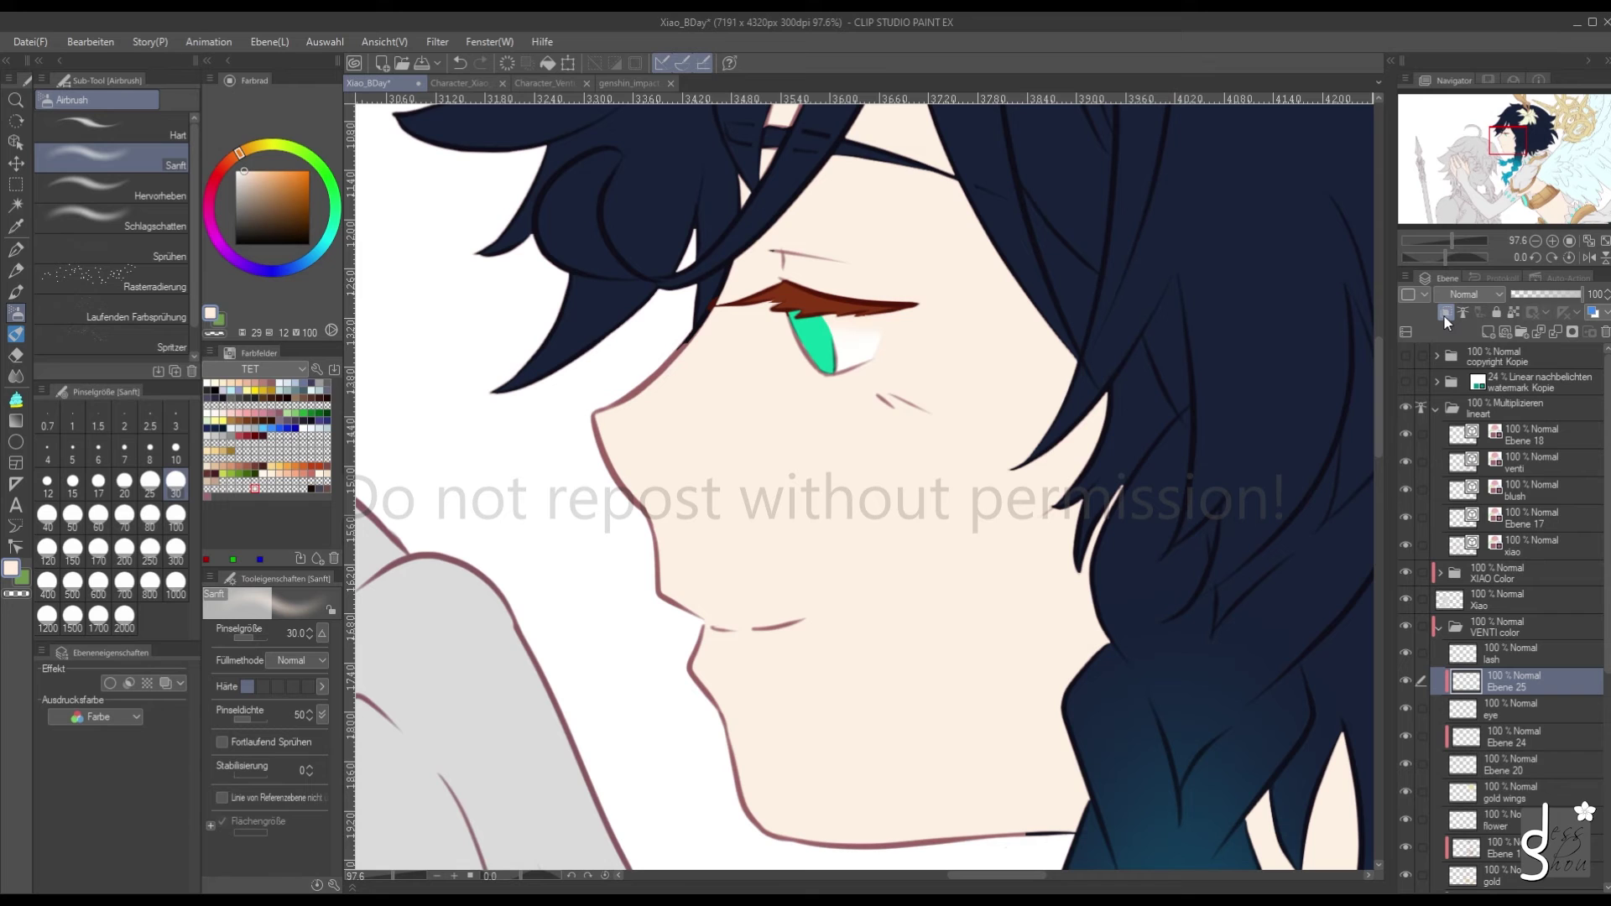
# Sample the bright turquoise of the iris in the Character_Venti_Card reference and return to the Xiao_BDay illustration
pyautogui.click(522, 81)
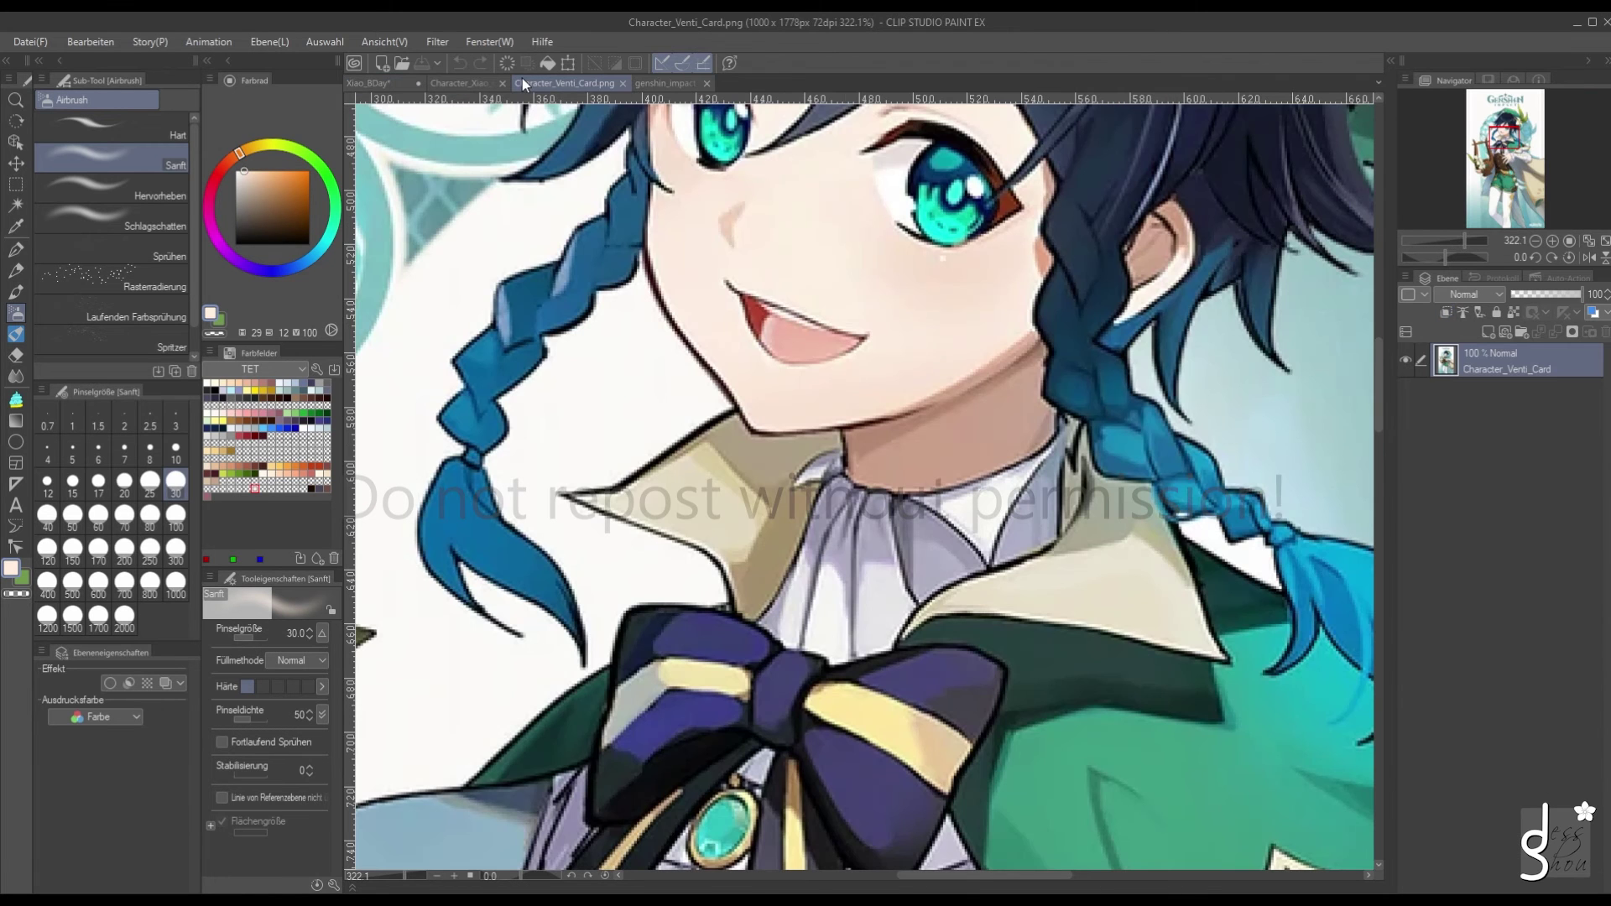
pyautogui.keyDown('alt'); pyautogui.click(927, 176); pyautogui.keyUp('alt')
pyautogui.click(369, 83)
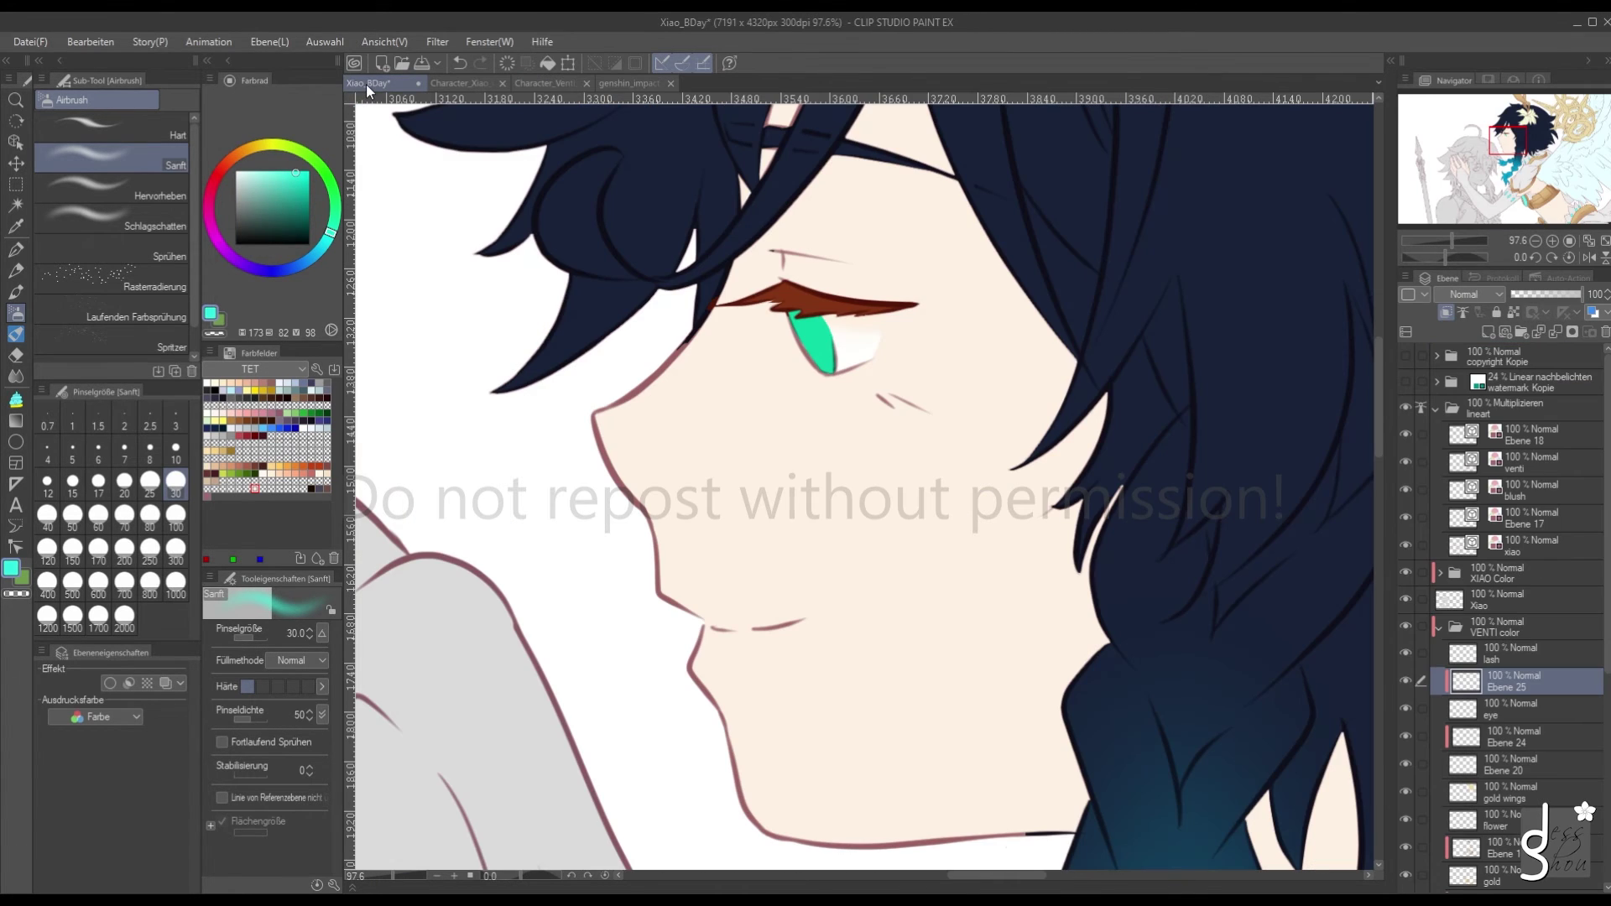
# Paint a turquoise highlight on the front part of Venti's iris with the Paint Brush at size 15 on the clipped layer
pyautogui.click(15, 333)
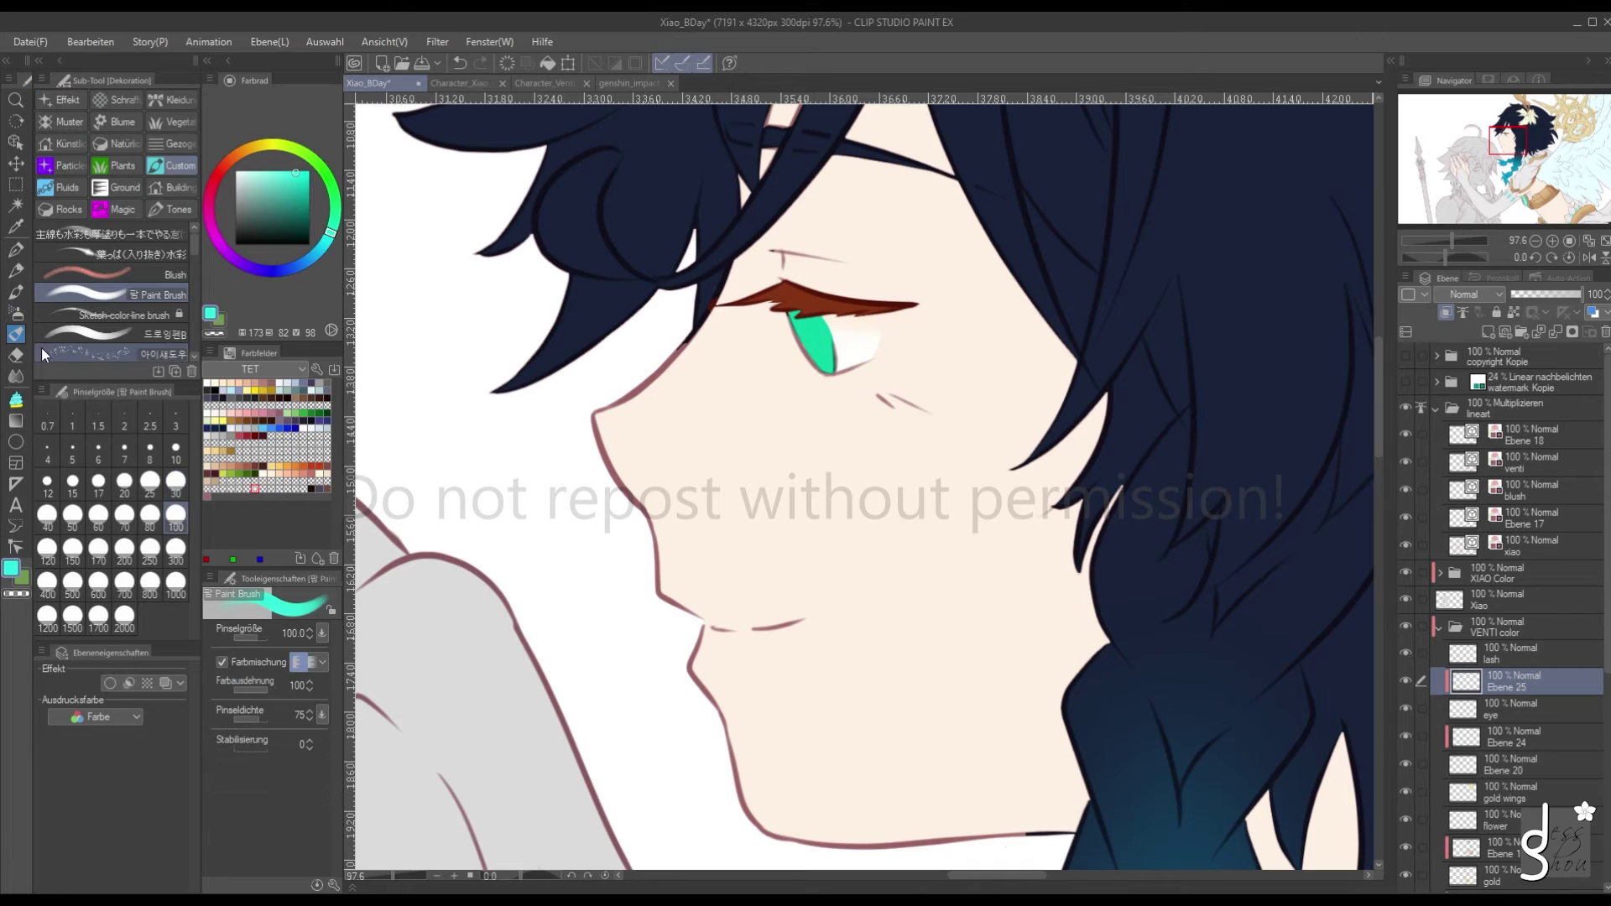
pyautogui.click(72, 483)
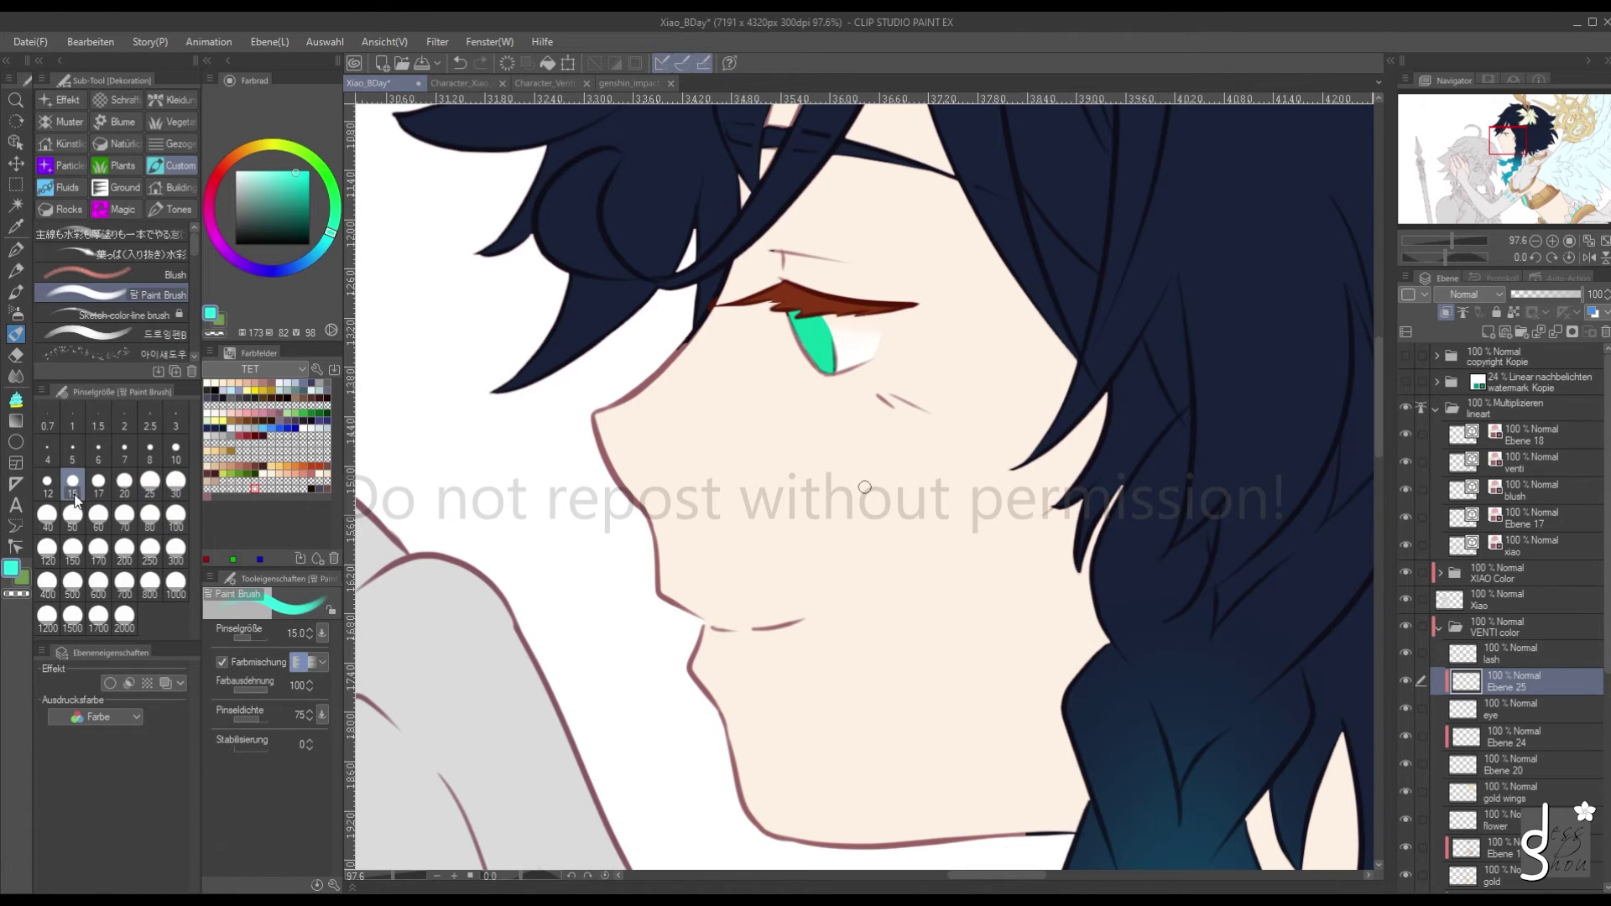
pyautogui.click(176, 482)
pyautogui.hotkey('ctrl', '+')
pyautogui.hotkey('ctrl', '+')
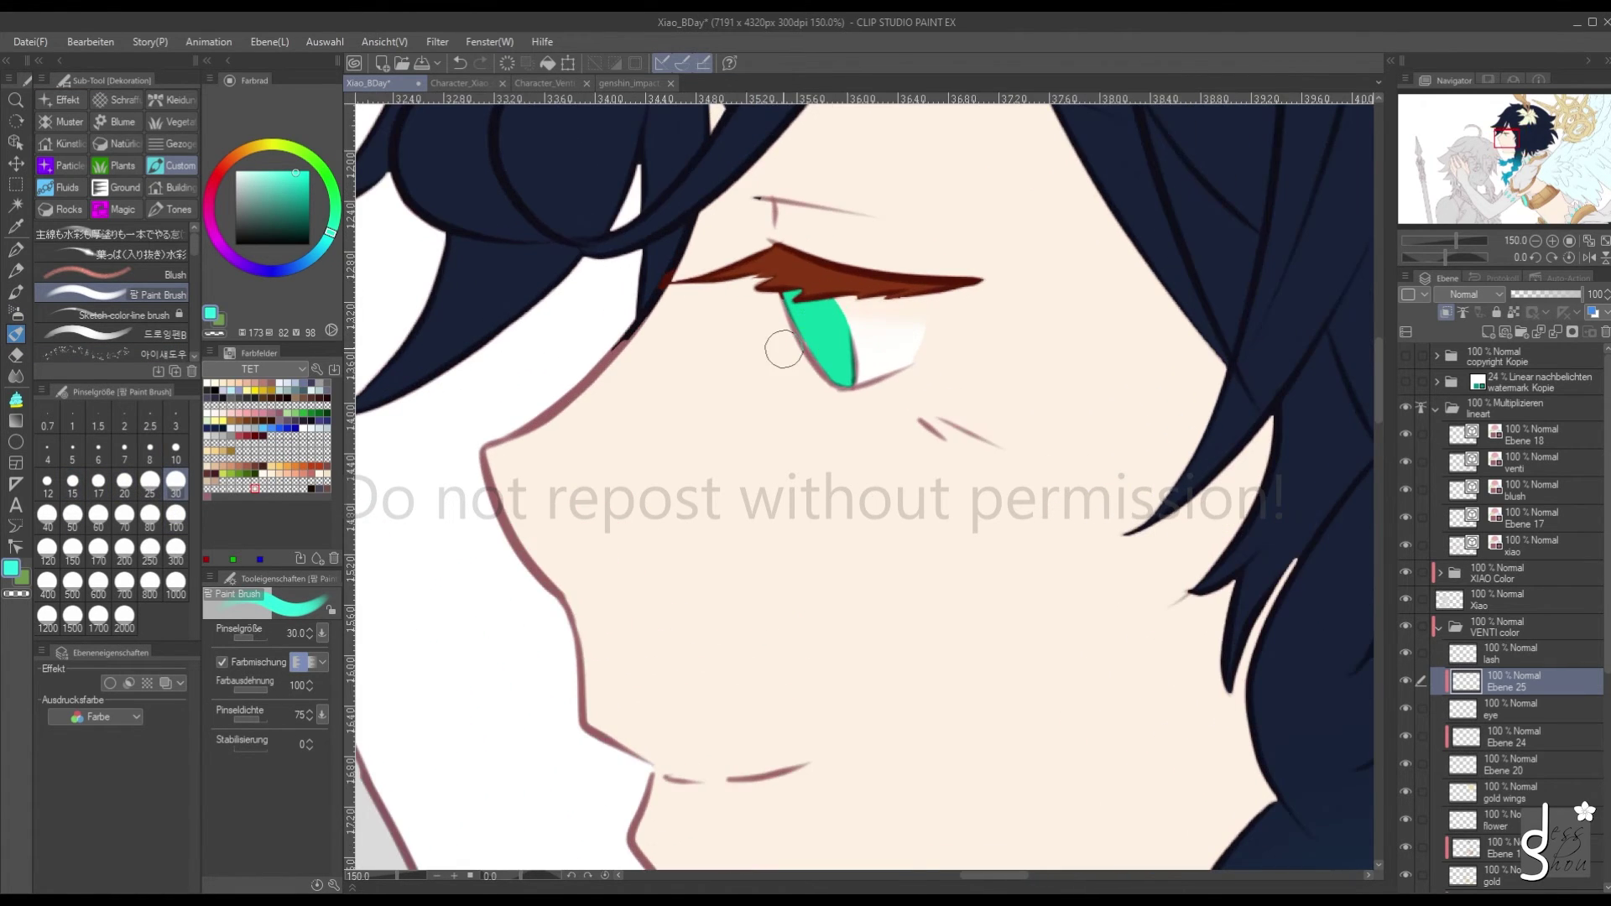
pyautogui.click(73, 482)
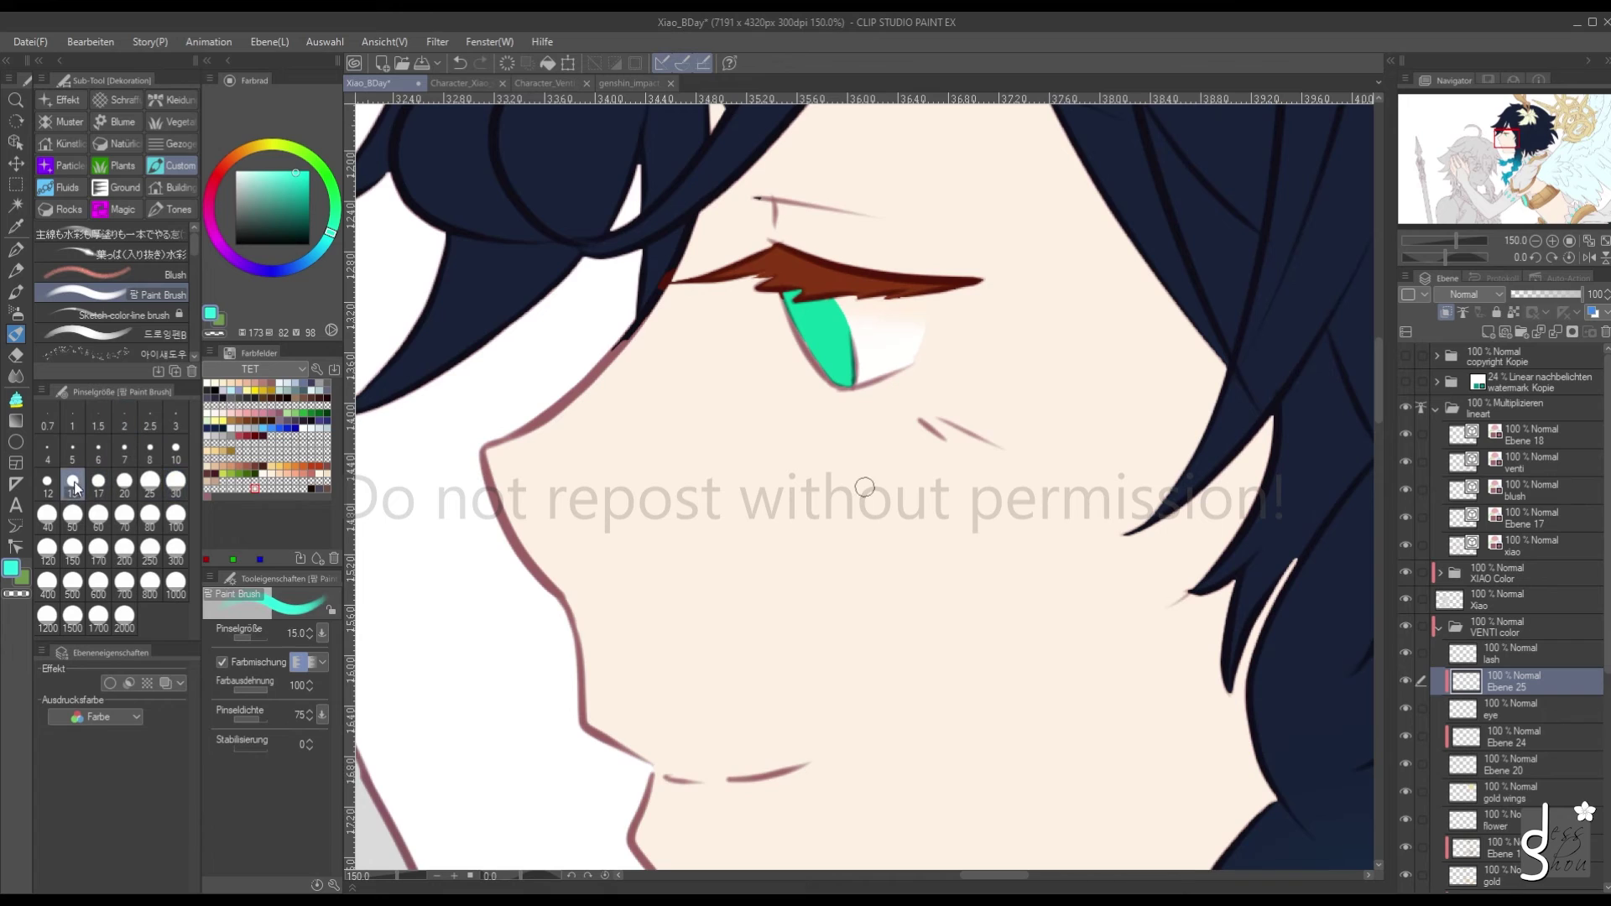
pyautogui.click(804, 326)
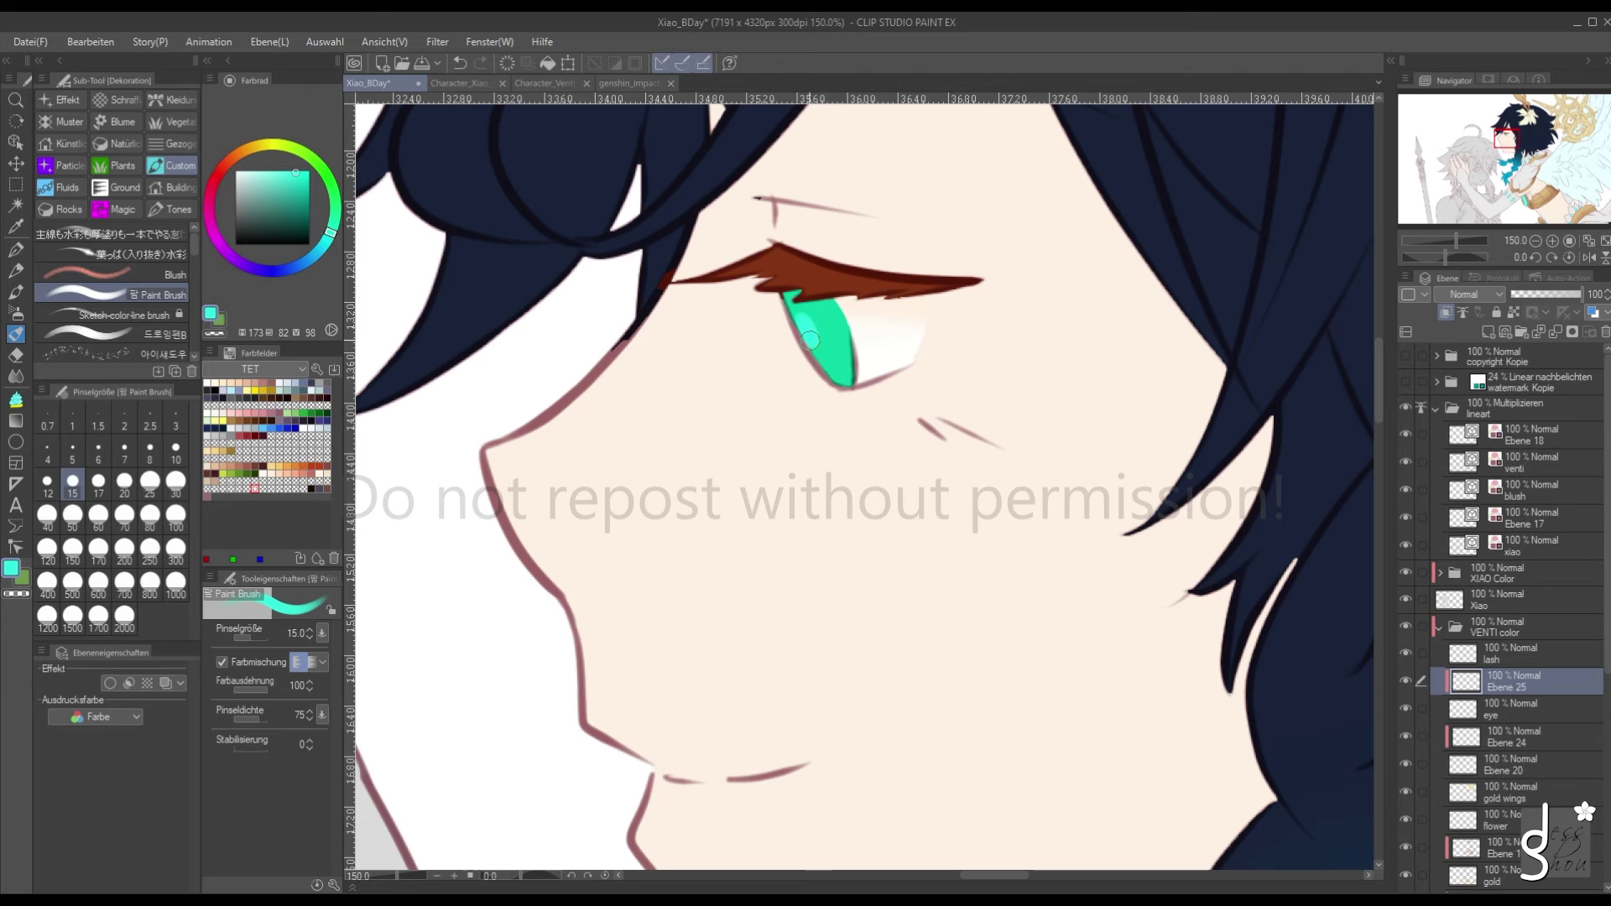
pyautogui.scroll(-5, 797, 323)
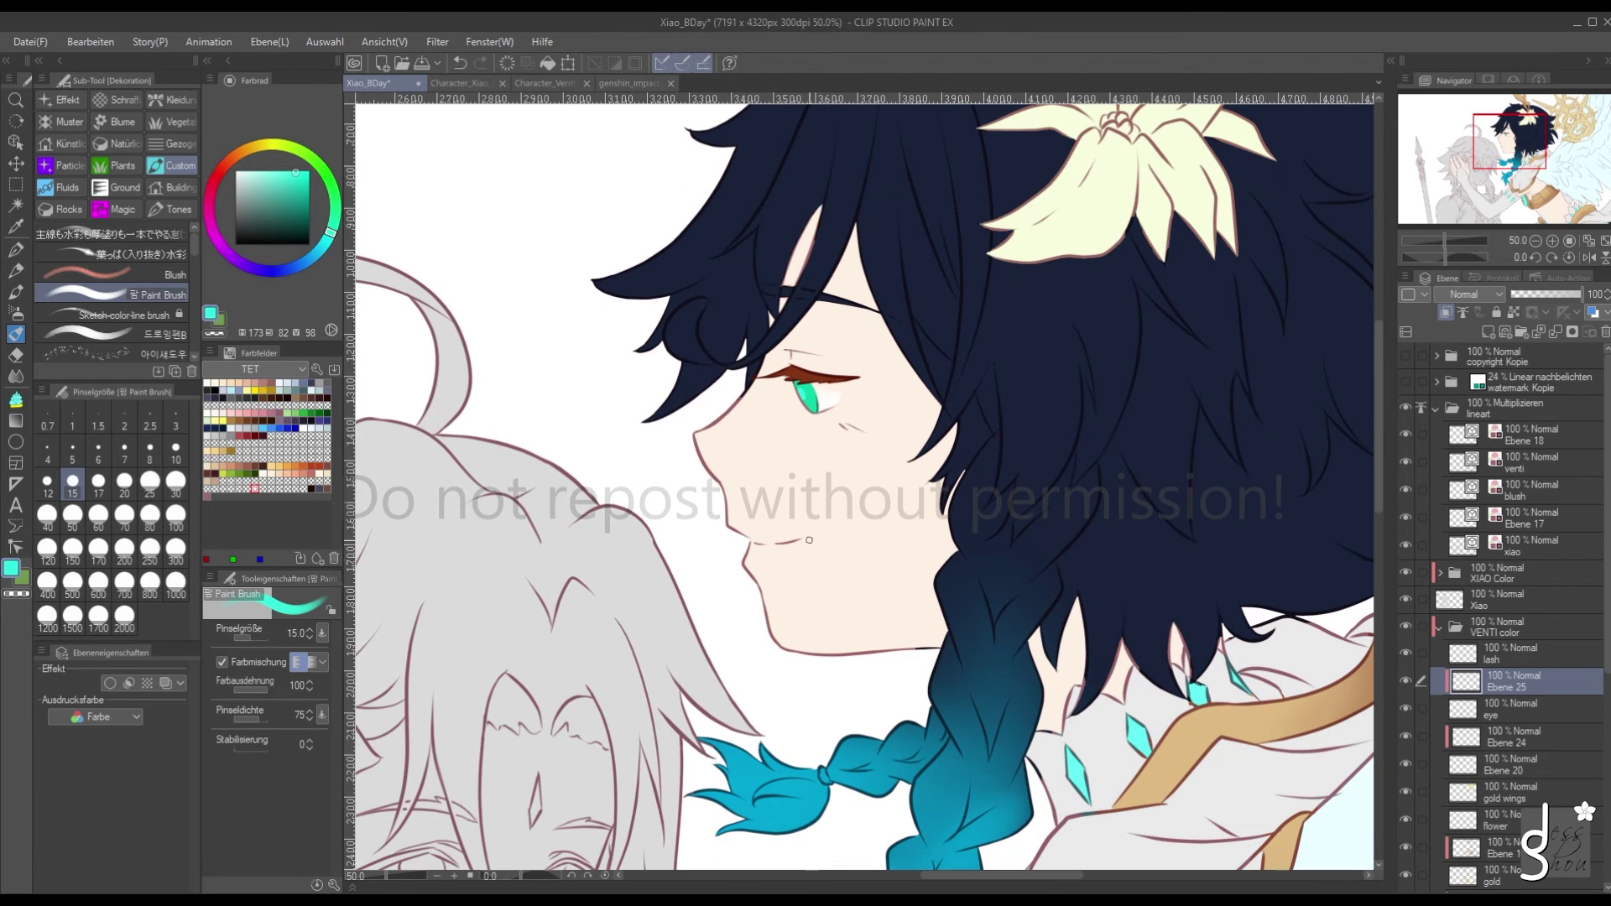
pyautogui.scroll(5, 803, 402)
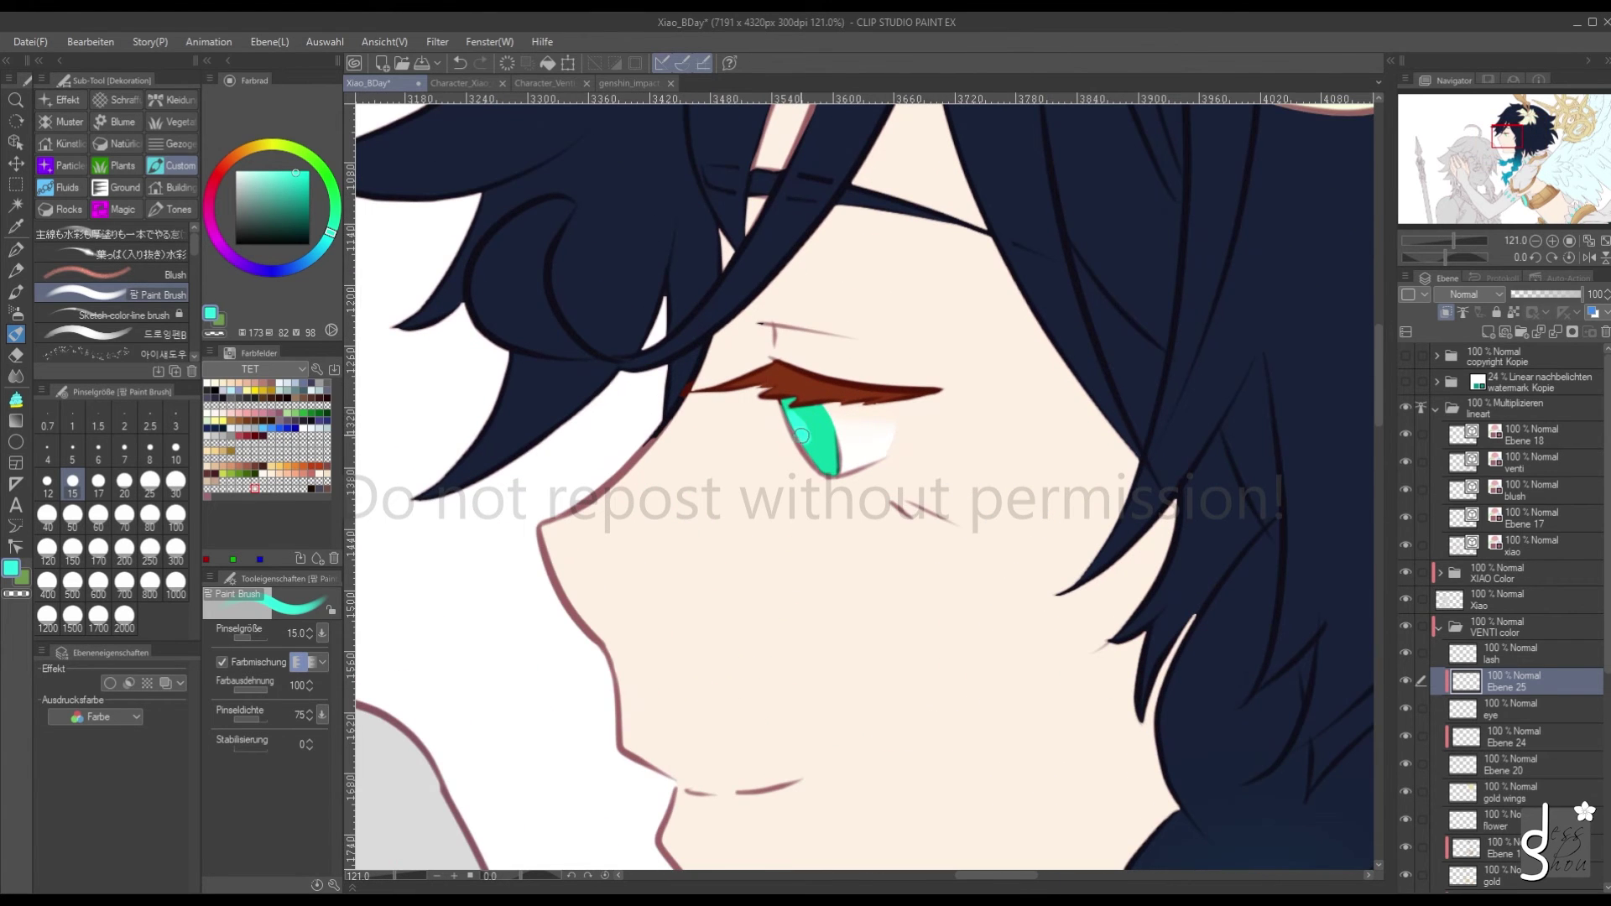
pyautogui.scroll(-4, 801, 435)
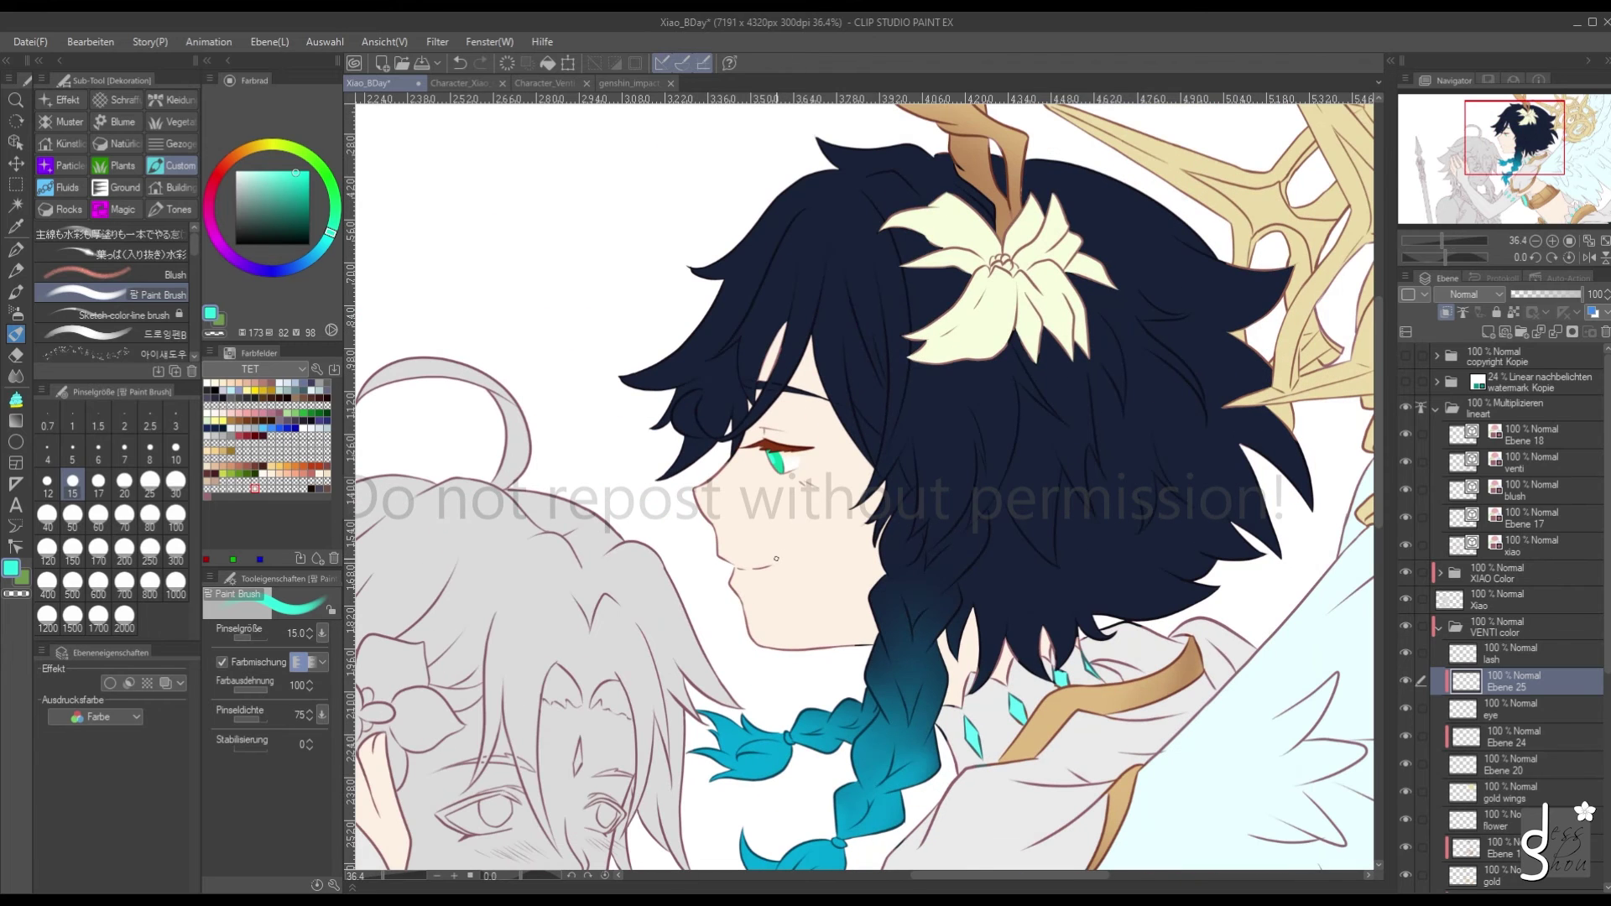
pyautogui.scroll(-2, 719, 679)
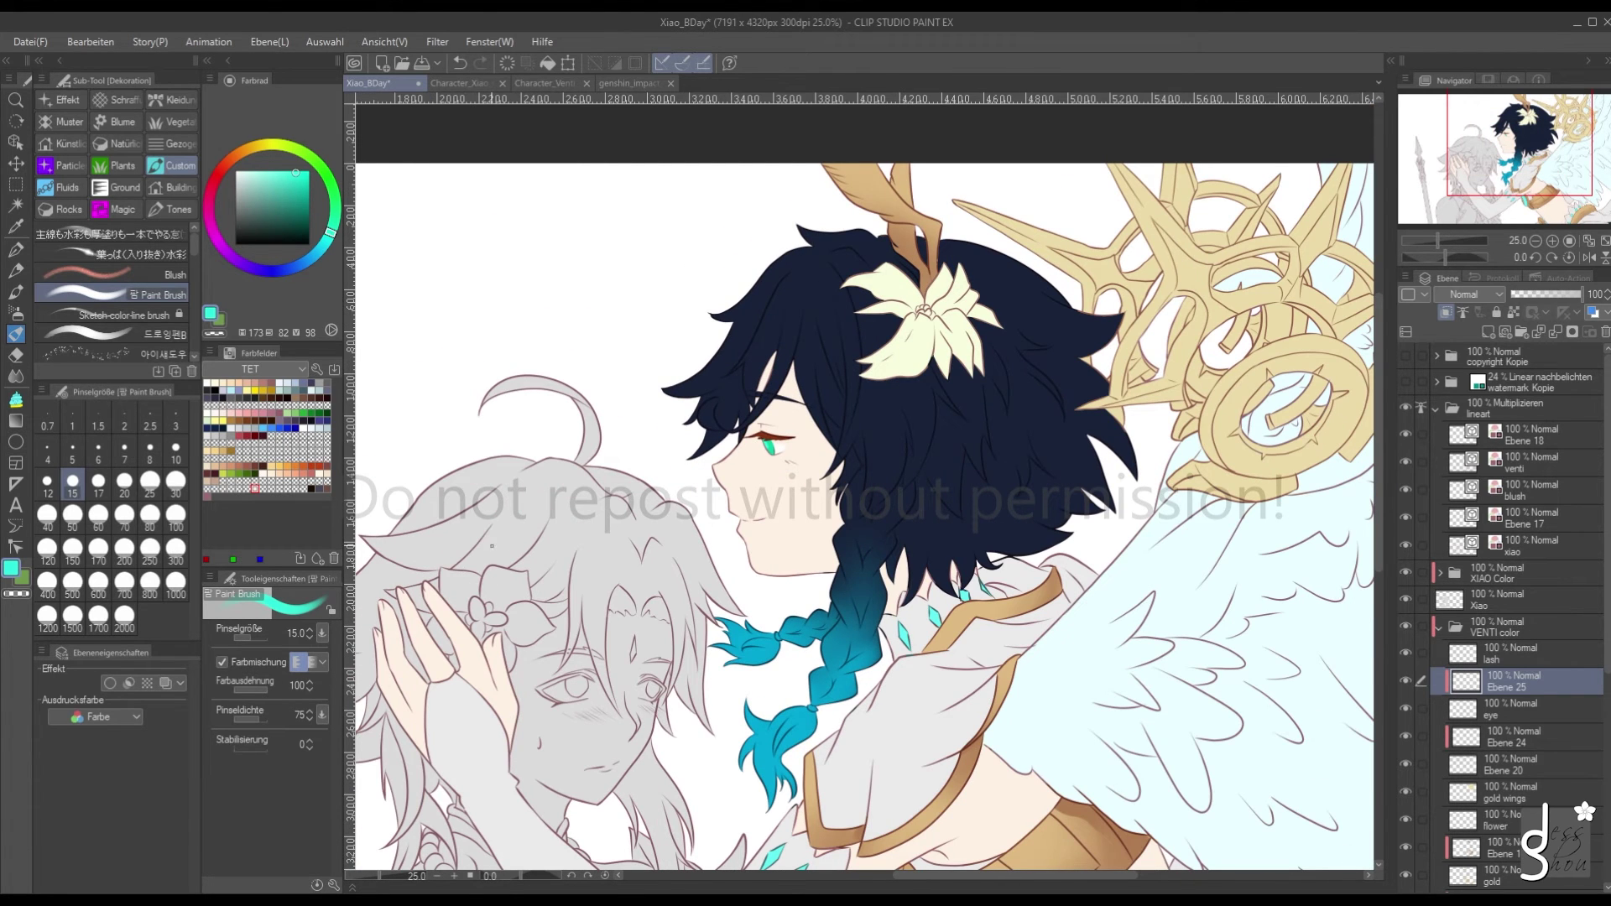
pyautogui.scroll(4, 766, 443)
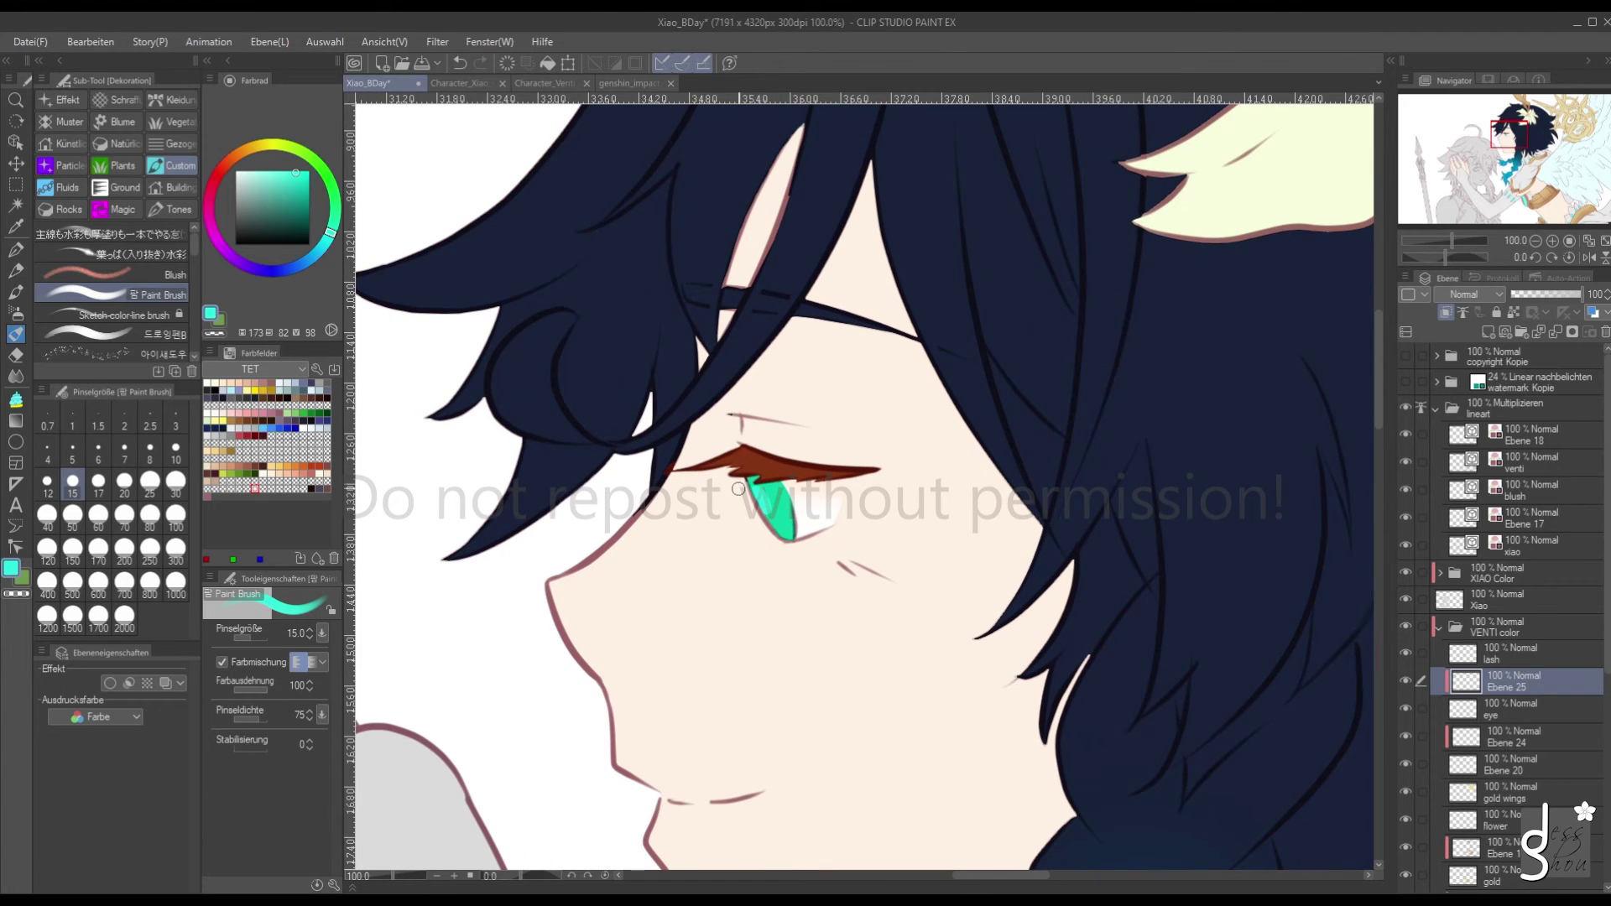
# Compare Venti's eye with the Character_Venti_Card reference and add a new clipped layer between the eye layer and the turquoise highlight layer
pyautogui.click(543, 85)
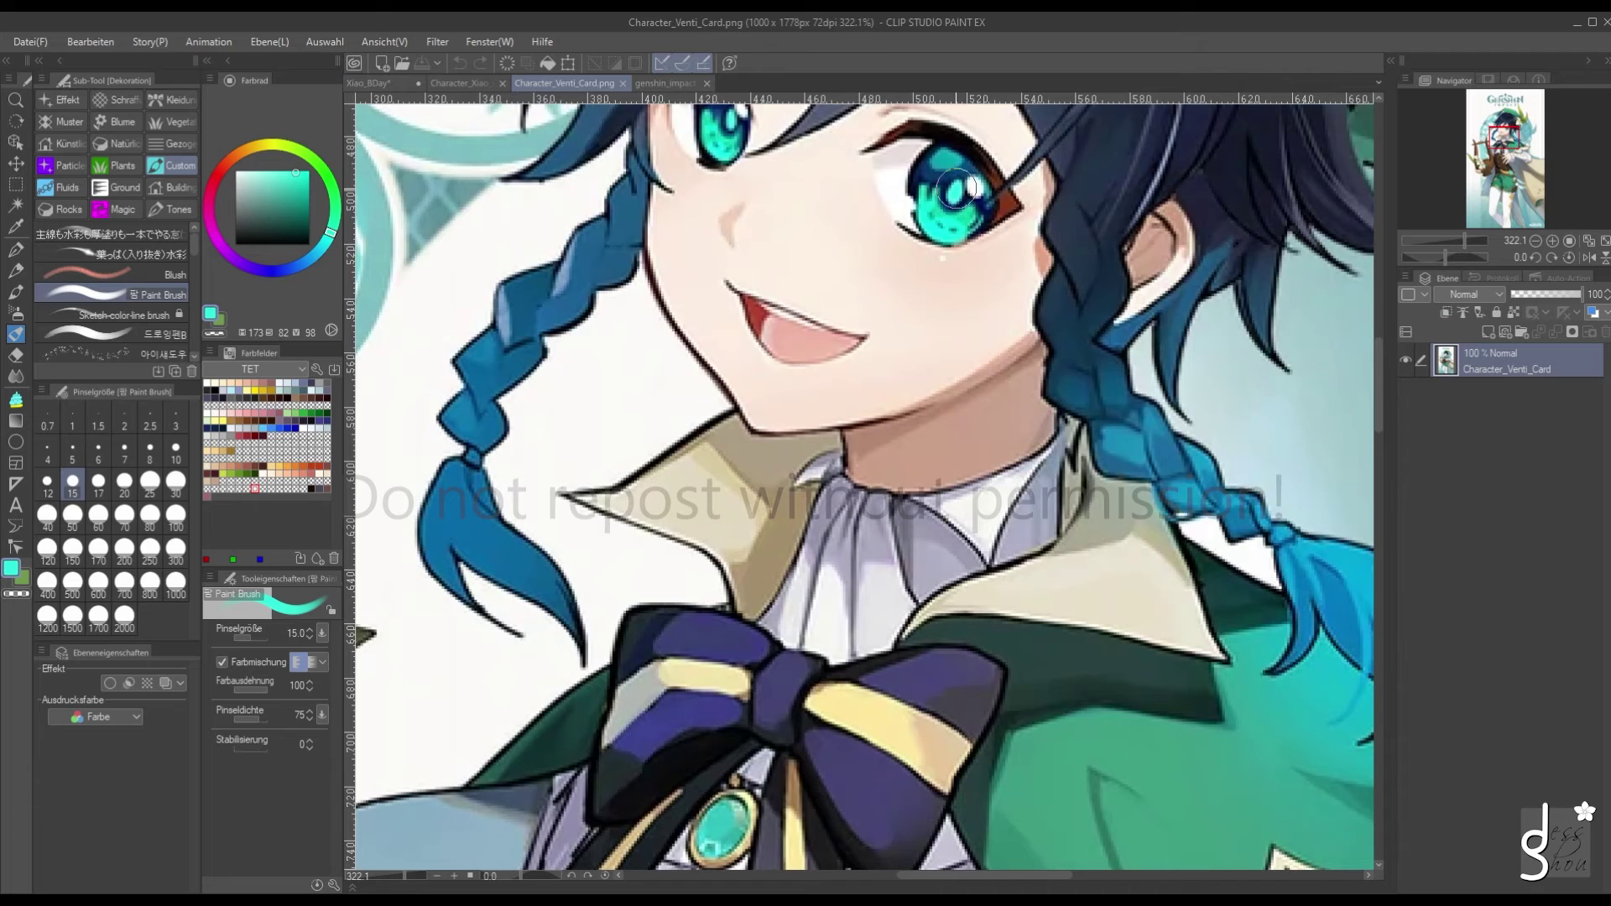
pyautogui.click(373, 83)
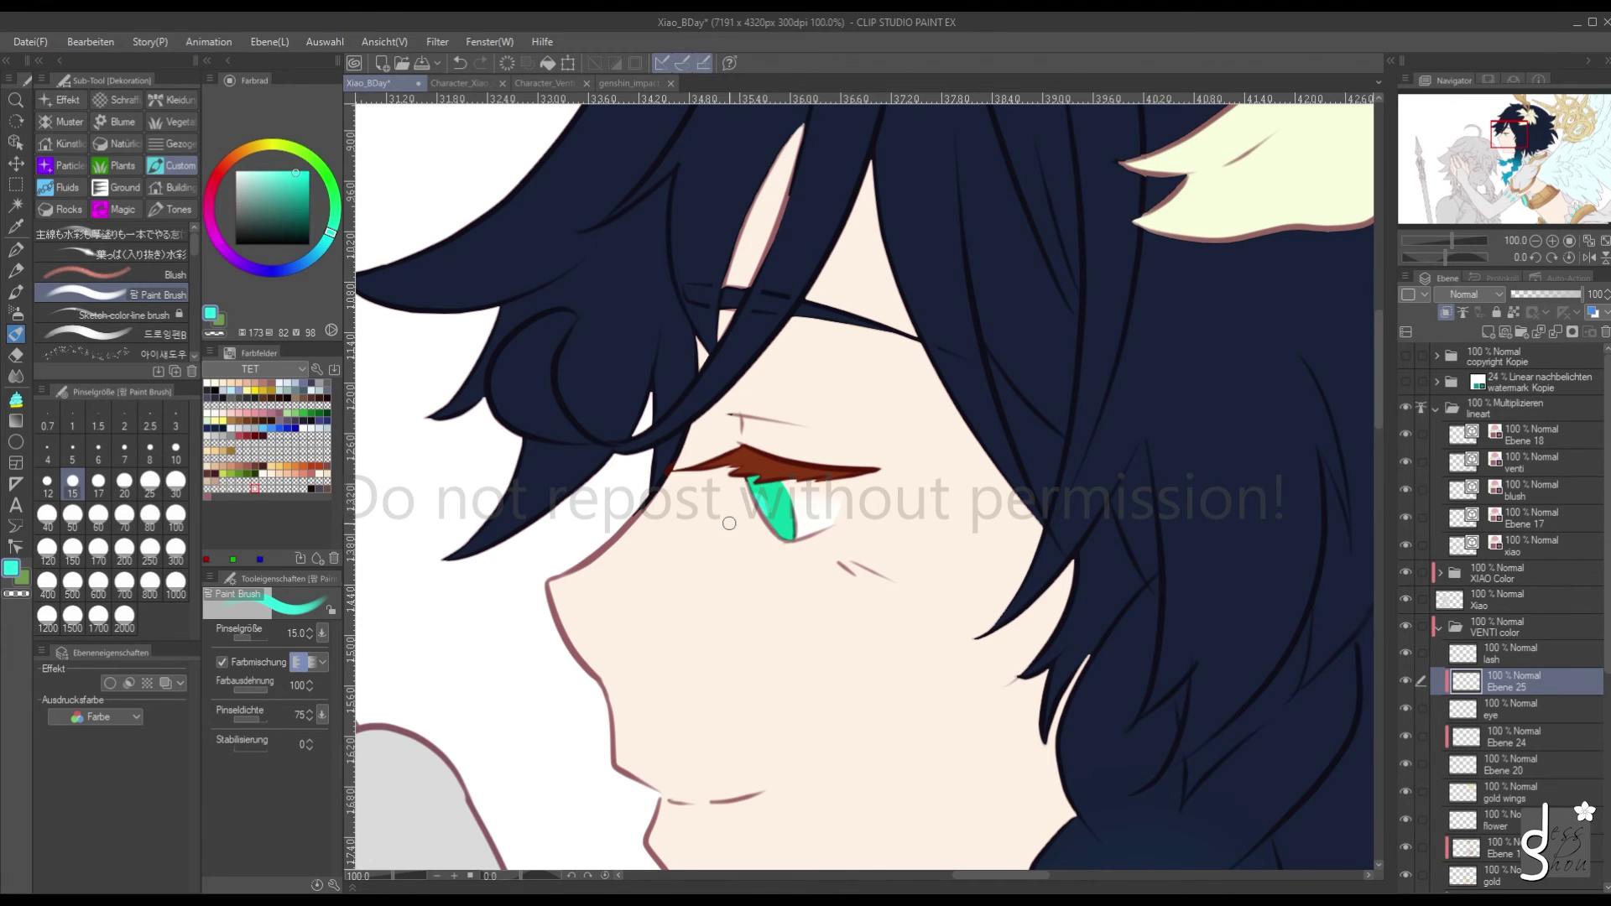
pyautogui.scroll(-3, 747, 516)
pyautogui.scroll(5, 751, 517)
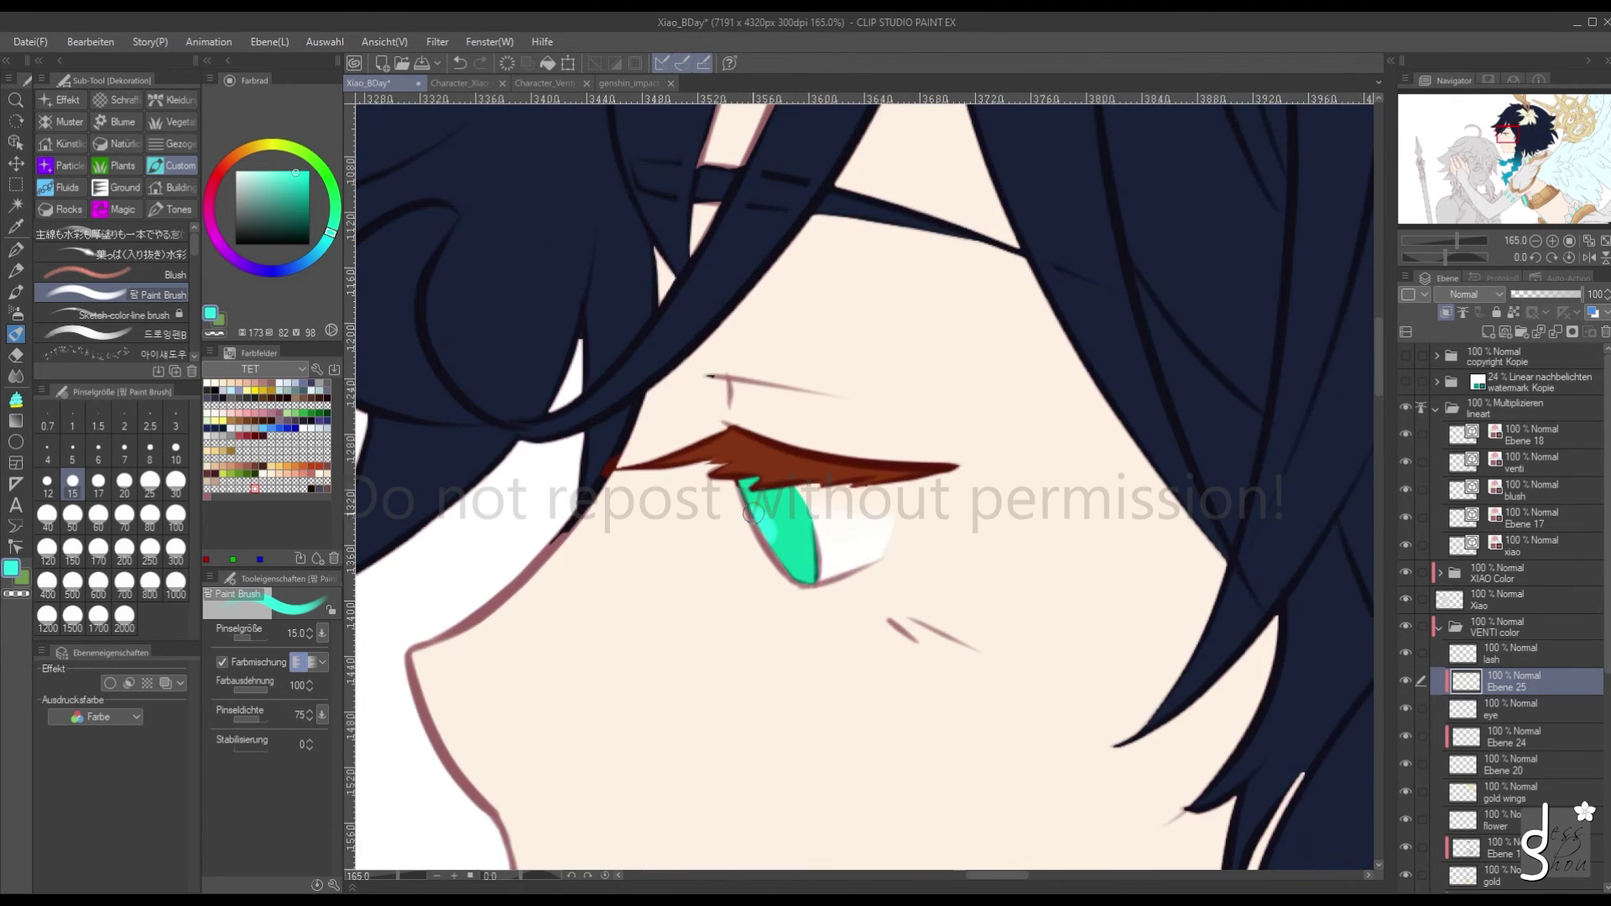
pyautogui.press('k')
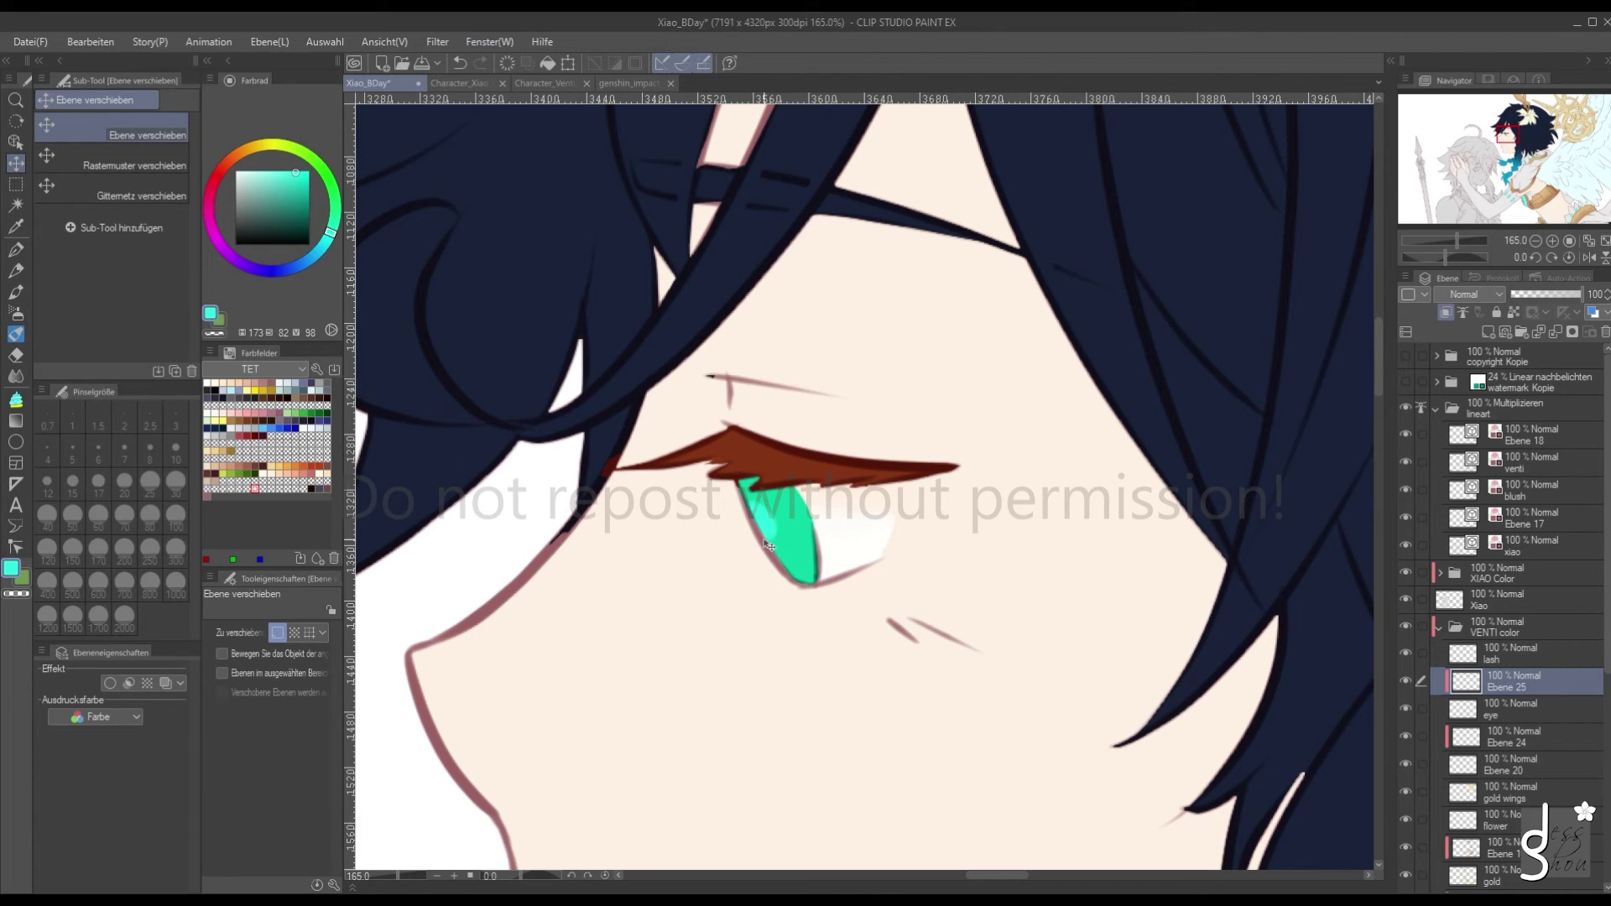
pyautogui.click(1462, 705)
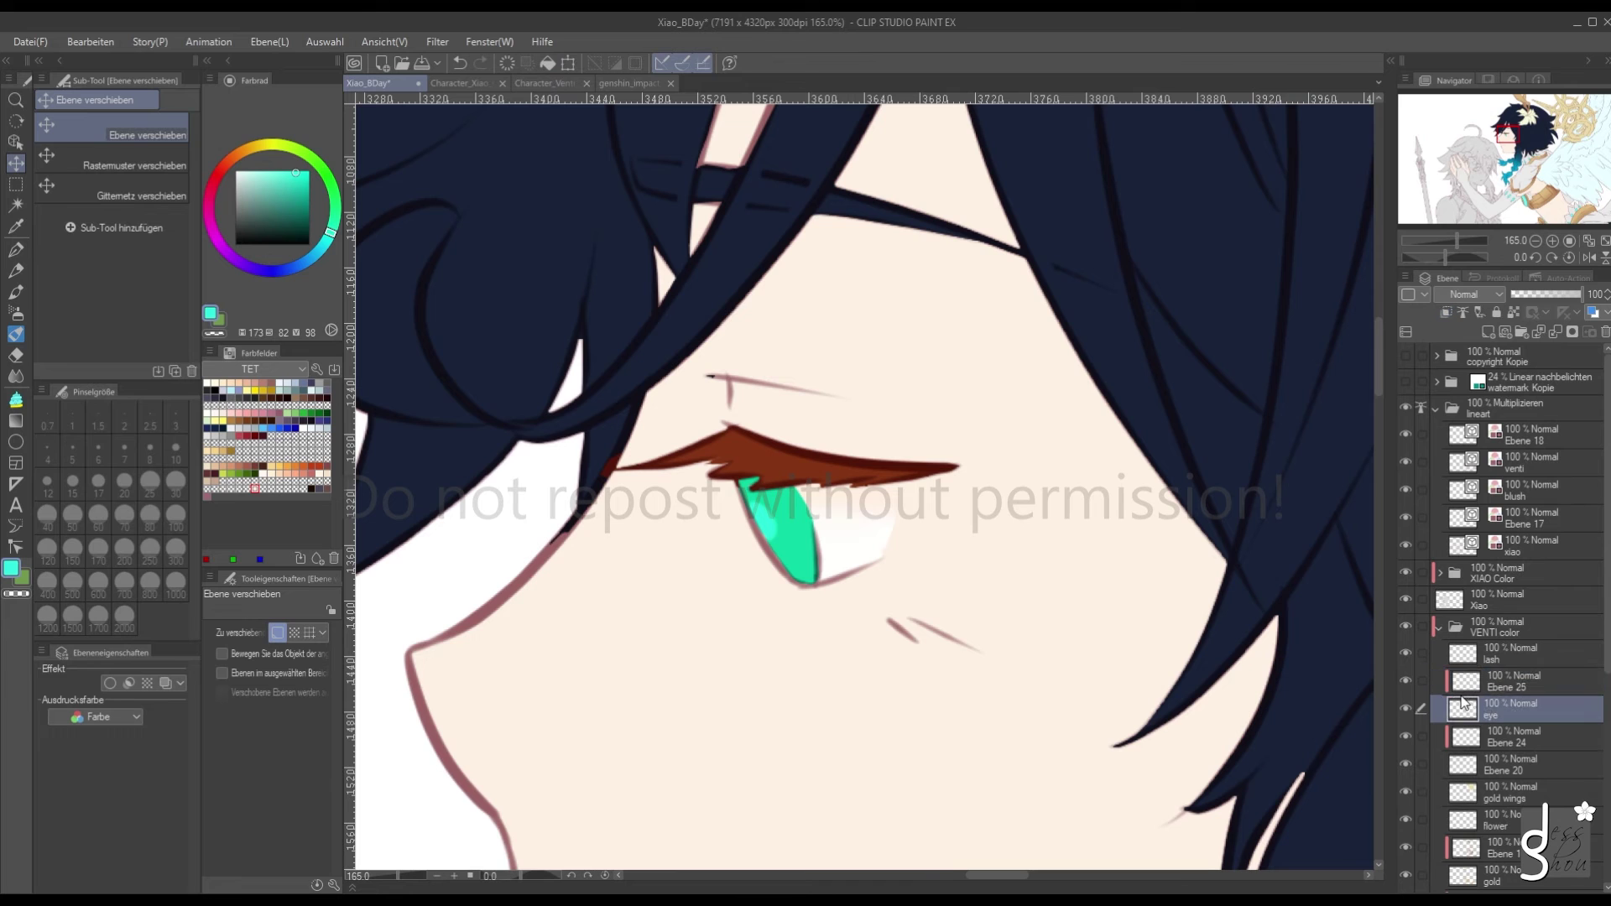
pyautogui.click(1487, 331)
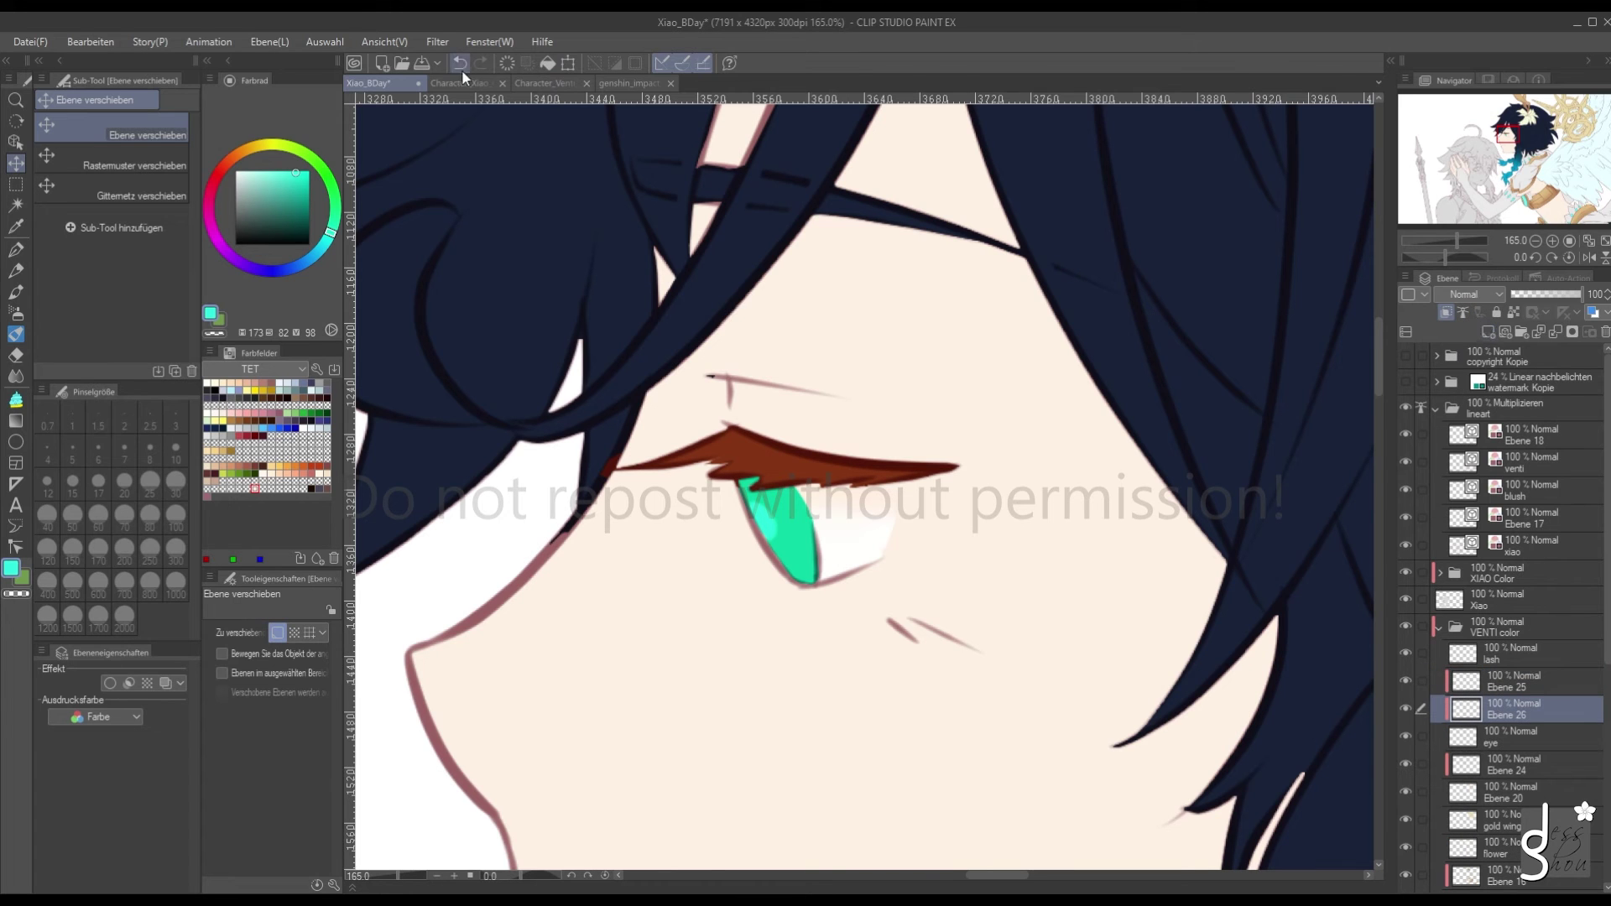
# Sample the dark navy of the eye in the Character_Venti_Card reference and return to the Xiao_BDay illustration
pyautogui.click(544, 84)
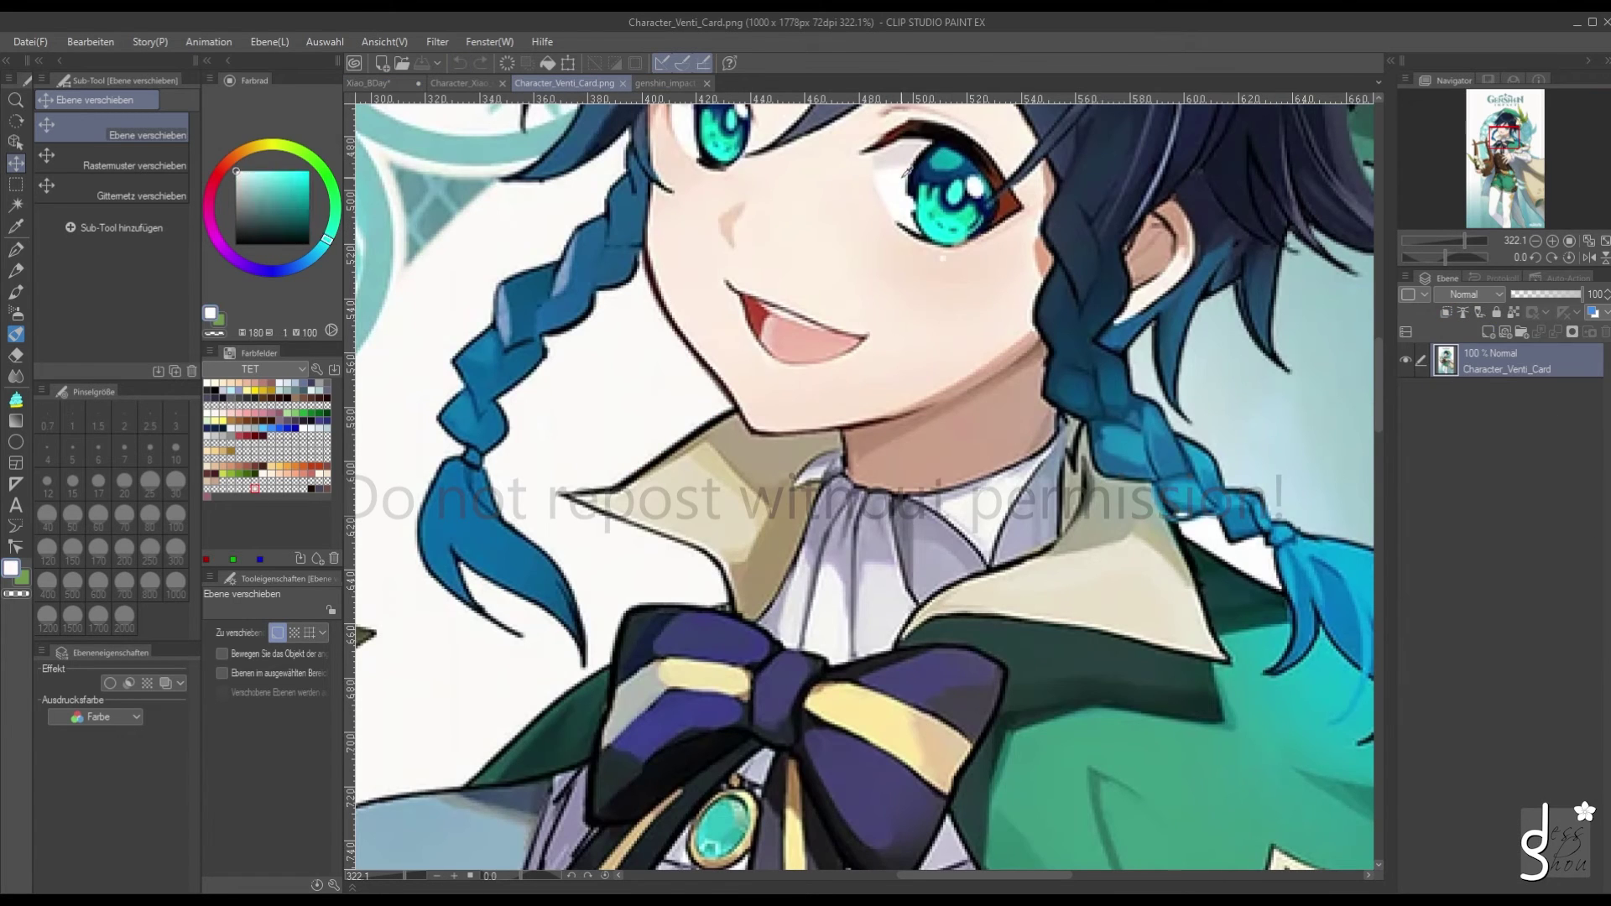
pyautogui.moveTo(914, 168)
pyautogui.mouseDown()
pyautogui.moveTo(929, 162)
pyautogui.moveTo(922, 183)
pyautogui.mouseUp()
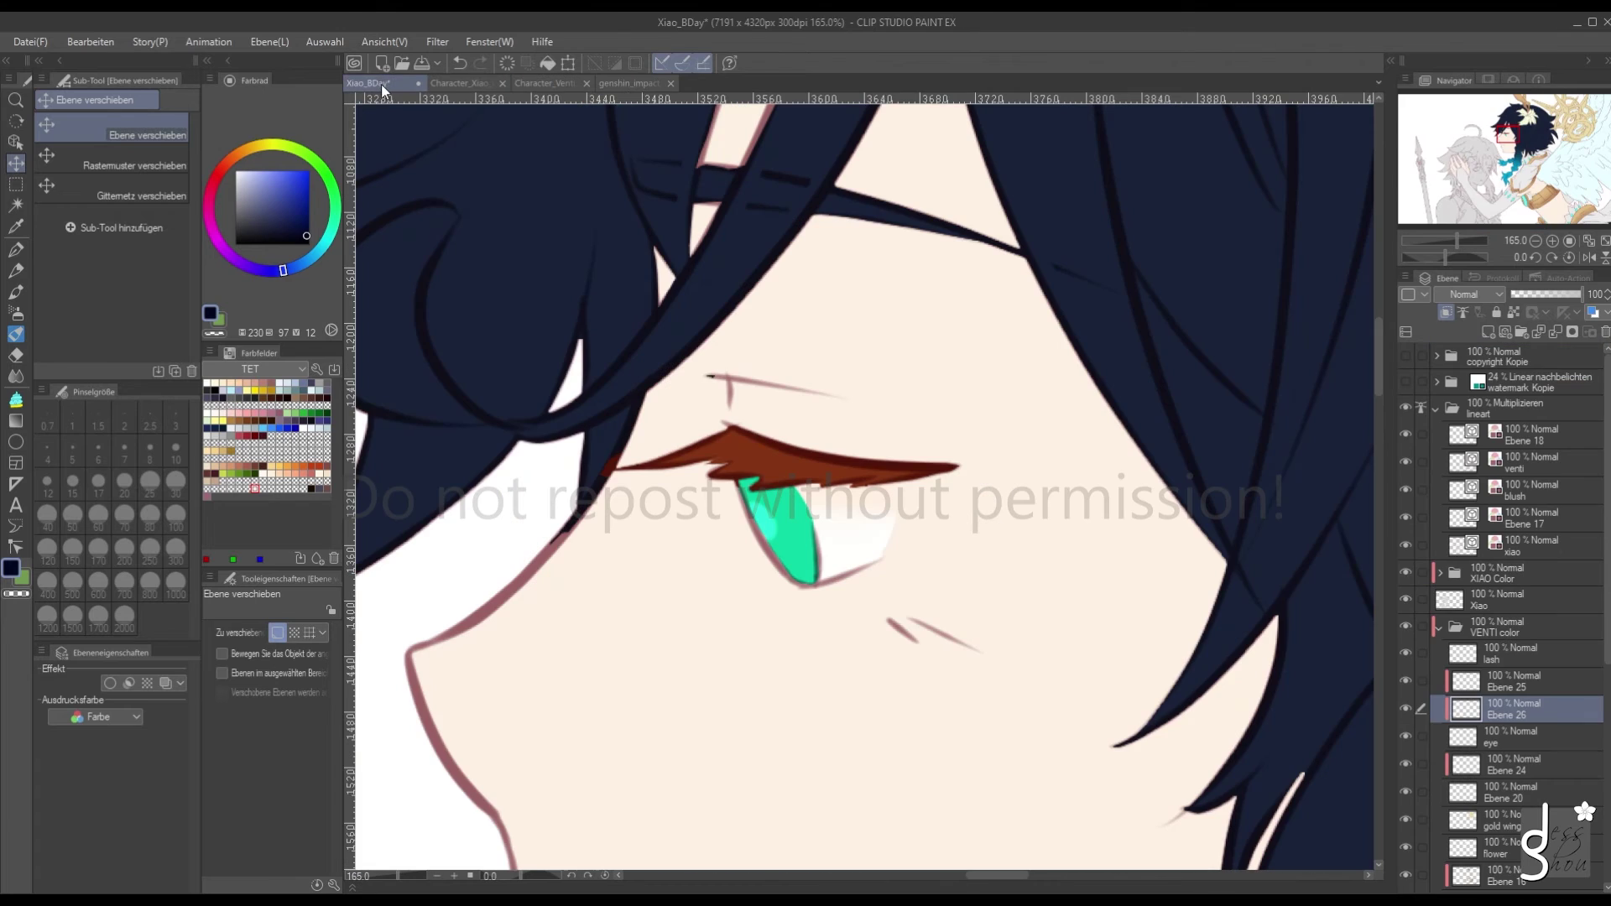
pyautogui.click(382, 83)
# Paint the pupil and the upper iris dark navy with the Paint Brush at size 15, using the Character_Venti_Card eye as guide
pyautogui.click(23, 334)
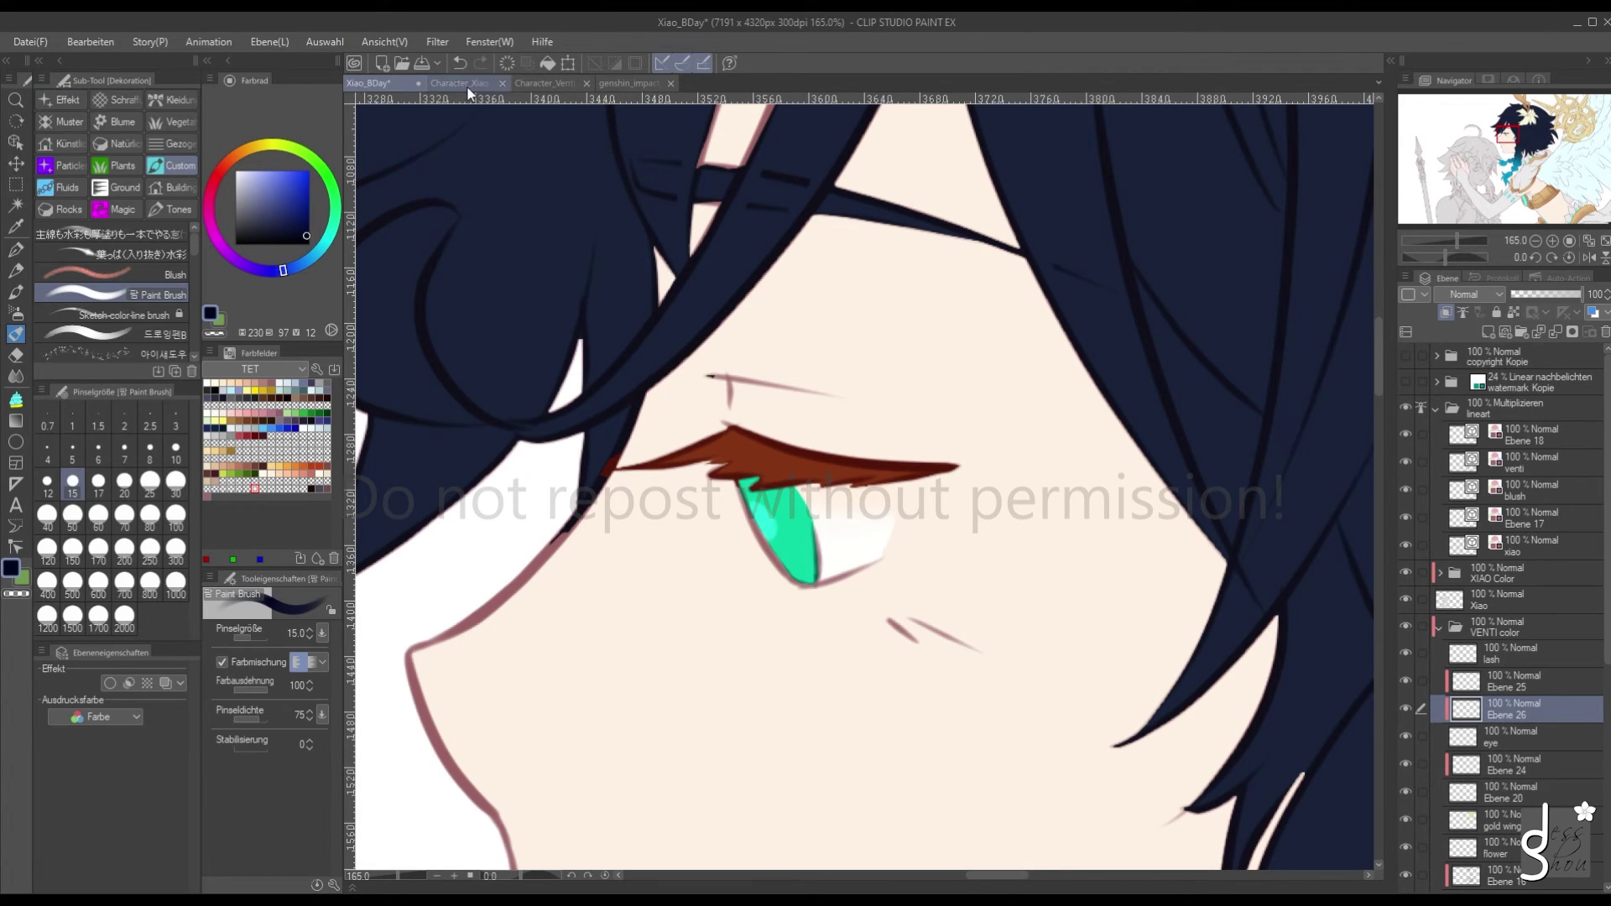
pyautogui.click(549, 84)
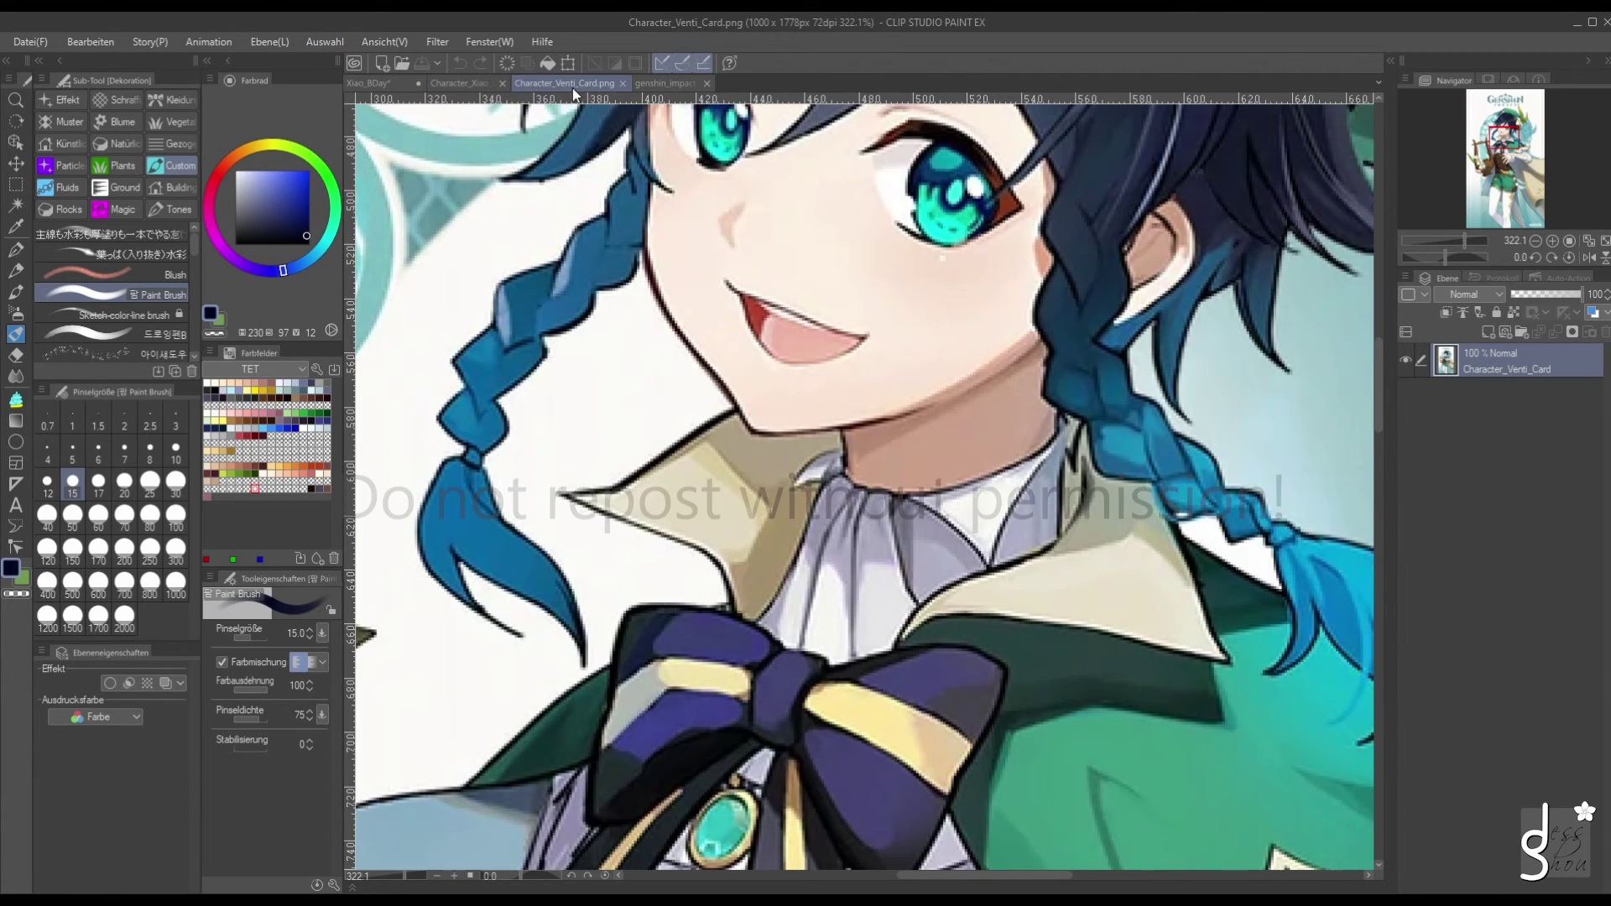
pyautogui.hotkey('ctrl', 'w')
pyautogui.moveTo(1381, 392); pyautogui.dragTo(1387, 350)
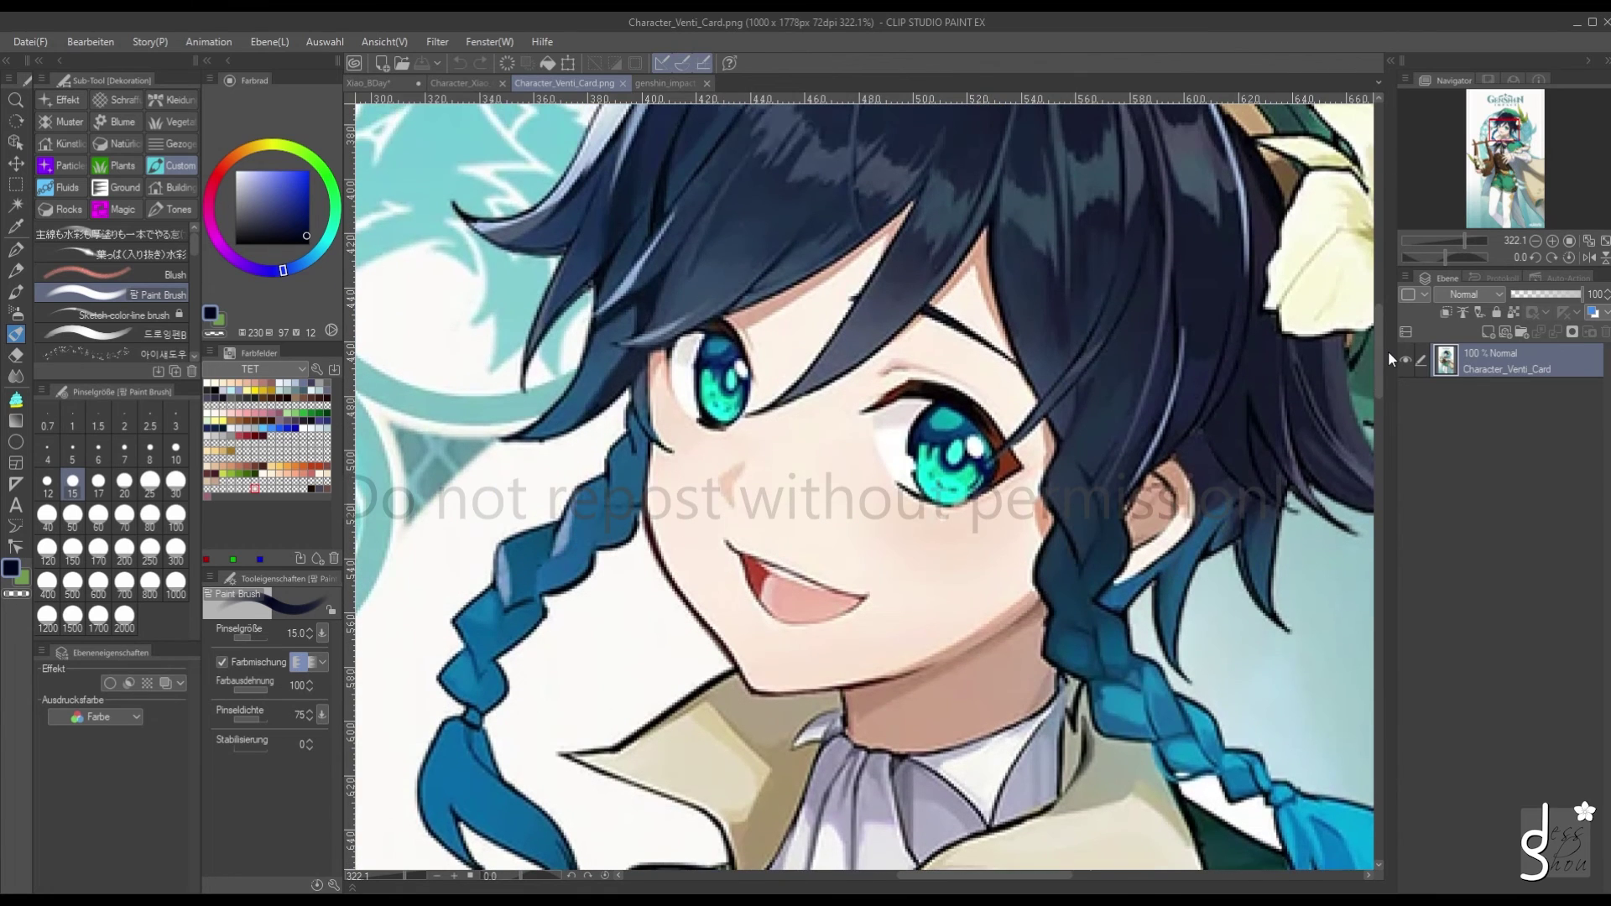
pyautogui.click(369, 83)
pyautogui.moveTo(764, 538)
pyautogui.mouseDown()
pyautogui.moveTo(775, 530)
pyautogui.moveTo(764, 512)
pyautogui.moveTo(768, 545)
pyautogui.moveTo(735, 471)
pyautogui.mouseUp()
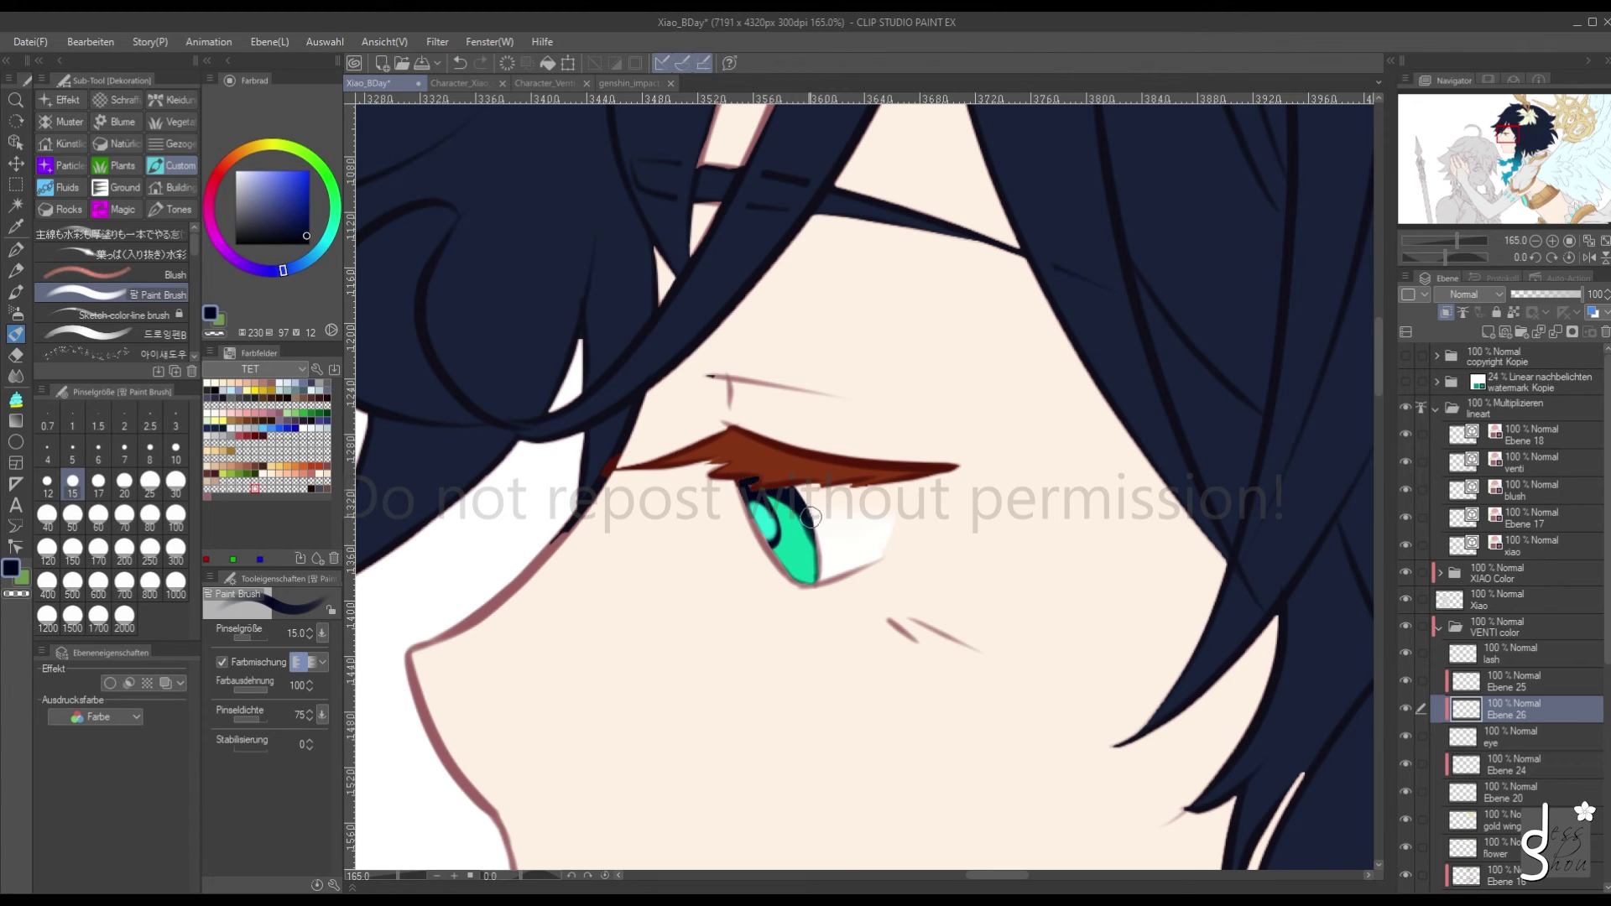
pyautogui.click(556, 87)
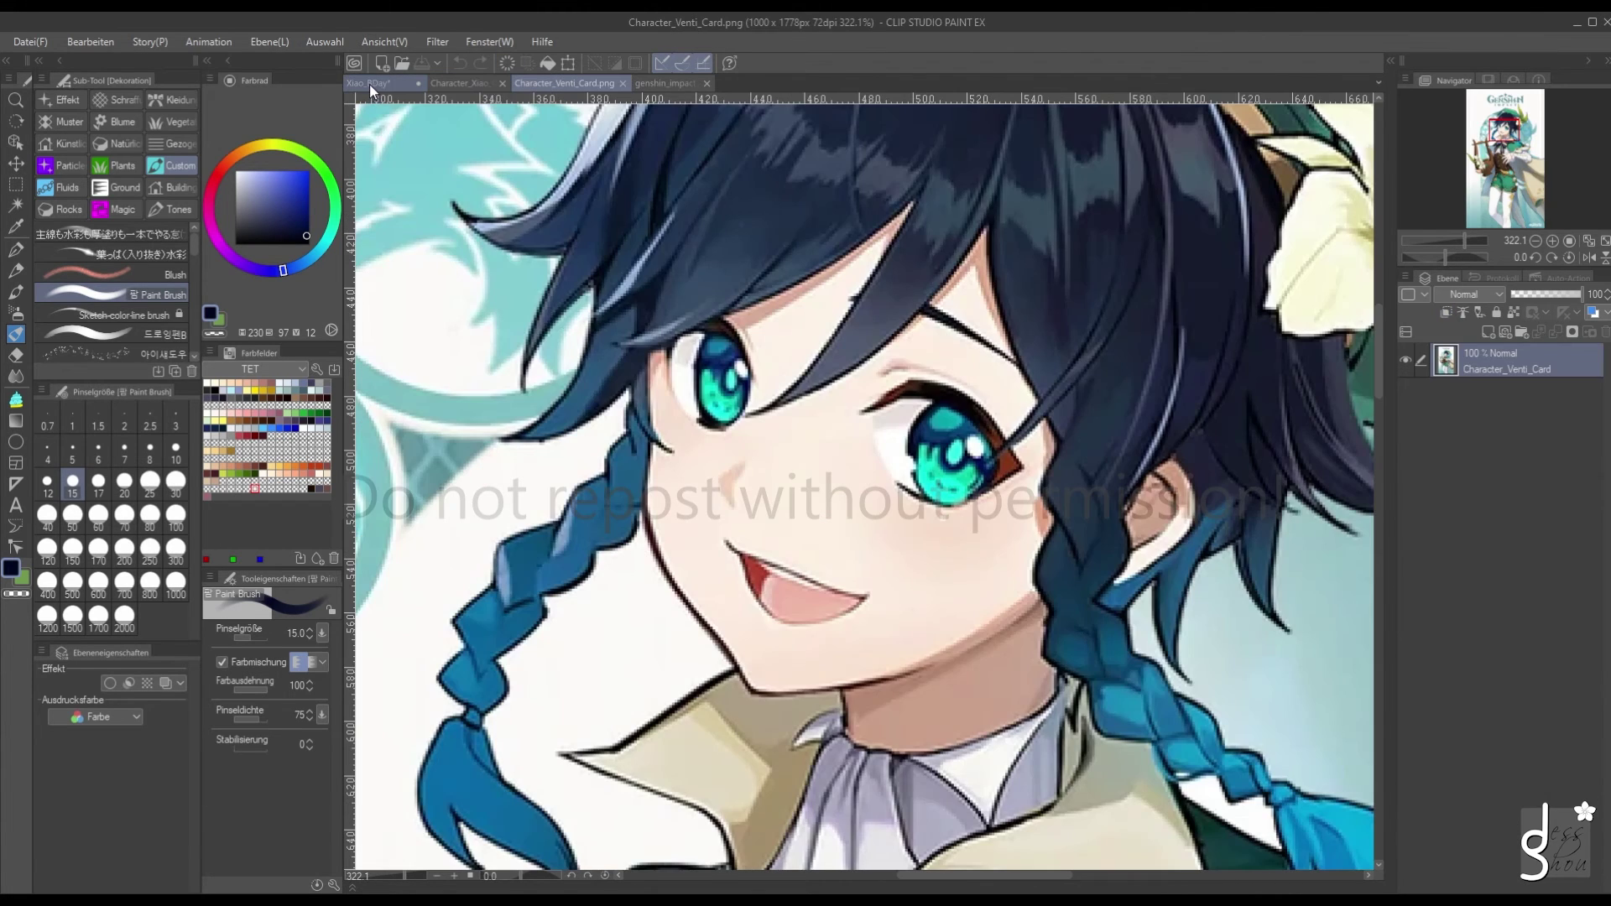
pyautogui.click(370, 84)
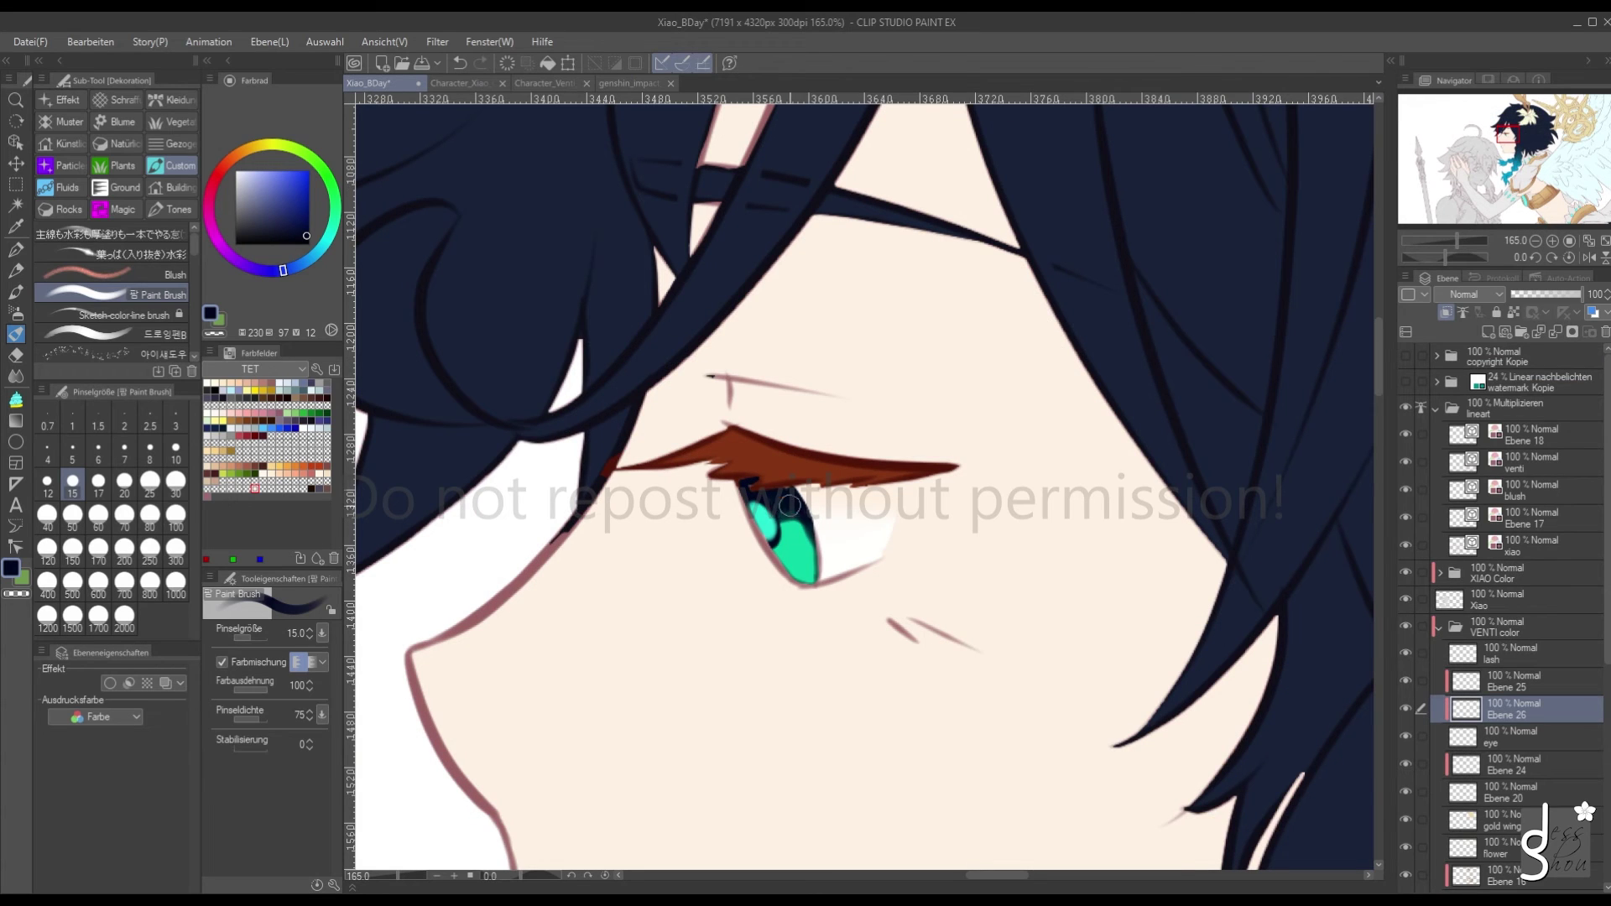
# Pull jagged navy streaks down from the dark upper iris with the Paint Brush at size 10
pyautogui.press('[')
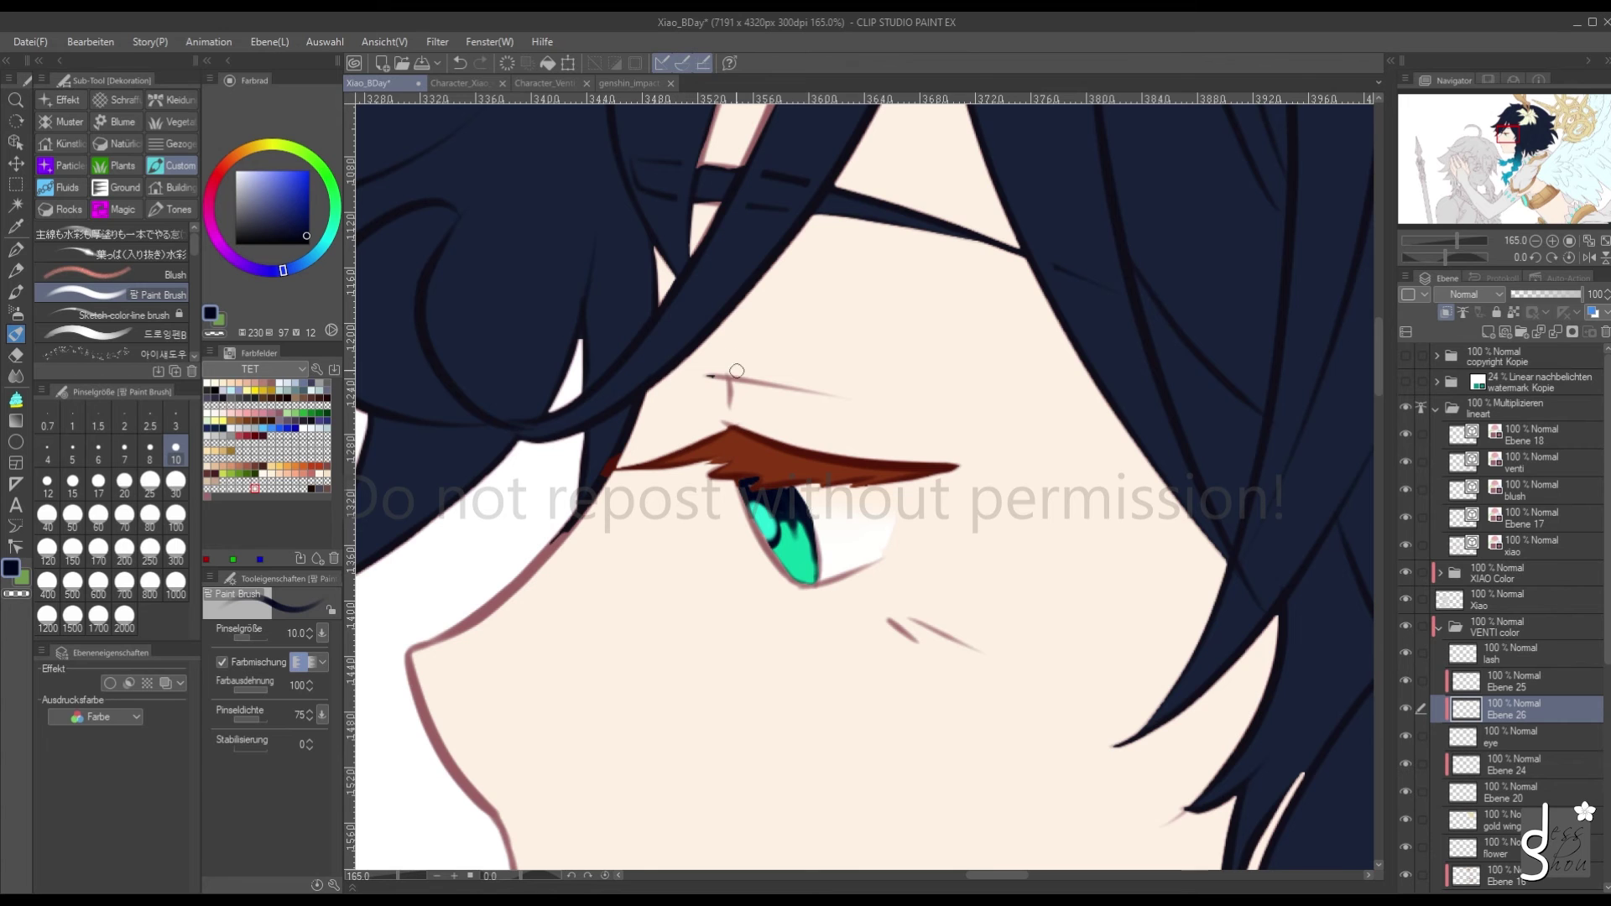
pyautogui.scroll(-5, 736, 371)
pyautogui.scroll(6, 730, 514)
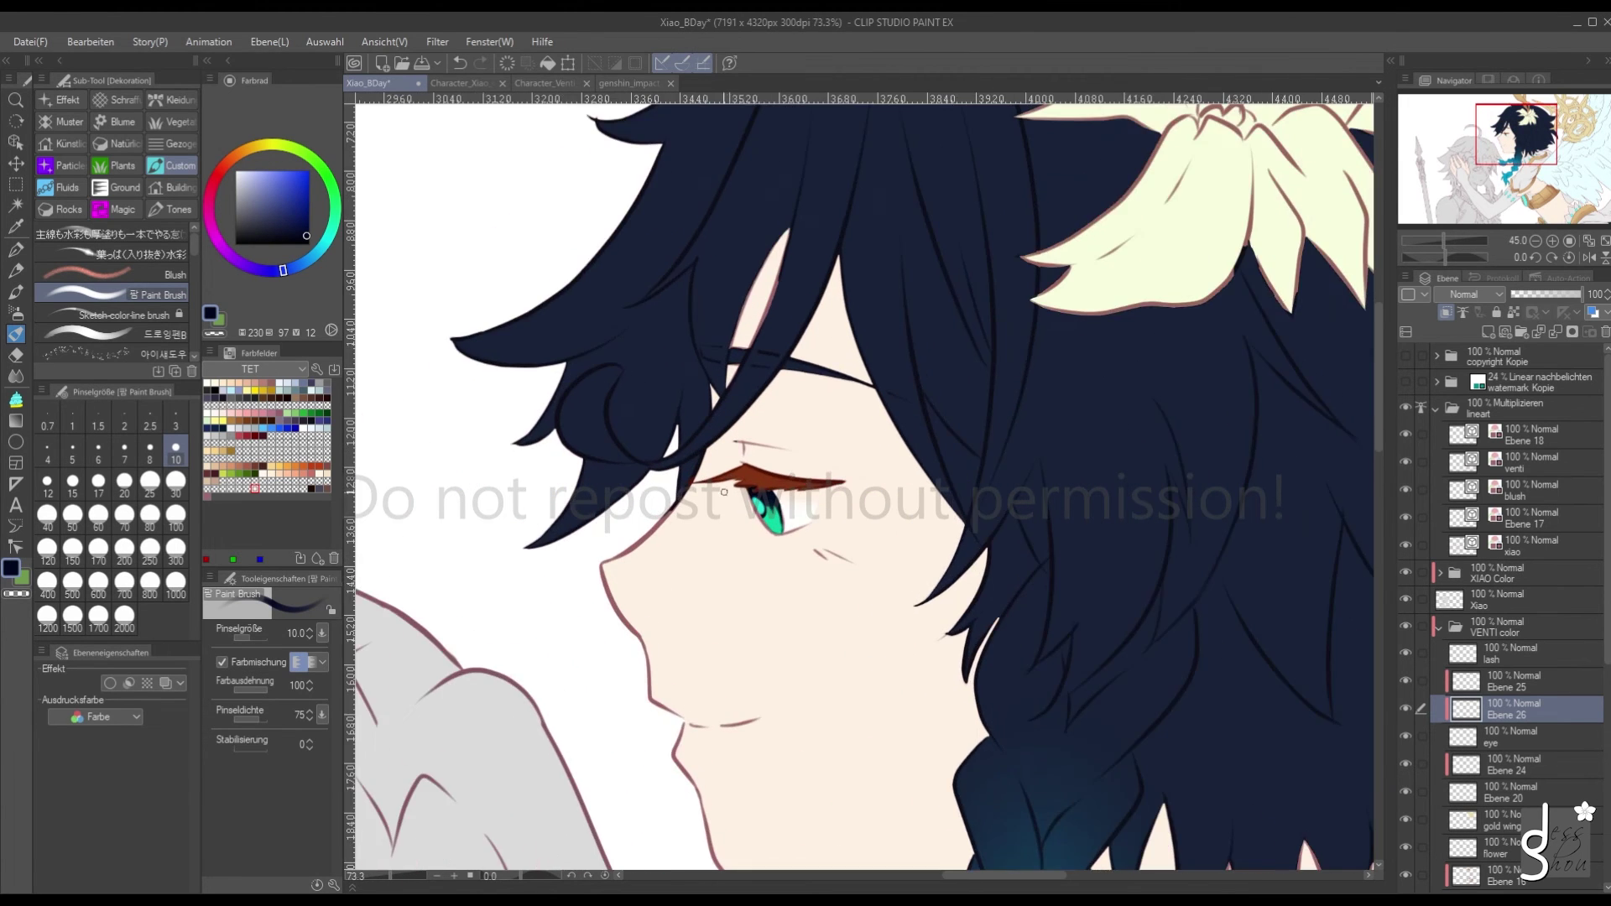
# Draw fine navy streaks and small marks into the green lower iris with the Paint Brush at size 5, following the reference eye
pyautogui.click(73, 455)
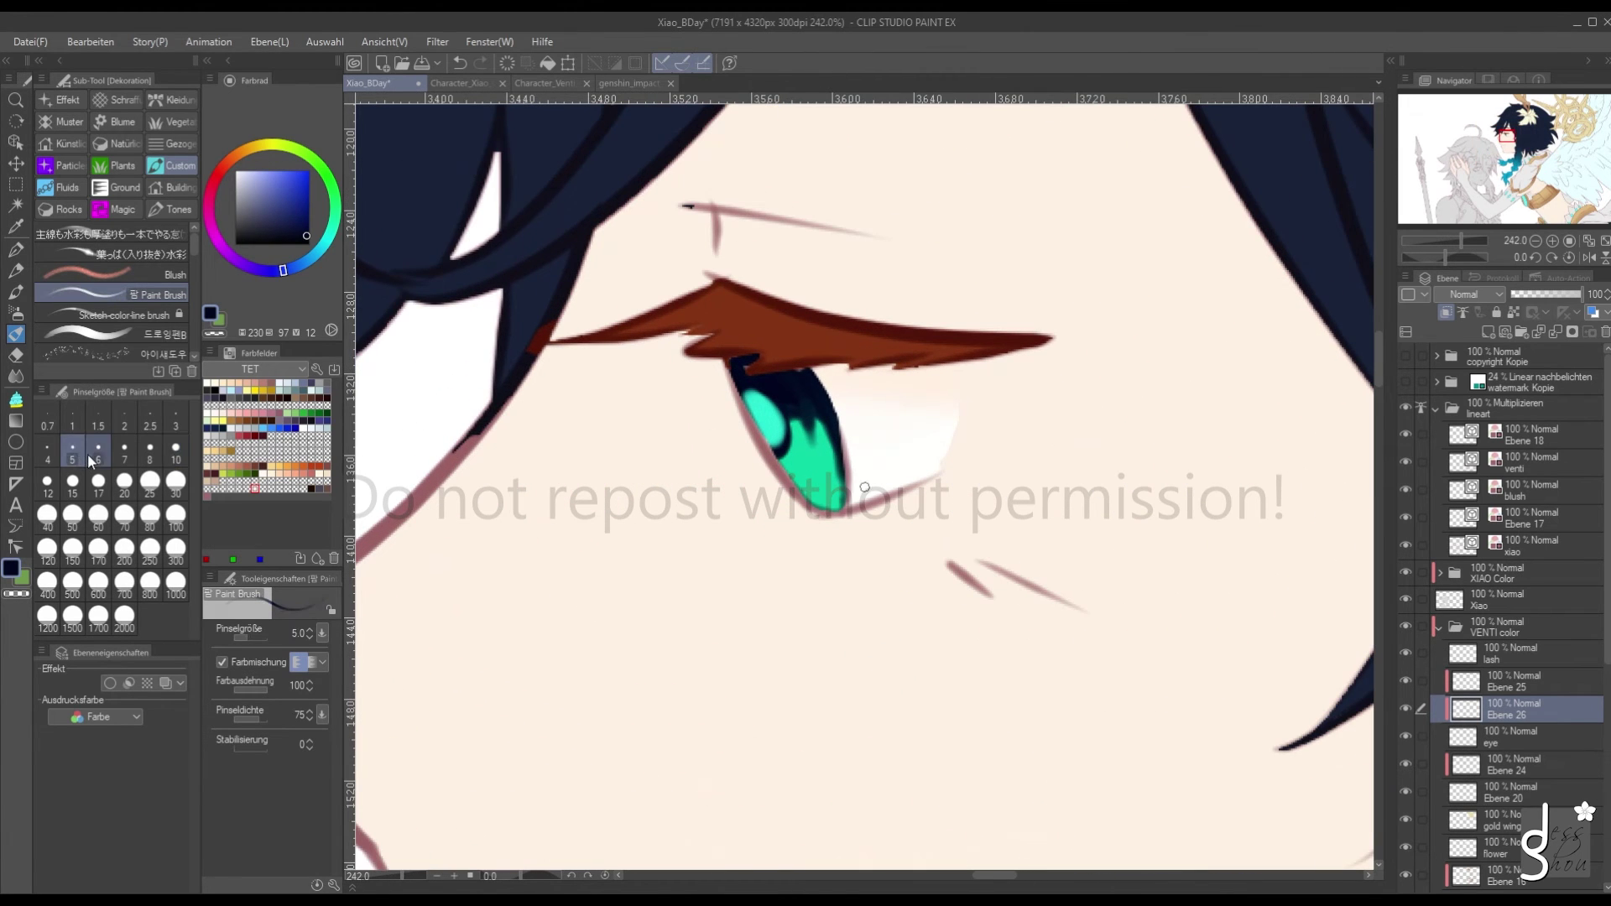
pyautogui.click(543, 83)
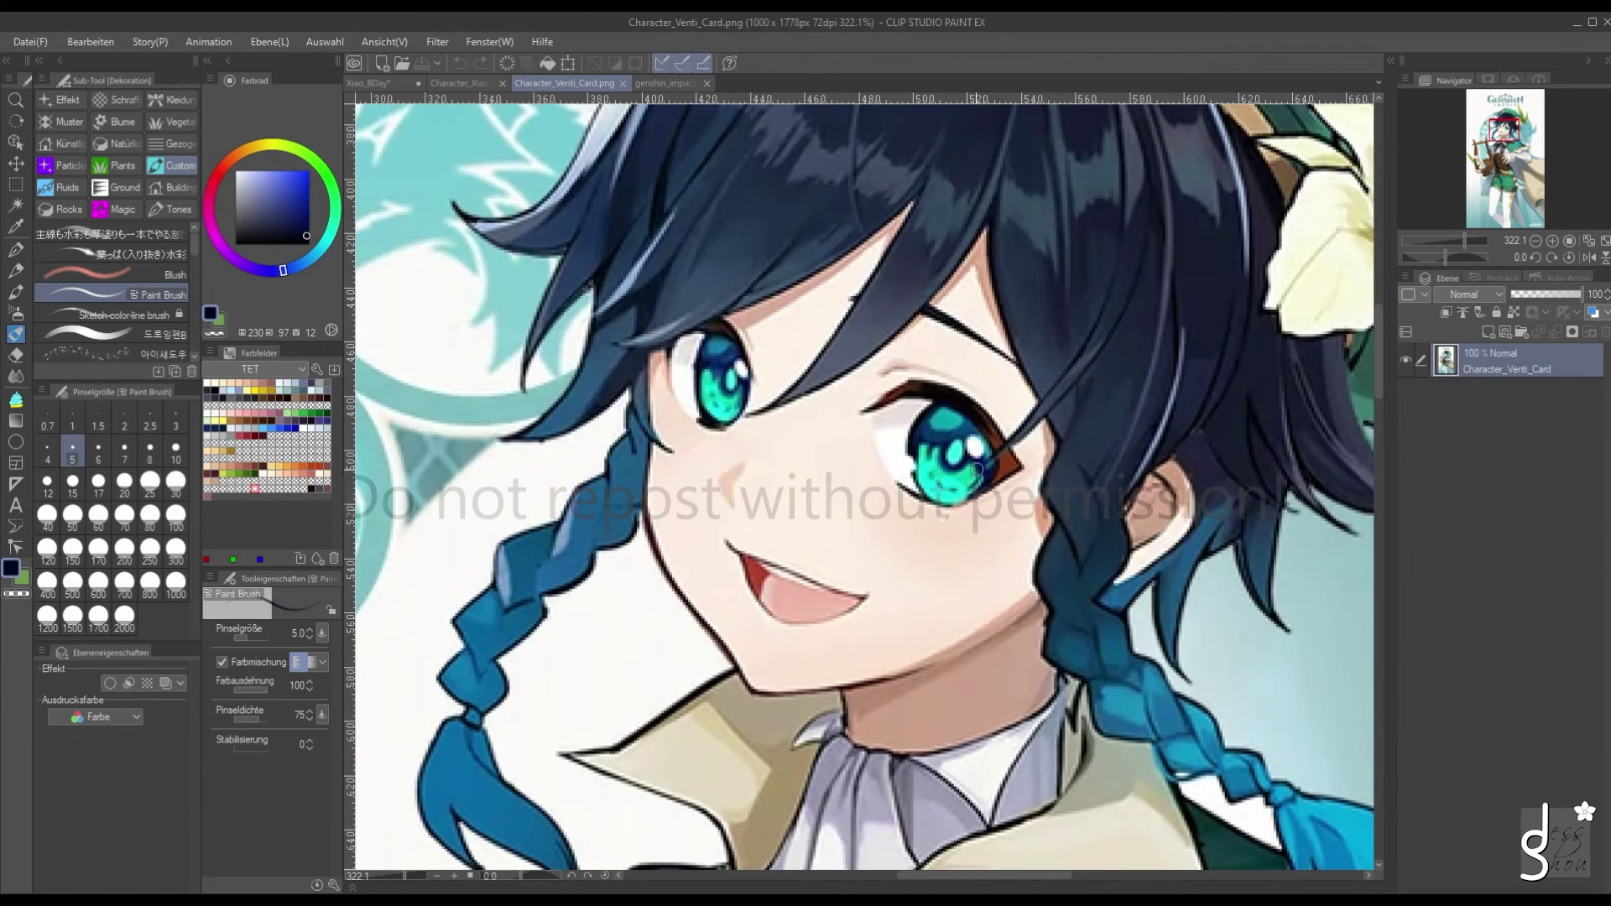
pyautogui.click(390, 87)
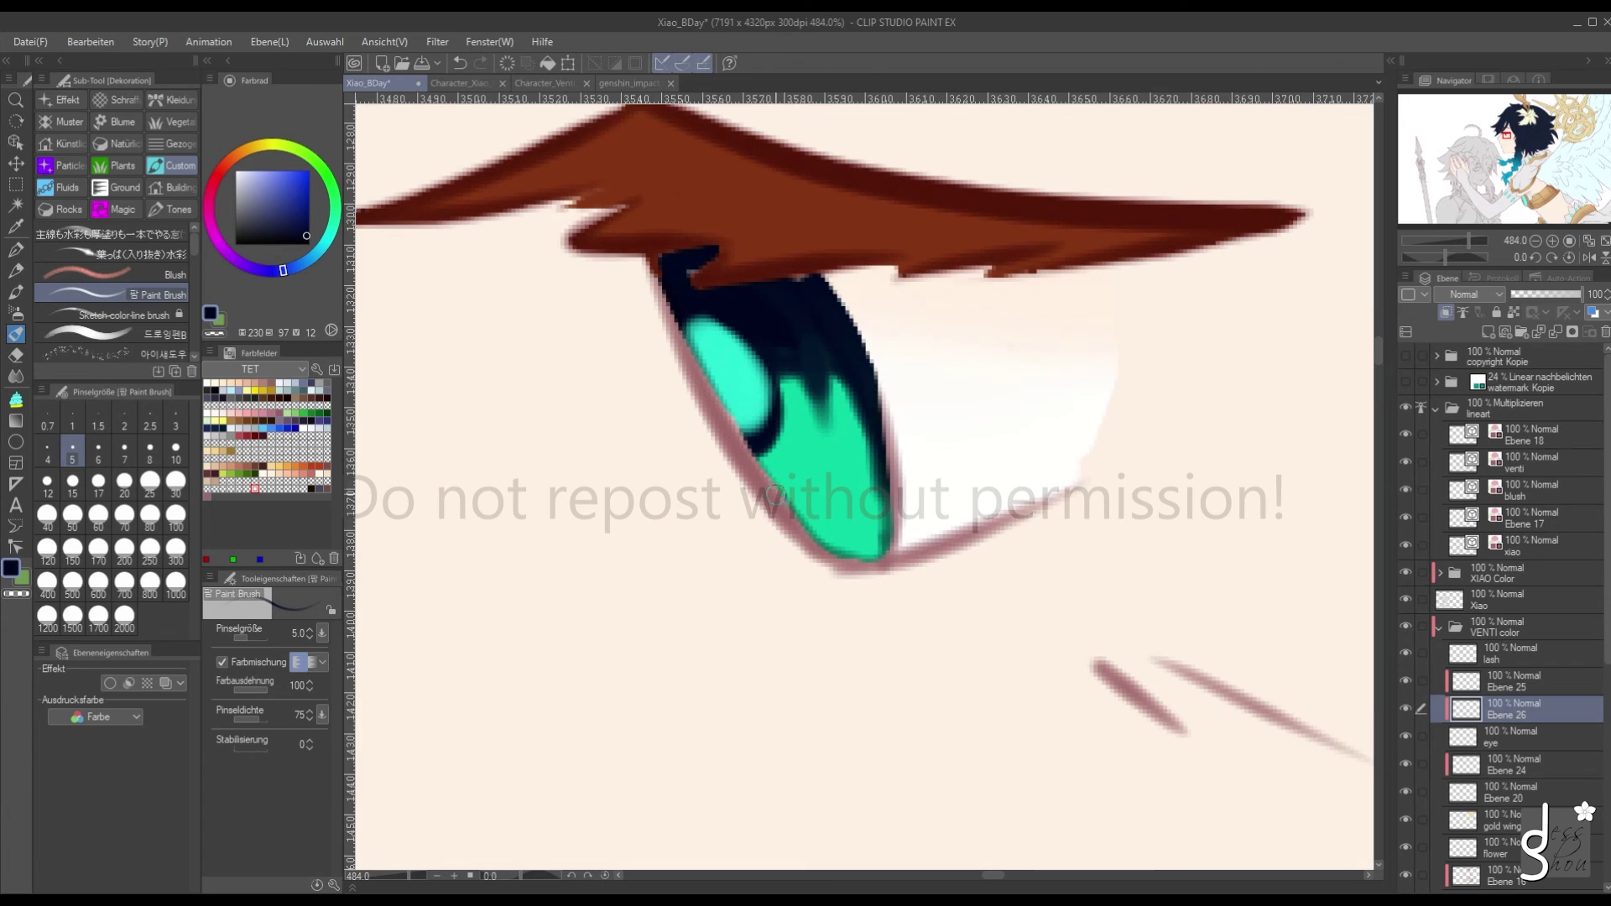
pyautogui.moveTo(818, 424)
pyautogui.mouseDown()
pyautogui.moveTo(798, 386)
pyautogui.moveTo(836, 410)
pyautogui.moveTo(795, 362)
pyautogui.moveTo(831, 402)
pyautogui.moveTo(844, 458)
pyautogui.moveTo(821, 361)
pyautogui.moveTo(837, 409)
pyautogui.moveTo(804, 366)
pyautogui.mouseUp()
pyautogui.moveTo(833, 503)
pyautogui.mouseDown()
pyautogui.moveTo(843, 479)
pyautogui.moveTo(830, 528)
pyautogui.moveTo(839, 482)
pyautogui.moveTo(814, 522)
pyautogui.mouseUp()
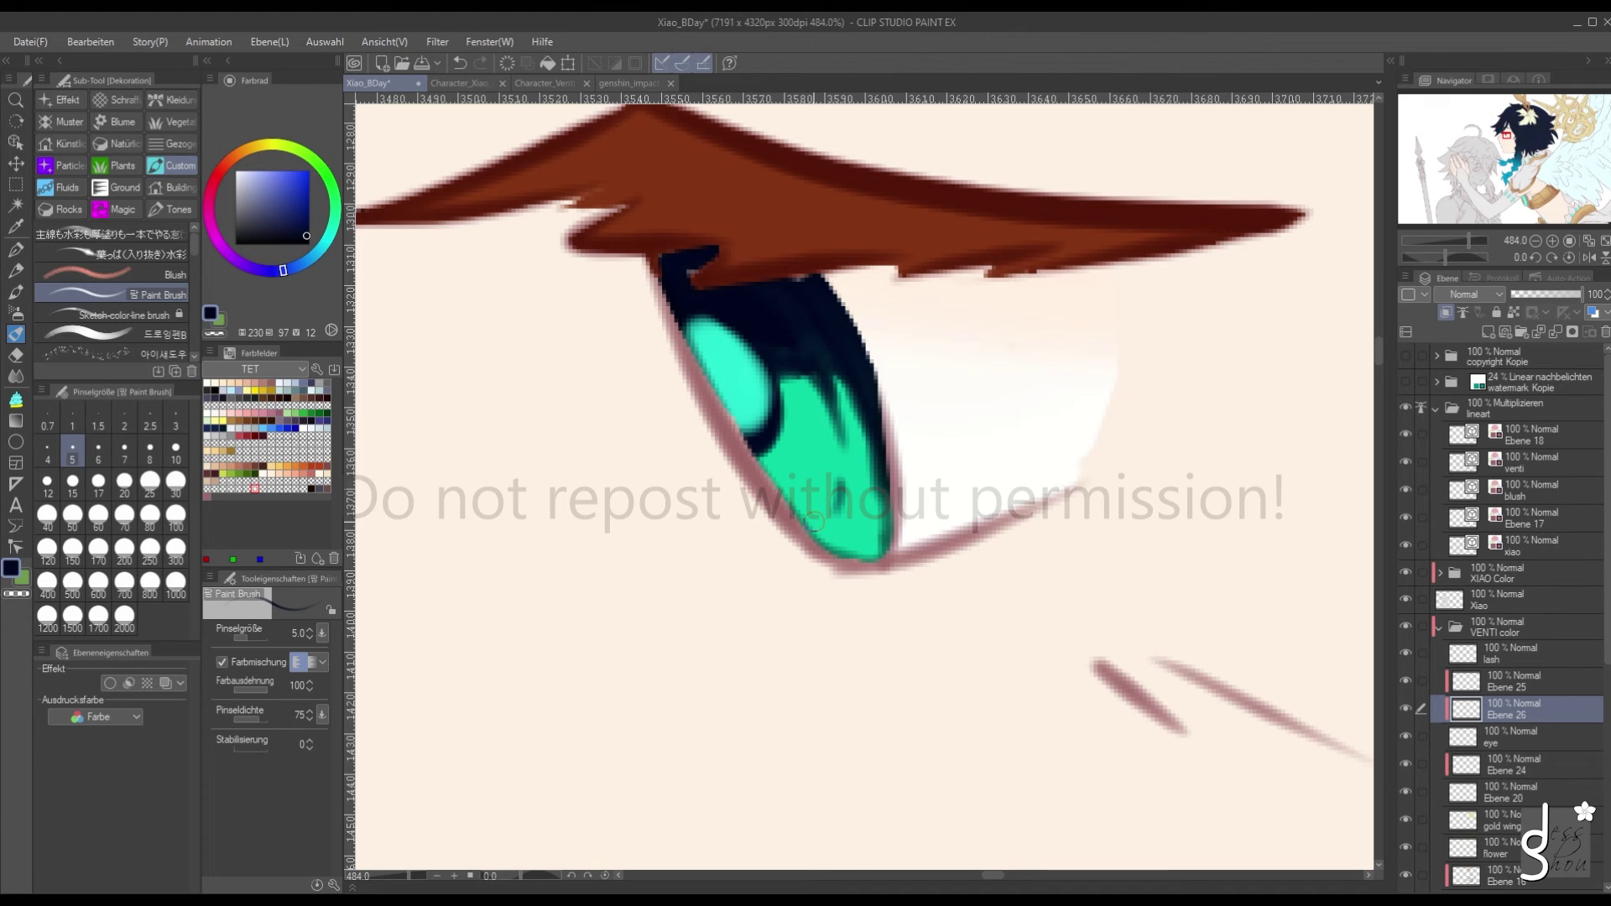
# Check the painted iris against the Character_Venti_Card reference and examine how it reads up close and within the whole head
pyautogui.click(537, 83)
pyautogui.click(375, 83)
pyautogui.scroll(-4, 804, 469)
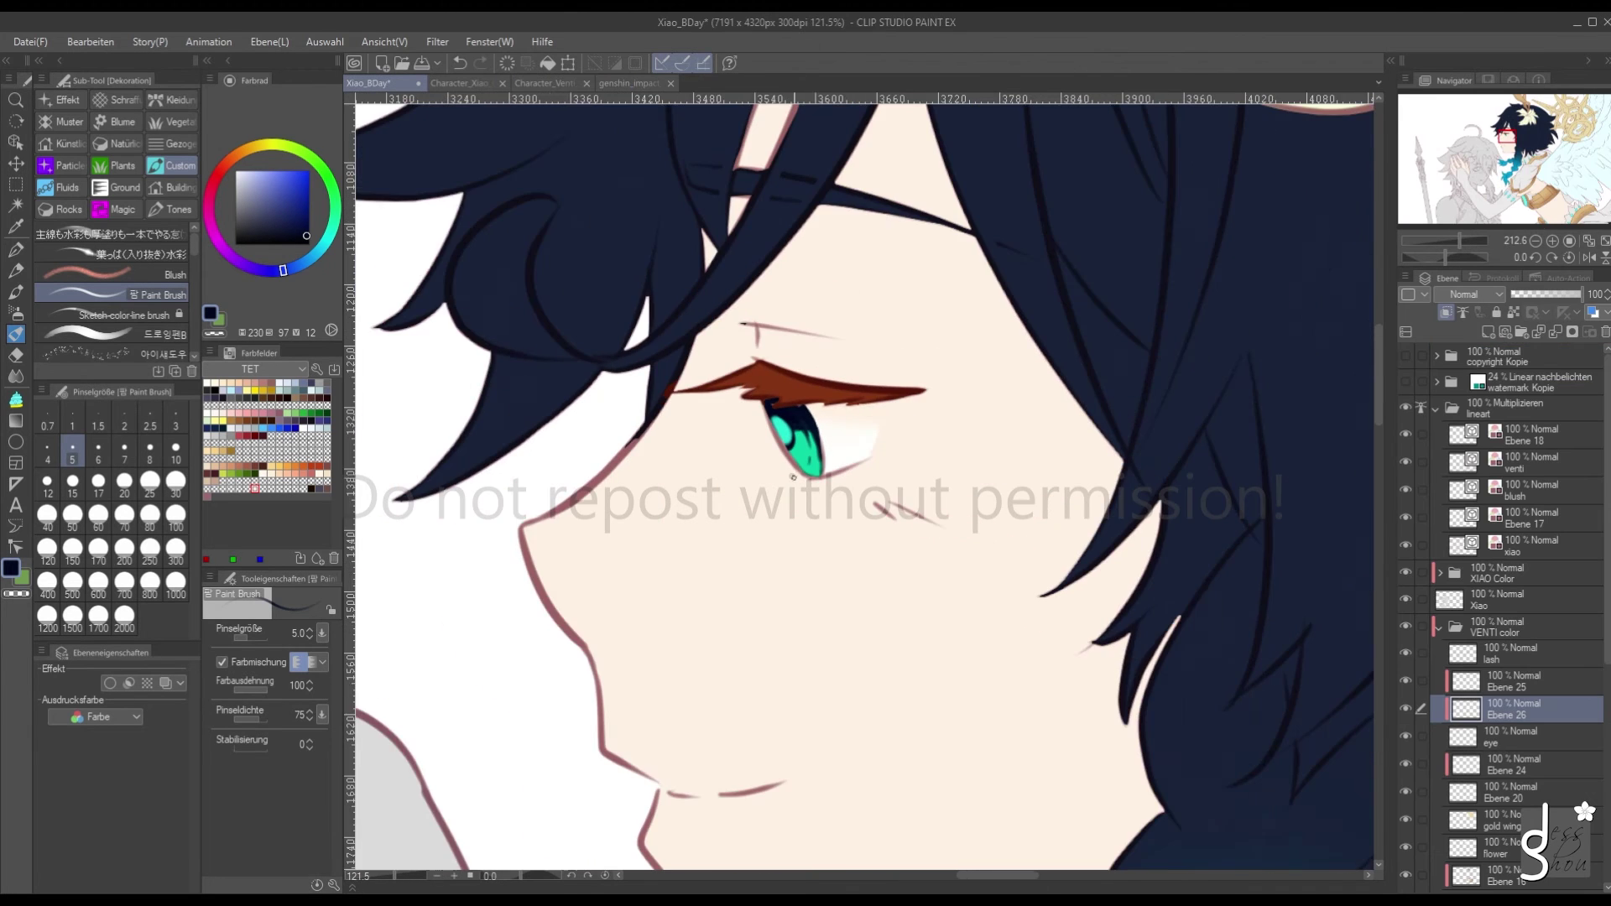
pyautogui.scroll(3, 804, 468)
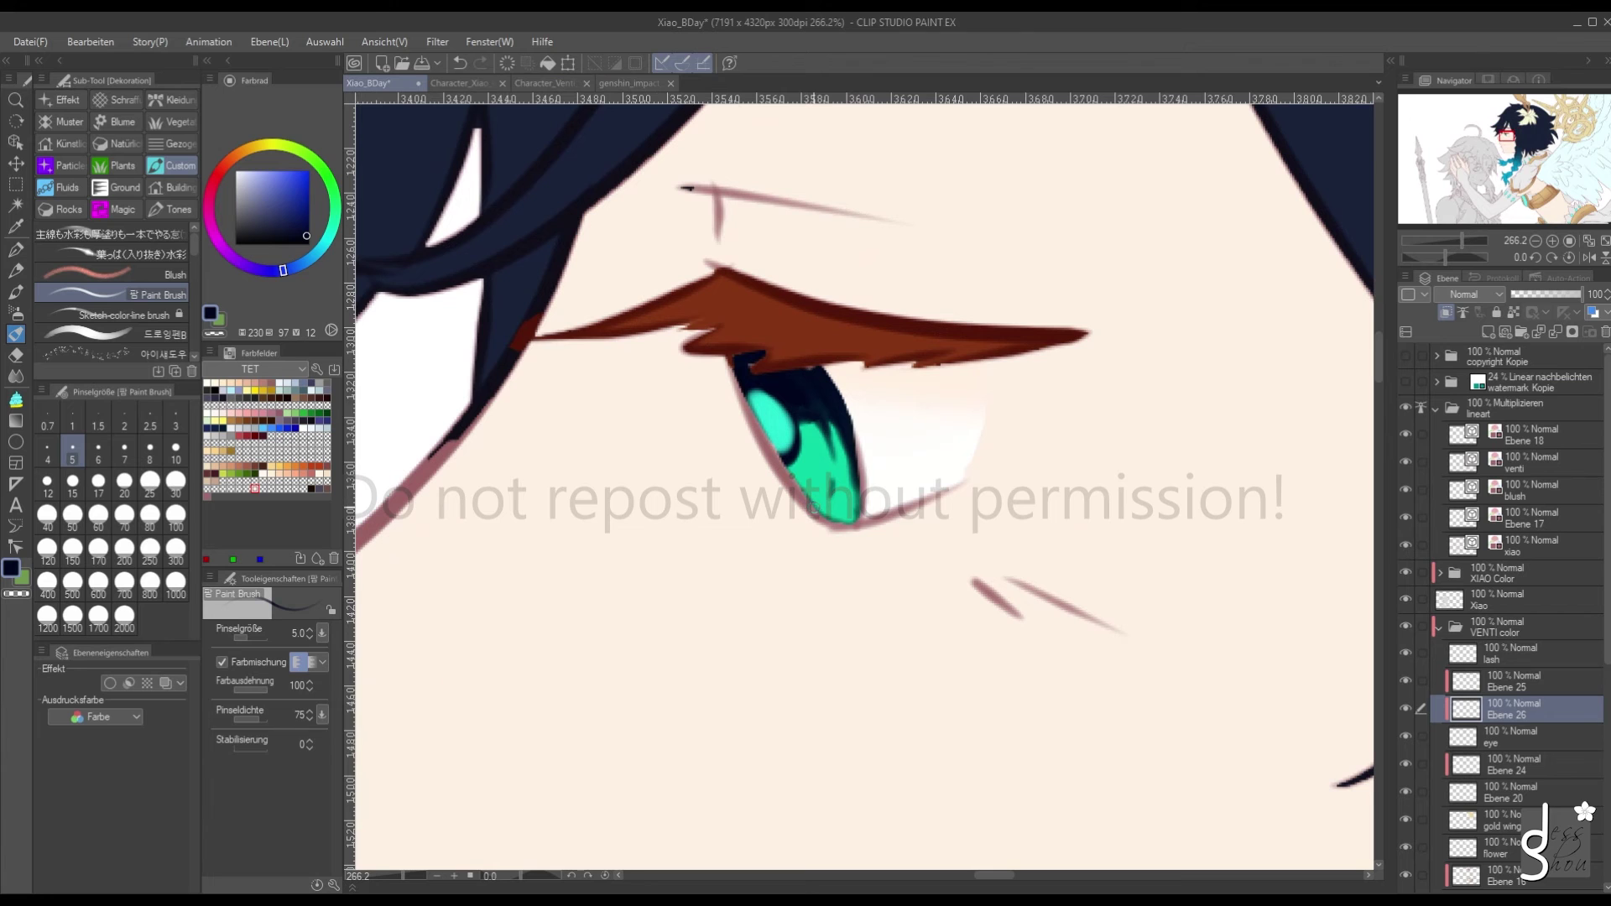
pyautogui.scroll(-6, 687, 524)
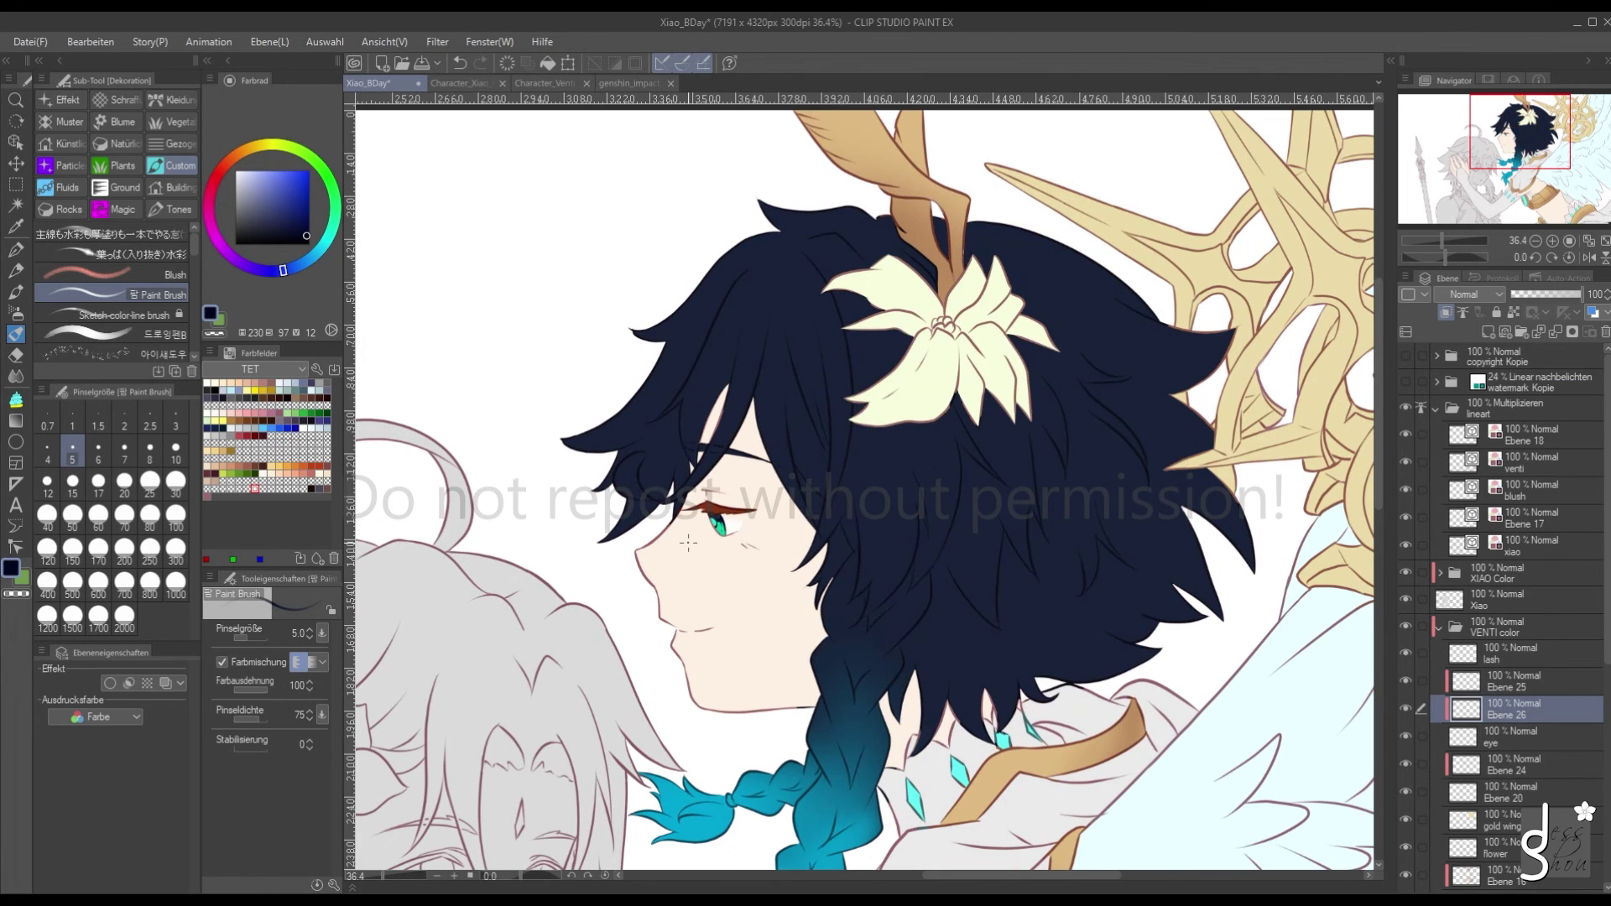
pyautogui.scroll(2, 686, 524)
pyautogui.scroll(4, 686, 525)
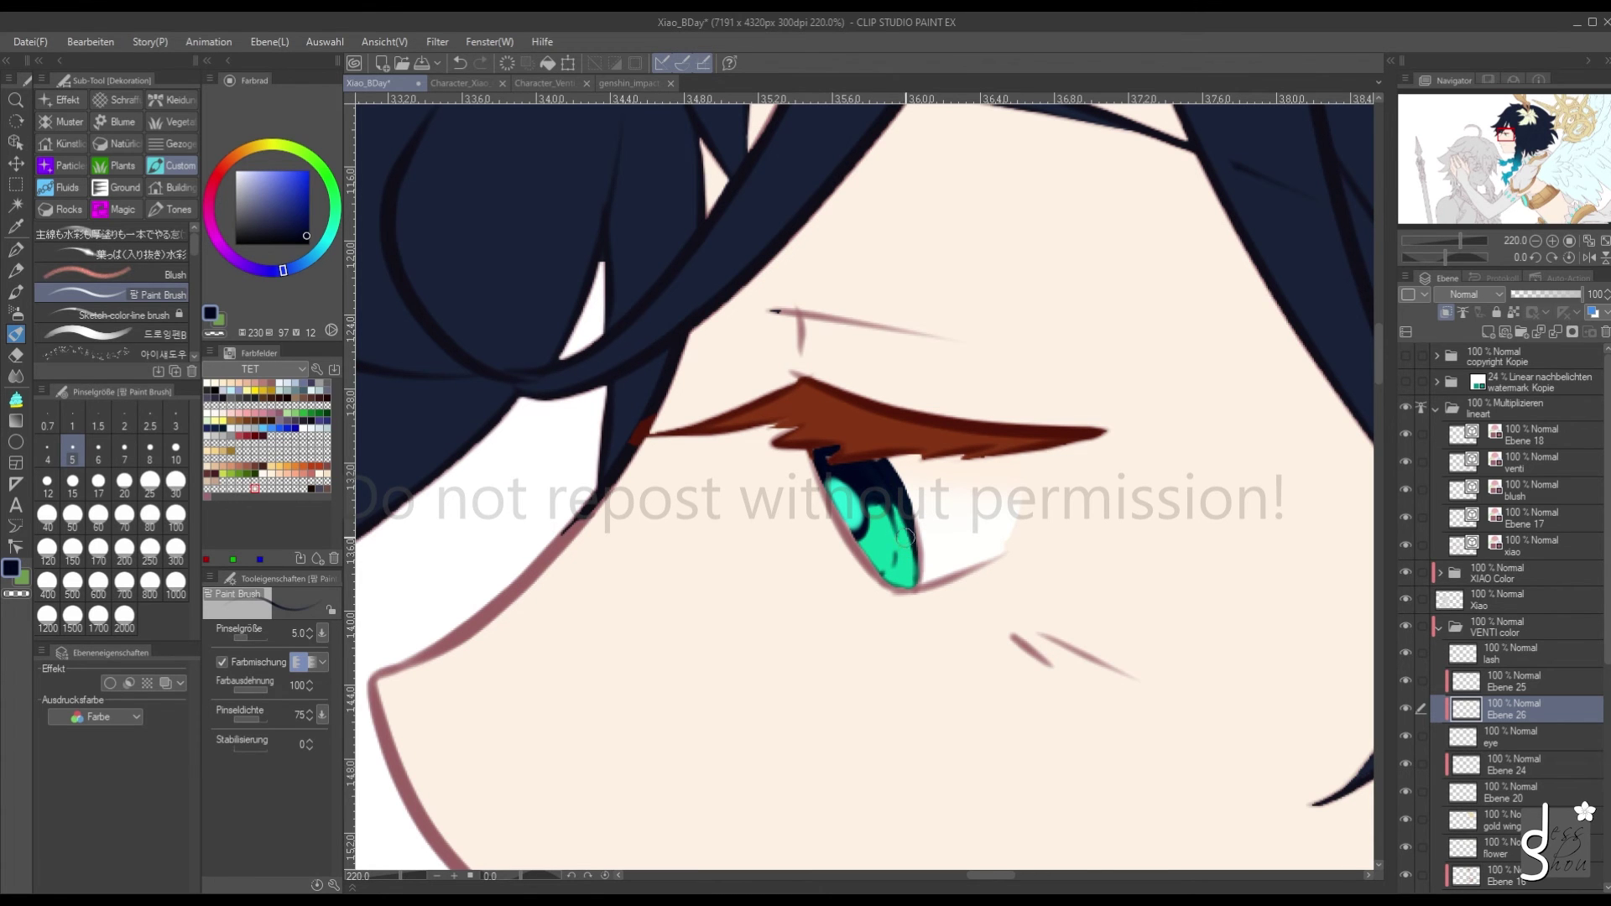
pyautogui.scroll(-7, 900, 521)
pyautogui.scroll(2, 983, 491)
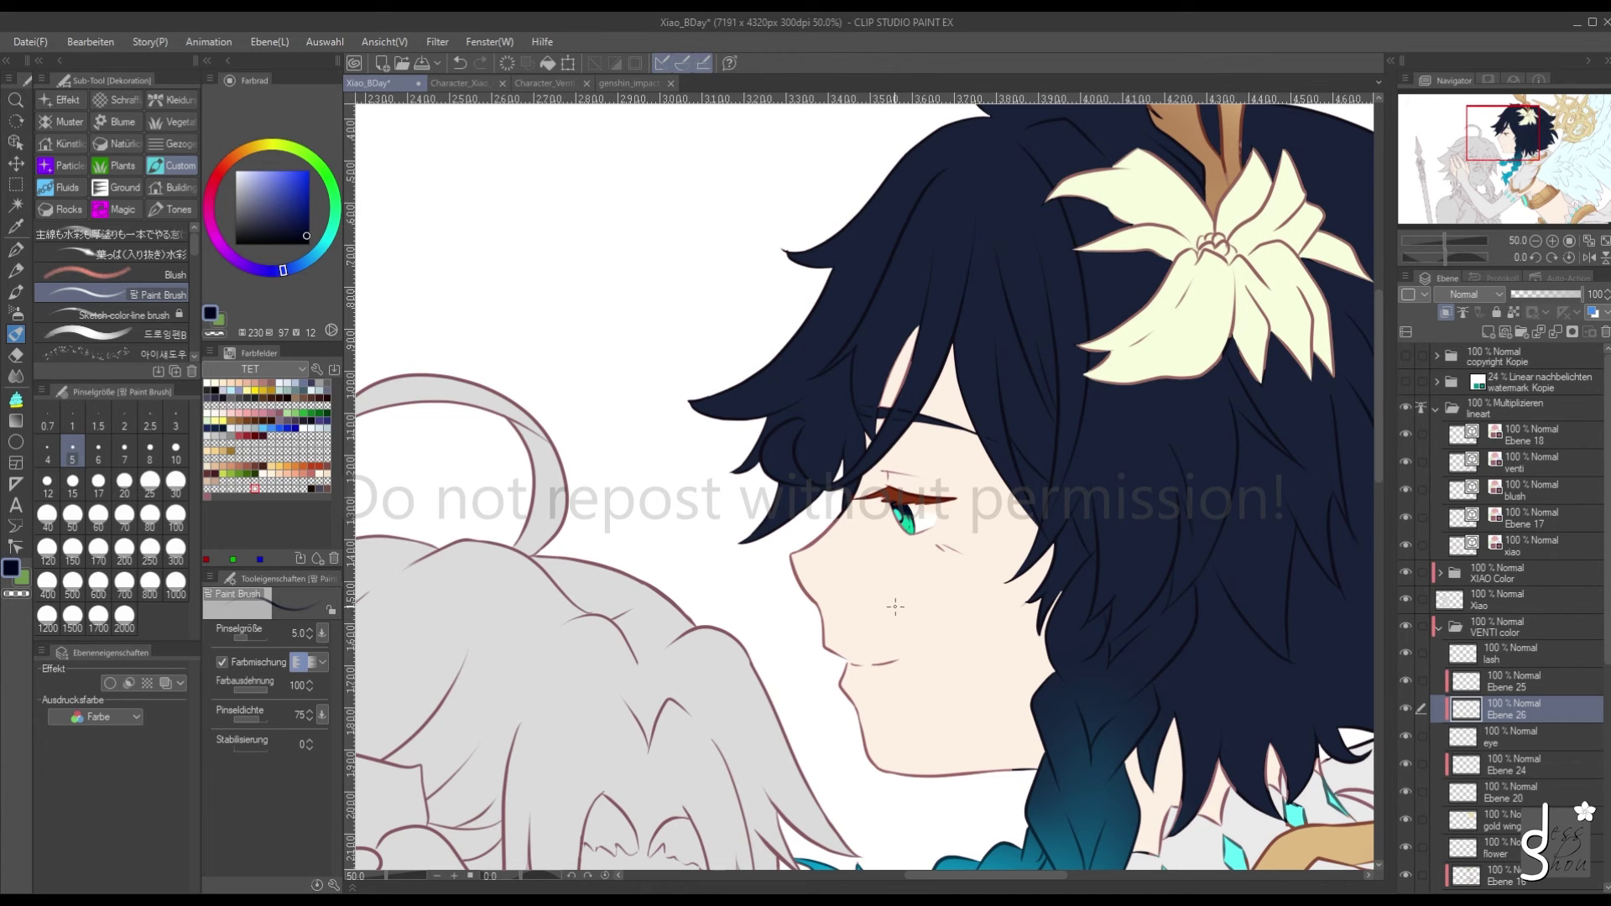
# Add a clipped layer above Ebene 26 and sample dark blue from the upper iris in the Character_Venti_Card reference
pyautogui.scroll(5, 880, 486)
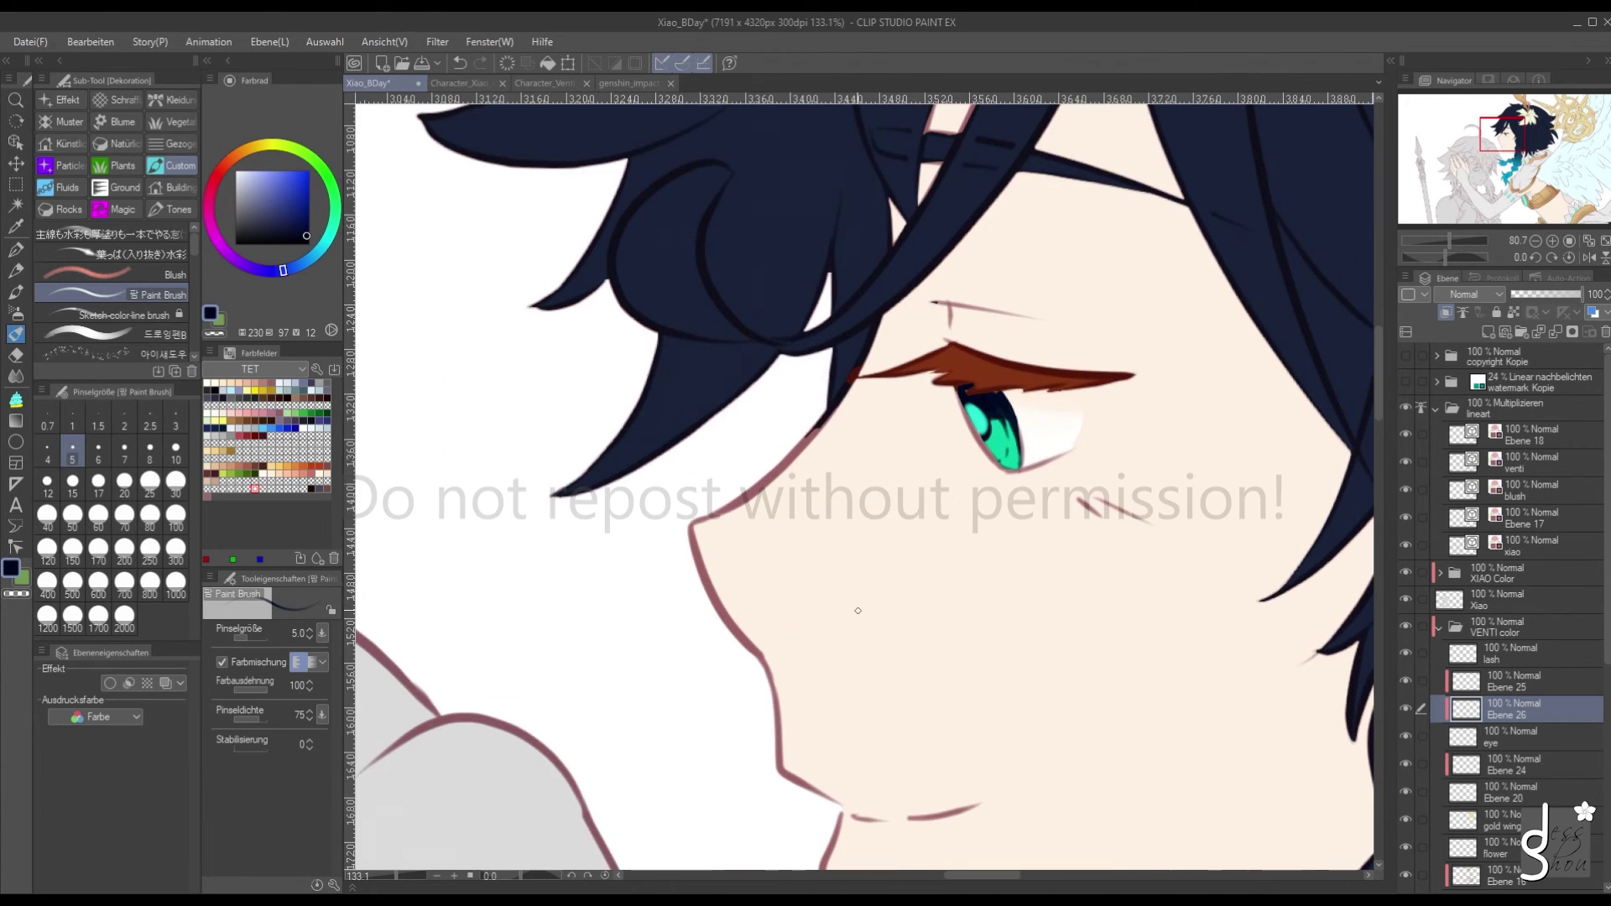
pyautogui.click(1489, 334)
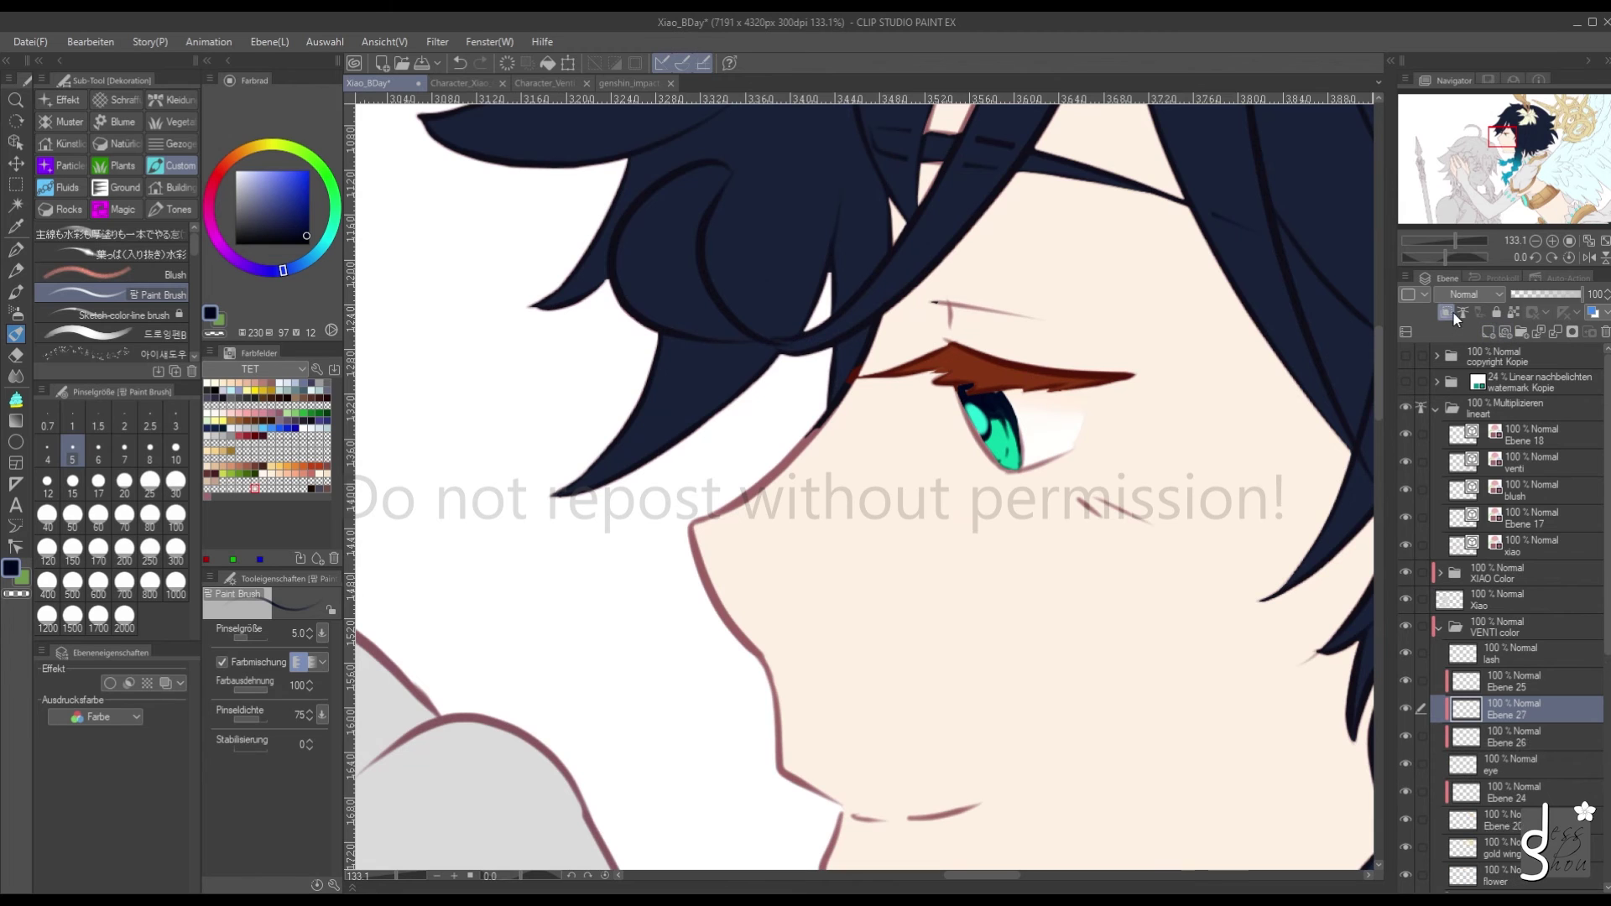
pyautogui.click(545, 83)
pyautogui.scroll(3, 727, 451)
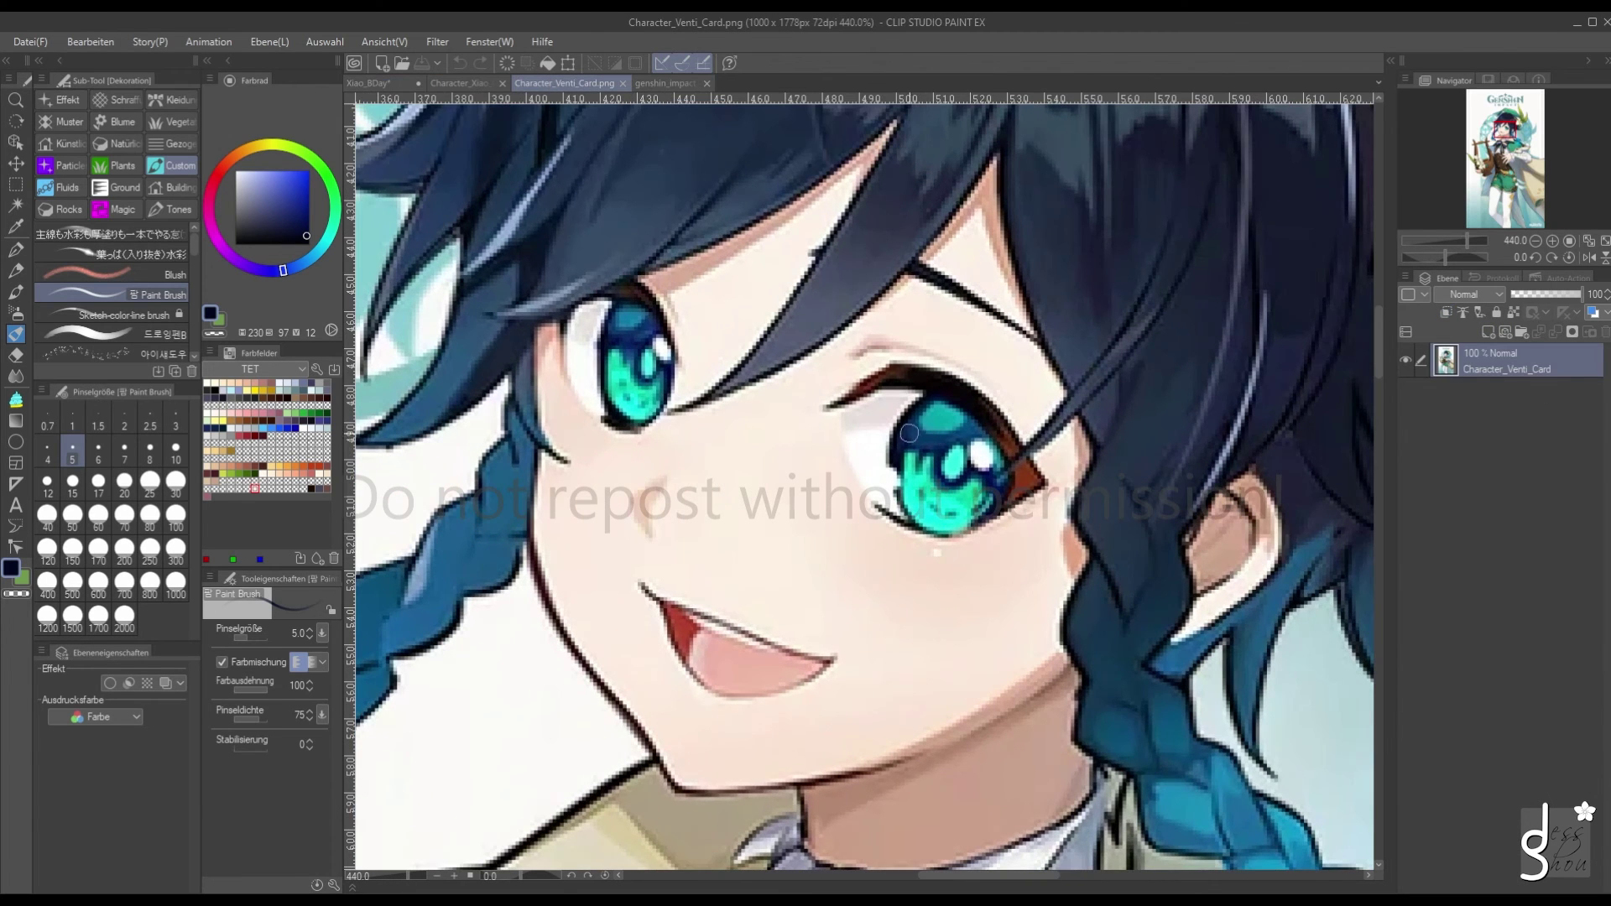
pyautogui.keyDown('alt'); pyautogui.click(908, 433); pyautogui.keyUp('alt')
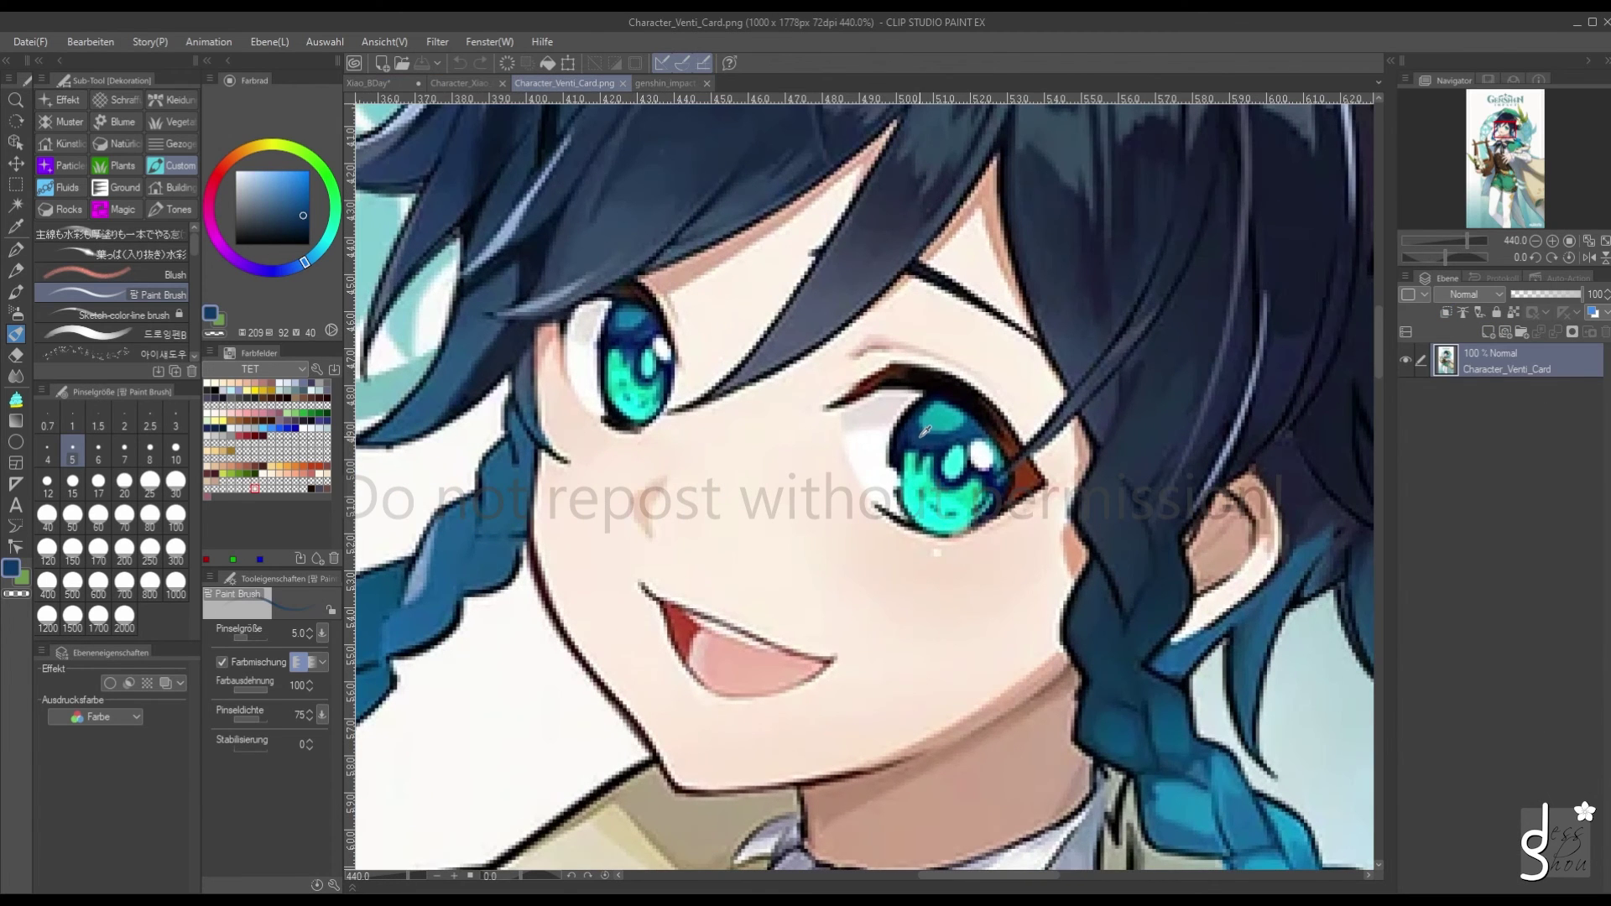
pyautogui.click(375, 84)
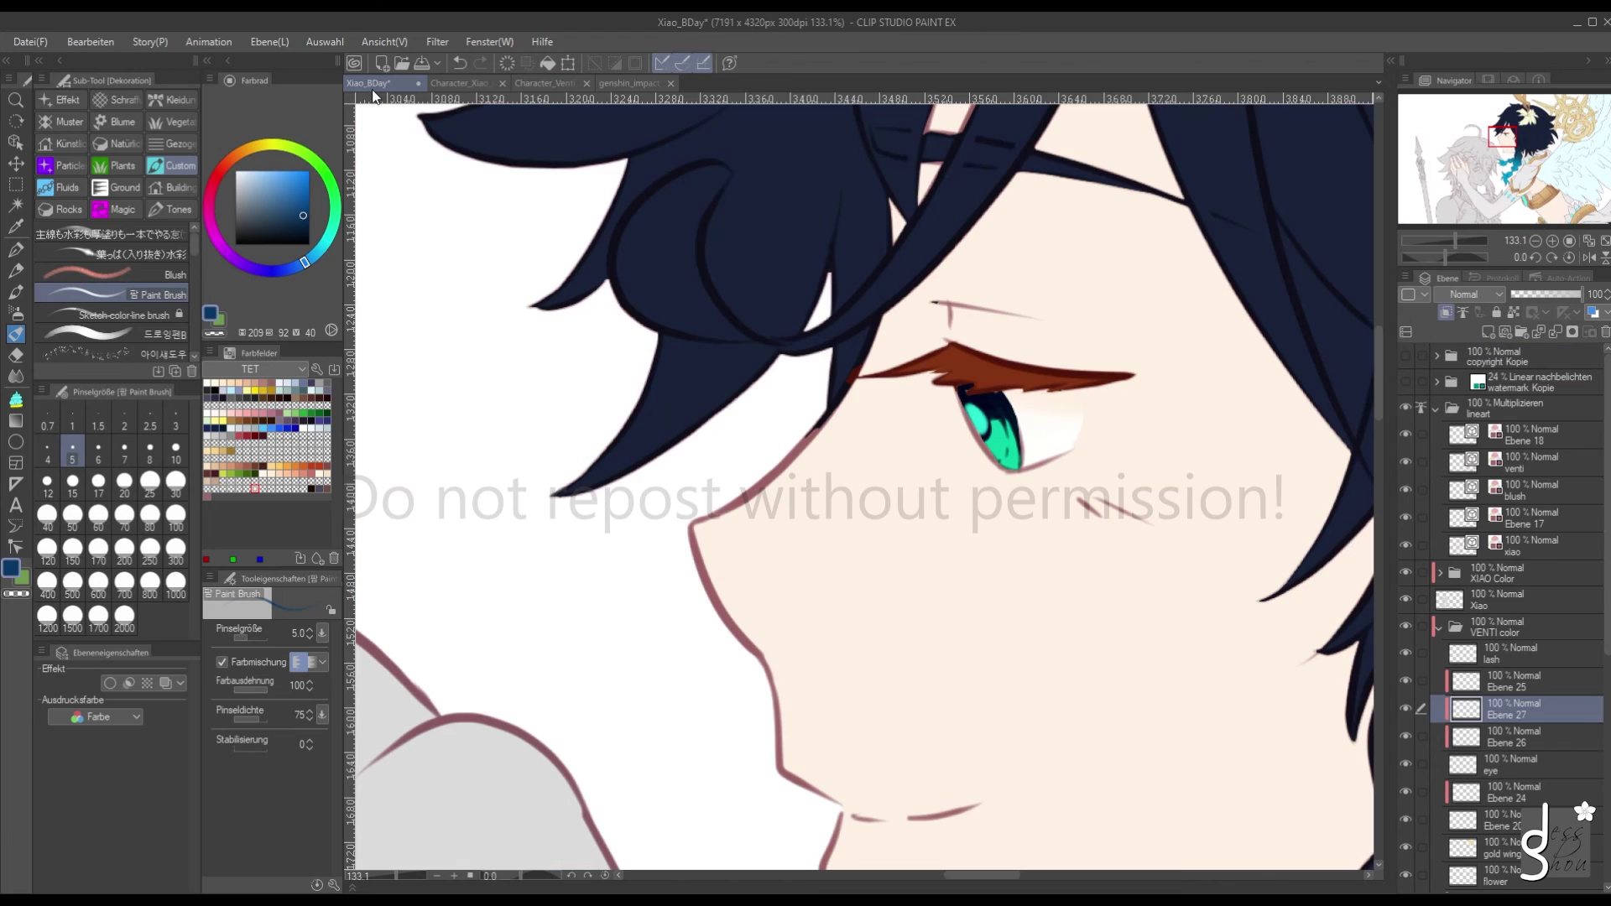
# Paint the sampled blue over the top edge of Venti's iris with the Paint Brush at size 30
pyautogui.click(175, 482)
pyautogui.moveTo(955, 391)
pyautogui.mouseDown()
pyautogui.moveTo(1000, 395)
pyautogui.moveTo(973, 392)
pyautogui.moveTo(959, 365)
pyautogui.moveTo(995, 404)
pyautogui.moveTo(946, 356)
pyautogui.mouseUp()
pyautogui.scroll(-5, 945, 356)
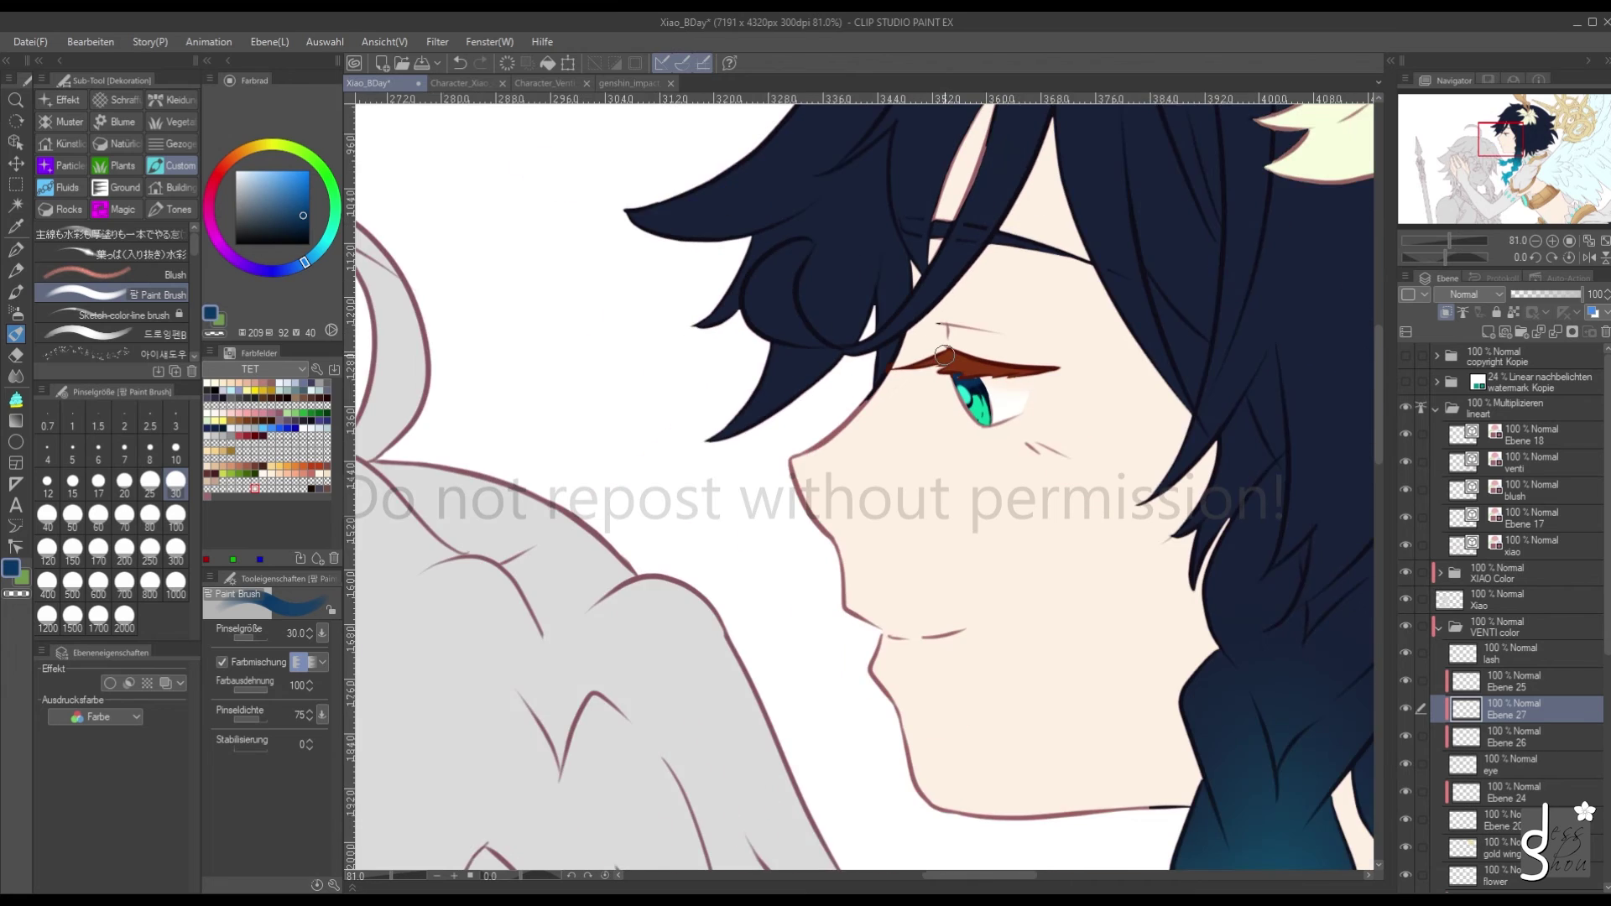
pyautogui.scroll(3, 944, 356)
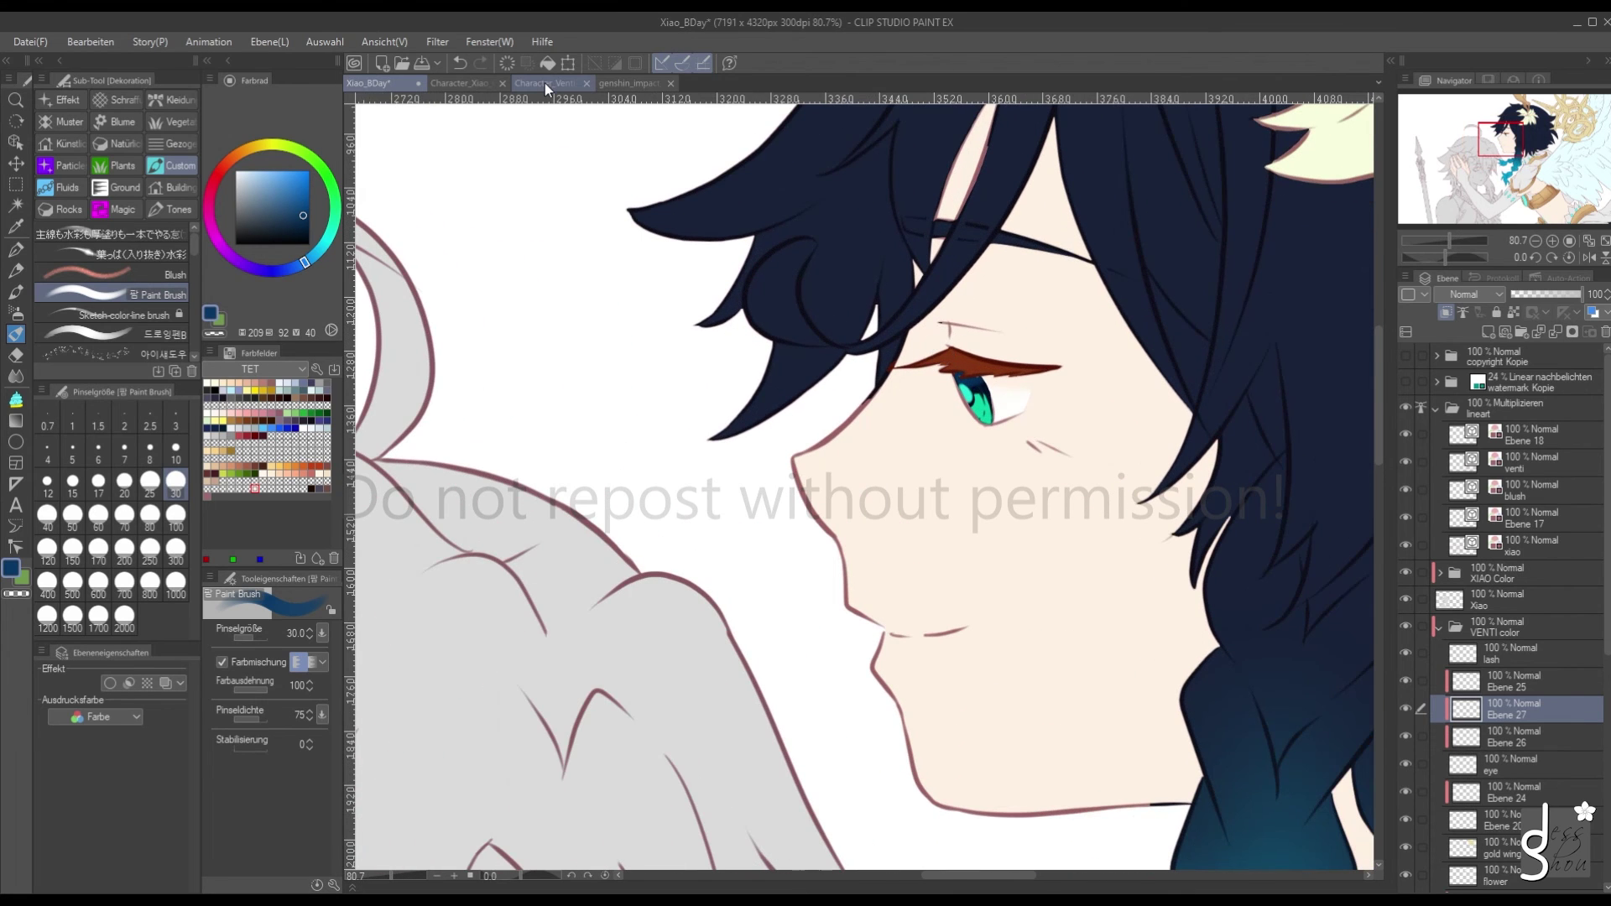
# Add a clipped layer above Ebene 25 and sample bright cyan from the lower iris in the Character_Venti_Card reference
pyautogui.click(1477, 688)
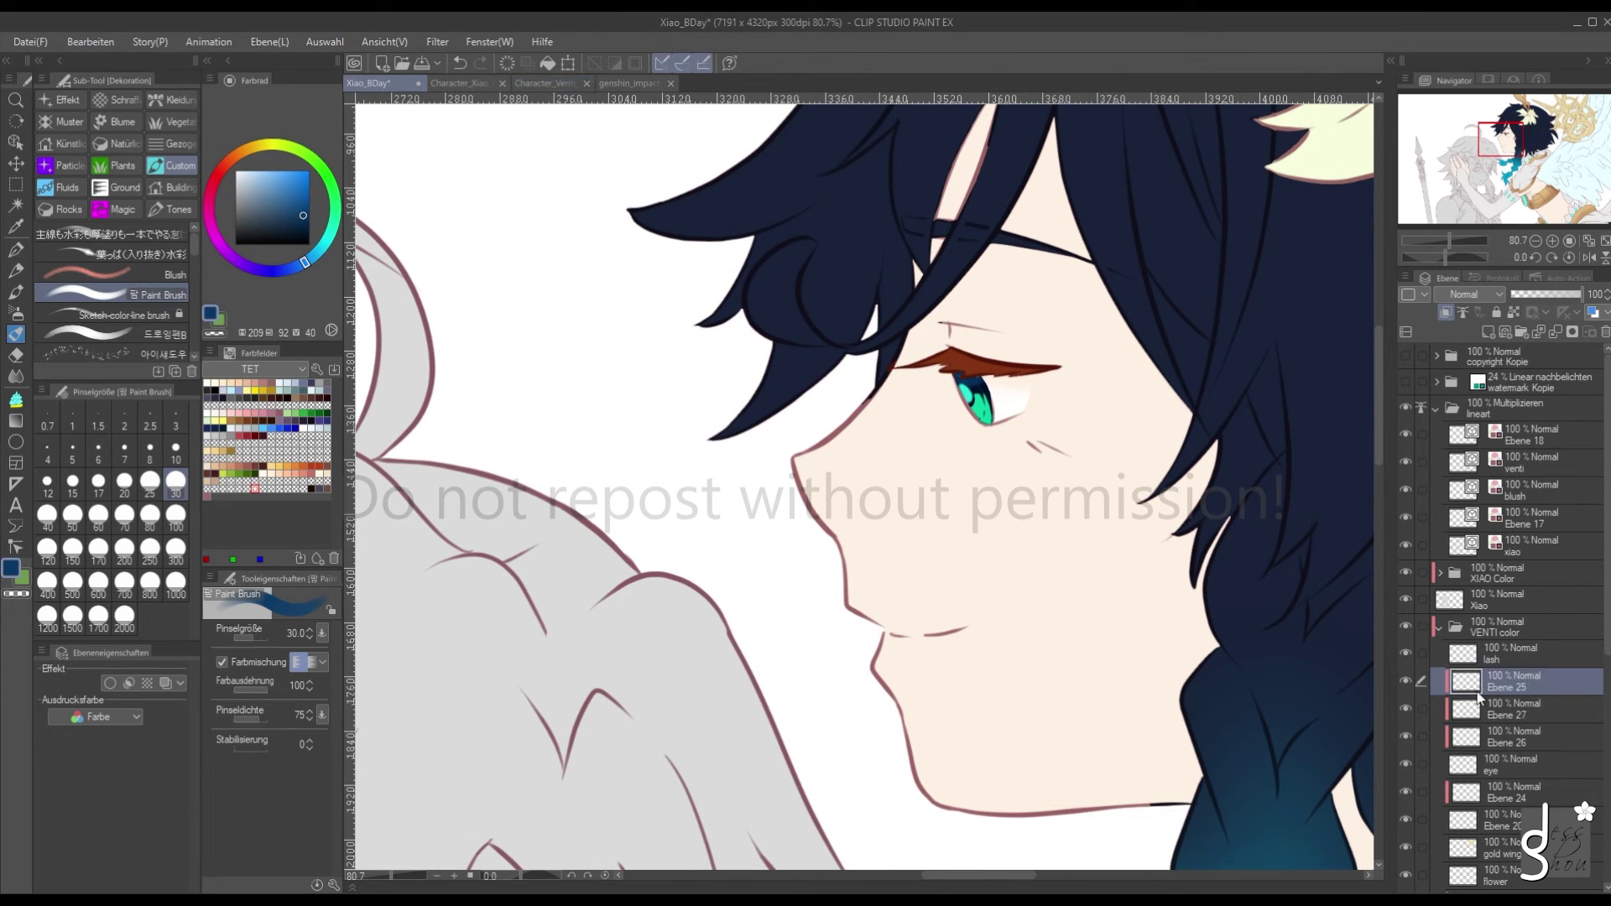
pyautogui.click(1487, 332)
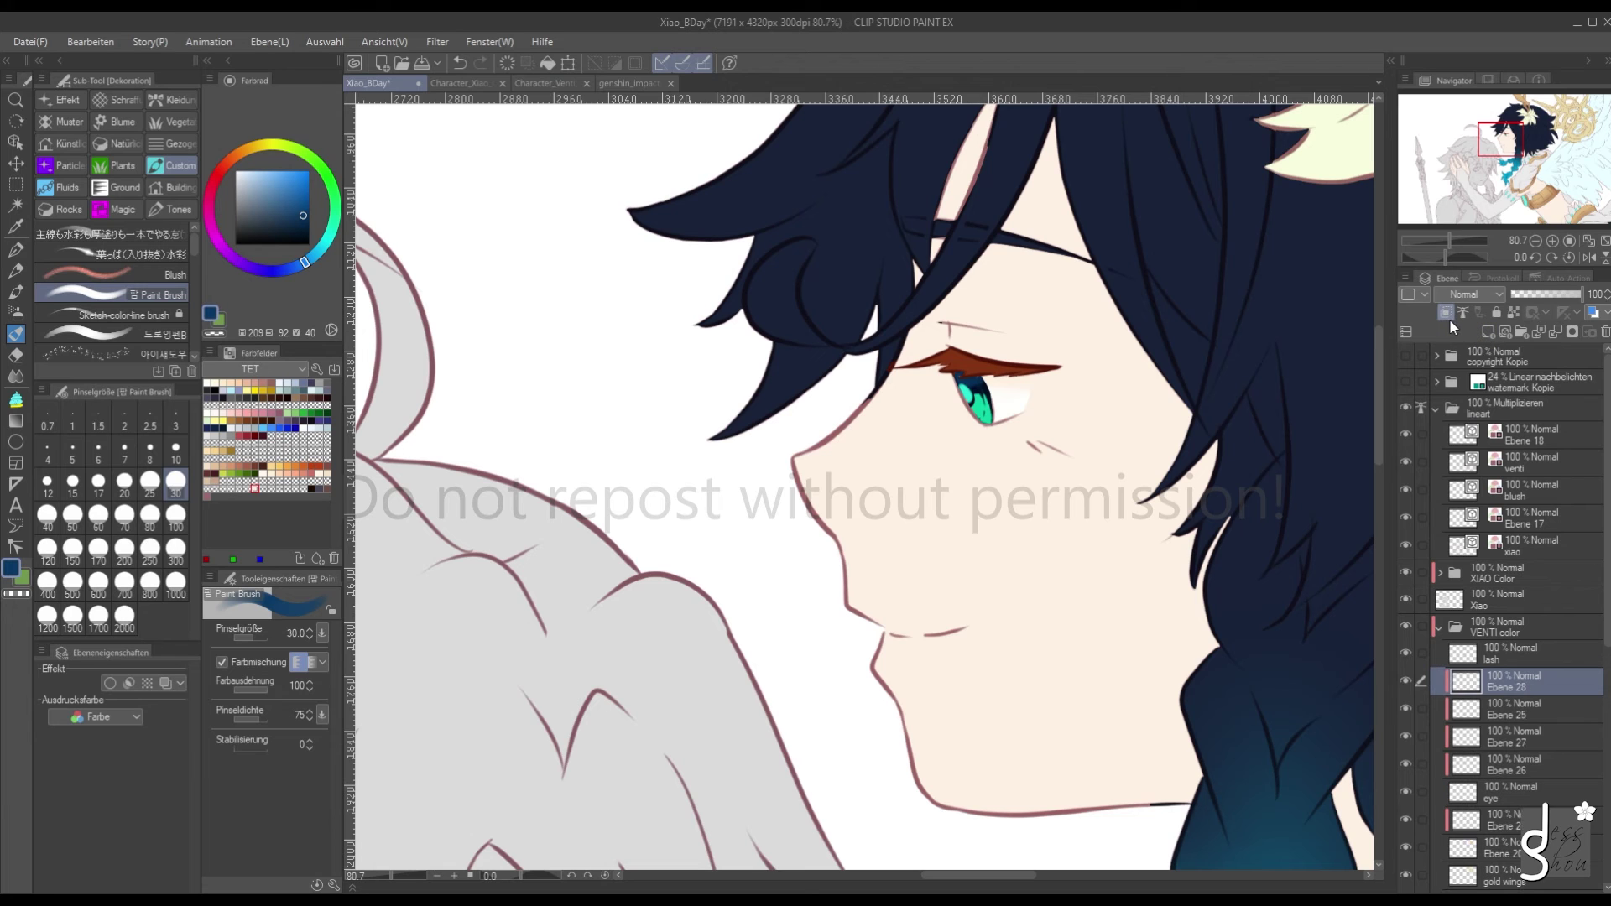
pyautogui.click(545, 83)
pyautogui.keyDown('alt'); pyautogui.click(919, 507); pyautogui.keyUp('alt')
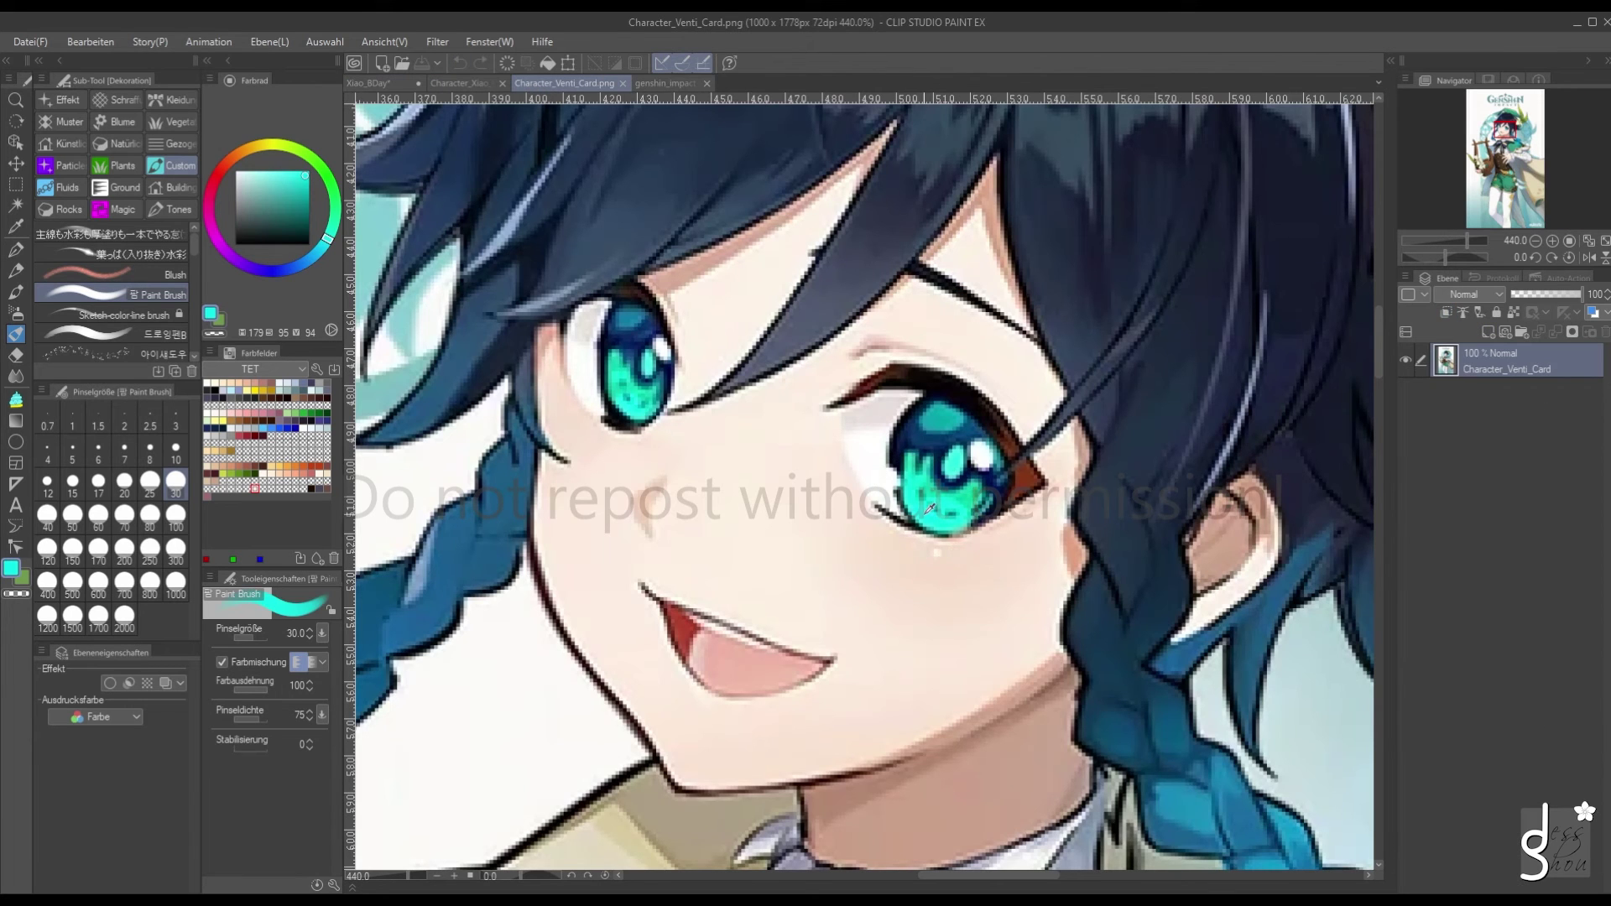
pyautogui.click(373, 83)
# Paint cyan along the lower edge of Venti's iris with the Paint Brush at size 30
pyautogui.scroll(3, 972, 422)
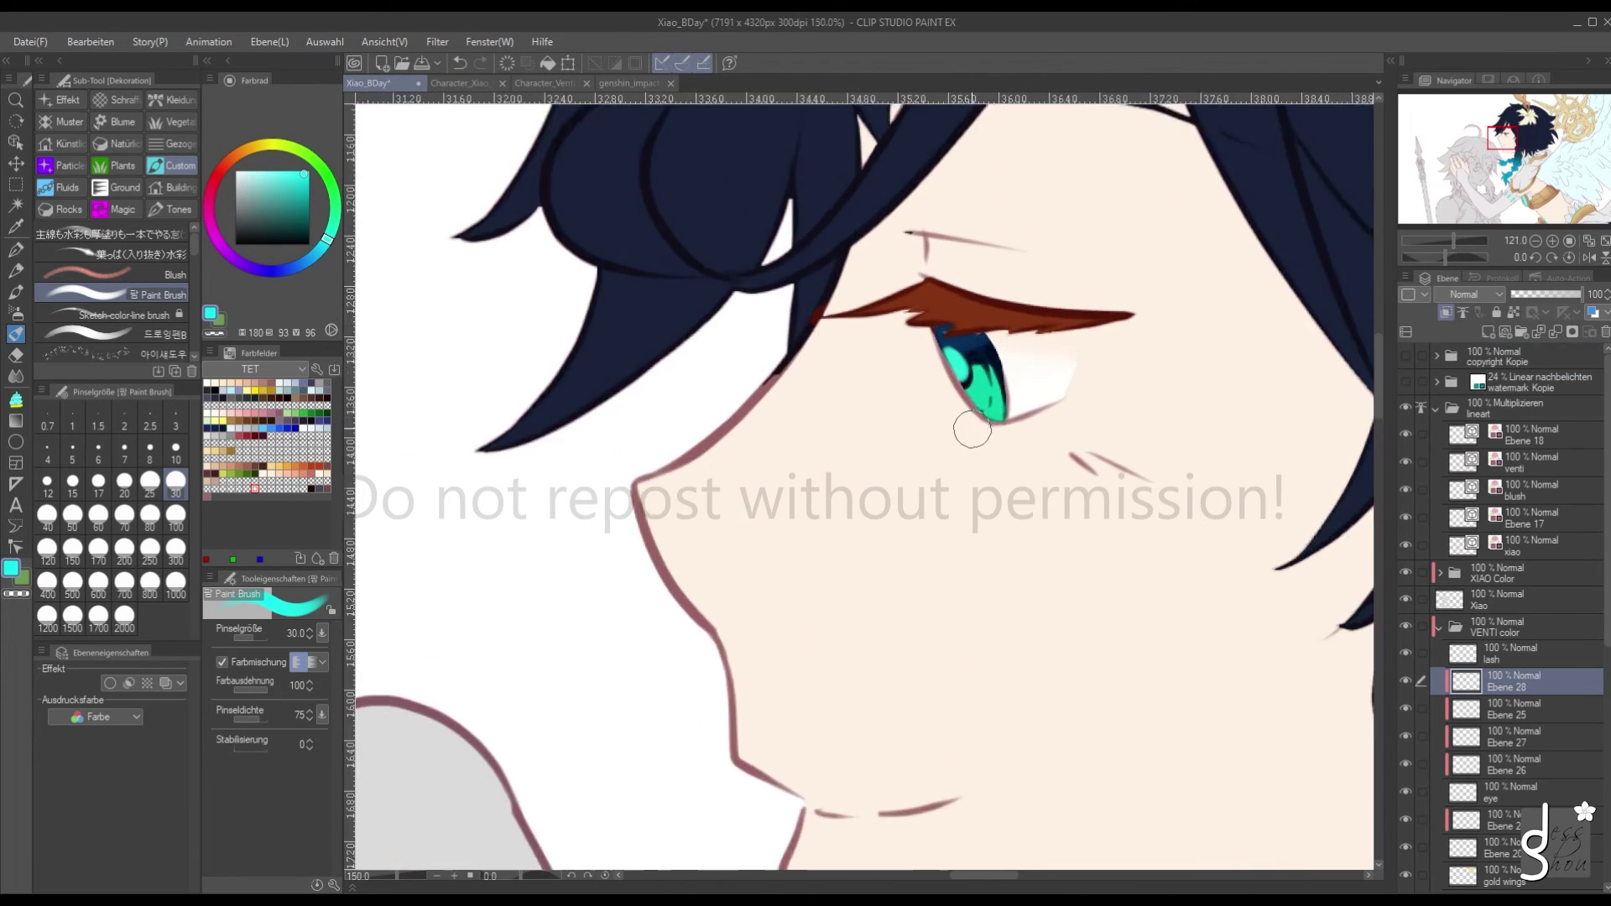
pyautogui.moveTo(971, 422)
pyautogui.mouseDown()
pyautogui.moveTo(988, 412)
pyautogui.moveTo(983, 428)
pyautogui.mouseUp()
pyautogui.scroll(-5, 960, 555)
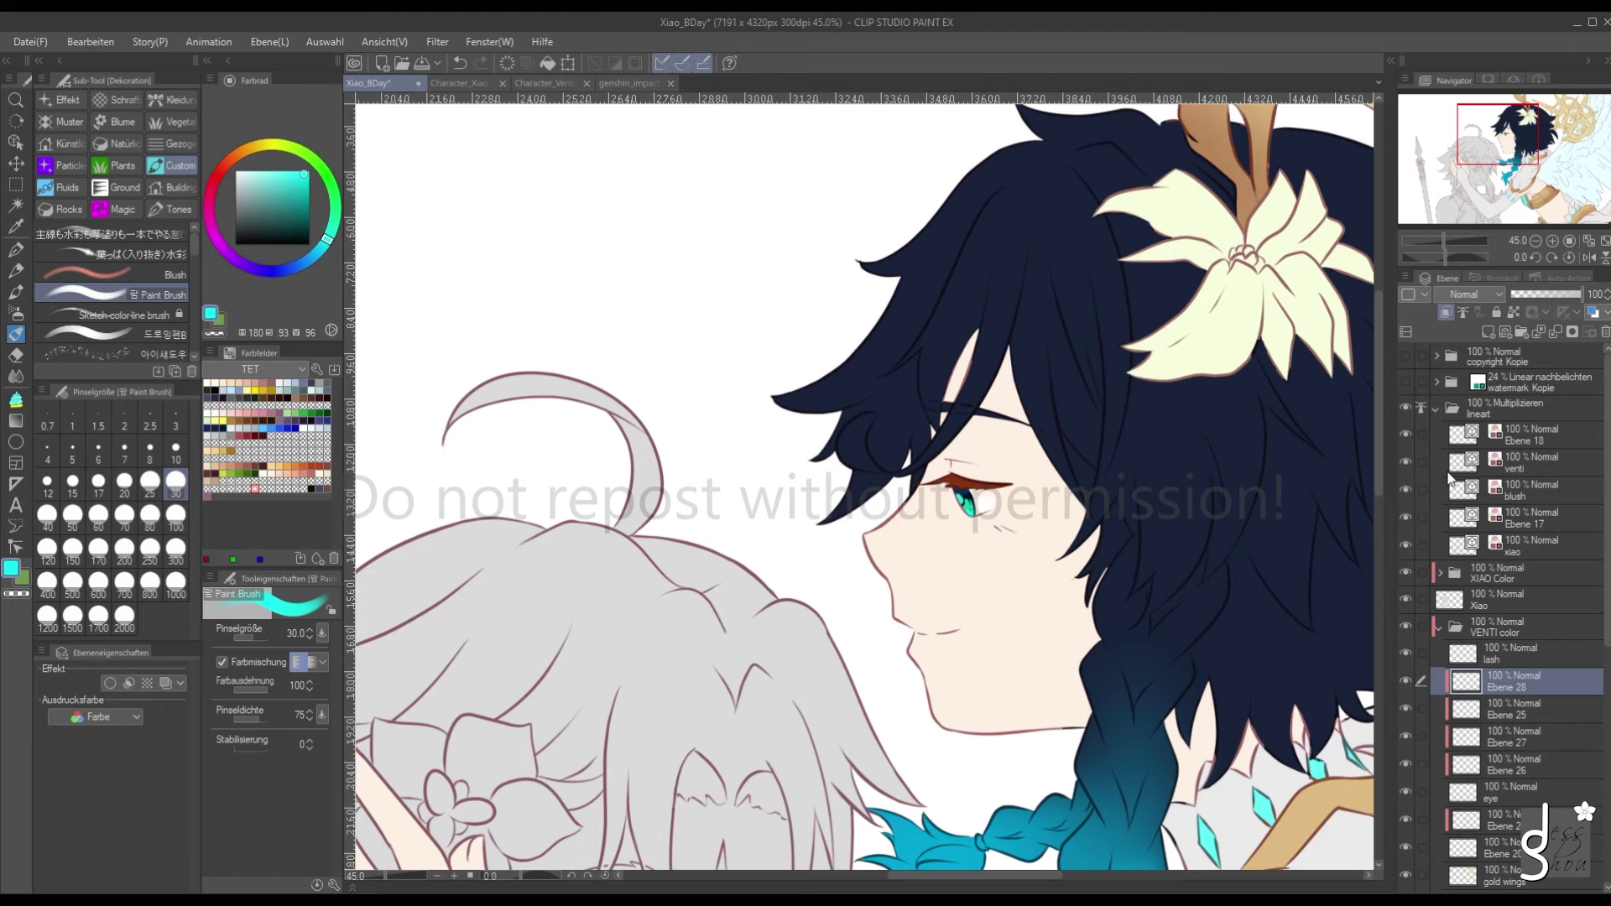
# Try the Hinzufügen blending mode on the cyan iris layer and set it to Überlagern
pyautogui.hotkey('alt', 'shift', 'w')
pyautogui.scroll(6, 963, 542)
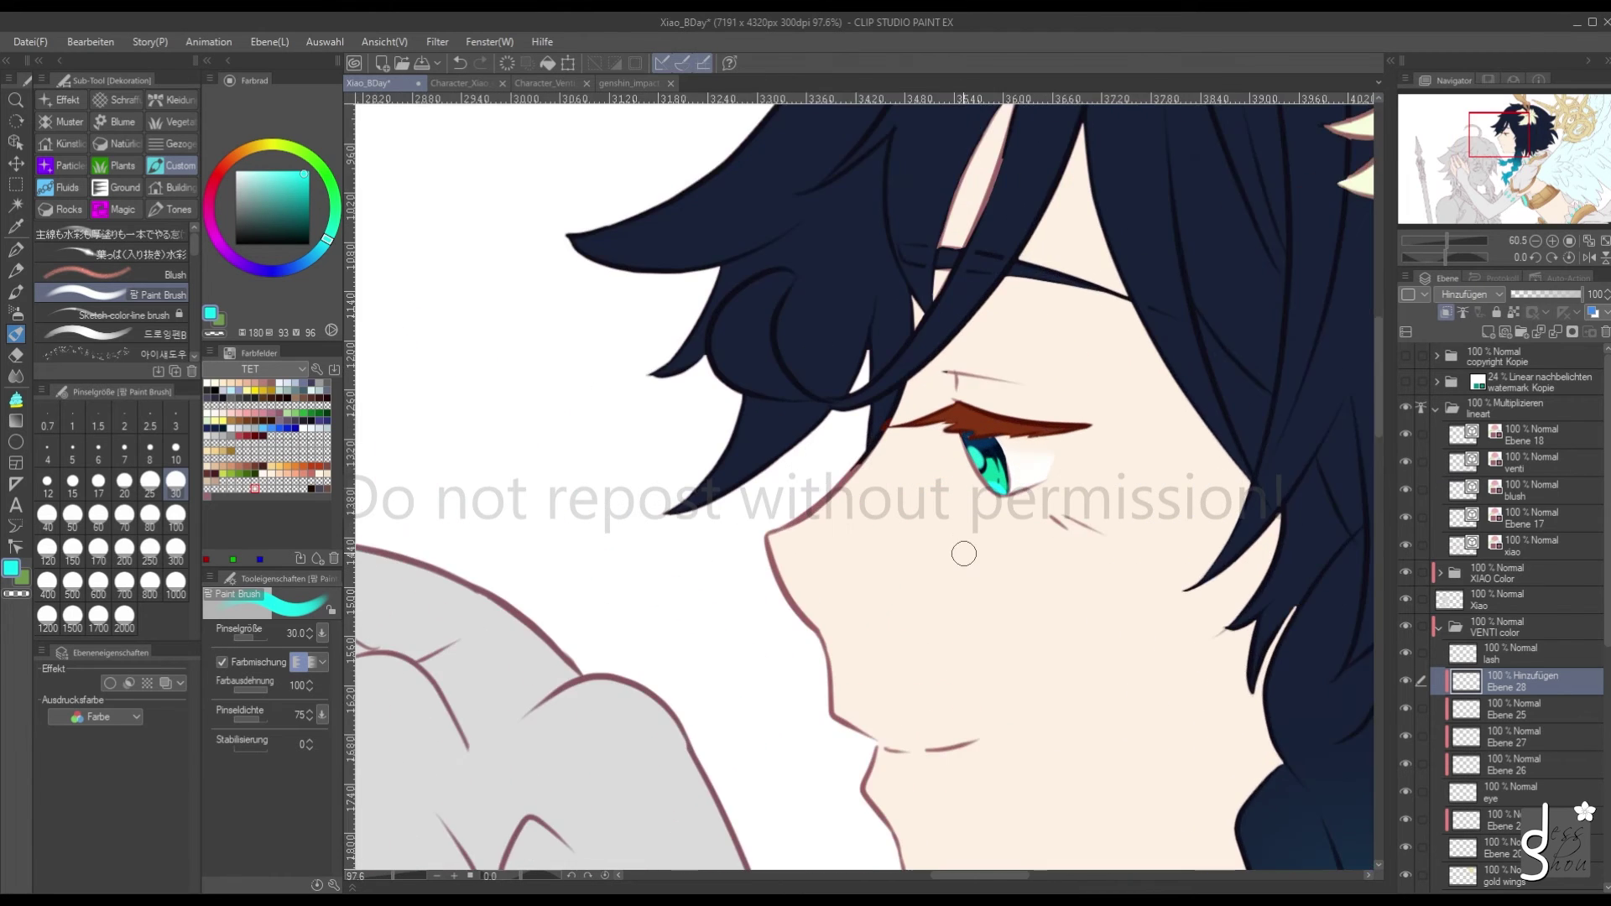
pyautogui.hotkey('alt', 'shift', 'o')
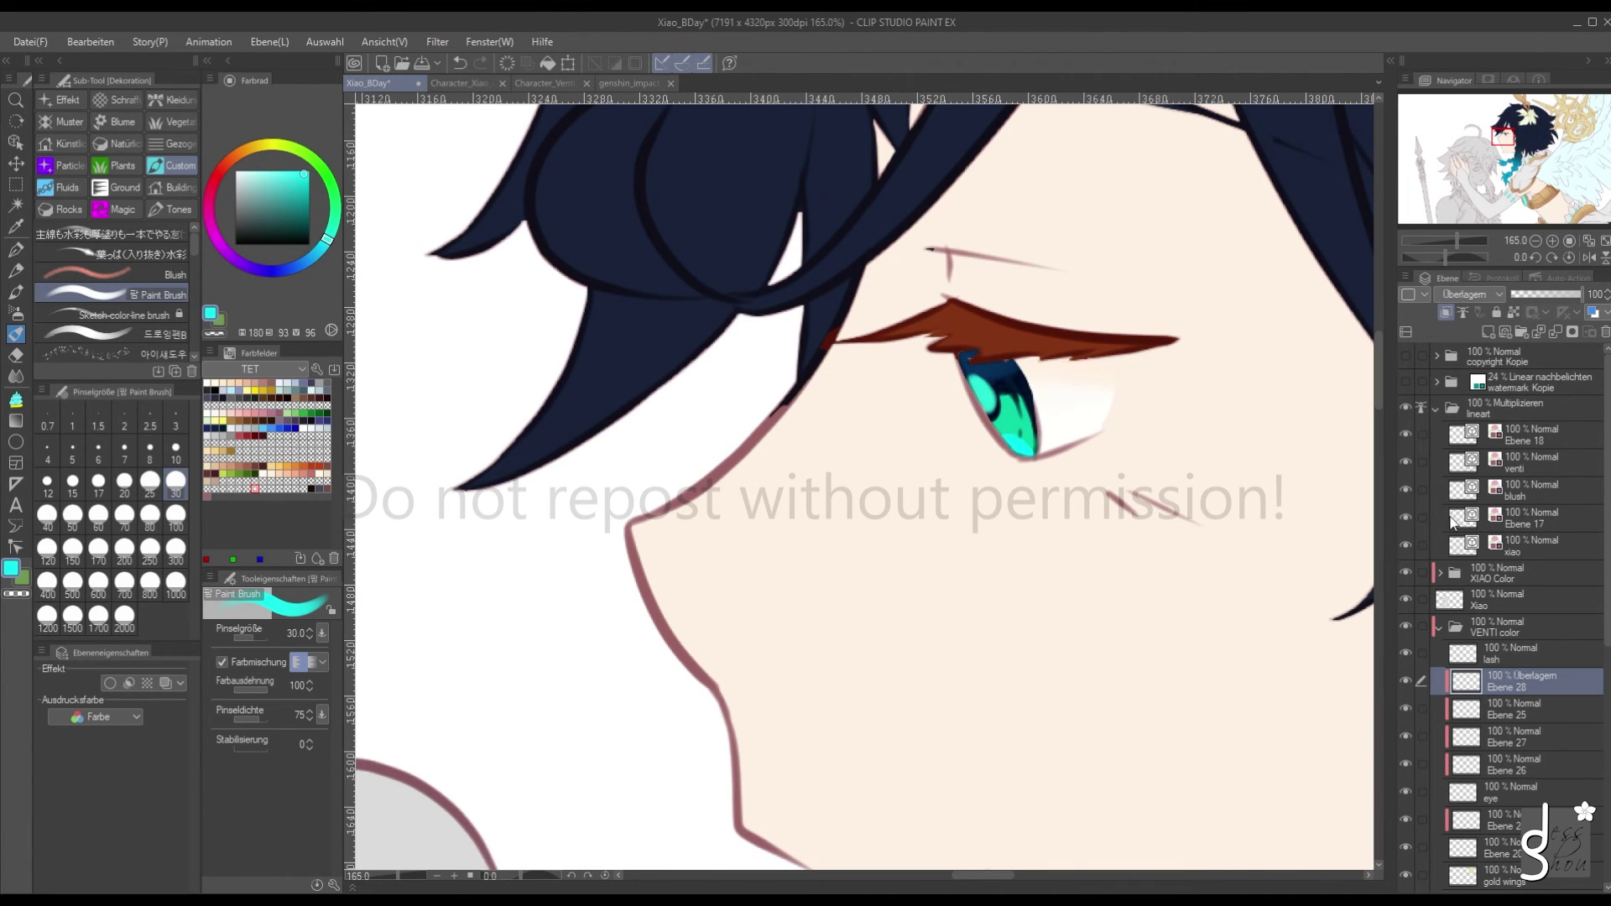
# Examine the cyan tint of Venti's iris up close and within the whole head
pyautogui.scroll(-5, 928, 457)
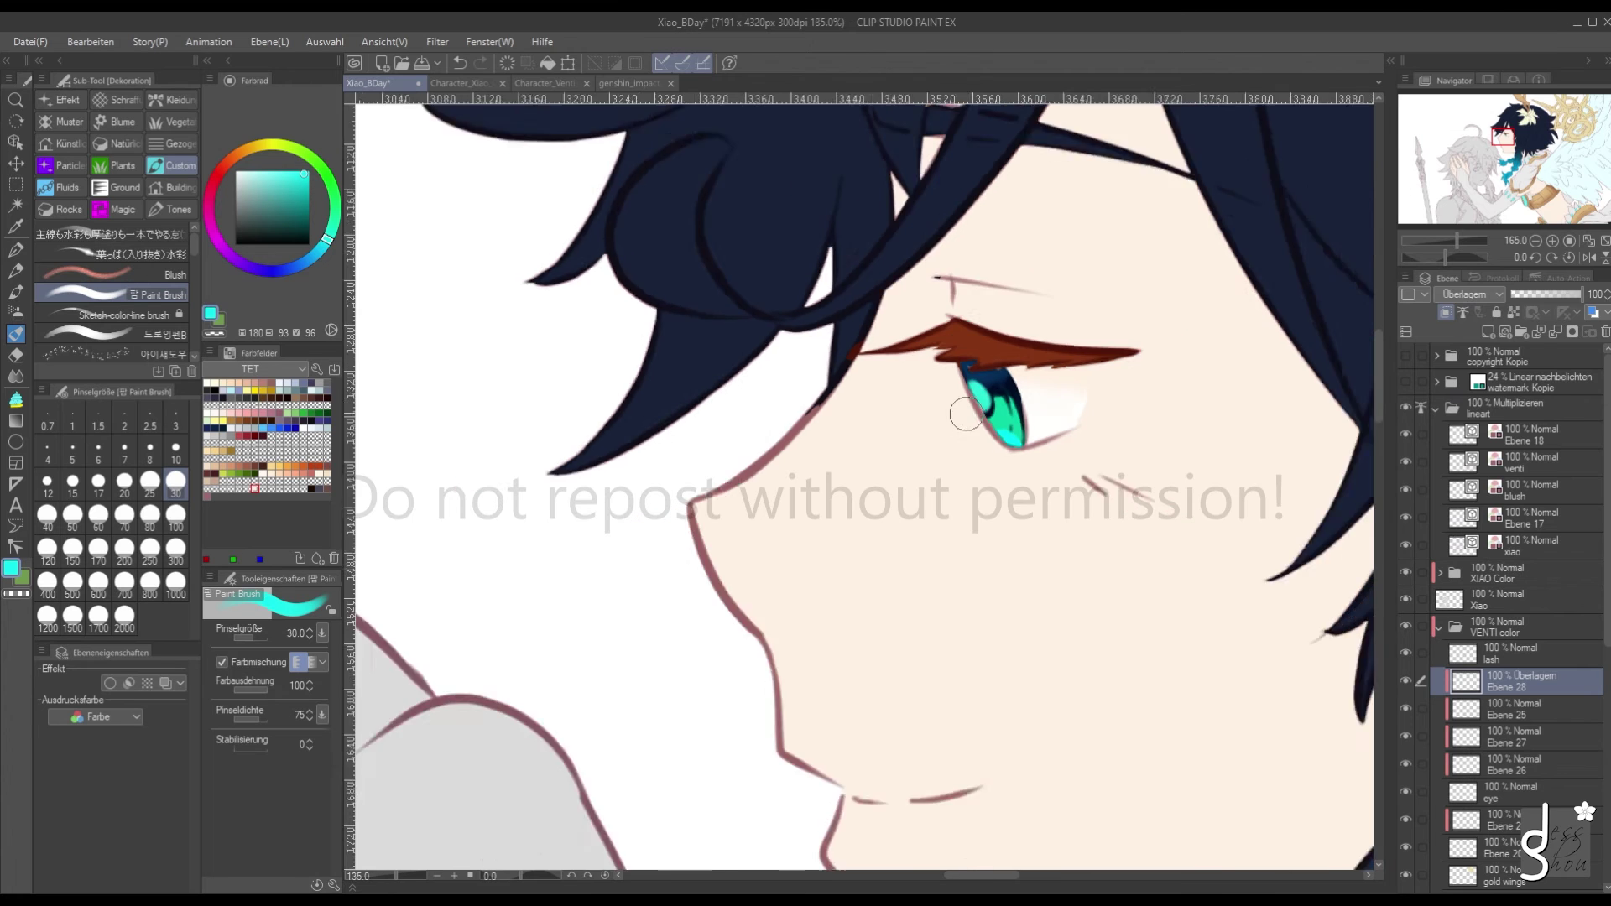
pyautogui.scroll(5, 928, 456)
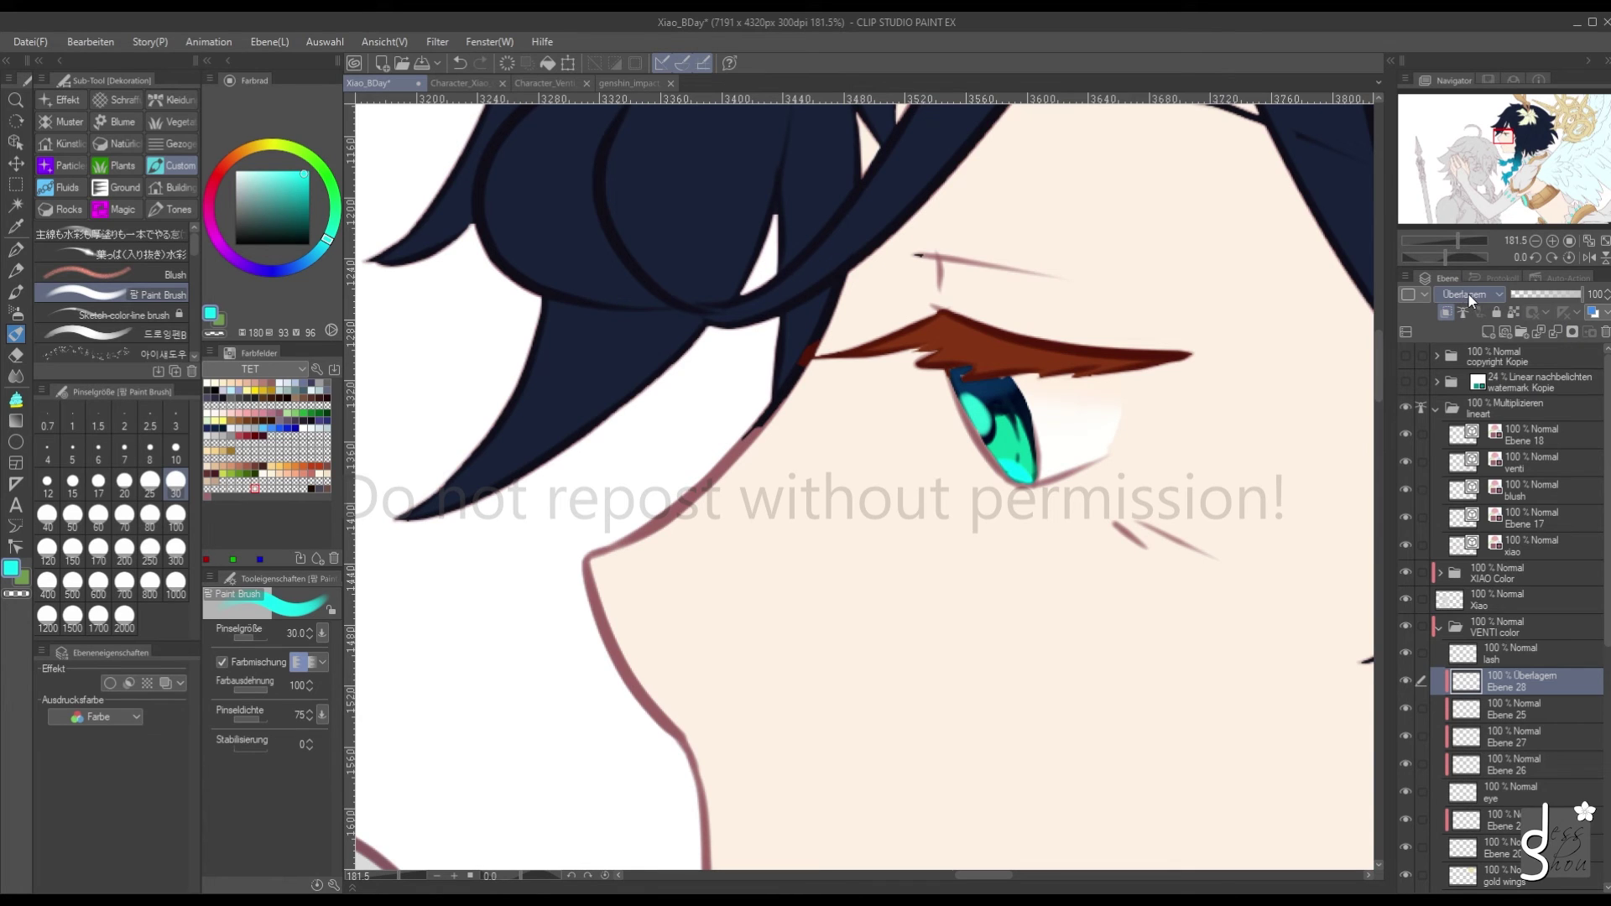
pyautogui.click(16, 313)
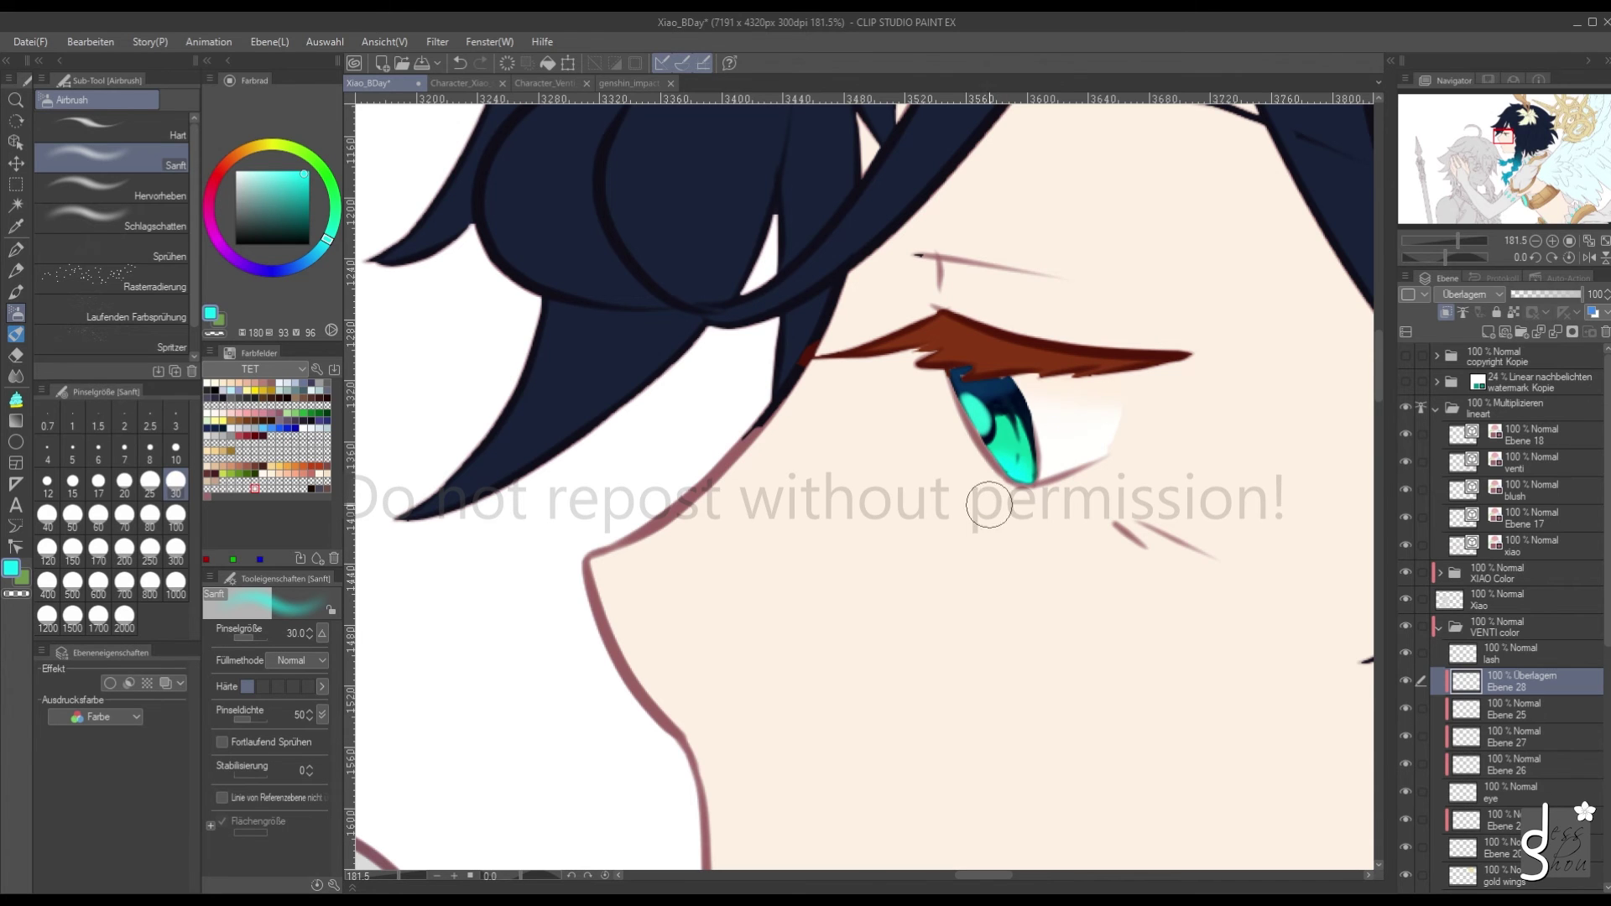
pyautogui.scroll(-8, 969, 580)
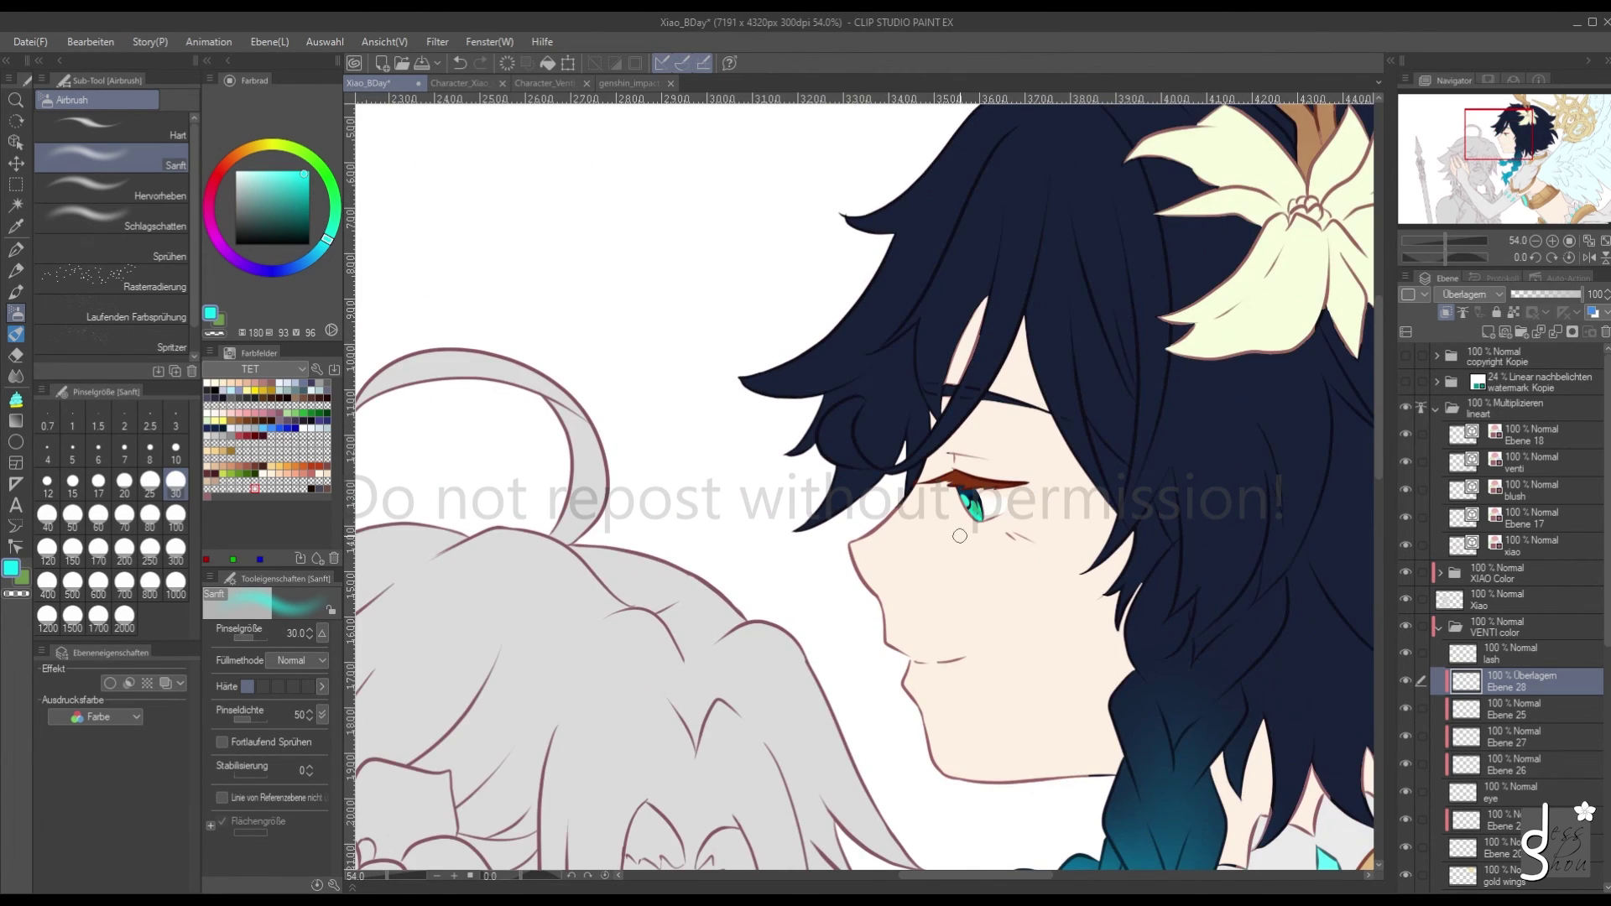
pyautogui.scroll(7, 1057, 522)
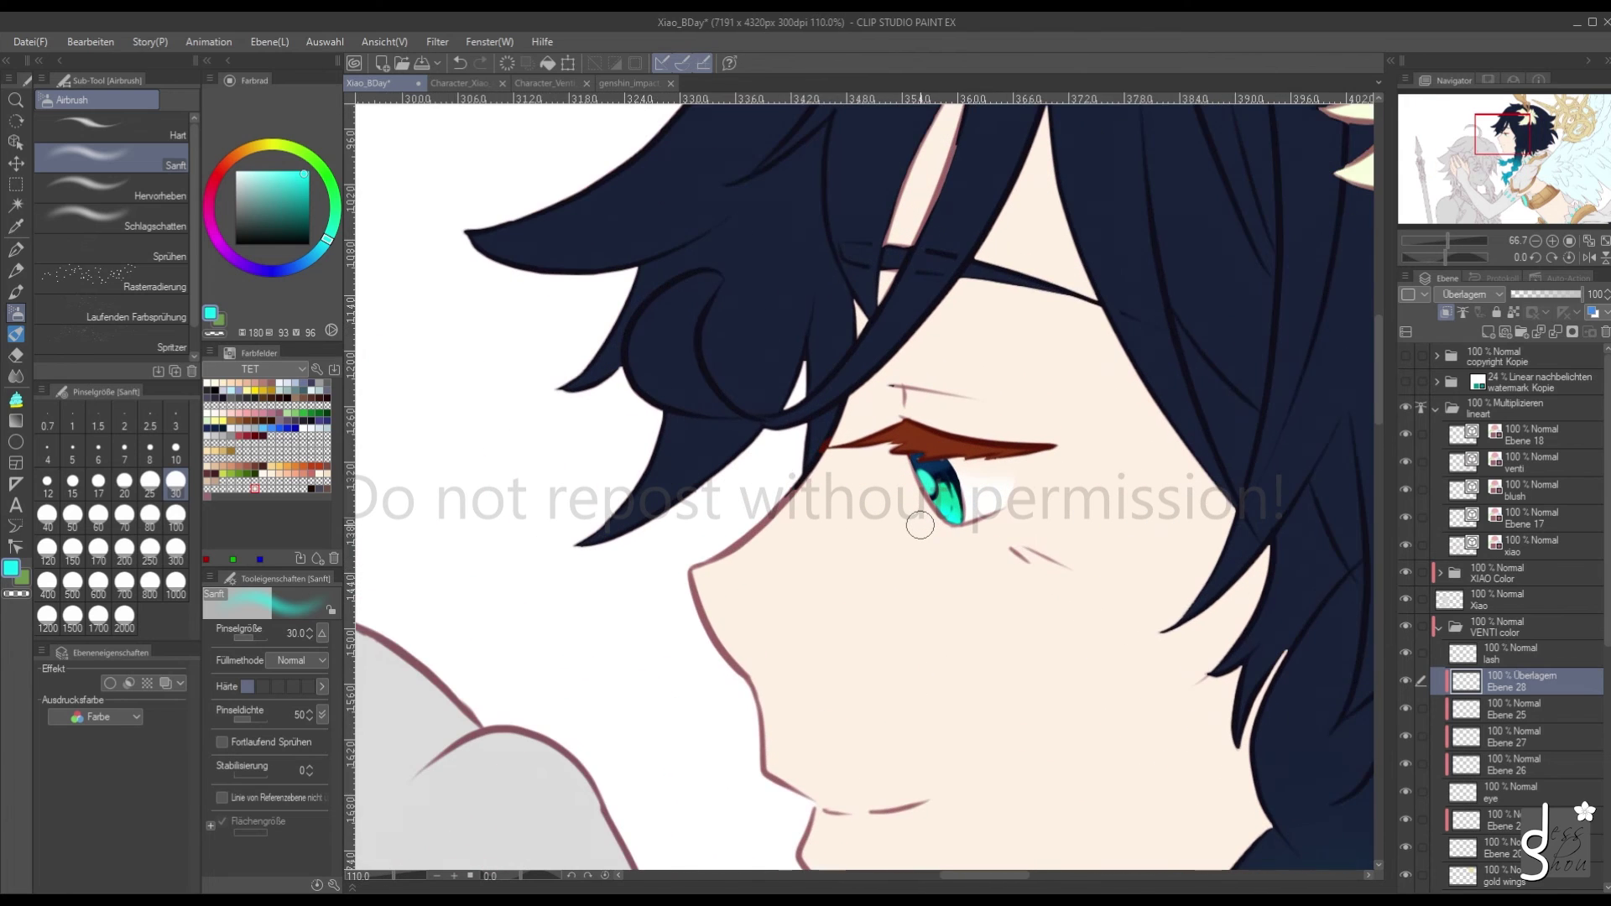
pyautogui.scroll(-4, 920, 525)
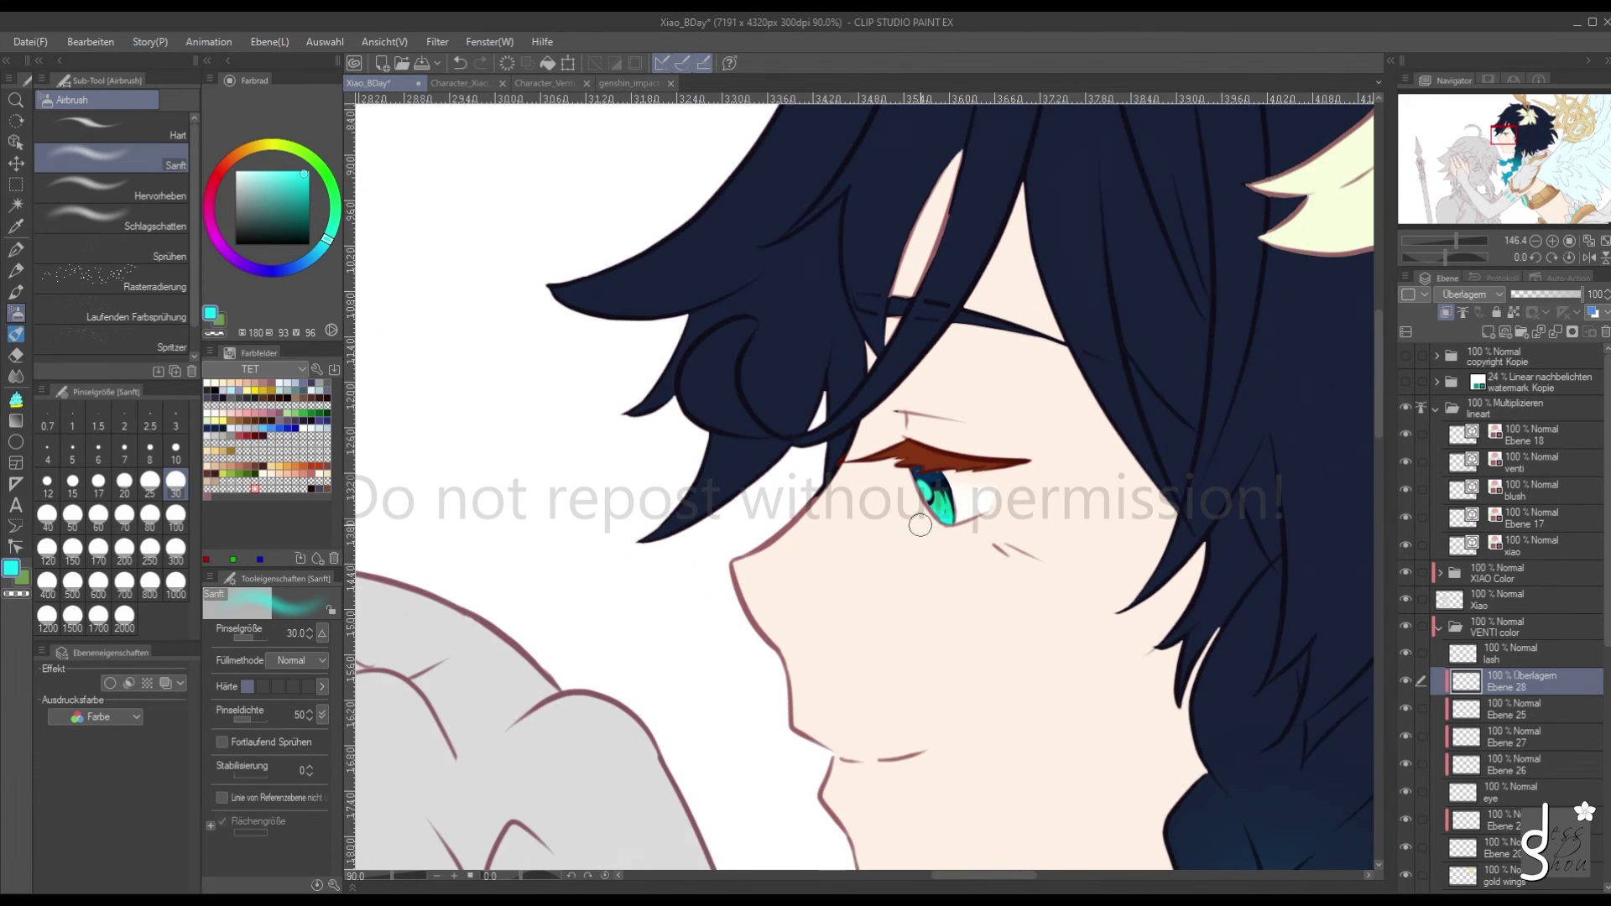
pyautogui.scroll(1, 920, 525)
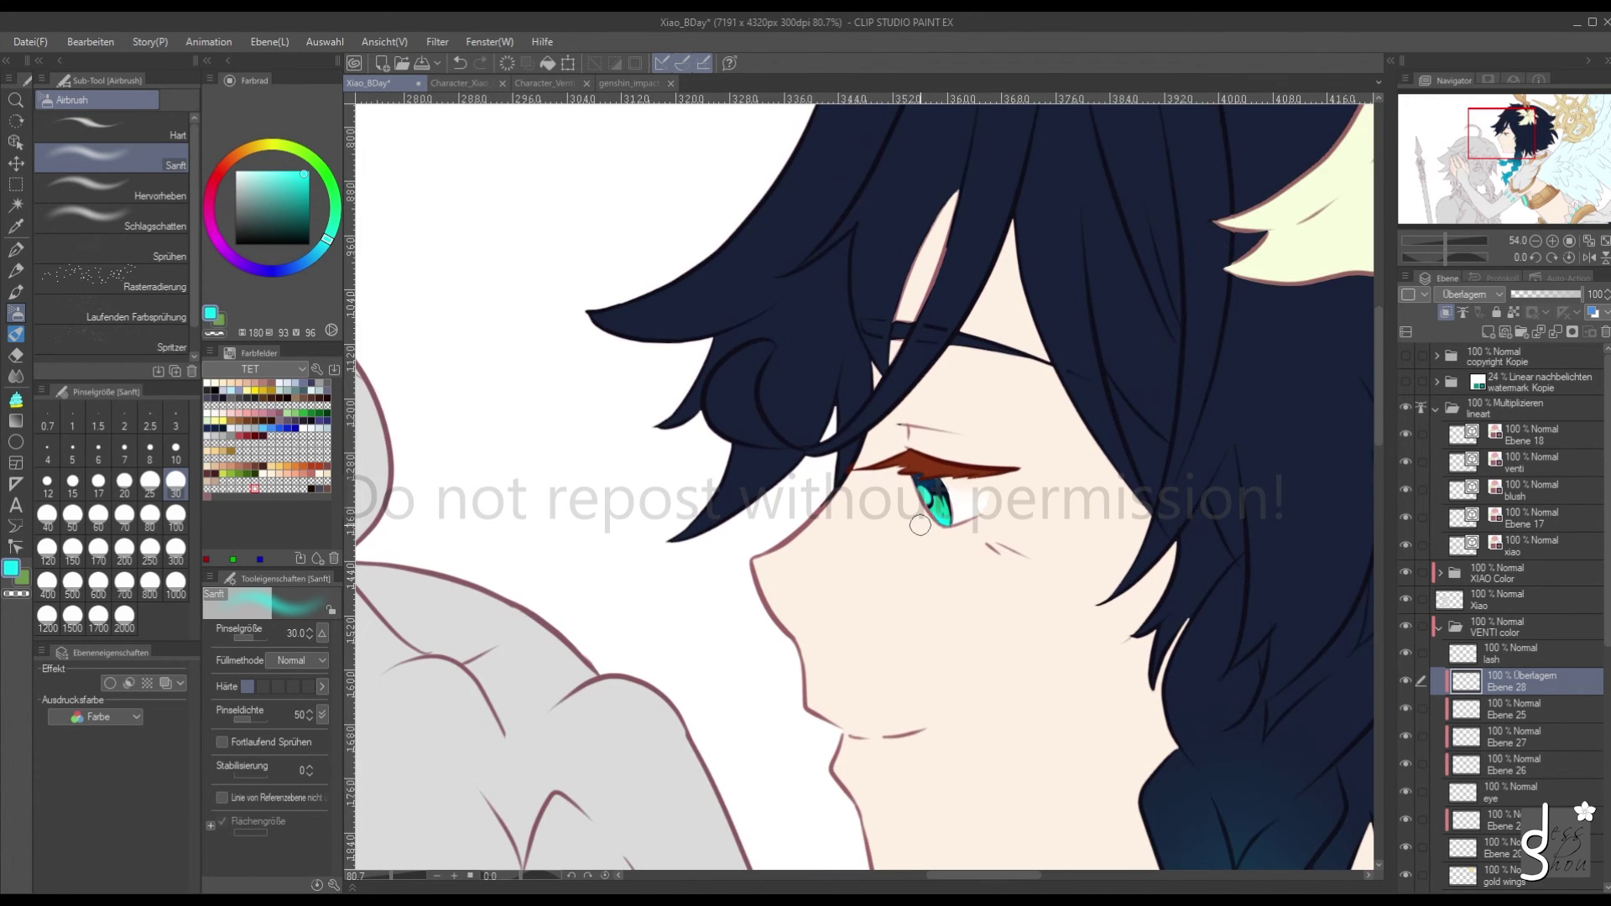
# Sample teal from the upper iris of the Character_Venti_Card reference and add a clipped layer above the Überlagern layer
pyautogui.click(546, 83)
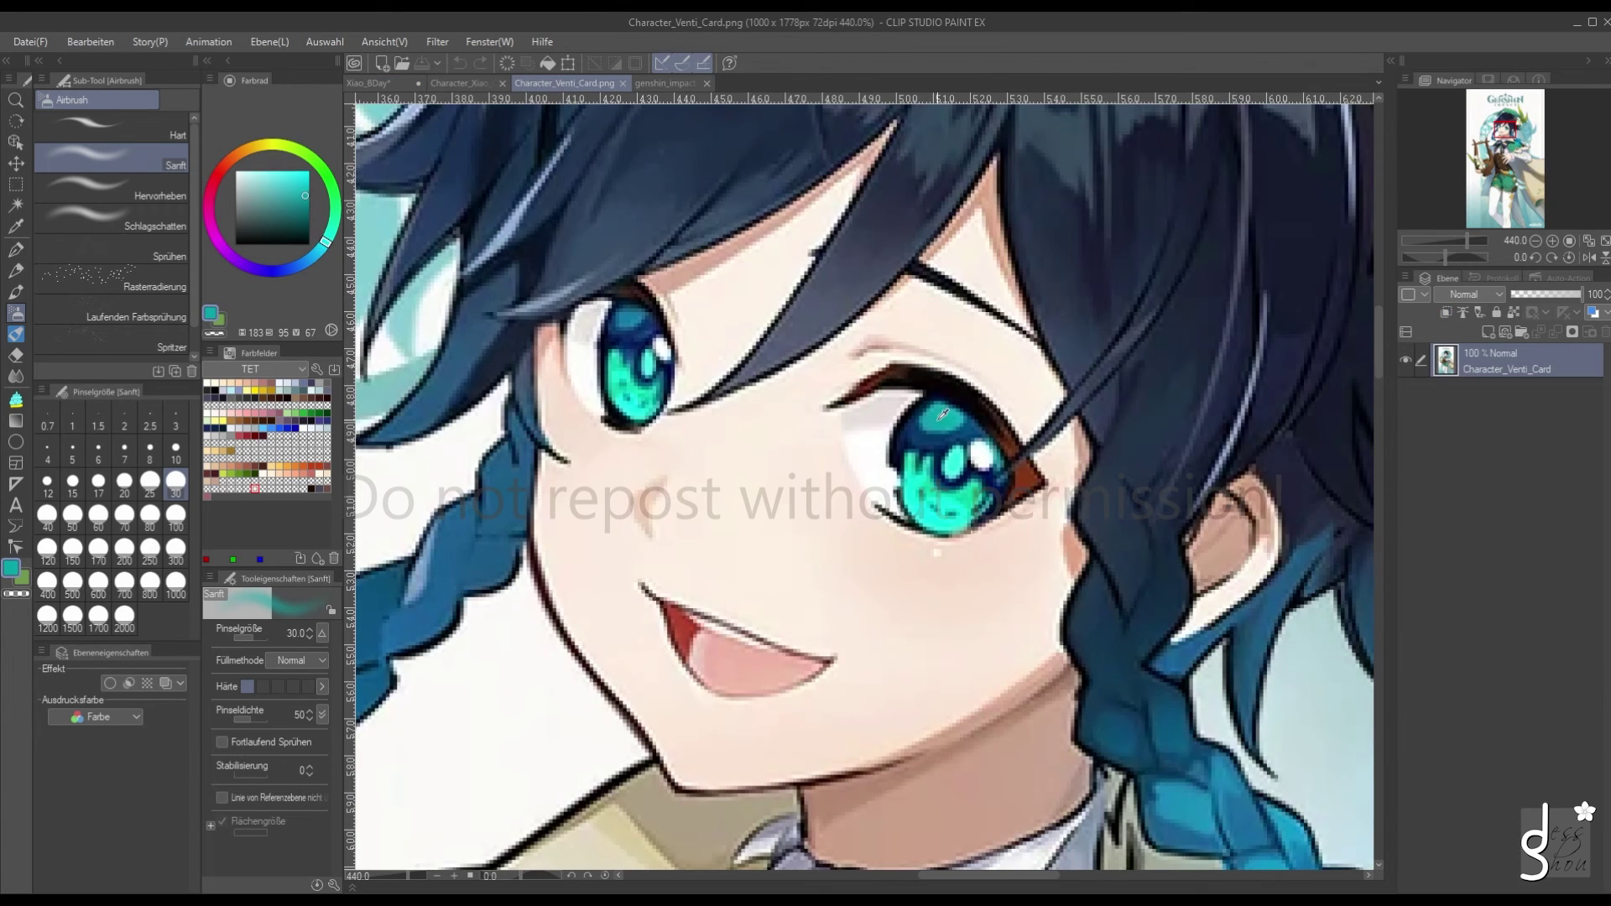
pyautogui.click(379, 84)
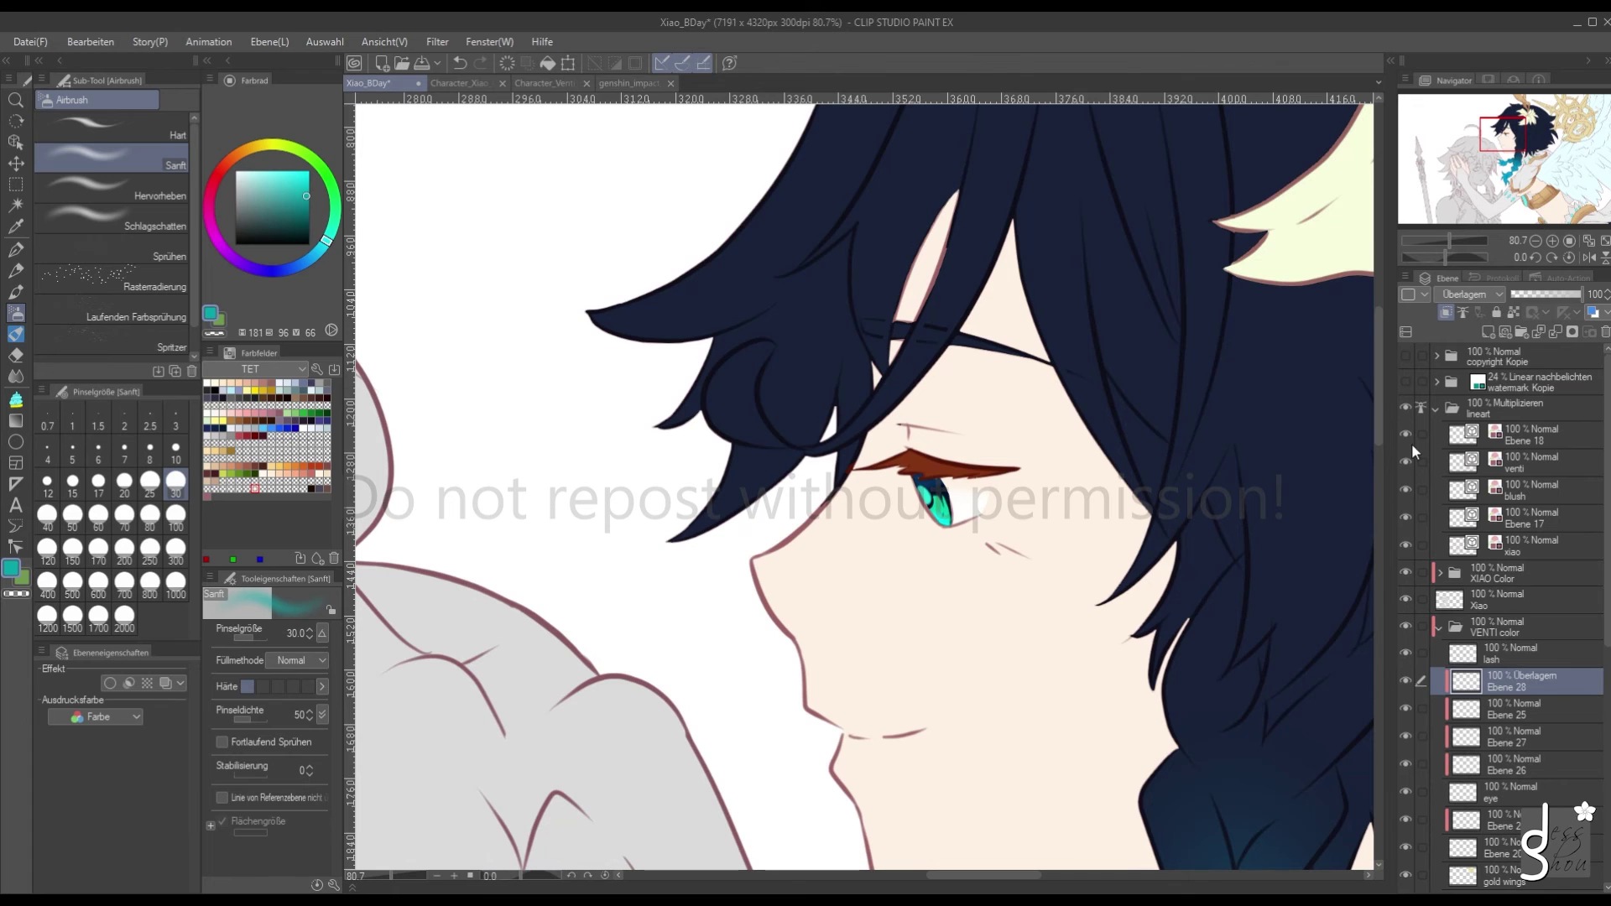
pyautogui.click(1488, 332)
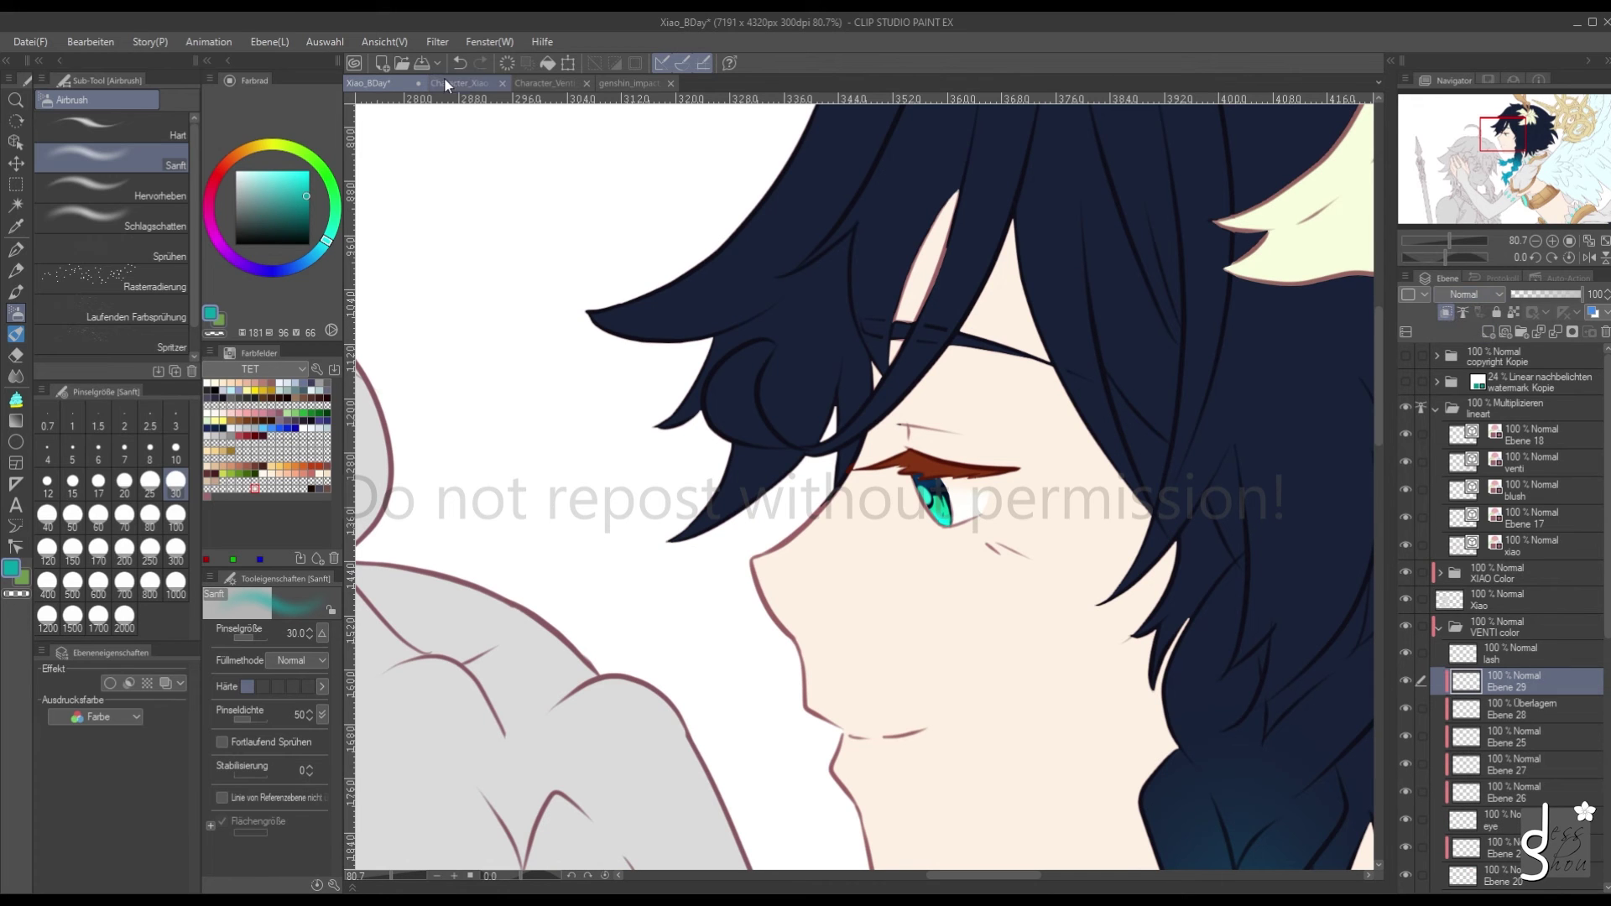
pyautogui.click(547, 82)
pyautogui.click(376, 82)
pyautogui.scroll(4, 917, 473)
pyautogui.scroll(2, 917, 473)
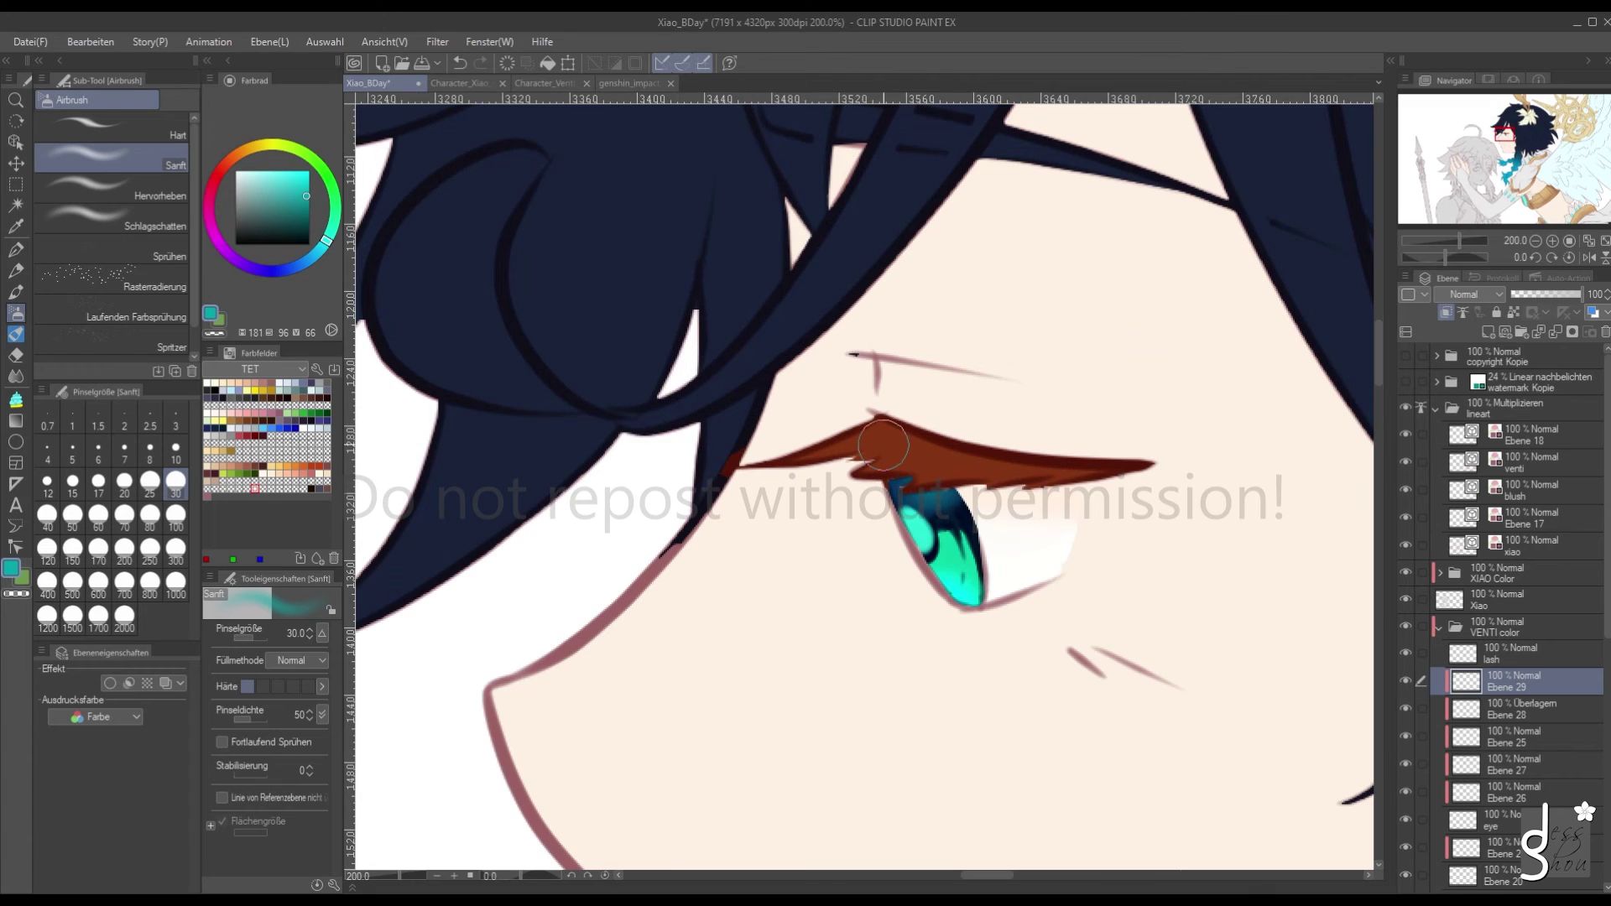
# Undo the airbrush mark and paint teal into the upper iris below the lash with the Paint Brush at size 30
pyautogui.click(457, 65)
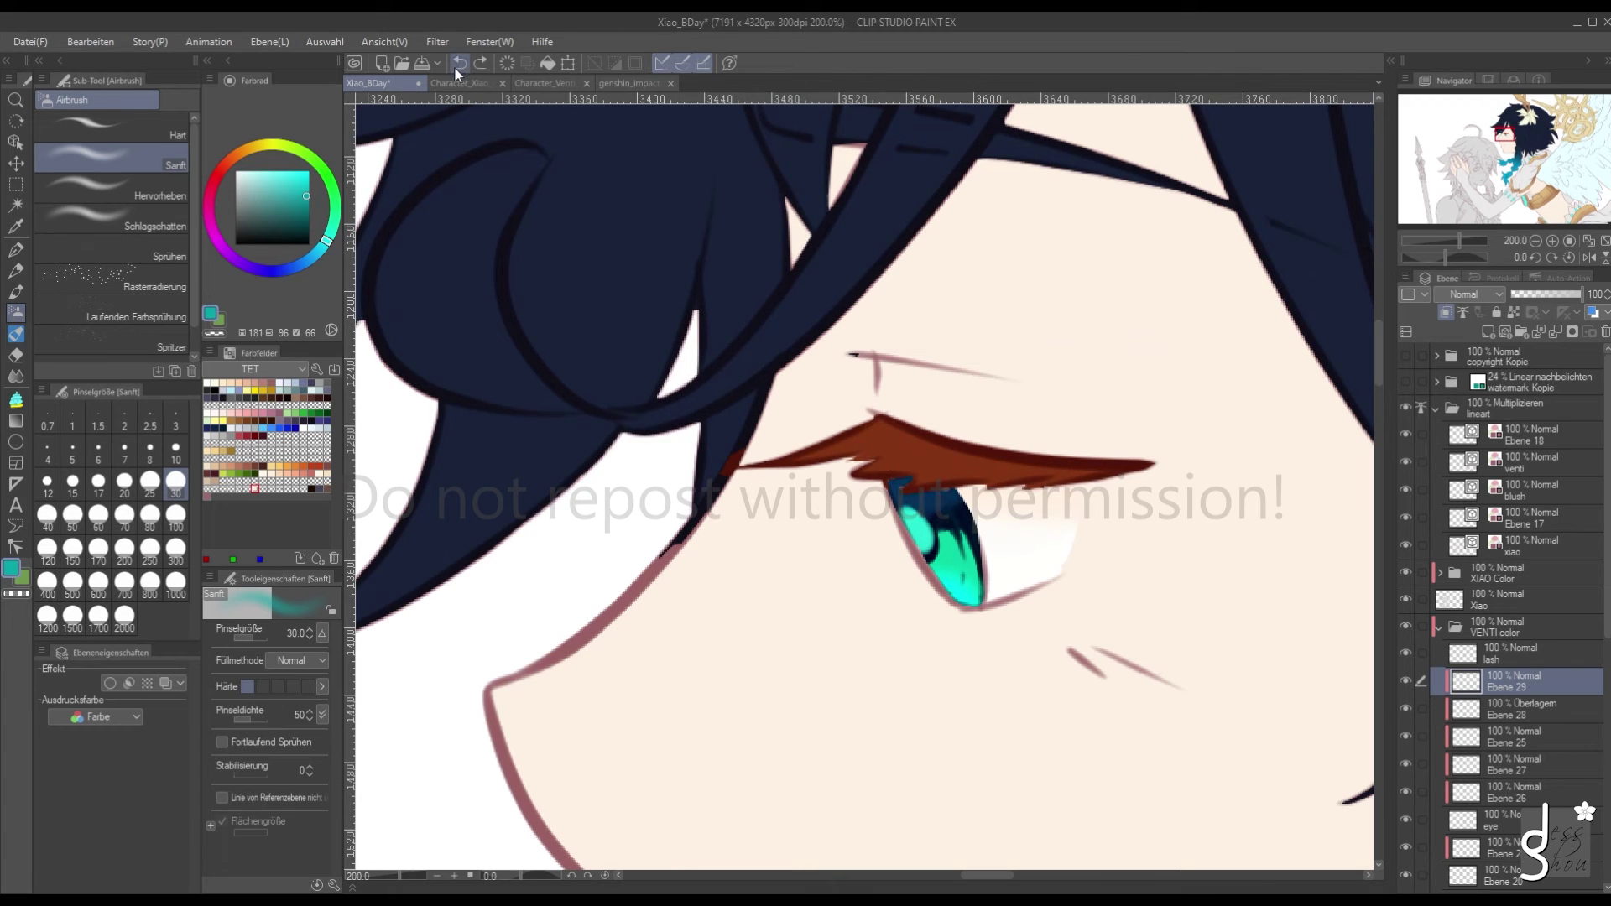
pyautogui.click(16, 334)
pyautogui.click(174, 480)
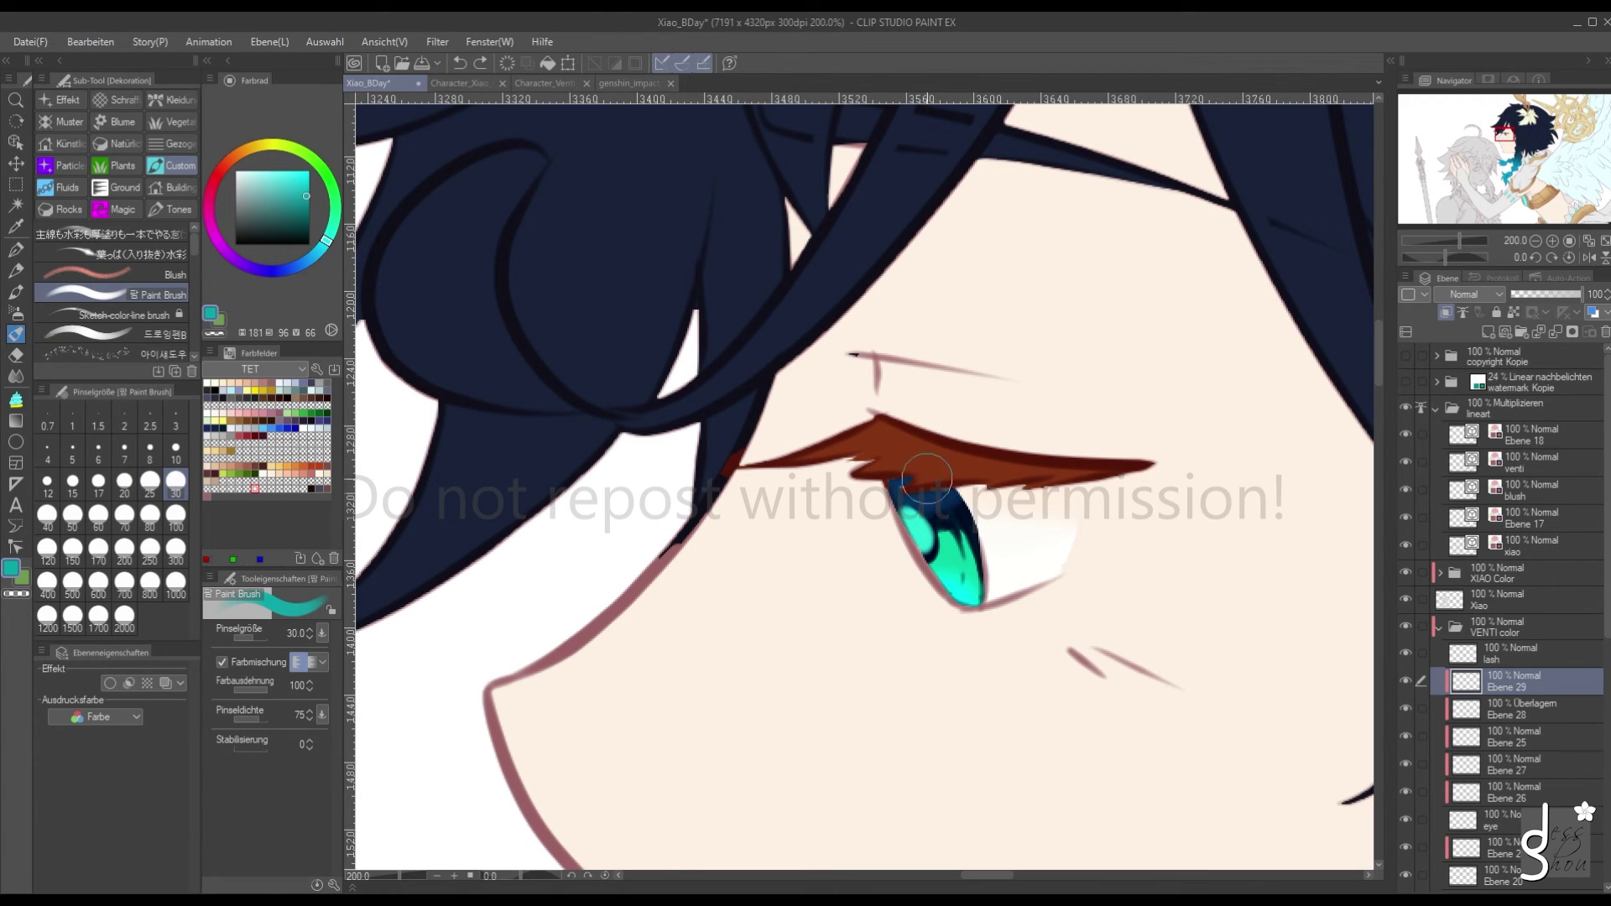
pyautogui.moveTo(921, 476); pyautogui.dragTo(940, 491)
pyautogui.scroll(-4, 713, 369)
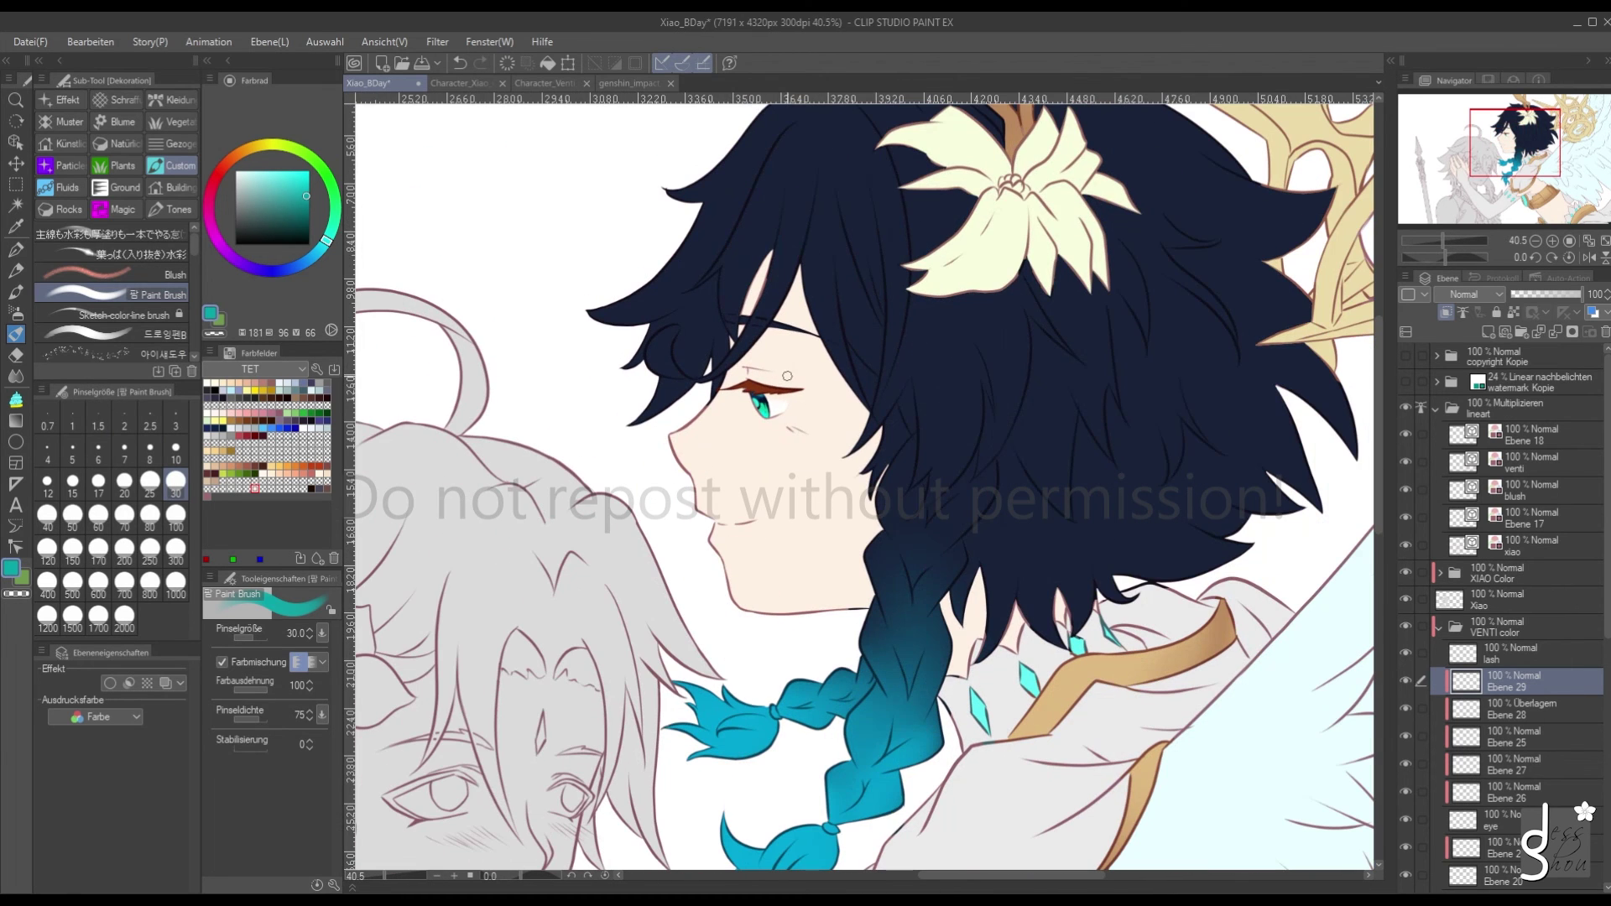
pyautogui.scroll(2, 711, 396)
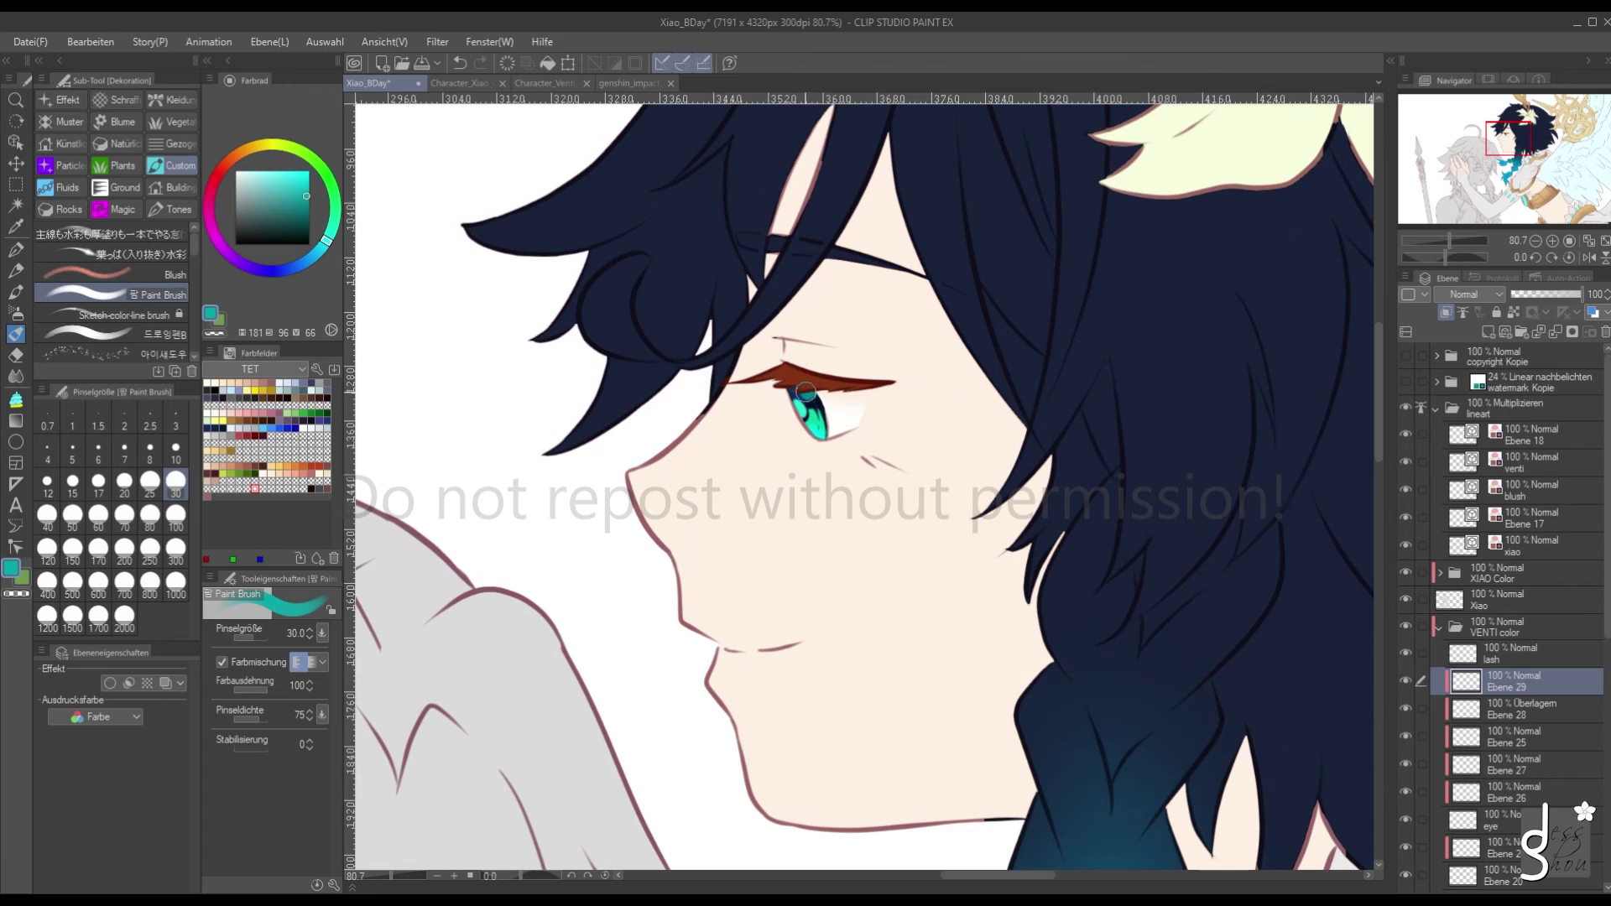
pyautogui.scroll(-3, 744, 386)
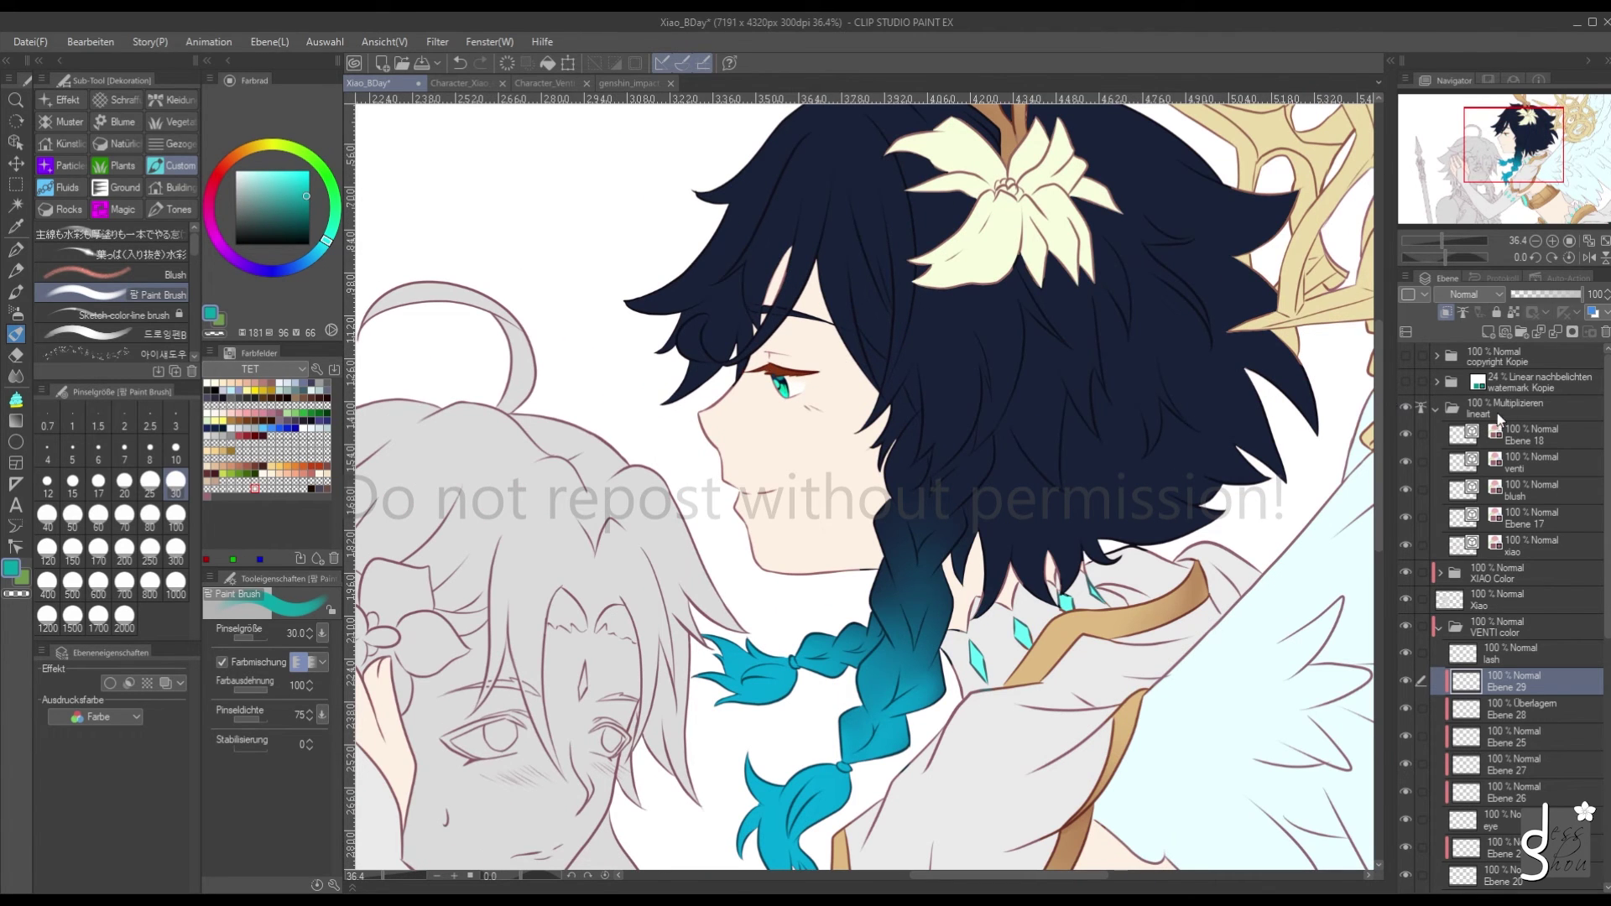
# Create a layer named shine above the lineart folder and switch to the G-Pen at size 30 with white
pyautogui.click(1523, 402)
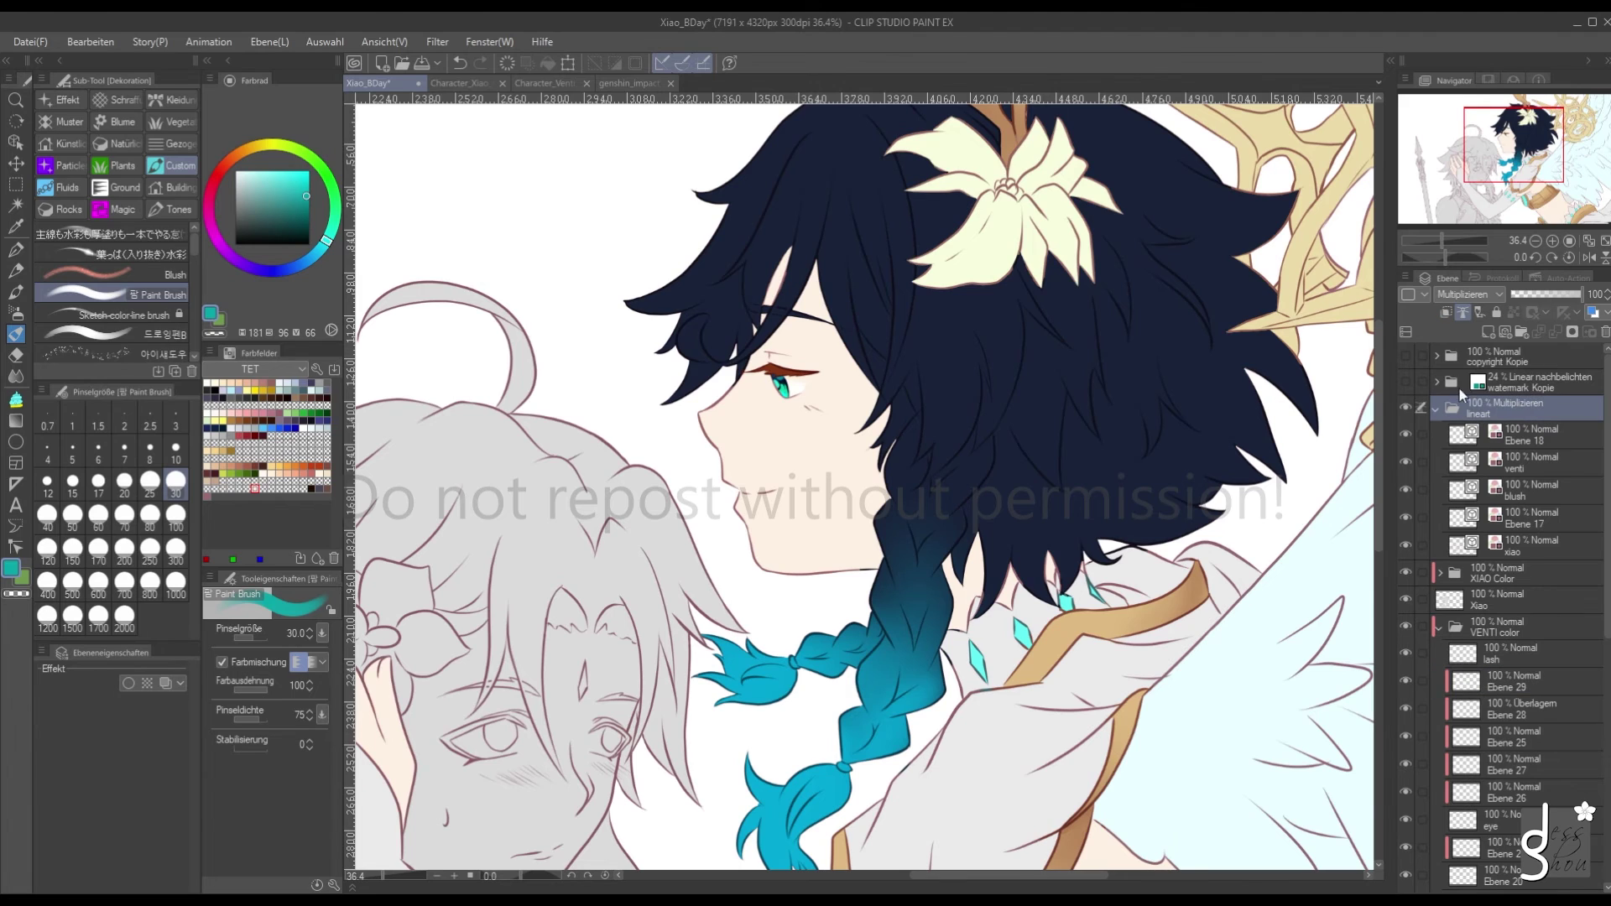
pyautogui.click(1487, 332)
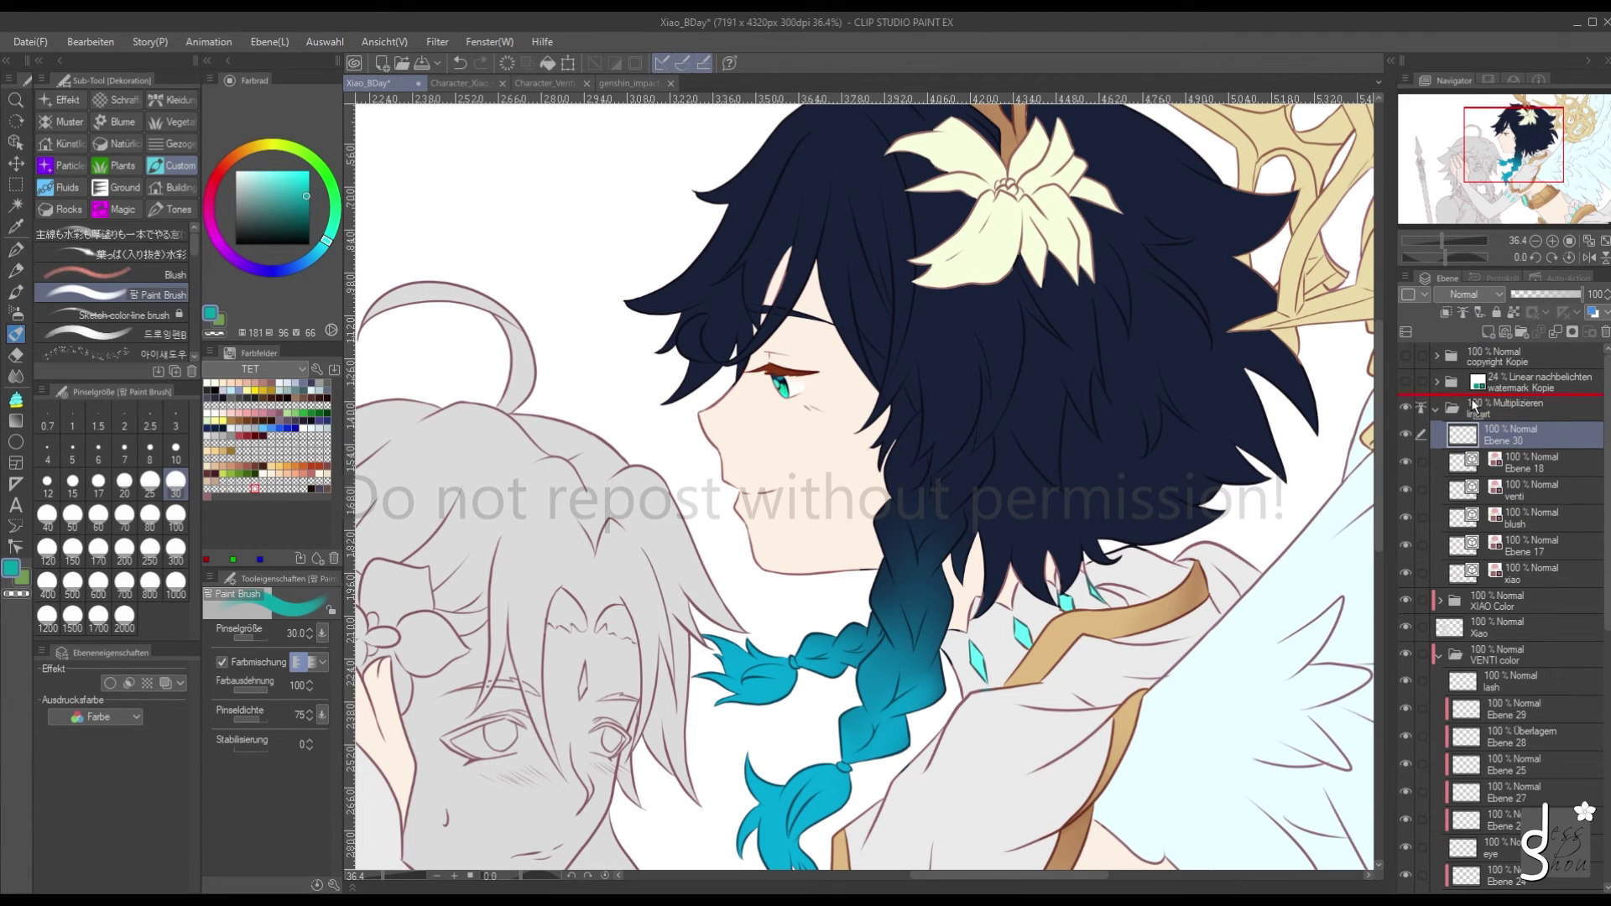
pyautogui.moveTo(1474, 407); pyautogui.dragTo(1473, 406)
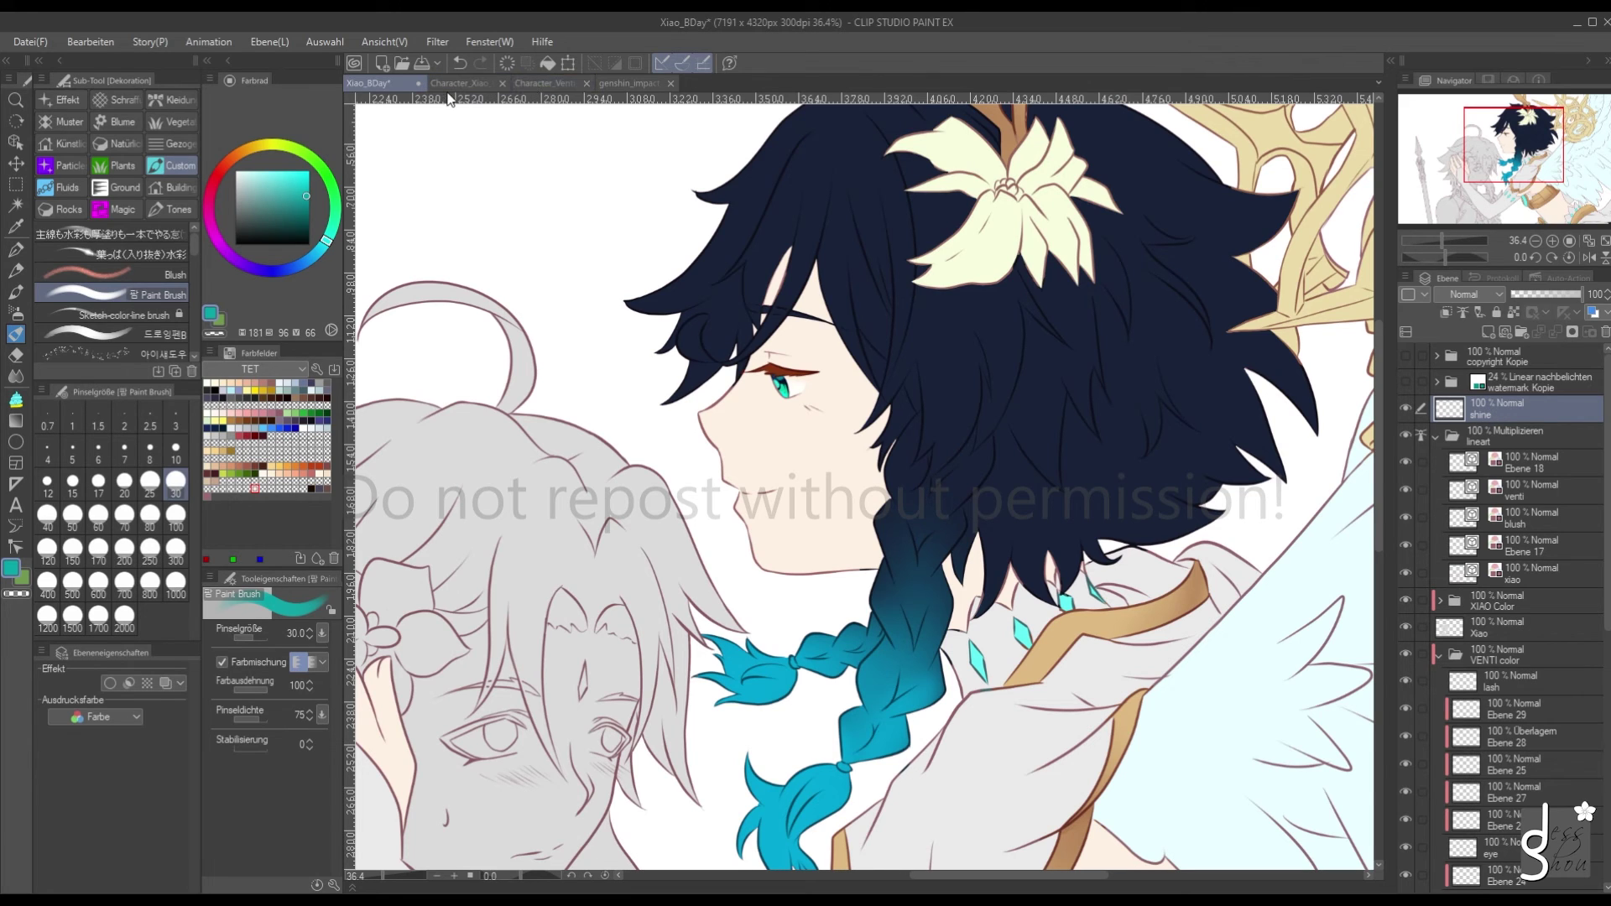
pyautogui.press('x')
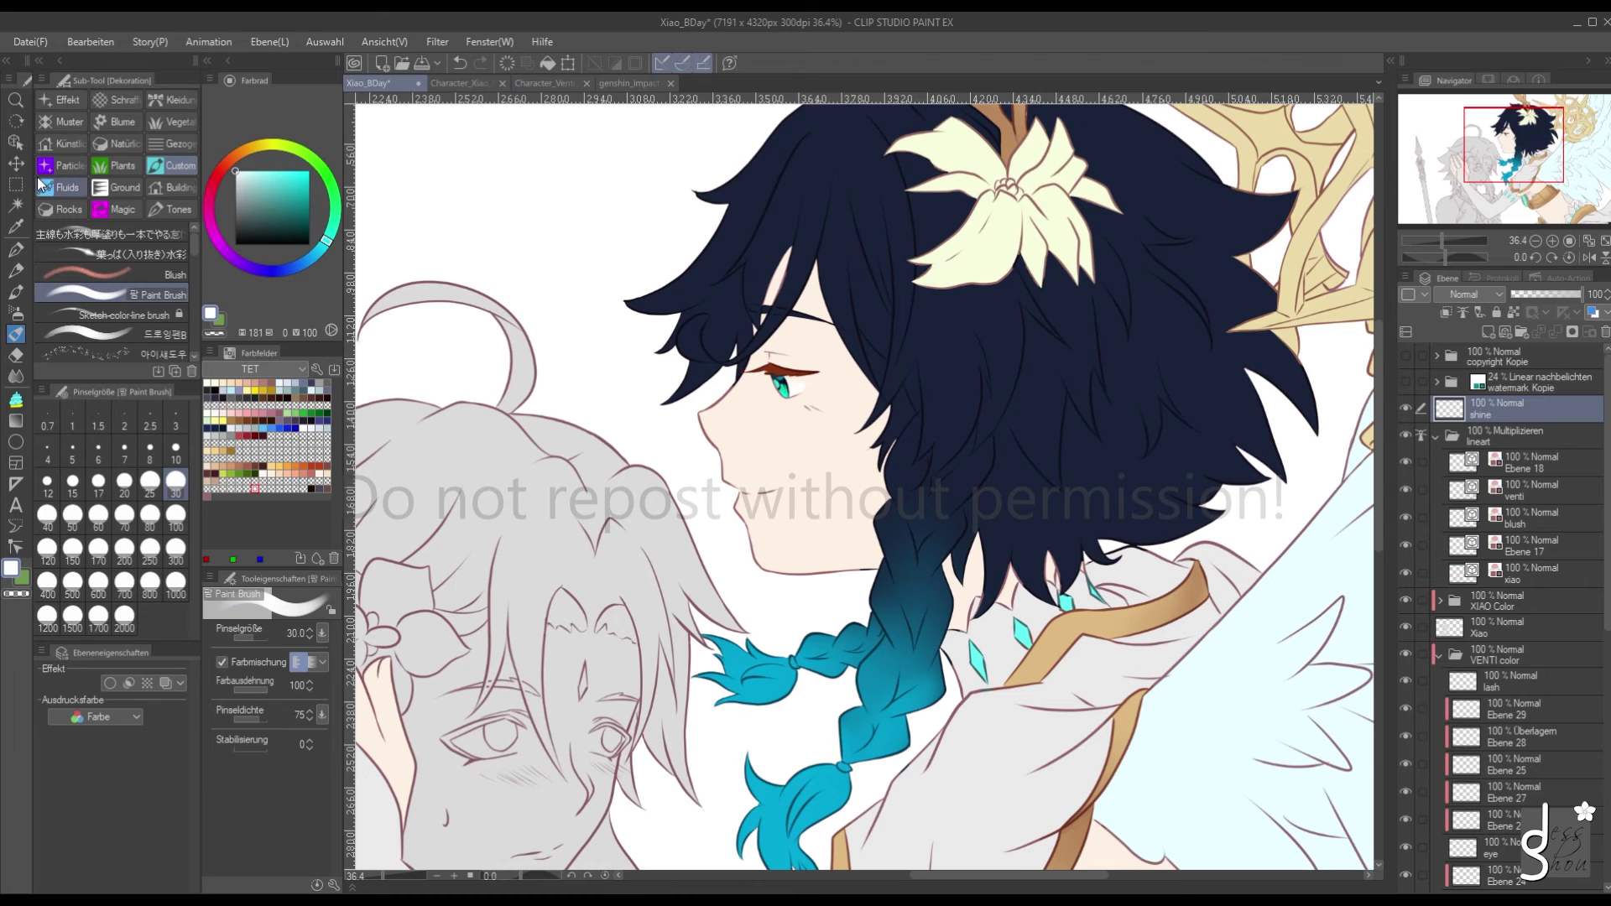
pyautogui.click(15, 249)
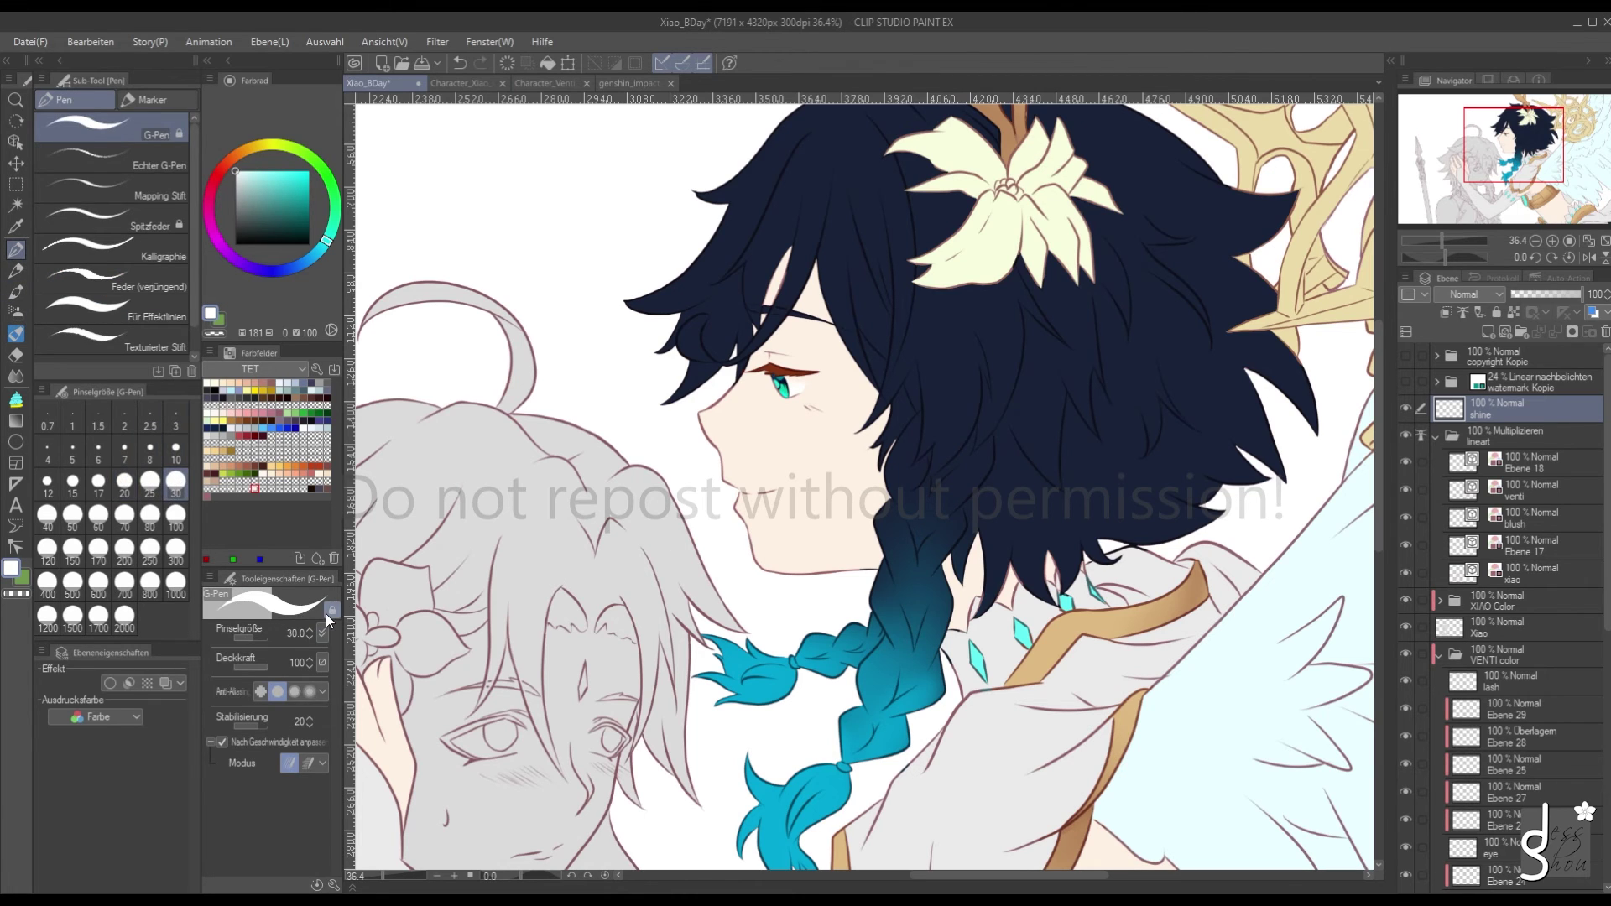
# Consult the Character_Venti_Card reference and paint a white shine spot on Venti's upper iris just below the lash with the G-Pen
pyautogui.scroll(8, 726, 402)
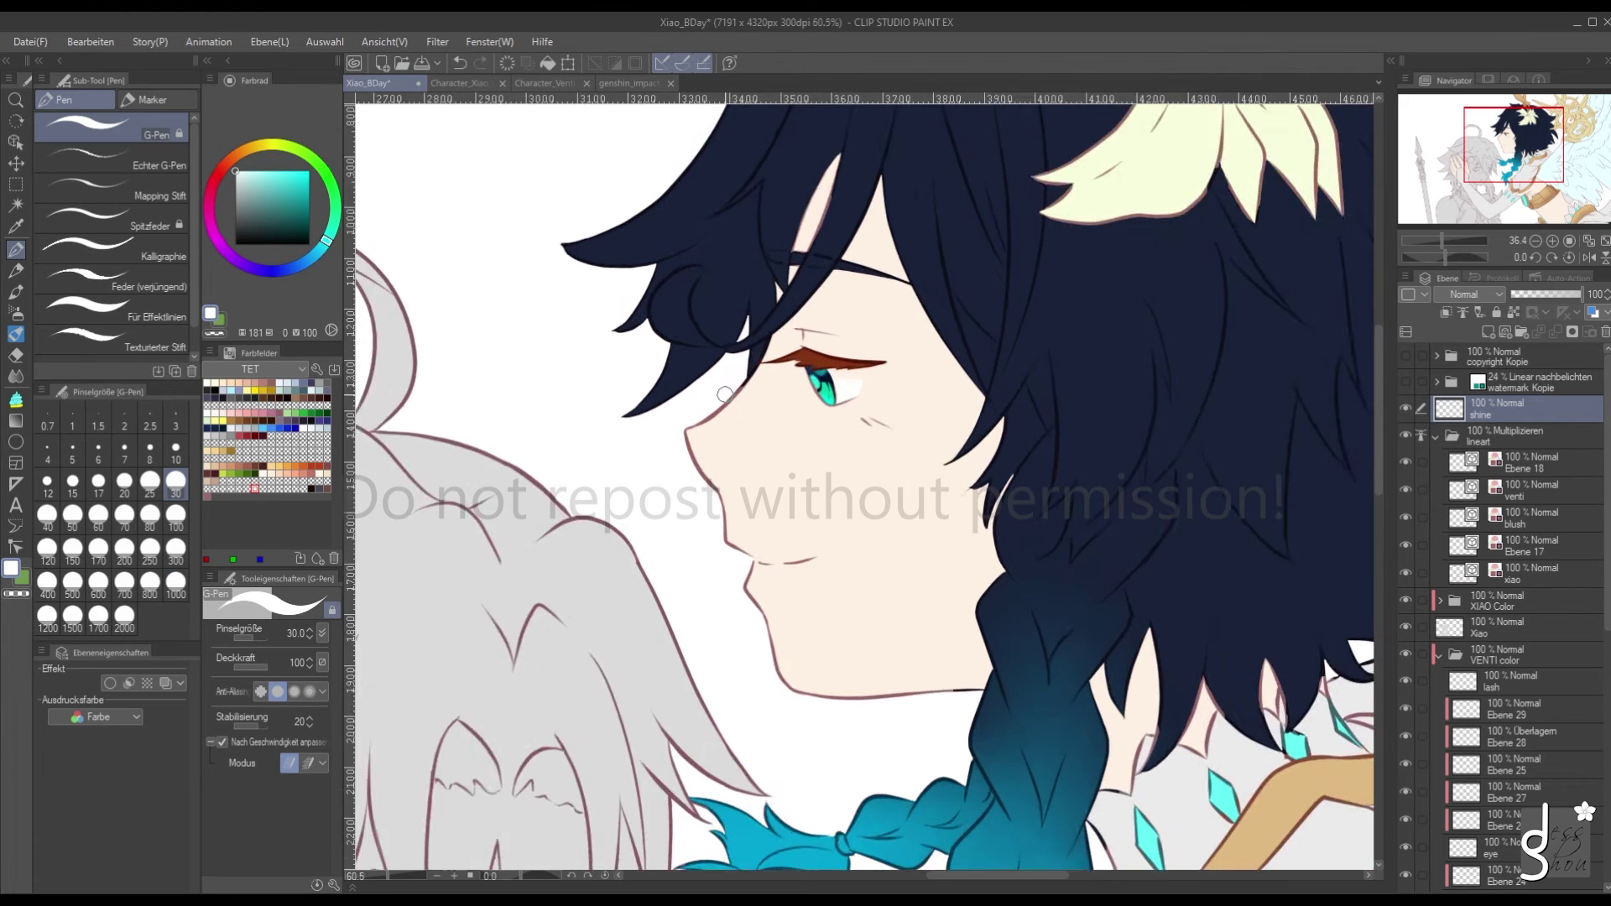
pyautogui.click(510, 80)
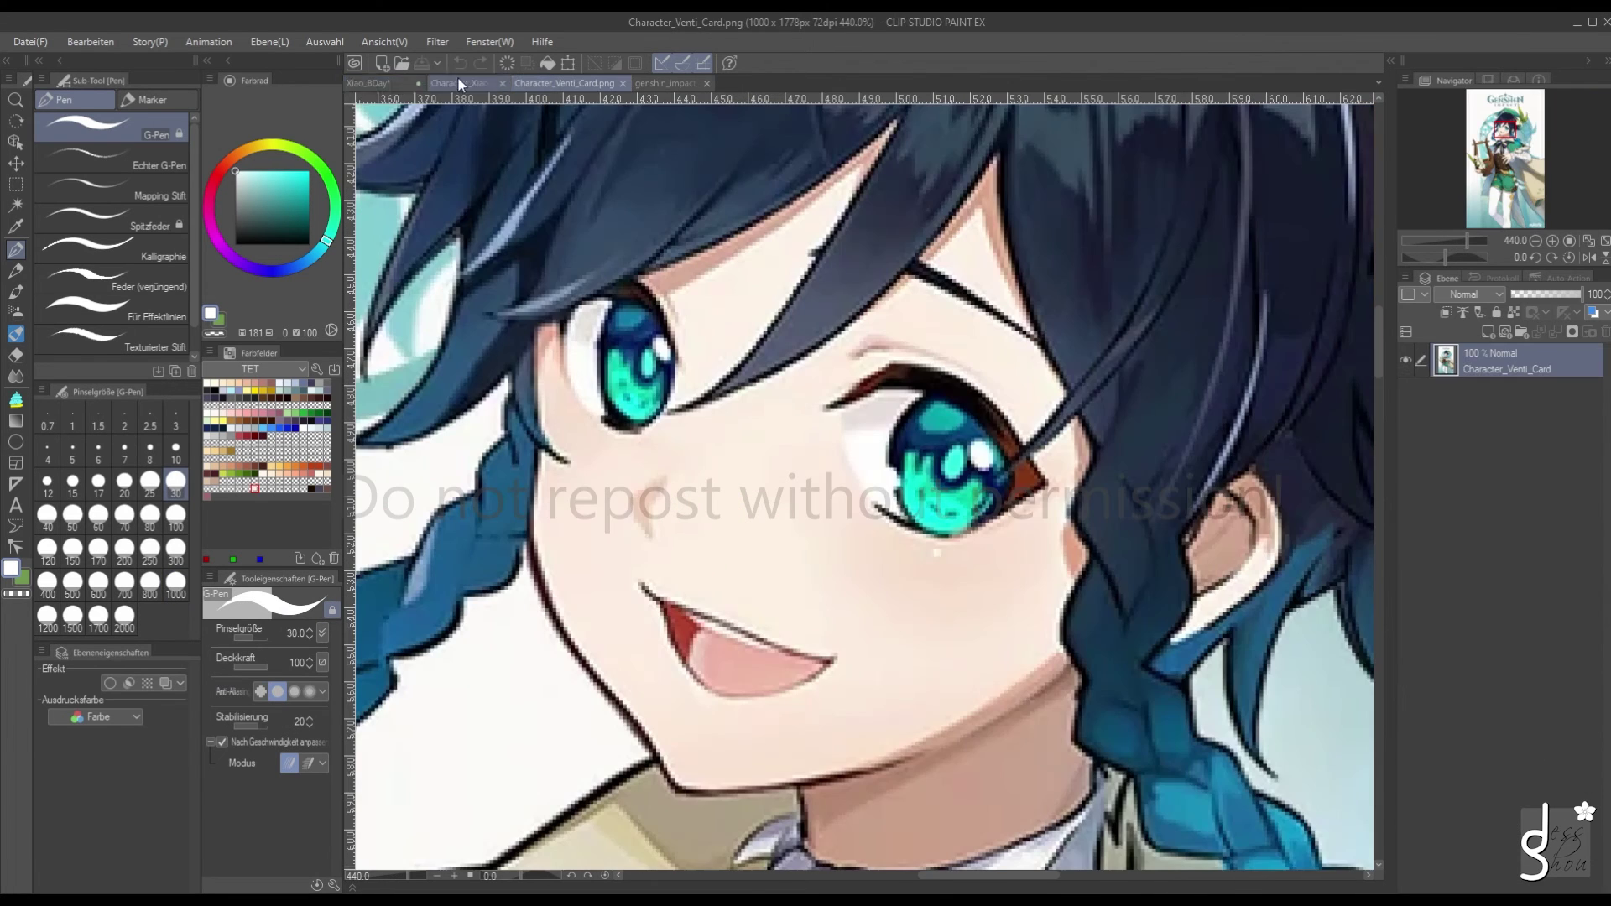
pyautogui.click(375, 84)
pyautogui.scroll(2, 934, 327)
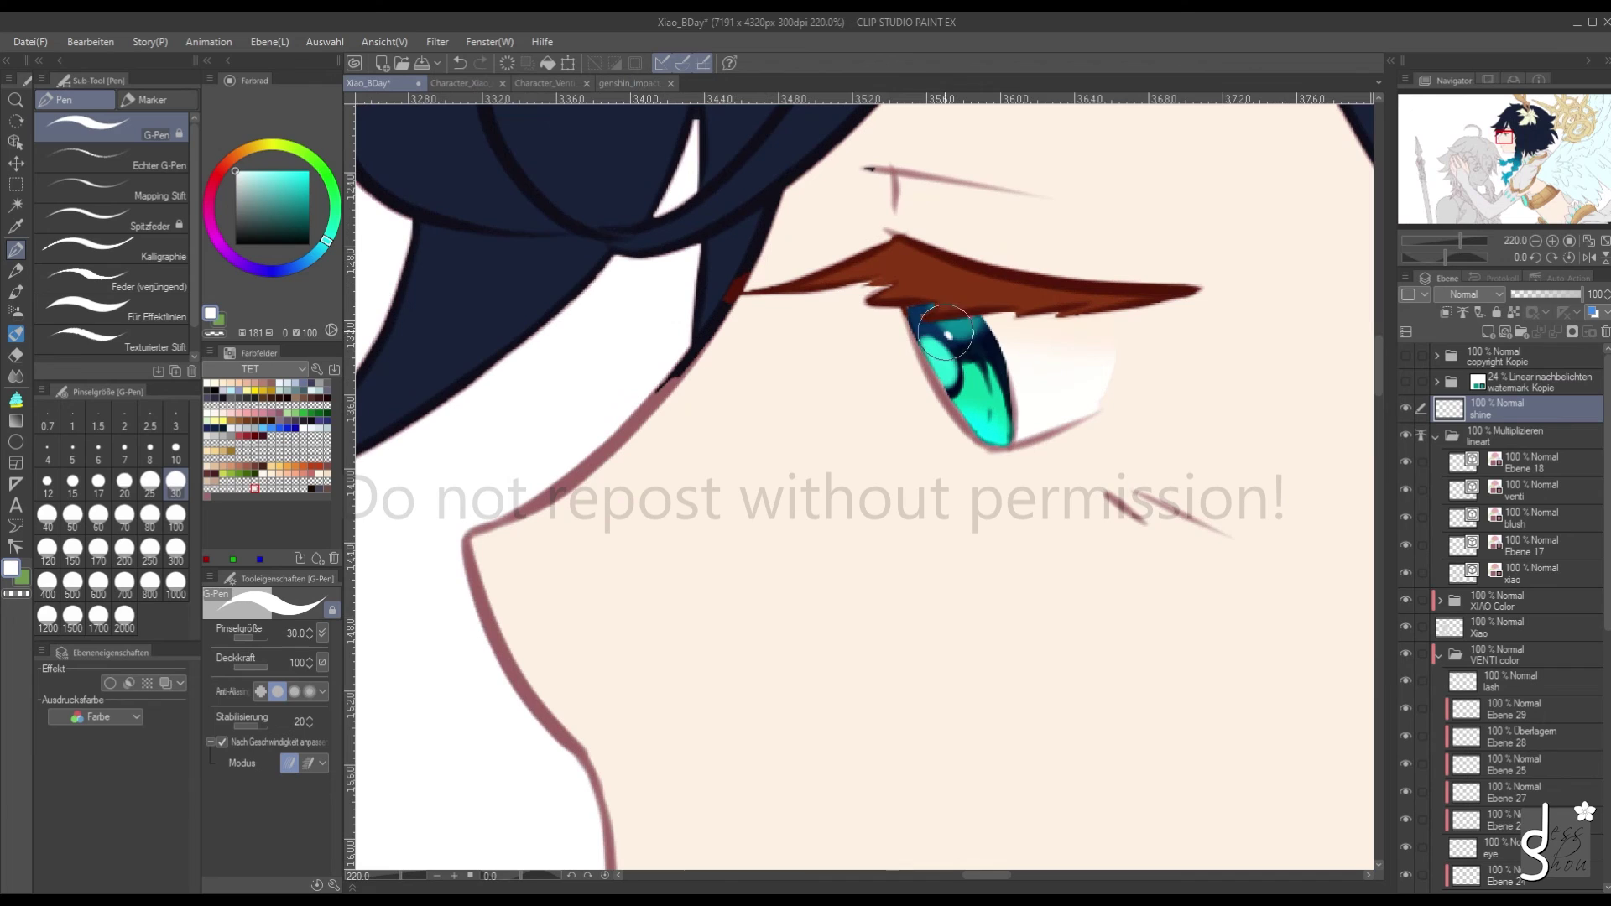
pyautogui.click(947, 336)
pyautogui.click(919, 329)
pyautogui.hotkey('ctrl', 'z')
pyautogui.scroll(-9, 933, 316)
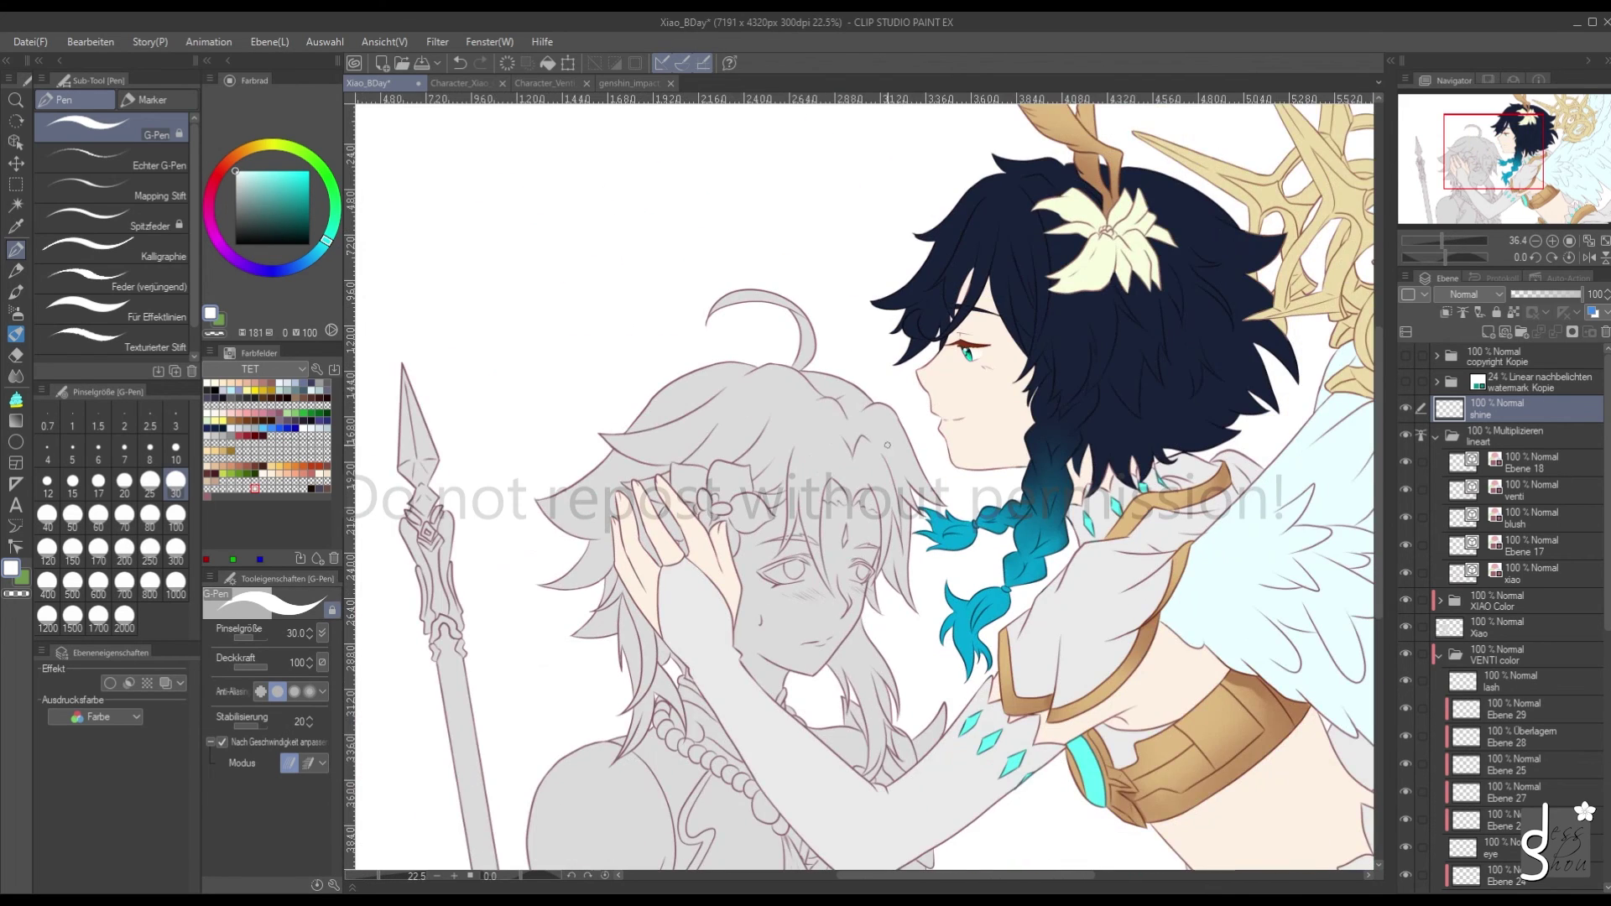
pyautogui.scroll(9, 926, 369)
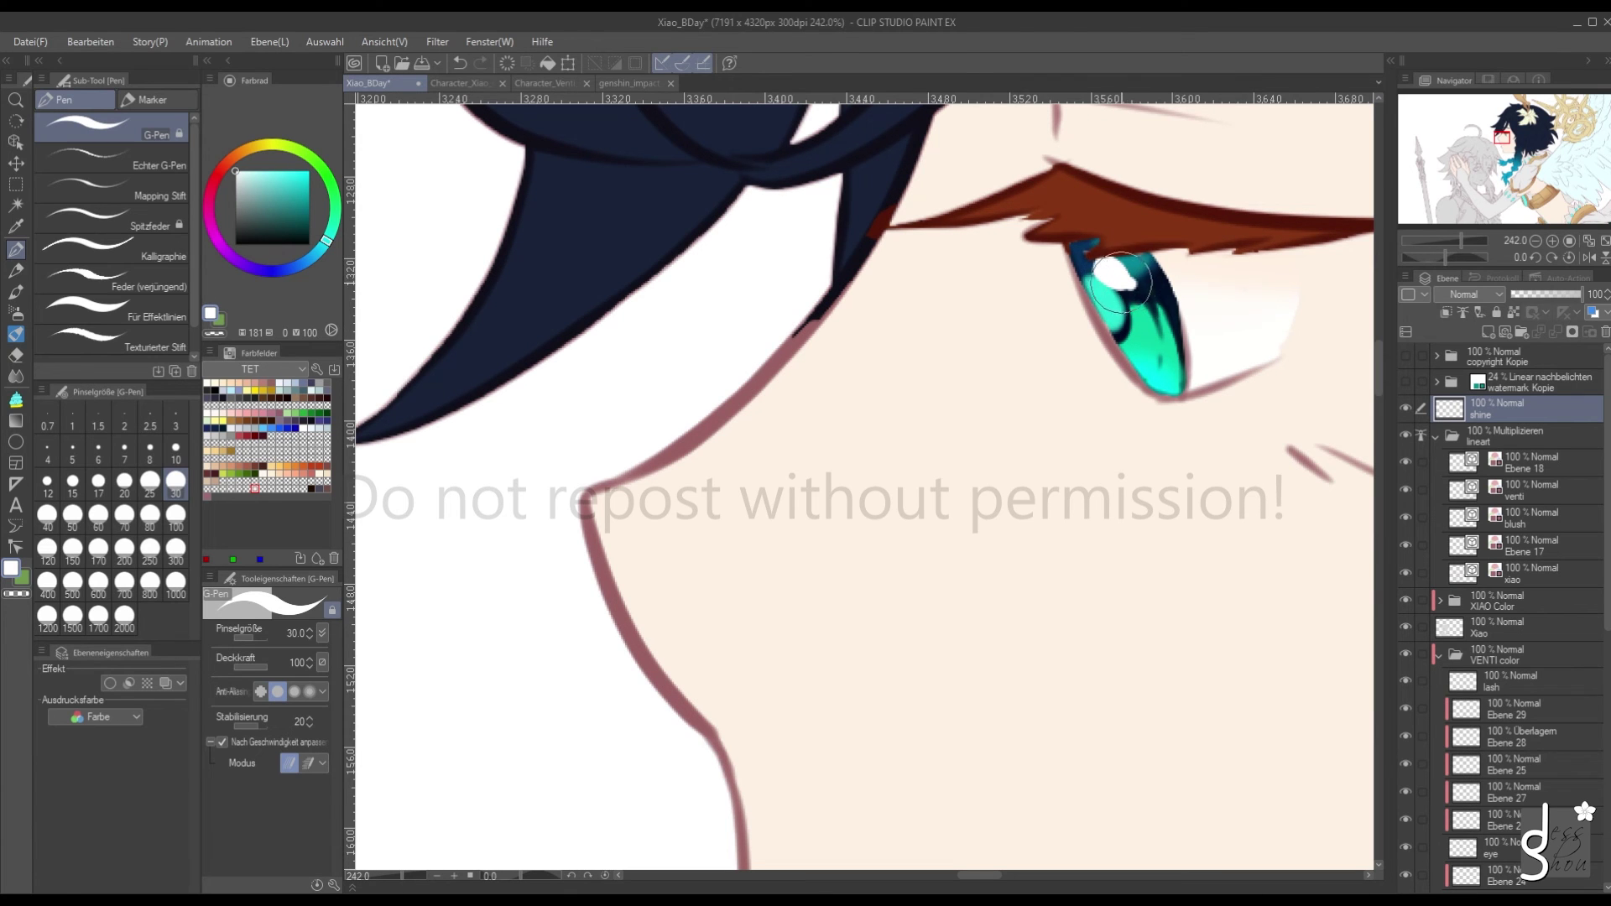
pyautogui.scroll(-4, 1100, 256)
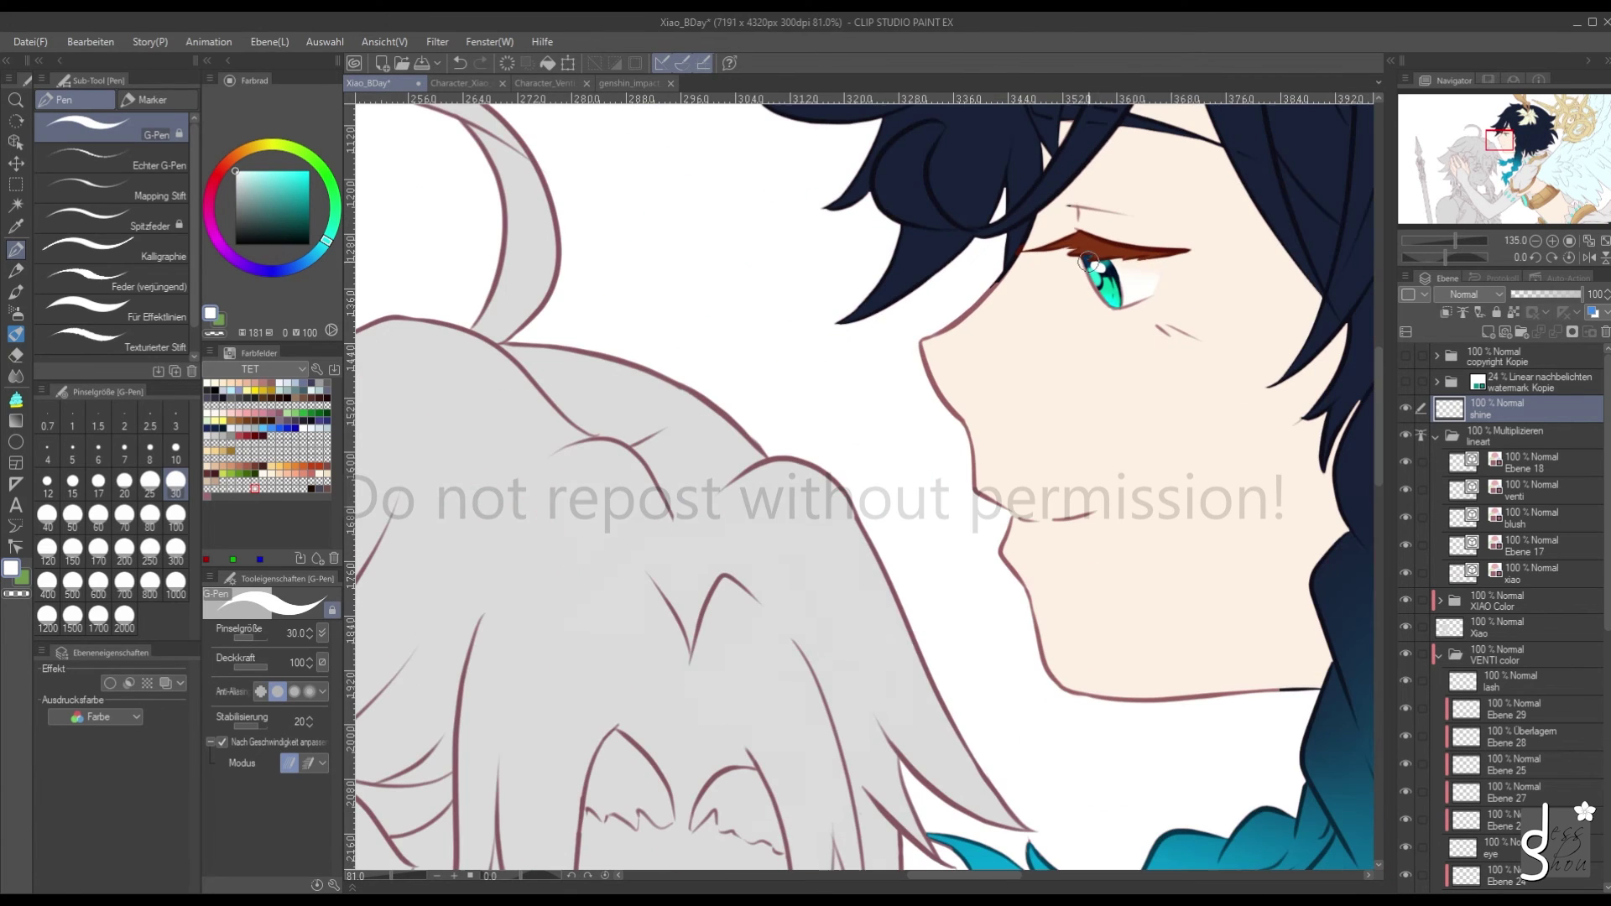
pyautogui.scroll(3, 1099, 269)
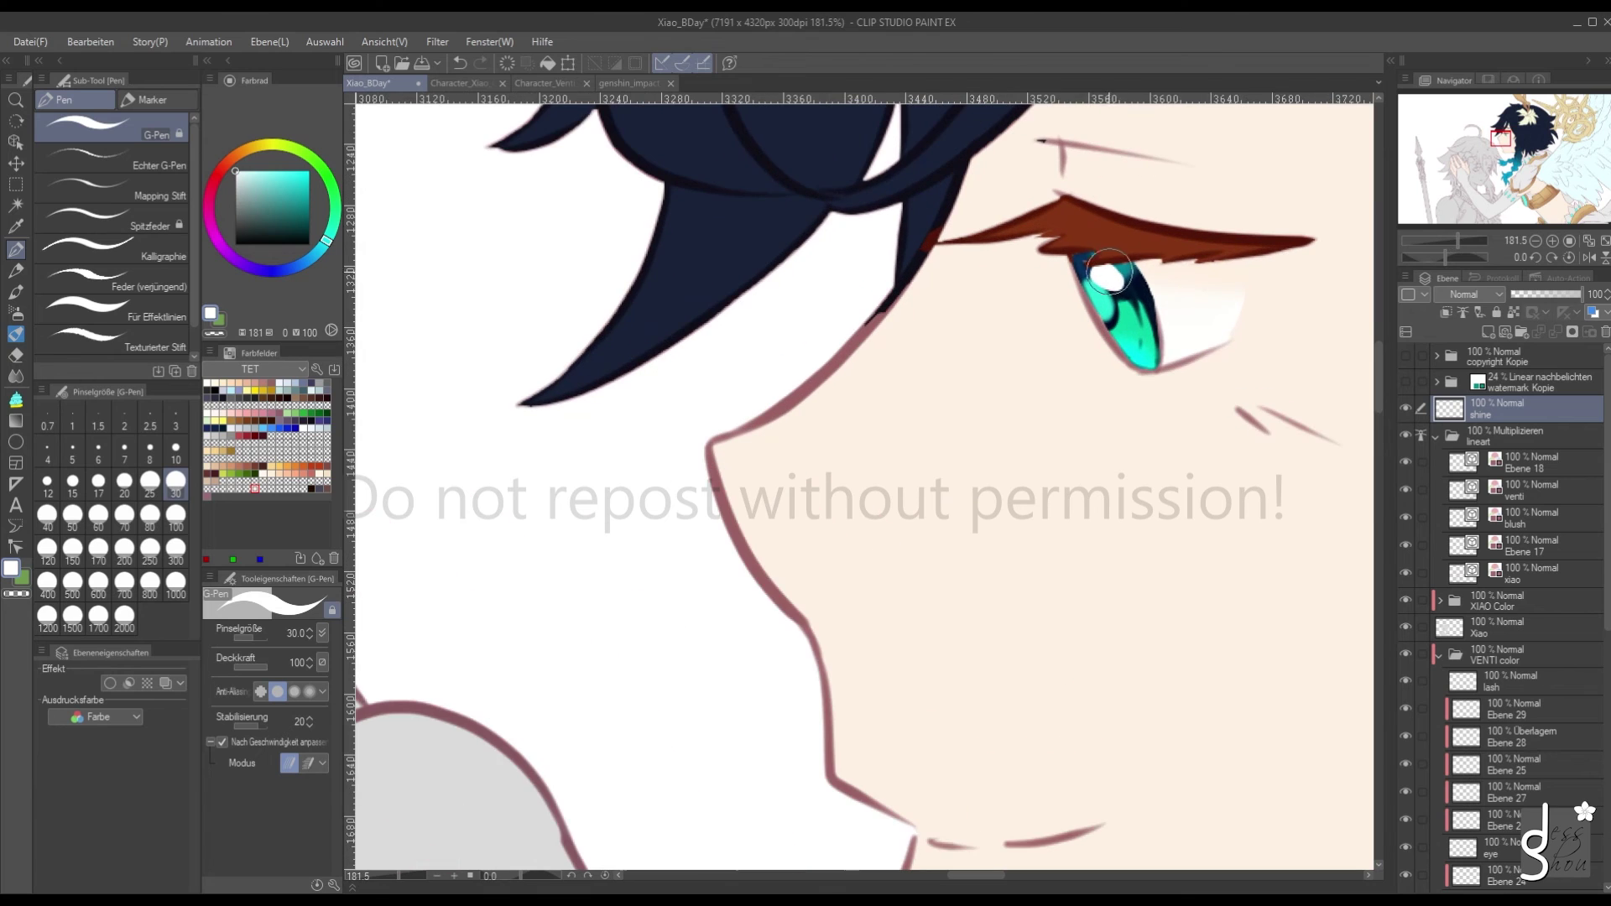
pyautogui.scroll(-3, 1106, 273)
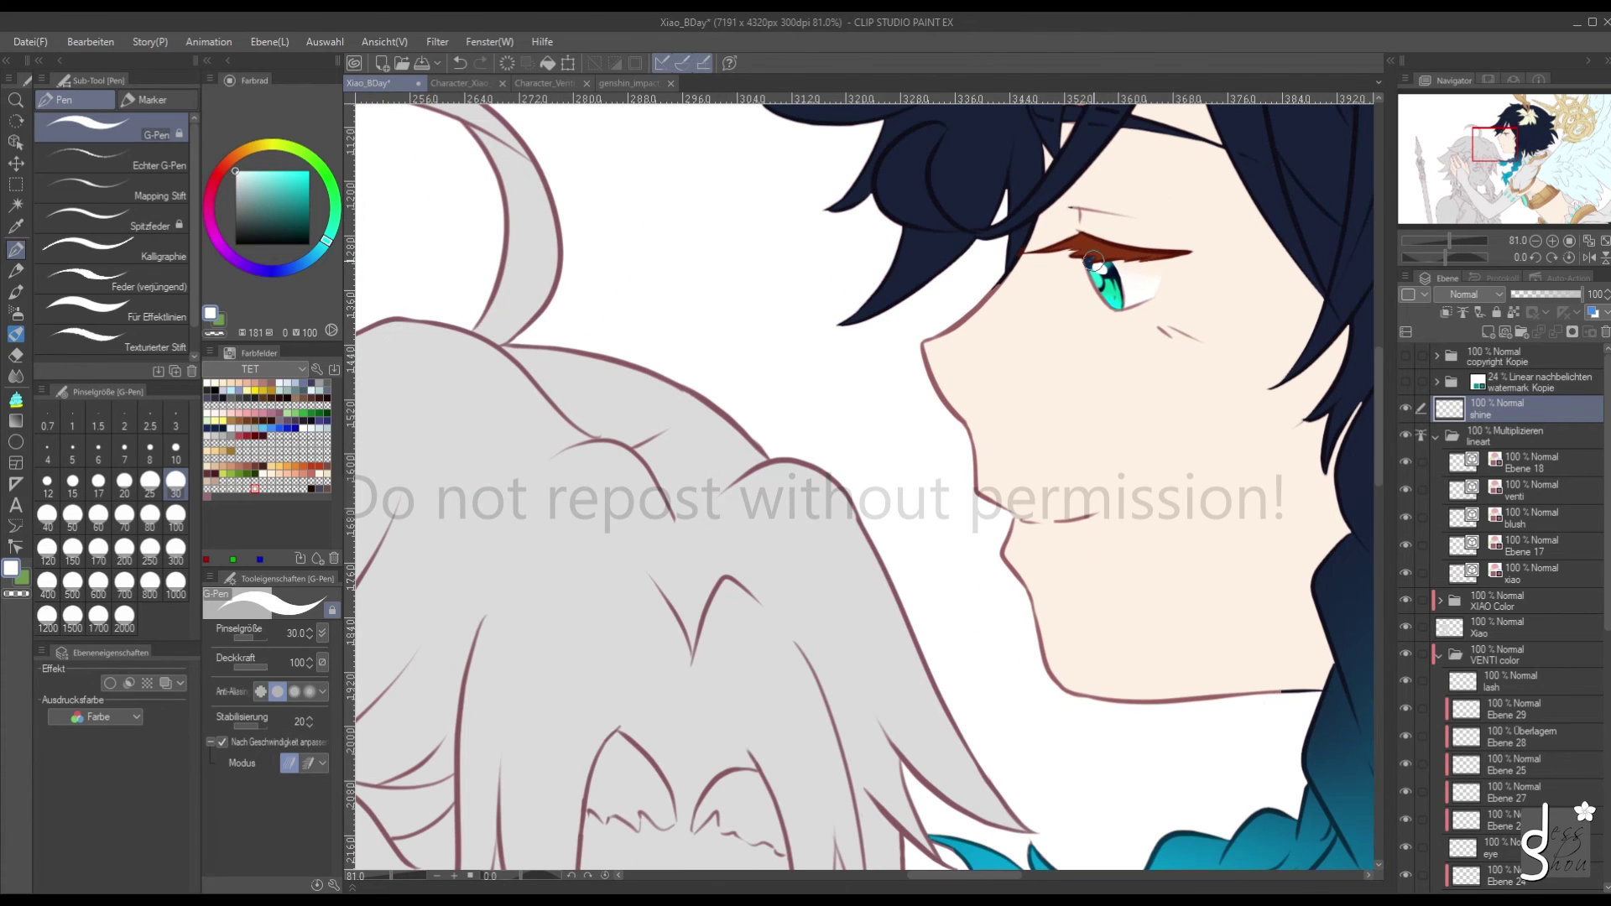
# Place the shine layer directly beneath the lash layer in the VENTI color folder and clip it to the eye
pyautogui.moveTo(1482, 547); pyautogui.dragTo(1473, 678)
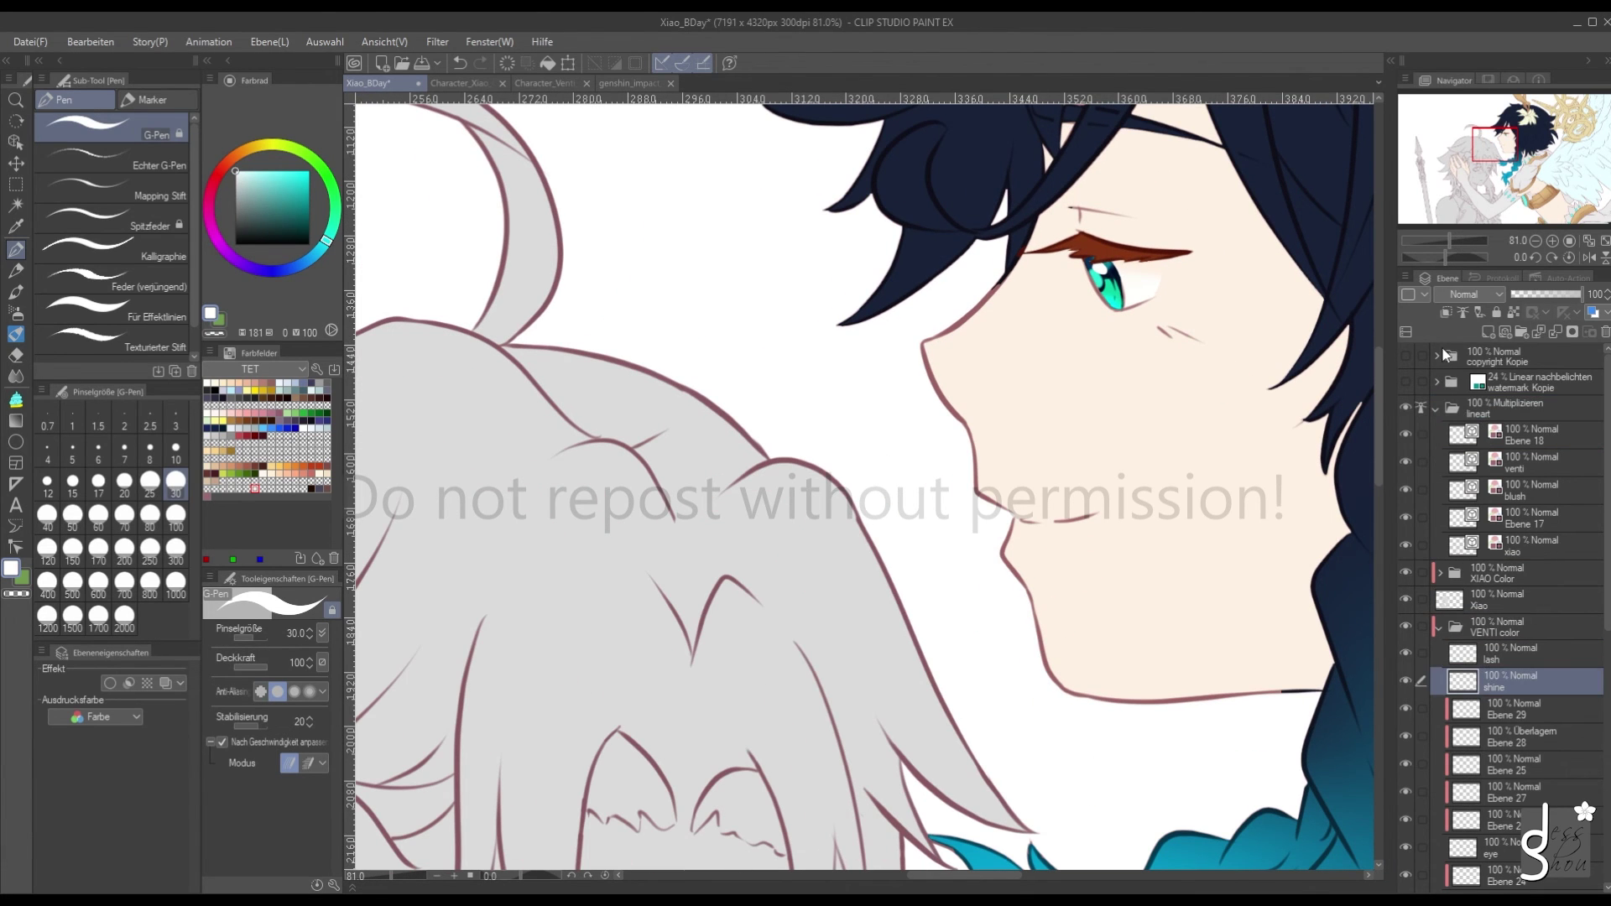
pyautogui.click(1449, 313)
pyautogui.scroll(-5, 1044, 395)
pyautogui.scroll(4, 1128, 391)
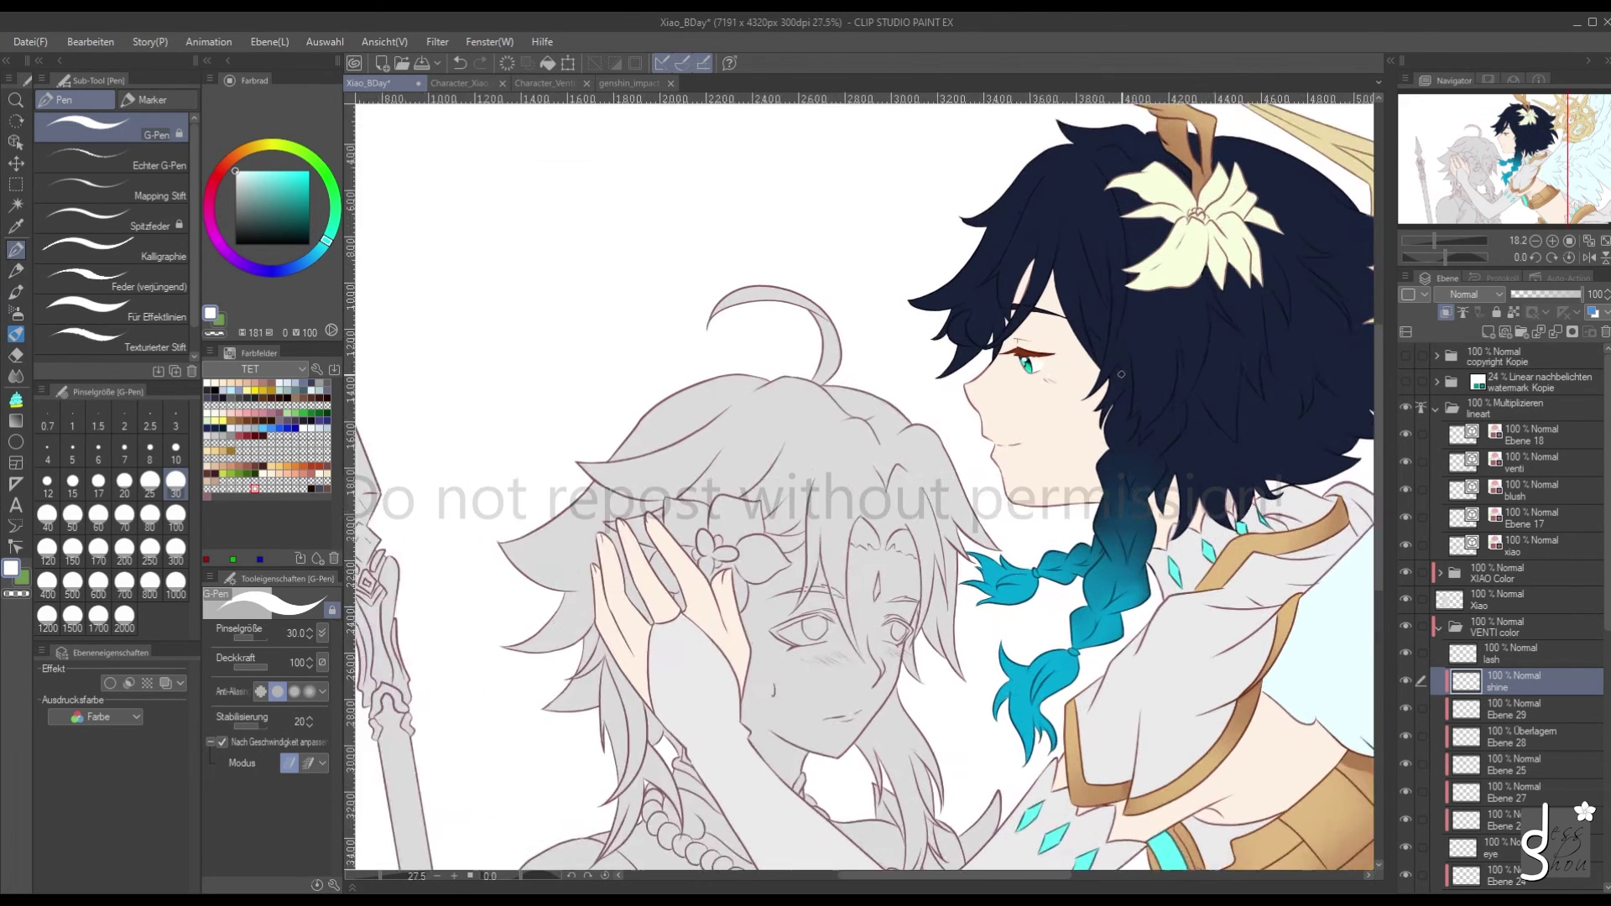
pyautogui.click(1490, 411)
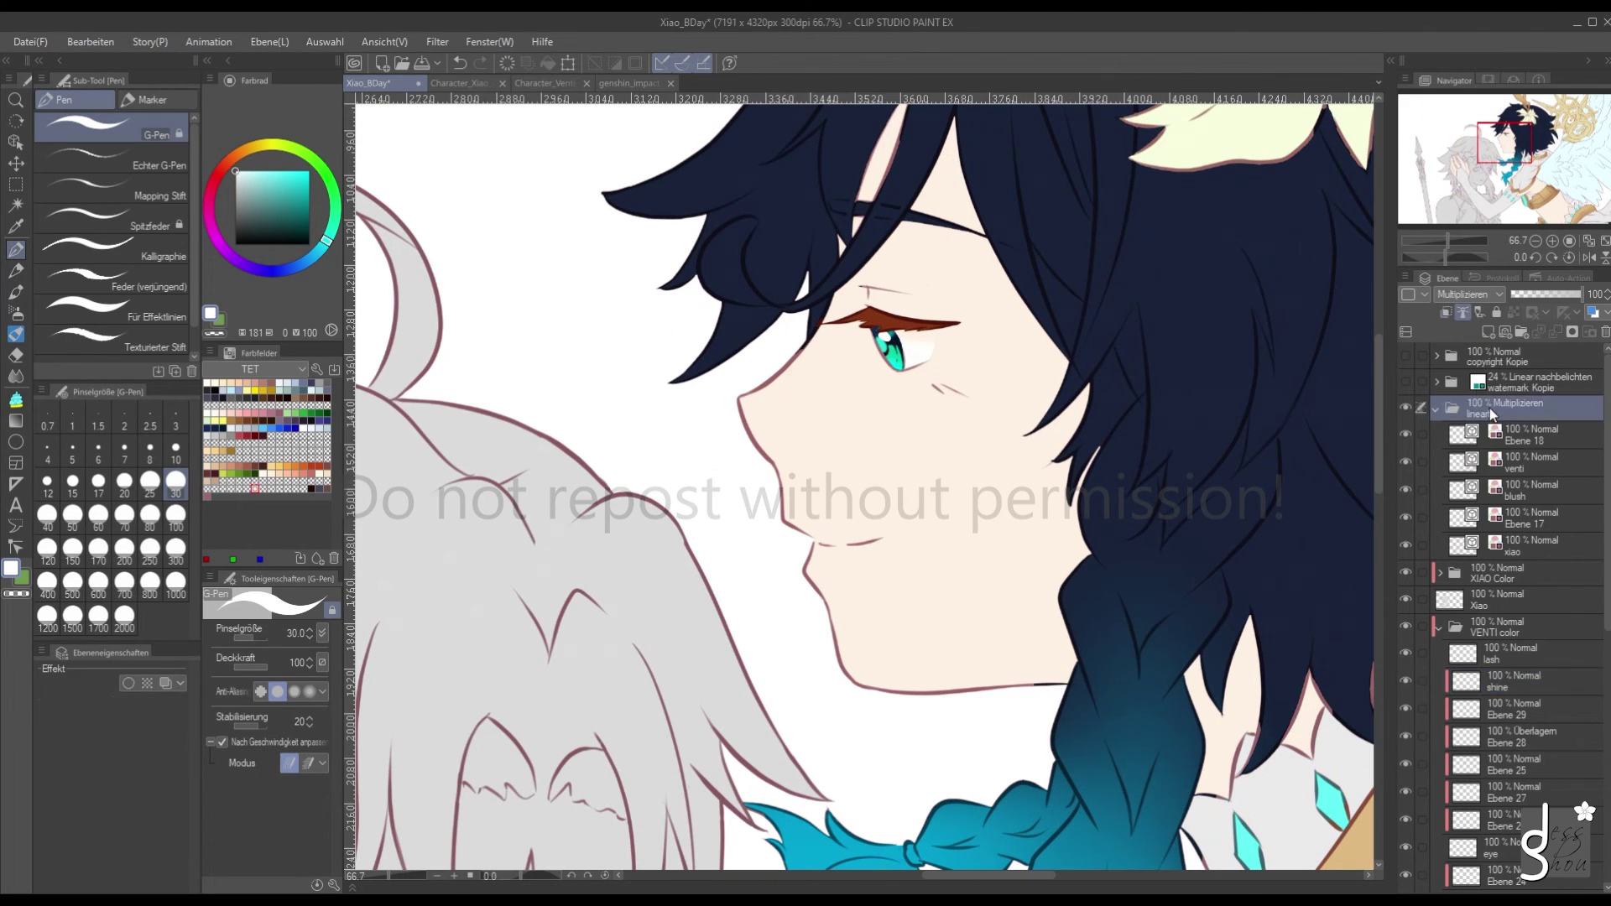
pyautogui.click(1487, 385)
pyautogui.click(1487, 331)
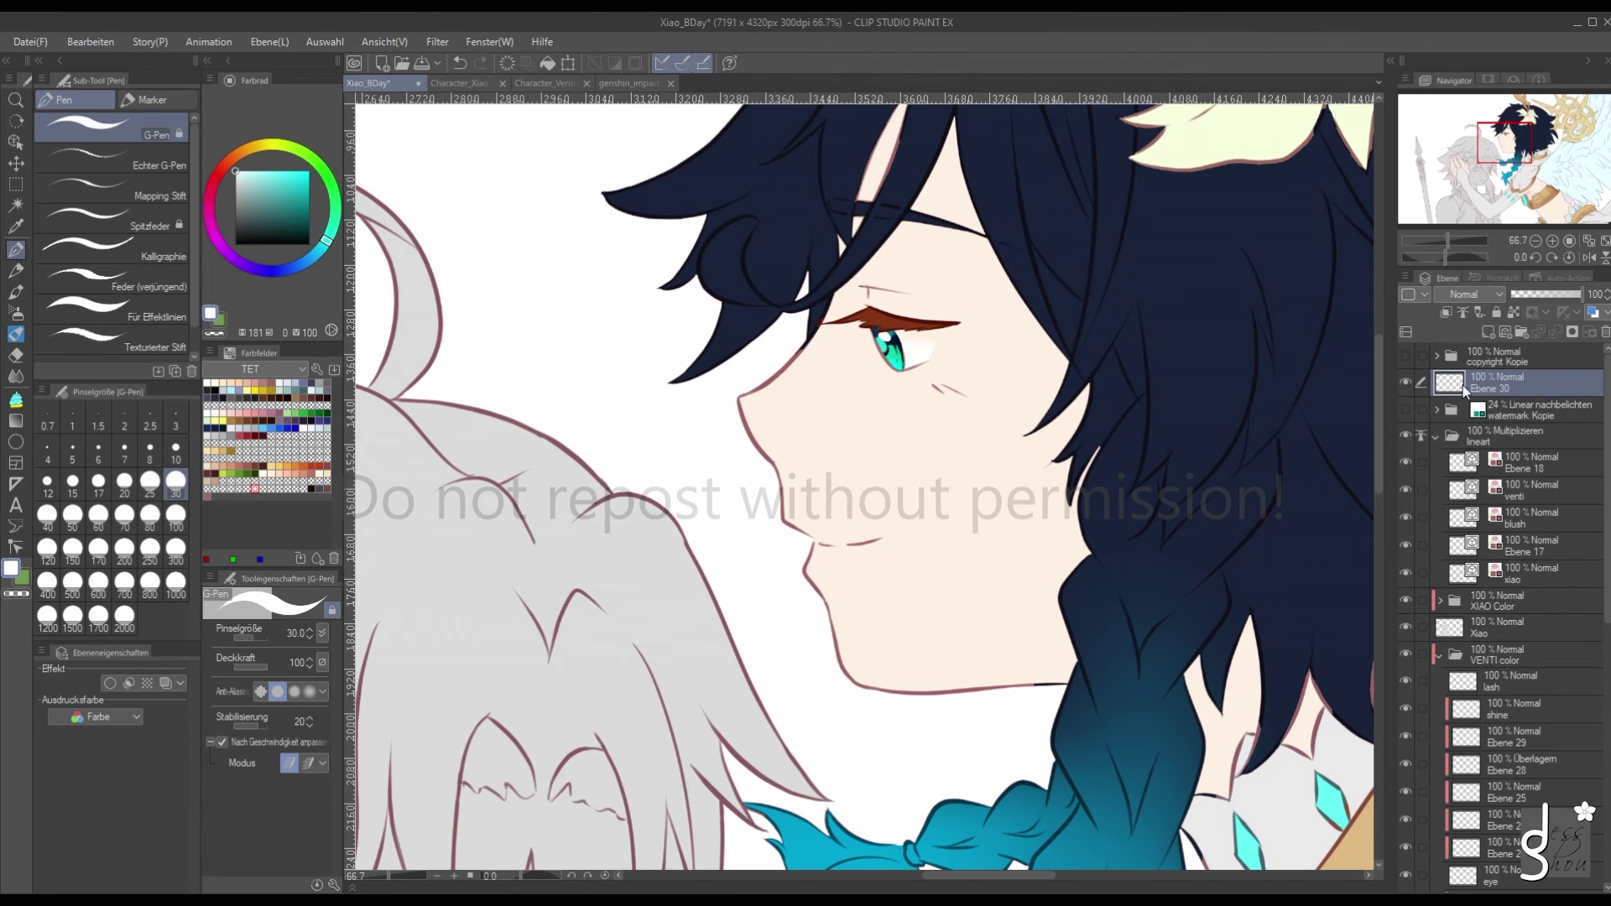
pyautogui.moveTo(1450, 383); pyautogui.dragTo(1459, 415)
pyautogui.scroll(4, 889, 348)
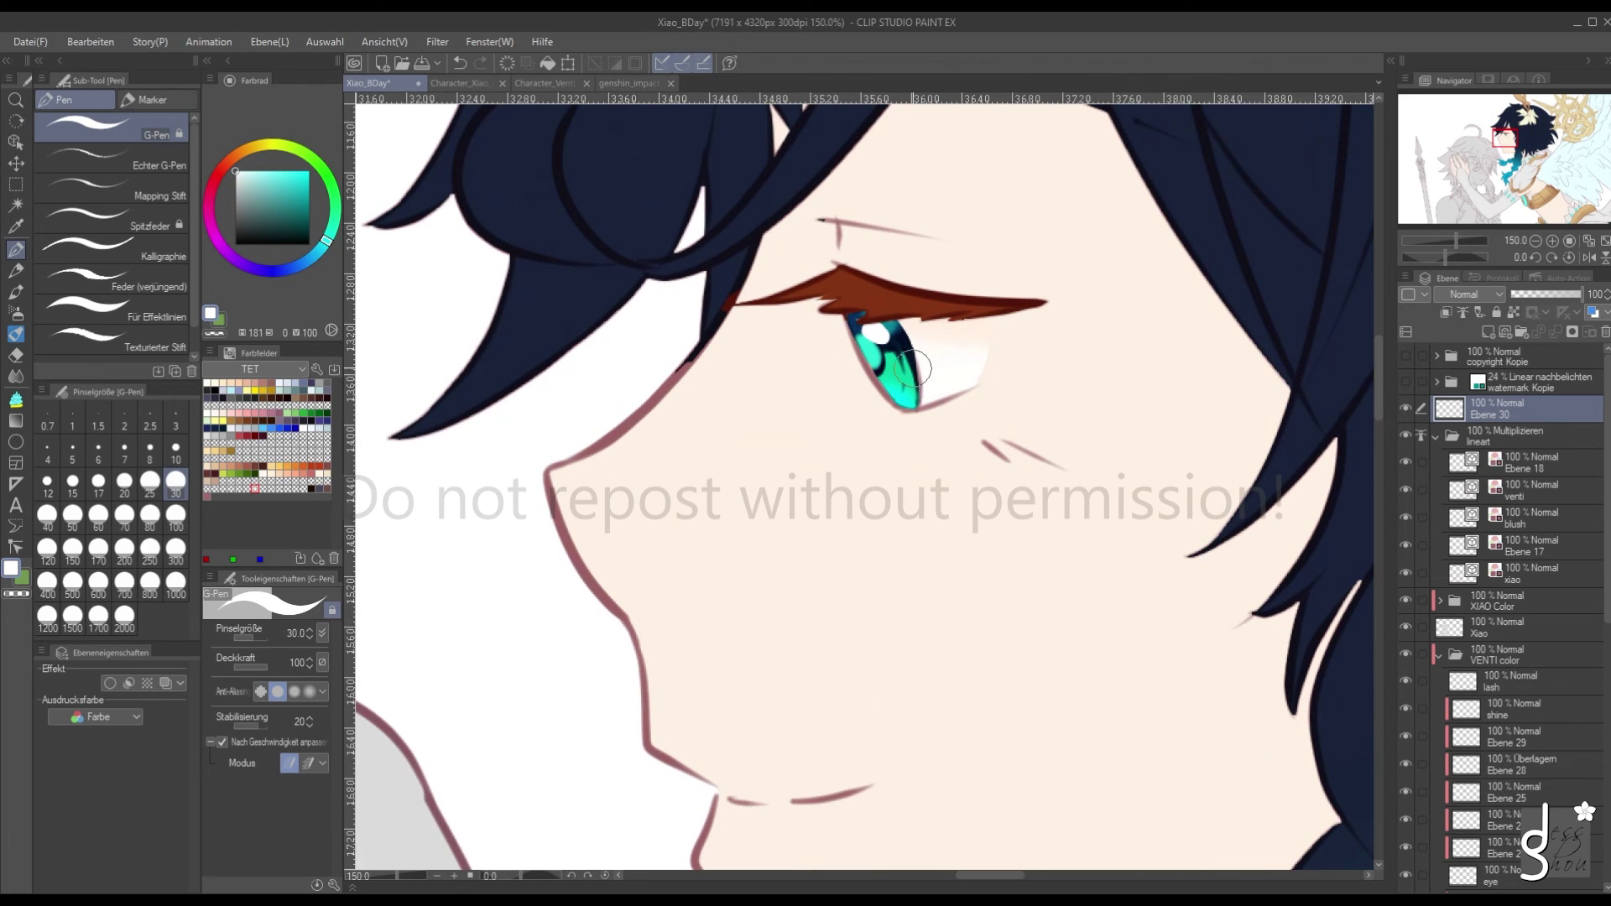
pyautogui.moveTo(878, 329); pyautogui.dragTo(839, 303)
pyautogui.moveTo(907, 354); pyautogui.dragTo(917, 359)
pyautogui.click(1594, 326)
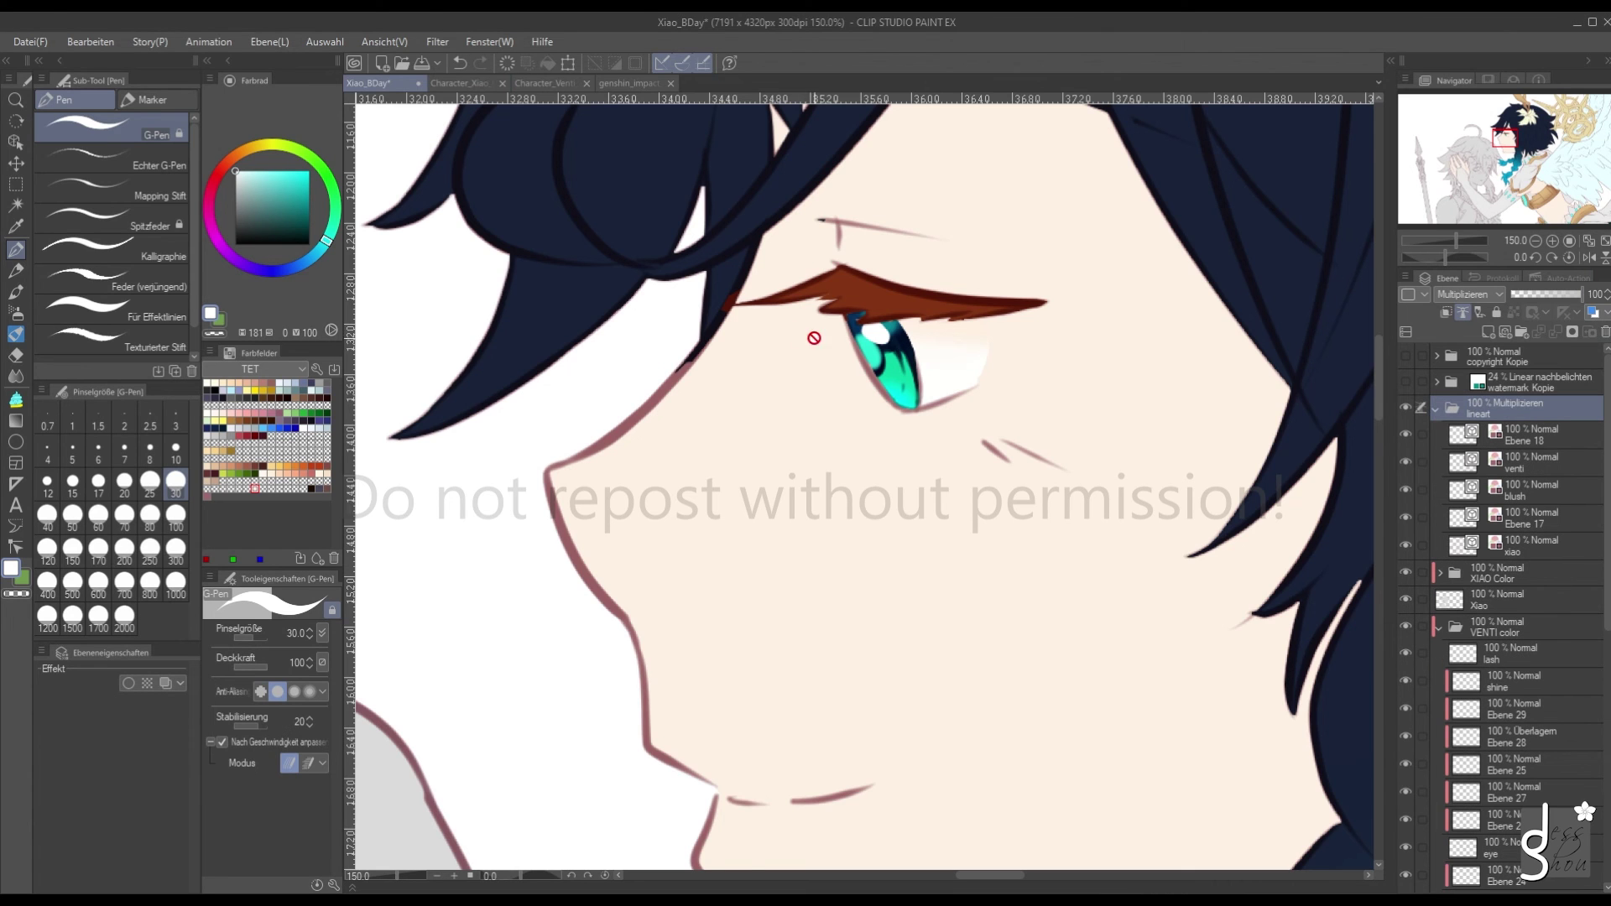
# Nudge the contents of the shine layer slightly within Venti's iris with the move layer tool
pyautogui.scroll(-5, 810, 340)
pyautogui.scroll(6, 908, 314)
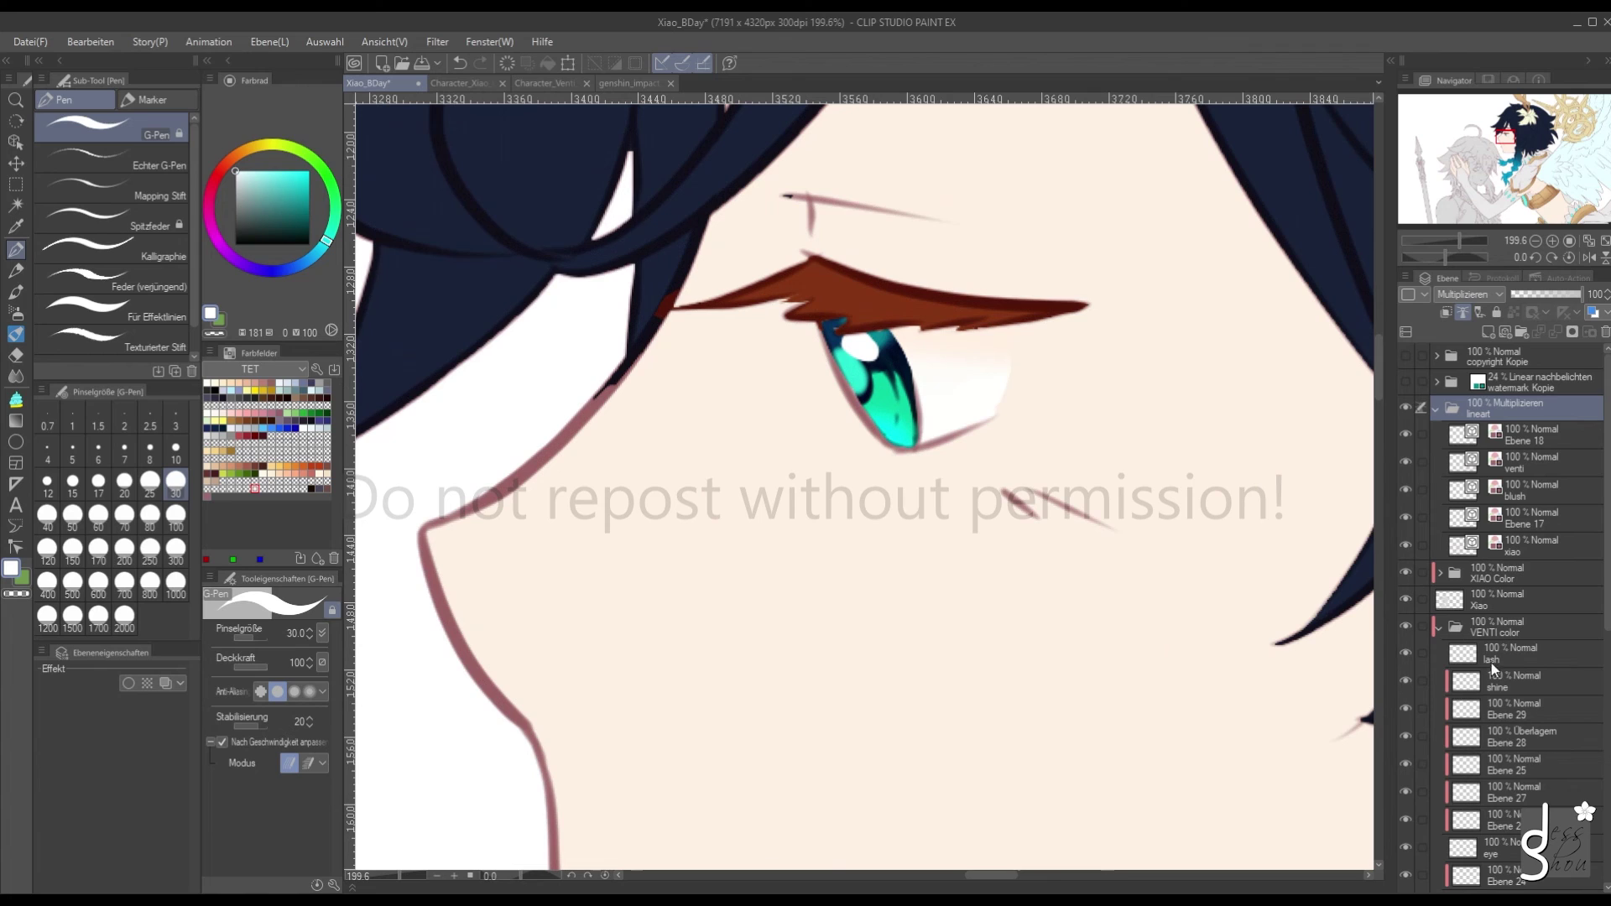
pyautogui.click(1491, 678)
pyautogui.click(20, 167)
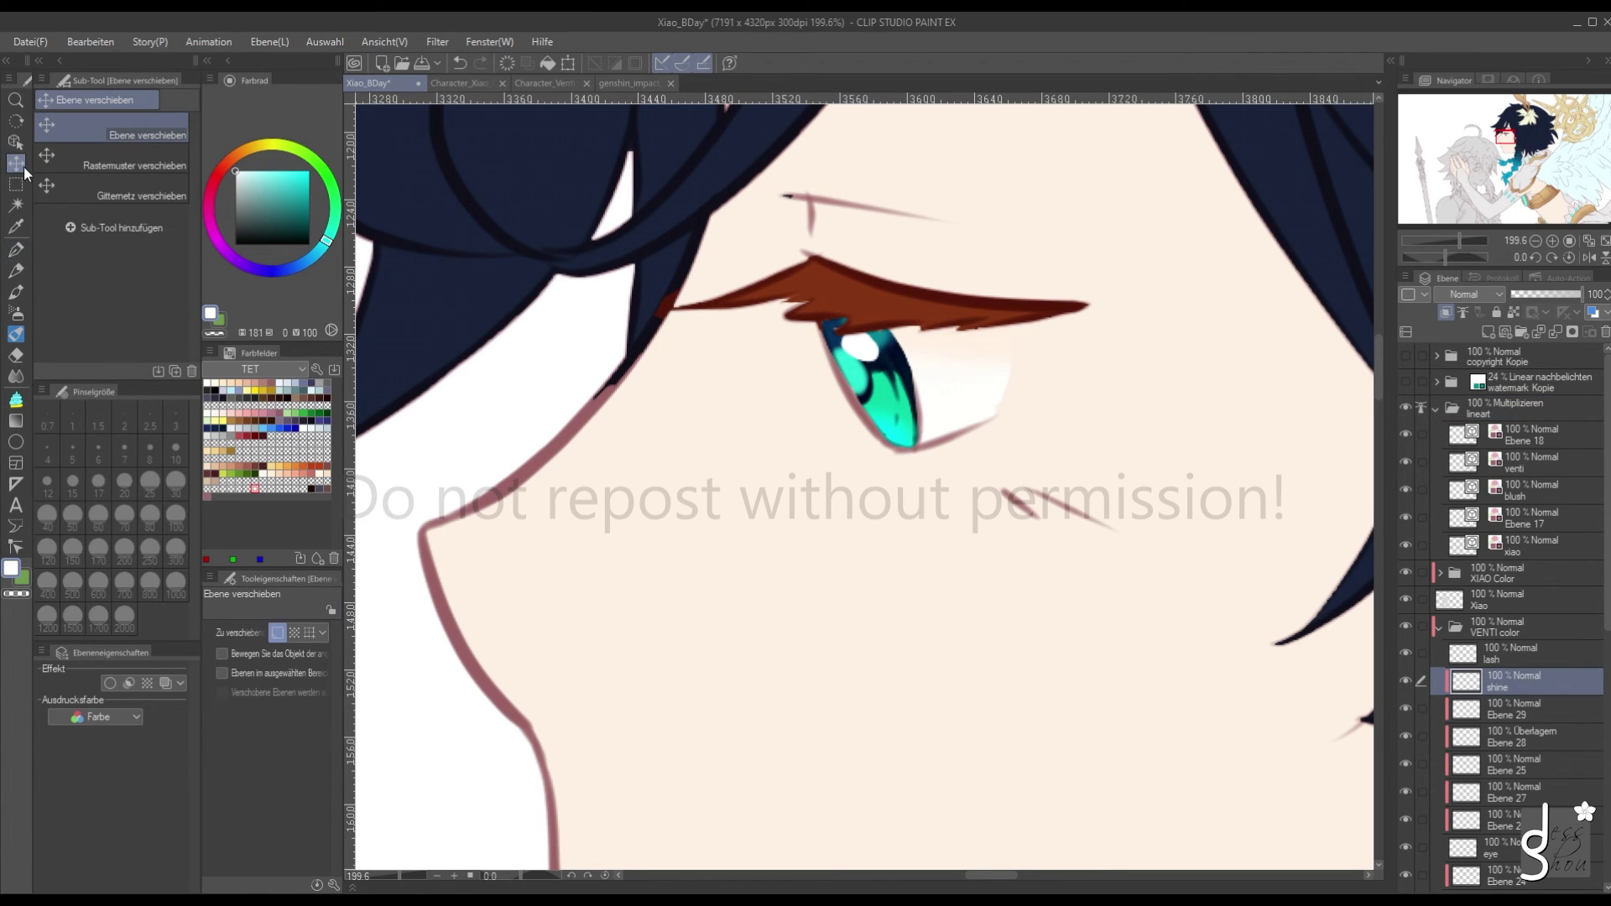
pyautogui.moveTo(864, 363)
pyautogui.mouseDown()
pyautogui.moveTo(905, 368)
pyautogui.moveTo(927, 436)
pyautogui.moveTo(894, 373)
pyautogui.moveTo(867, 367)
pyautogui.mouseUp()
pyautogui.scroll(-6, 873, 370)
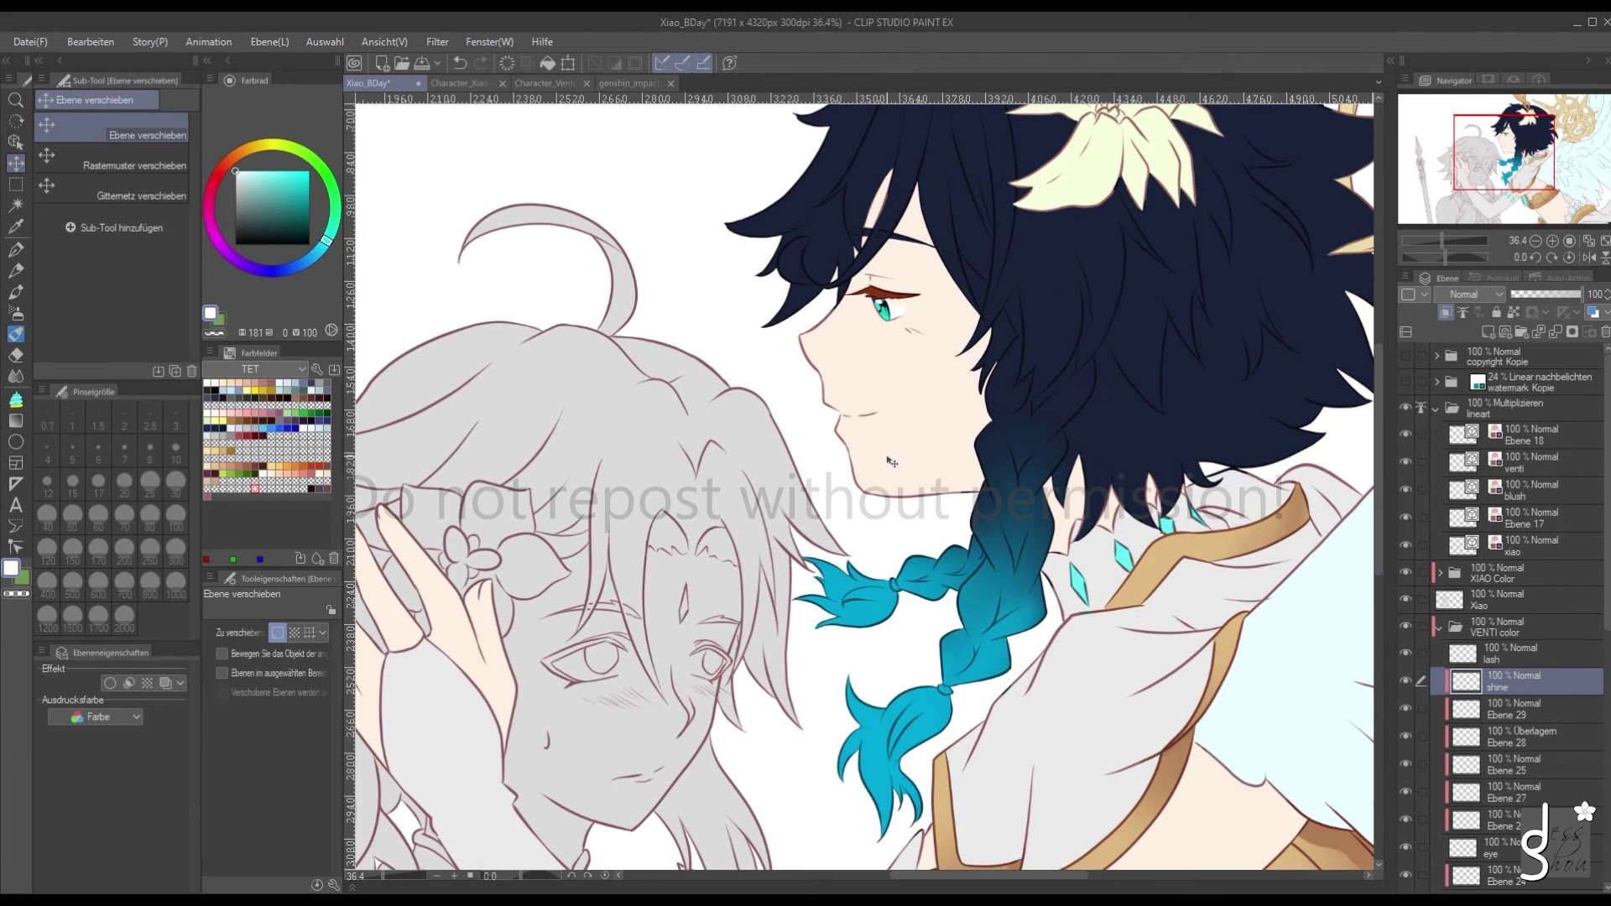
pyautogui.scroll(-1, 891, 462)
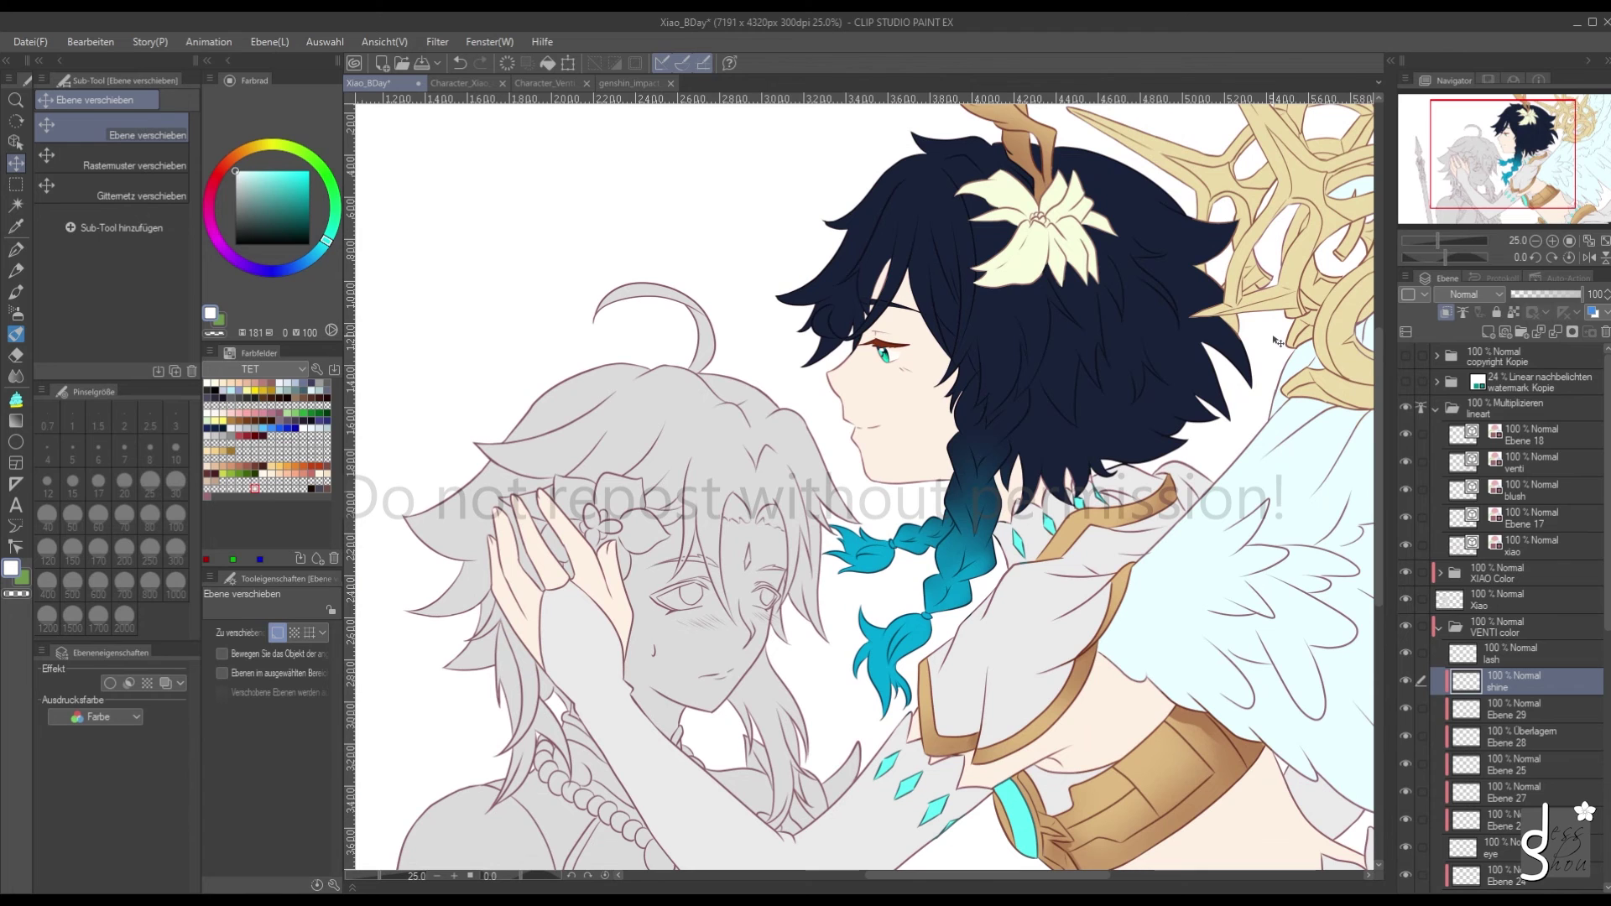
pyautogui.scroll(5, 893, 432)
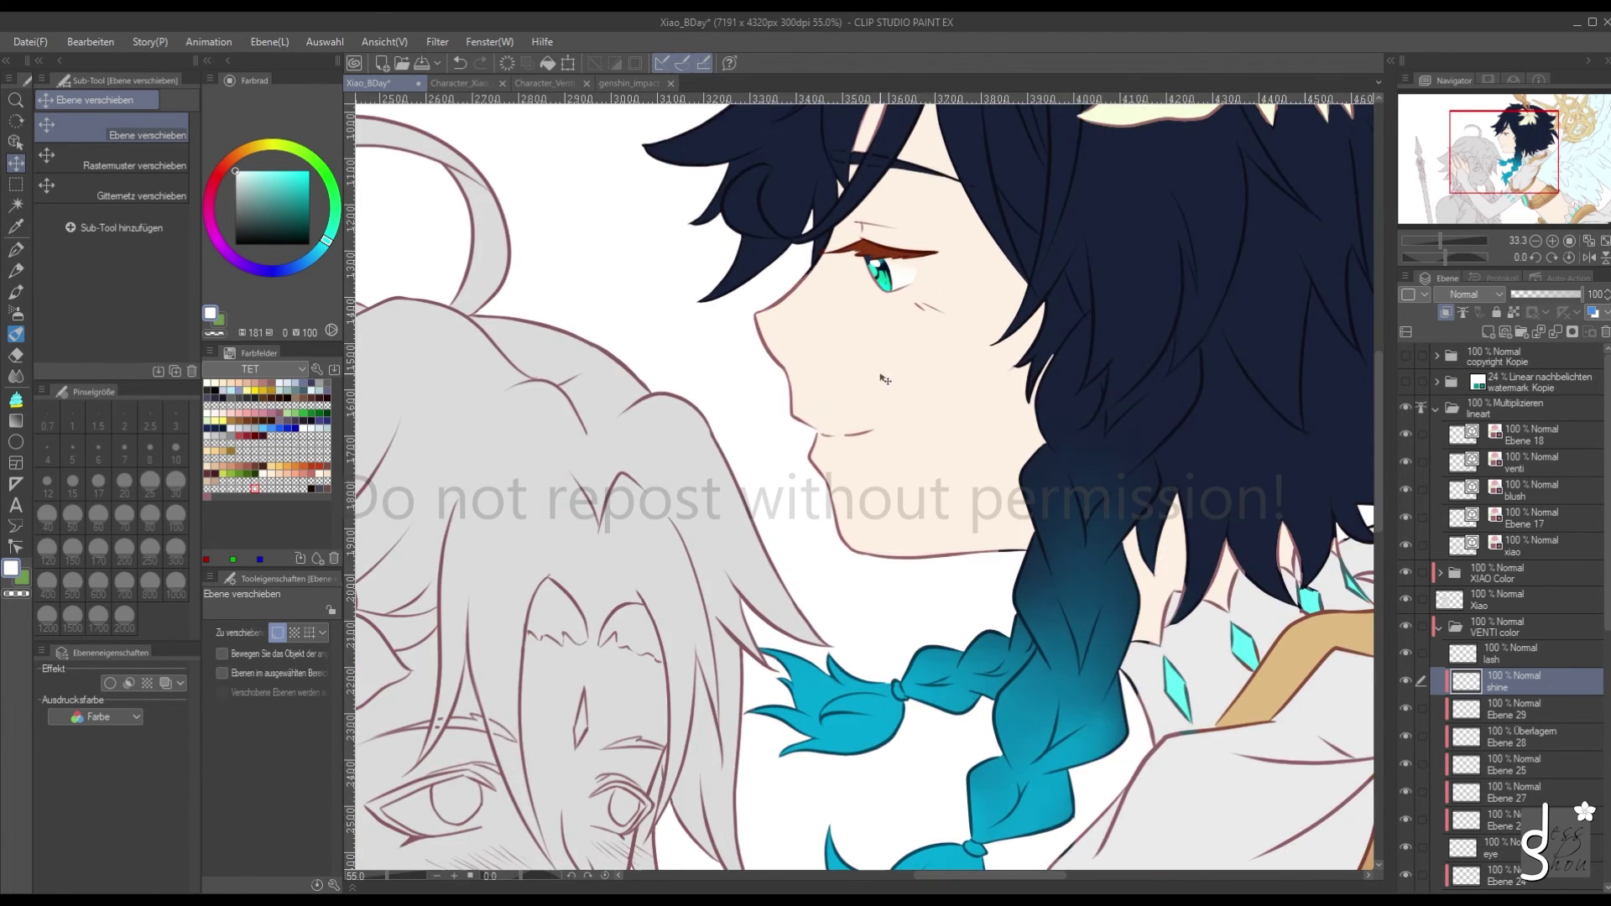
pyautogui.scroll(3, 893, 271)
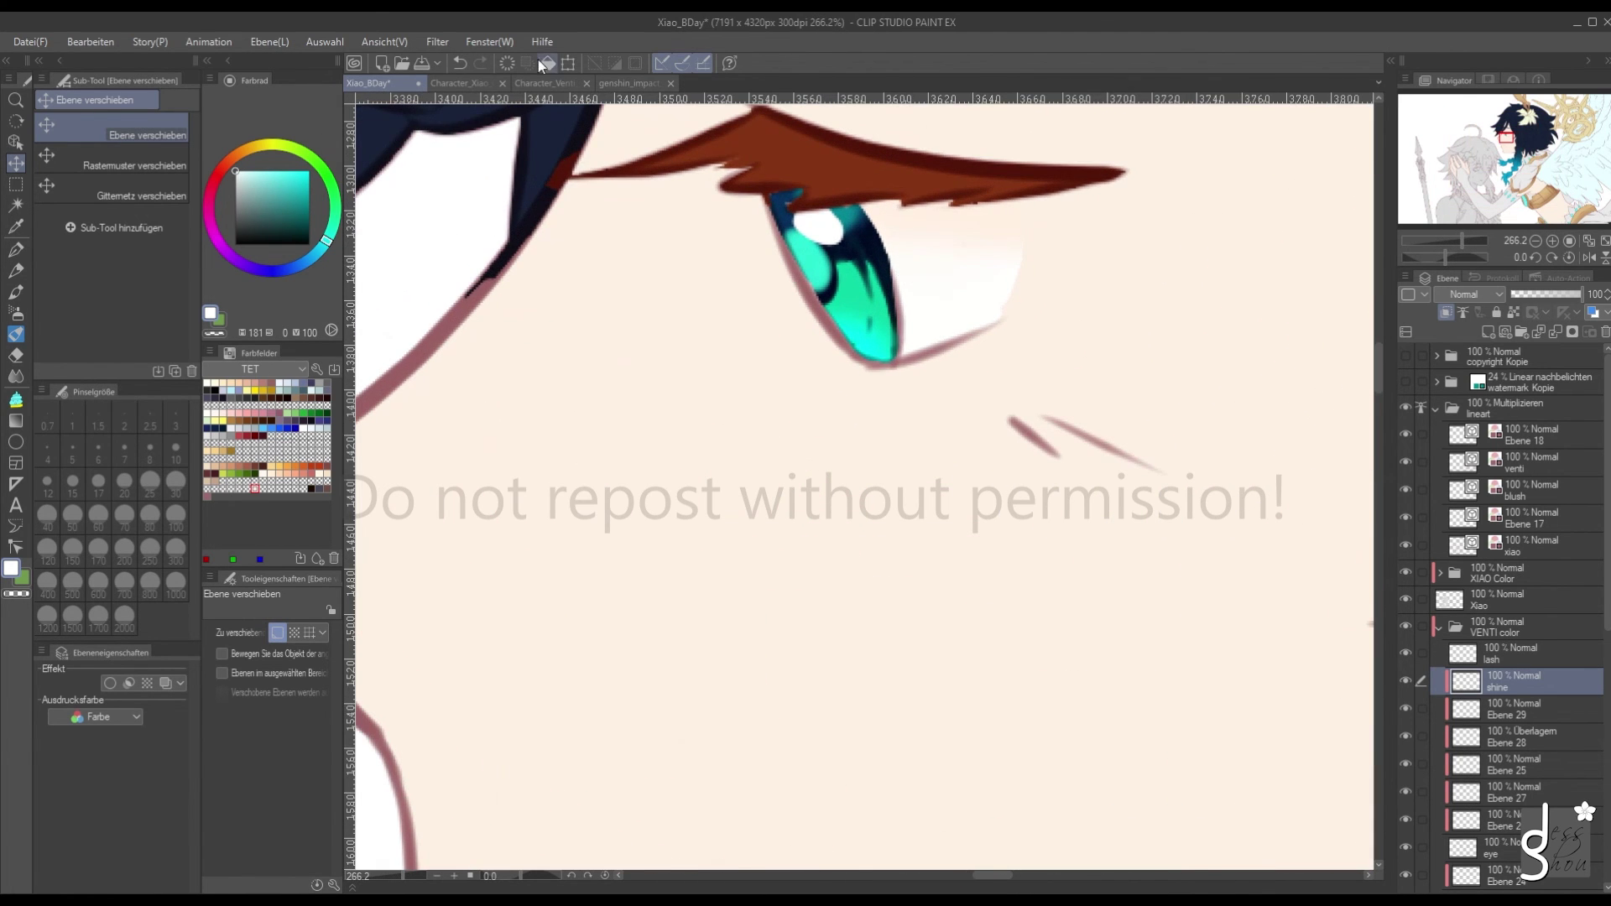
# Compare the eye with the Character_Venti_Card reference and hide the Ebene 29 layer
pyautogui.click(524, 85)
pyautogui.click(385, 87)
pyautogui.scroll(-2, 1470, 684)
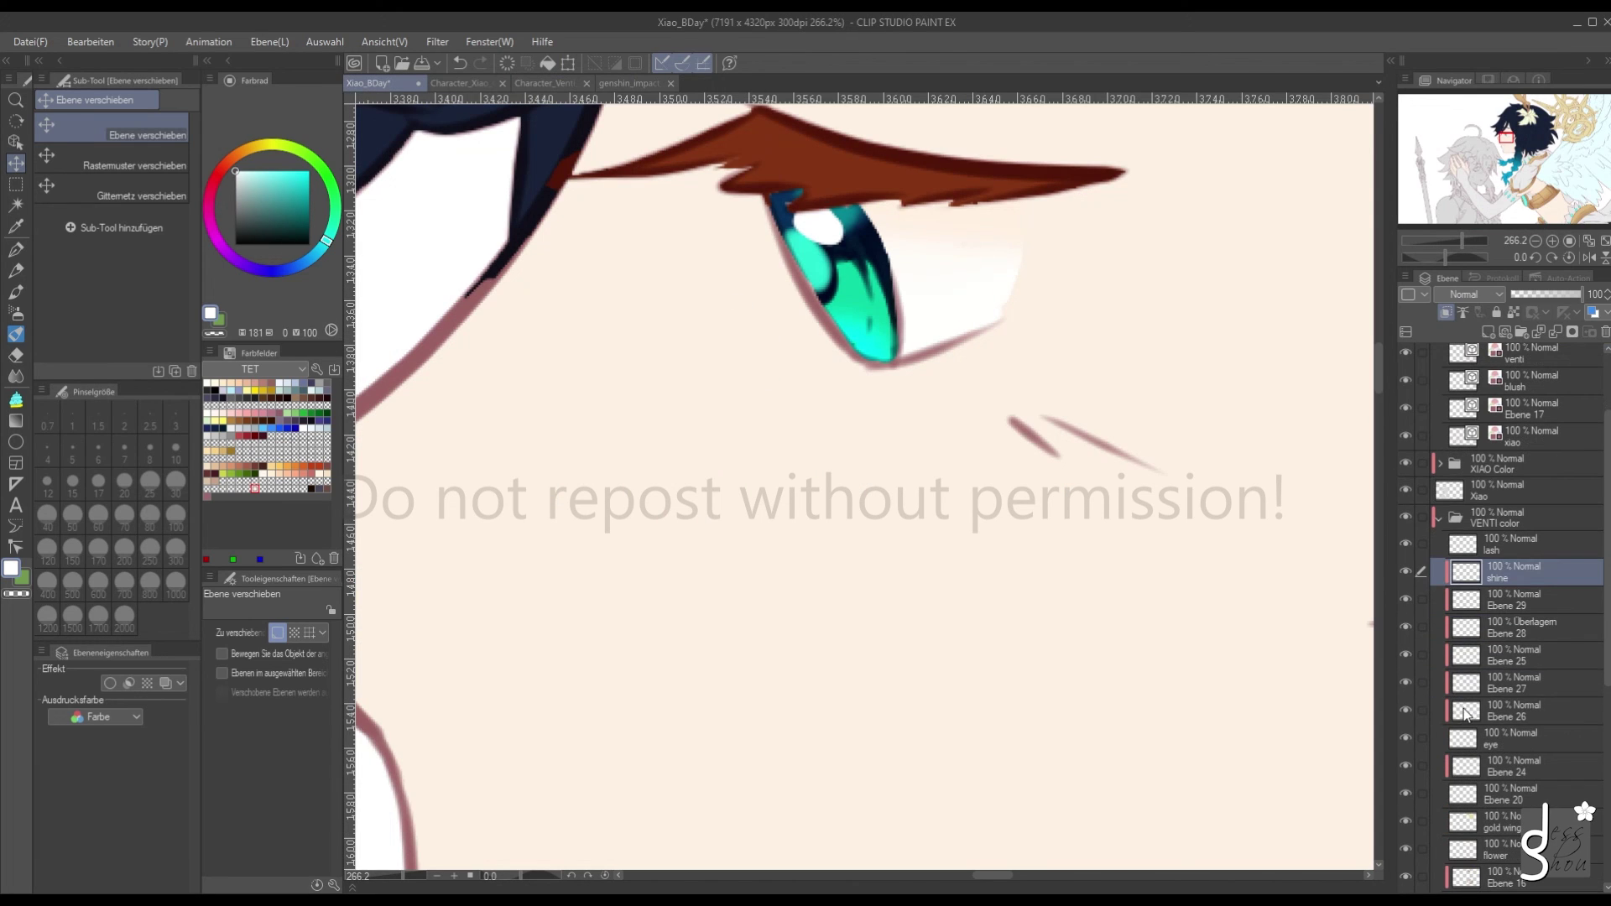
pyautogui.click(1464, 714)
pyautogui.click(1466, 601)
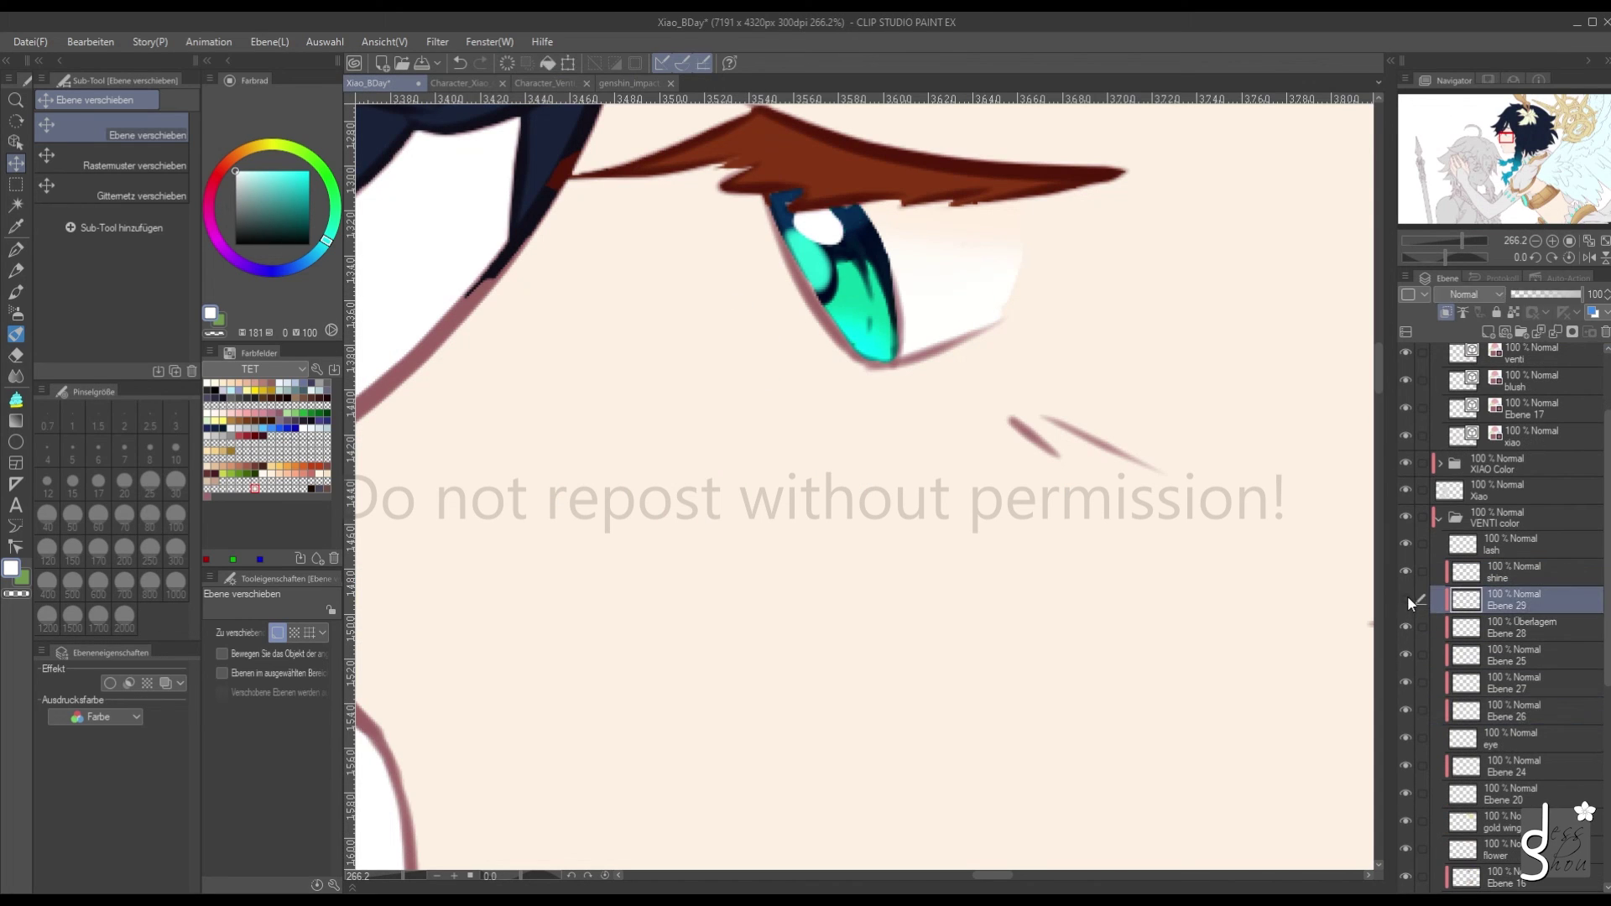
pyautogui.click(1413, 623)
pyautogui.click(1406, 627)
pyautogui.click(1407, 627)
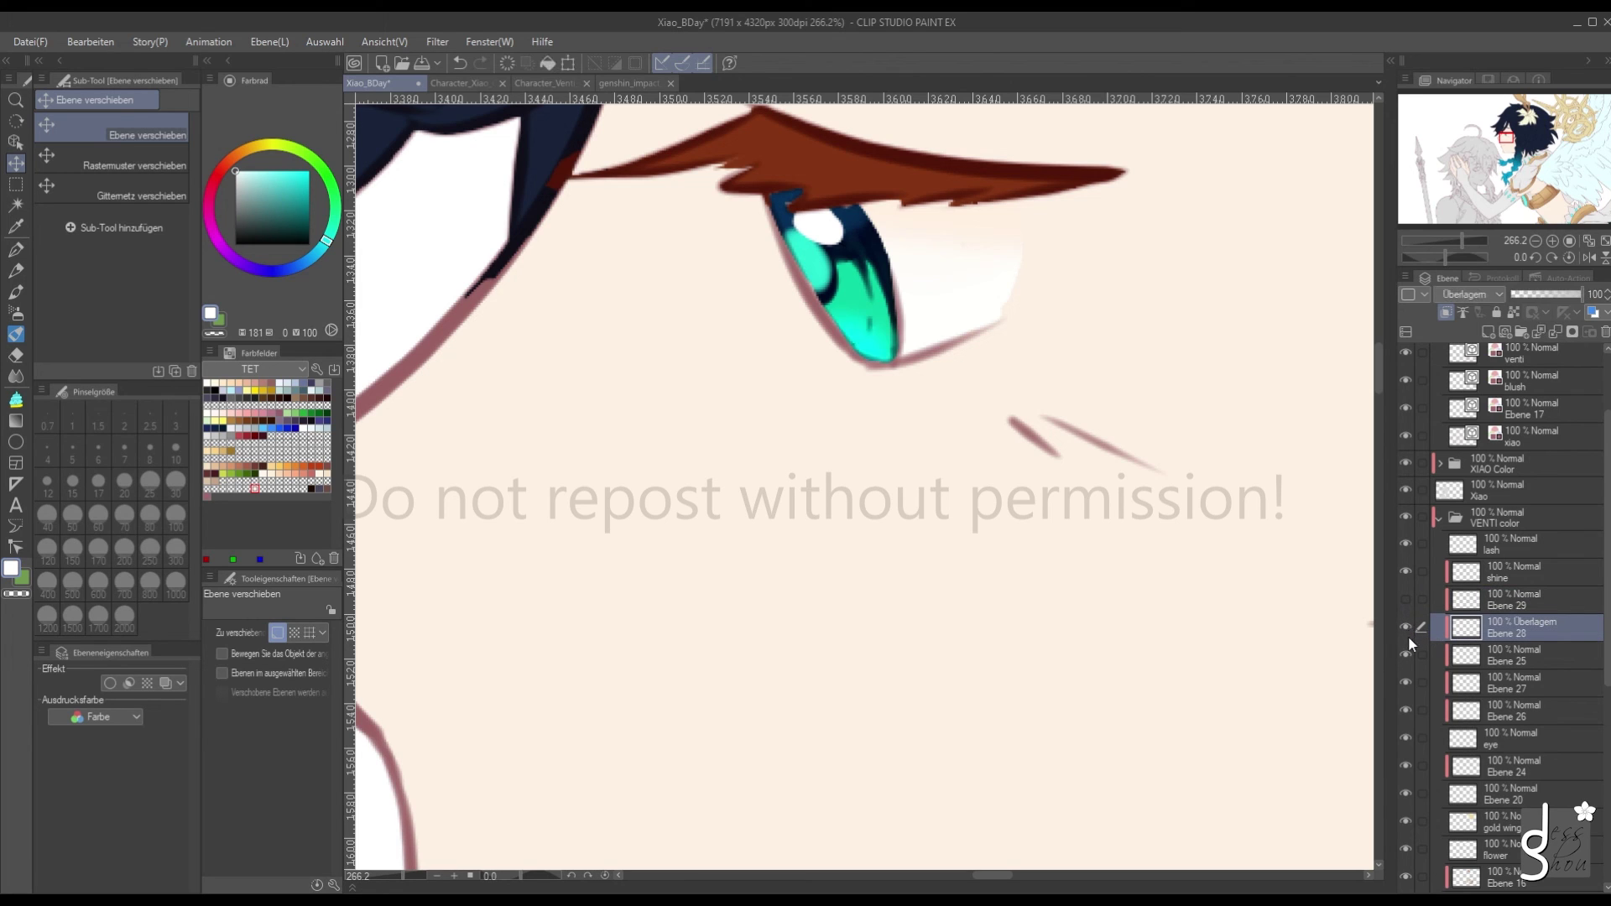
# Examine what the Ebene 25 and Ebene 27 layers contribute to the iris by temporarily hiding each one
pyautogui.click(1406, 653)
pyautogui.click(1407, 652)
pyautogui.click(1406, 682)
pyautogui.click(1406, 683)
pyautogui.click(1405, 654)
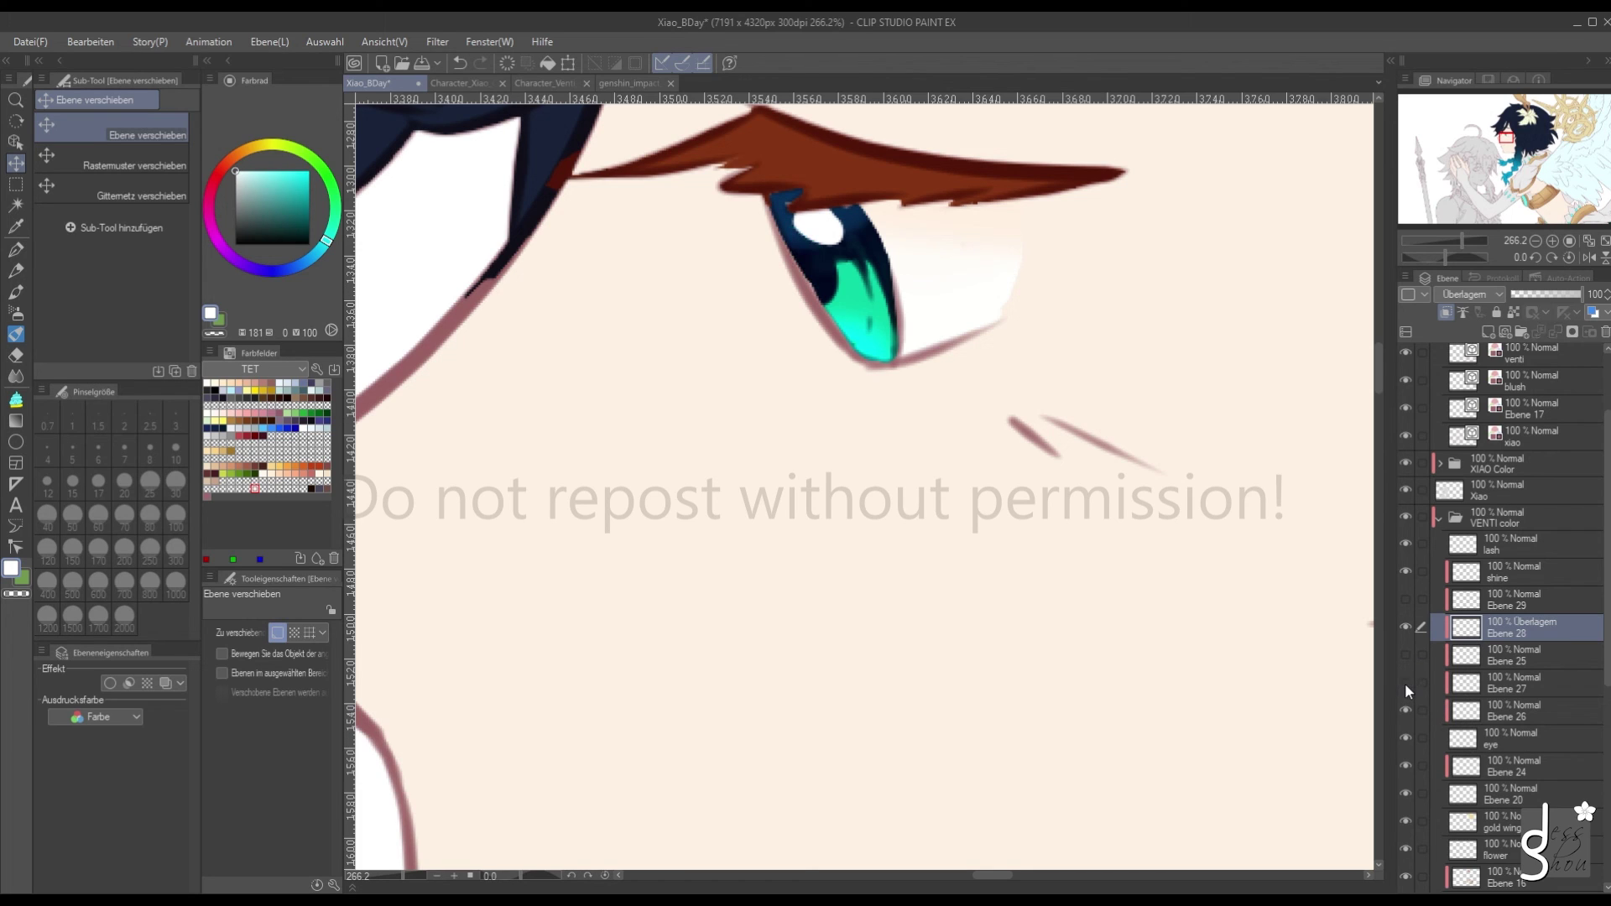
pyautogui.click(1405, 683)
pyautogui.click(1405, 682)
pyautogui.click(1405, 653)
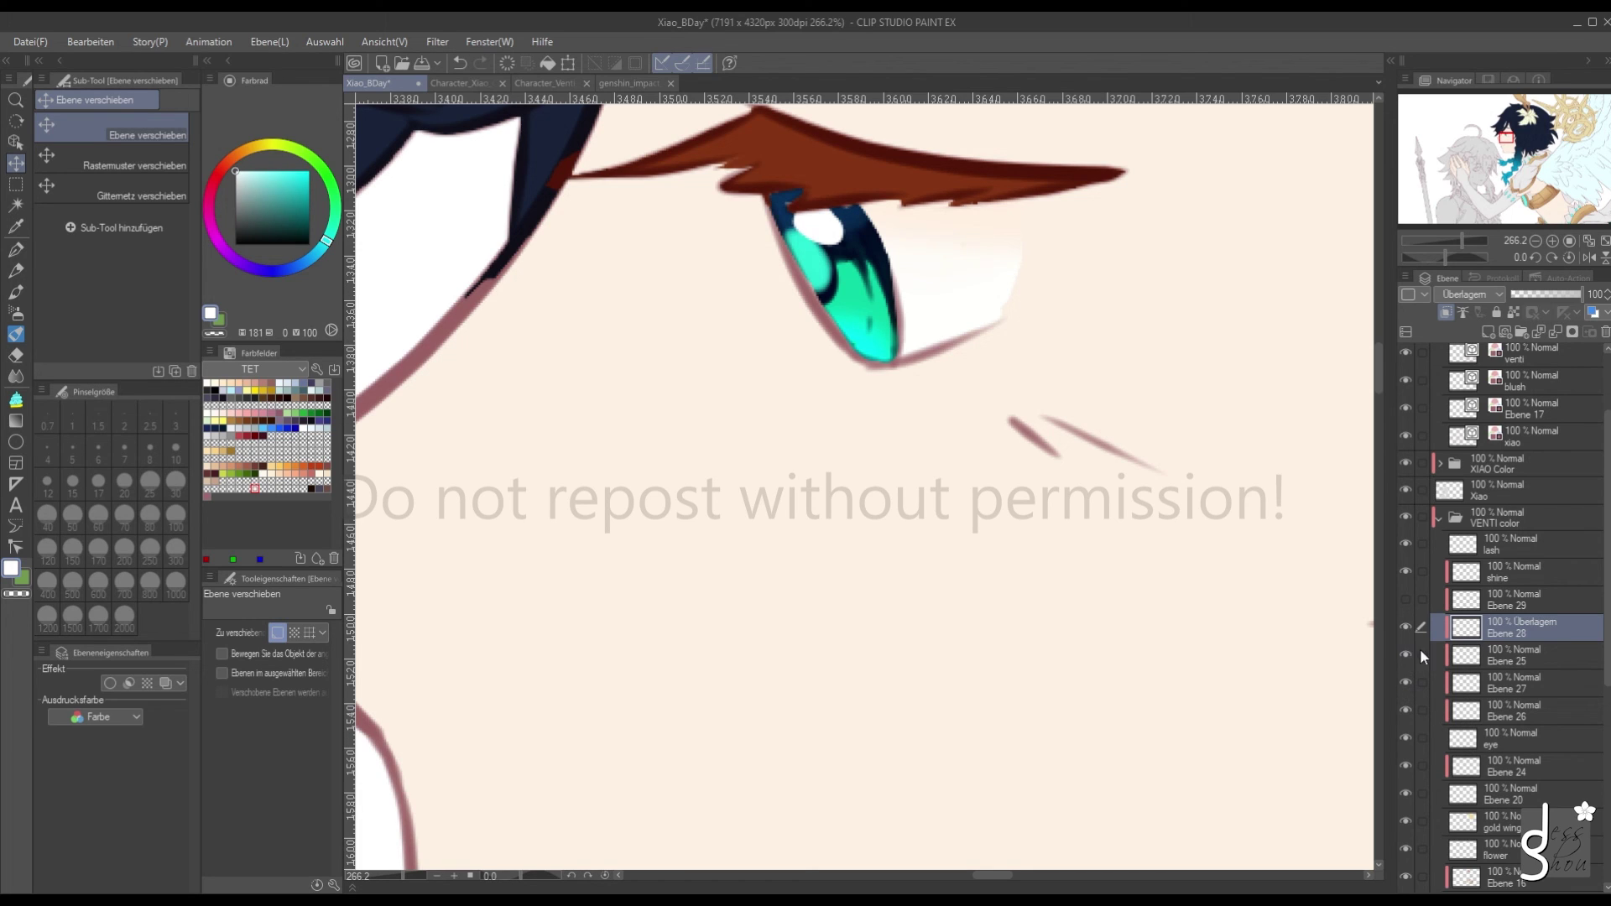
# Set the blending mode of the Ebene 25 iris layer to Hinzufügen (Schein)
pyautogui.click(1466, 660)
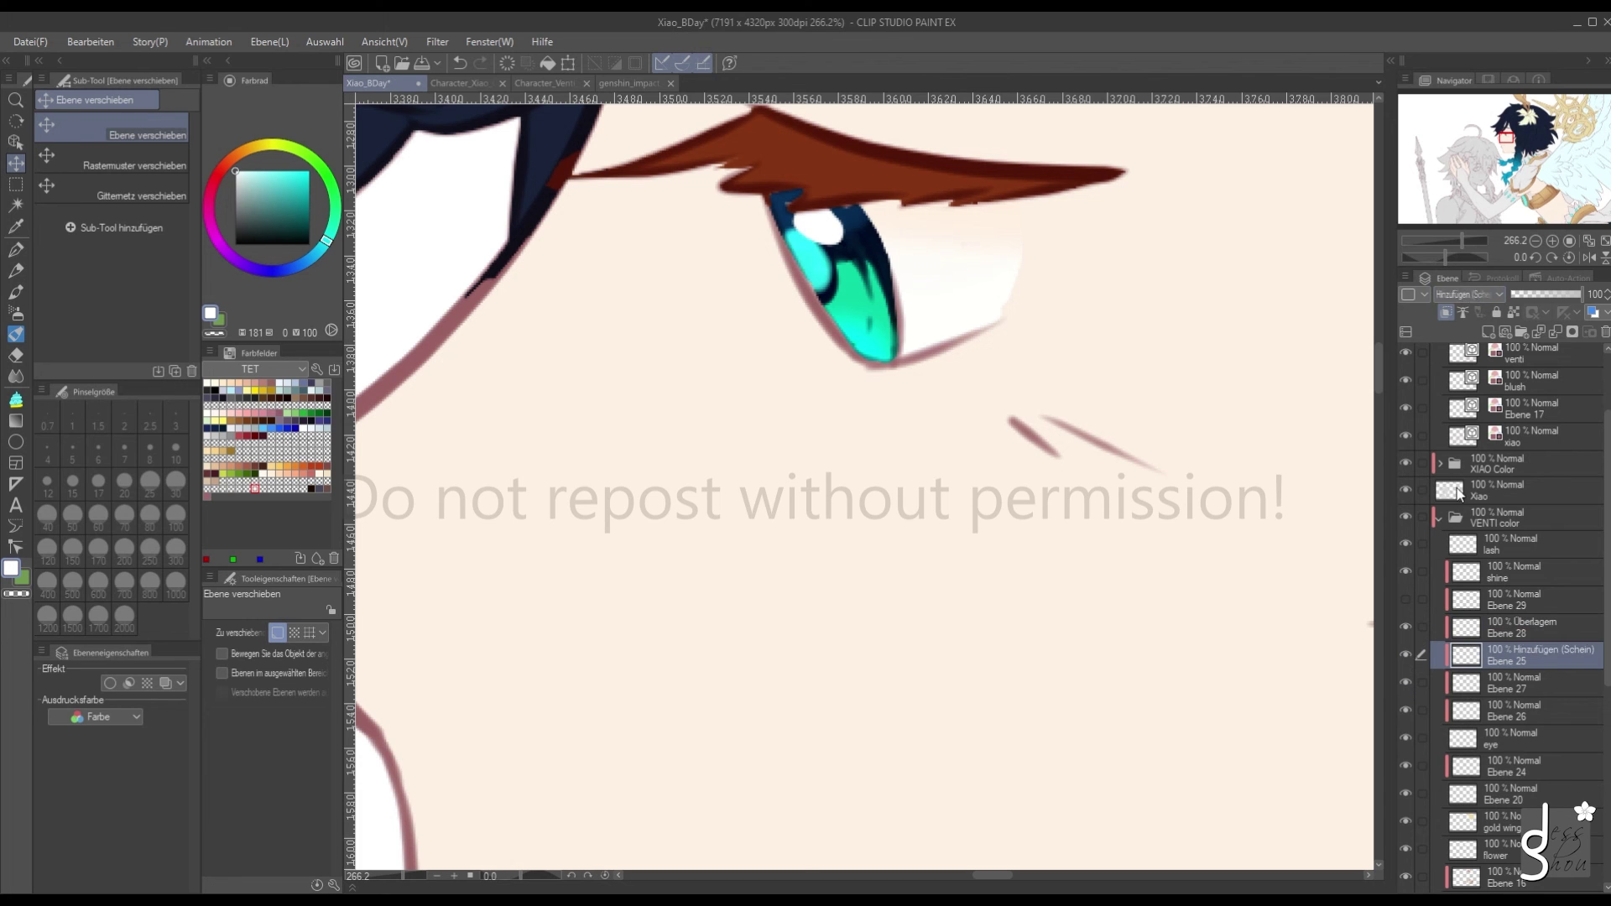
pyautogui.scroll(-10, 838, 335)
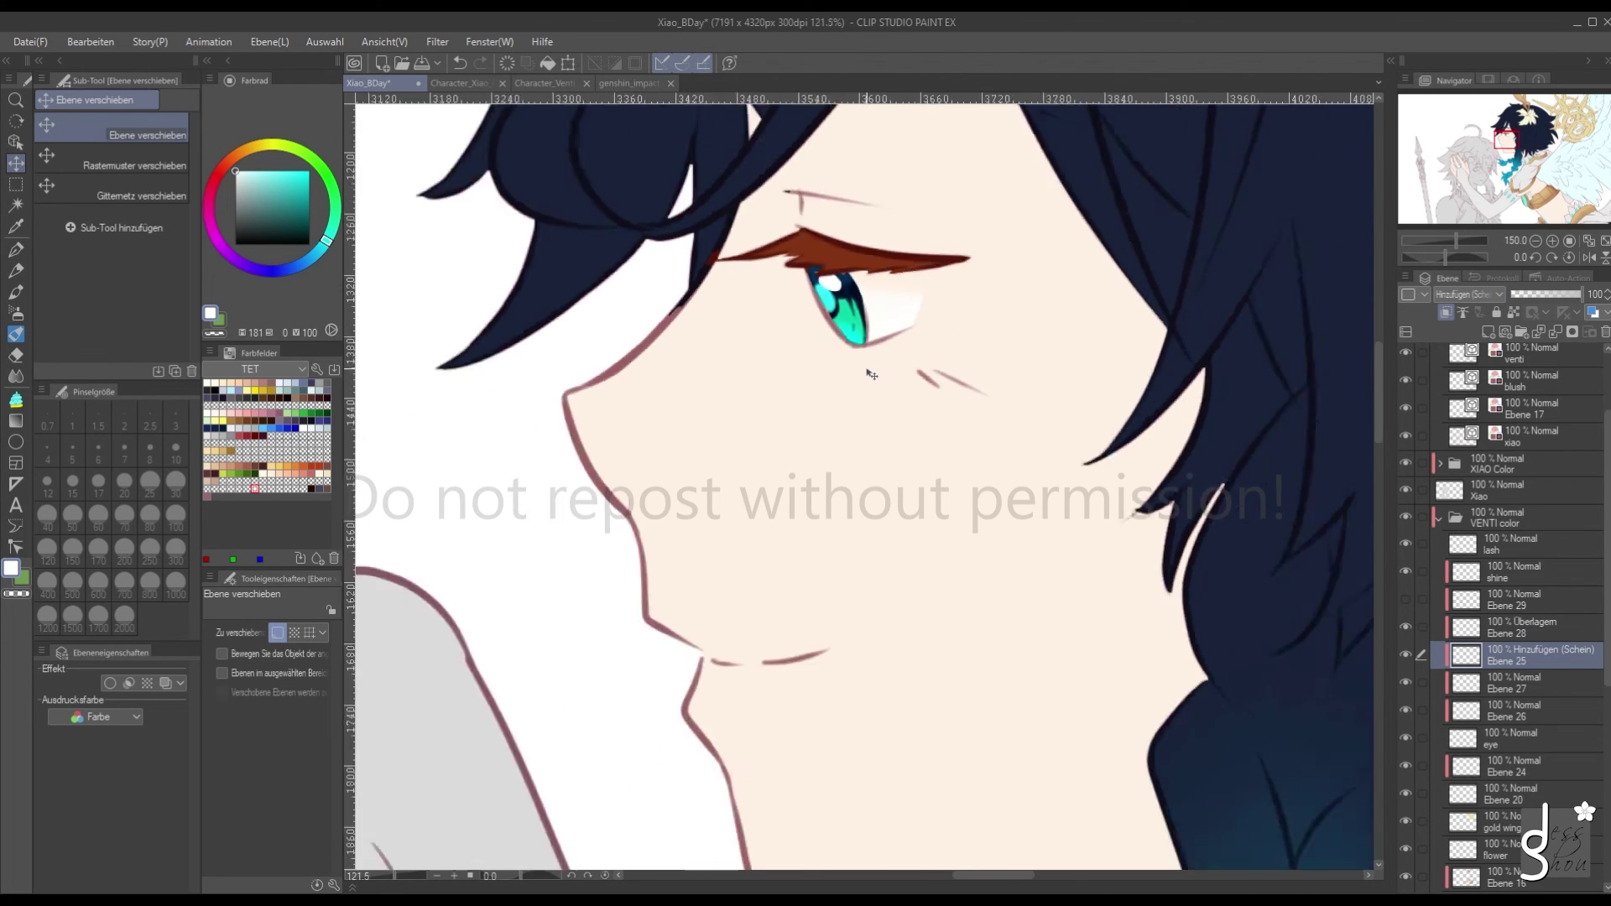
pyautogui.scroll(3, 1082, 425)
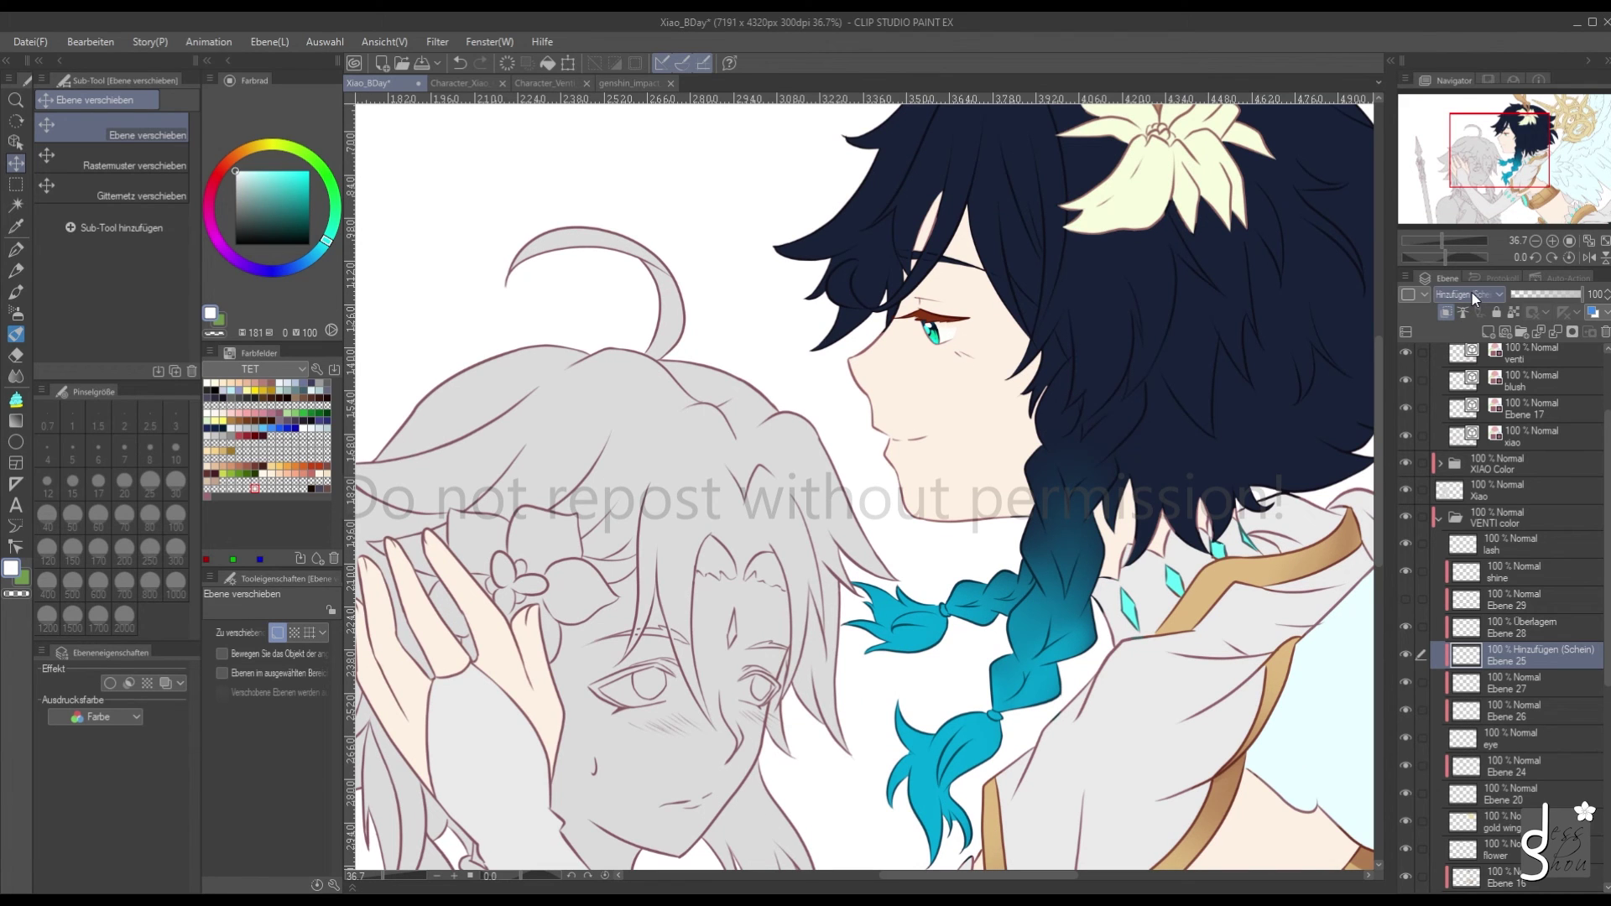
pyautogui.scroll(-2, 812, 514)
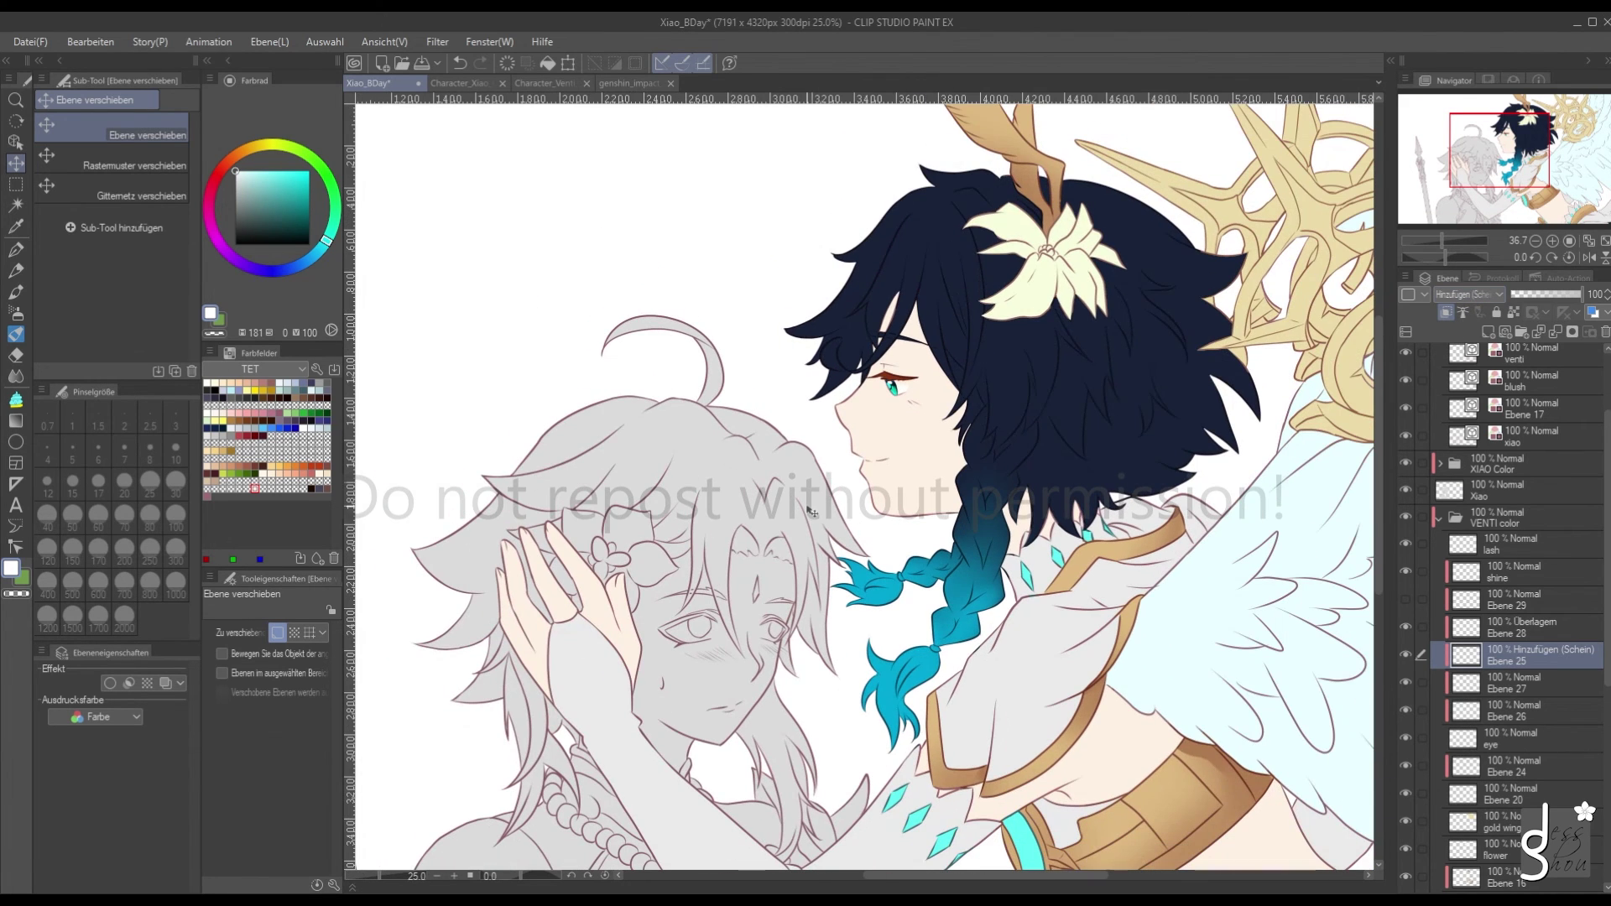
pyautogui.scroll(1, 824, 546)
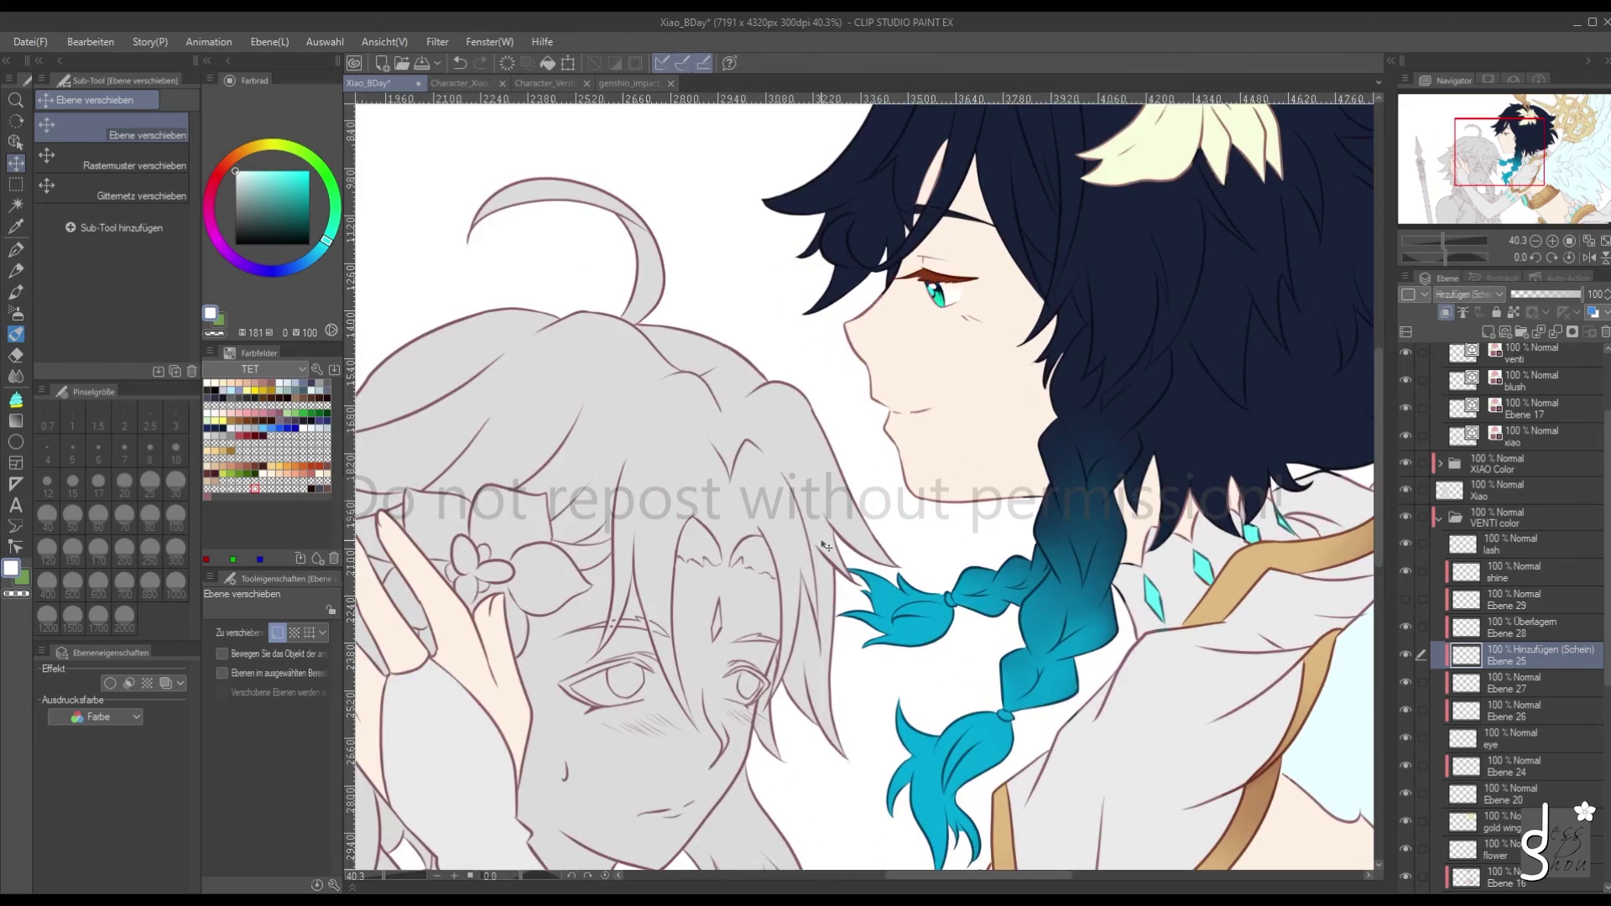
pyautogui.scroll(-3, 707, 707)
pyautogui.scroll(1, 706, 707)
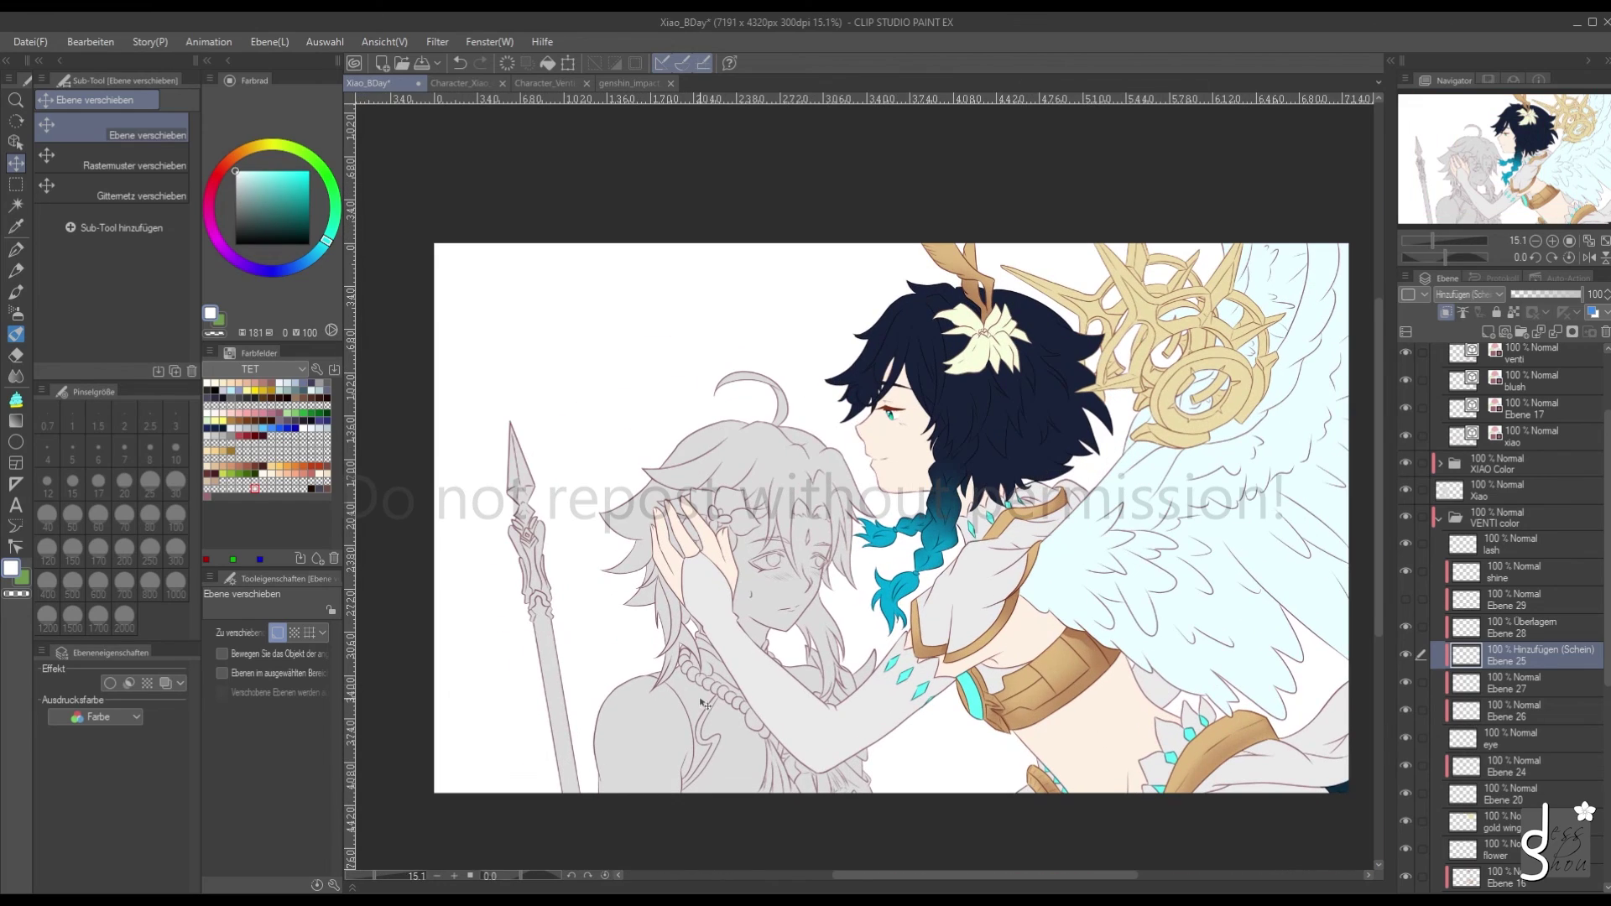
pyautogui.scroll(8, 979, 411)
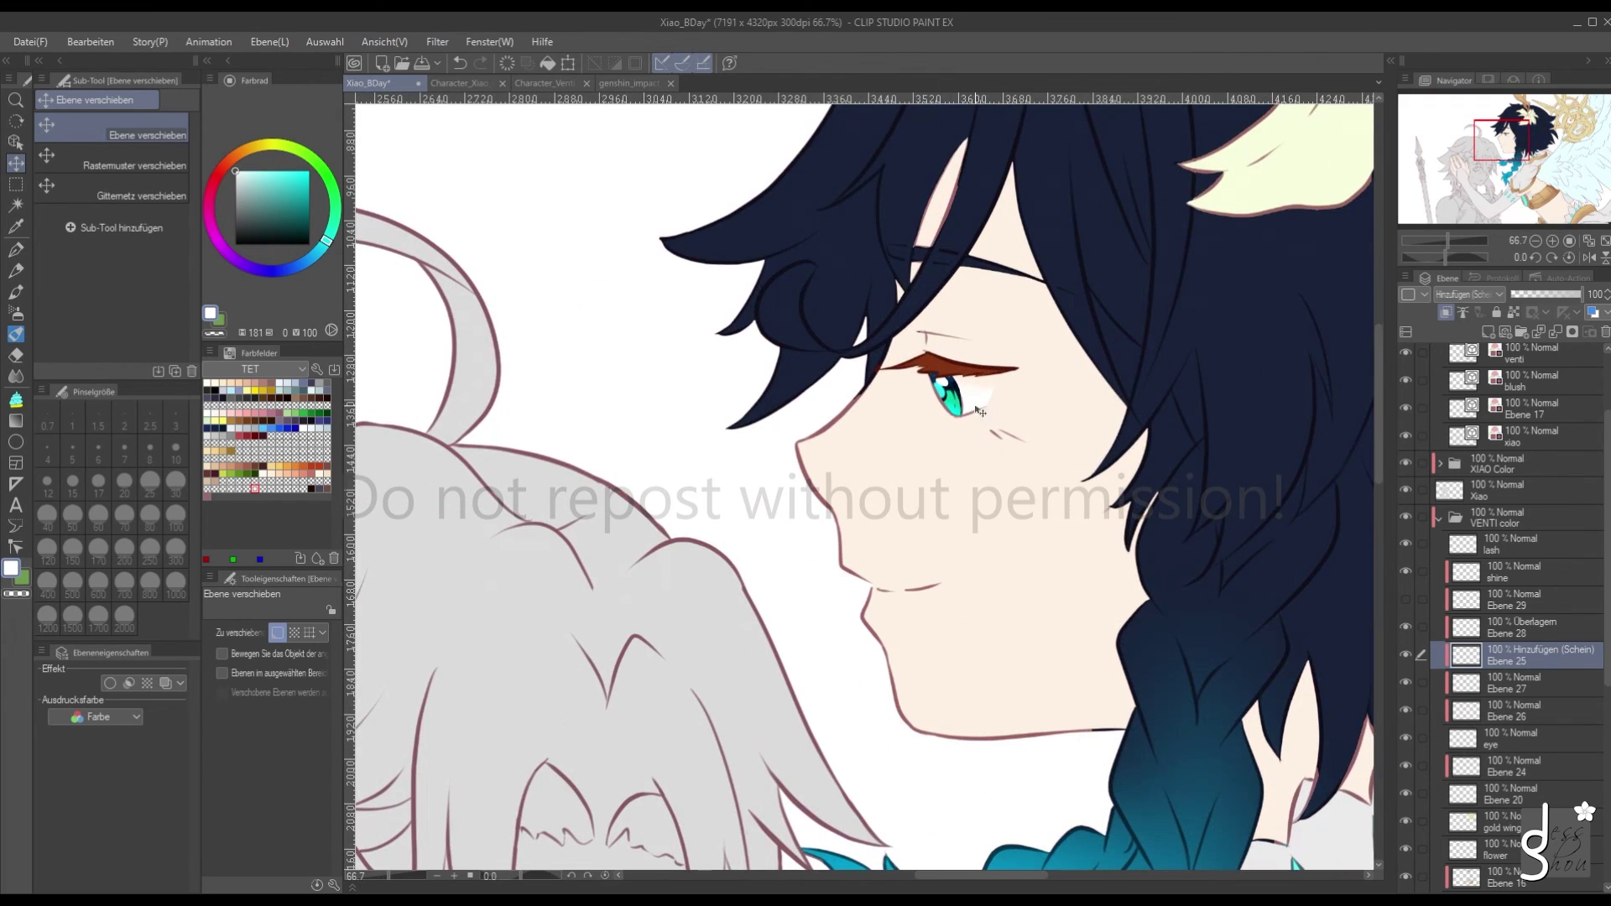
# Add a clipped layer above the lash layer and switch to the Sanft airbrush at size 30 with a dark reddish brown
pyautogui.click(1518, 541)
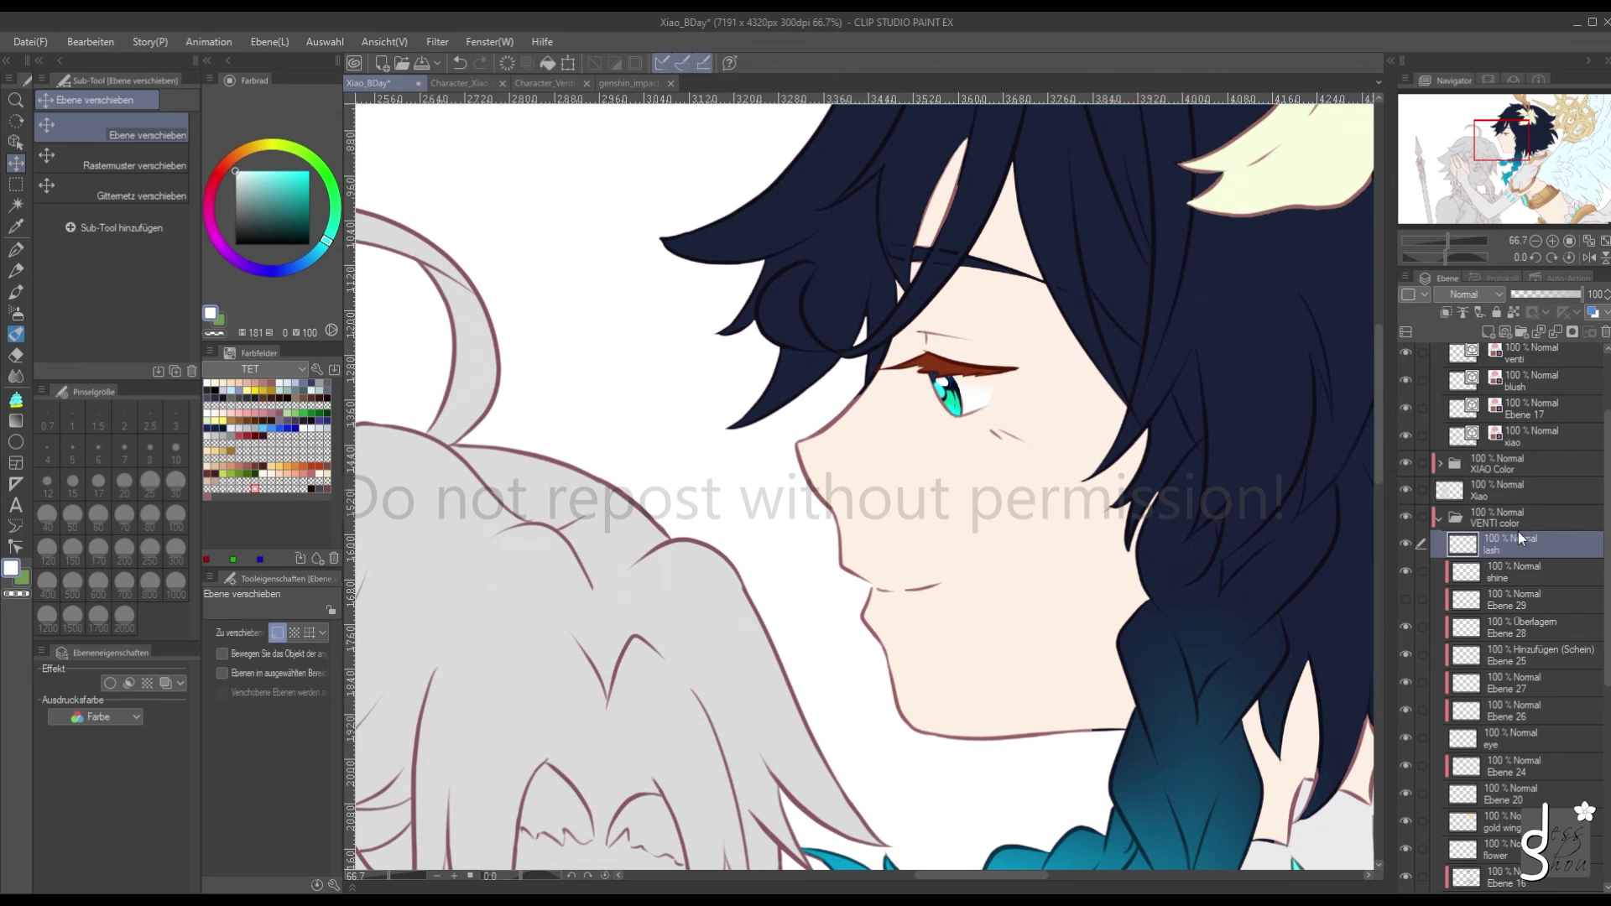
pyautogui.click(1490, 333)
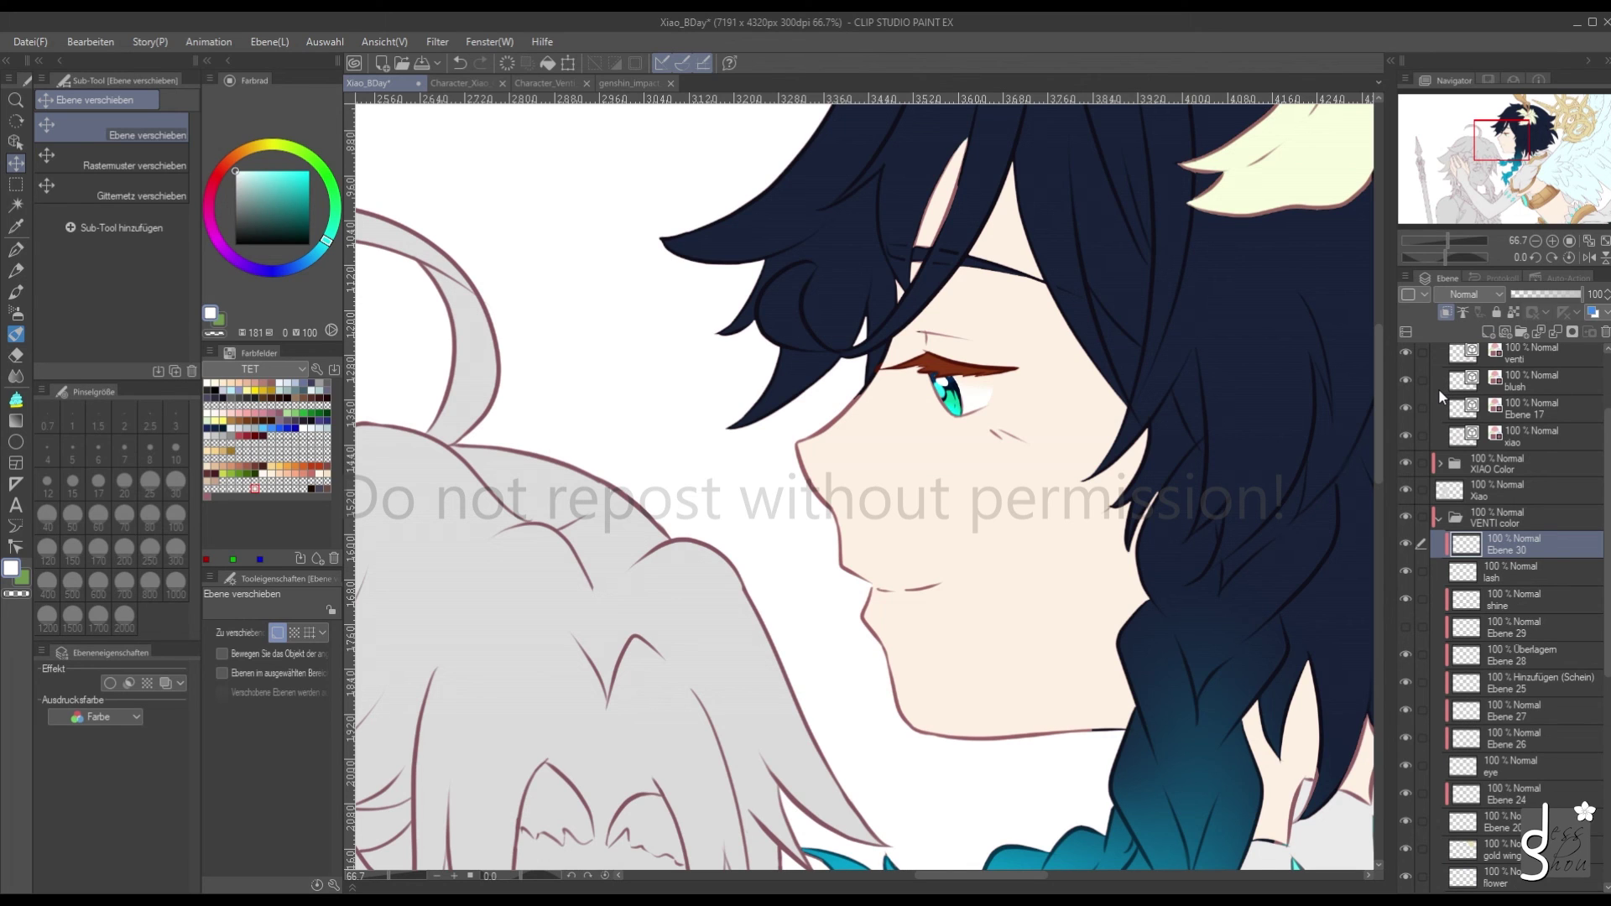
pyautogui.click(16, 313)
pyautogui.click(265, 462)
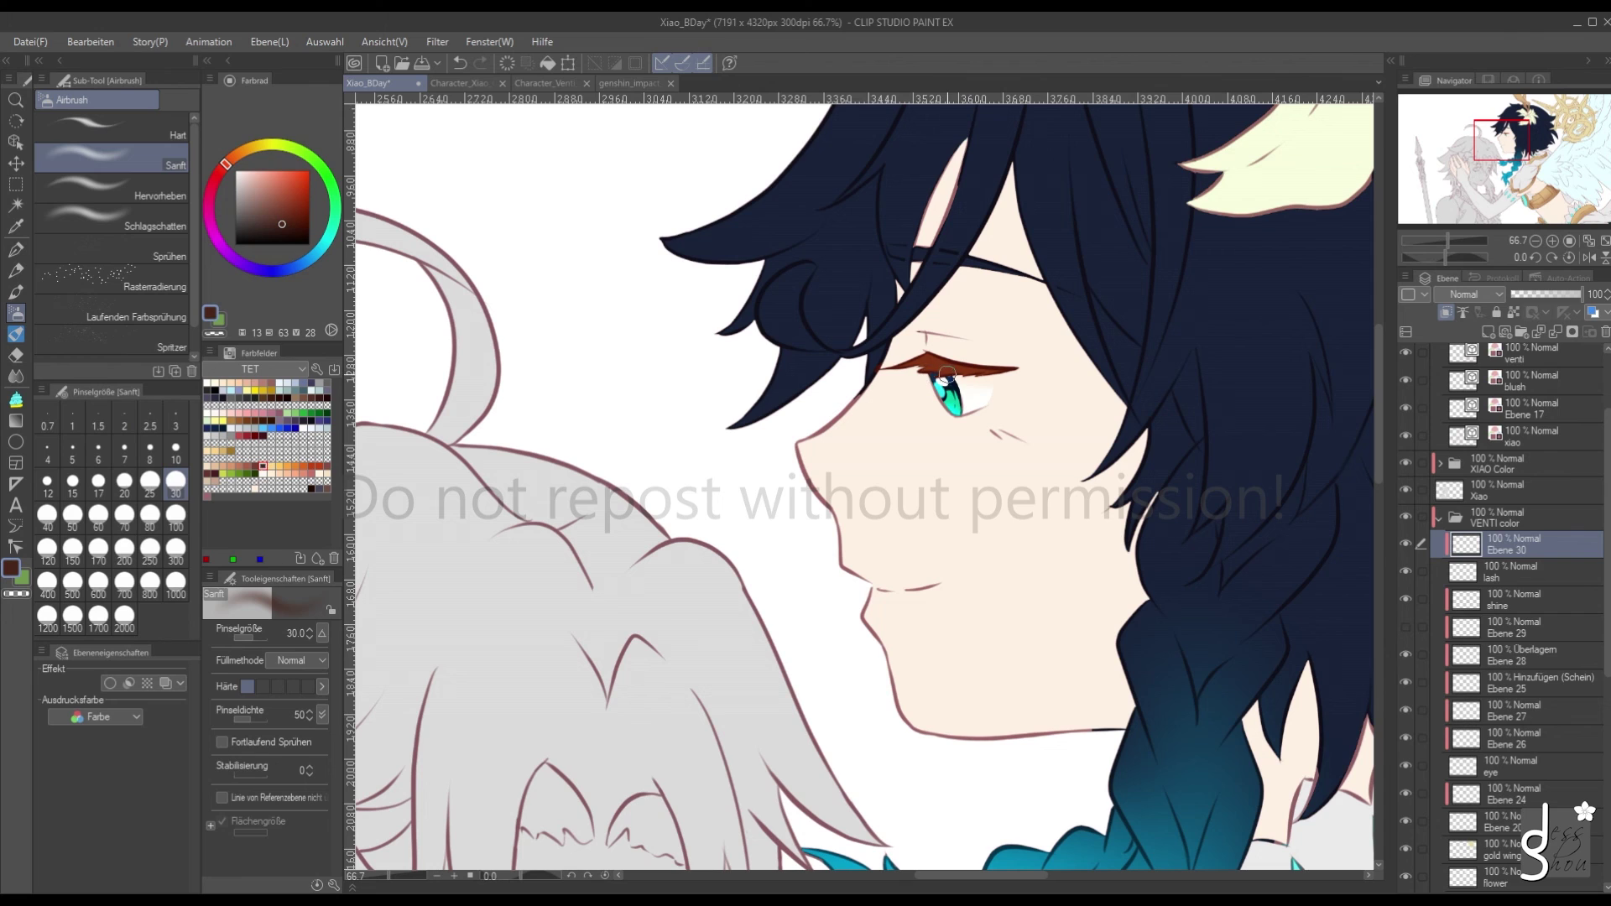
# Shade the lashes on the Ebene 30 layer with the airbrush at size 70 and set that layer's blending mode to Multiplizieren
pyautogui.click(150, 513)
pyautogui.press(']')
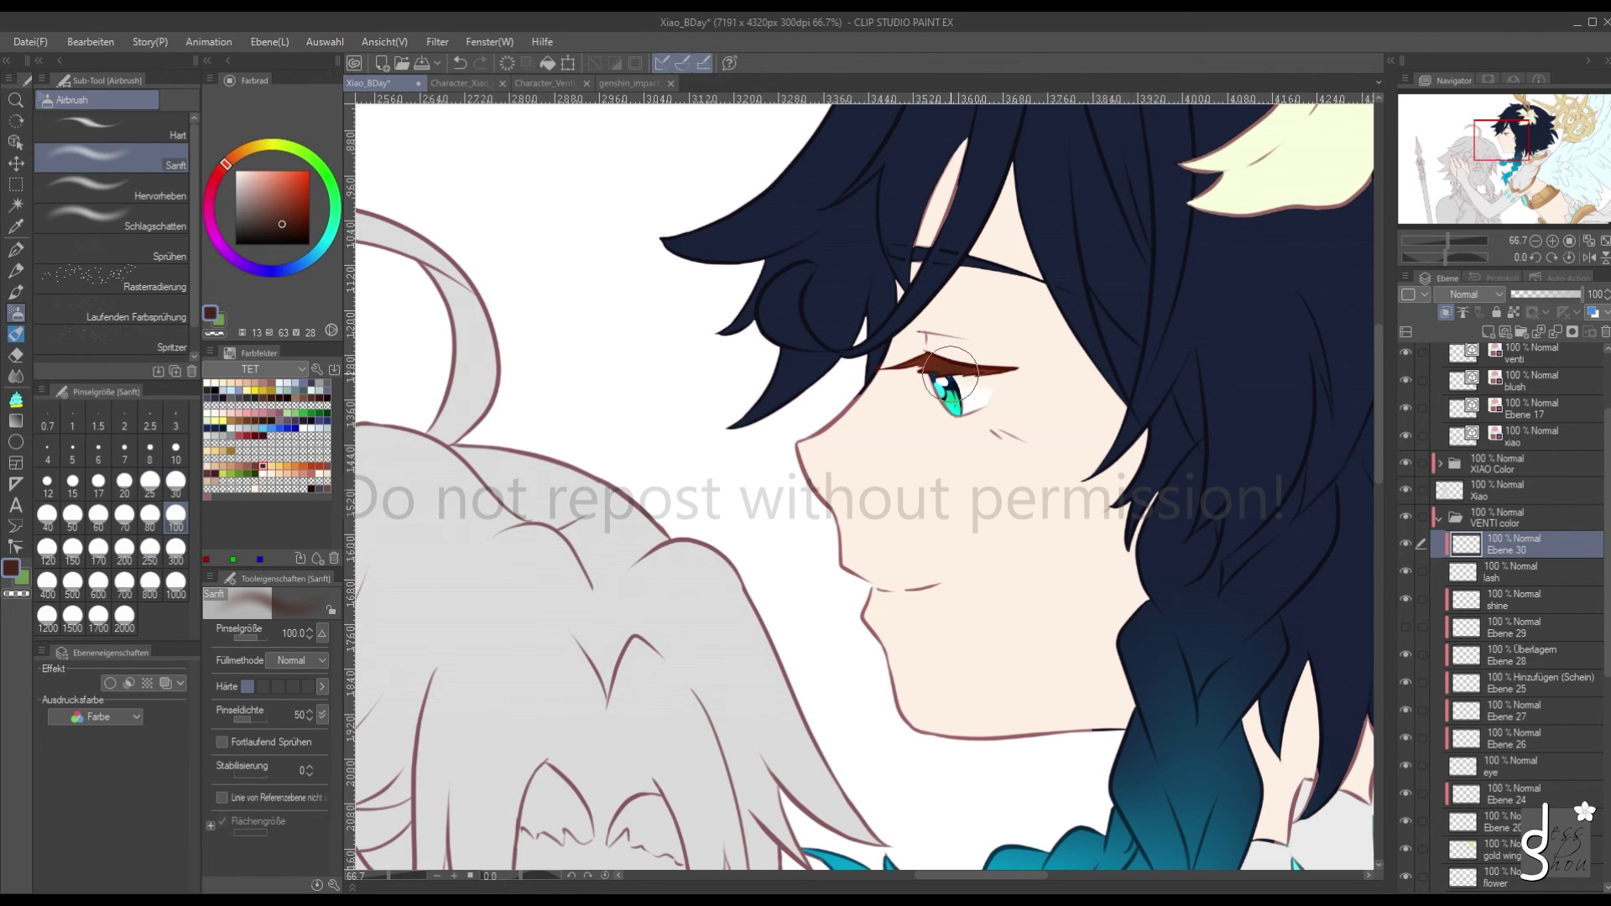
pyautogui.click(124, 520)
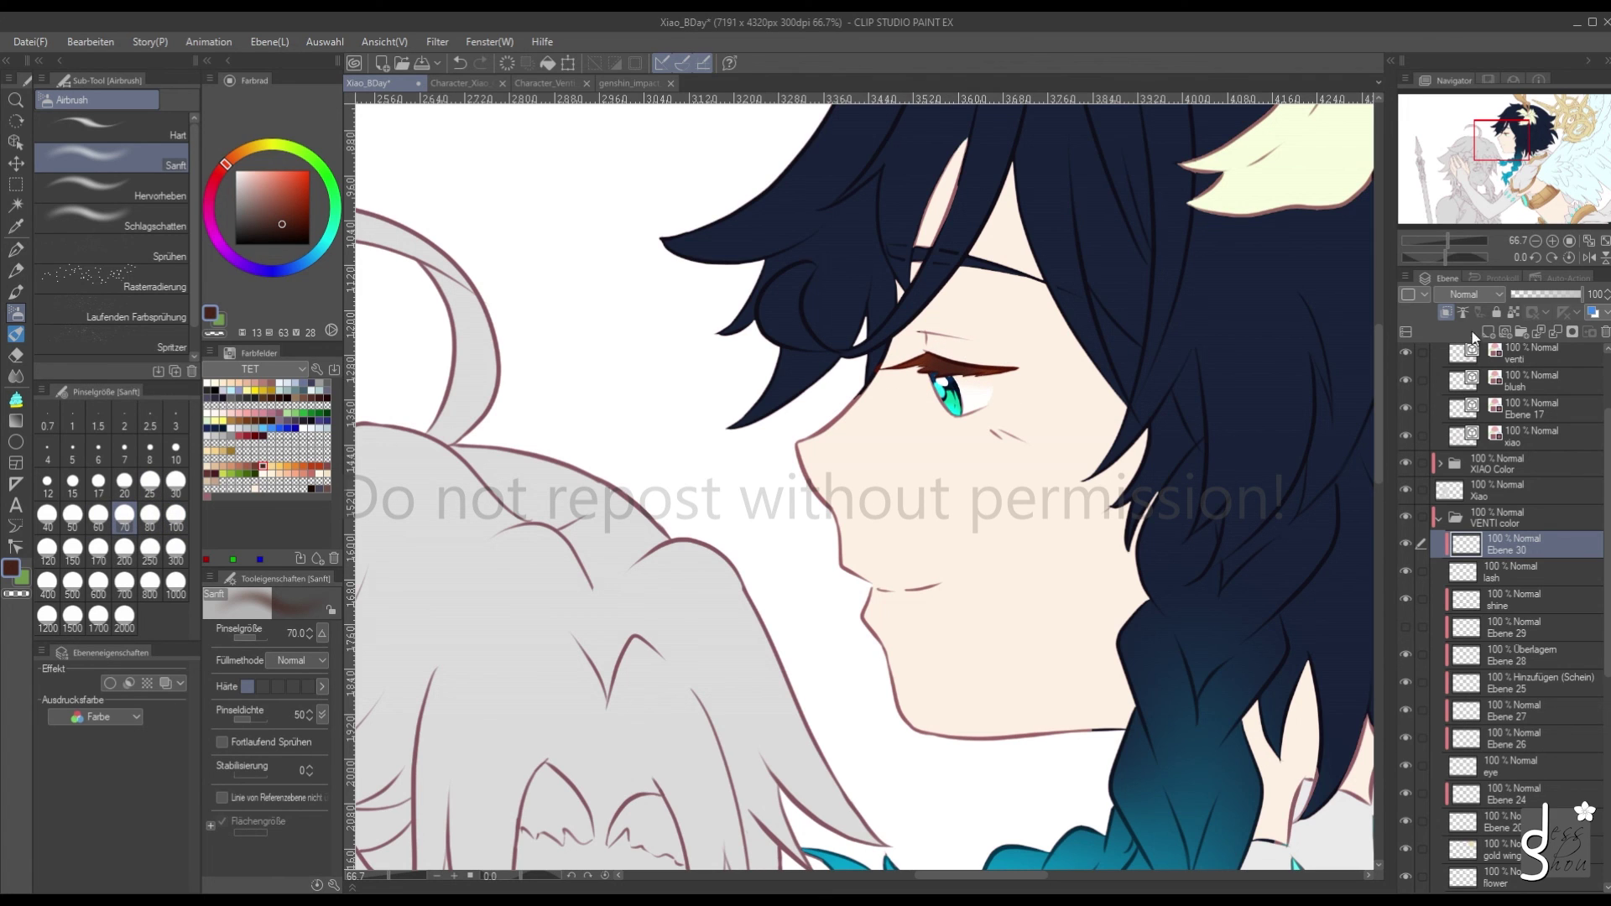
pyautogui.hotkey('shift', 'alt', 'm')
# Examine the lash shading on Venti's eye up close and within the whole illustration
pyautogui.scroll(-3, 963, 359)
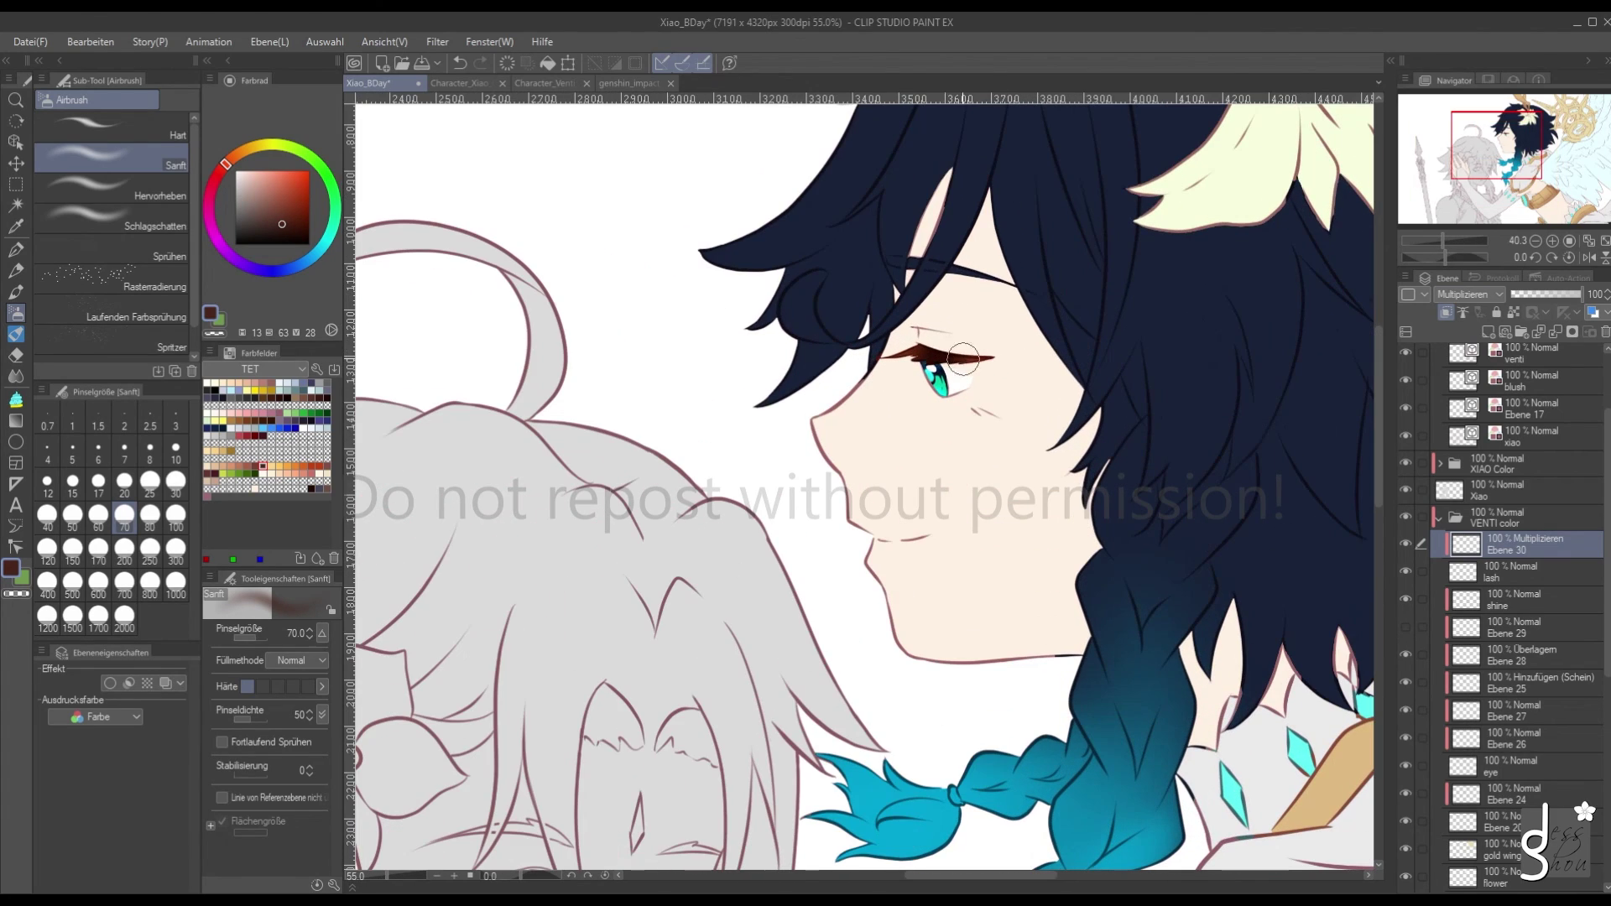
pyautogui.scroll(-4, 963, 359)
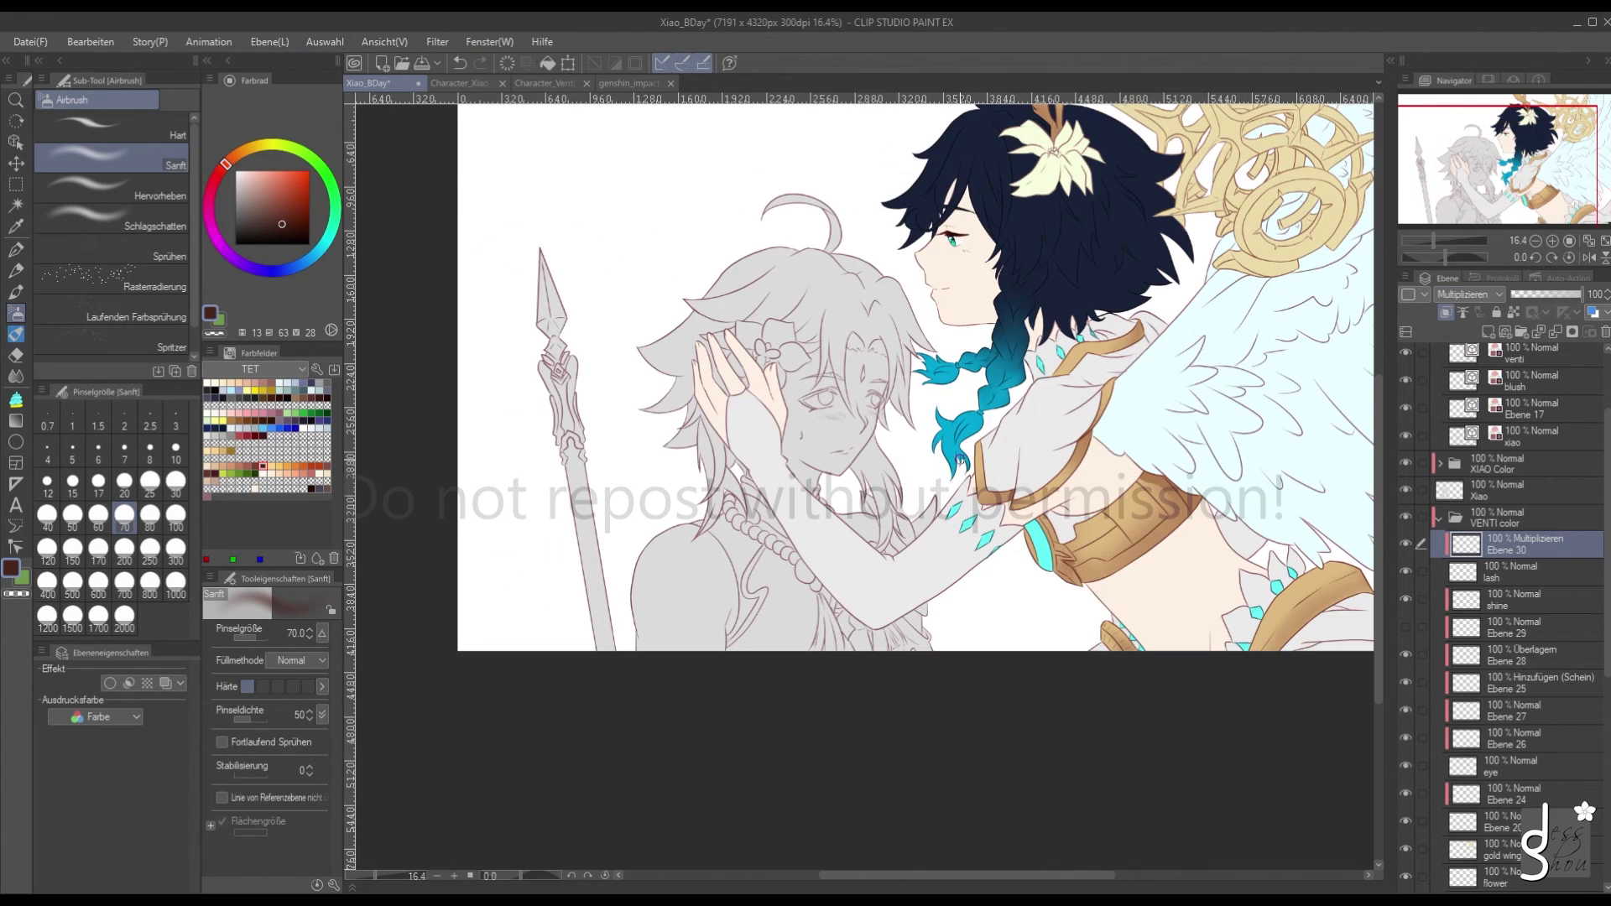
pyautogui.scroll(2, 1068, 326)
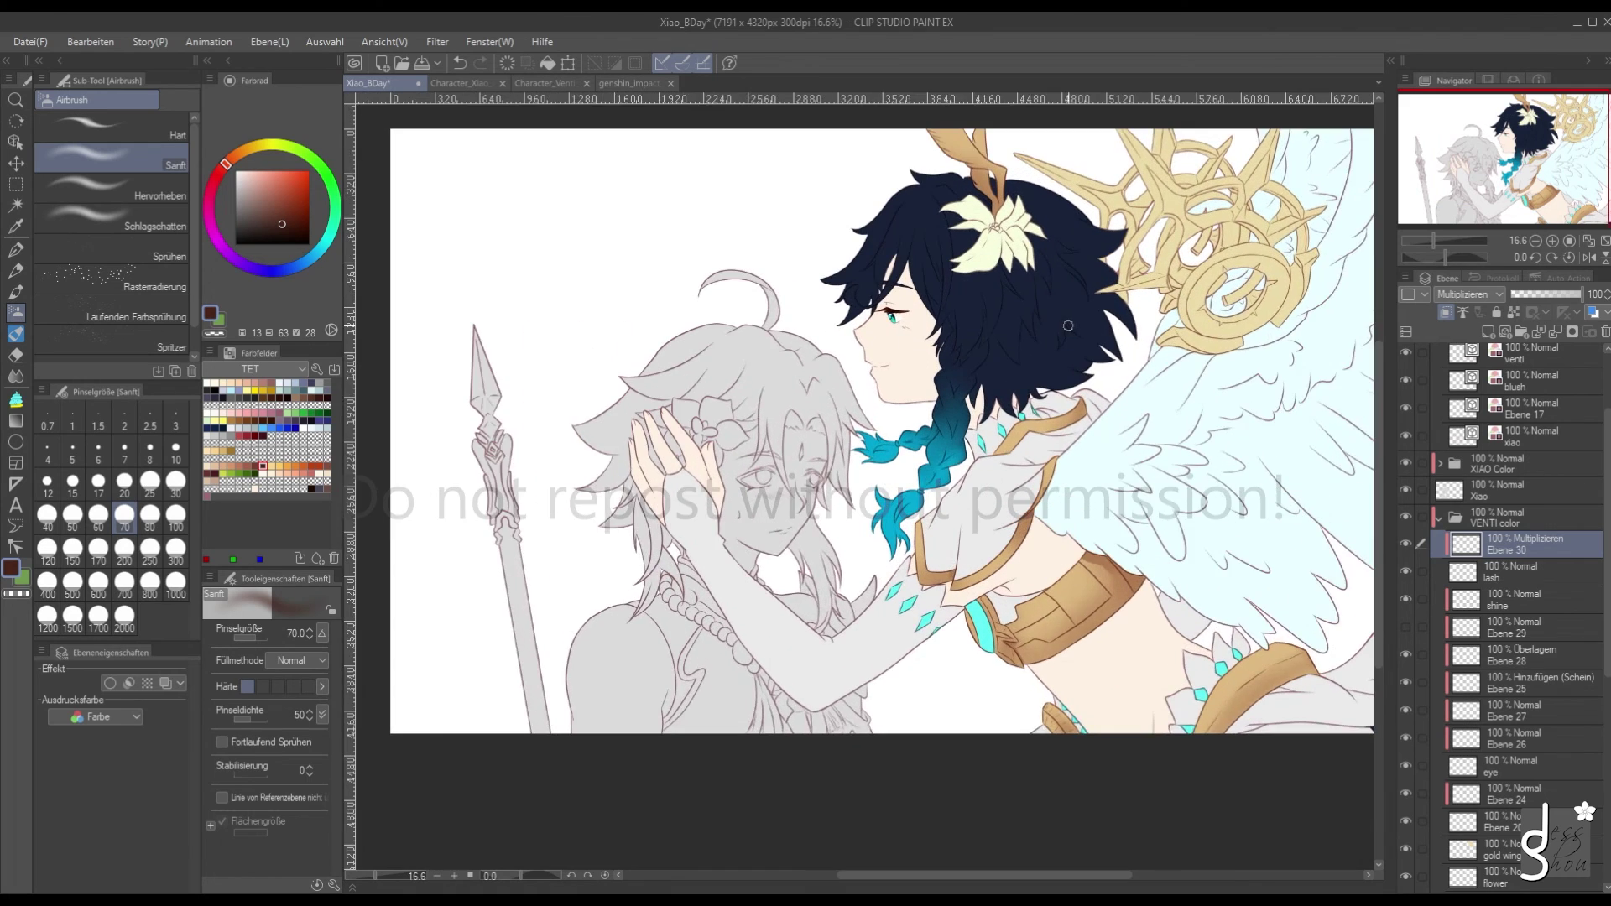
pyautogui.scroll(-2, 1068, 326)
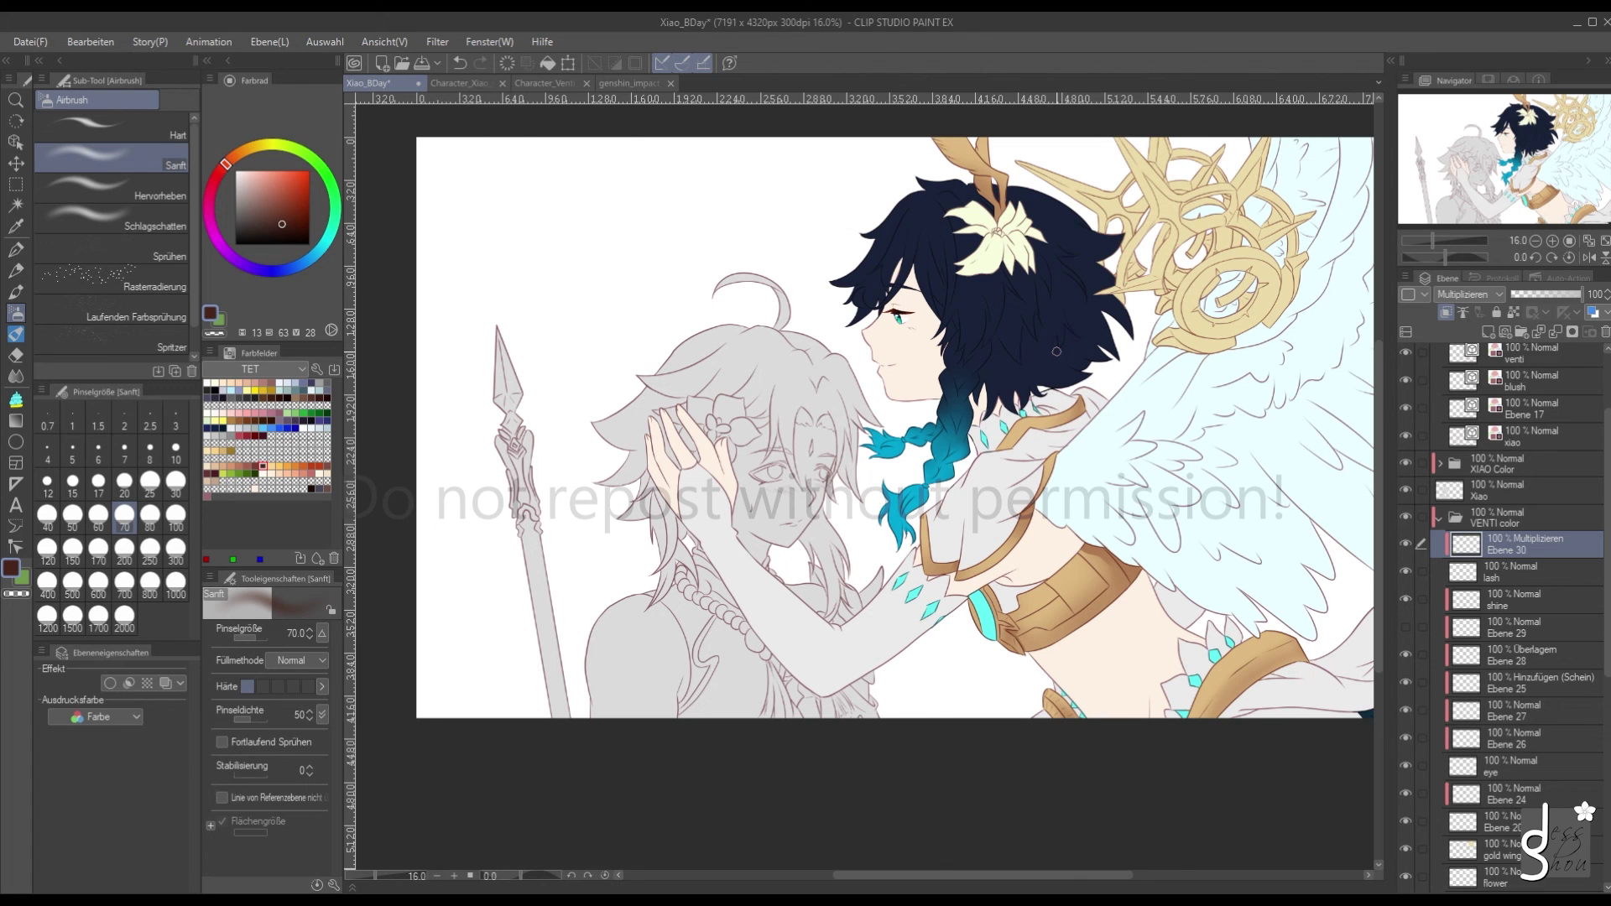
pyautogui.scroll(1, 1056, 351)
pyautogui.scroll(-2, 1055, 352)
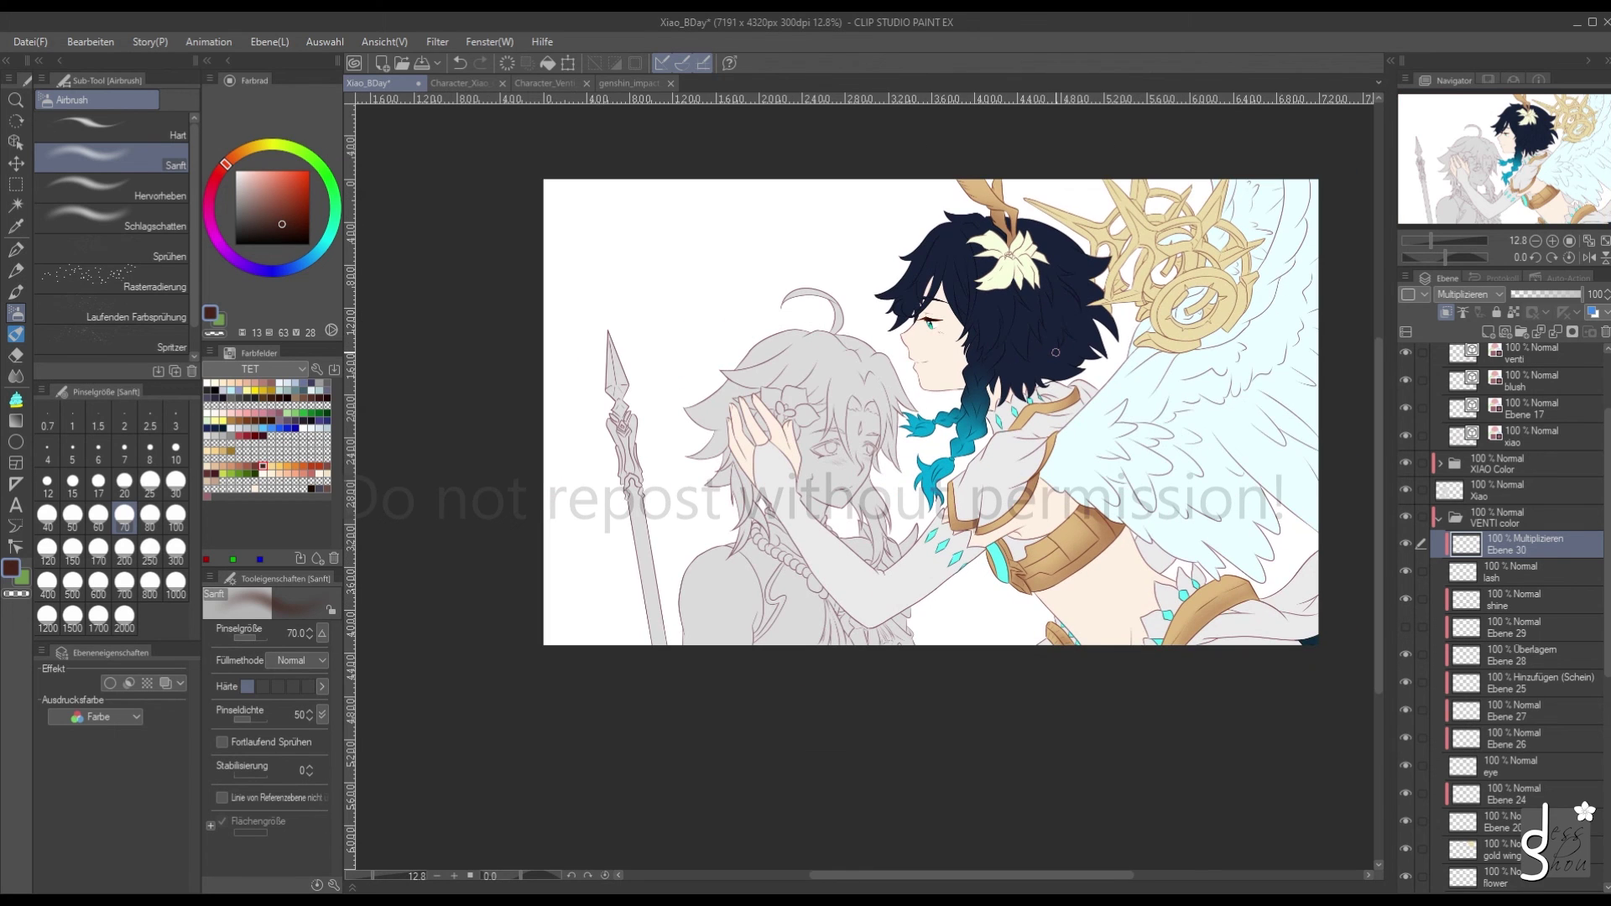
pyautogui.scroll(1, 1055, 352)
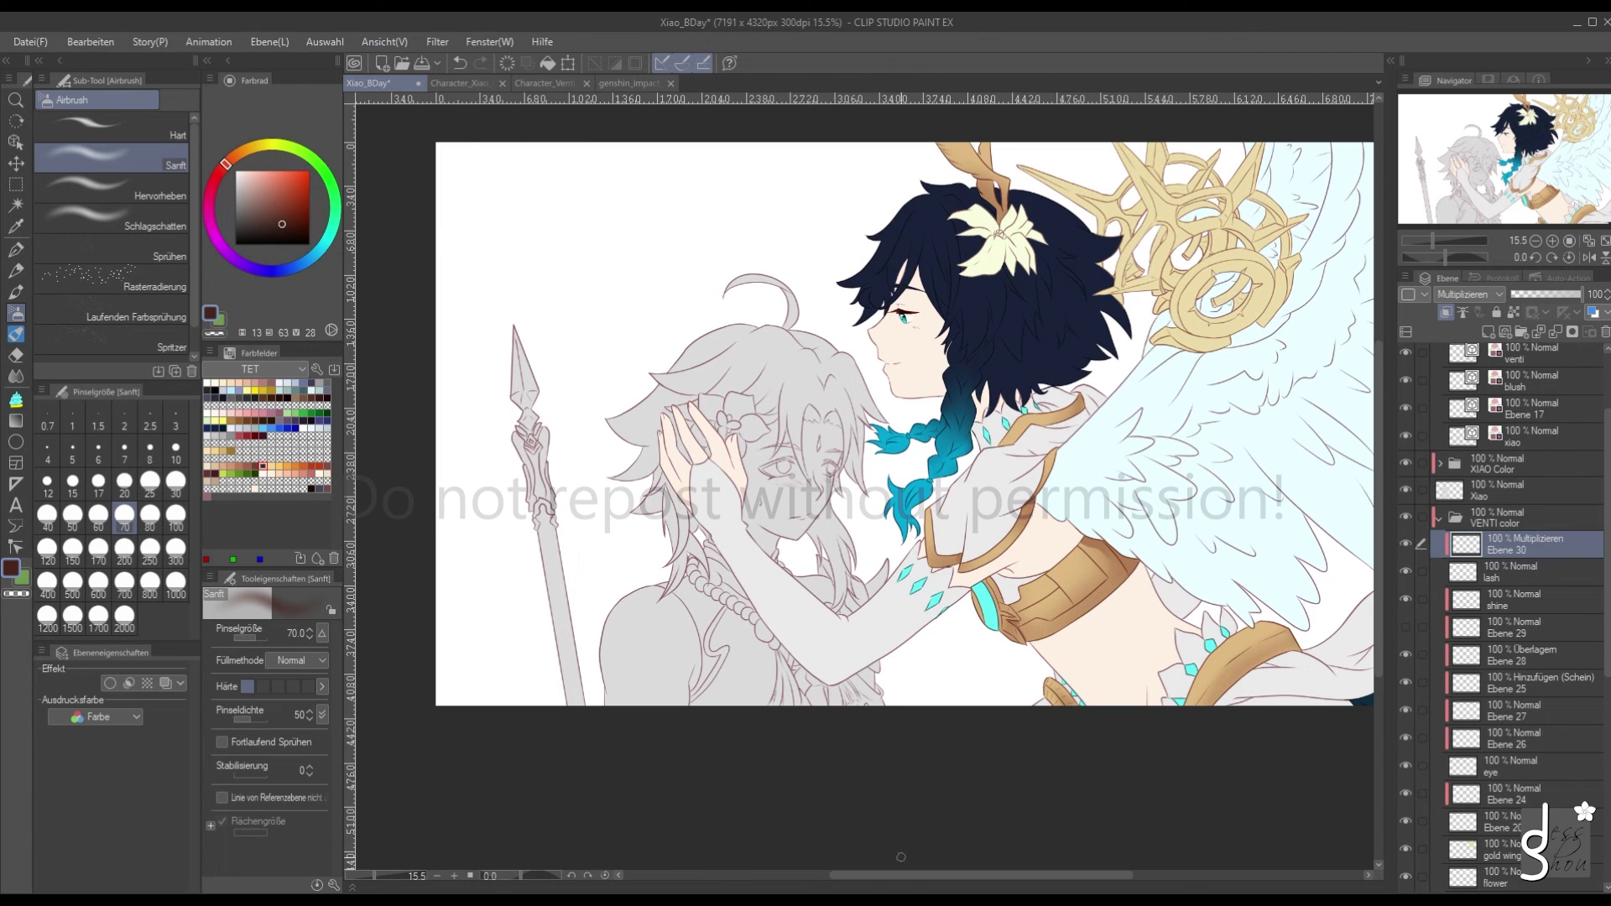
pyautogui.moveTo(893, 876); pyautogui.dragTo(911, 866)
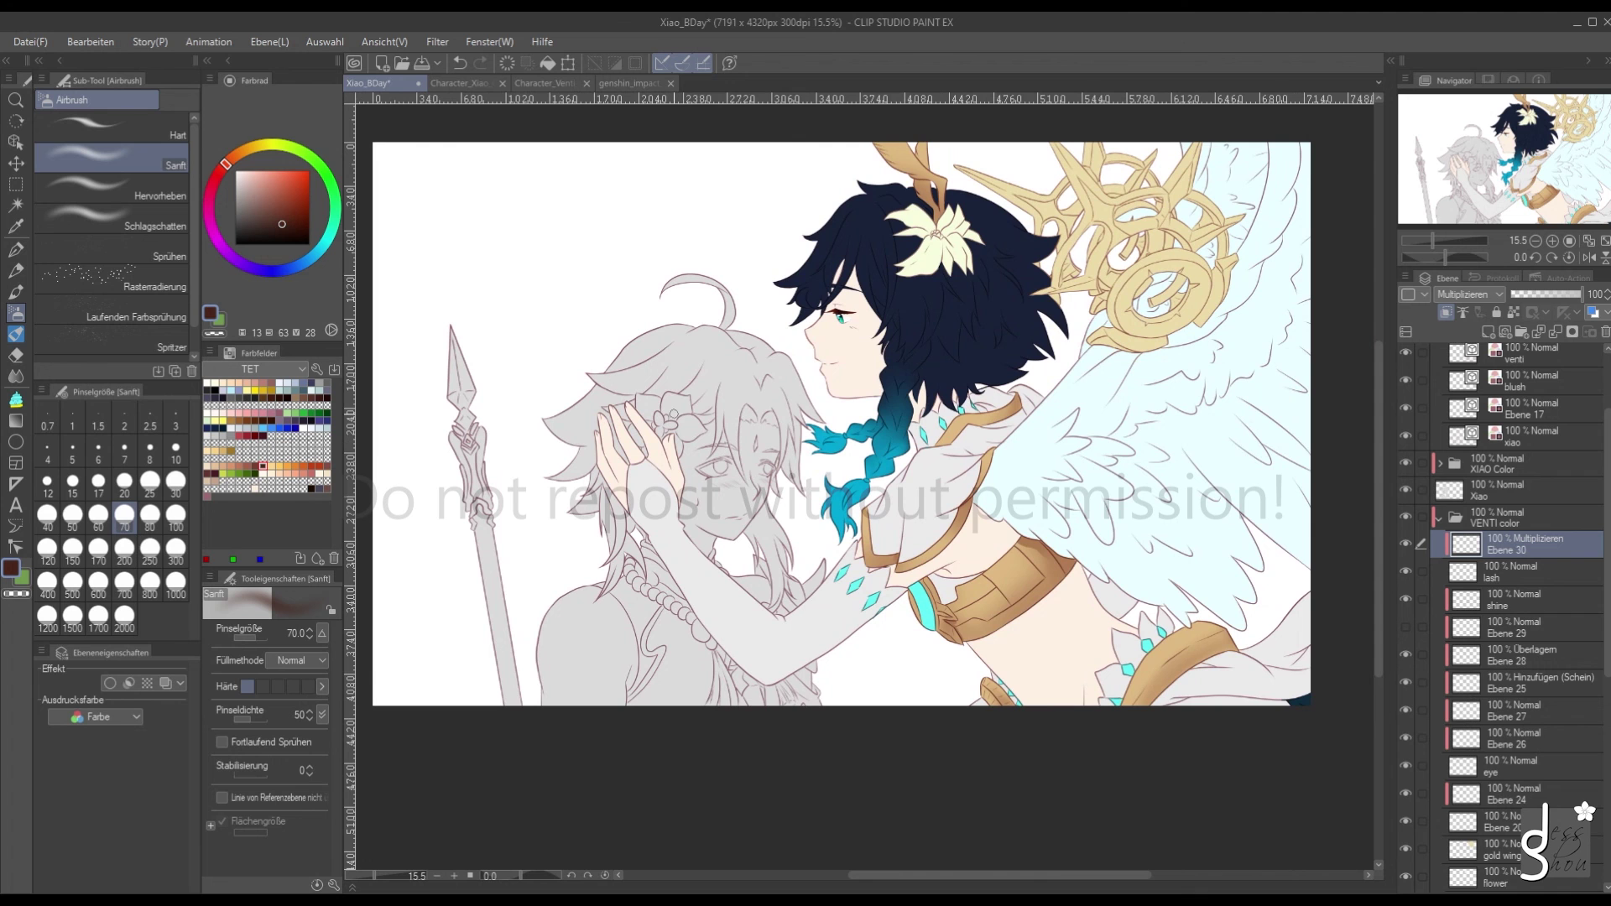
pyautogui.scroll(3, 832, 360)
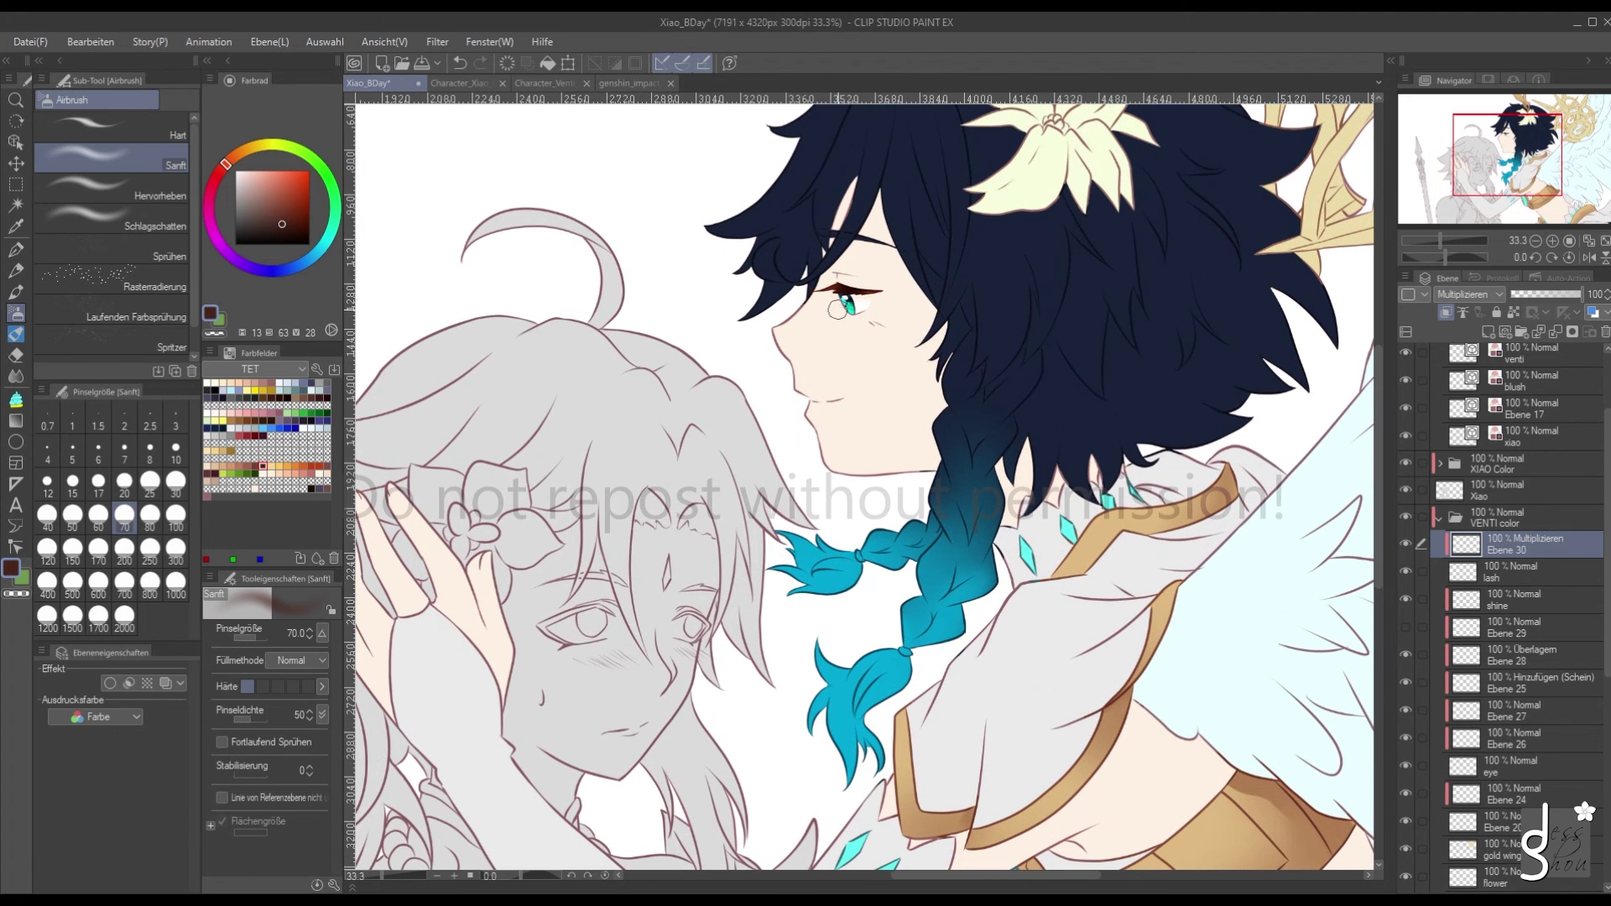
pyautogui.scroll(4, 811, 299)
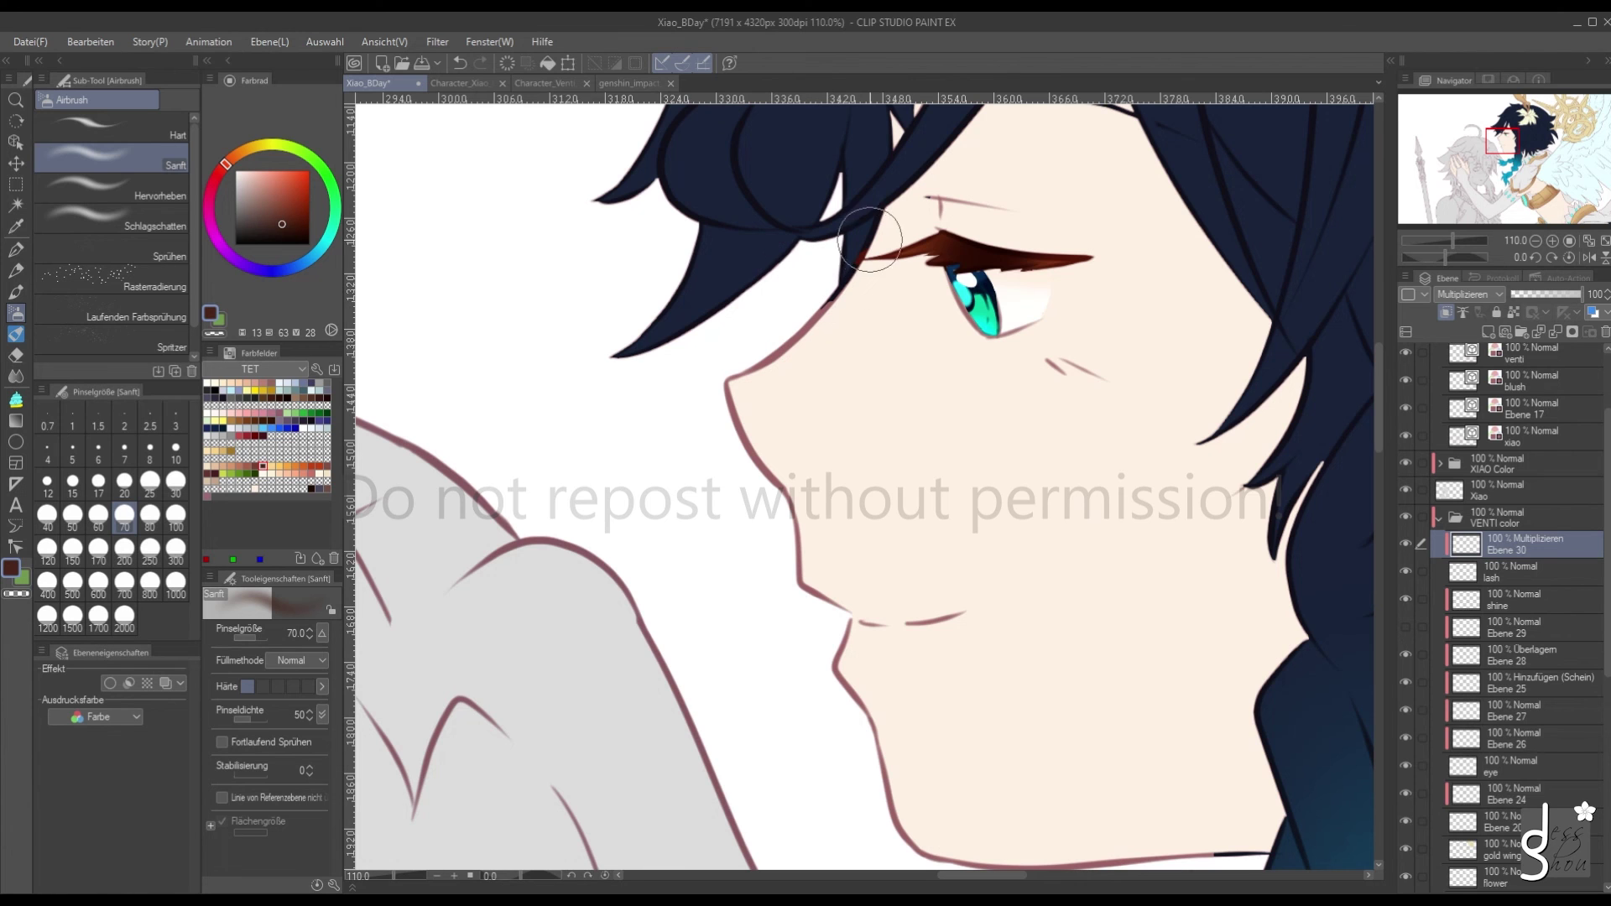
pyautogui.scroll(-6, 923, 201)
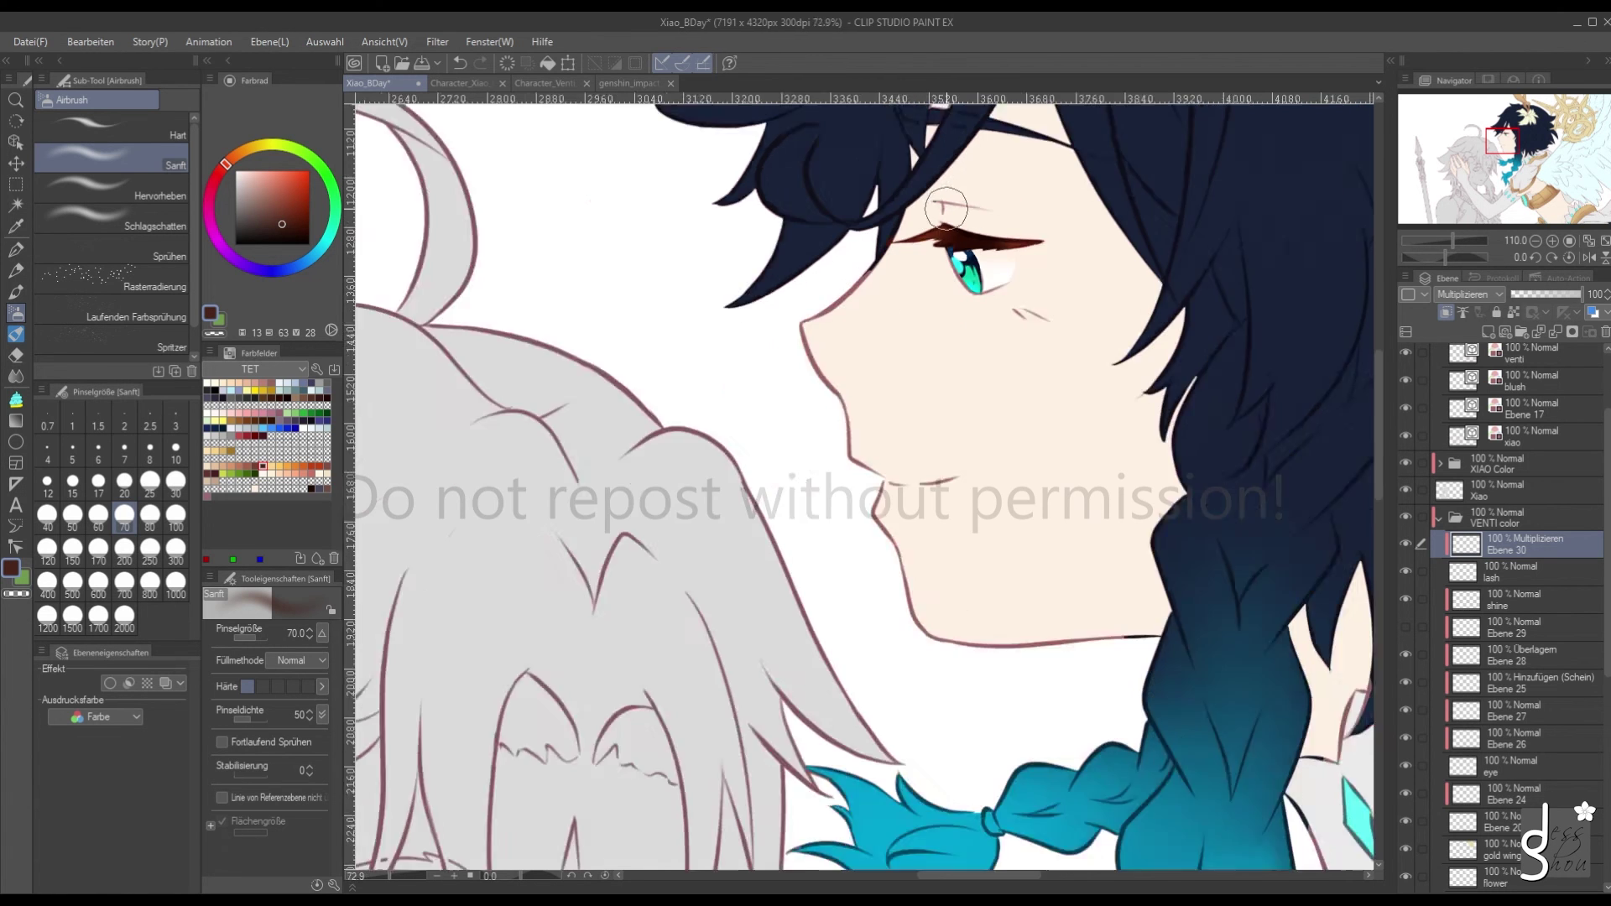
pyautogui.scroll(-2, 949, 388)
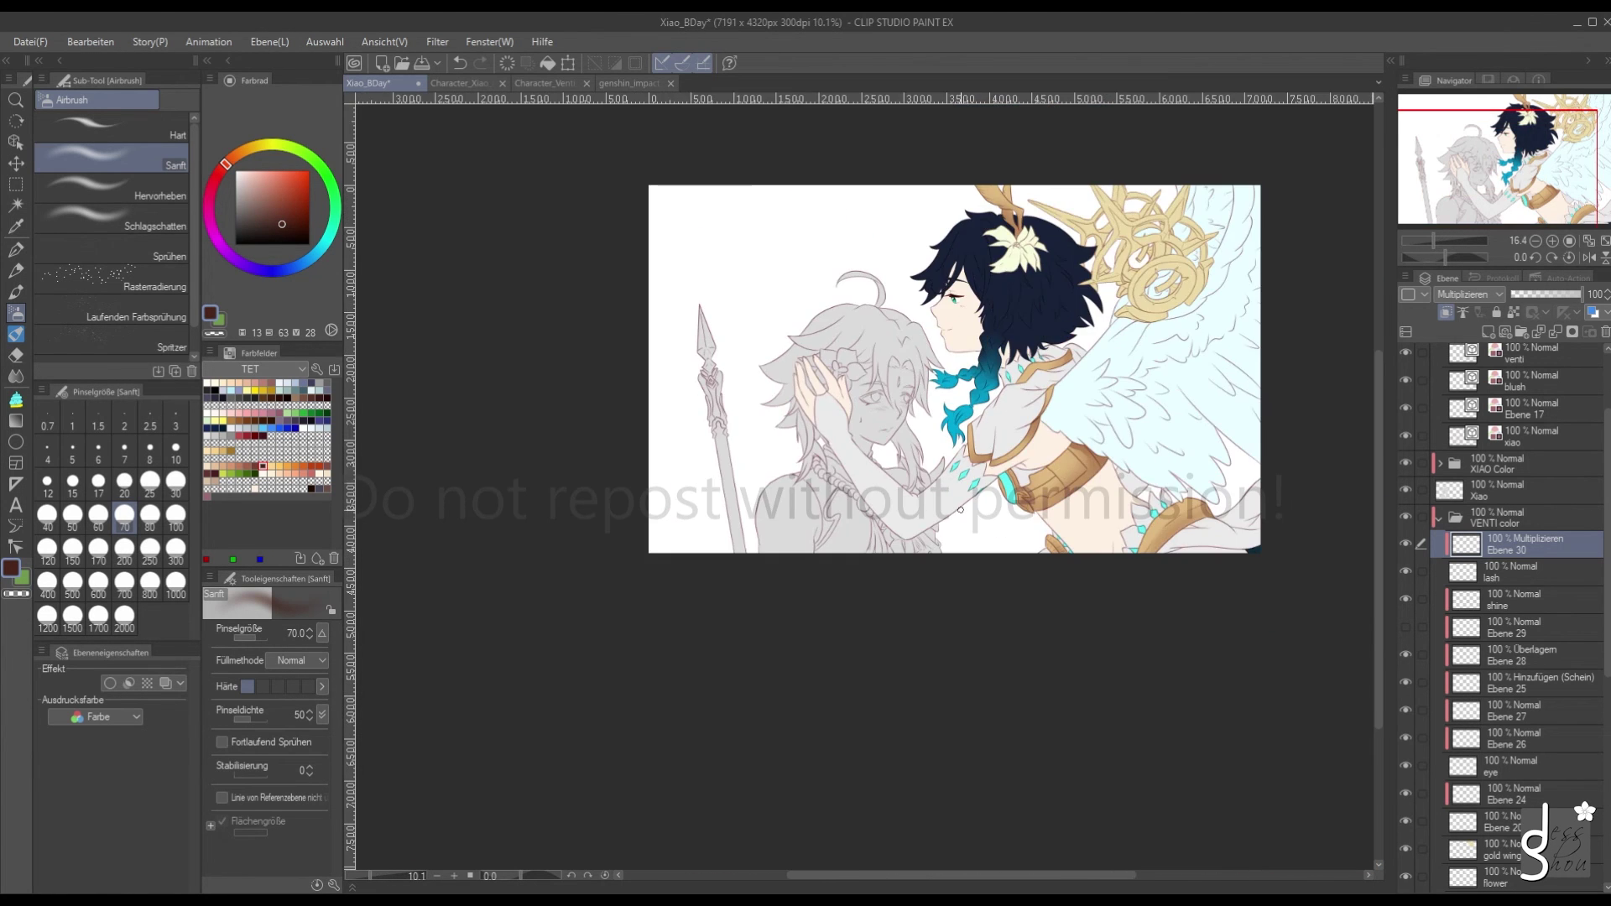
pyautogui.scroll(2, 1171, 176)
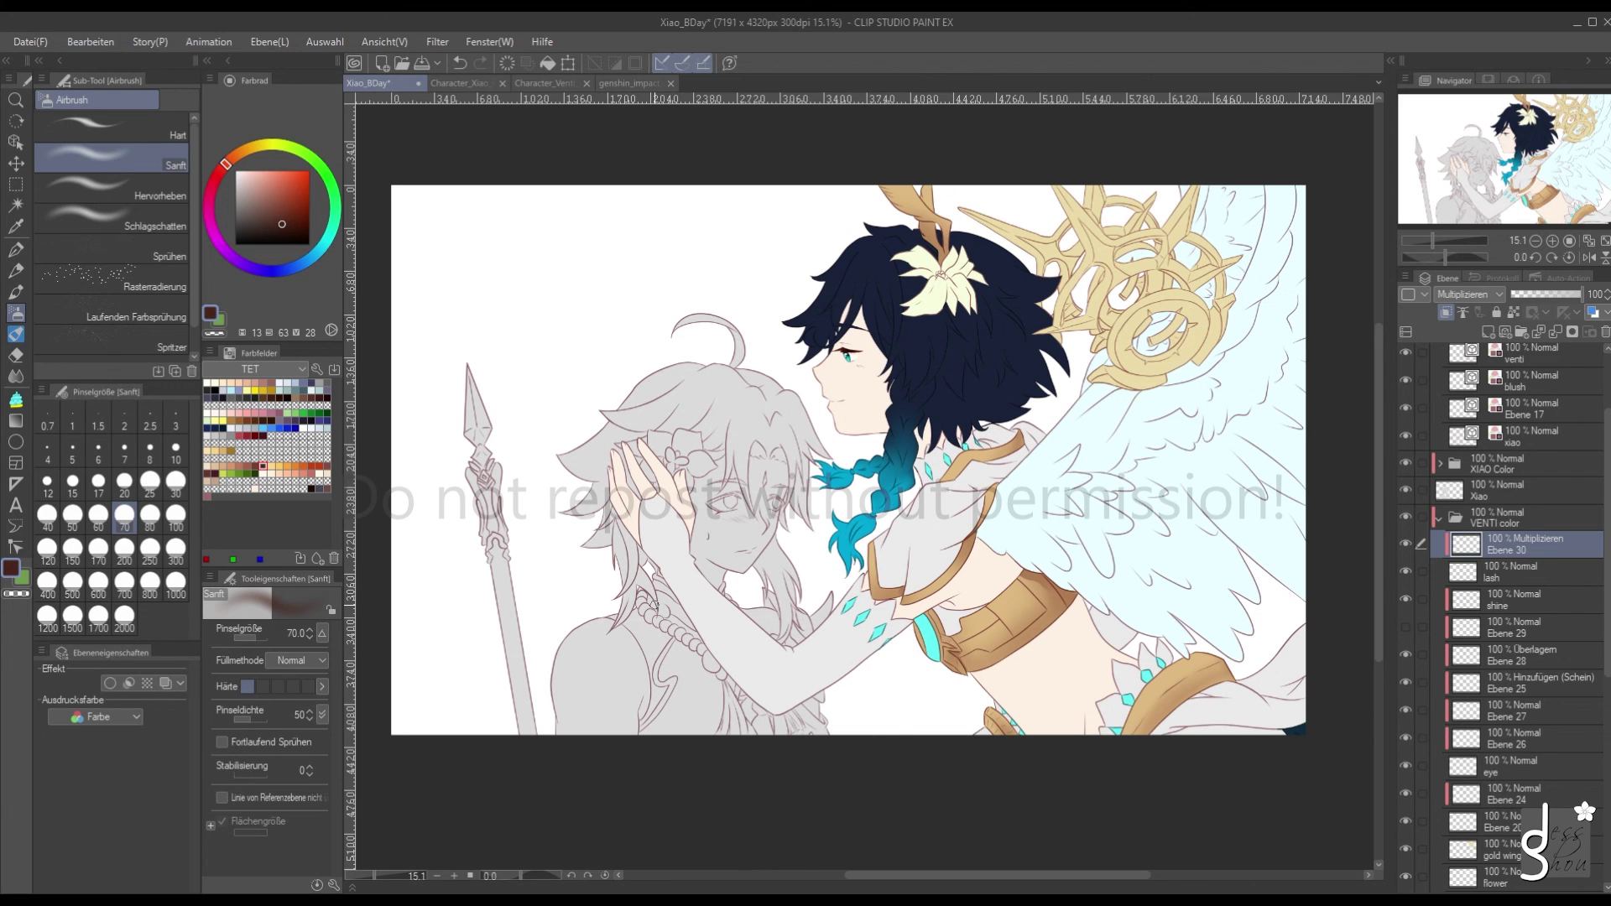
# Try the Hinzufügen (Schein) blending mode on the teal layer and return the layer to Normal
pyautogui.scroll(-5, 1461, 671)
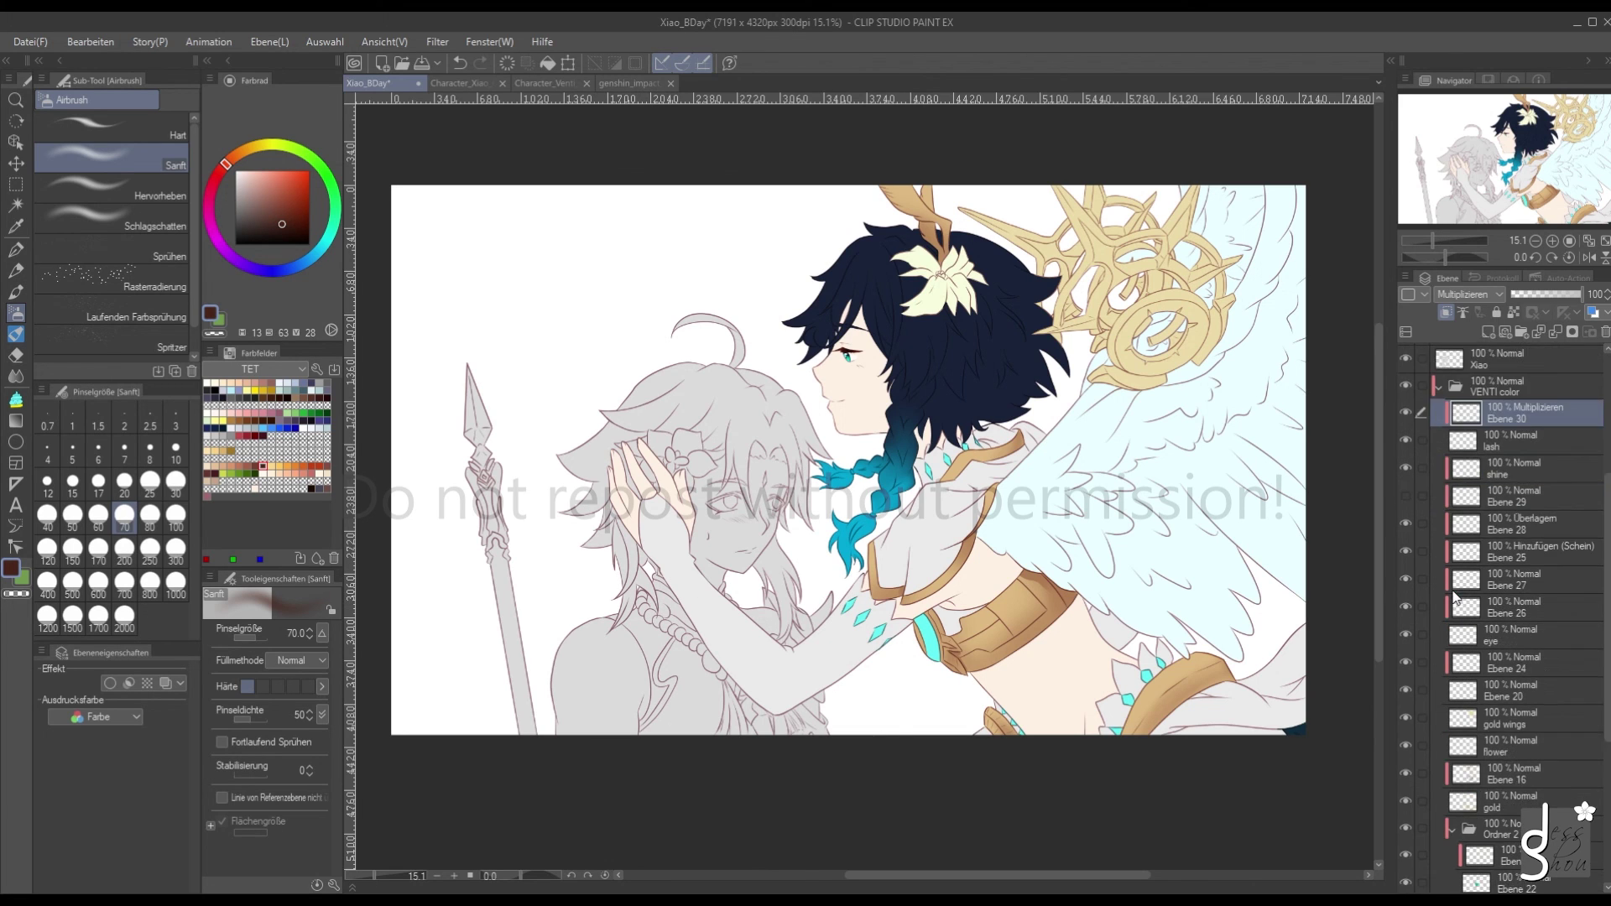
pyautogui.scroll(-2, 1462, 689)
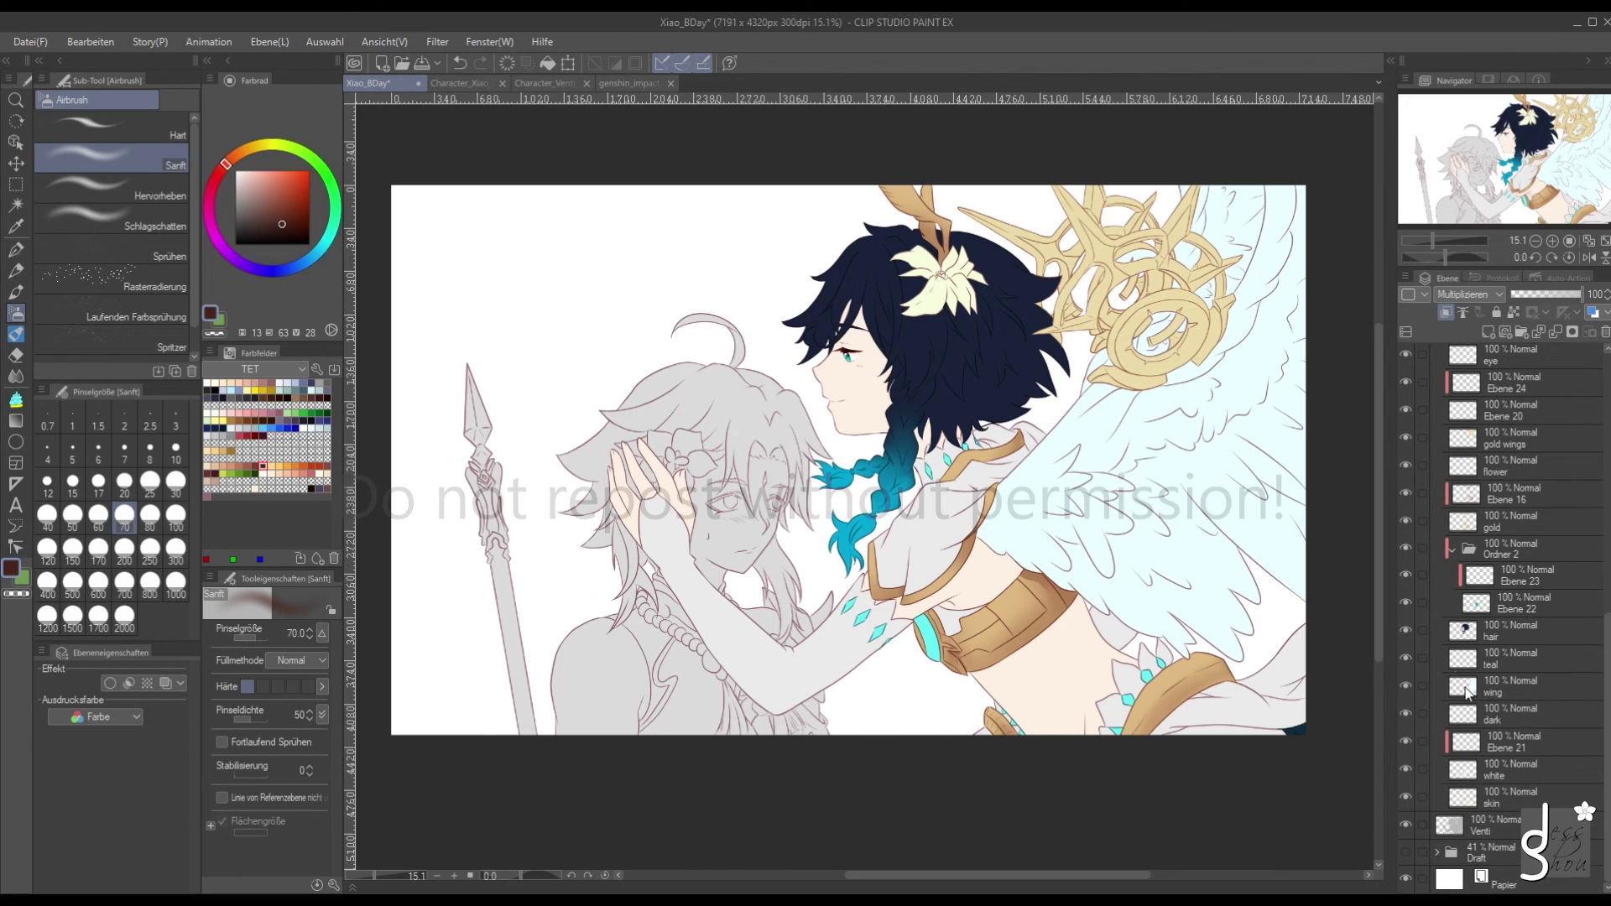
pyautogui.click(1469, 659)
pyautogui.hotkey('alt', 'shift', 'w')
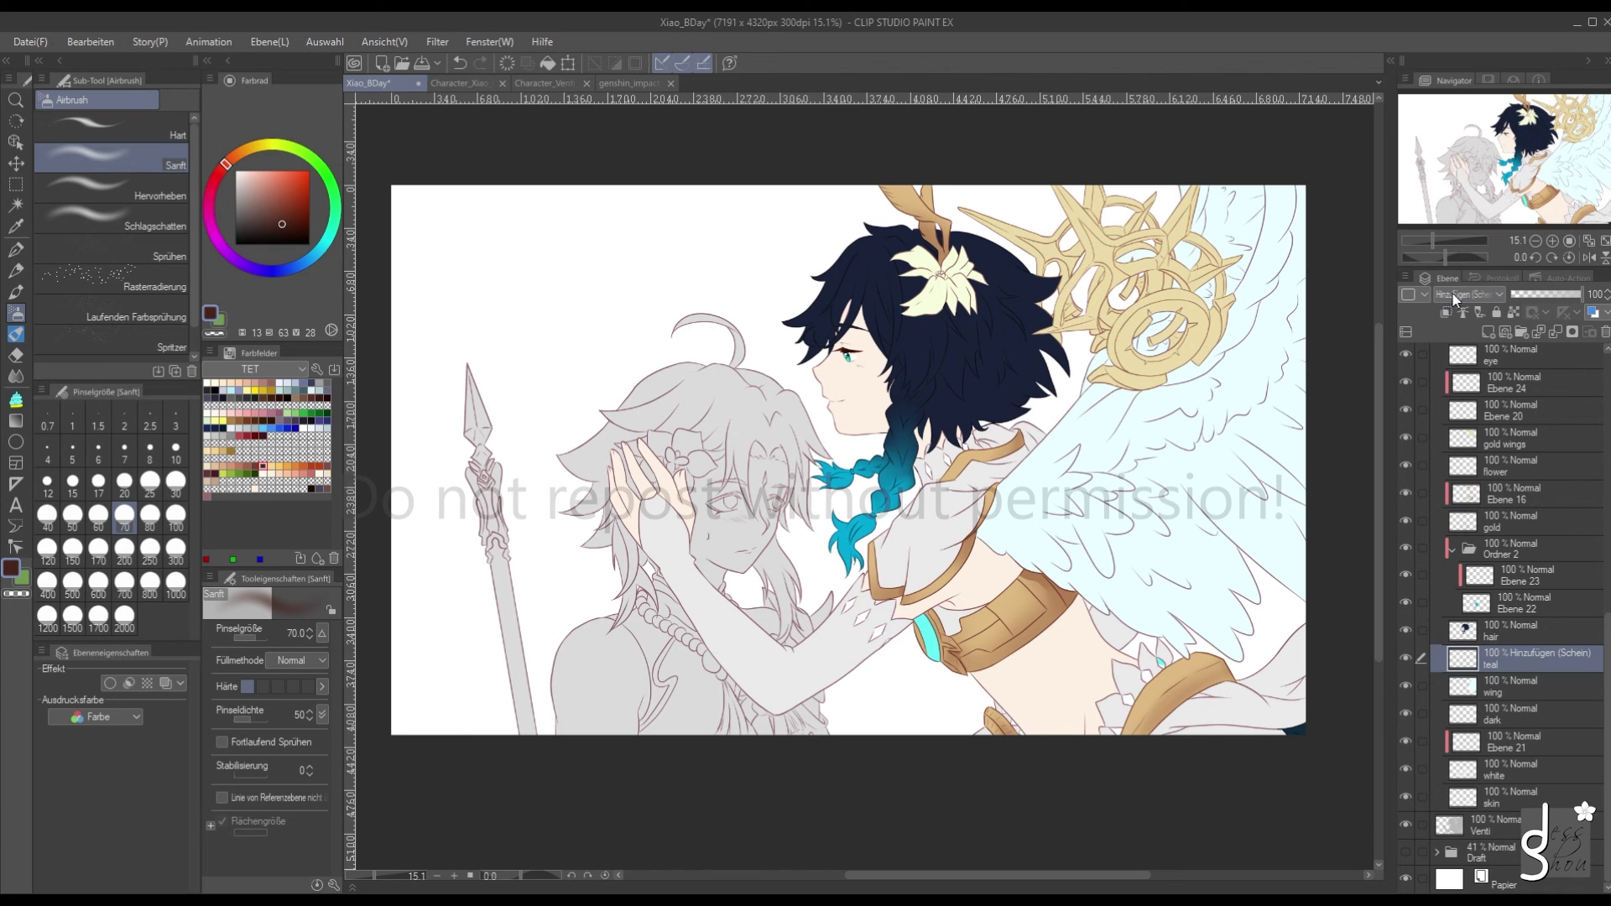
pyautogui.hotkey('alt', 'shift', 'q')
pyautogui.hotkey('alt', 'shift', 'n')
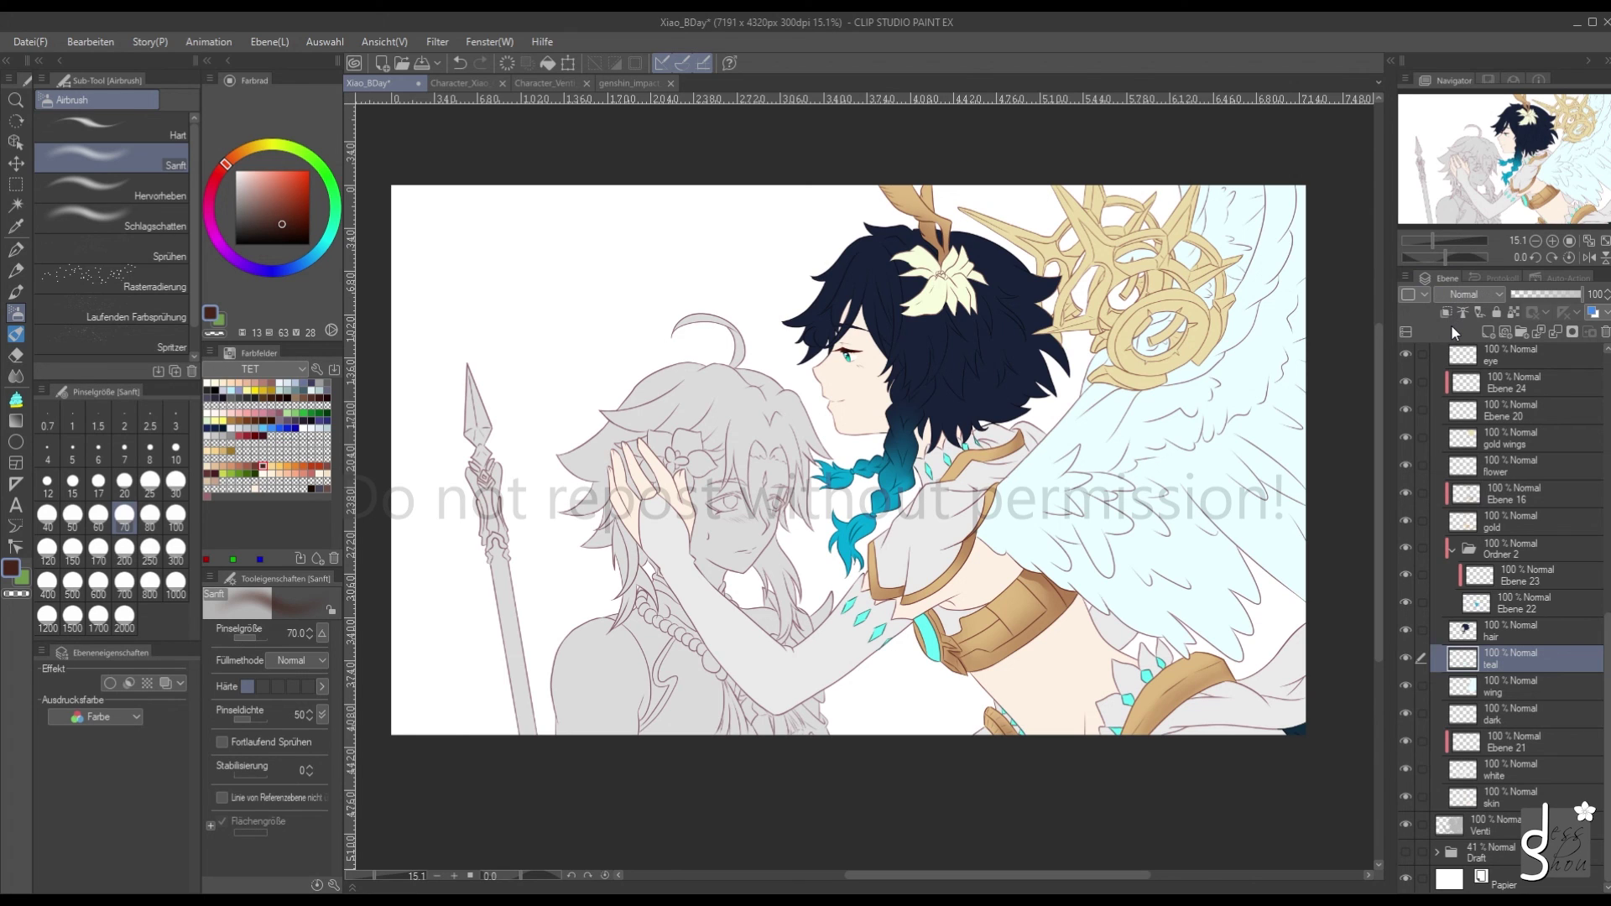
# Add a clipped layer above the teal layer and undo both the clipping and the new layer
pyautogui.click(1488, 331)
pyautogui.click(1446, 313)
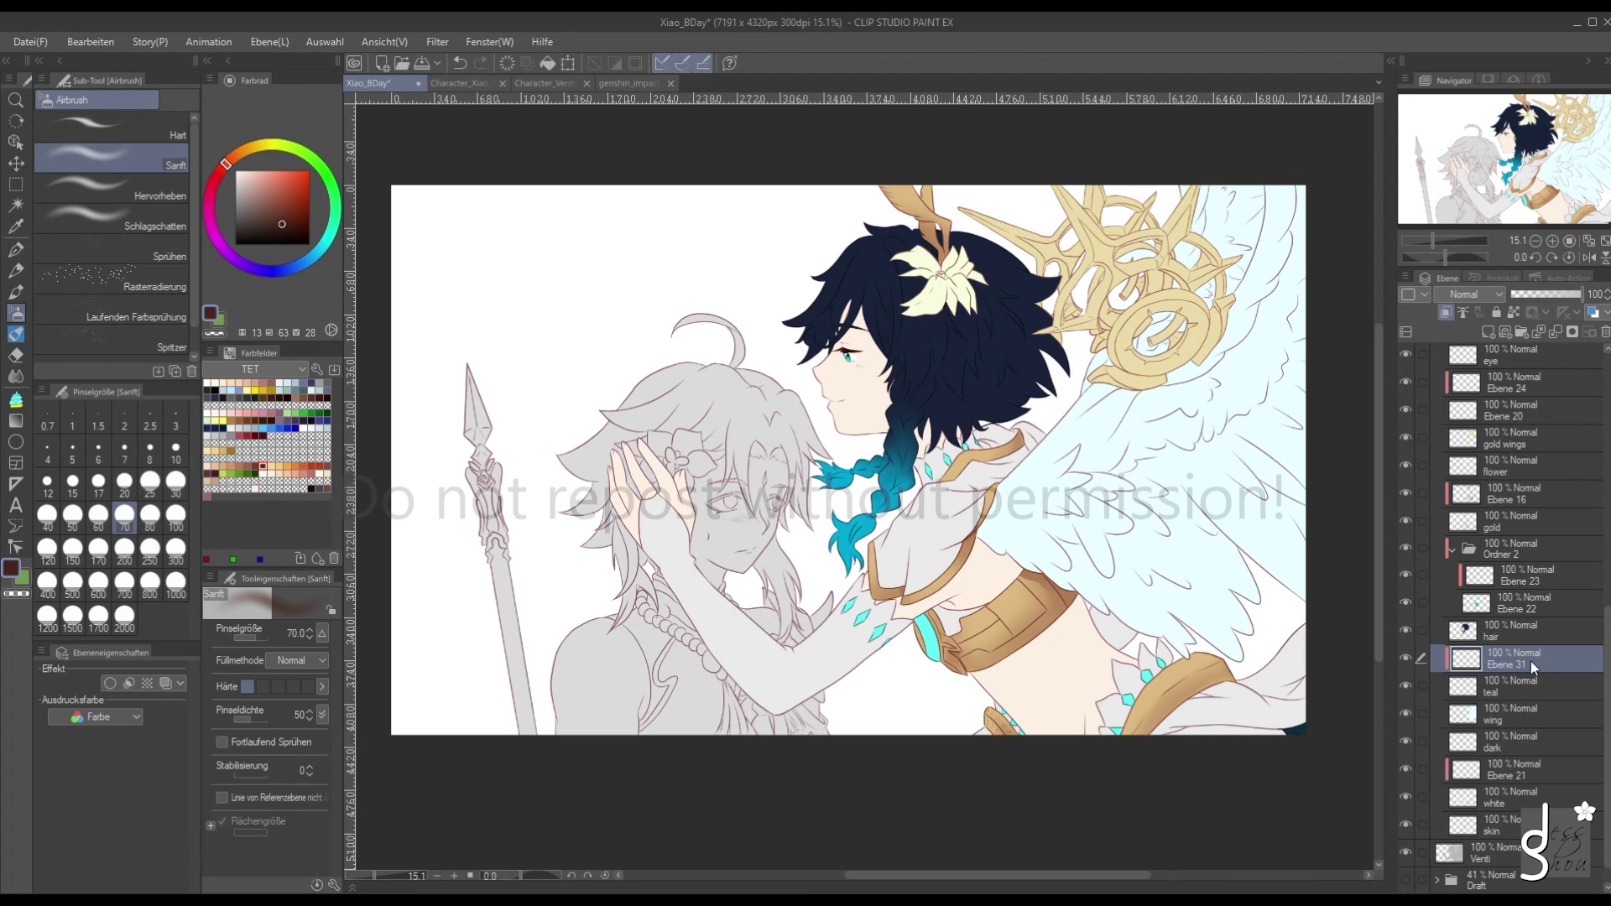
pyautogui.hotkey('ctrl', 'z')
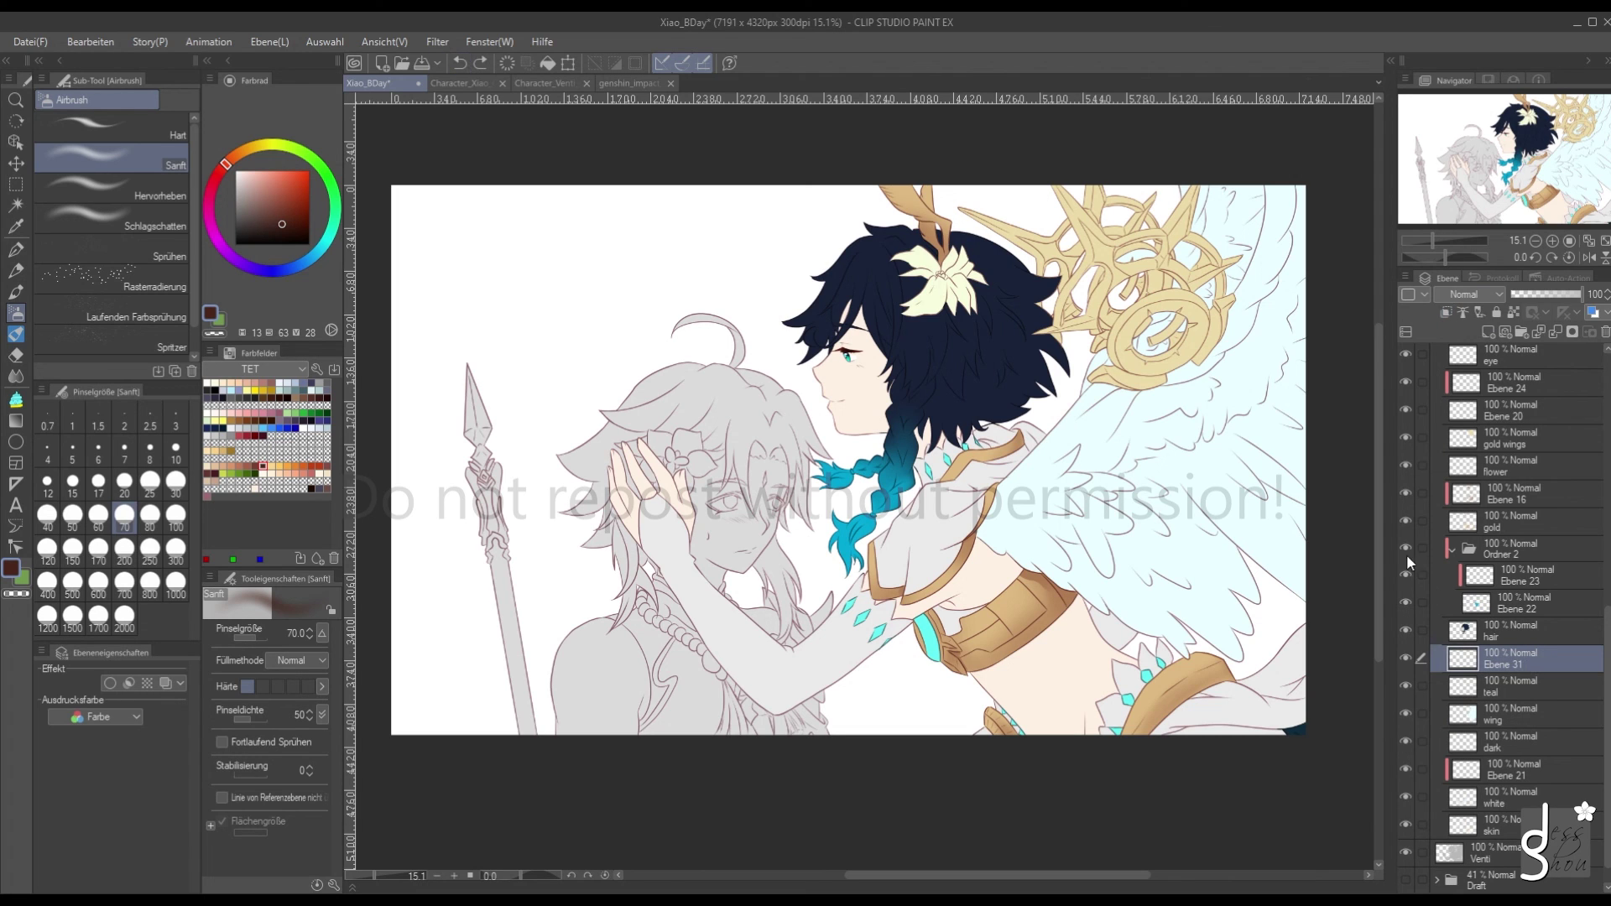
pyautogui.hotkey('ctrl', 'z')
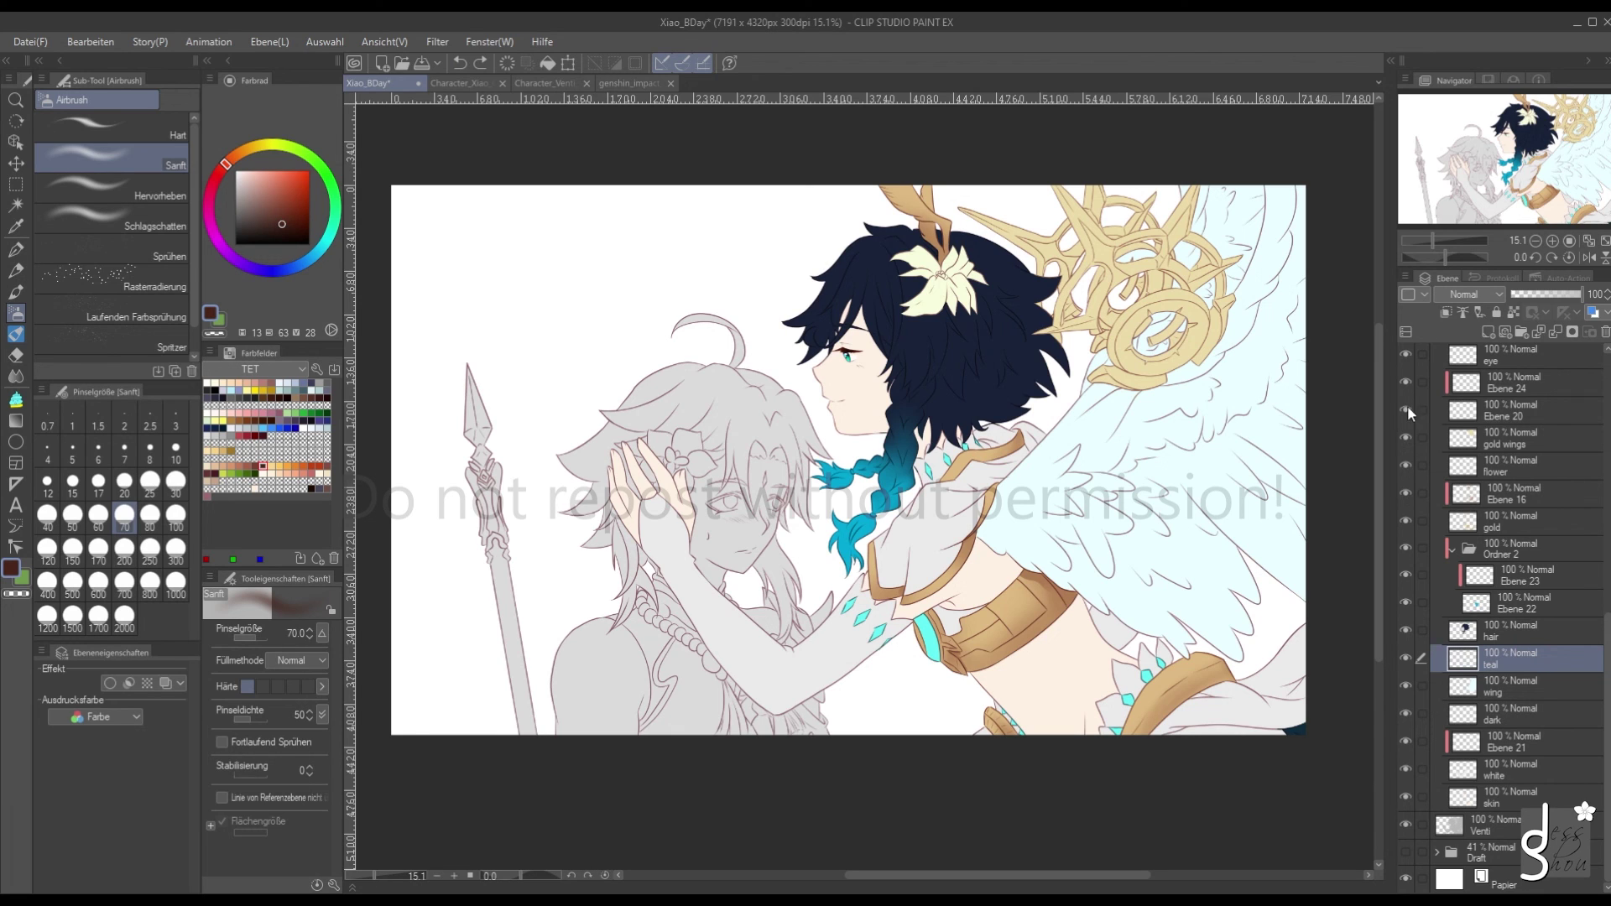
# Duplicate the teal layer and try the copy in the Hinzufügen blending mode with and without clipping
pyautogui.hotkey('ctrl', 'j')
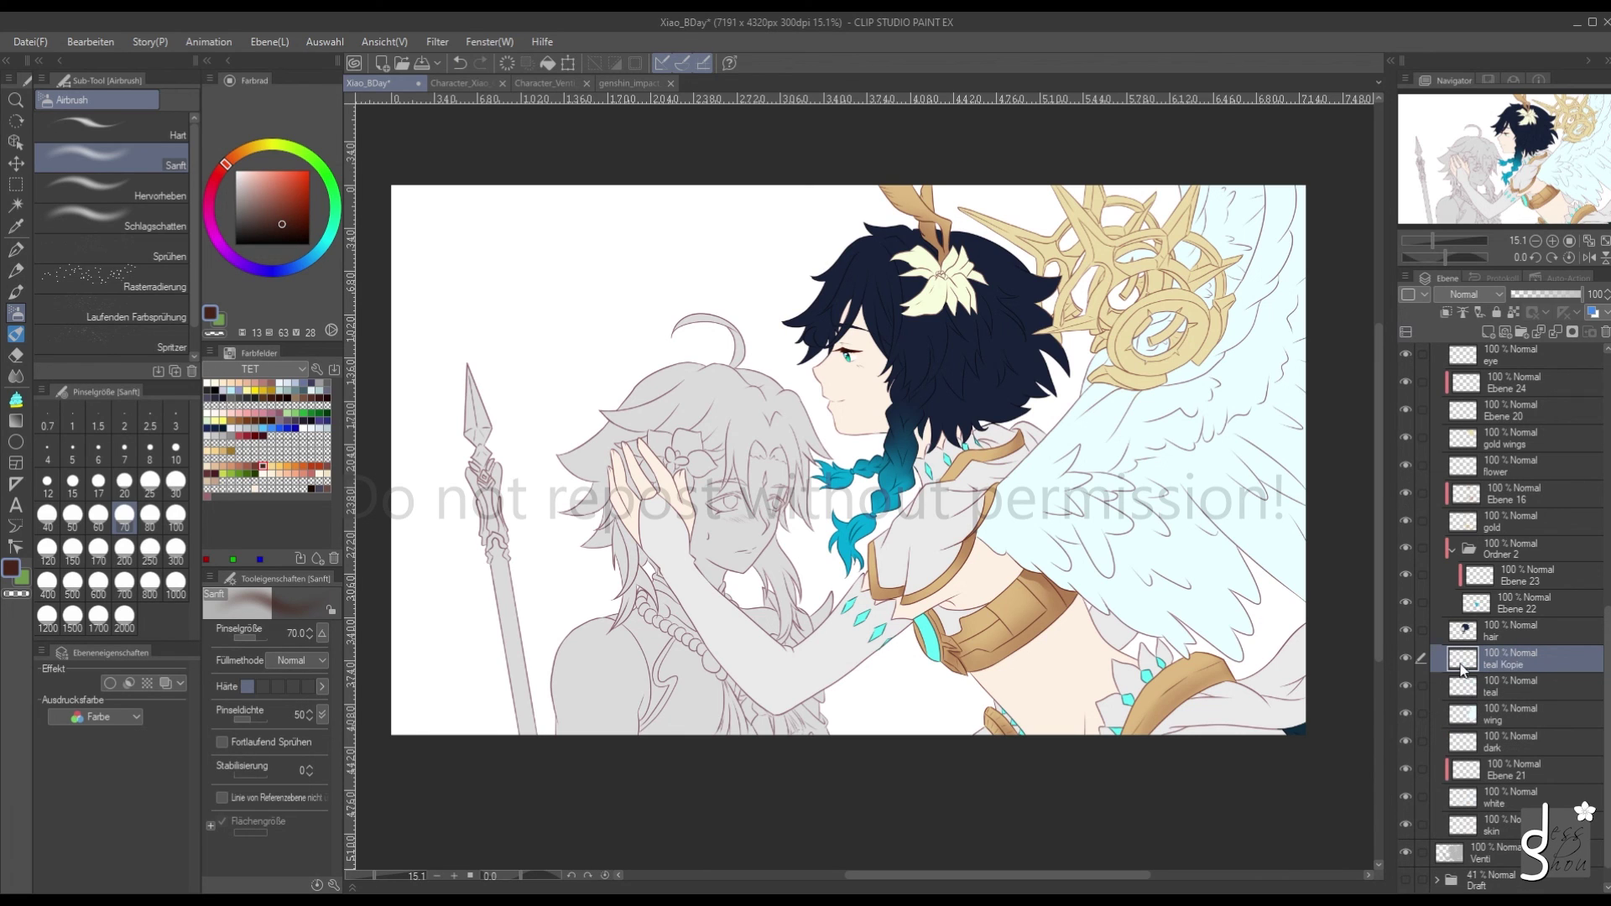
pyautogui.click(1445, 313)
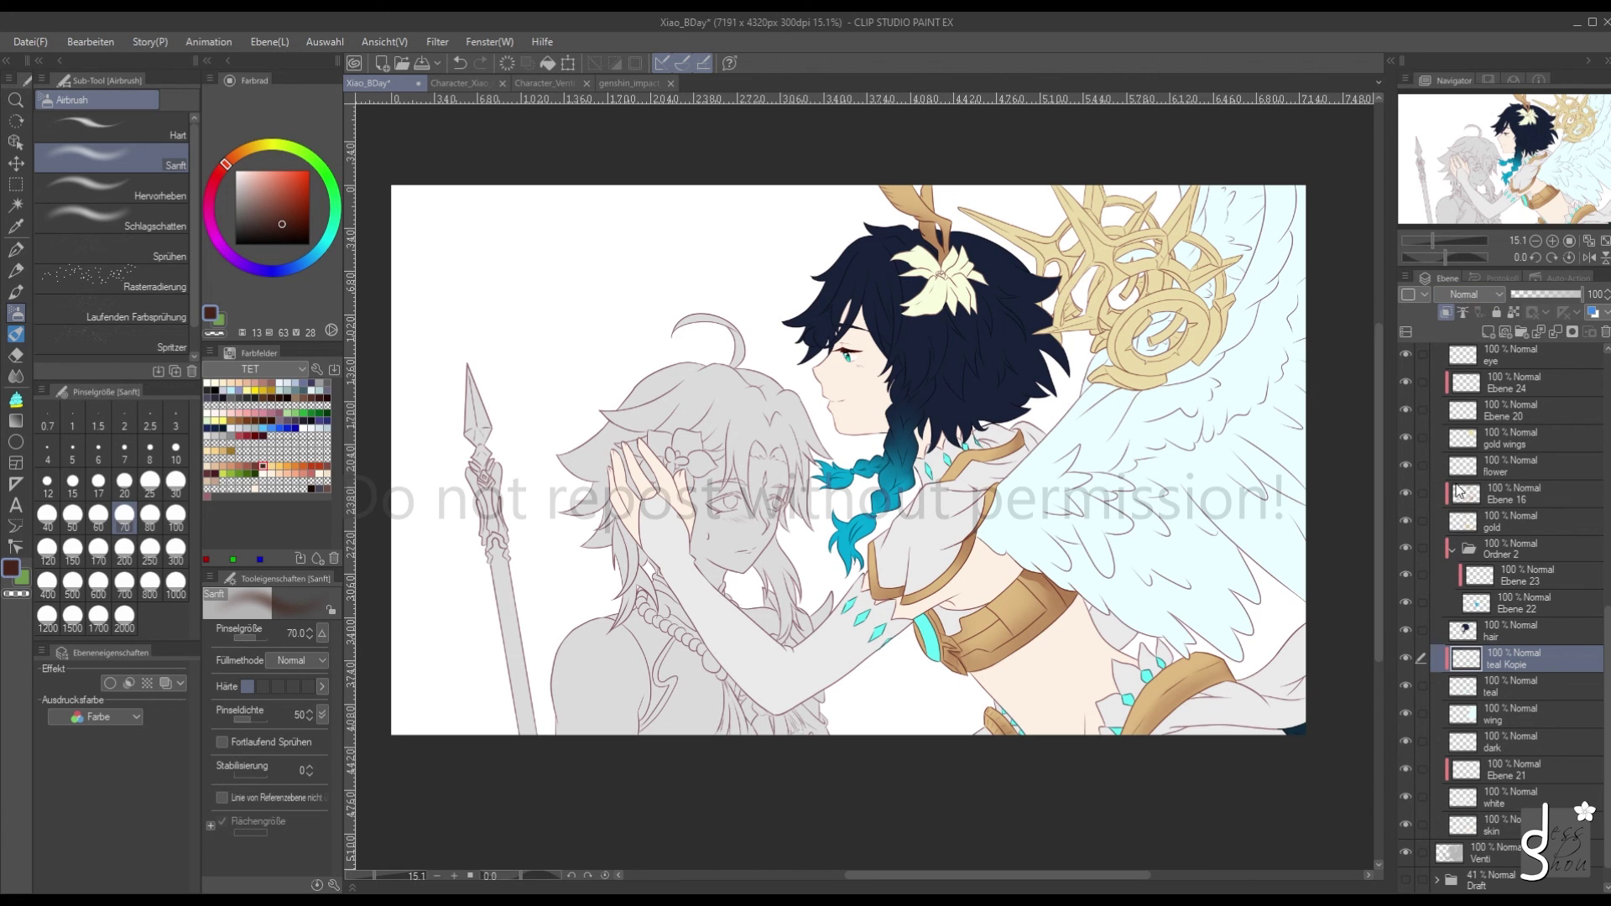
pyautogui.hotkey('shift', 'alt', 'w')
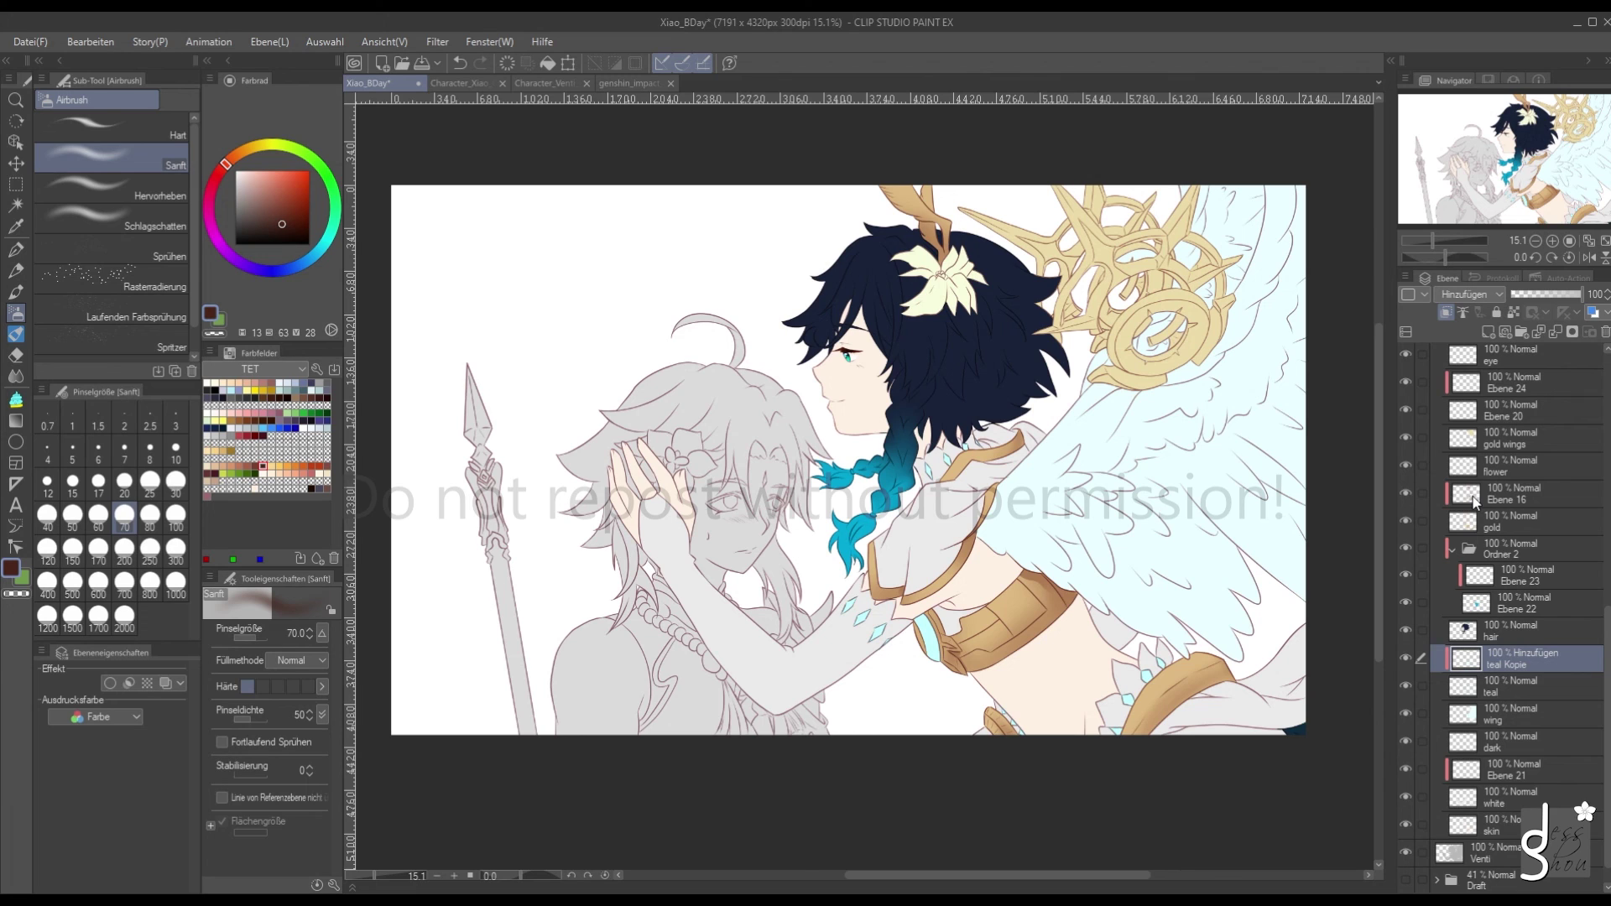
pyautogui.click(1445, 313)
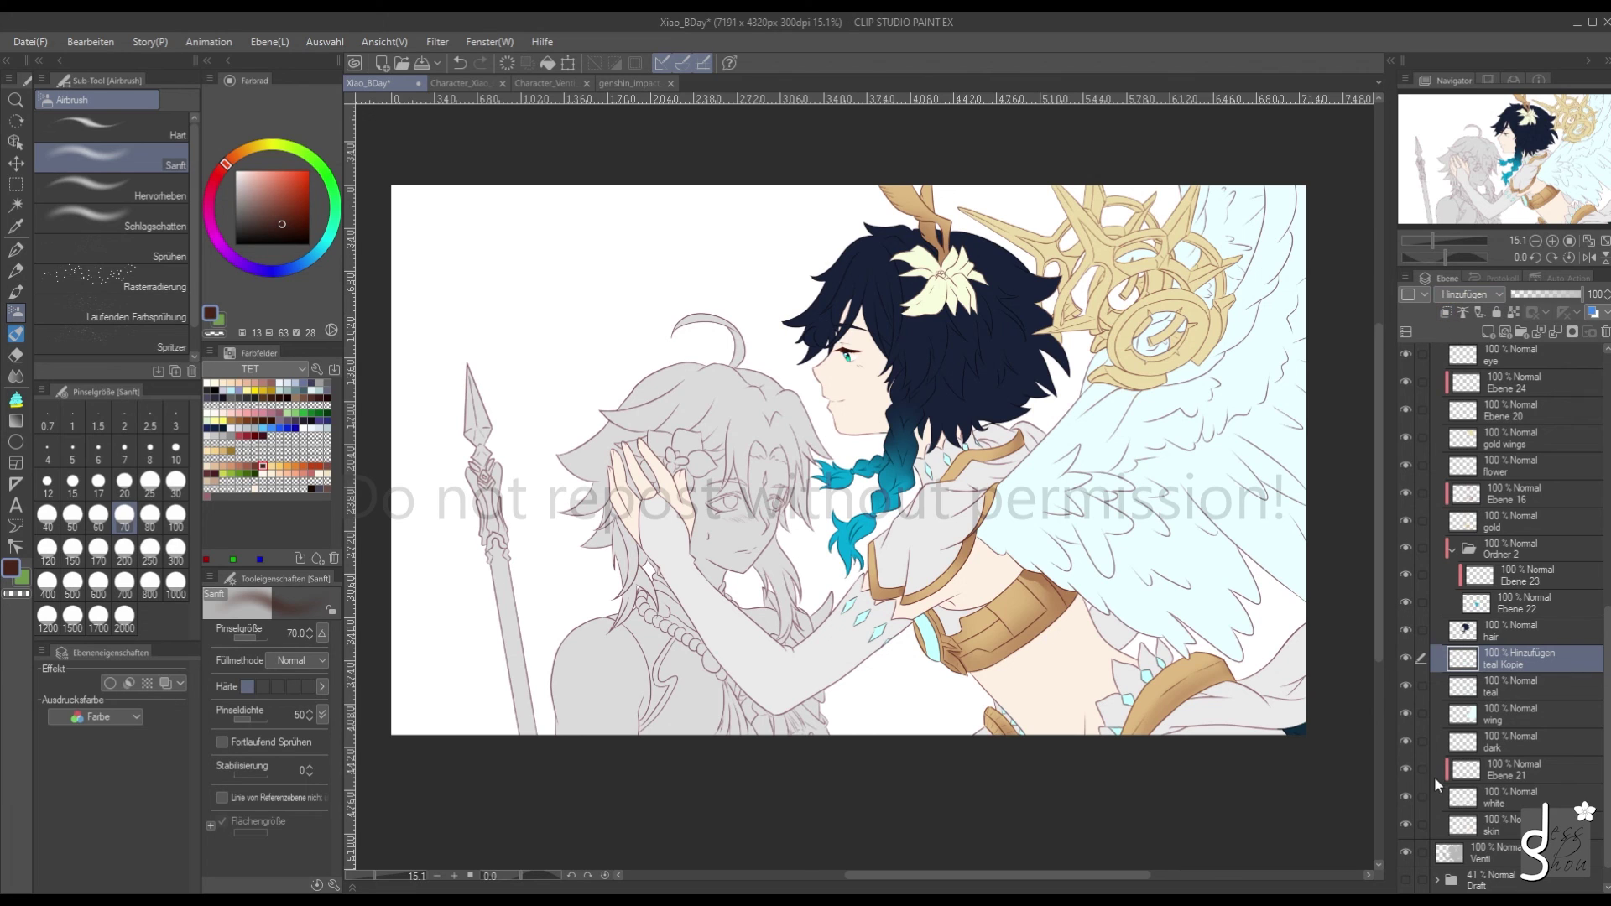
pyautogui.scroll(3, 1473, 773)
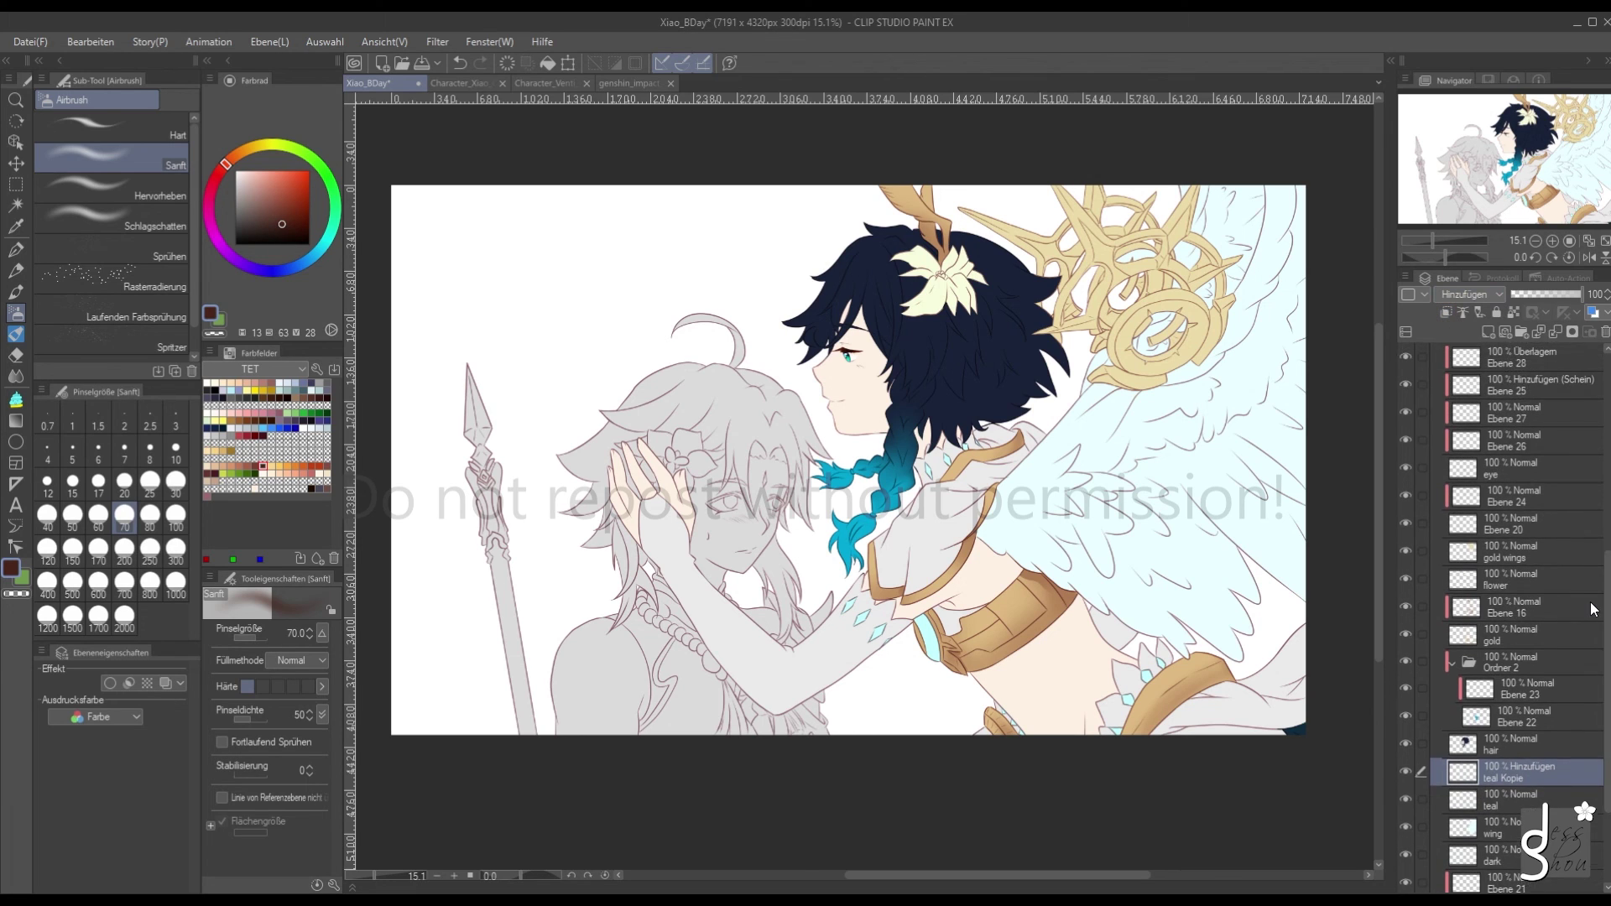
pyautogui.scroll(1, 1469, 784)
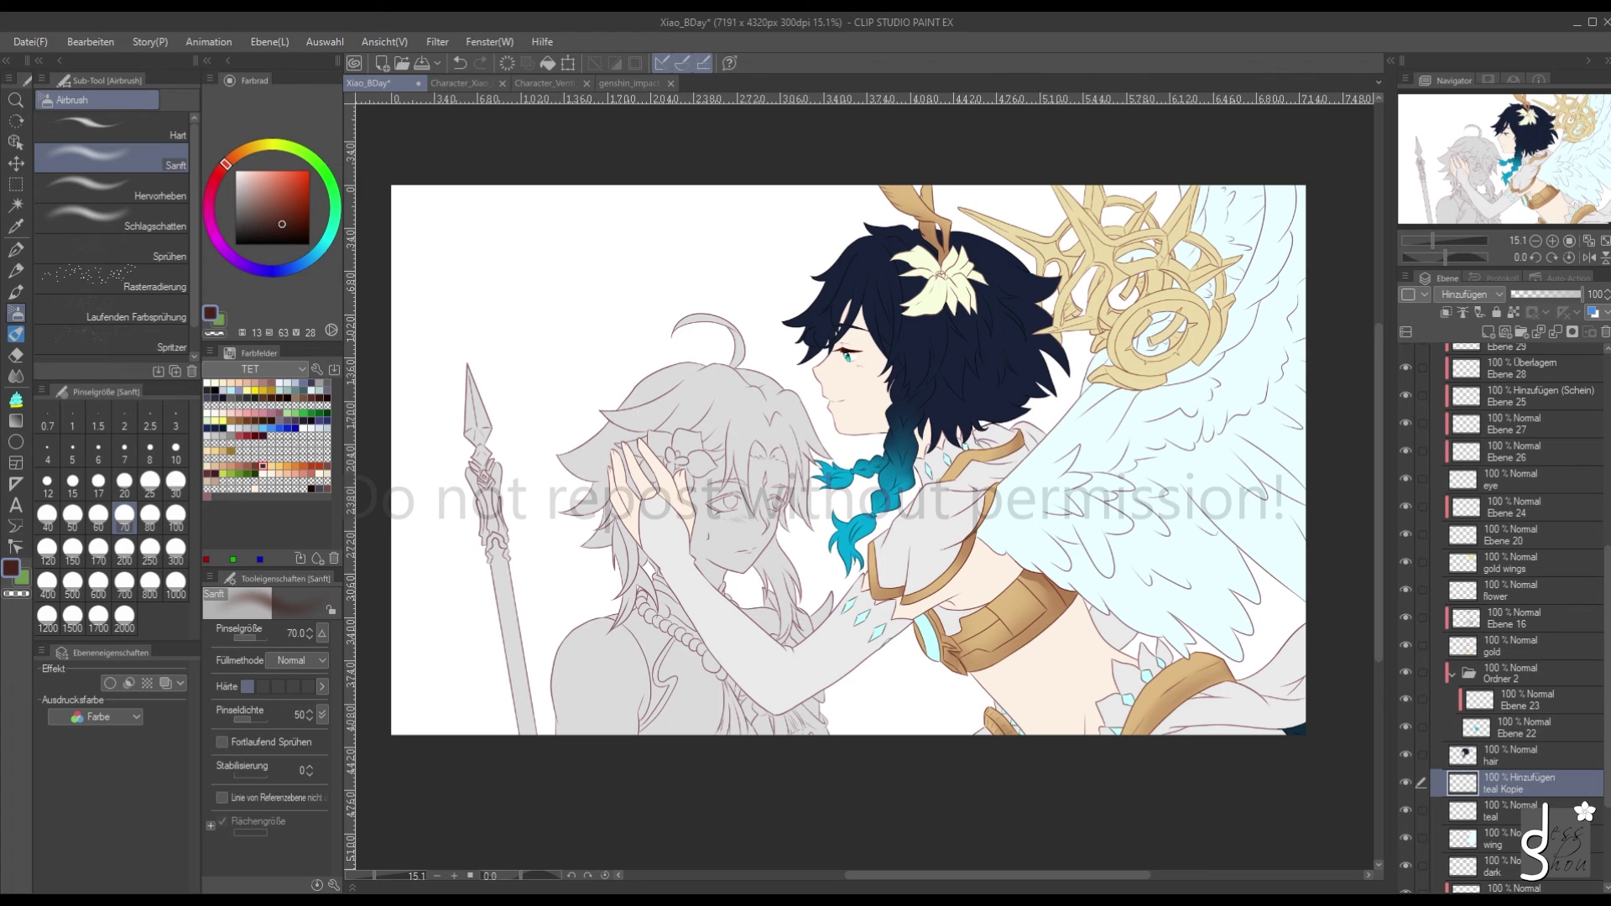
# Clip the teal copy to the layer below again, hide it for comparison and delete it
pyautogui.click(1446, 313)
pyautogui.click(1405, 783)
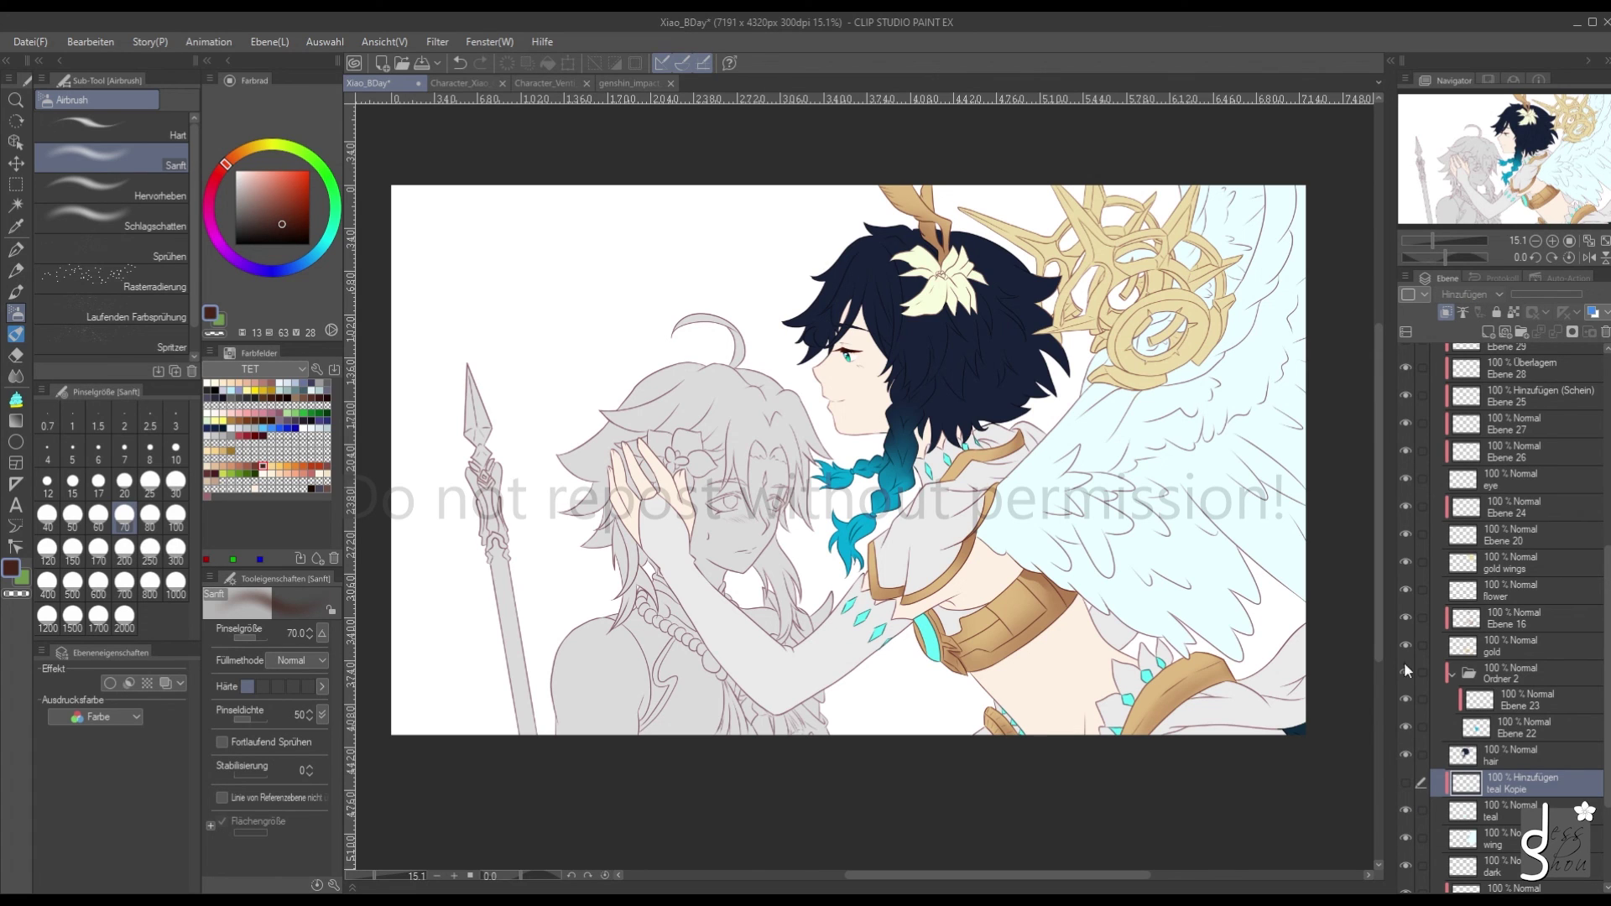
pyautogui.click(1601, 334)
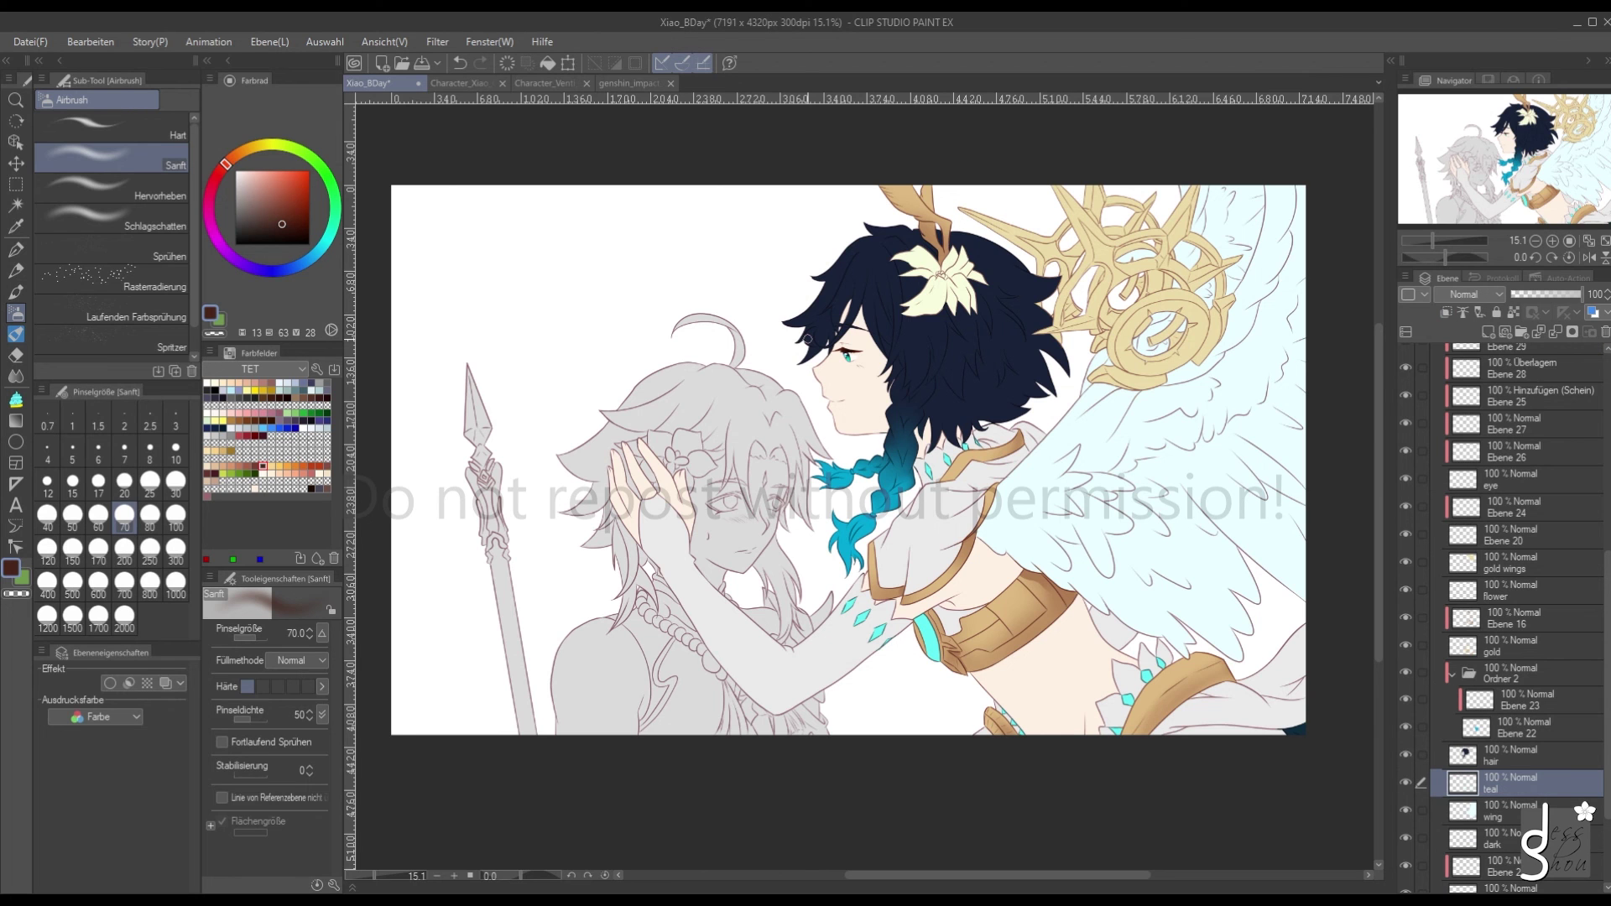
# Examine Venti's finished eye and face up close, the layer stack and the overall illustration
pyautogui.scroll(5, 975, 389)
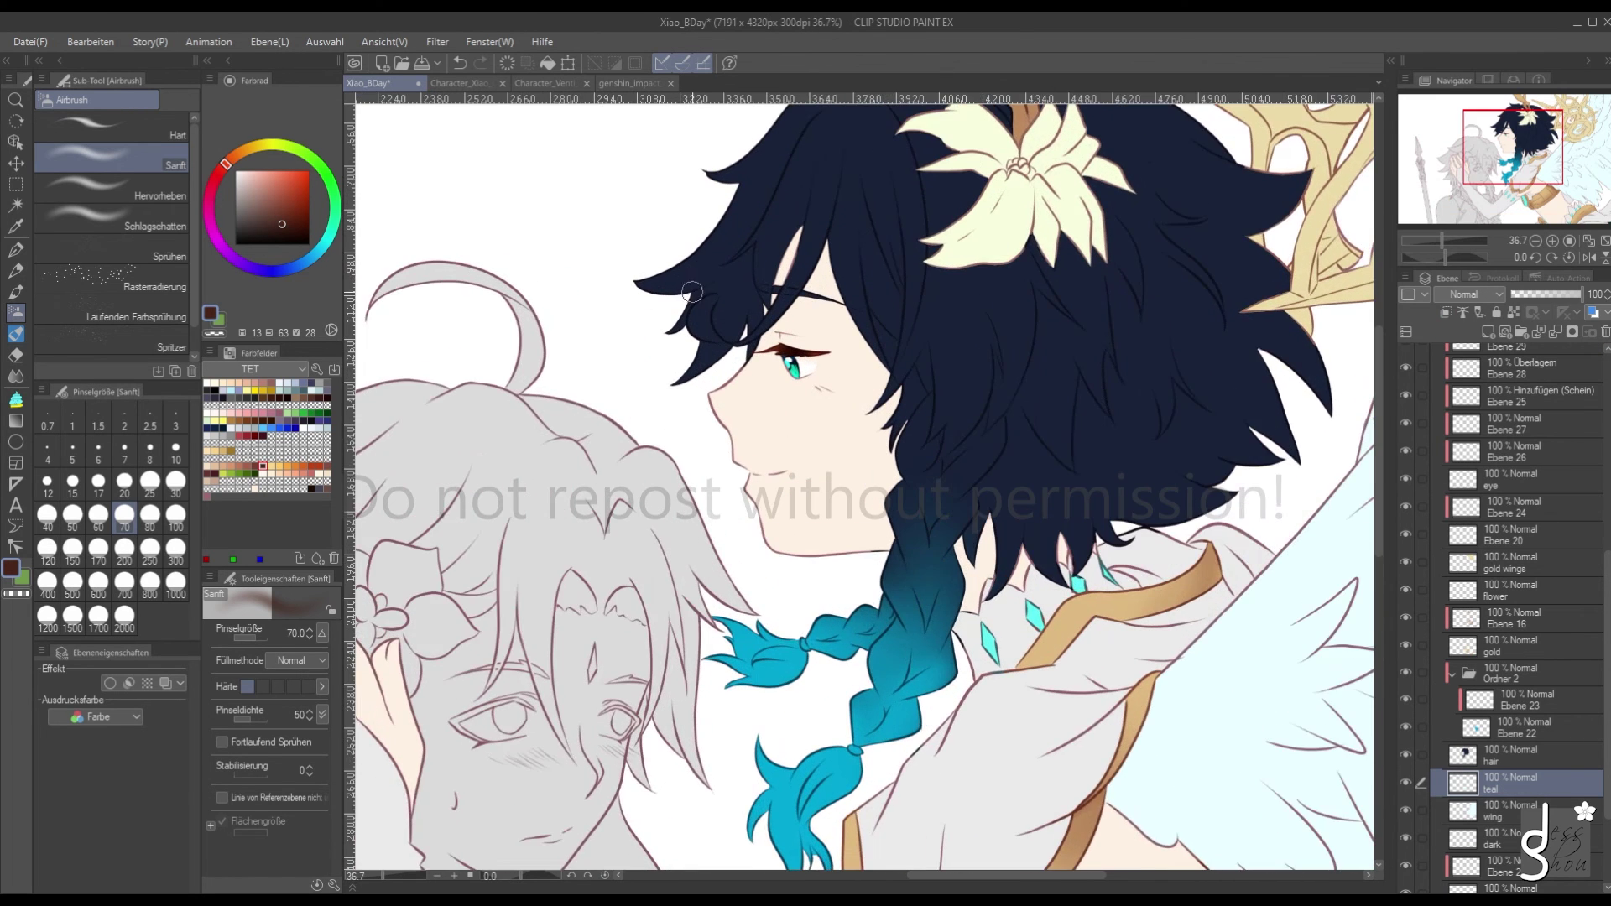
pyautogui.scroll(3, 838, 367)
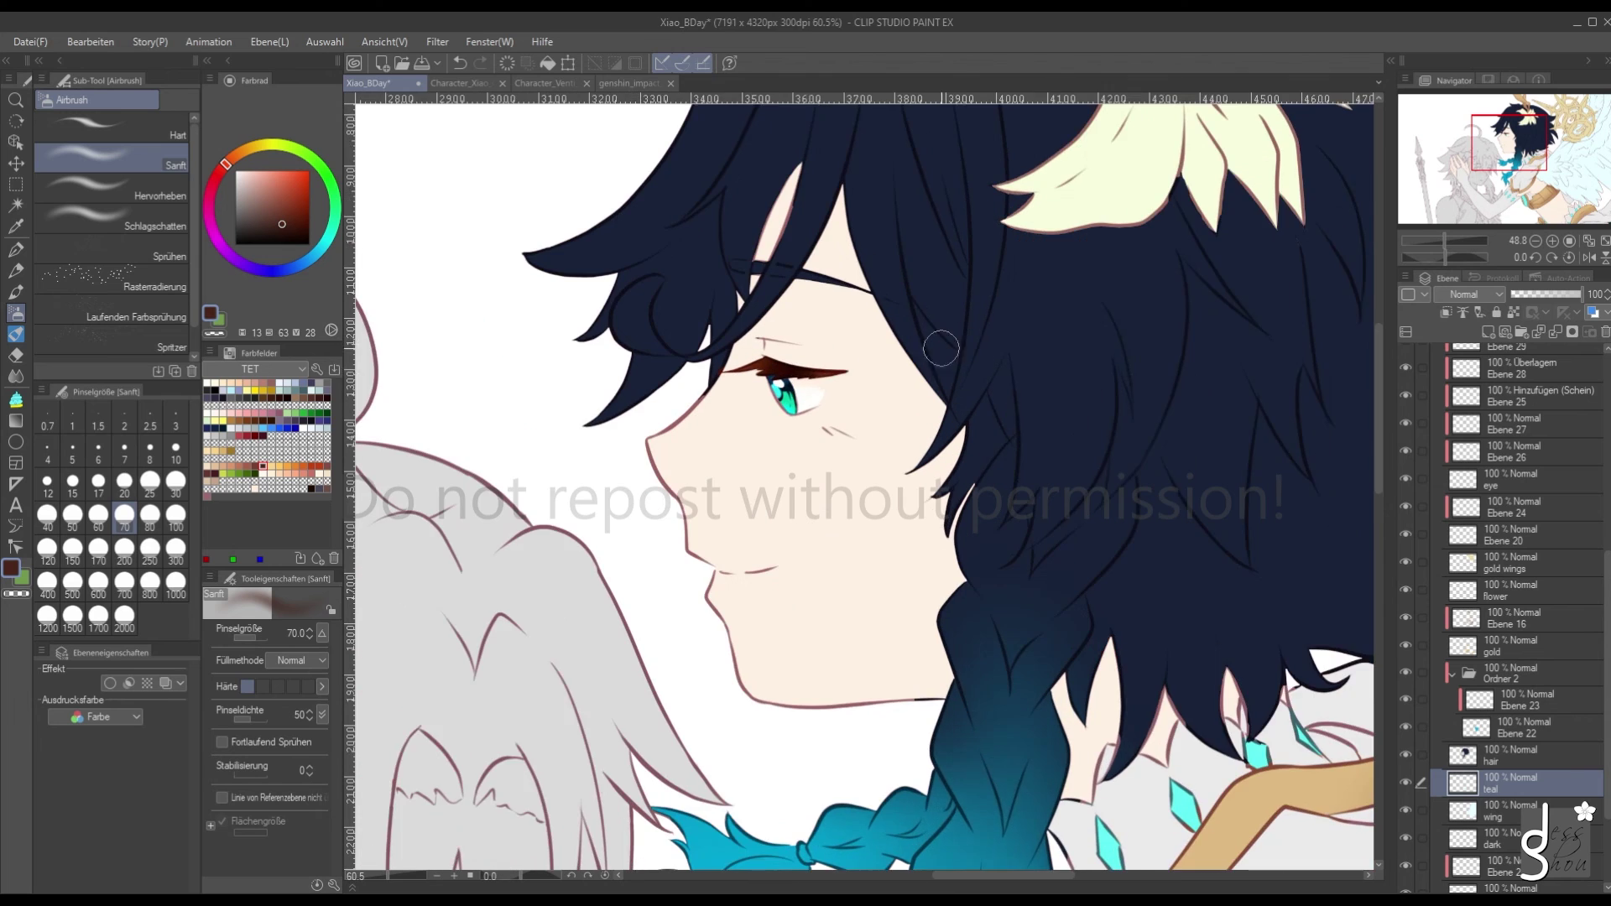
pyautogui.scroll(2, 635, 393)
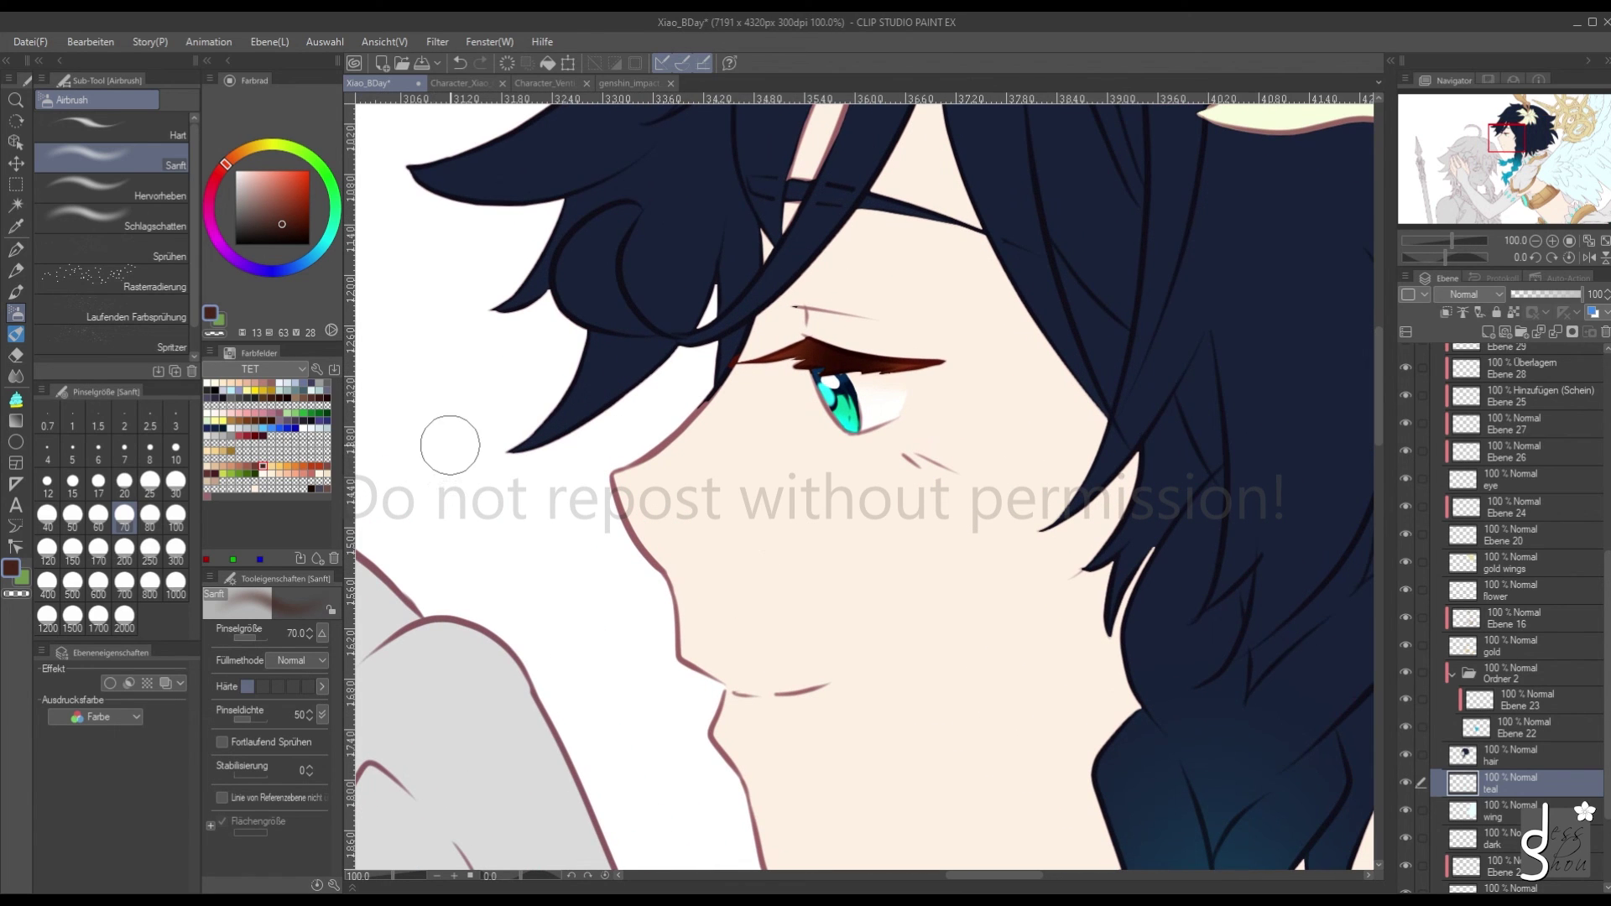
pyautogui.scroll(-3, 1471, 566)
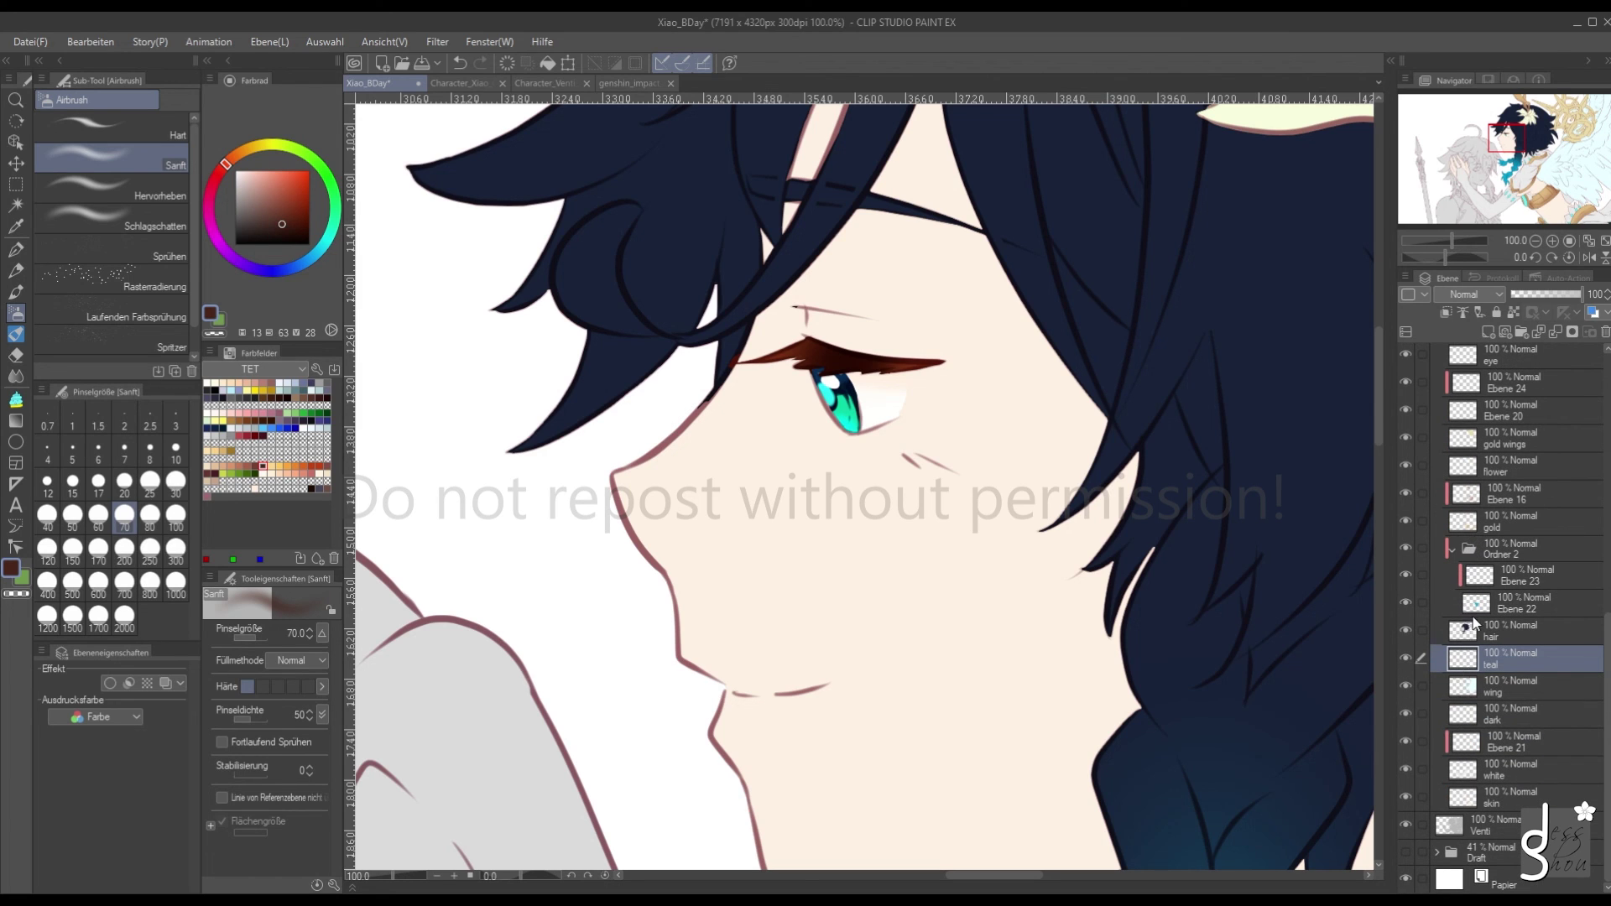
pyautogui.scroll(2, 1446, 457)
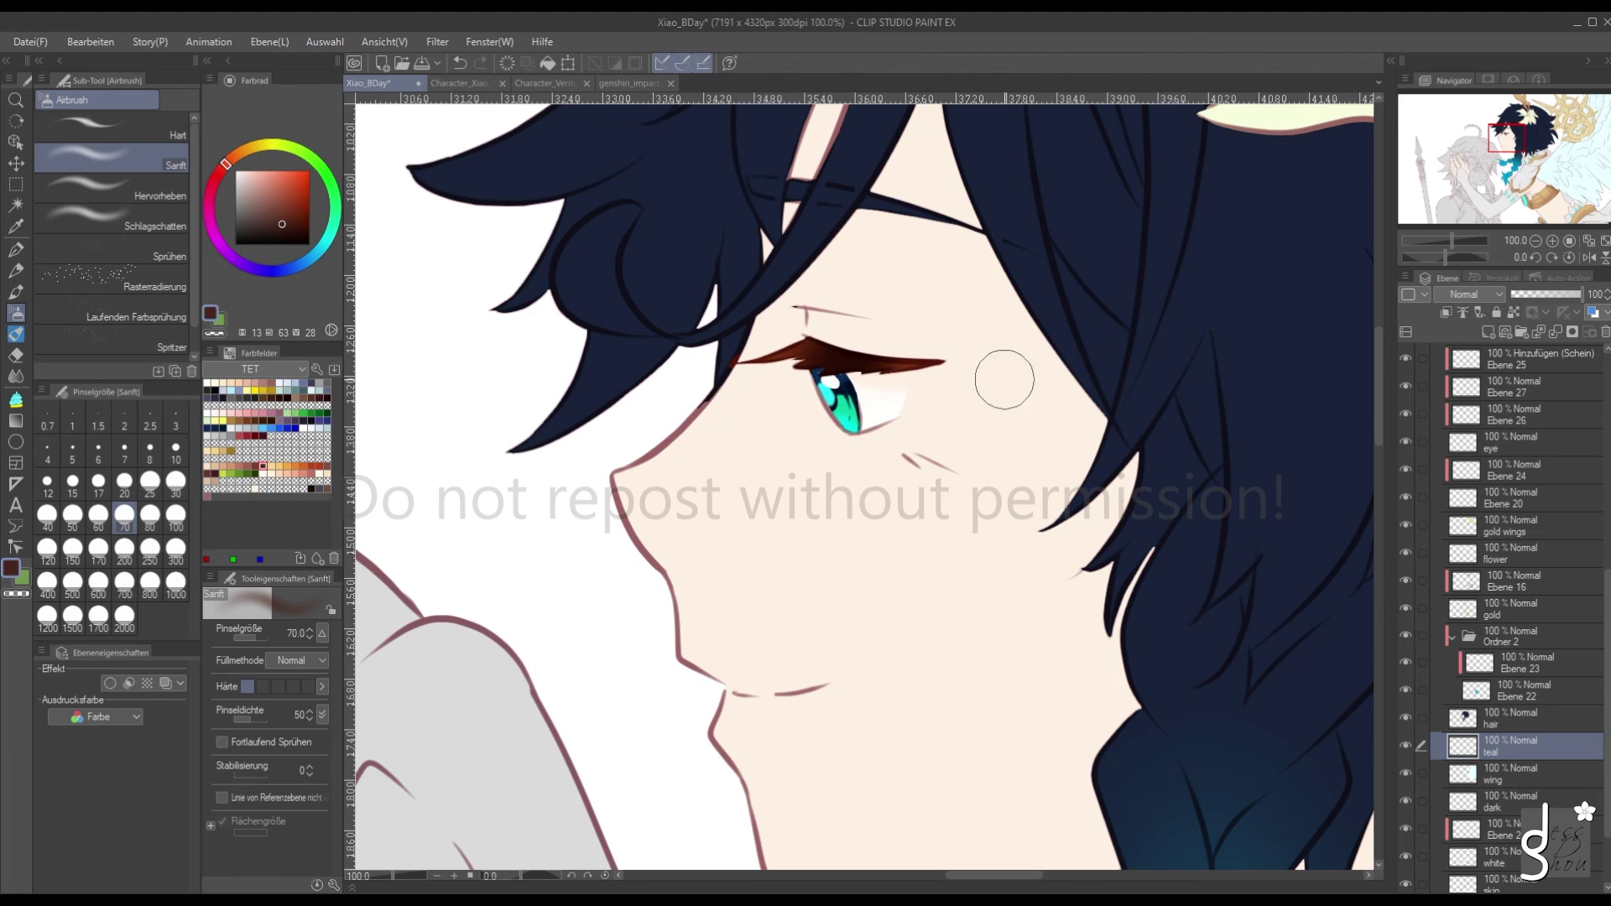
pyautogui.scroll(-3, 1204, 320)
pyautogui.scroll(-3, 1207, 326)
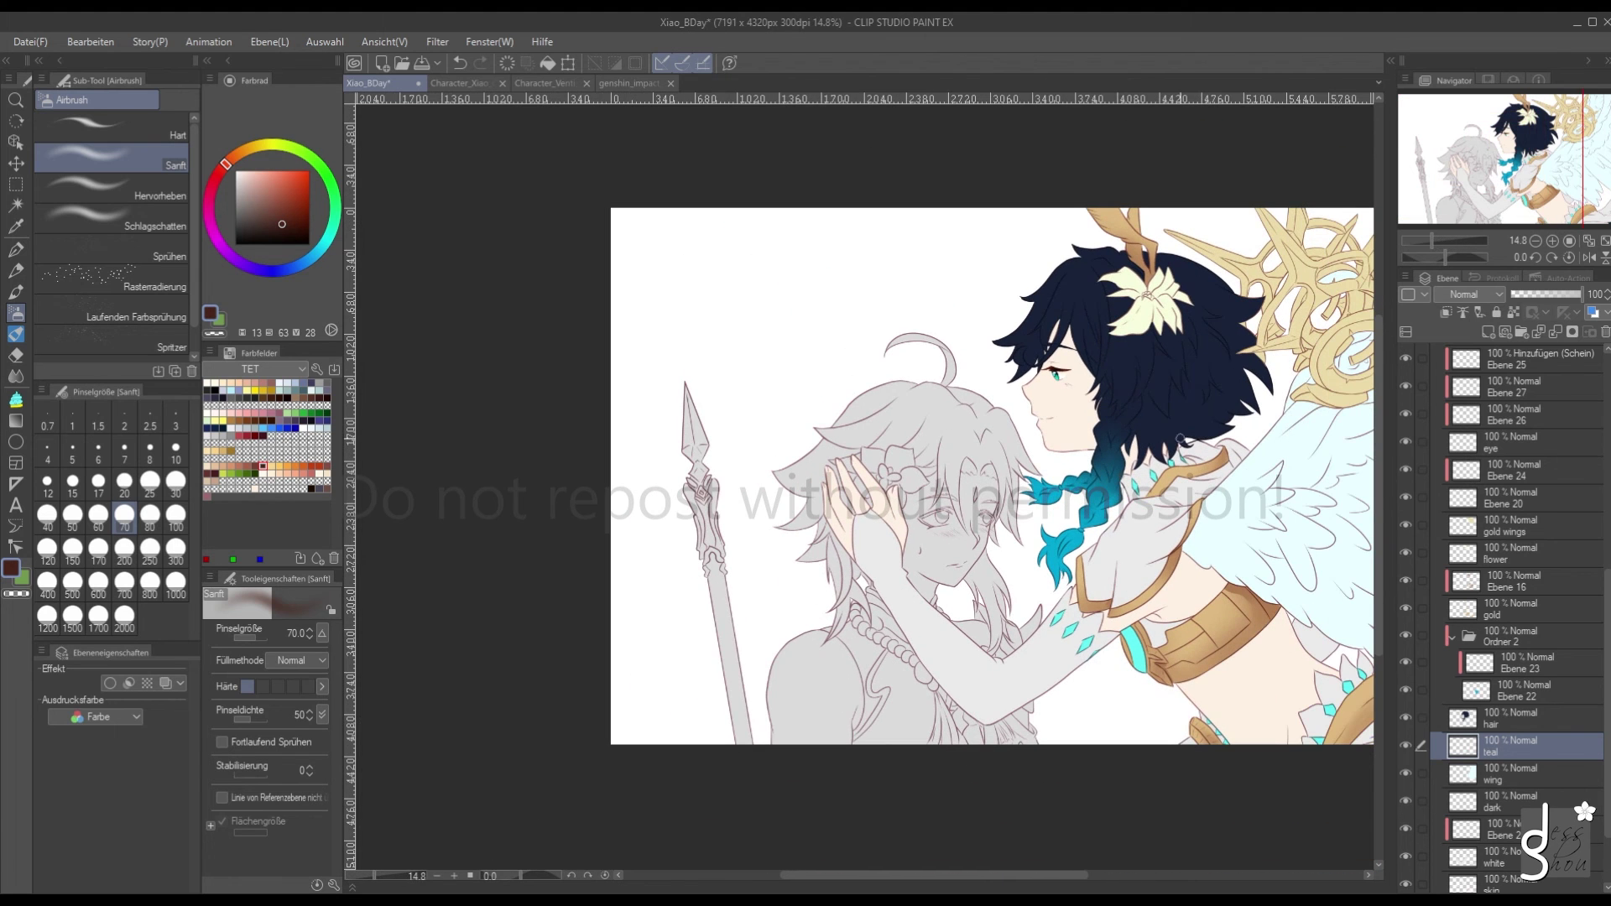
pyautogui.scroll(-2, 1510, 587)
pyautogui.scroll(-1, 1117, 553)
pyautogui.moveTo(914, 873); pyautogui.dragTo(971, 862)
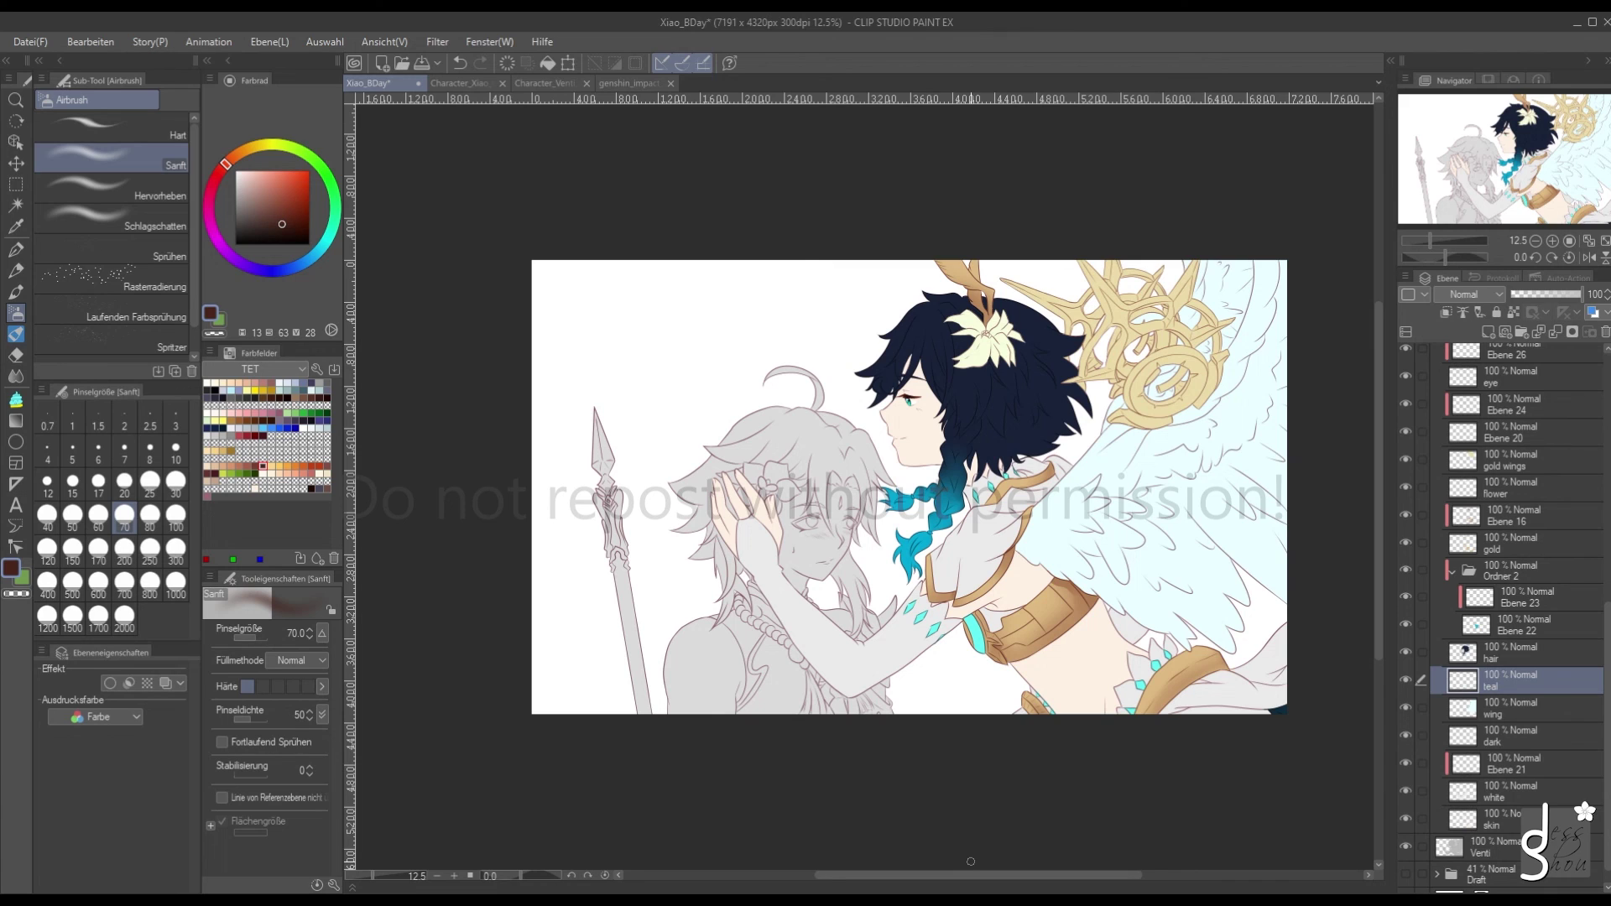